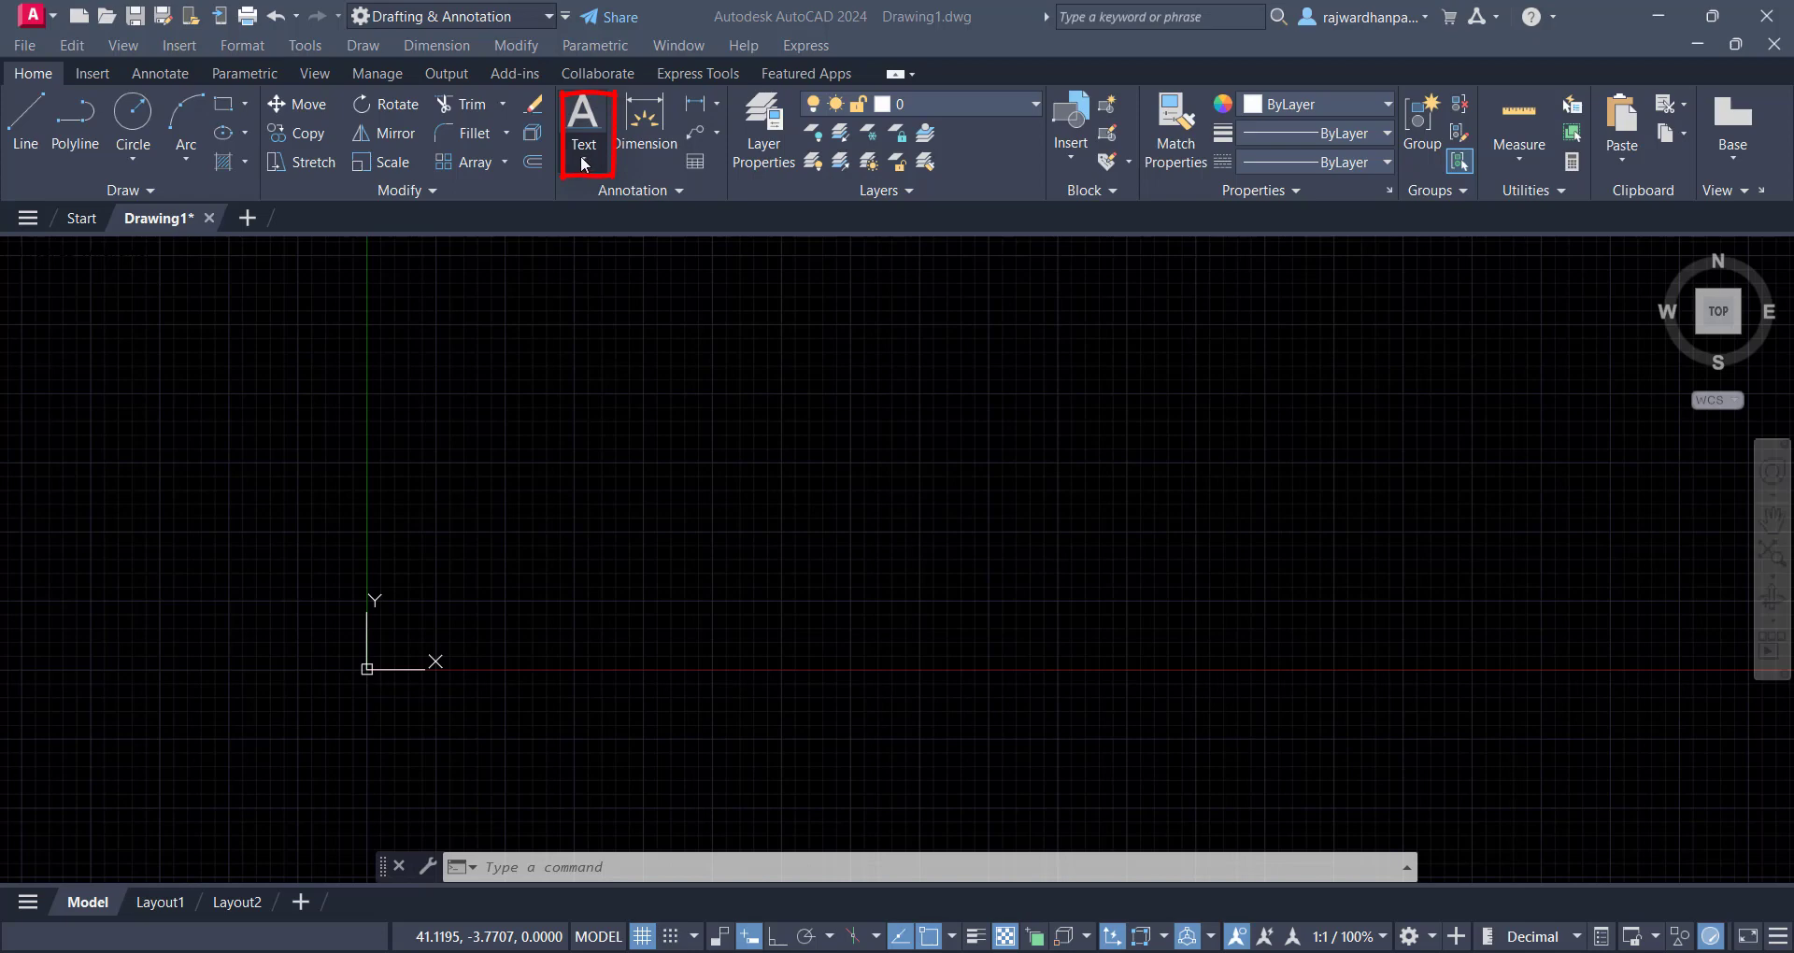
{"action": "left_click", "coordinate": [595, 165]}
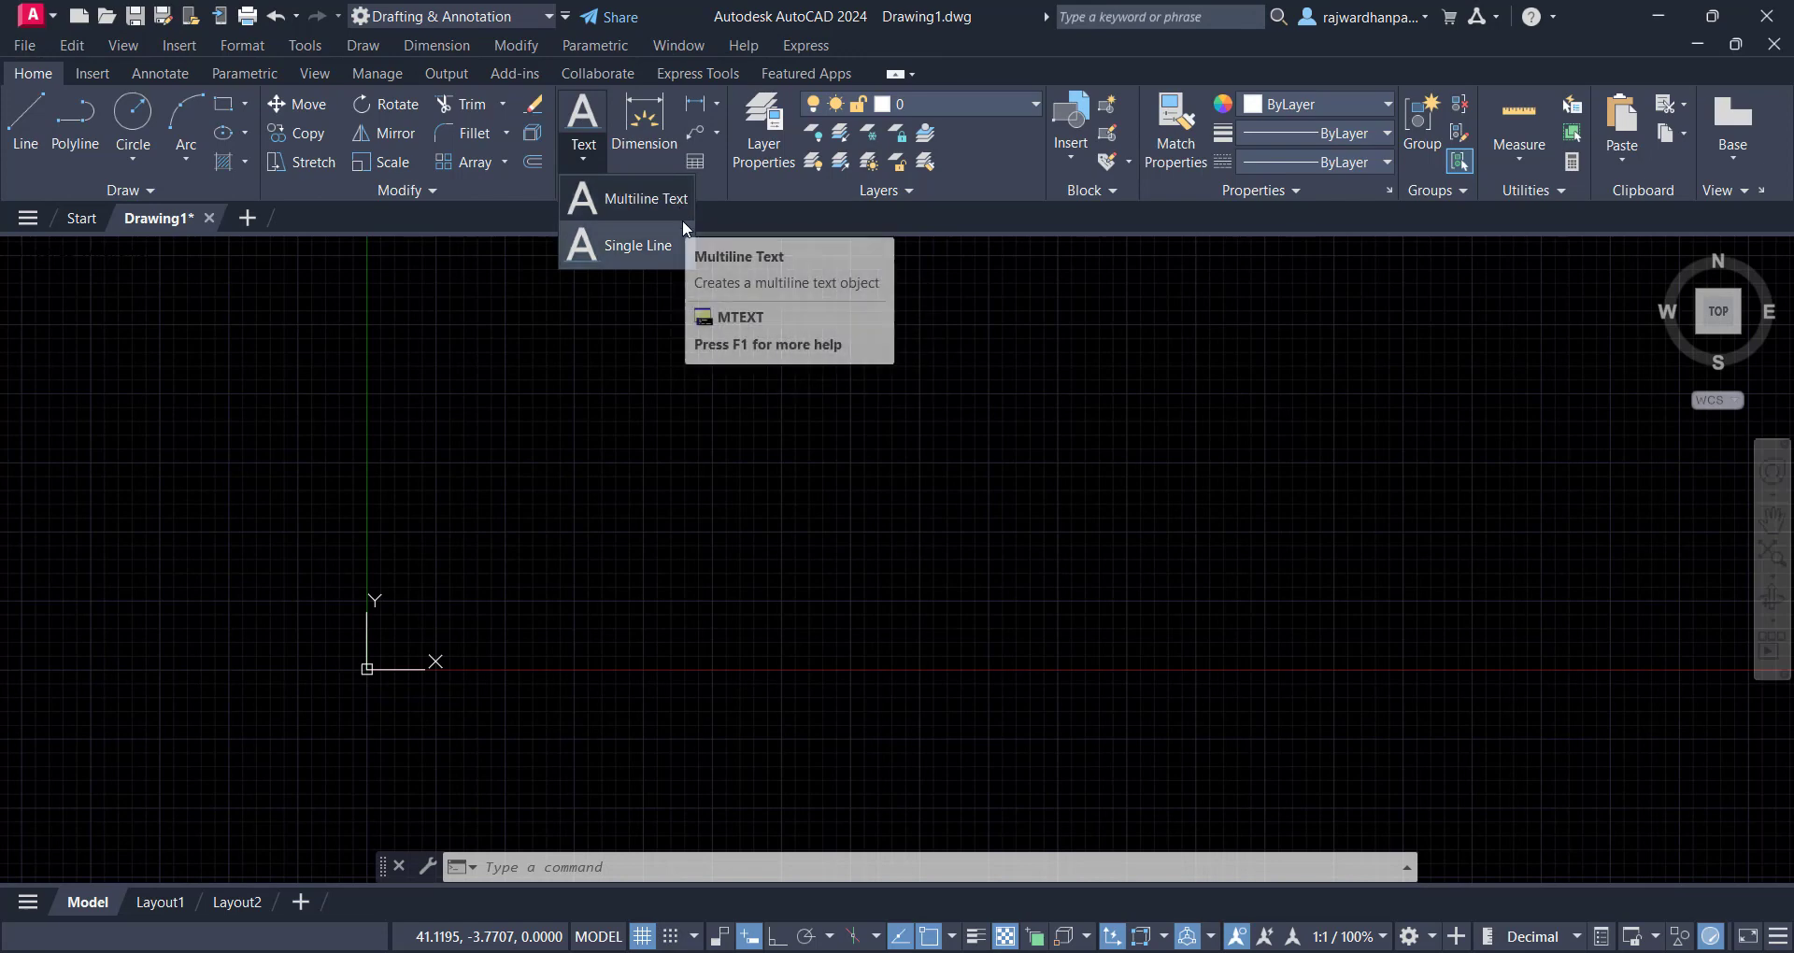
{"action": "left_click", "coordinate": [834, 435]}
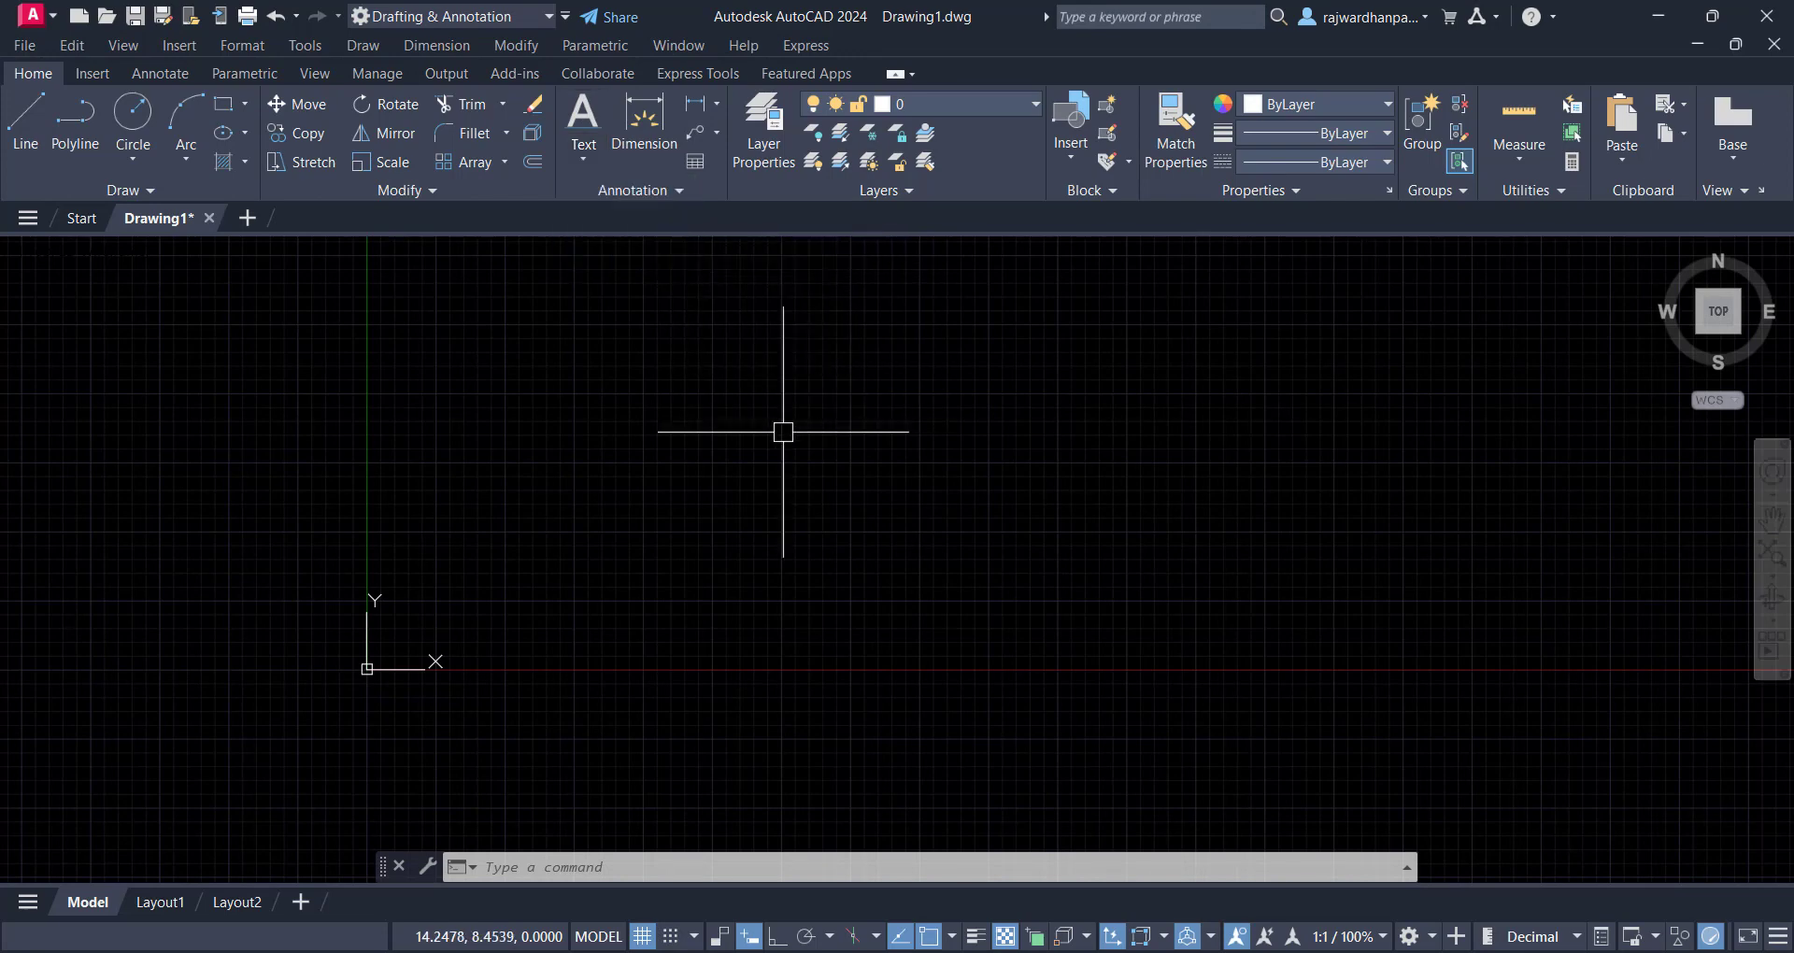
{"action": "left_click", "coordinate": [752, 432]}
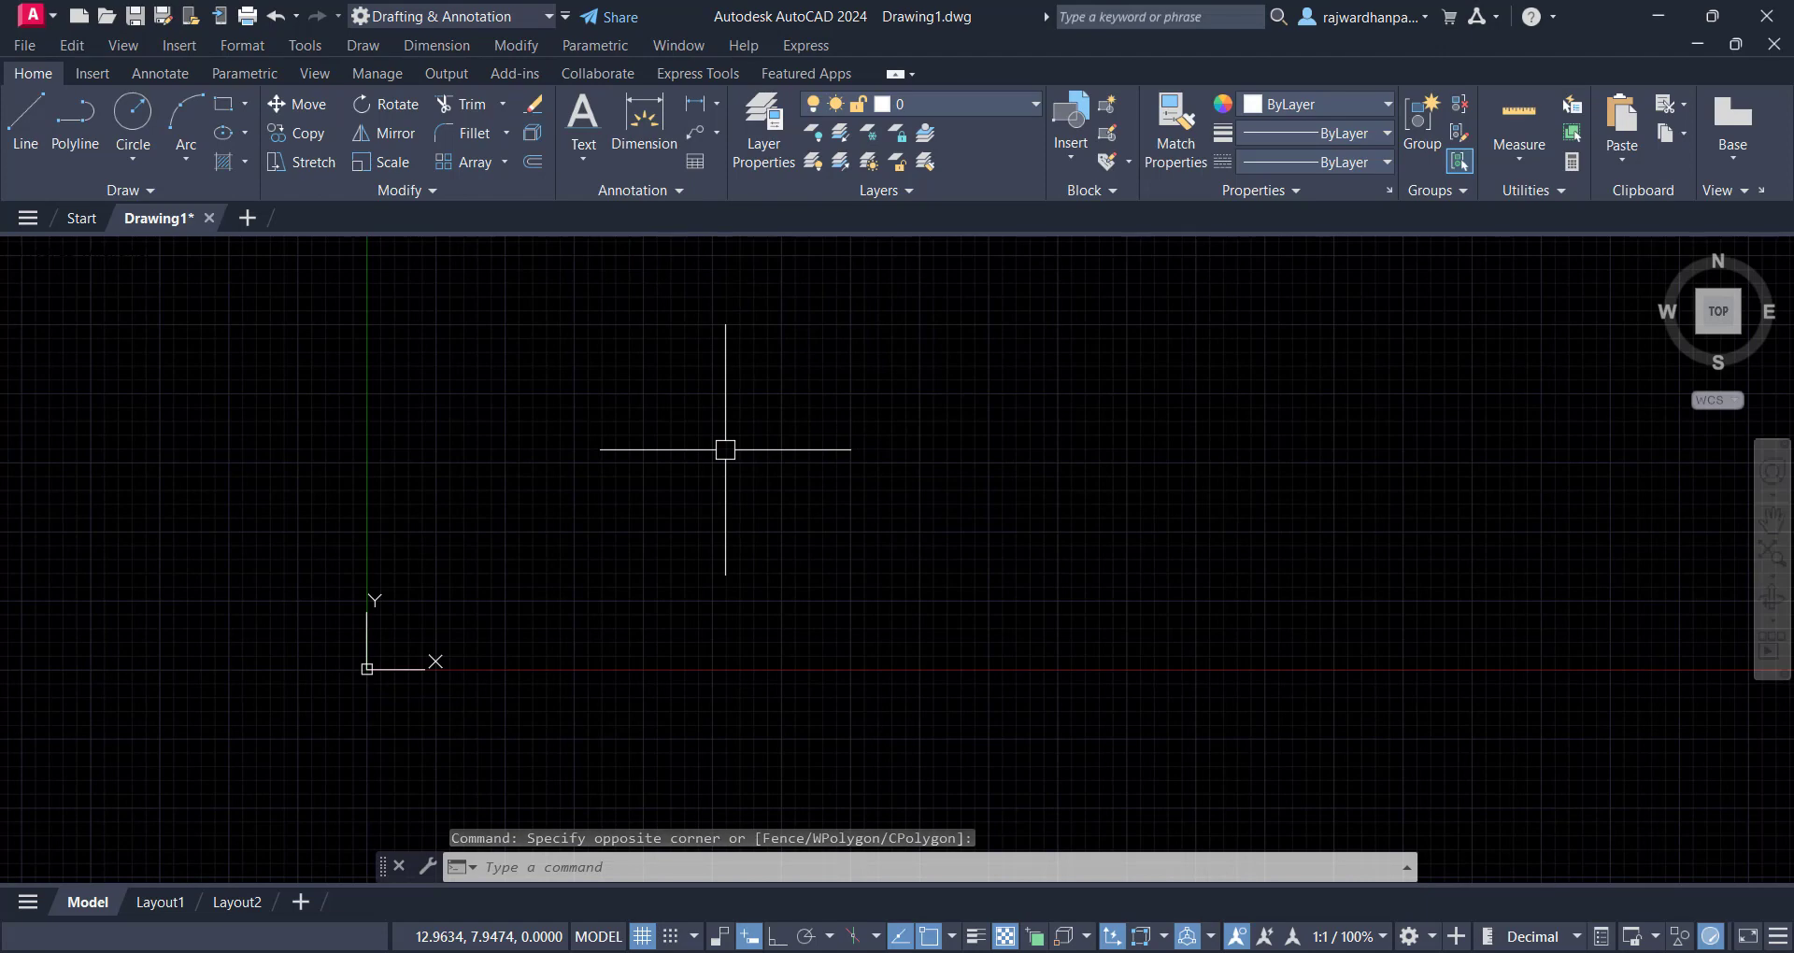
{"action": "type", "text": "T"}
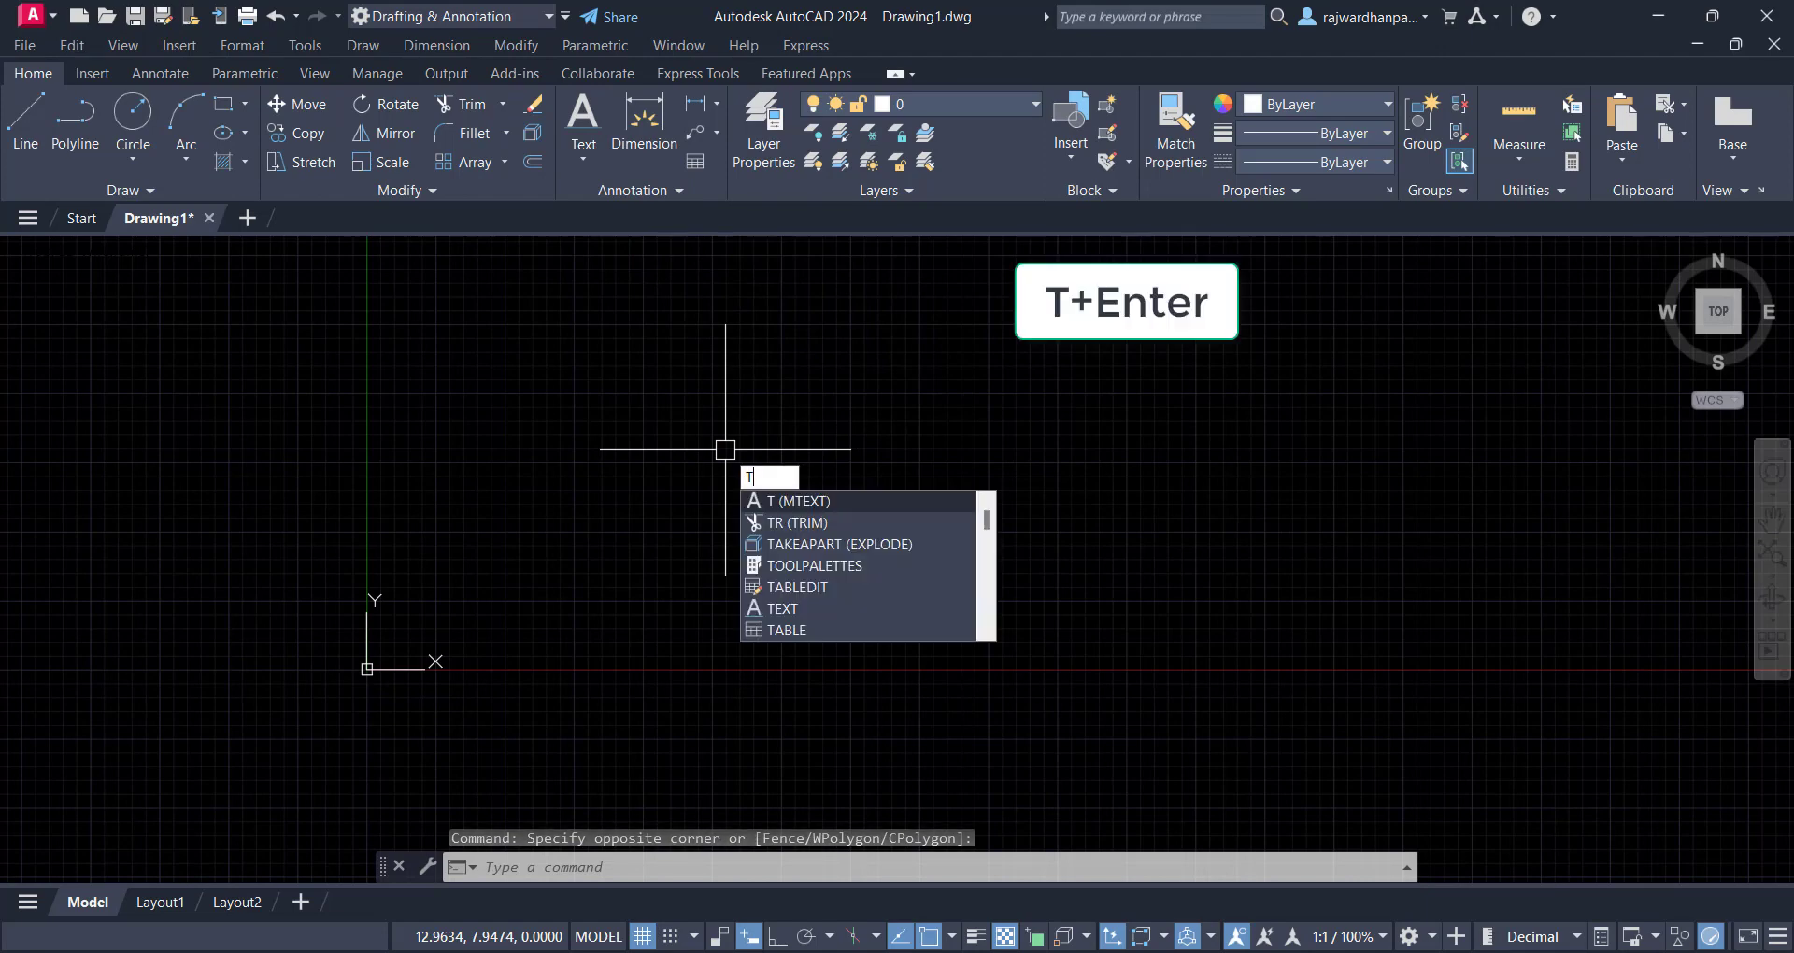
{"action": "key", "text": "Return"}
{"action": "key", "text": "Escape"}
{"action": "type", "text": "Mt"}
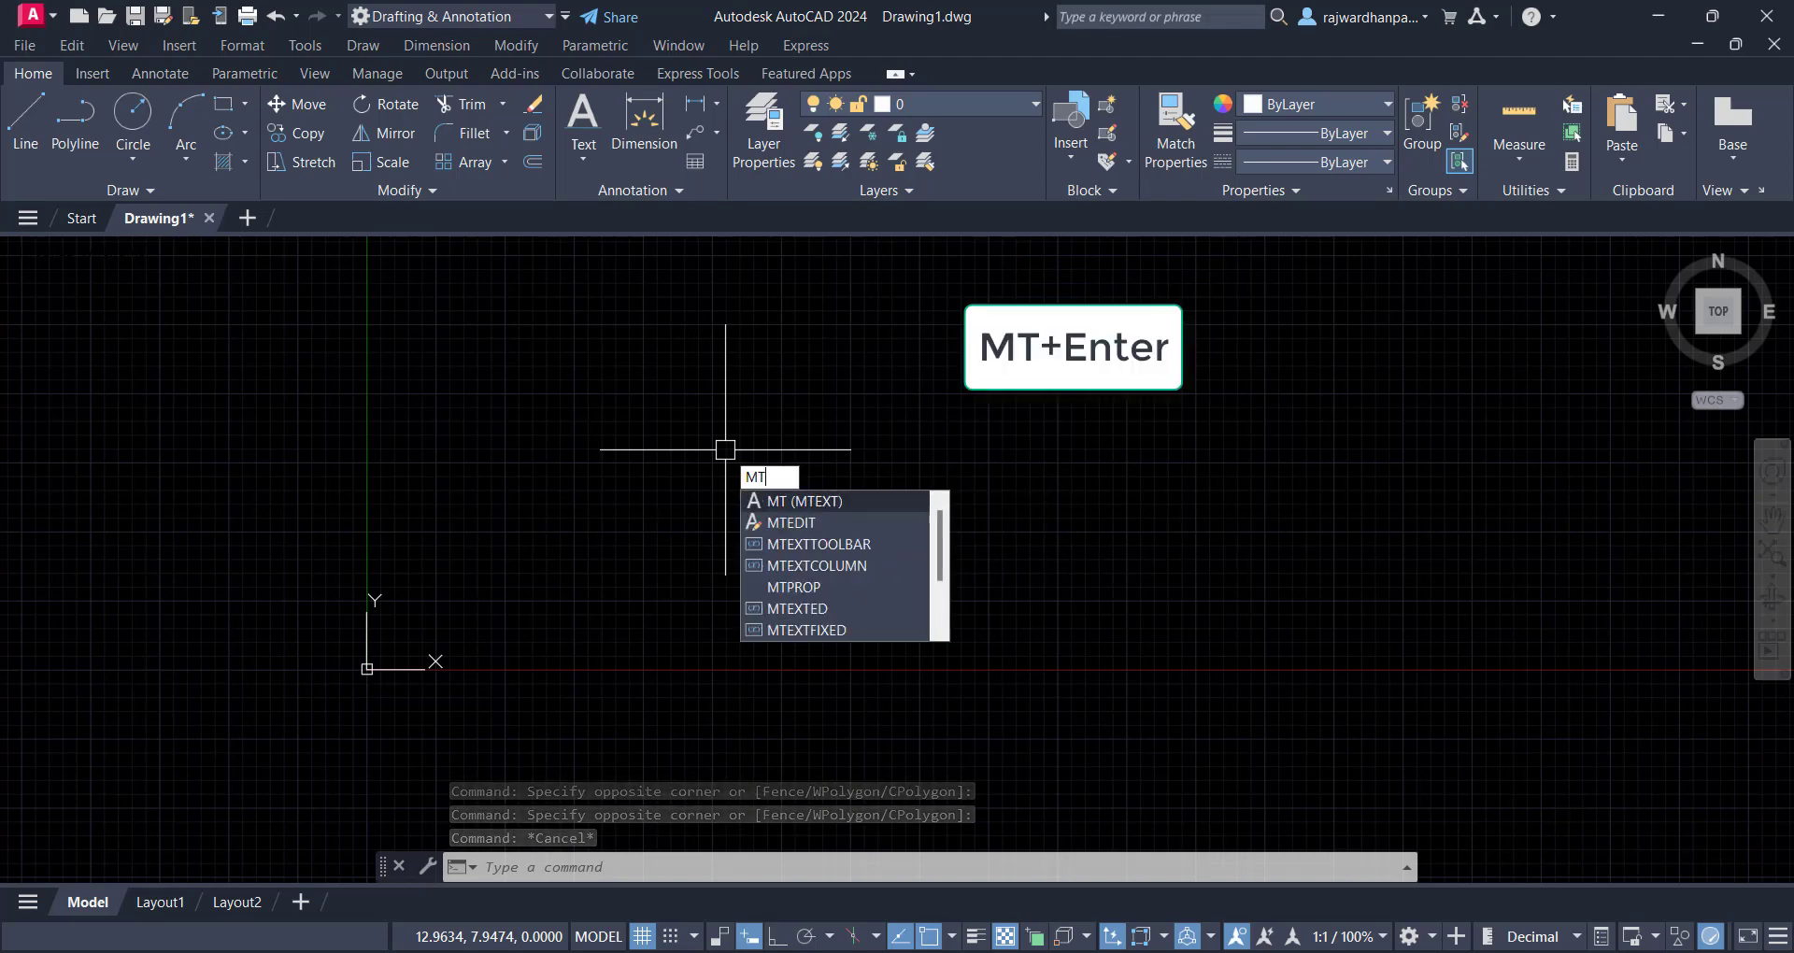
{"action": "key", "text": "Escape"}
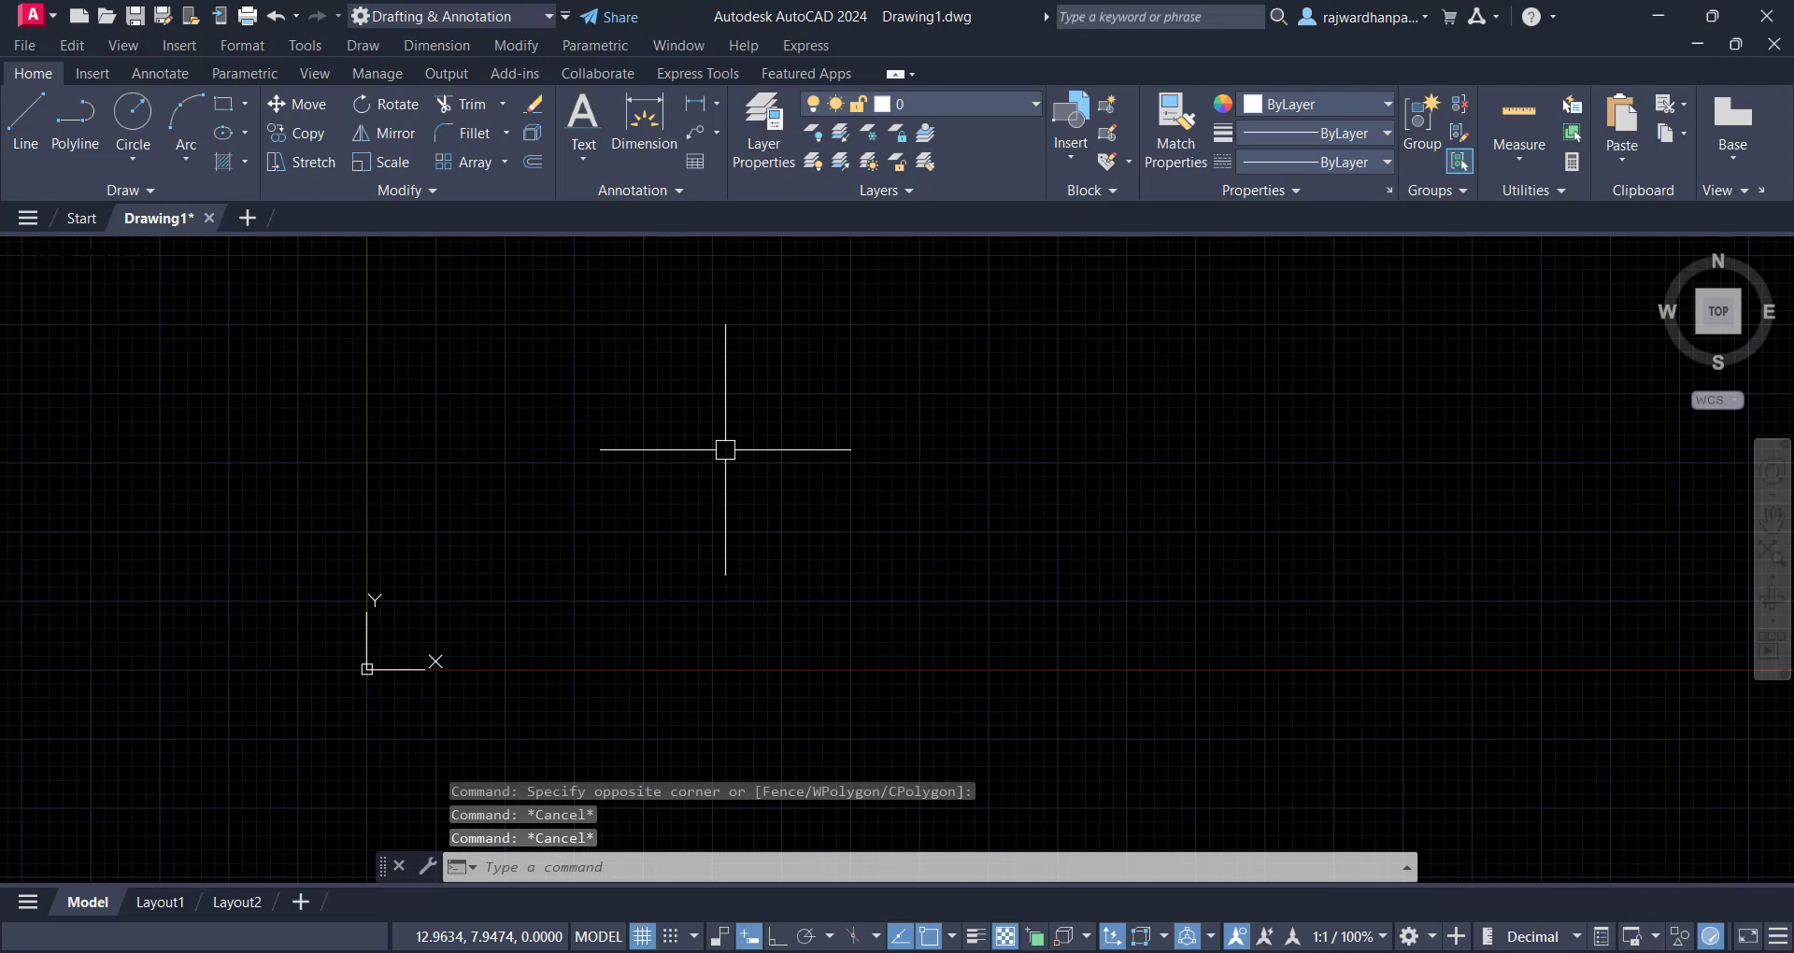
Start a multiline text object and draw its bounding box about 13 units wide, above and to the right of the origin
{"action": "type", "text": "mt"}
{"action": "key", "text": "Return"}
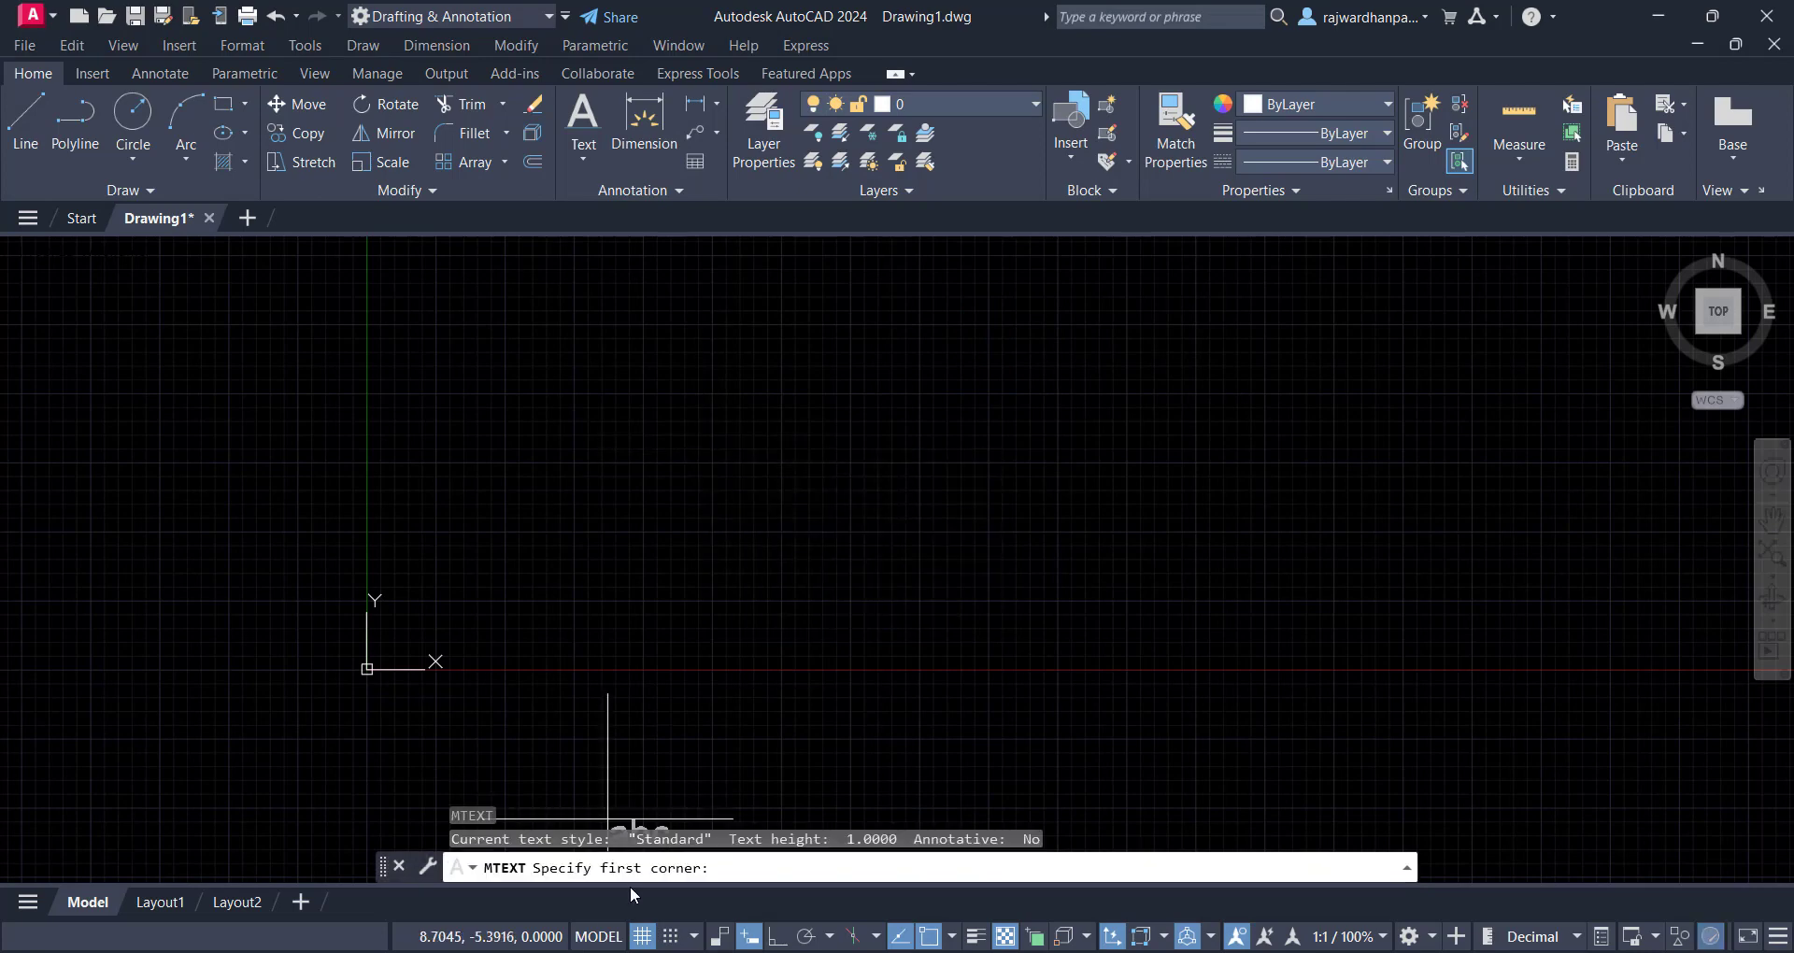
{"action": "mouse_move", "coordinate": [696, 603]}
{"action": "middle_mouse_down"}
{"action": "mouse_move", "coordinate": [632, 705]}
{"action": "mouse_move", "coordinate": [979, 589]}
{"action": "mouse_move", "coordinate": [1009, 544]}
{"action": "middle_mouse_up"}
{"action": "scroll", "coordinate": [632, 704], "scroll_direction": "down", "scroll_amount": 3}
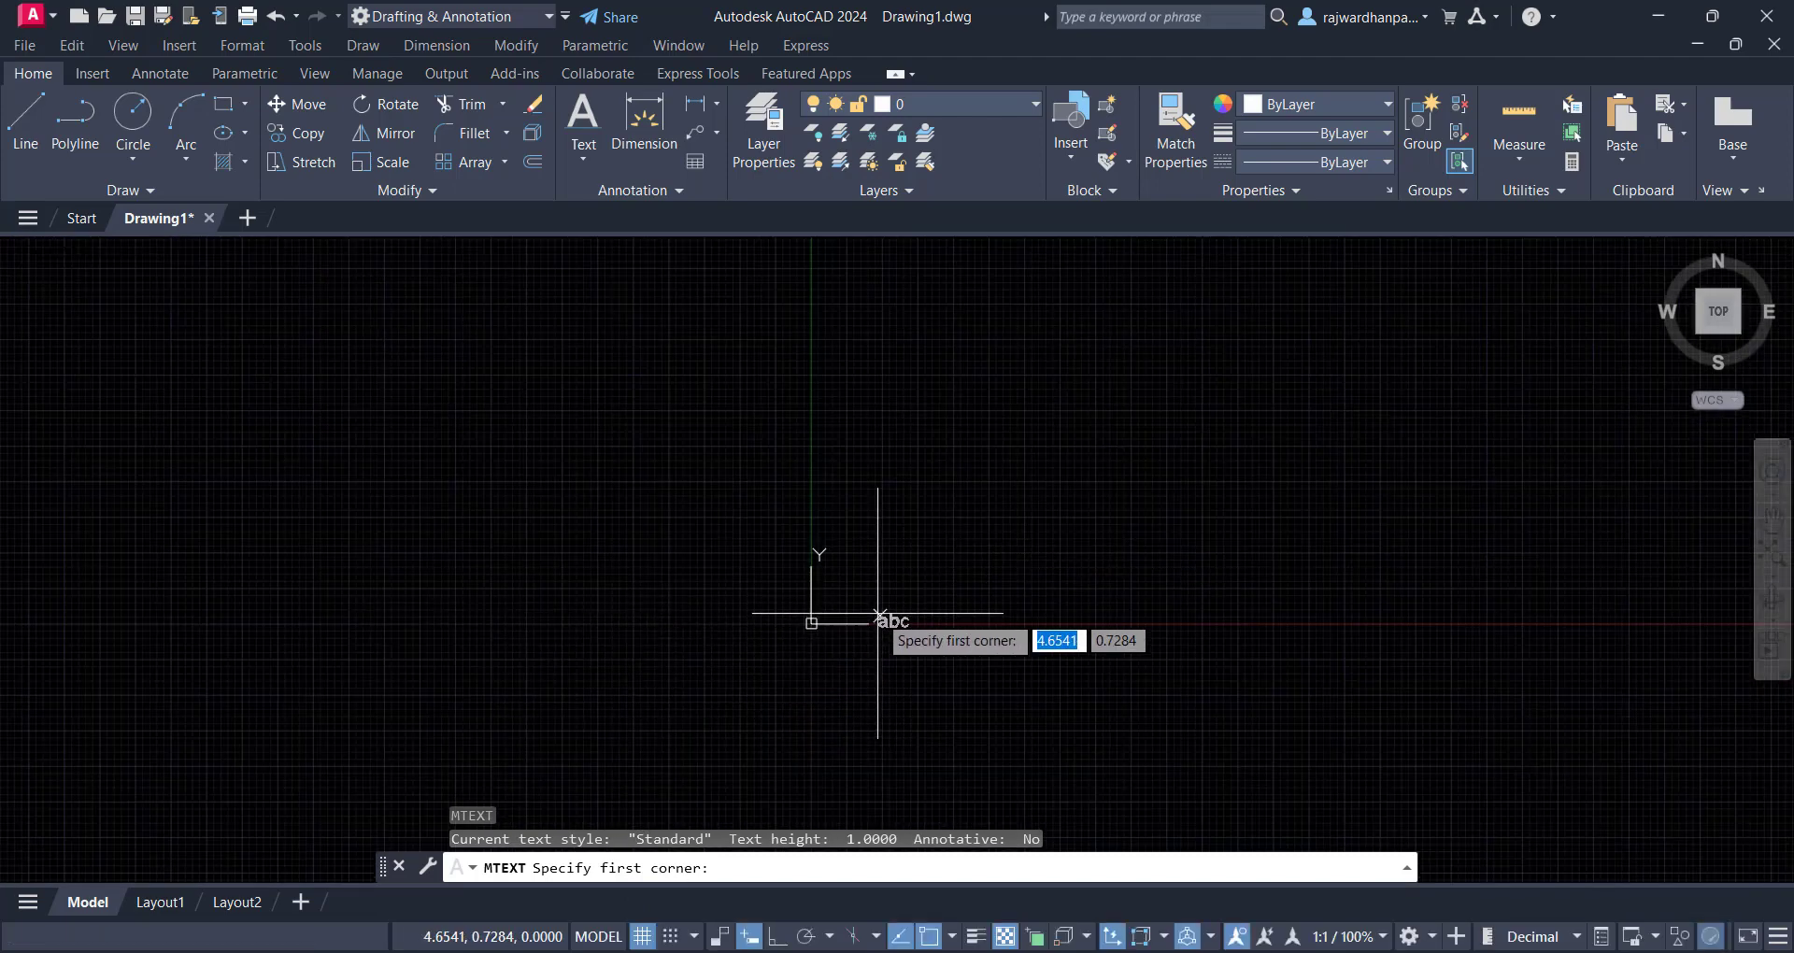
{"action": "scroll", "coordinate": [934, 598], "scroll_direction": "up", "scroll_amount": 3}
{"action": "scroll", "coordinate": [1016, 573], "scroll_direction": "up", "scroll_amount": 2}
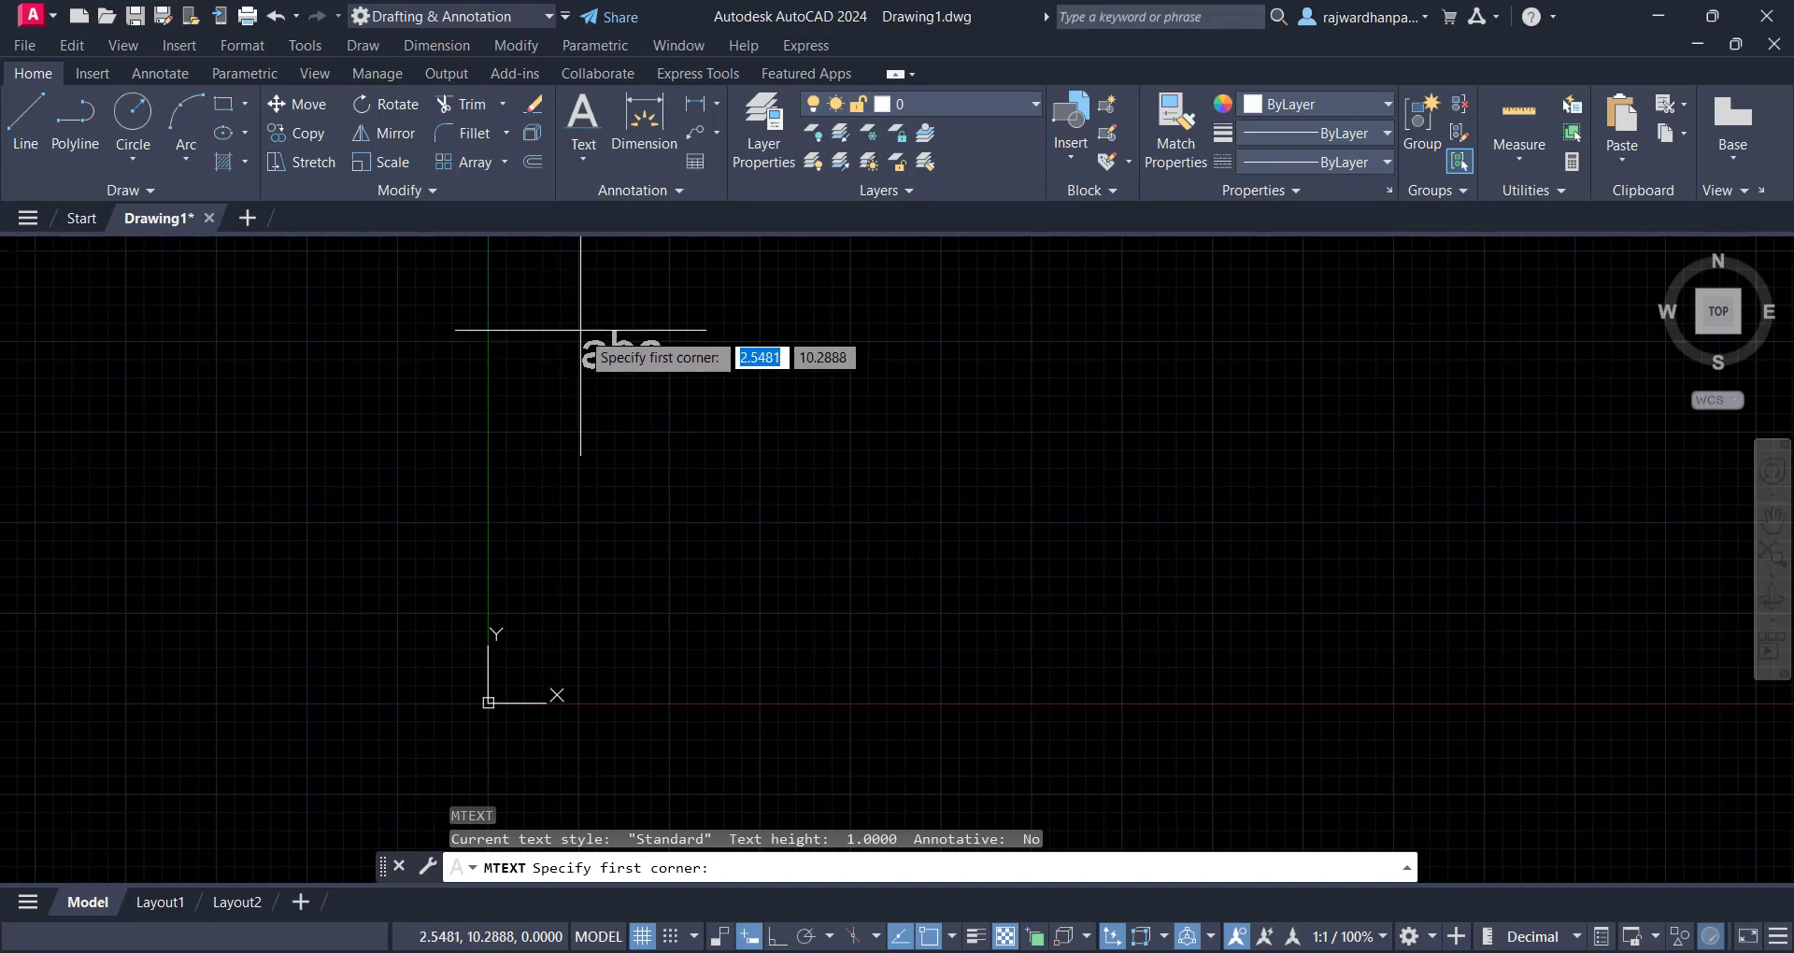
{"action": "left_click", "coordinate": [613, 335]}
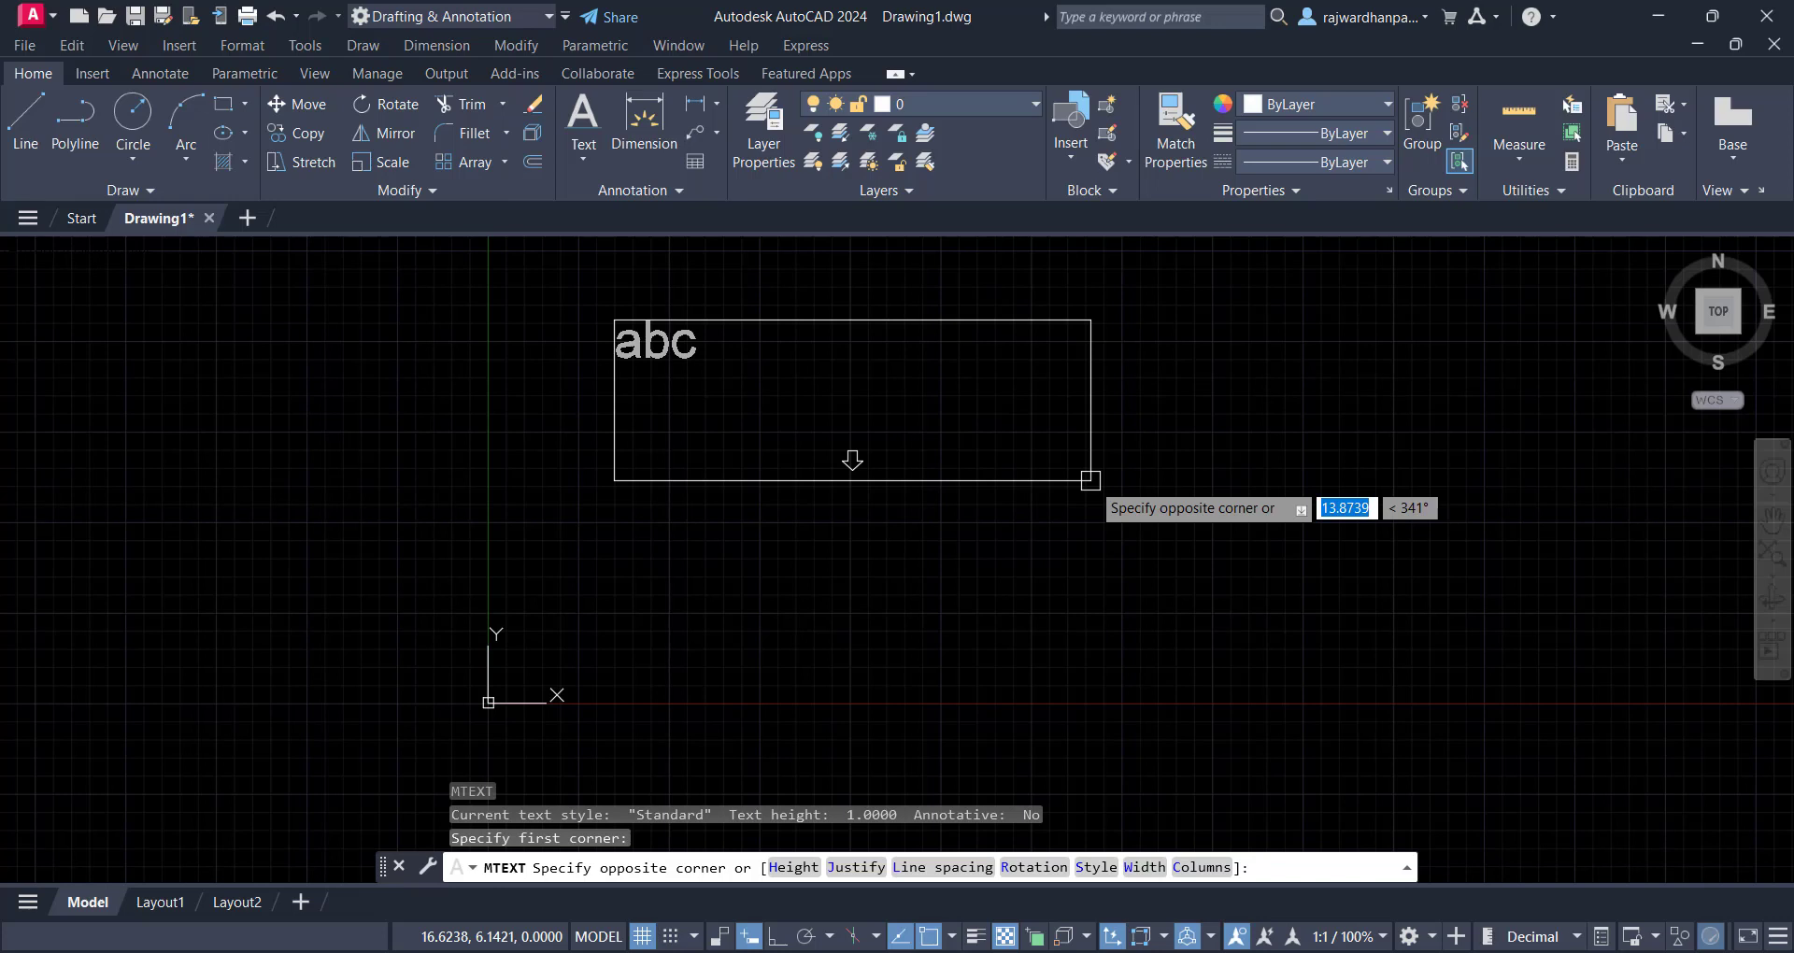
{"action": "left_click", "coordinate": [1093, 528]}
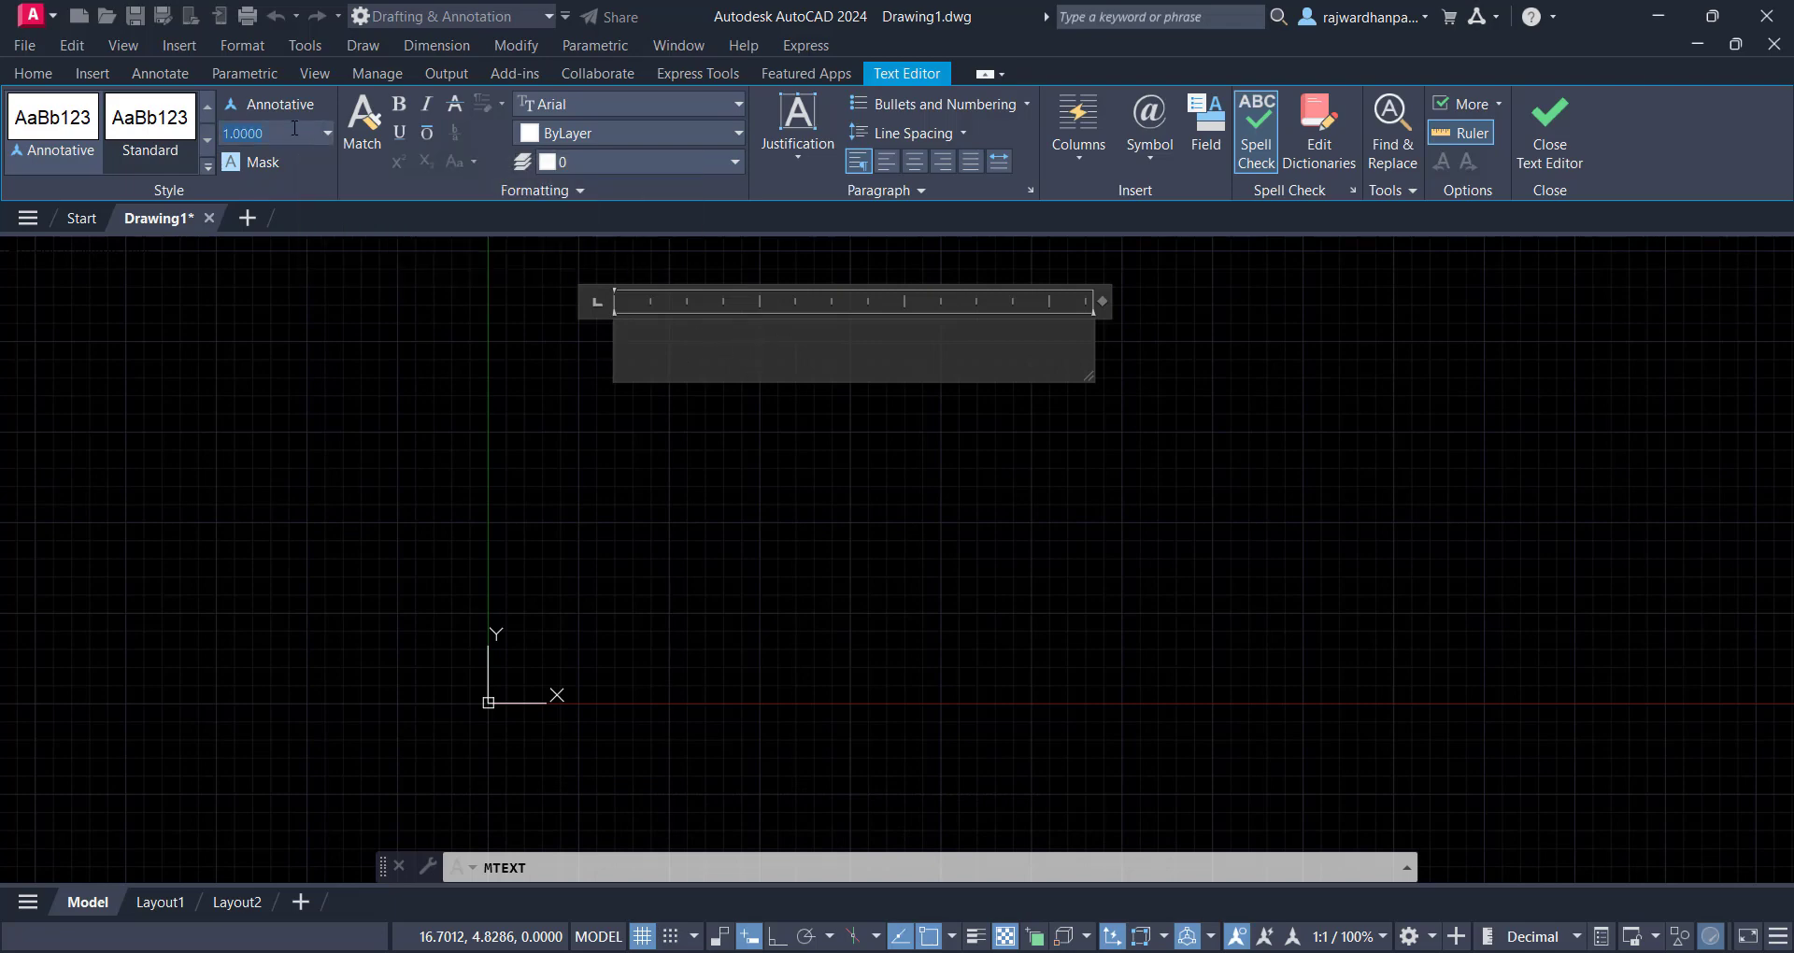
Enter three lines of text at height 0.5: "dgdgdgchgdghdhgghhgdf", "ftdtystydjgchj" and "fyufyv"
{"action": "left_click", "coordinate": [227, 131]}
{"action": "type", "text": "0.5"}
{"action": "key", "text": "Return"}
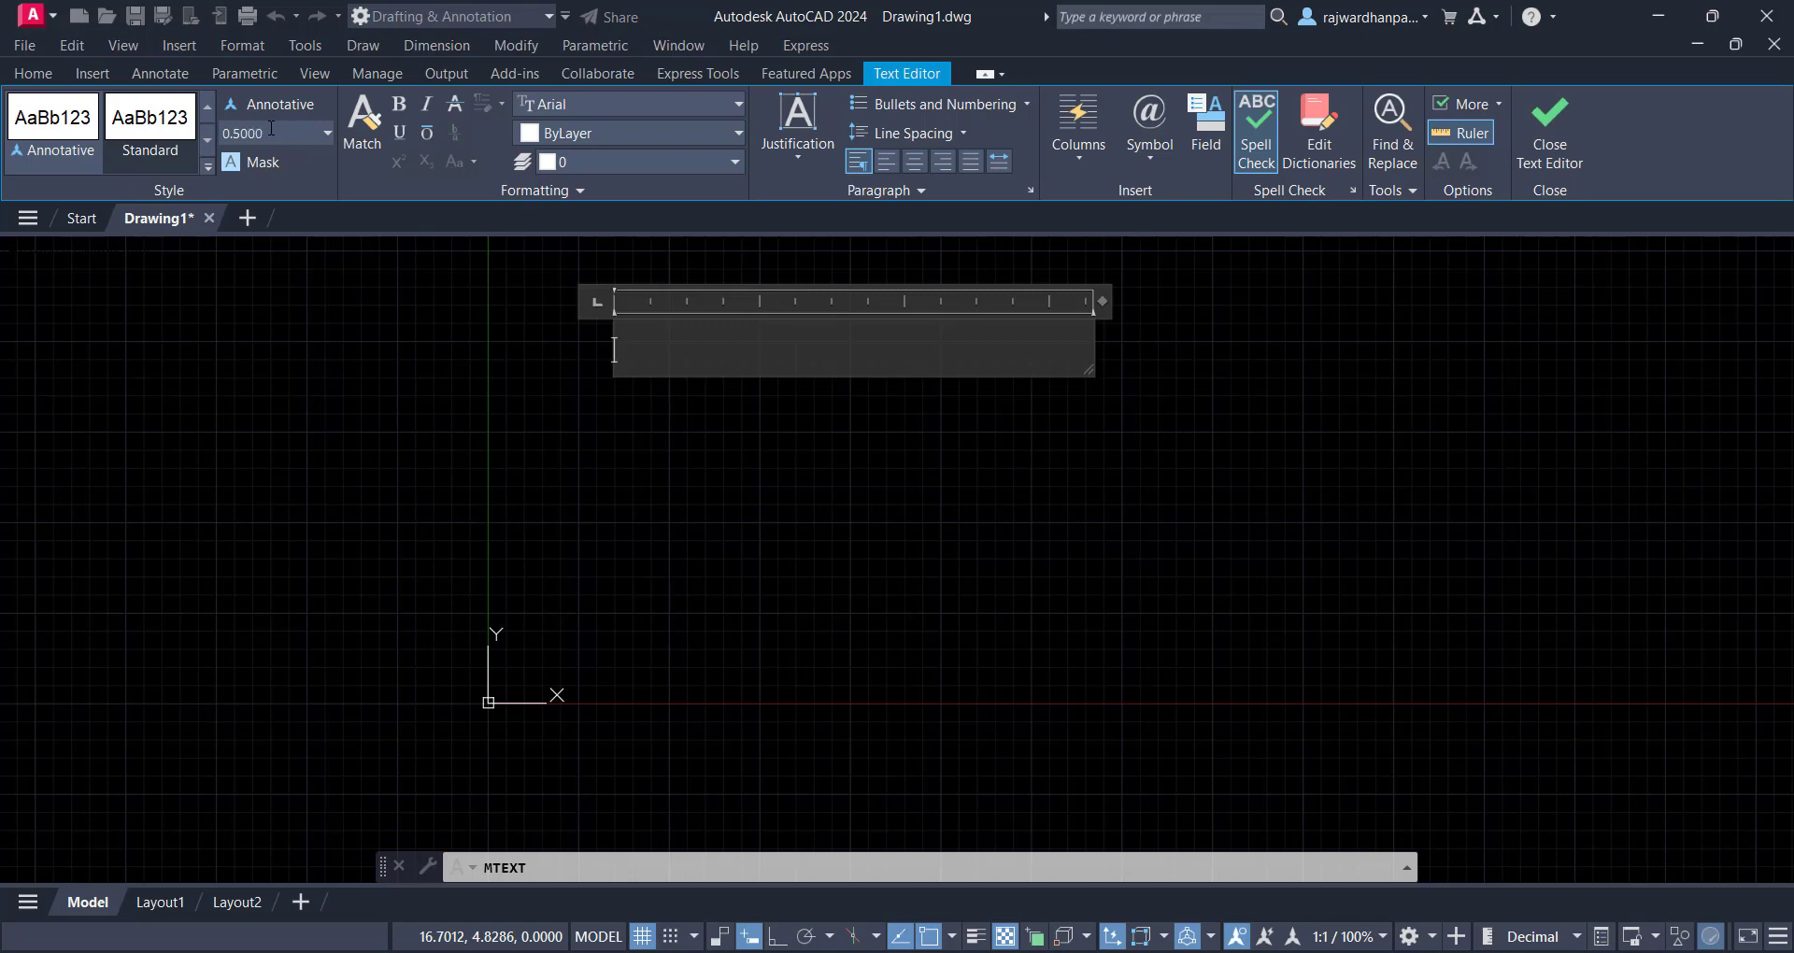
{"action": "type", "text": "dgdgd"}
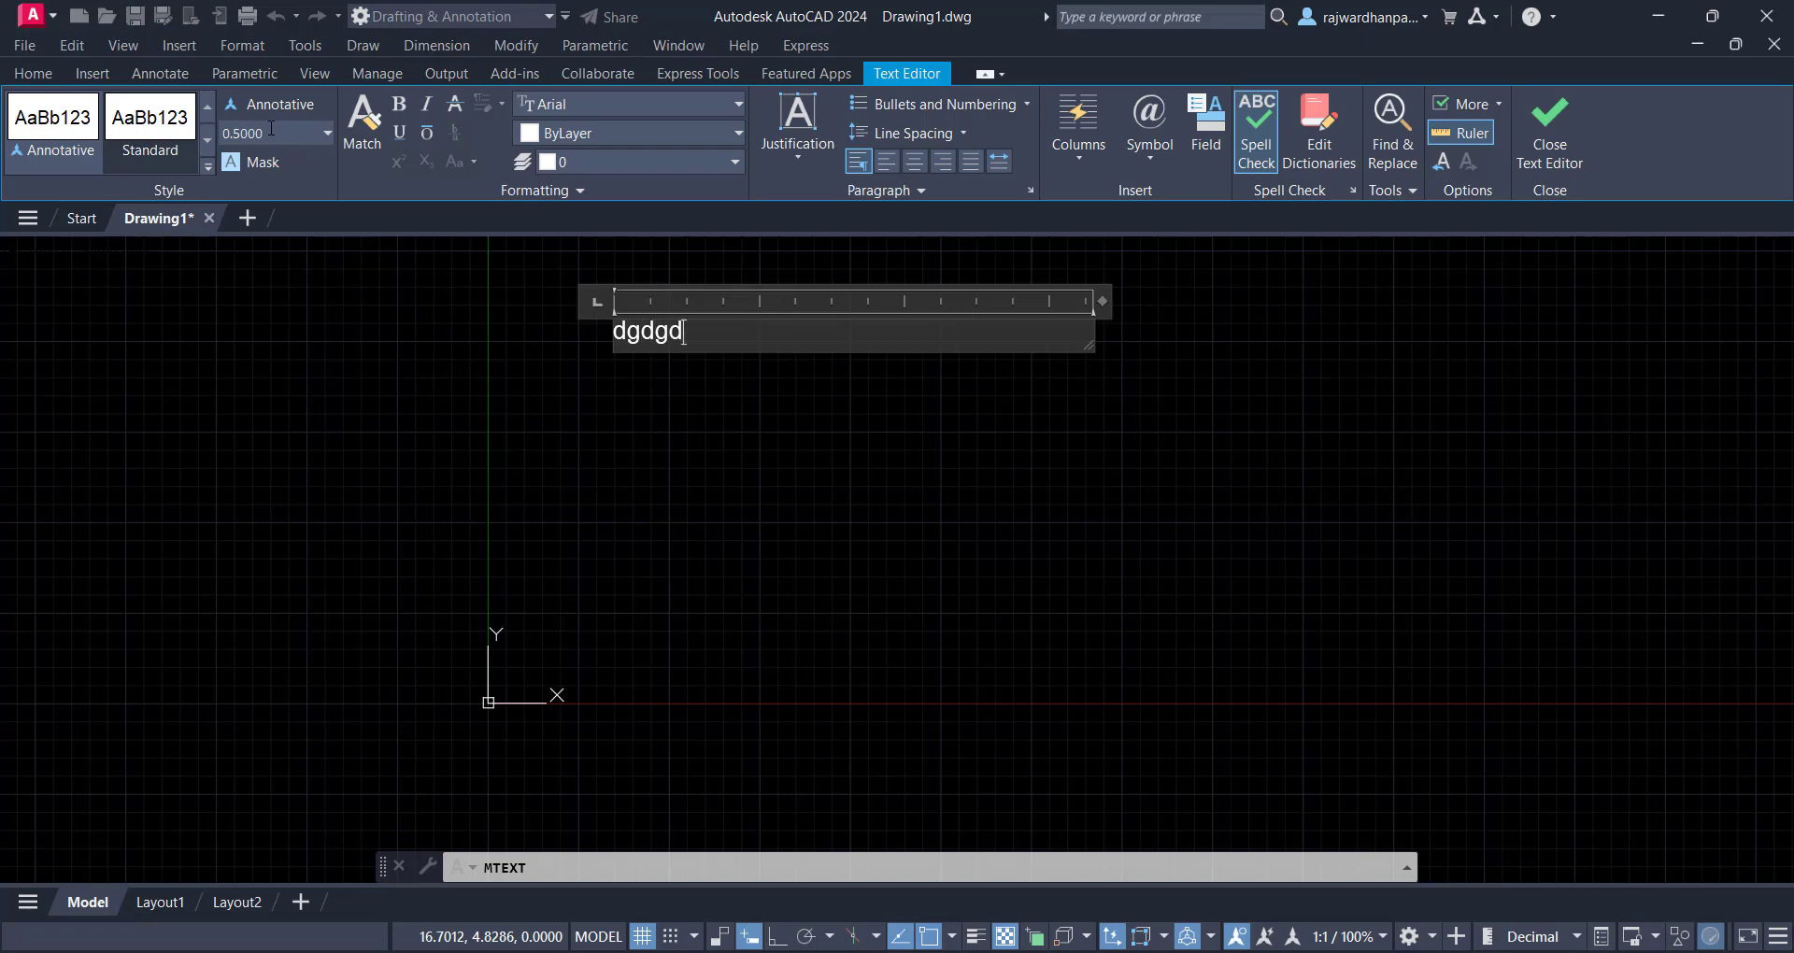
{"action": "type", "text": "gchgdghdhgghhgdf"}
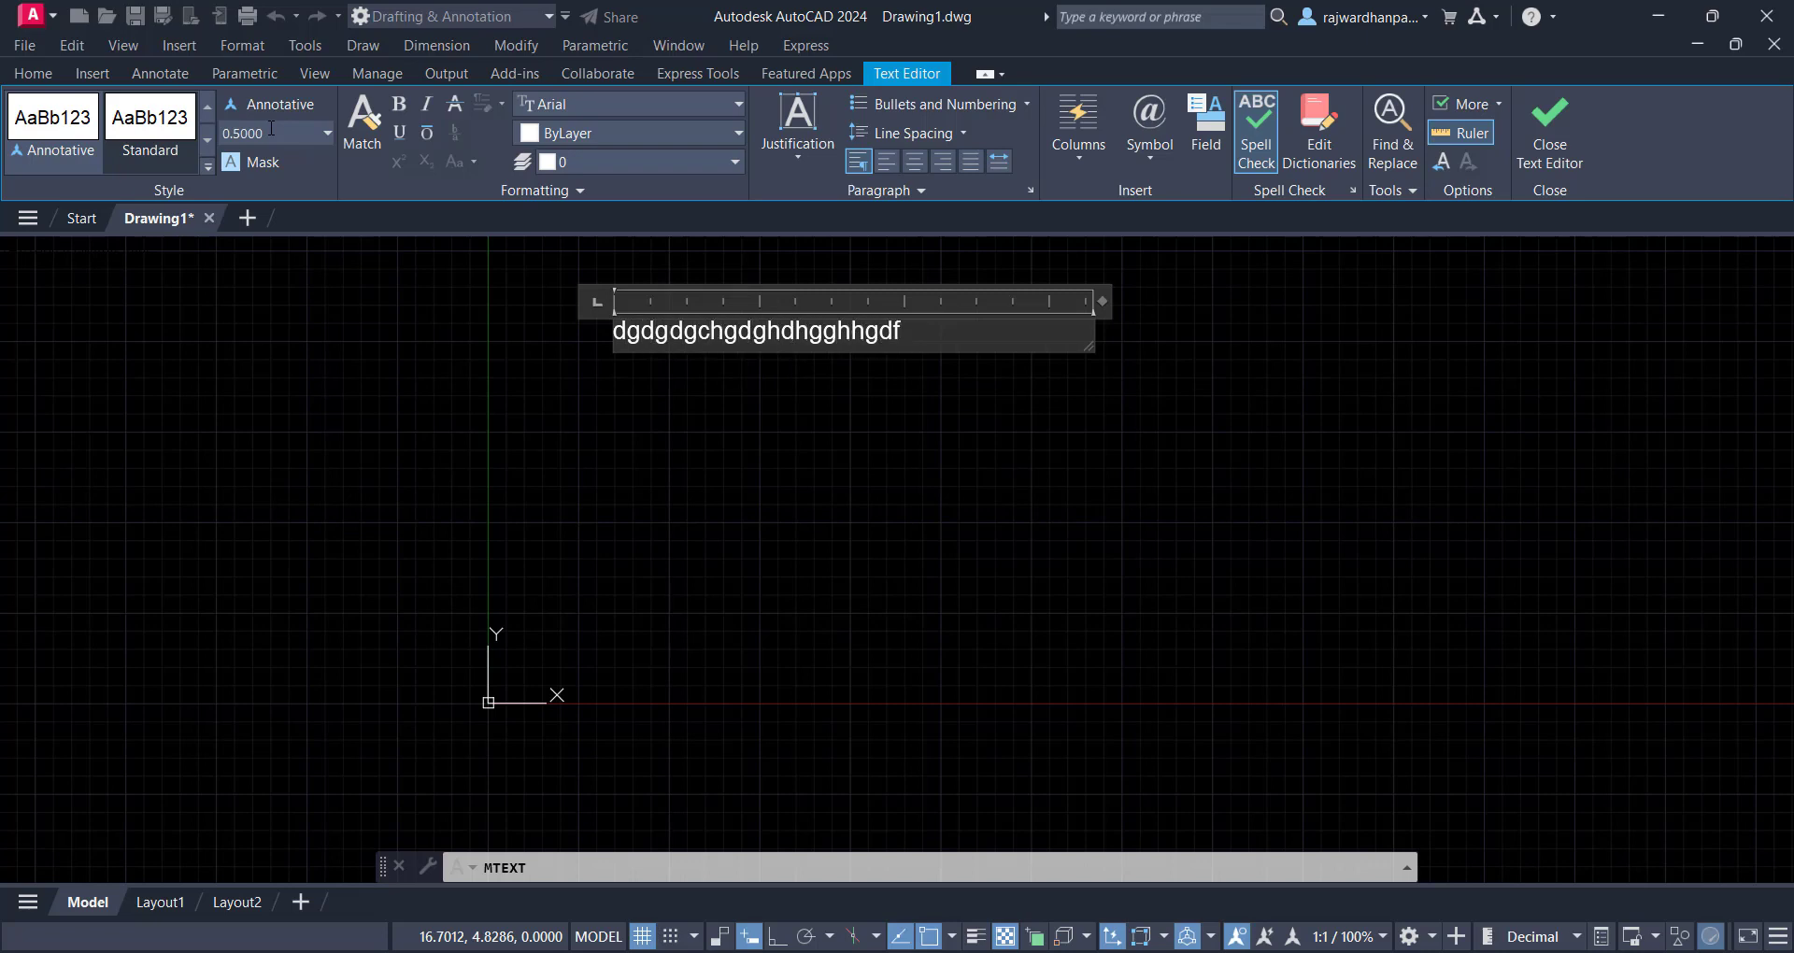
{"action": "key", "text": "Return"}
{"action": "type", "text": "ftdtystydjgchj"}
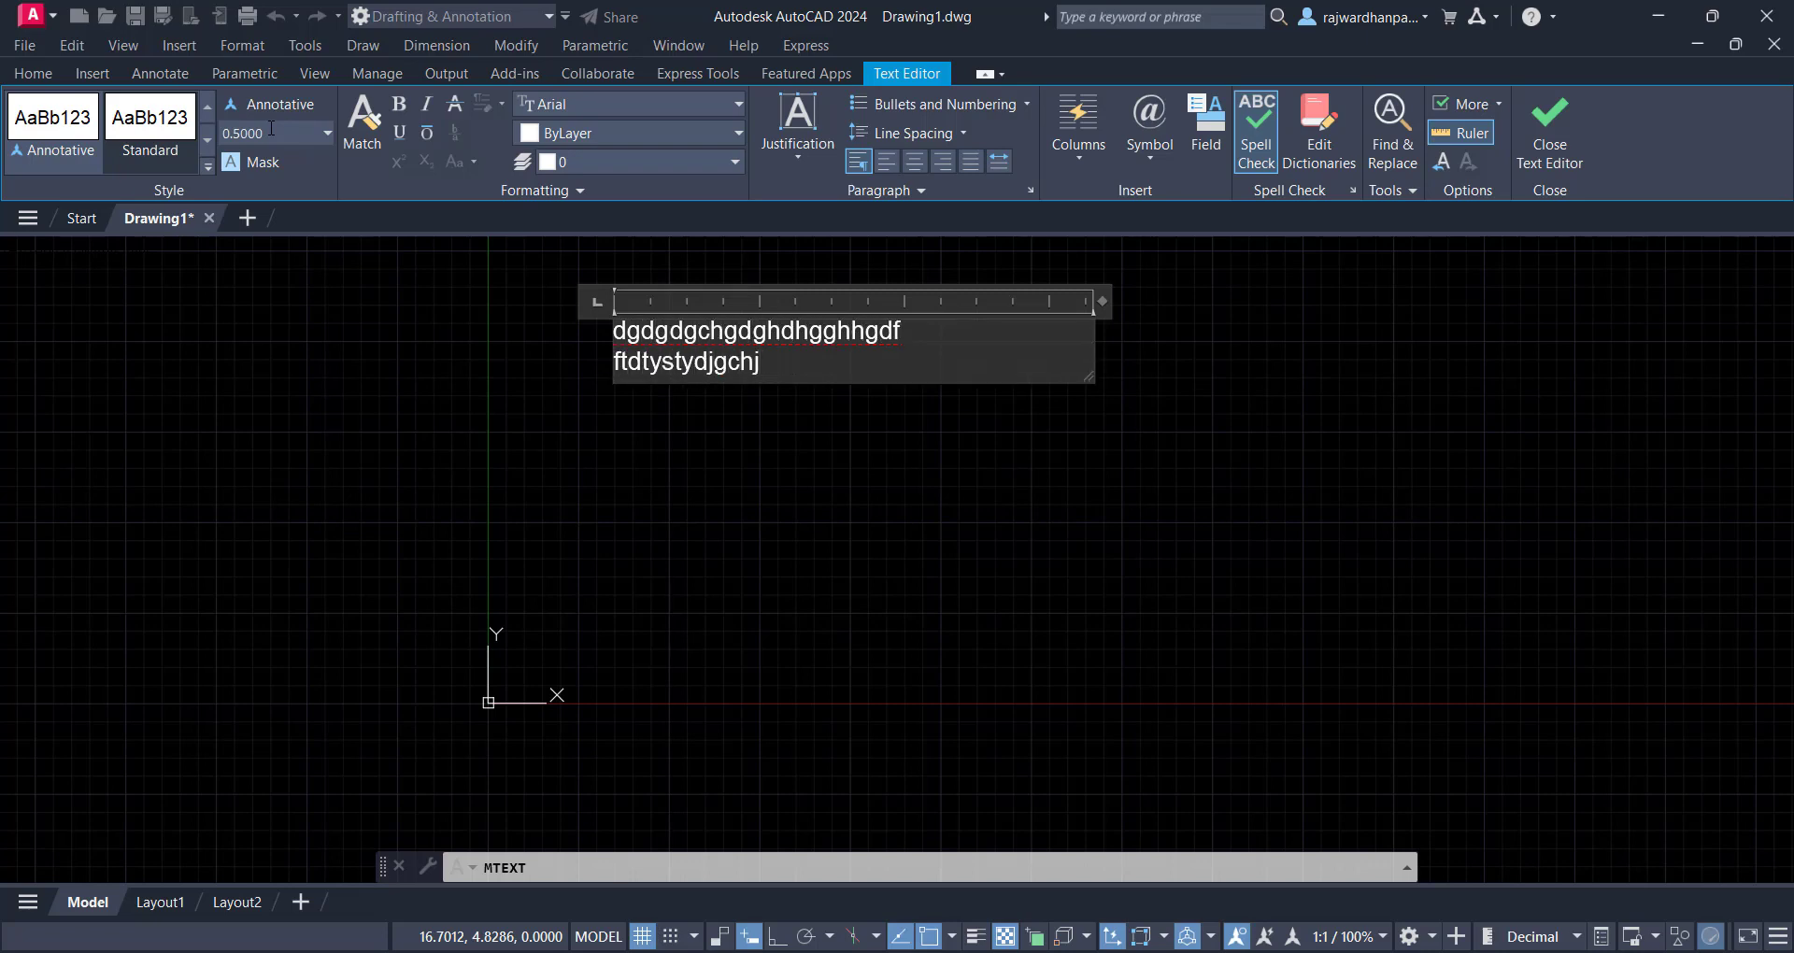
{"action": "key", "text": "Return"}
{"action": "type", "text": "fyufyv"}
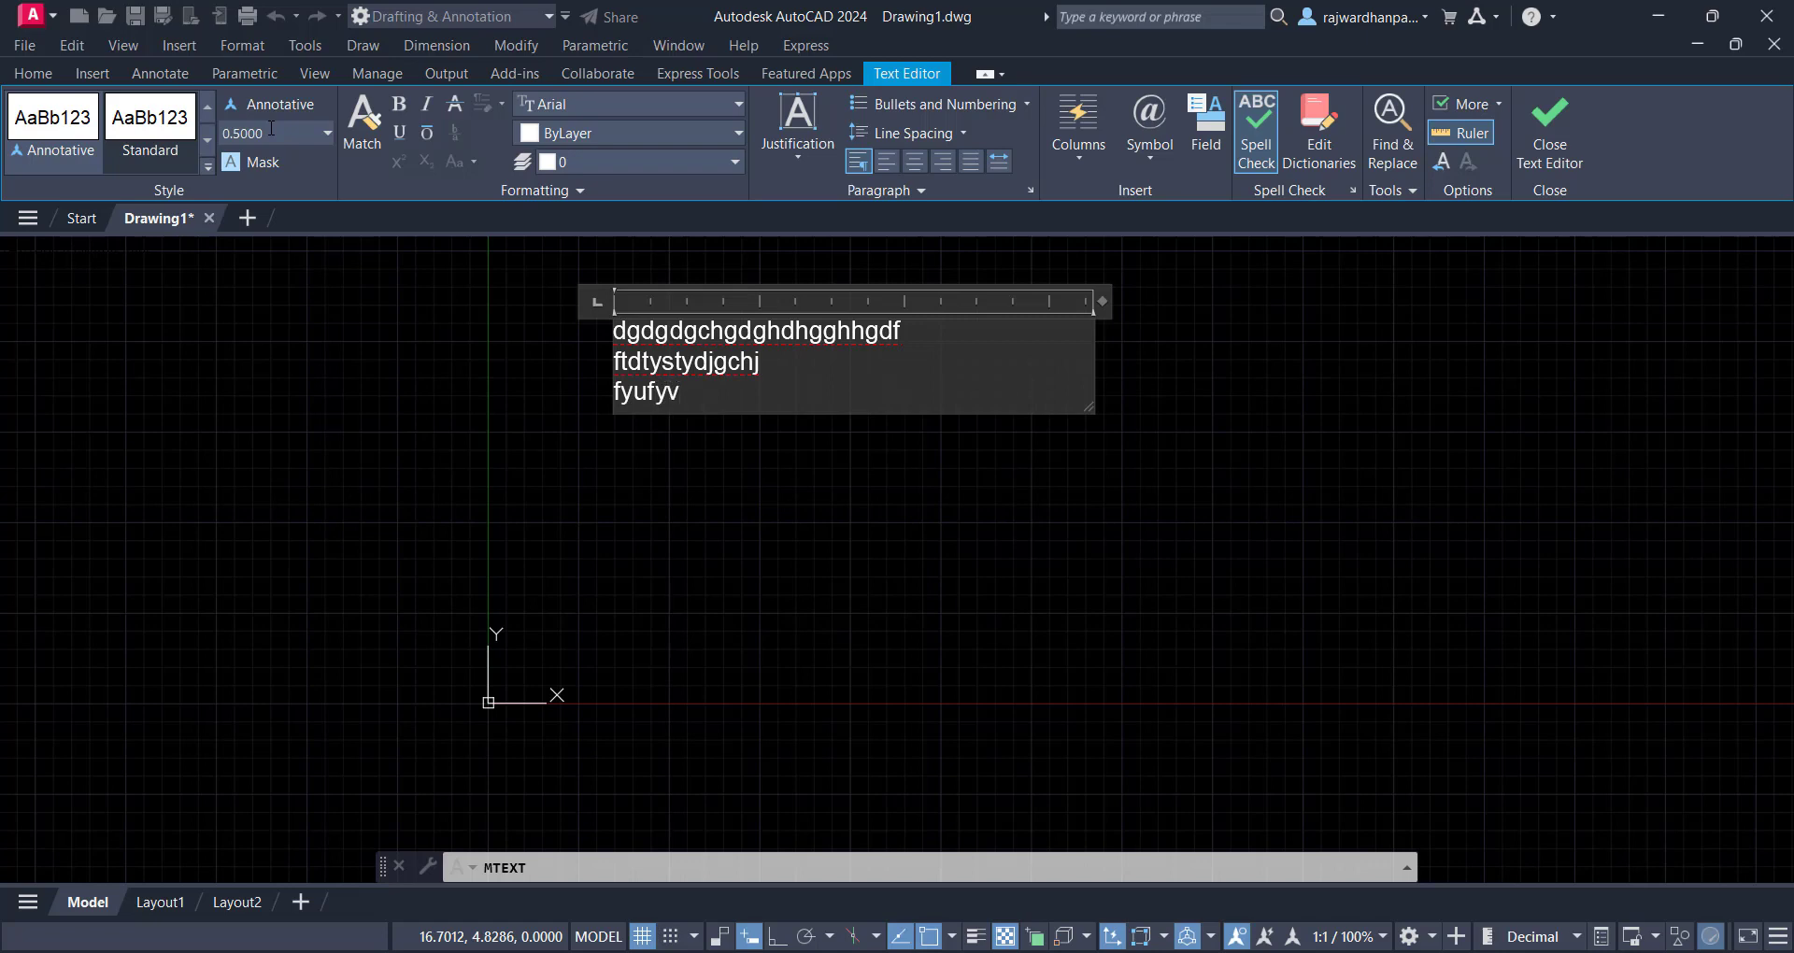
Continue the text at height 2 with "dtstydtucj" on the same line, followed by the lines "vuycuchjchk" and "vhjcvbo"
{"action": "left_click", "coordinate": [262, 131]}
{"action": "type", "text": "2"}
{"action": "key", "text": "Return"}
{"action": "type", "text": "dtstydtucj"}
{"action": "key", "text": "Return"}
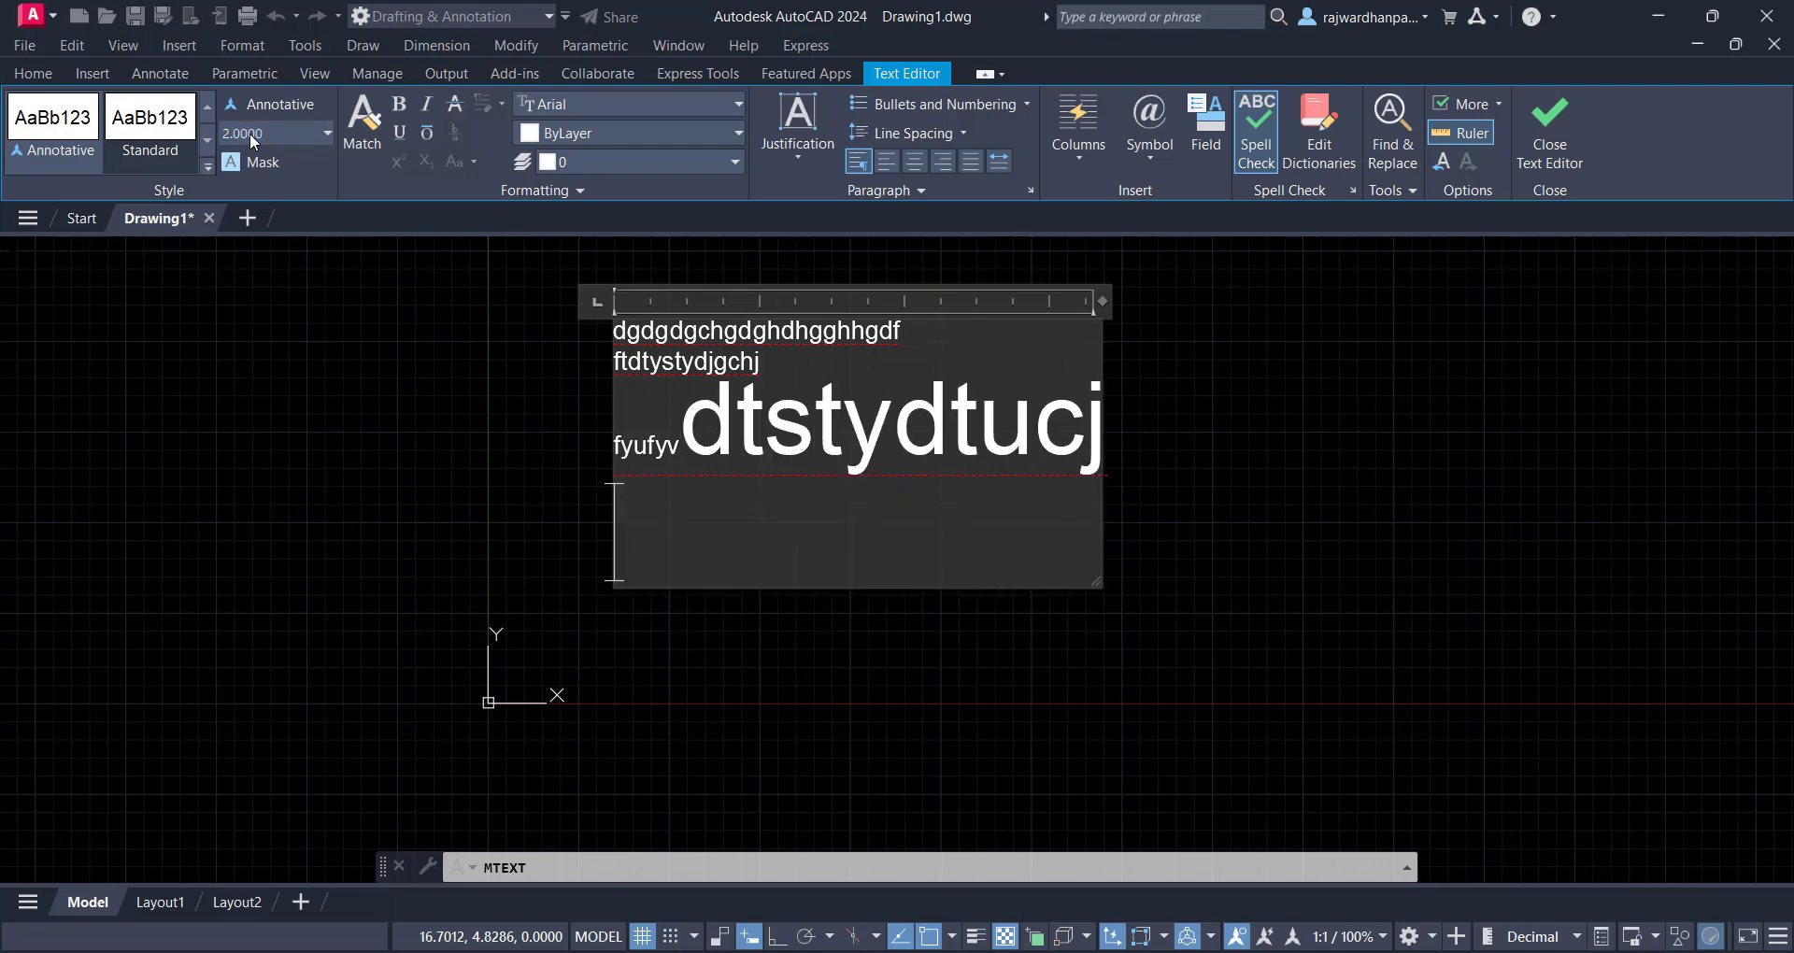
{"action": "type", "text": "vuycuchjchk"}
{"action": "key", "text": "Return"}
{"action": "type", "text": "vhjcvbo"}
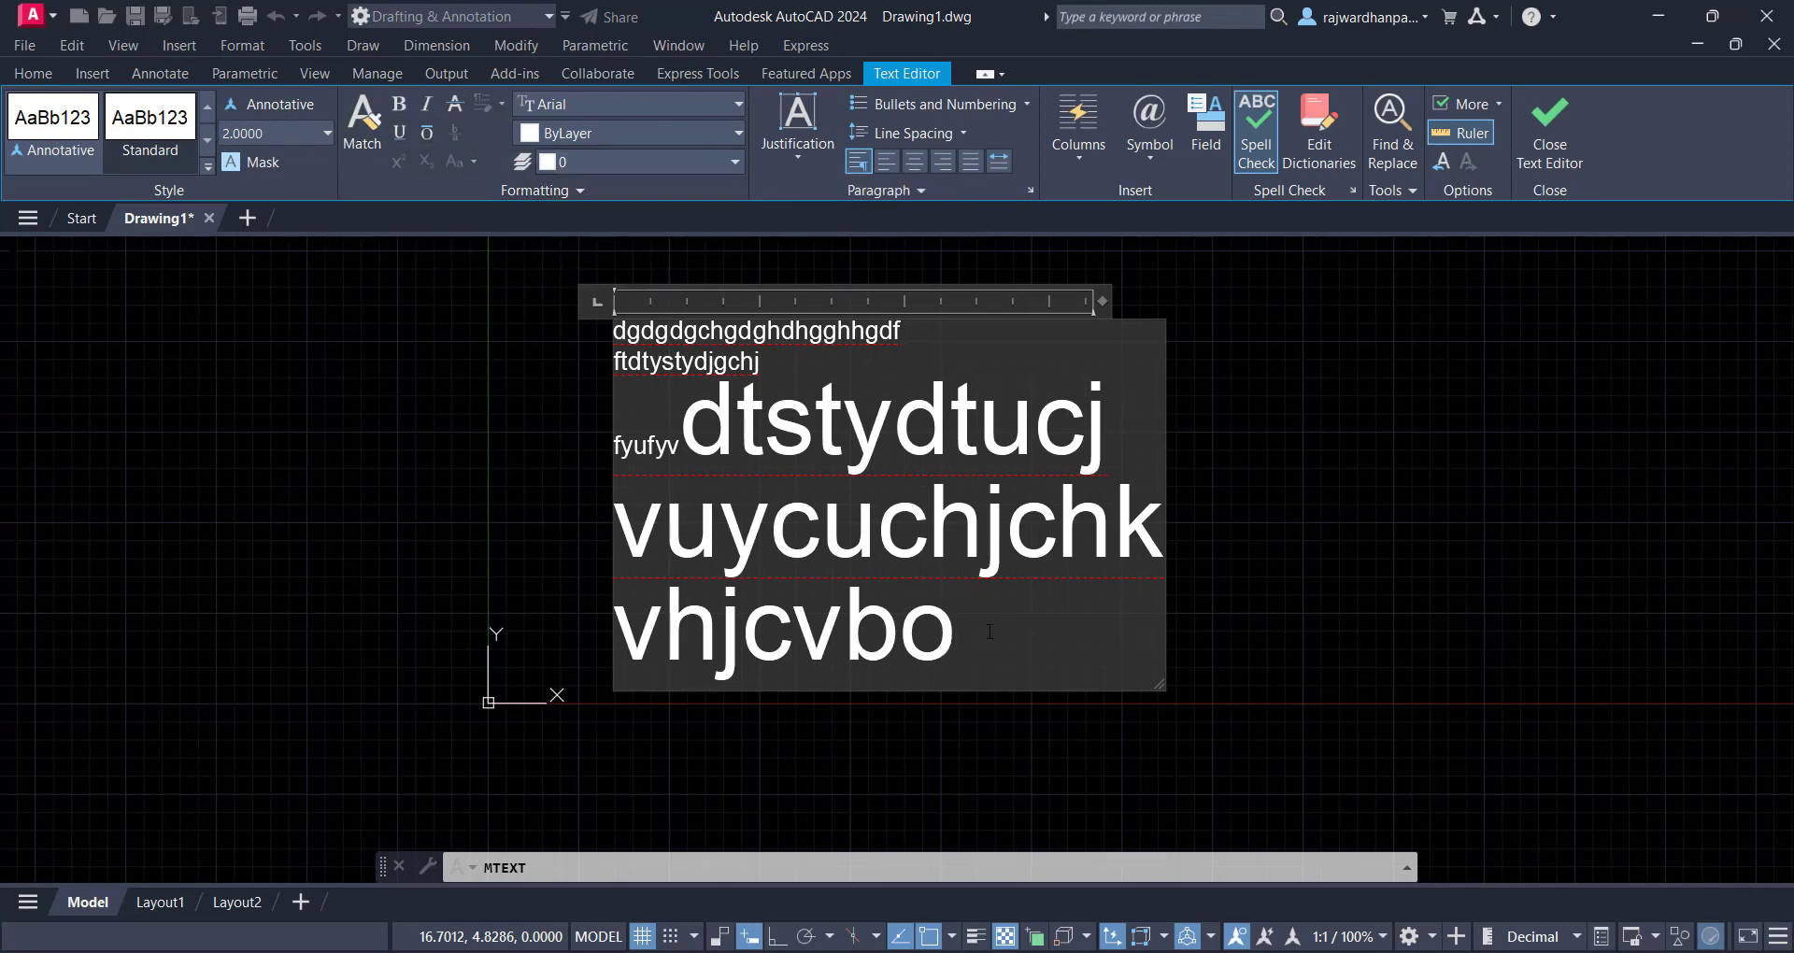
Try bold, italic, strikethrough, underline and overline one at a time on the large text, switching each off again
{"action": "left_click_drag", "start_coordinate": [955, 636], "coordinate": [692, 416]}
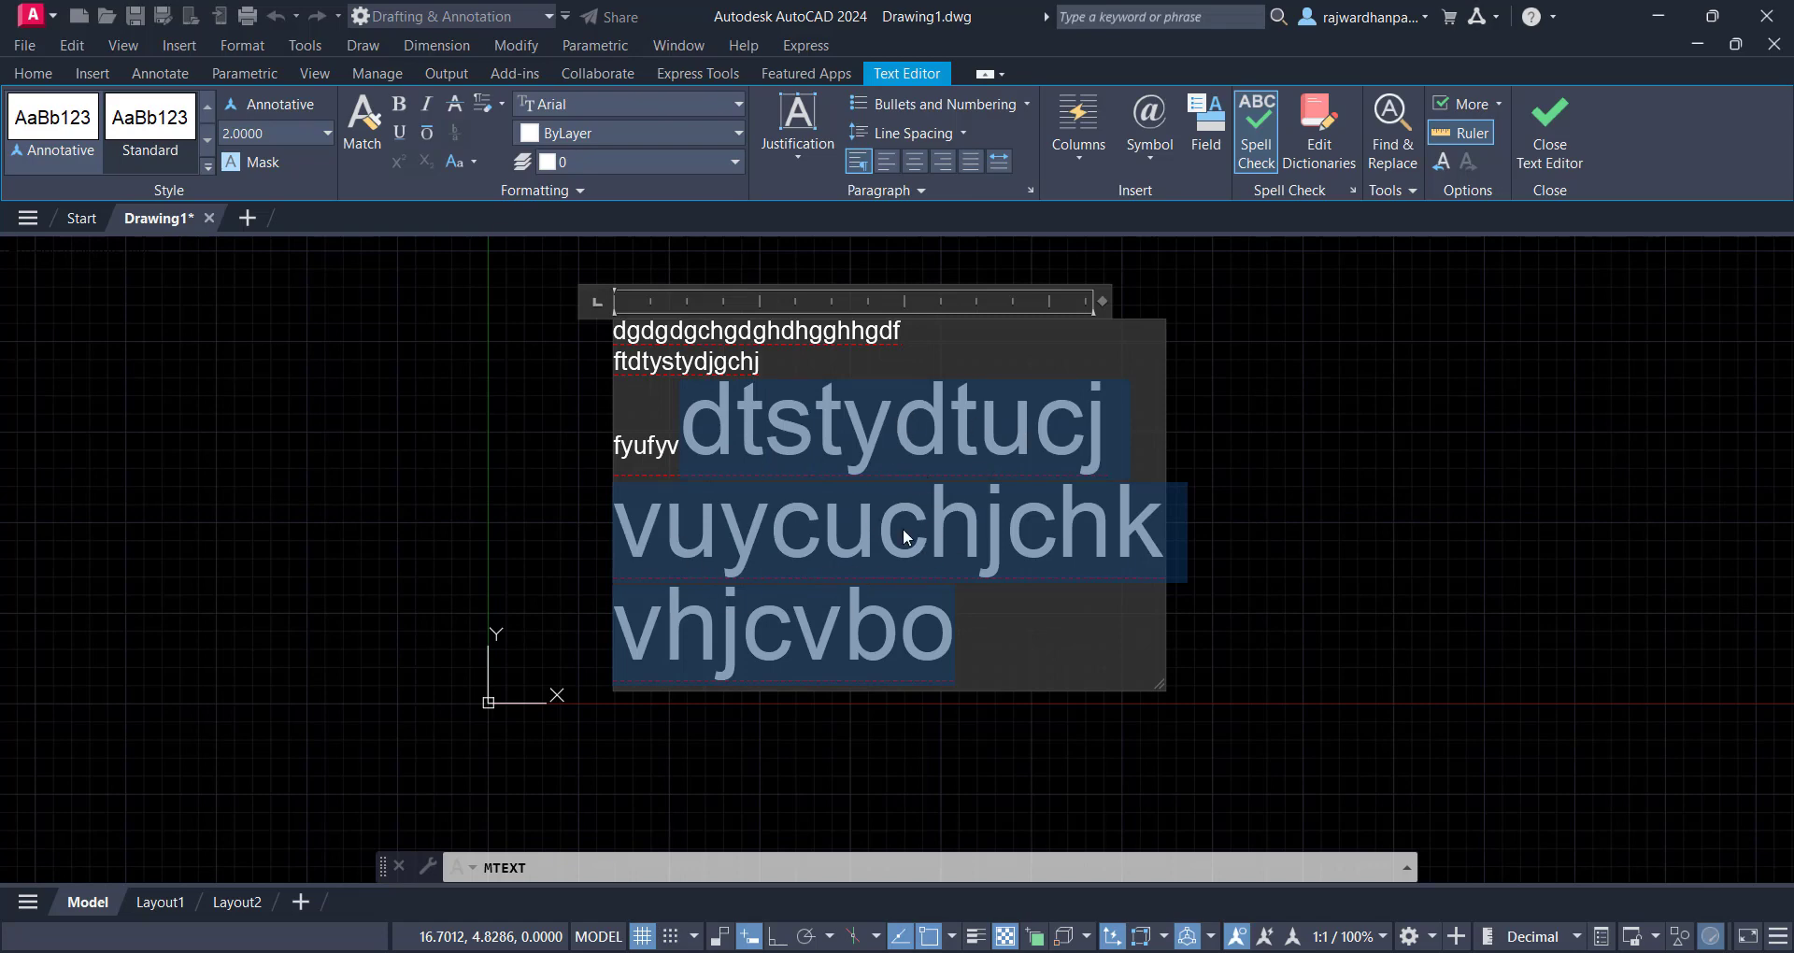
{"action": "left_click", "coordinate": [399, 105]}
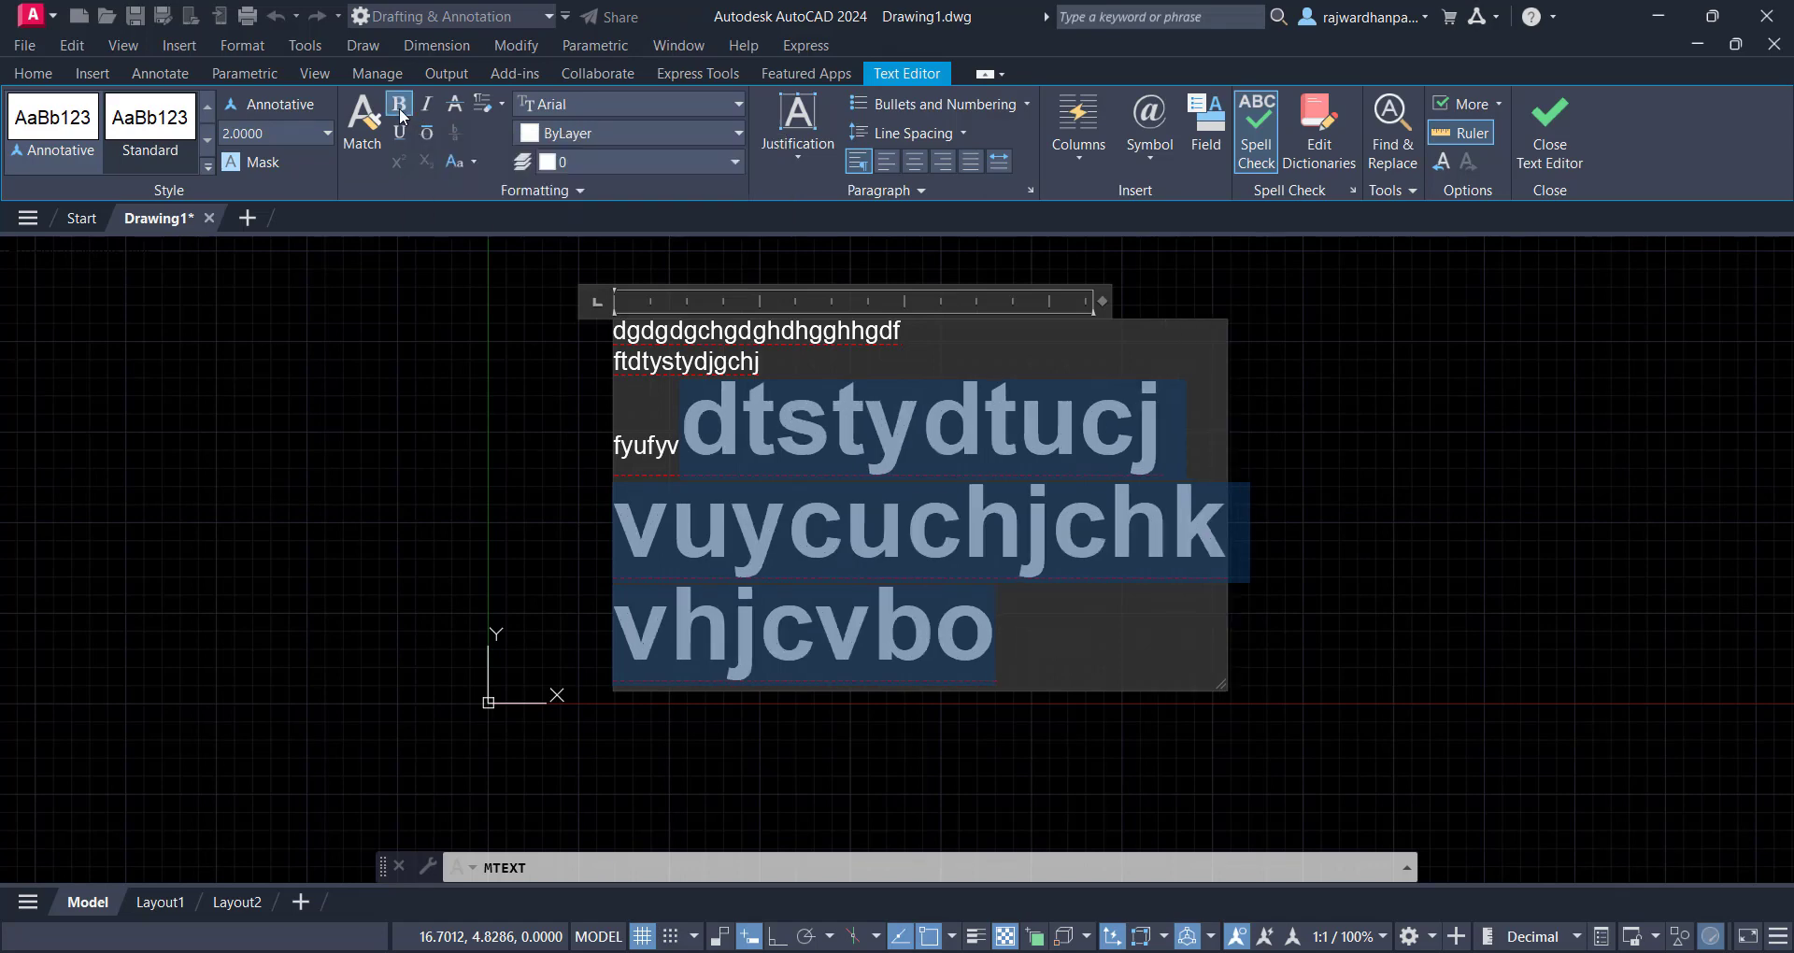
{"action": "left_click", "coordinate": [400, 107]}
{"action": "left_click", "coordinate": [429, 107]}
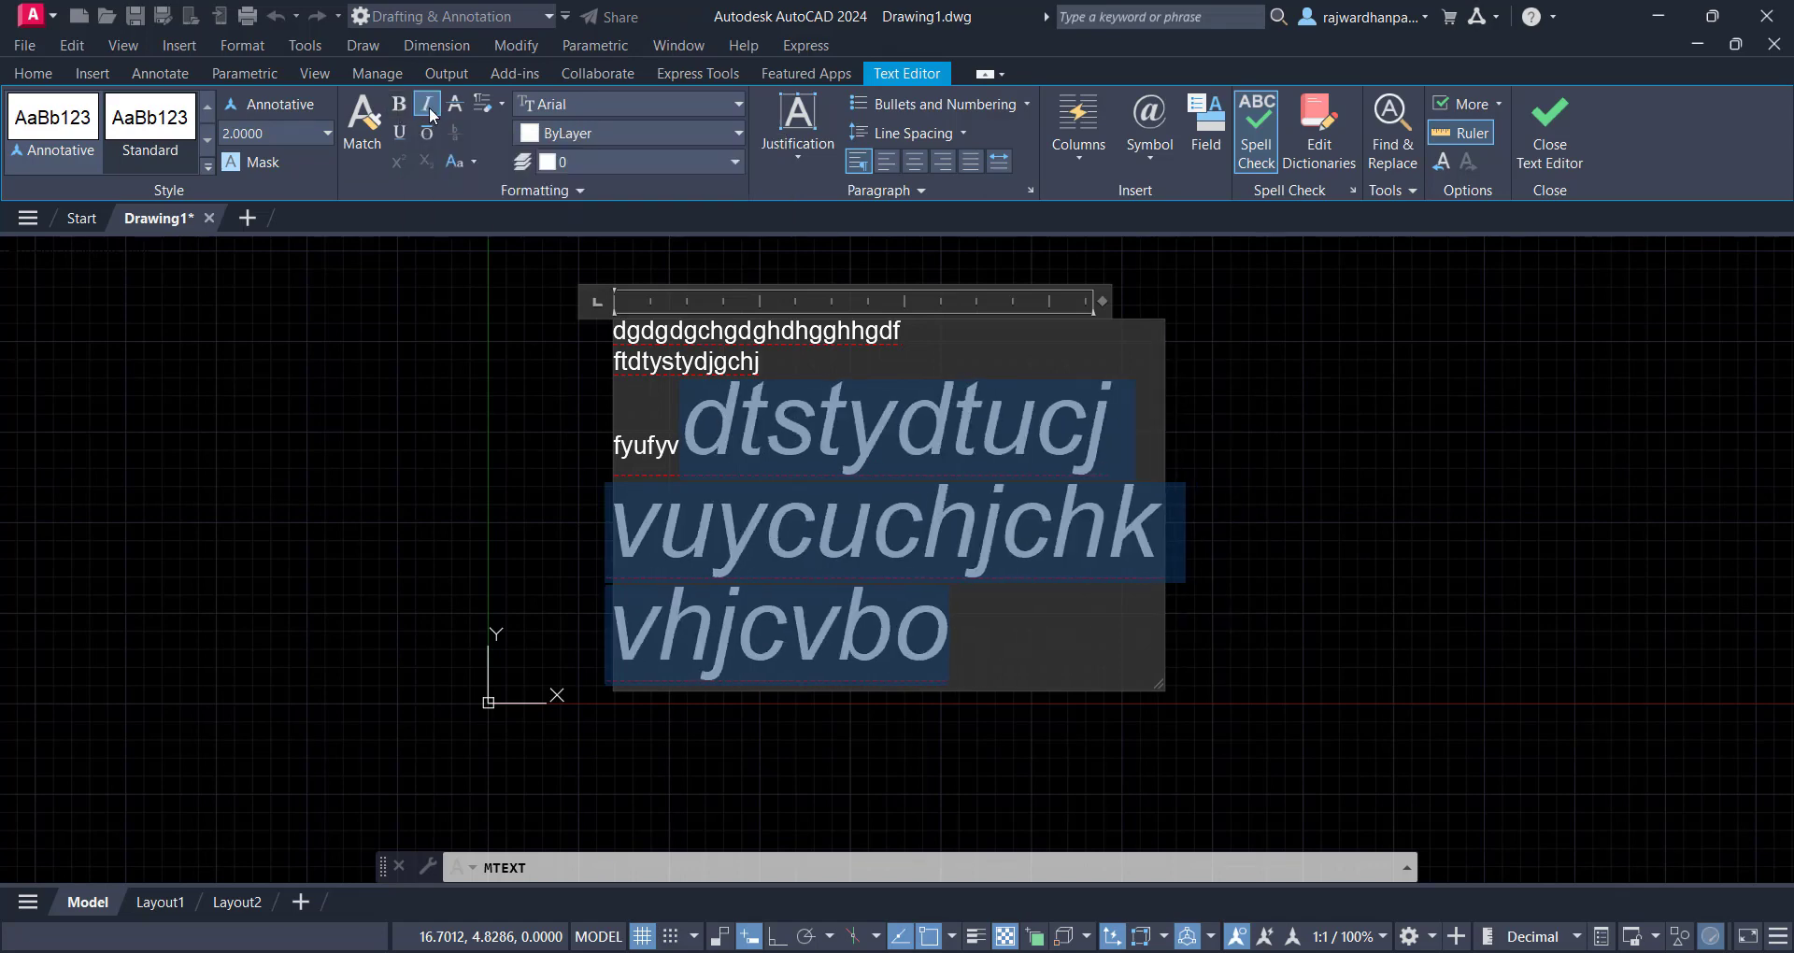
{"action": "left_click", "coordinate": [427, 107]}
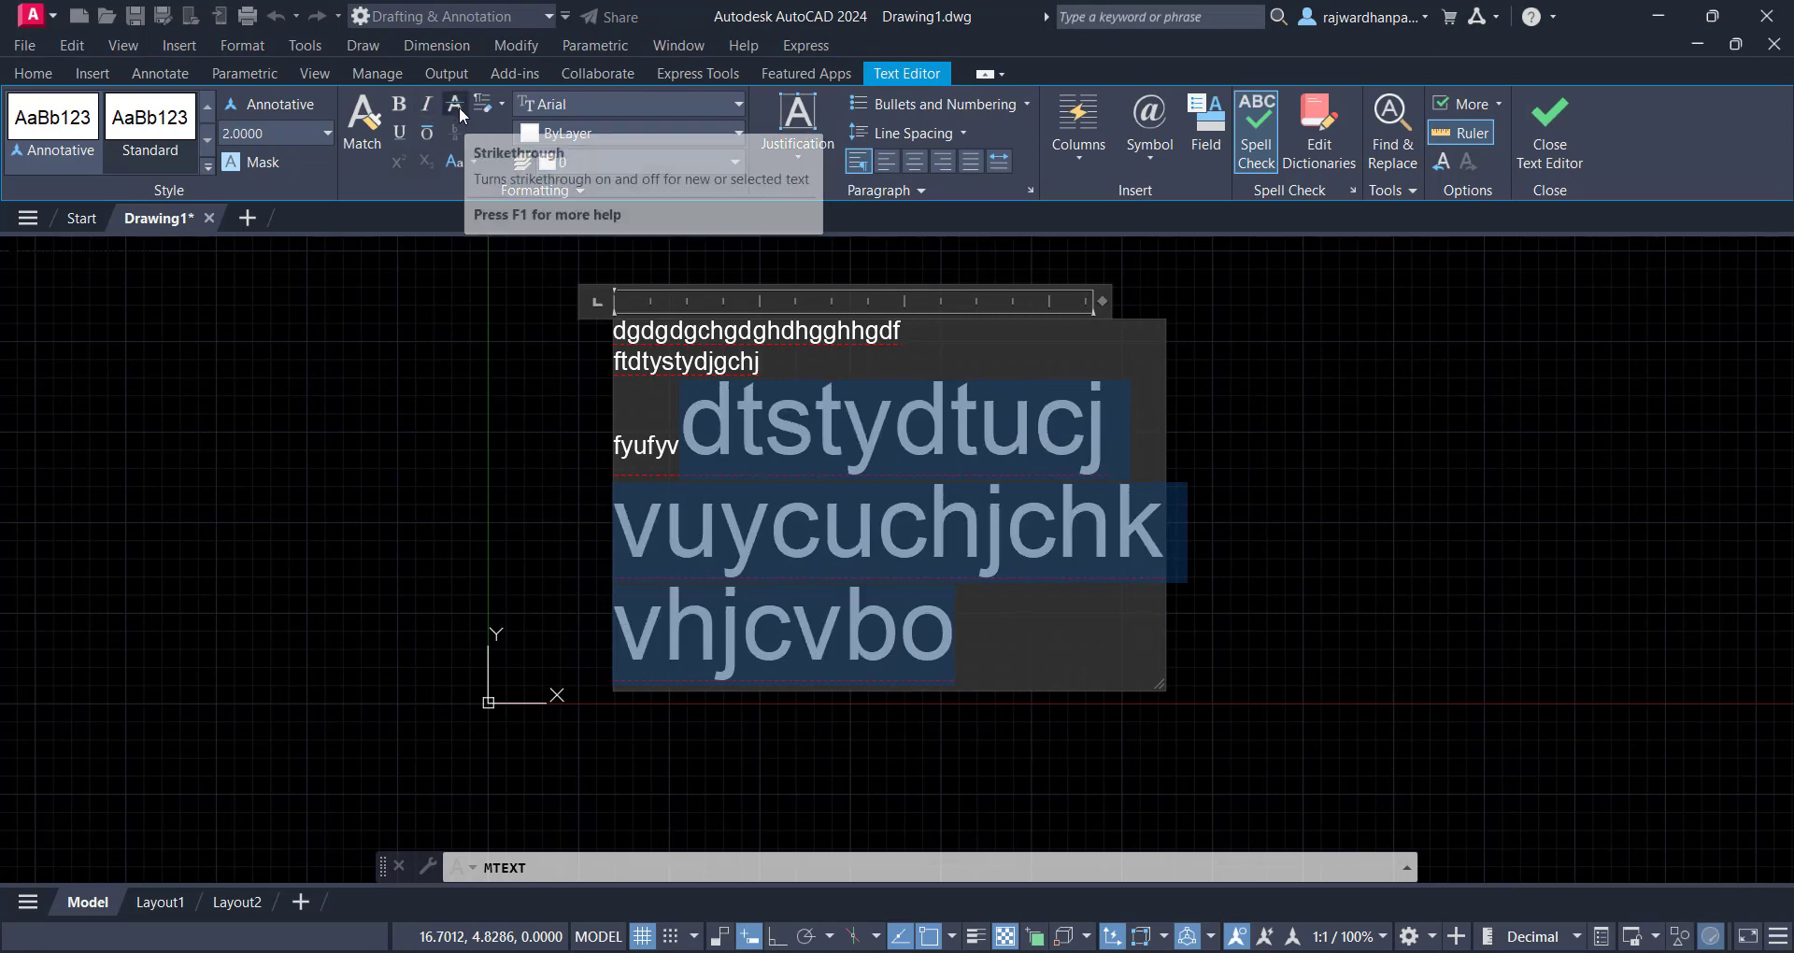
{"action": "left_click", "coordinate": [456, 107]}
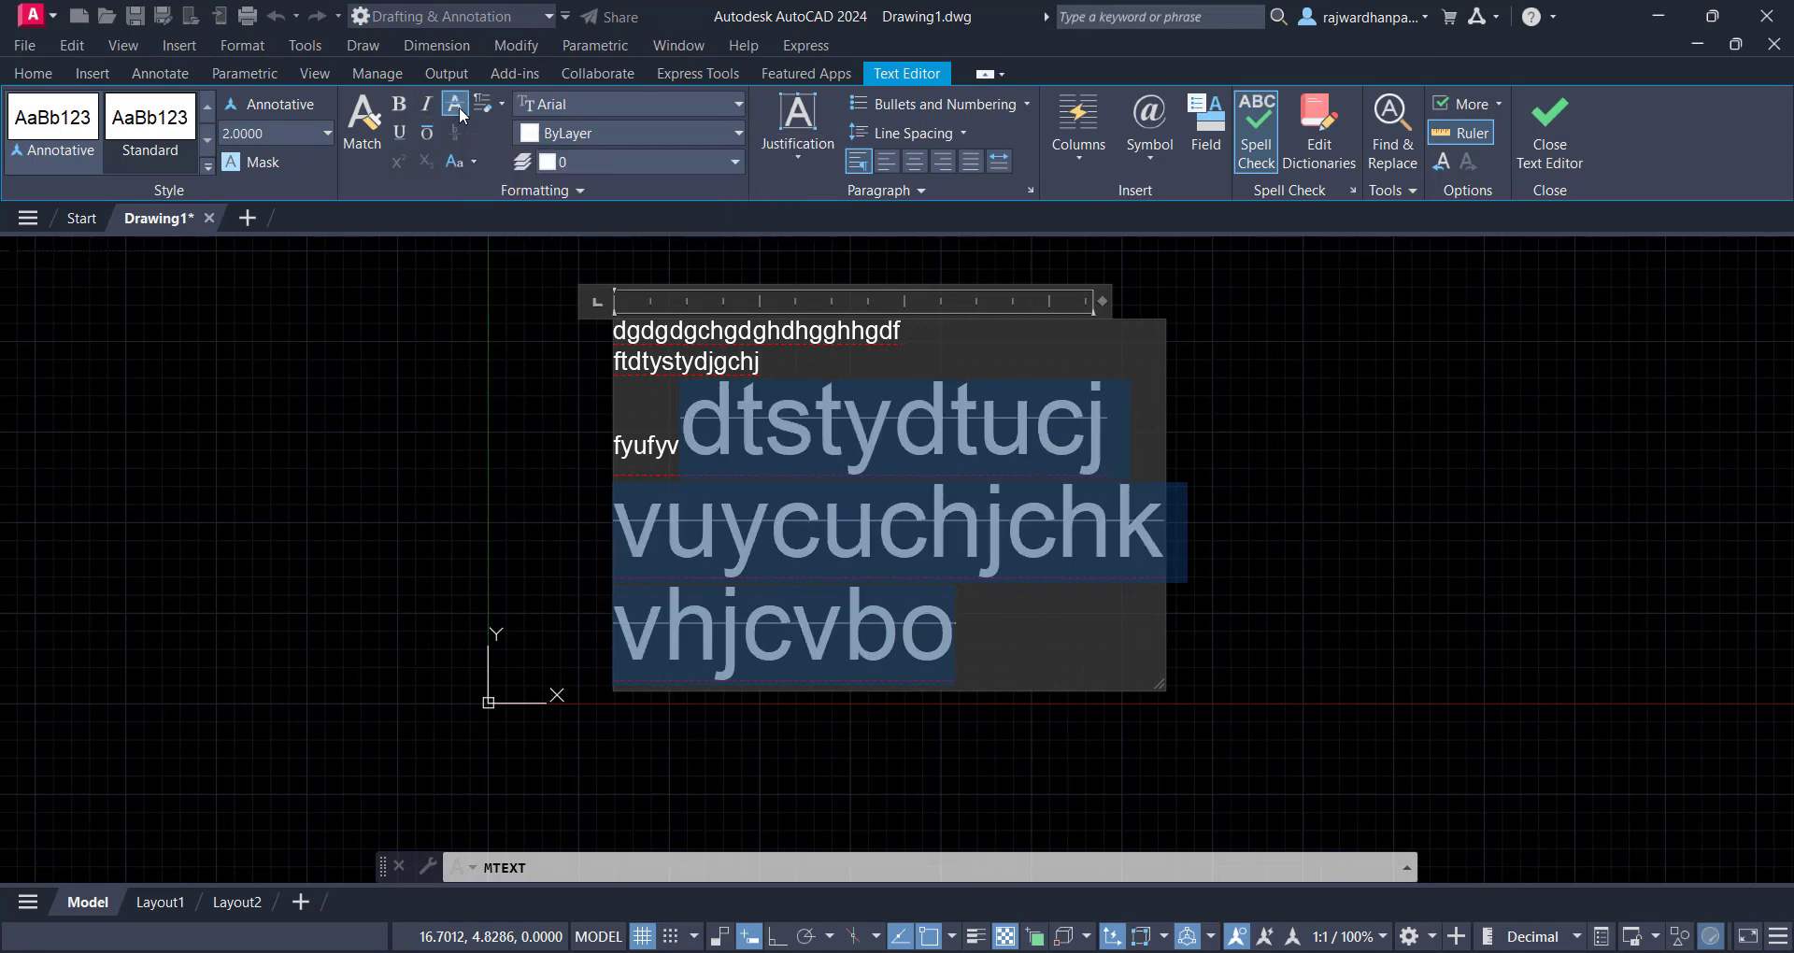
{"action": "left_click", "coordinate": [458, 107]}
{"action": "left_click", "coordinate": [401, 134]}
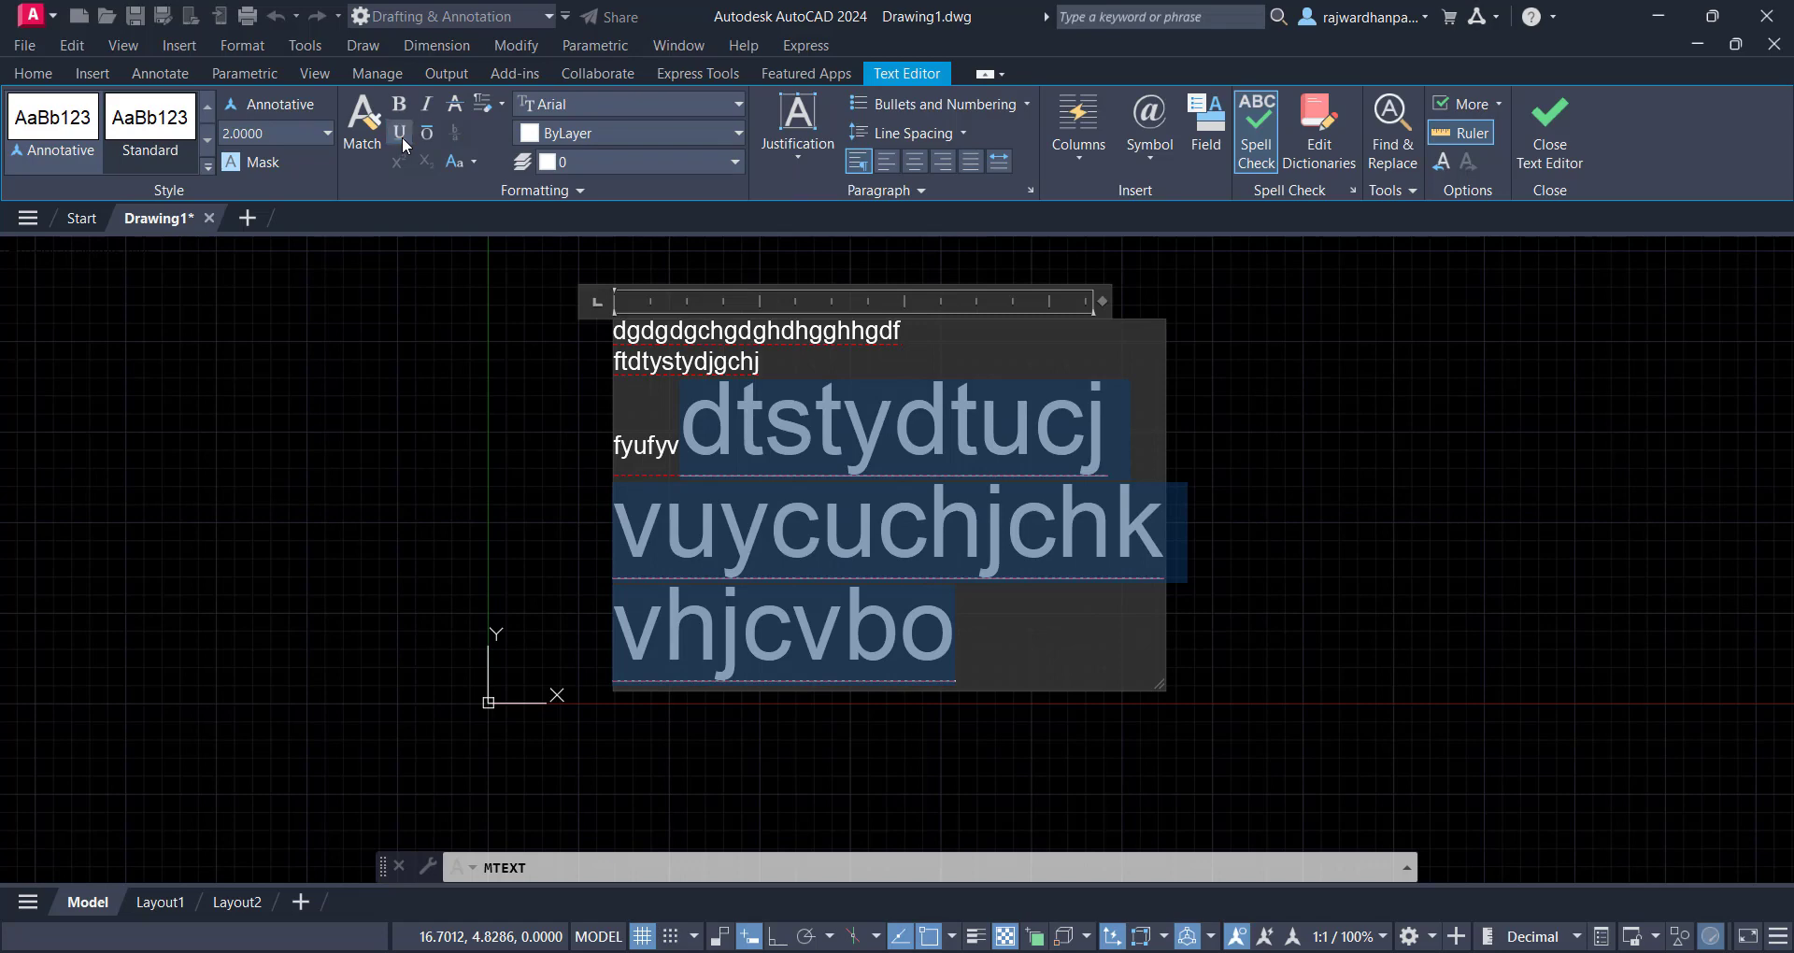
{"action": "left_click", "coordinate": [401, 134]}
{"action": "left_click", "coordinate": [425, 135]}
{"action": "left_click", "coordinate": [425, 135]}
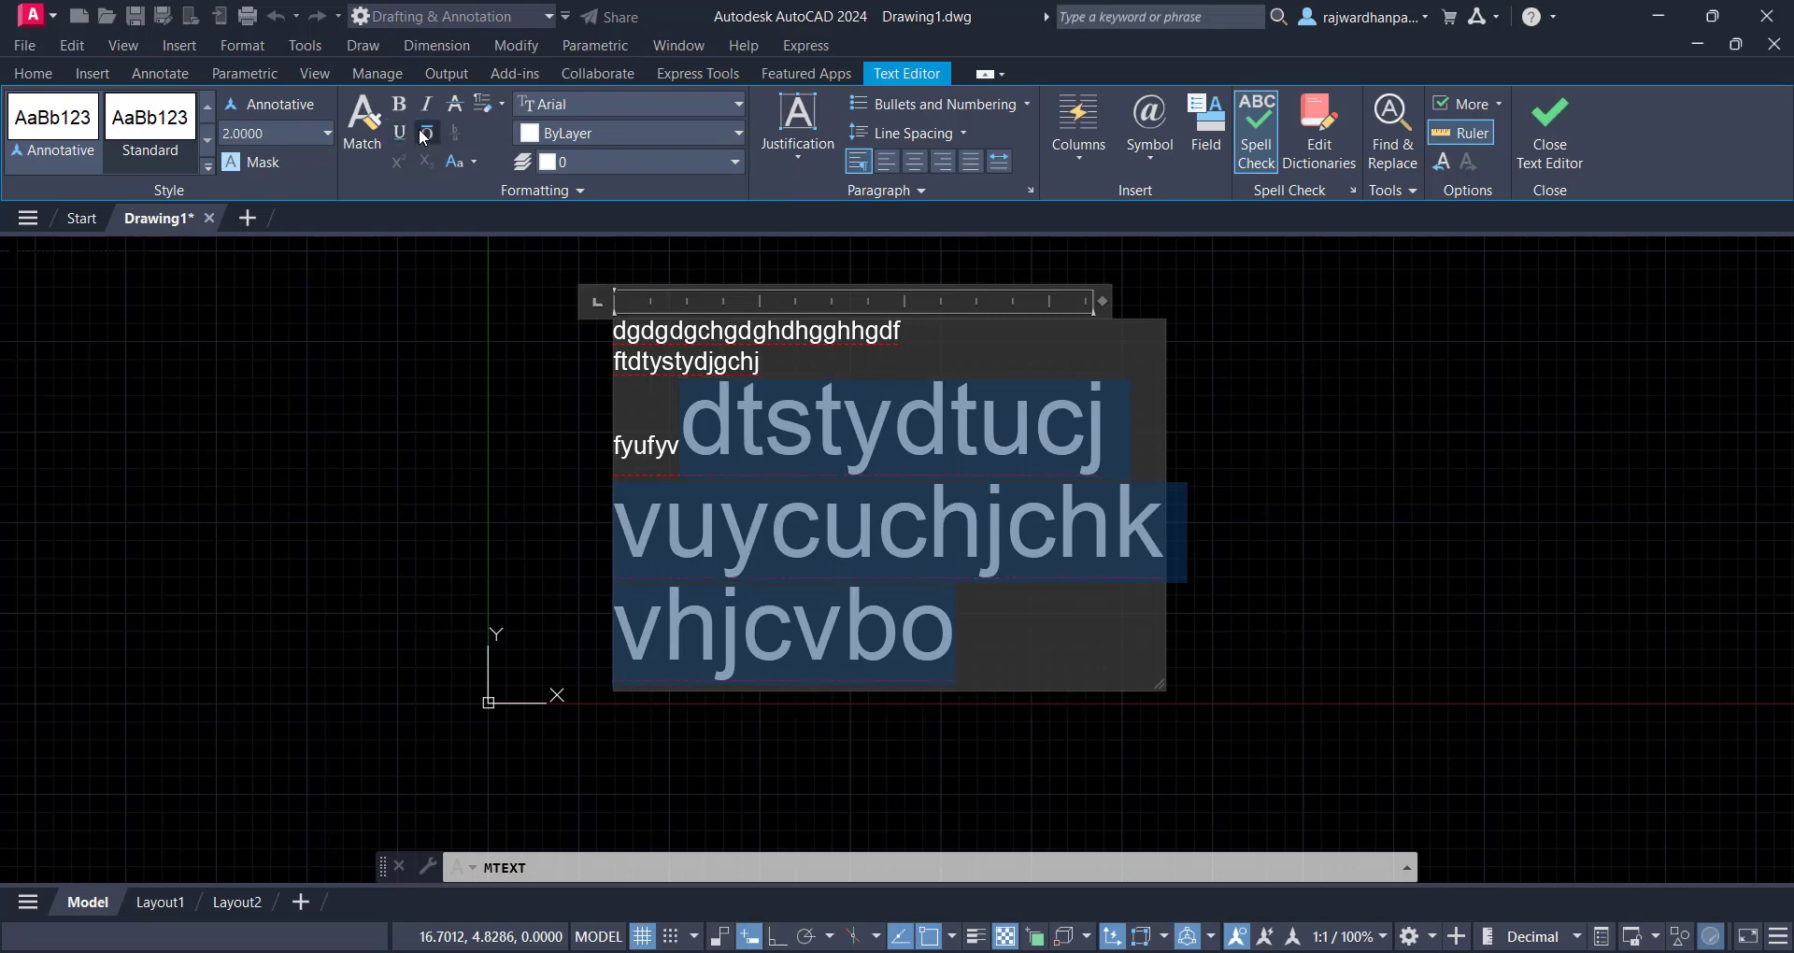
Try superscript and subscript on the last letter "o" of "vhjcvbo", switching each off again
{"action": "left_click", "coordinate": [972, 624]}
{"action": "left_click_drag", "start_coordinate": [967, 621], "coordinate": [904, 621]}
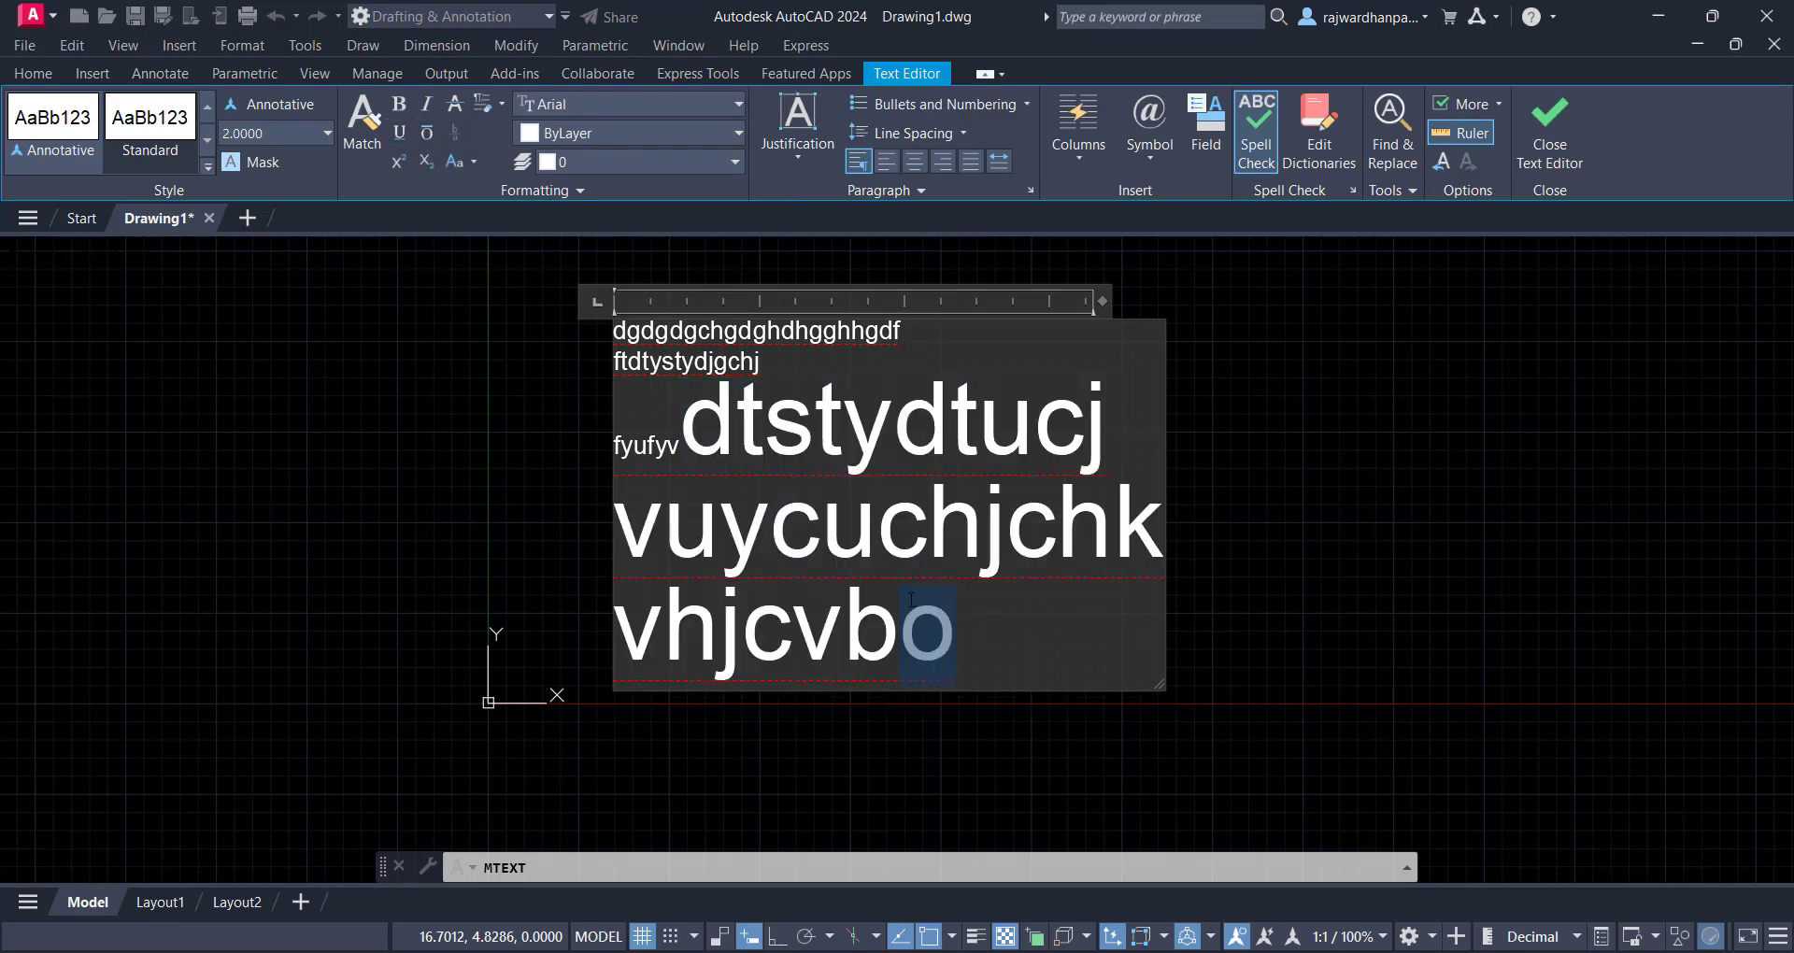
{"action": "left_click", "coordinate": [396, 164]}
{"action": "left_click", "coordinate": [395, 165]}
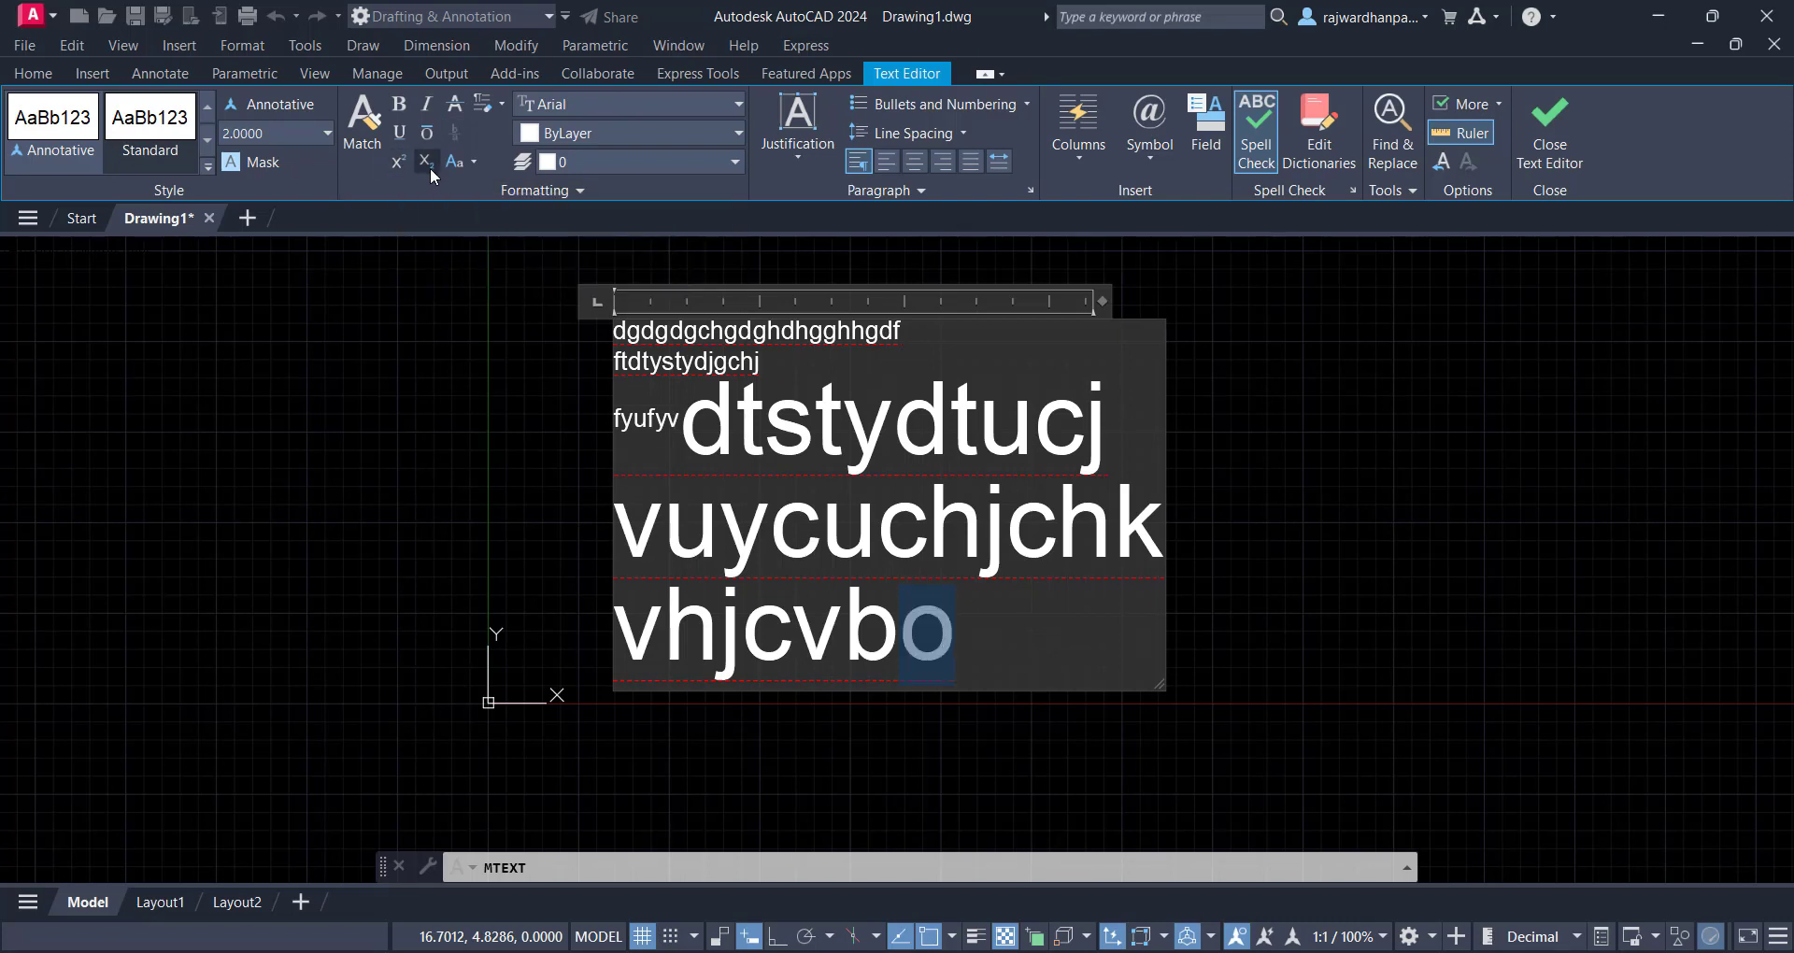
{"action": "left_click", "coordinate": [426, 163]}
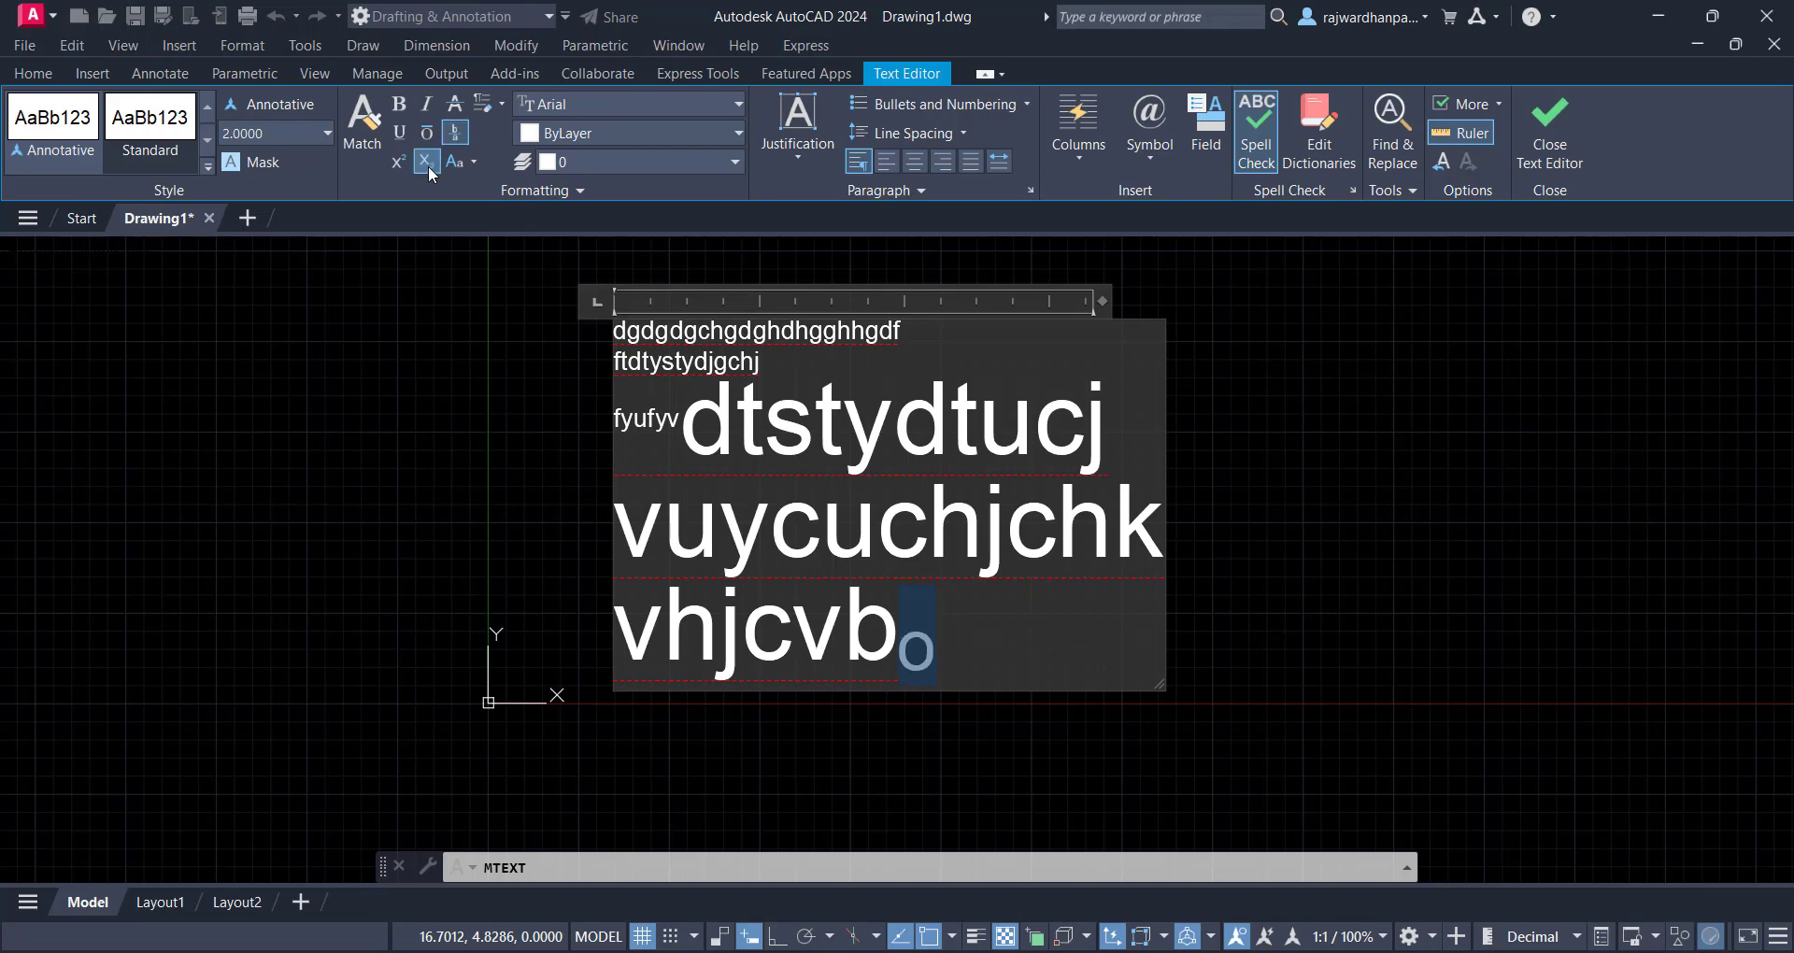
{"action": "left_click", "coordinate": [428, 165]}
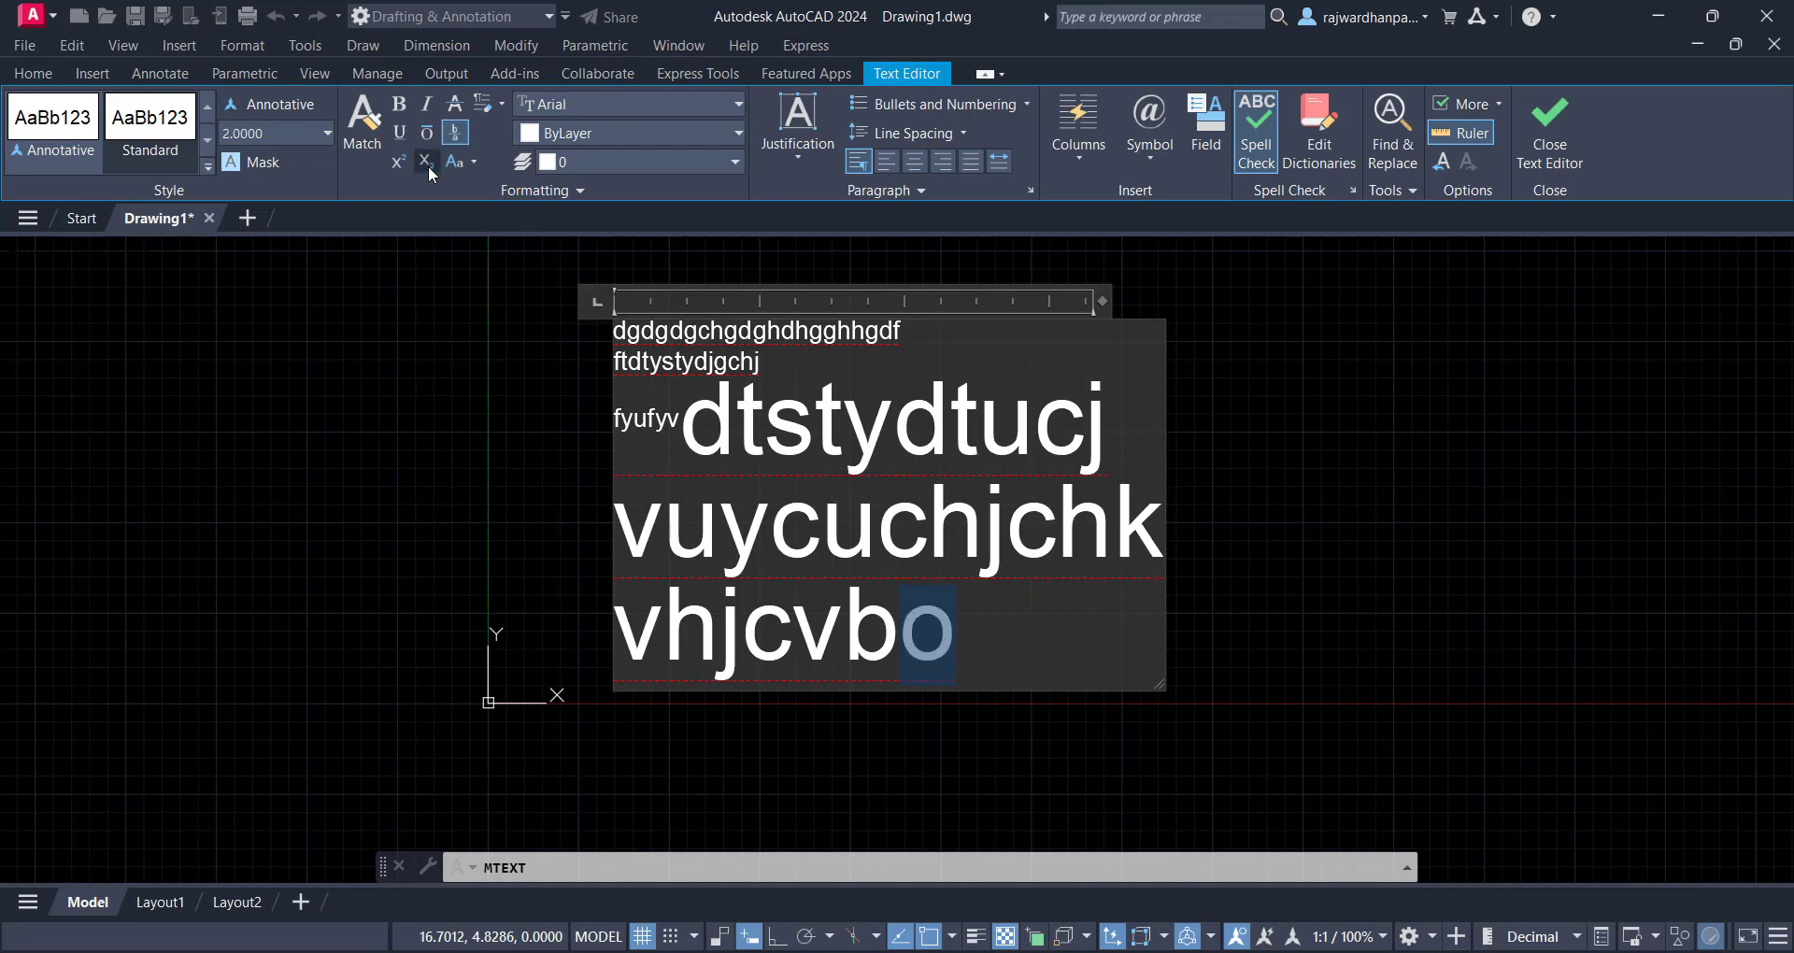
Convert all of the text to uppercase and back to lowercase
{"action": "left_click", "coordinate": [479, 162]}
{"action": "left_click", "coordinate": [480, 165]}
{"action": "left_click", "coordinate": [994, 645]}
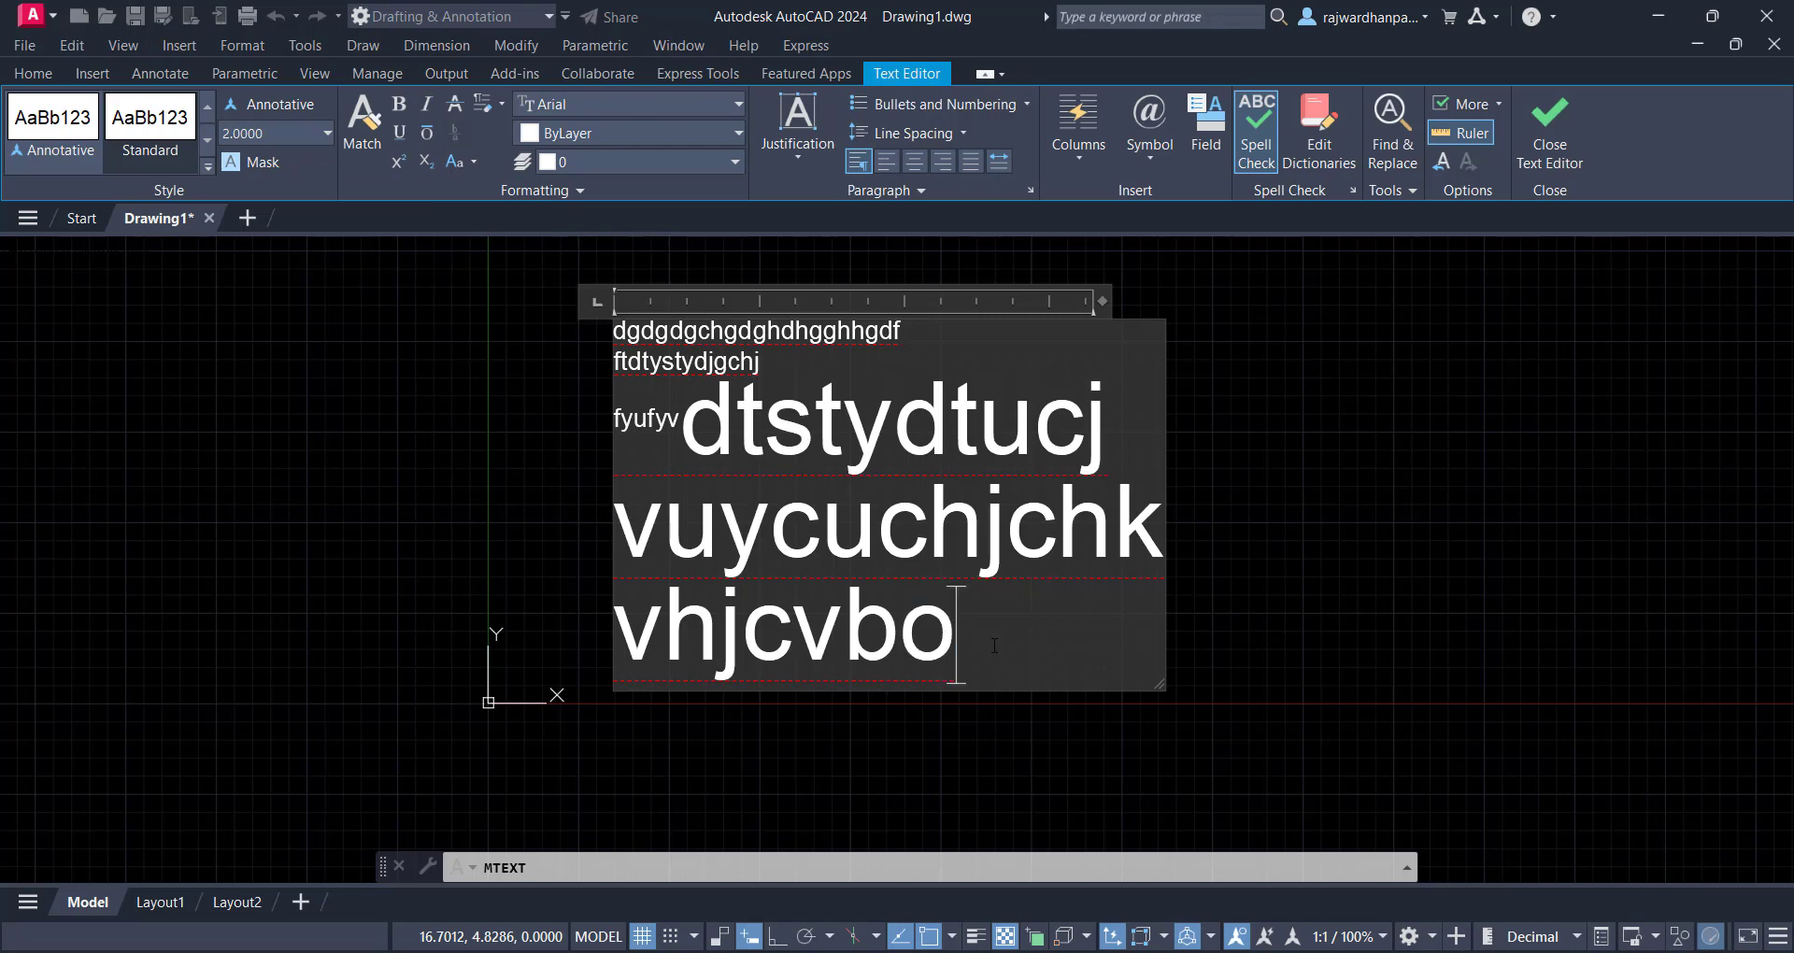
{"action": "key", "text": "ctrl+a"}
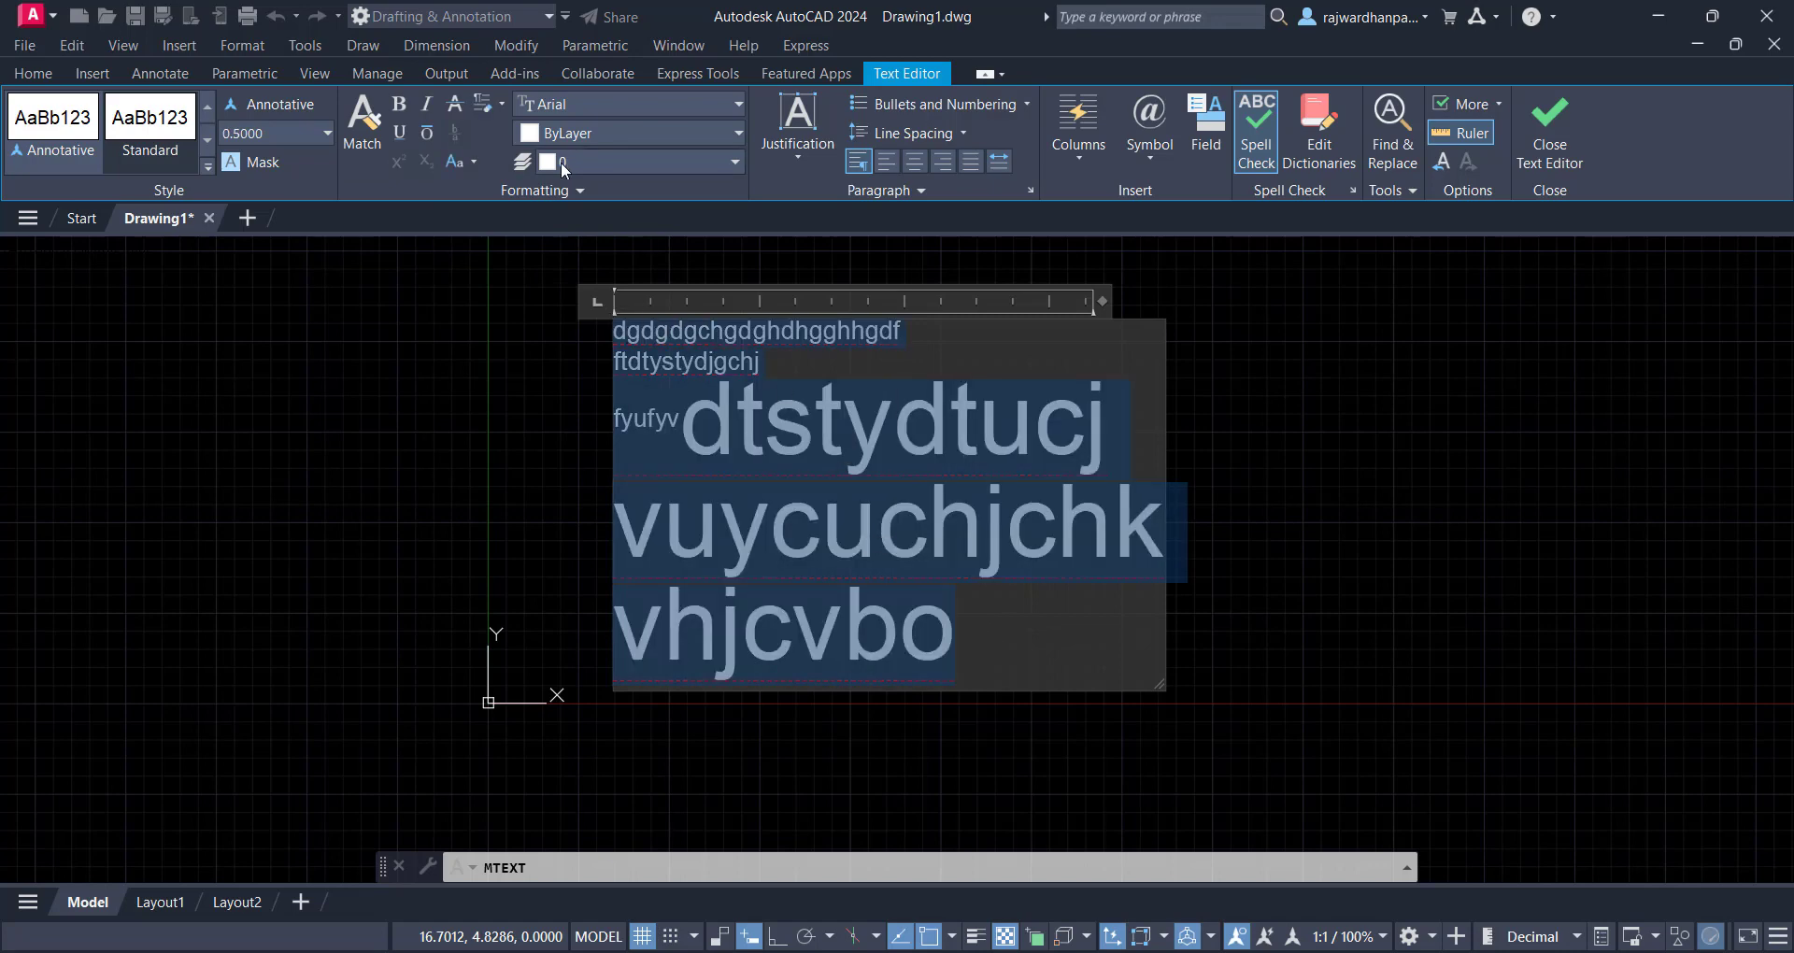
{"action": "left_click", "coordinate": [475, 164]}
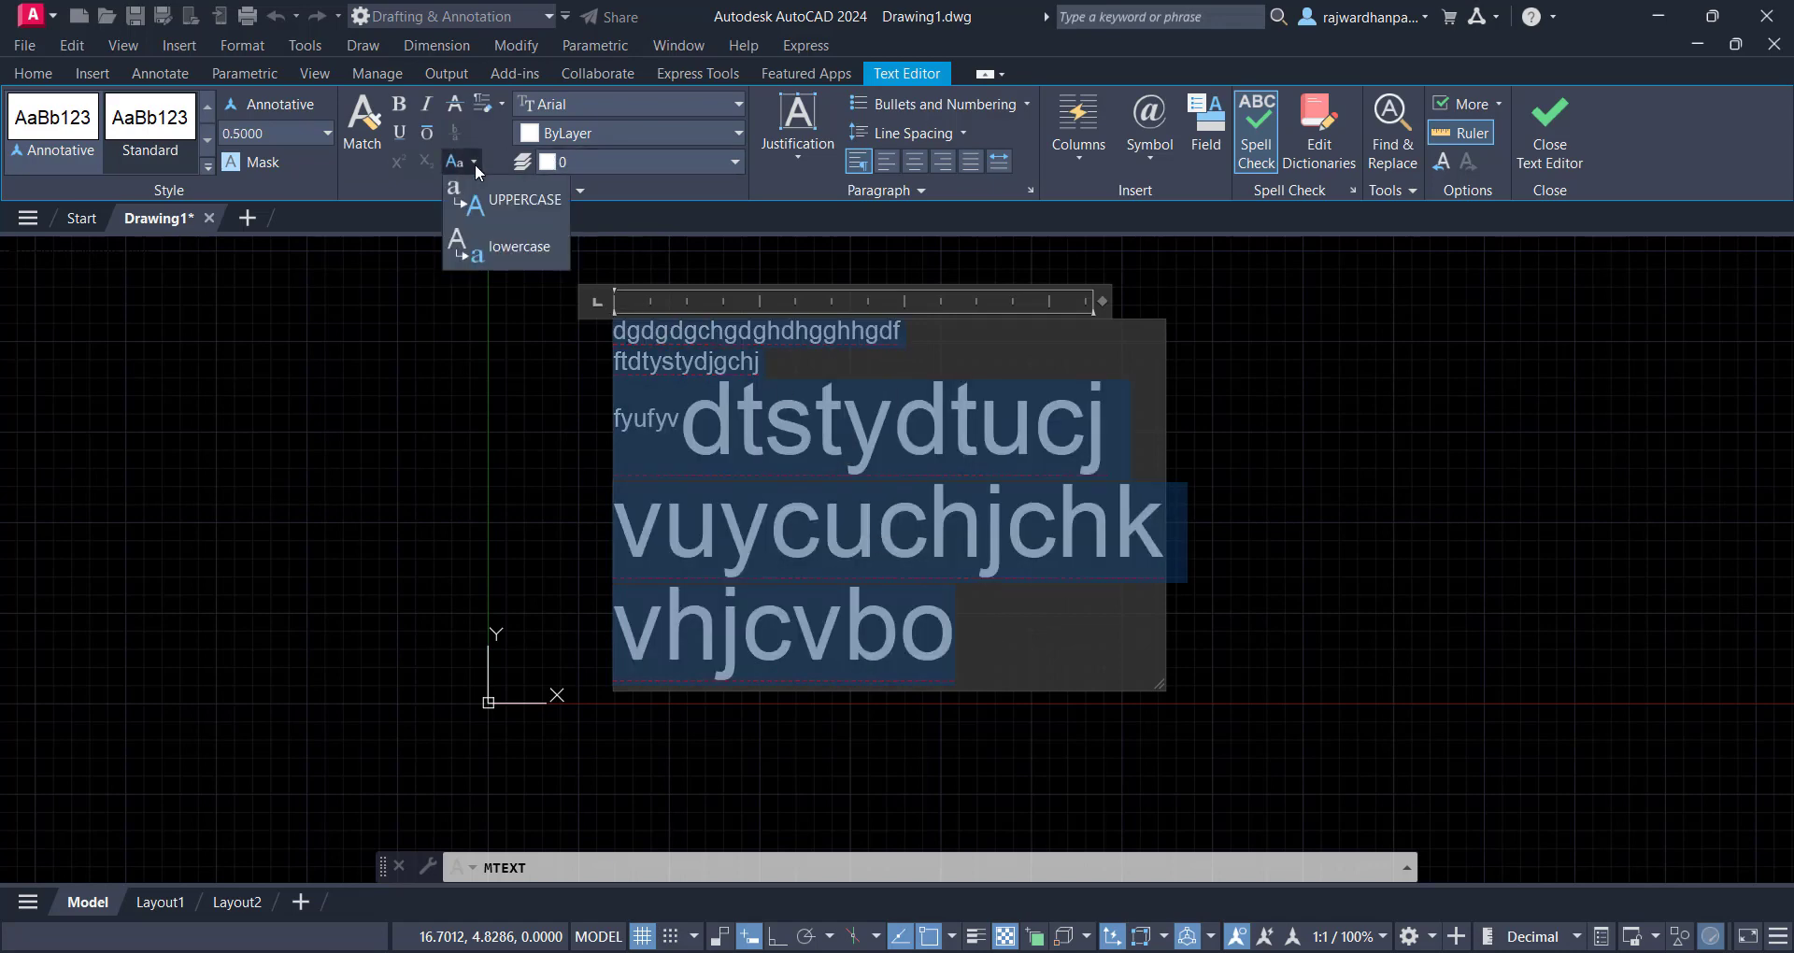
{"action": "left_click", "coordinate": [501, 196]}
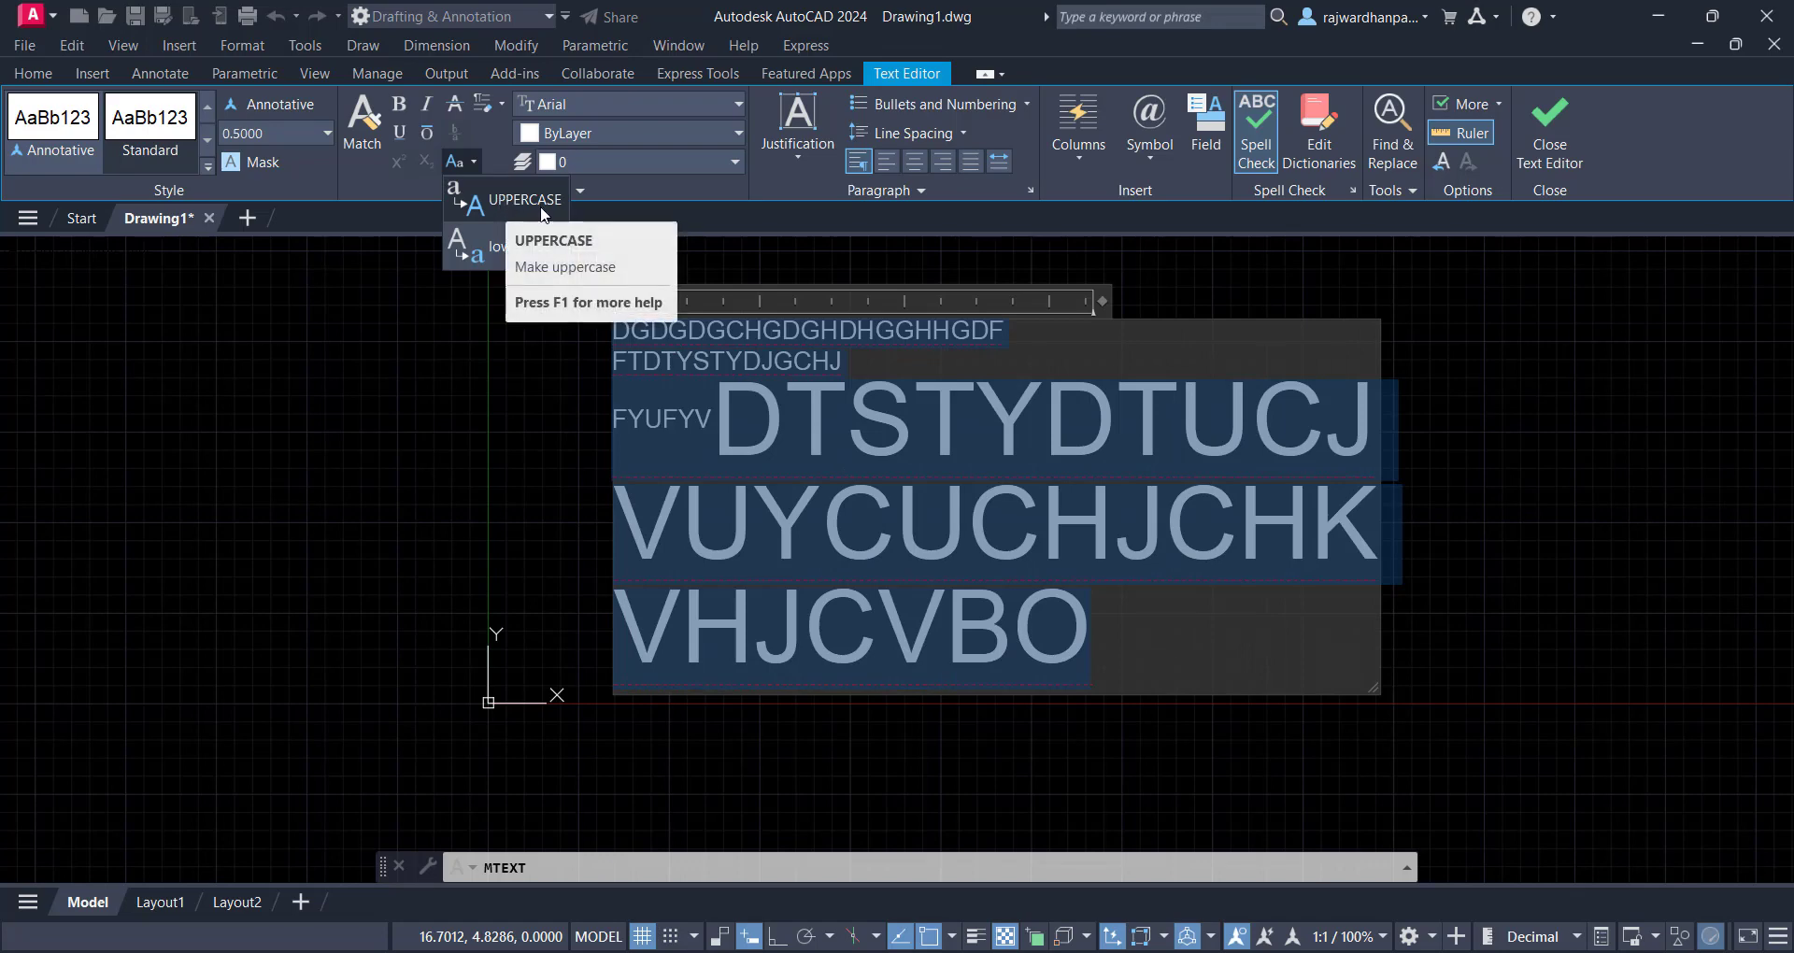
{"action": "left_click", "coordinate": [523, 239]}
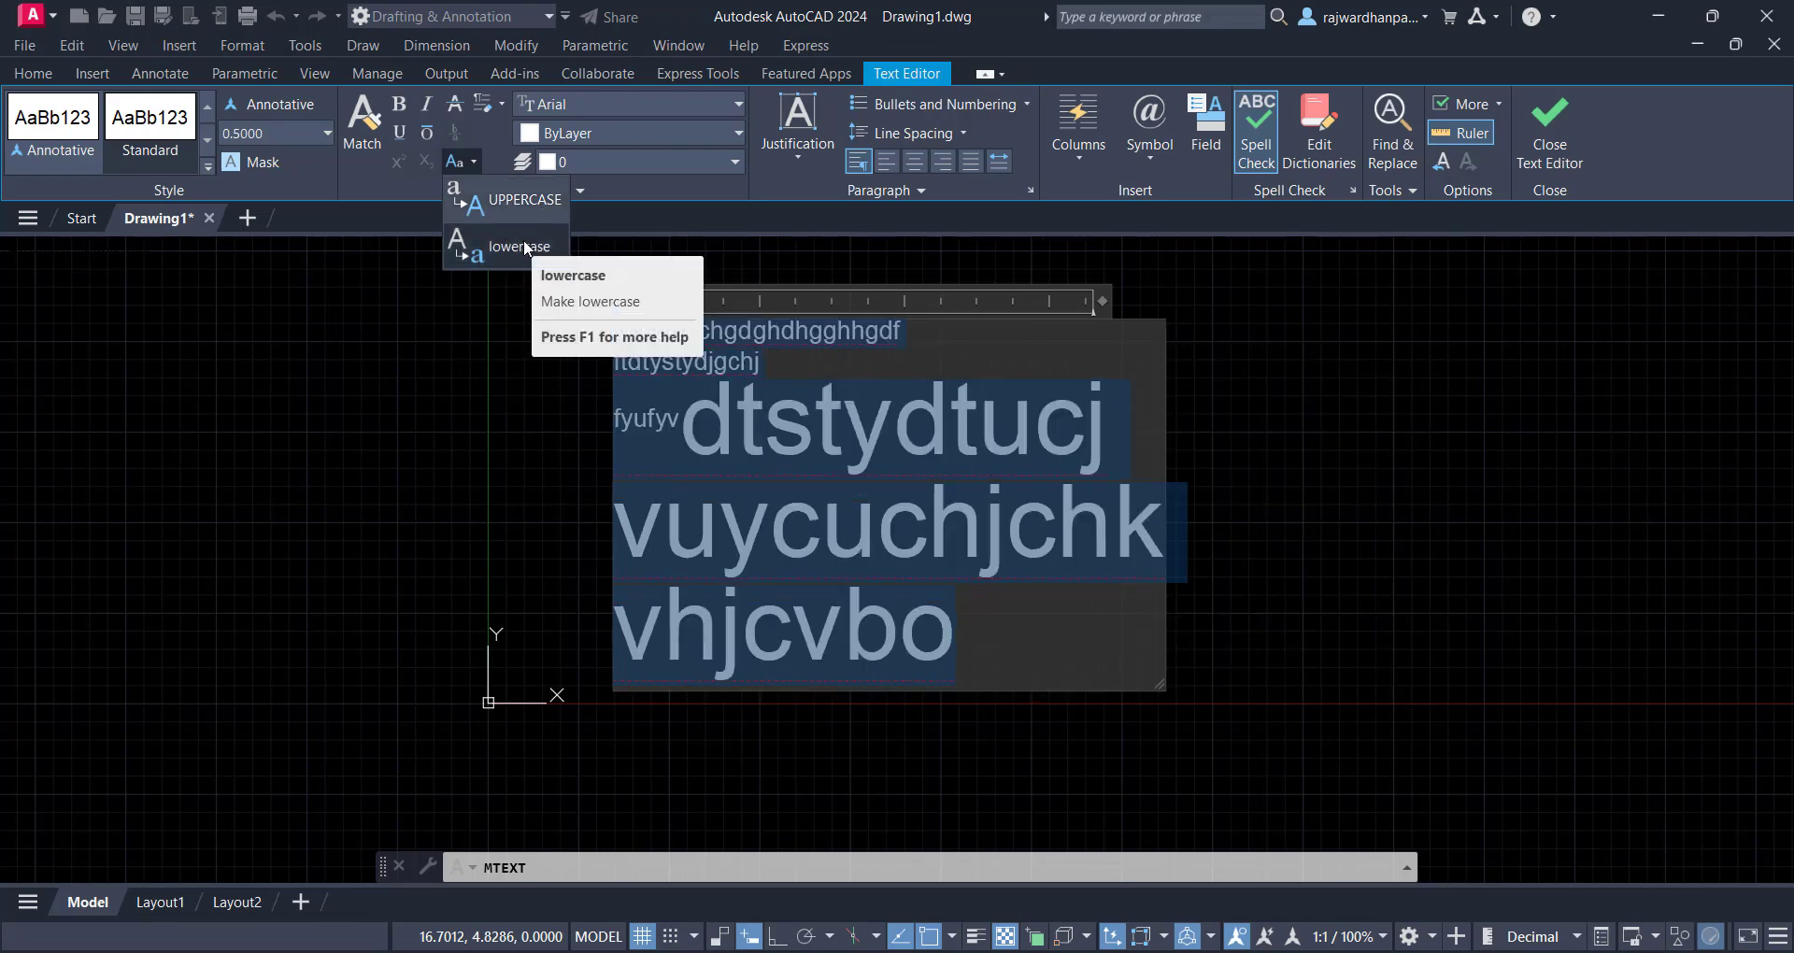
{"action": "left_click", "coordinate": [514, 234]}
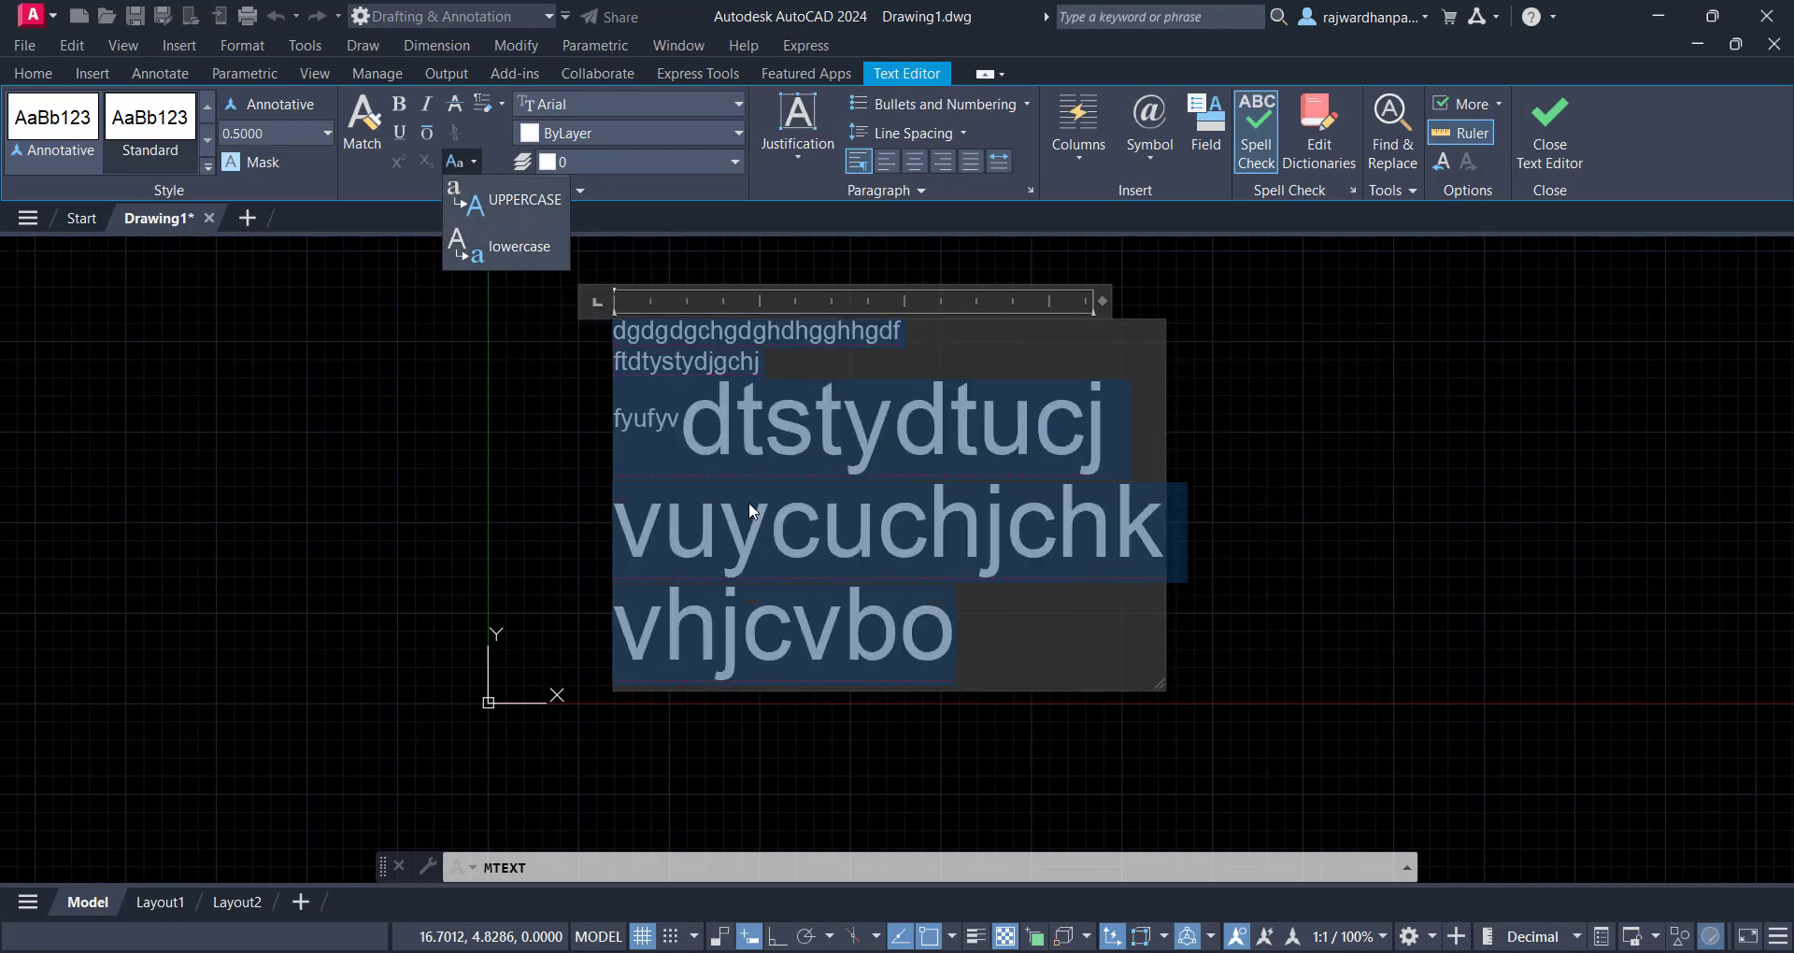
Change the font of all the selected text to Calibri
{"action": "left_click", "coordinate": [639, 98]}
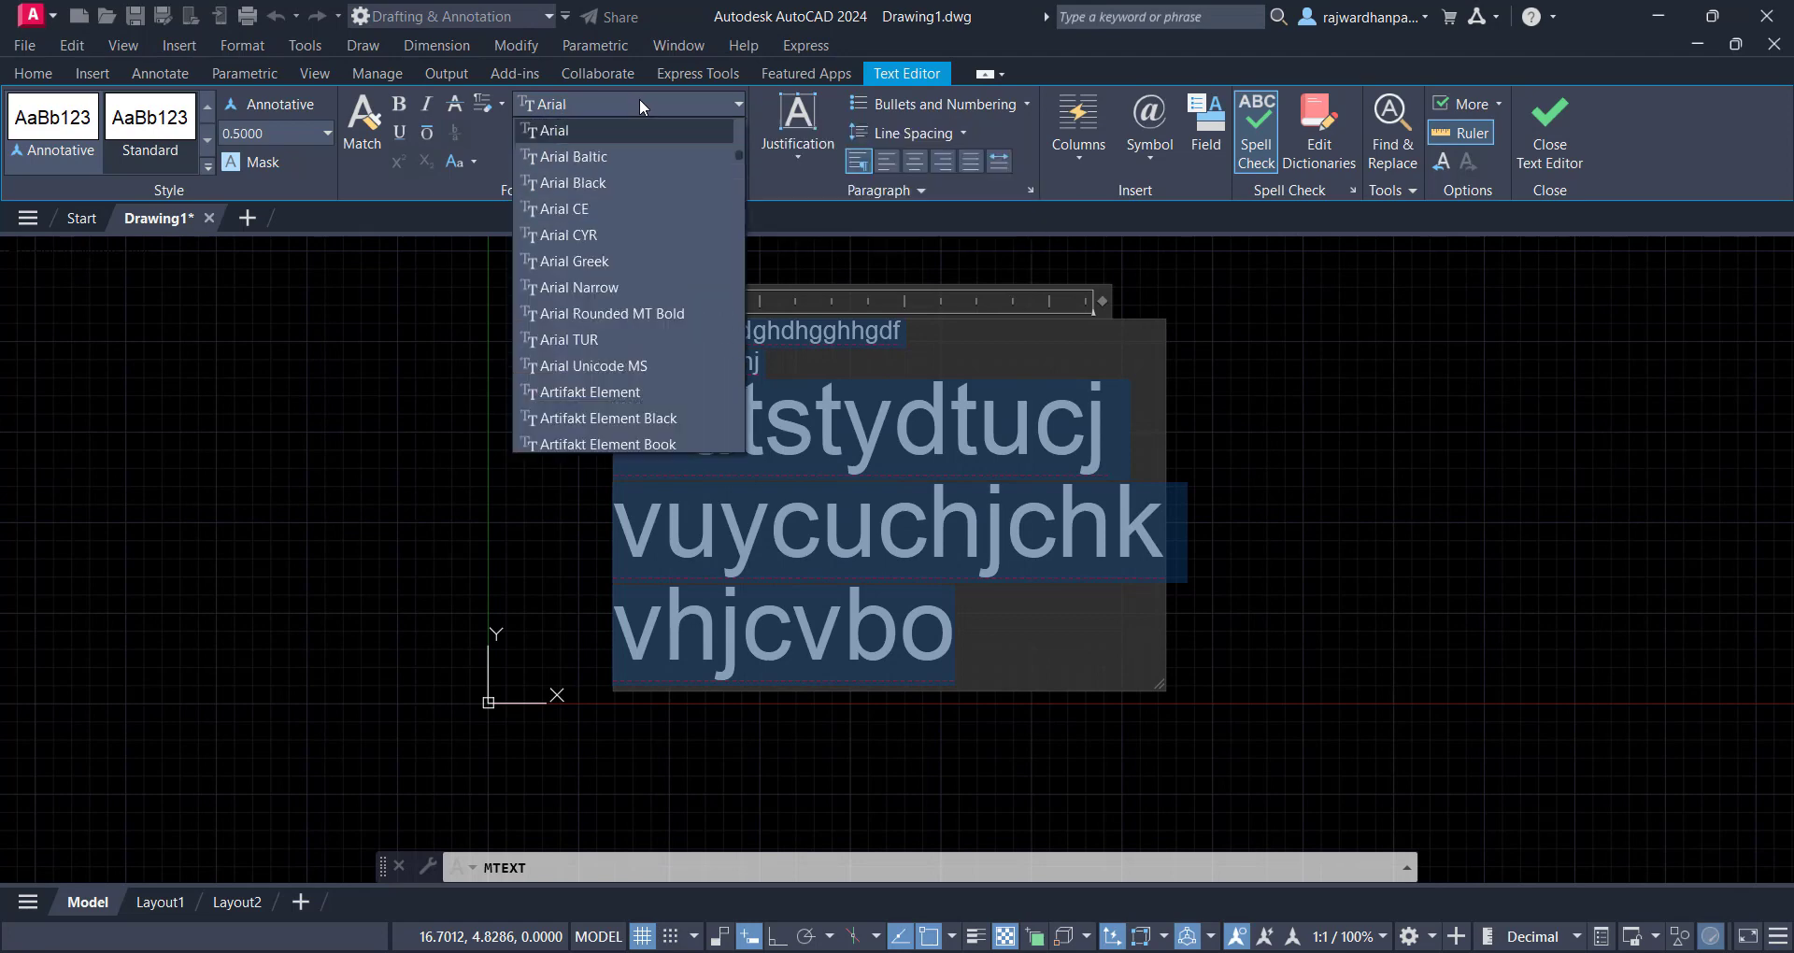
{"action": "scroll", "coordinate": [619, 312], "scroll_direction": "down", "scroll_amount": 20}
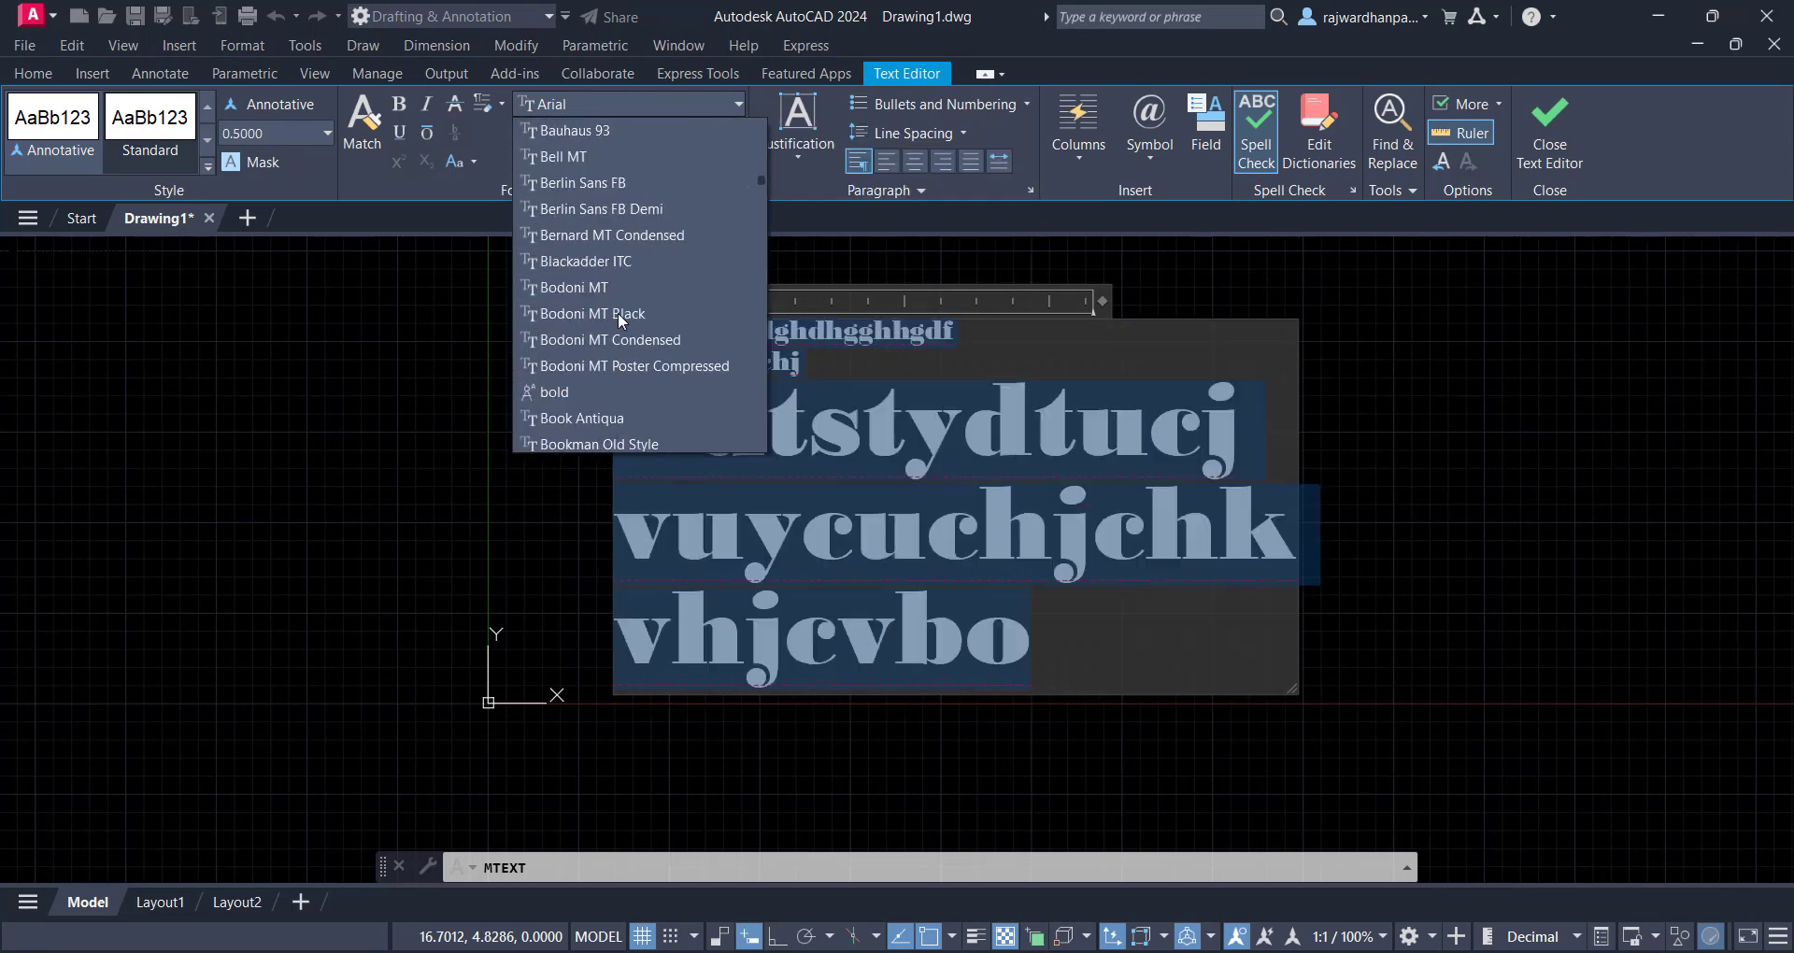
{"action": "scroll", "coordinate": [619, 317], "scroll_direction": "up", "scroll_amount": 8}
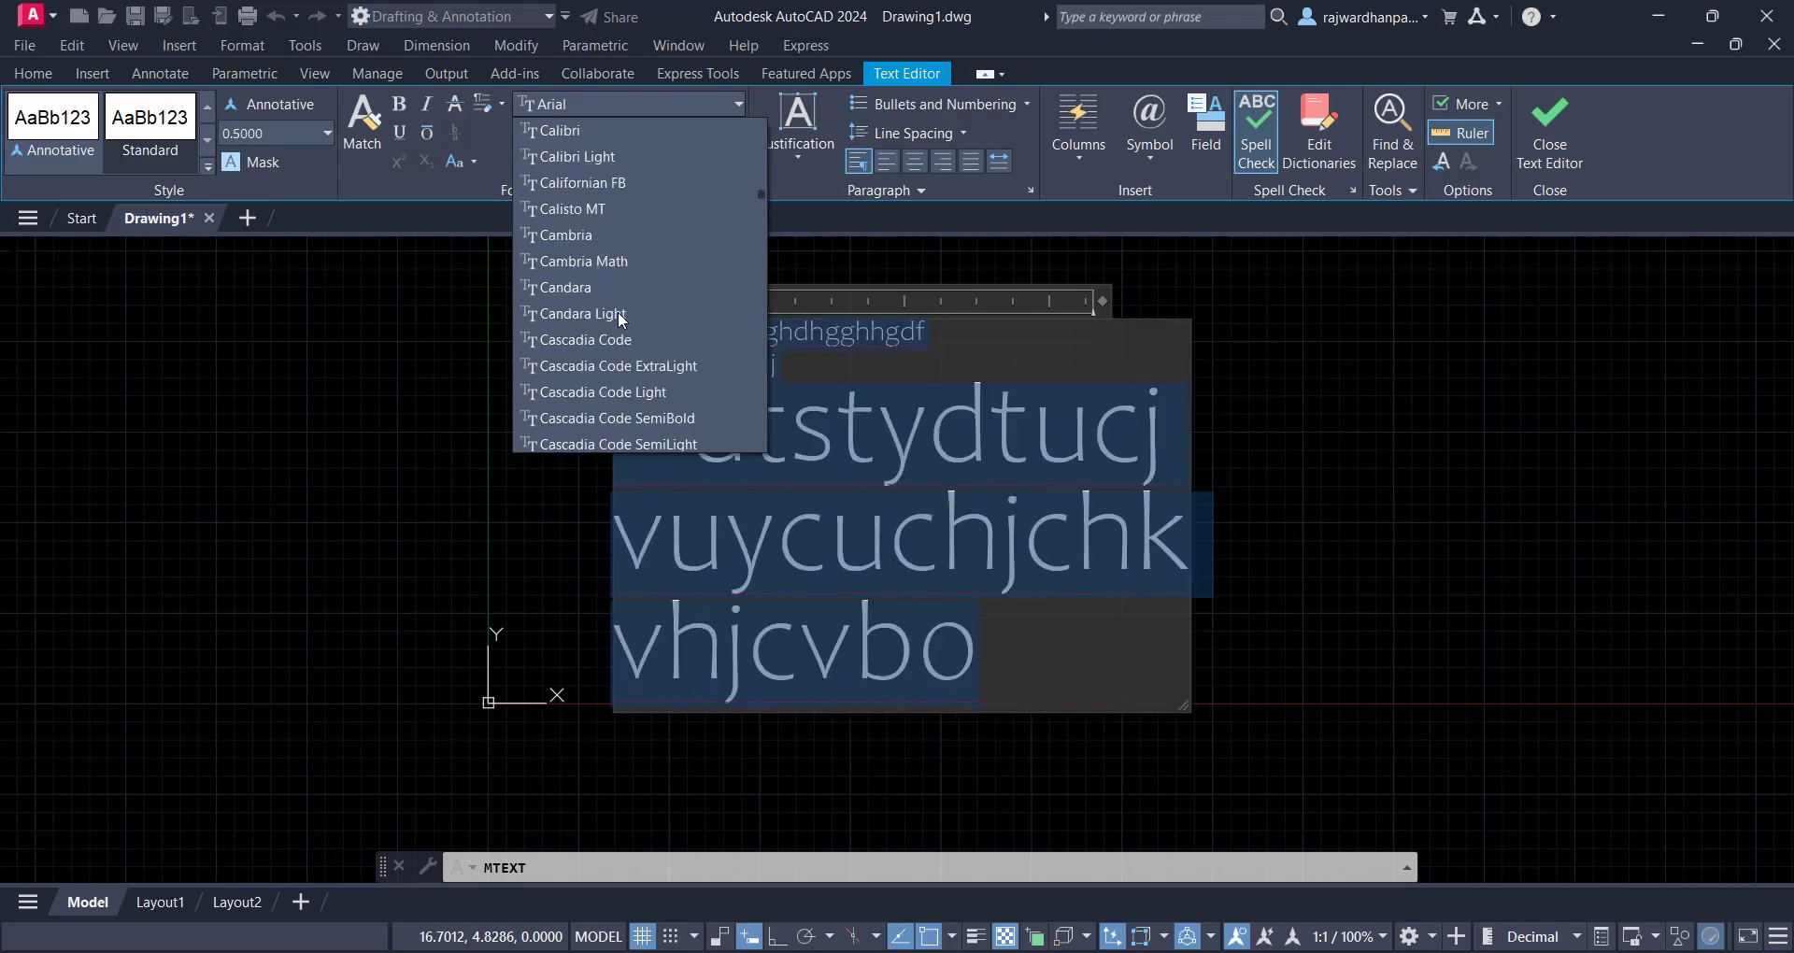
{"action": "left_click", "coordinate": [632, 213]}
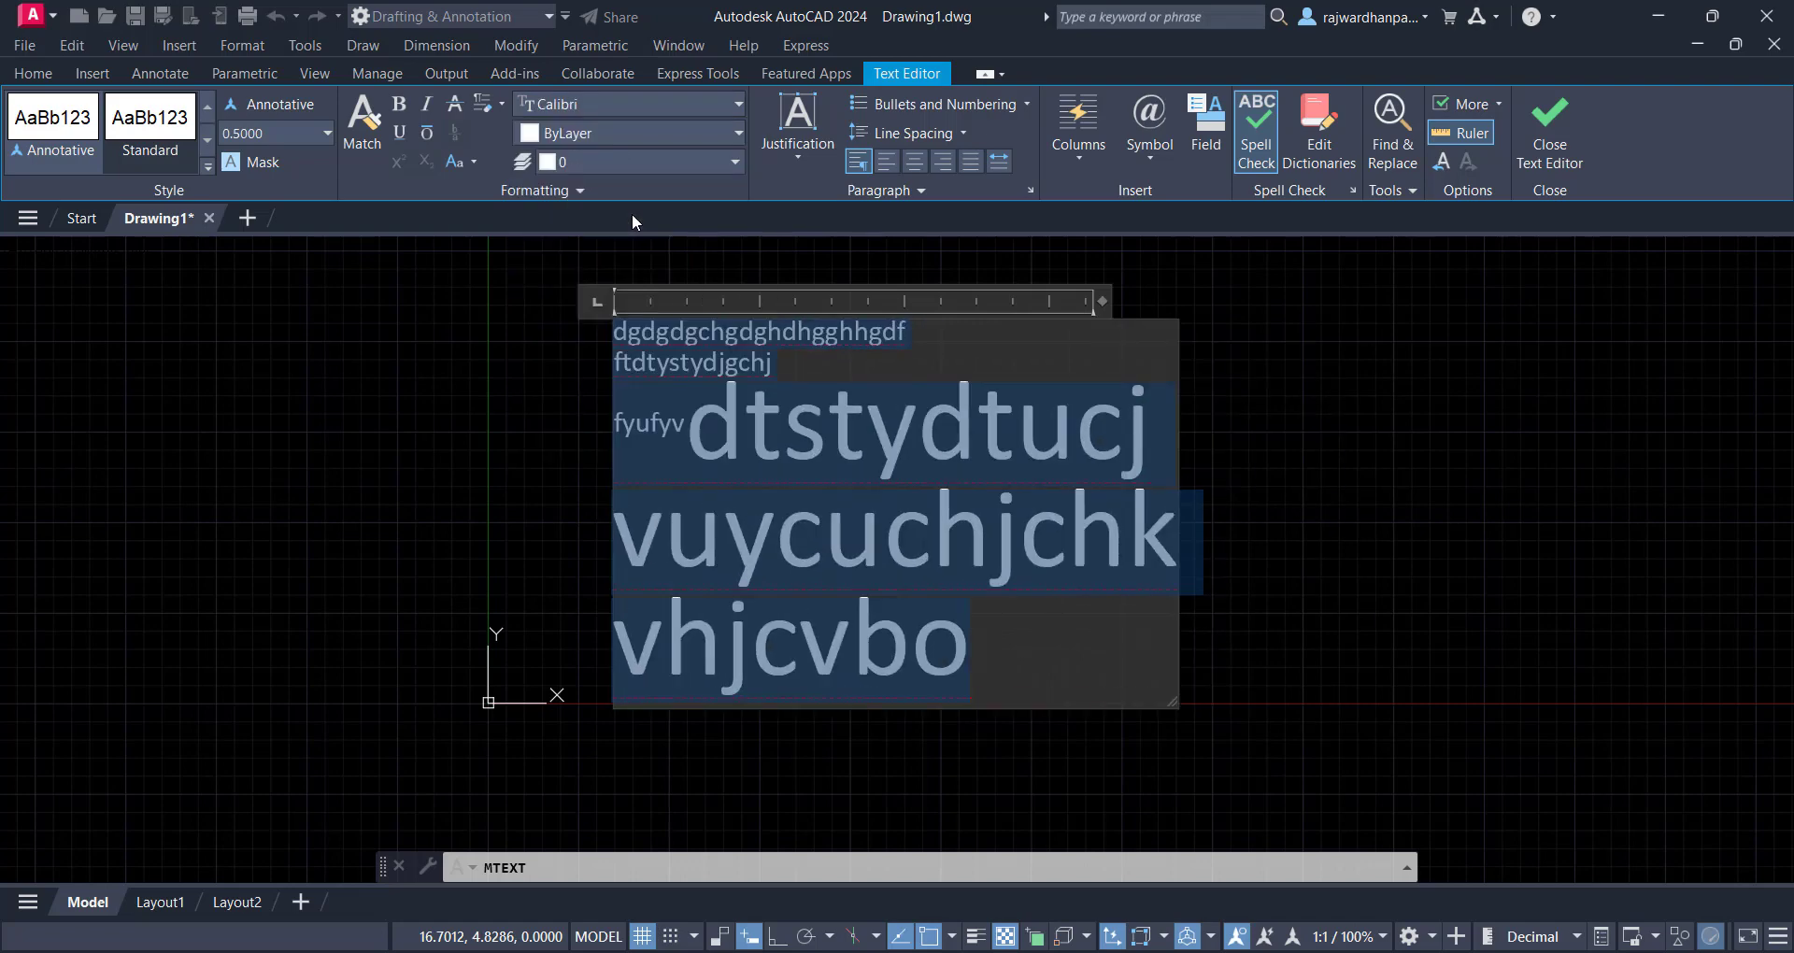
Set the color of all the selected text to yellow 241,235,31
{"action": "left_click", "coordinate": [694, 132]}
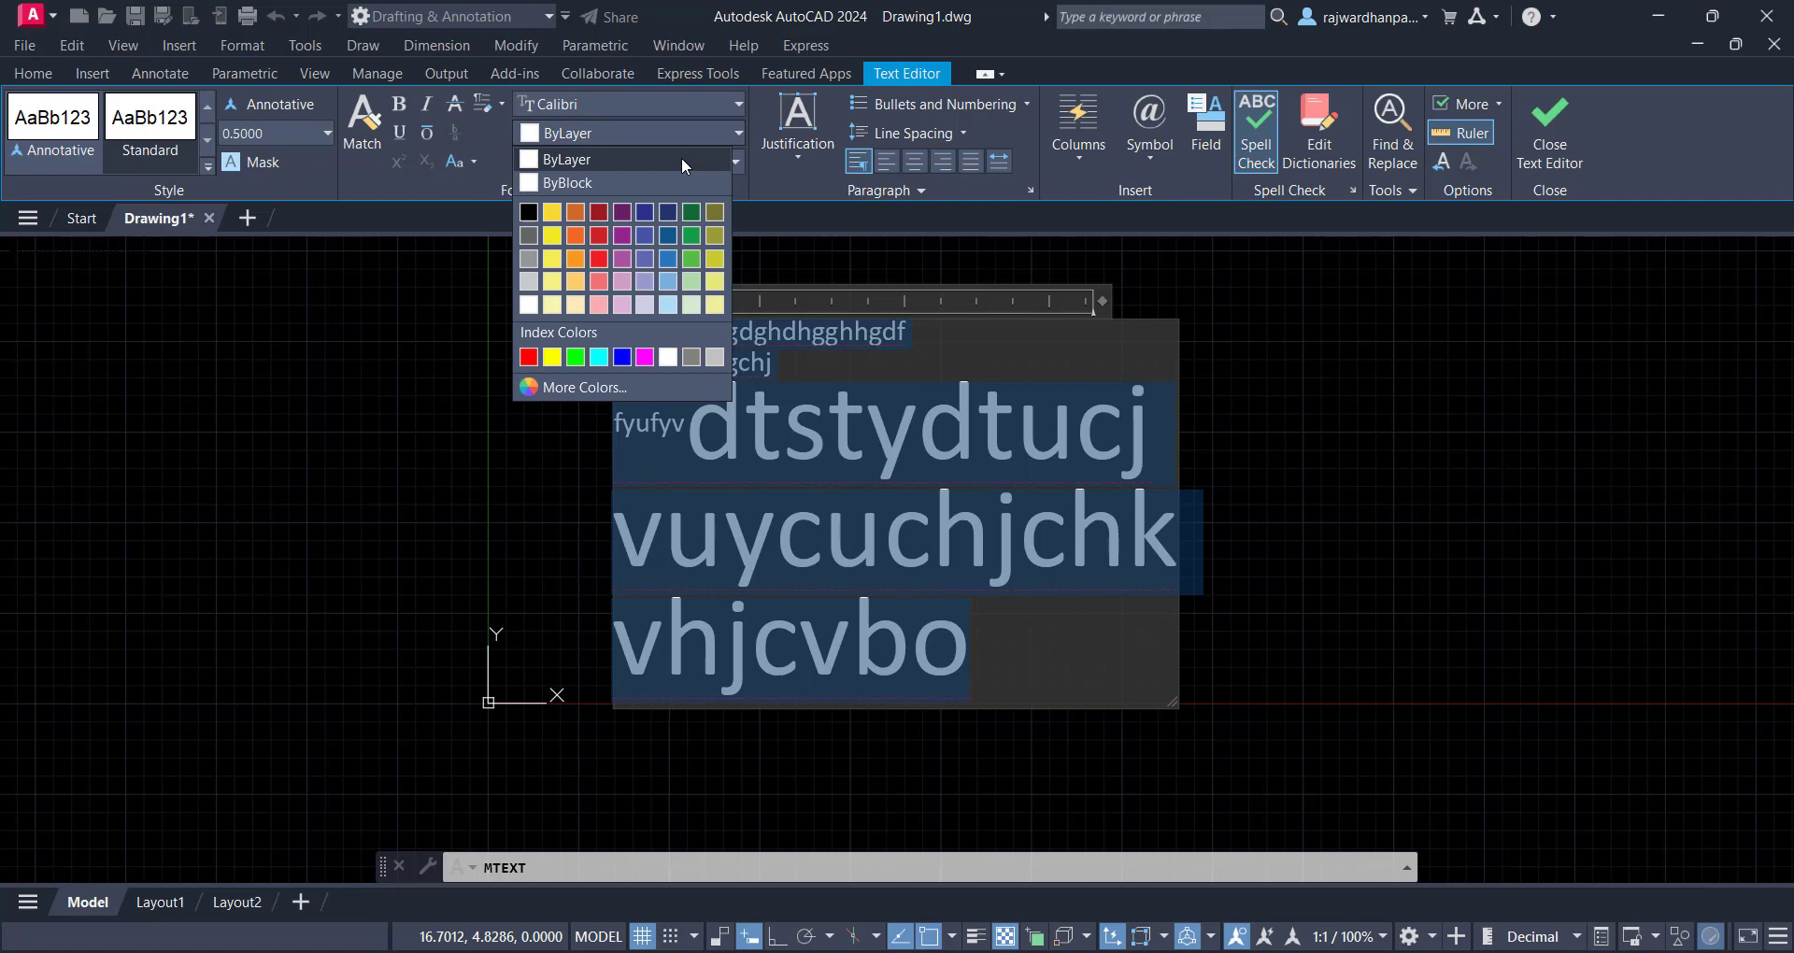
{"action": "left_click", "coordinate": [601, 139]}
{"action": "left_click", "coordinate": [598, 138]}
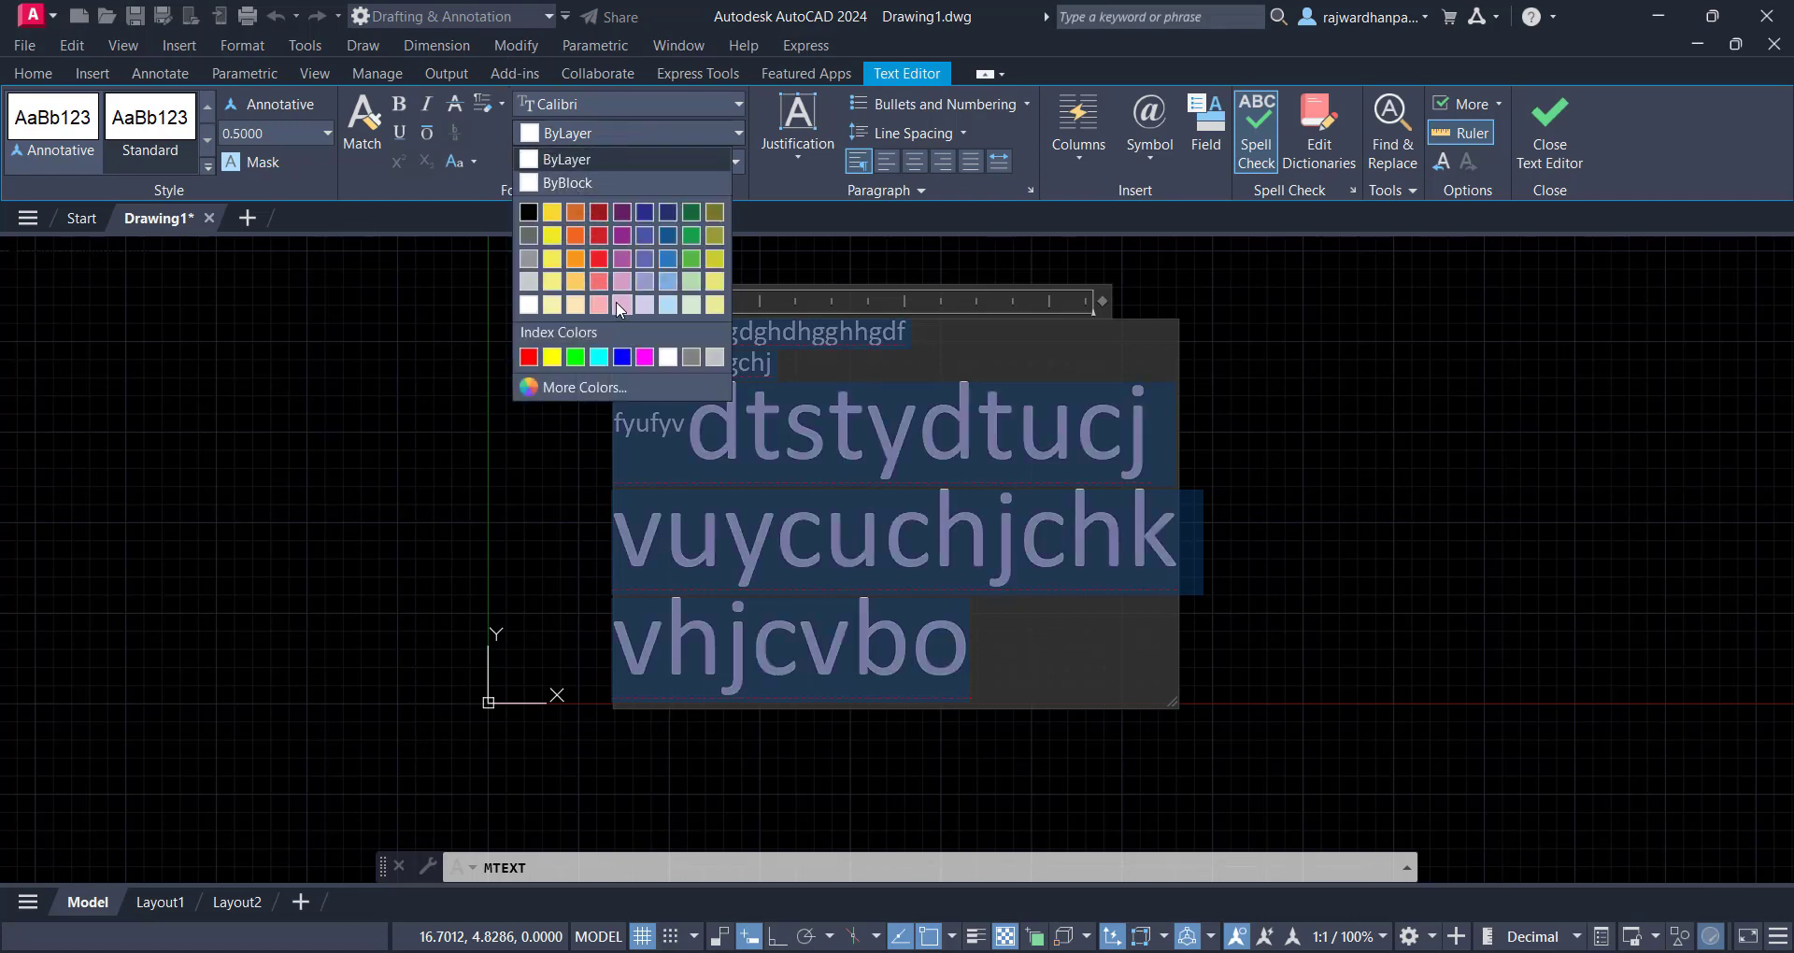
{"action": "left_click", "coordinate": [551, 234]}
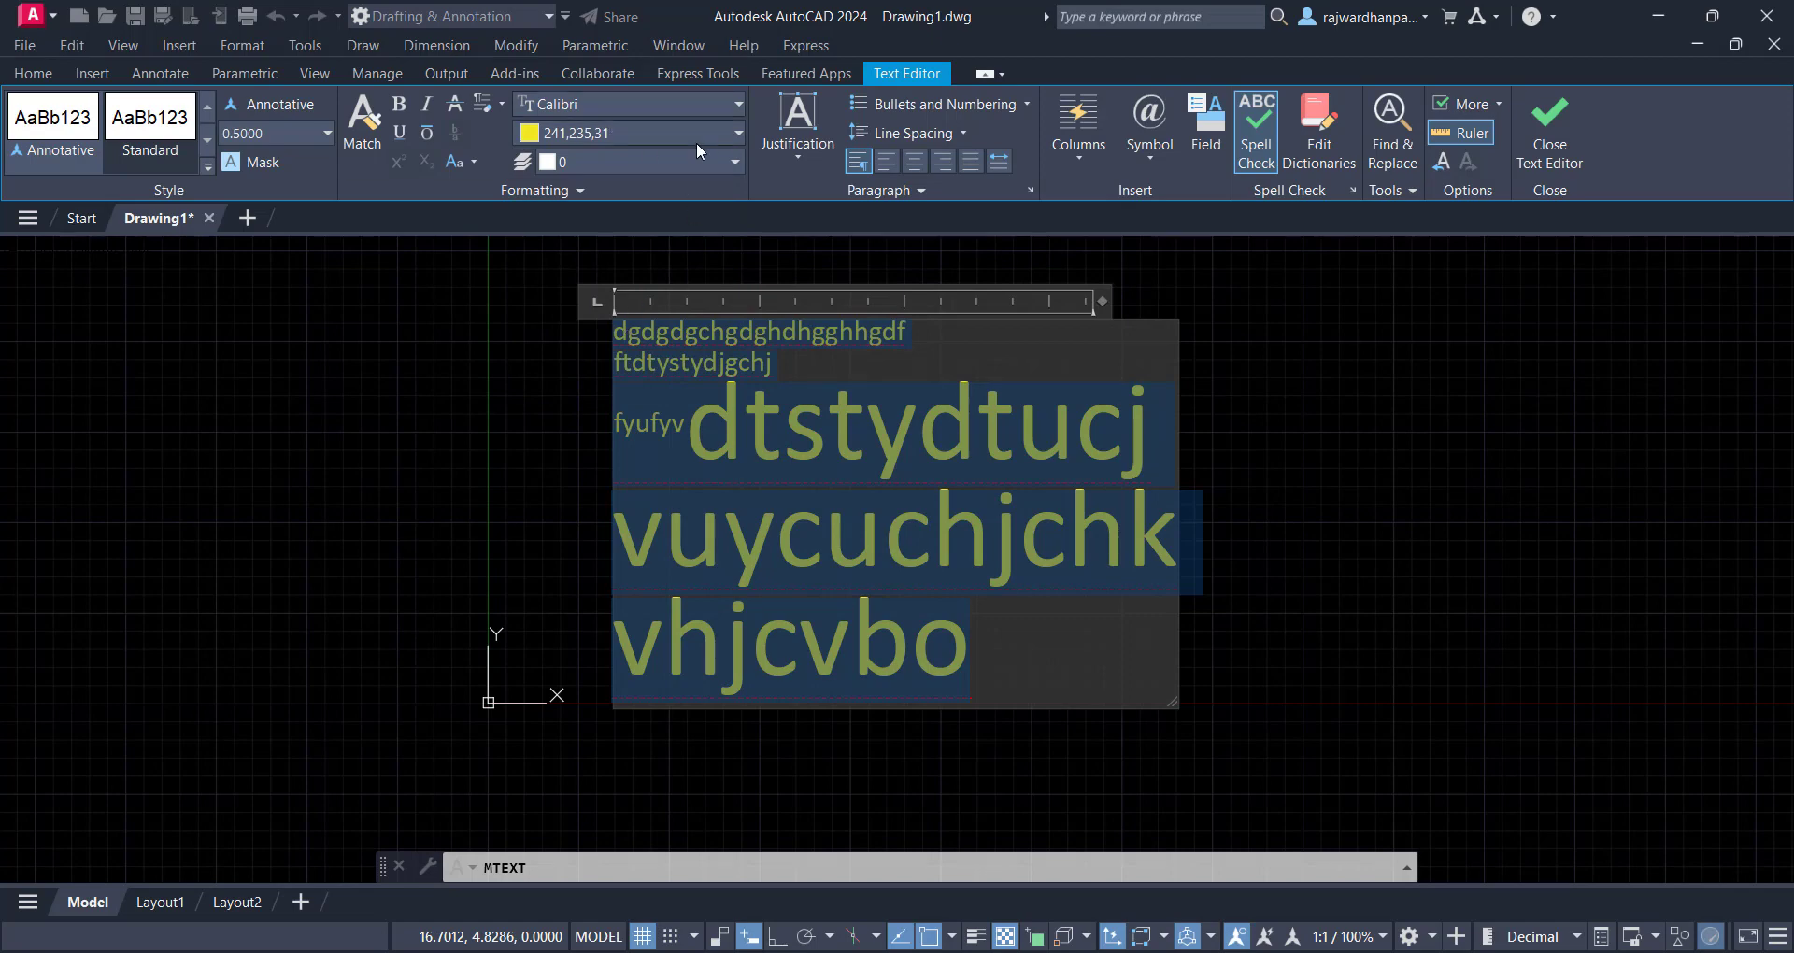
Try Top Center justification on the multiline text and restore Top Left
{"action": "left_click", "coordinate": [798, 150]}
{"action": "left_click", "coordinate": [798, 150]}
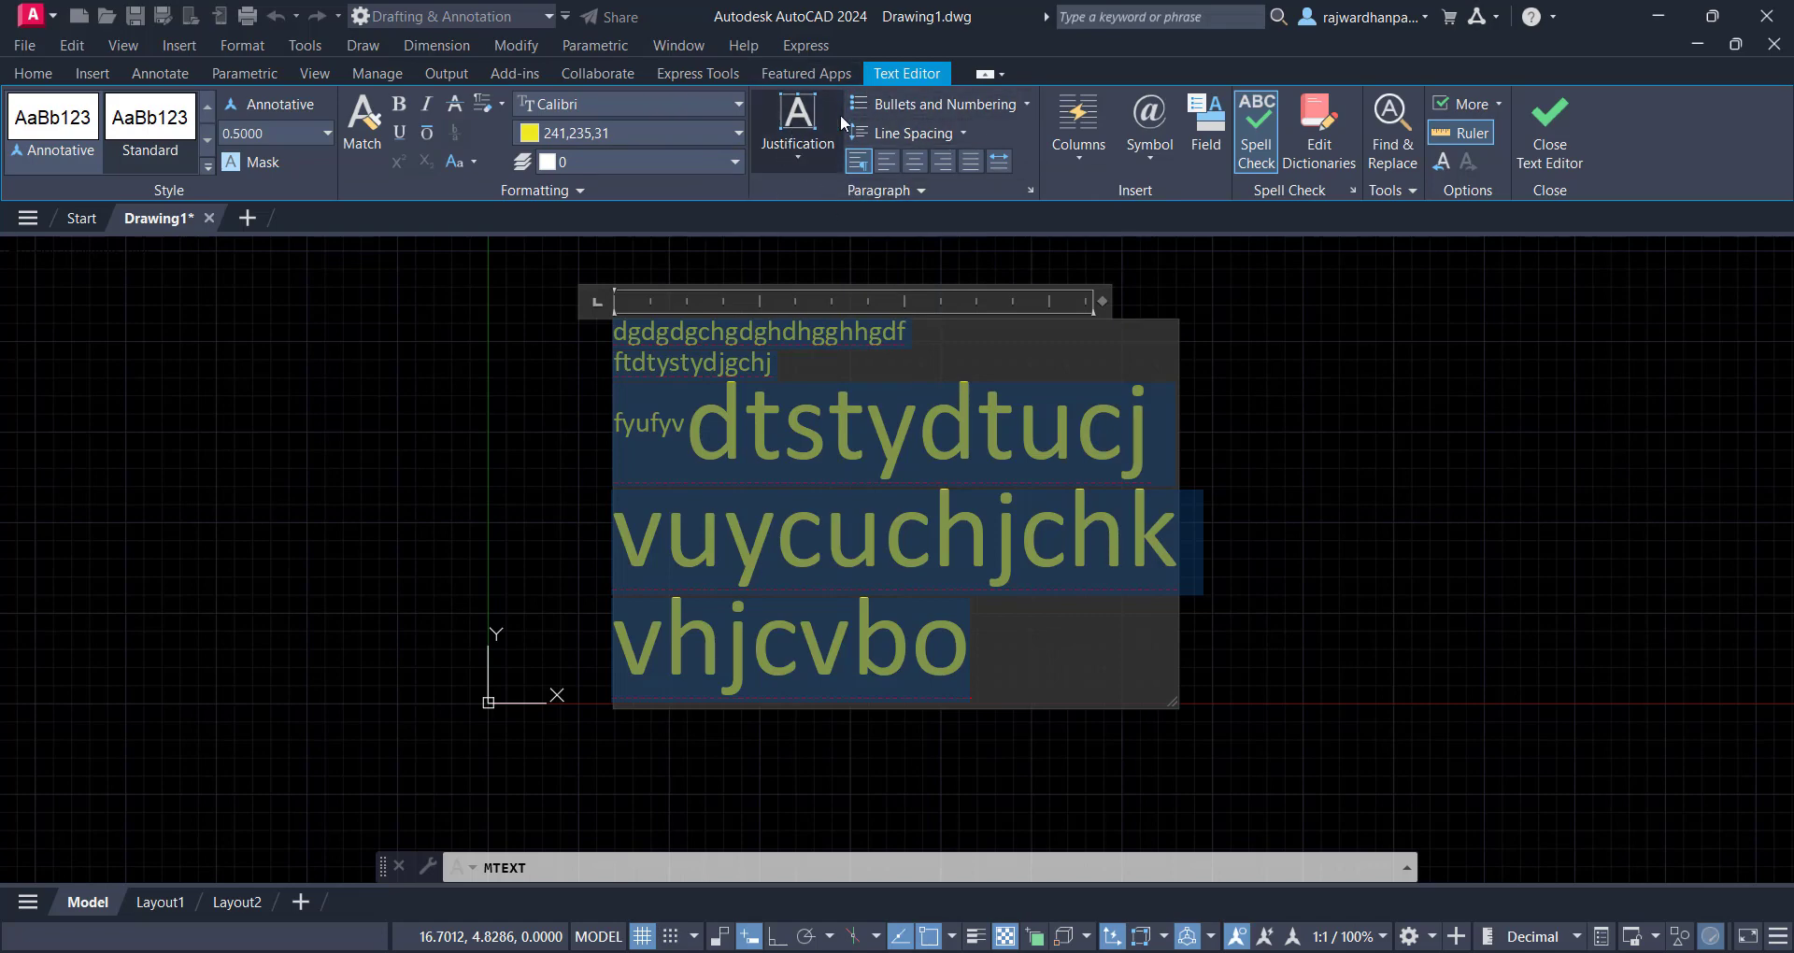
{"action": "left_click", "coordinate": [819, 167]}
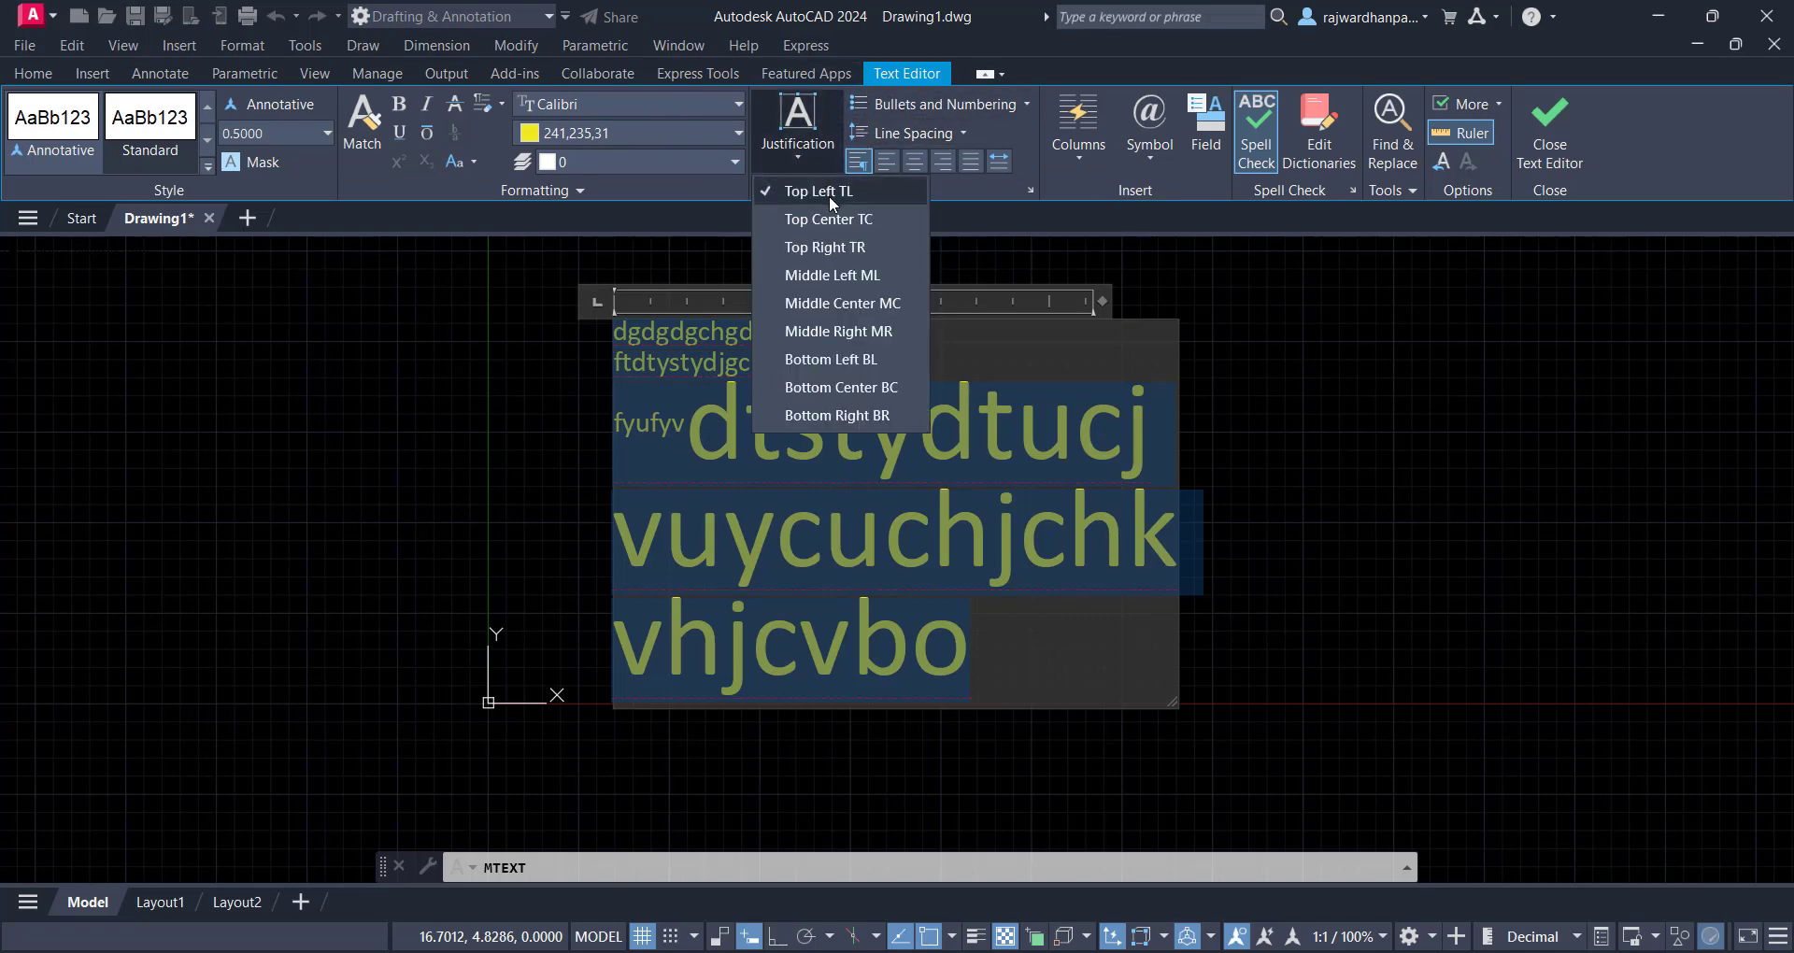
{"action": "left_click", "coordinate": [841, 220]}
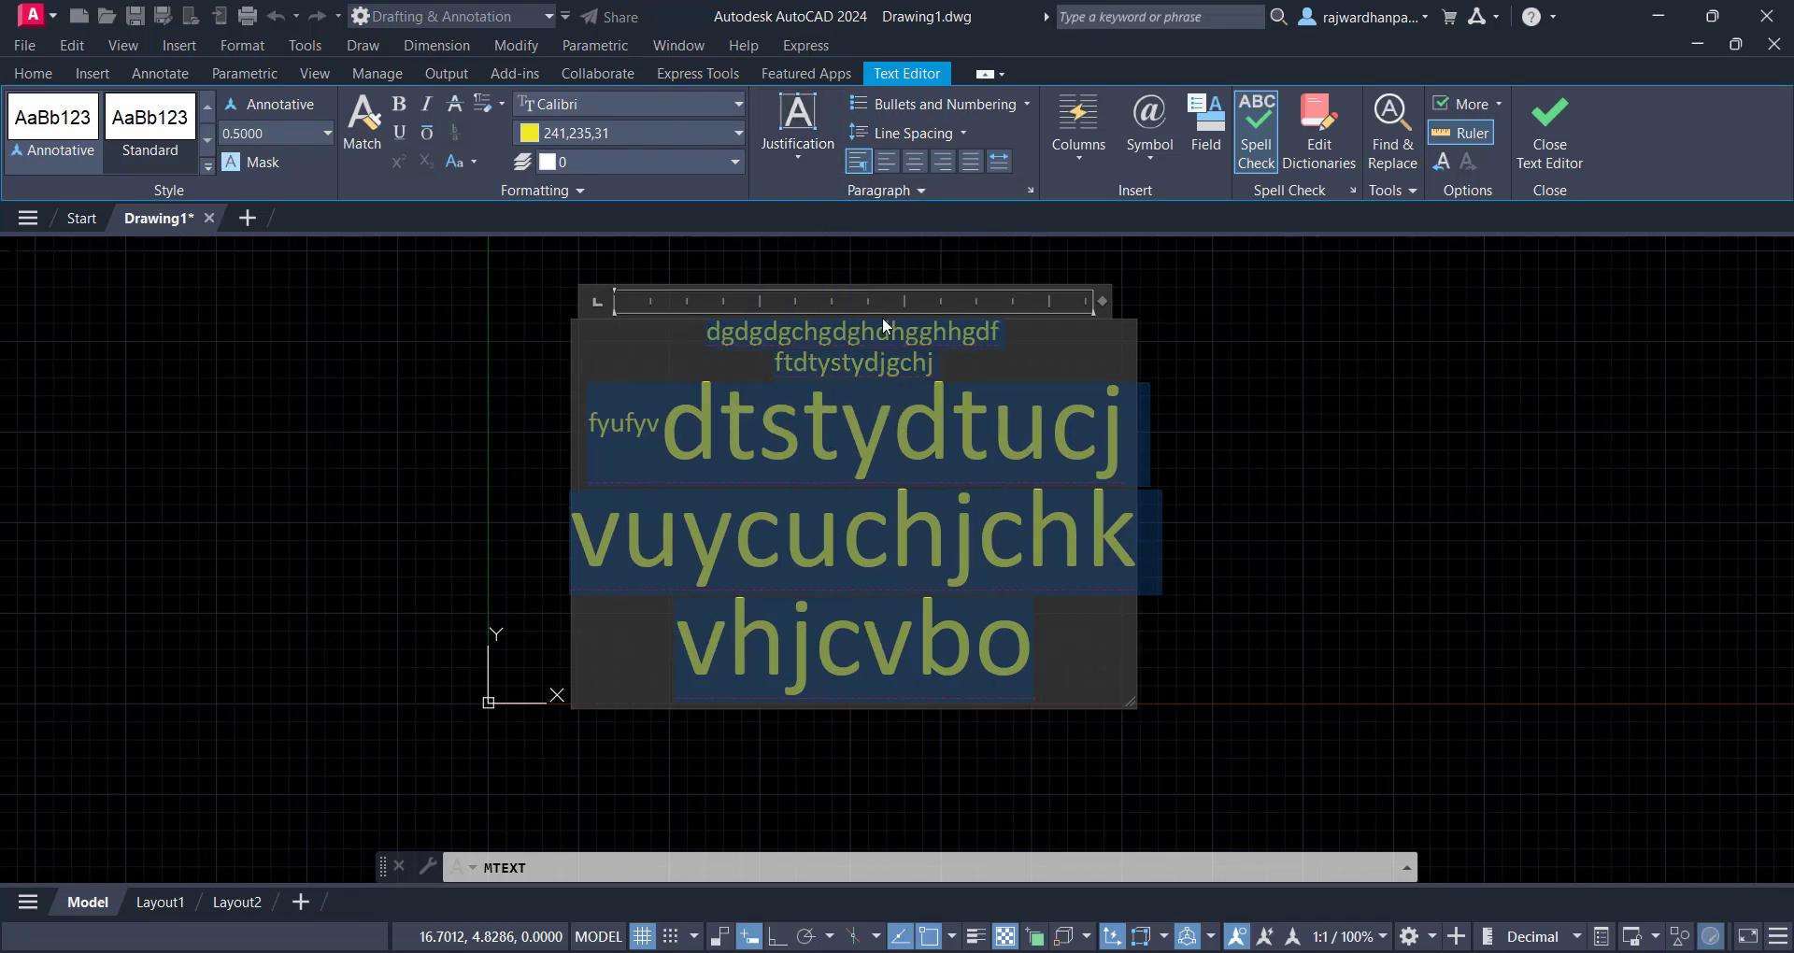
{"action": "left_click", "coordinate": [792, 144]}
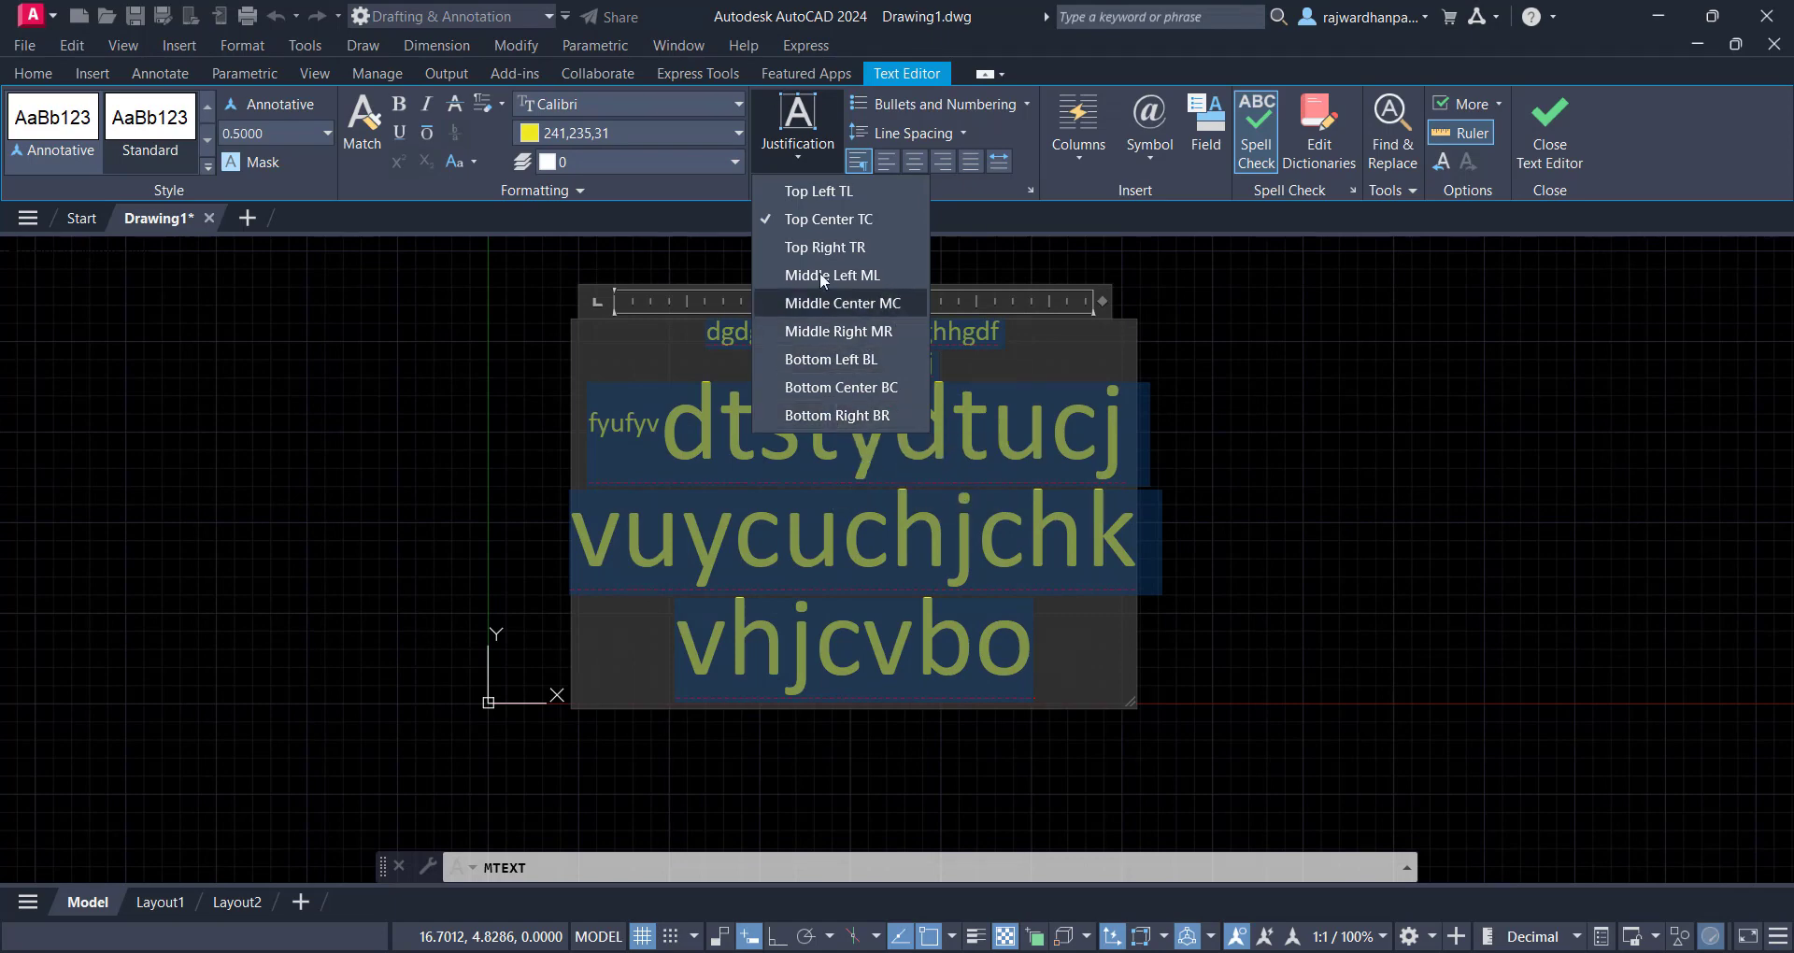
{"action": "left_click", "coordinate": [826, 192]}
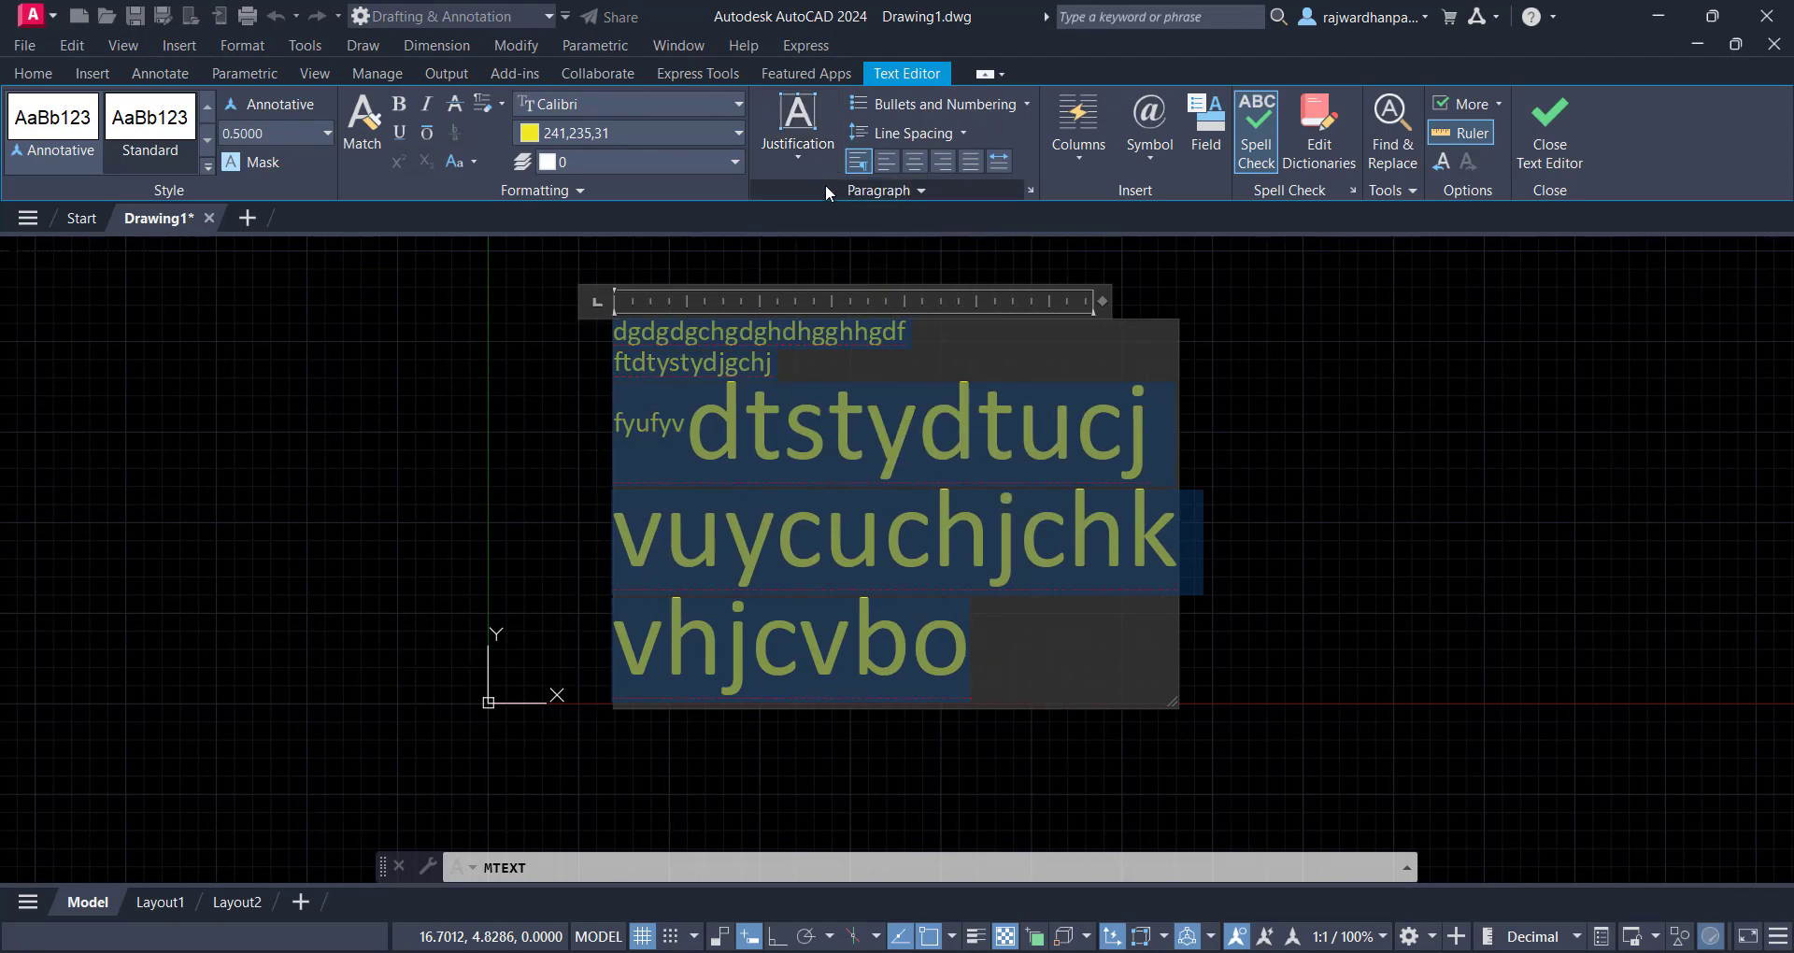
Try numbered and lettered list formatting on all of the text, switching bullets and numbering off again
{"action": "left_click", "coordinate": [1027, 104]}
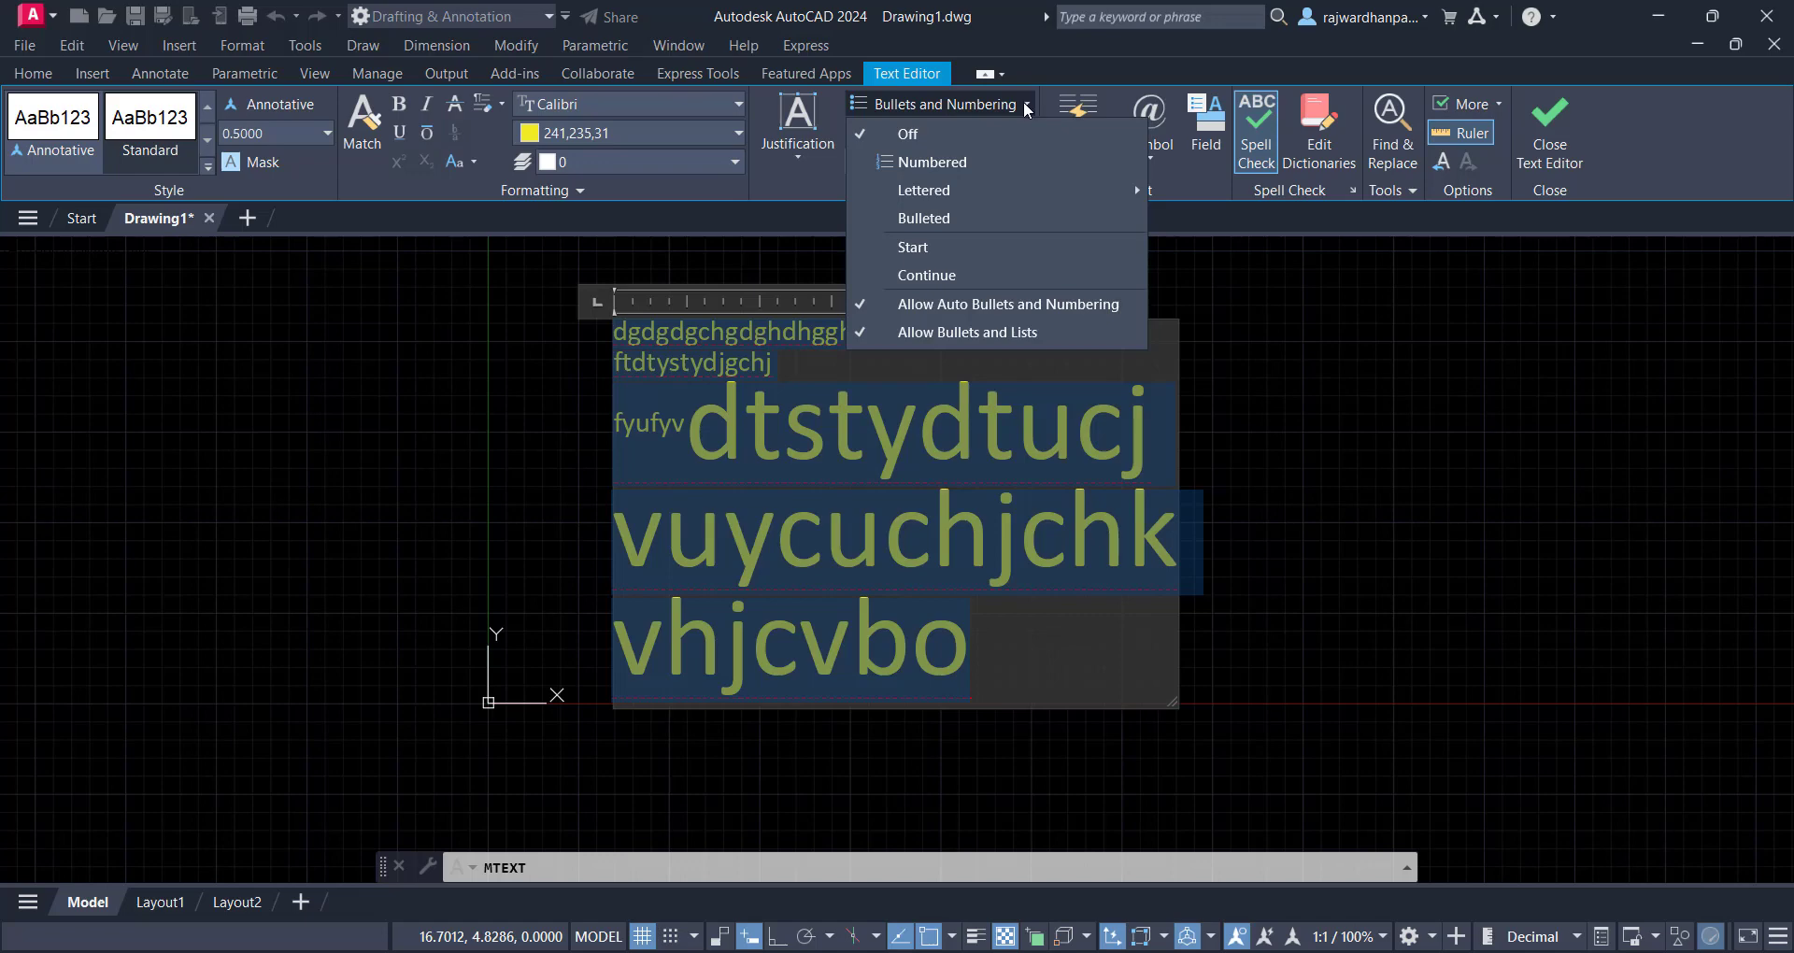
{"action": "left_click", "coordinate": [937, 163]}
{"action": "scroll", "coordinate": [929, 348], "scroll_direction": "down", "scroll_amount": 2}
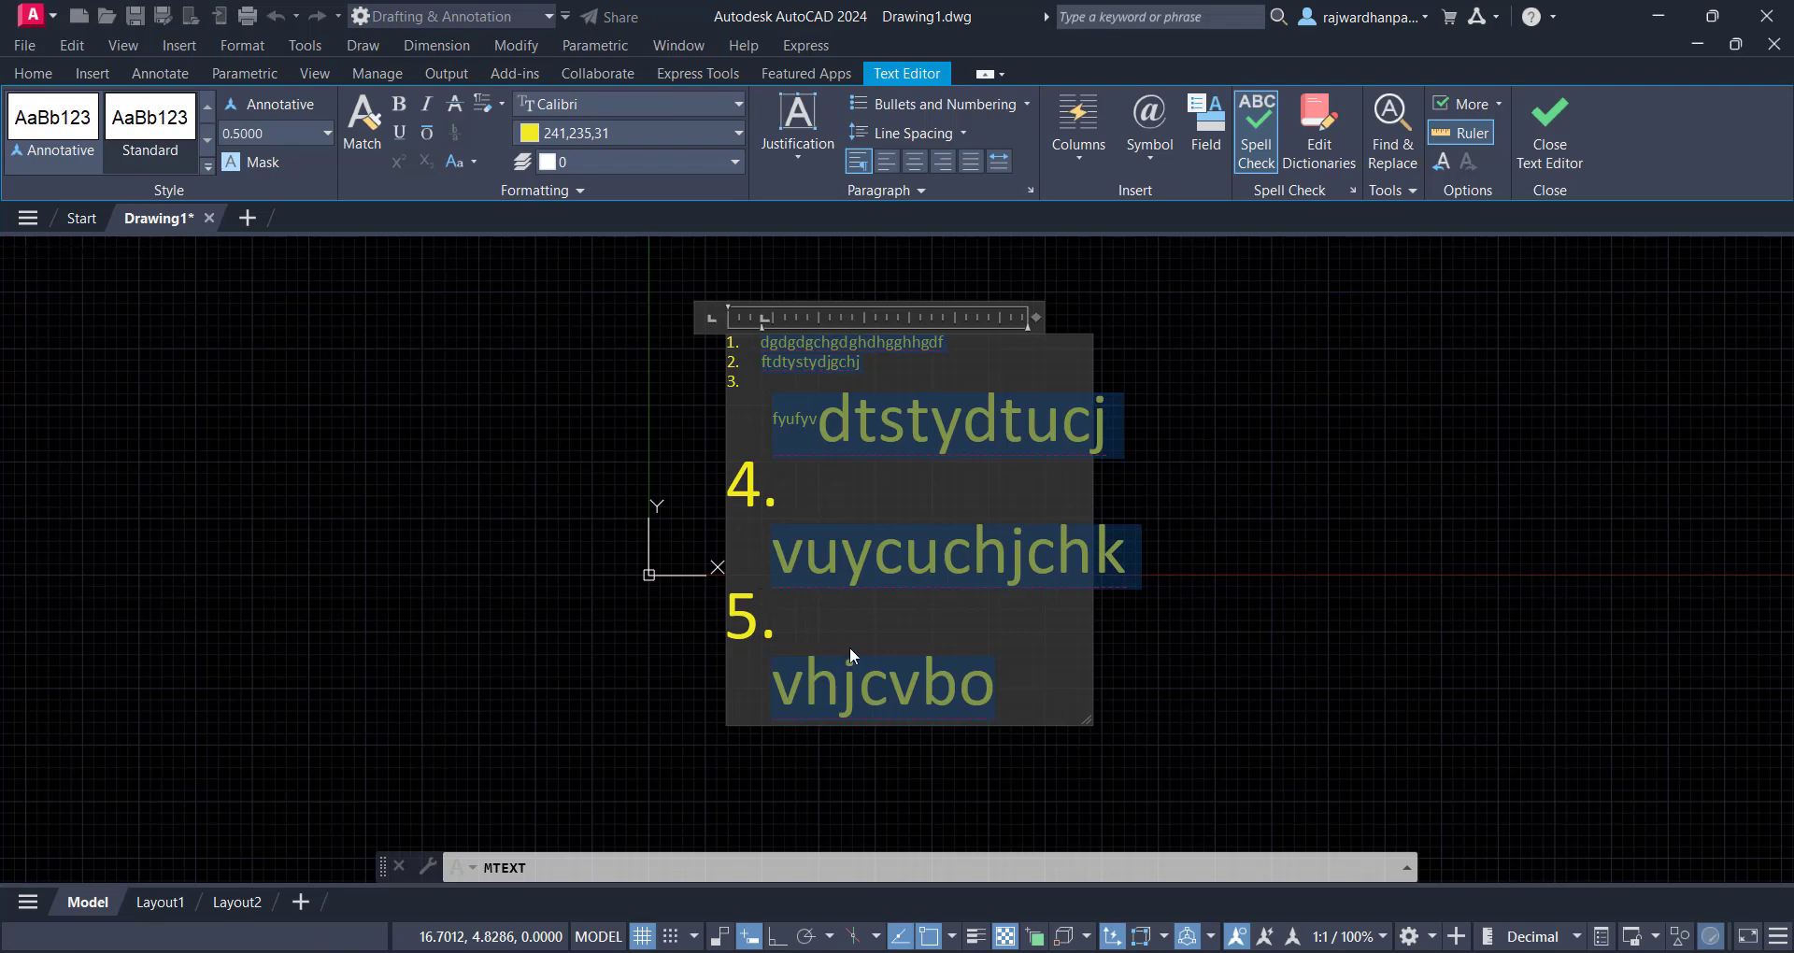
{"action": "left_click", "coordinate": [994, 103]}
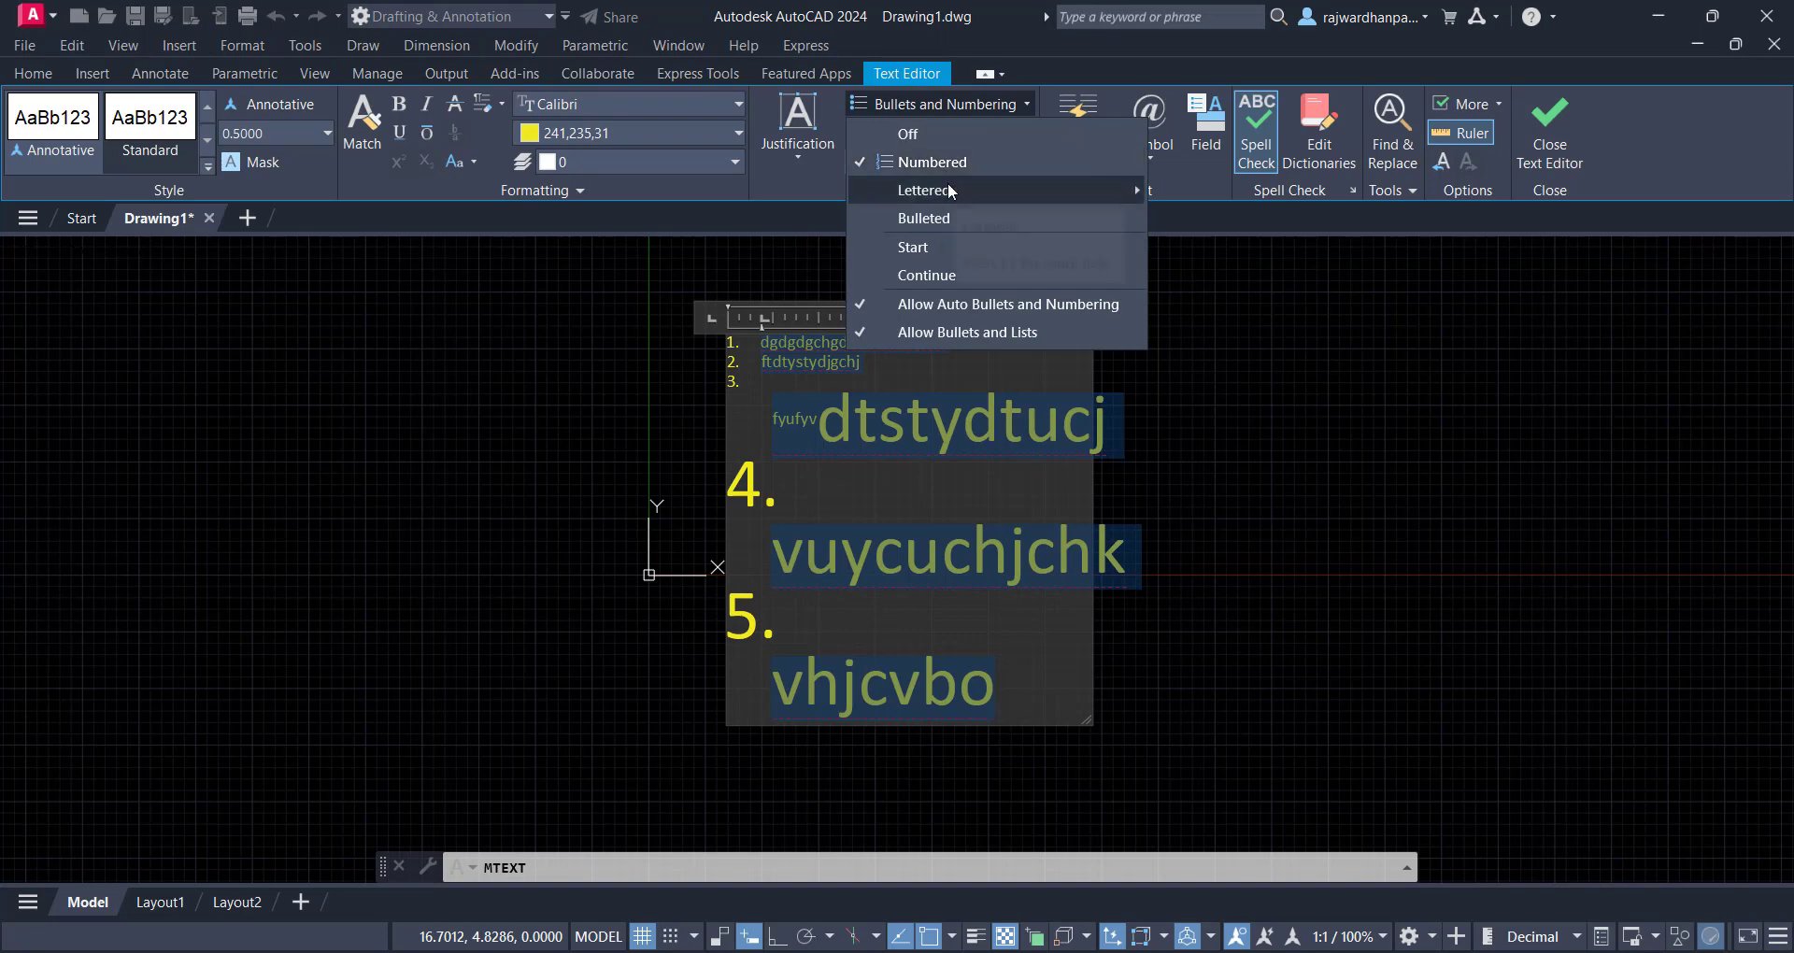
{"action": "mouse_move", "coordinate": [1032, 191]}
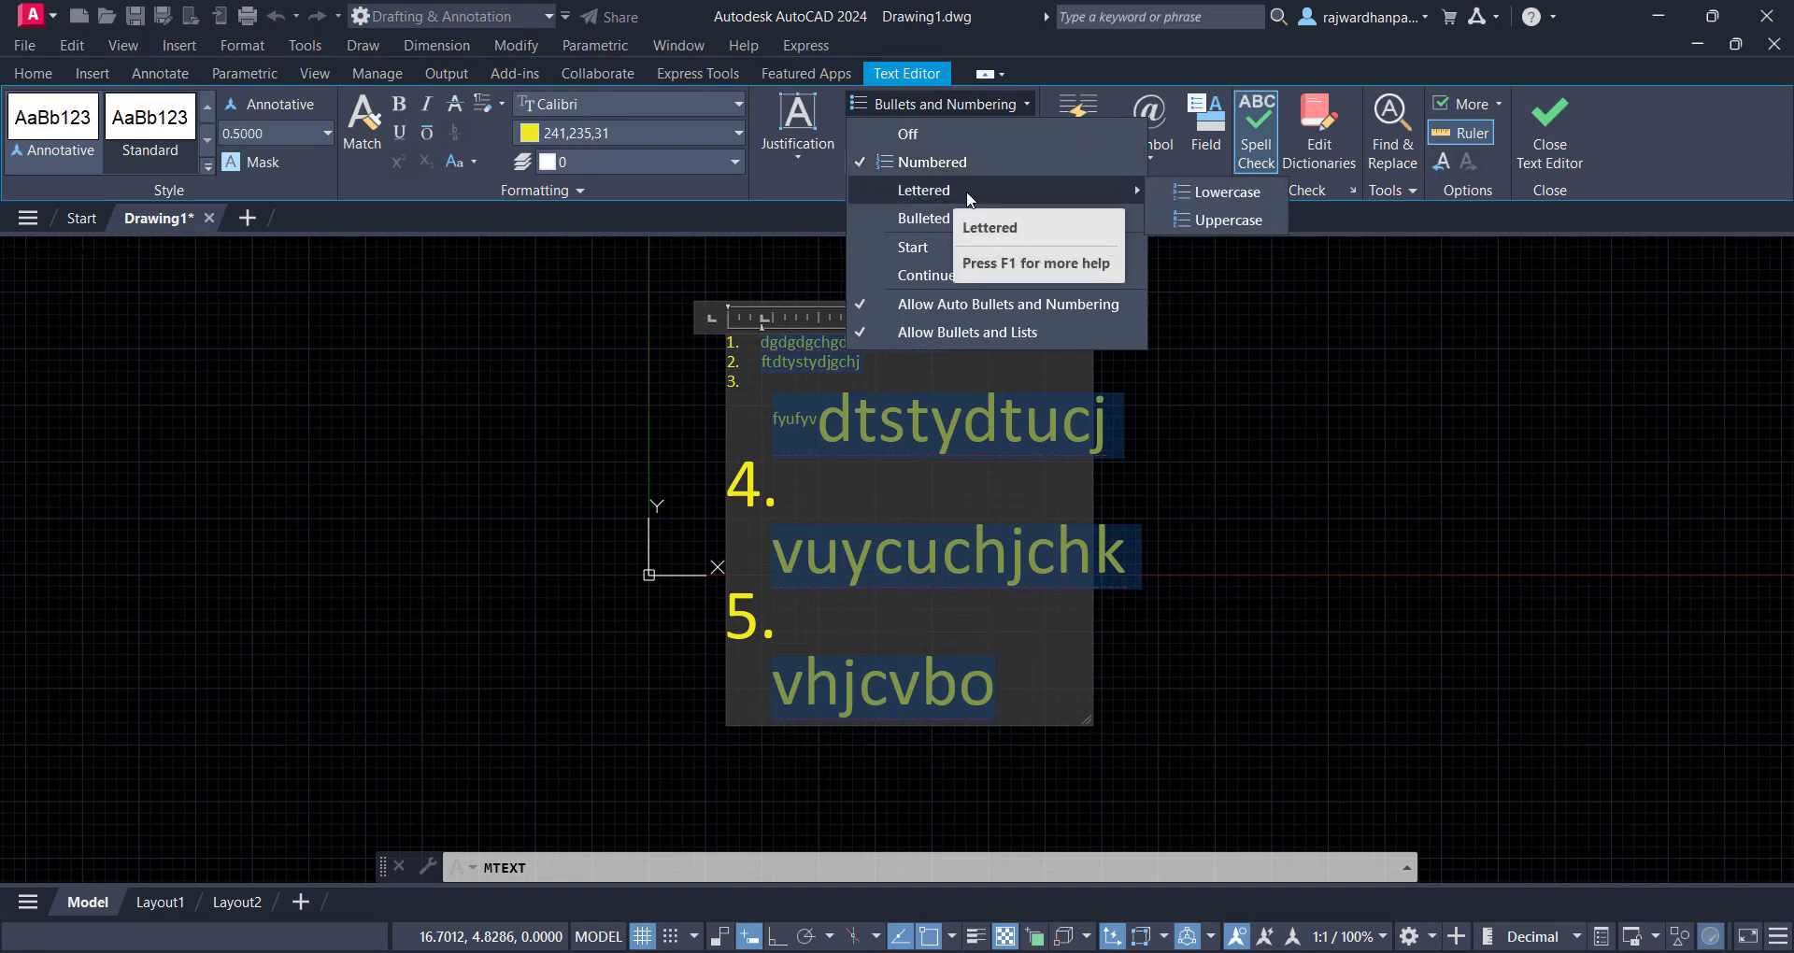
{"action": "left_click", "coordinate": [1228, 204]}
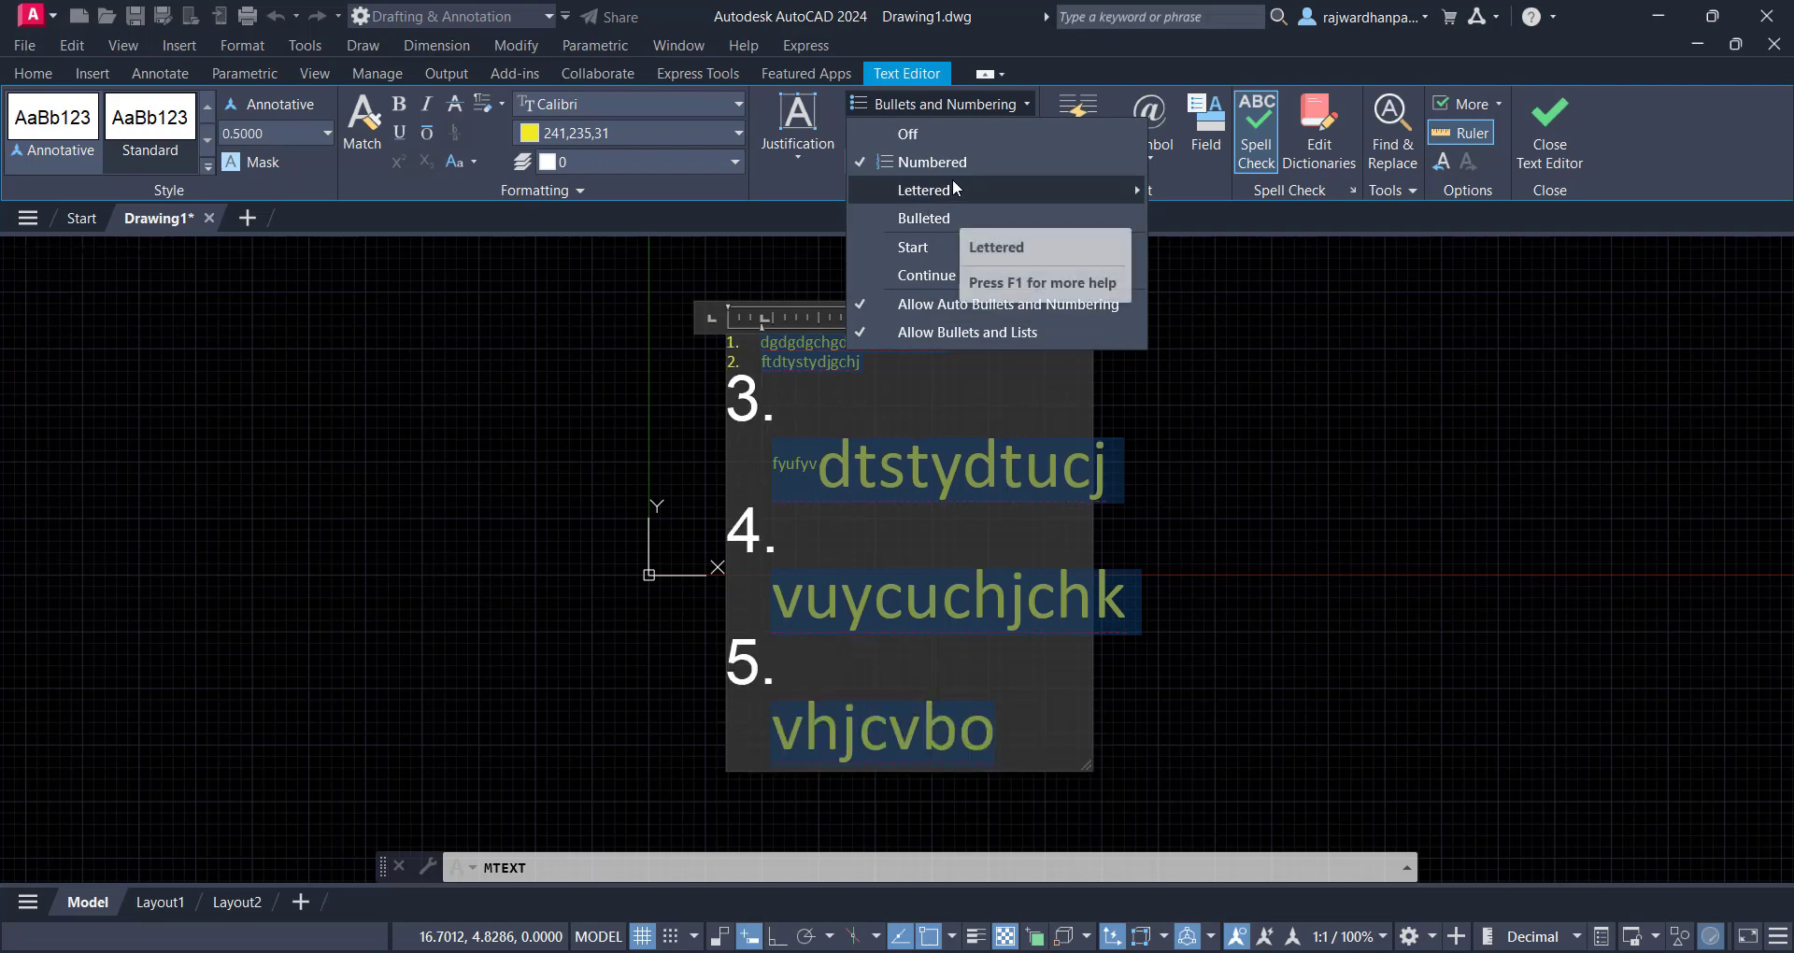
{"action": "left_click", "coordinate": [957, 131]}
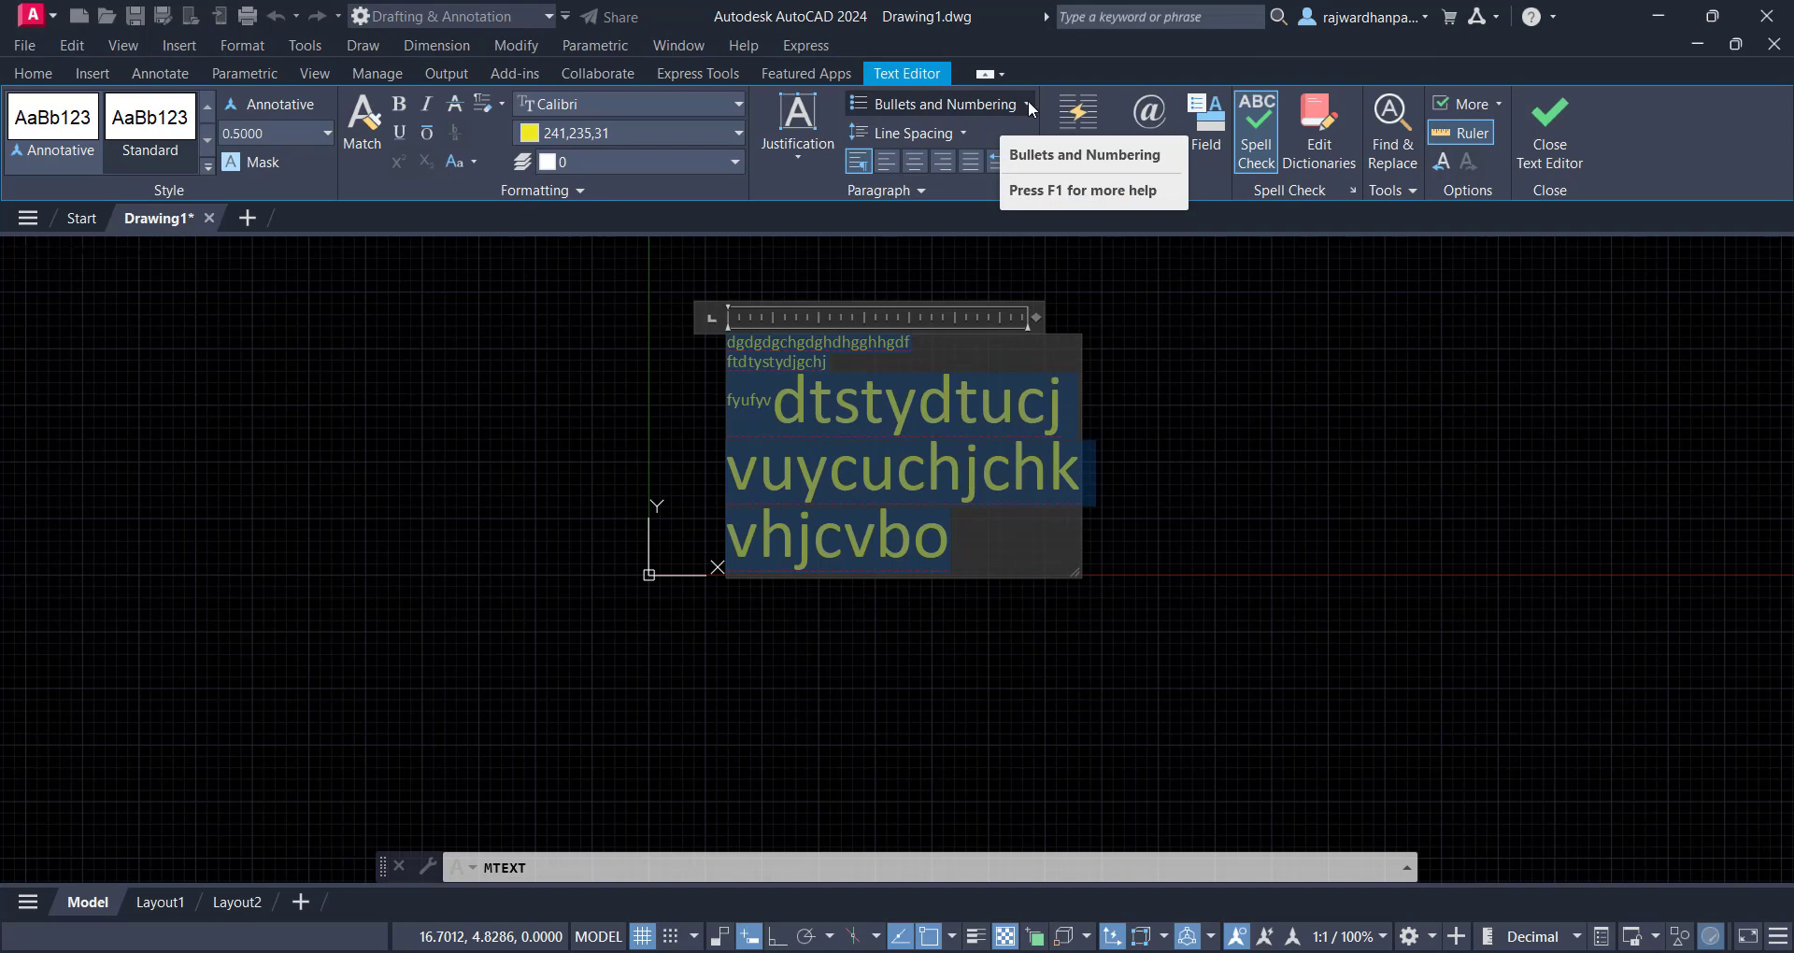
Keep the line spacing at 1.0x and try left, center, right and justified paragraph alignment, returning to the default alignment
{"action": "left_click", "coordinate": [901, 136]}
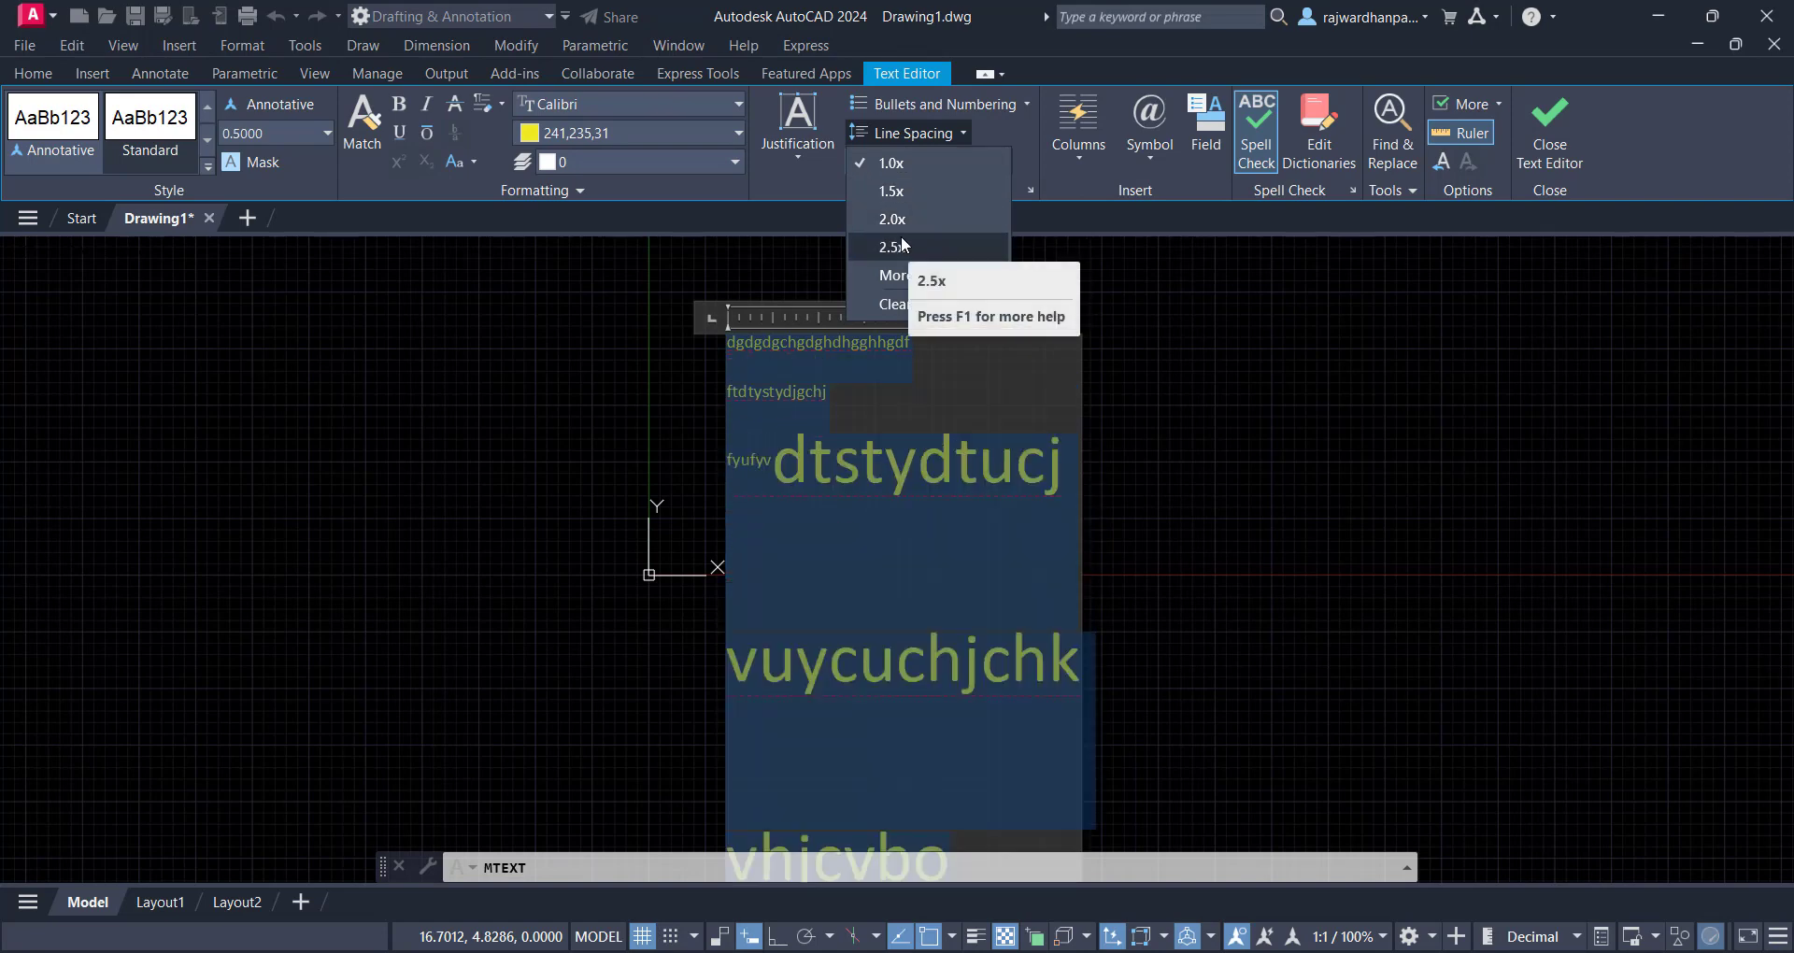
{"action": "left_click", "coordinate": [914, 163]}
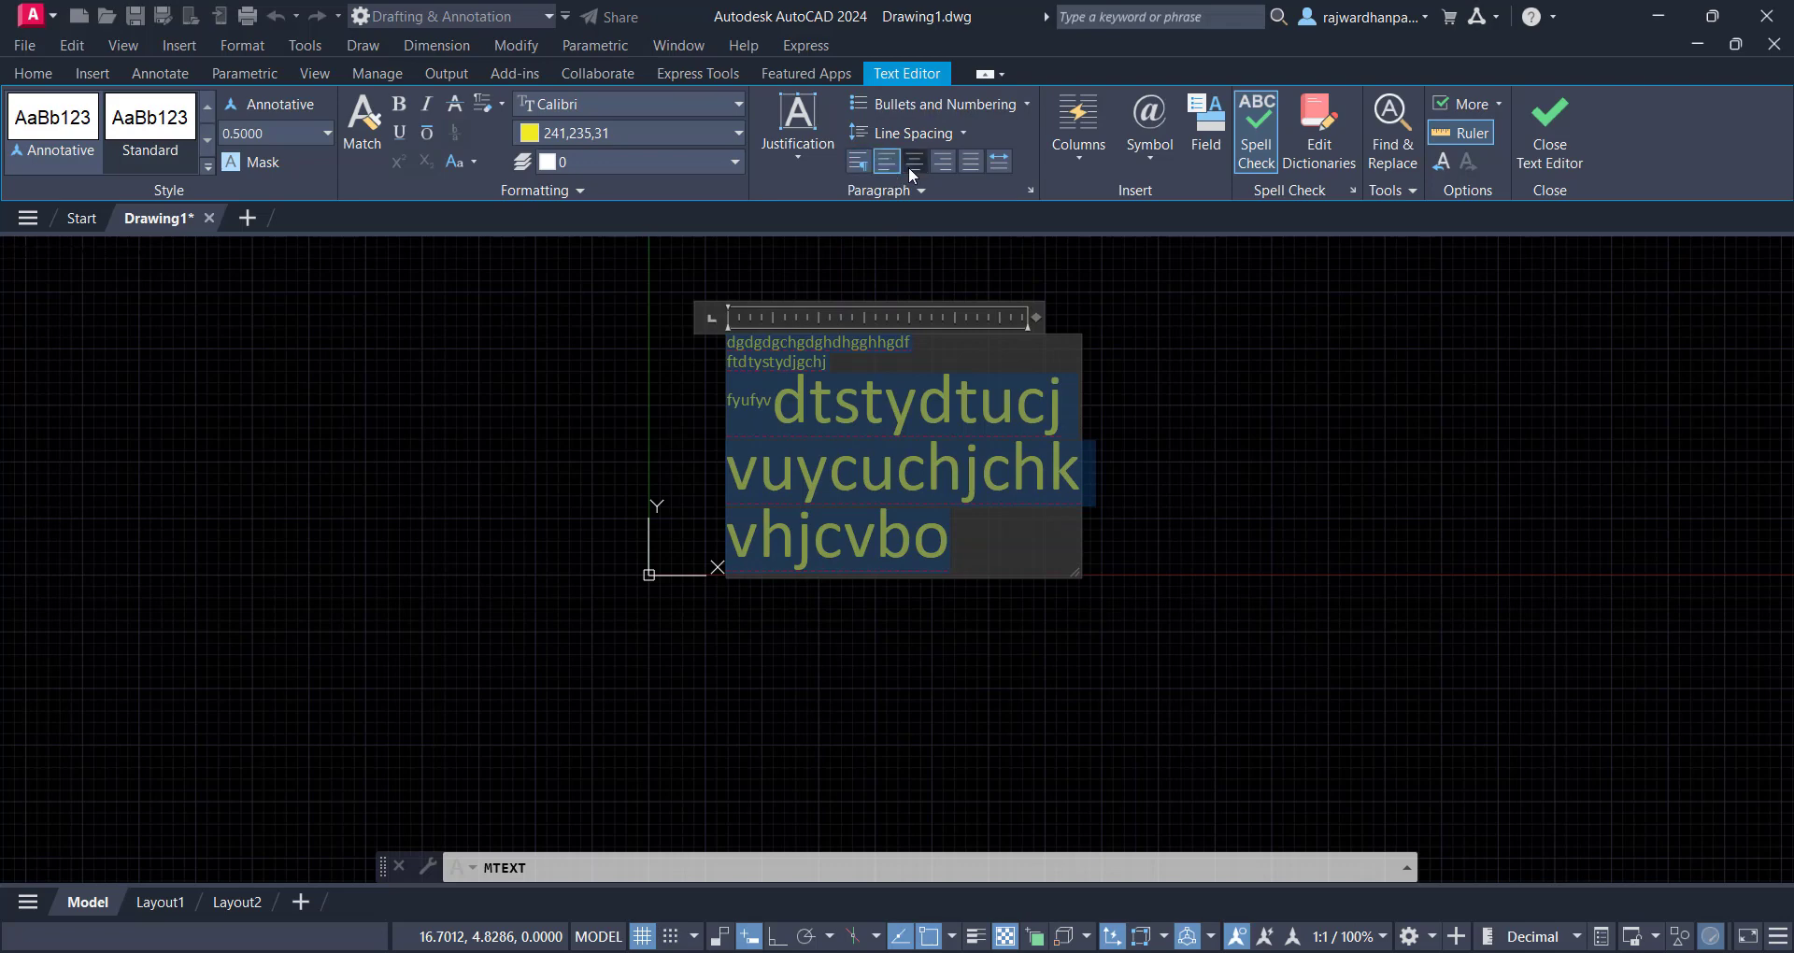
{"action": "left_click", "coordinate": [909, 166]}
{"action": "left_click", "coordinate": [944, 165]}
{"action": "left_click", "coordinate": [968, 163]}
{"action": "left_click", "coordinate": [943, 161]}
{"action": "left_click", "coordinate": [882, 163]}
{"action": "left_click", "coordinate": [912, 165]}
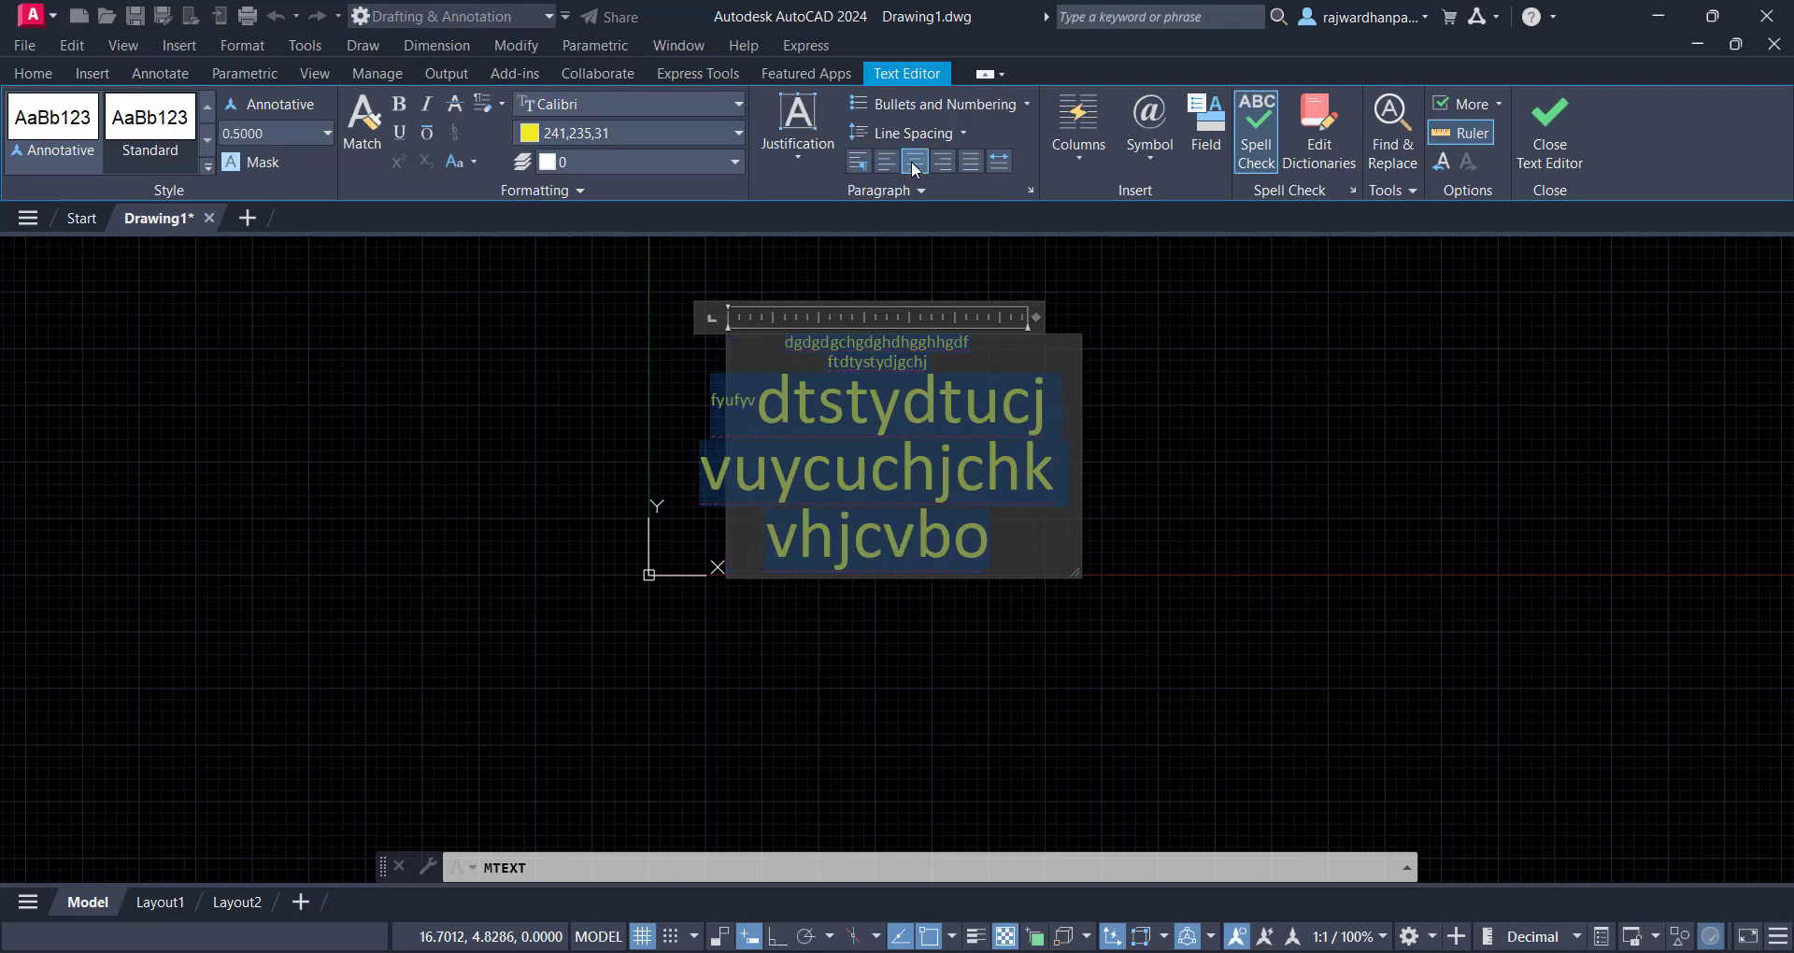
{"action": "left_click", "coordinate": [944, 162]}
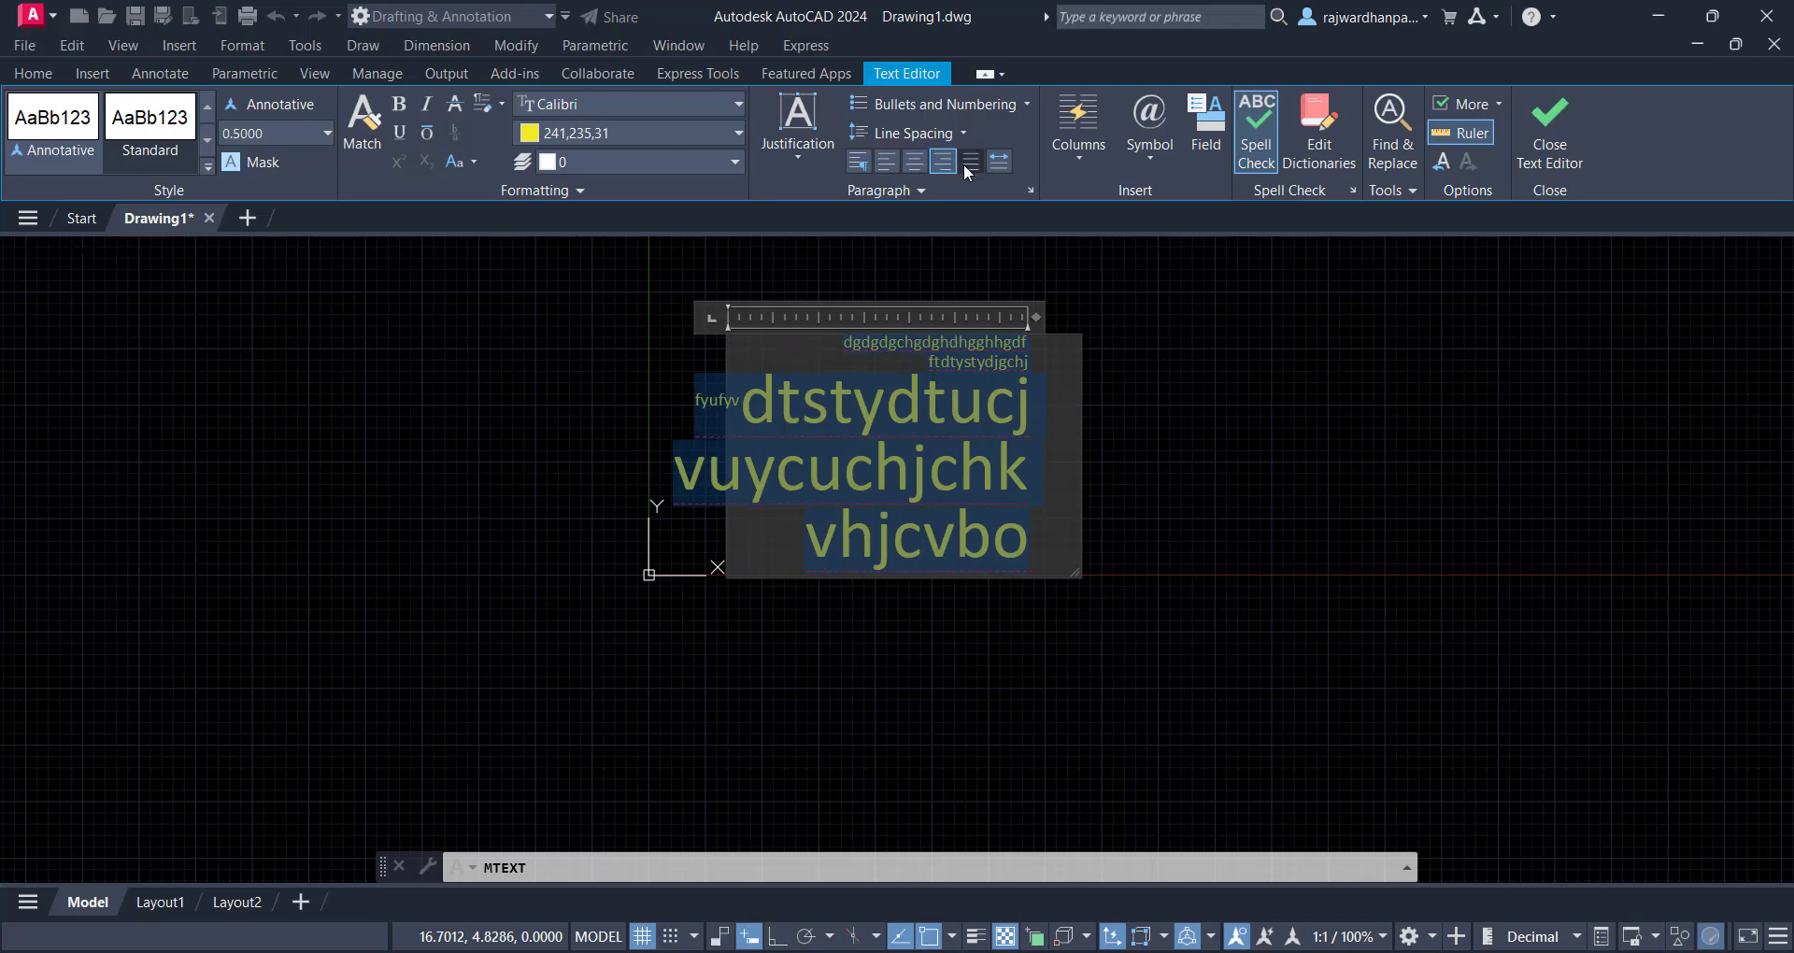
{"action": "left_click", "coordinate": [968, 163]}
{"action": "left_click", "coordinate": [942, 162]}
{"action": "left_click", "coordinate": [914, 162]}
{"action": "left_click", "coordinate": [886, 162]}
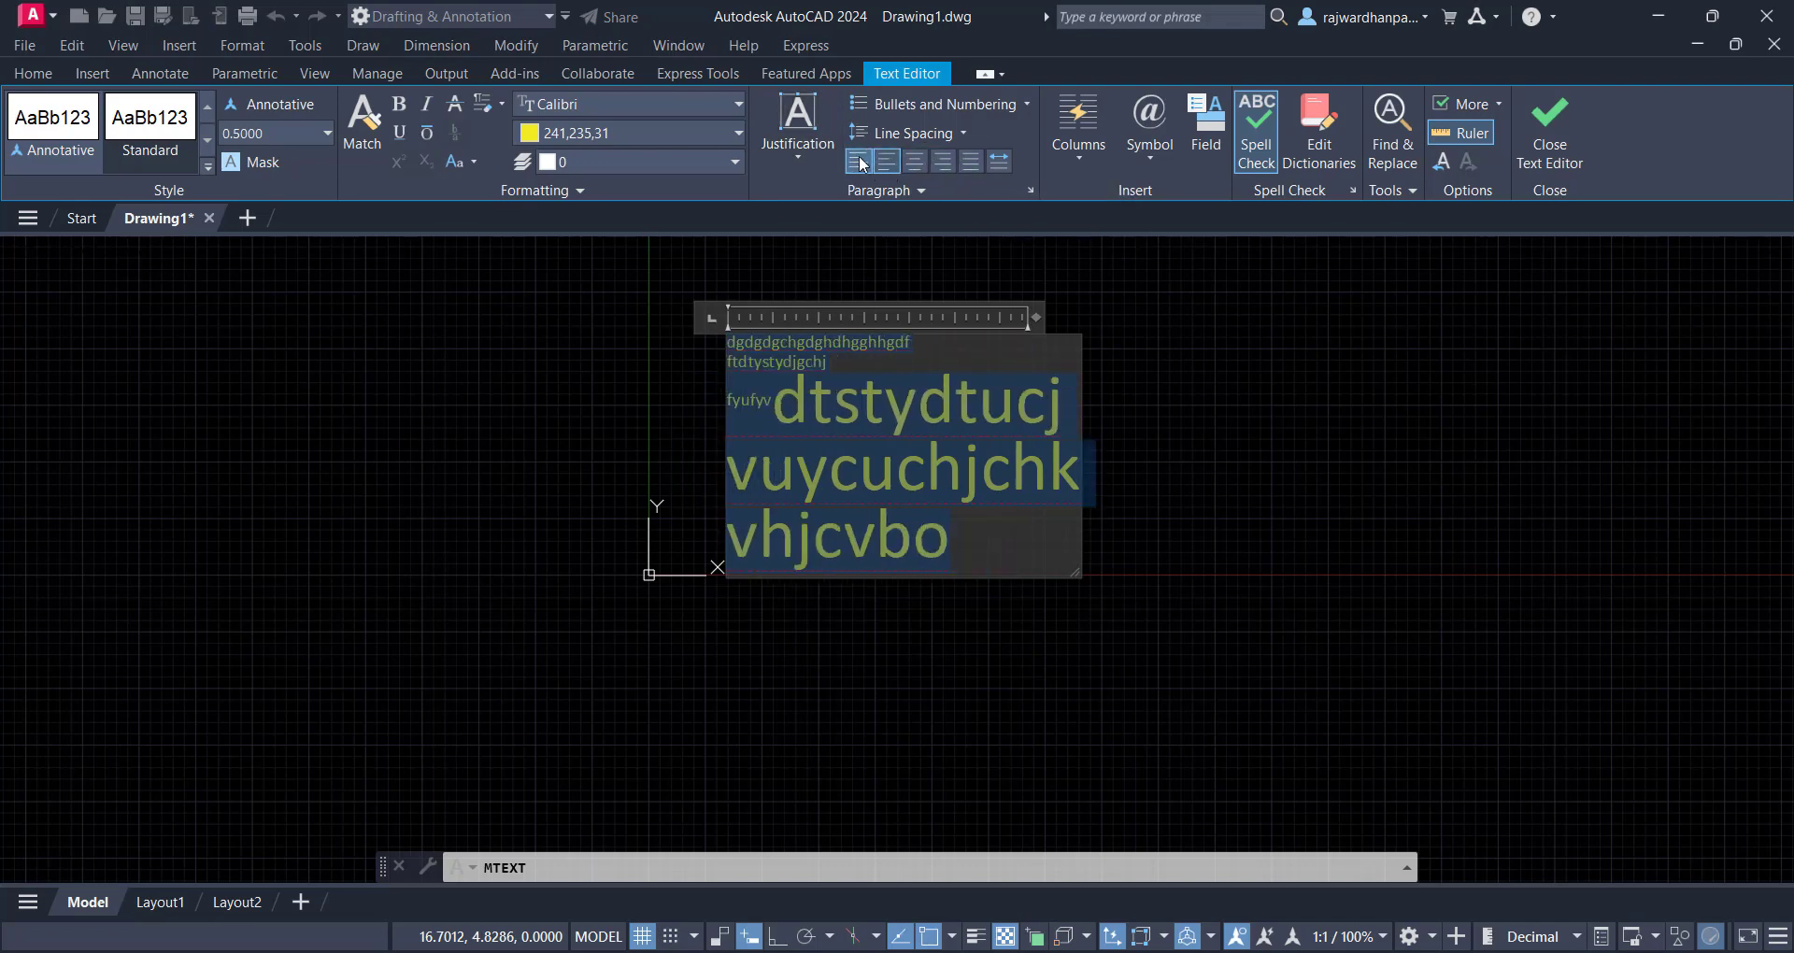
{"action": "left_click", "coordinate": [857, 162]}
Switch the multiline text from dynamic columns to No Columns
{"action": "left_click", "coordinate": [1091, 160]}
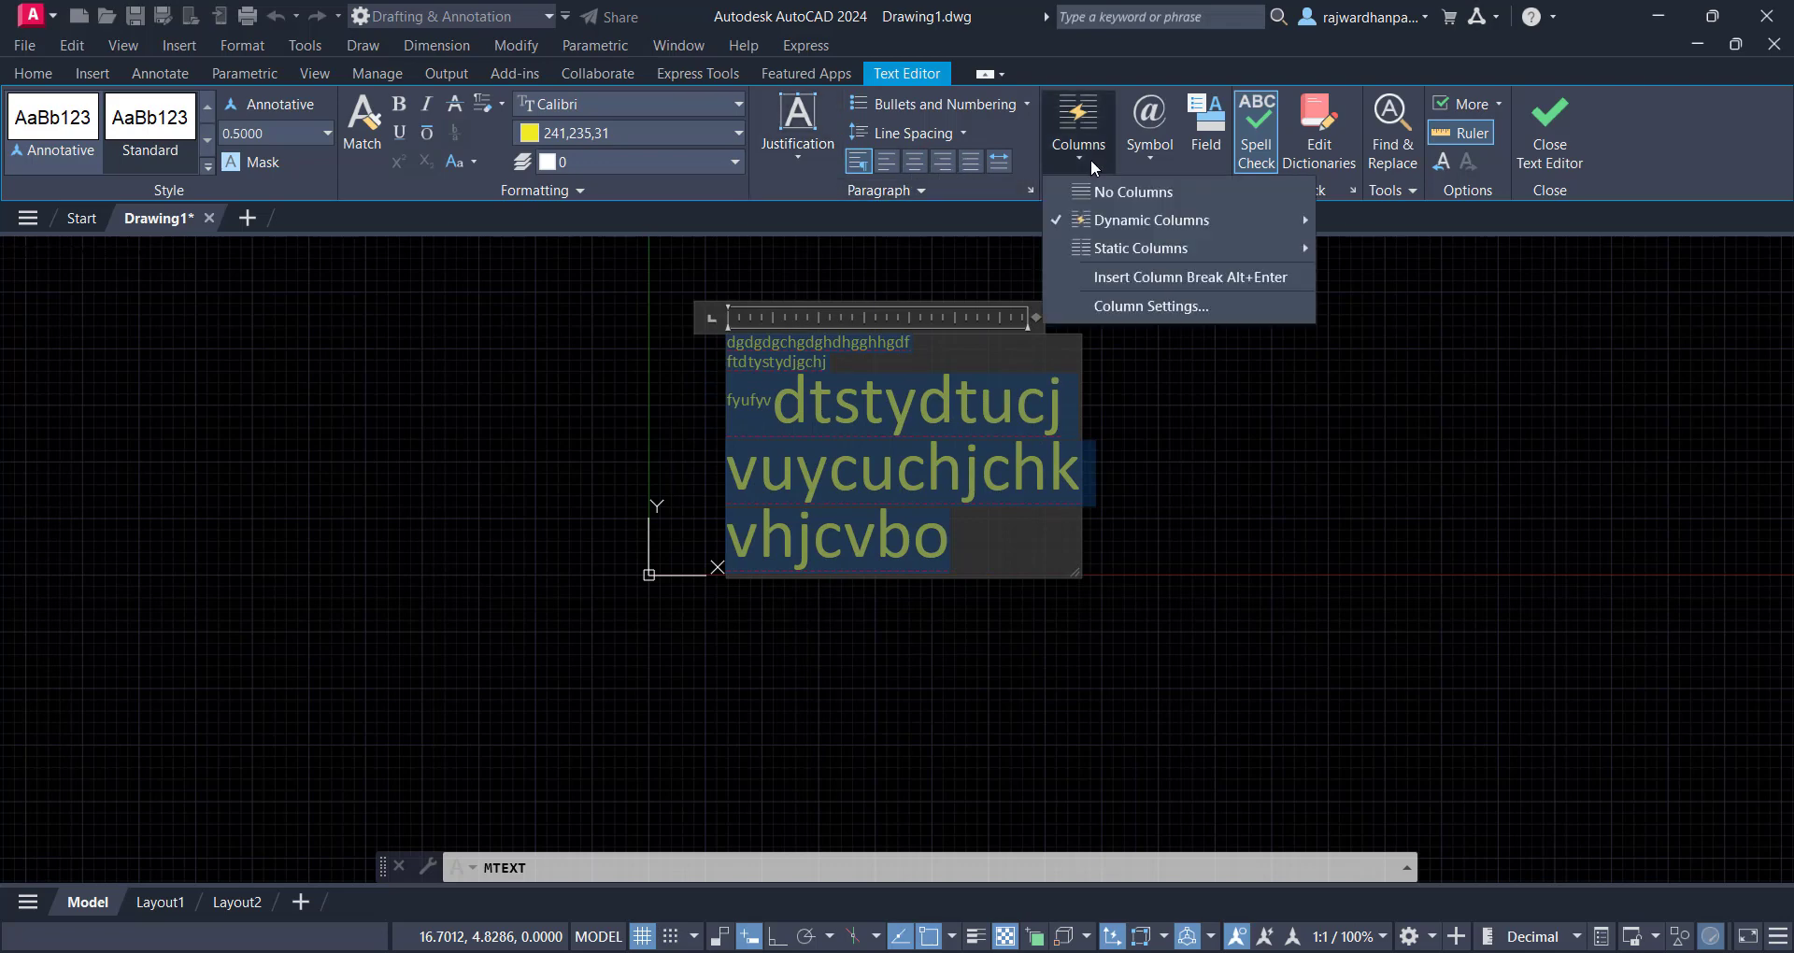
{"action": "mouse_move", "coordinate": [1124, 221]}
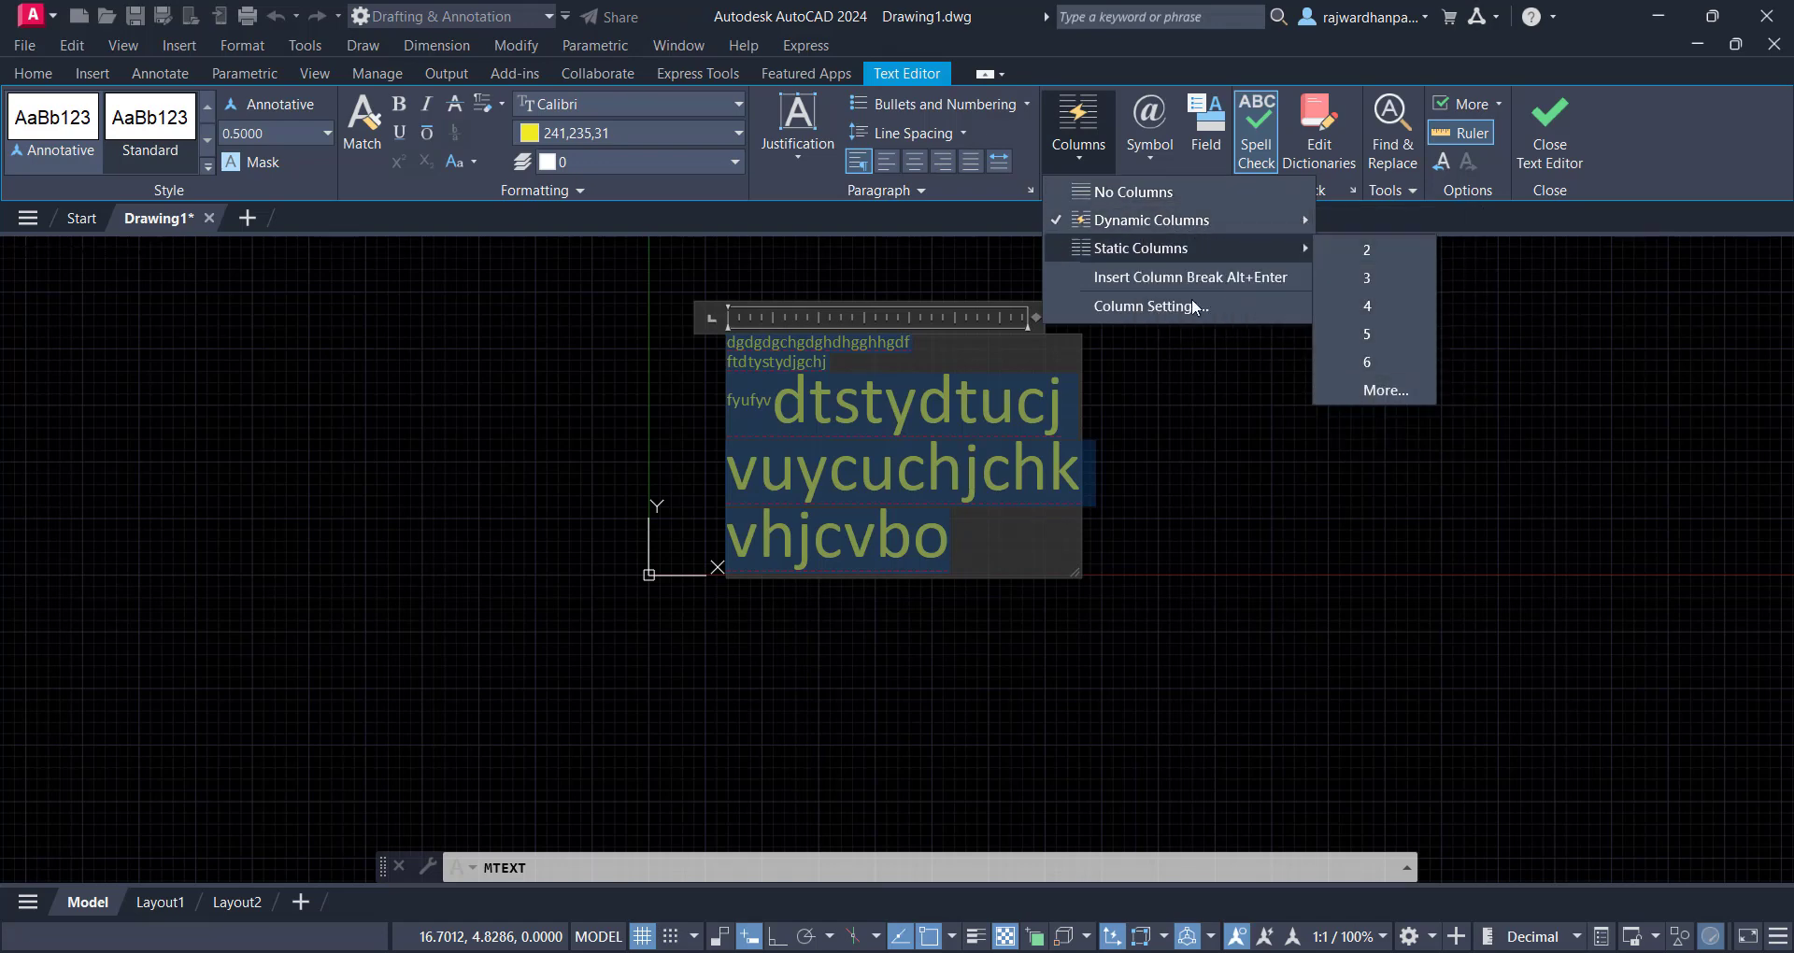
{"action": "left_click", "coordinate": [1148, 194]}
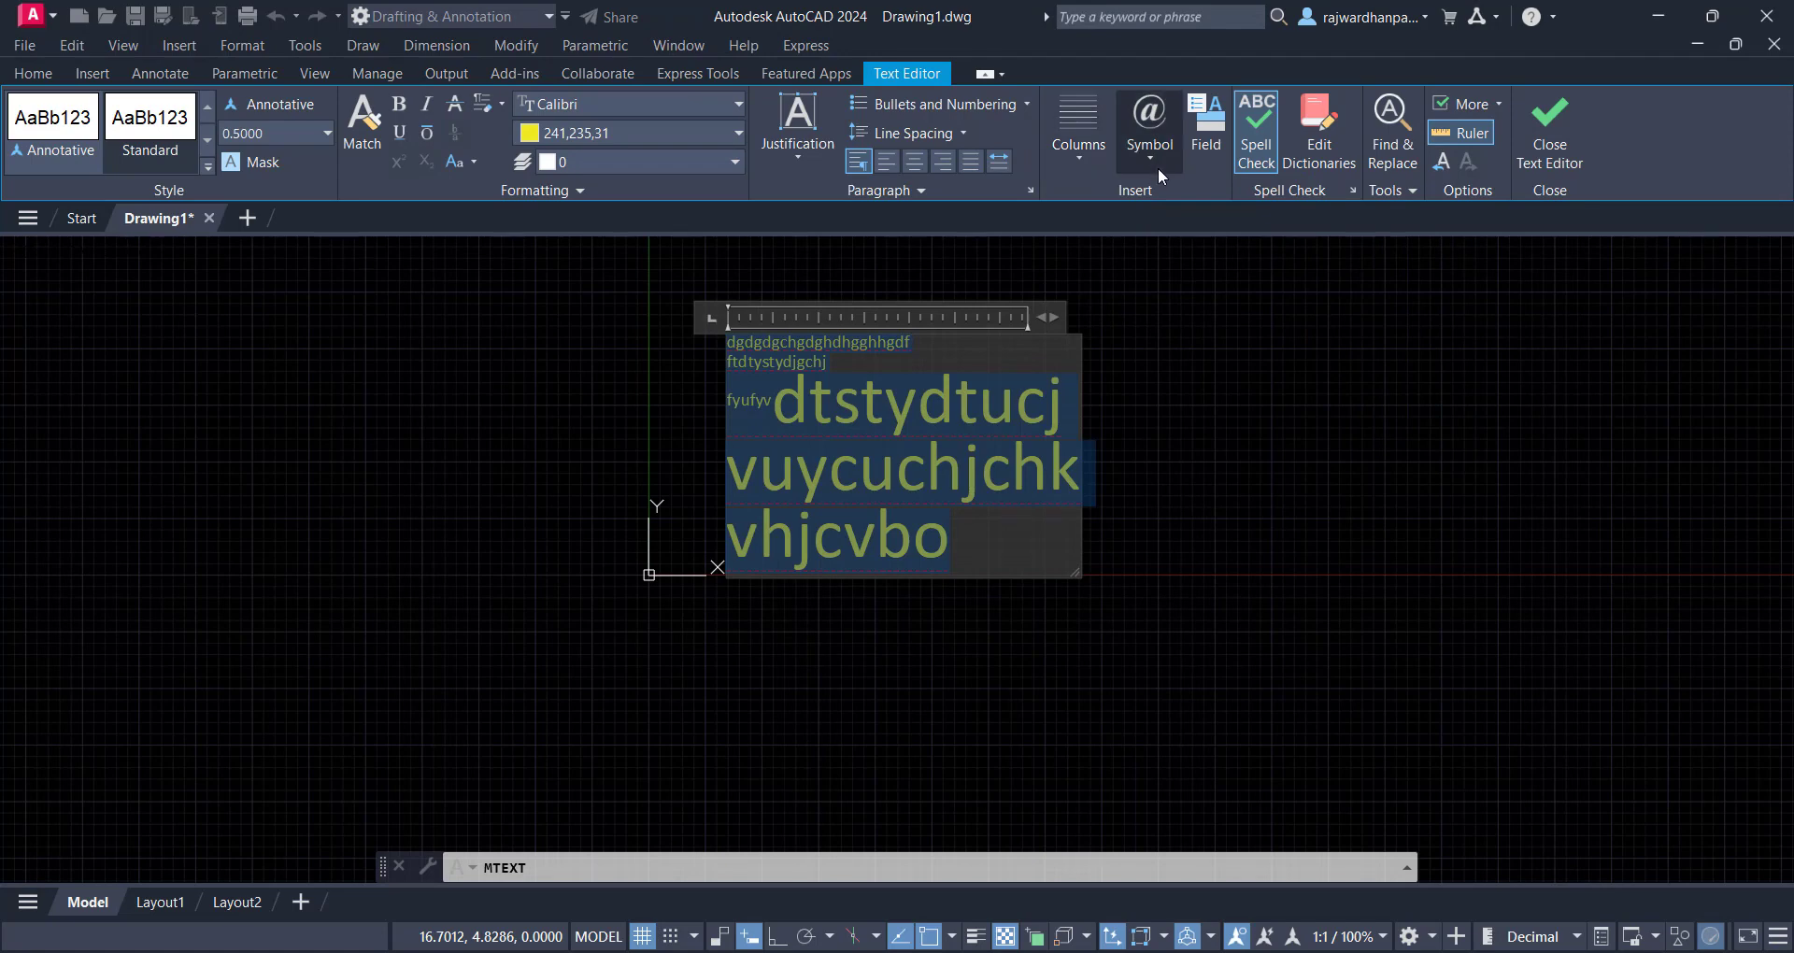
Insert a diameter symbol after "vhjcvbo" at the end of the last line, followed by "30mm"
{"action": "left_click", "coordinate": [1153, 161]}
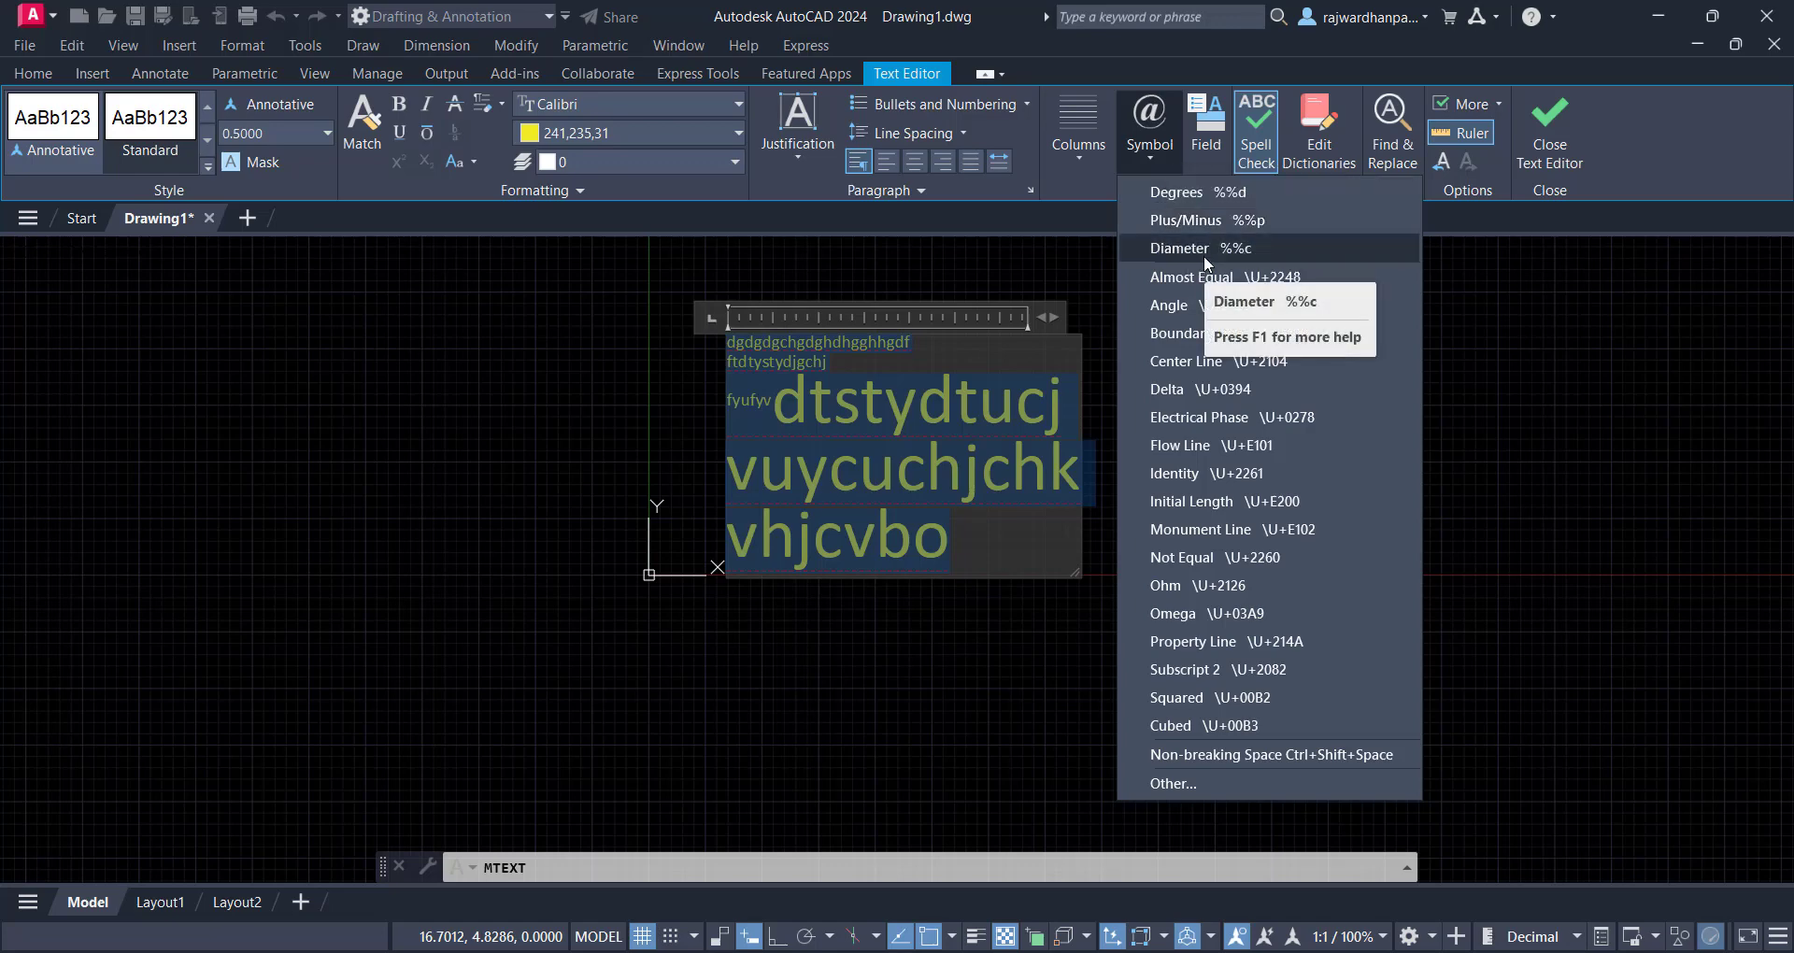
{"action": "left_click", "coordinate": [996, 471]}
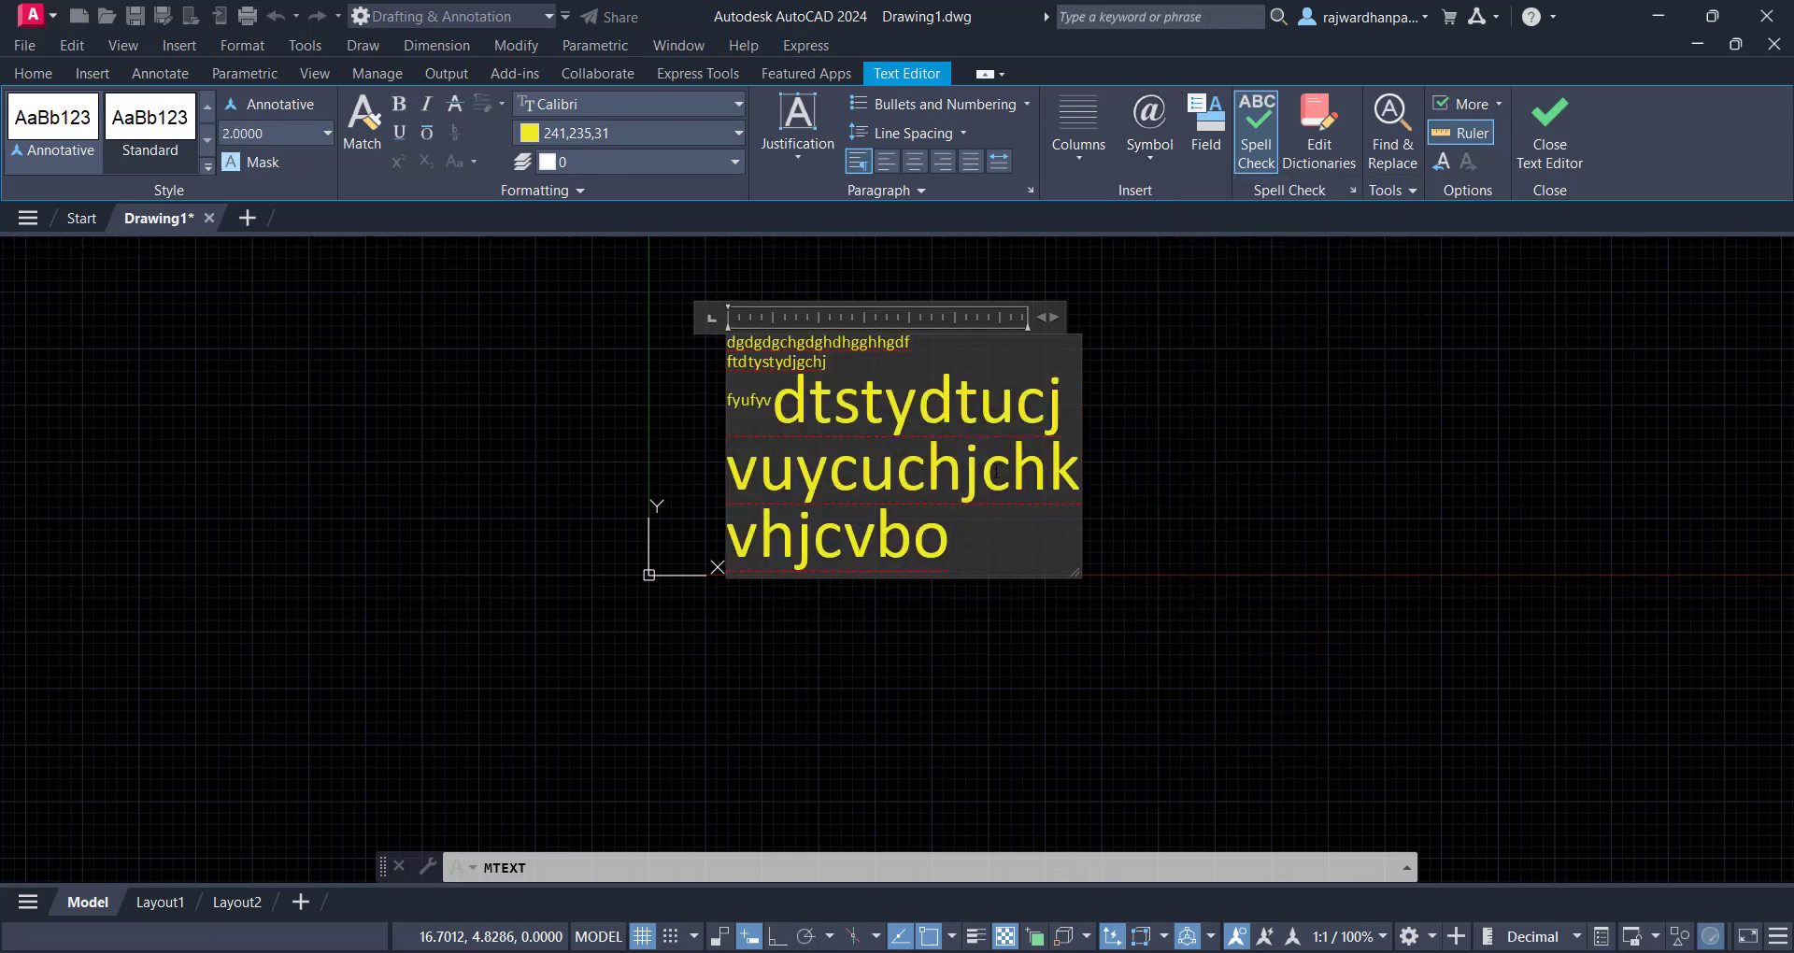
{"action": "left_click", "coordinate": [1129, 157]}
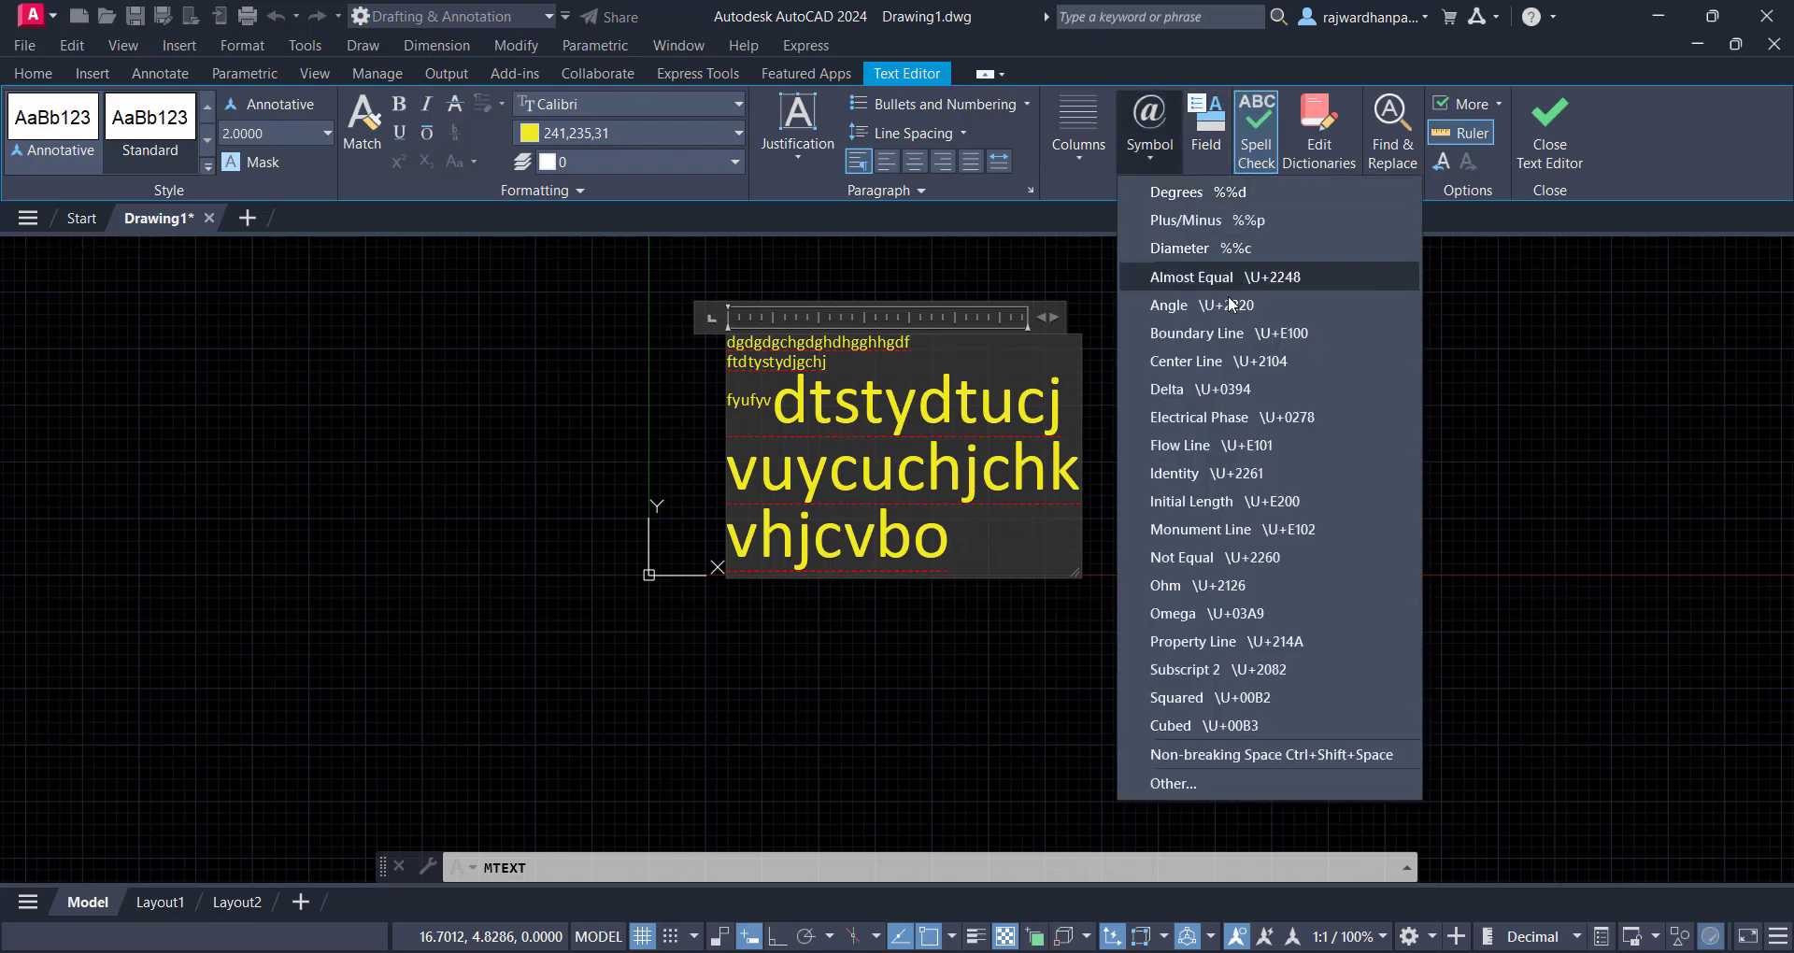
{"action": "left_click", "coordinate": [1179, 246]}
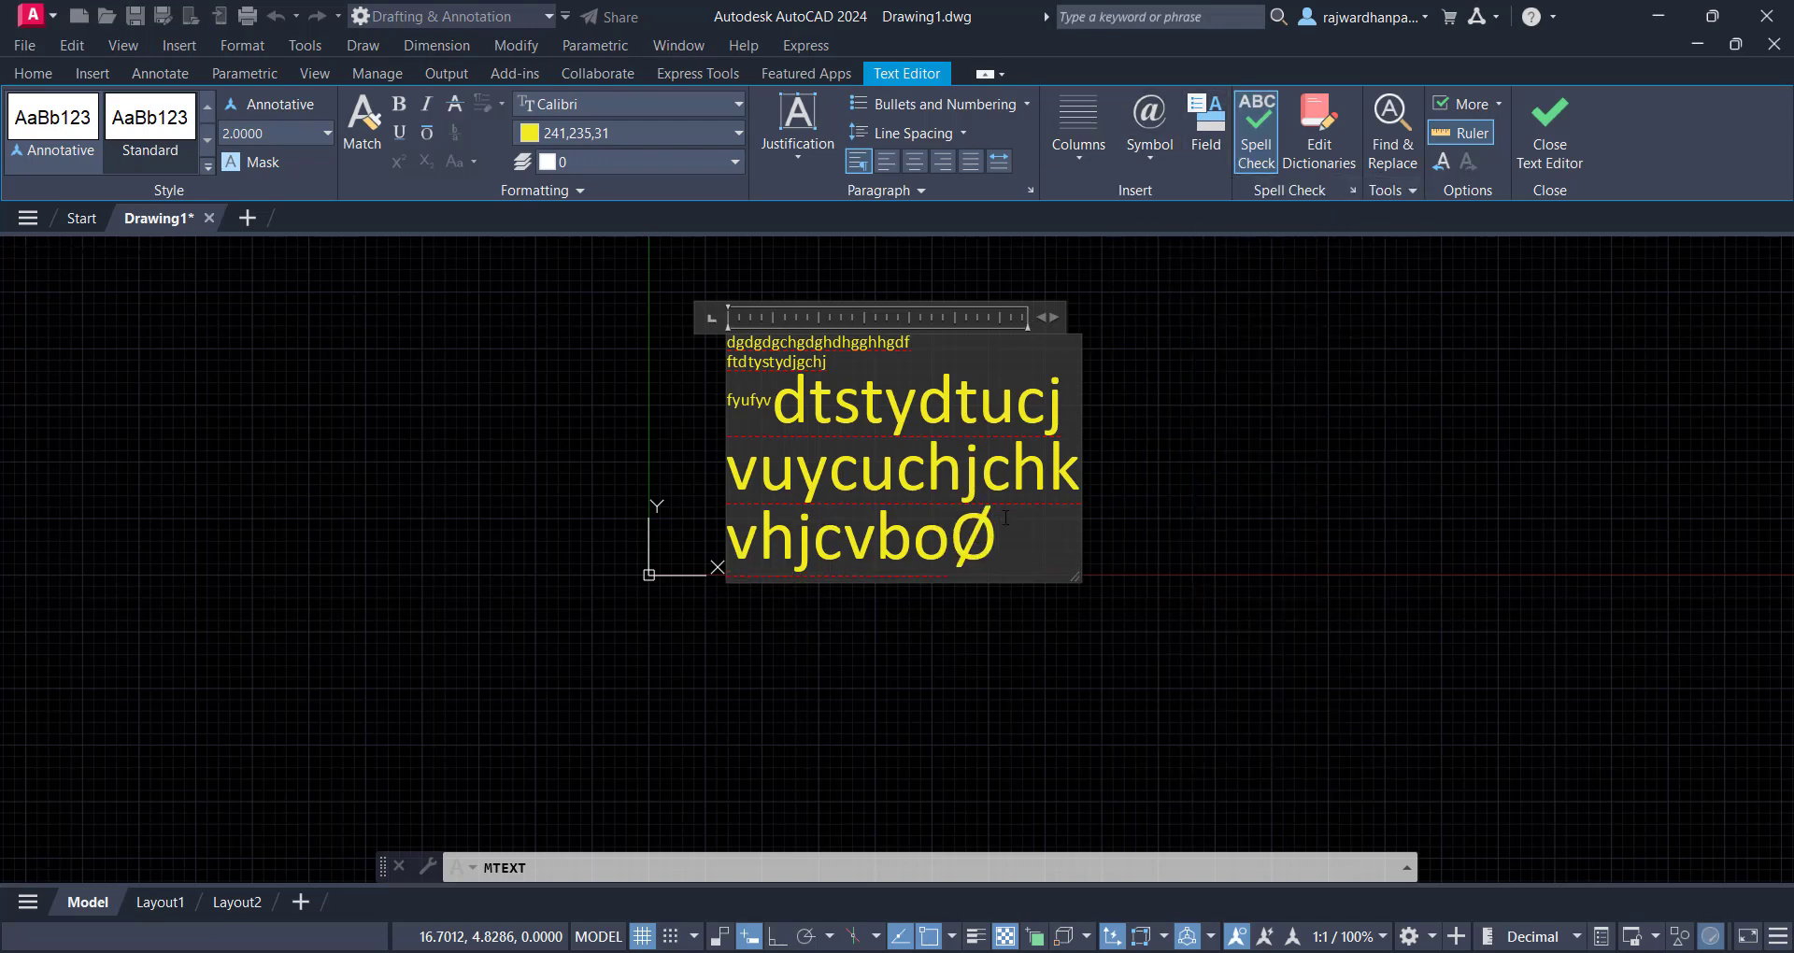
{"action": "type", "text": "30mm"}
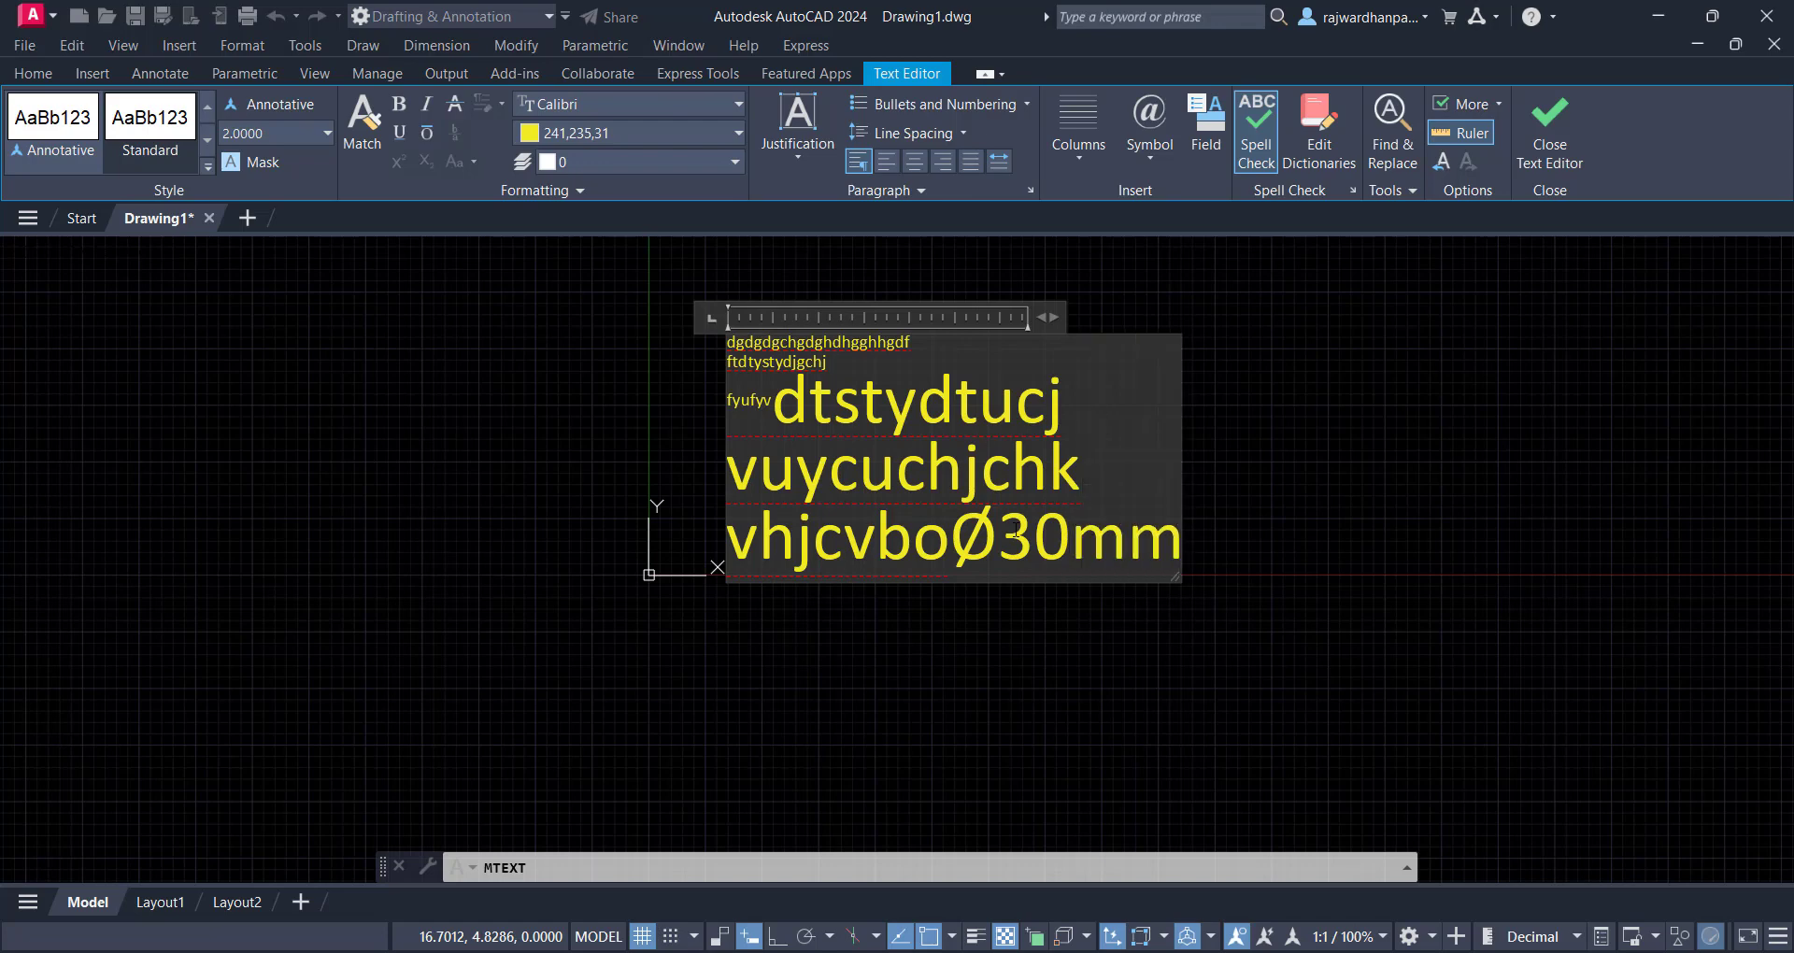
{"action": "left_click", "coordinate": [1149, 126]}
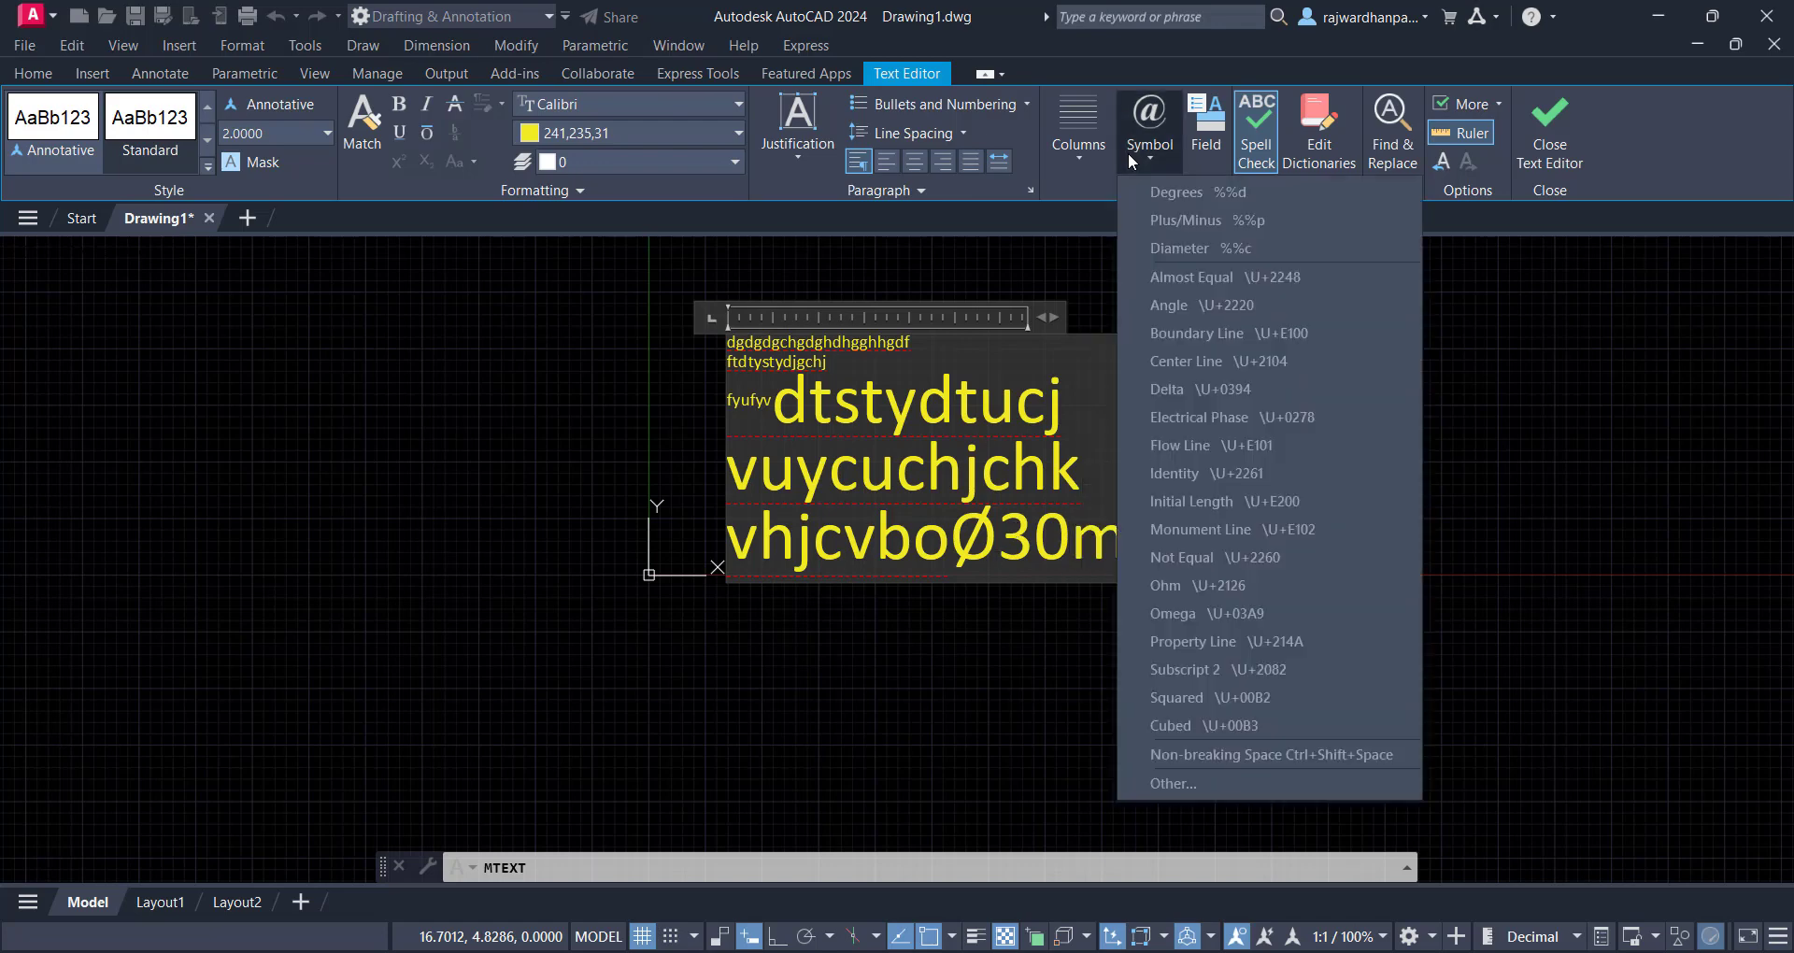
{"action": "left_click", "coordinate": [1176, 143]}
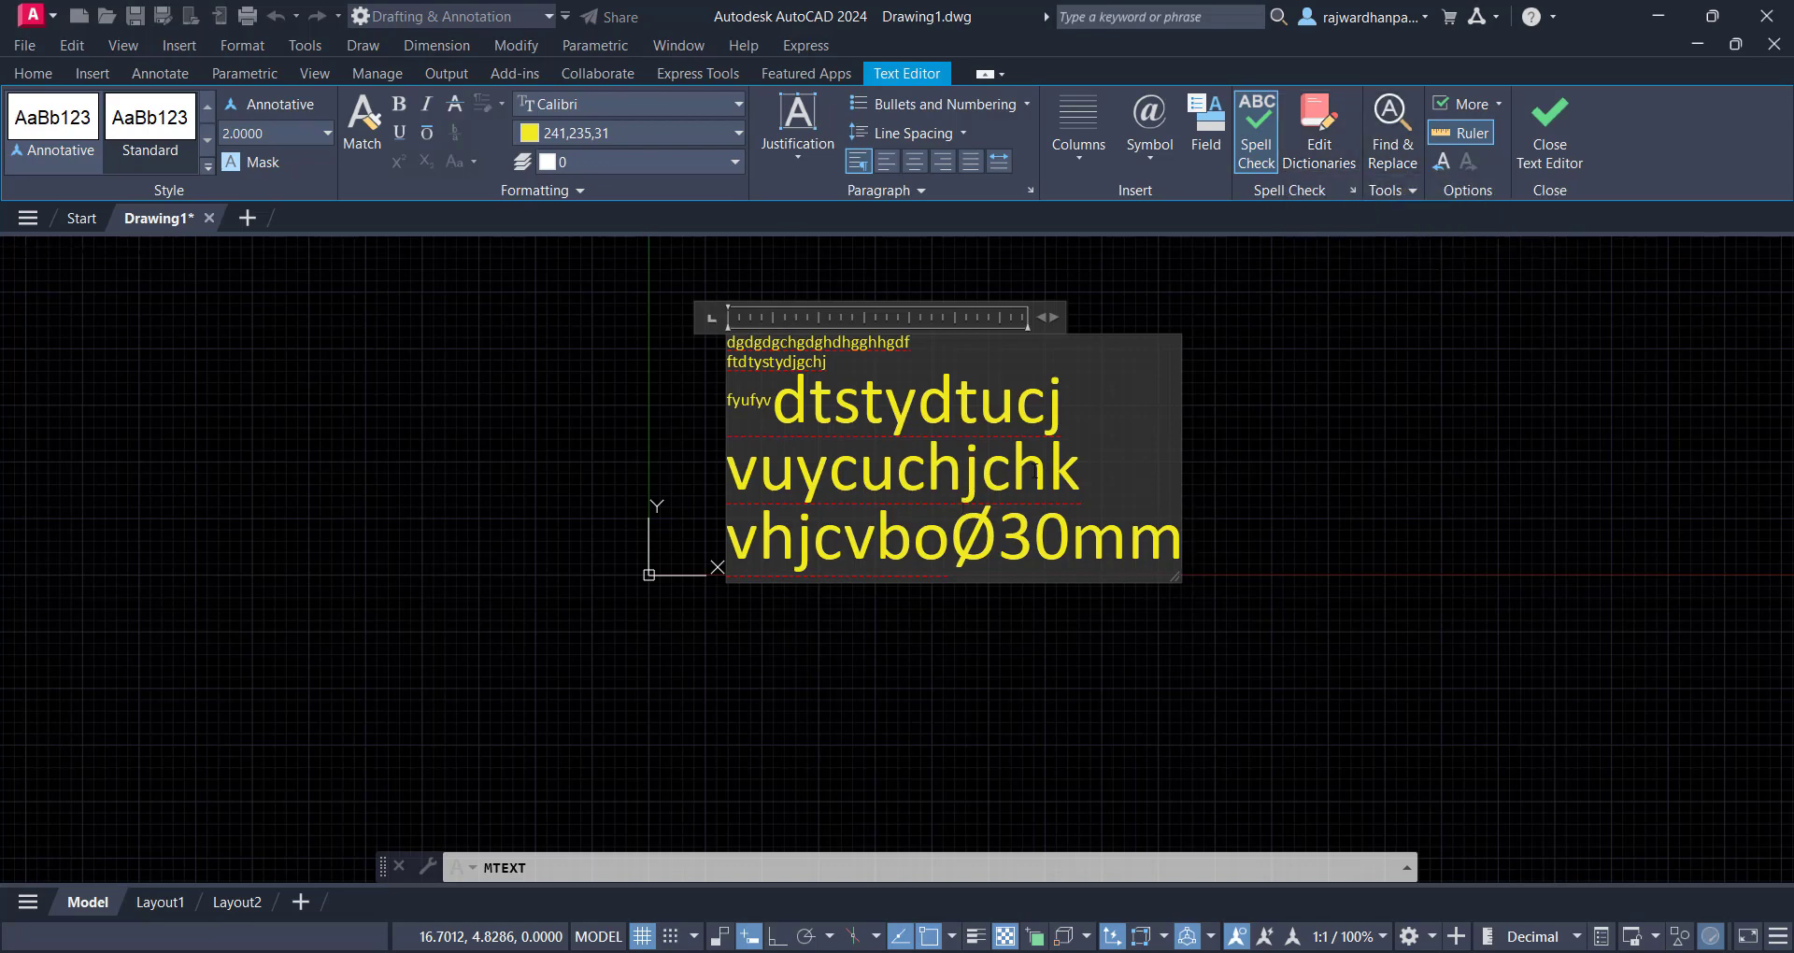
{"action": "left_click_drag", "start_coordinate": [1081, 469], "coordinate": [856, 406]}
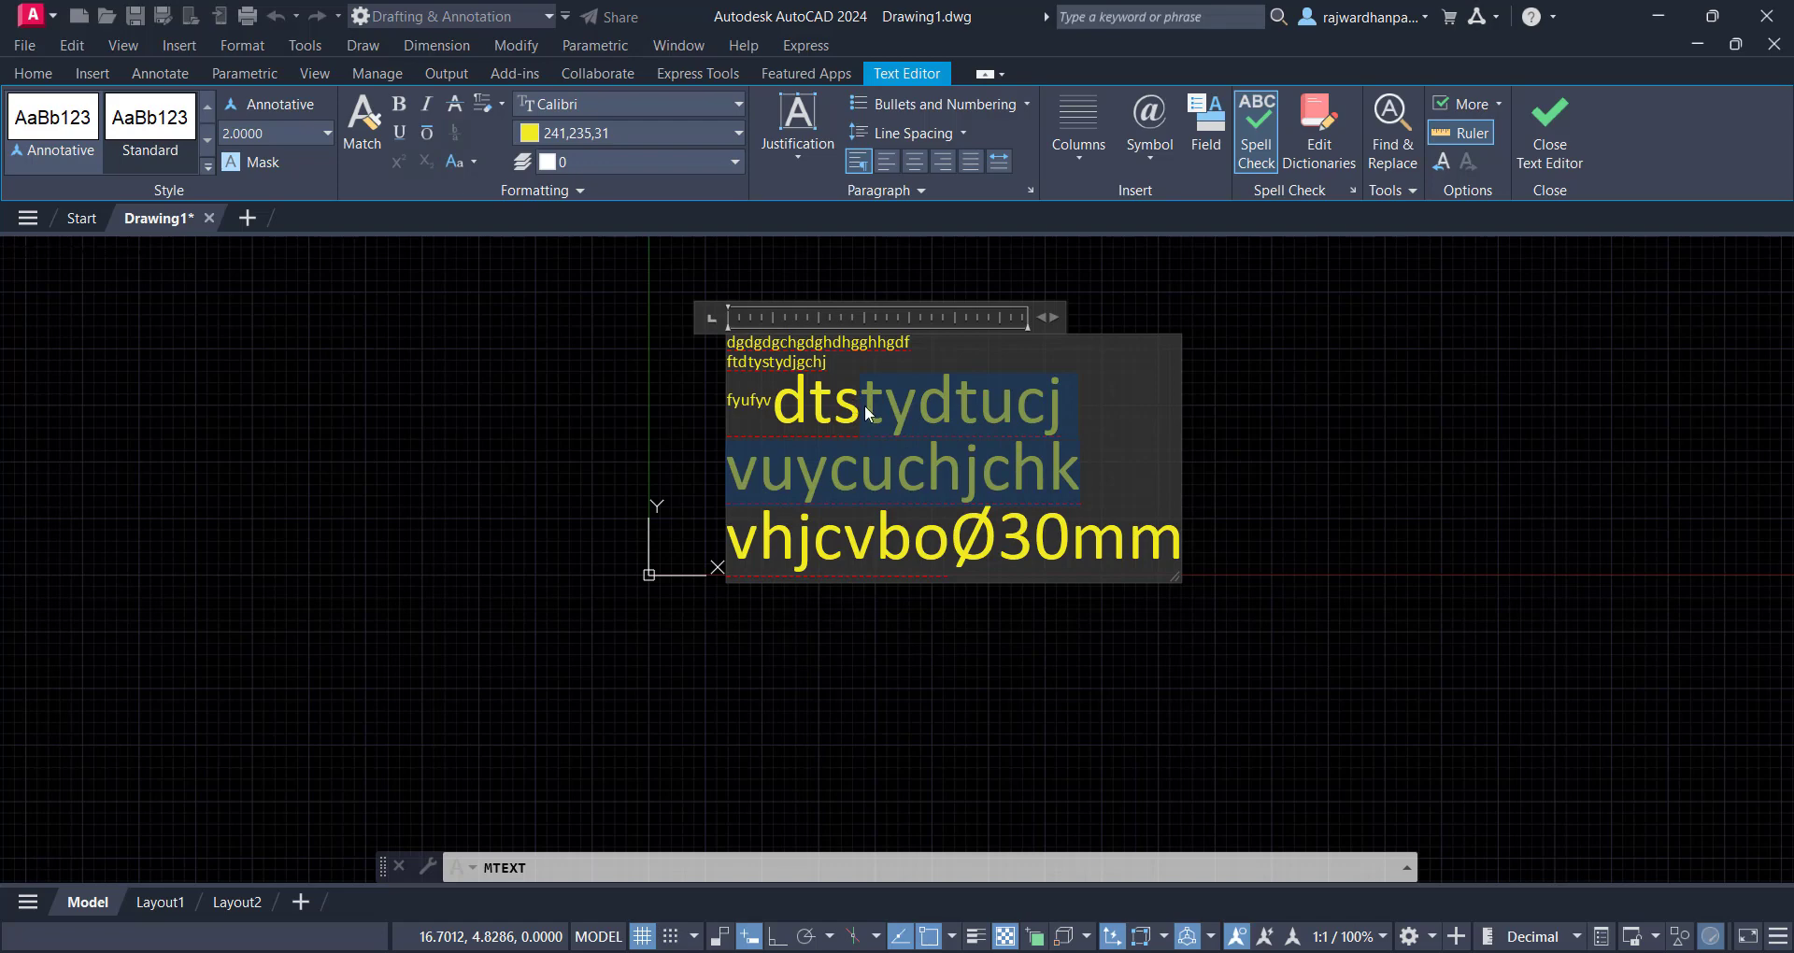
{"action": "left_click", "coordinate": [1077, 495]}
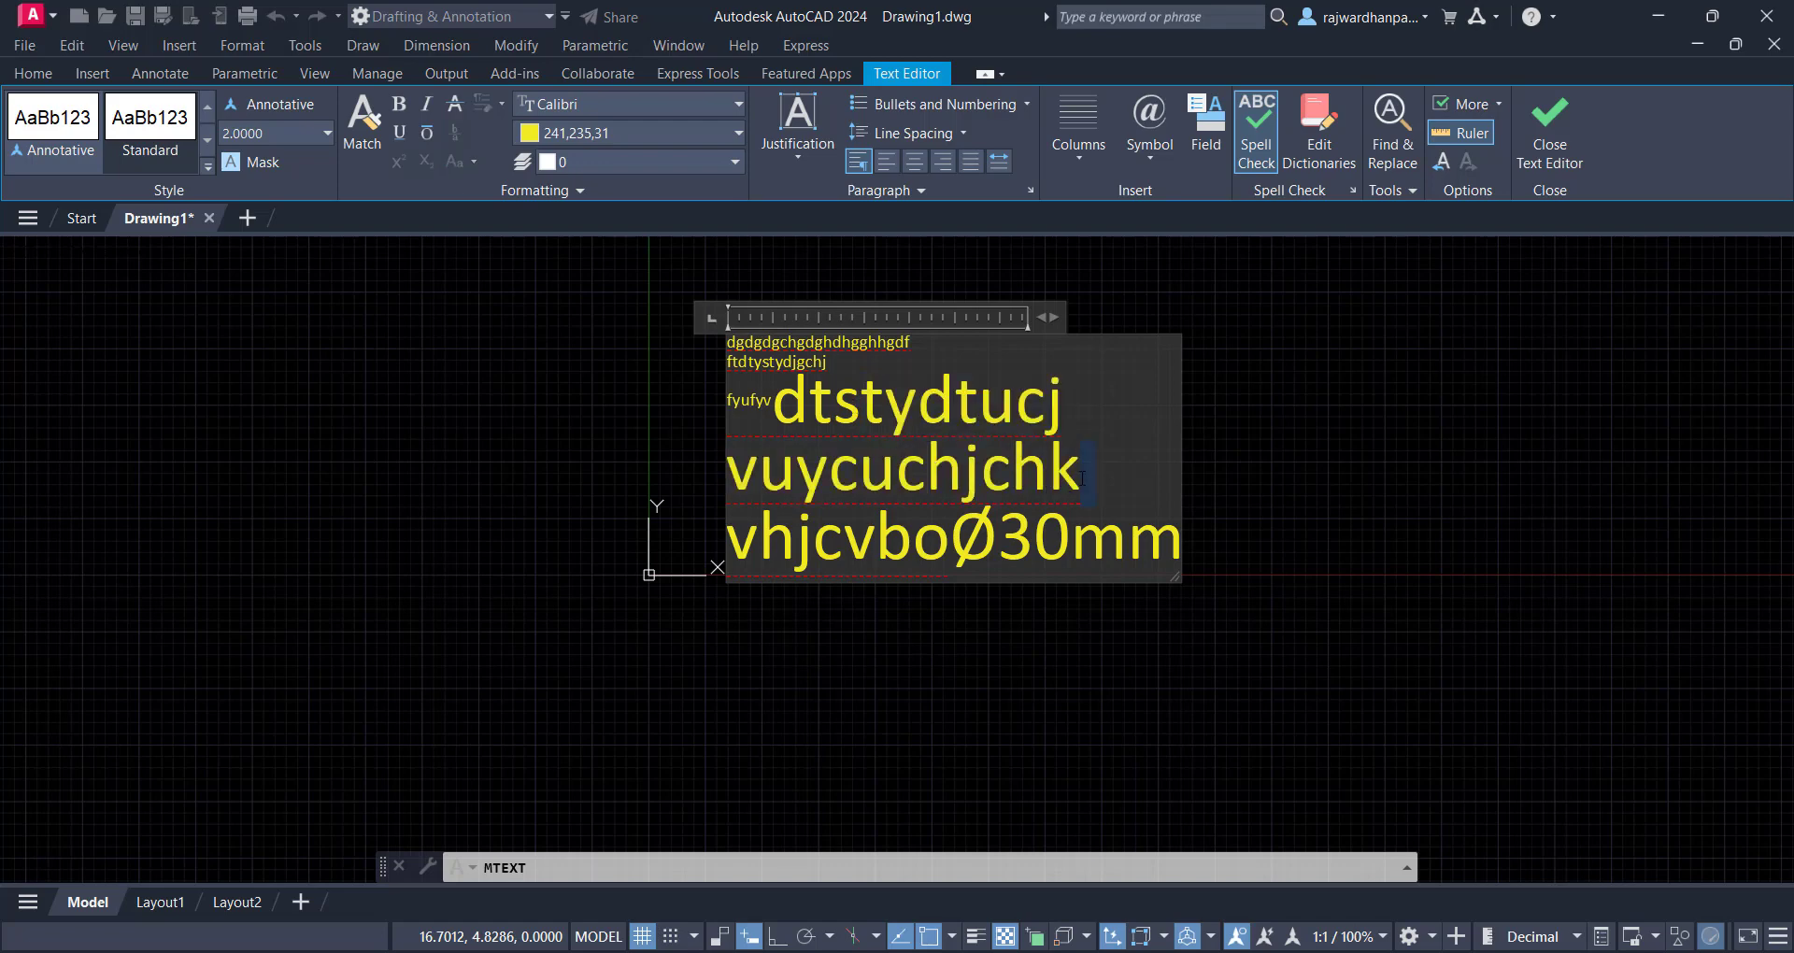
Open Find and Replace for the multiline text, view its search and replacement fields, and close it without replacing anything
{"action": "left_click", "coordinate": [1392, 131]}
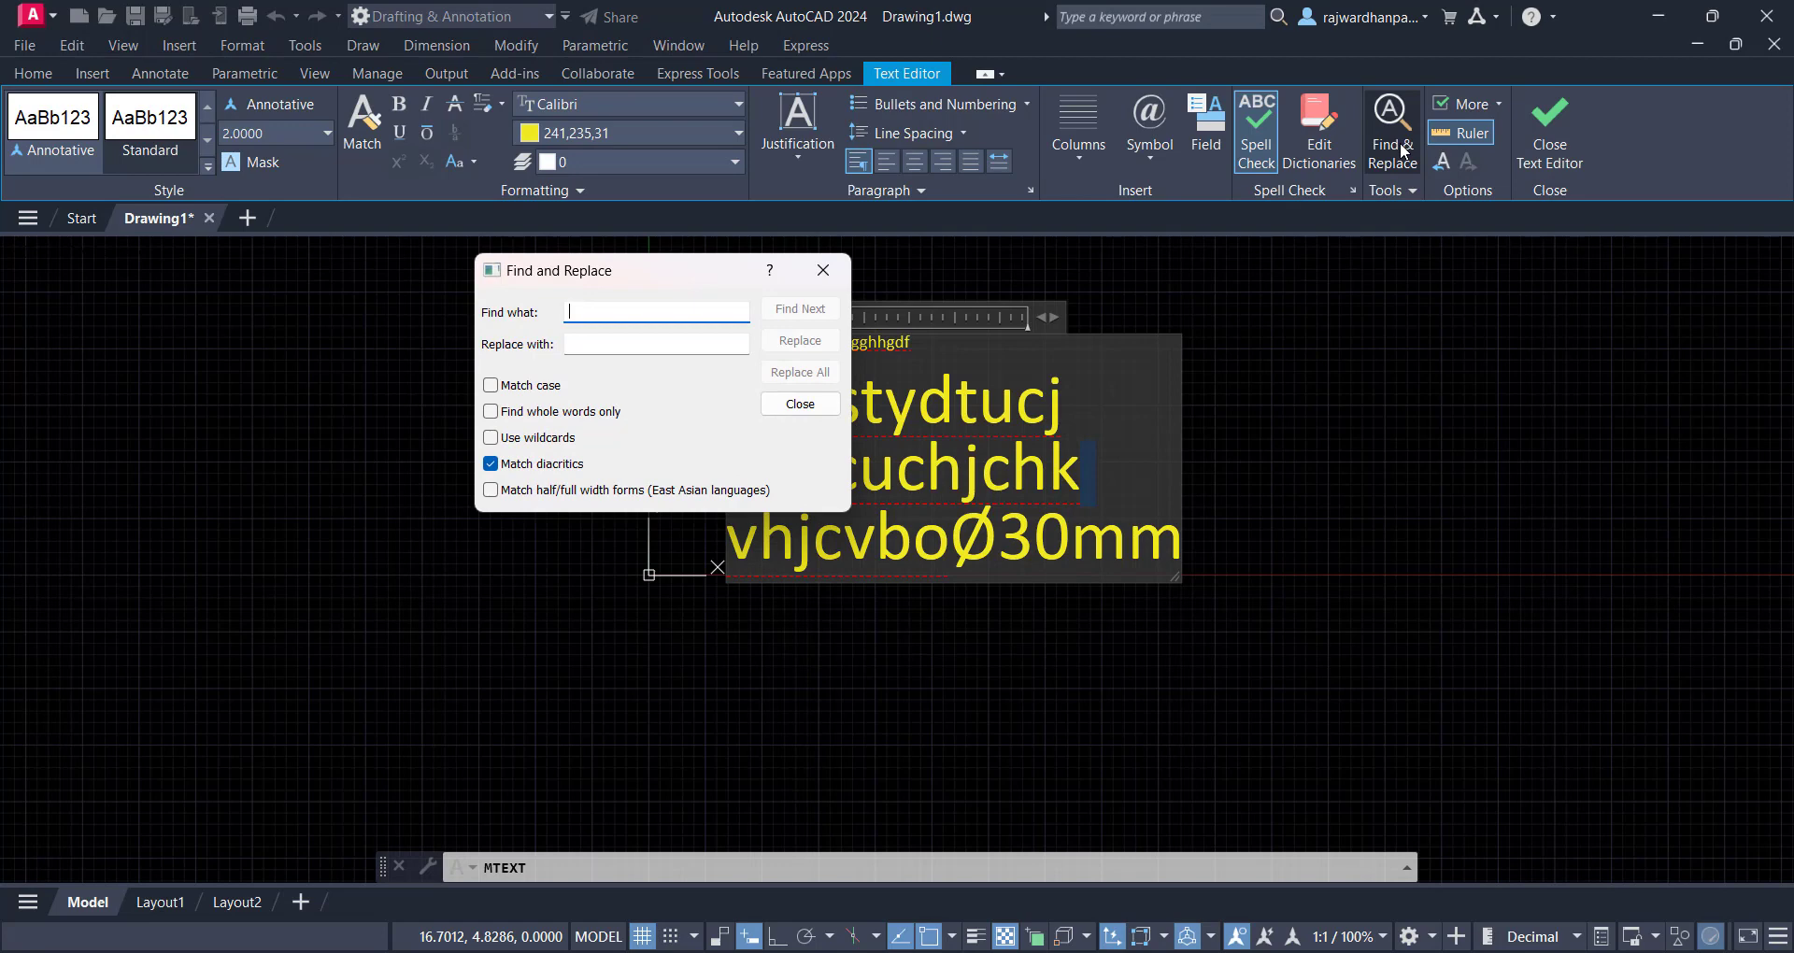
{"action": "left_click", "coordinate": [614, 345]}
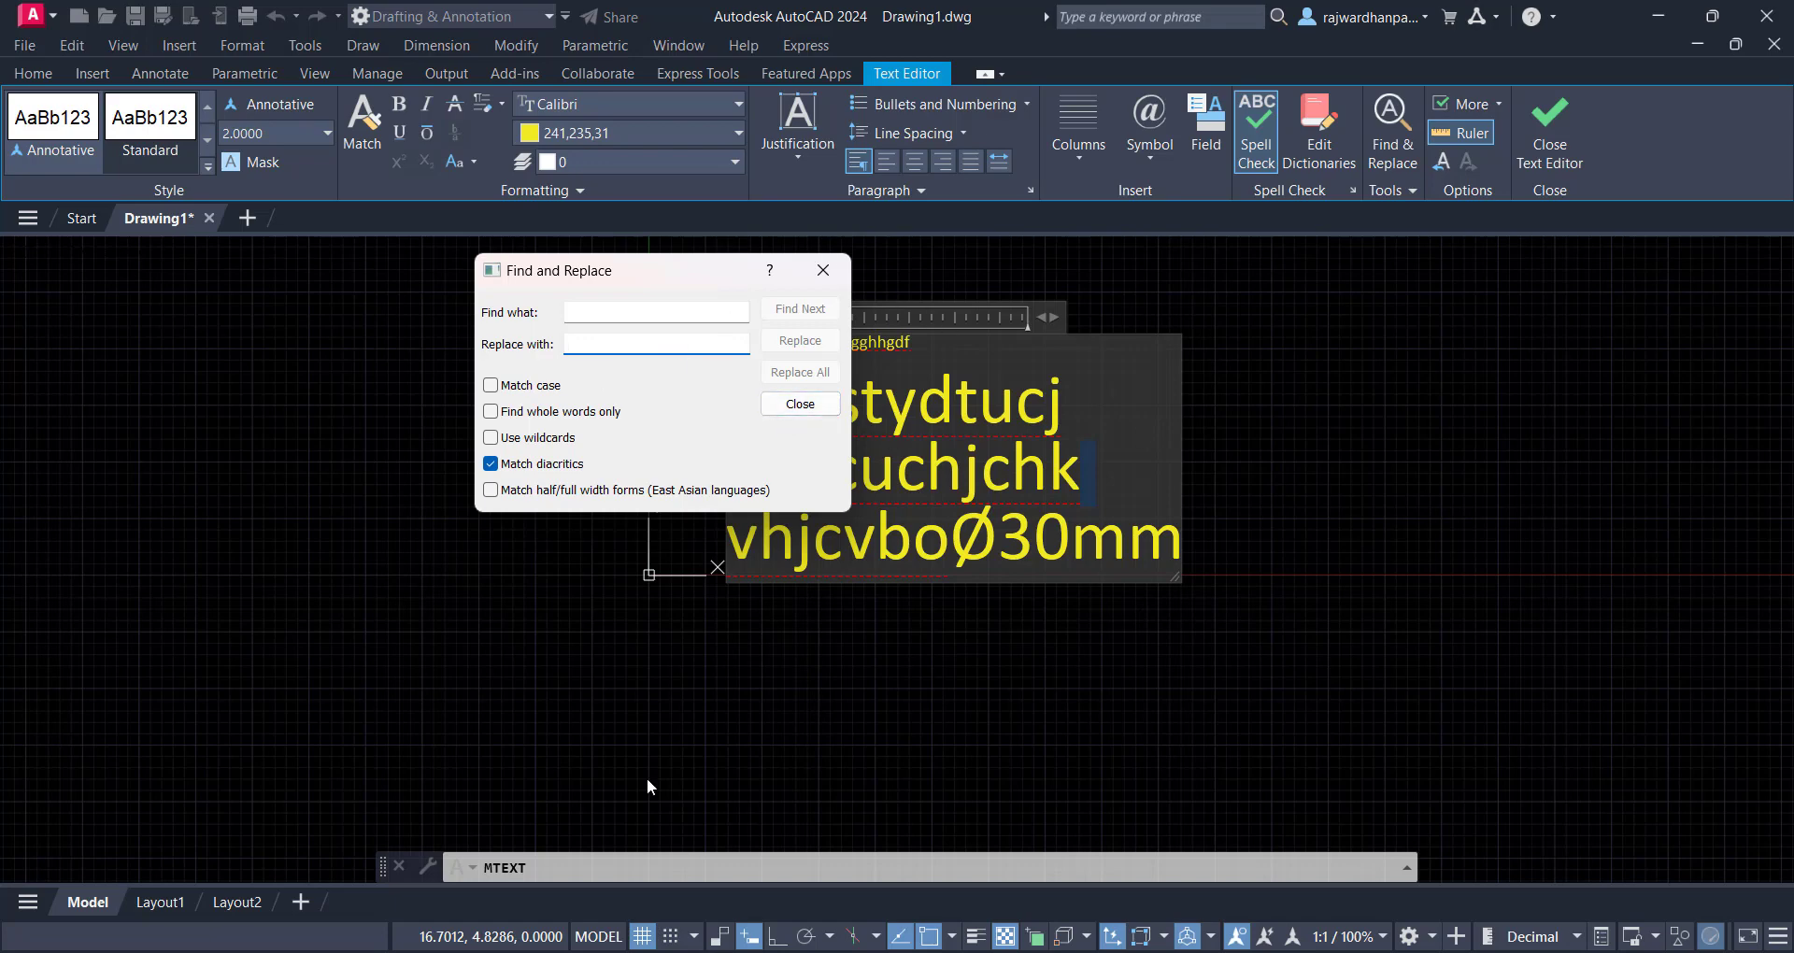
{"action": "left_click", "coordinate": [799, 409]}
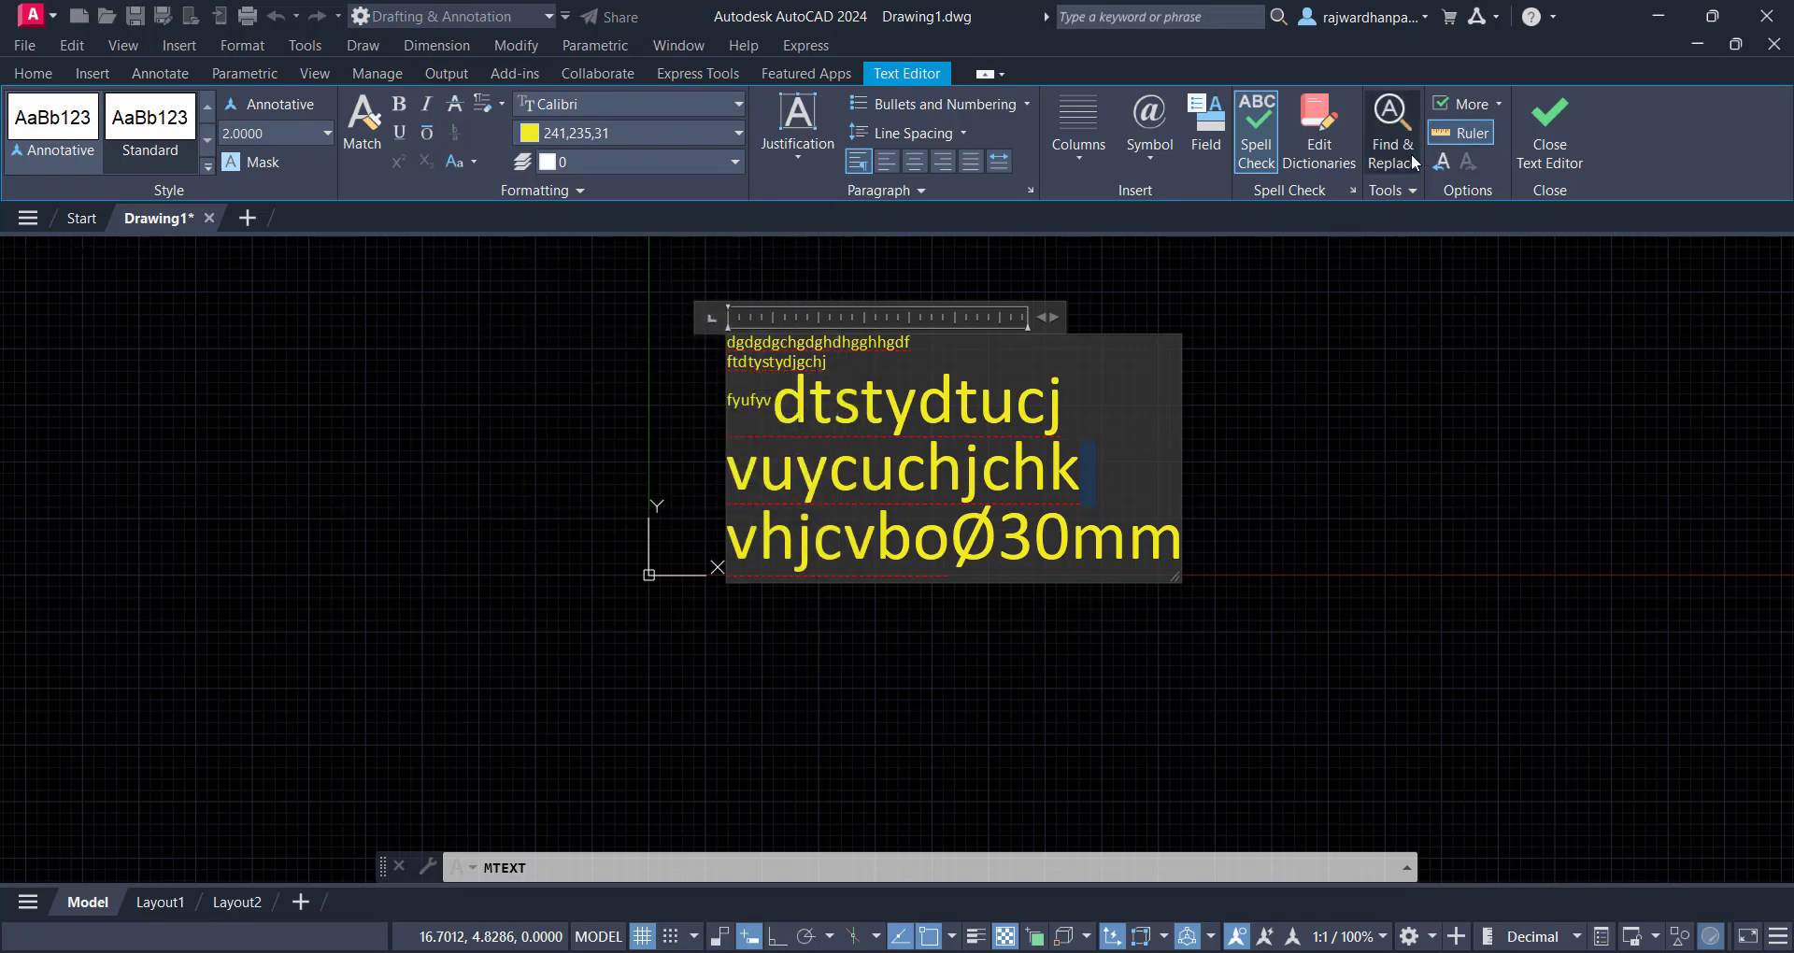
Finish editing the multiline text and close the text editor
{"action": "left_click", "coordinate": [1560, 145]}
{"action": "mouse_move", "coordinate": [1273, 501]}
{"action": "middle_mouse_down"}
{"action": "mouse_move", "coordinate": [1106, 520]}
{"action": "mouse_move", "coordinate": [1165, 538]}
{"action": "middle_mouse_up"}
{"action": "left_click", "coordinate": [1125, 501]}
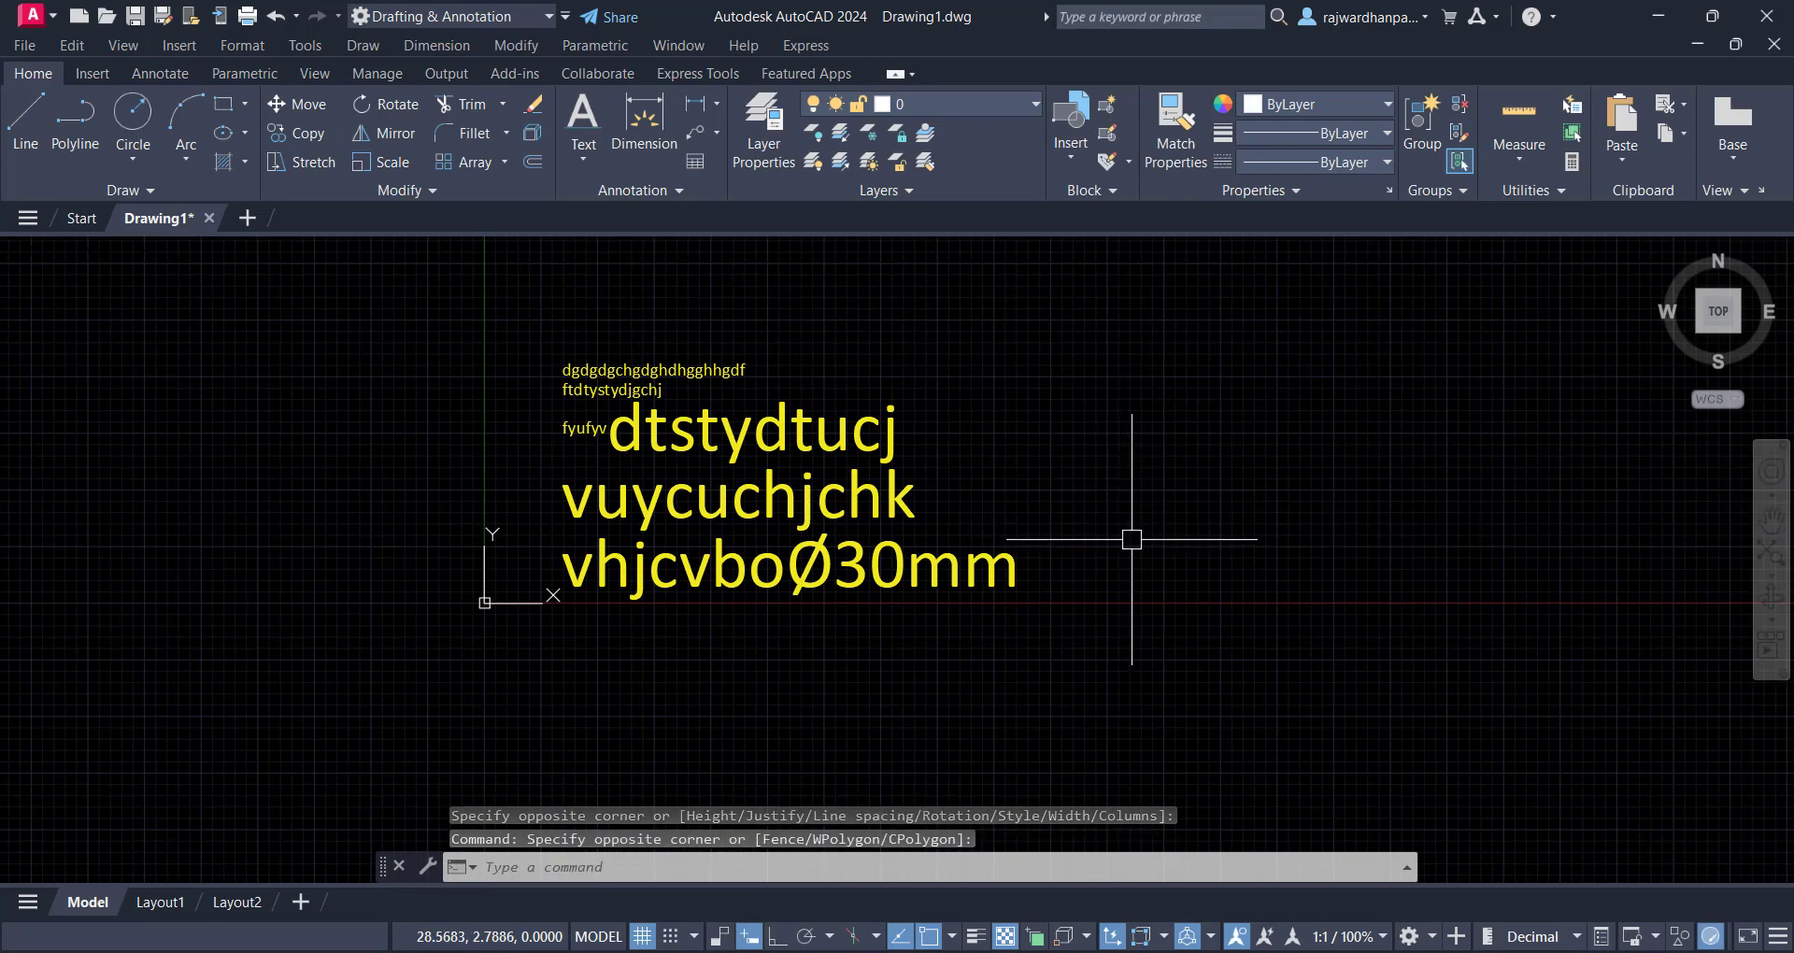
Reopen the finished multiline text for editing, highlight all of its lines, and close the editor without changes
{"action": "left_click", "coordinate": [833, 502]}
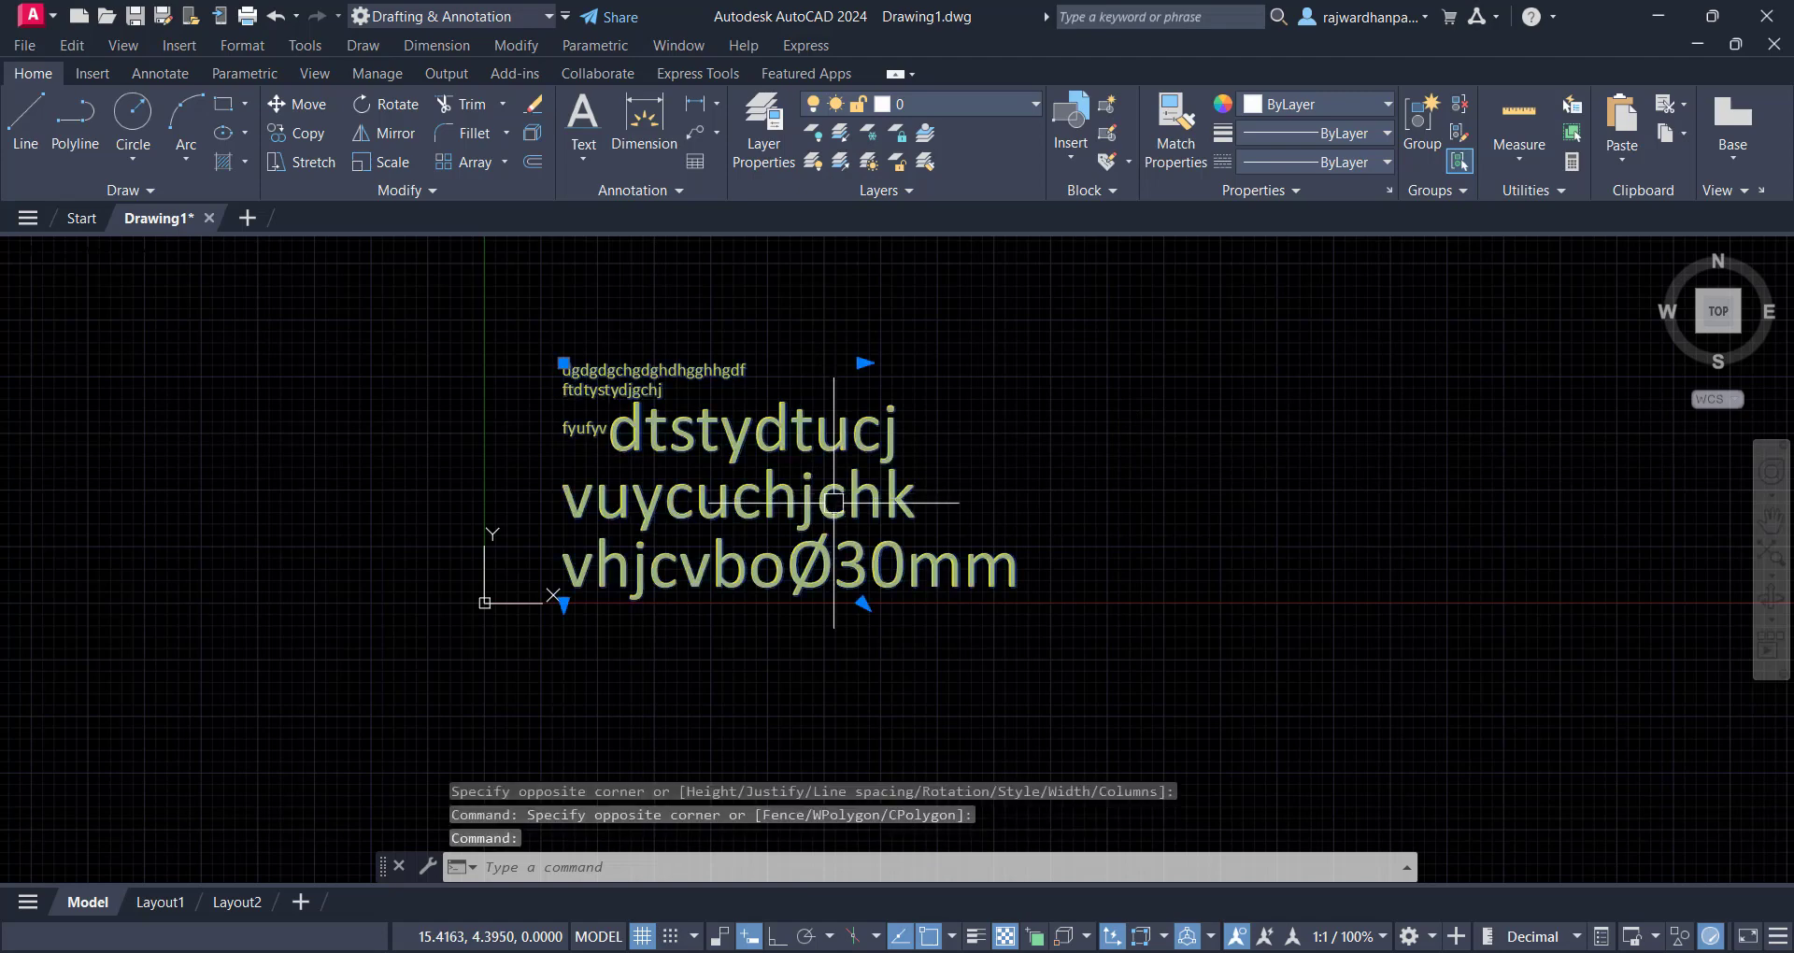
{"action": "double_click", "coordinate": [767, 495]}
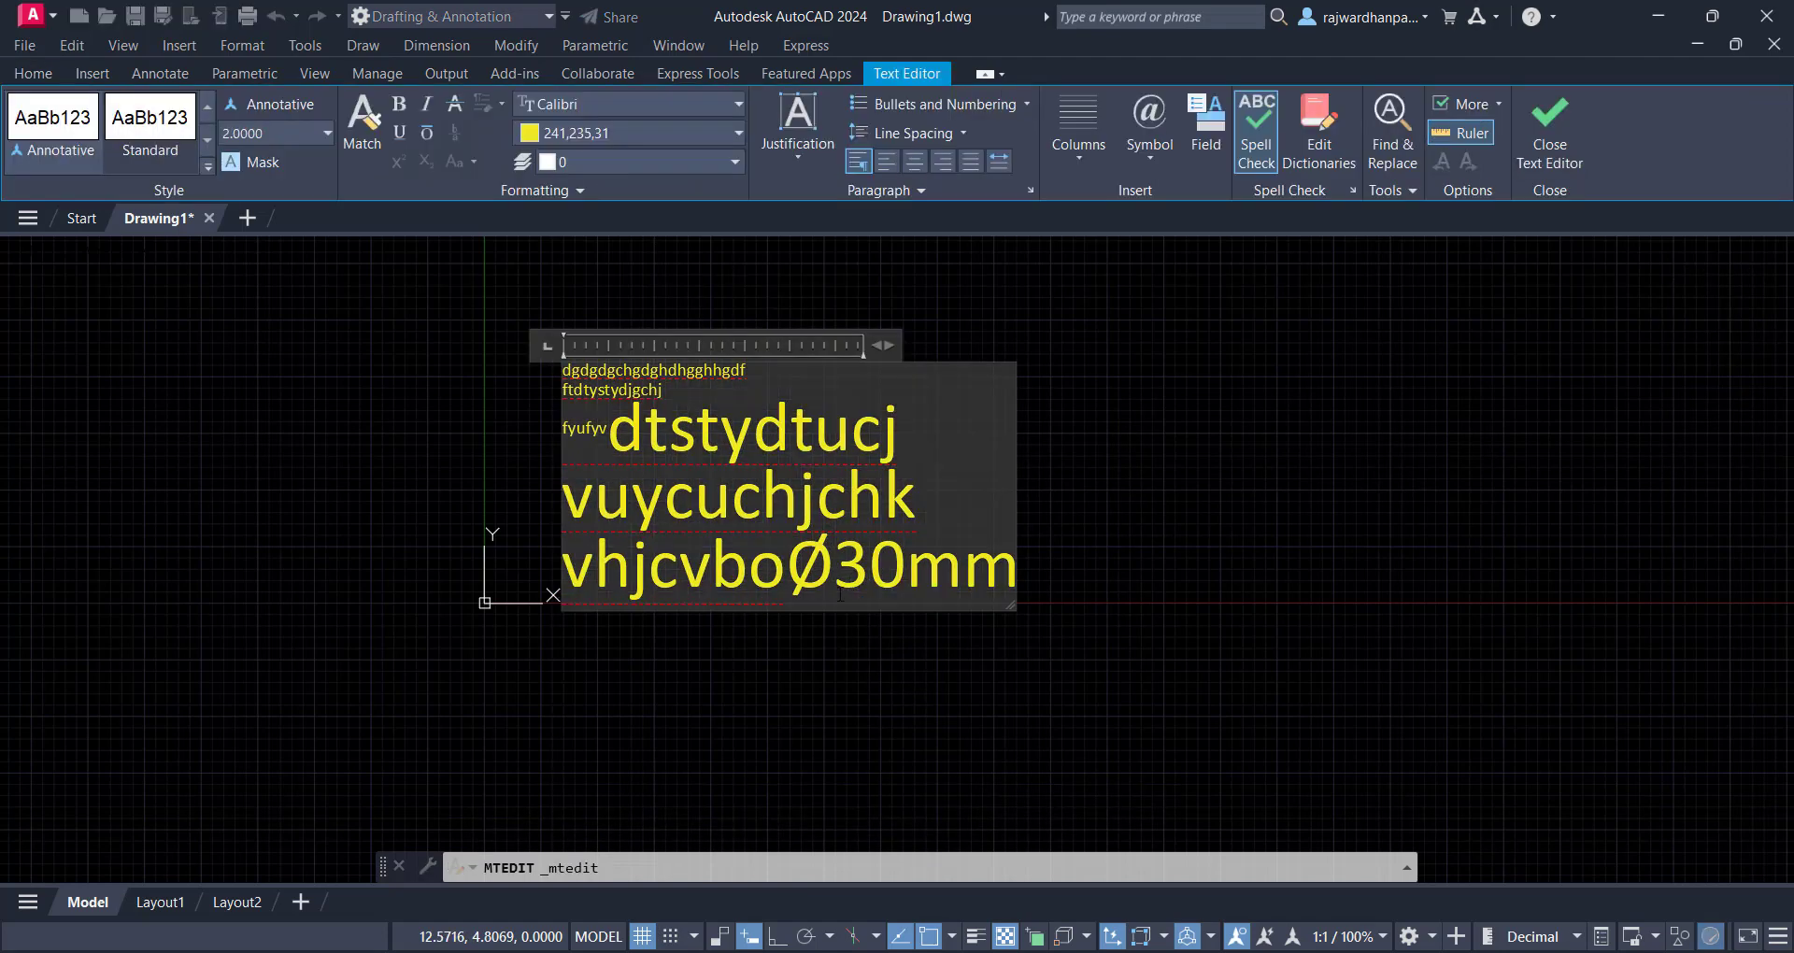
{"action": "mouse_move", "coordinate": [834, 568]}
{"action": "left_mouse_down"}
{"action": "mouse_move", "coordinate": [611, 371]}
{"action": "mouse_move", "coordinate": [581, 368]}
{"action": "mouse_move", "coordinate": [862, 551]}
{"action": "left_mouse_up"}
{"action": "left_click", "coordinate": [964, 571]}
{"action": "left_click_drag", "start_coordinate": [1018, 572], "coordinate": [561, 371]}
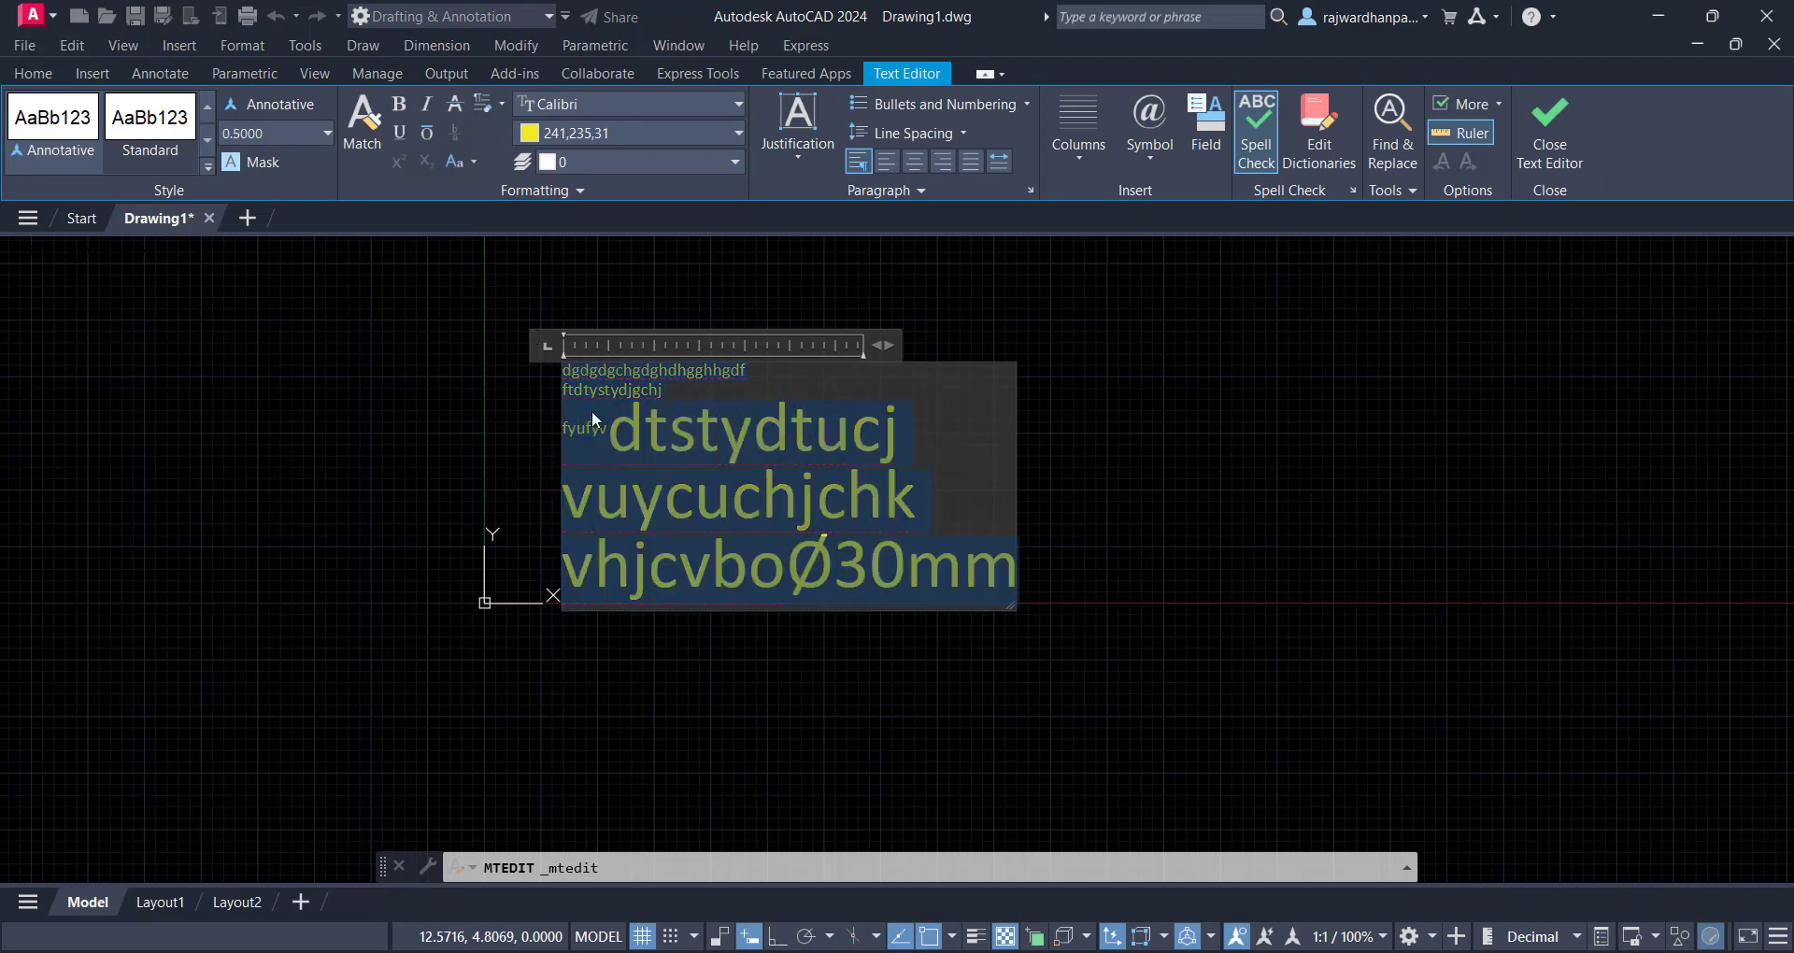
{"action": "left_click", "coordinate": [844, 469]}
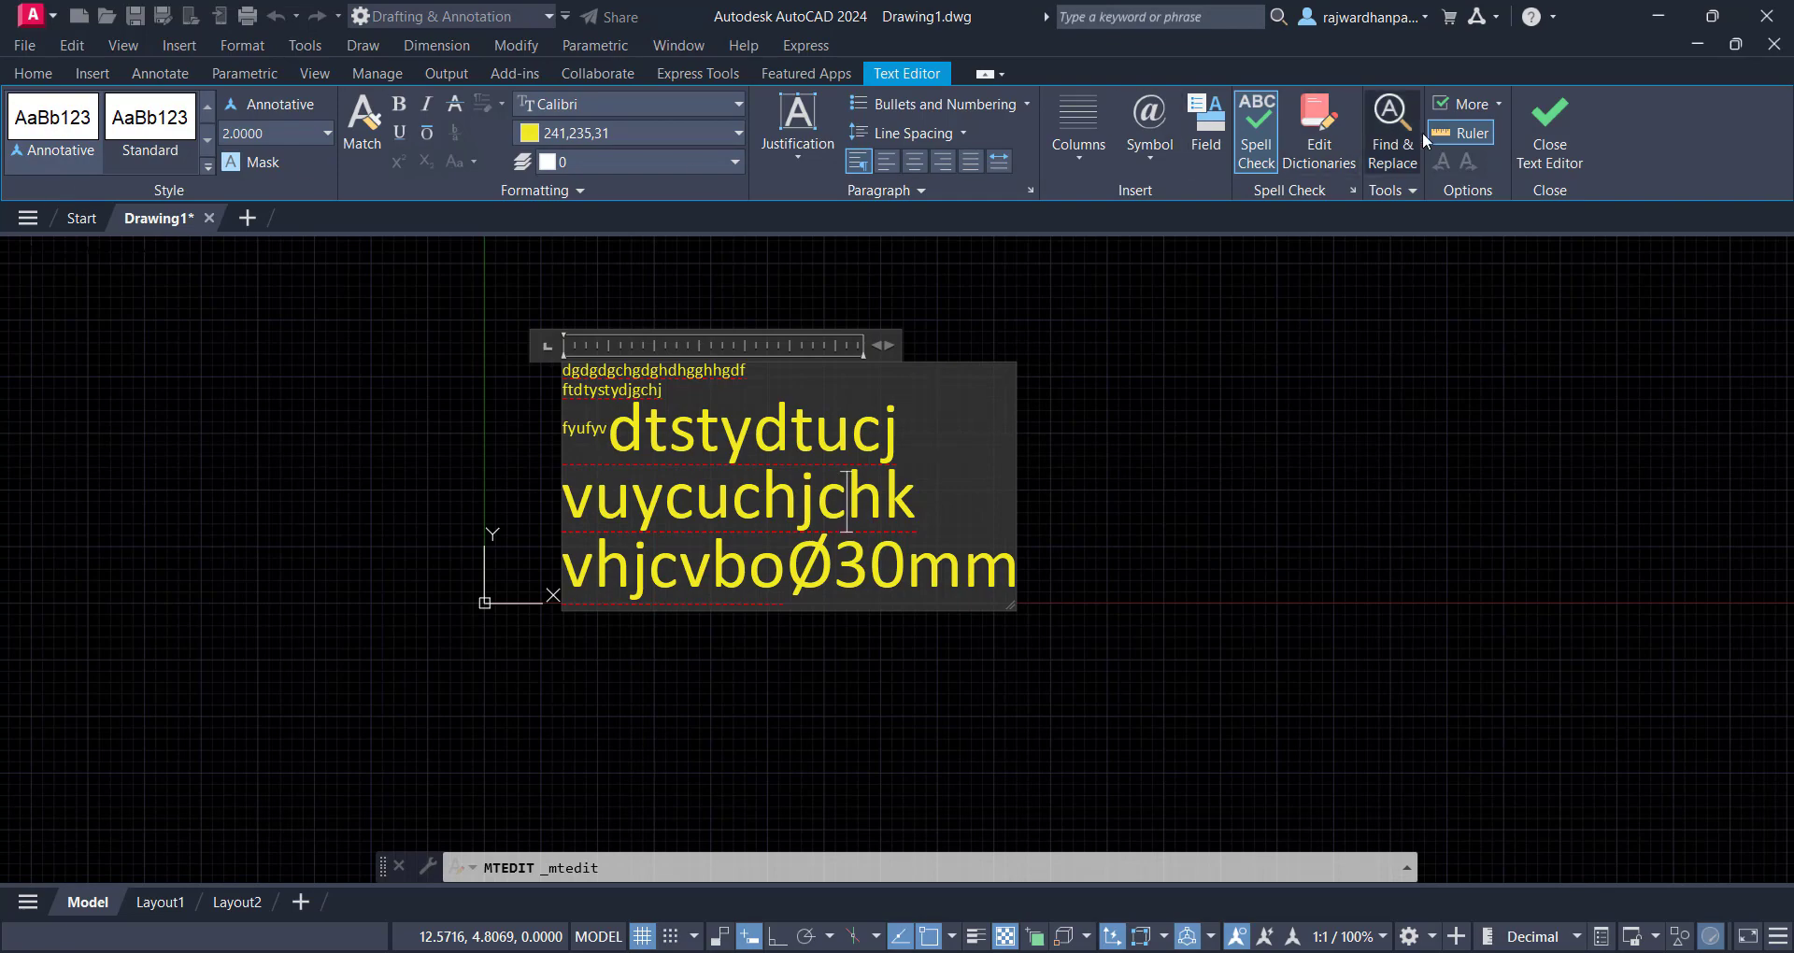
{"action": "left_click", "coordinate": [1548, 121]}
{"action": "left_click", "coordinate": [1285, 444]}
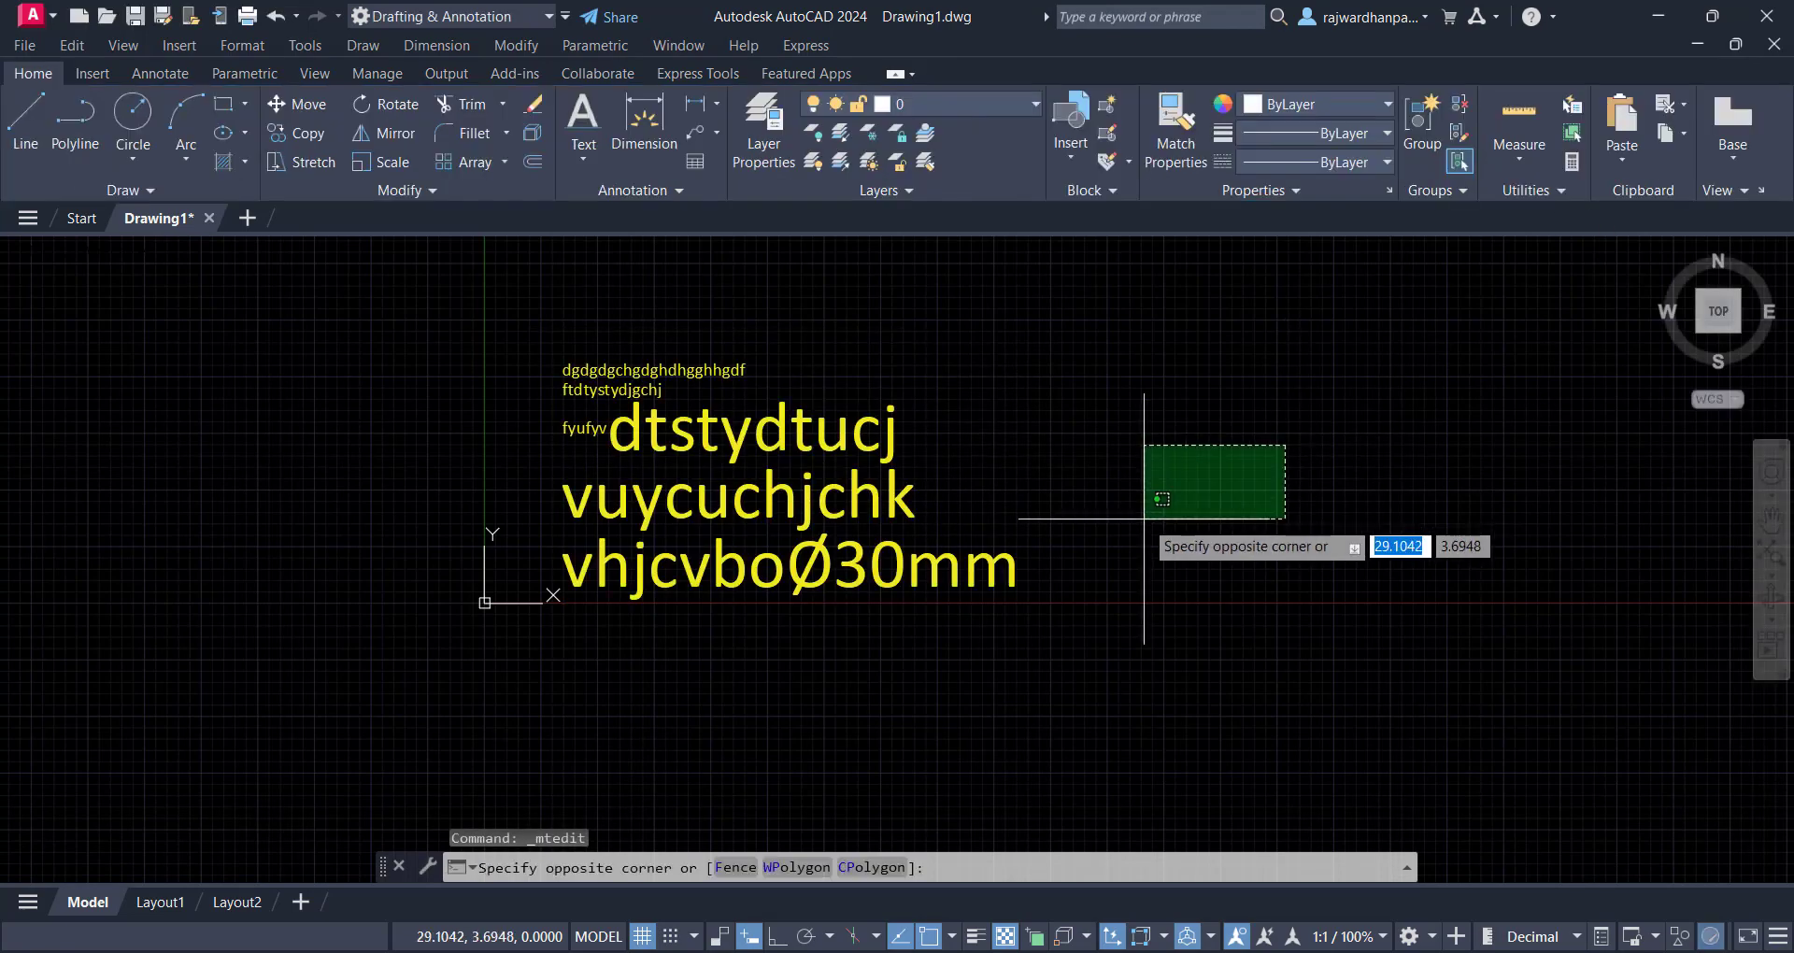
{"action": "left_click", "coordinate": [1153, 514]}
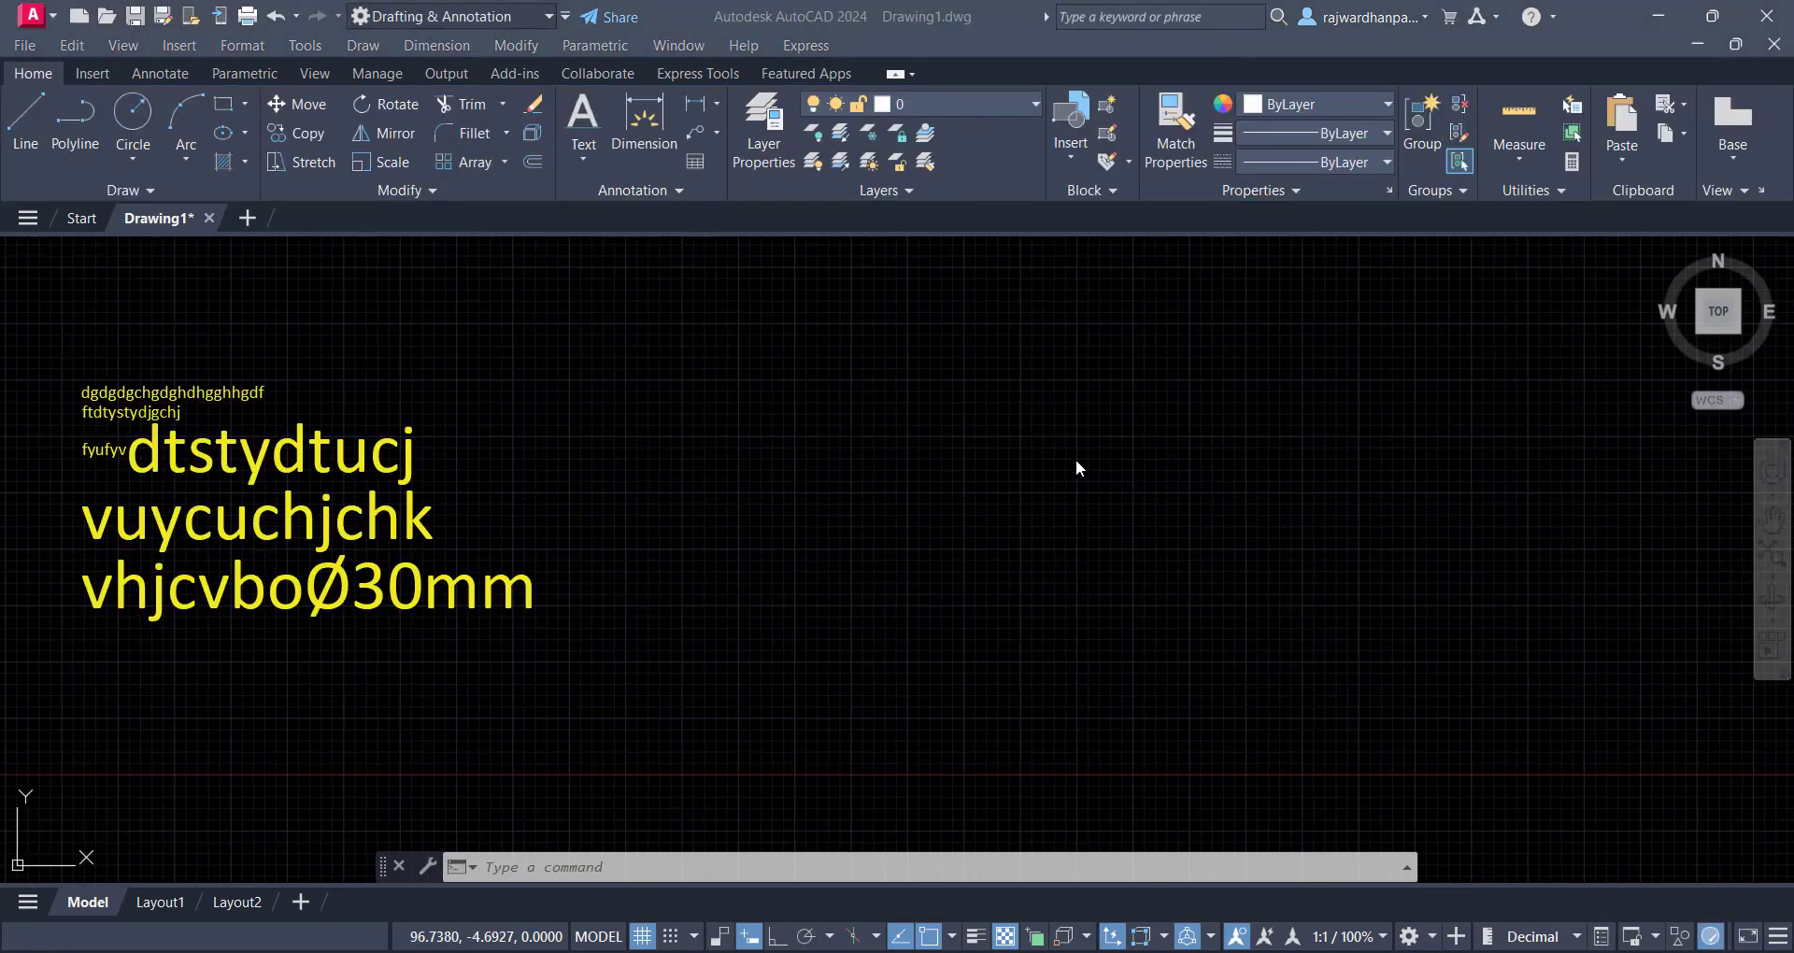
Start a new multiline text with its first corner in the empty area beside the yellow text and set the text height to 2
{"action": "left_click", "coordinate": [1074, 462]}
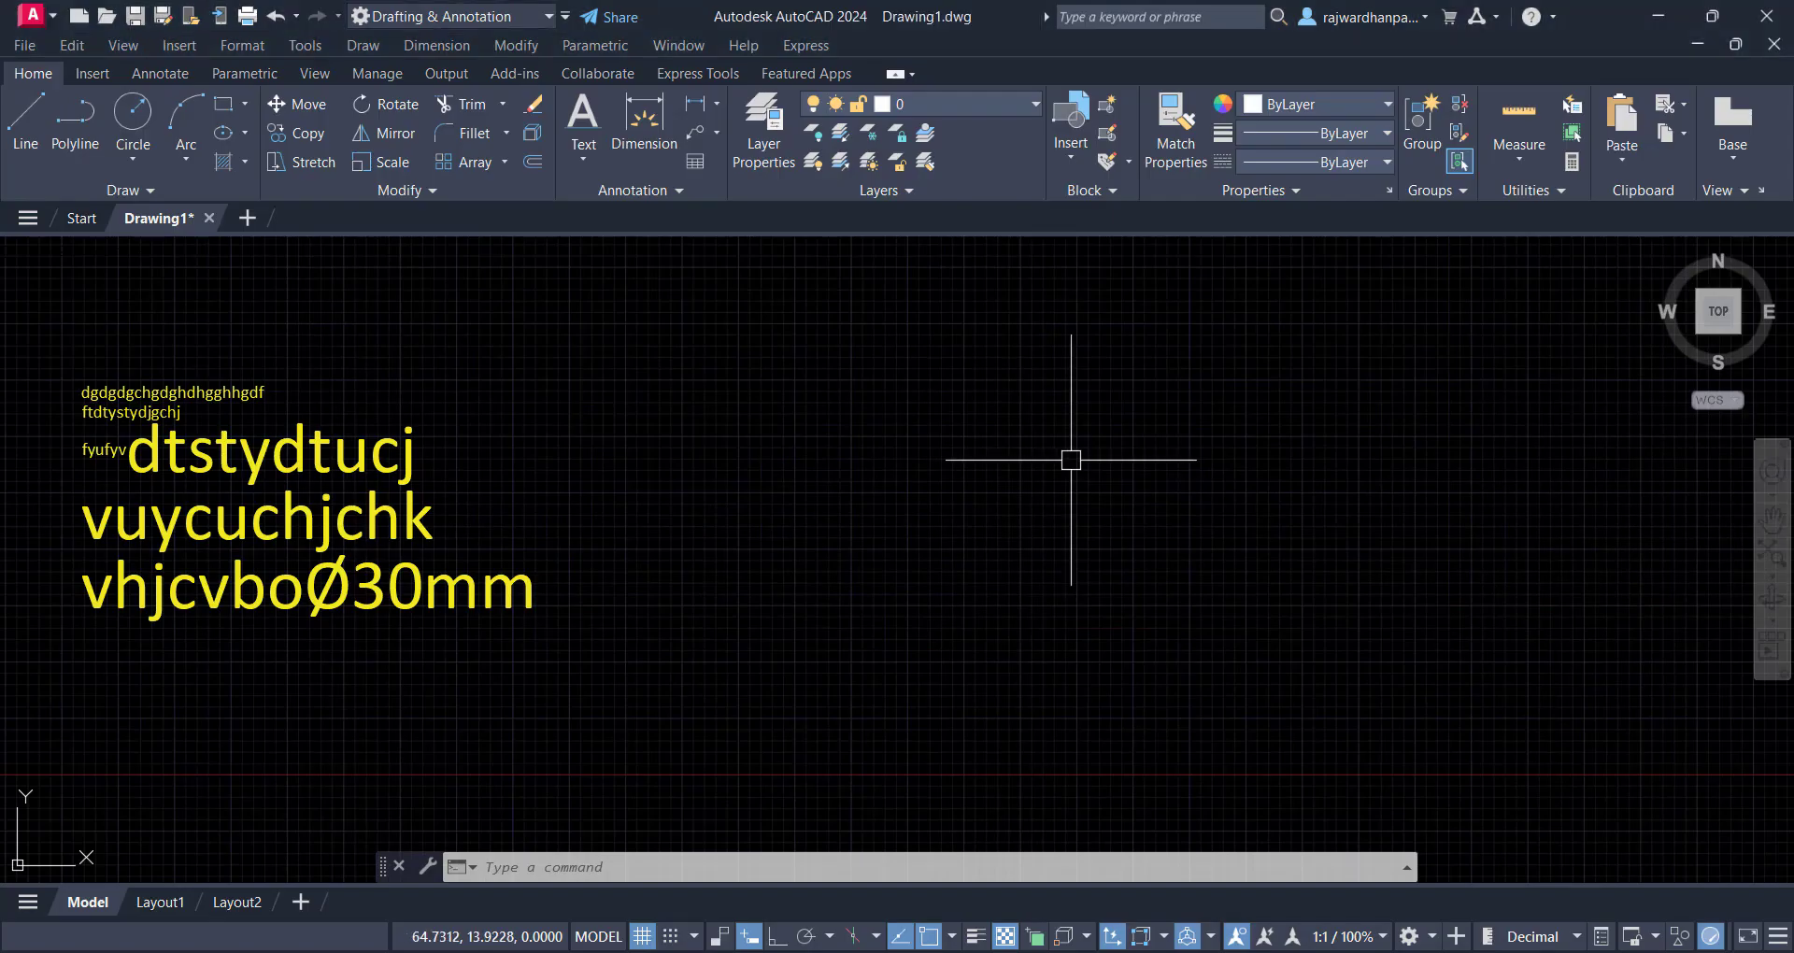
{"action": "mouse_move", "coordinate": [956, 489]}
{"action": "middle_mouse_down"}
{"action": "mouse_move", "coordinate": [755, 476]}
{"action": "mouse_move", "coordinate": [701, 553]}
{"action": "middle_mouse_up"}
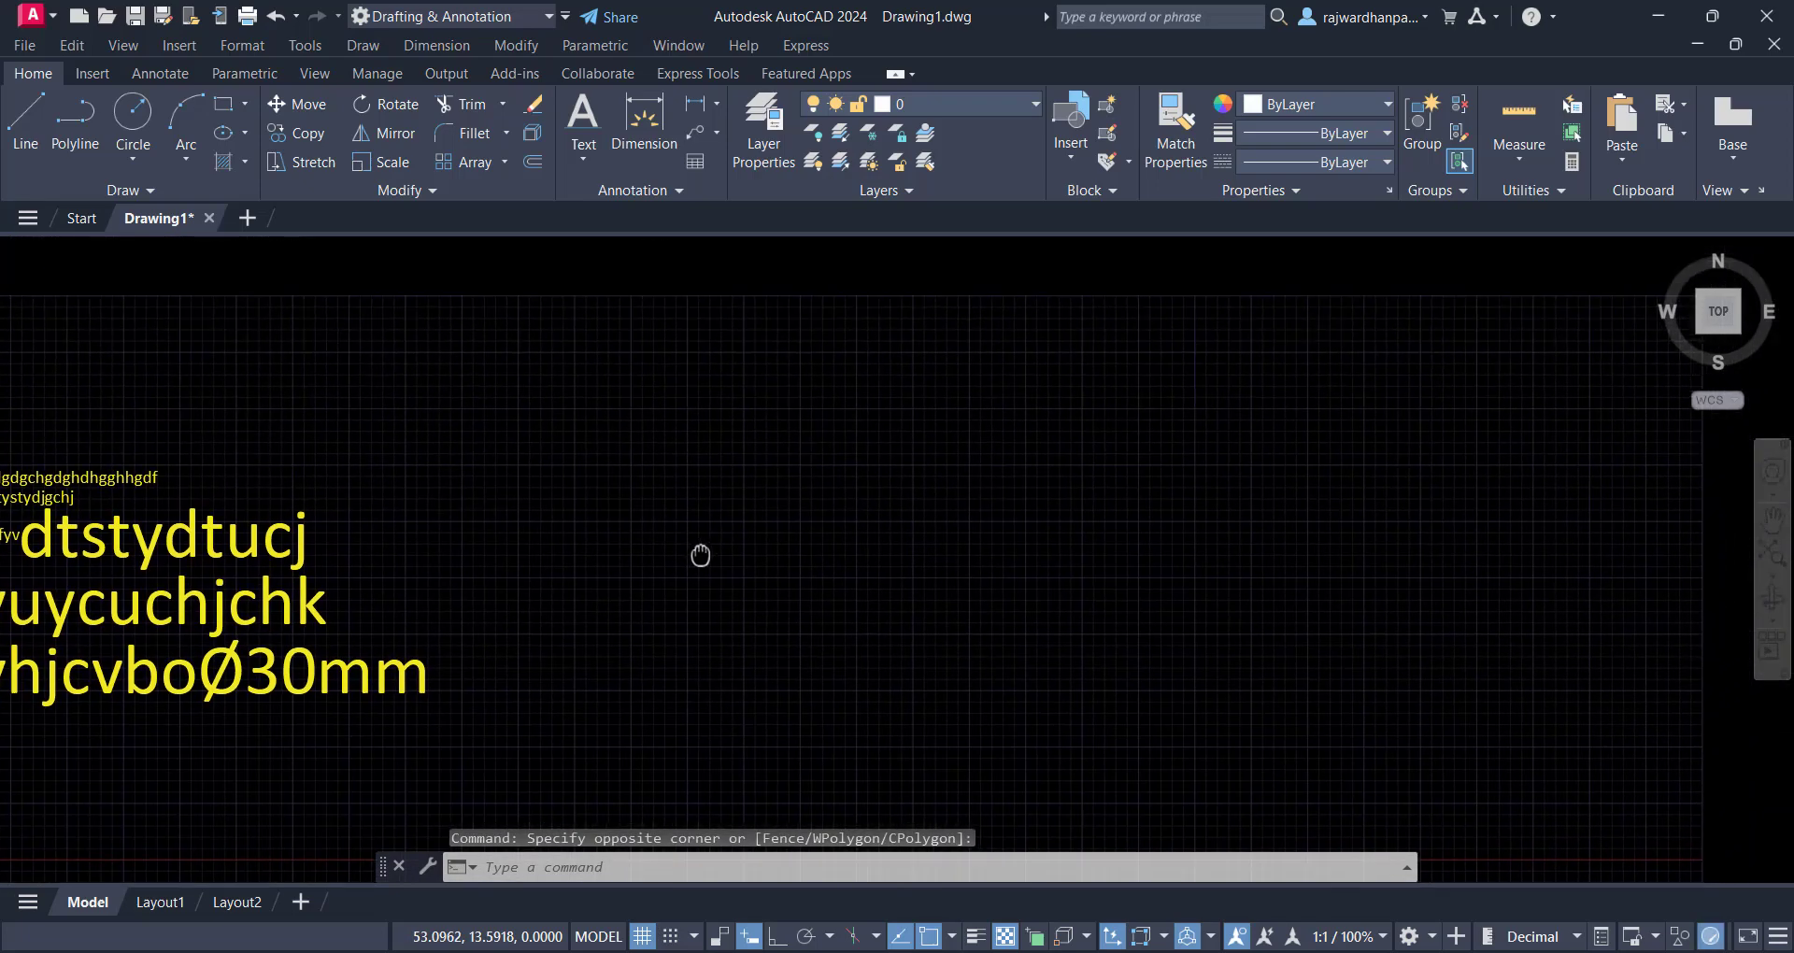
{"action": "mouse_move", "coordinate": [620, 477]}
{"action": "middle_mouse_down"}
{"action": "mouse_move", "coordinate": [648, 504]}
{"action": "mouse_move", "coordinate": [628, 496]}
{"action": "middle_mouse_up"}
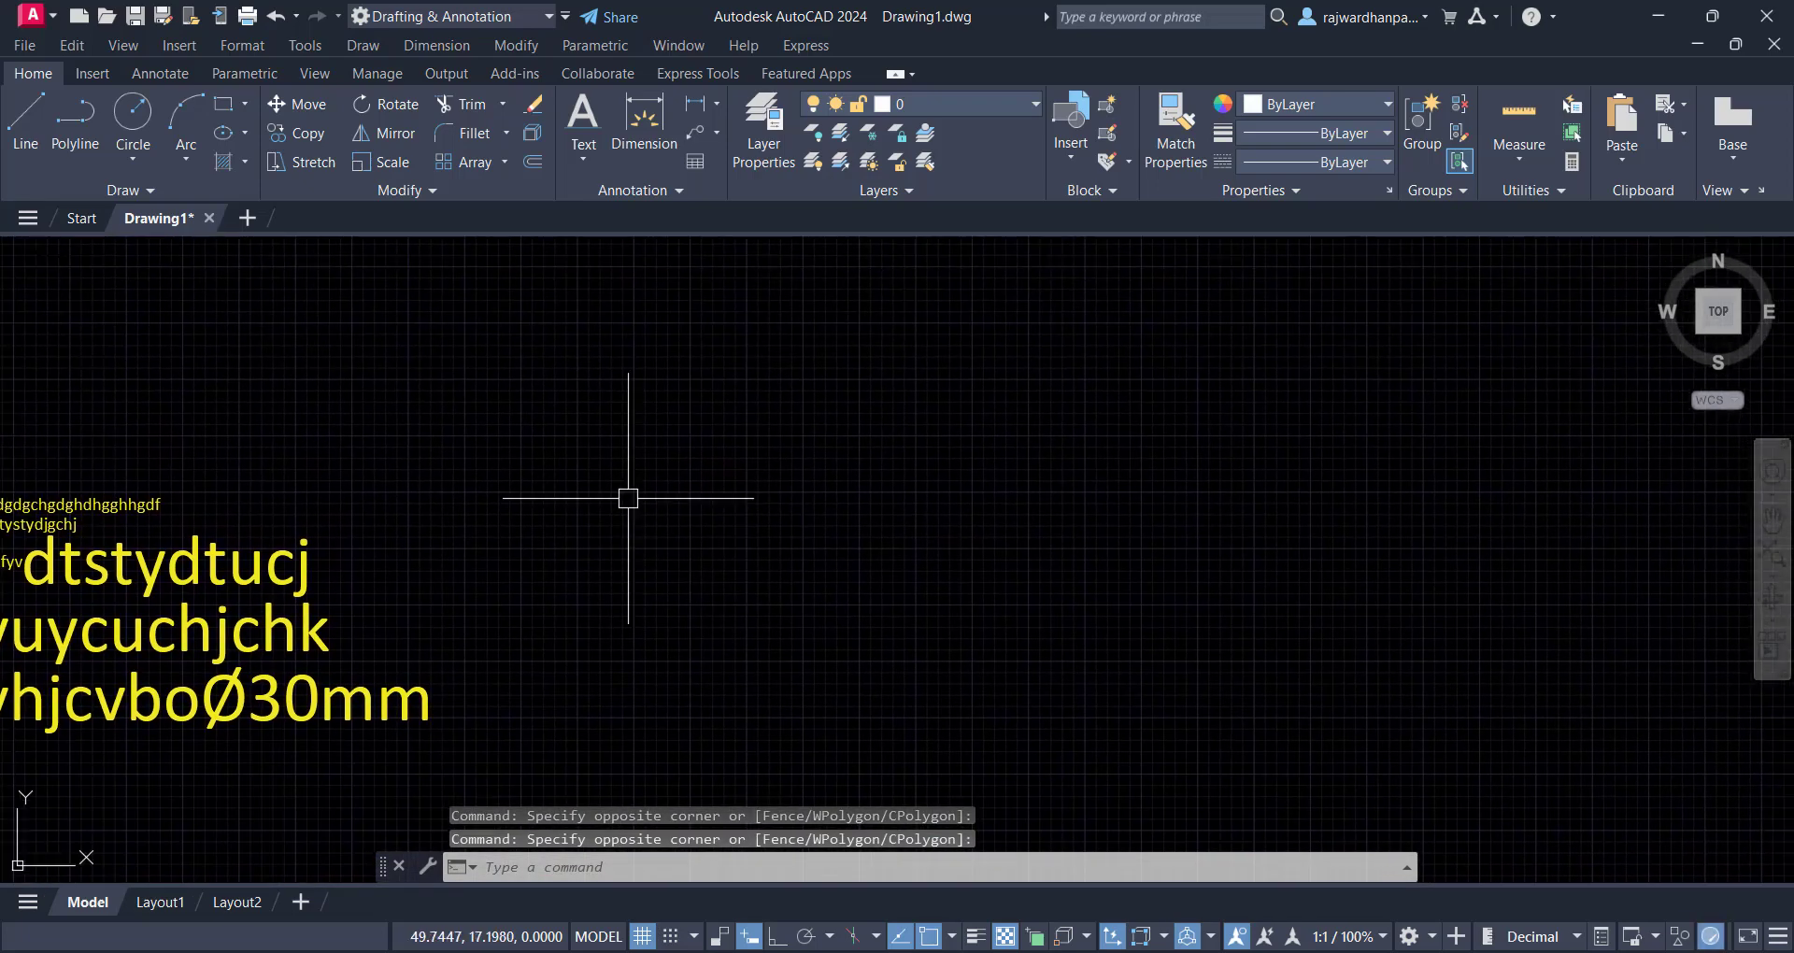
{"action": "key", "text": "Escape"}
{"action": "key", "text": "Escape"}
{"action": "type", "text": "MT"}
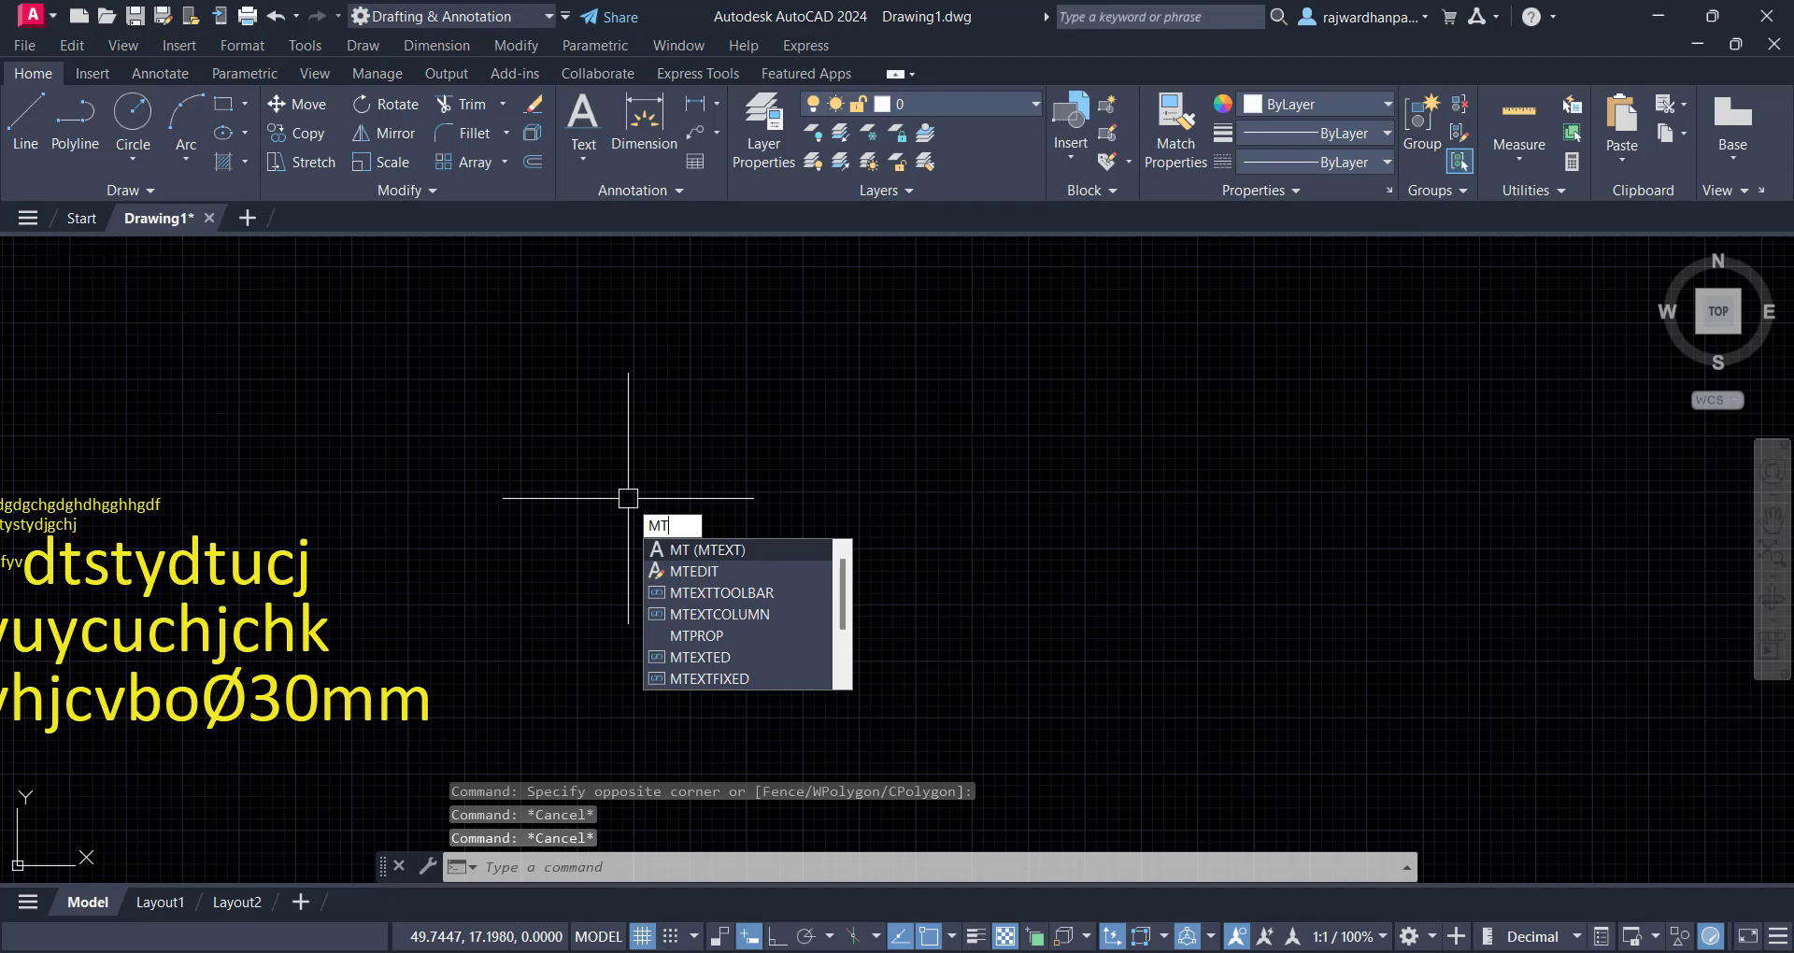
{"action": "key", "text": "Return"}
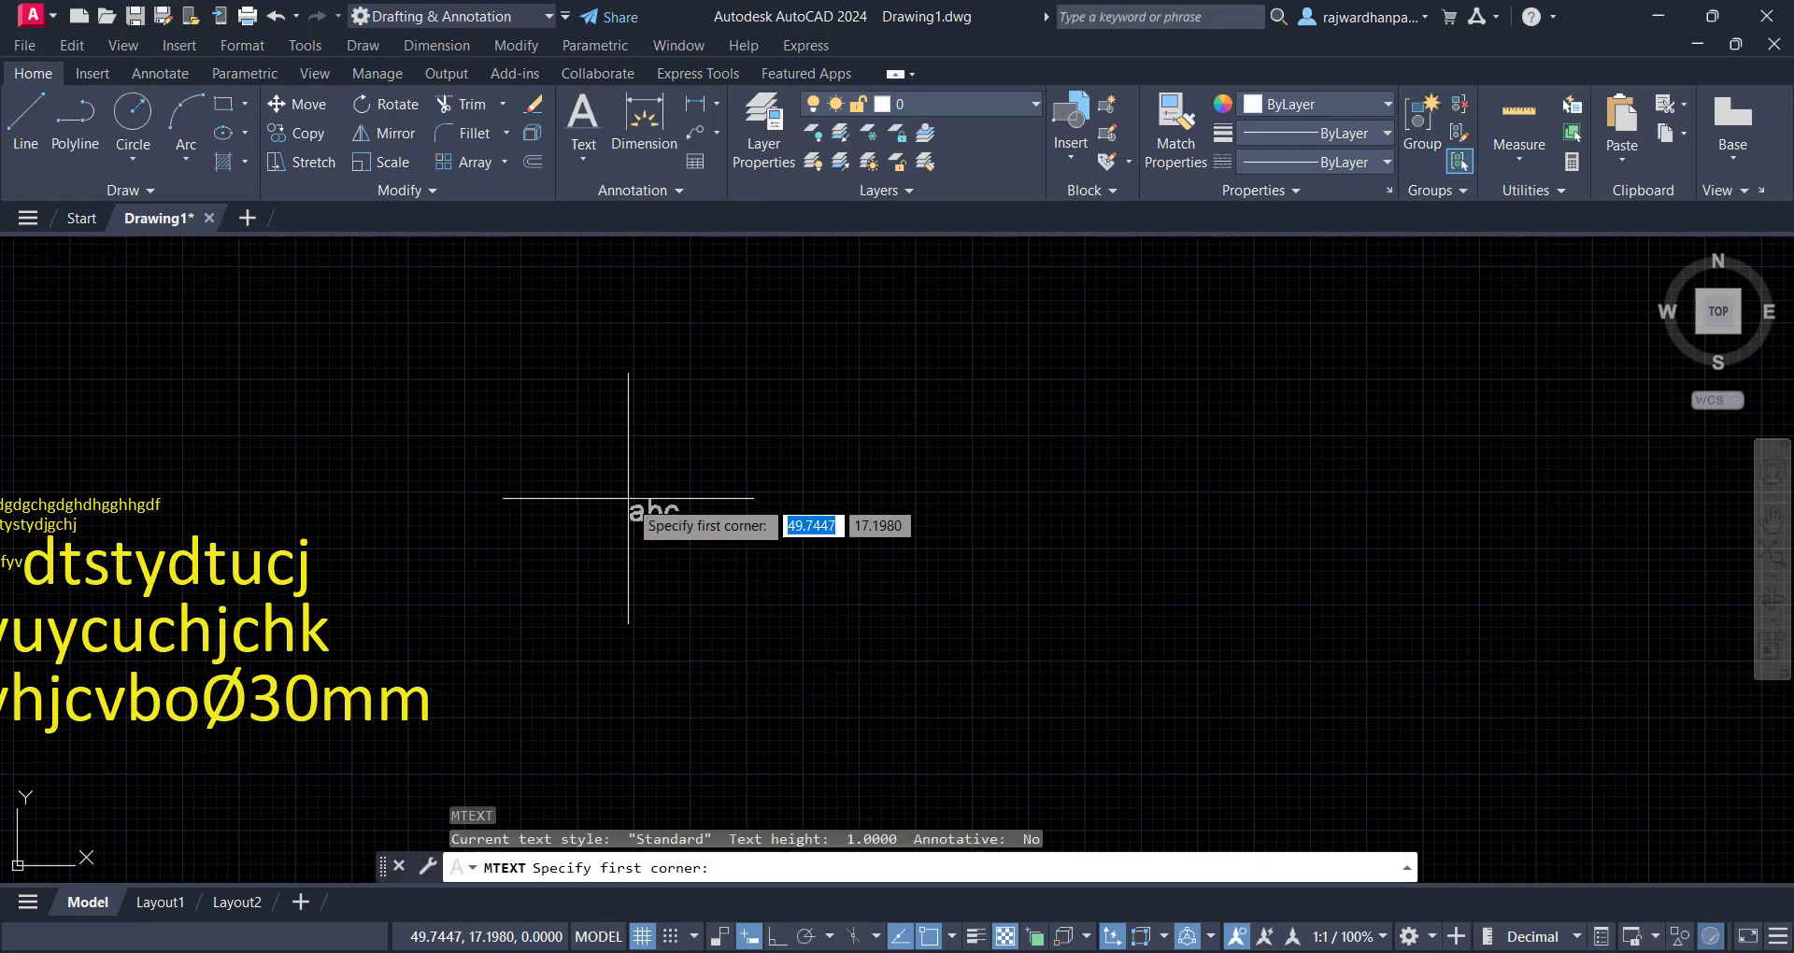
{"action": "left_click", "coordinate": [626, 378]}
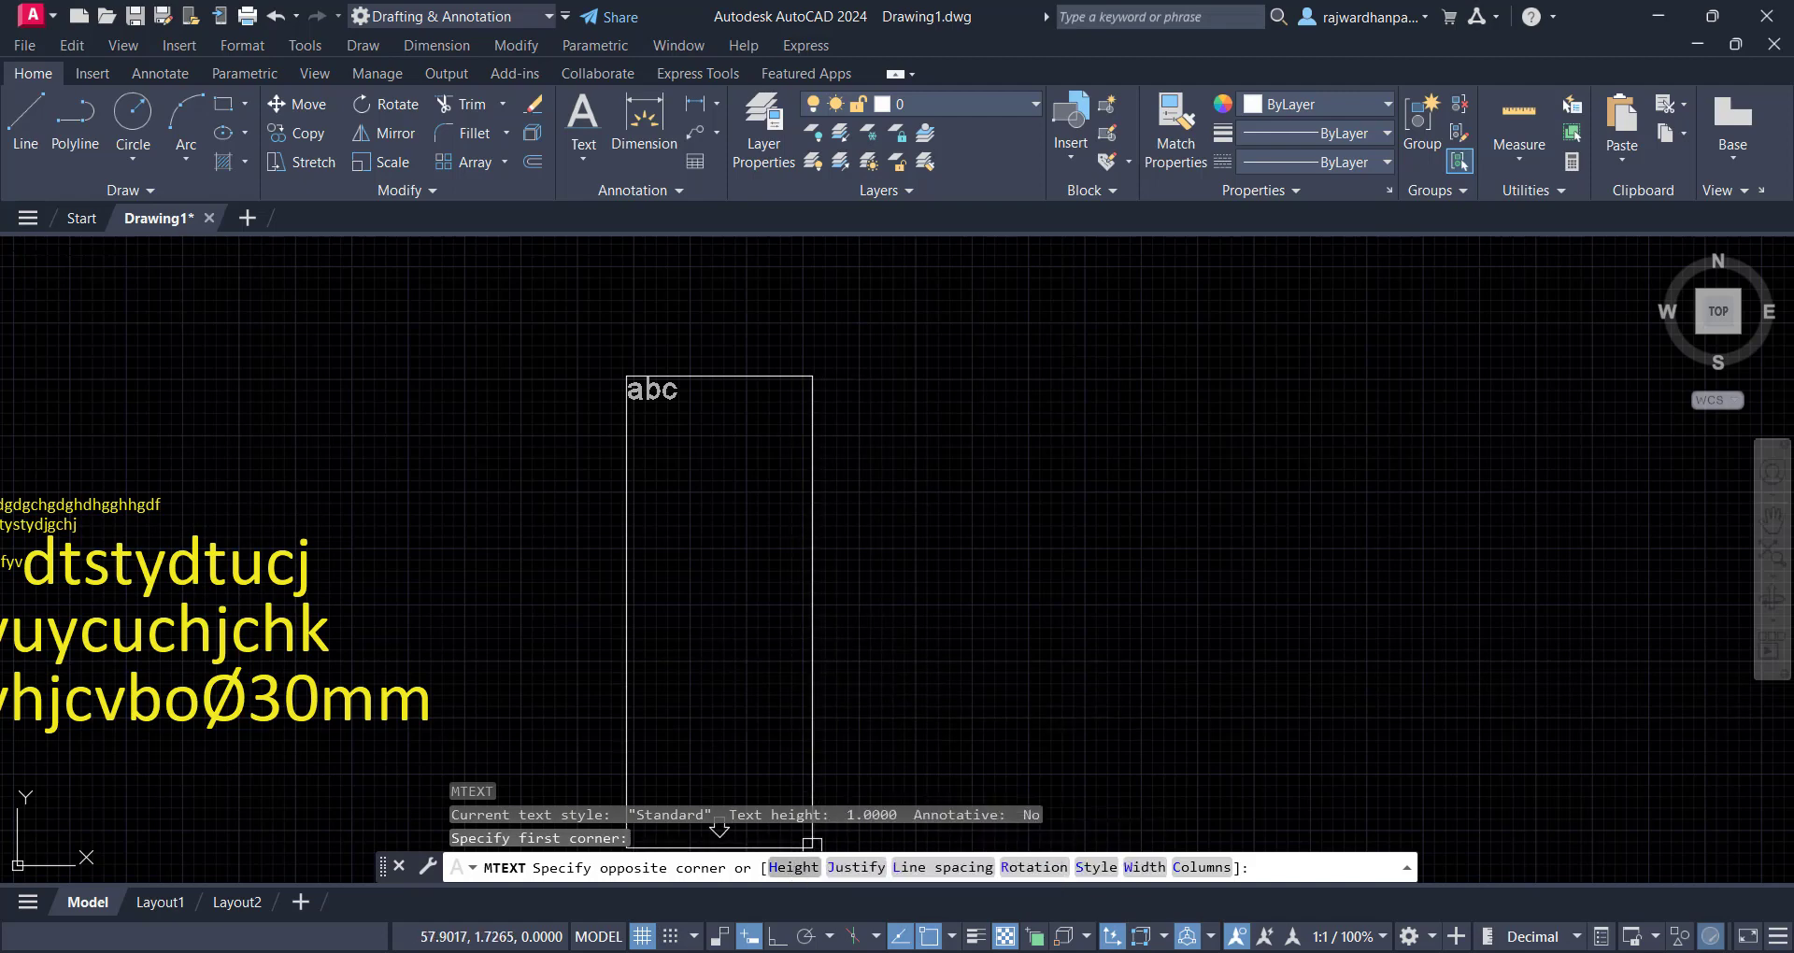
{"action": "type", "text": "h"}
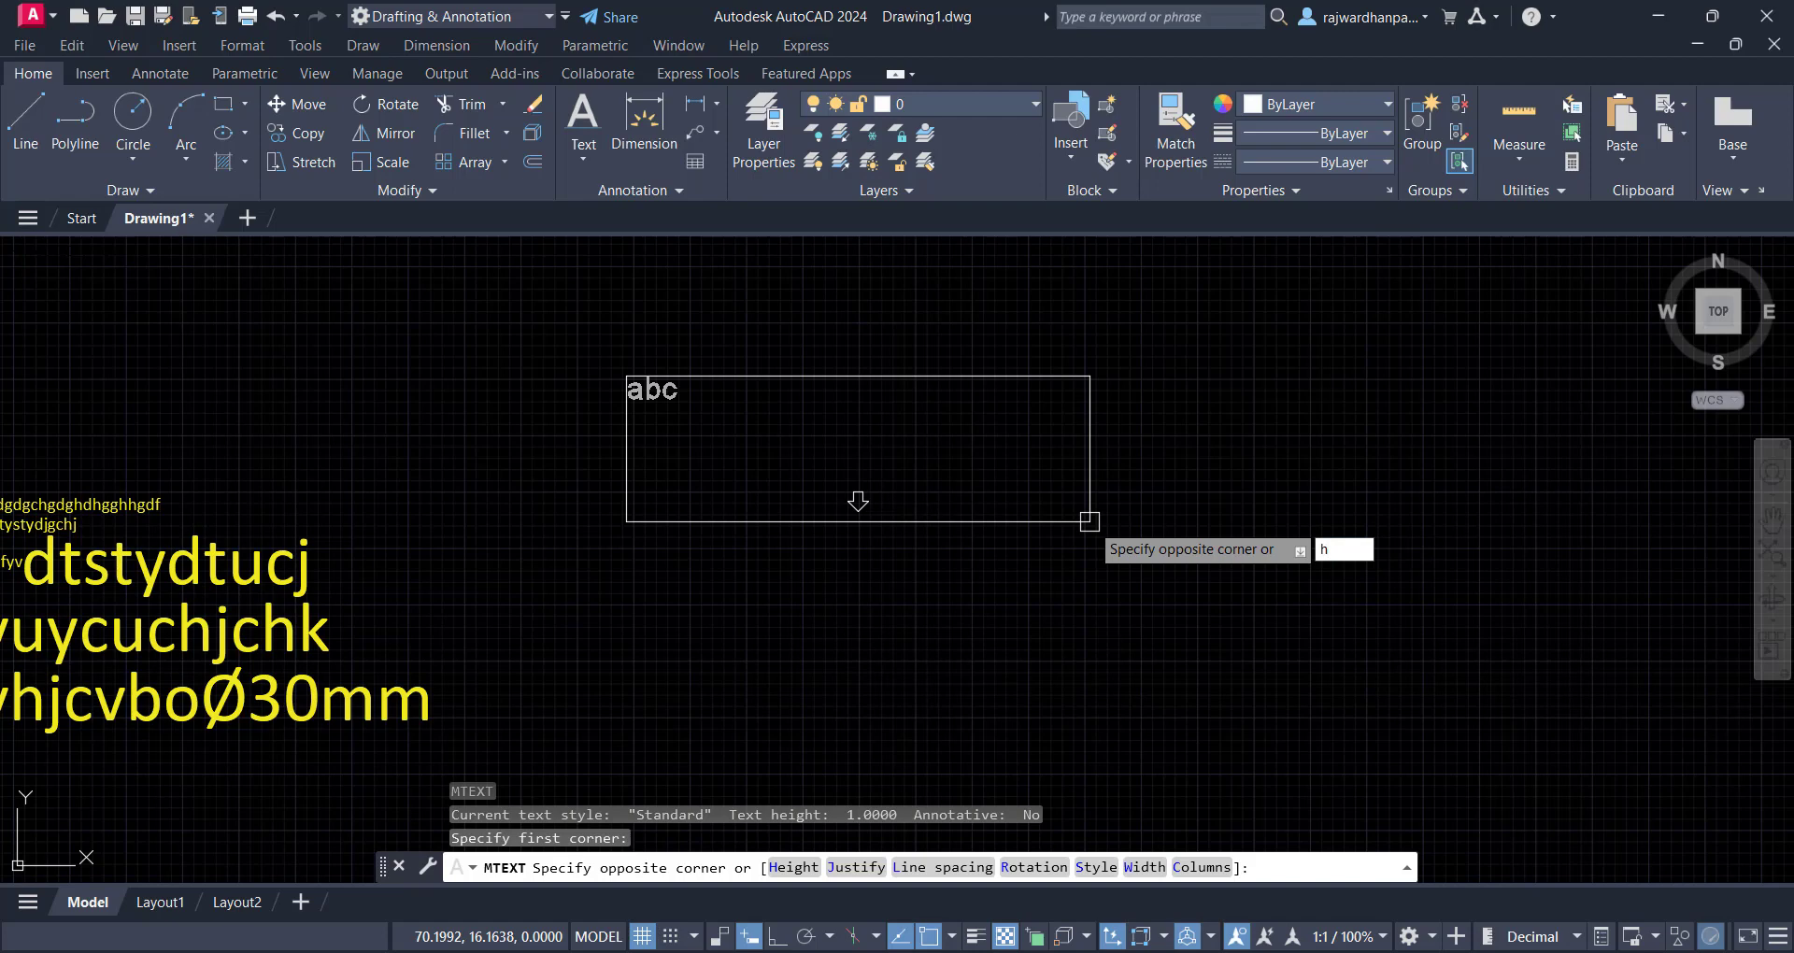
{"action": "key", "text": "Return"}
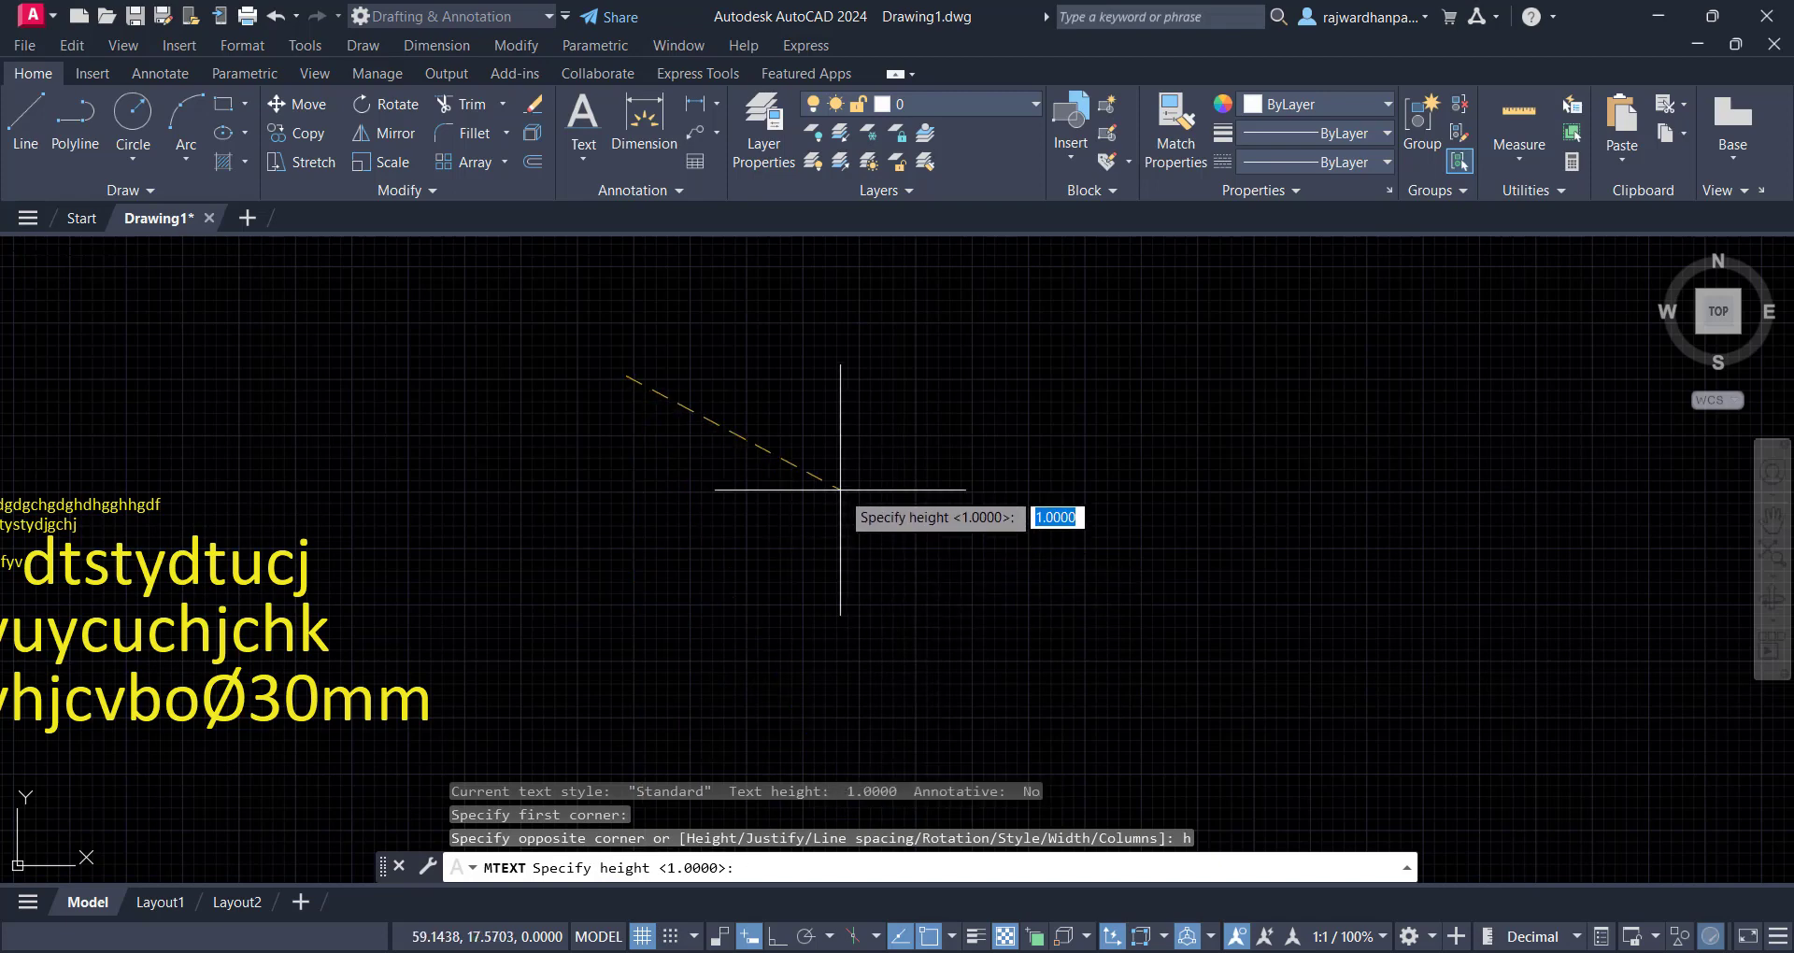
{"action": "type", "text": "2"}
{"action": "key", "text": "Return"}
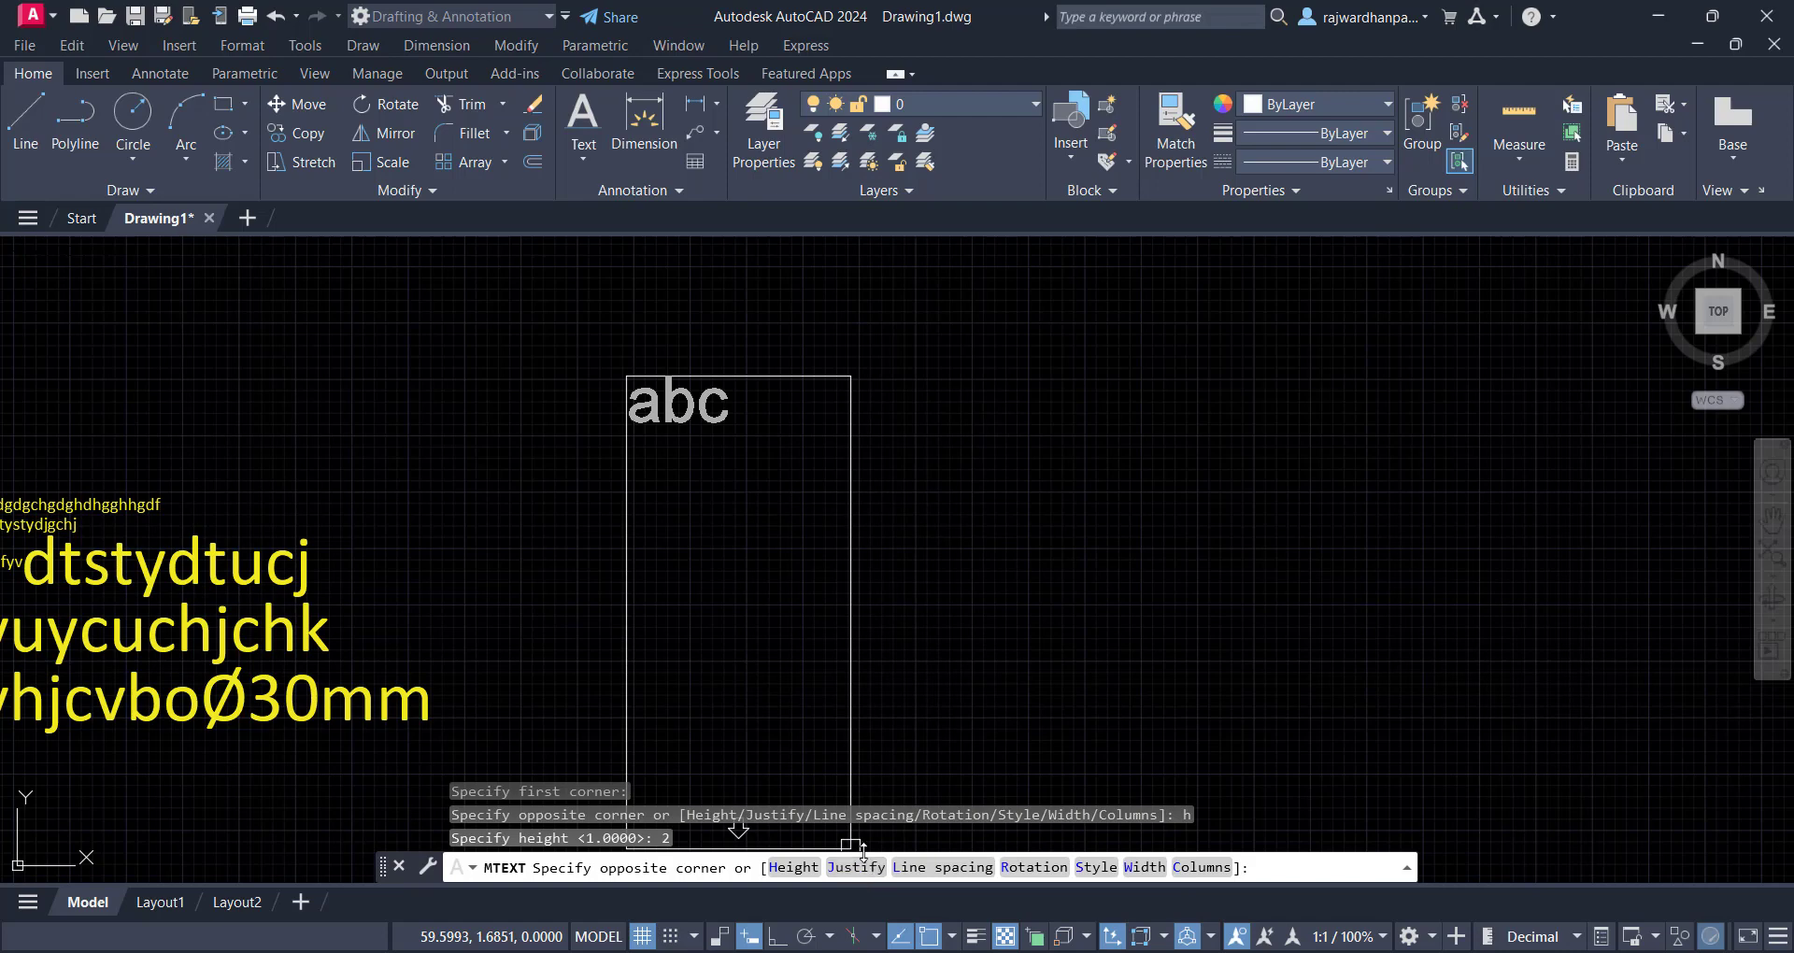
Set the new multiline text's justification to TL (top left) and its rotation angle to 45 degrees
{"action": "type", "text": "j"}
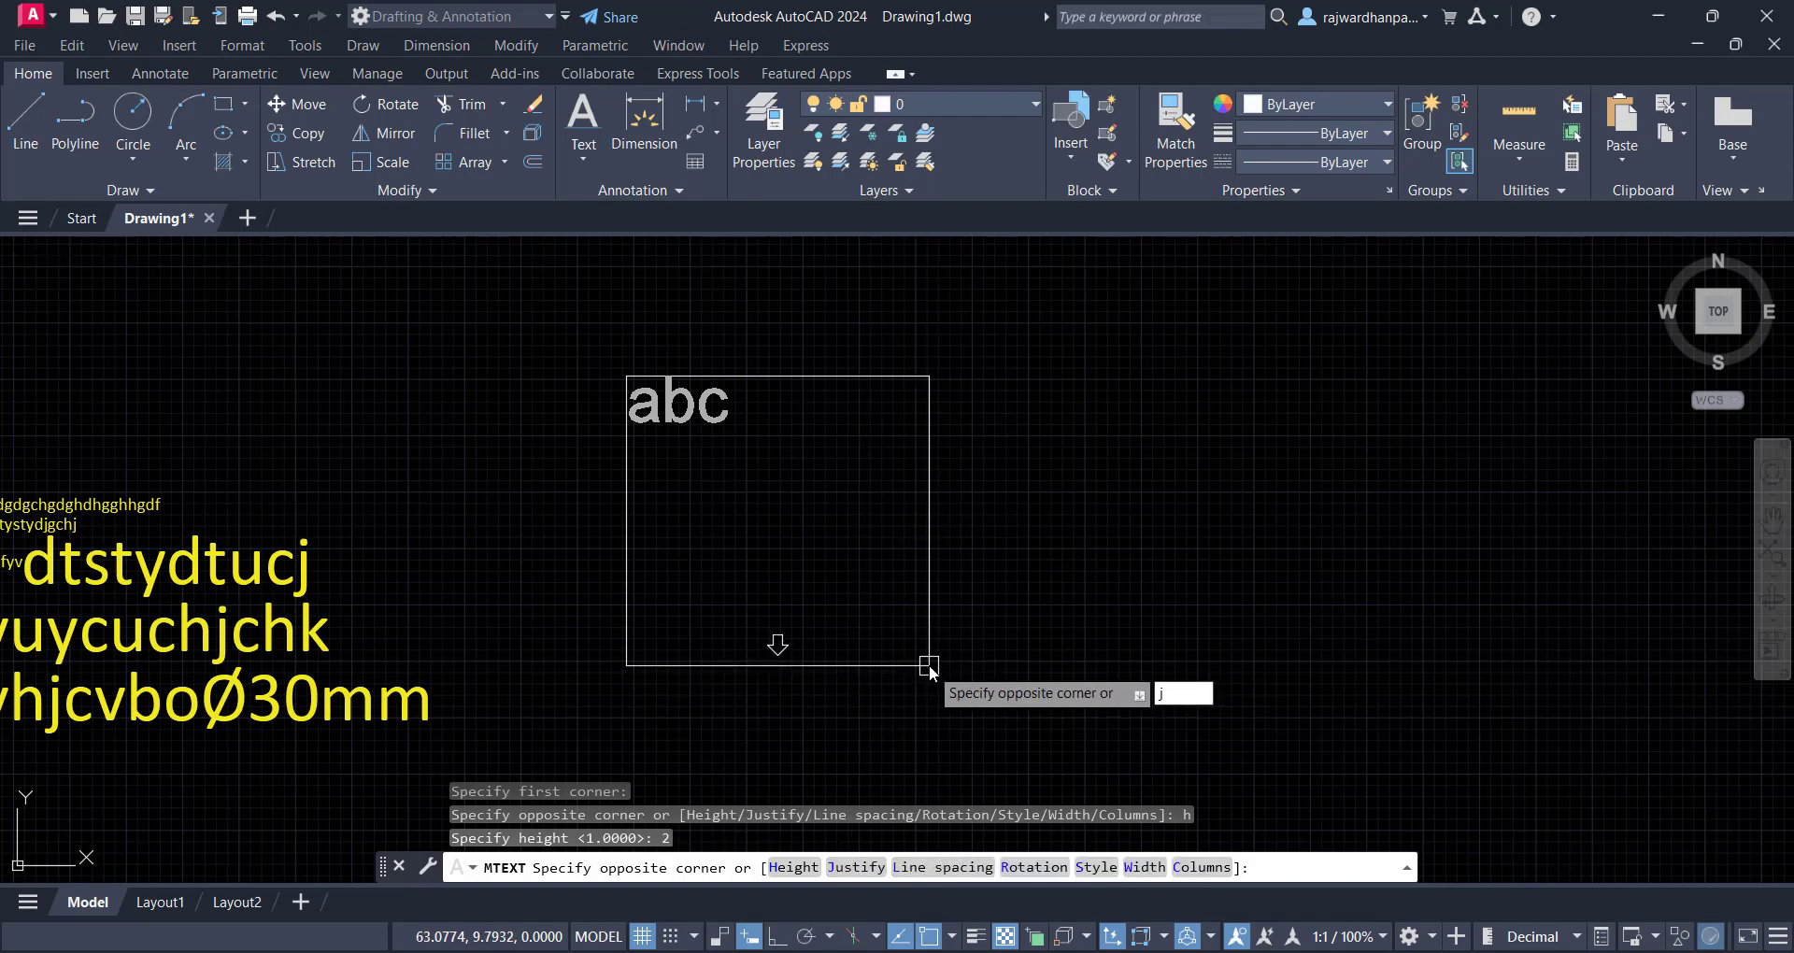
{"action": "key", "text": "Return"}
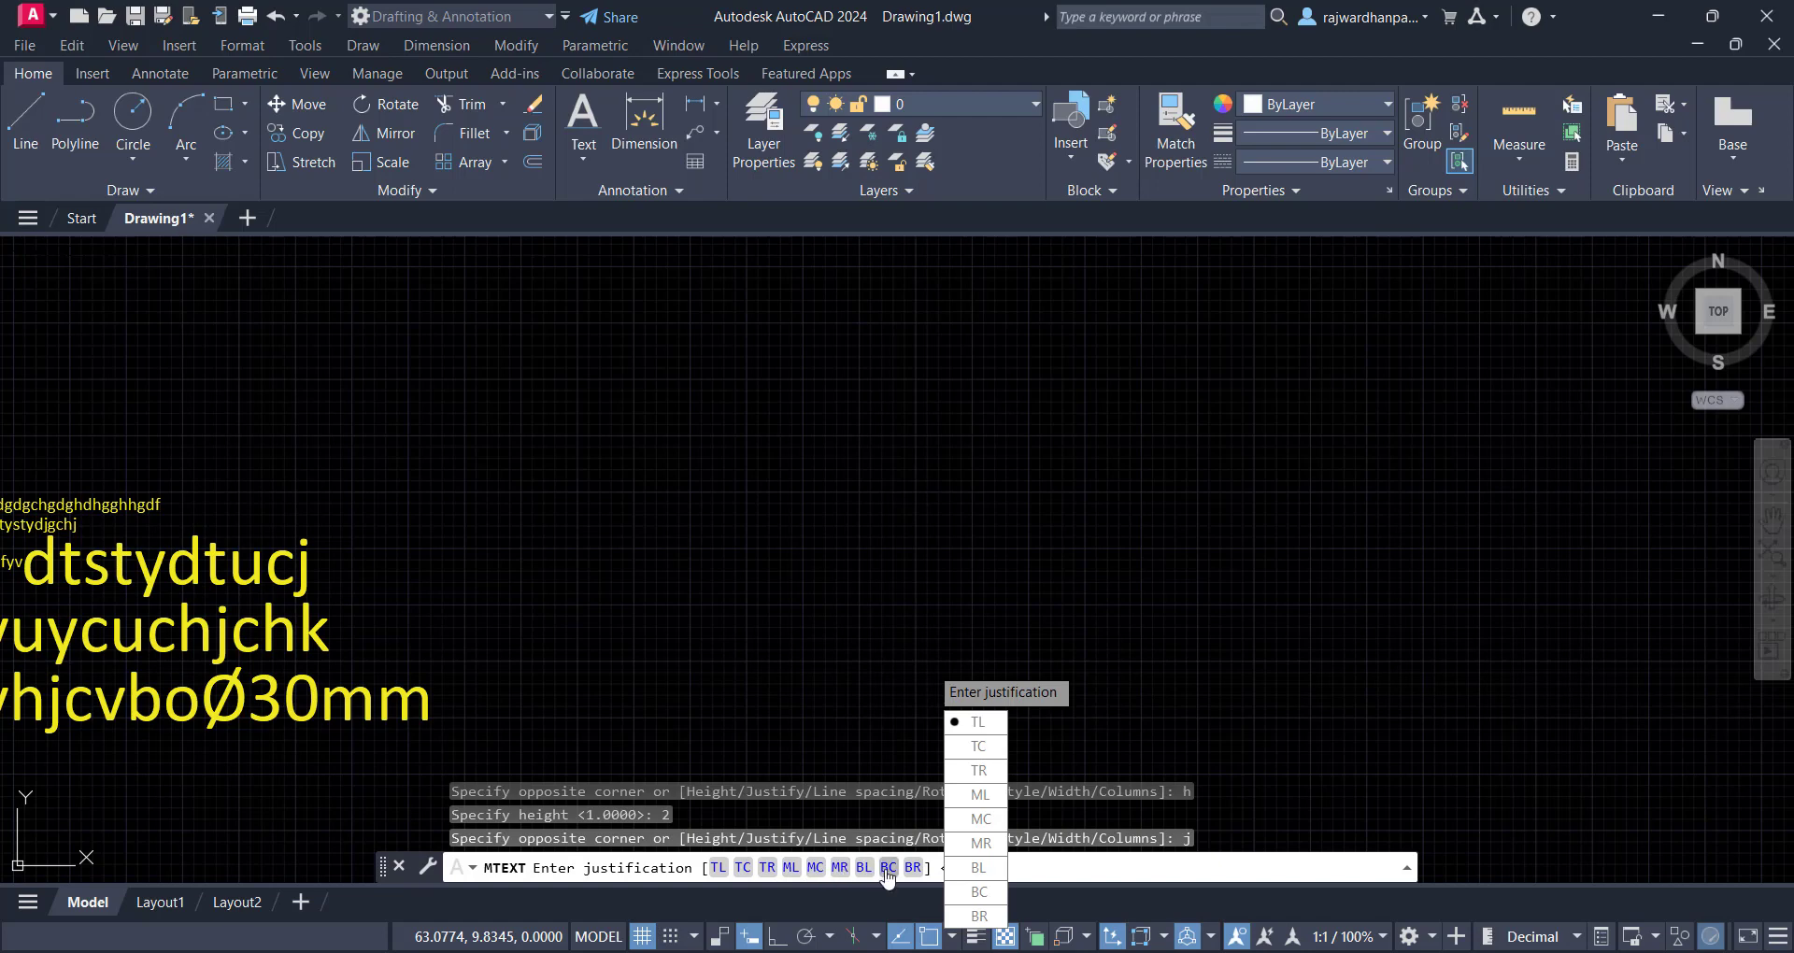
{"action": "left_click", "coordinate": [978, 723]}
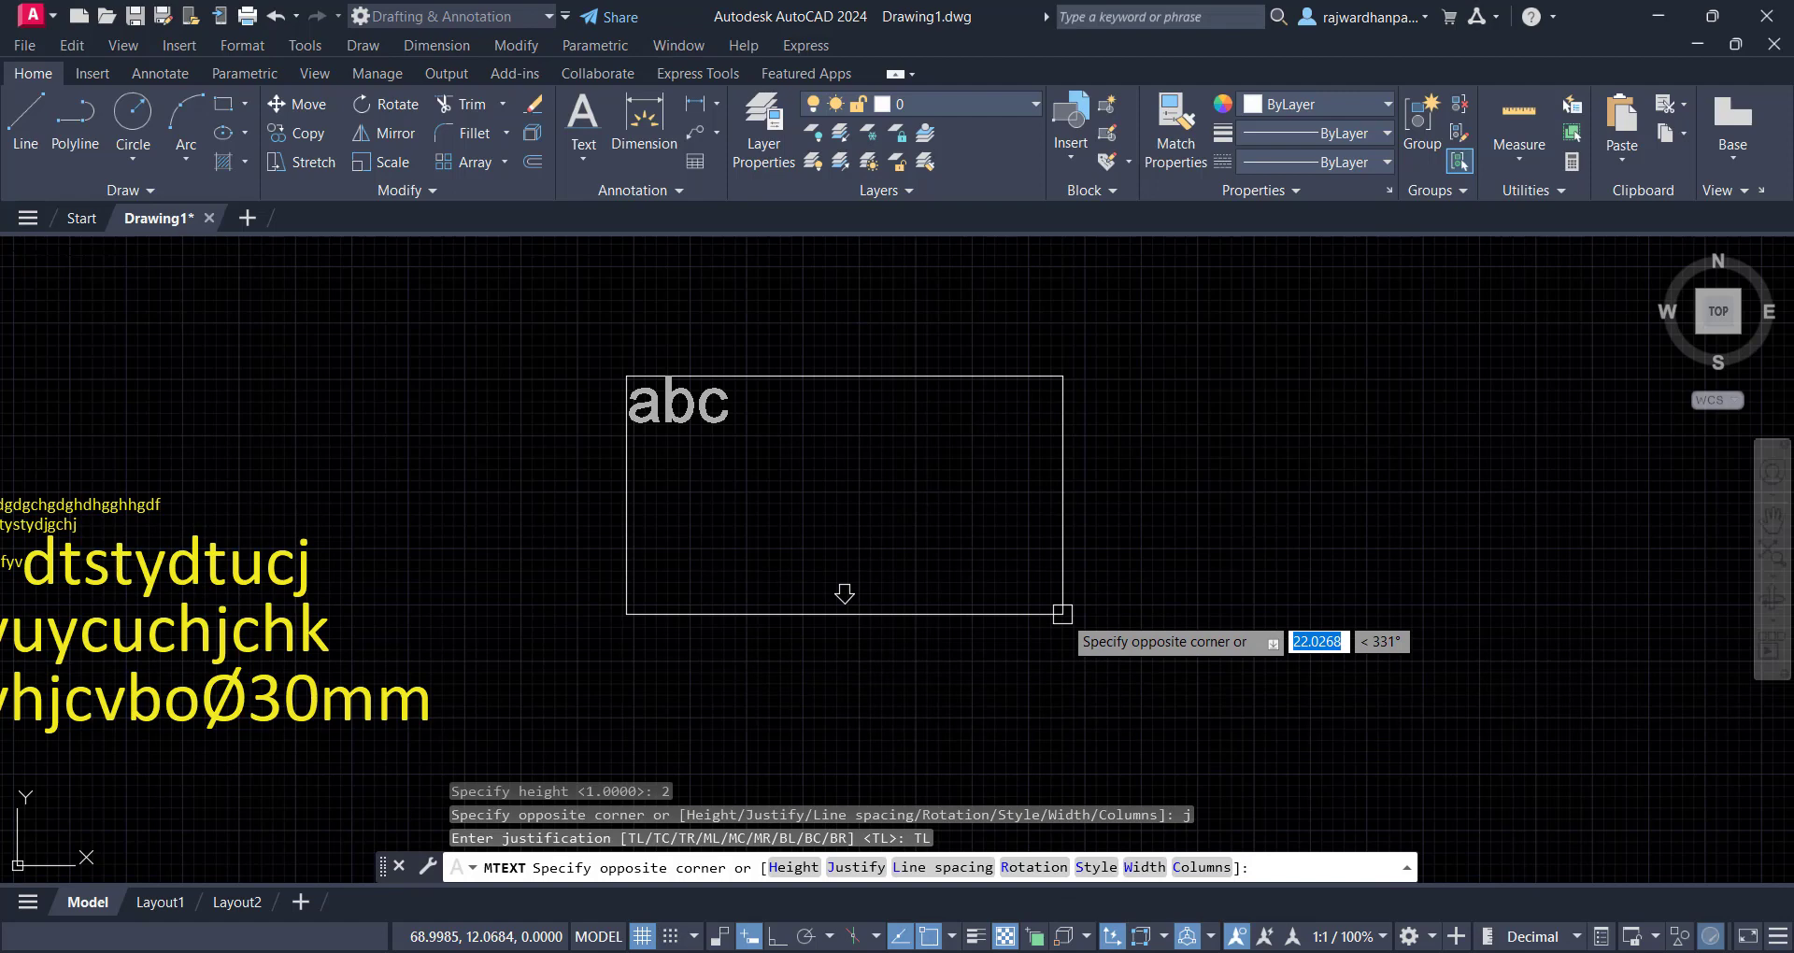
{"action": "type", "text": "r"}
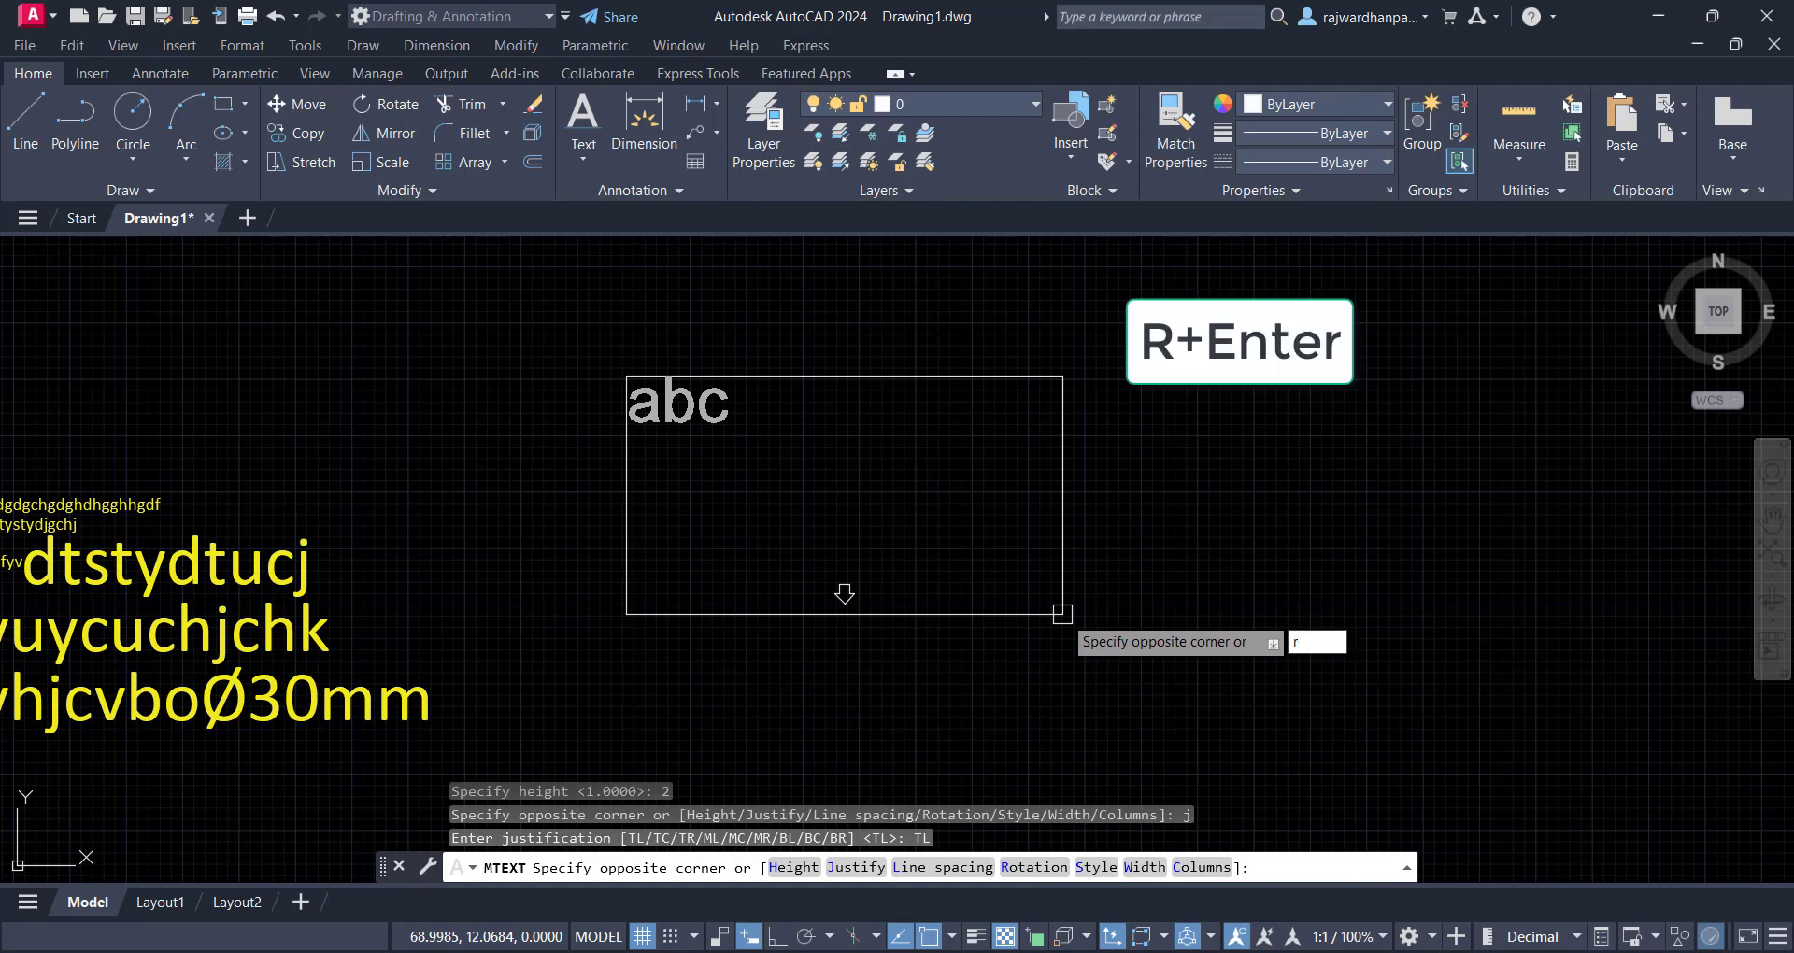
{"action": "key", "text": "Return"}
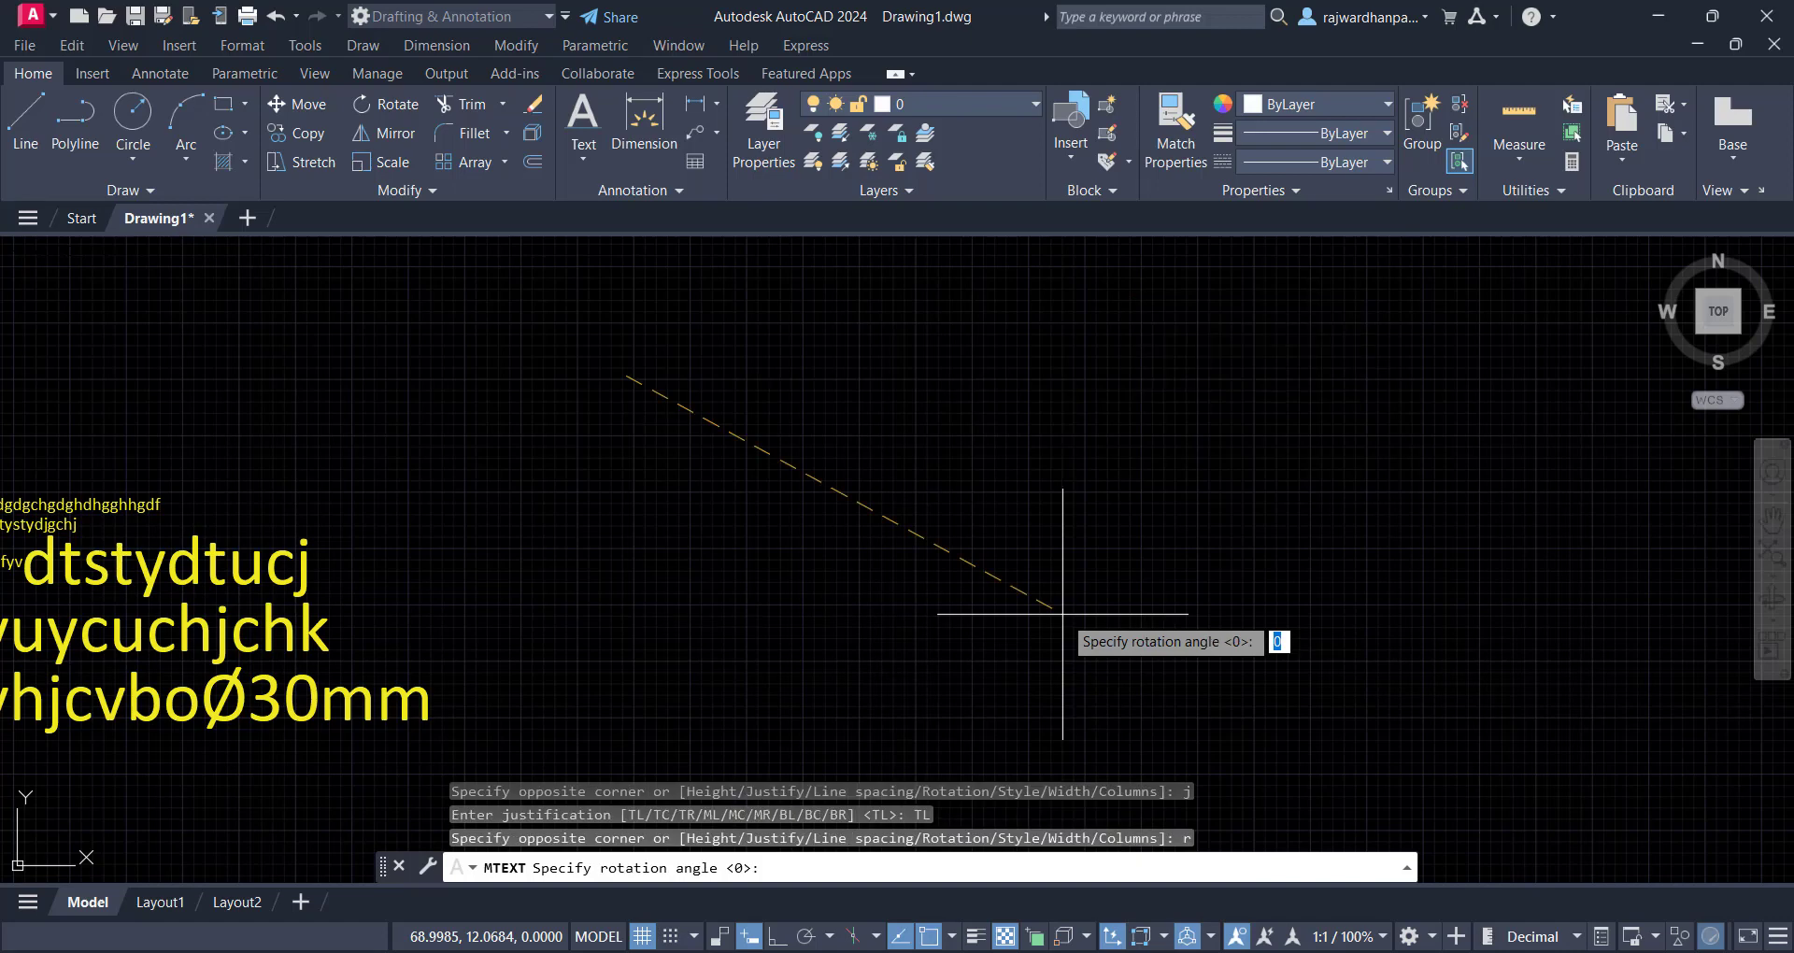
{"action": "type", "text": "45"}
{"action": "key", "text": "Return"}
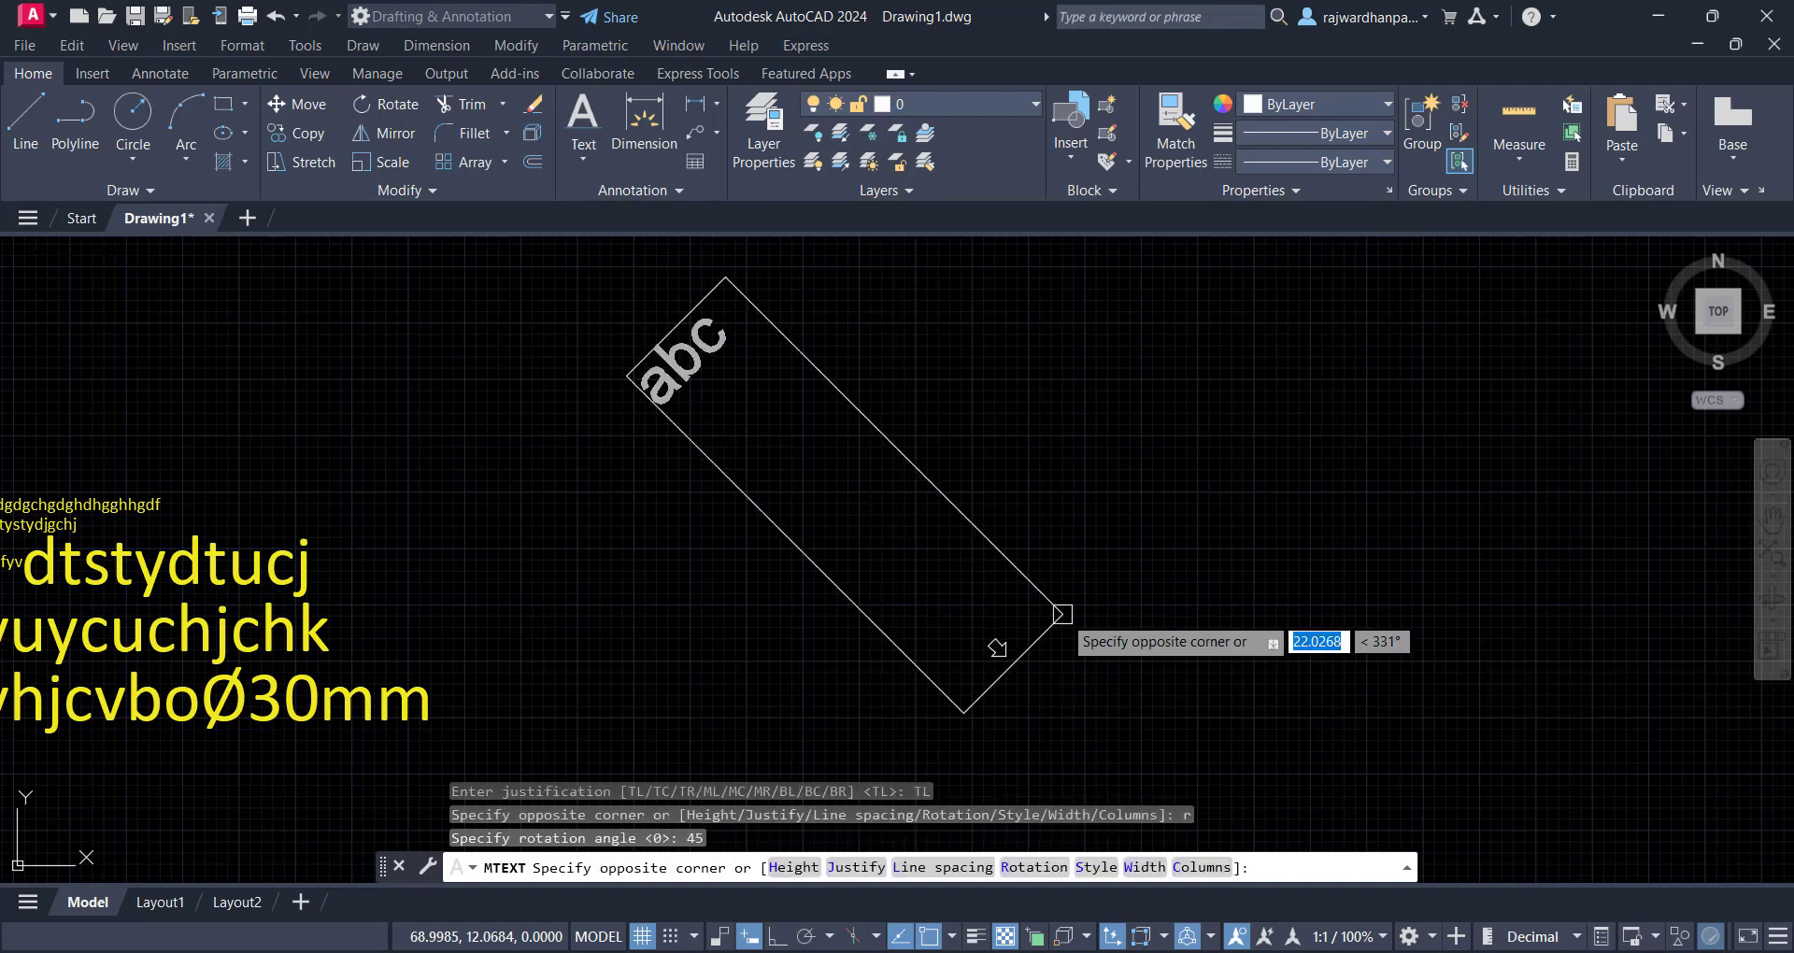
Place the opposite corner of the rotated text frame up and across from its first corner
{"action": "scroll", "coordinate": [1134, 569], "scroll_direction": "down", "scroll_amount": 2}
{"action": "middle_click_drag", "start_coordinate": [1267, 416], "coordinate": [1075, 509]}
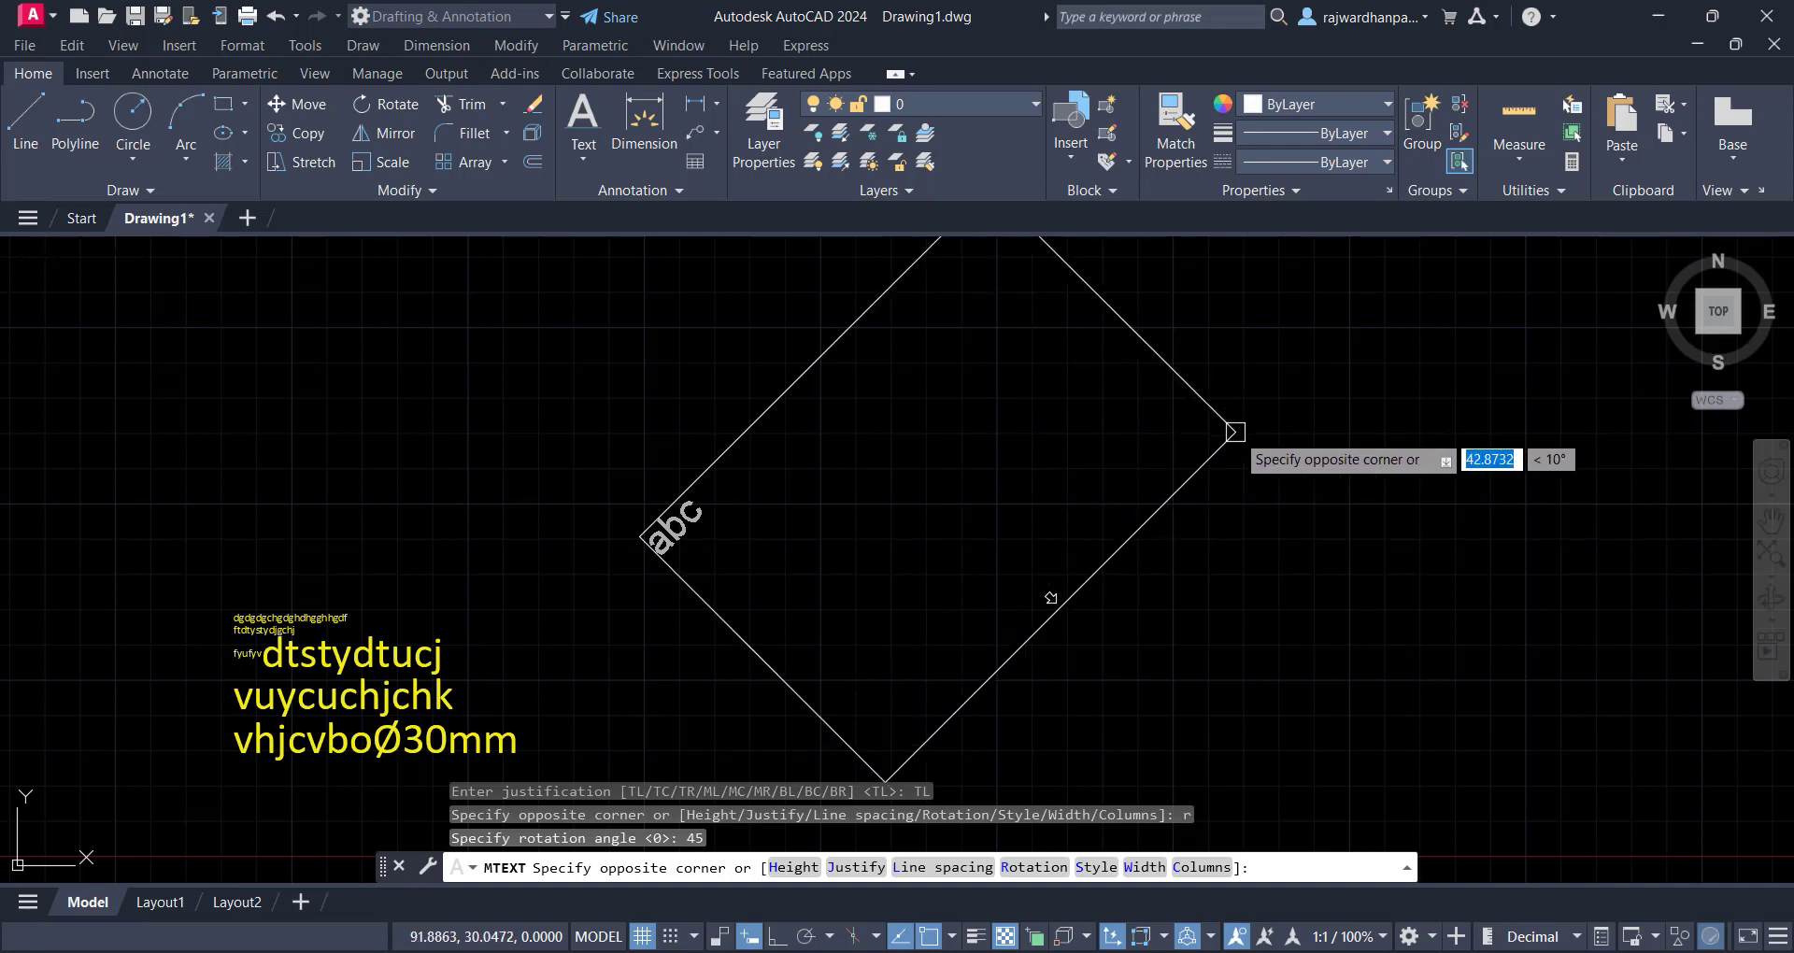
{"action": "scroll", "coordinate": [1049, 597], "scroll_direction": "down", "scroll_amount": 2}
{"action": "left_click", "coordinate": [1246, 401]}
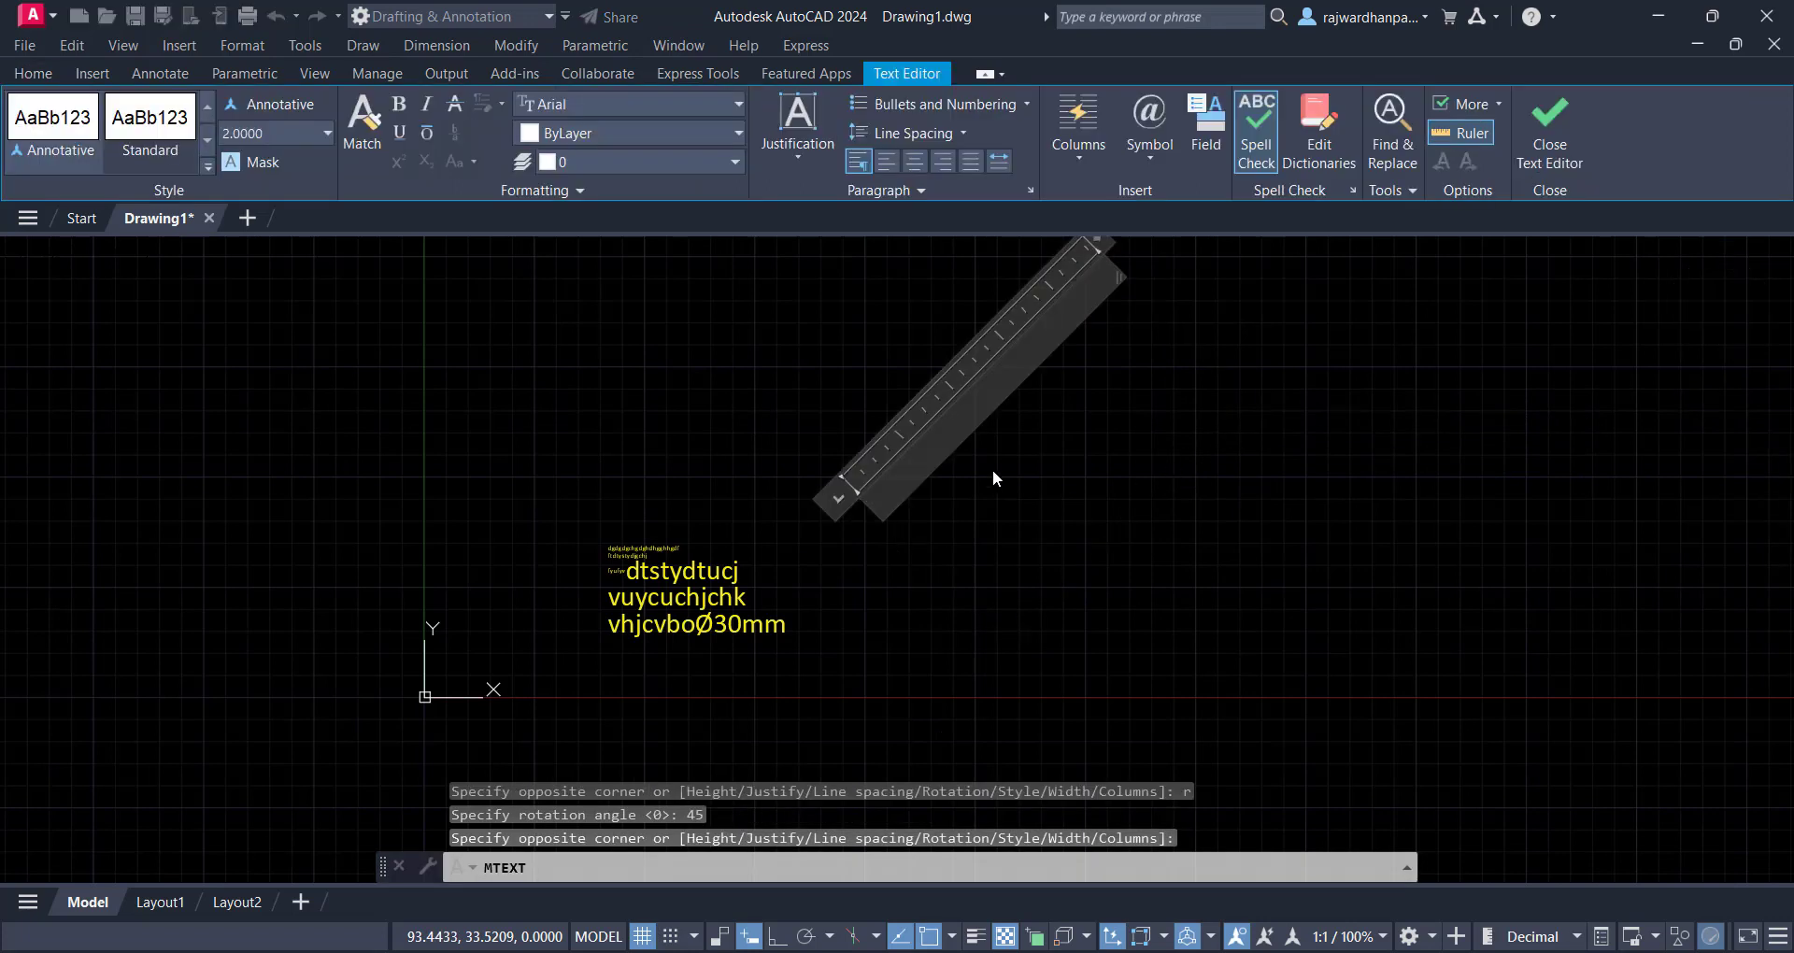
Enter the lines "ghfshgpfdjhp", "gnfkjsbkdsnvls", "bnfjnbkfsnbkf;" and "bmfdlnbmlfss;" in the rotated text frame and close the text editor
{"action": "type", "text": "ghfshgpfdjhp"}
{"action": "key", "text": "Return"}
{"action": "type", "text": "gnfkjsbkdsnvls"}
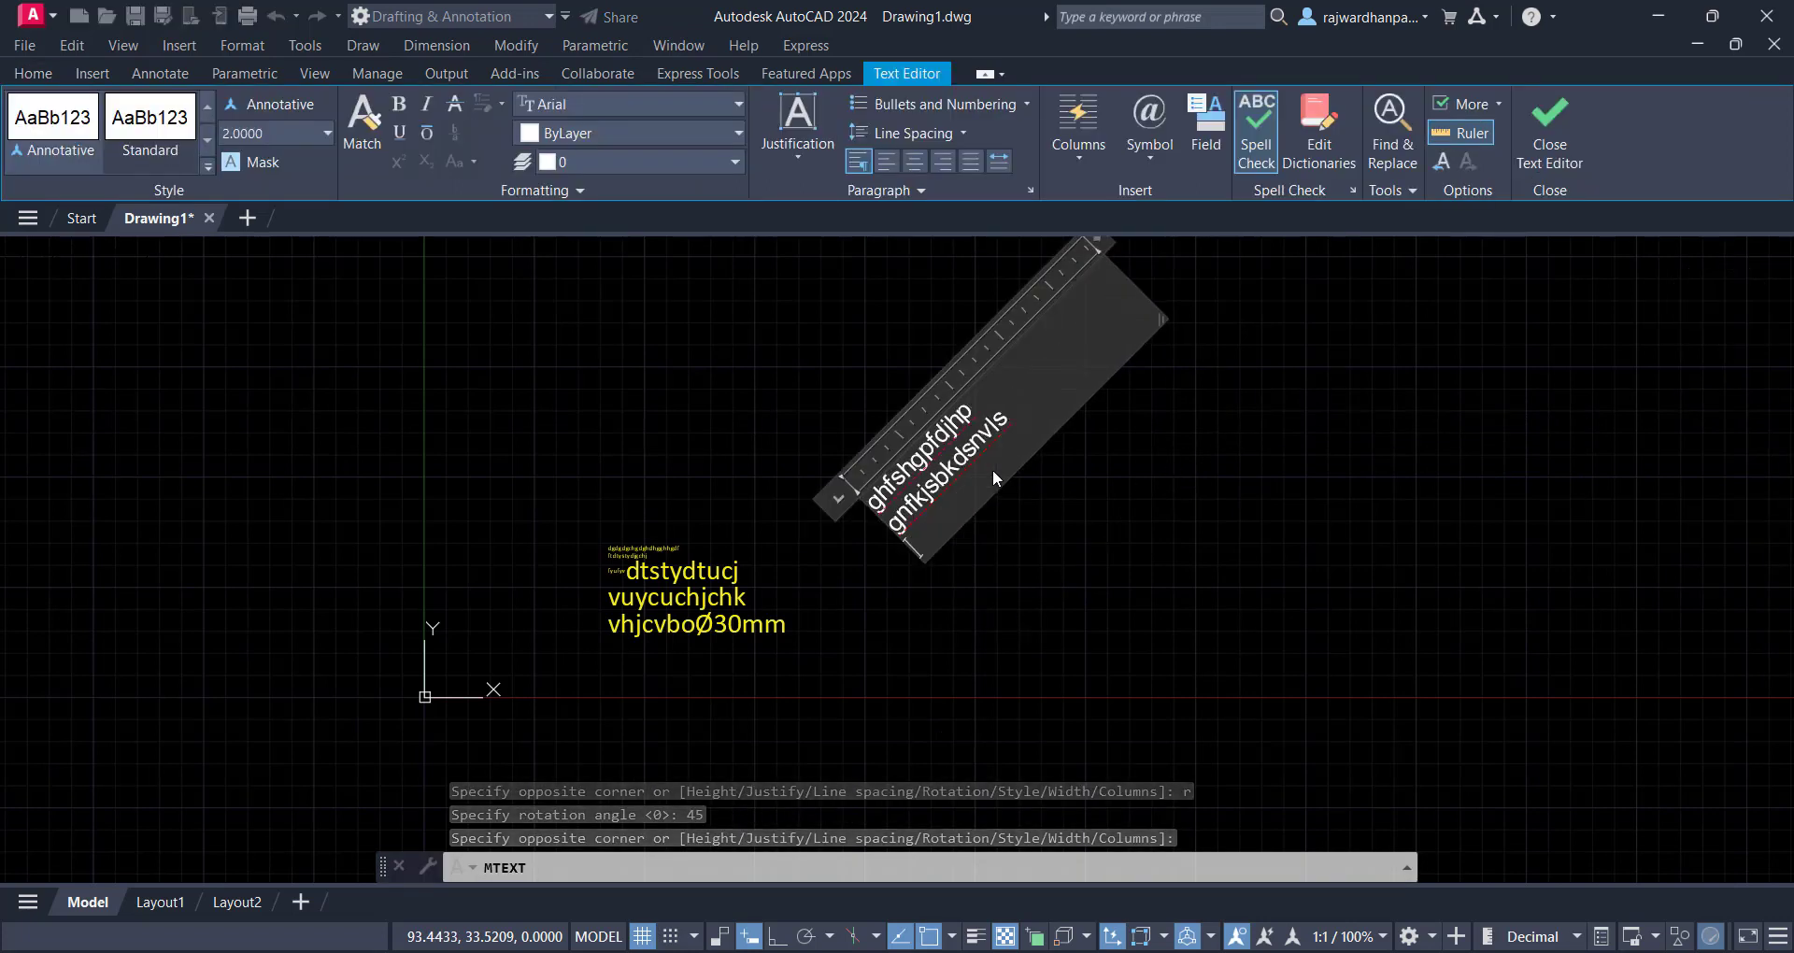
{"action": "key", "text": "Return"}
{"action": "type", "text": "bnfjnbkfsnbkf;"}
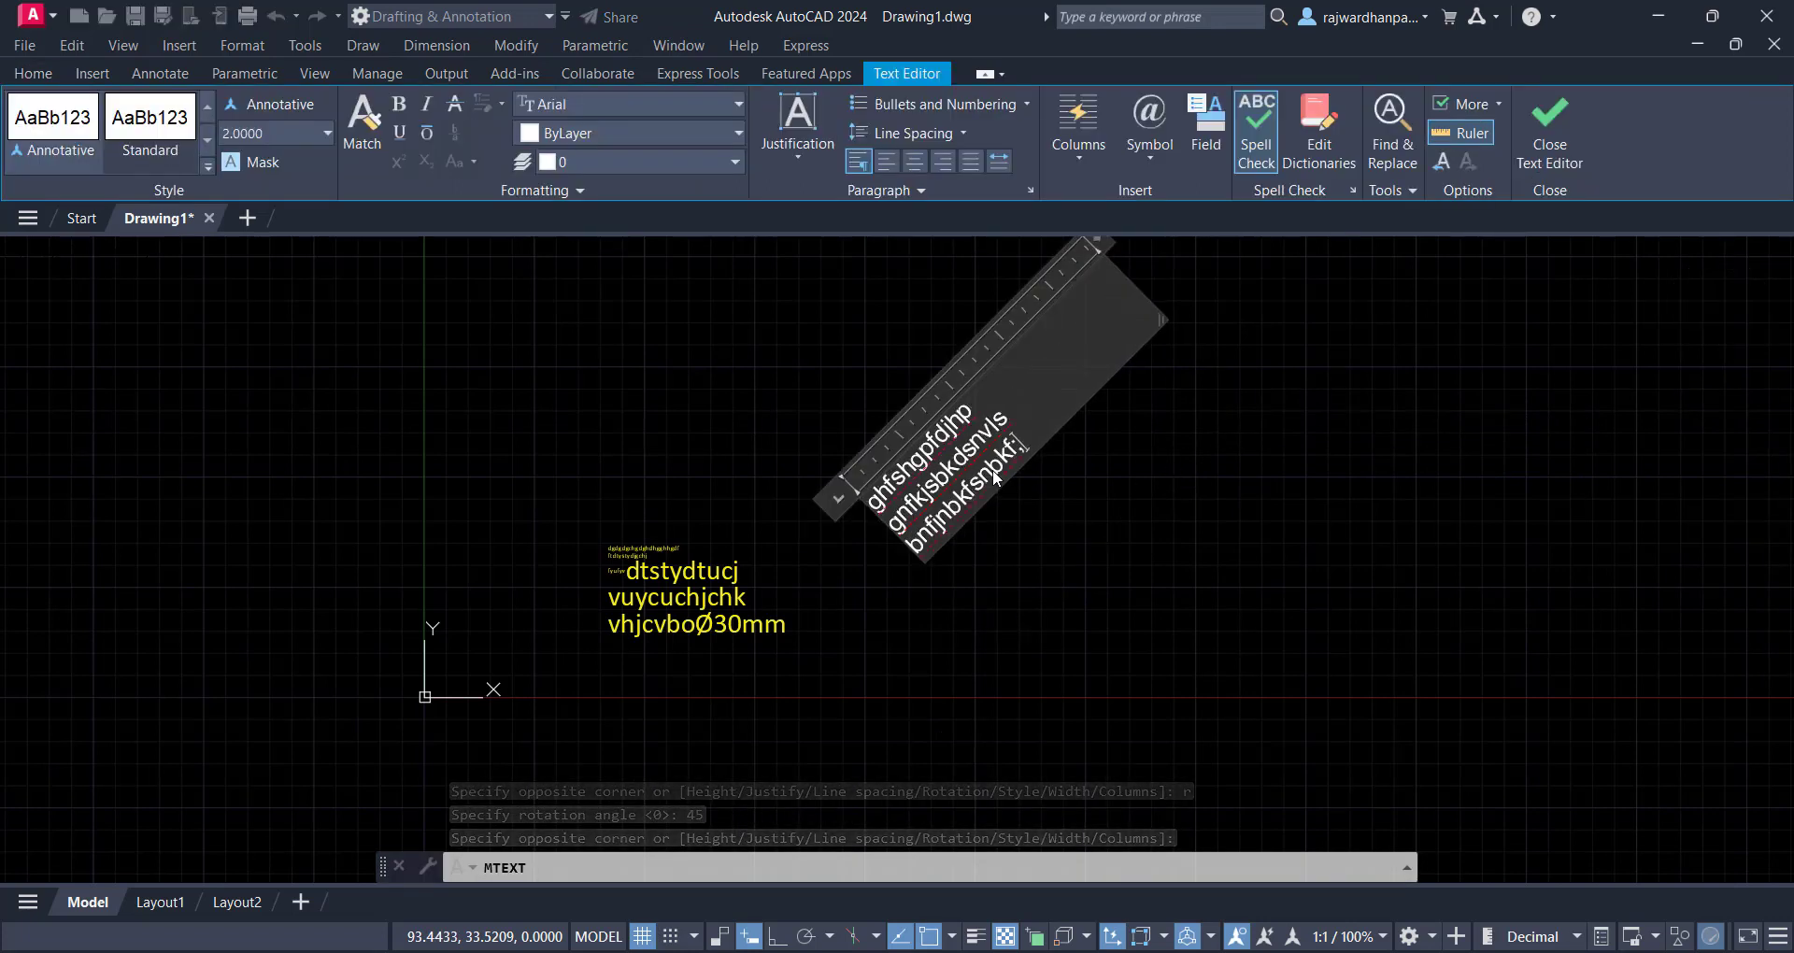
{"action": "key", "text": "Return"}
{"action": "type", "text": "bmfdlnbmlfss;"}
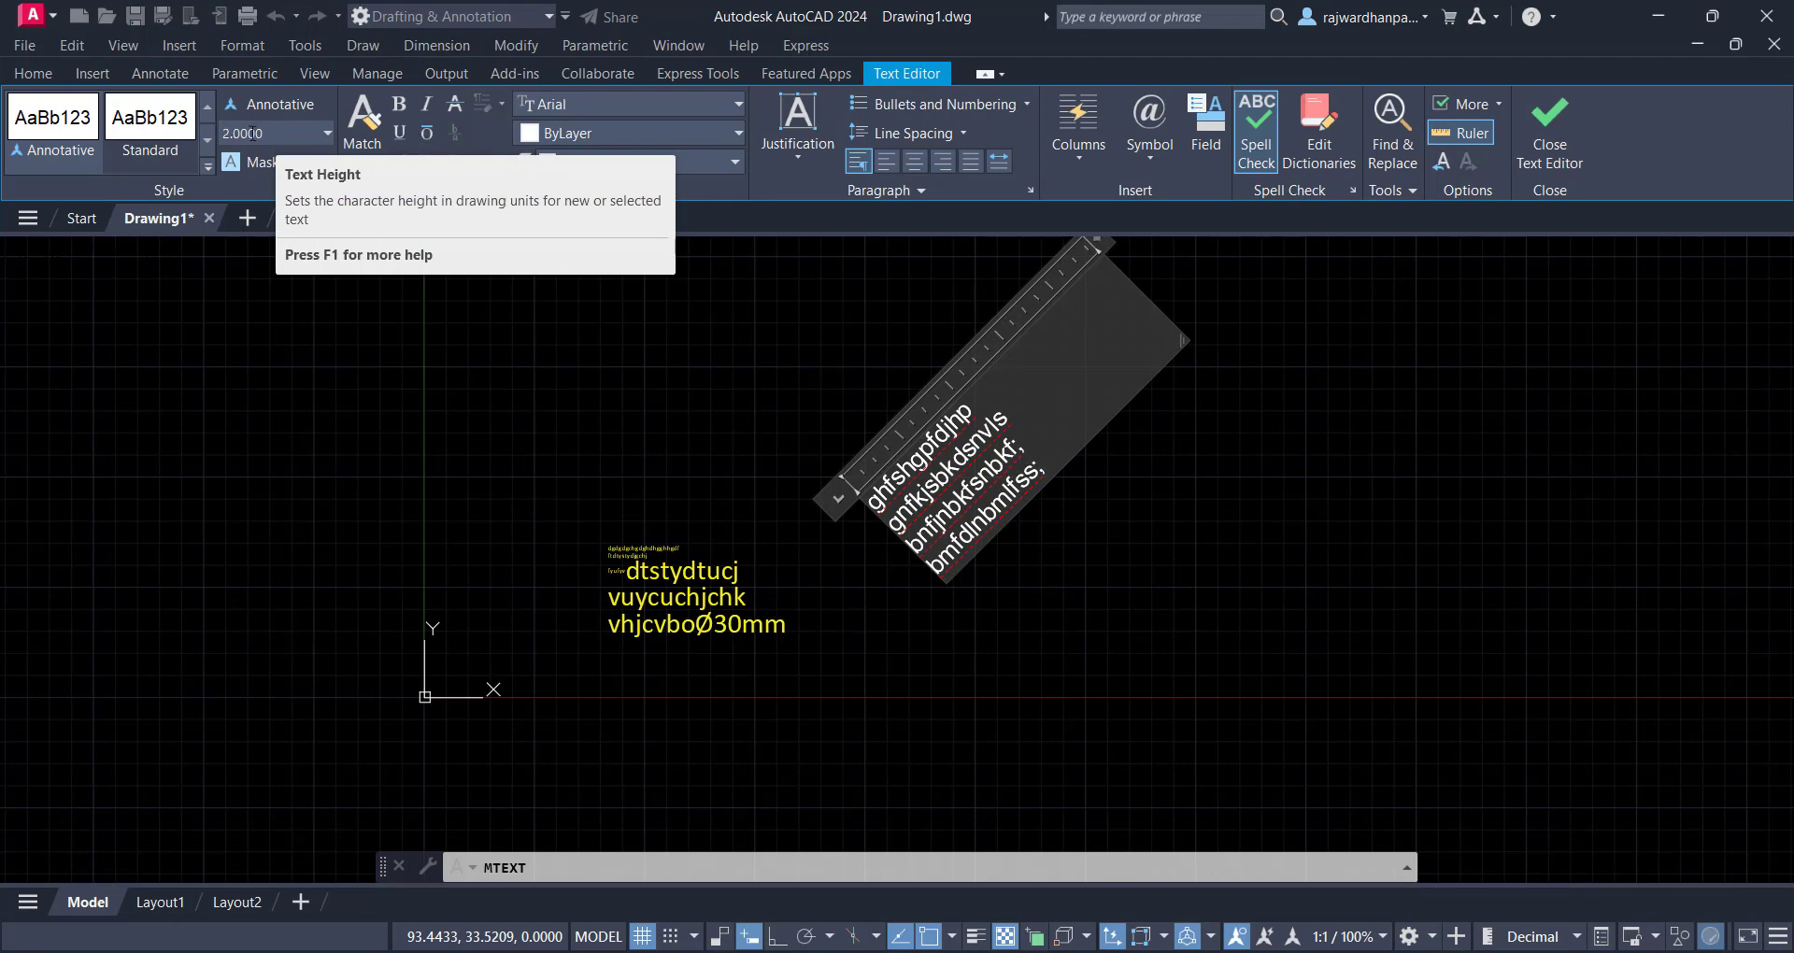
{"action": "left_click_drag", "start_coordinate": [1047, 464], "coordinate": [935, 441]}
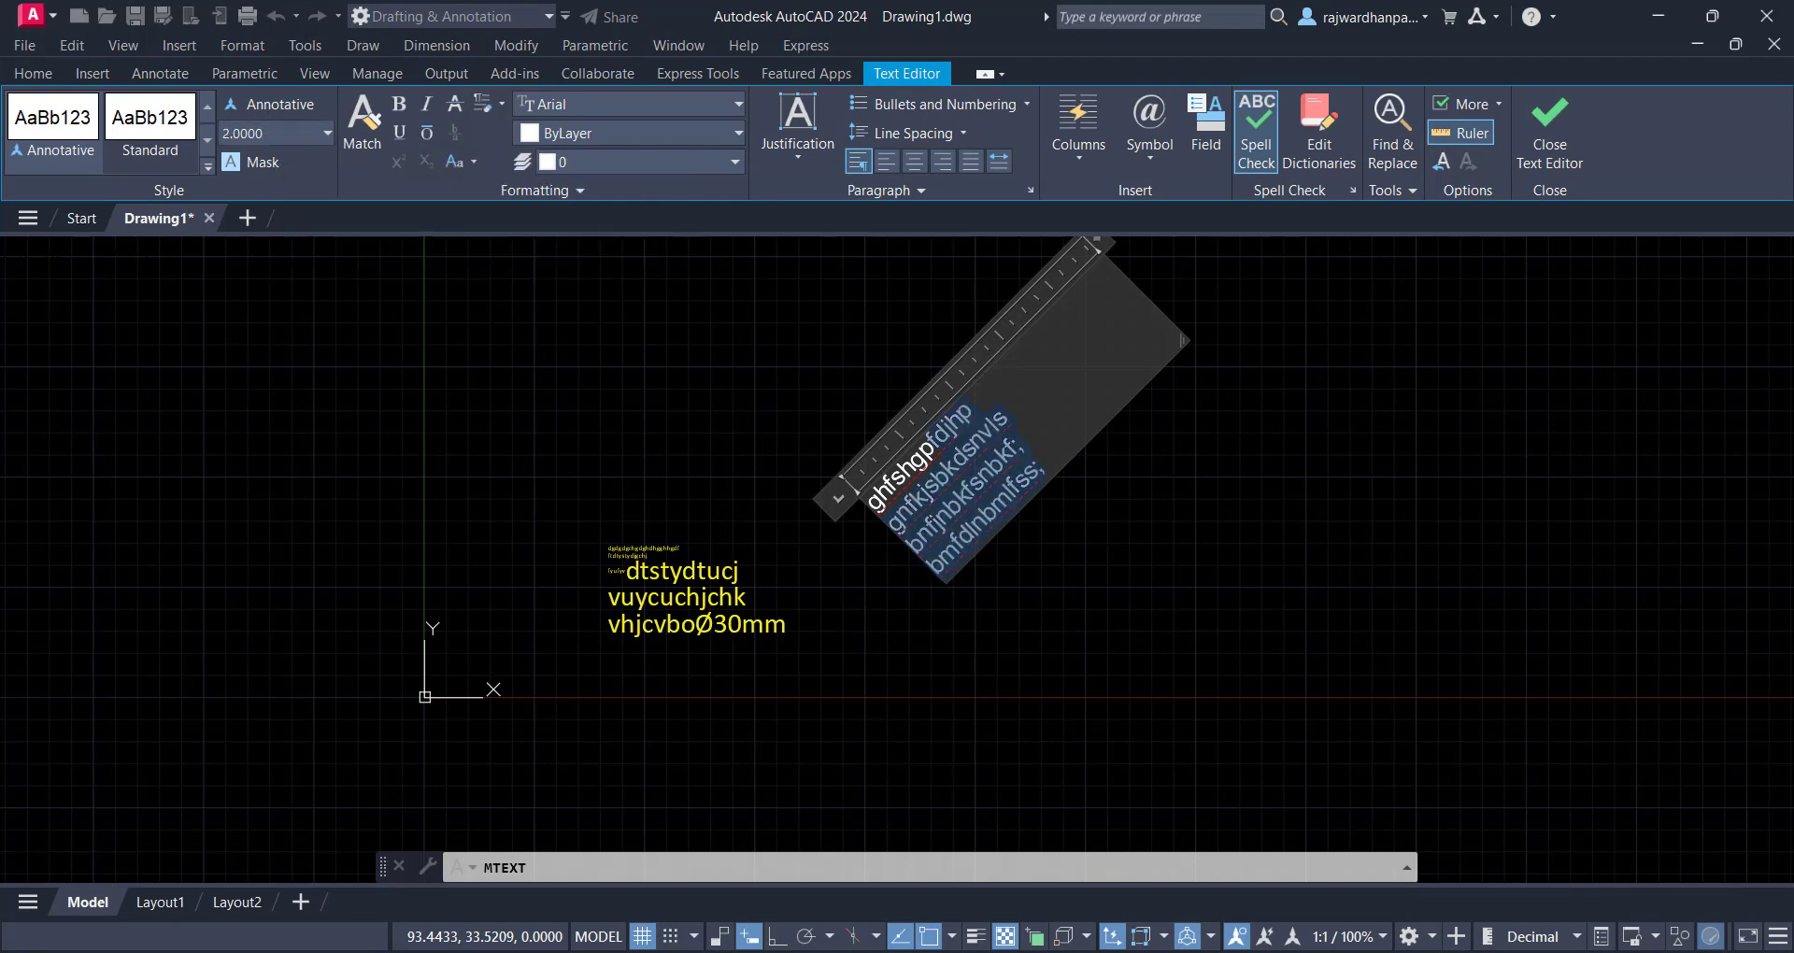
{"action": "left_click", "coordinate": [1168, 374]}
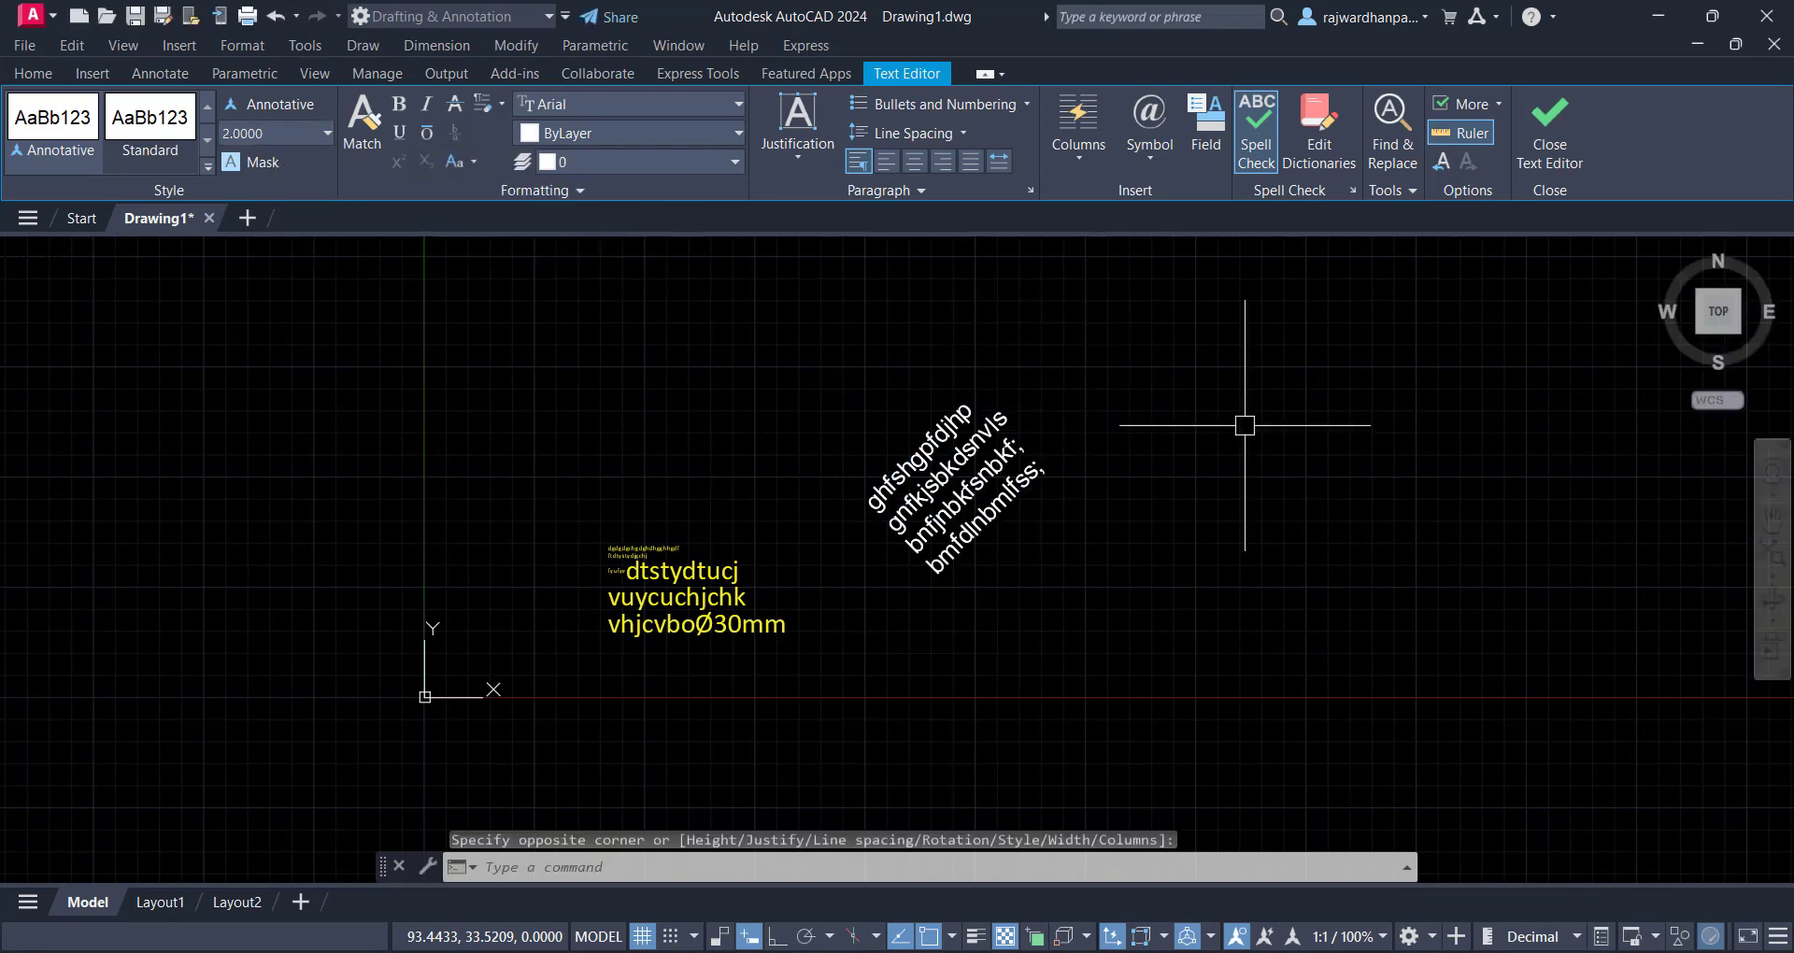
{"action": "left_click", "coordinate": [1214, 454]}
{"action": "left_click", "coordinate": [1035, 539]}
{"action": "left_click", "coordinate": [1161, 480]}
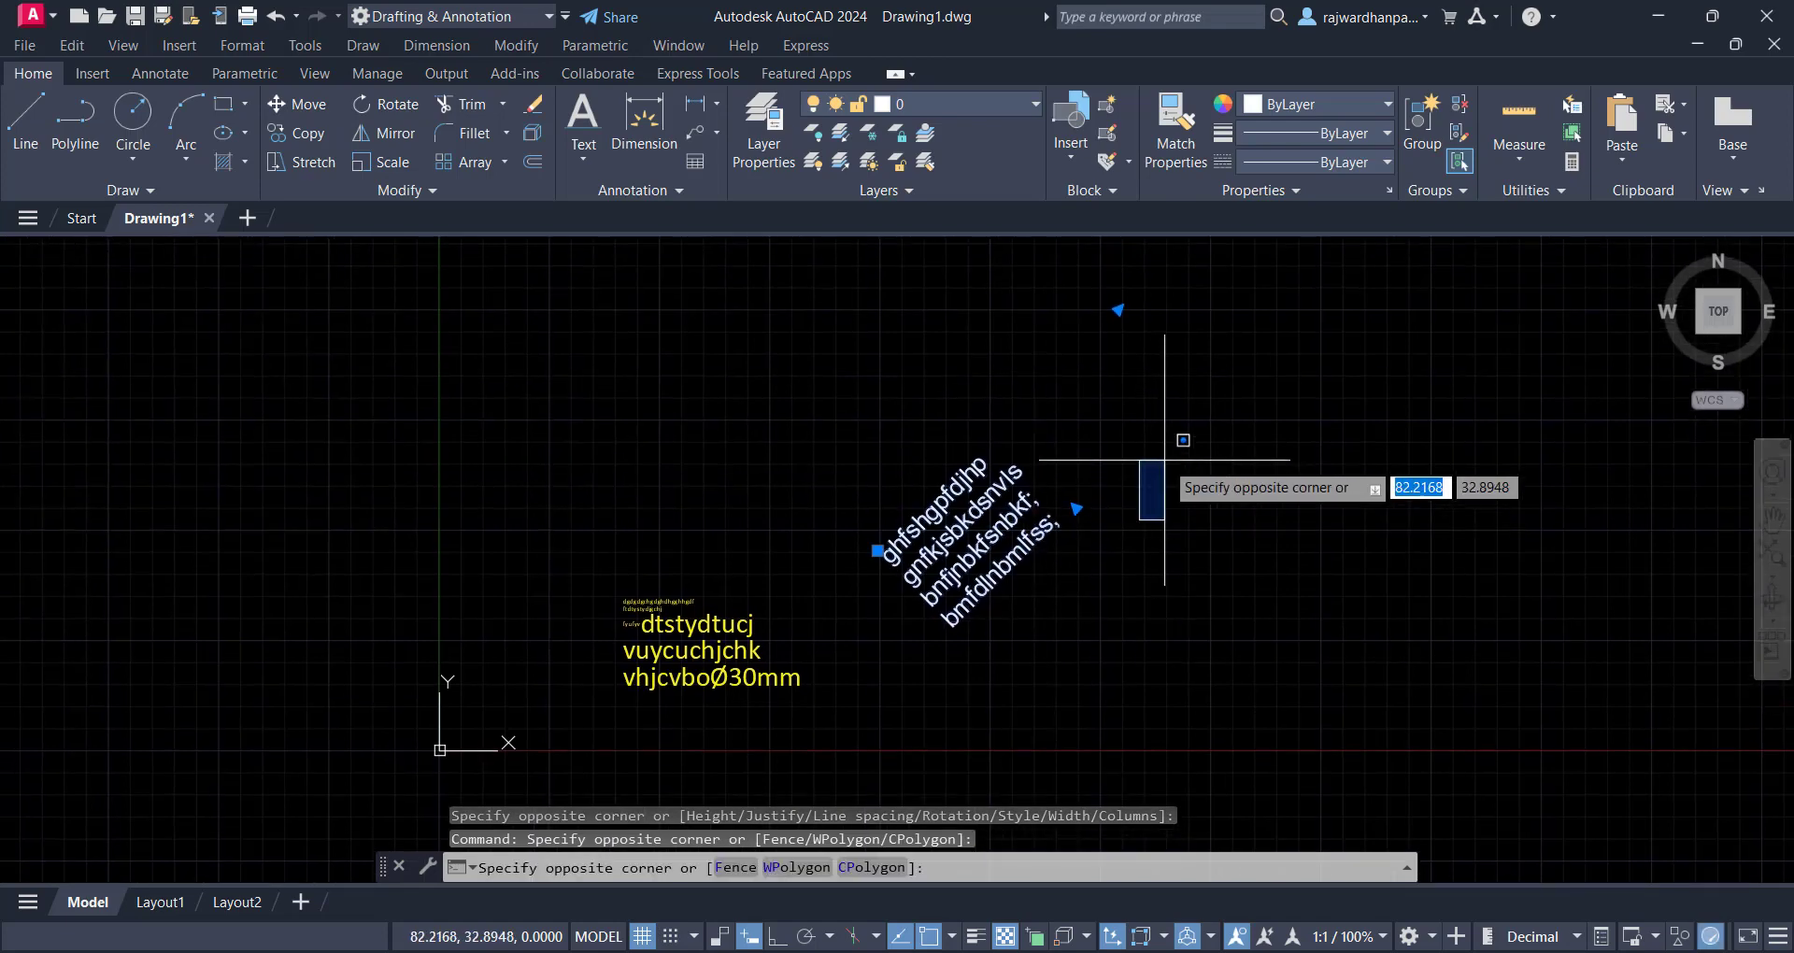
{"action": "left_click", "coordinate": [1161, 460]}
{"action": "key", "text": "Escape"}
{"action": "middle_click_drag", "start_coordinate": [1181, 492], "coordinate": [850, 463]}
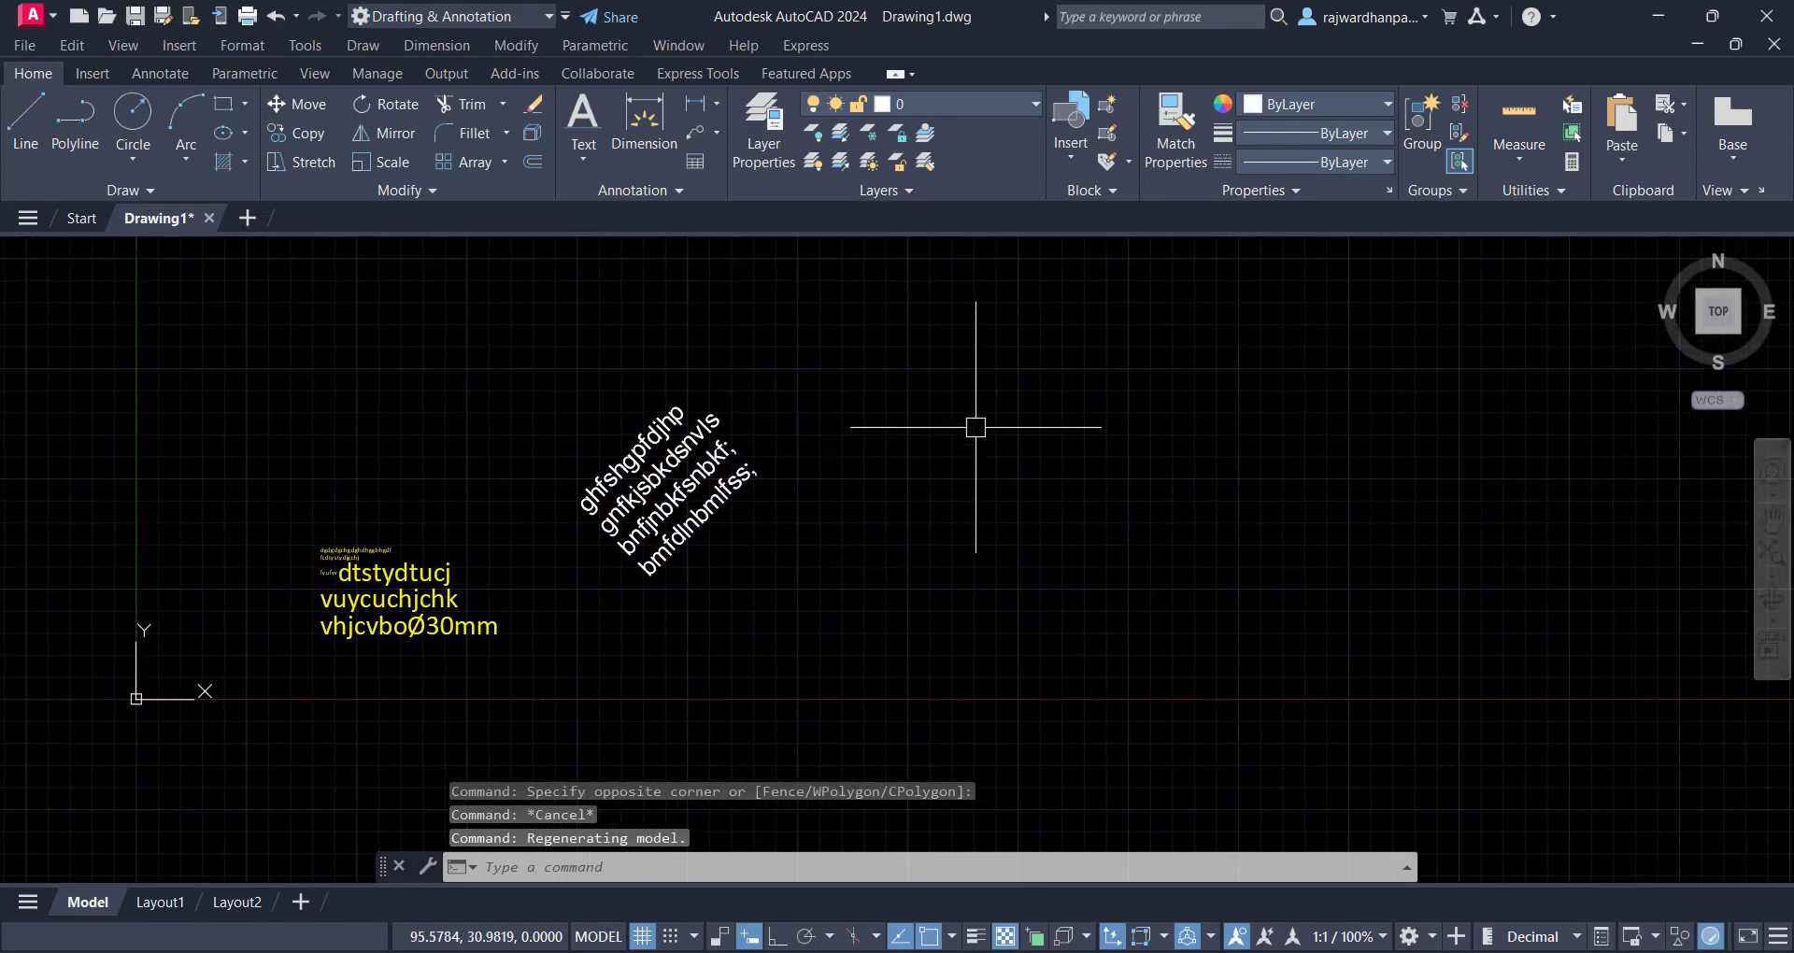
{"action": "left_click", "coordinate": [994, 412]}
{"action": "middle_click_drag", "start_coordinate": [1006, 506], "coordinate": [932, 583]}
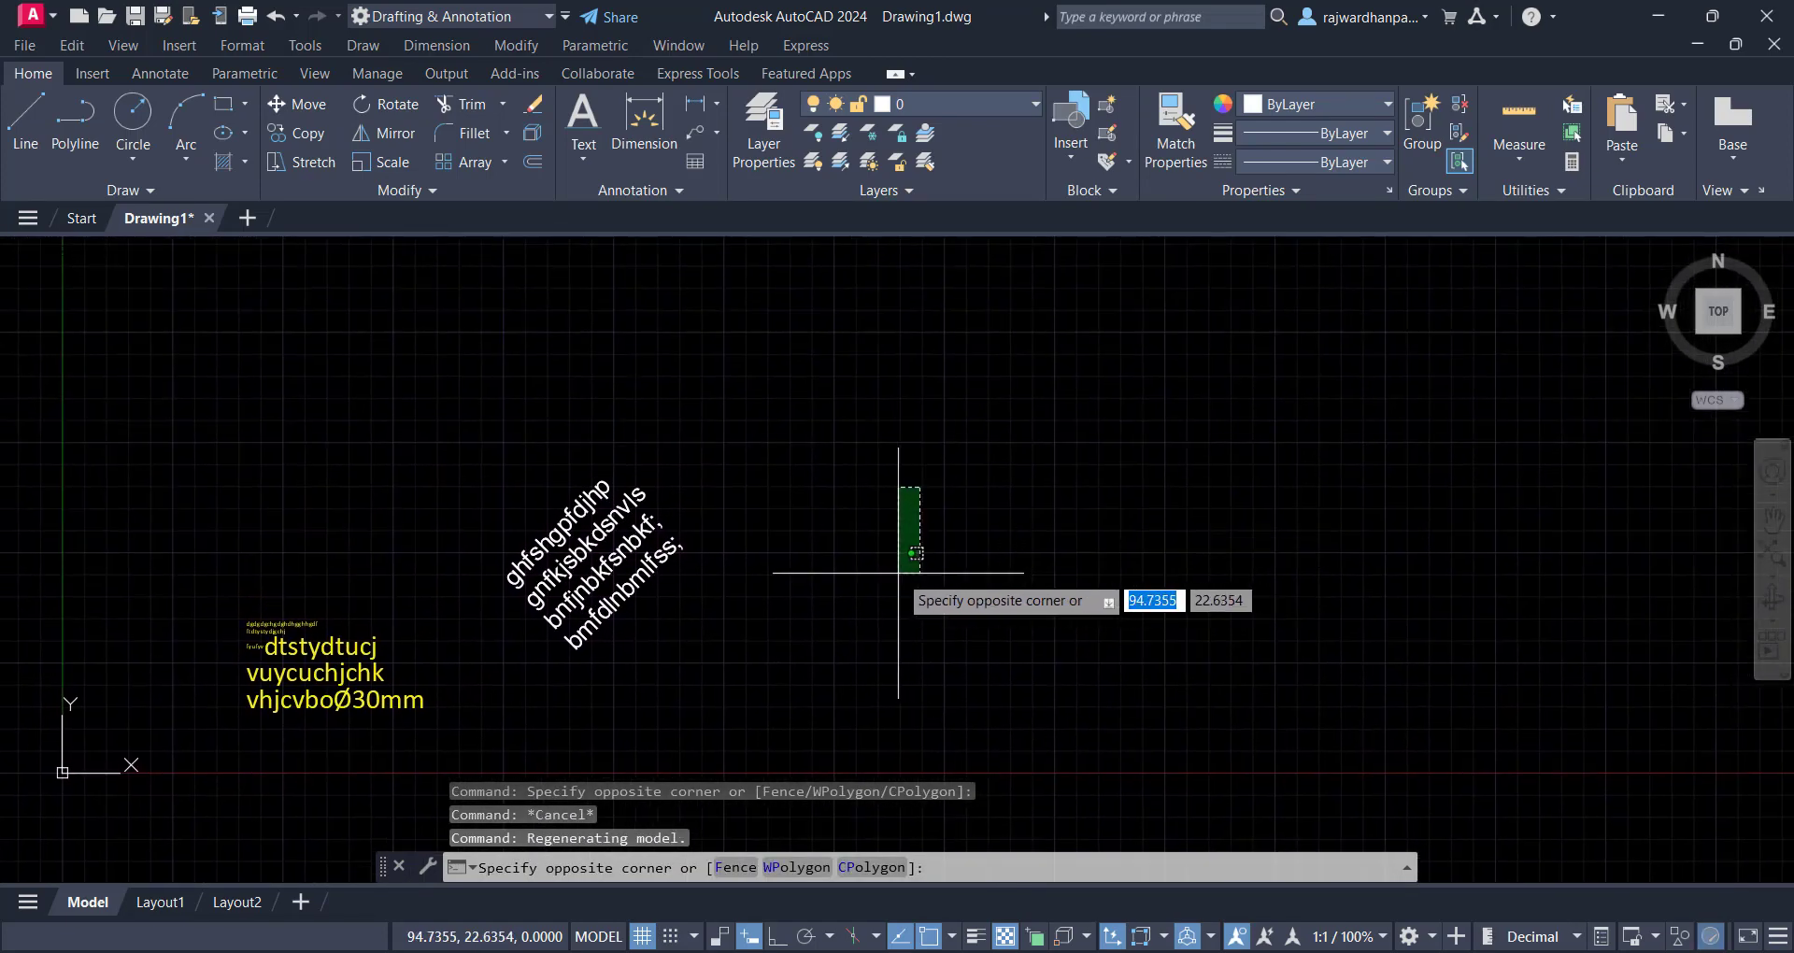
{"action": "left_click", "coordinate": [897, 572]}
{"action": "middle_click_drag", "start_coordinate": [939, 449], "coordinate": [945, 427]}
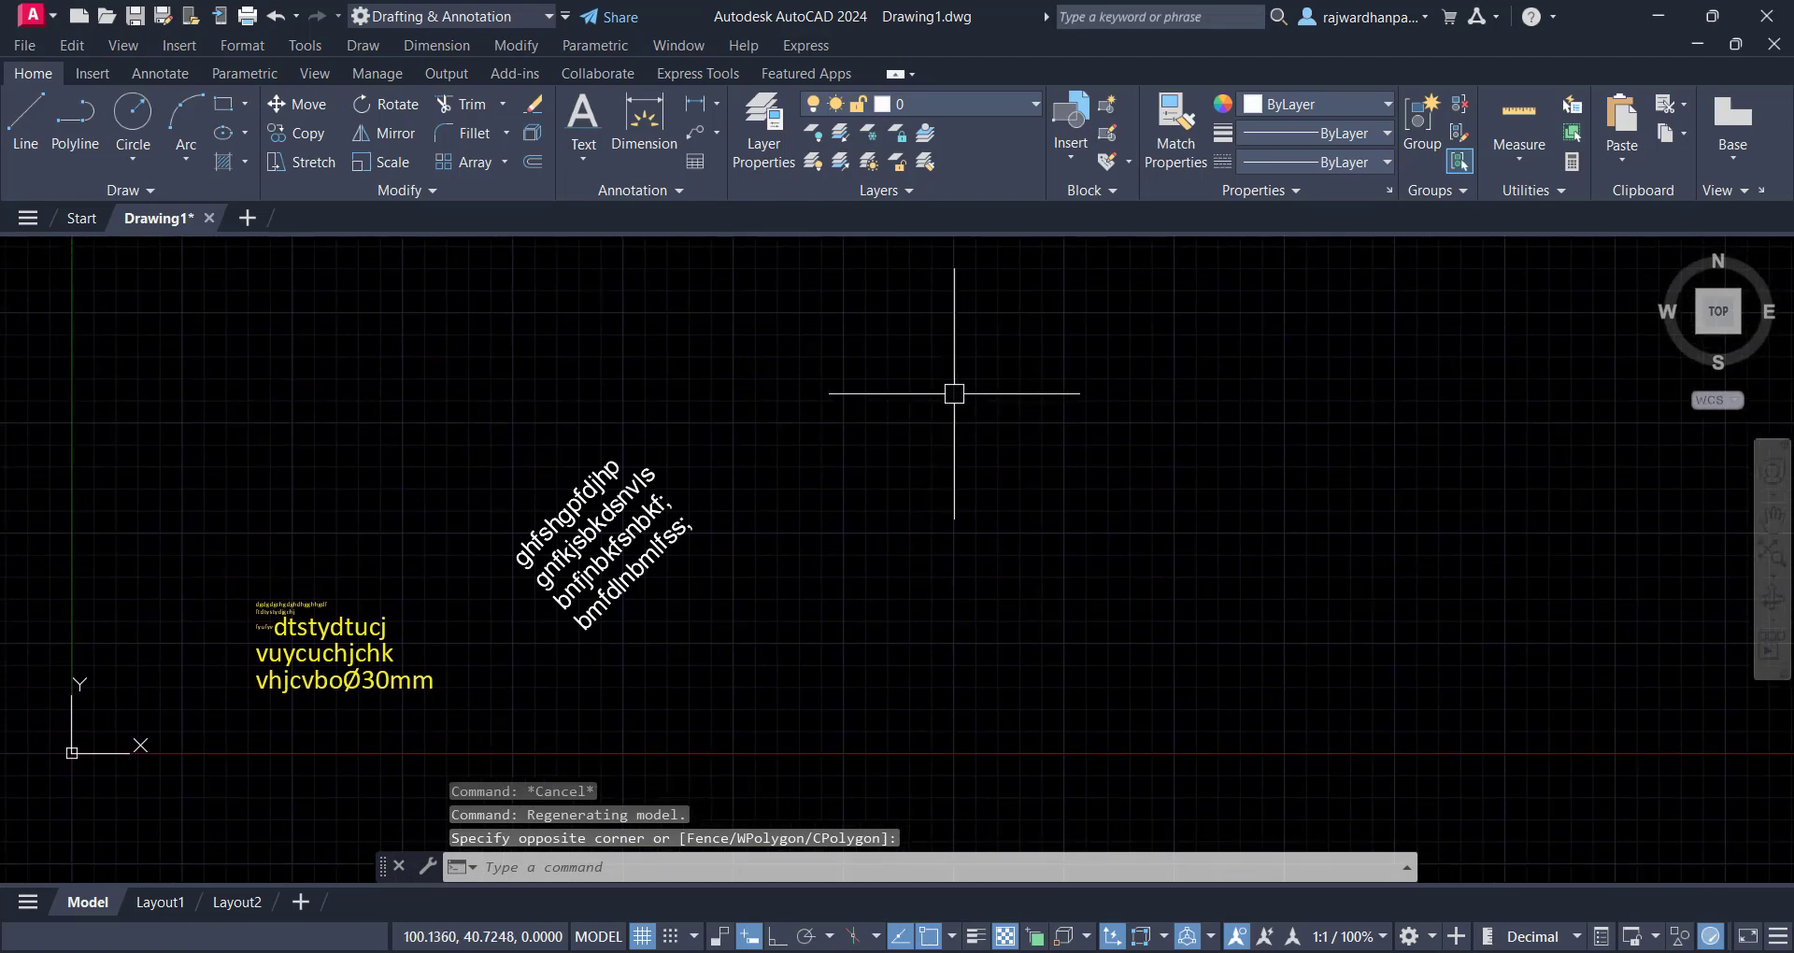
{"action": "left_click", "coordinate": [1099, 400]}
{"action": "left_click", "coordinate": [989, 429]}
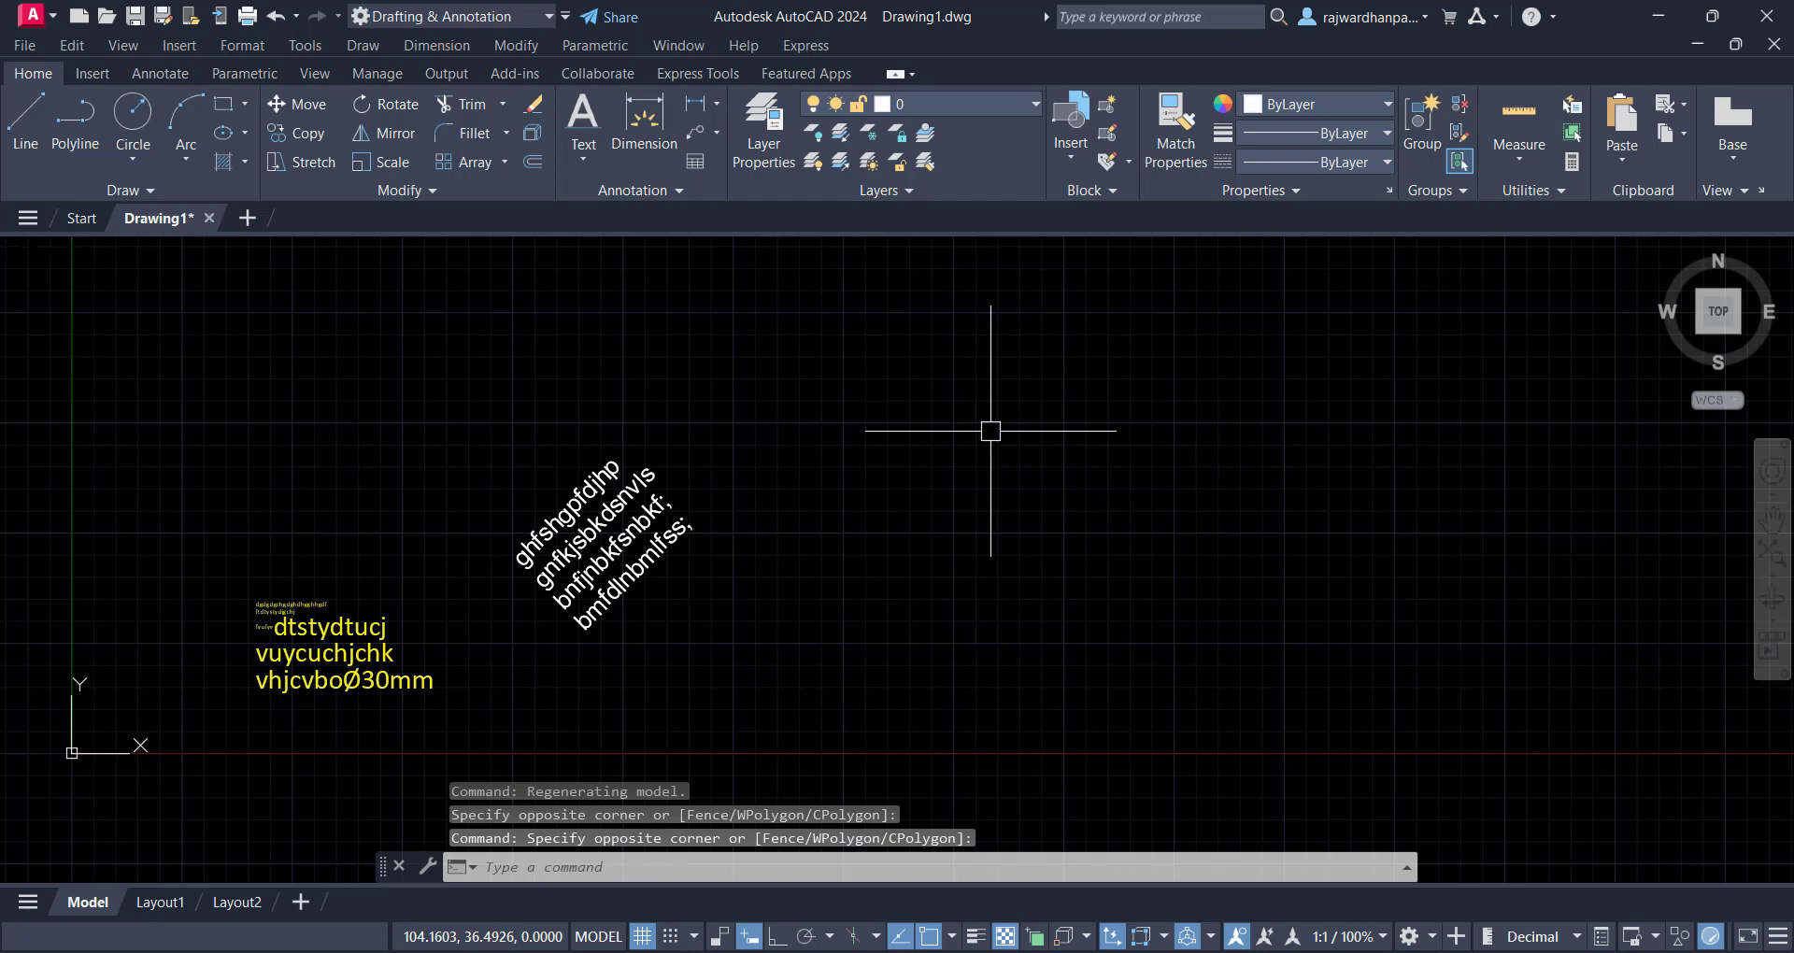
{"action": "left_click", "coordinate": [973, 416]}
{"action": "left_click", "coordinate": [934, 464]}
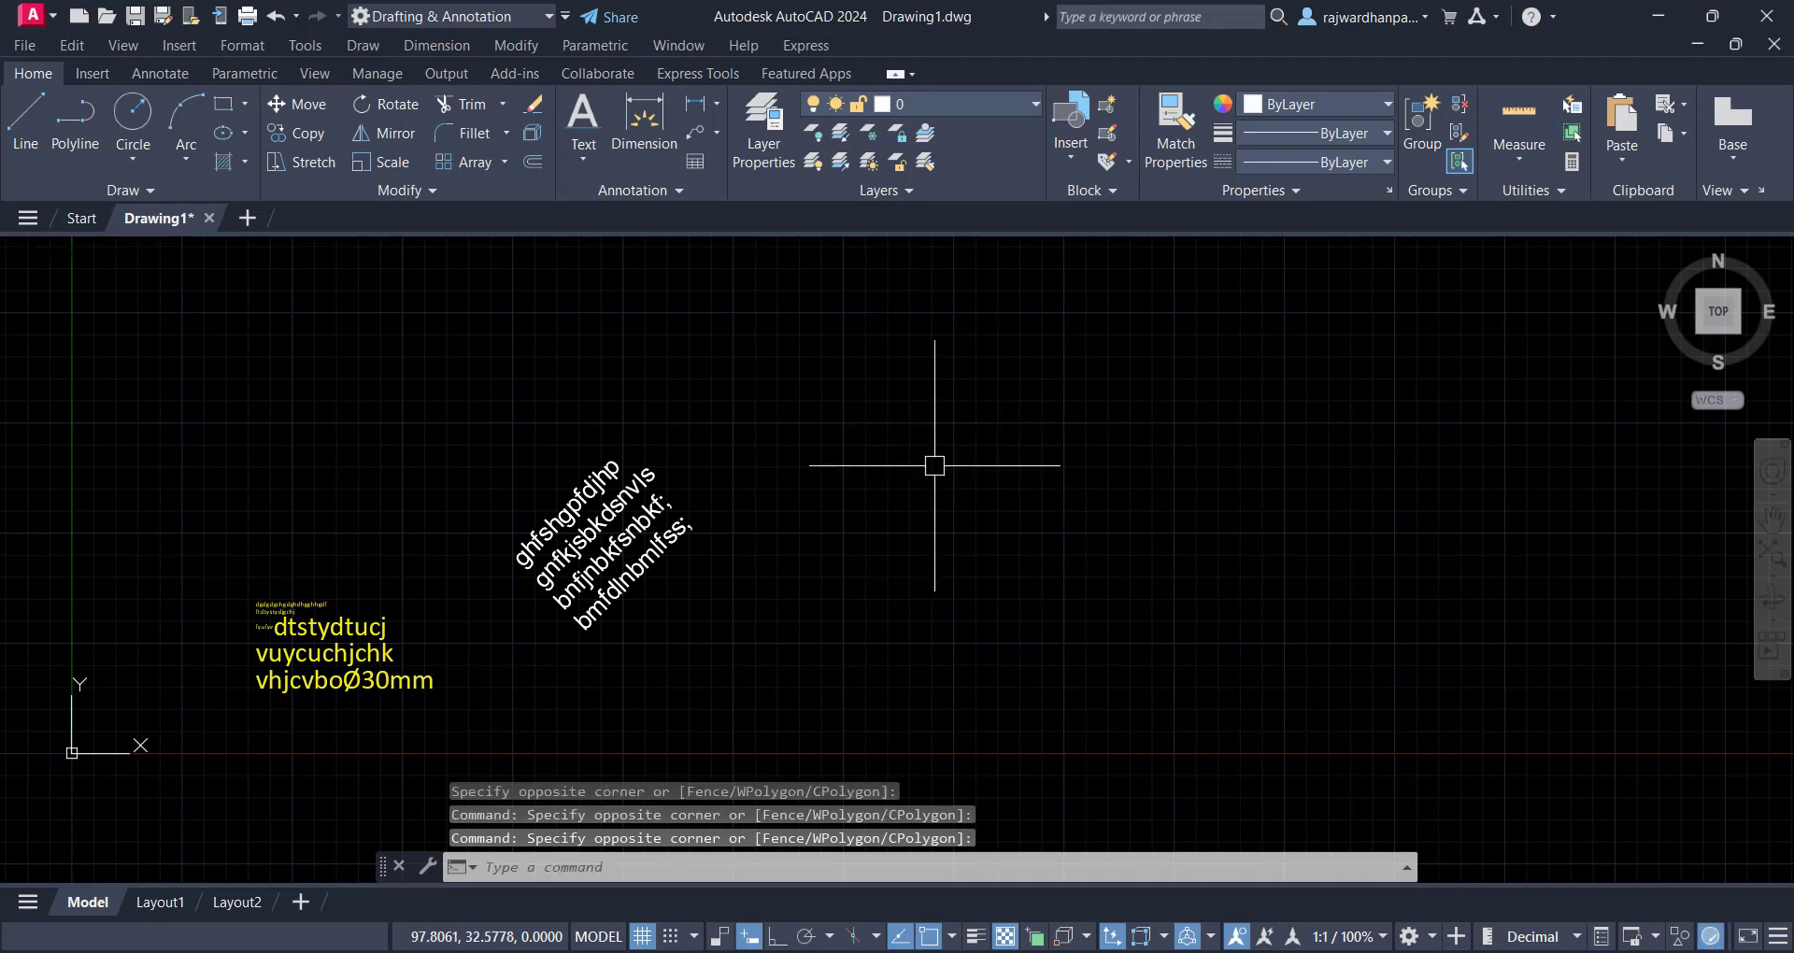
{"action": "type", "text": "DT"}
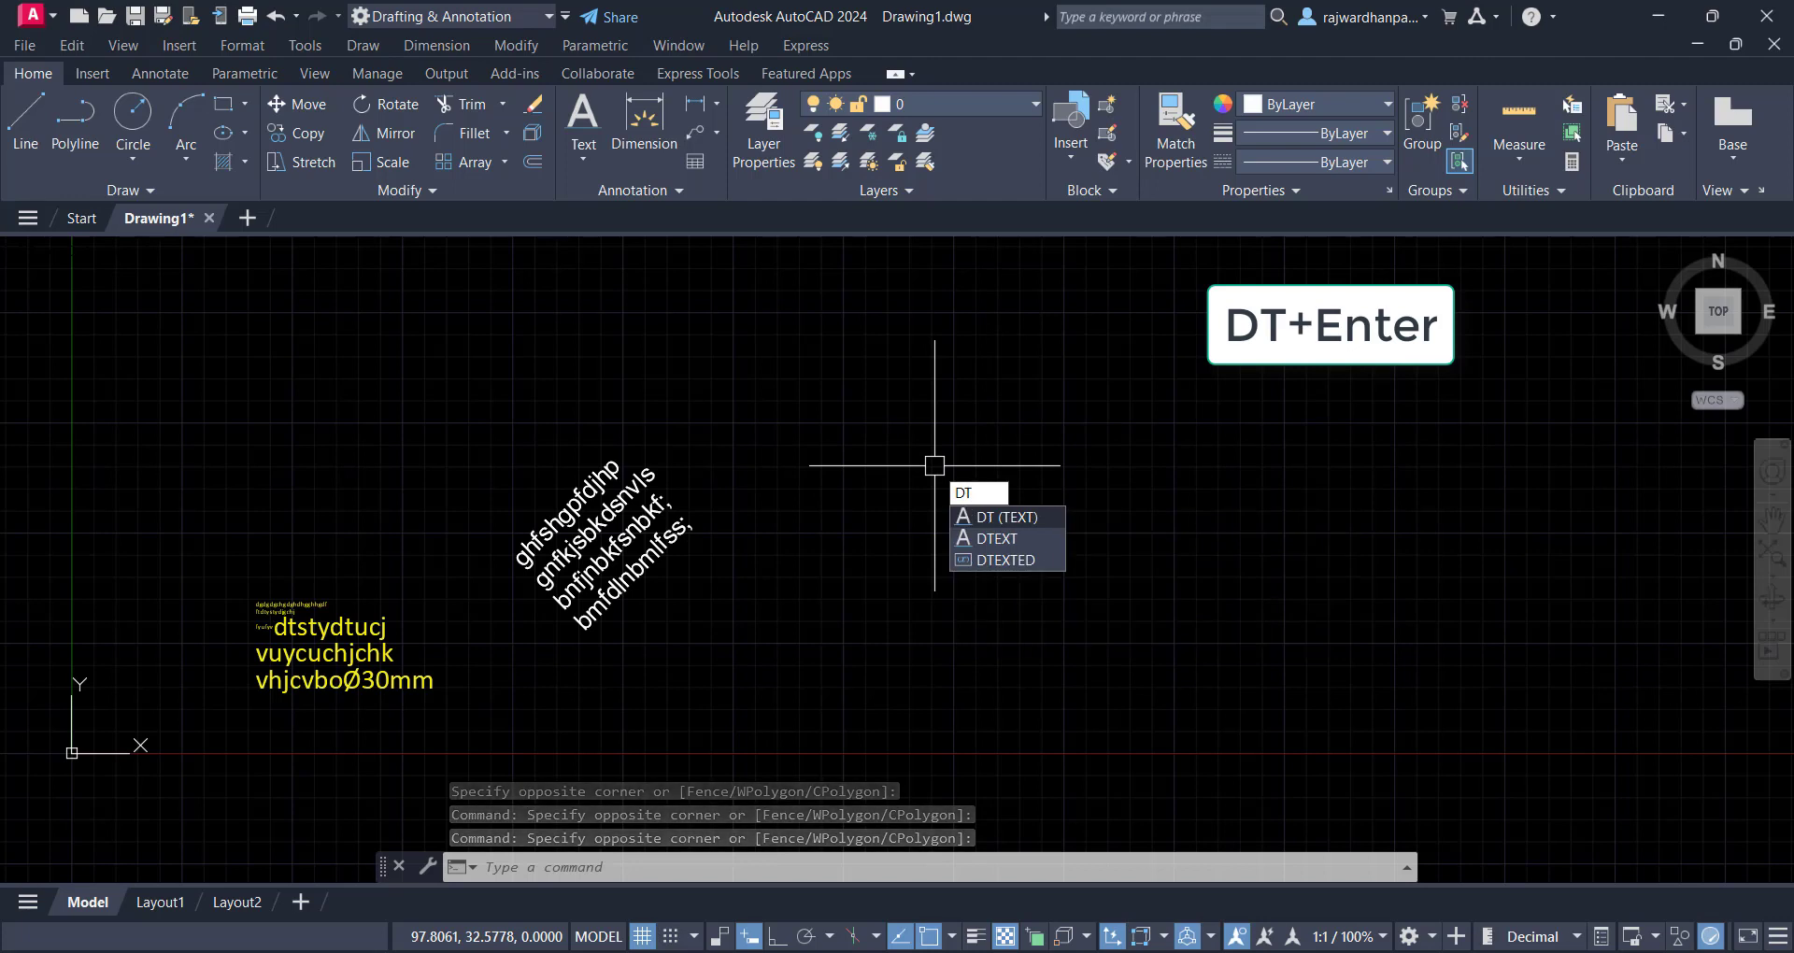
{"action": "key", "text": "Escape"}
{"action": "left_click", "coordinate": [583, 150]}
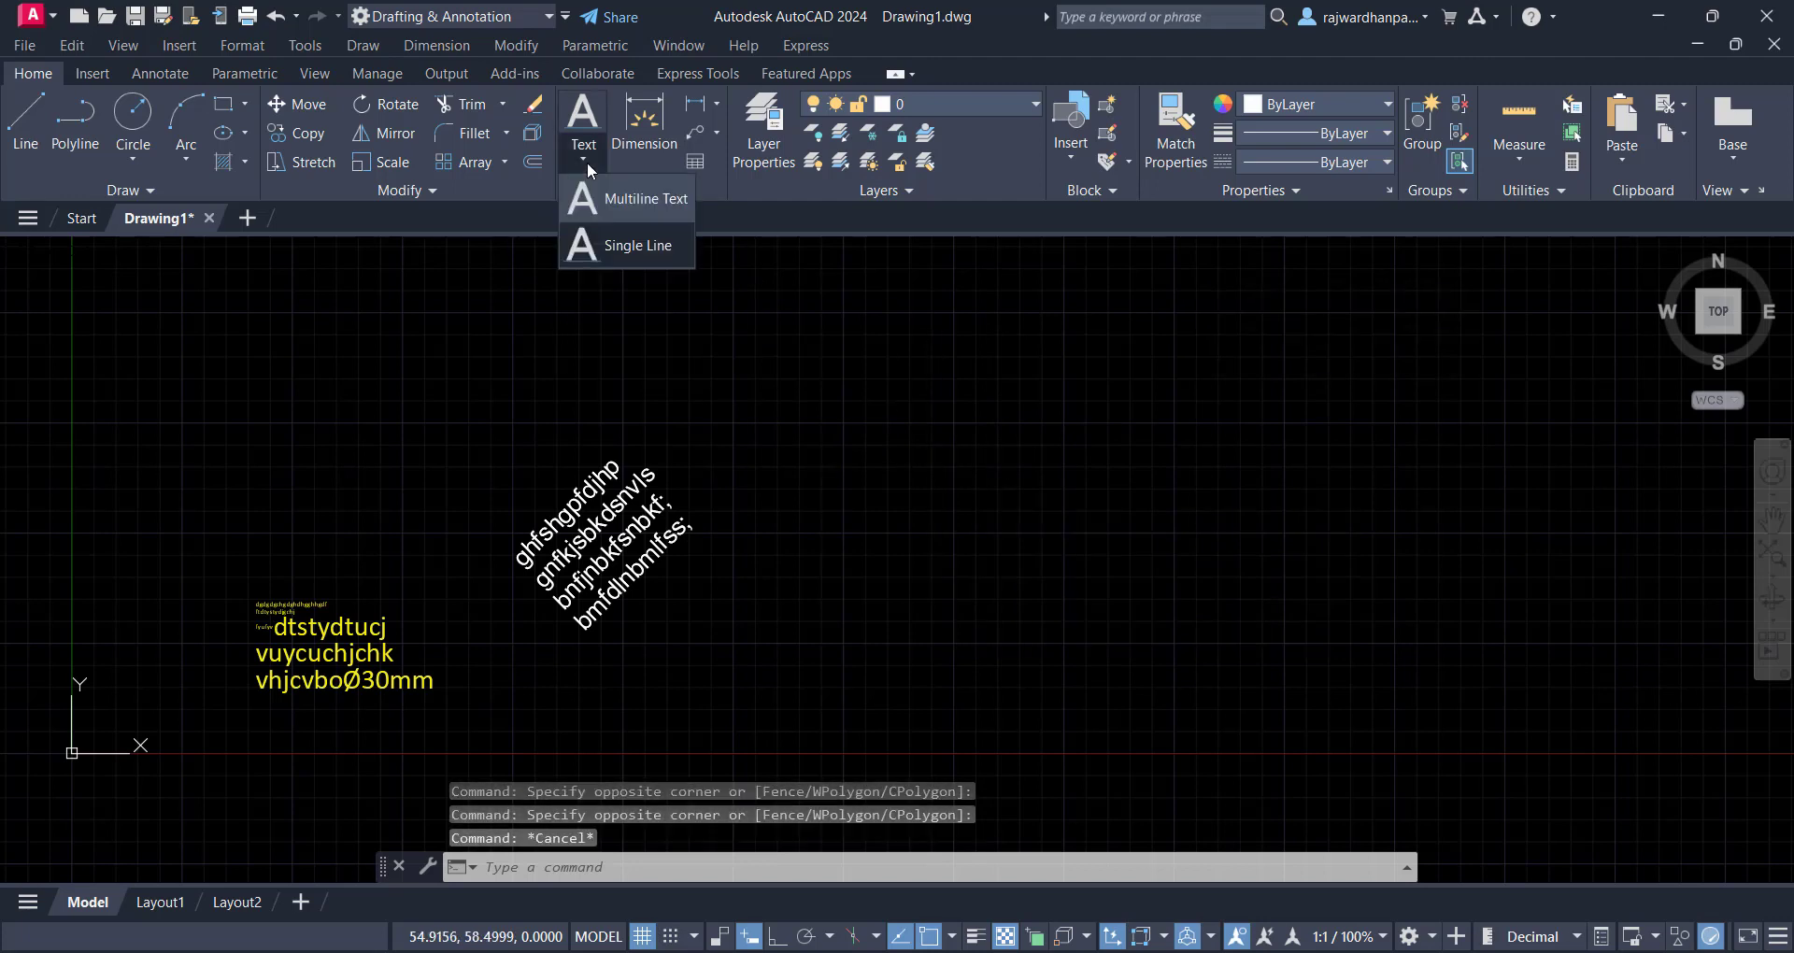
{"action": "left_click", "coordinate": [671, 247]}
{"action": "left_click", "coordinate": [790, 425]}
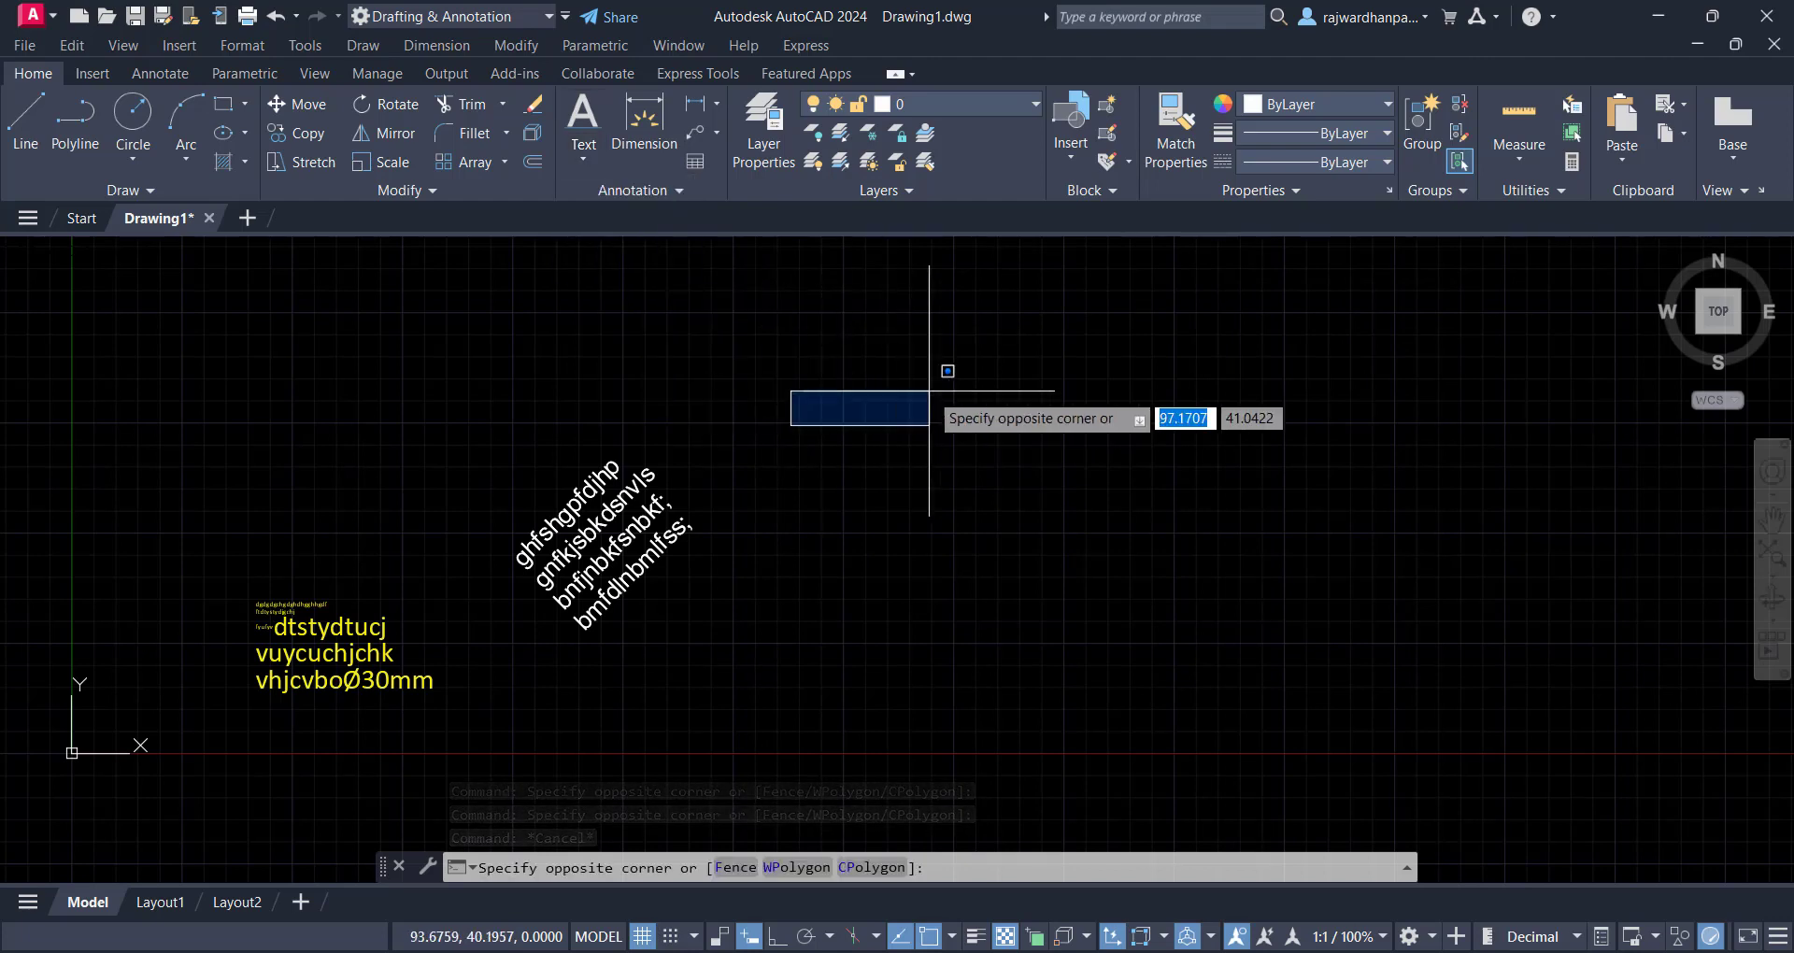
{"action": "left_click", "coordinate": [938, 386]}
Start a single-line text in the empty area beside the rotated text, with height 3 and rotation angle 0
{"action": "type", "text": "dt"}
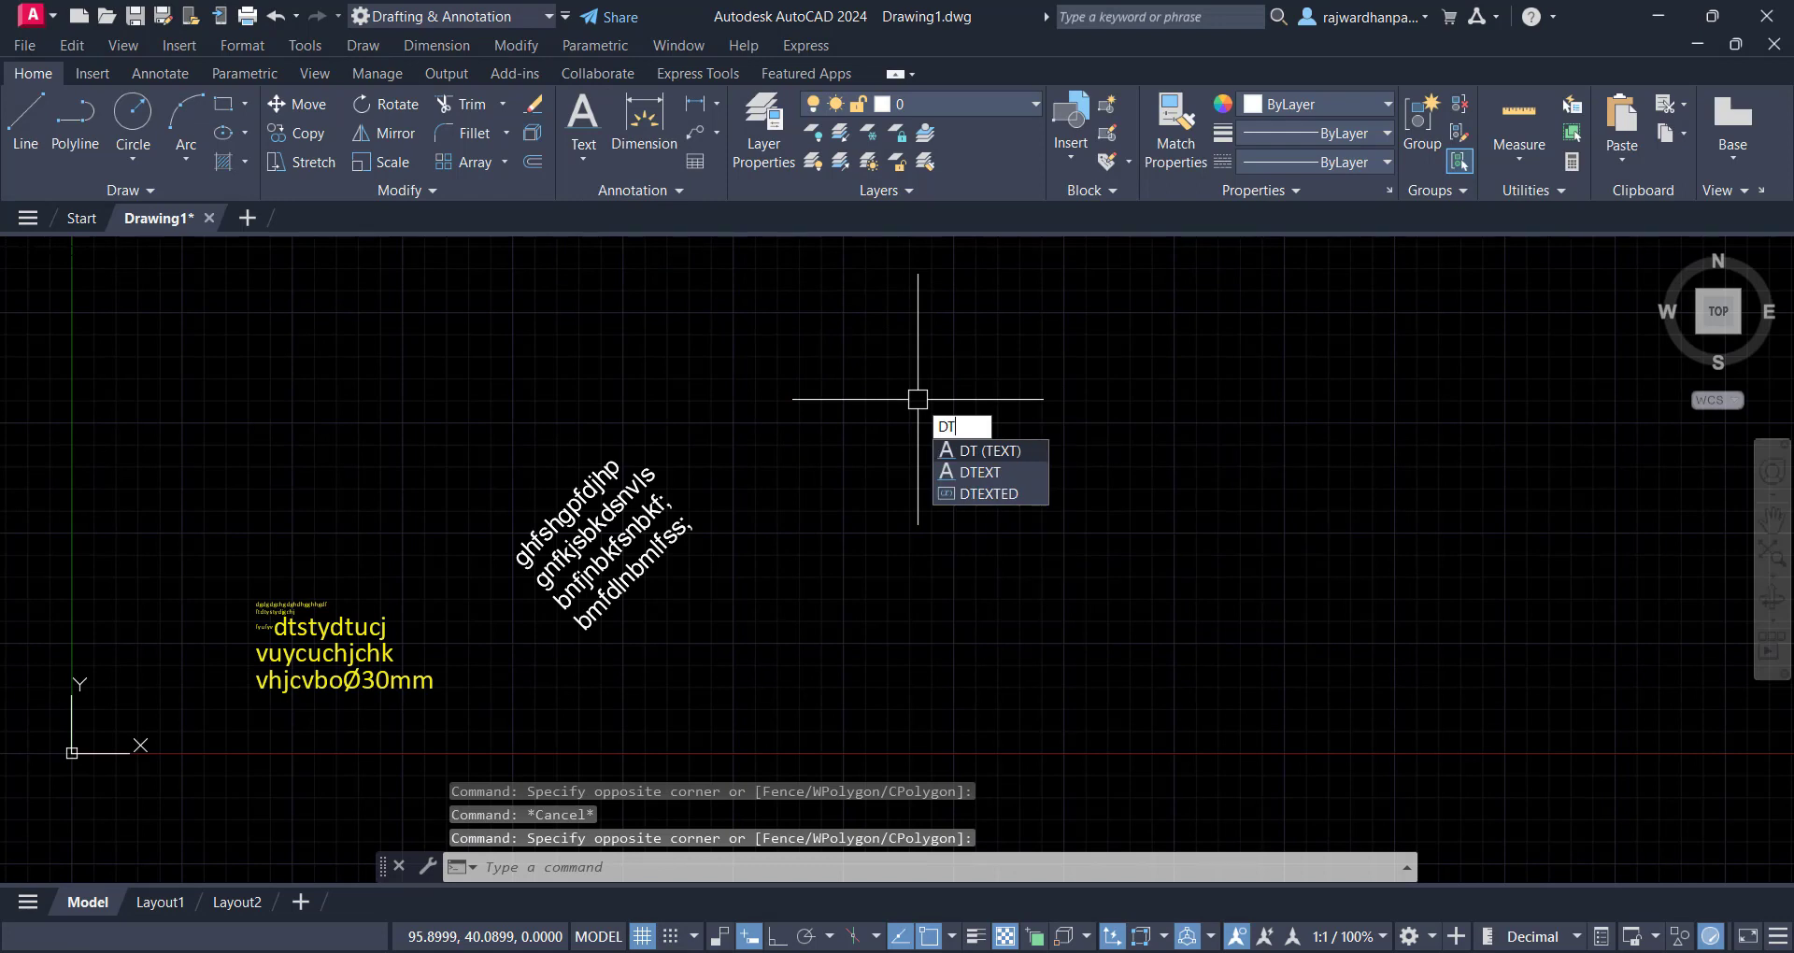
{"action": "key", "text": "Return"}
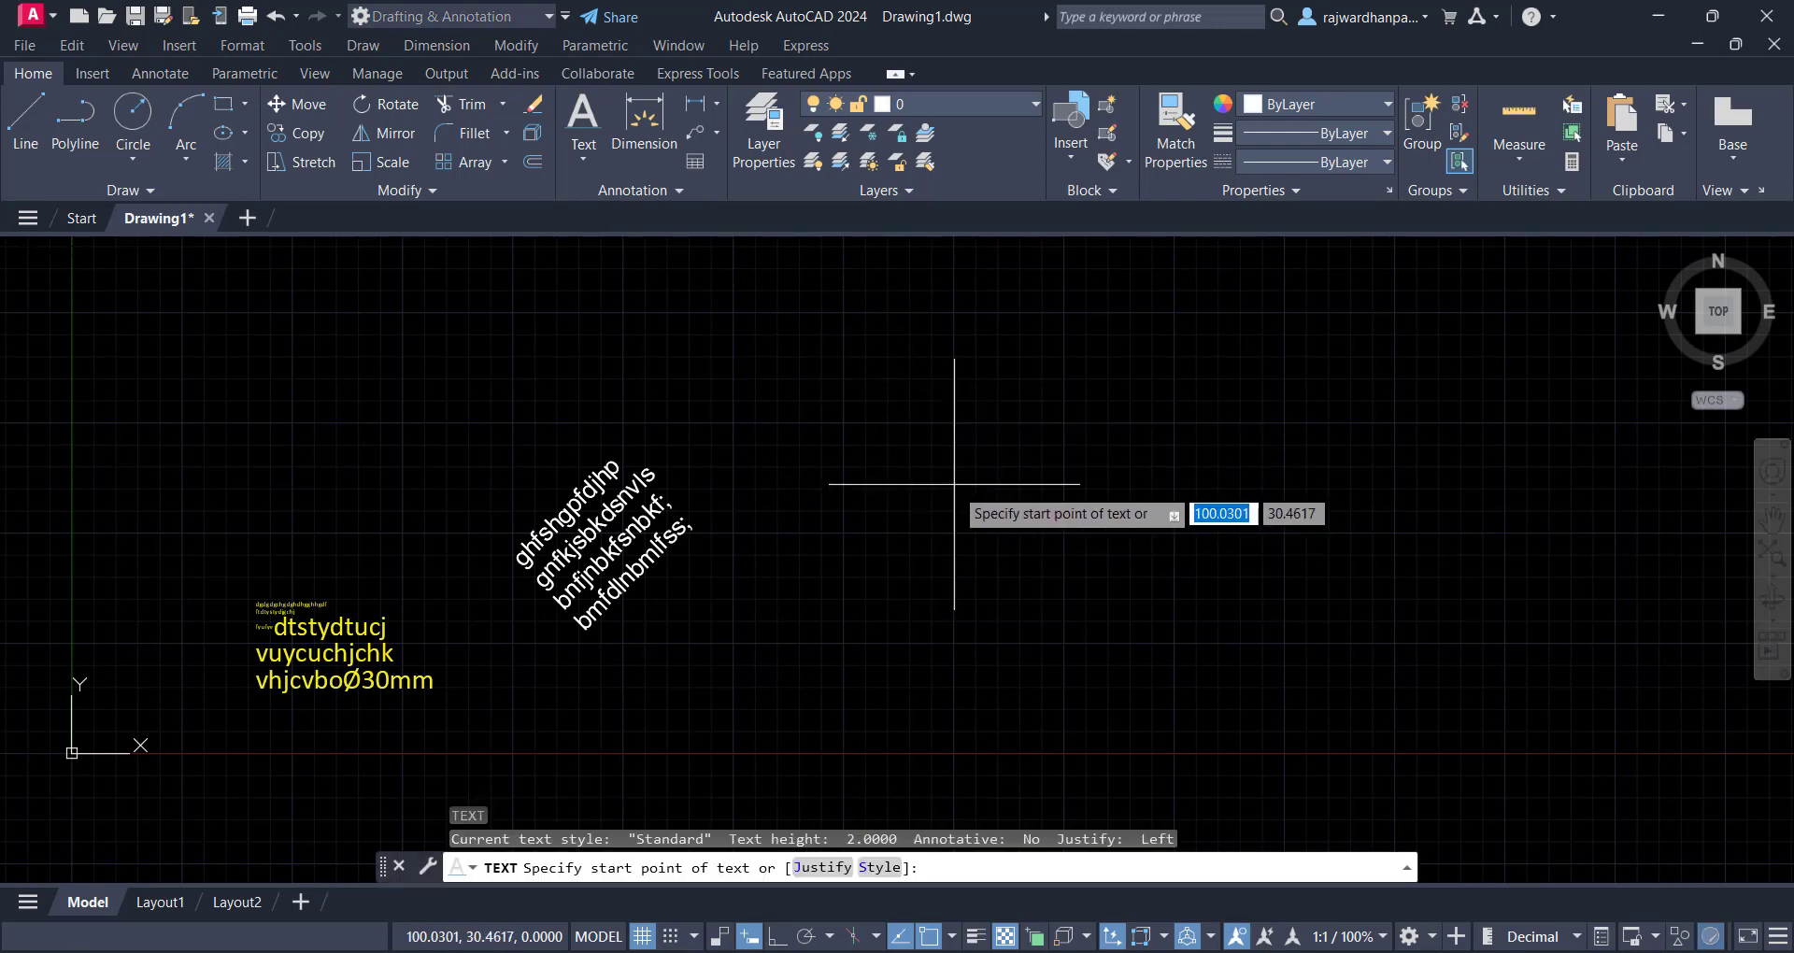
{"action": "left_click", "coordinate": [940, 412]}
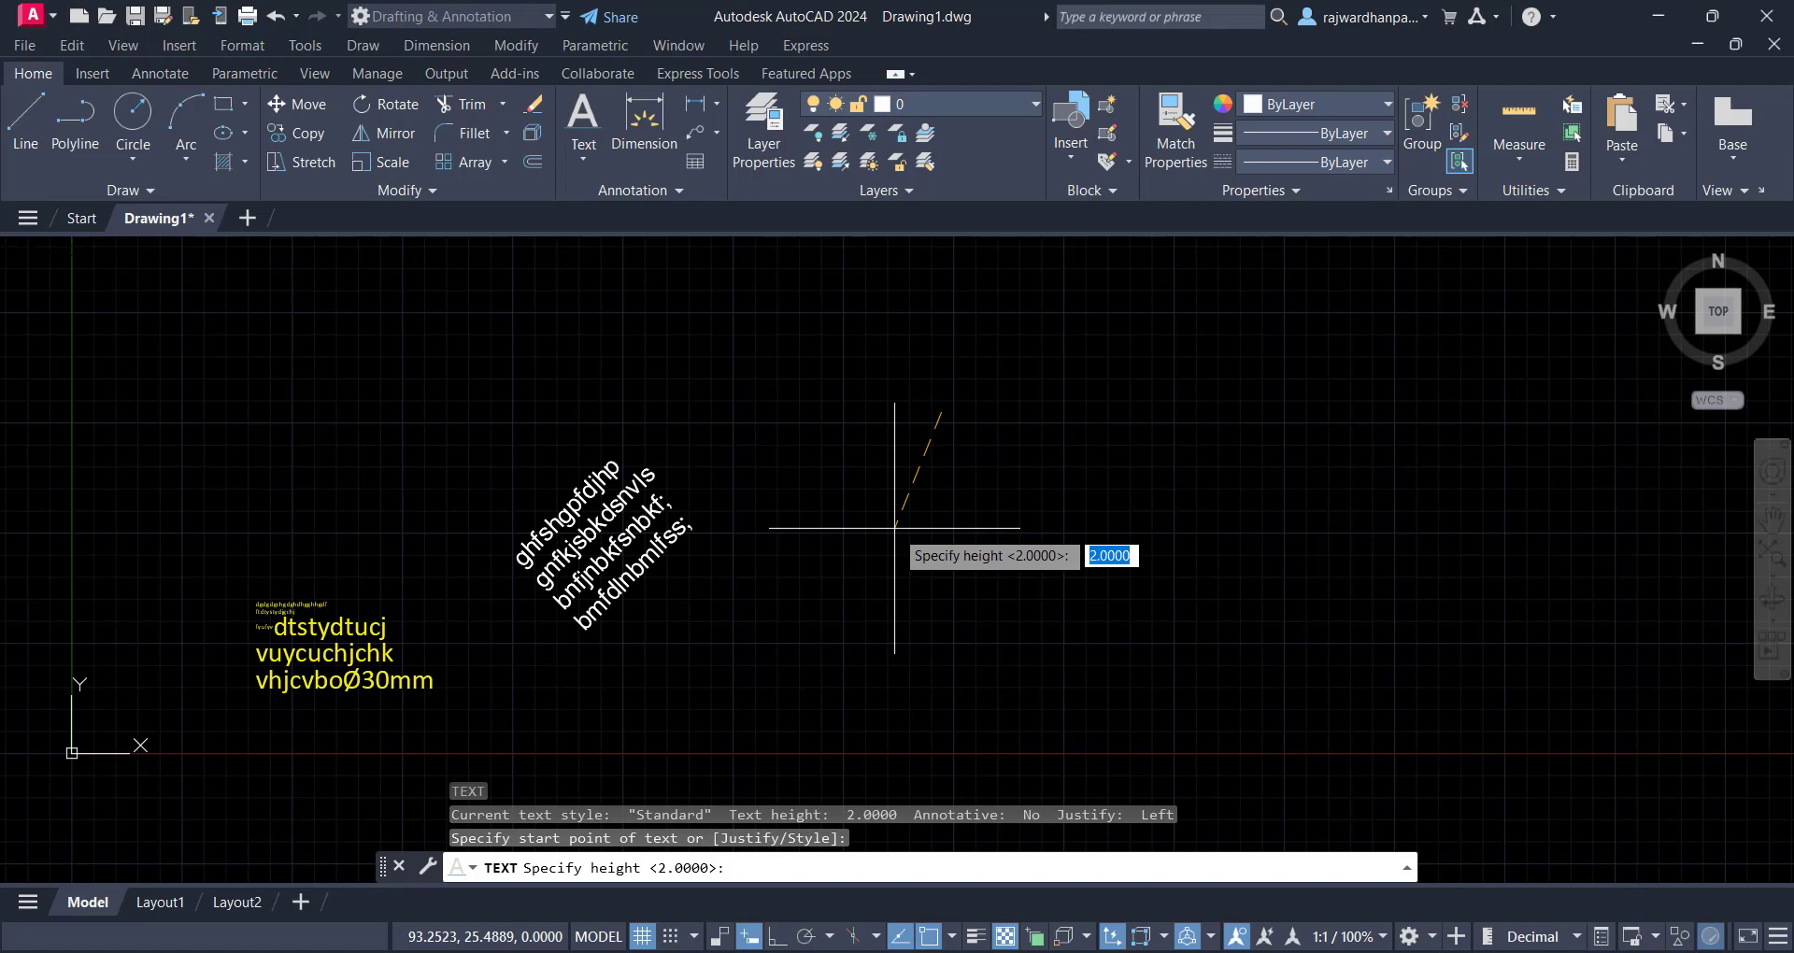
{"action": "type", "text": "3"}
{"action": "key", "text": "Return"}
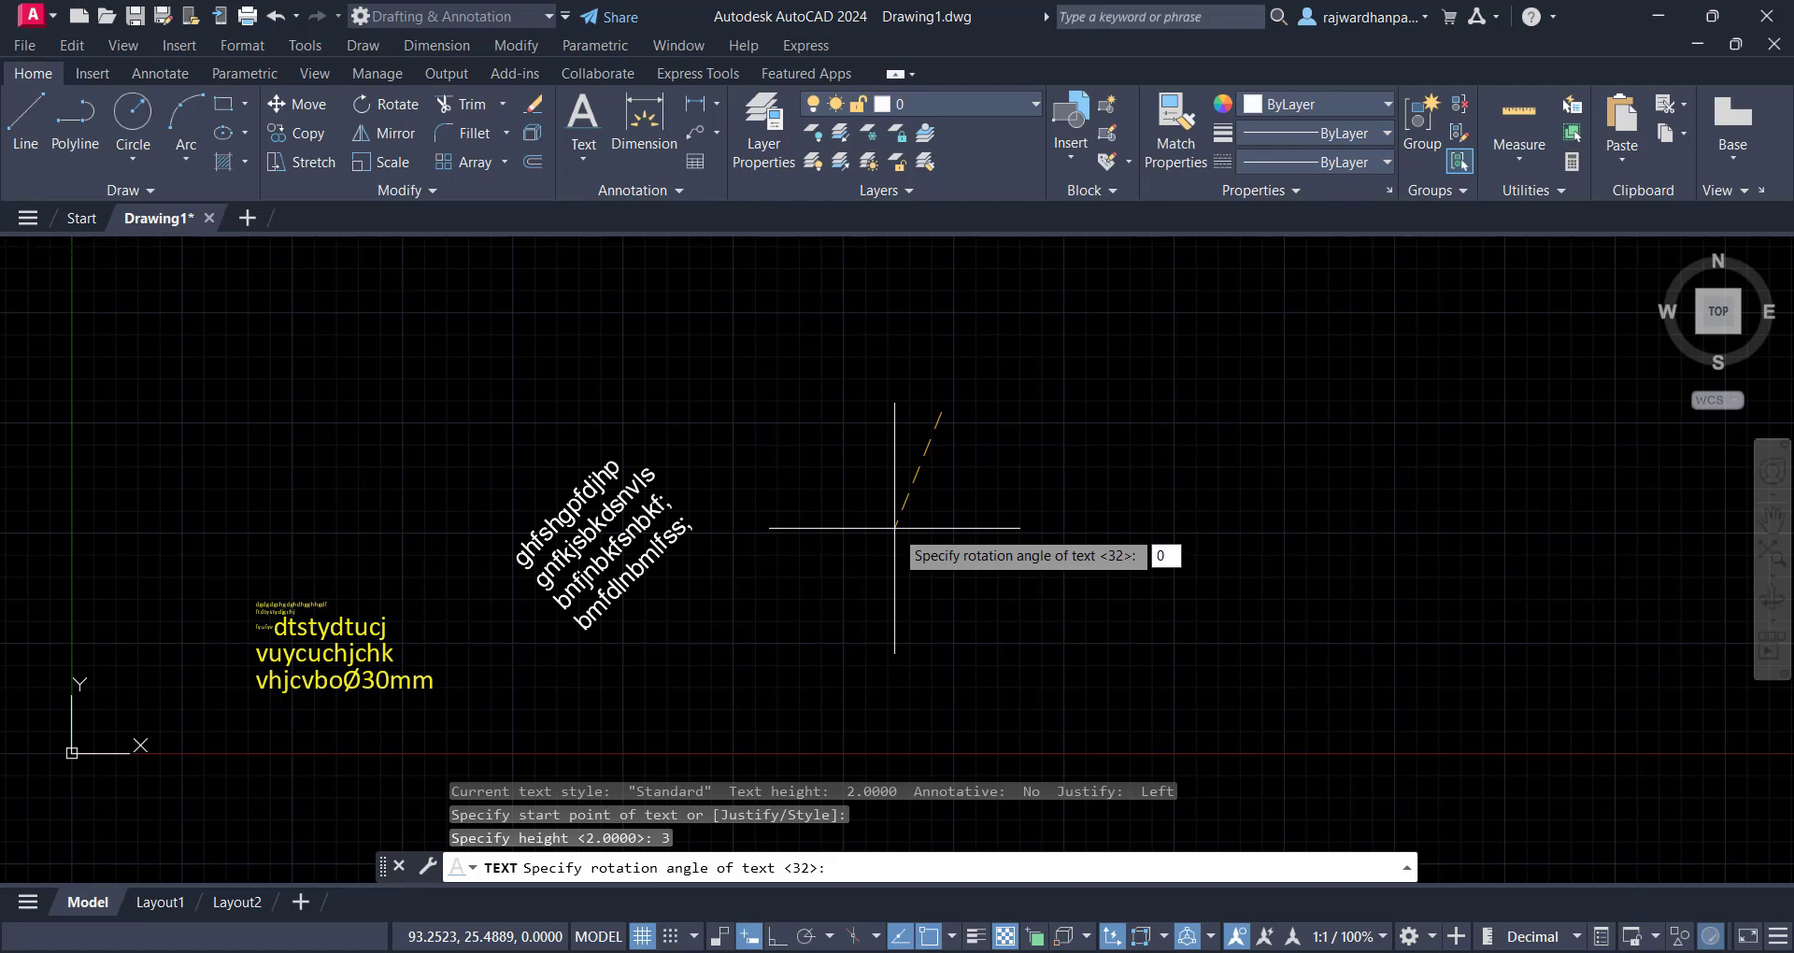
{"action": "key", "text": "Return"}
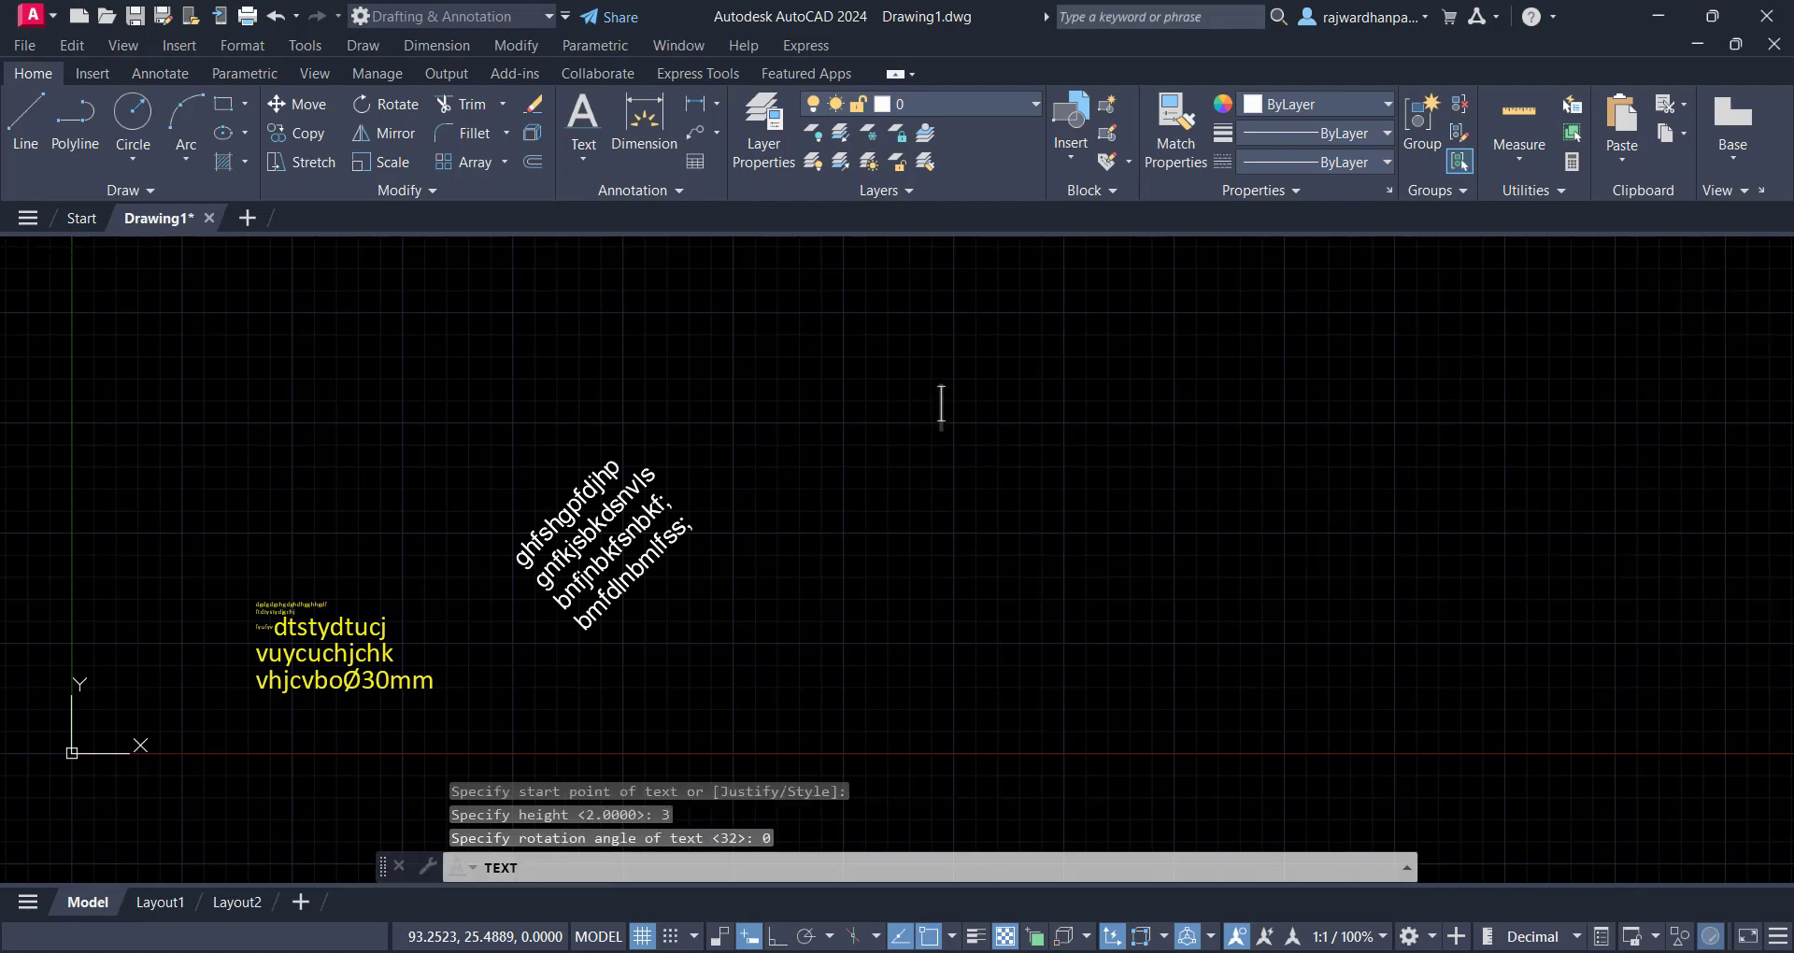
Enter the single-line text lines "gfauahgoidhgods", "hfsjbgjdbgks", "gnobglksdl" and "nksdngpwjorw[" and finish the text
{"action": "type", "text": "gfauahgoidhgods"}
{"action": "key", "text": "Return"}
{"action": "type", "text": "hfsjbgjd"}
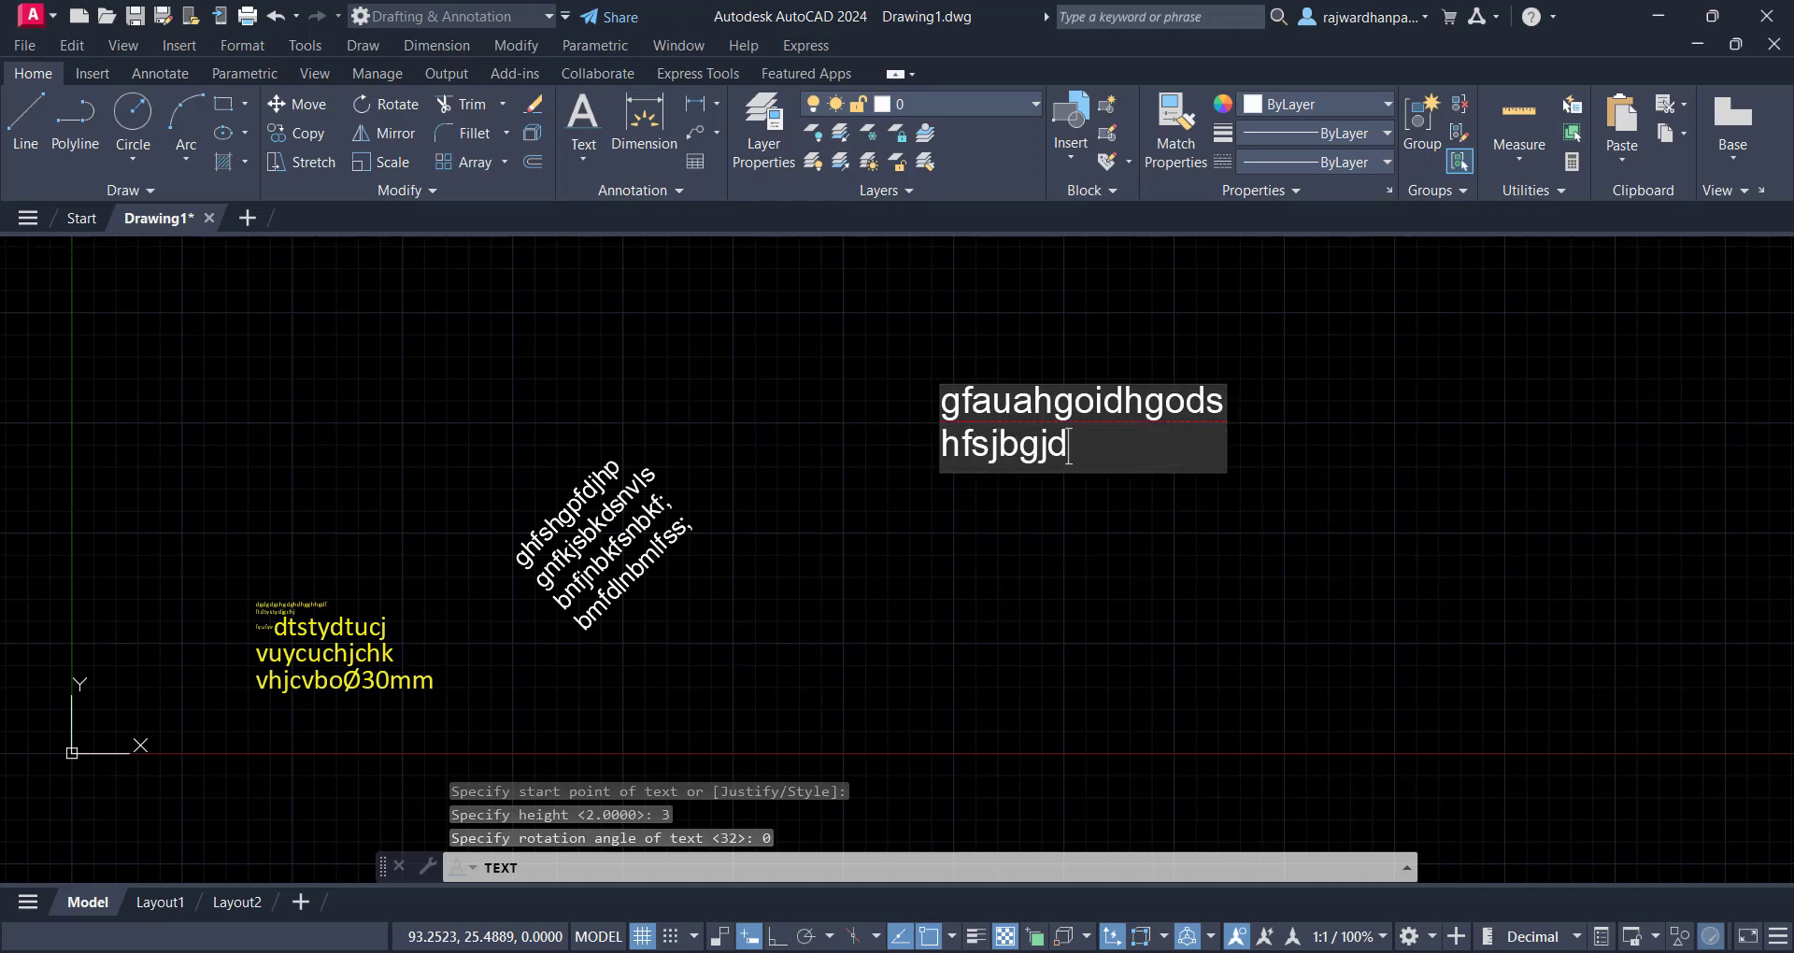
{"action": "type", "text": "bgks"}
{"action": "key", "text": "Return"}
{"action": "type", "text": "gnobglksdl"}
{"action": "key", "text": "Return"}
{"action": "type", "text": "nksdn"}
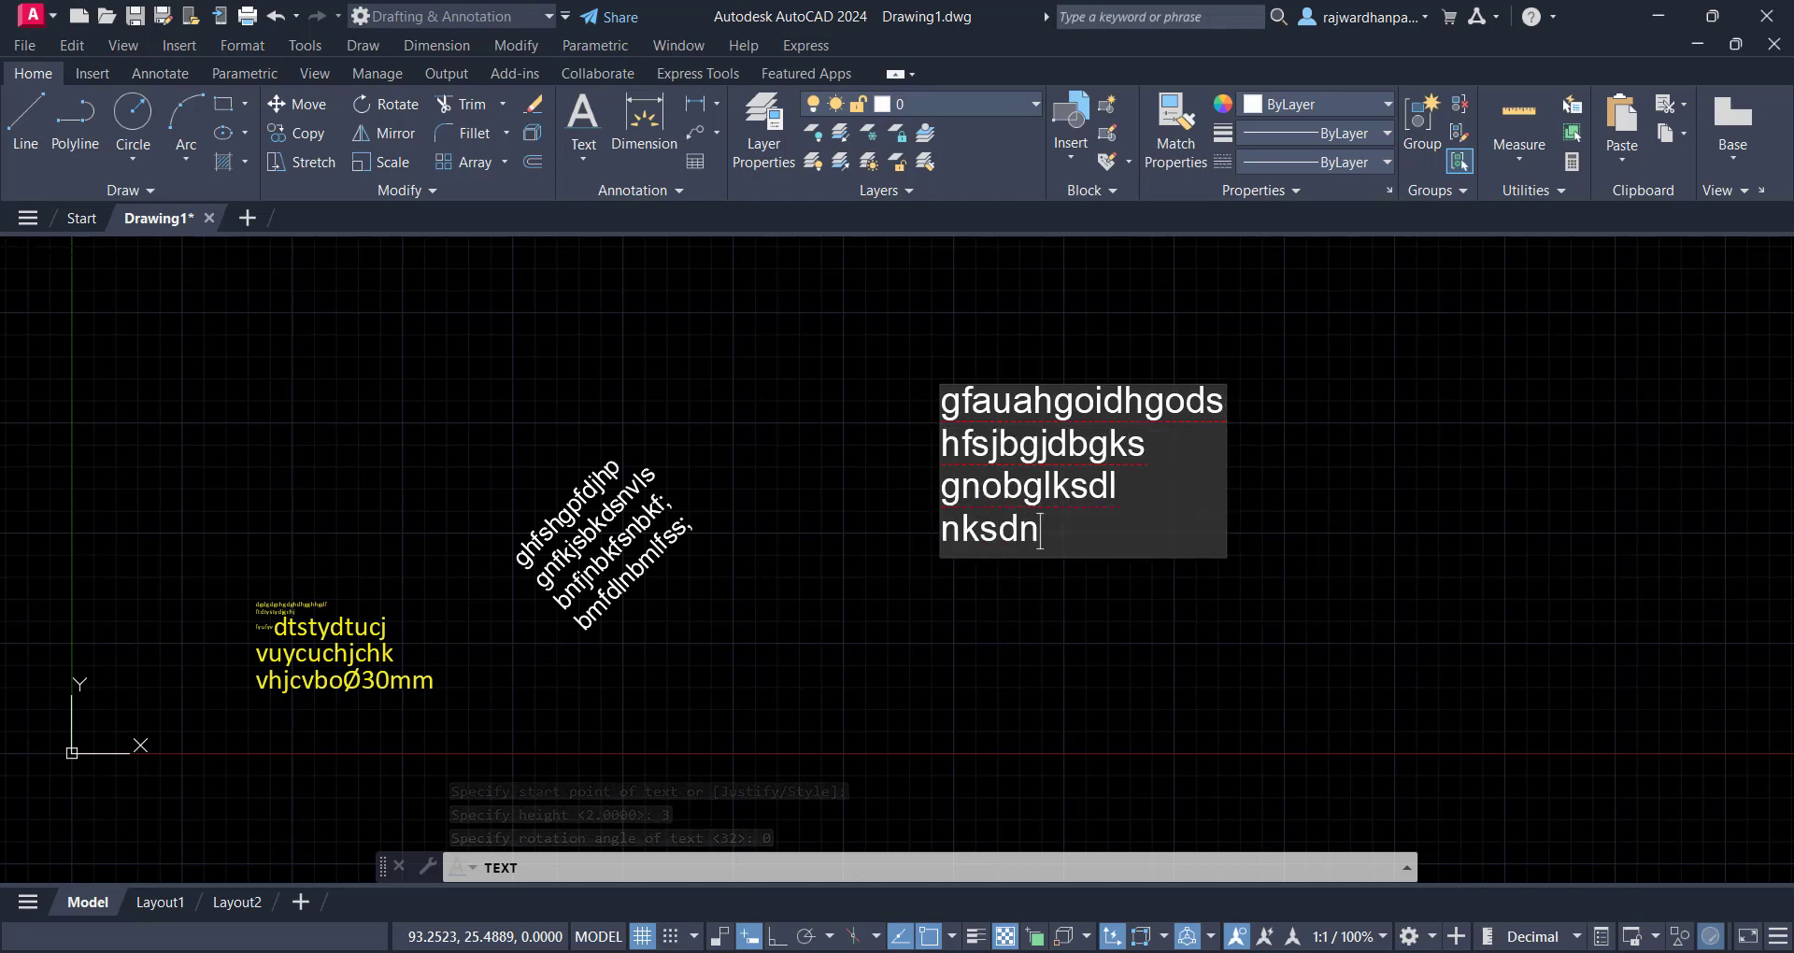
{"action": "type", "text": "gpwjorw["}
{"action": "key", "text": "Escape"}
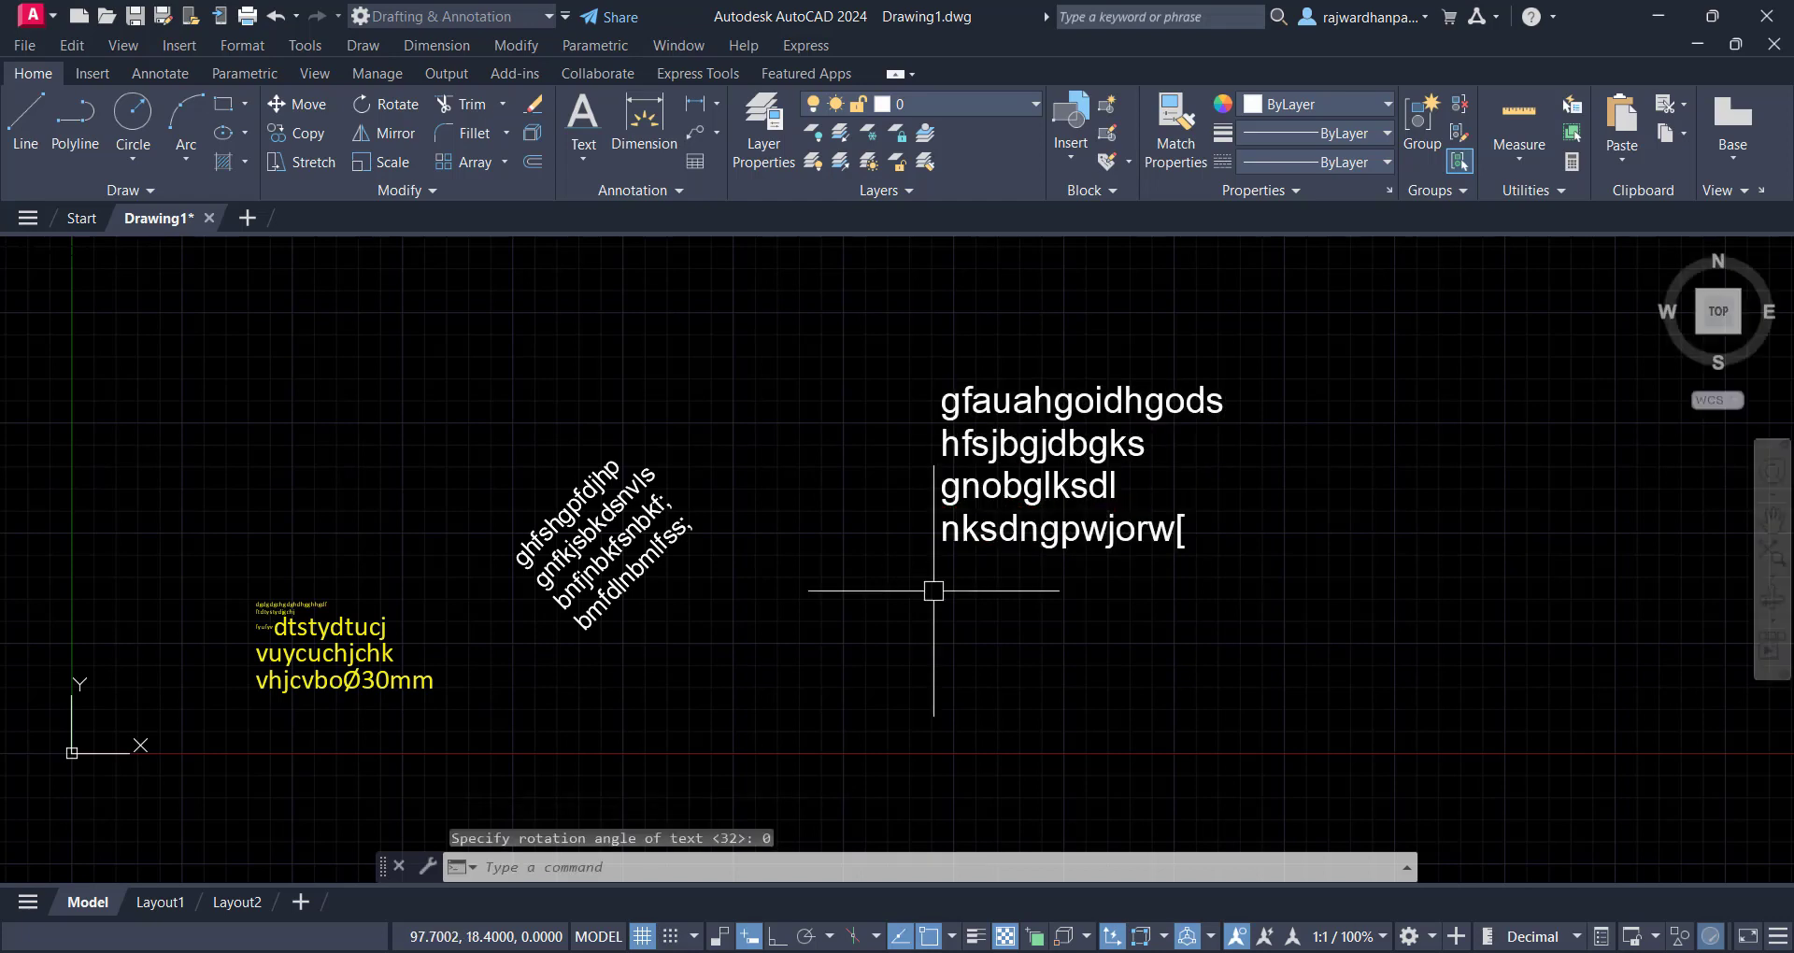
{"action": "key", "text": "Escape"}
Select the lower three single-line text lines one by one to examine them as objects, and clear the selection
{"action": "left_click", "coordinate": [1031, 592]}
{"action": "left_click", "coordinate": [925, 613]}
{"action": "middle_click_drag", "start_coordinate": [798, 576], "coordinate": [898, 536]}
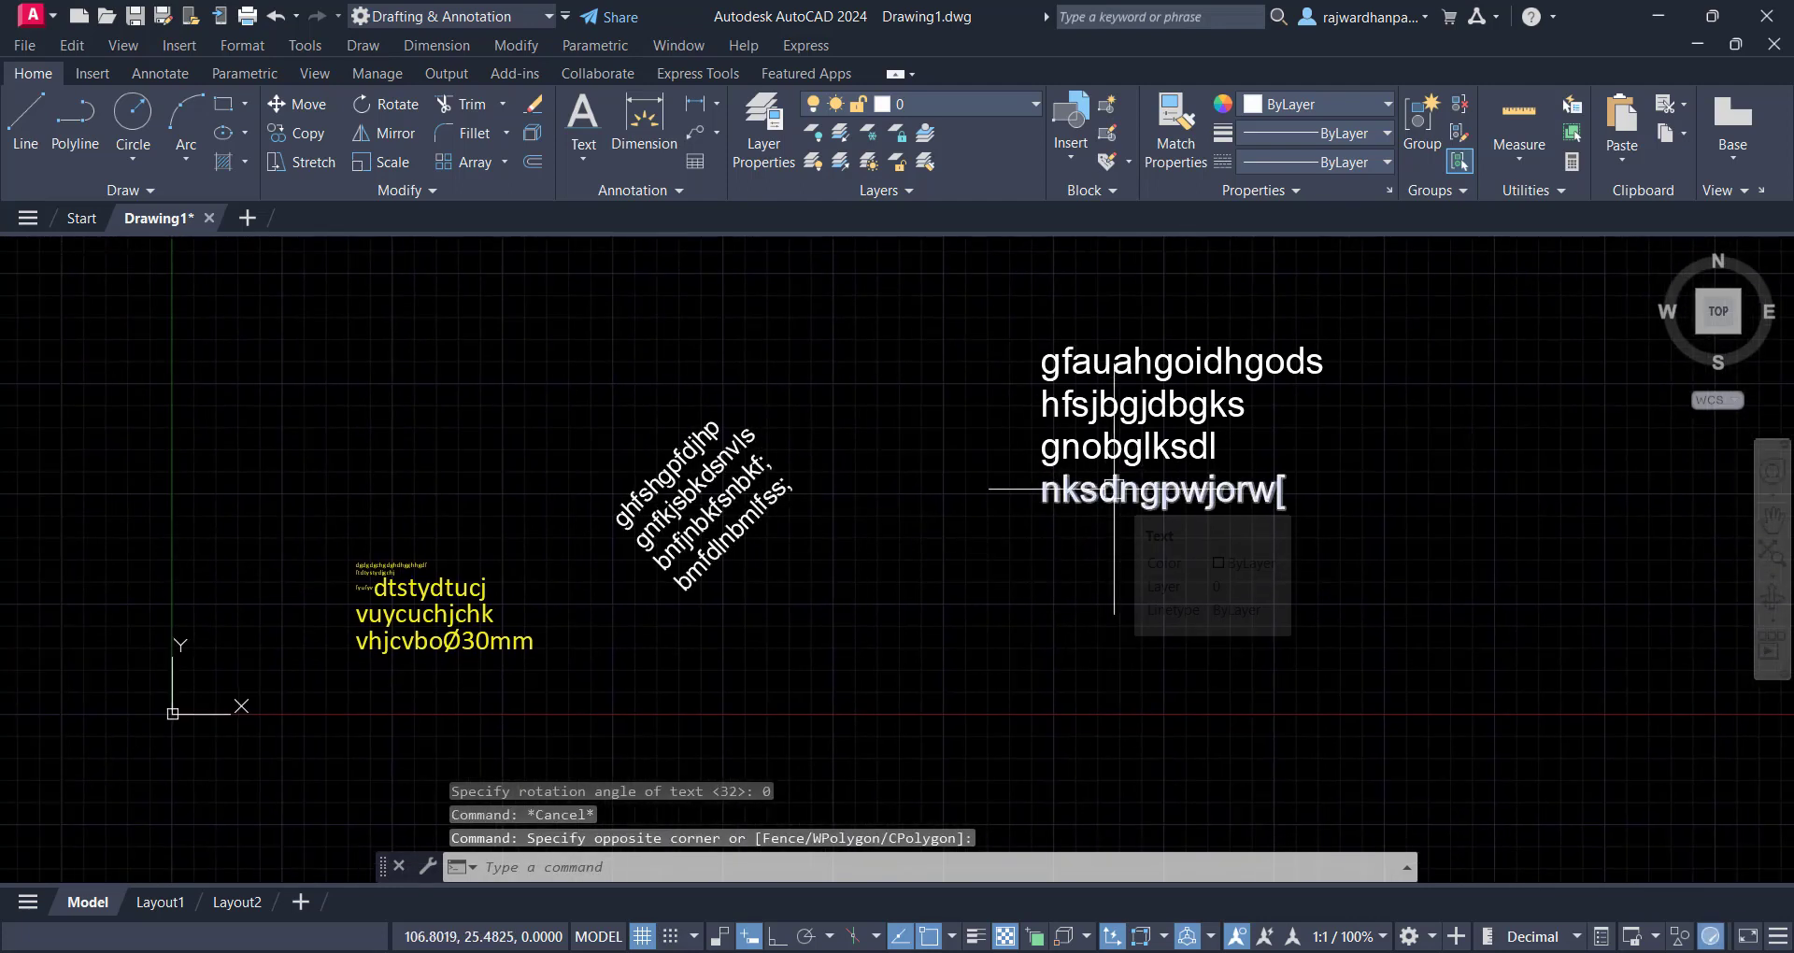
{"action": "left_click", "coordinate": [1141, 486]}
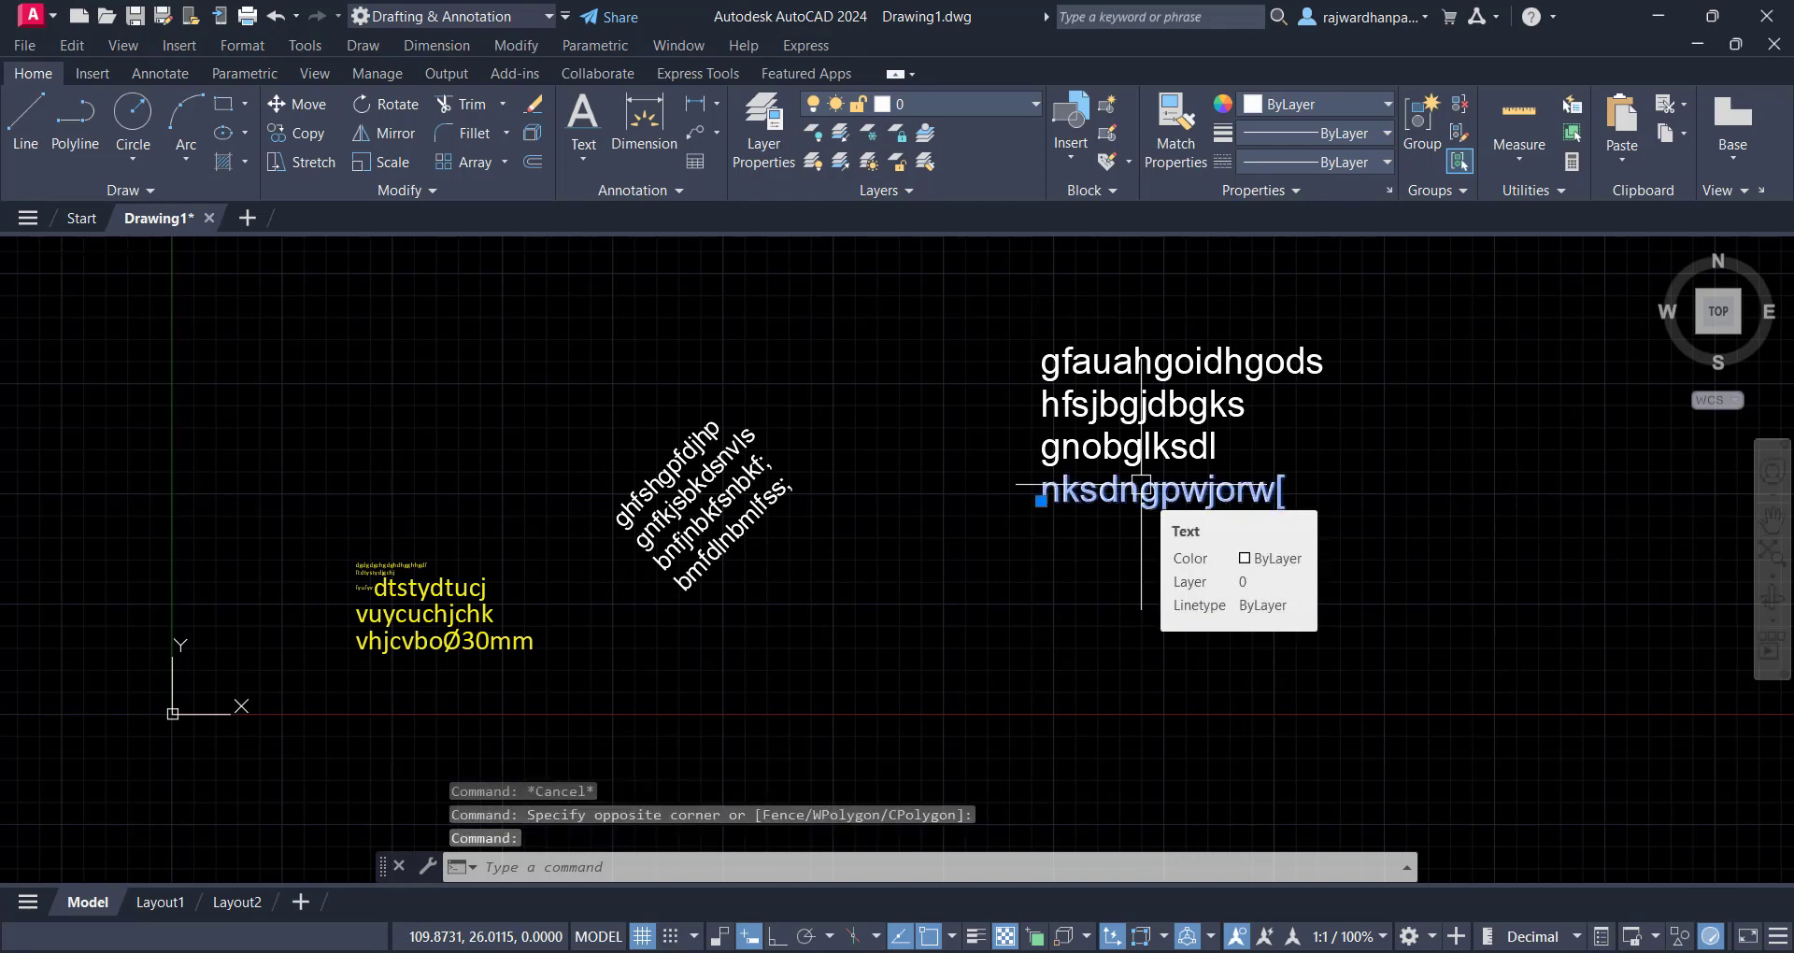
{"action": "left_click", "coordinate": [1065, 446]}
{"action": "left_click", "coordinate": [1145, 405]}
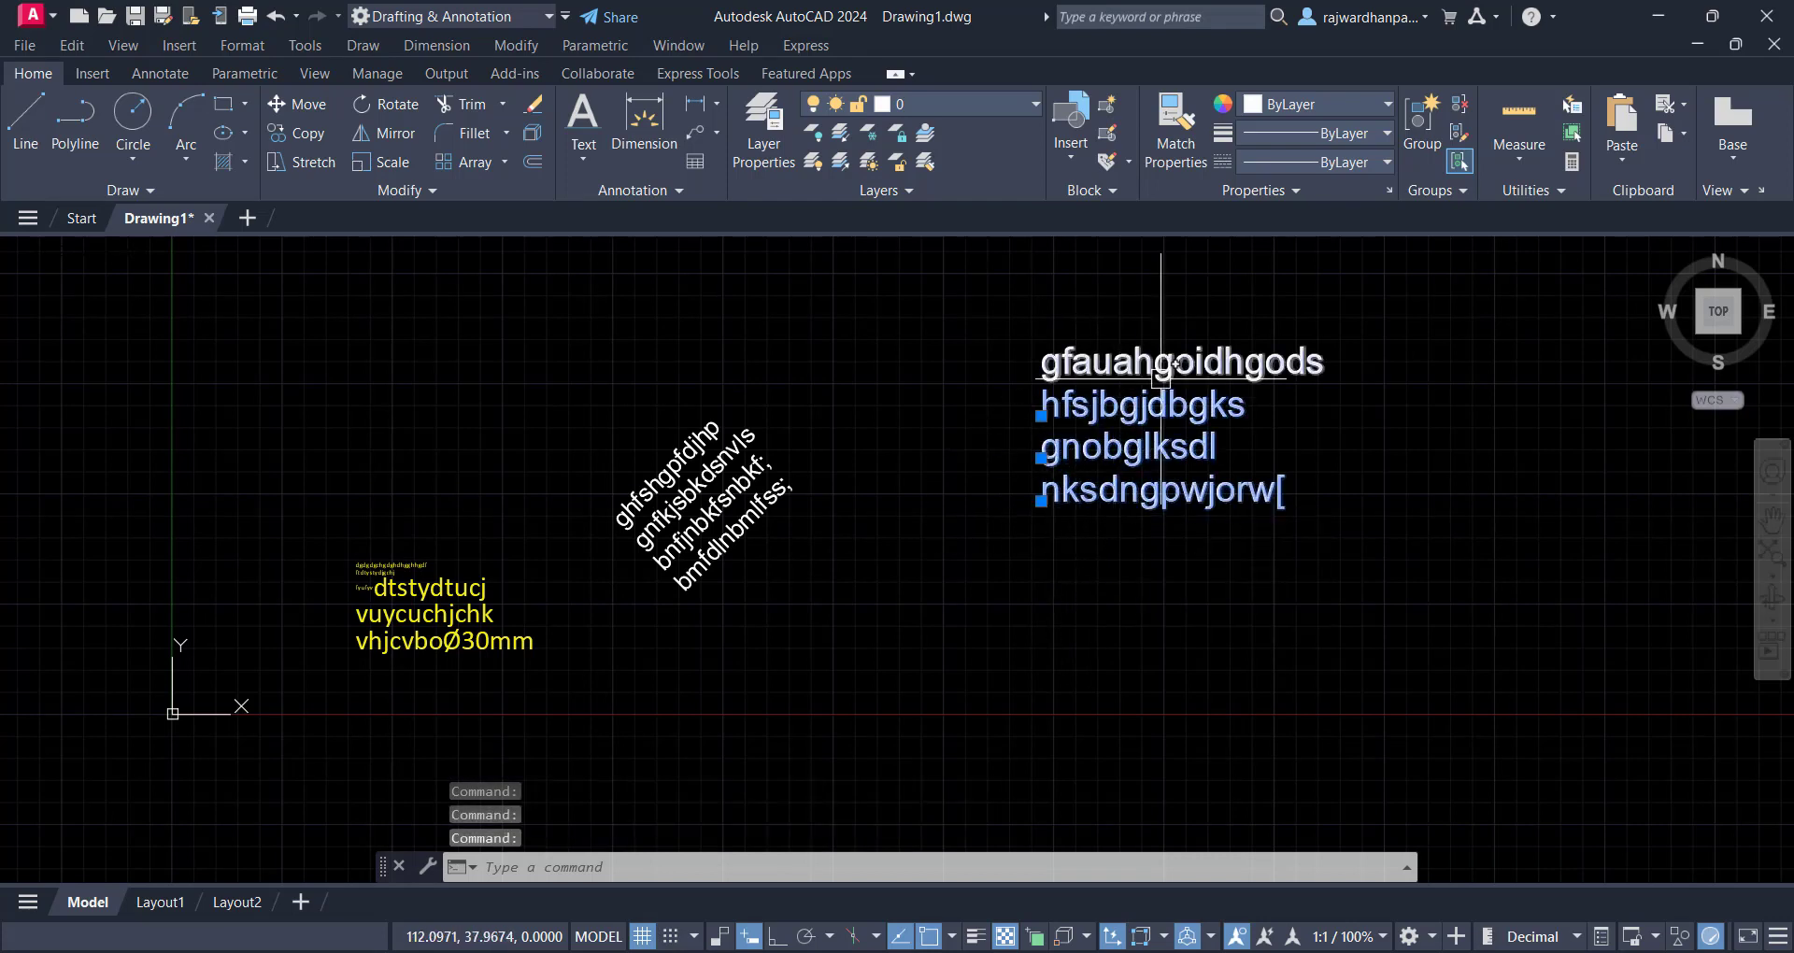
{"action": "key", "text": "Escape"}
Move the "nksdngpwjorw[" line down and to the right and the "gnobglksdl" line downward by their insertion grips
{"action": "left_click", "coordinate": [1090, 498]}
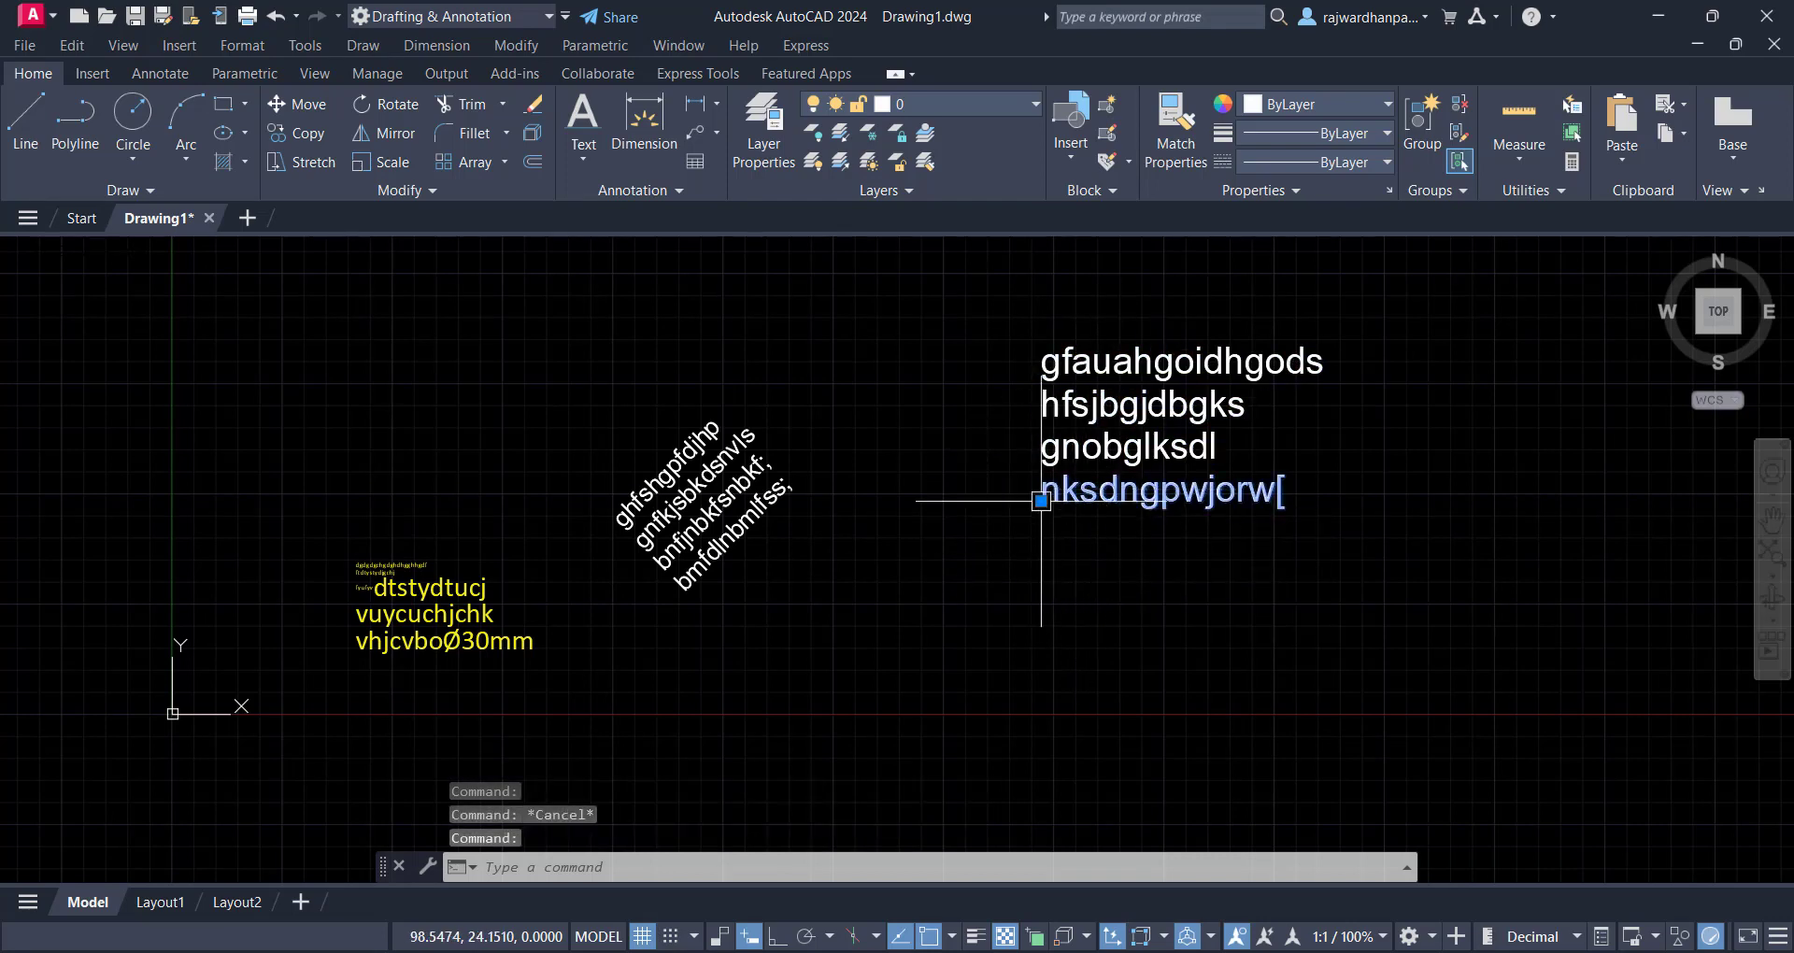
{"action": "left_click", "coordinate": [1041, 500]}
{"action": "left_click", "coordinate": [1237, 625]}
{"action": "left_click", "coordinate": [1111, 448]}
{"action": "left_click", "coordinate": [1041, 457]}
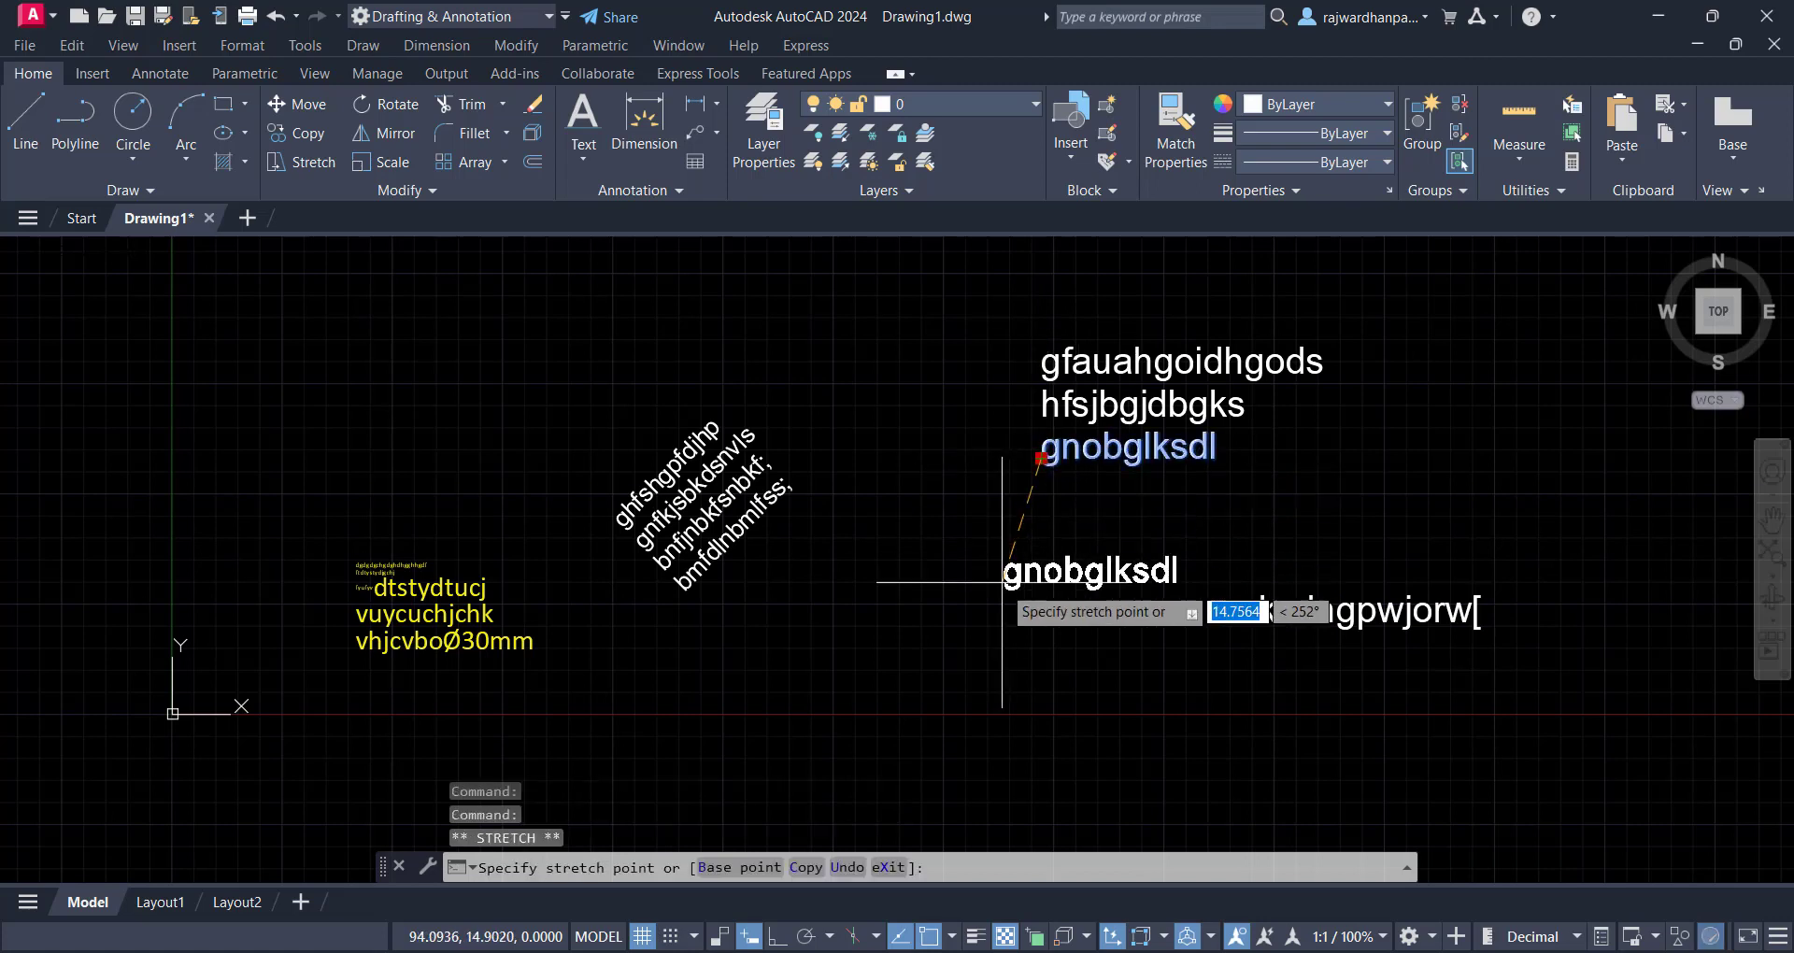
{"action": "left_click", "coordinate": [1000, 584]}
{"action": "key", "text": "Escape"}
Move the "hfsjbgjdbgks" line down and slightly to the left by its insertion grip, and clear the selection
{"action": "left_click", "coordinate": [1103, 411]}
{"action": "left_click", "coordinate": [1040, 416]}
{"action": "left_click", "coordinate": [994, 464]}
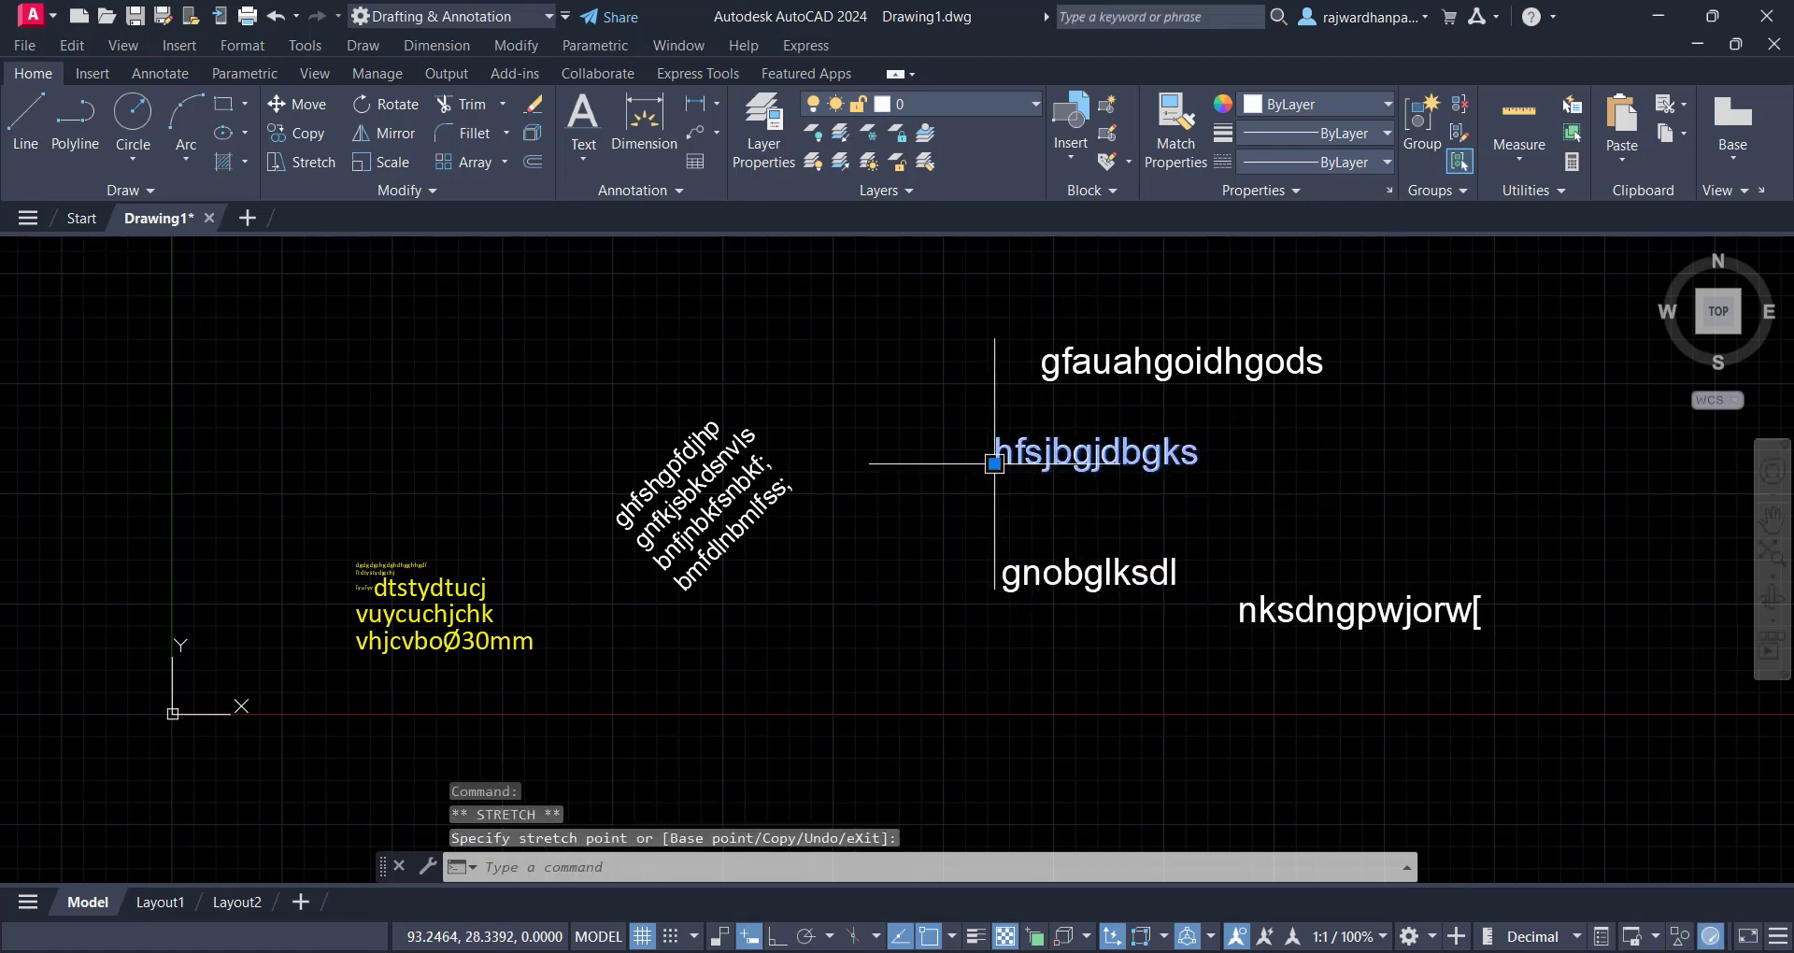
{"action": "left_click", "coordinate": [1135, 363]}
{"action": "left_click", "coordinate": [1042, 374]}
{"action": "key", "text": "Escape"}
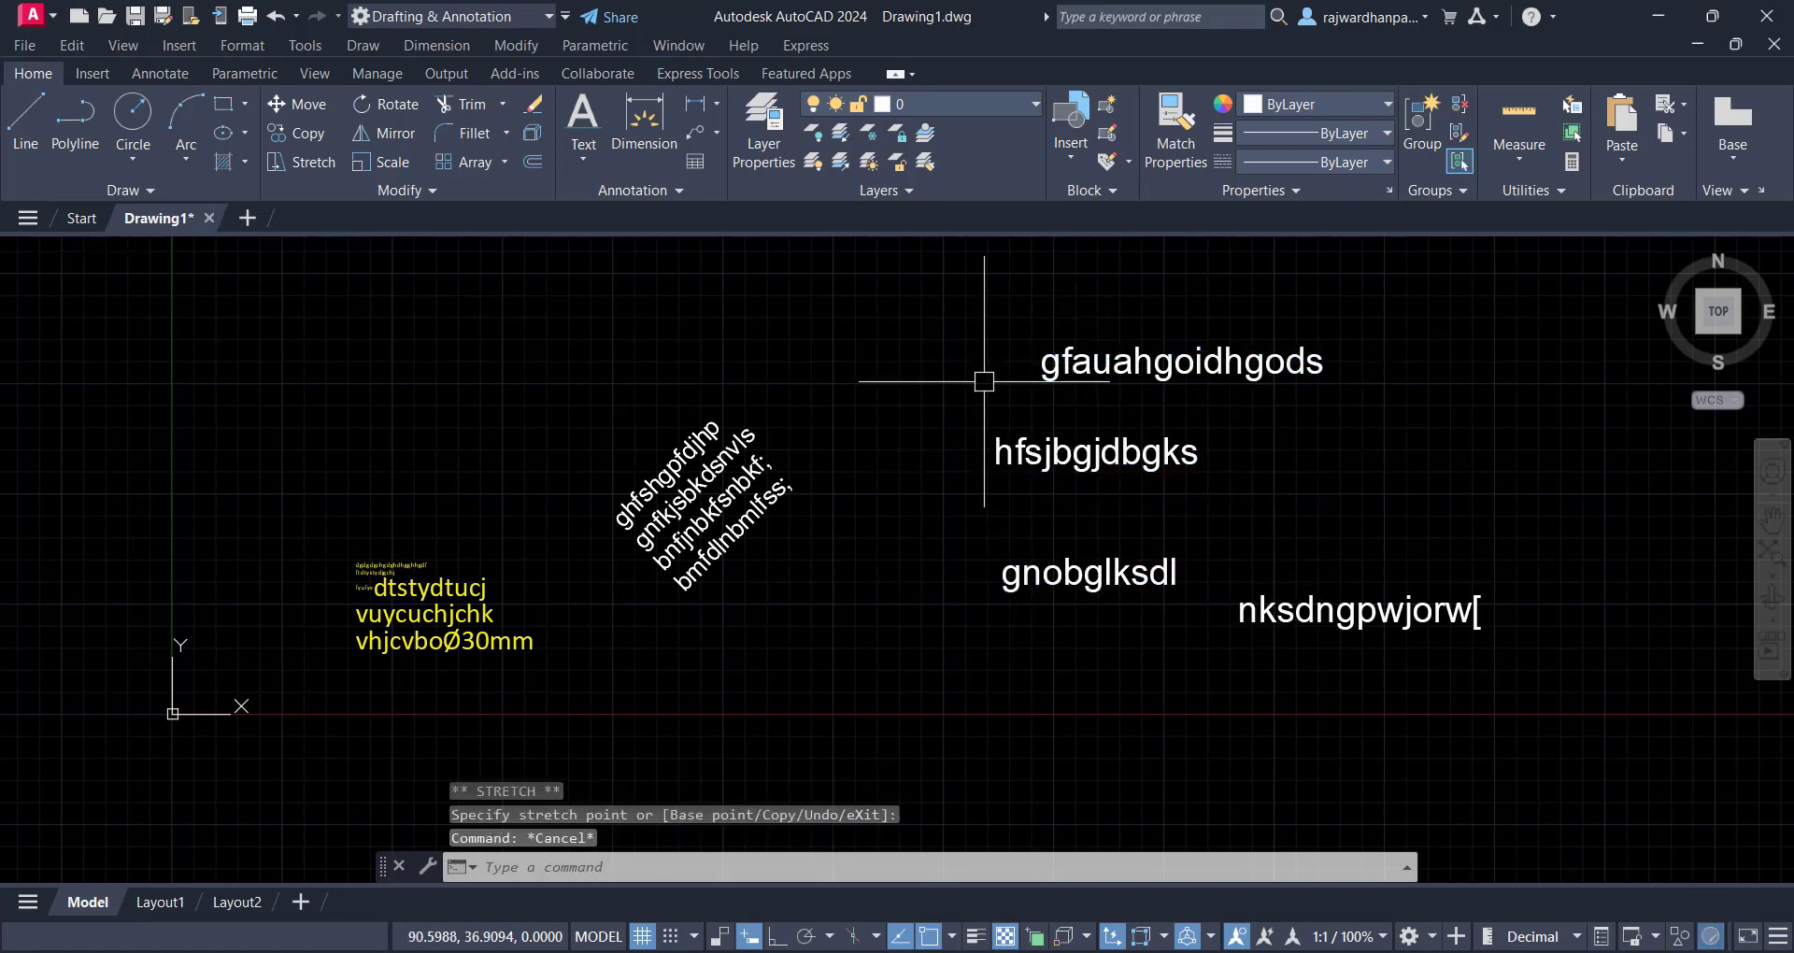
Select the rotated and the yellow multiline texts, view their quick properties and clear the selection
{"action": "left_click", "coordinate": [837, 347]}
{"action": "left_click", "coordinate": [718, 505]}
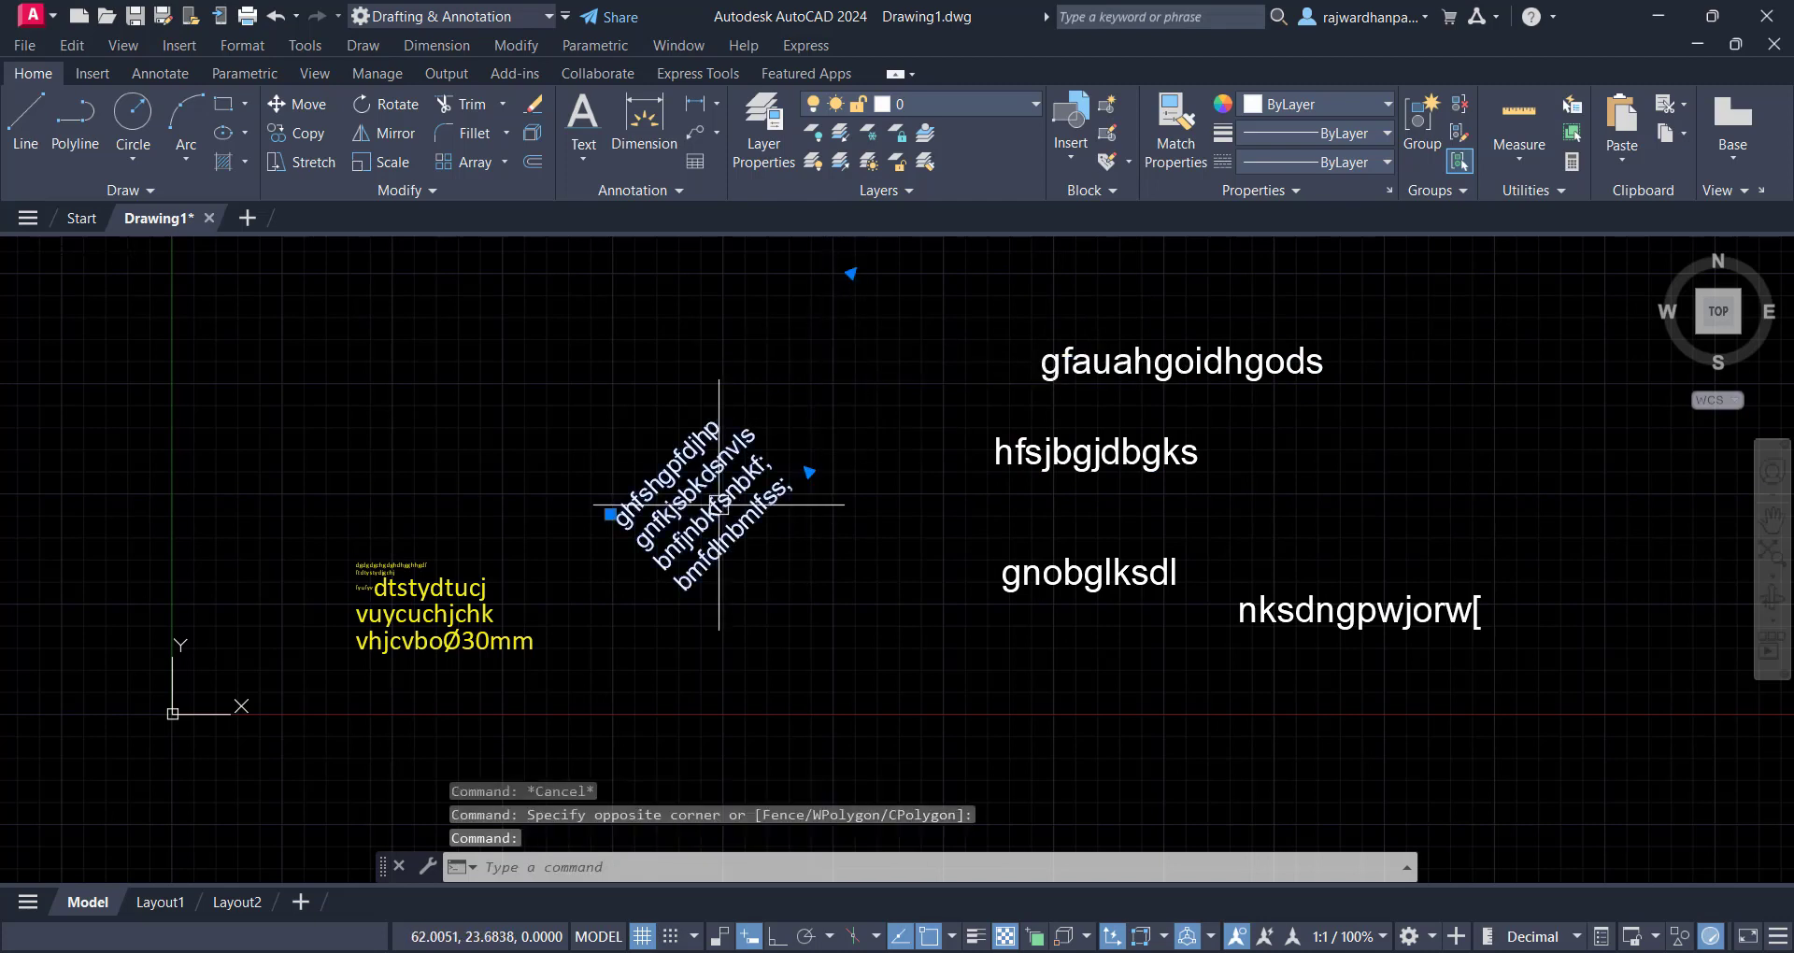
{"action": "left_click", "coordinate": [516, 633]}
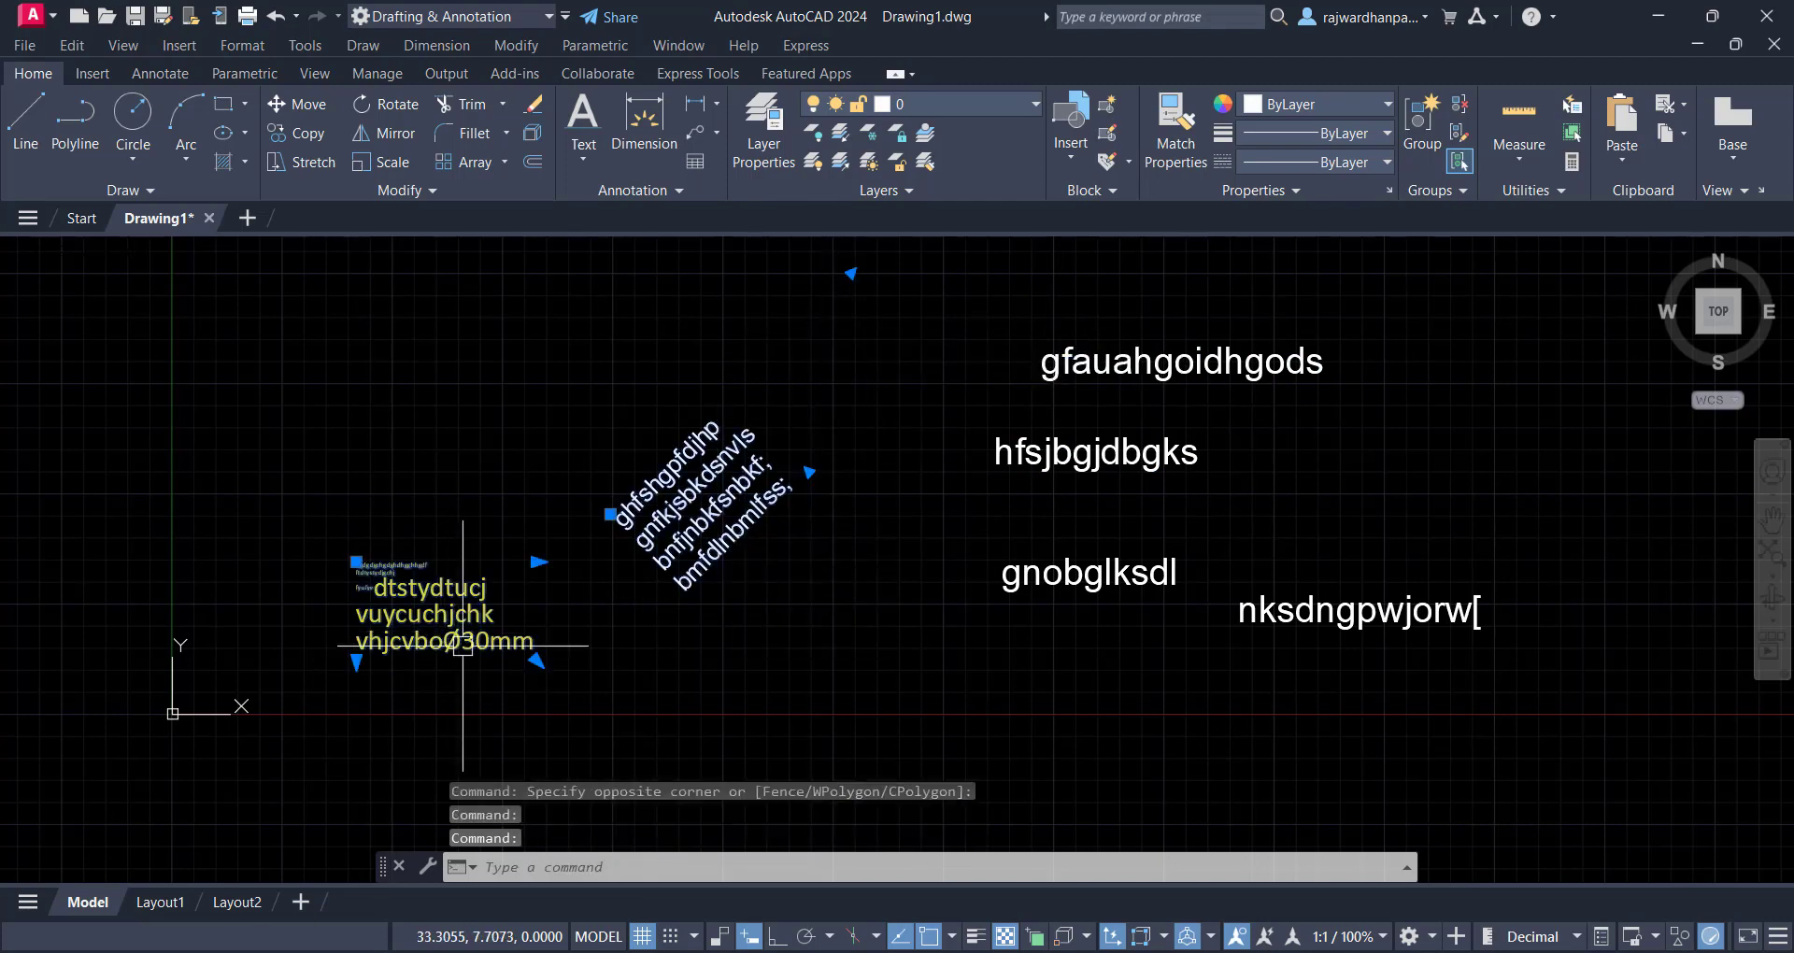
{"action": "double_click", "coordinate": [516, 634]}
{"action": "double_click", "coordinate": [504, 642]}
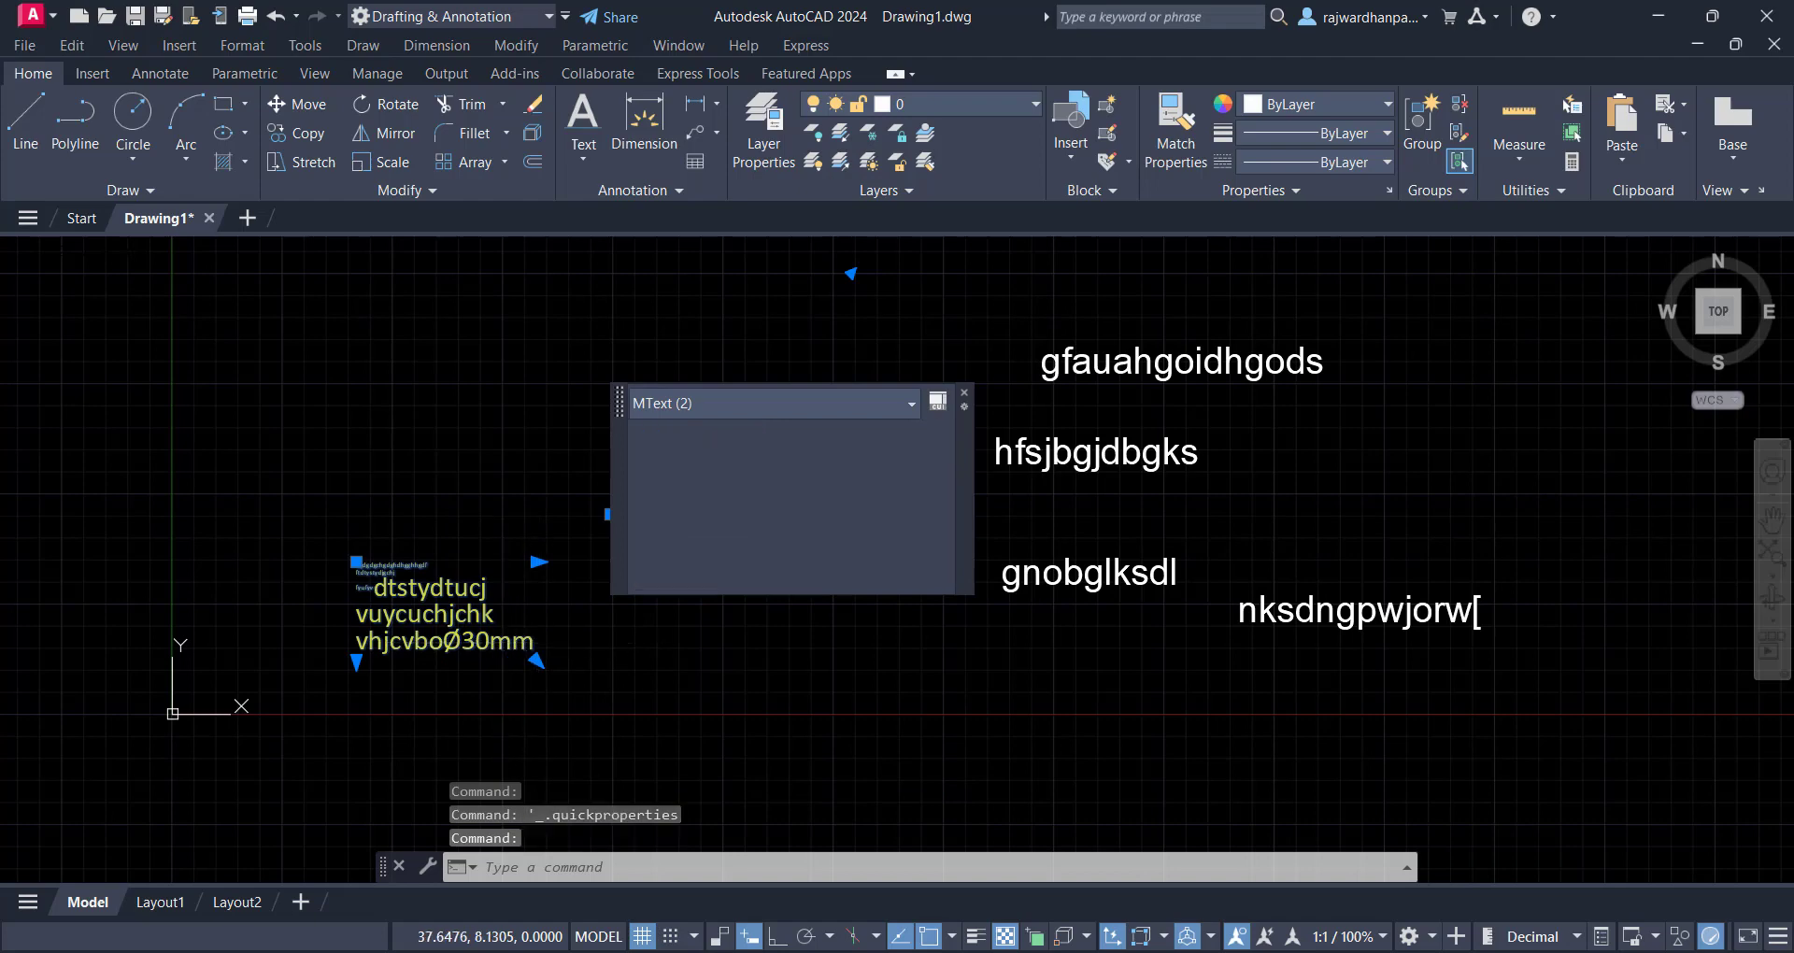
{"action": "key", "text": "Escape"}
Open the yellow multiline text for editing, highlight all its lines and close the text editor
{"action": "double_click", "coordinate": [460, 640]}
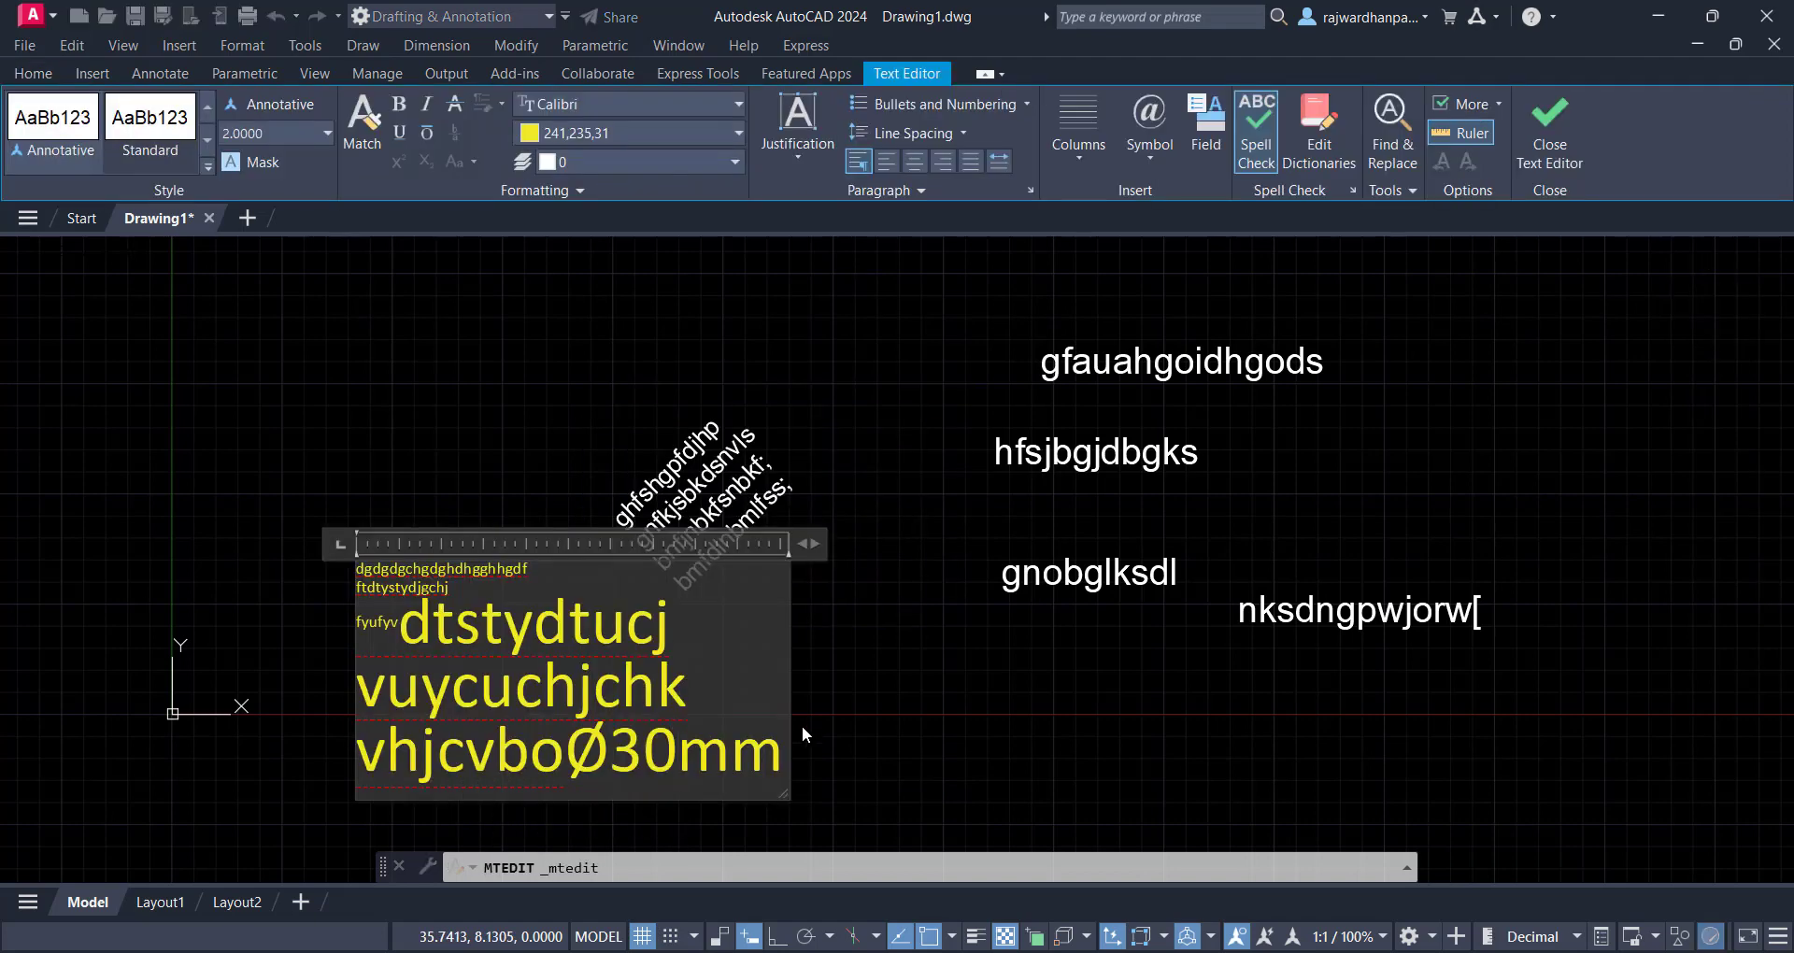
{"action": "left_click_drag", "start_coordinate": [778, 755], "coordinate": [357, 566]}
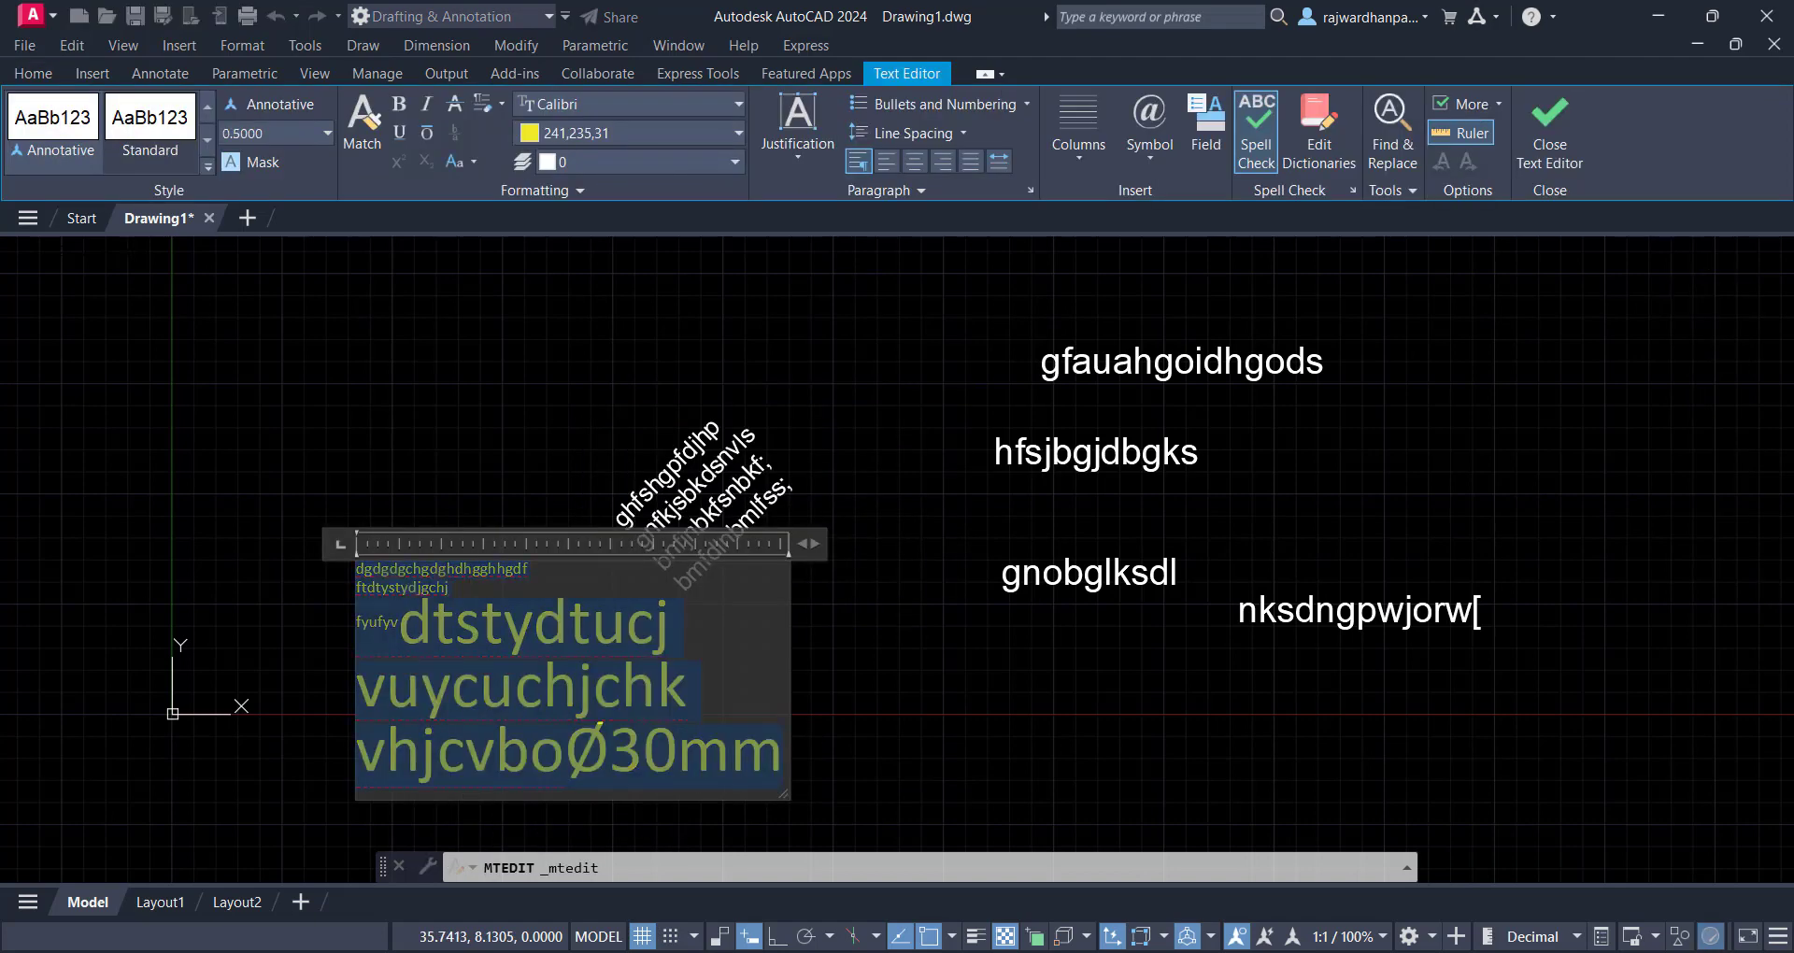
{"action": "left_click", "coordinate": [902, 649]}
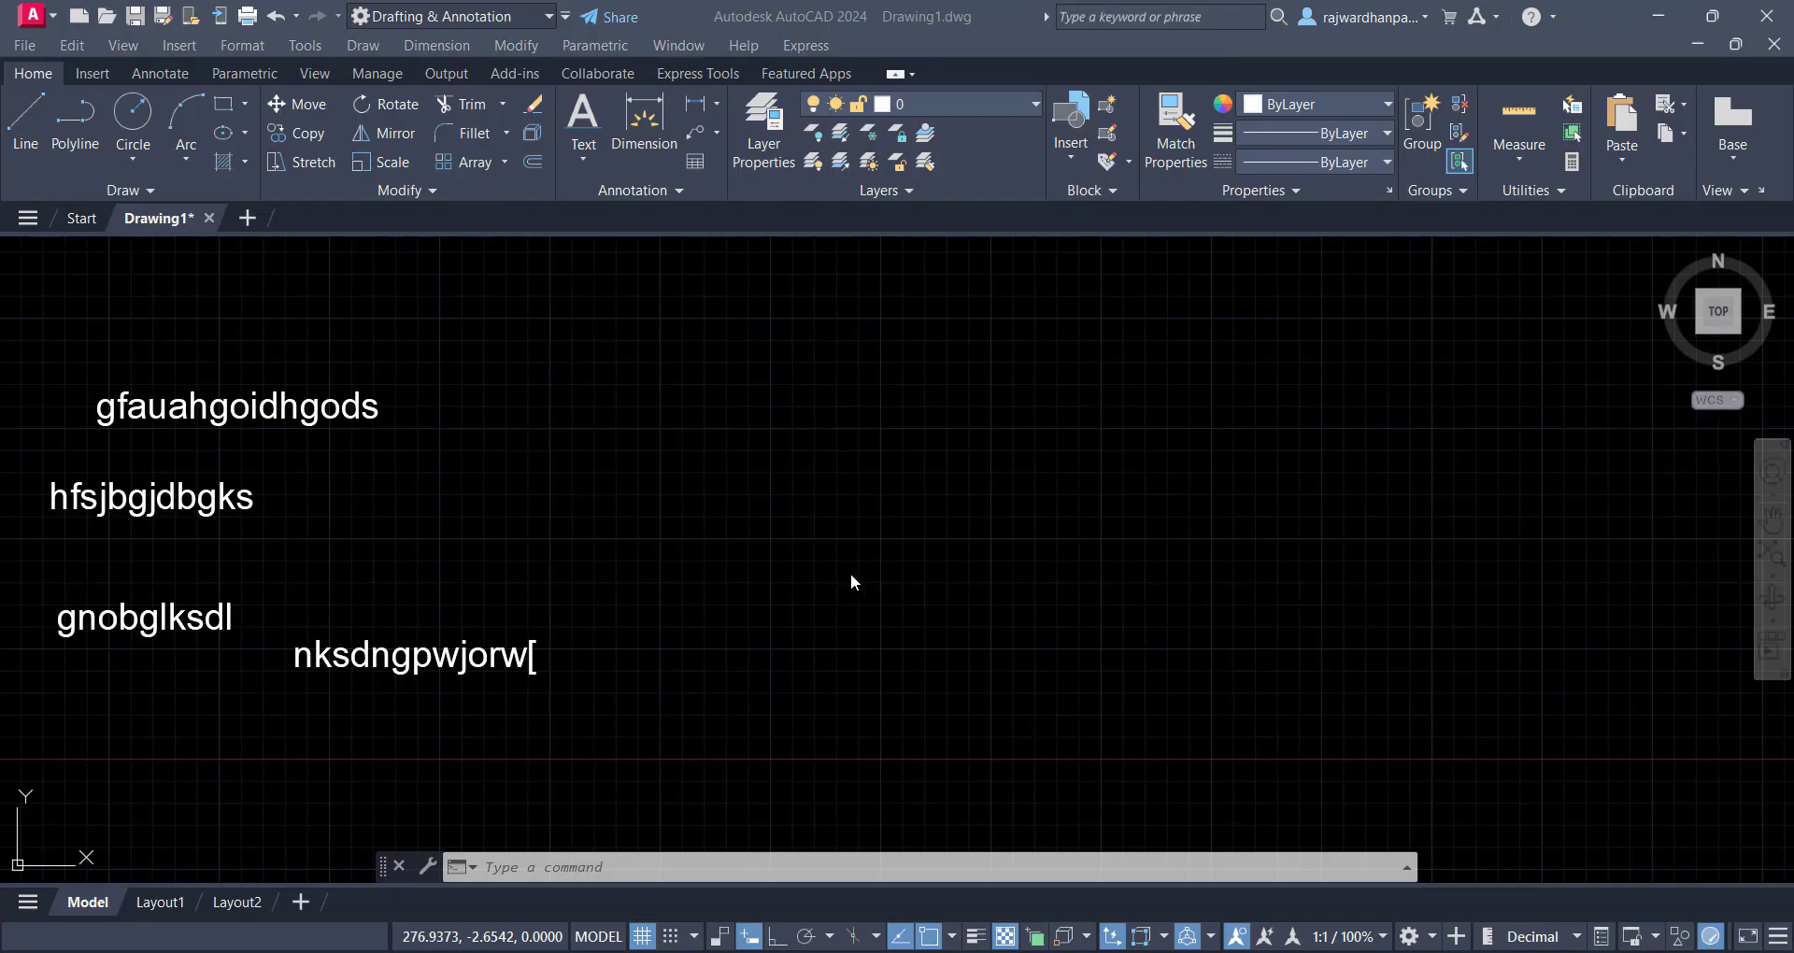
Draw a single diagonal line rising to the right in the empty area beside the single-line texts
{"action": "left_click", "coordinate": [832, 443]}
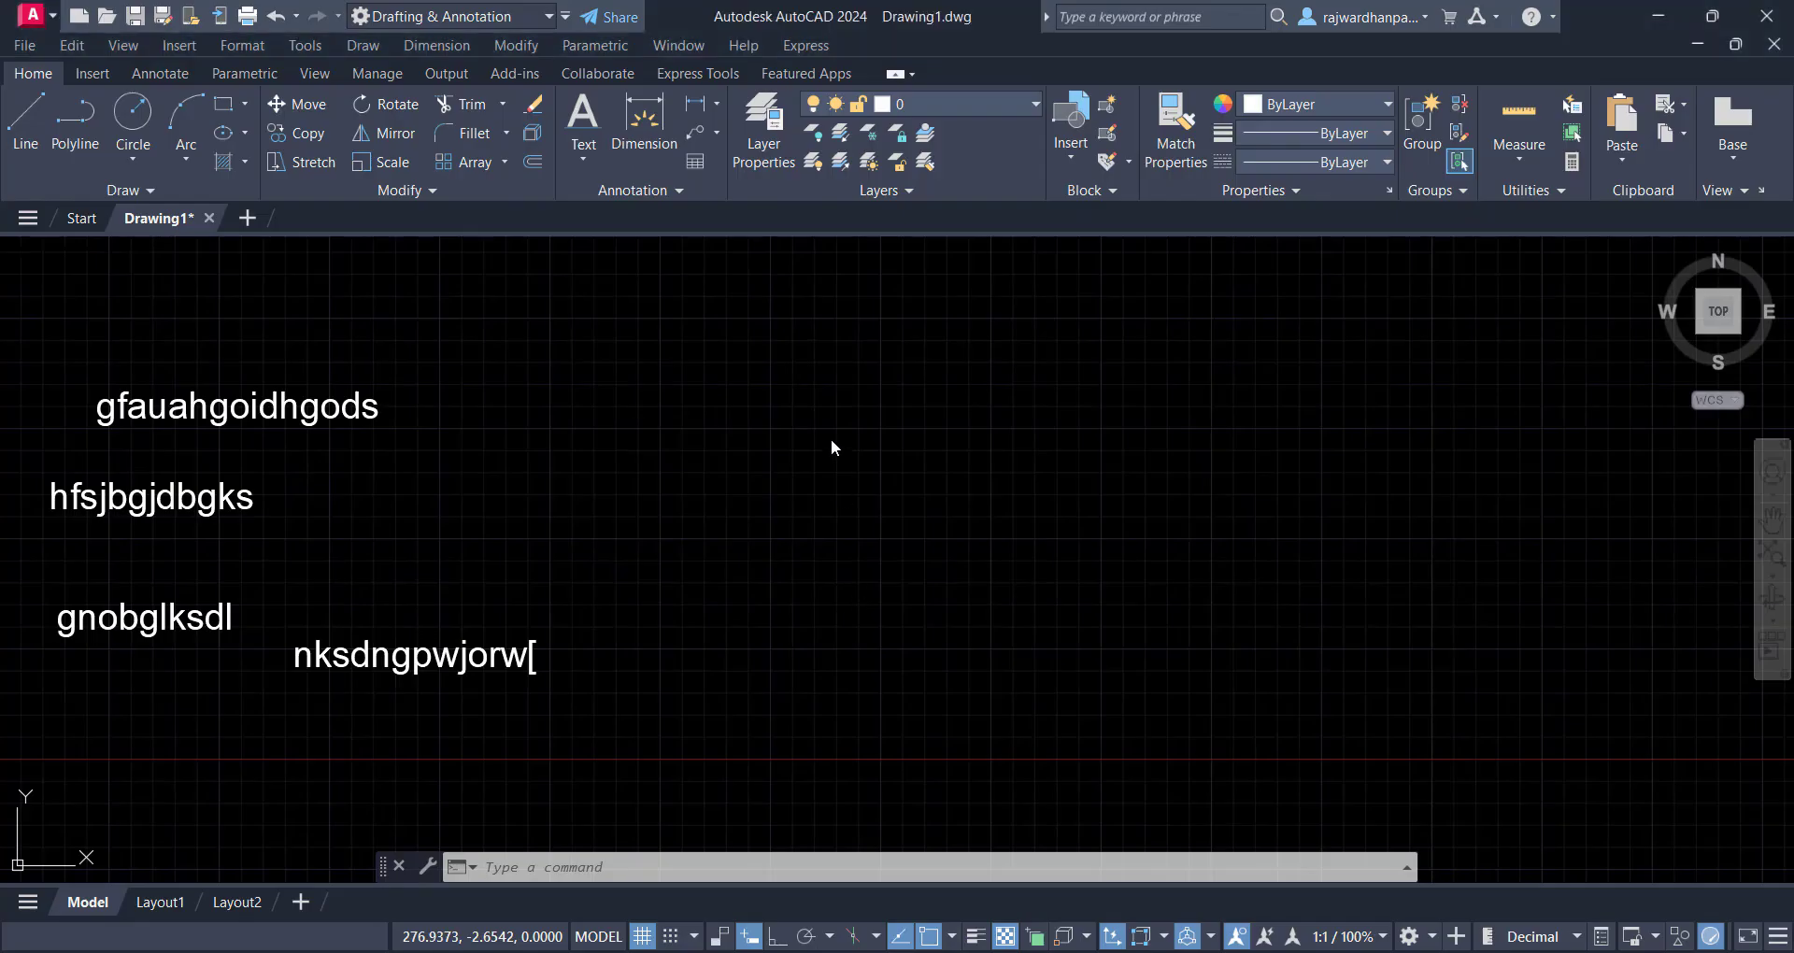
{"action": "left_click", "coordinate": [753, 525]}
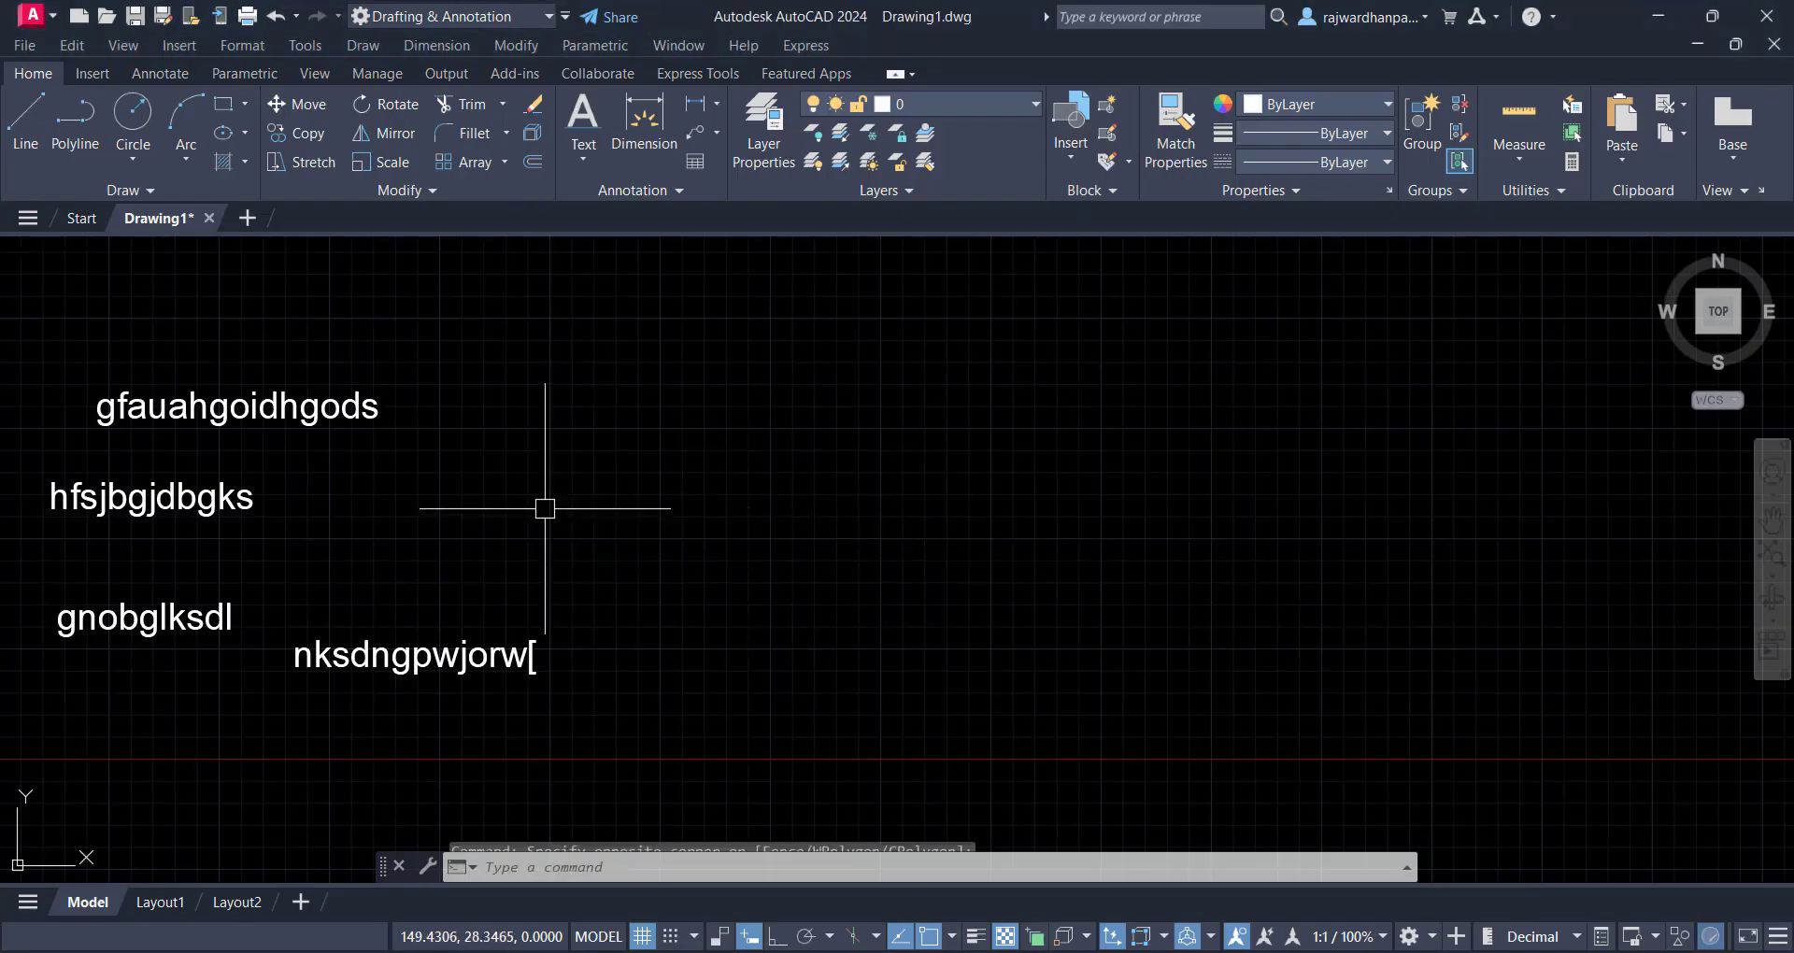
{"action": "left_click", "coordinate": [25, 121]}
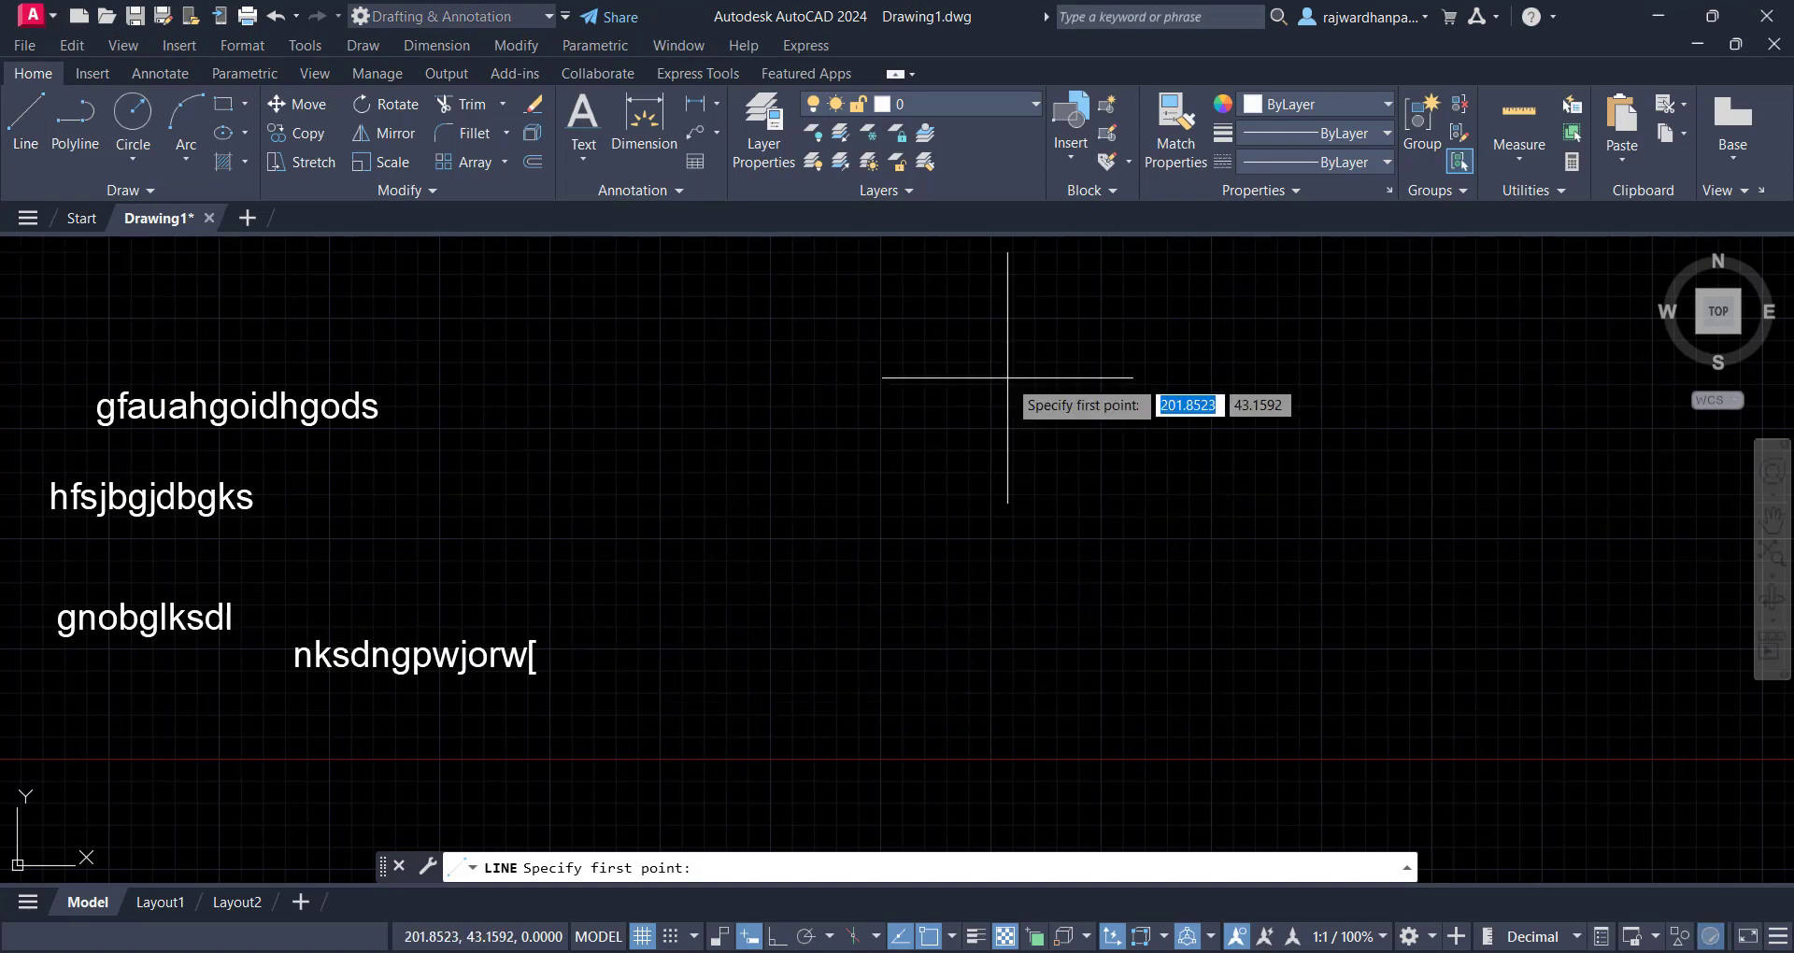
{"action": "left_click", "coordinate": [752, 650]}
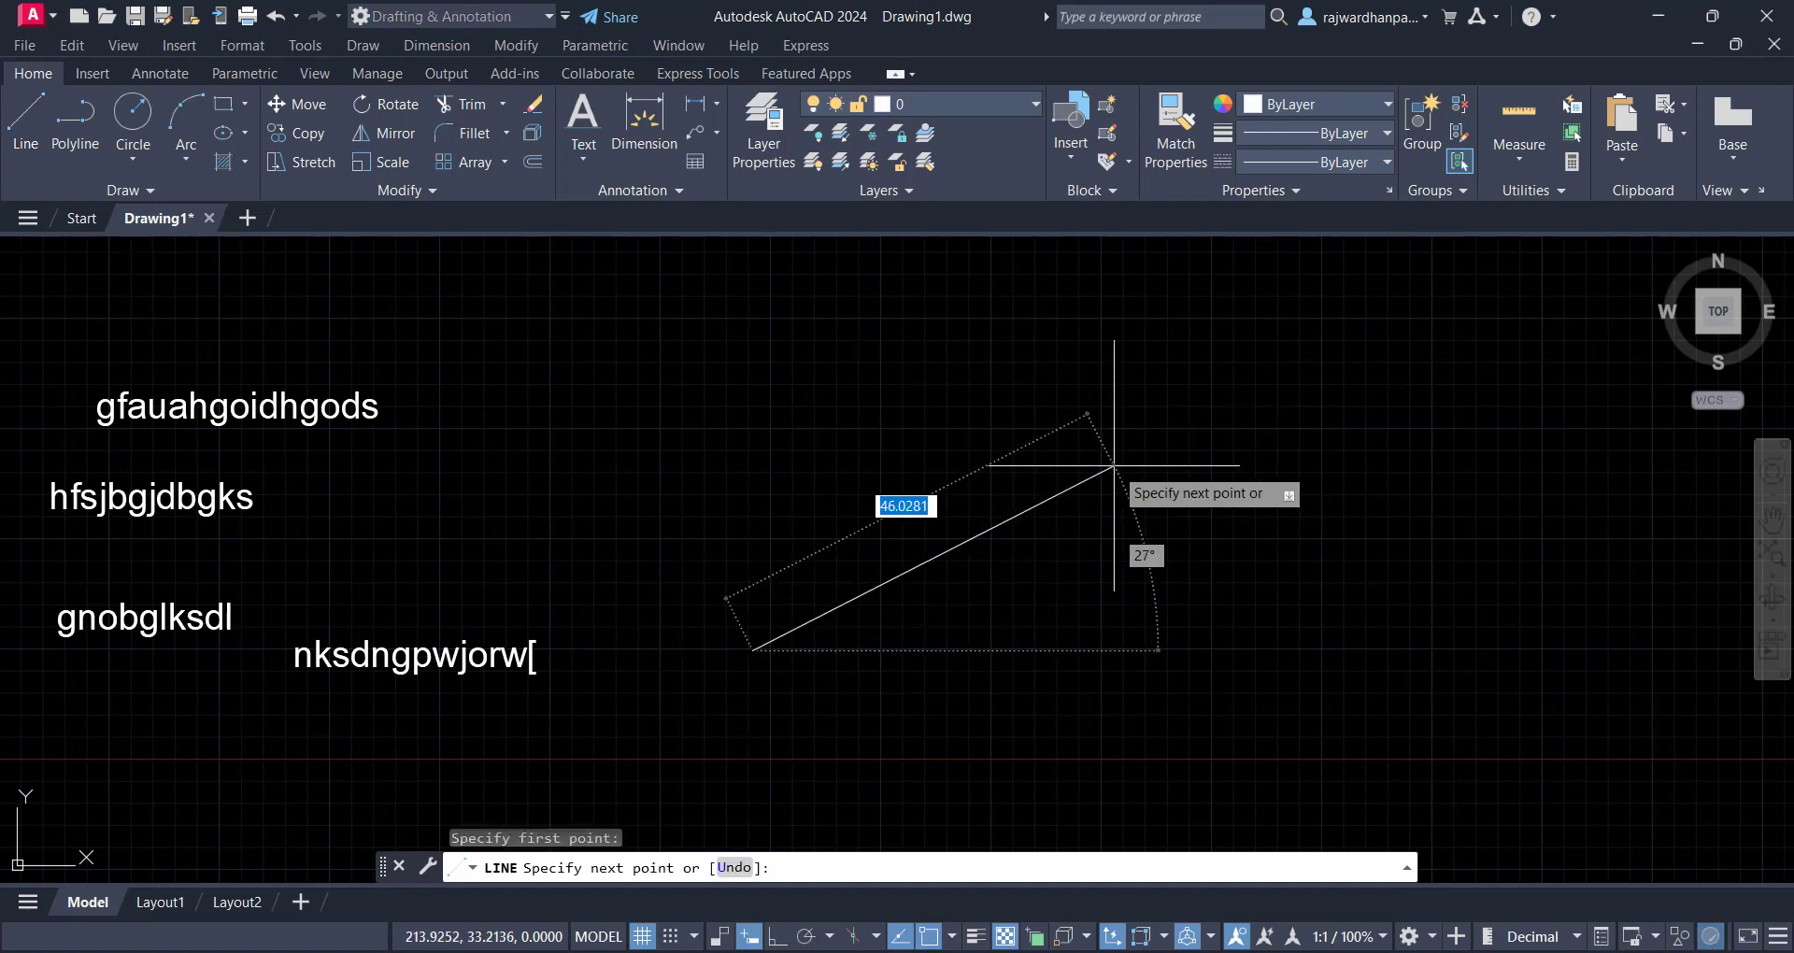
{"action": "left_click", "coordinate": [1160, 330]}
{"action": "key", "text": "Escape"}
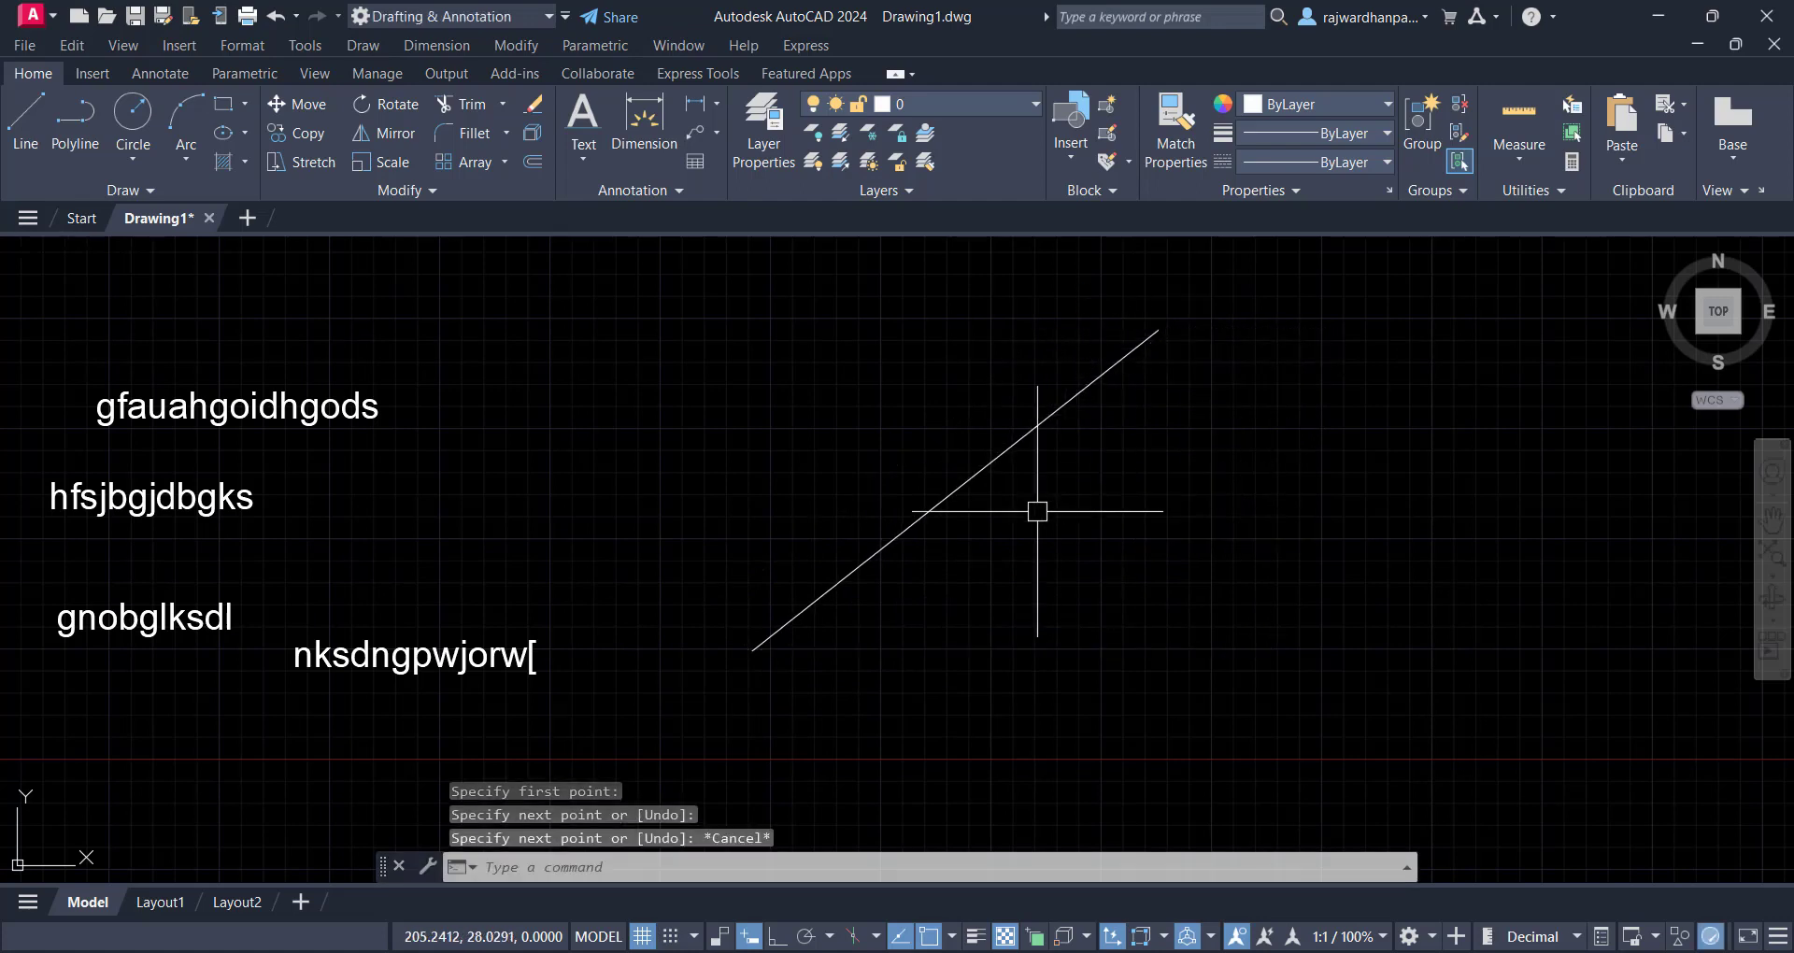
{"action": "middle_click_drag", "start_coordinate": [1037, 511], "coordinate": [1065, 533]}
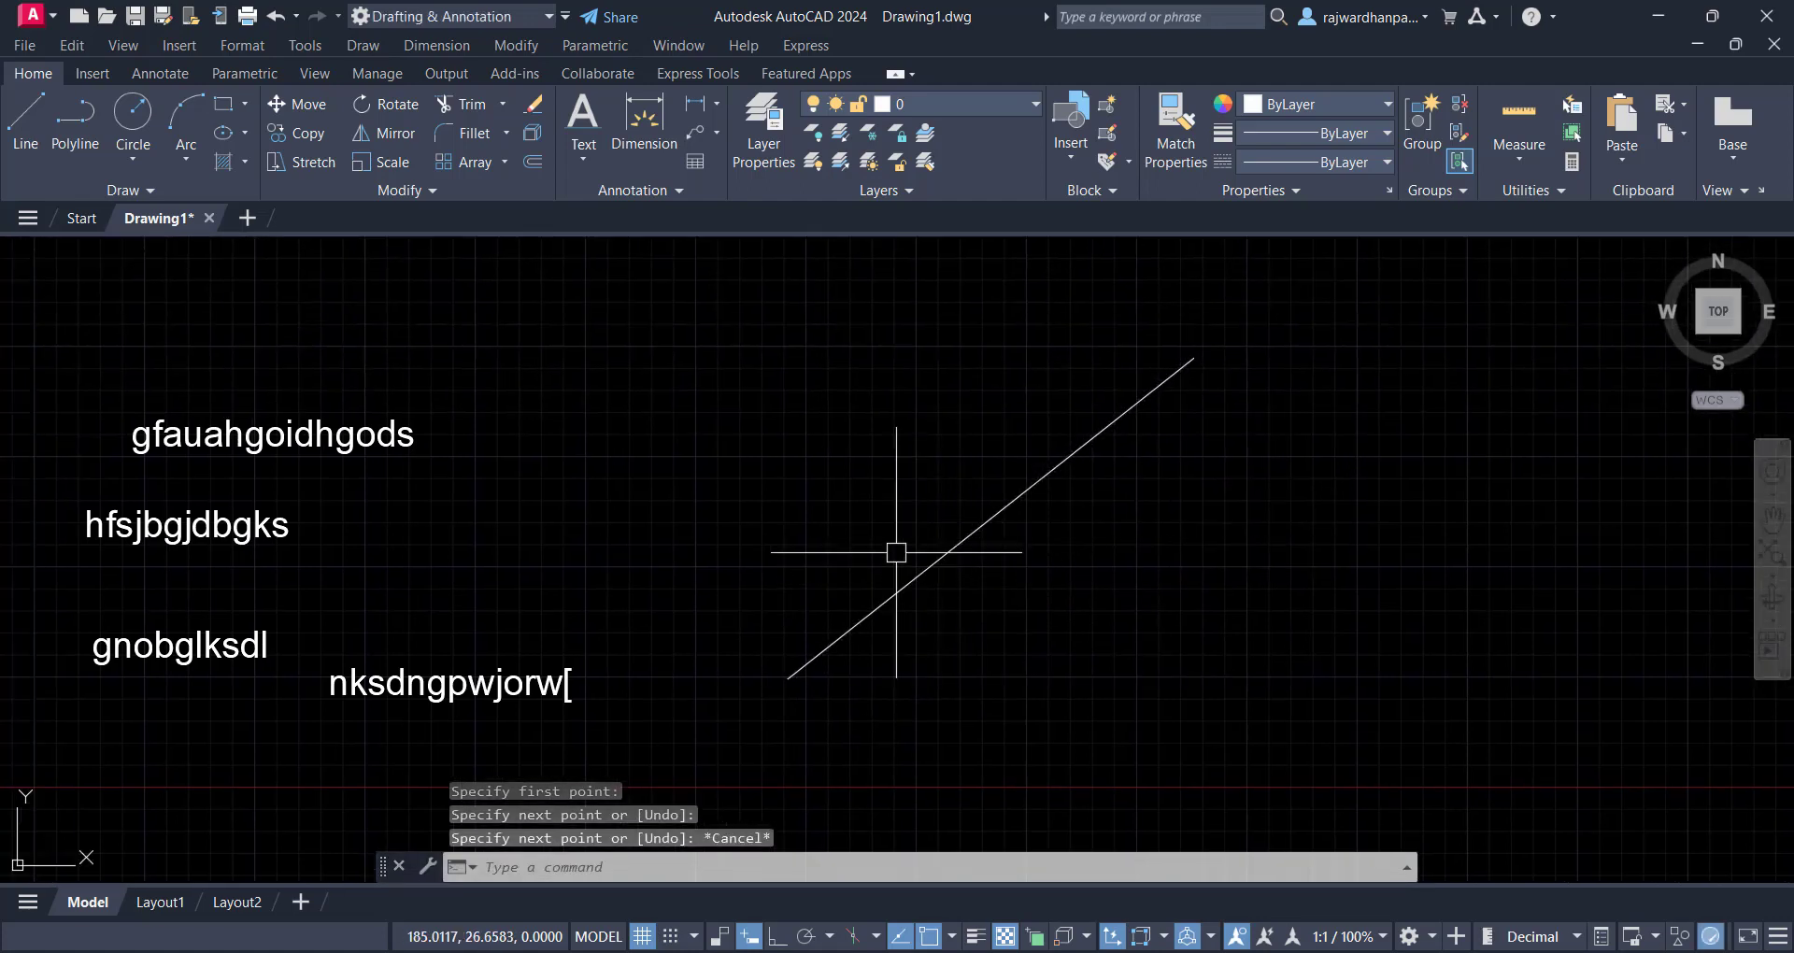
{"action": "left_click", "coordinate": [848, 579]}
{"action": "left_click", "coordinate": [1179, 277]}
{"action": "key", "text": "Escape"}
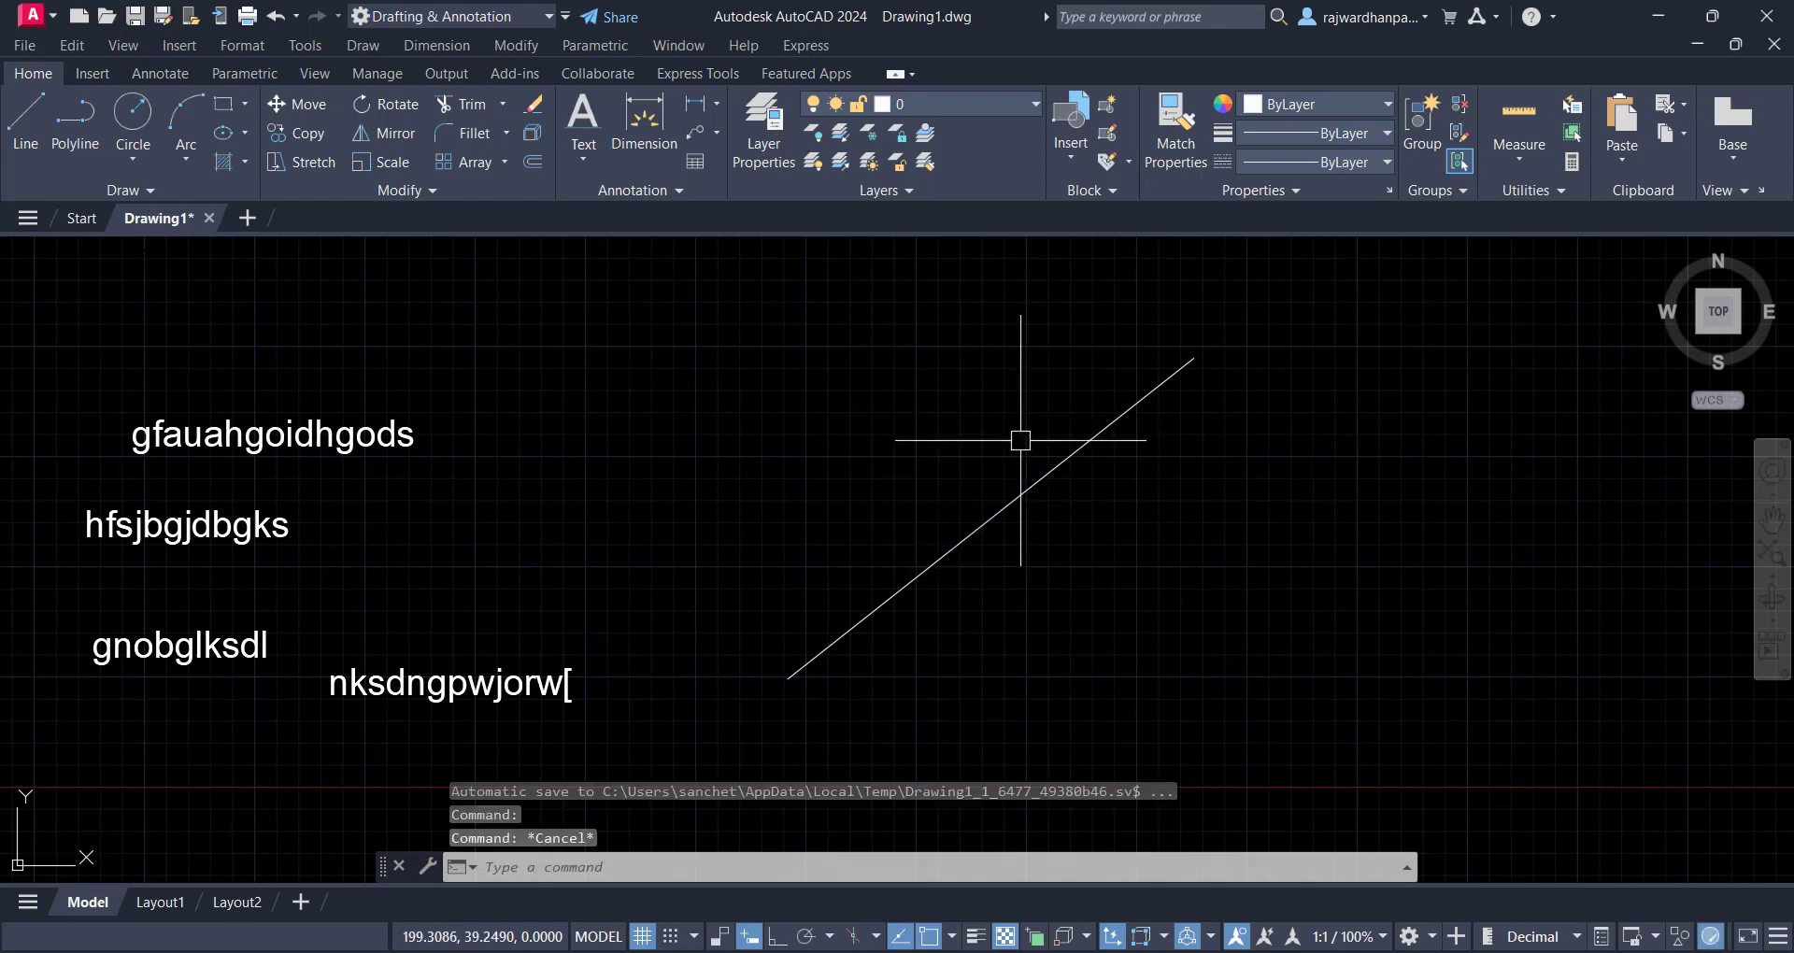
{"action": "left_click", "coordinate": [849, 593]}
{"action": "left_click", "coordinate": [1061, 445]}
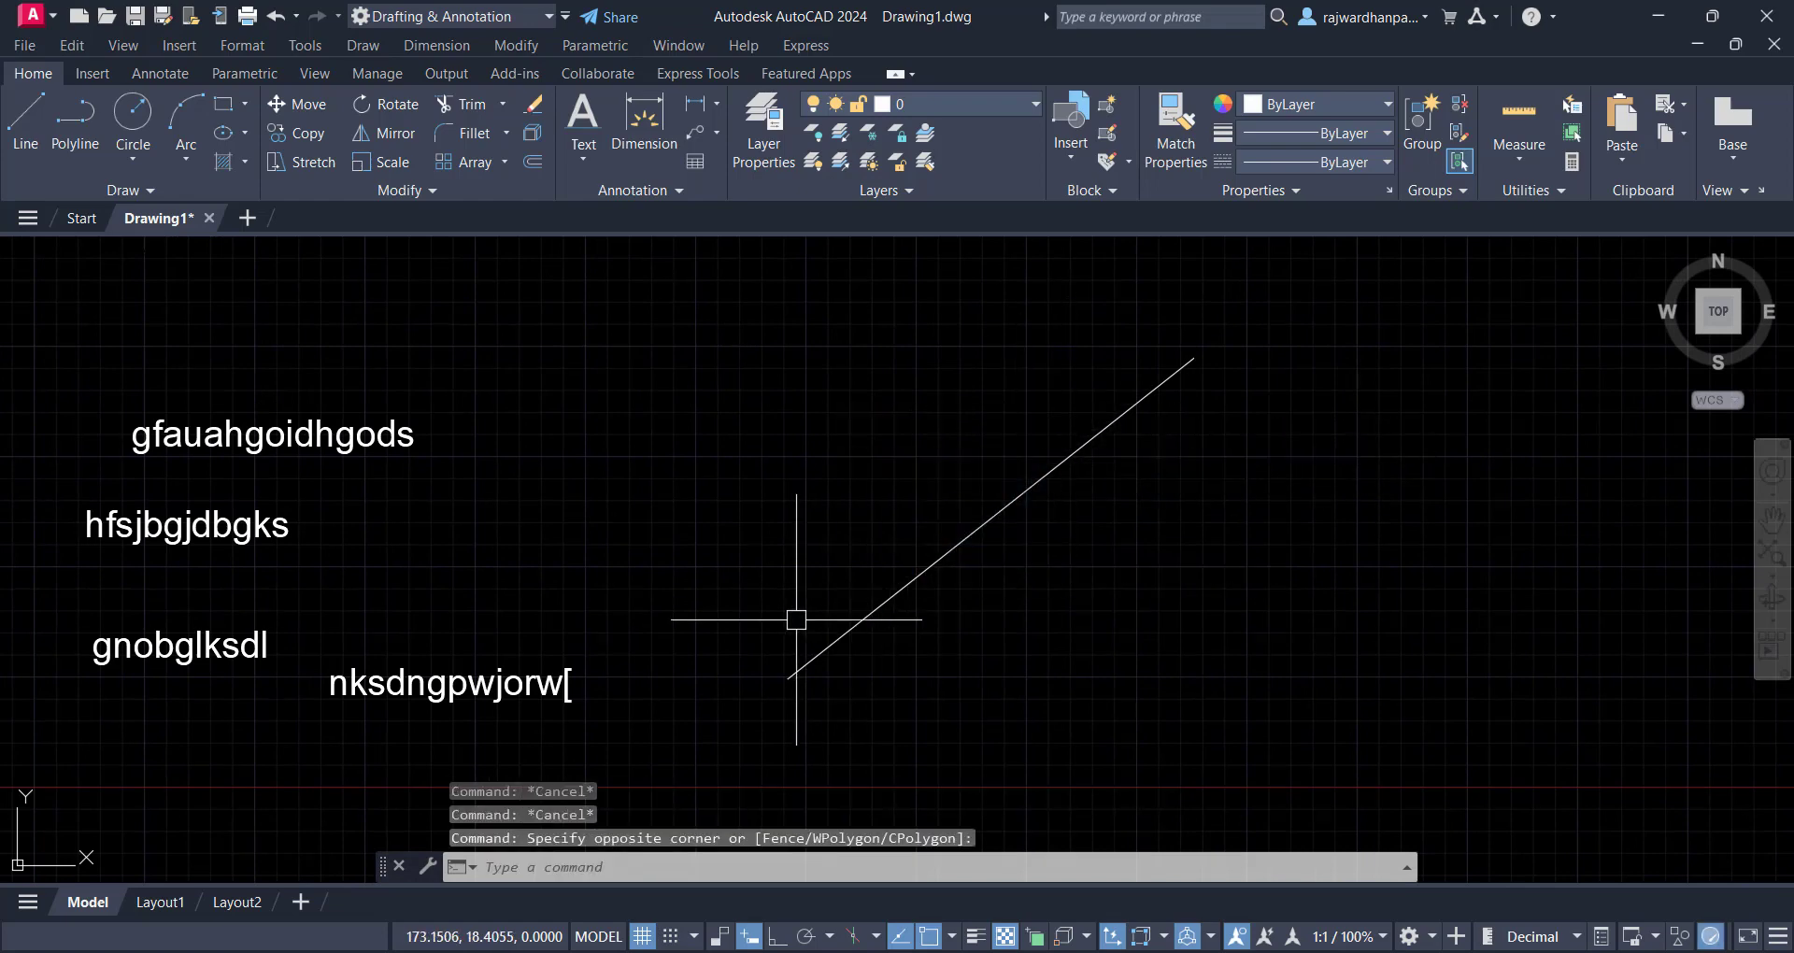
{"action": "left_click", "coordinate": [1094, 389]}
{"action": "left_click", "coordinate": [1023, 418]}
{"action": "key", "text": "Escape"}
{"action": "key", "text": "Escape"}
{"action": "key", "text": "Escape"}
{"action": "middle_click_drag", "start_coordinate": [991, 417], "coordinate": [914, 469]}
{"action": "left_click", "coordinate": [933, 402]}
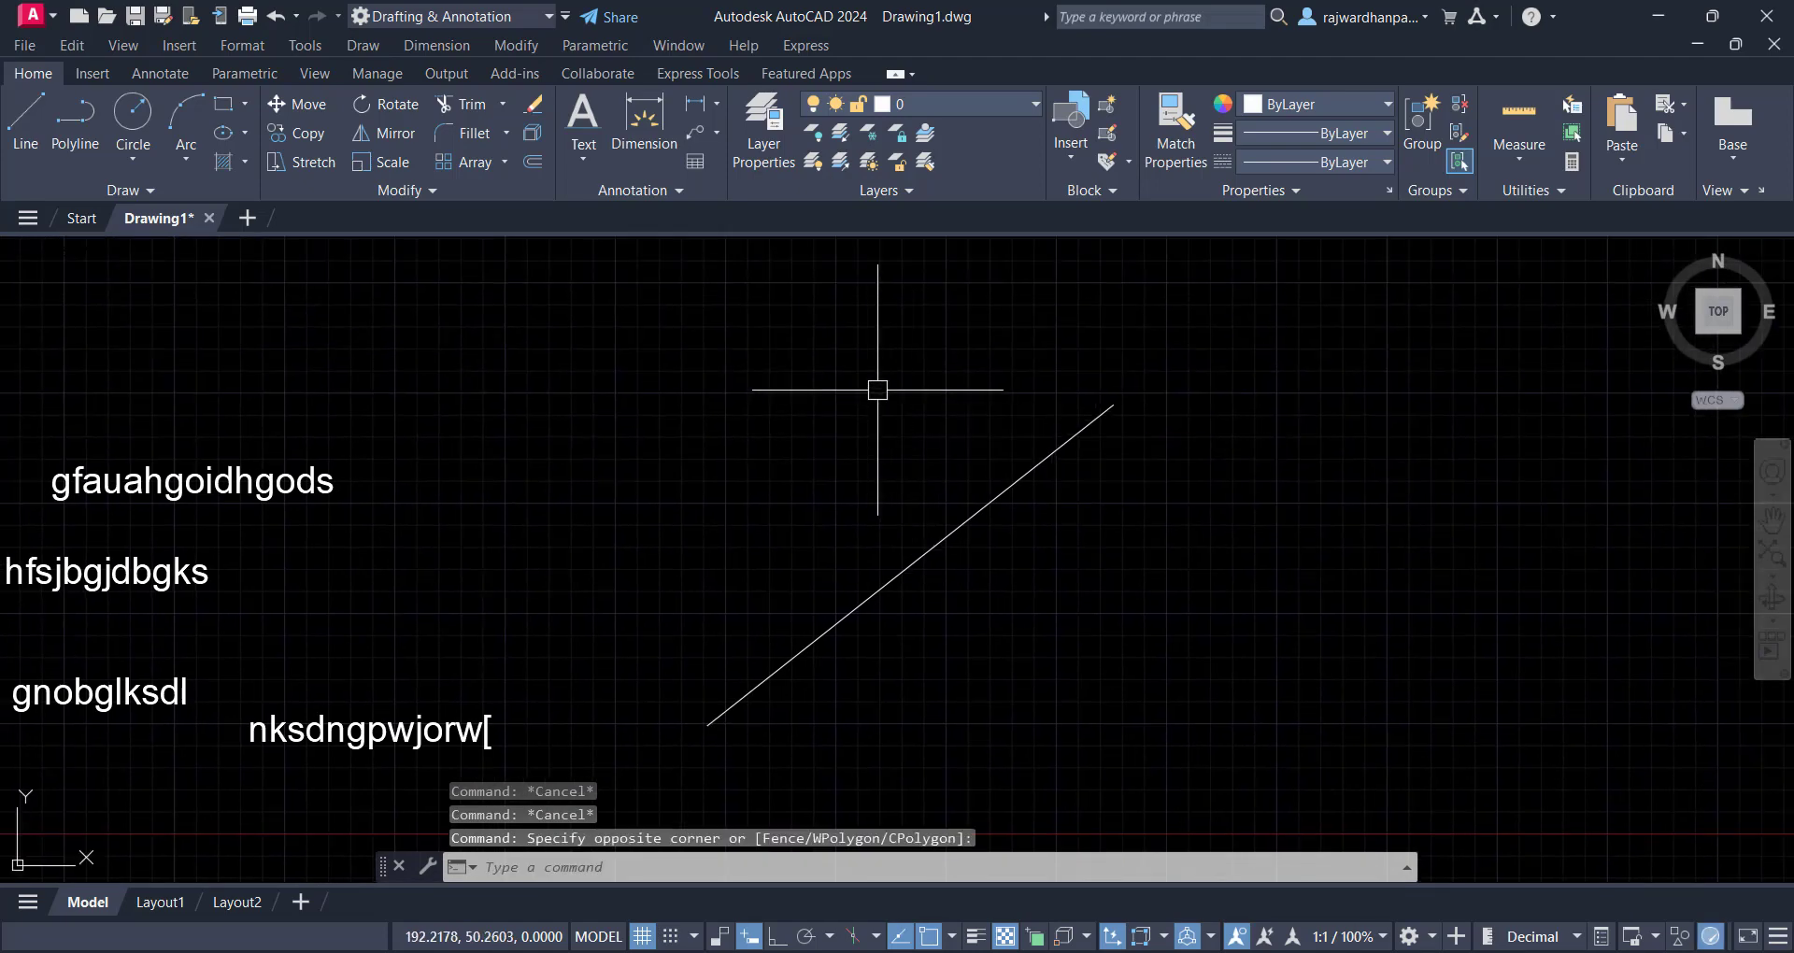
Create single-line text "fgsuaigfusafdaubdsjvfkdsjbkjdsbsjd" with height 2 from the diagonal line's lower end, rotated along the line towards its upper end
{"action": "type", "text": "D"}
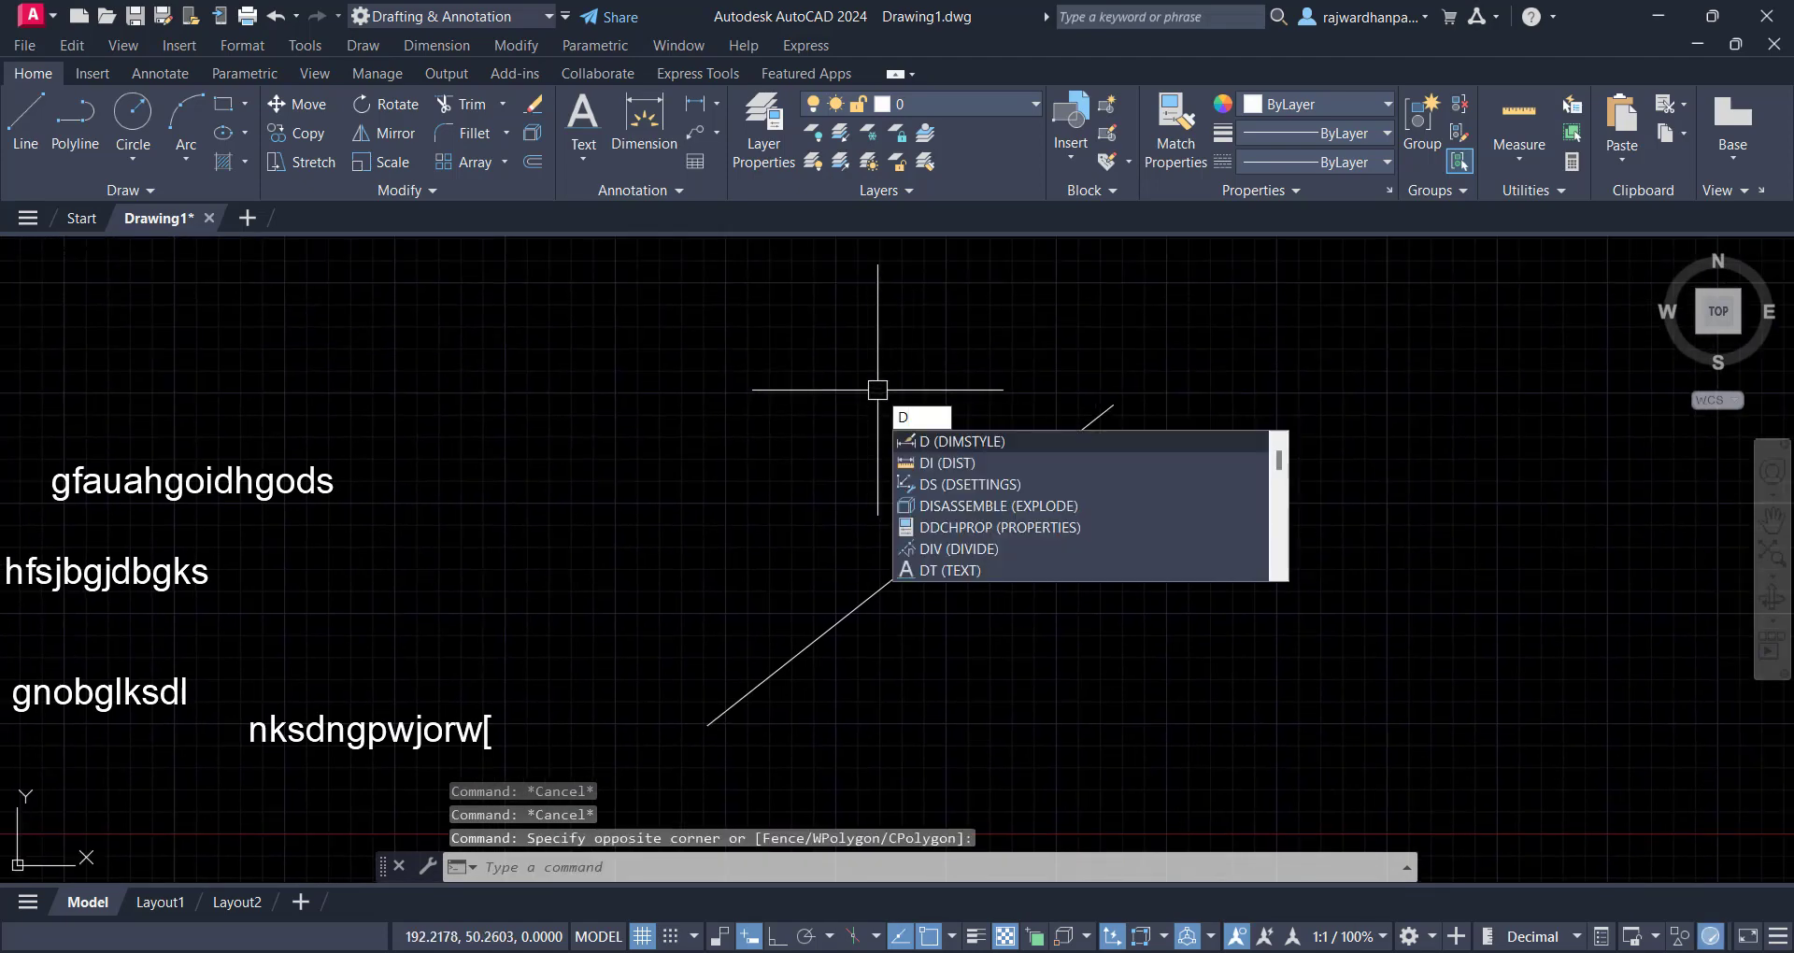
{"action": "type", "text": "t"}
{"action": "key", "text": "Return"}
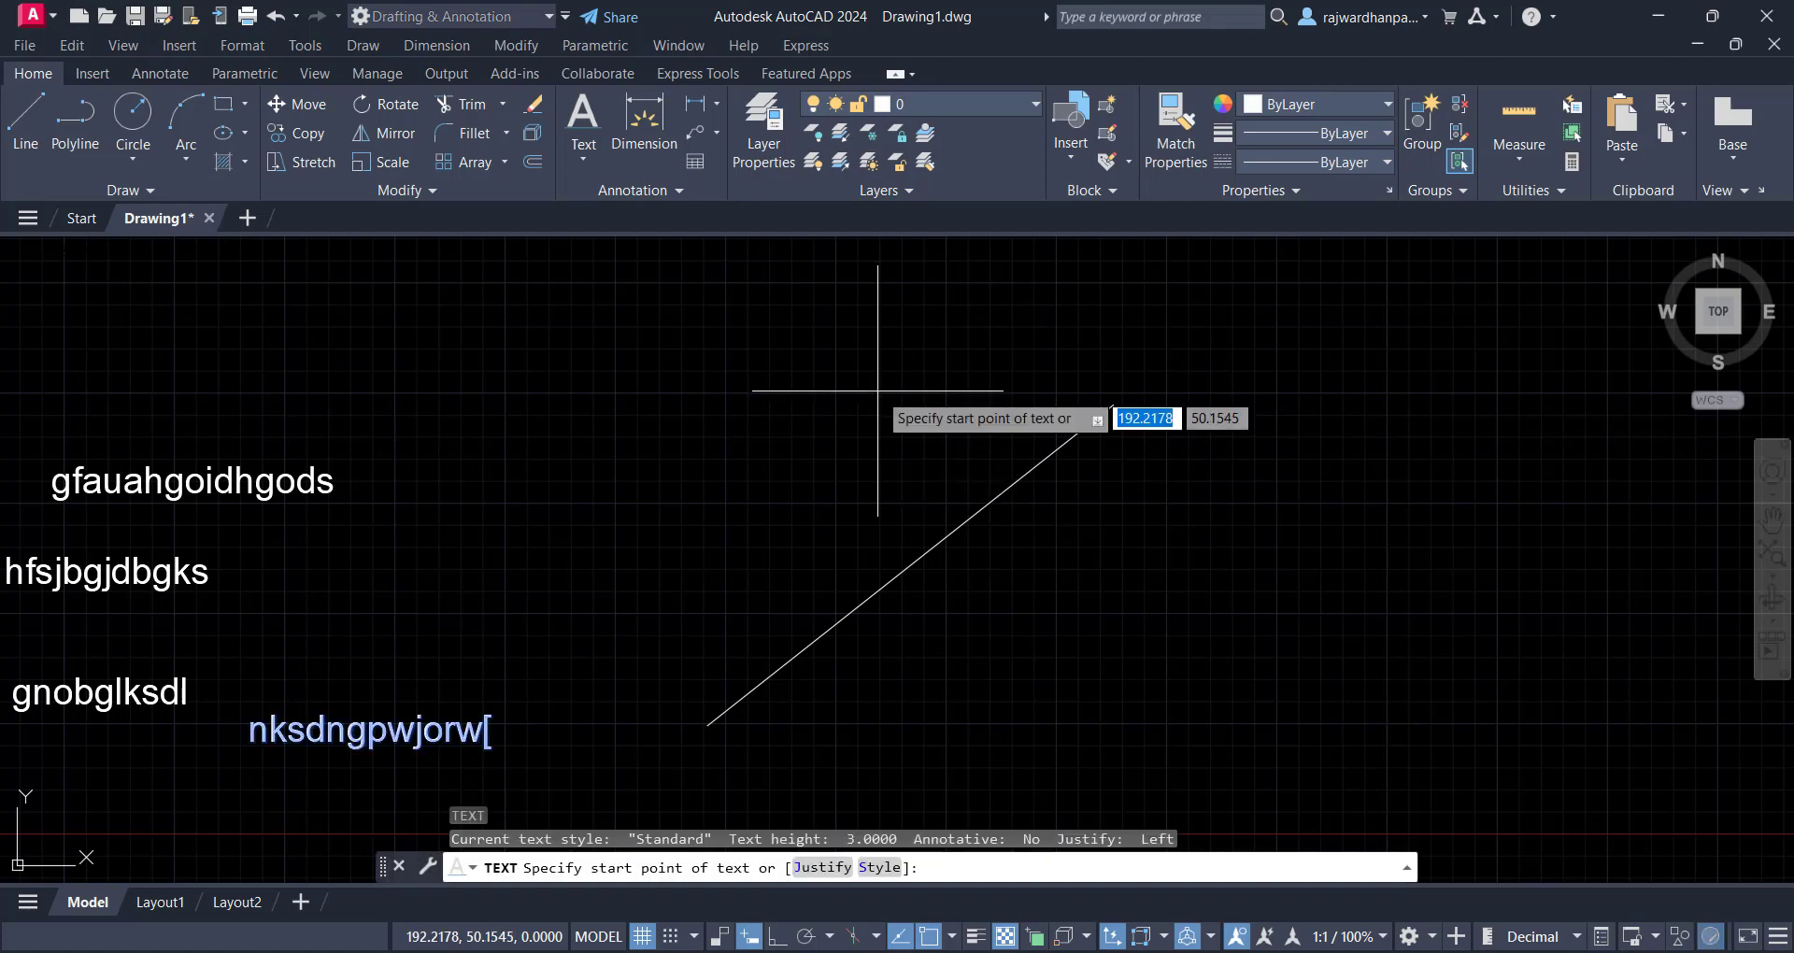
{"action": "left_click", "coordinate": [707, 725]}
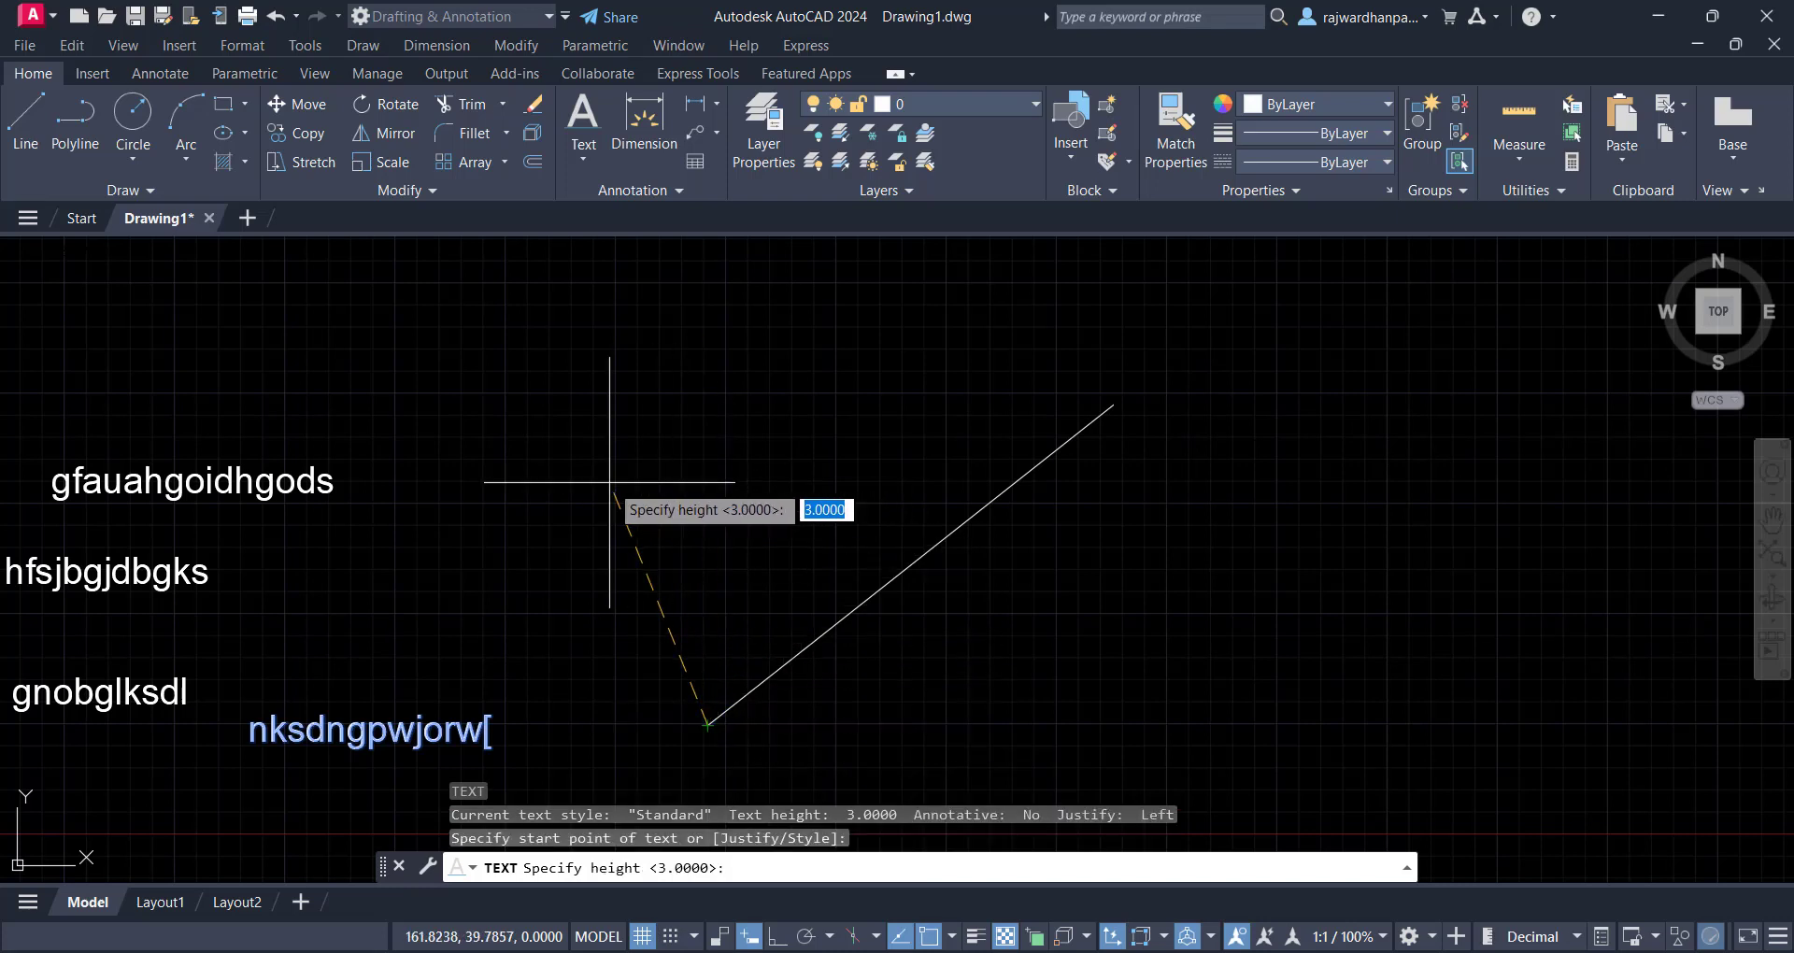
{"action": "type", "text": "2"}
{"action": "key", "text": "Return"}
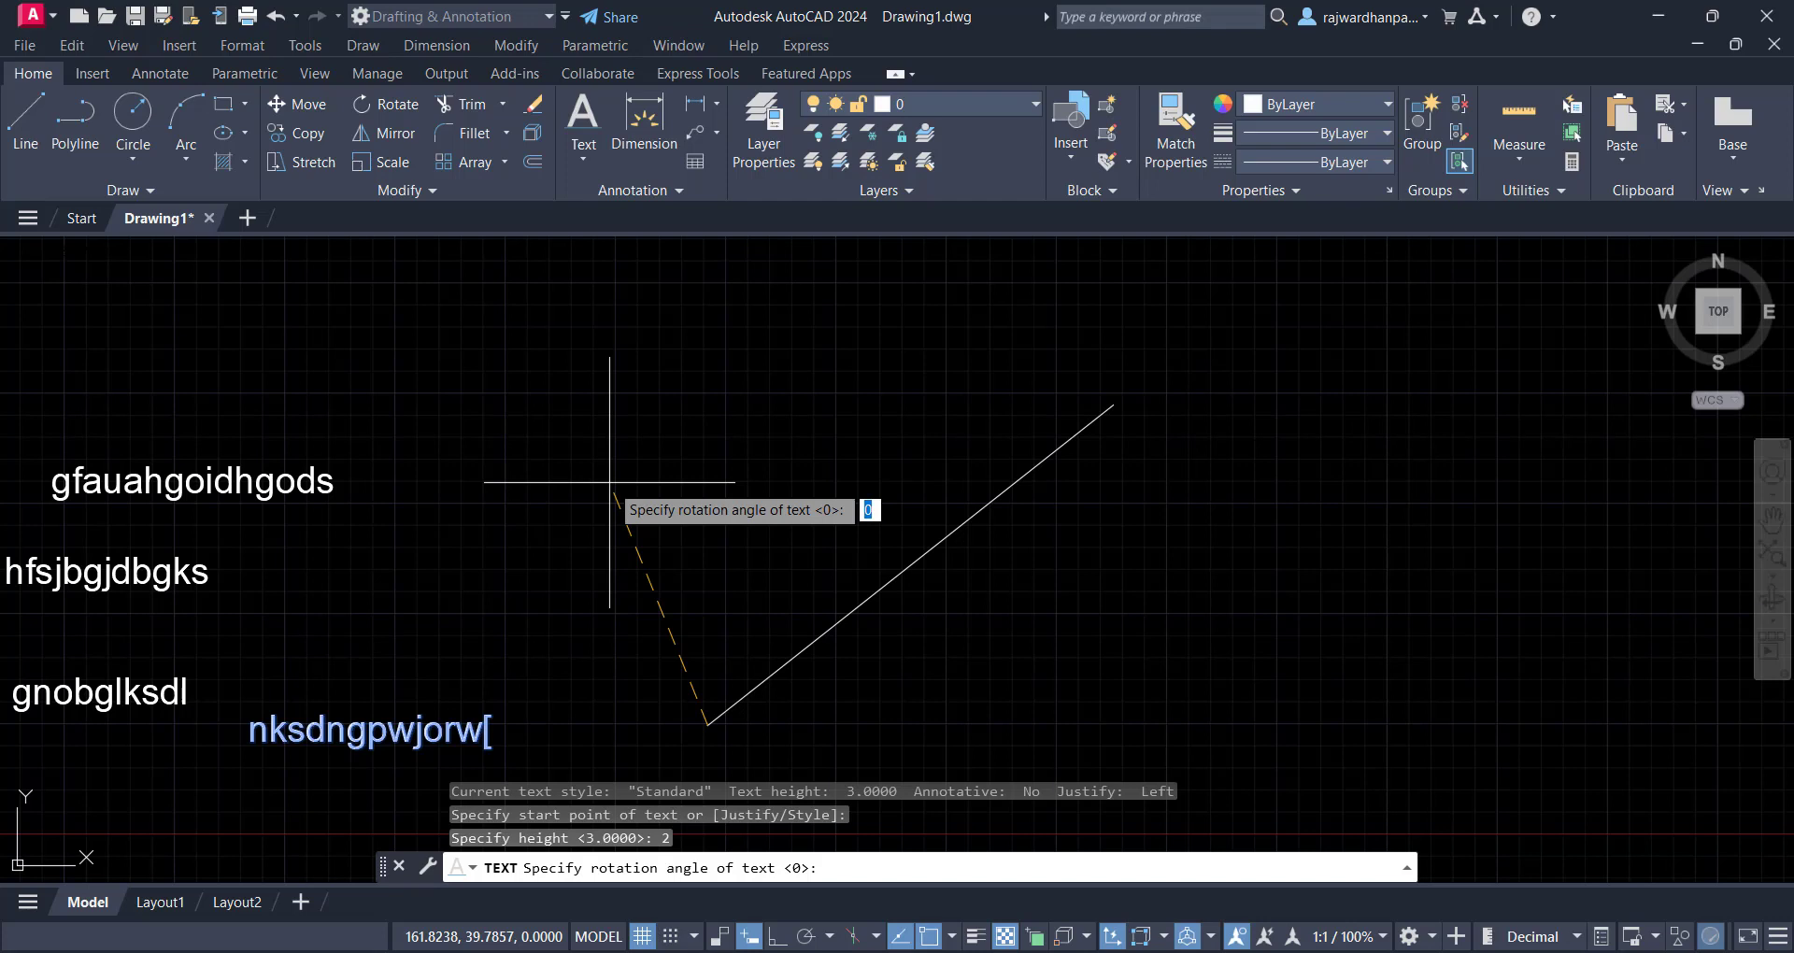
{"action": "left_click", "coordinate": [1112, 403]}
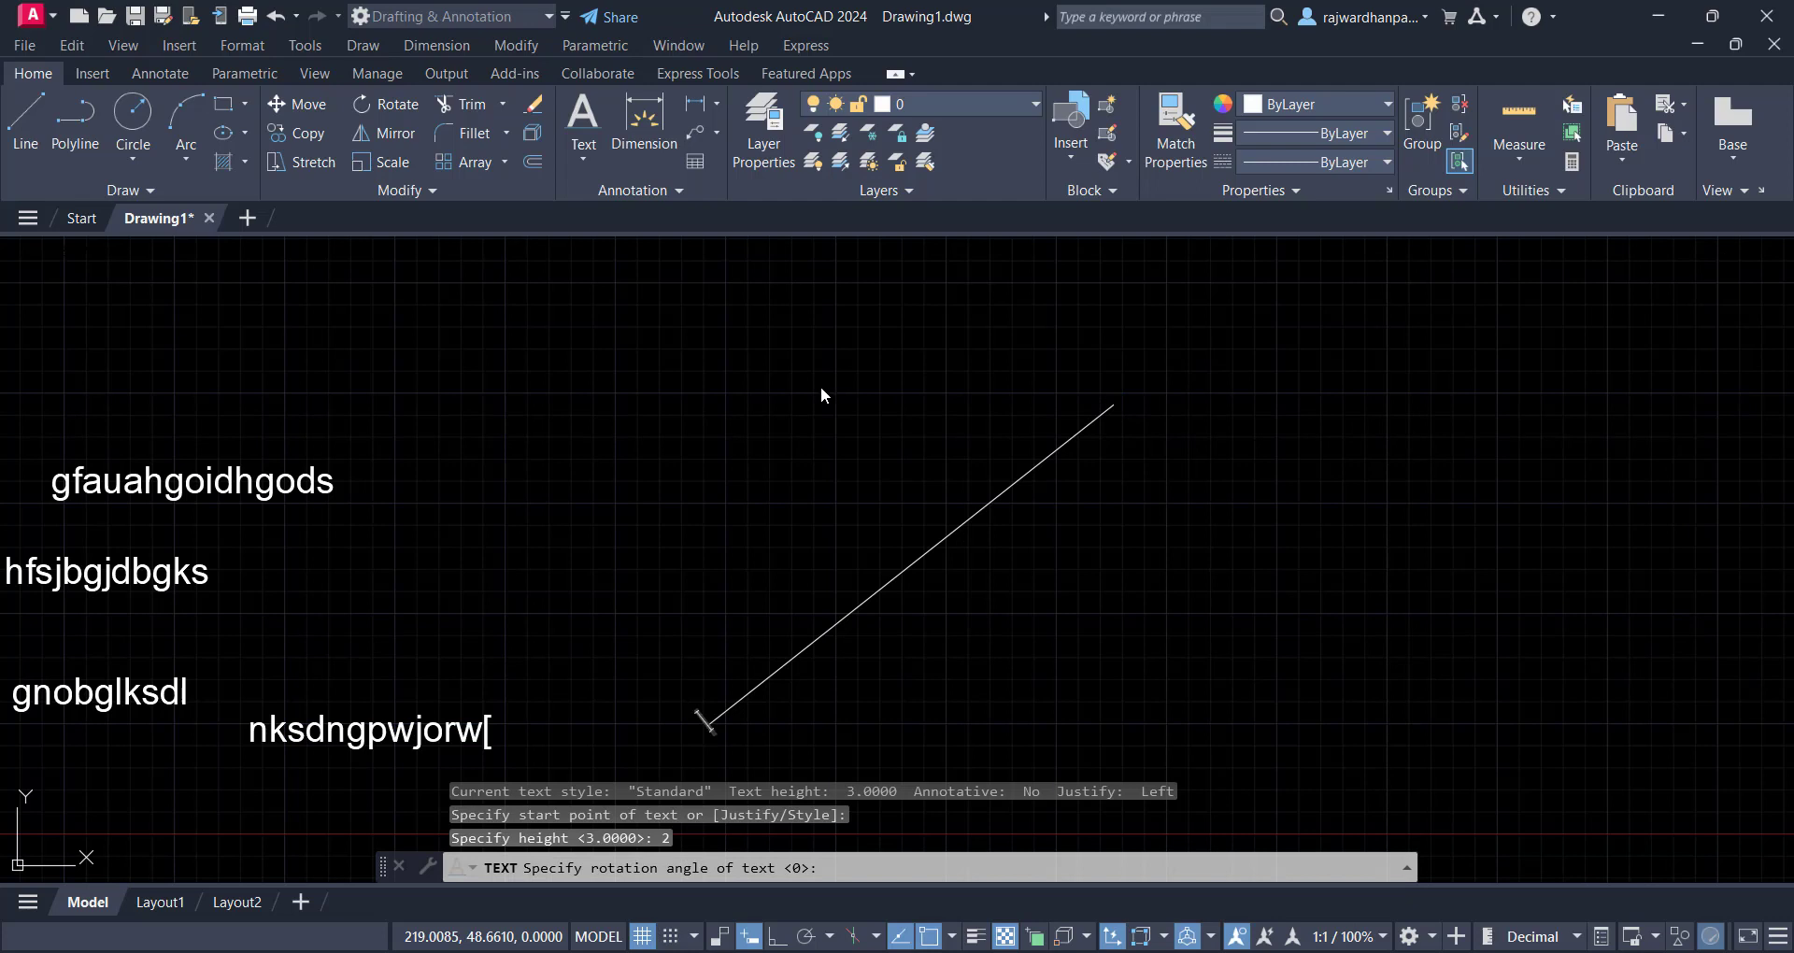
{"action": "type", "text": "fgsuaigfusafdau"}
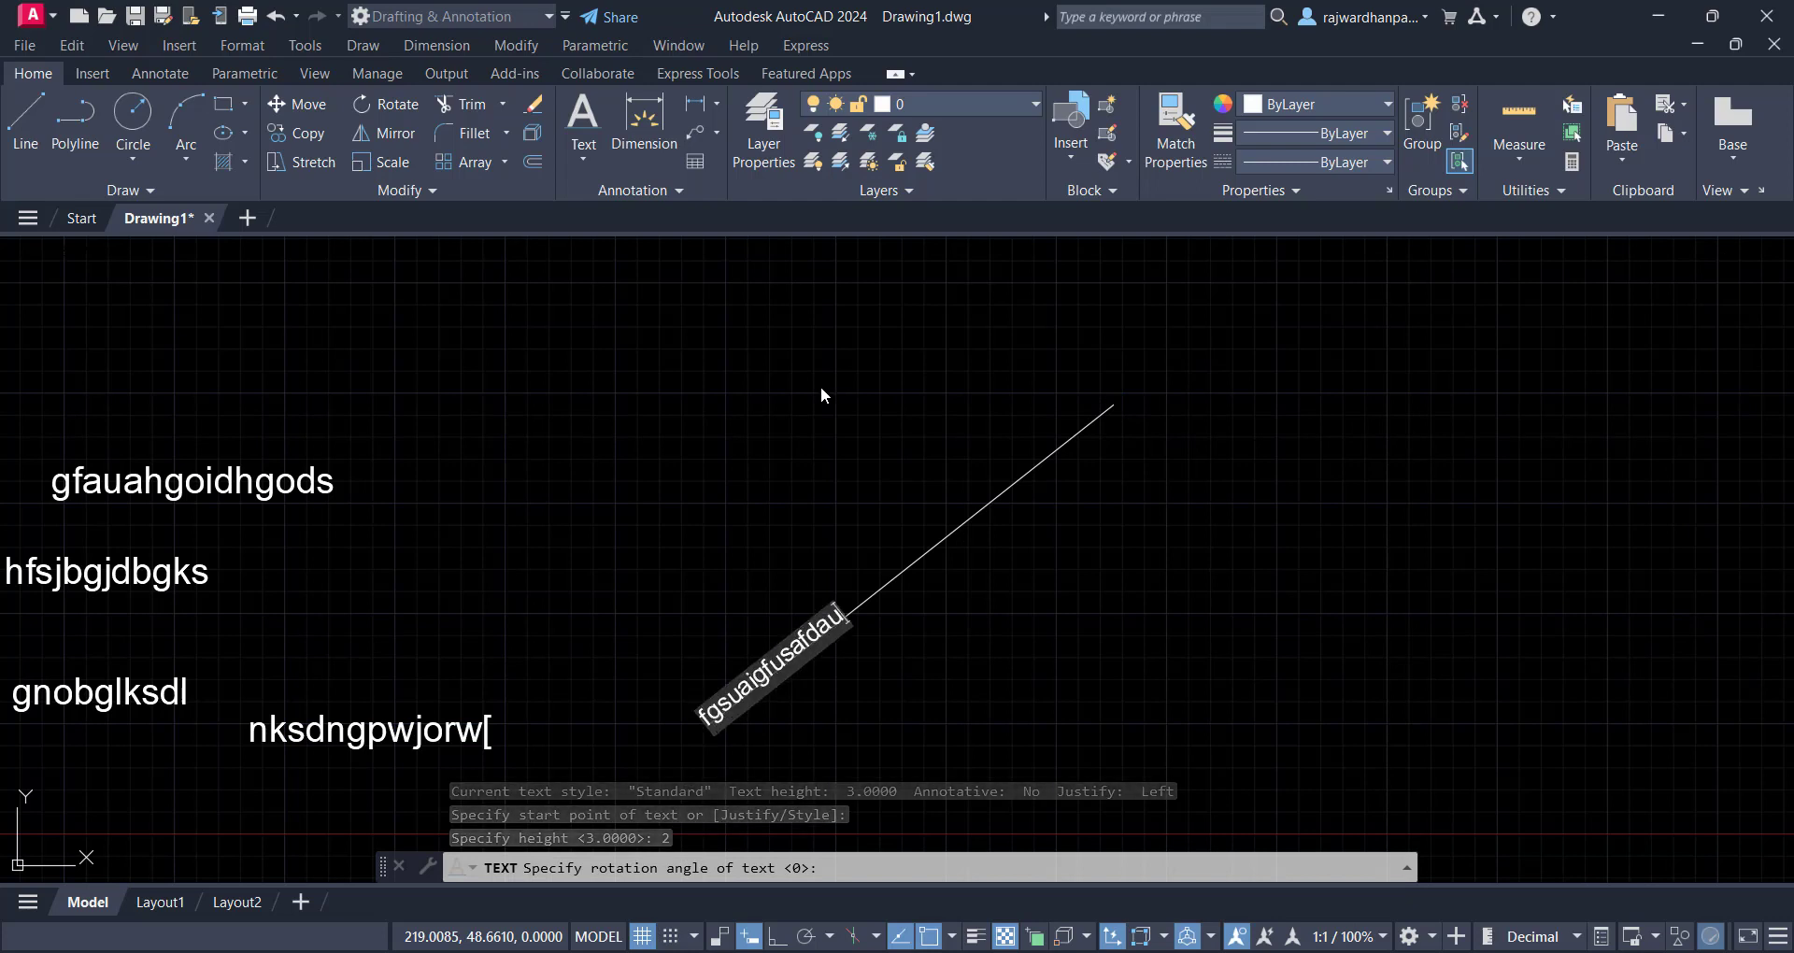
{"action": "type", "text": "bdsjvfkdsjbkjdsbsjd"}
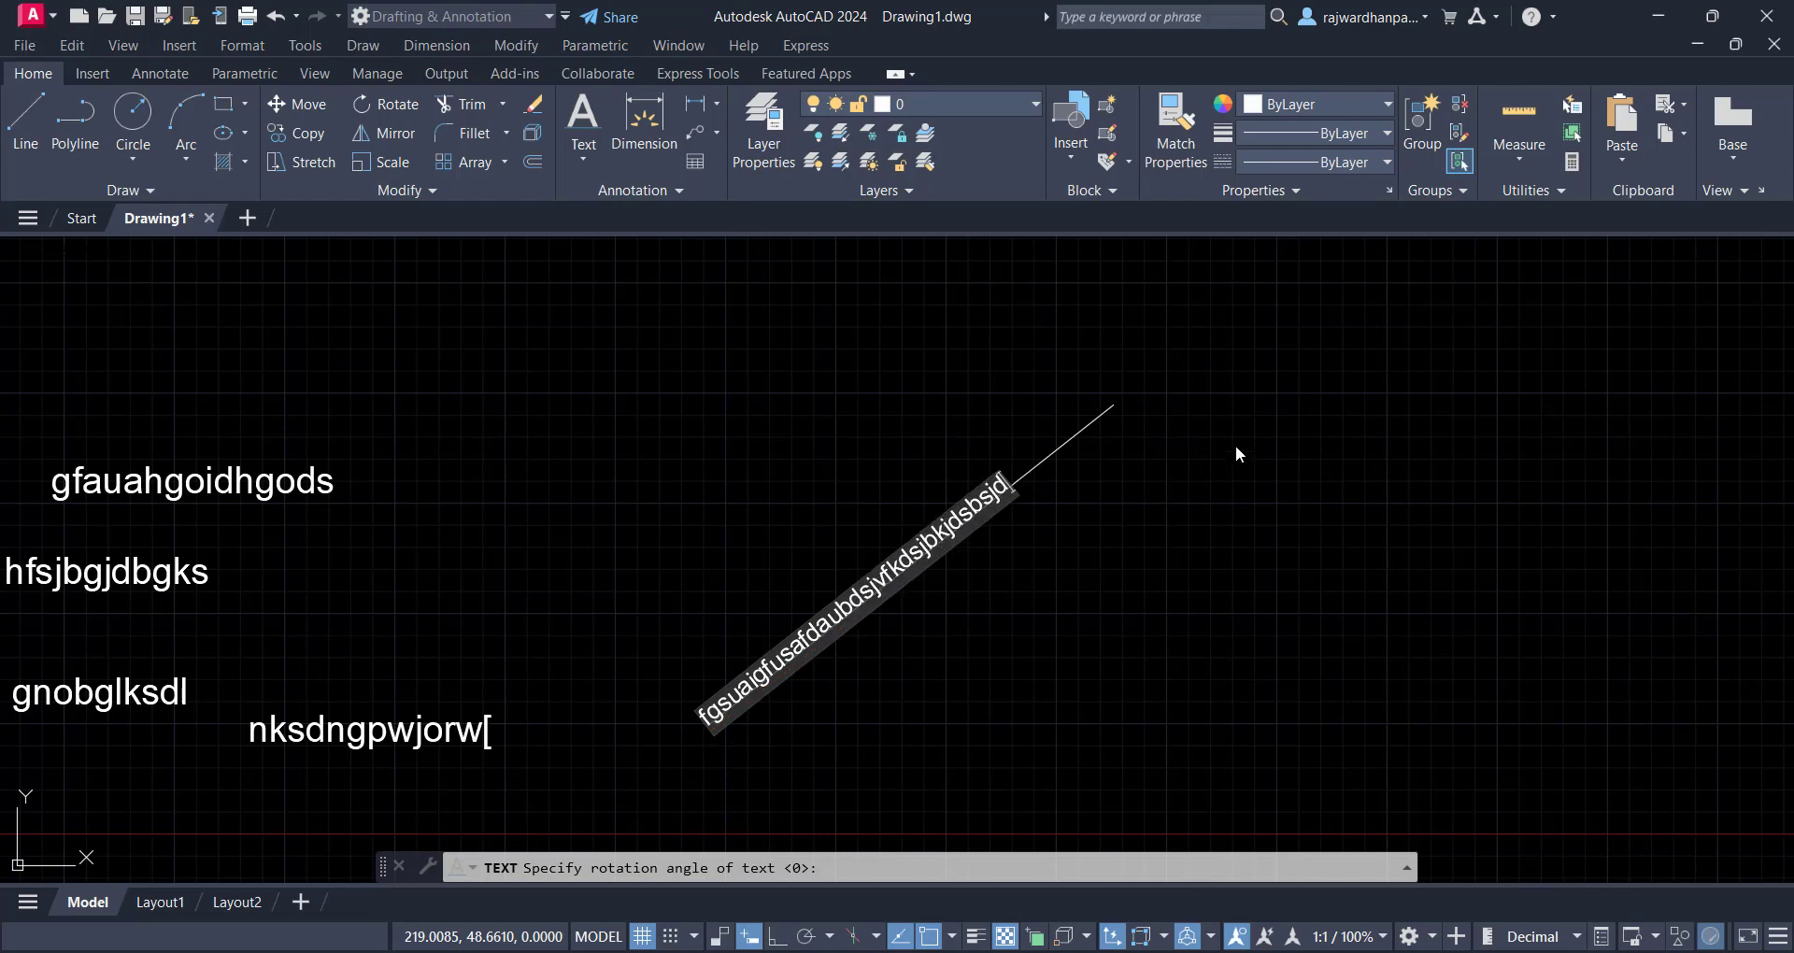
{"action": "key", "text": "Escape"}
{"action": "key", "text": "Escape"}
Select the diagonal line and the text running along it one after the other, clearing the selection each time
{"action": "scroll", "coordinate": [928, 526], "scroll_direction": "up", "scroll_amount": 2}
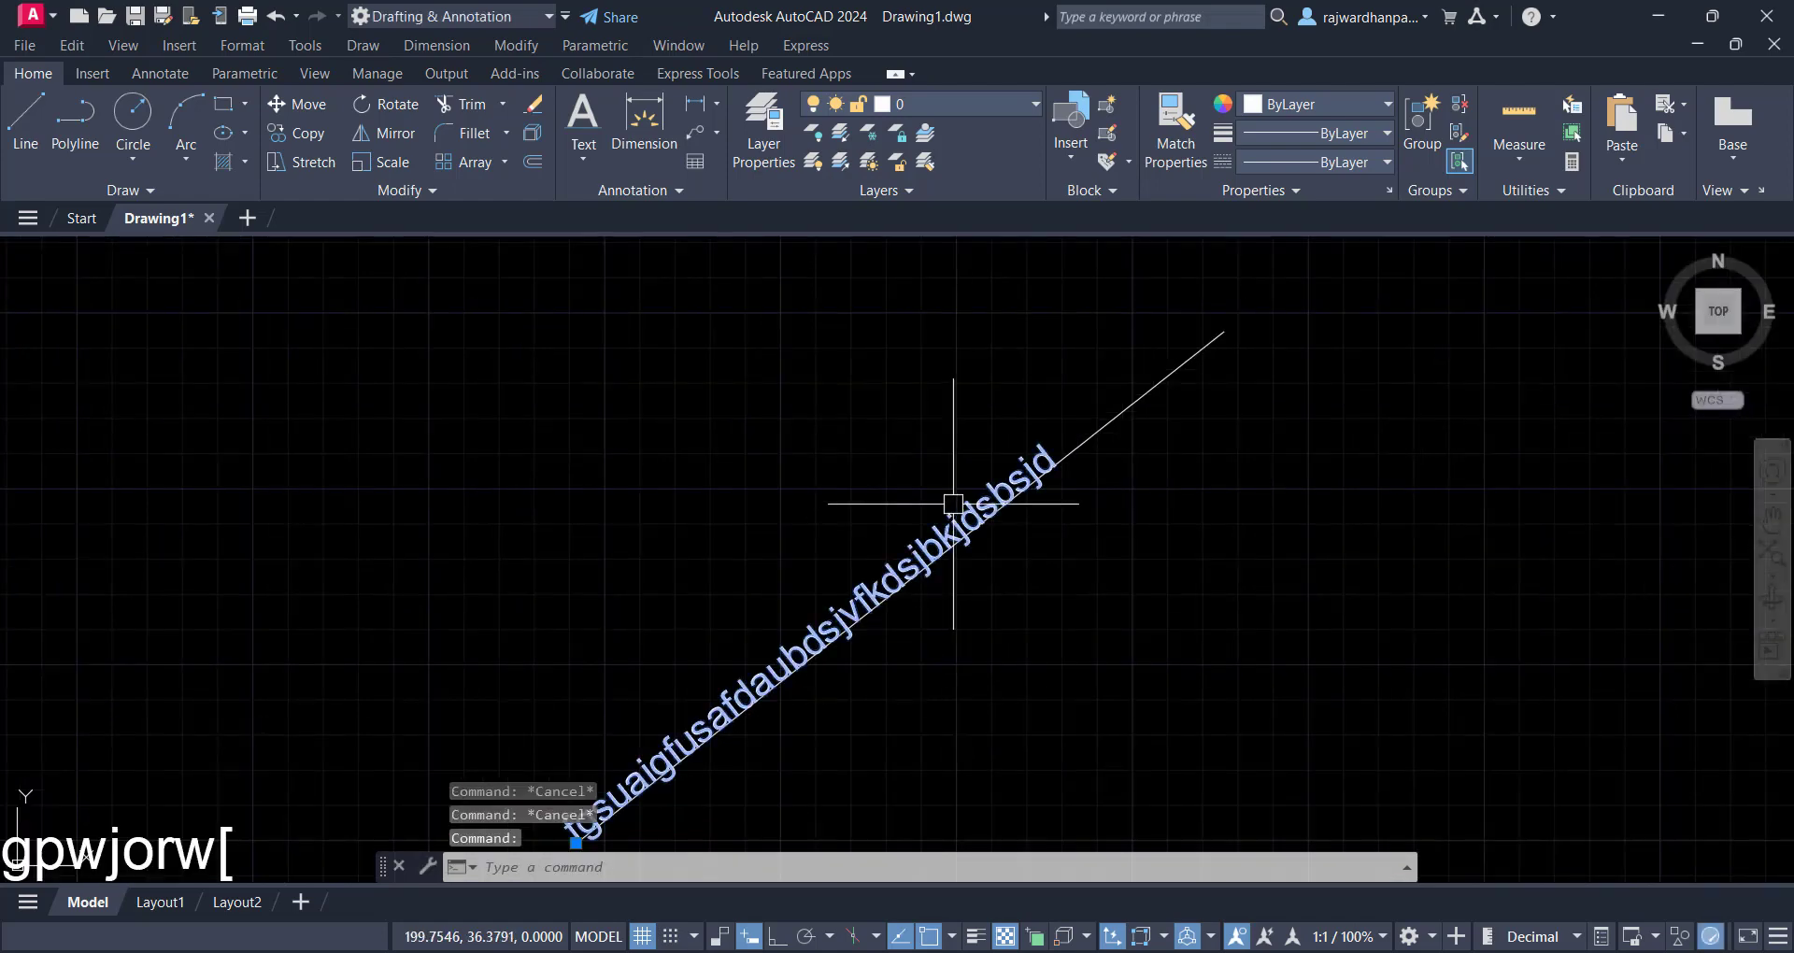
{"action": "mouse_move", "coordinate": [1223, 435]}
{"action": "middle_mouse_down"}
{"action": "mouse_move", "coordinate": [1265, 429]}
{"action": "mouse_move", "coordinate": [1365, 272]}
{"action": "mouse_move", "coordinate": [1153, 588]}
{"action": "middle_mouse_up"}
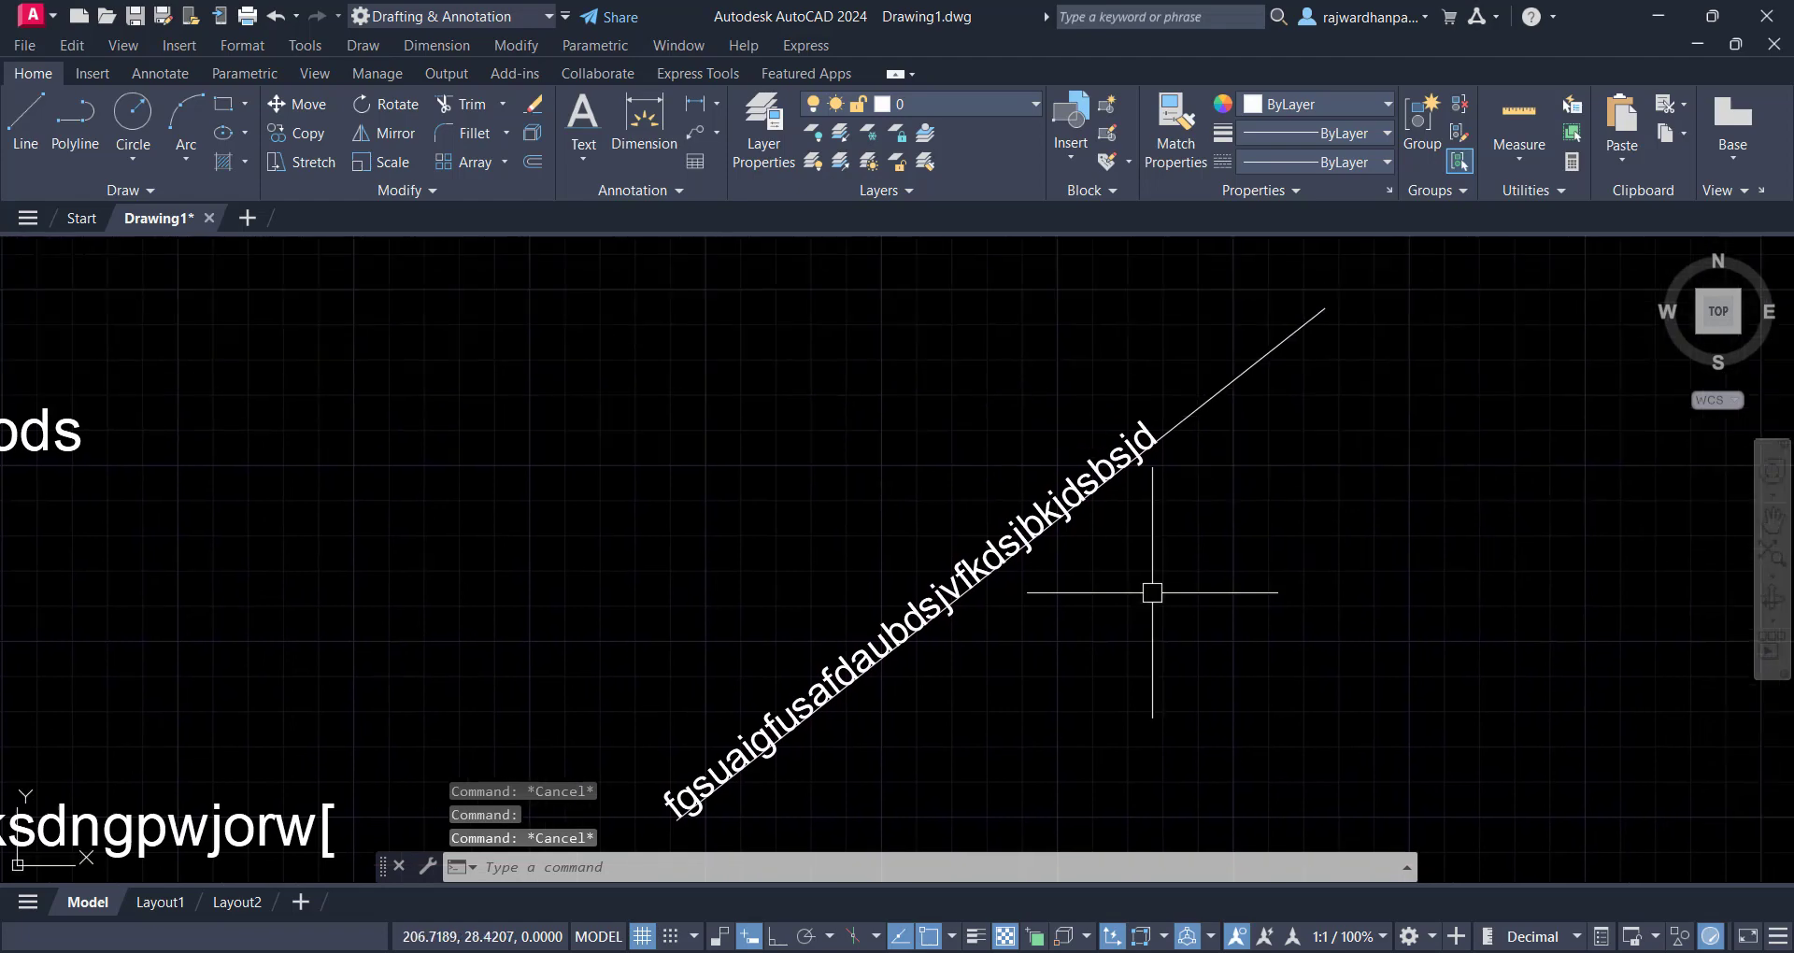
{"action": "left_click", "coordinate": [1253, 408]}
{"action": "left_click", "coordinate": [1189, 368]}
{"action": "middle_click_drag", "start_coordinate": [1224, 540], "coordinate": [1286, 428]}
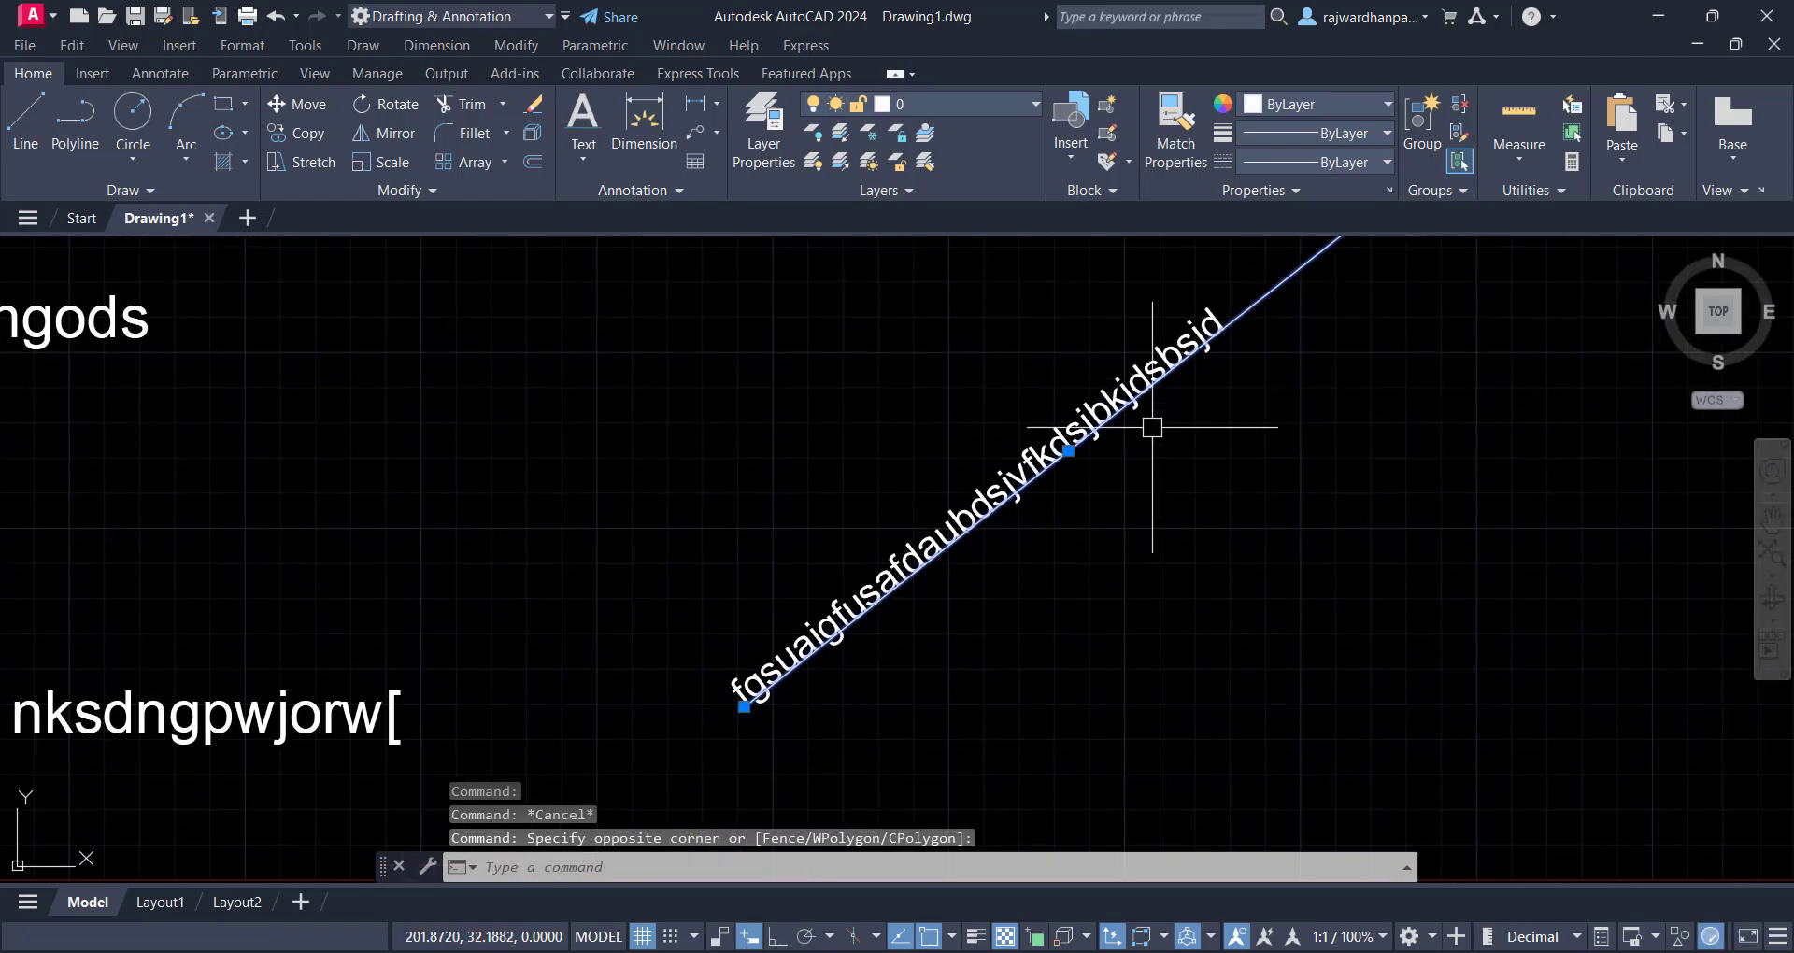
{"action": "key", "text": "Escape"}
{"action": "left_click", "coordinate": [1123, 394]}
{"action": "scroll", "coordinate": [1139, 554], "scroll_direction": "down", "scroll_amount": 2}
{"action": "key", "text": "Escape"}
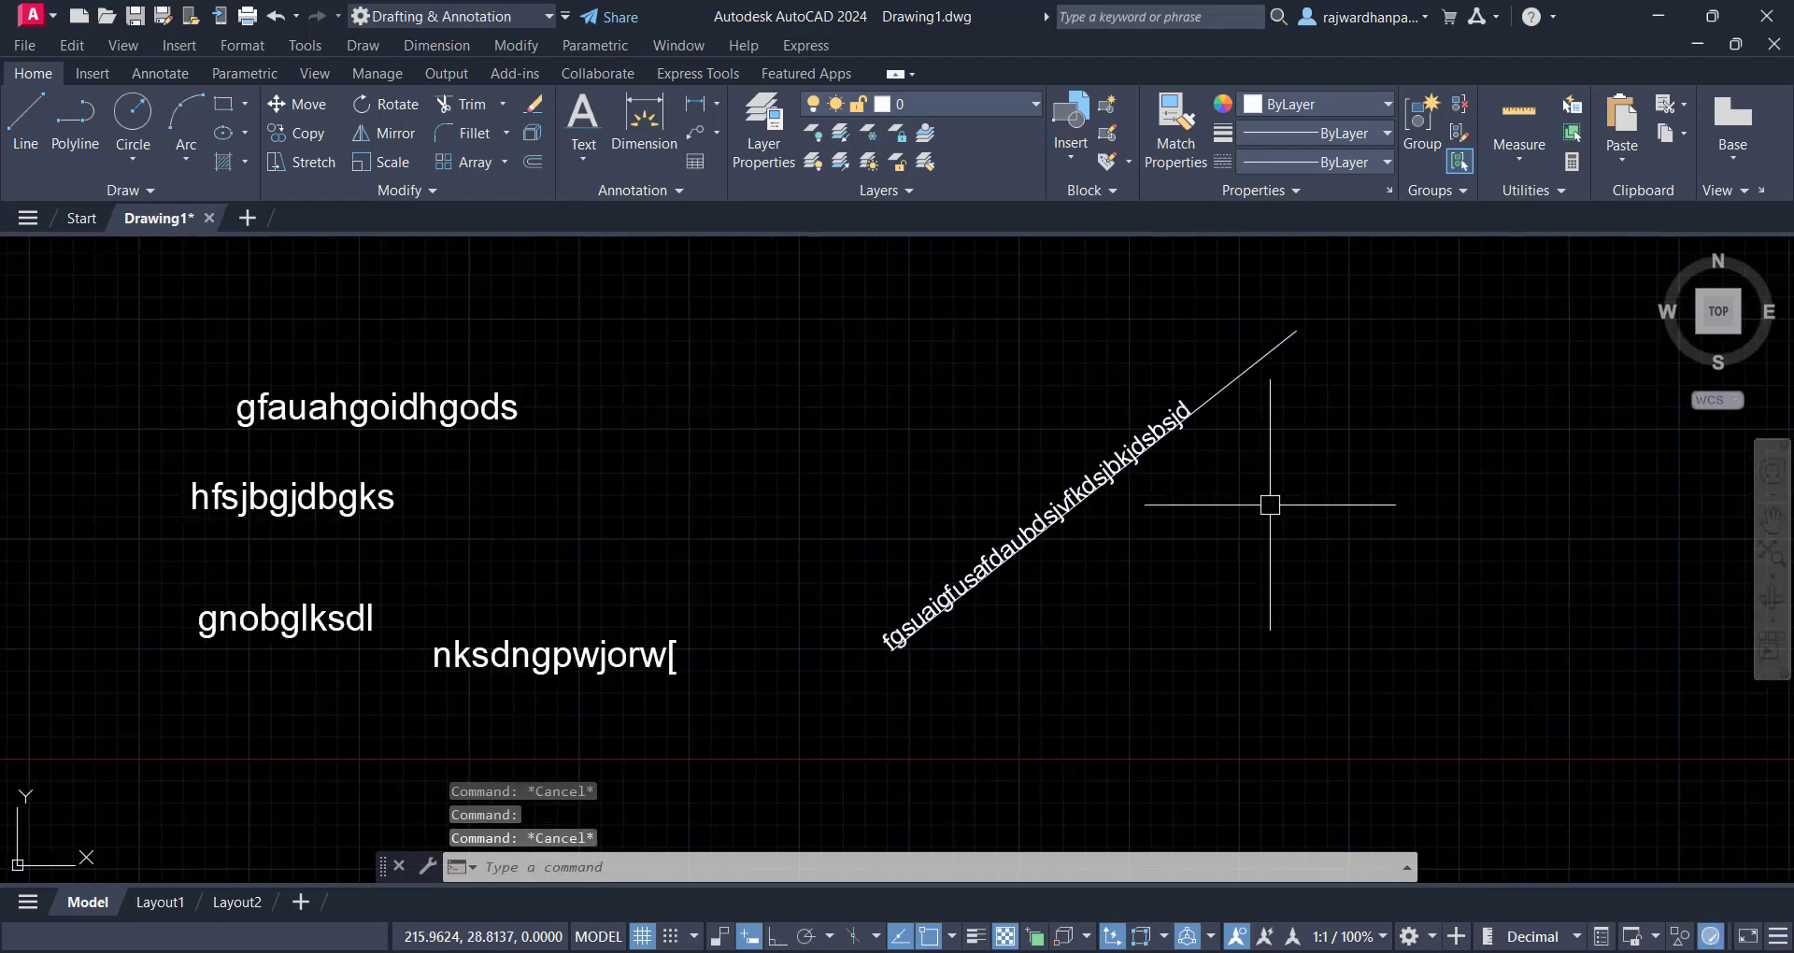
{"action": "left_click", "coordinate": [1271, 505]}
{"action": "left_click", "coordinate": [1353, 411]}
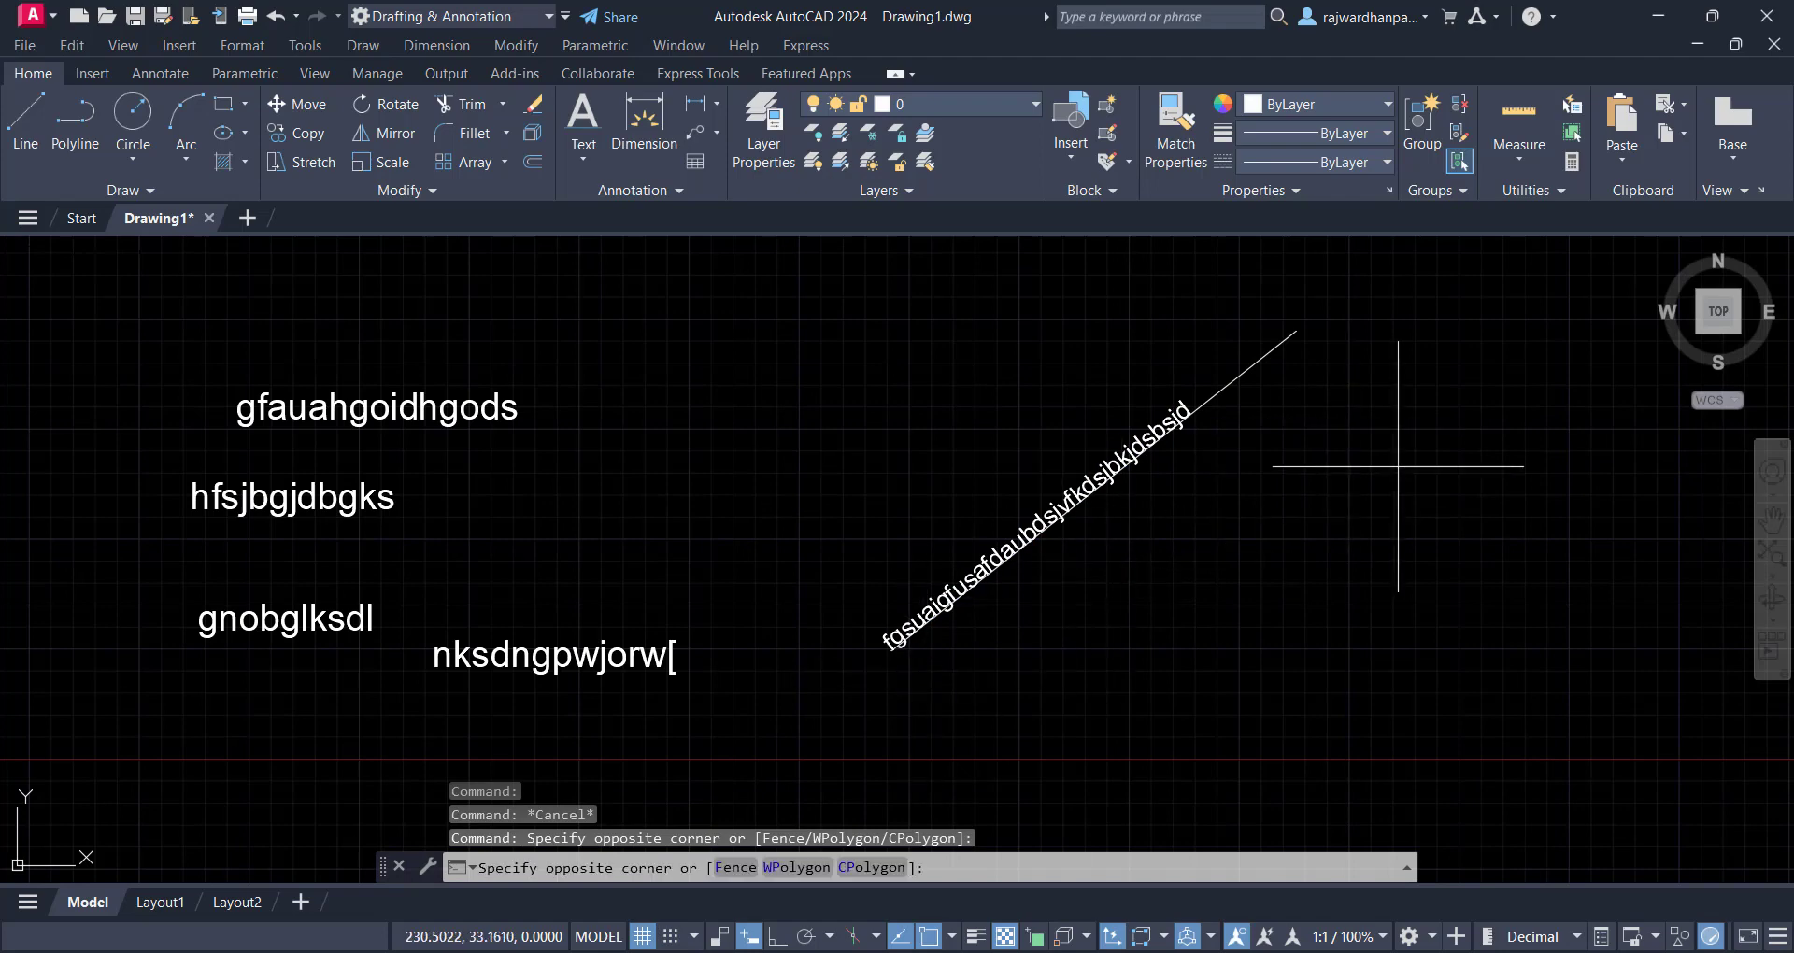
{"action": "left_click", "coordinate": [1453, 492]}
{"action": "left_click", "coordinate": [1329, 344]}
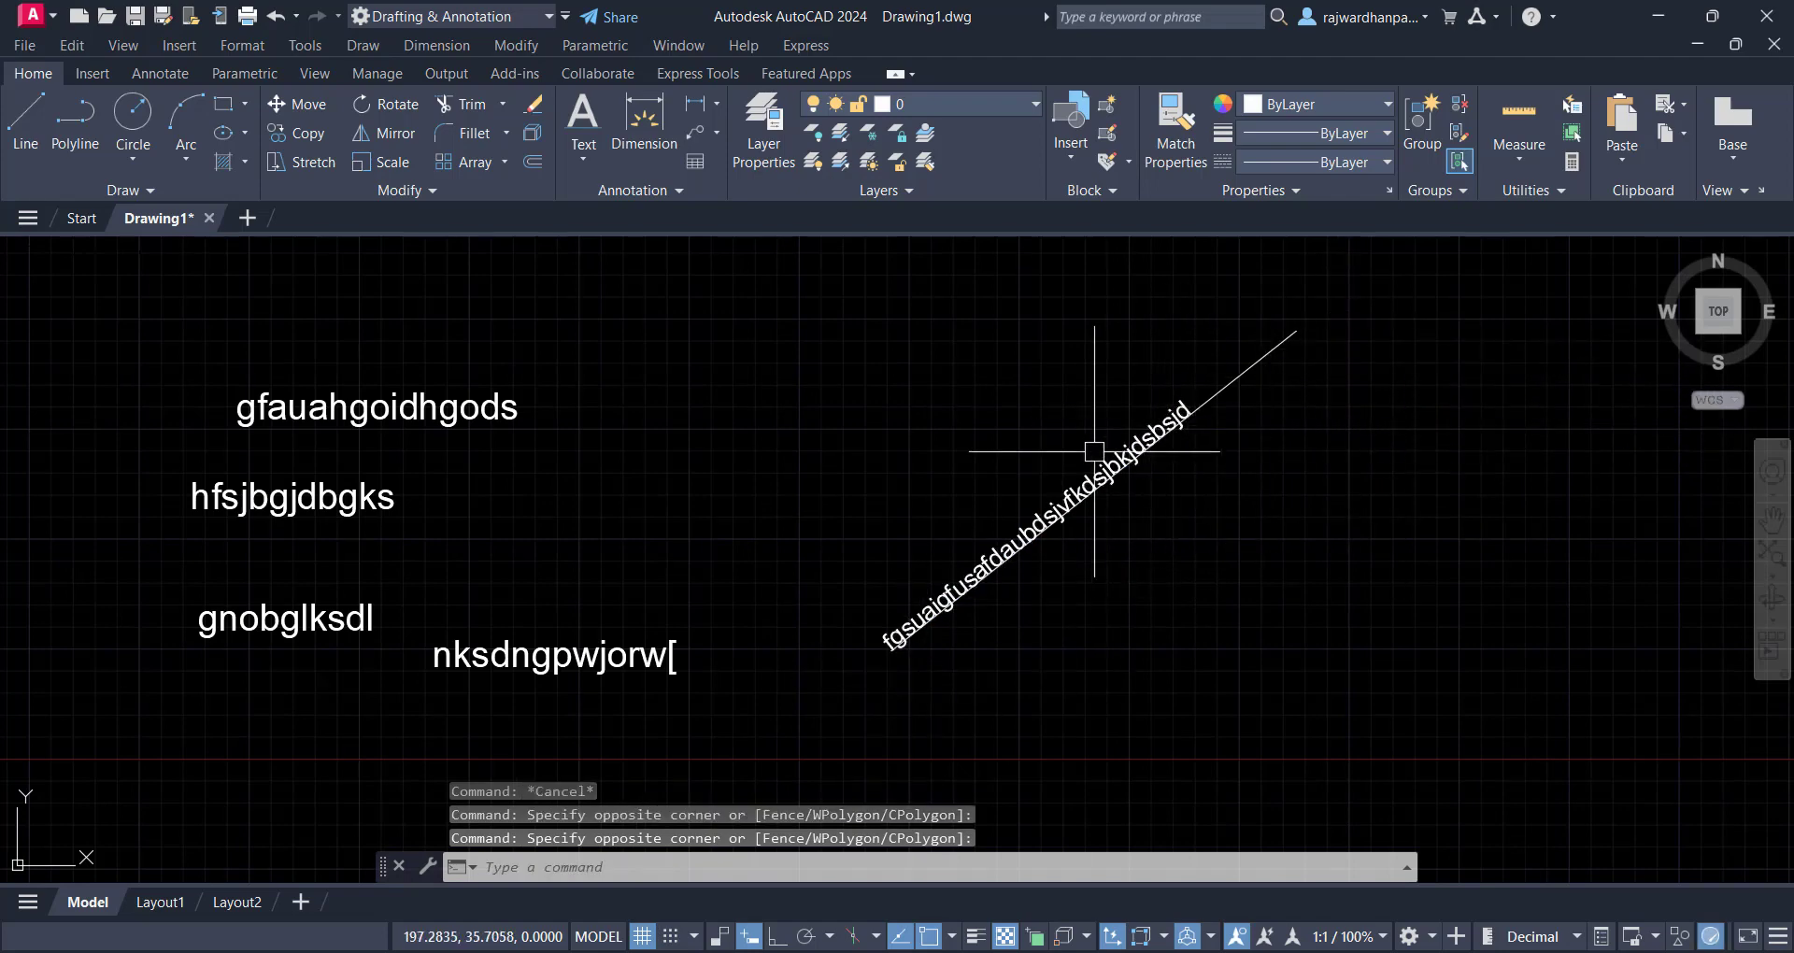
{"action": "left_click", "coordinate": [1210, 467]}
{"action": "left_click", "coordinate": [1251, 512]}
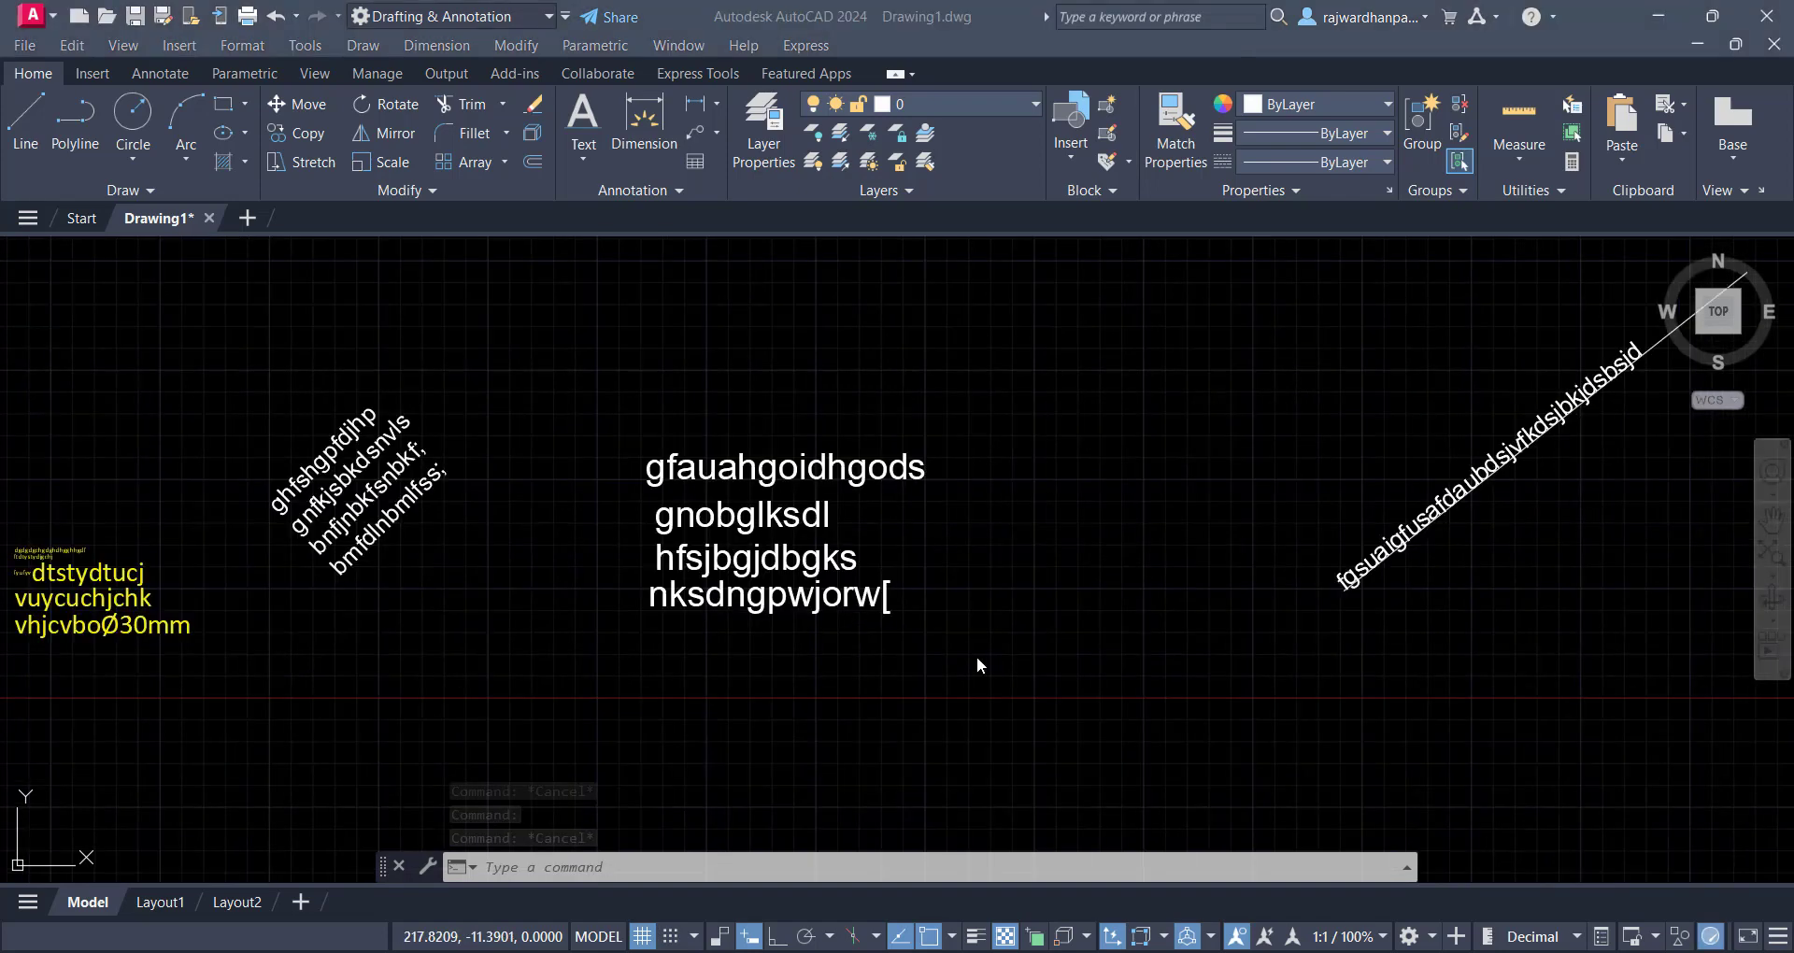
{"action": "mouse_move", "coordinate": [999, 574]}
{"action": "middle_mouse_down"}
{"action": "mouse_move", "coordinate": [1001, 625]}
{"action": "mouse_move", "coordinate": [1027, 645]}
{"action": "middle_mouse_up"}
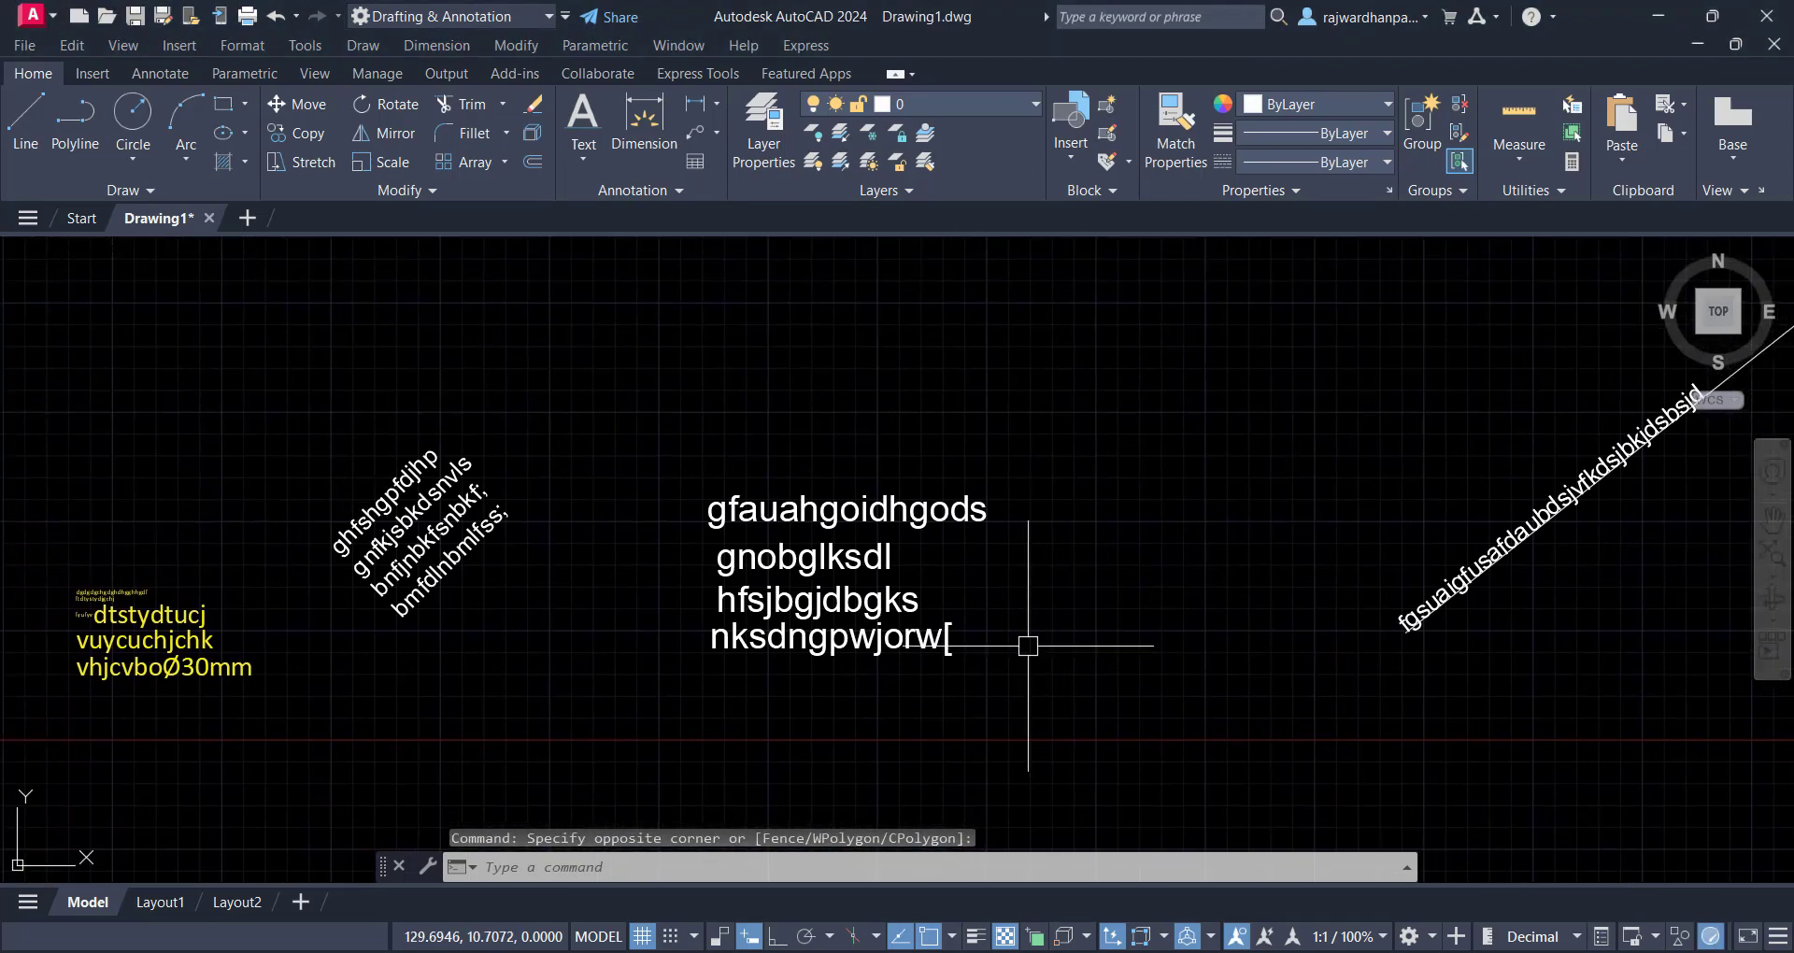
{"action": "left_click", "coordinate": [1074, 590]}
{"action": "left_click", "coordinate": [1099, 592]}
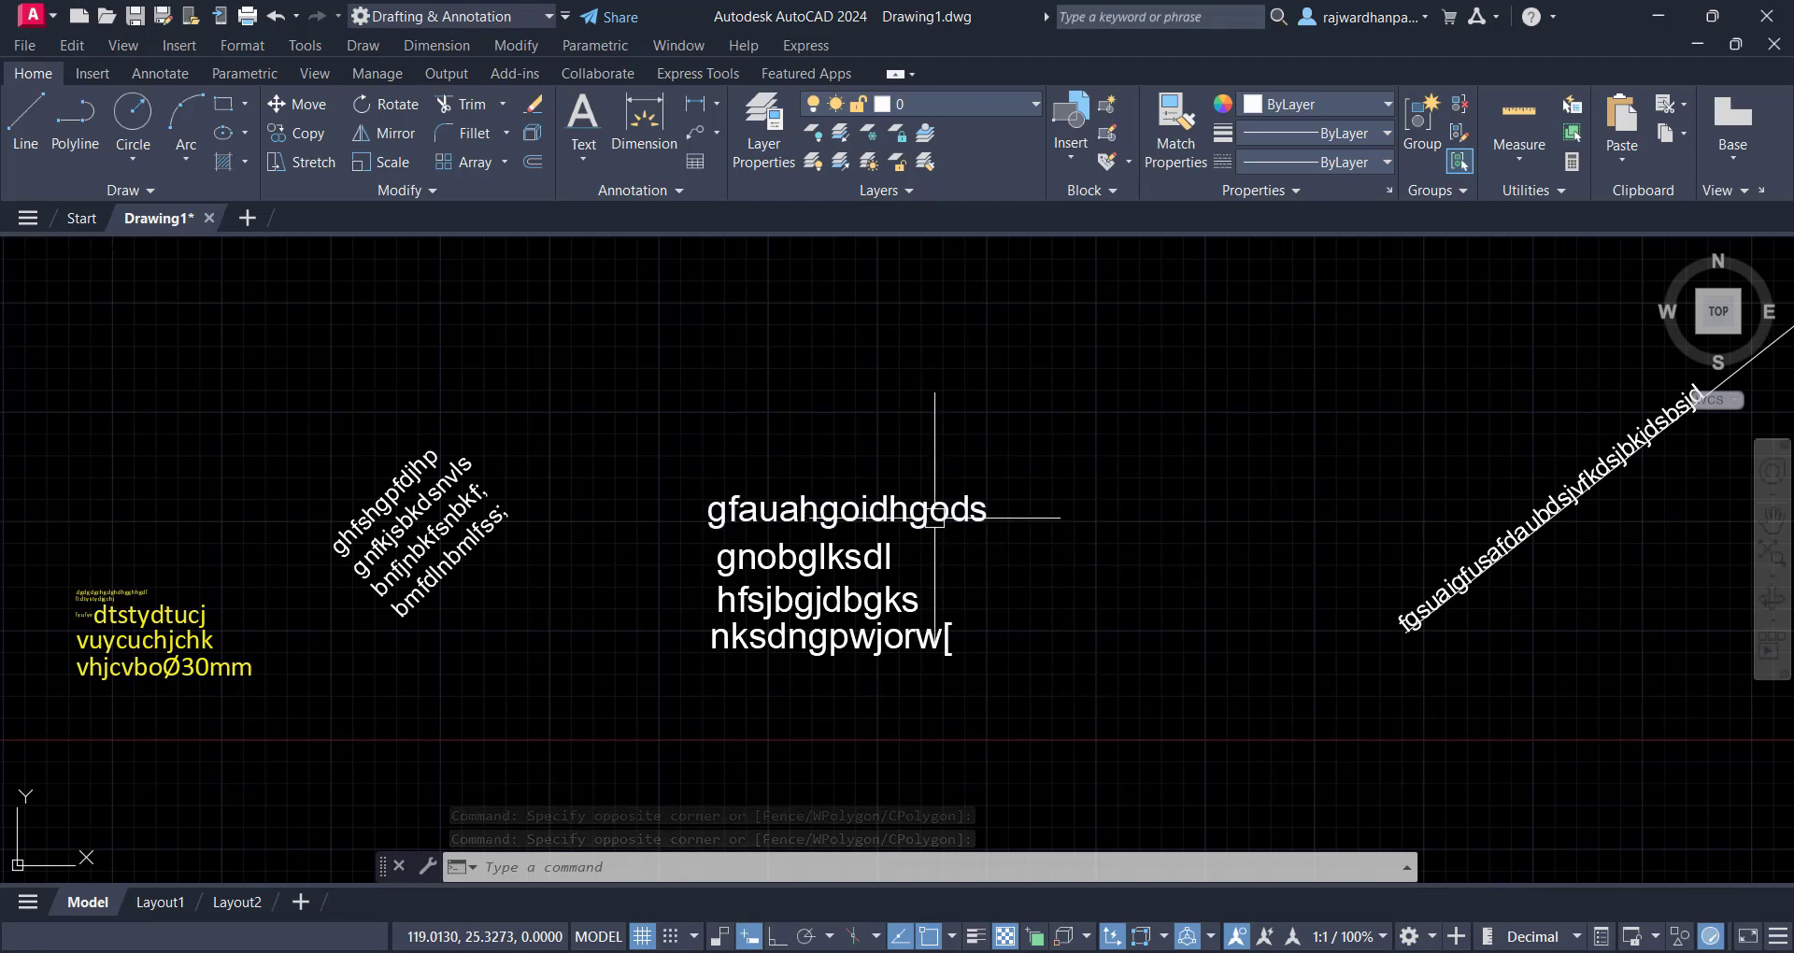
Select each of the four stacked single-line texts to view their separate grips, and clear the selection
{"action": "left_click", "coordinate": [822, 509]}
{"action": "key", "text": "Escape"}
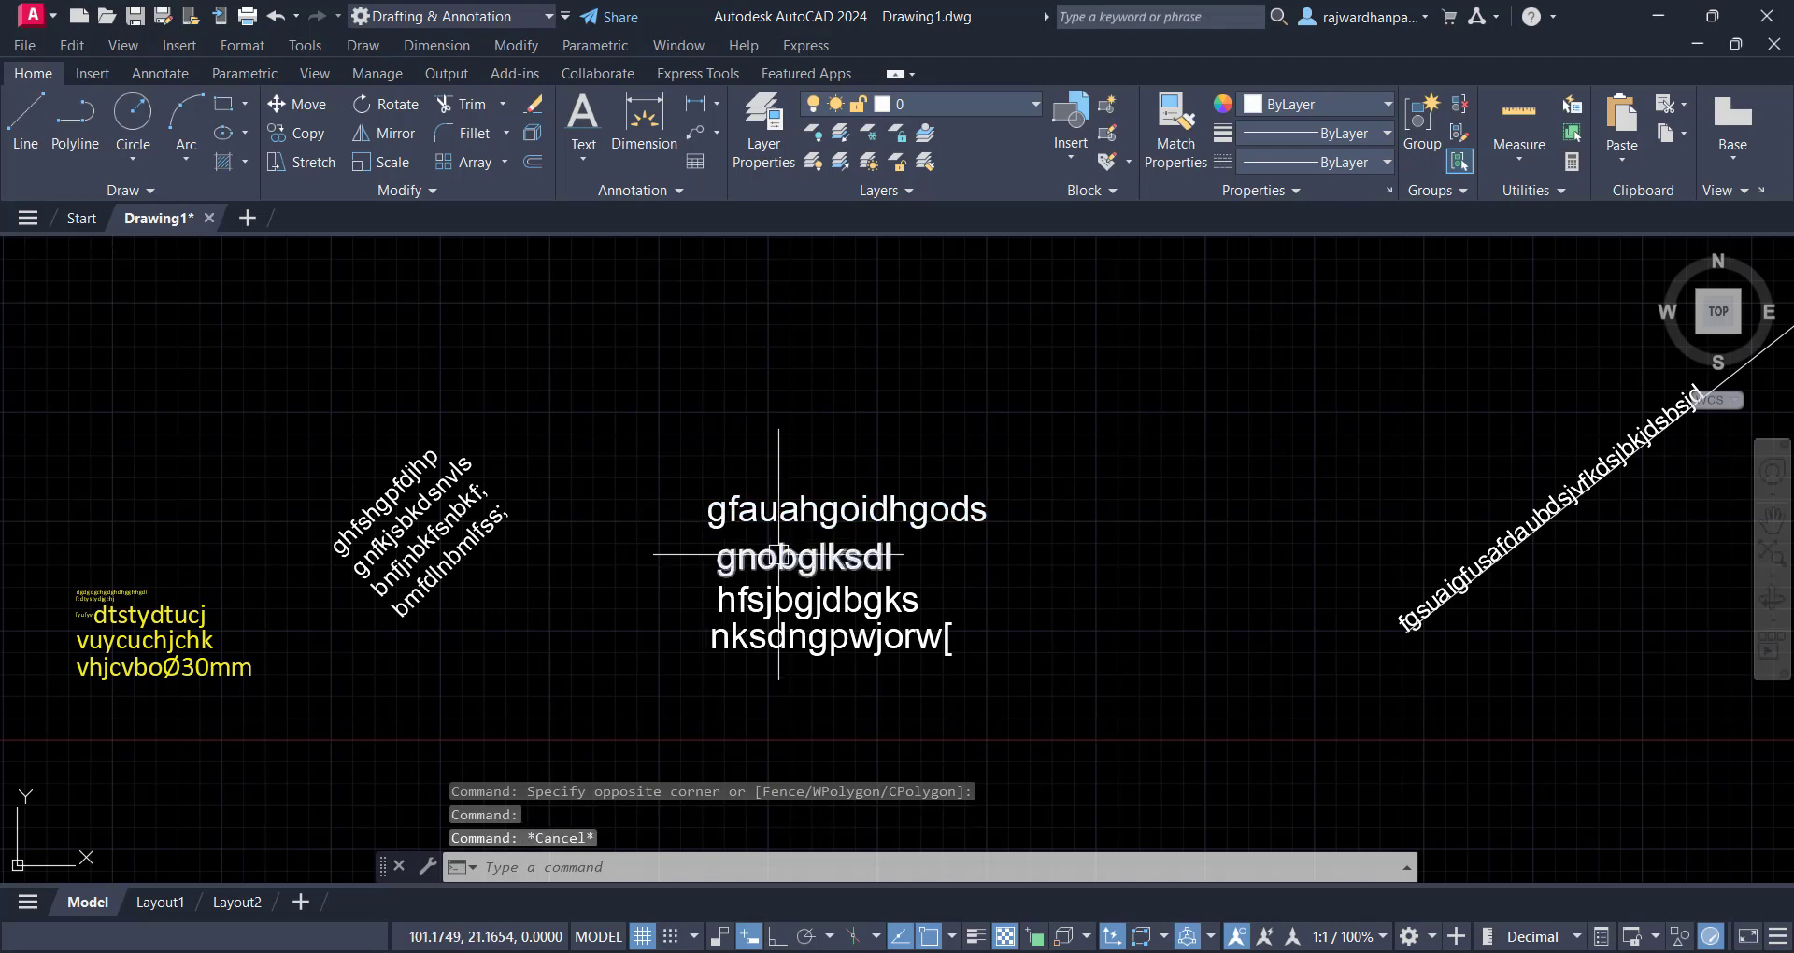
{"action": "left_click", "coordinate": [873, 509]}
{"action": "left_click", "coordinate": [850, 557]}
{"action": "left_click", "coordinate": [877, 601]}
{"action": "left_click", "coordinate": [889, 652]}
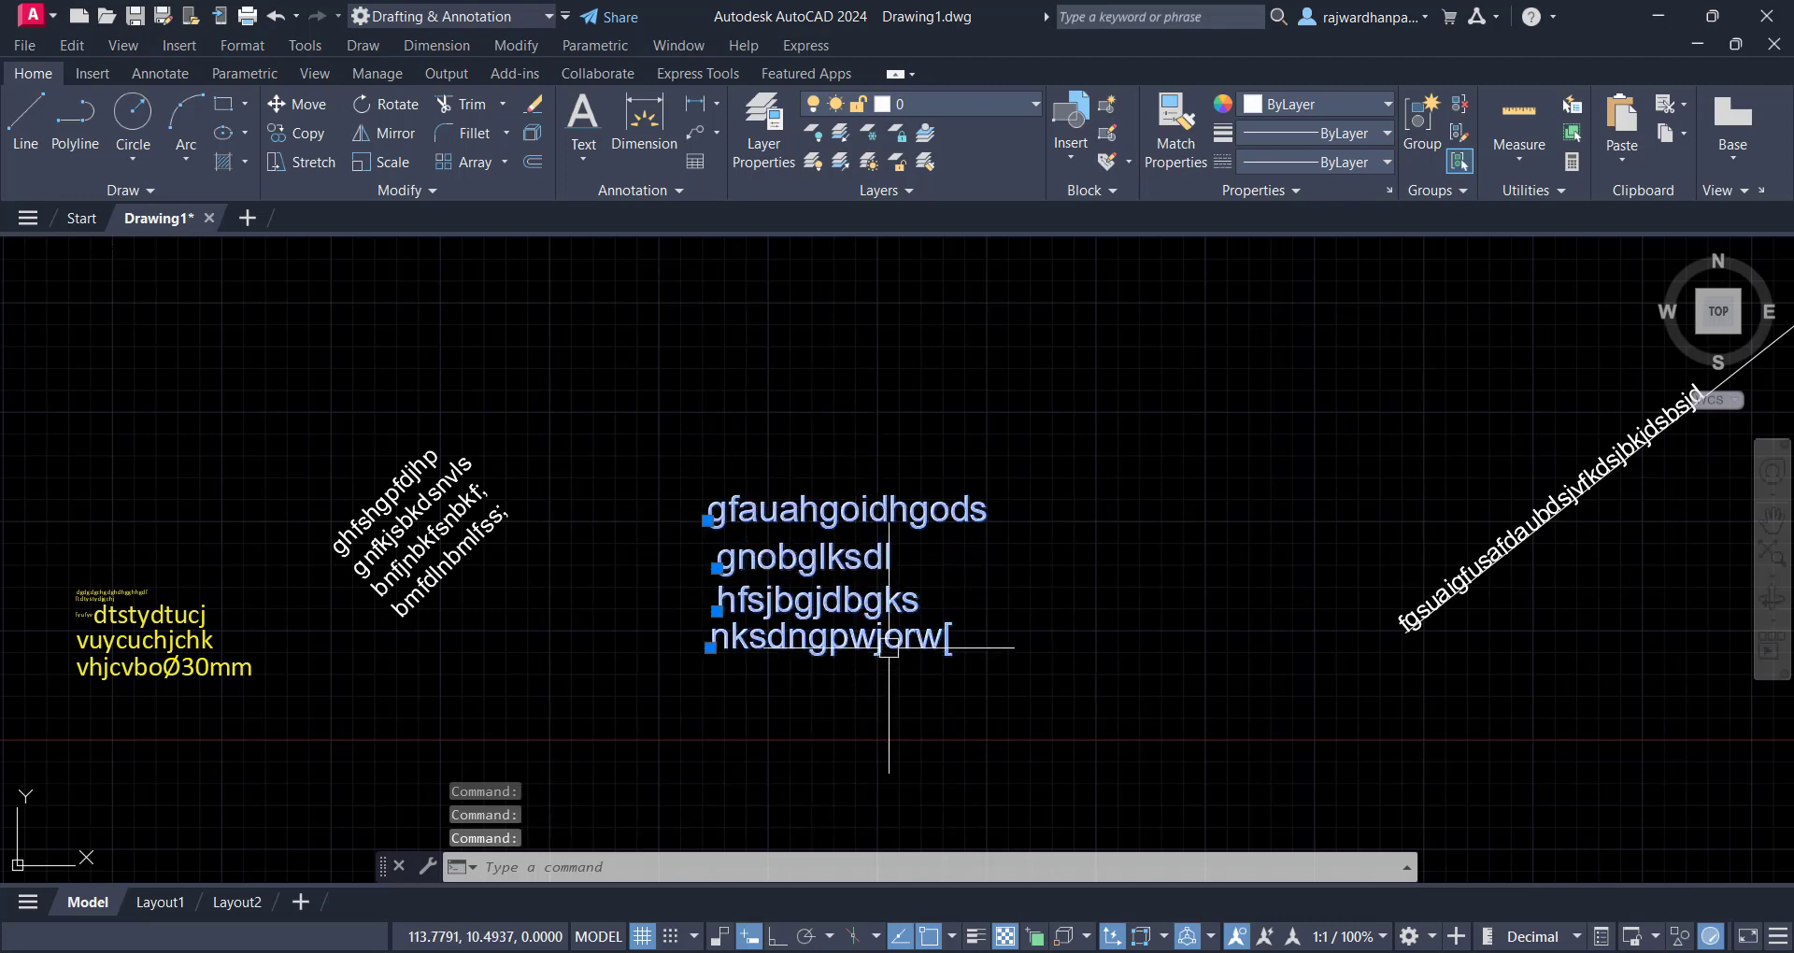
{"action": "key", "text": "Escape"}
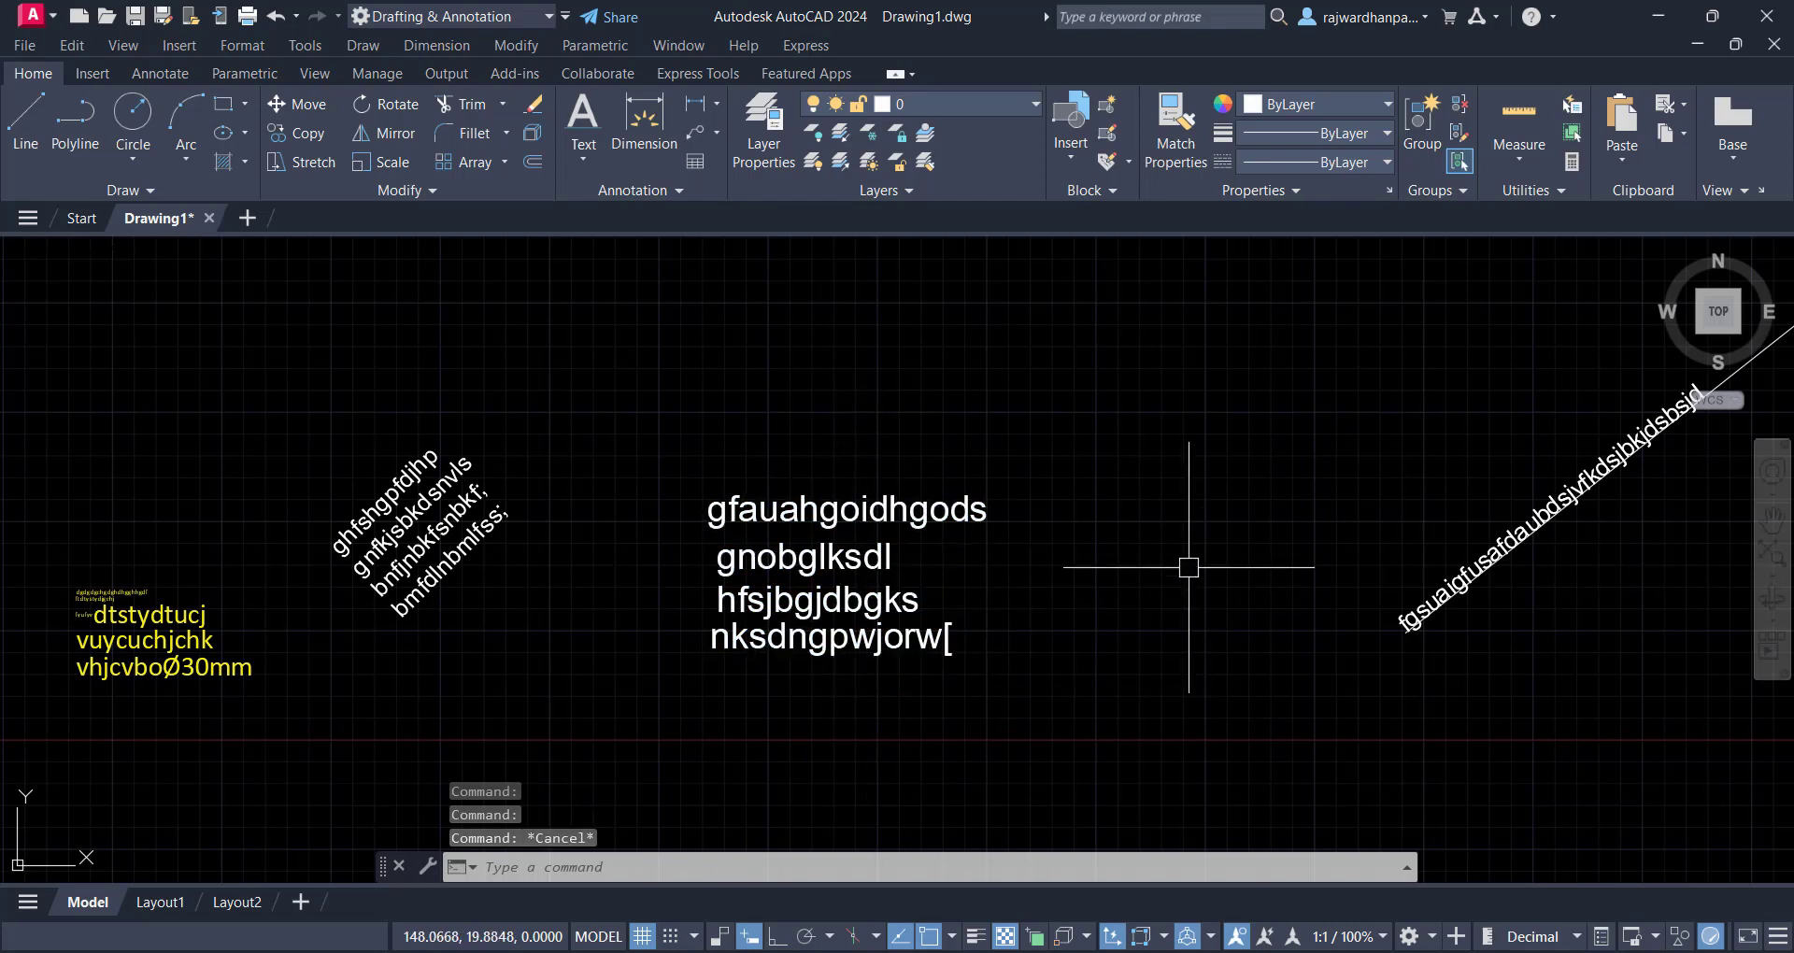
Combine the four stacked single-line texts into one multiline text with TXT2MTXT, and pick the combined text
{"action": "left_click", "coordinate": [1123, 513]}
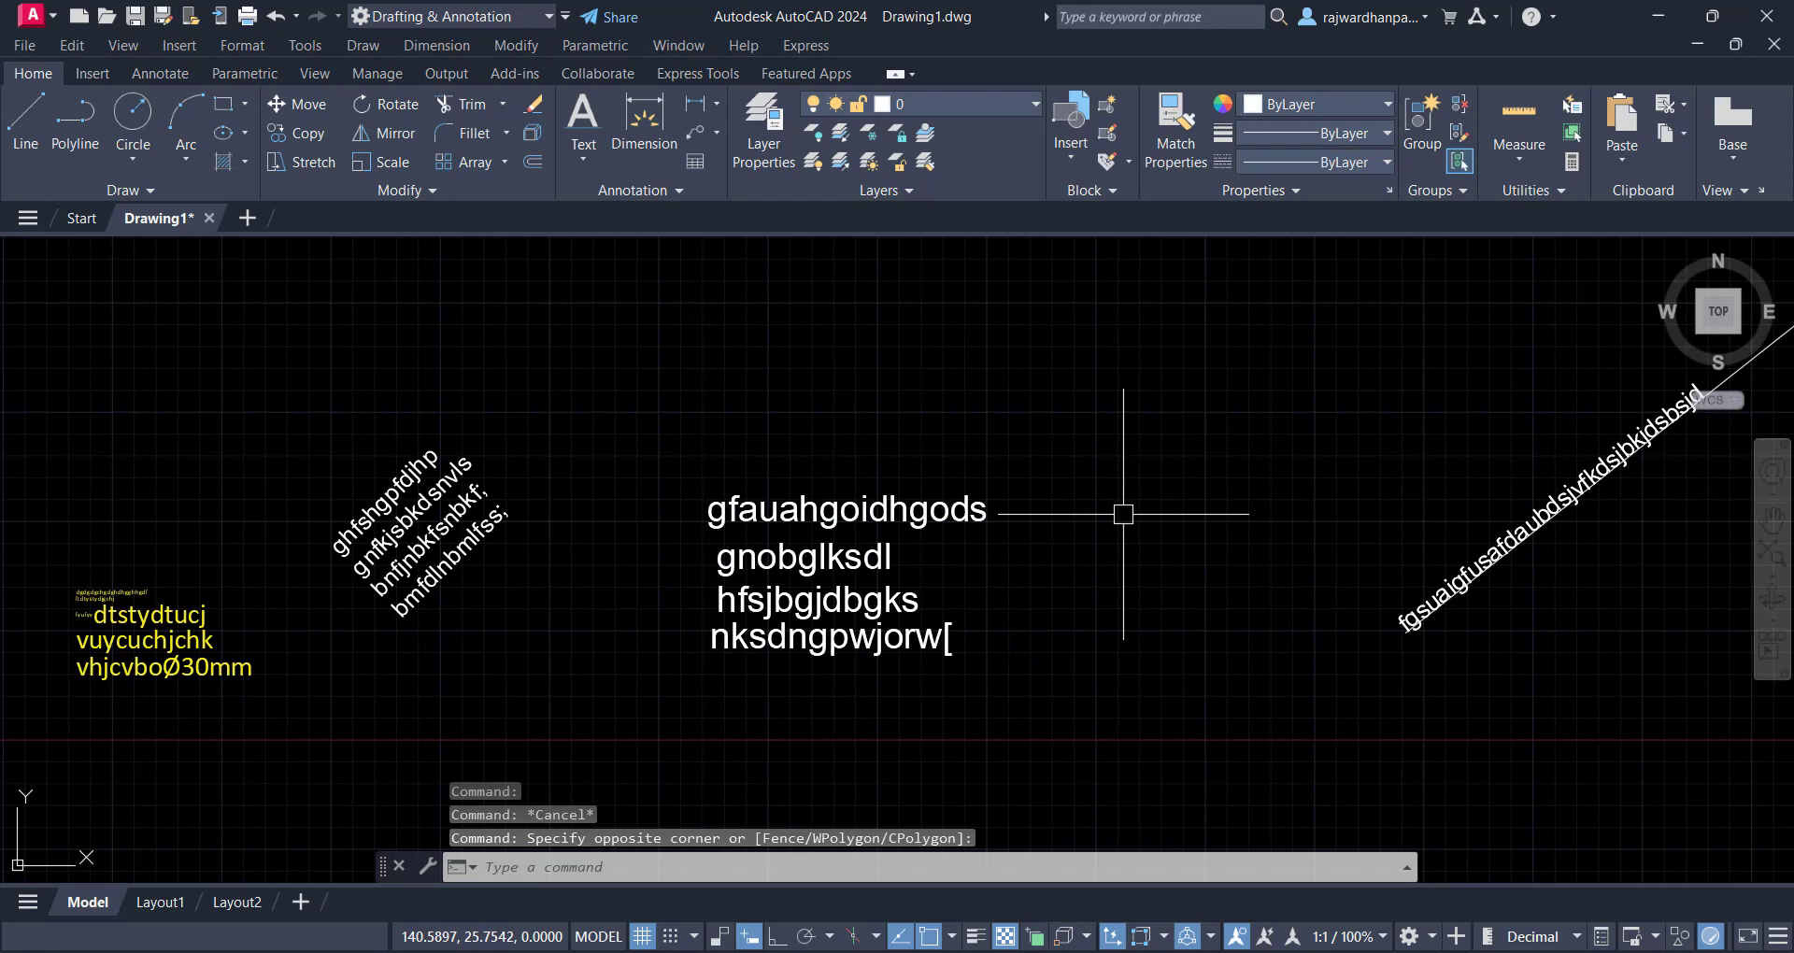
{"action": "type", "text": "TXT2"}
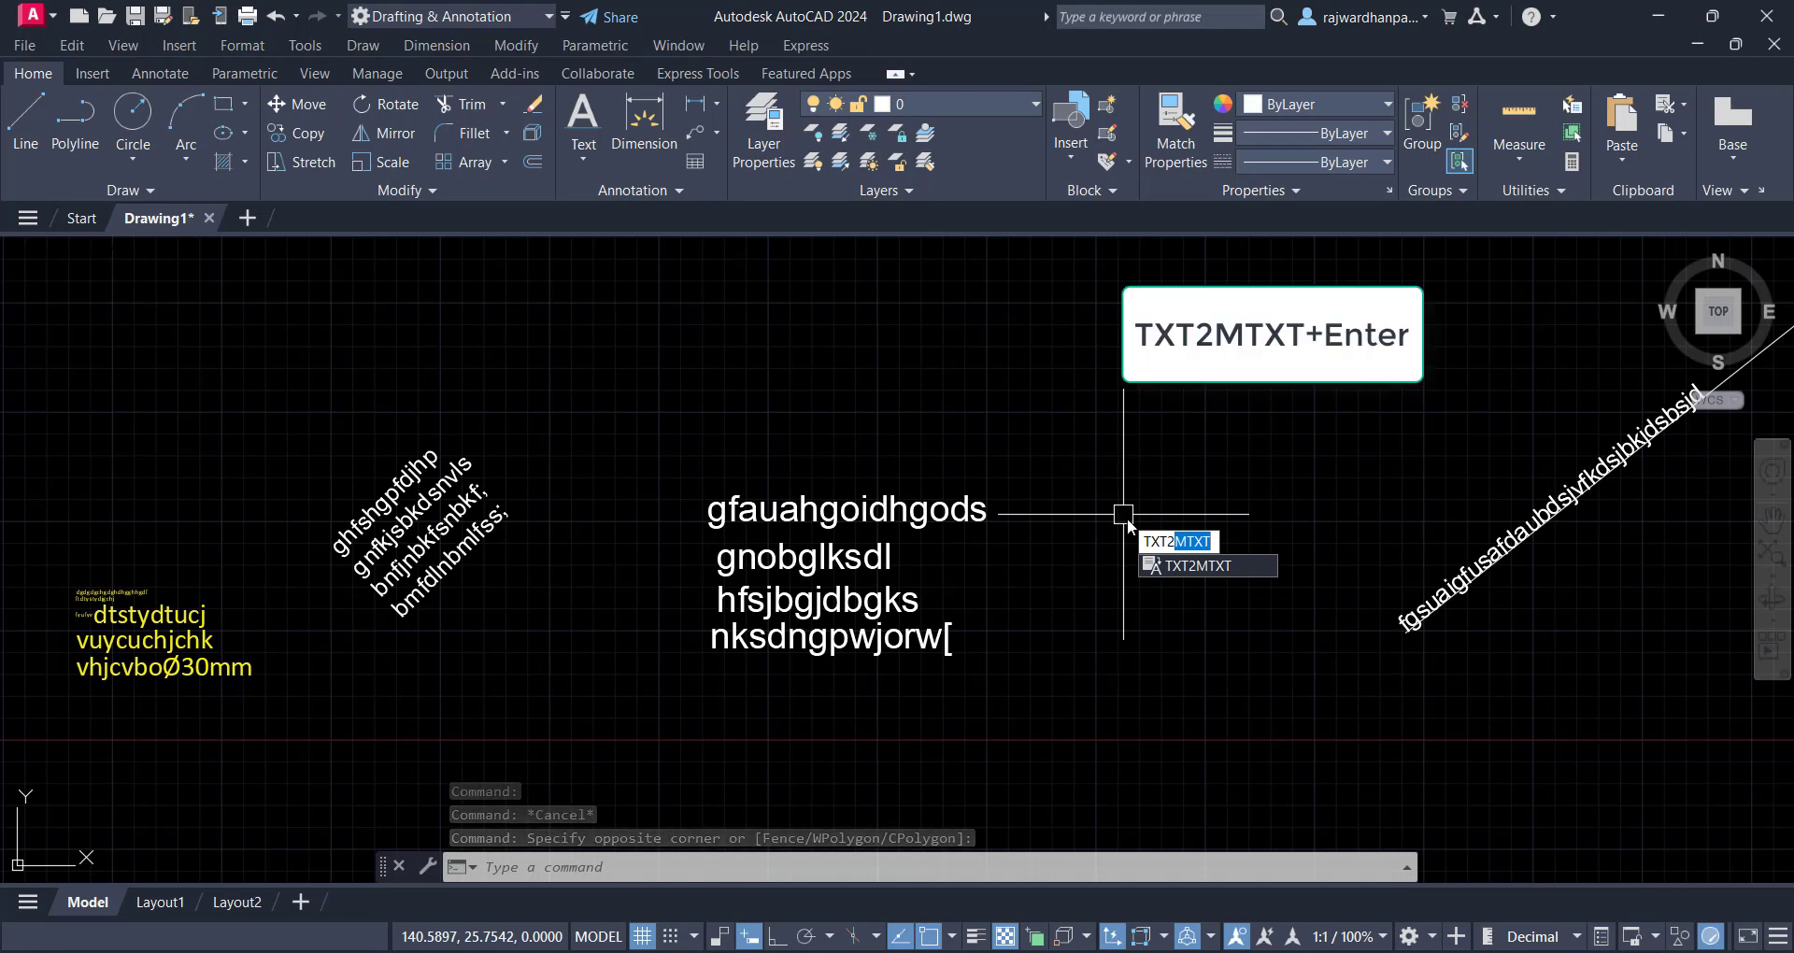
{"action": "type", "text": "MTX"}
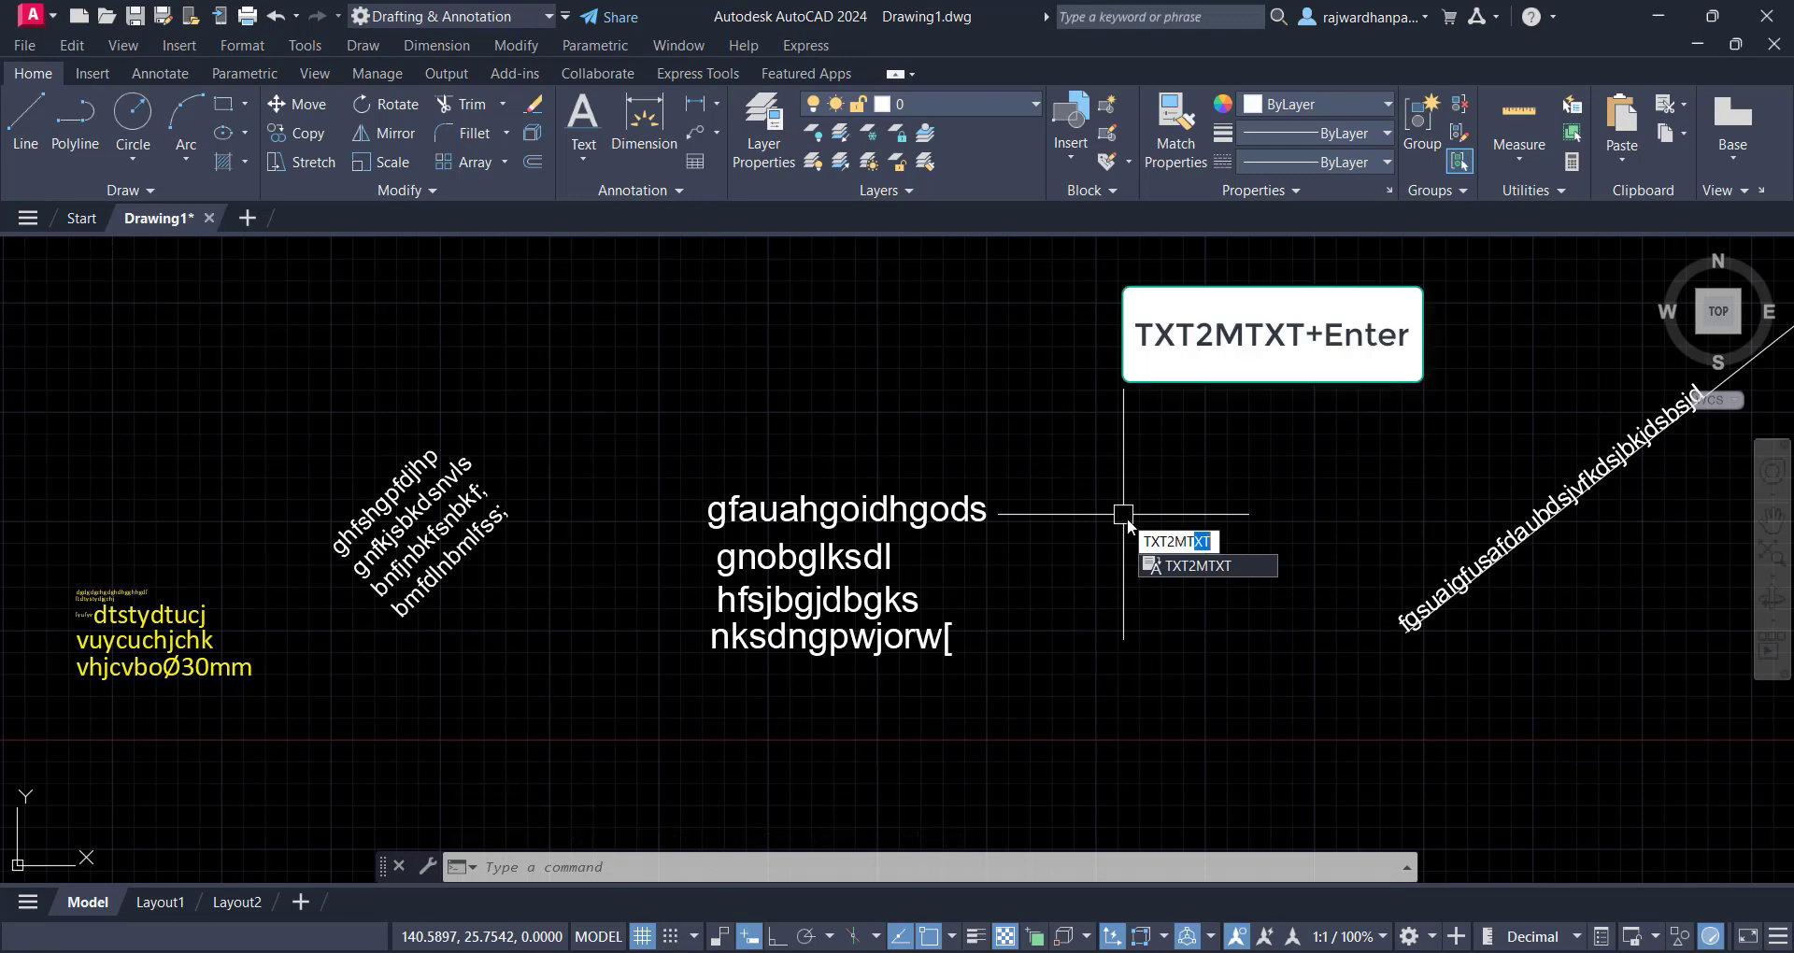
{"action": "type", "text": "T"}
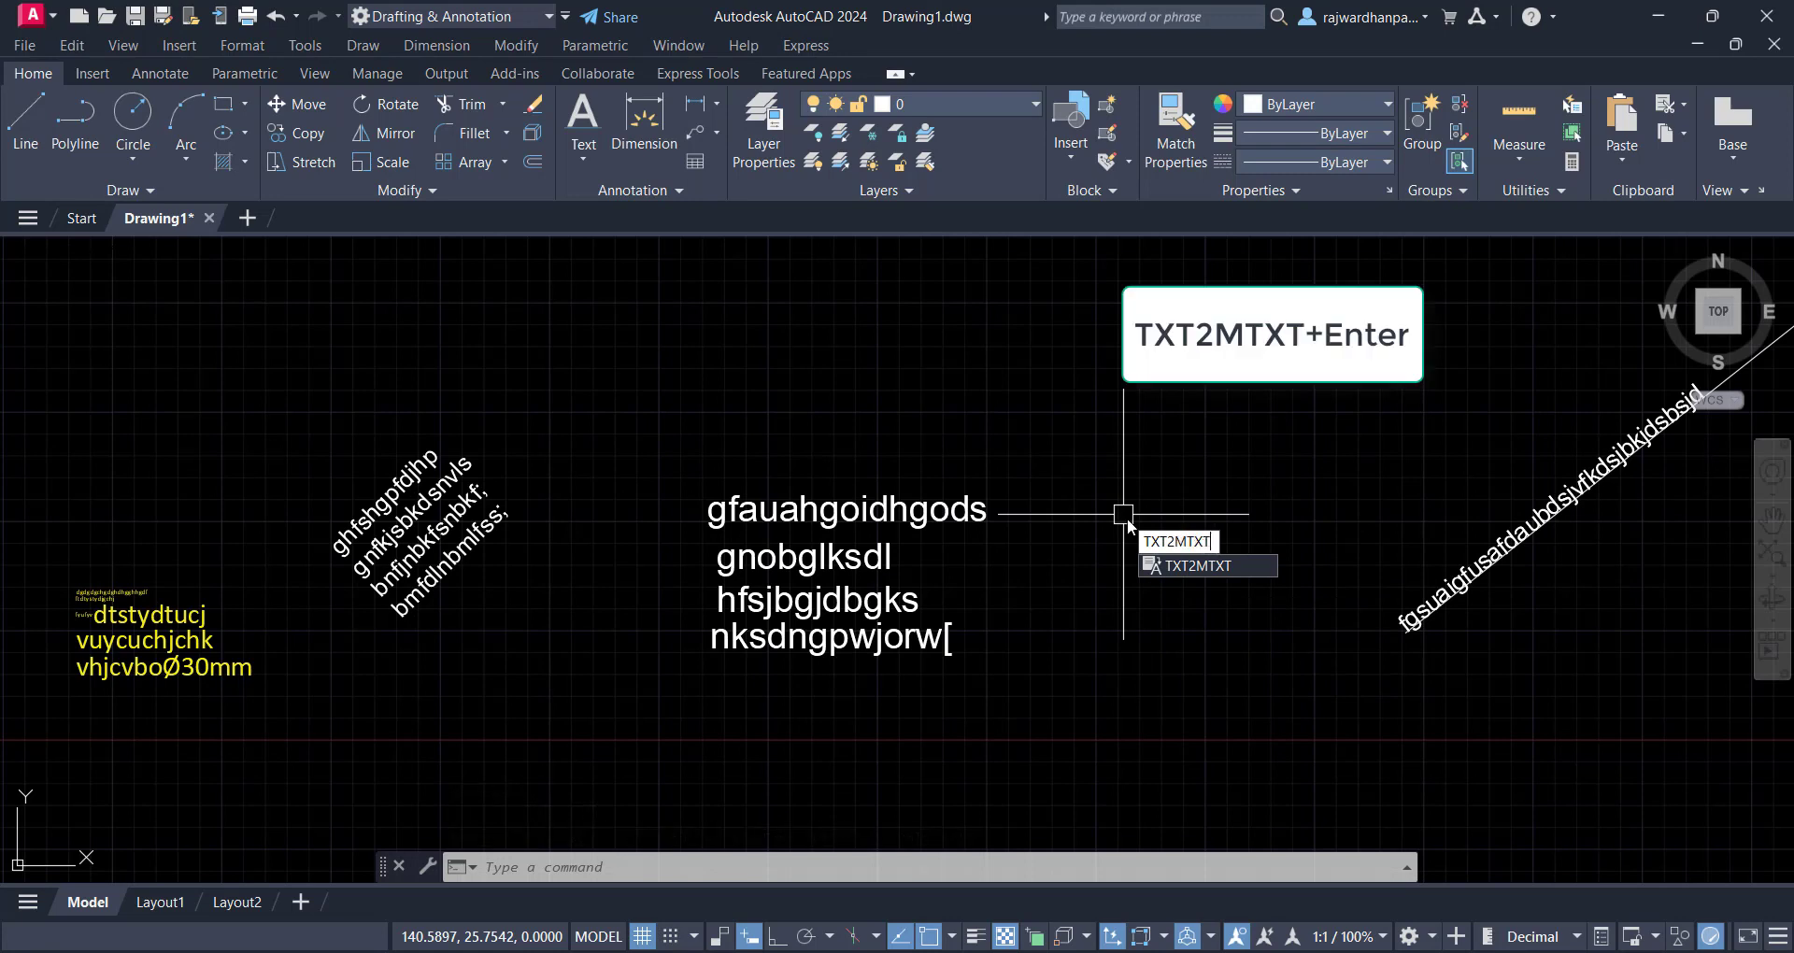
{"action": "left_click", "coordinate": [1201, 565]}
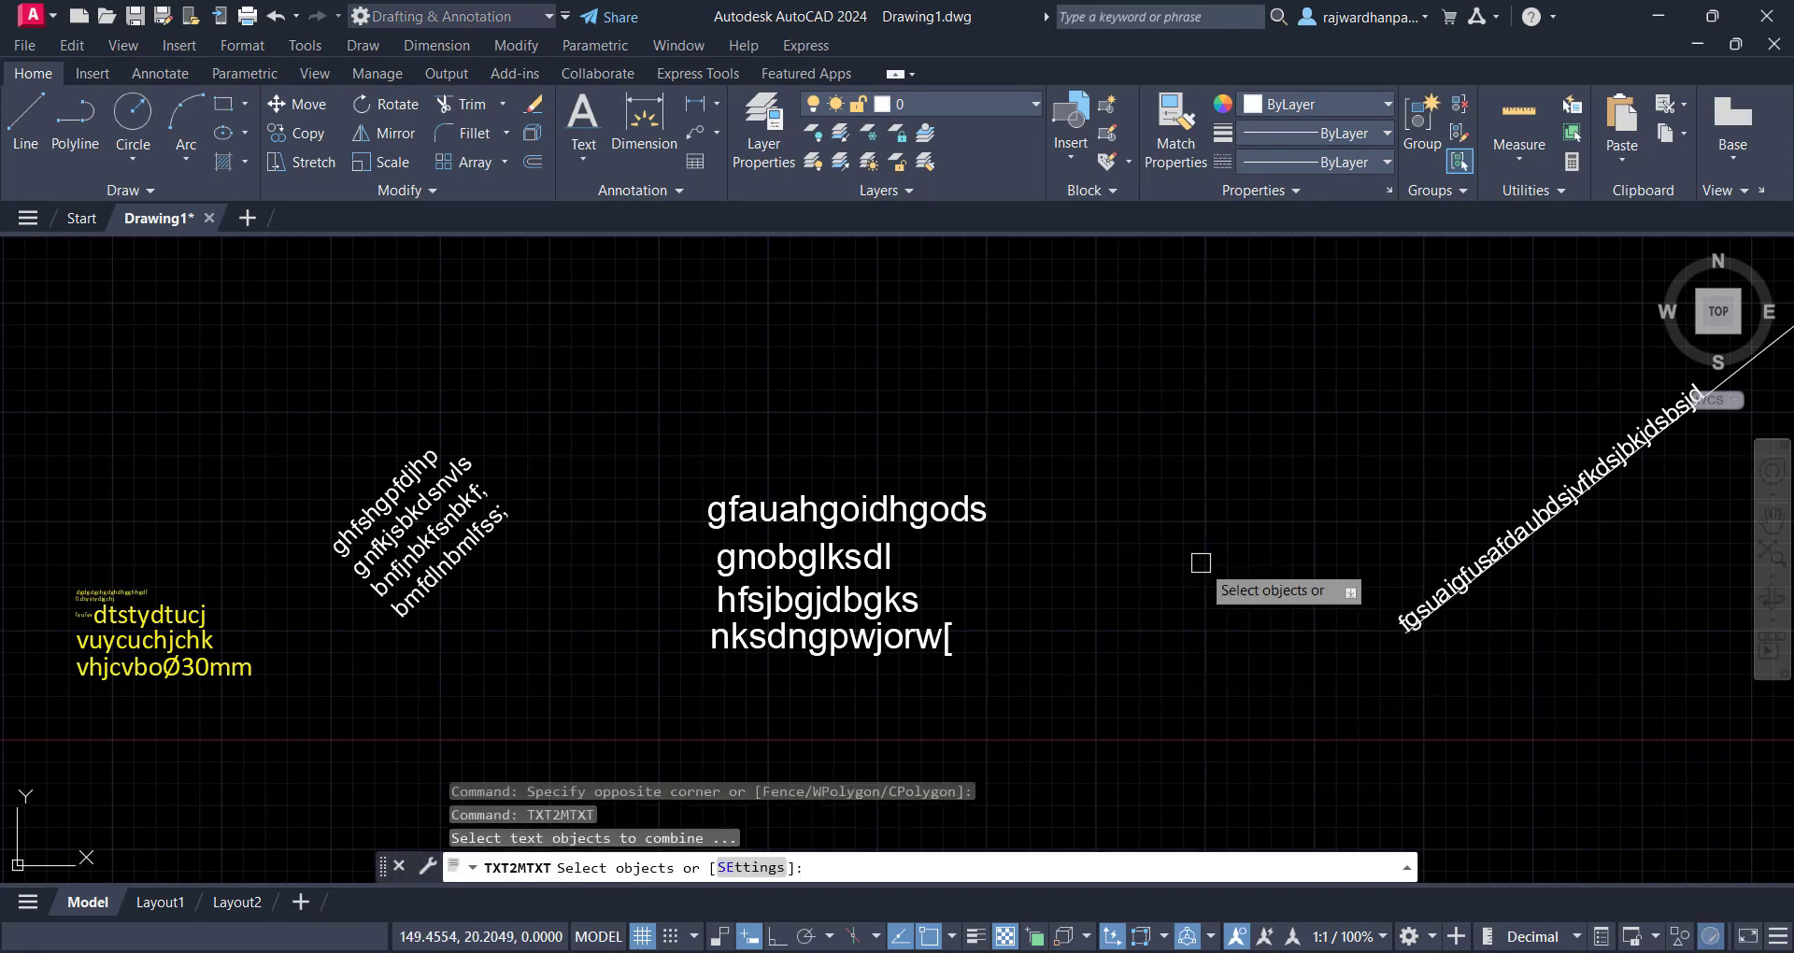
{"action": "left_click", "coordinate": [937, 639]}
{"action": "left_click", "coordinate": [897, 602]}
{"action": "left_click", "coordinate": [875, 570]}
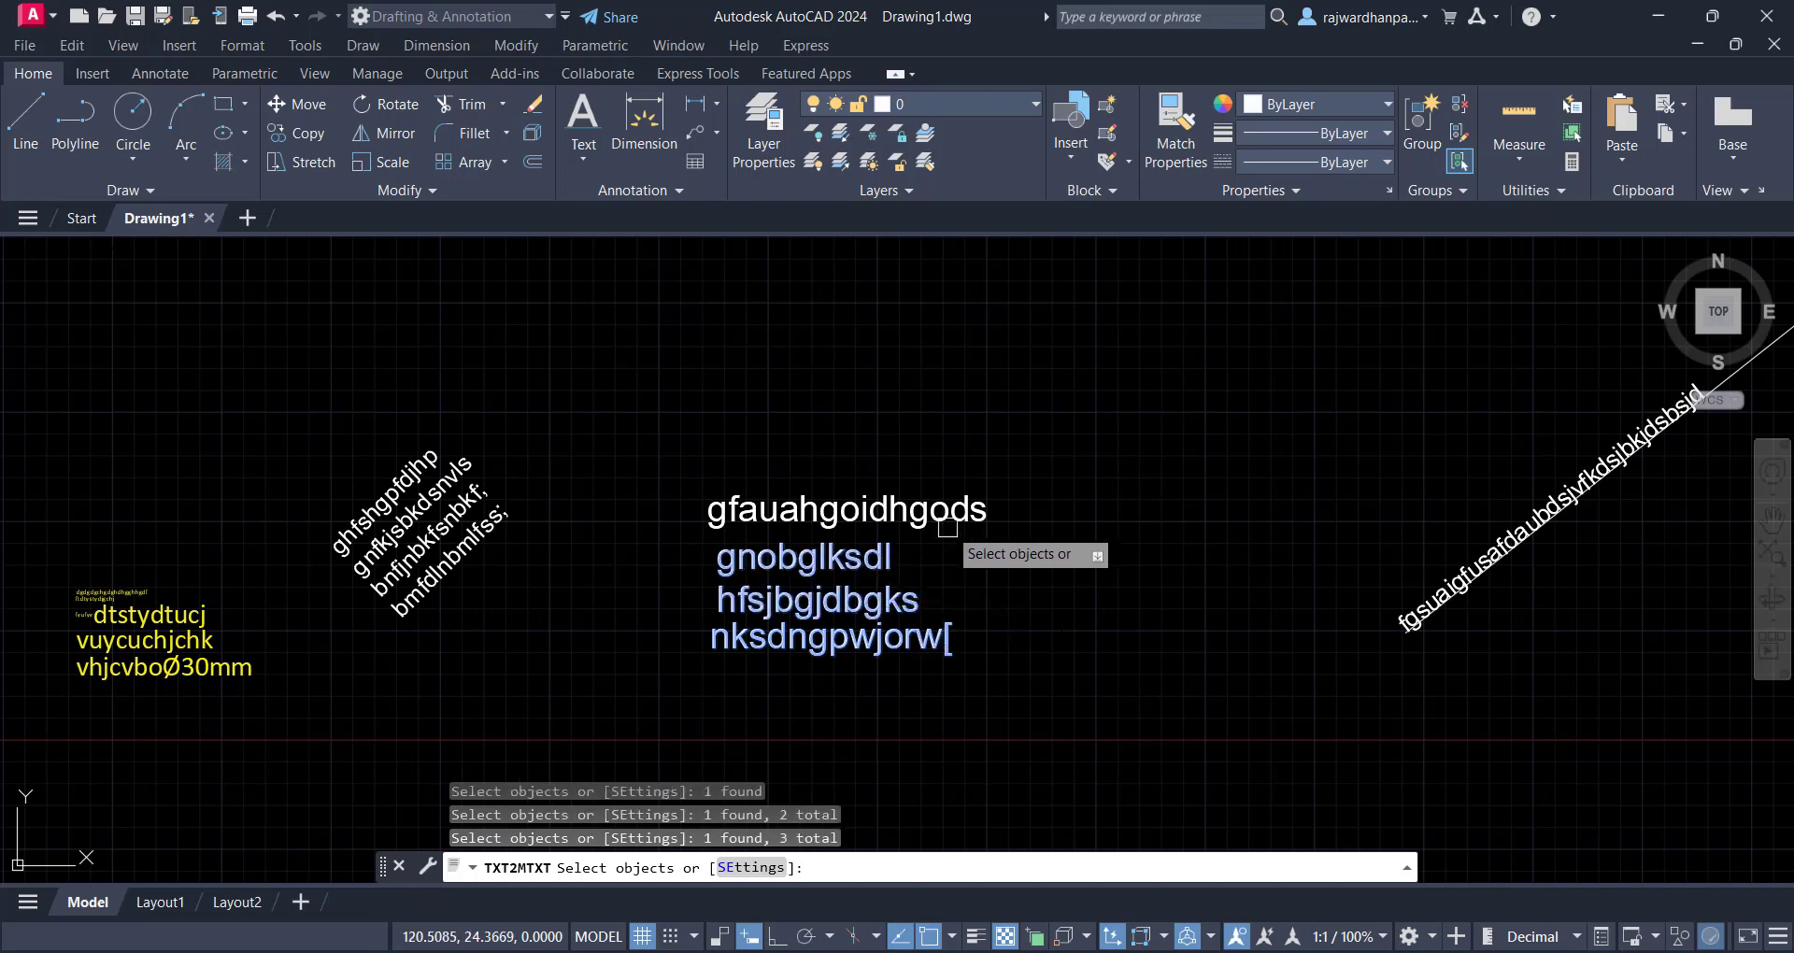
{"action": "left_click", "coordinate": [946, 517]}
{"action": "key", "text": "Return"}
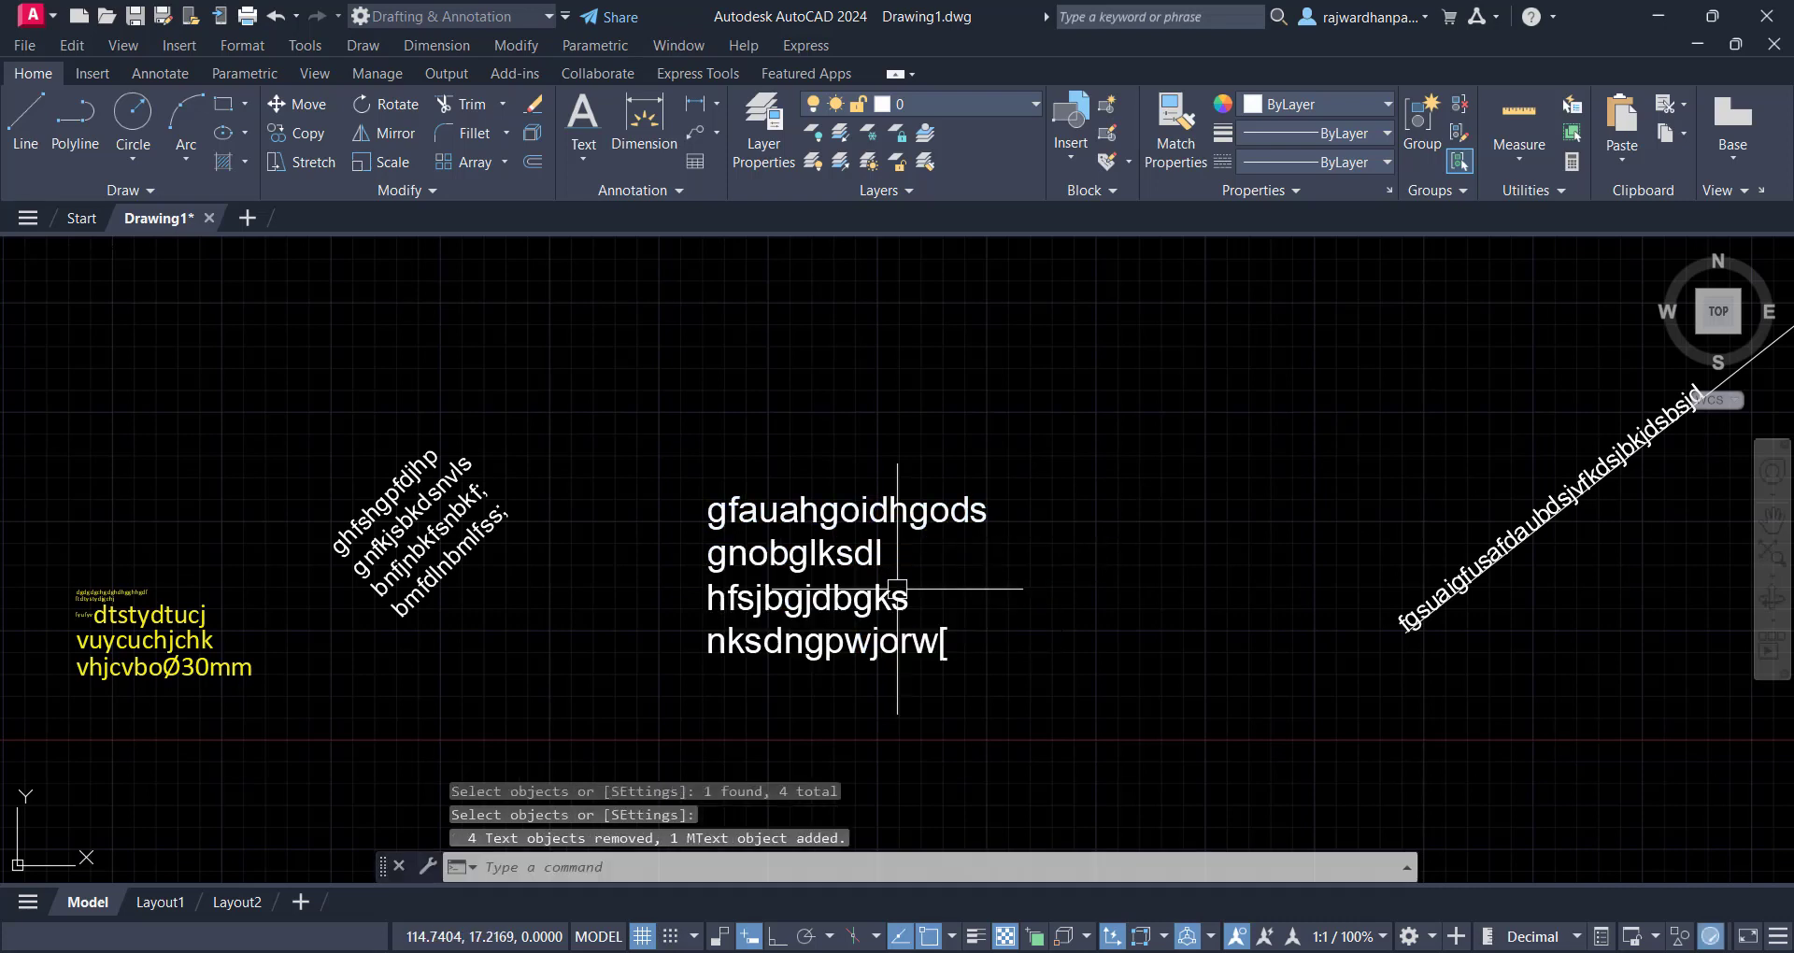
{"action": "left_click", "coordinate": [966, 502]}
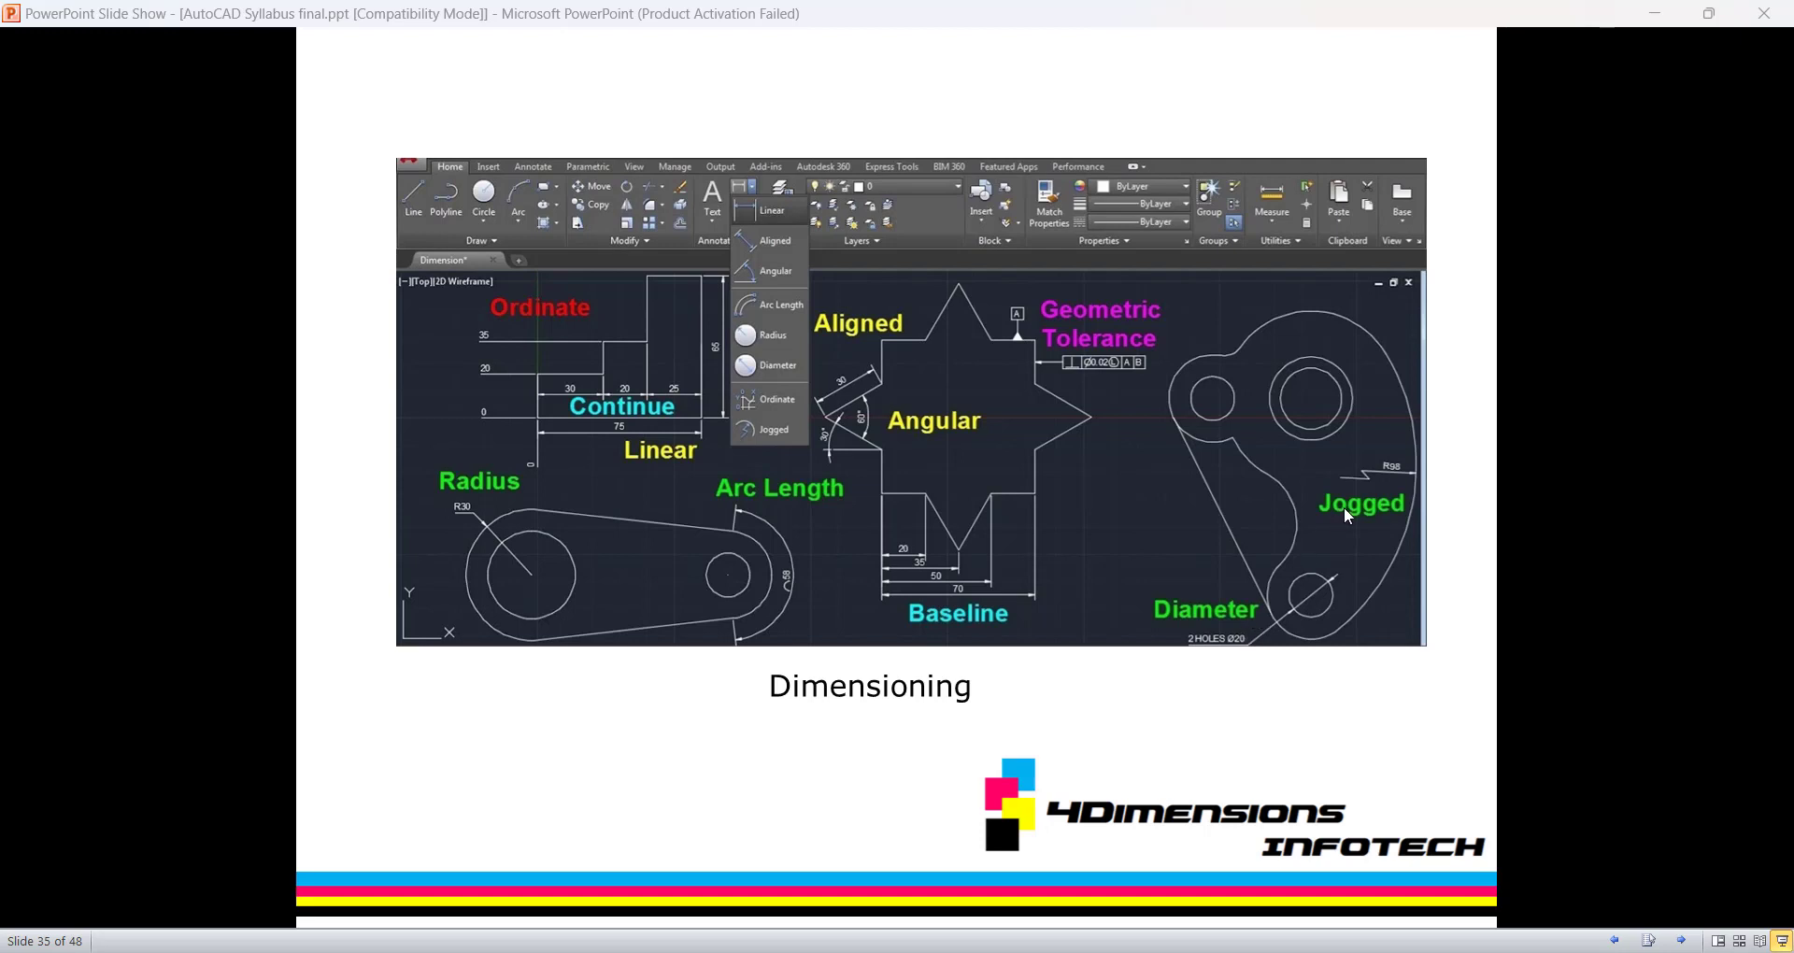
Advance the slide show to the "Dimension Text" slide and switch to the AutoCAD drawing containing the square, circle, arcs and triangle
{"action": "left_click", "coordinate": [989, 490]}
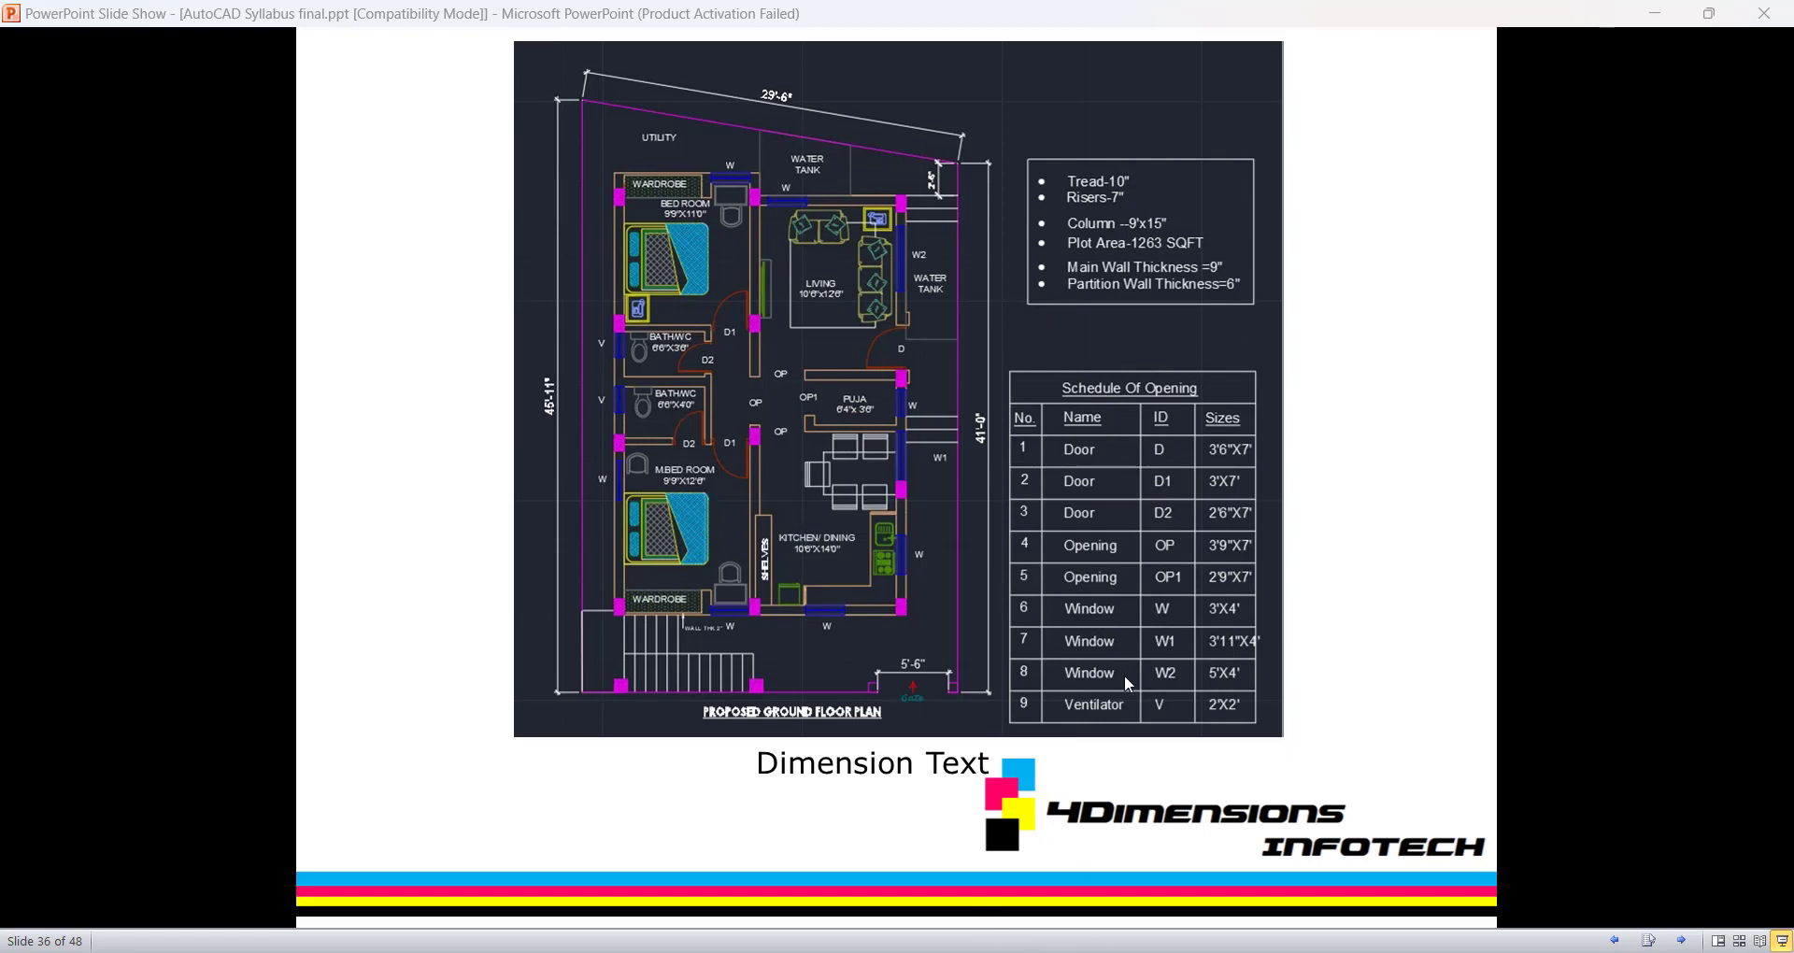
{"action": "key", "text": "alt+Tab"}
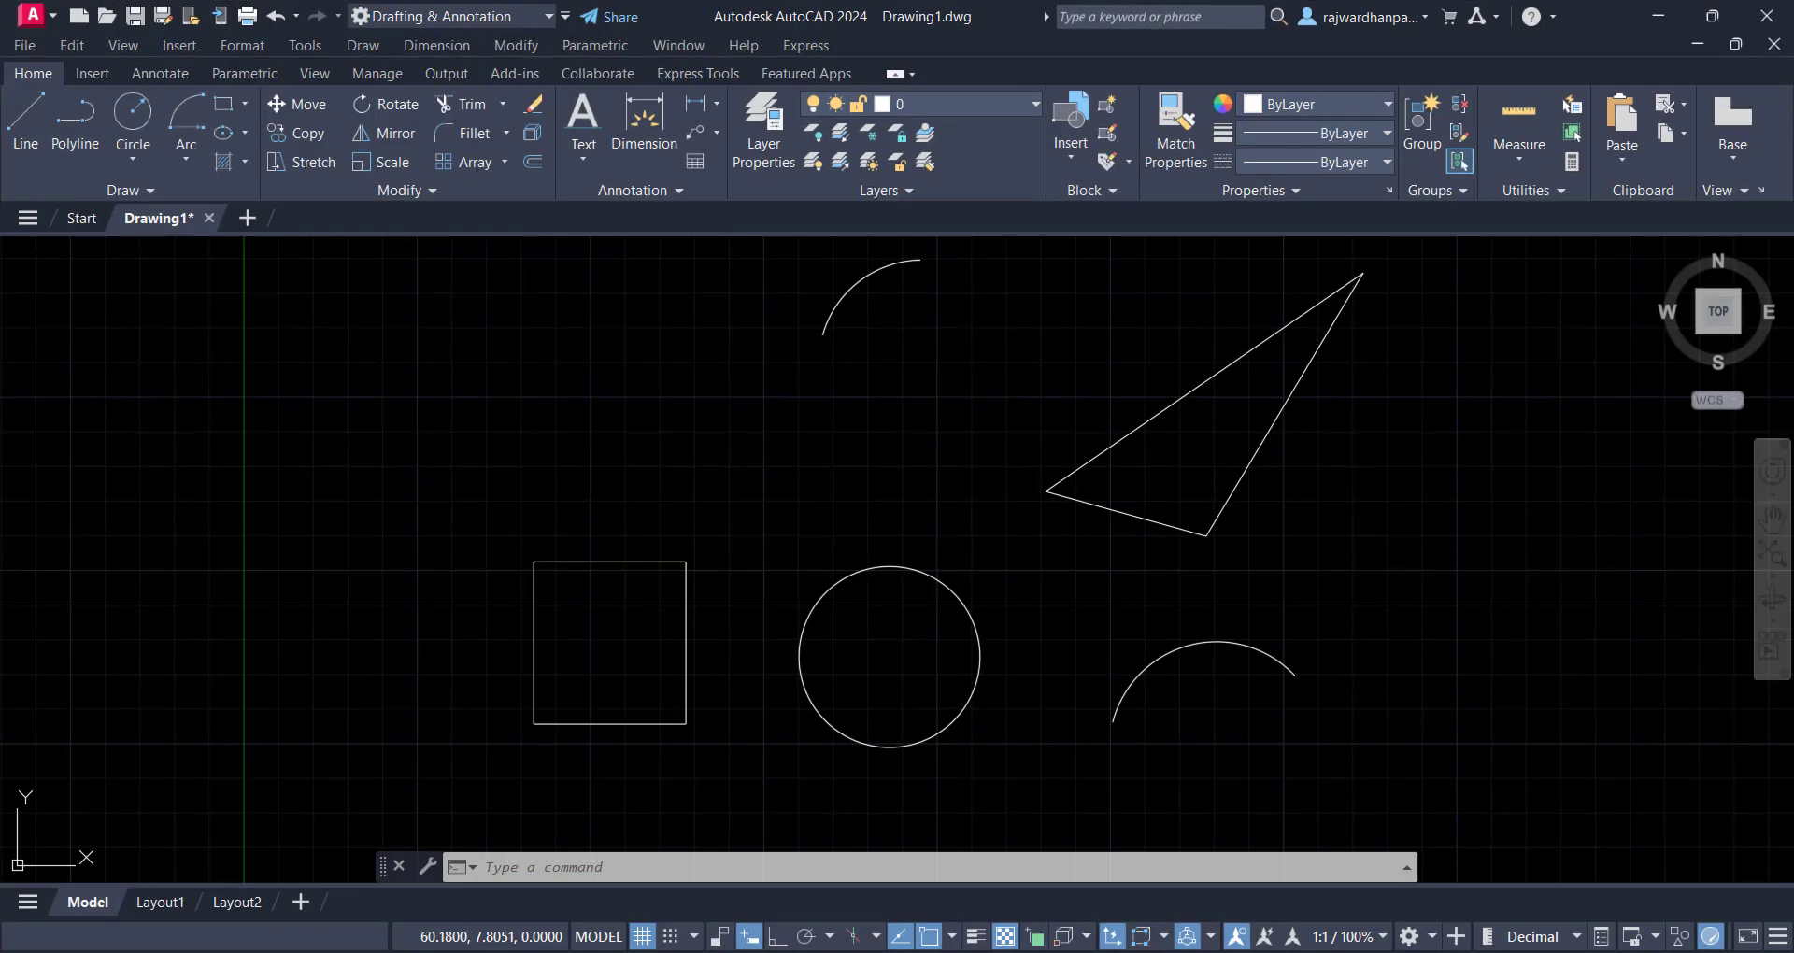
{"action": "mouse_move", "coordinate": [893, 441]}
{"action": "middle_mouse_down"}
{"action": "mouse_move", "coordinate": [826, 385]}
{"action": "mouse_move", "coordinate": [976, 244]}
{"action": "middle_mouse_up"}
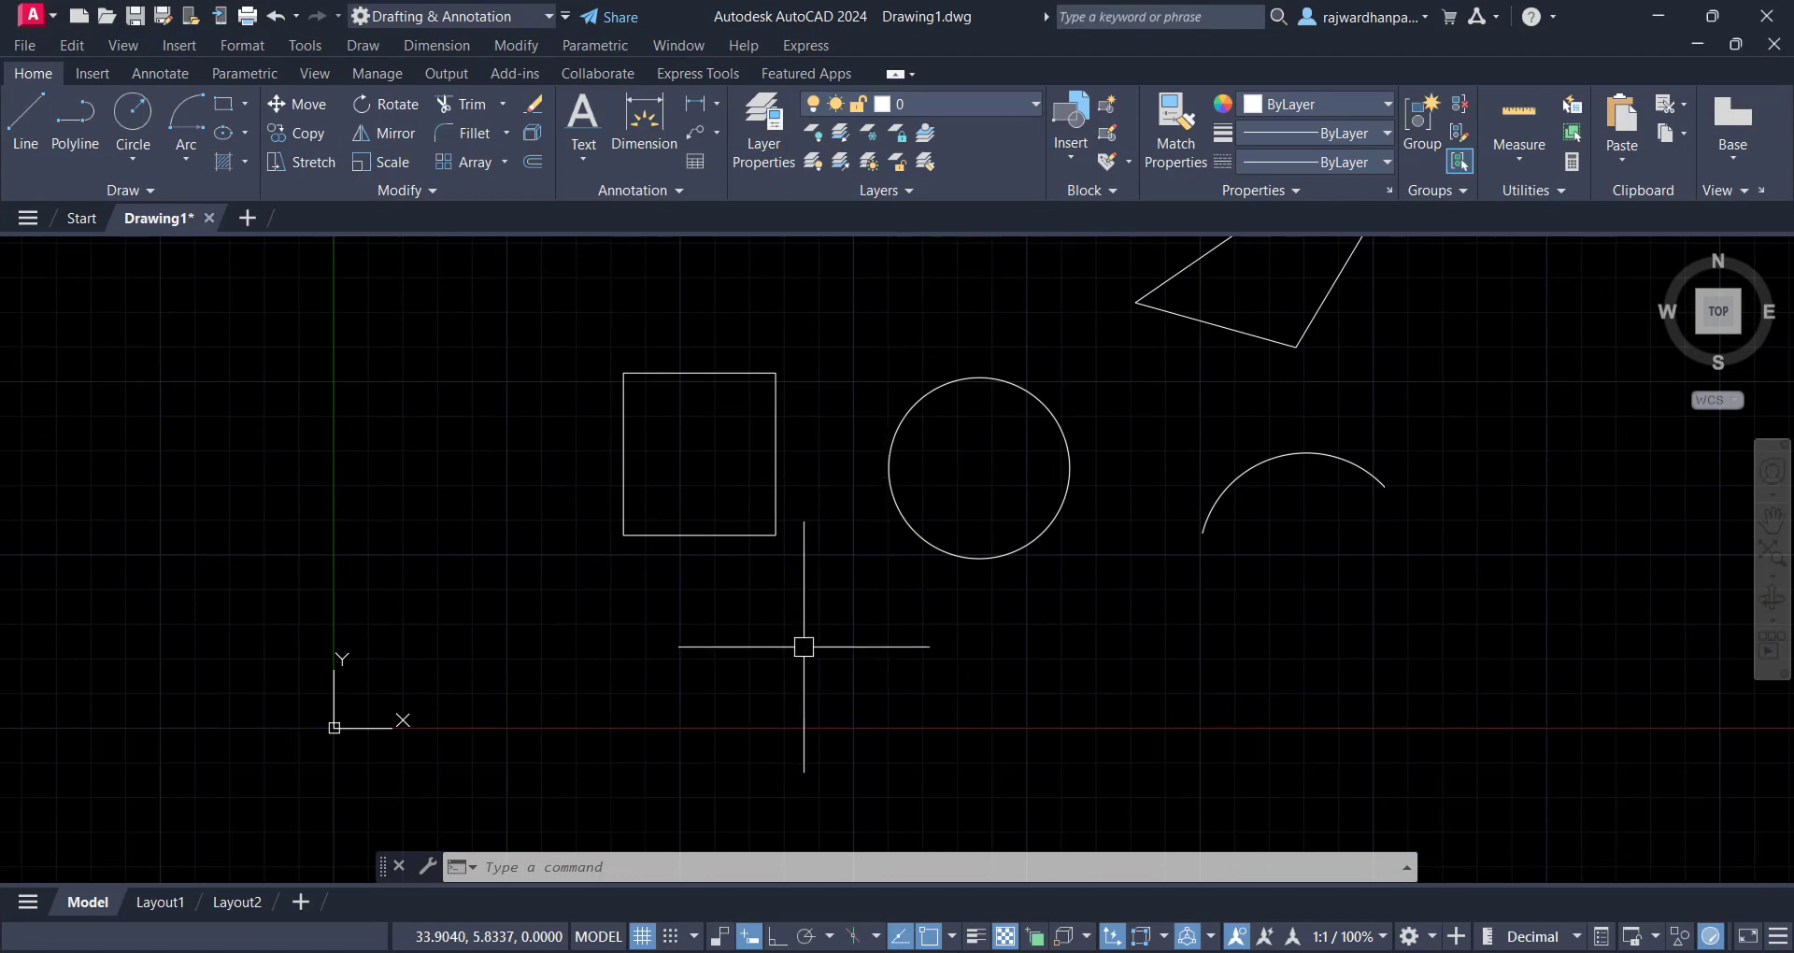
{"action": "mouse_move", "coordinate": [792, 702]}
{"action": "middle_mouse_down"}
{"action": "mouse_move", "coordinate": [773, 769]}
{"action": "mouse_move", "coordinate": [710, 710]}
{"action": "mouse_move", "coordinate": [744, 727]}
{"action": "middle_mouse_up"}
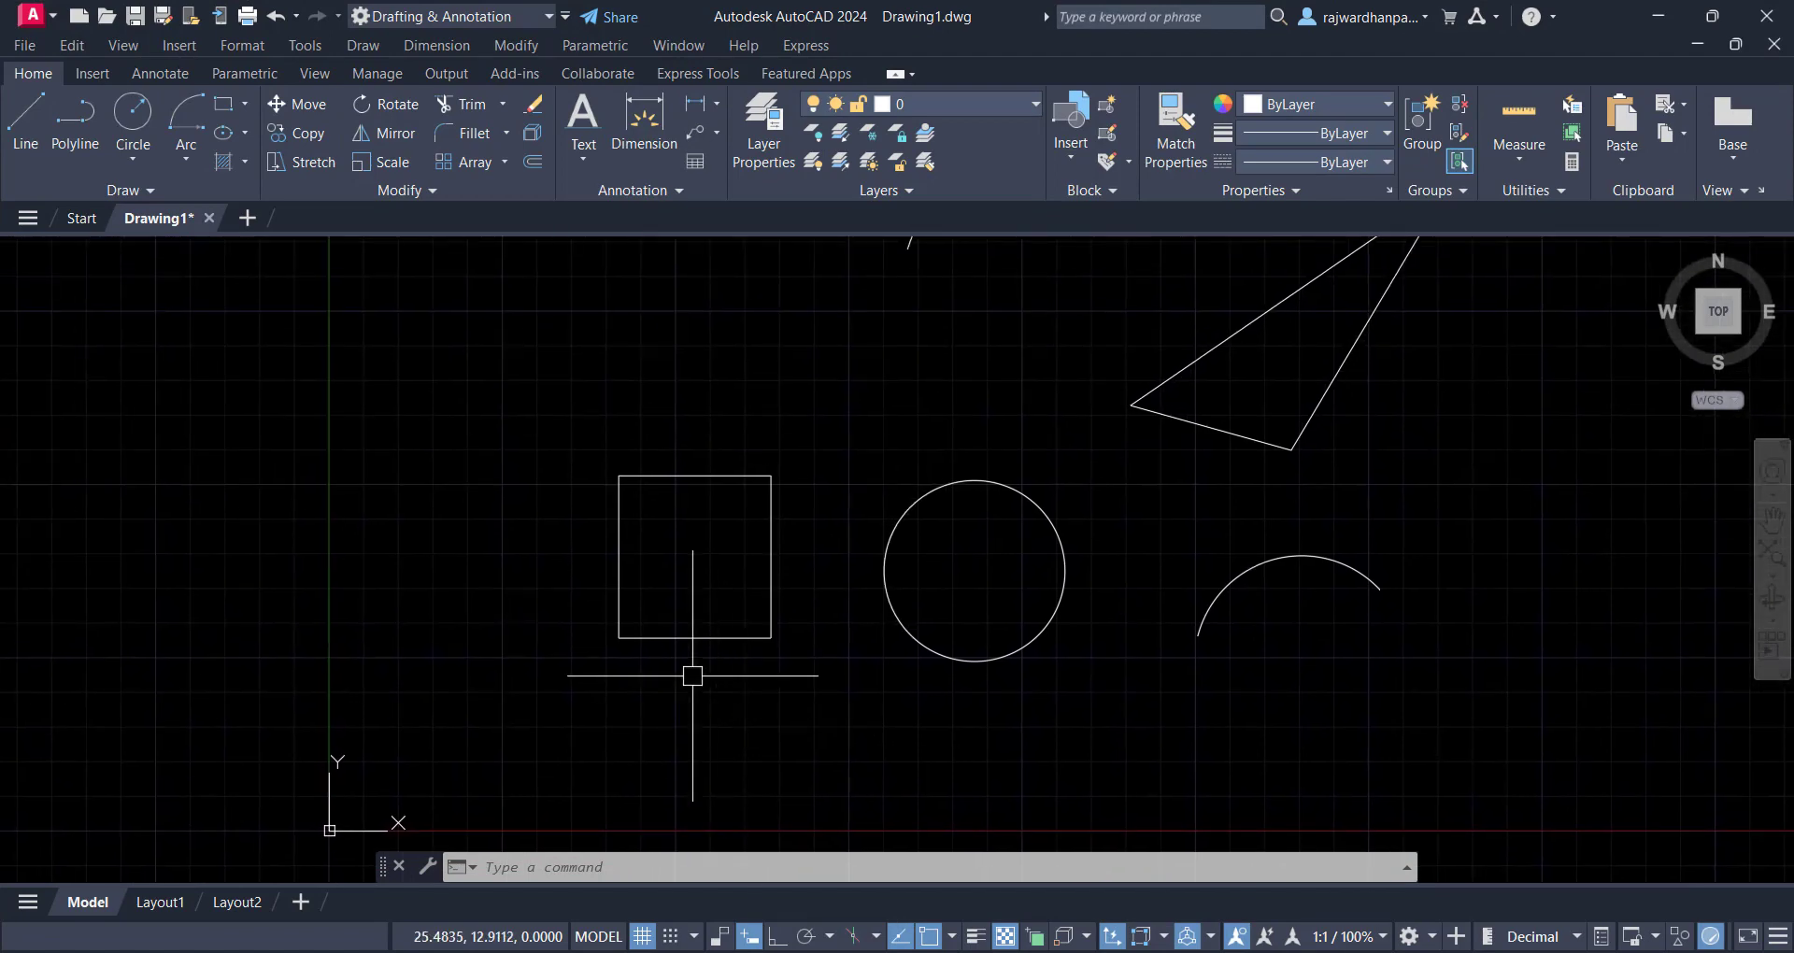
{"action": "scroll", "coordinate": [689, 596], "scroll_direction": "up", "scroll_amount": 2}
{"action": "middle_click_drag", "start_coordinate": [719, 544], "coordinate": [800, 514]}
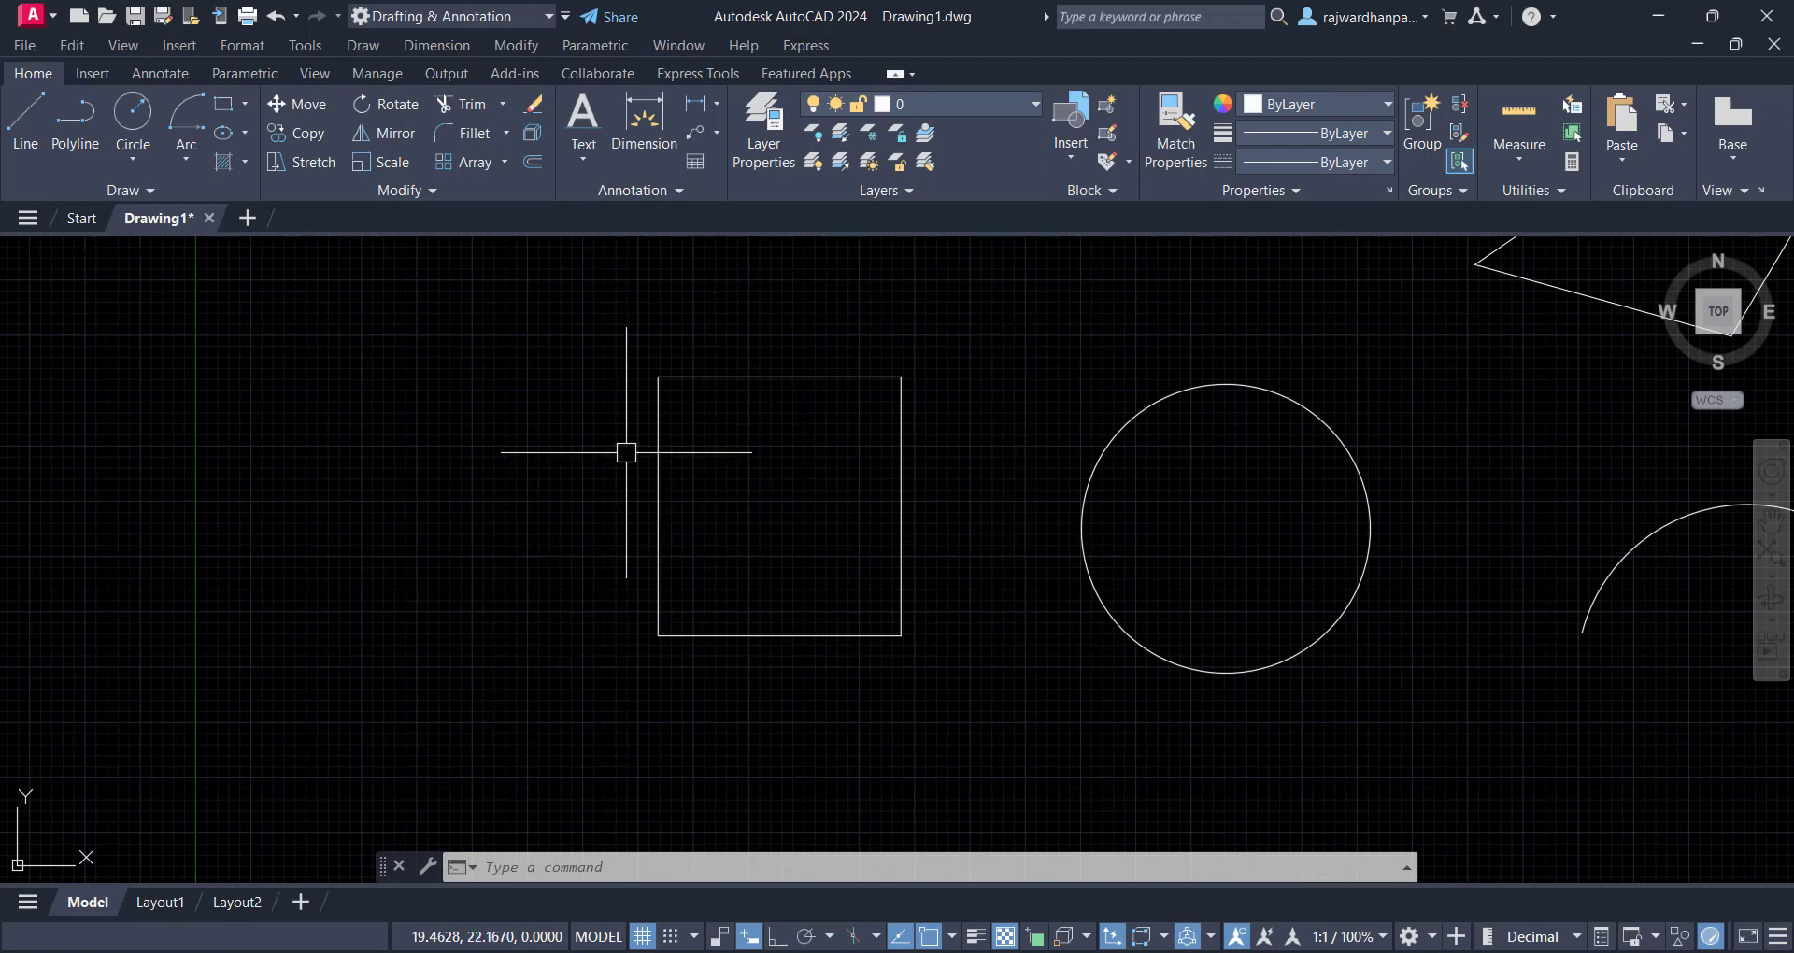
{"action": "left_click", "coordinate": [635, 391]}
{"action": "left_click", "coordinate": [581, 461]}
{"action": "type", "text": "DIM"}
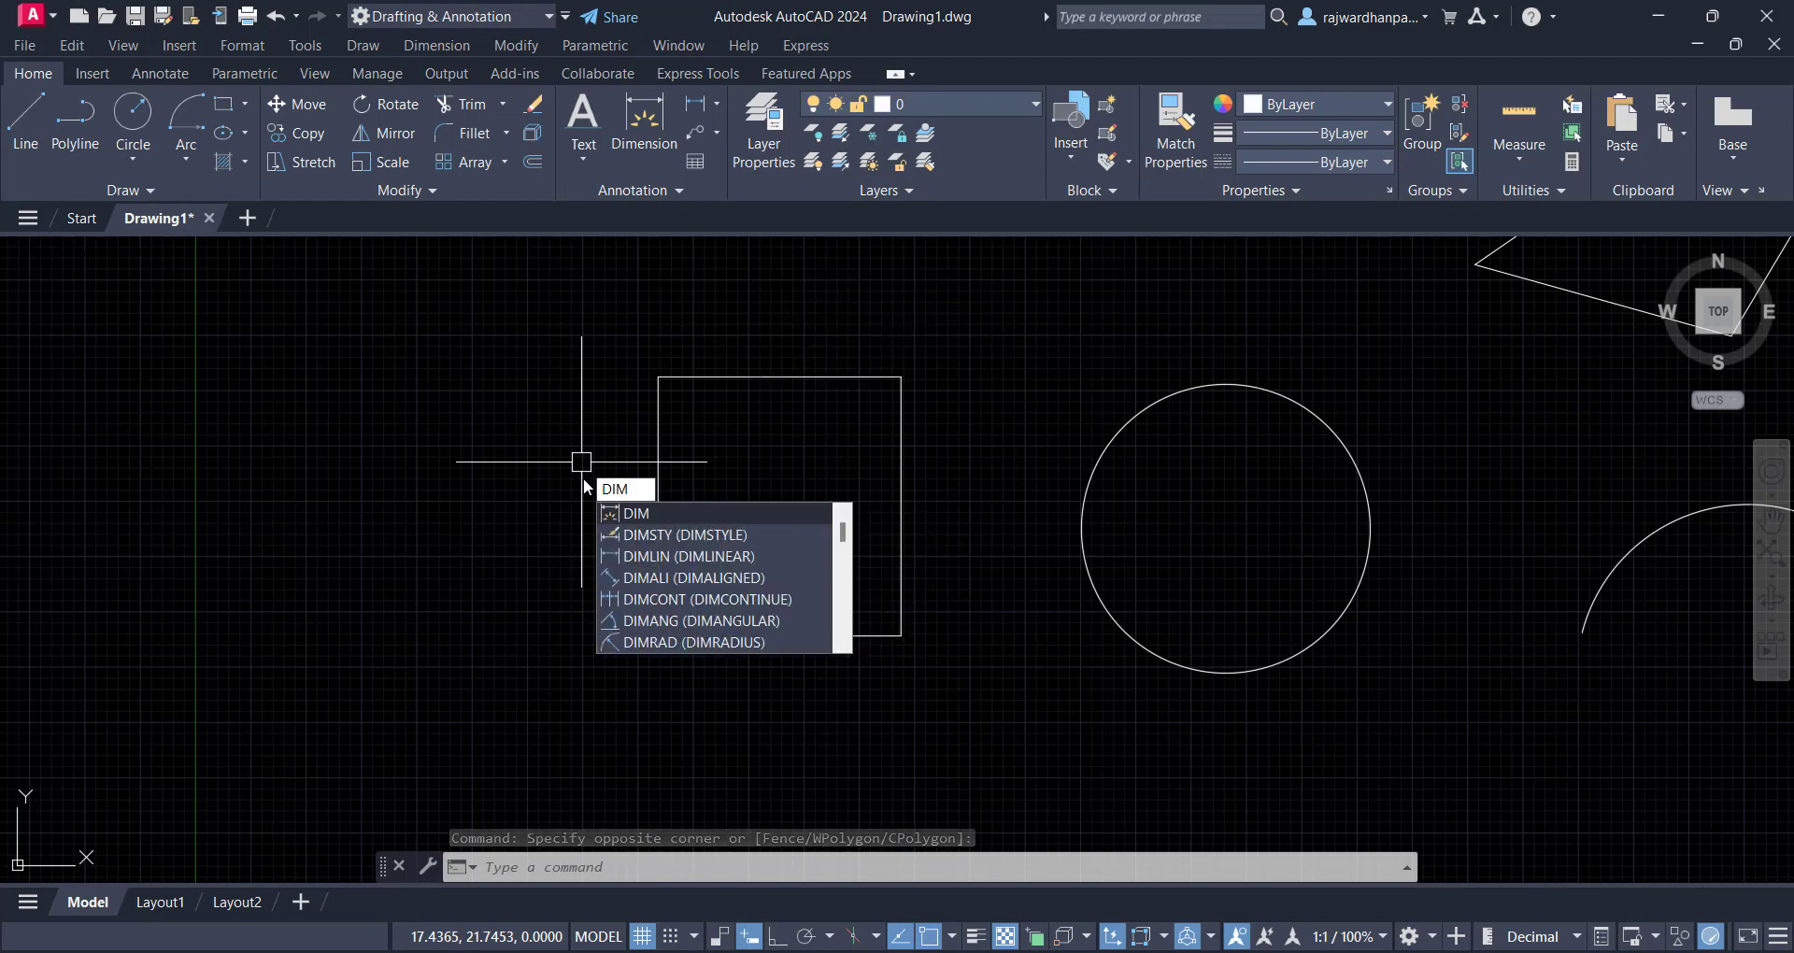
{"action": "key", "text": "Escape"}
{"action": "key", "text": "Escape"}
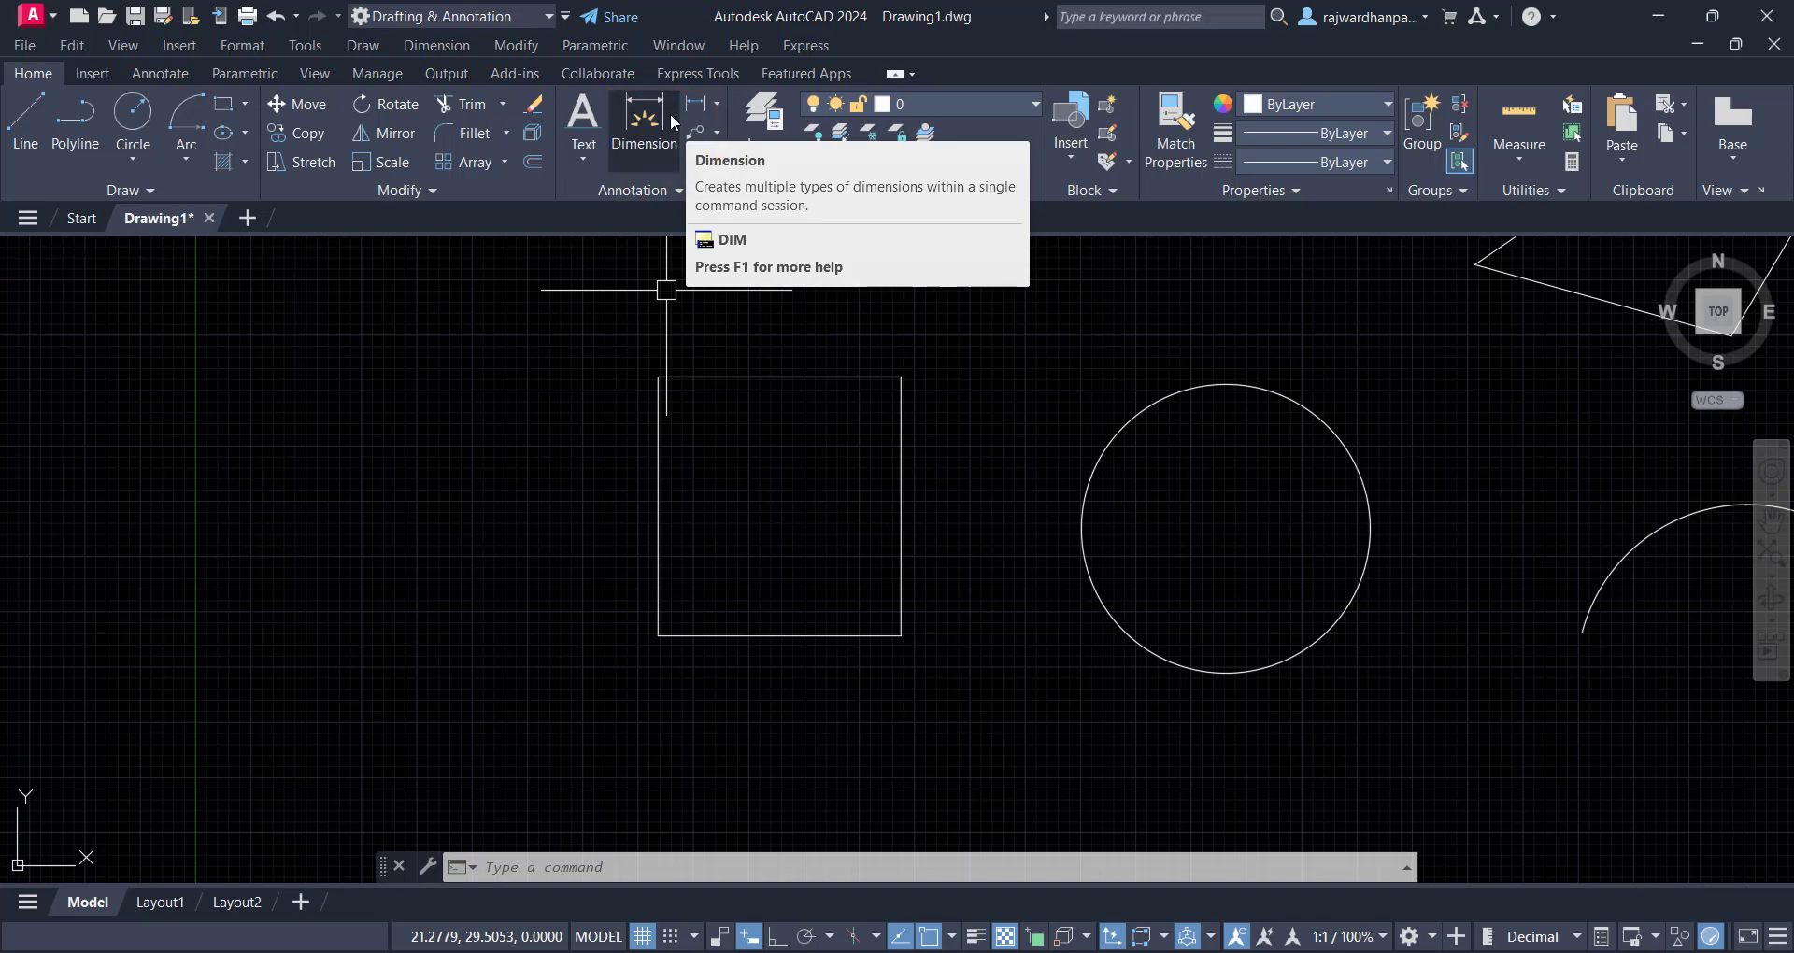
Review the available dimension types, from Linear through to Jogged, without starting one
{"action": "left_click", "coordinate": [719, 104]}
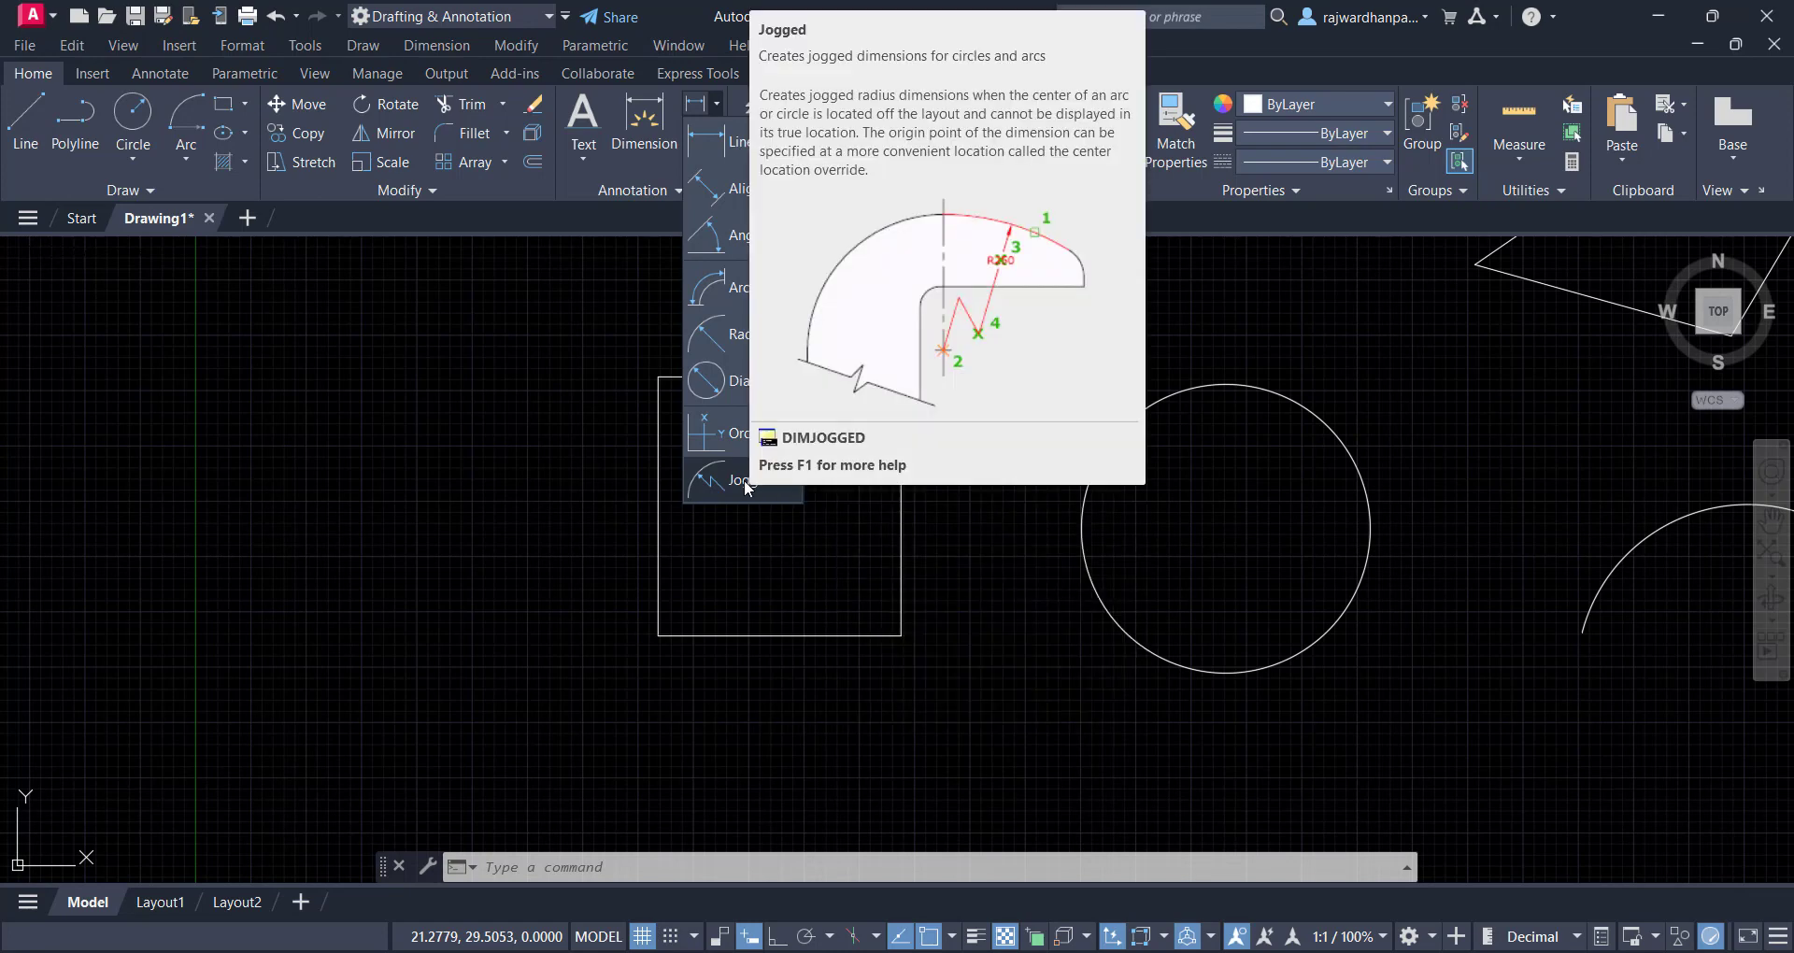
{"action": "left_click", "coordinate": [1028, 636]}
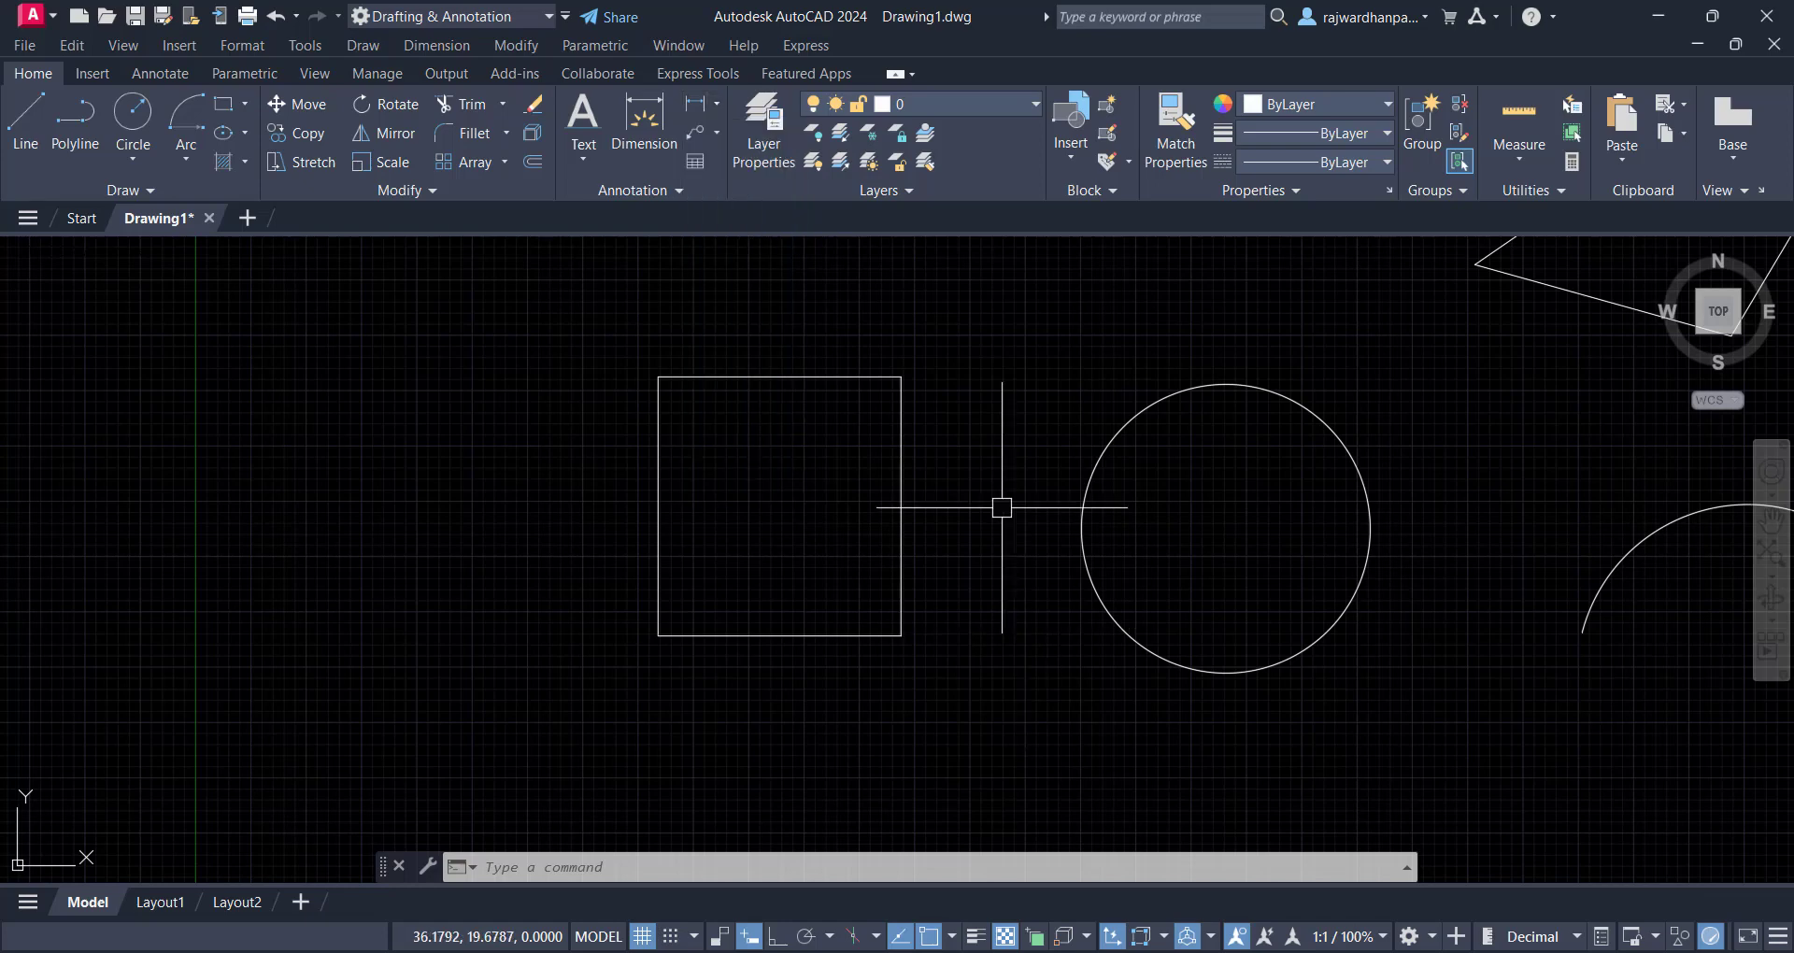
{"action": "left_click", "coordinate": [717, 105]}
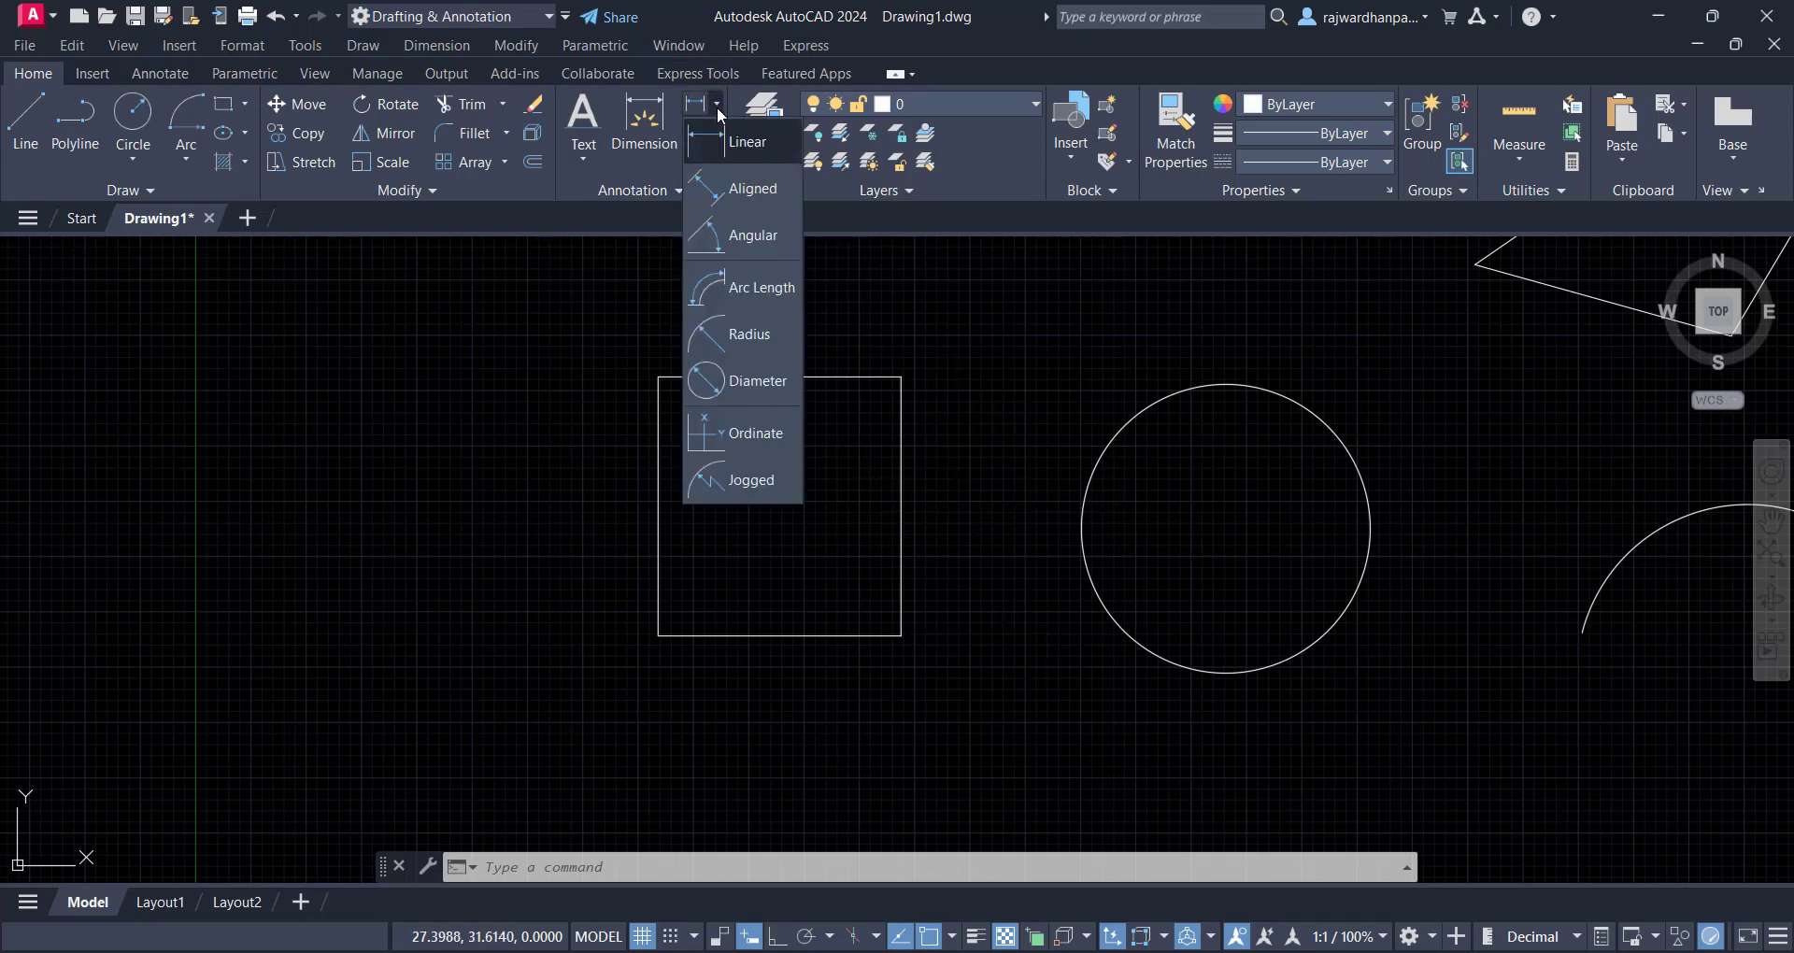
{"action": "left_click", "coordinate": [781, 139]}
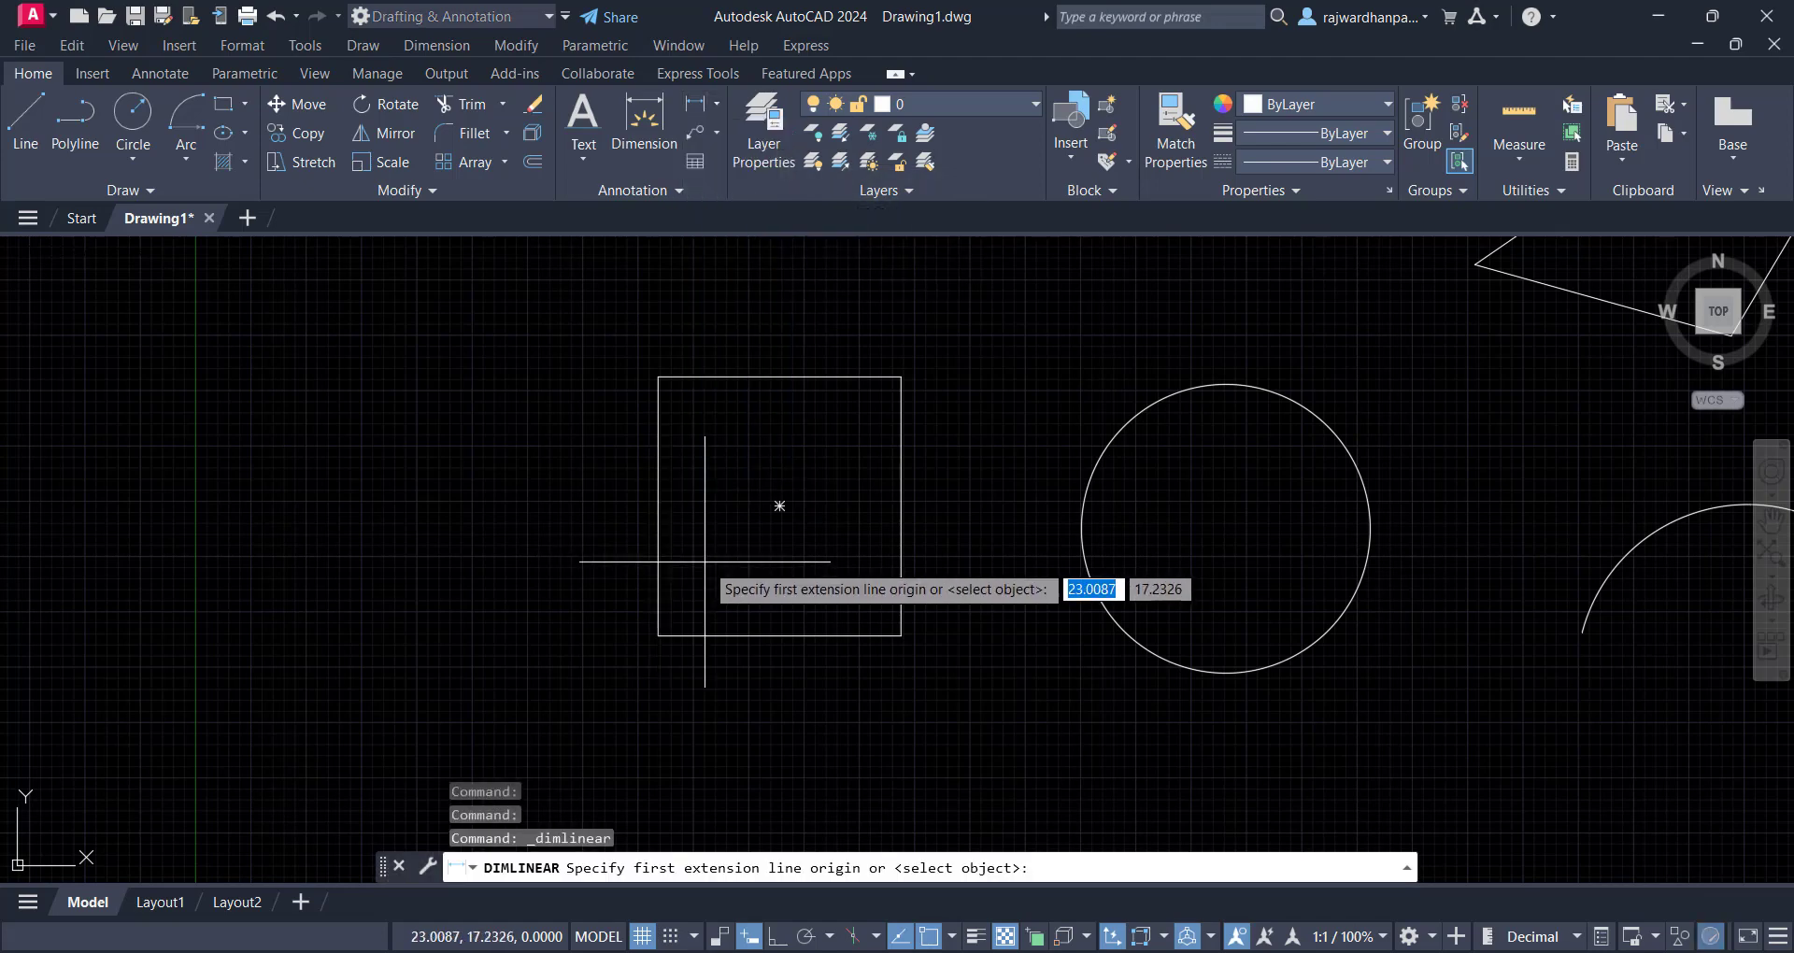
{"action": "key", "text": "Escape"}
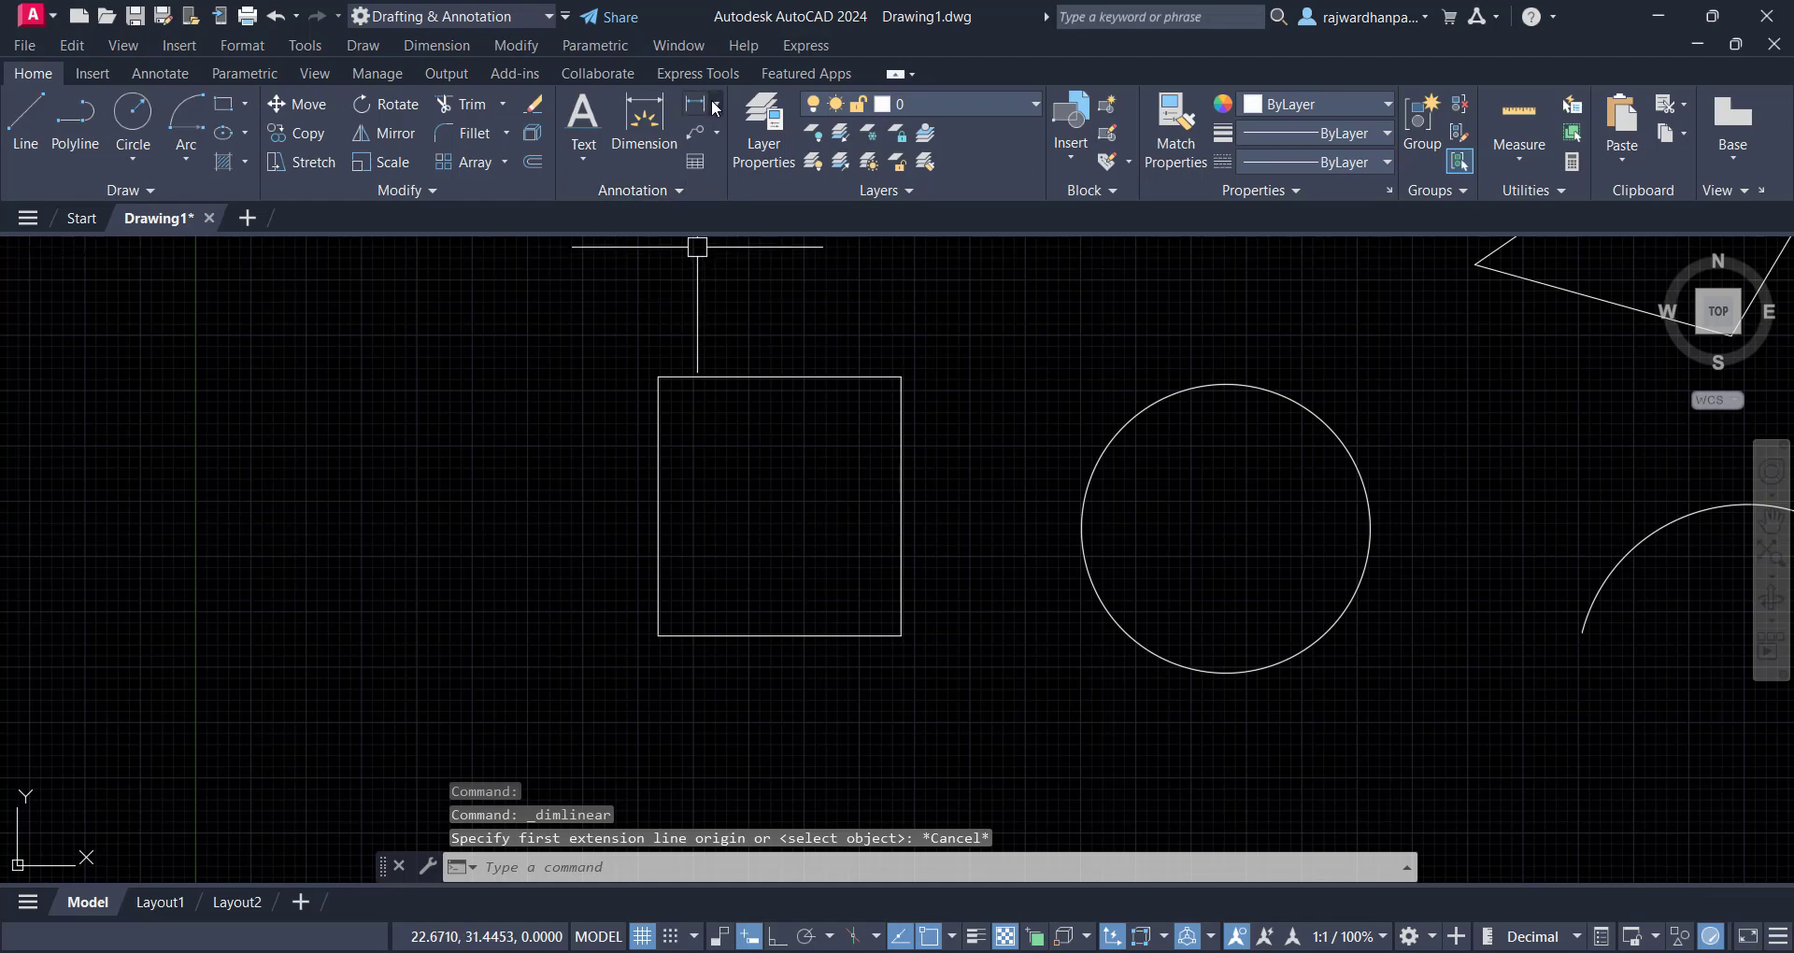
Add a vertical Linear dimension to the square's left side, placing the dimension line just outside it
{"action": "left_click", "coordinate": [716, 104]}
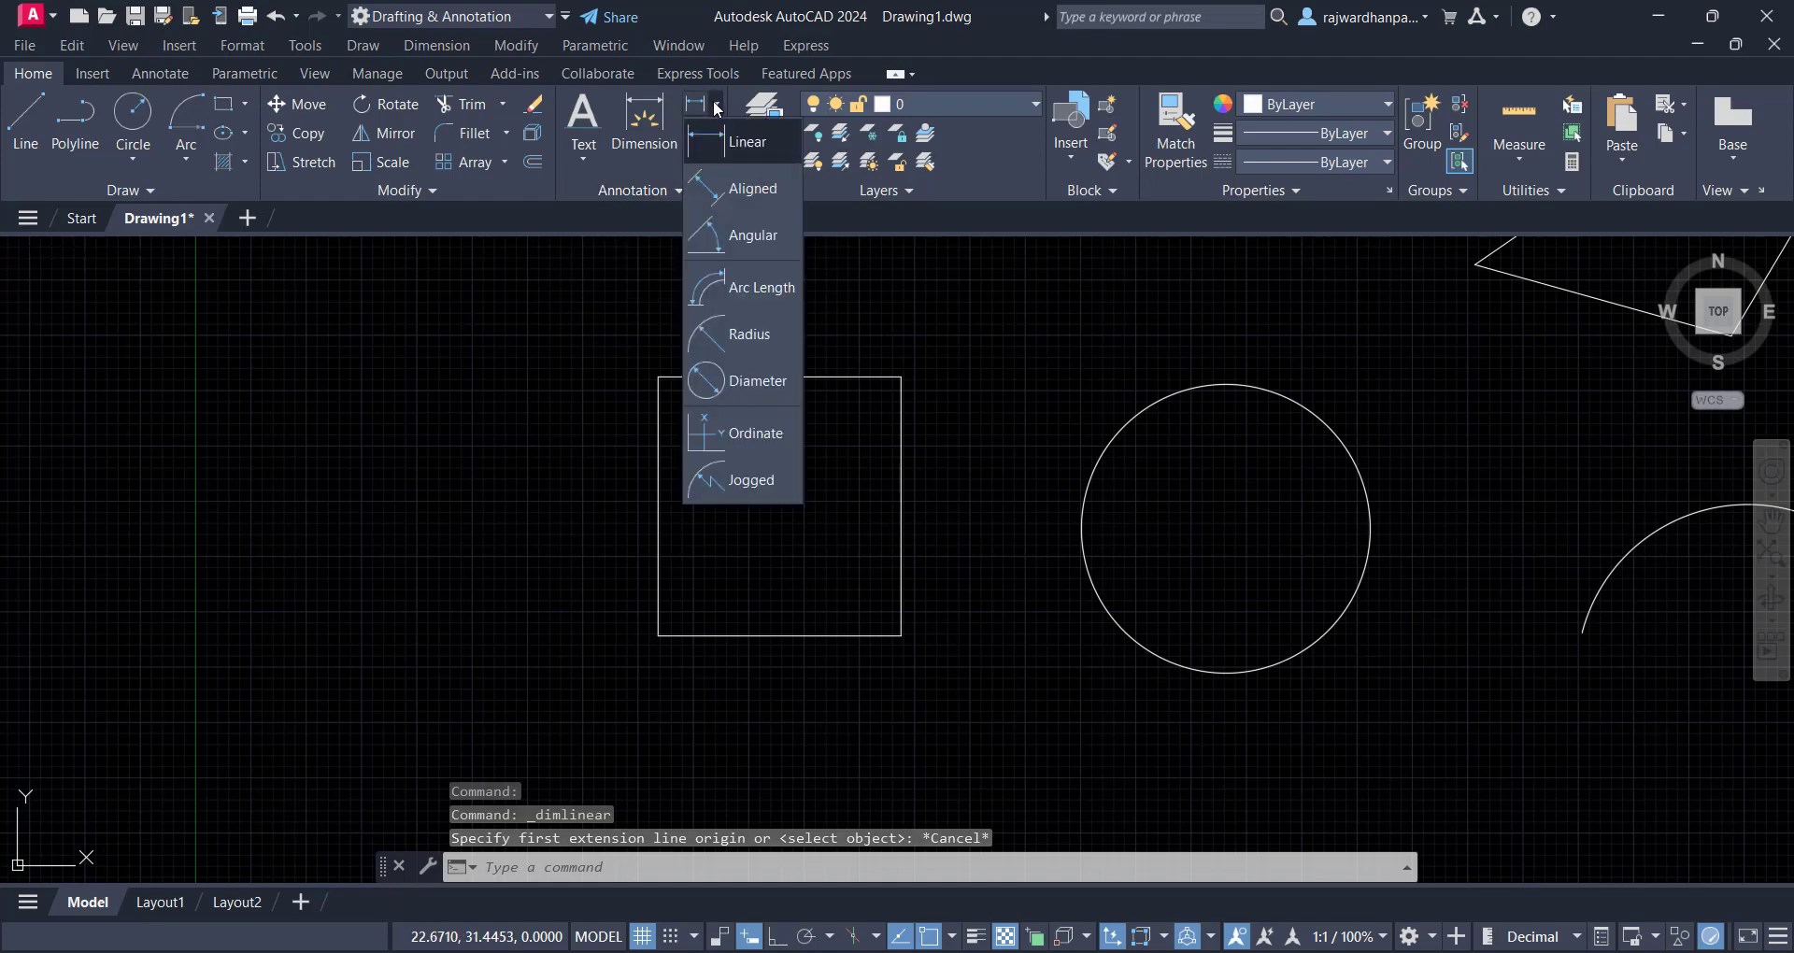
{"action": "left_click", "coordinate": [781, 141]}
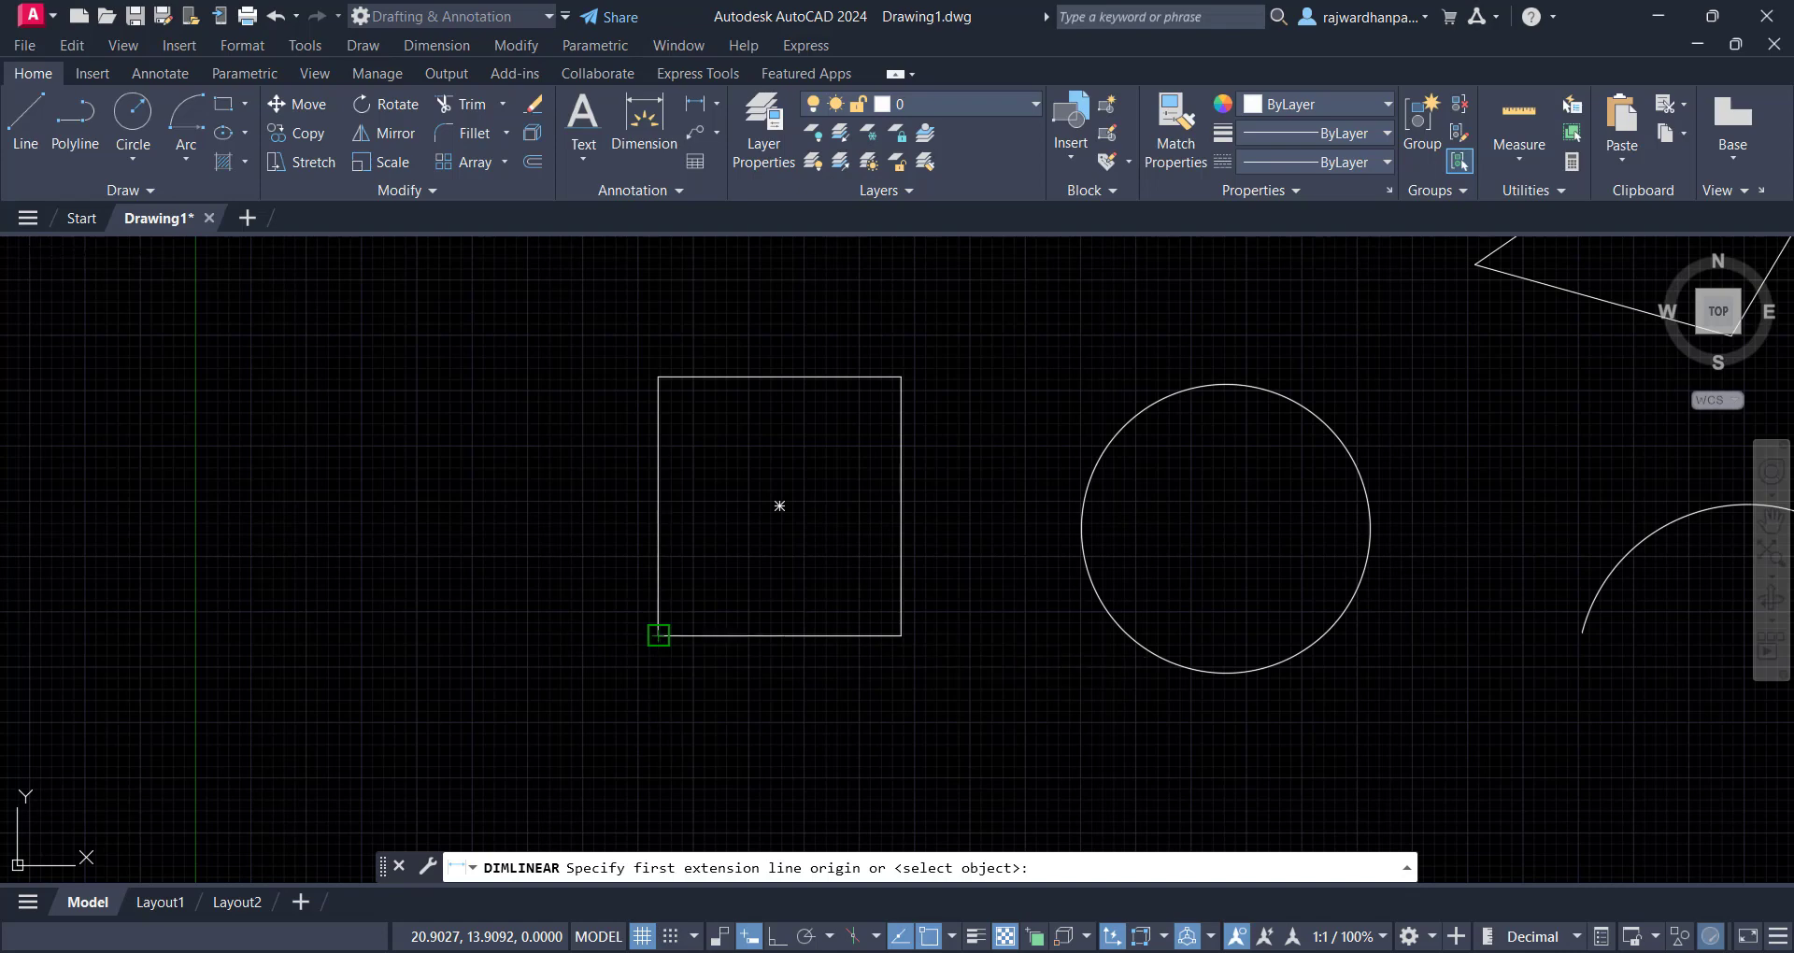
{"action": "left_click", "coordinate": [658, 635]}
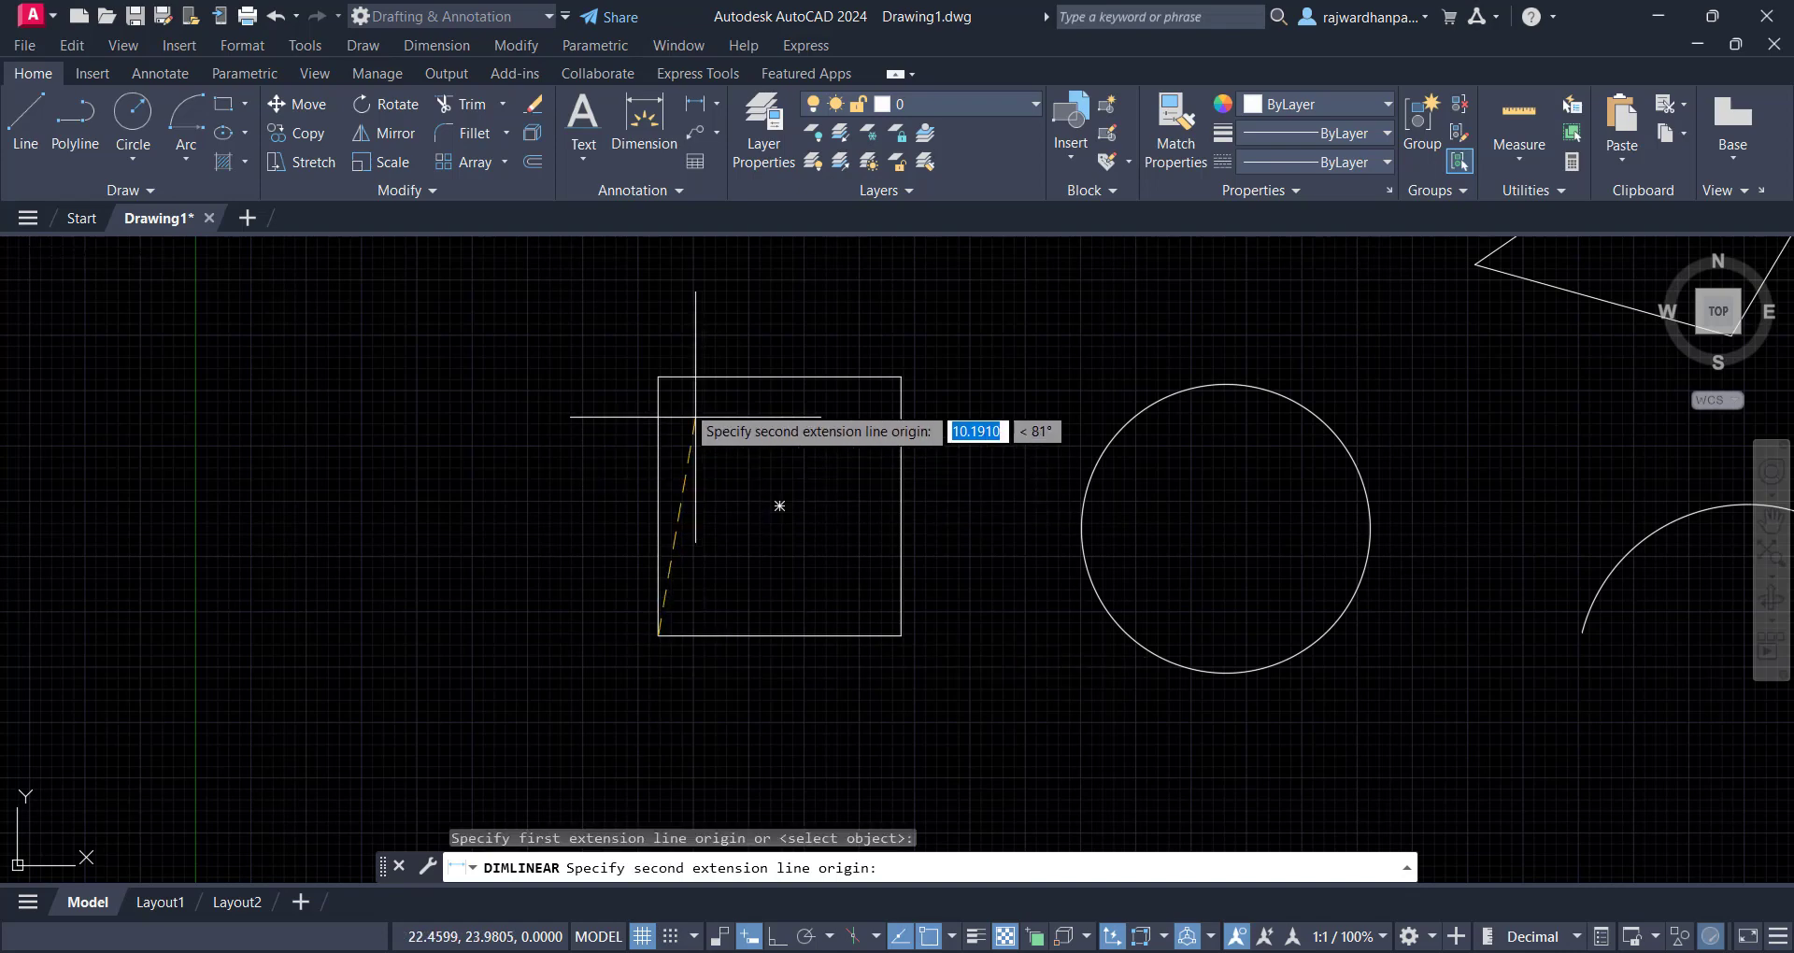
{"action": "left_click", "coordinate": [659, 377]}
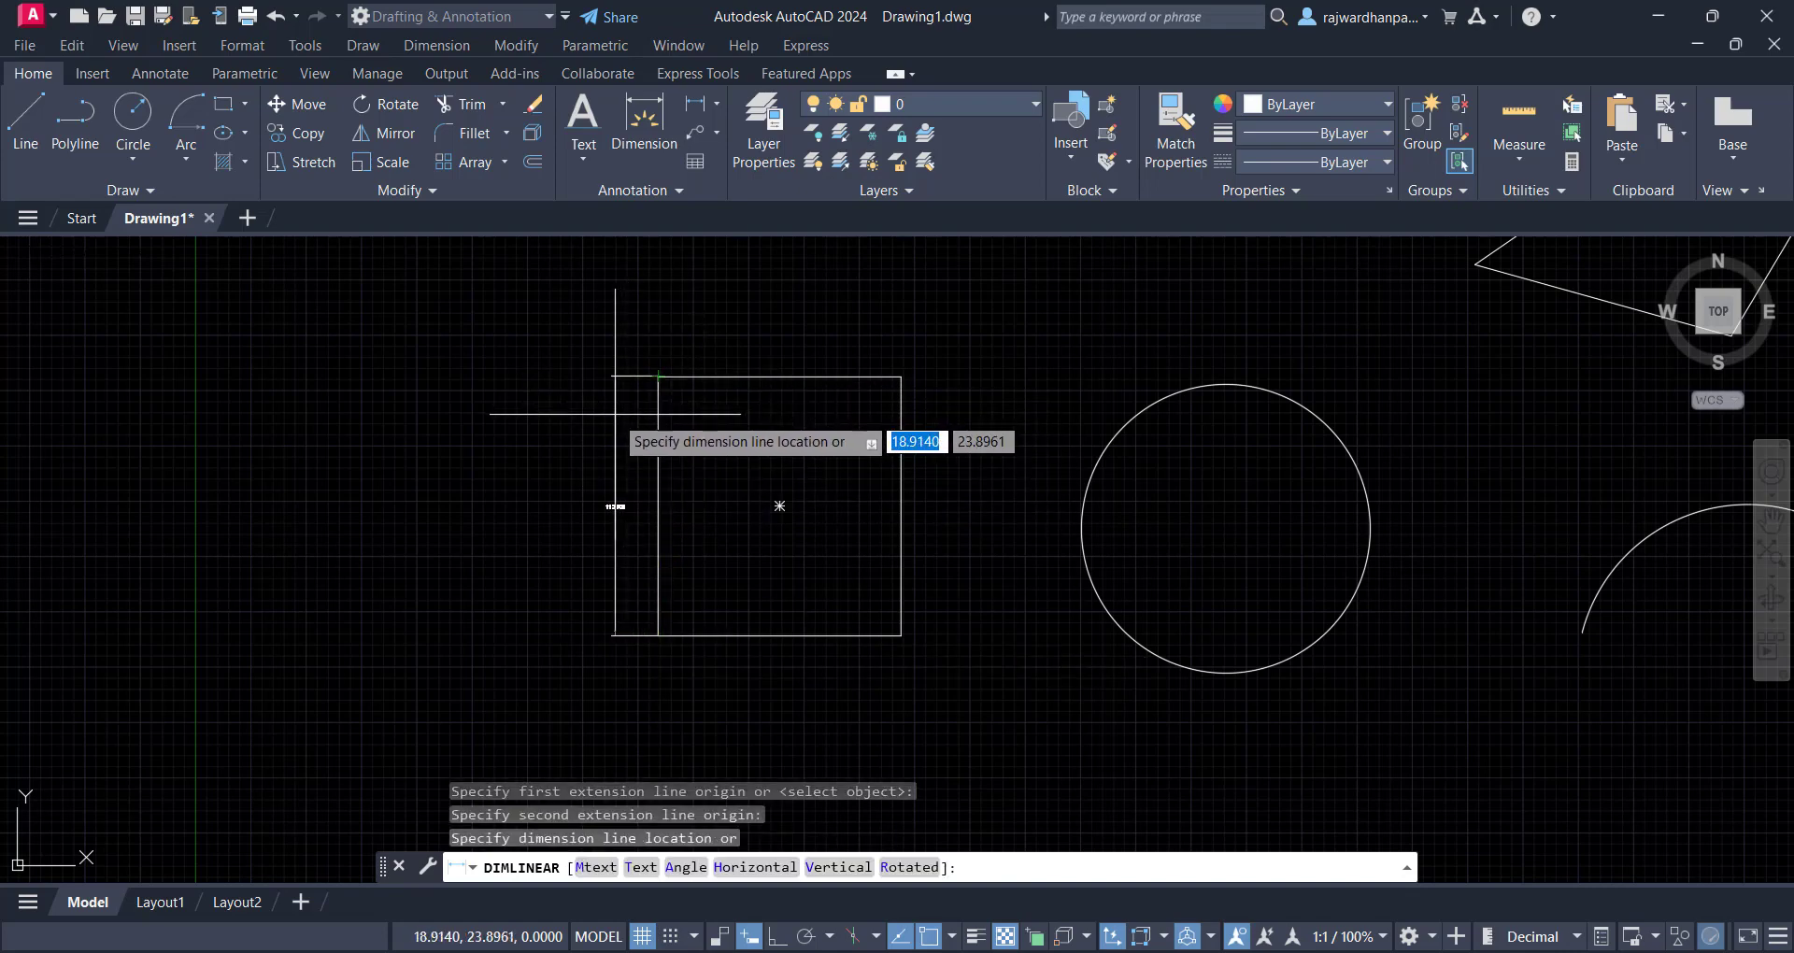
{"action": "left_click", "coordinate": [608, 496]}
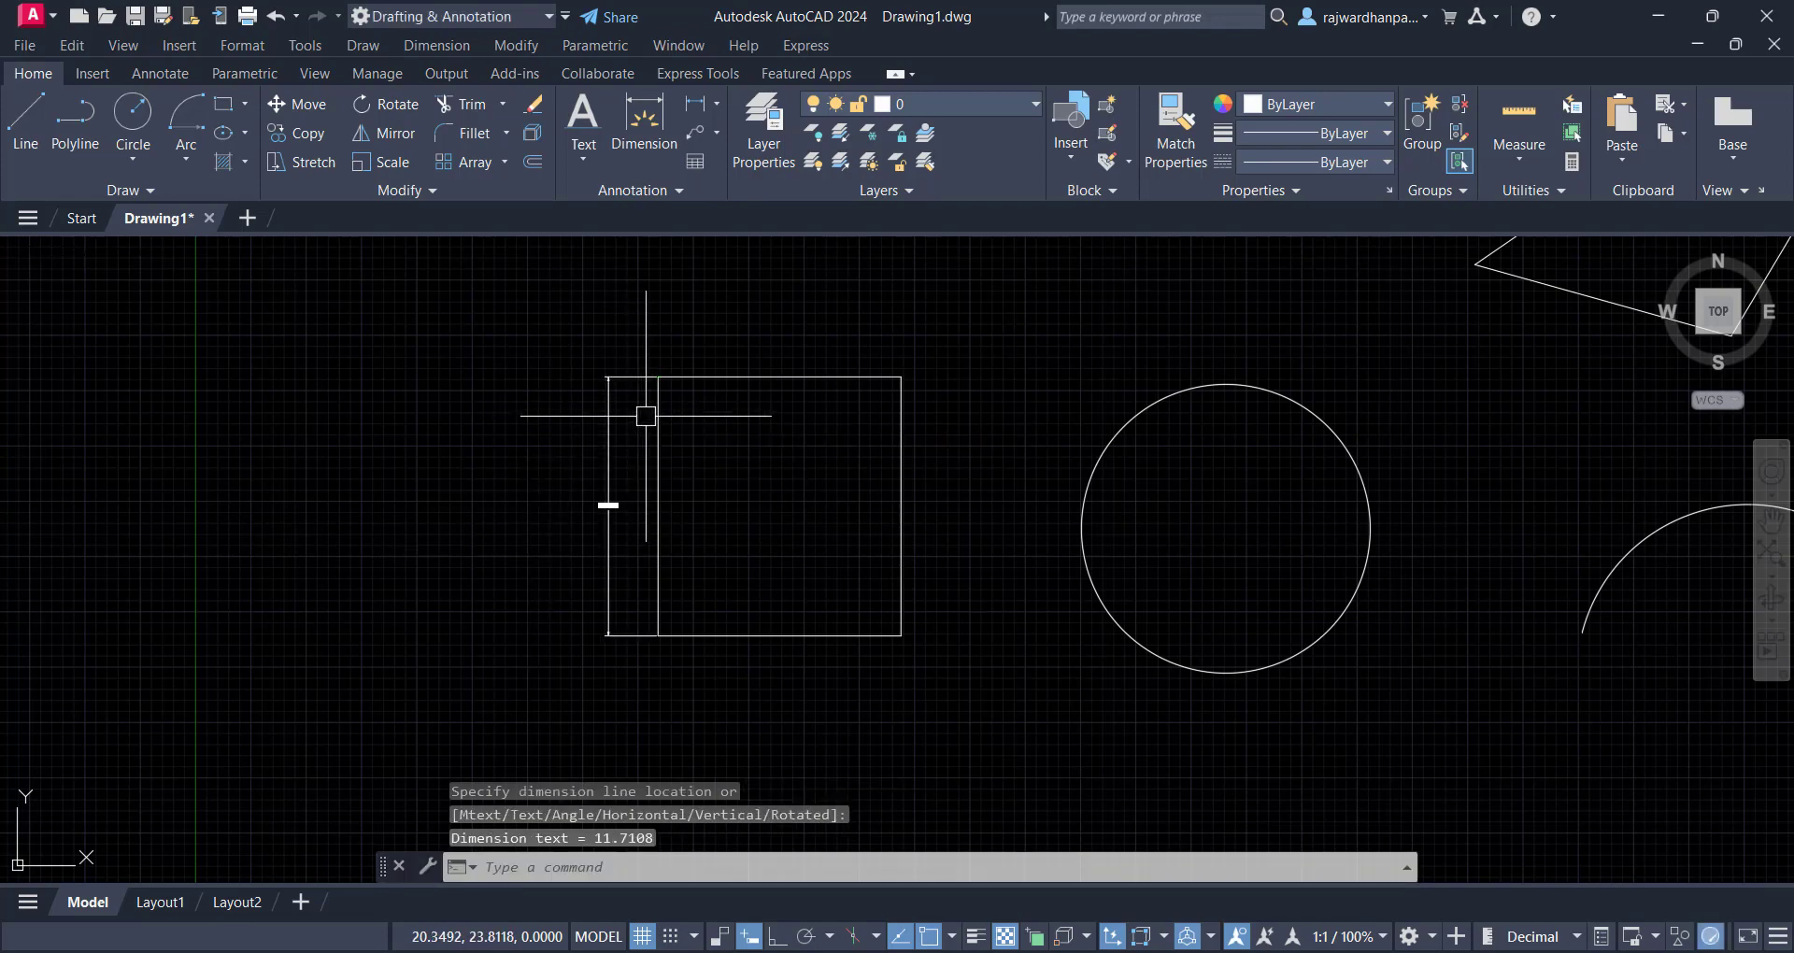
Add a horizontal Linear dimension across the square's top edge, placing the dimension line just above it
{"action": "key", "text": "Return"}
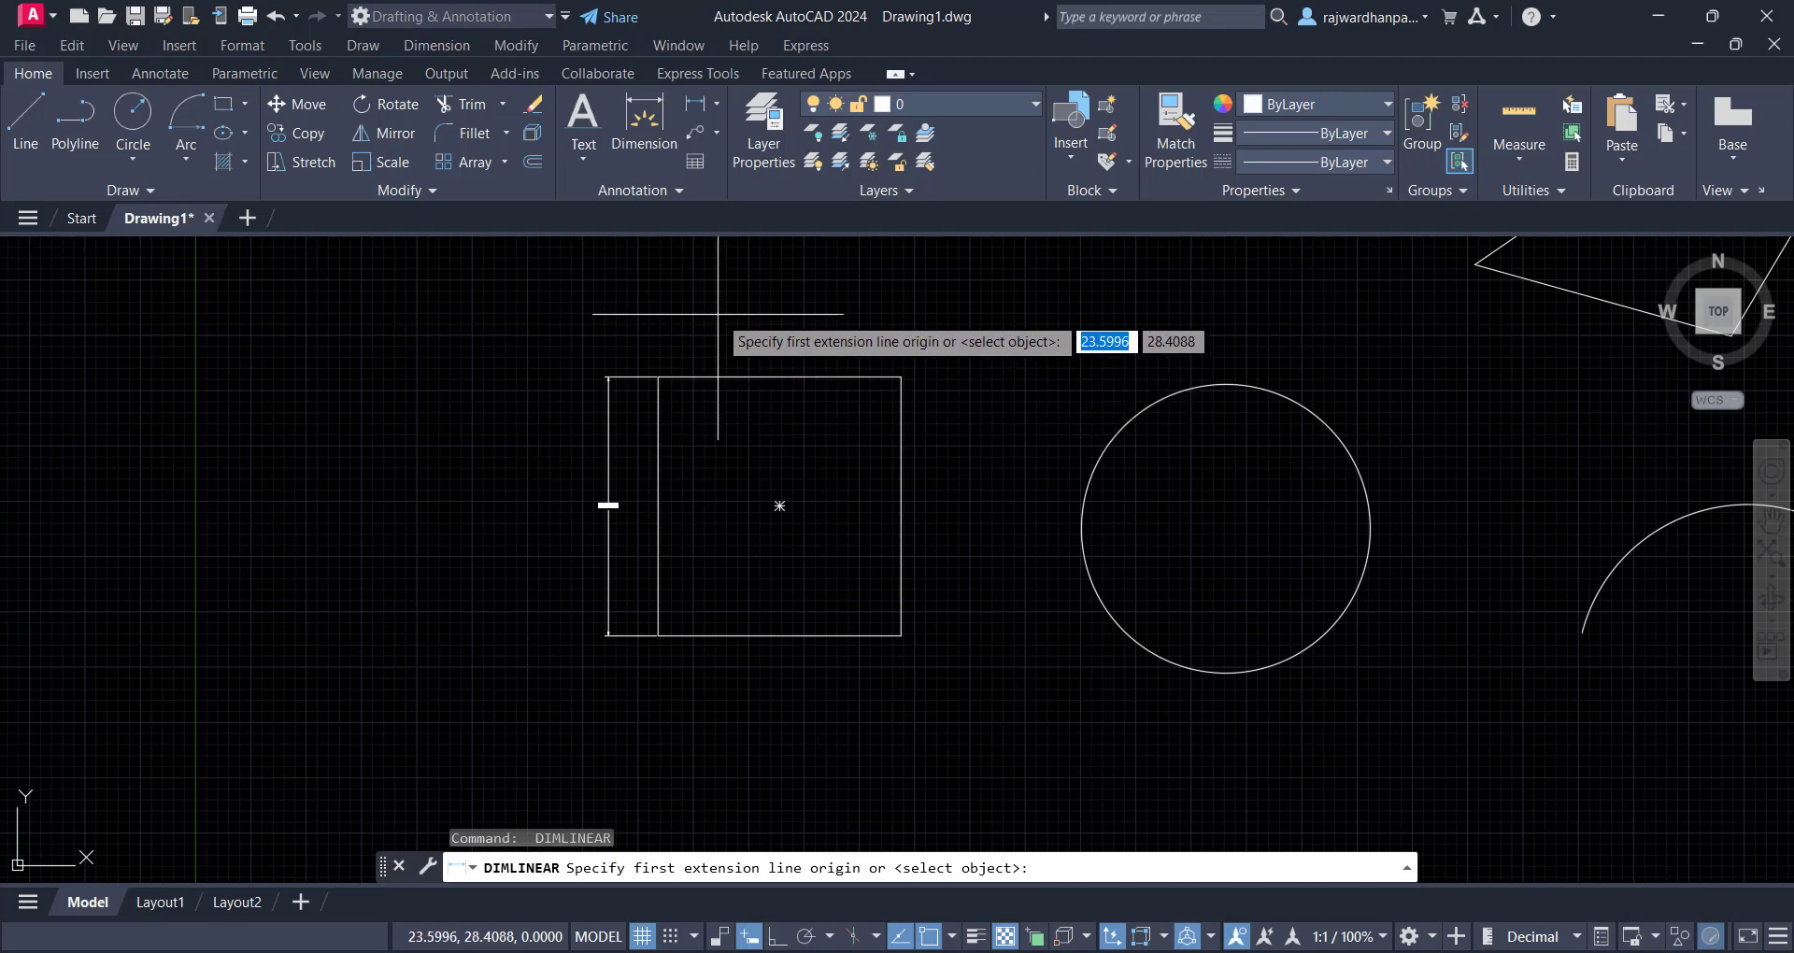
{"action": "left_click", "coordinate": [657, 375]}
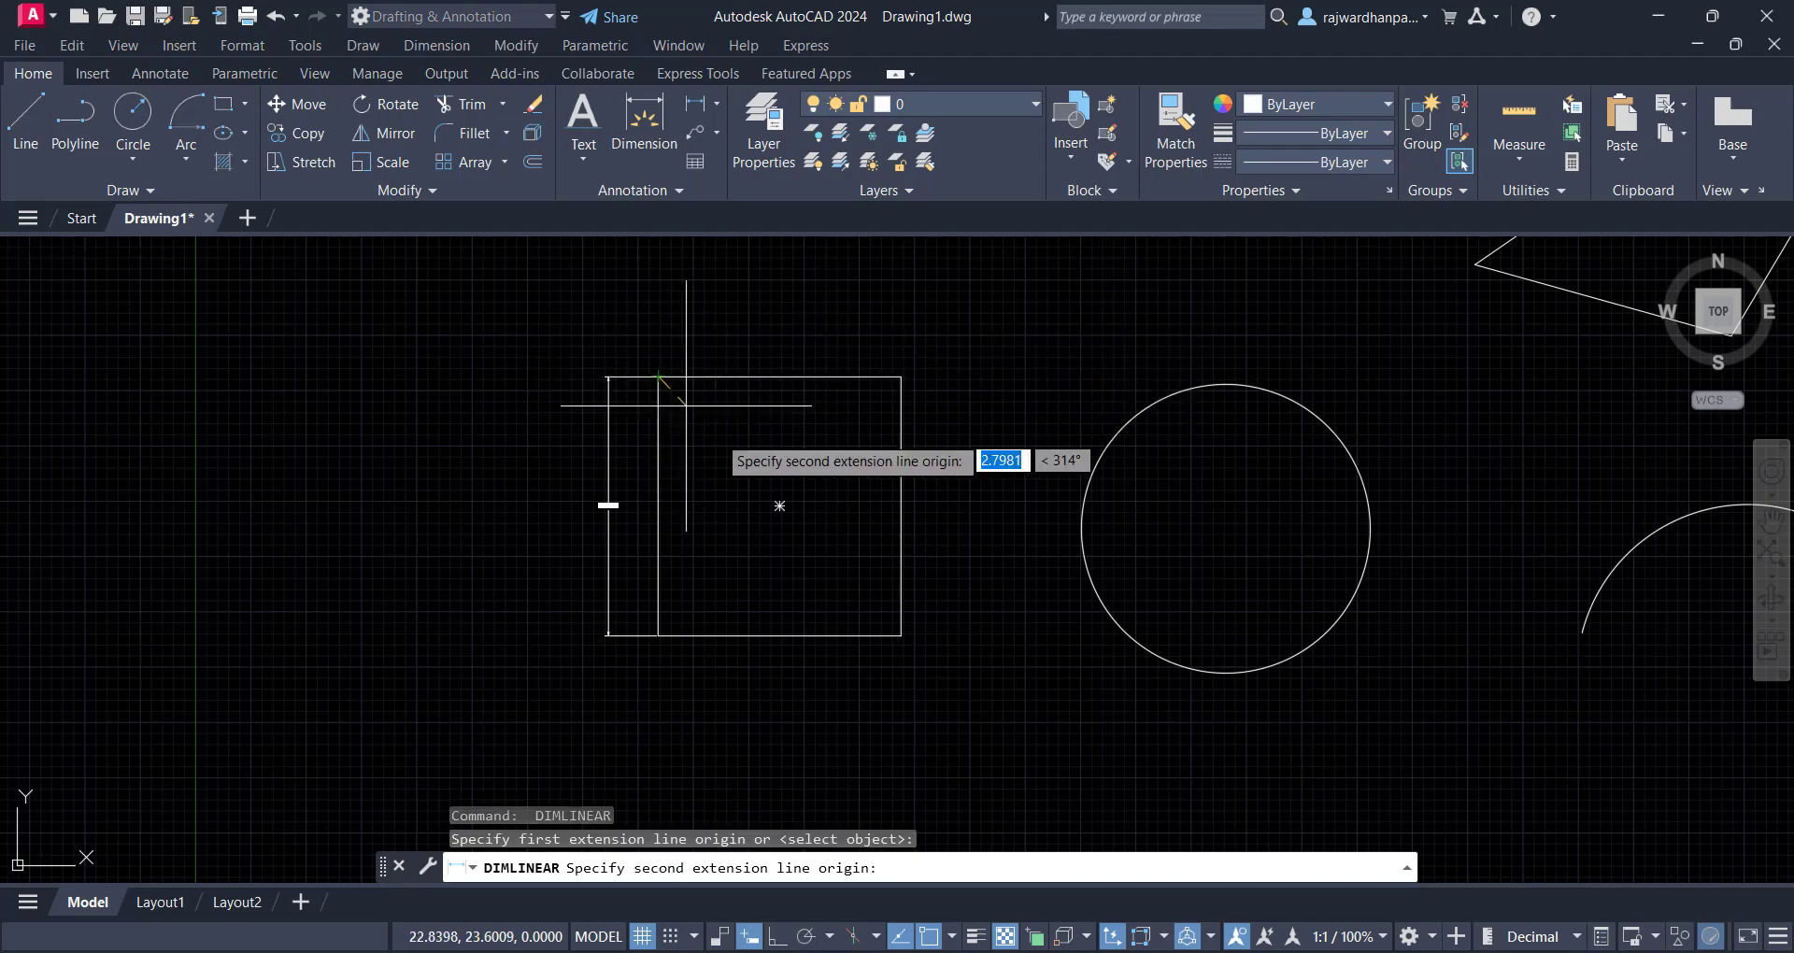
{"action": "left_click", "coordinate": [901, 378]}
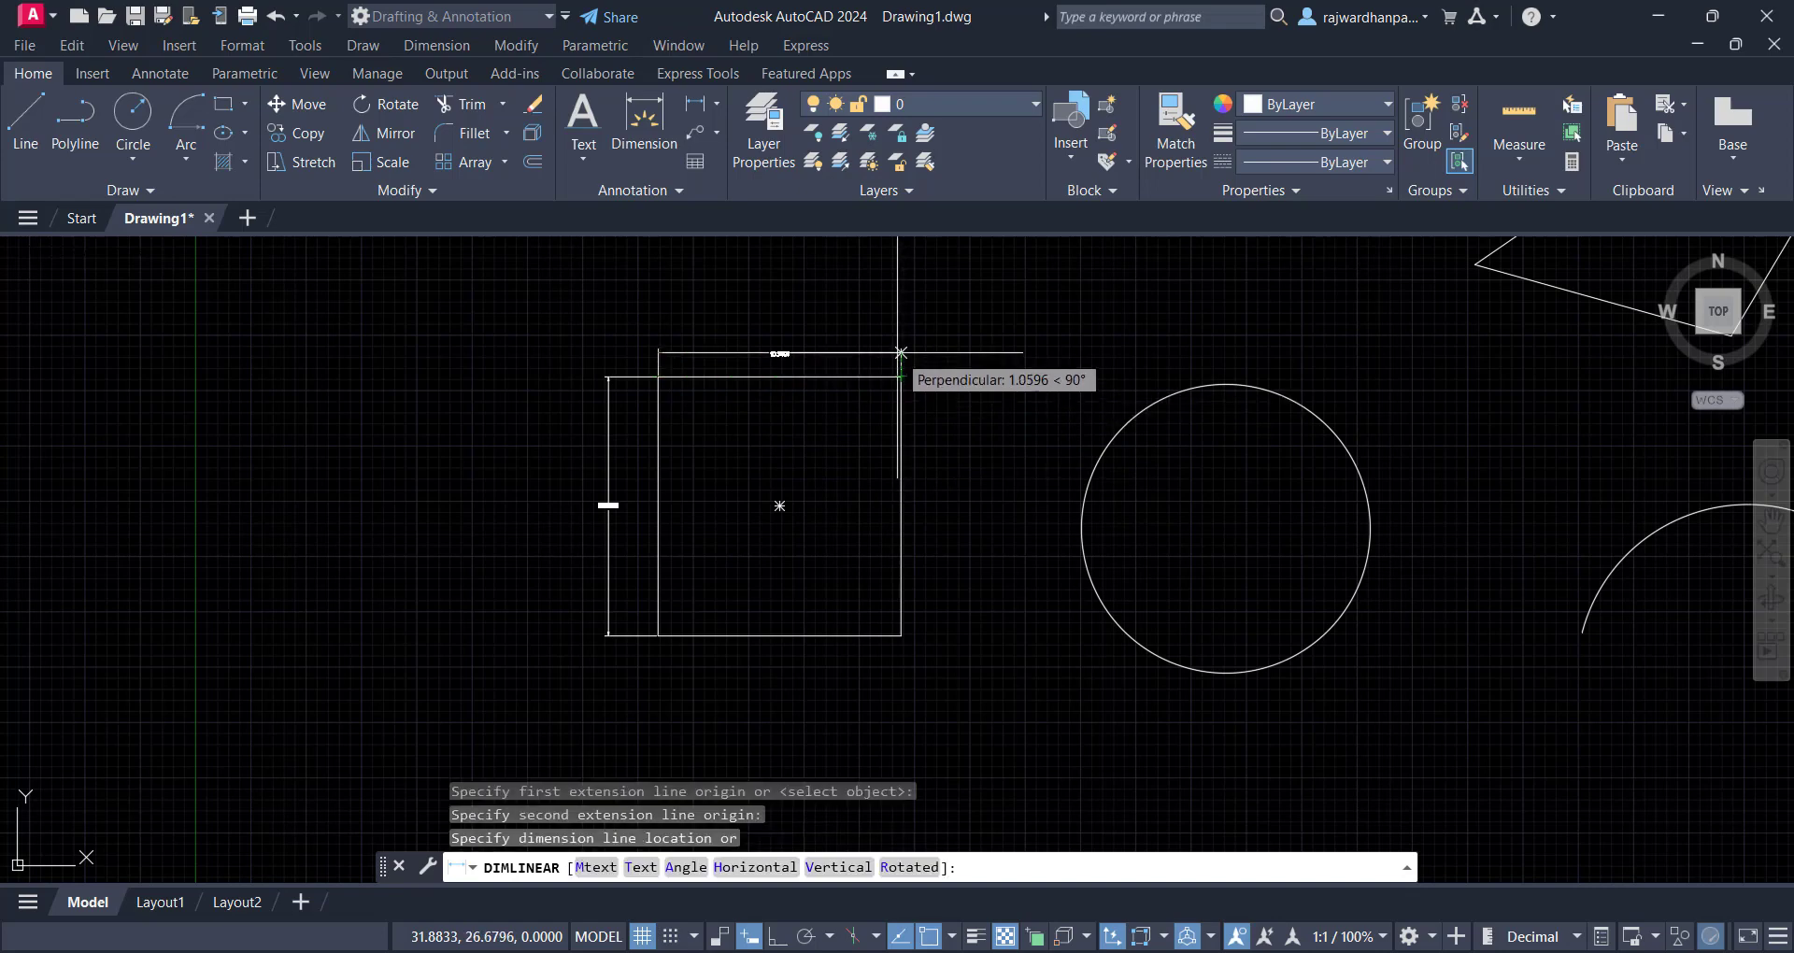
{"action": "left_click", "coordinate": [887, 353]}
{"action": "key", "text": "Escape"}
{"action": "key", "text": "Escape"}
Examine the text of the square's vertical and horizontal linear dimensions up close
{"action": "scroll", "coordinate": [769, 492], "scroll_direction": "down", "scroll_amount": 2}
{"action": "middle_click_drag", "start_coordinate": [706, 449], "coordinate": [633, 513]}
{"action": "scroll", "coordinate": [695, 531], "scroll_direction": "up", "scroll_amount": 6}
{"action": "scroll", "coordinate": [815, 500], "scroll_direction": "up", "scroll_amount": 2}
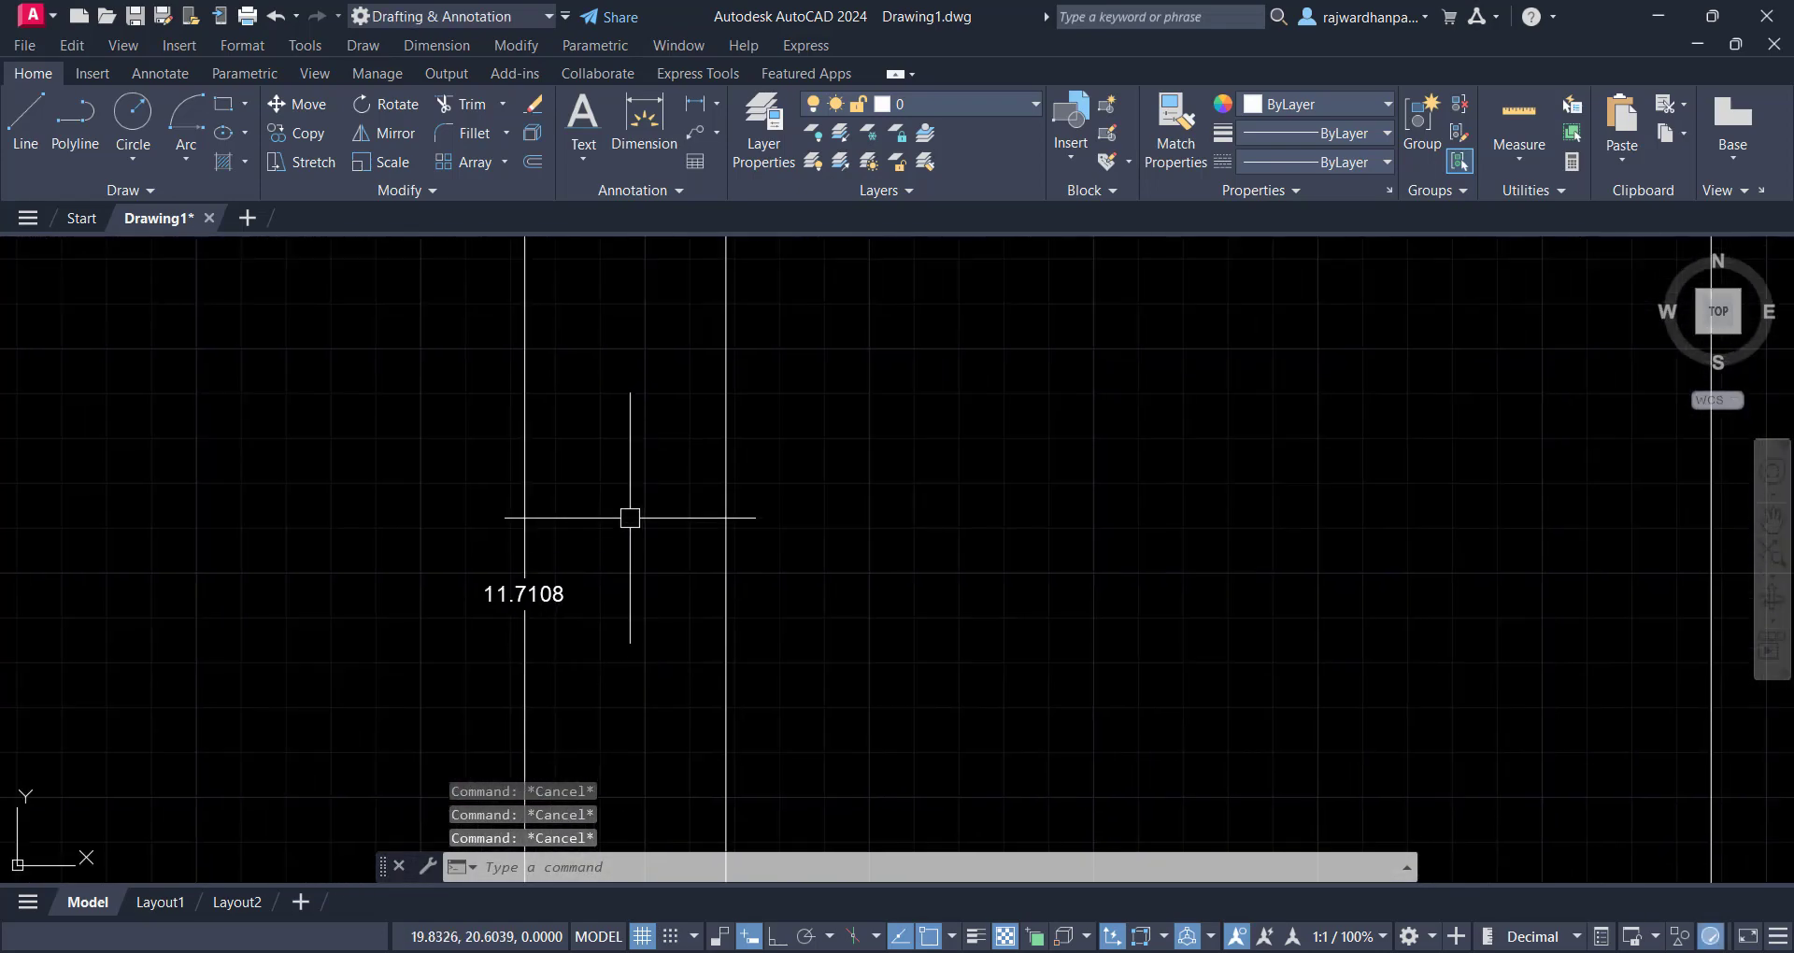
{"action": "scroll", "coordinate": [692, 488], "scroll_direction": "down", "scroll_amount": 4}
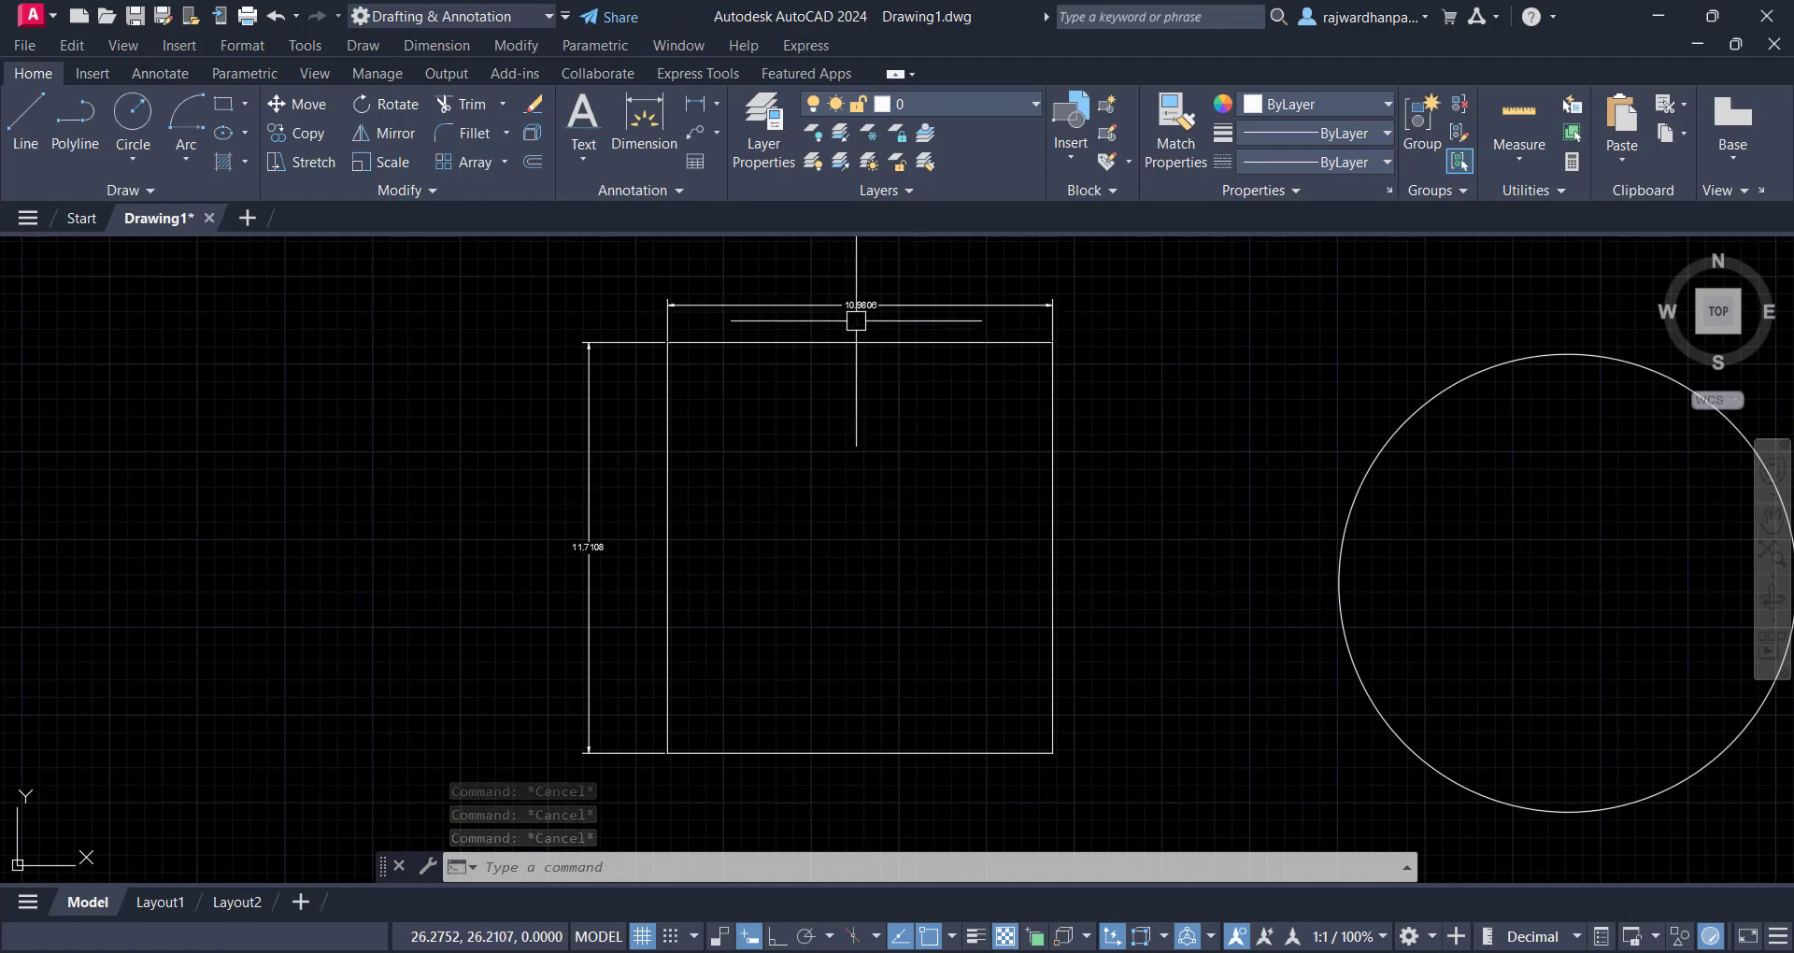
{"action": "mouse_move", "coordinate": [730, 558]}
{"action": "middle_mouse_down"}
{"action": "mouse_move", "coordinate": [737, 508]}
{"action": "mouse_move", "coordinate": [713, 510]}
{"action": "middle_mouse_up"}
{"action": "left_click", "coordinate": [786, 472]}
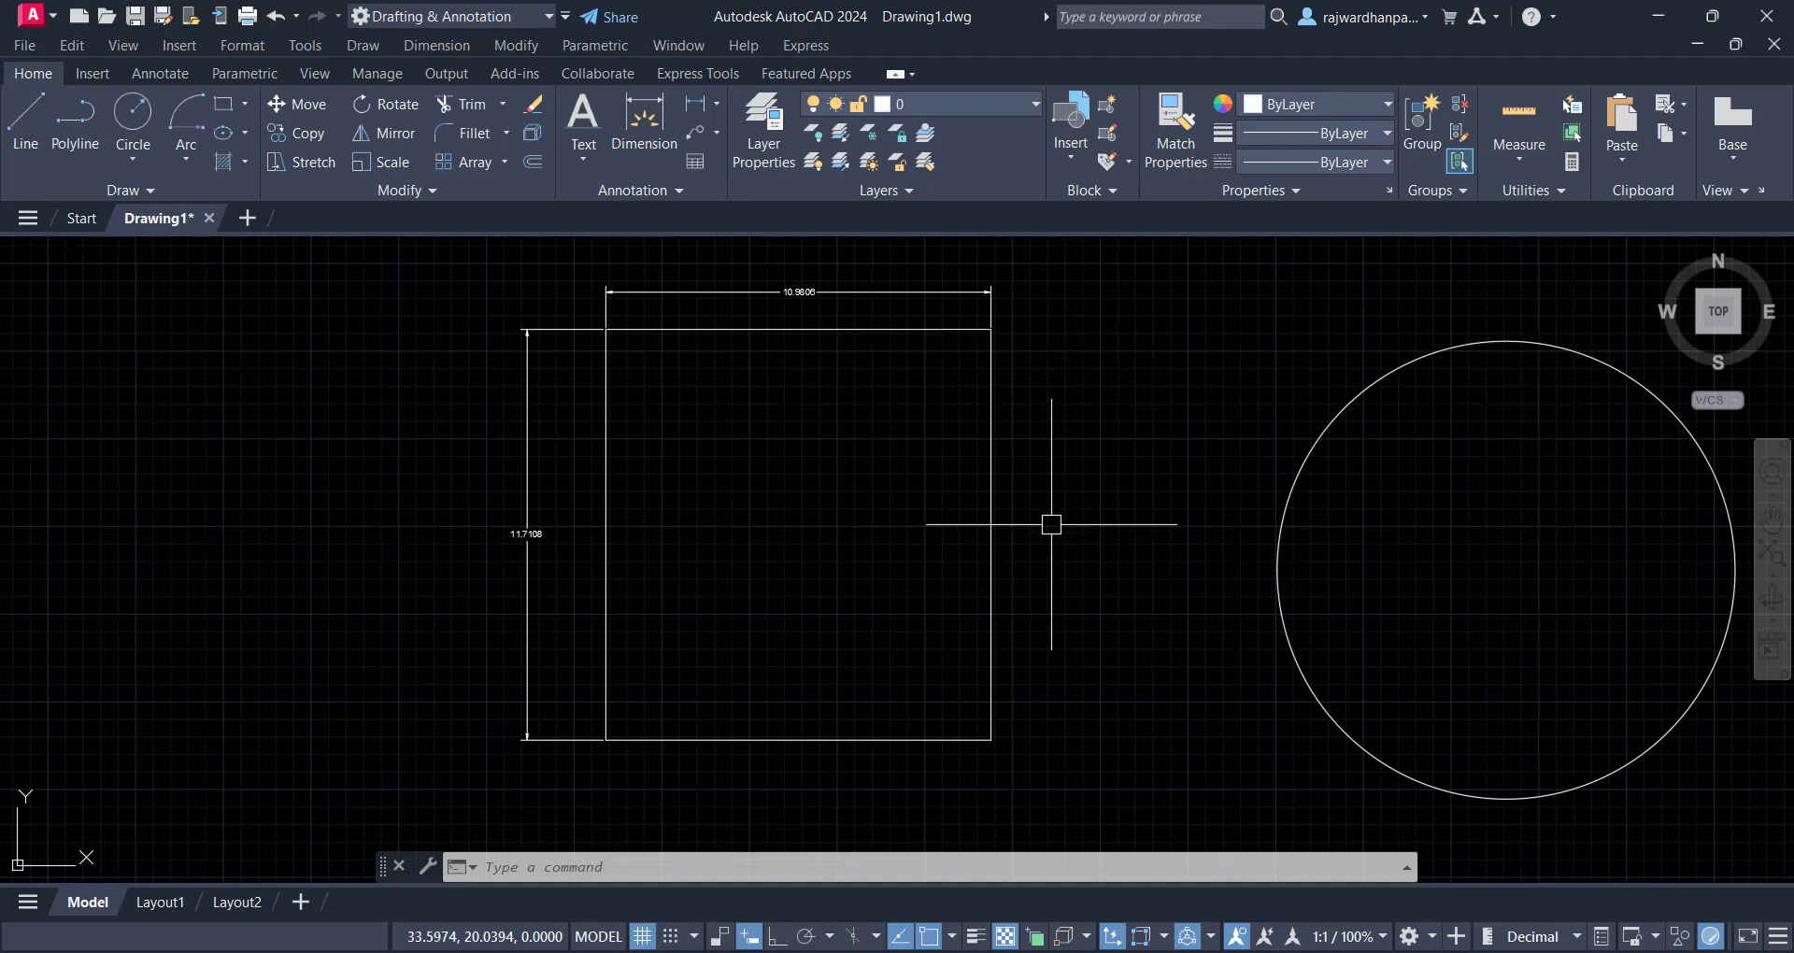
{"action": "middle_click_drag", "start_coordinate": [1049, 521], "coordinate": [907, 517]}
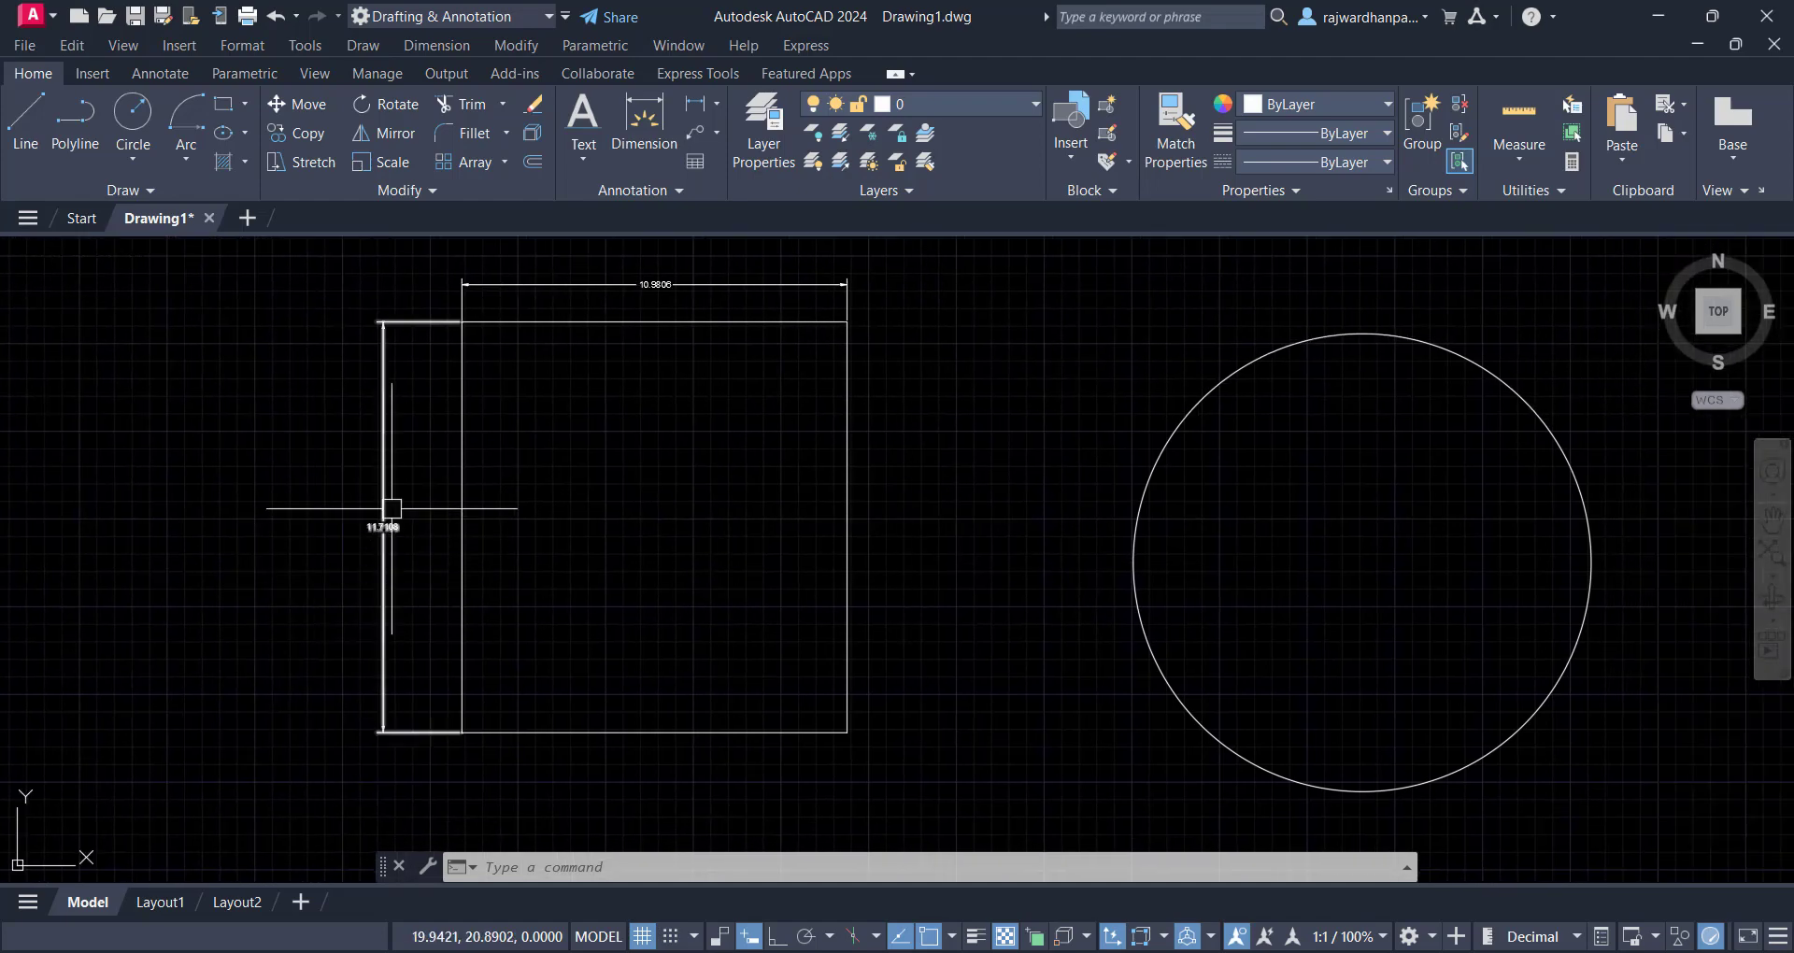
{"action": "left_click", "coordinate": [436, 512]}
{"action": "left_click", "coordinate": [414, 489]}
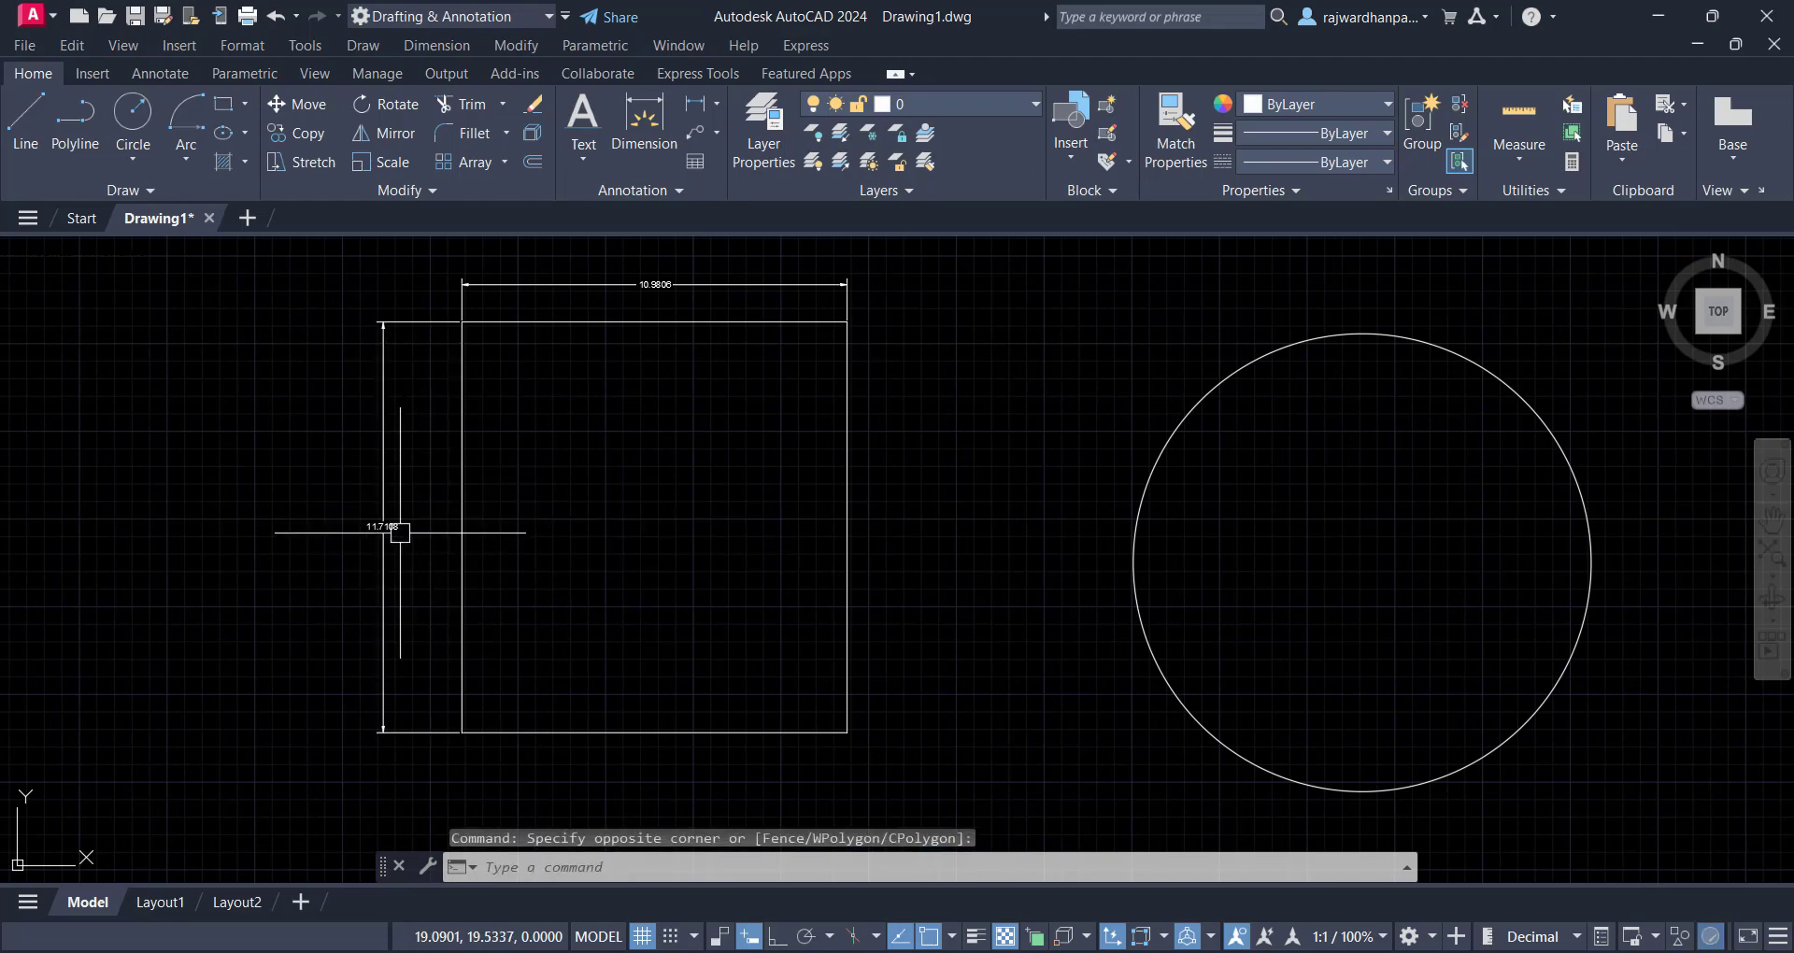
Add a Radius dimension to the circle, placing its text outside the upper-right part of the circumference
{"action": "mouse_move", "coordinate": [405, 531]}
{"action": "middle_mouse_down"}
{"action": "mouse_move", "coordinate": [420, 520]}
{"action": "mouse_move", "coordinate": [468, 562]}
{"action": "middle_mouse_up"}
{"action": "scroll", "coordinate": [835, 510], "scroll_direction": "down", "scroll_amount": 2}
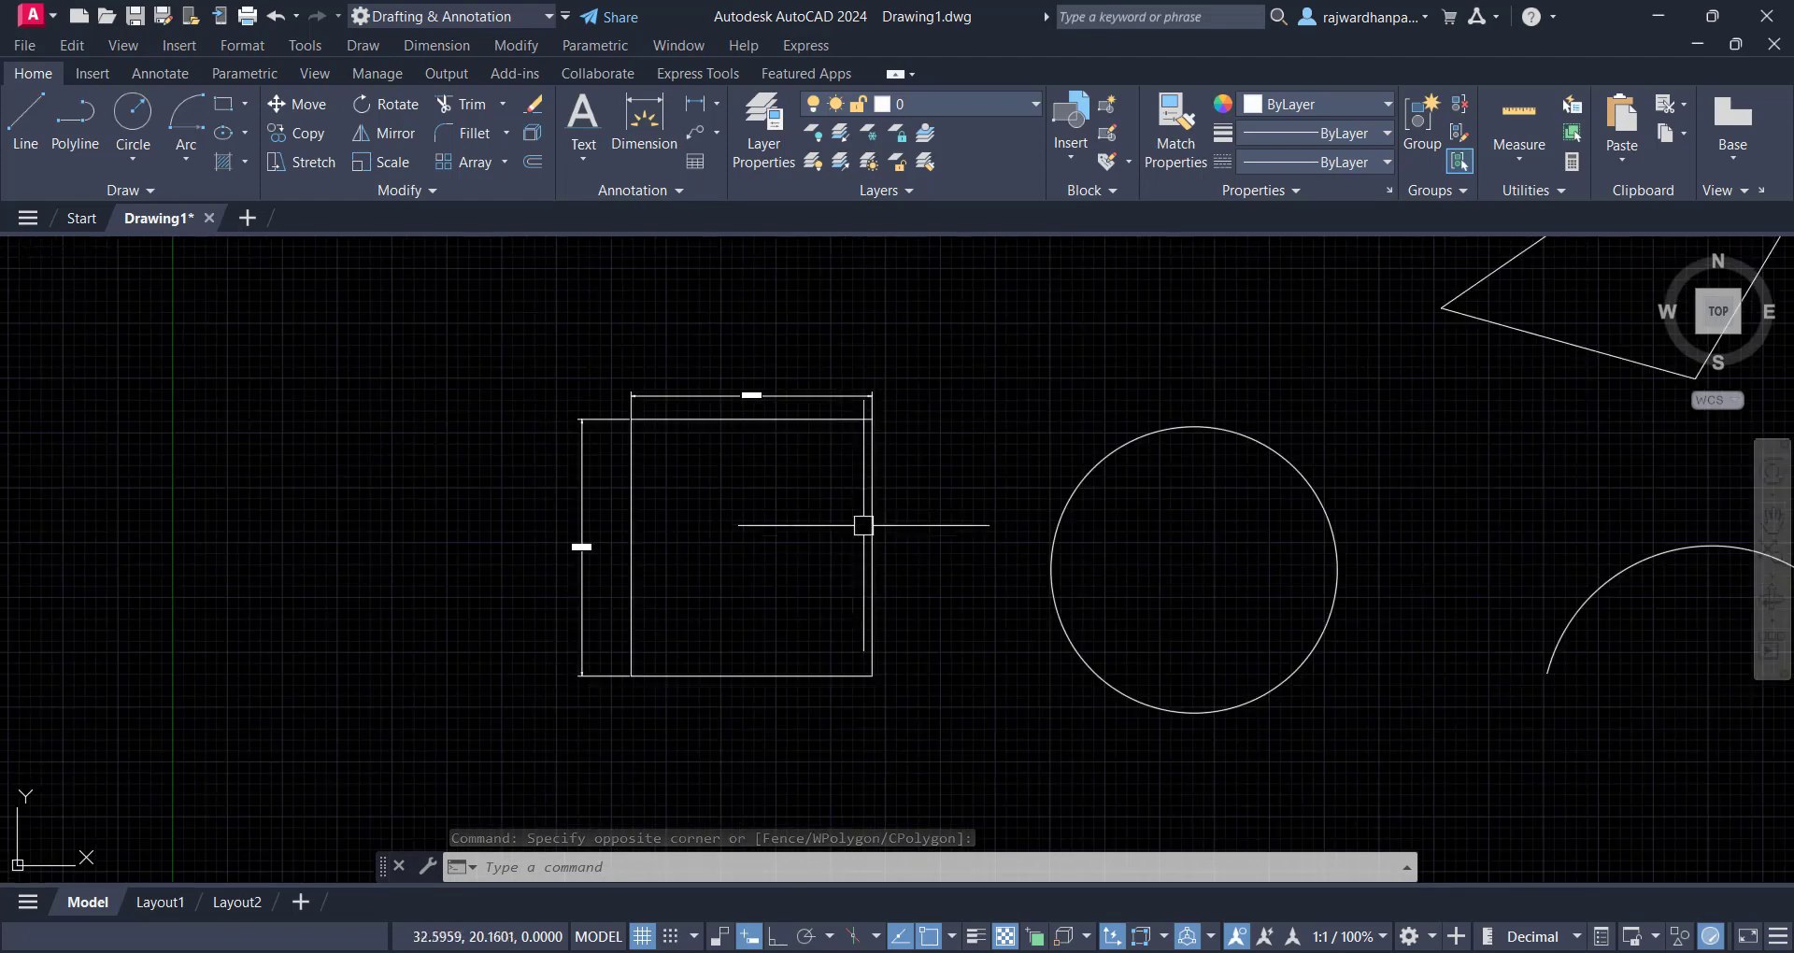
{"action": "mouse_move", "coordinate": [861, 522]}
{"action": "middle_mouse_down"}
{"action": "mouse_move", "coordinate": [693, 549]}
{"action": "mouse_move", "coordinate": [565, 525]}
{"action": "middle_mouse_up"}
{"action": "double_click", "coordinate": [615, 338]}
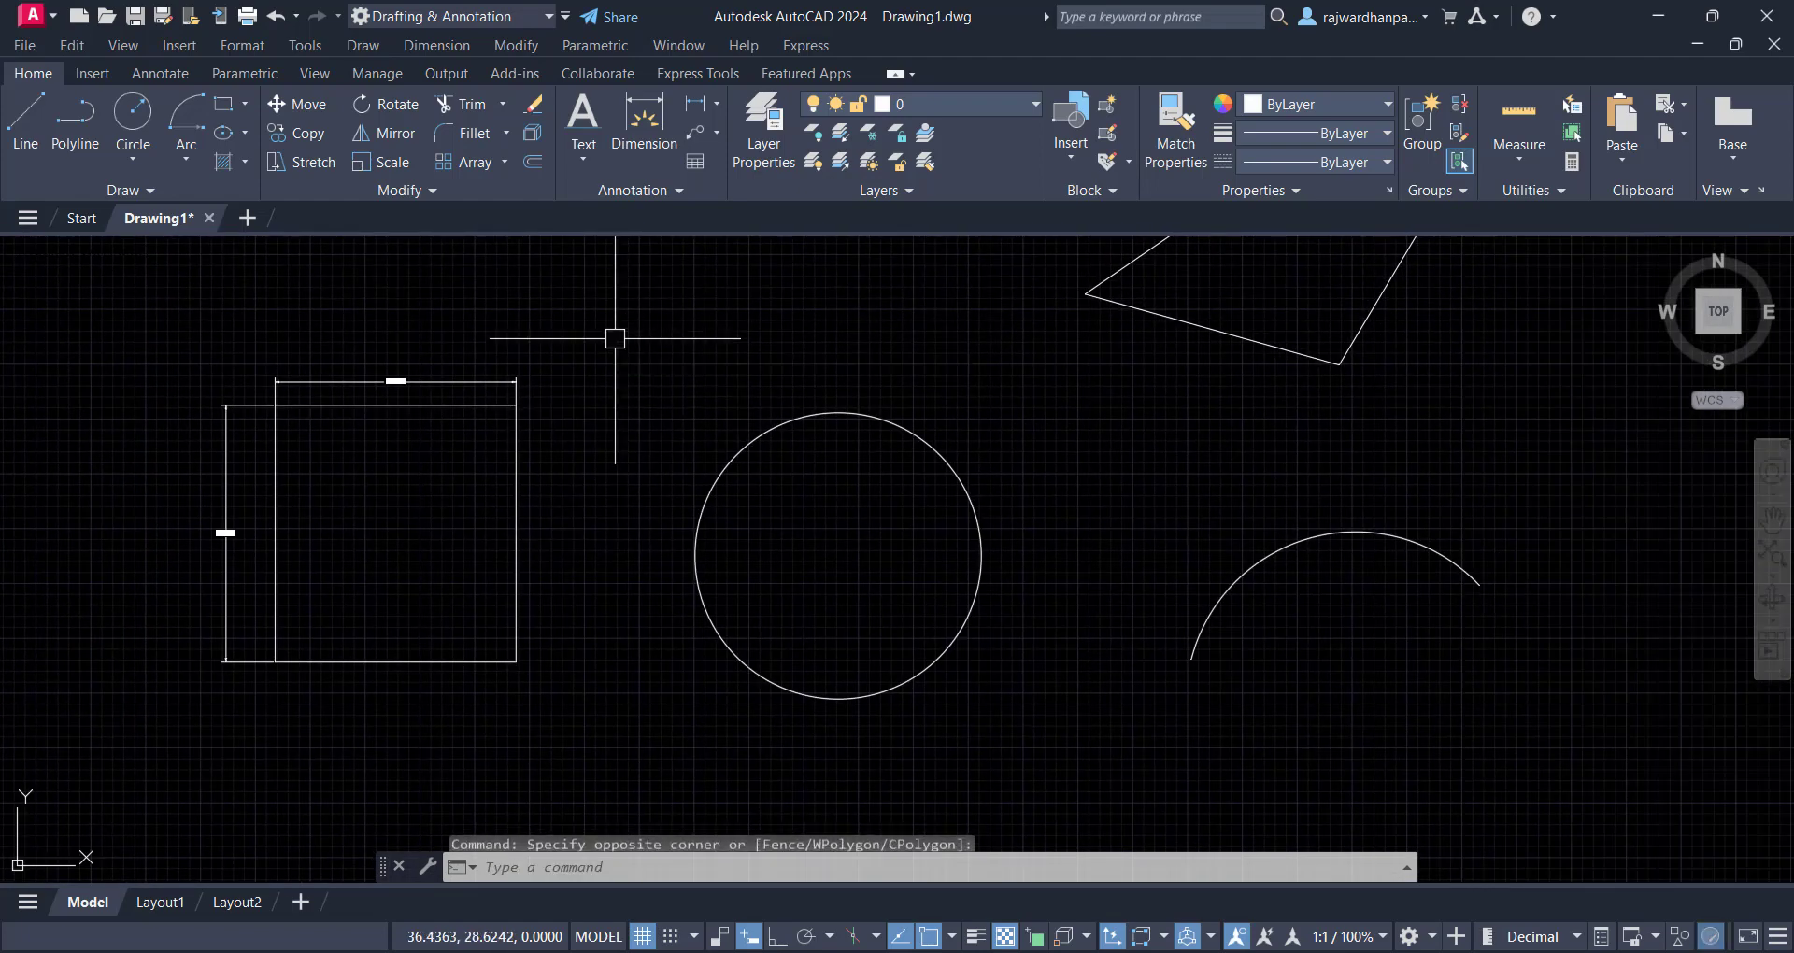
{"action": "left_click", "coordinate": [716, 104]}
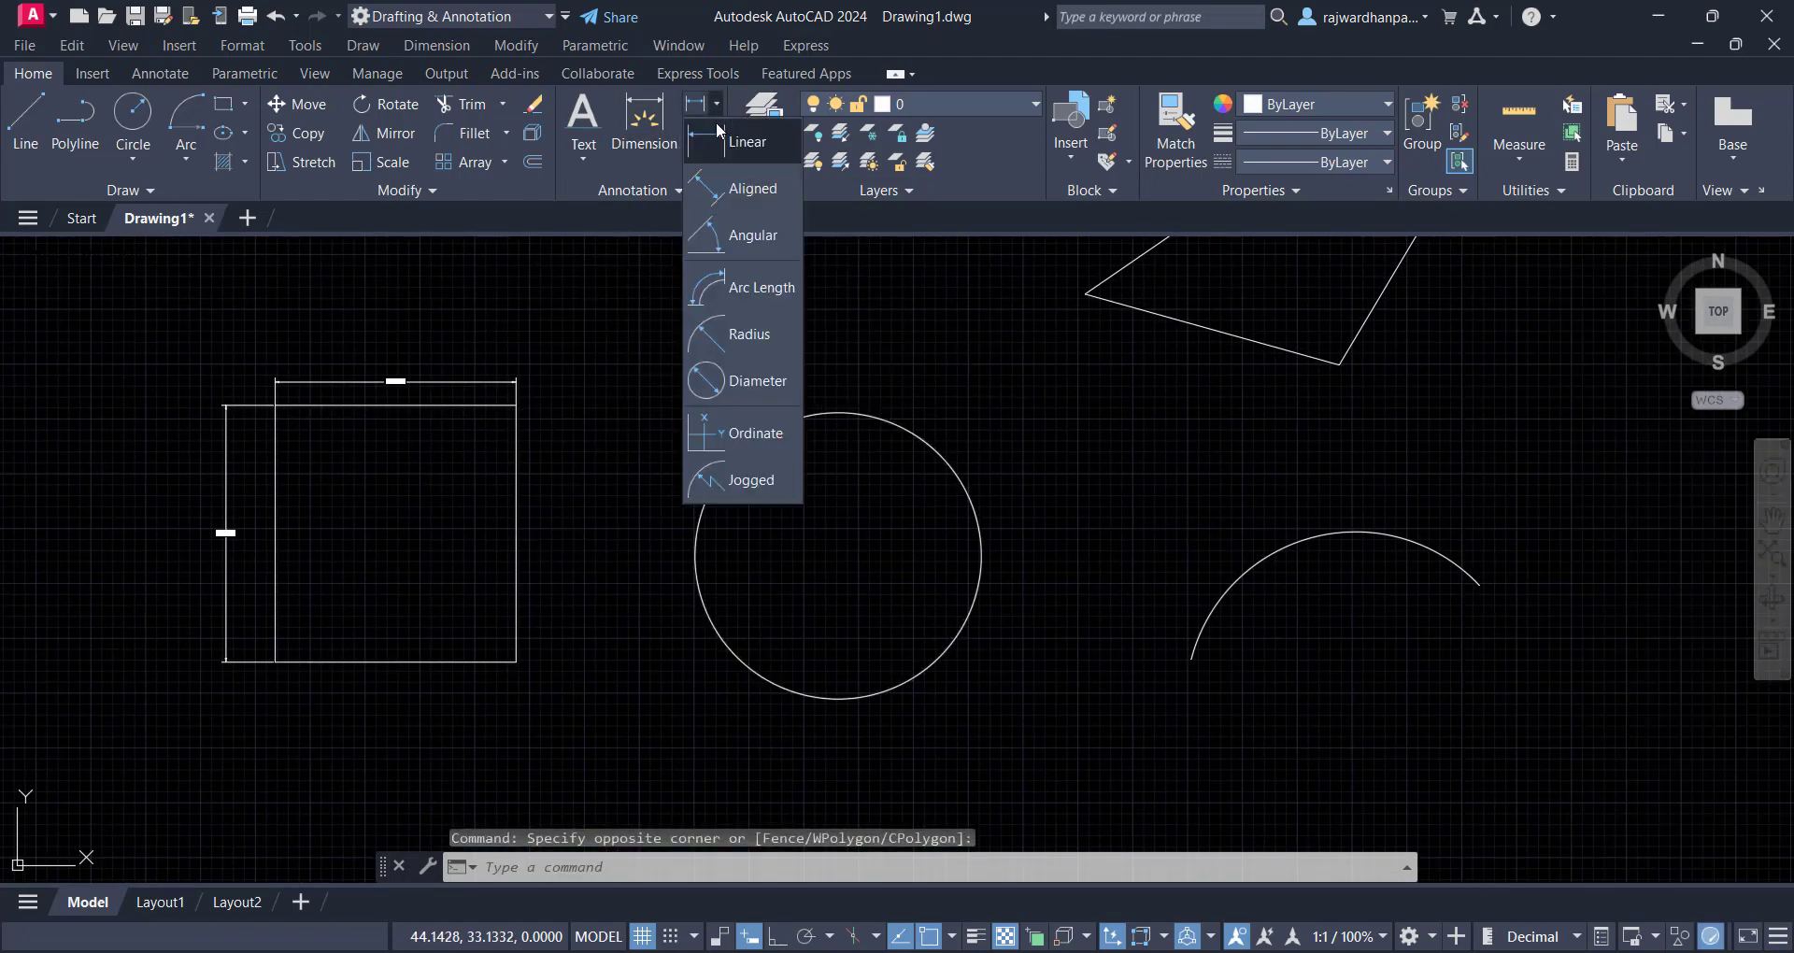
{"action": "left_click", "coordinate": [768, 342]}
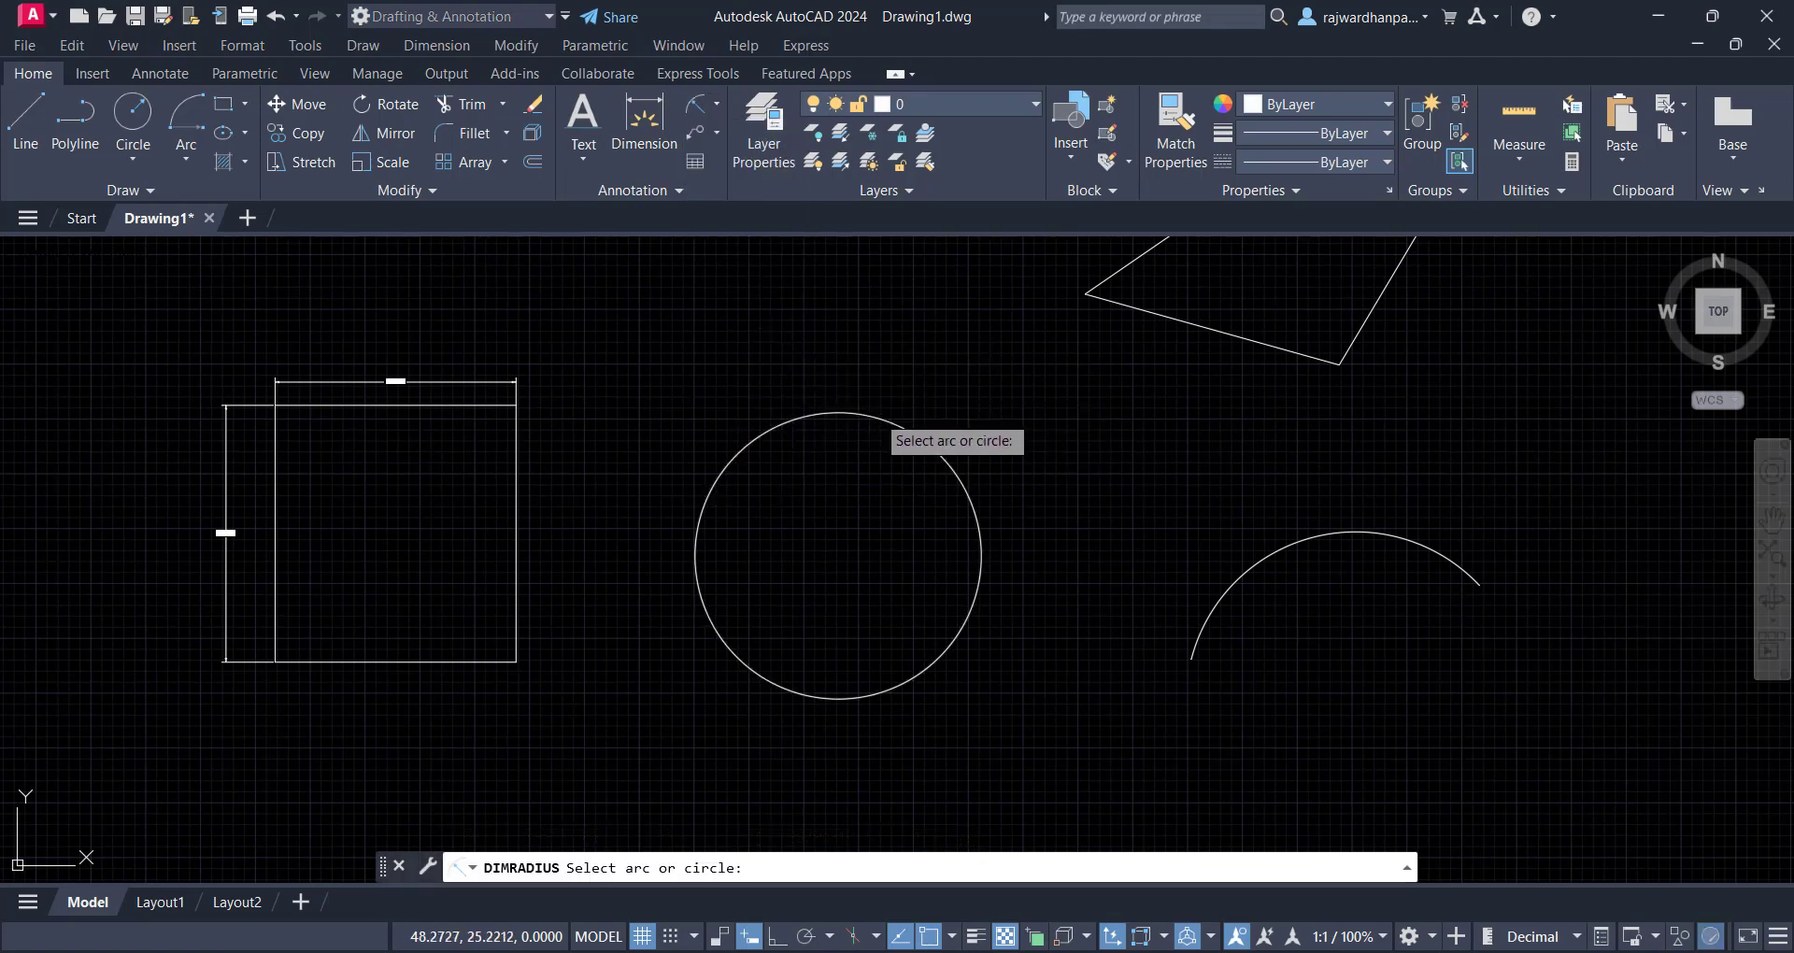
{"action": "left_click", "coordinate": [876, 412]}
{"action": "left_click", "coordinate": [952, 393]}
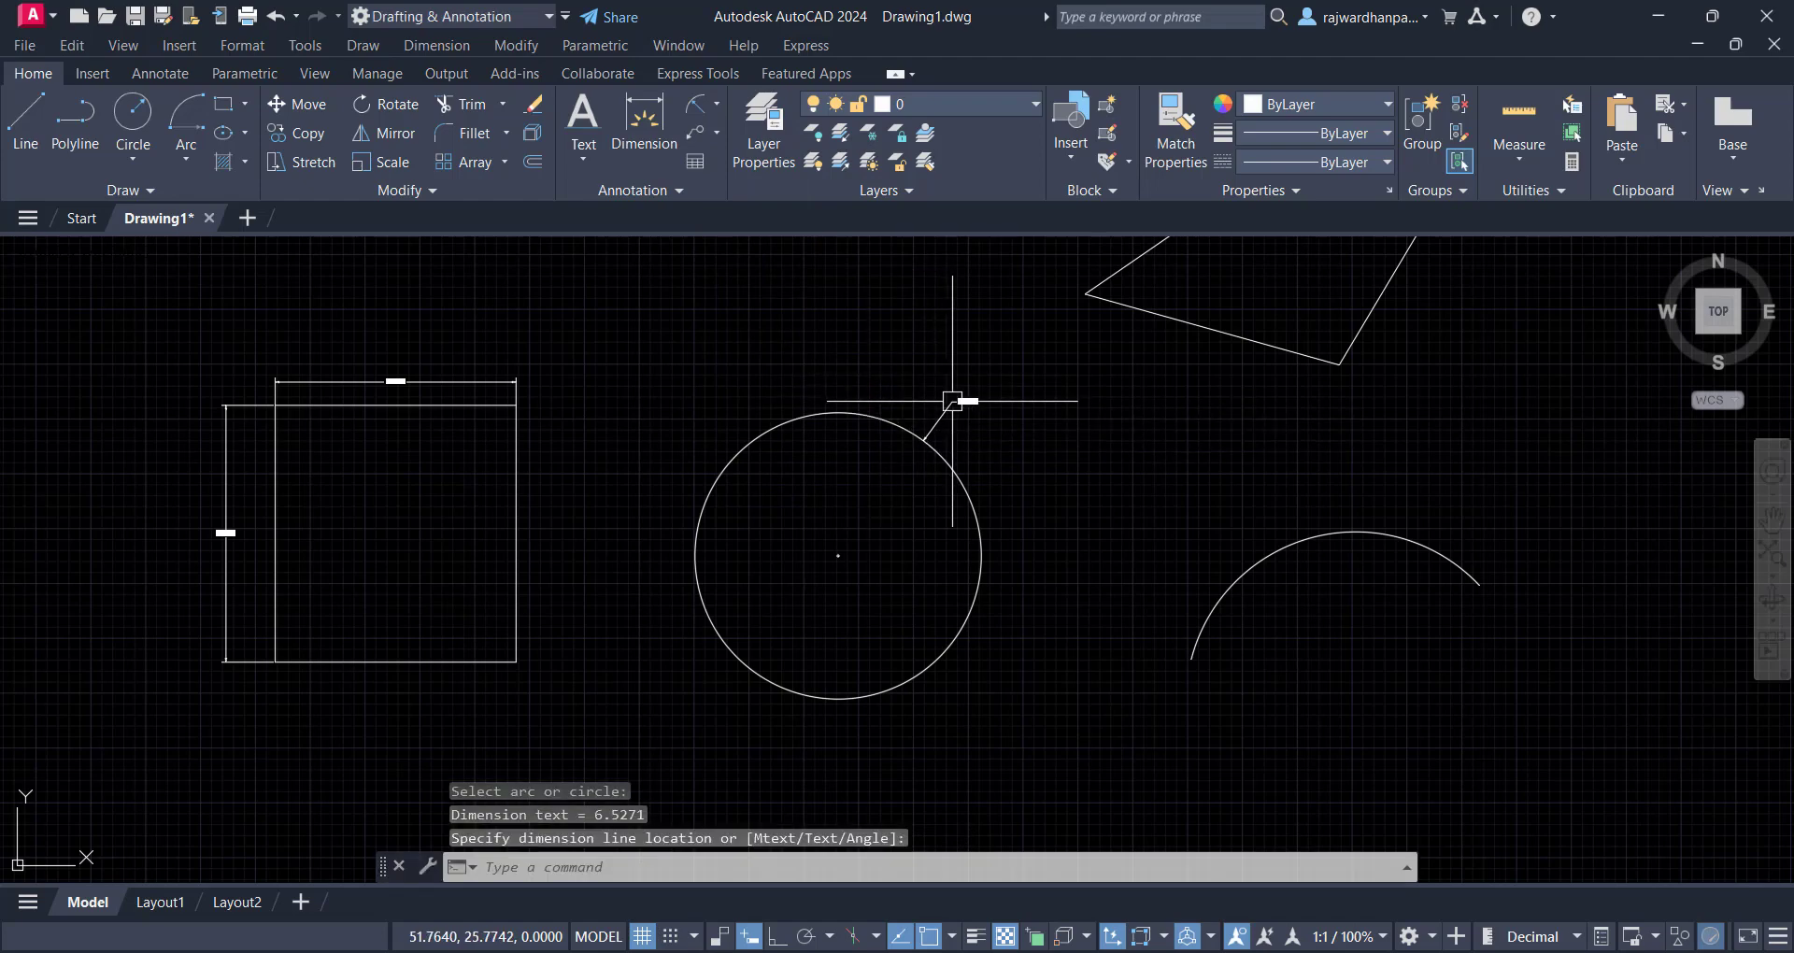
{"action": "scroll", "coordinate": [991, 394], "scroll_direction": "up", "scroll_amount": 6}
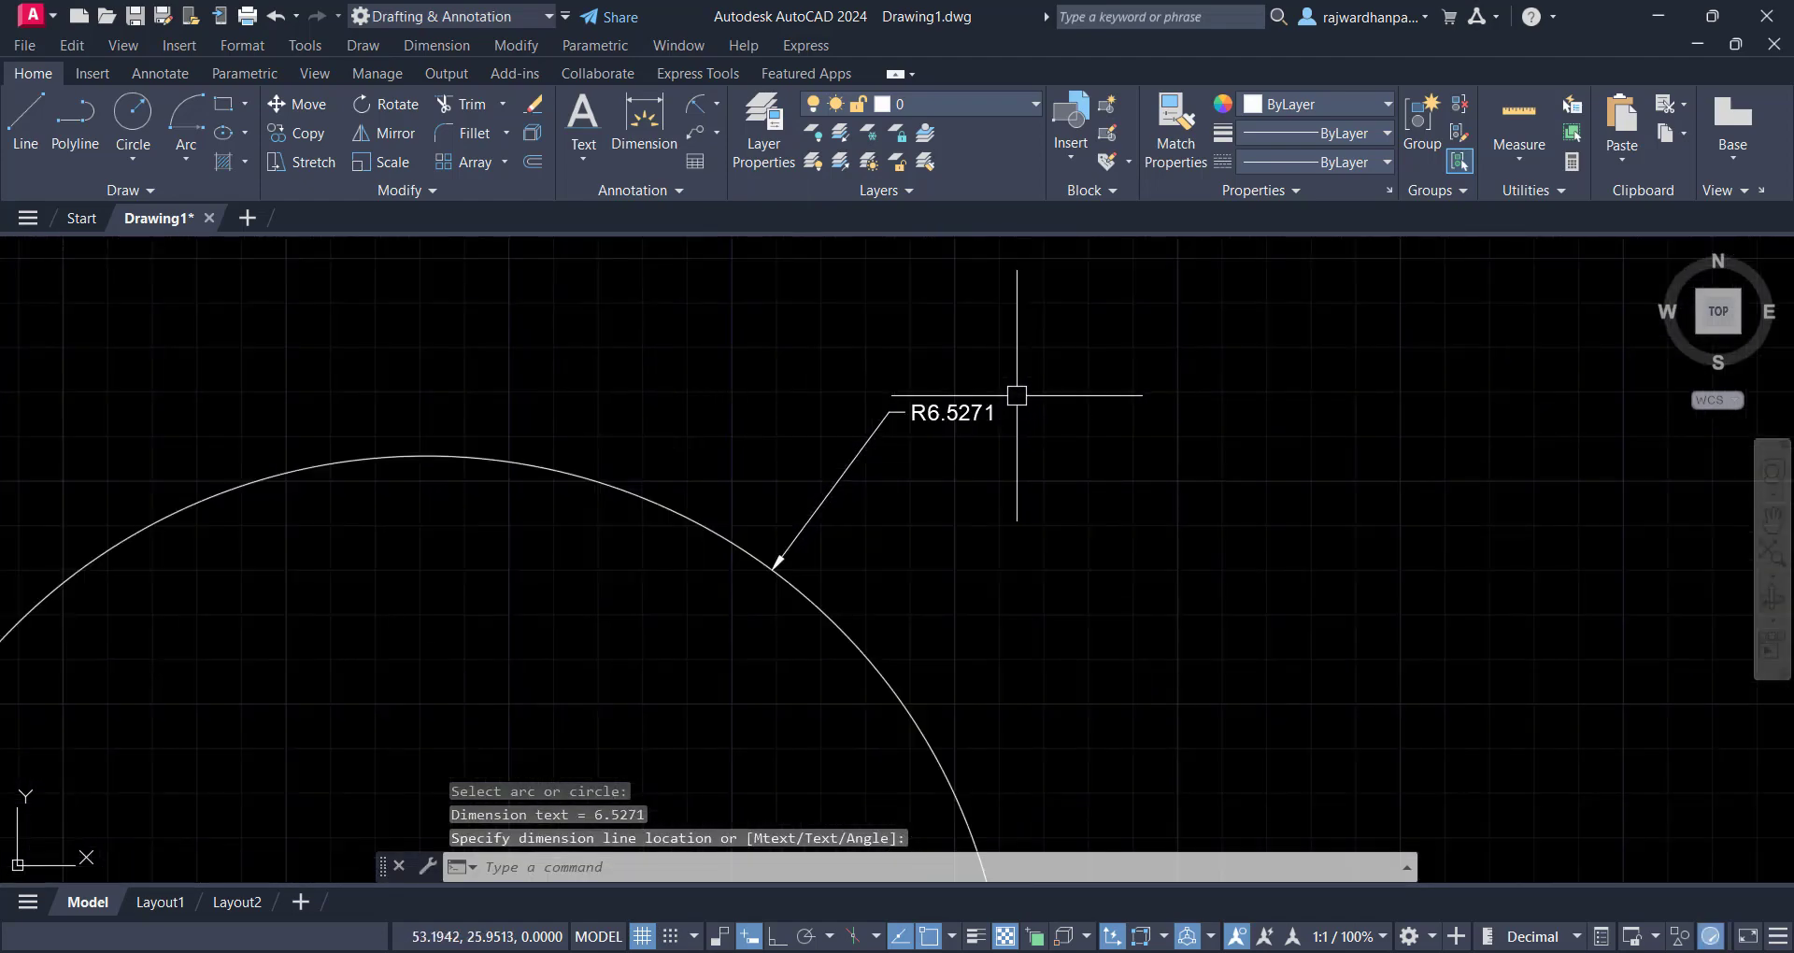
Add a Diameter dimension to the circle, placing its text outside the circumference just below the radius dimension
{"action": "scroll", "coordinate": [1017, 396], "scroll_direction": "down", "scroll_amount": 6}
{"action": "left_click", "coordinate": [715, 105]}
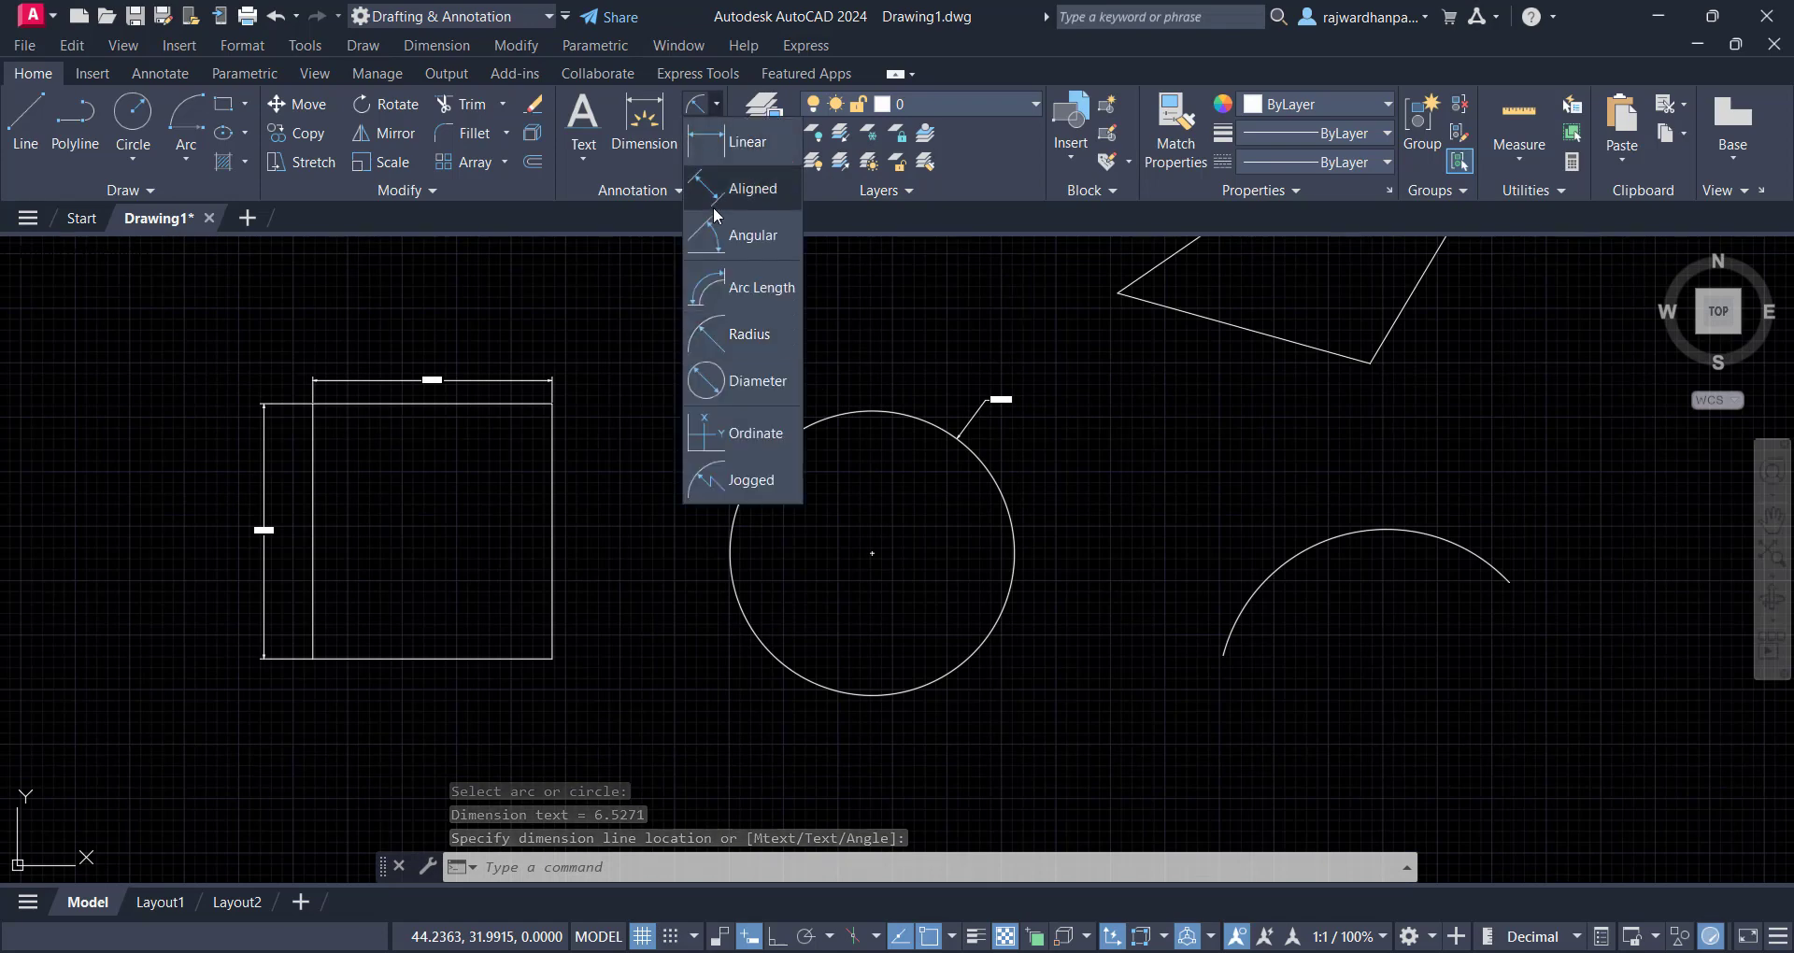
{"action": "left_click", "coordinate": [757, 380]}
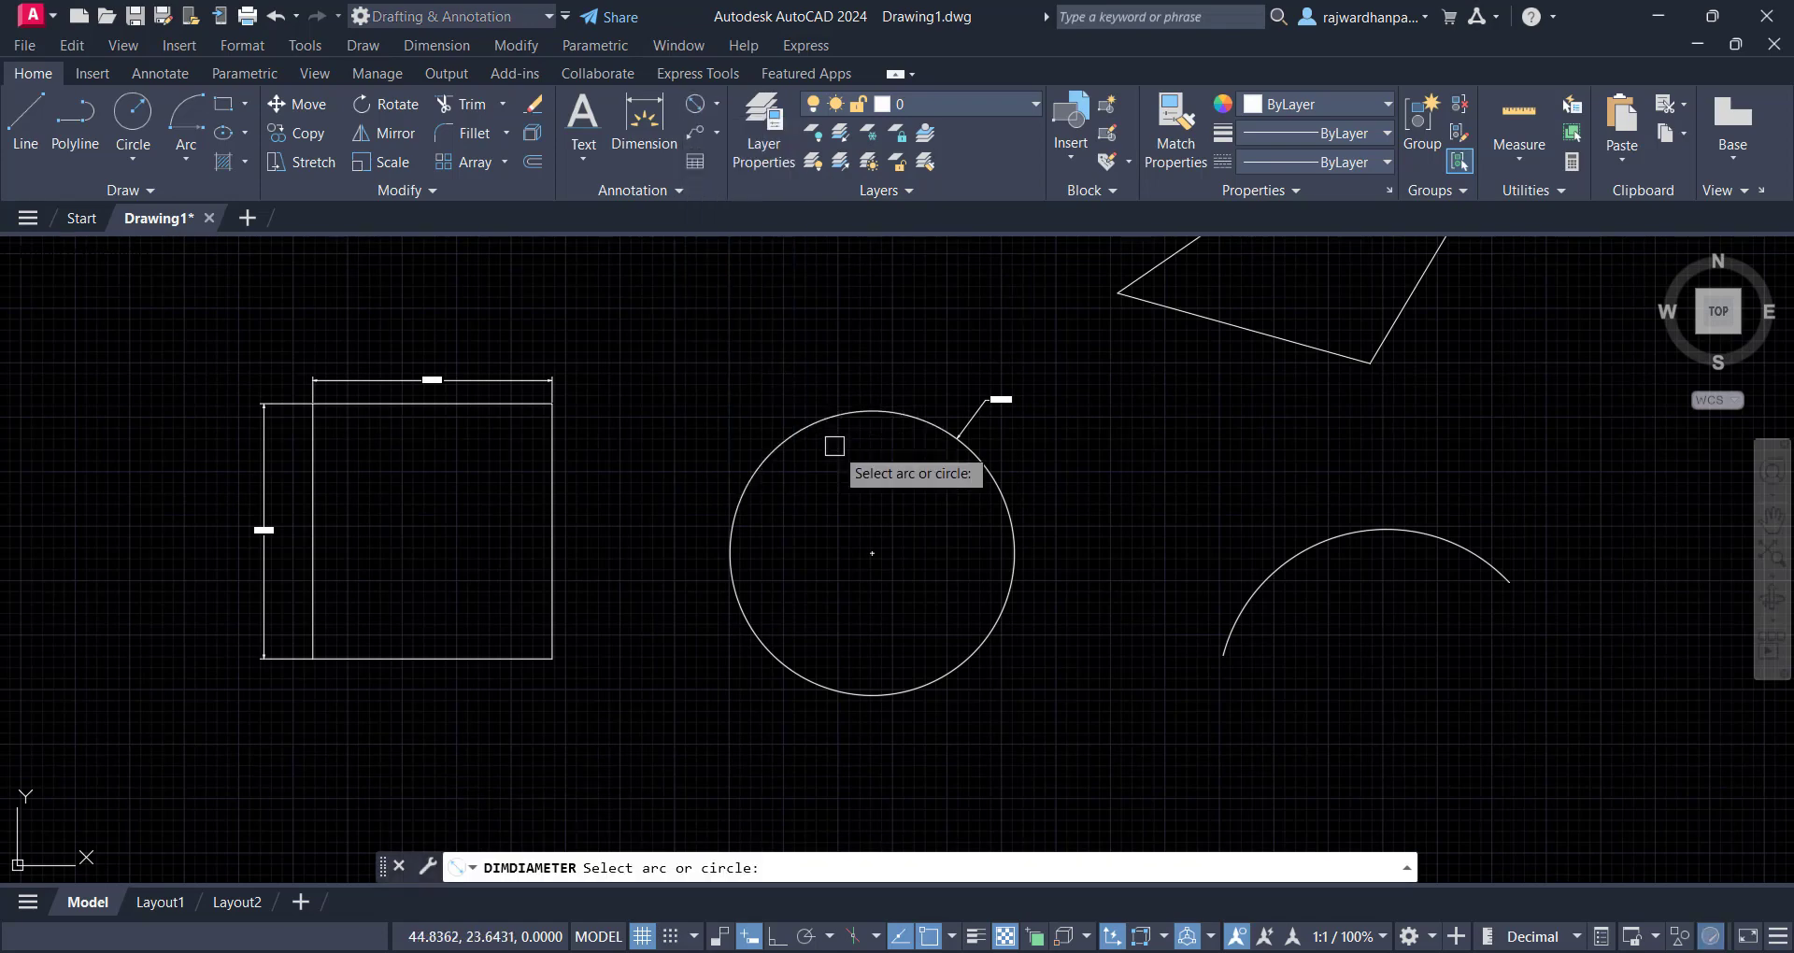
{"action": "left_click", "coordinate": [992, 471]}
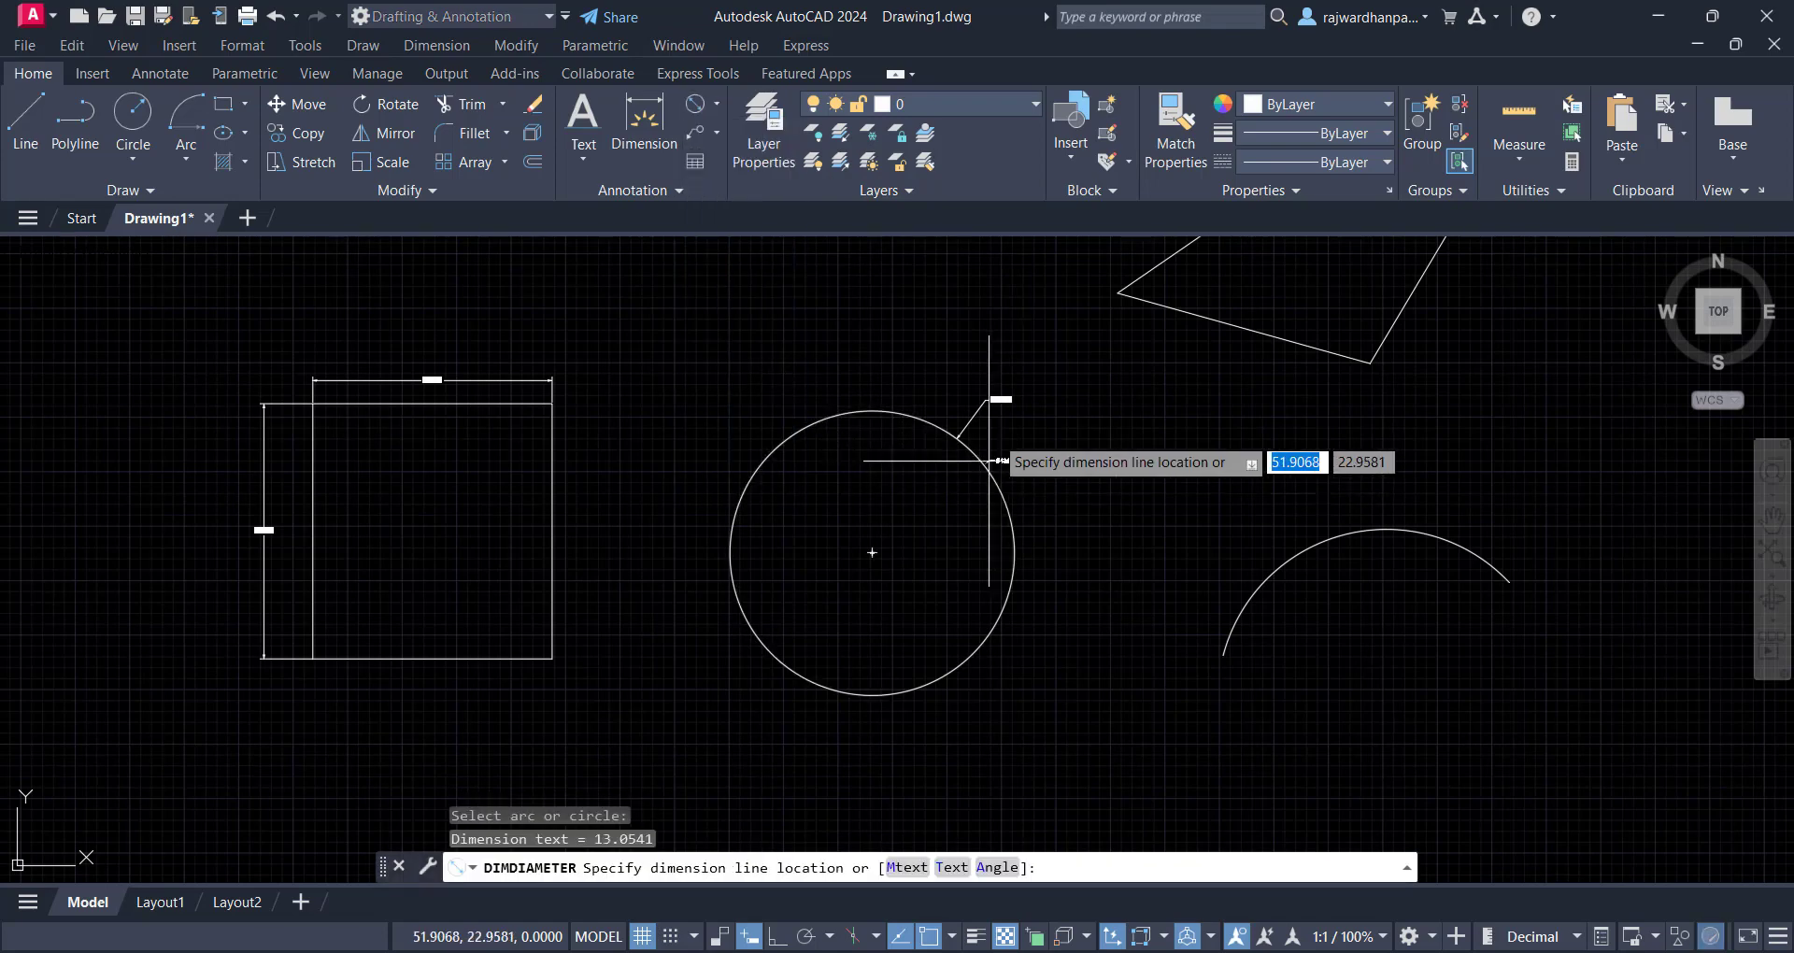
{"action": "scroll", "coordinate": [1004, 411], "scroll_direction": "up", "scroll_amount": 6}
{"action": "left_click", "coordinate": [1002, 422]}
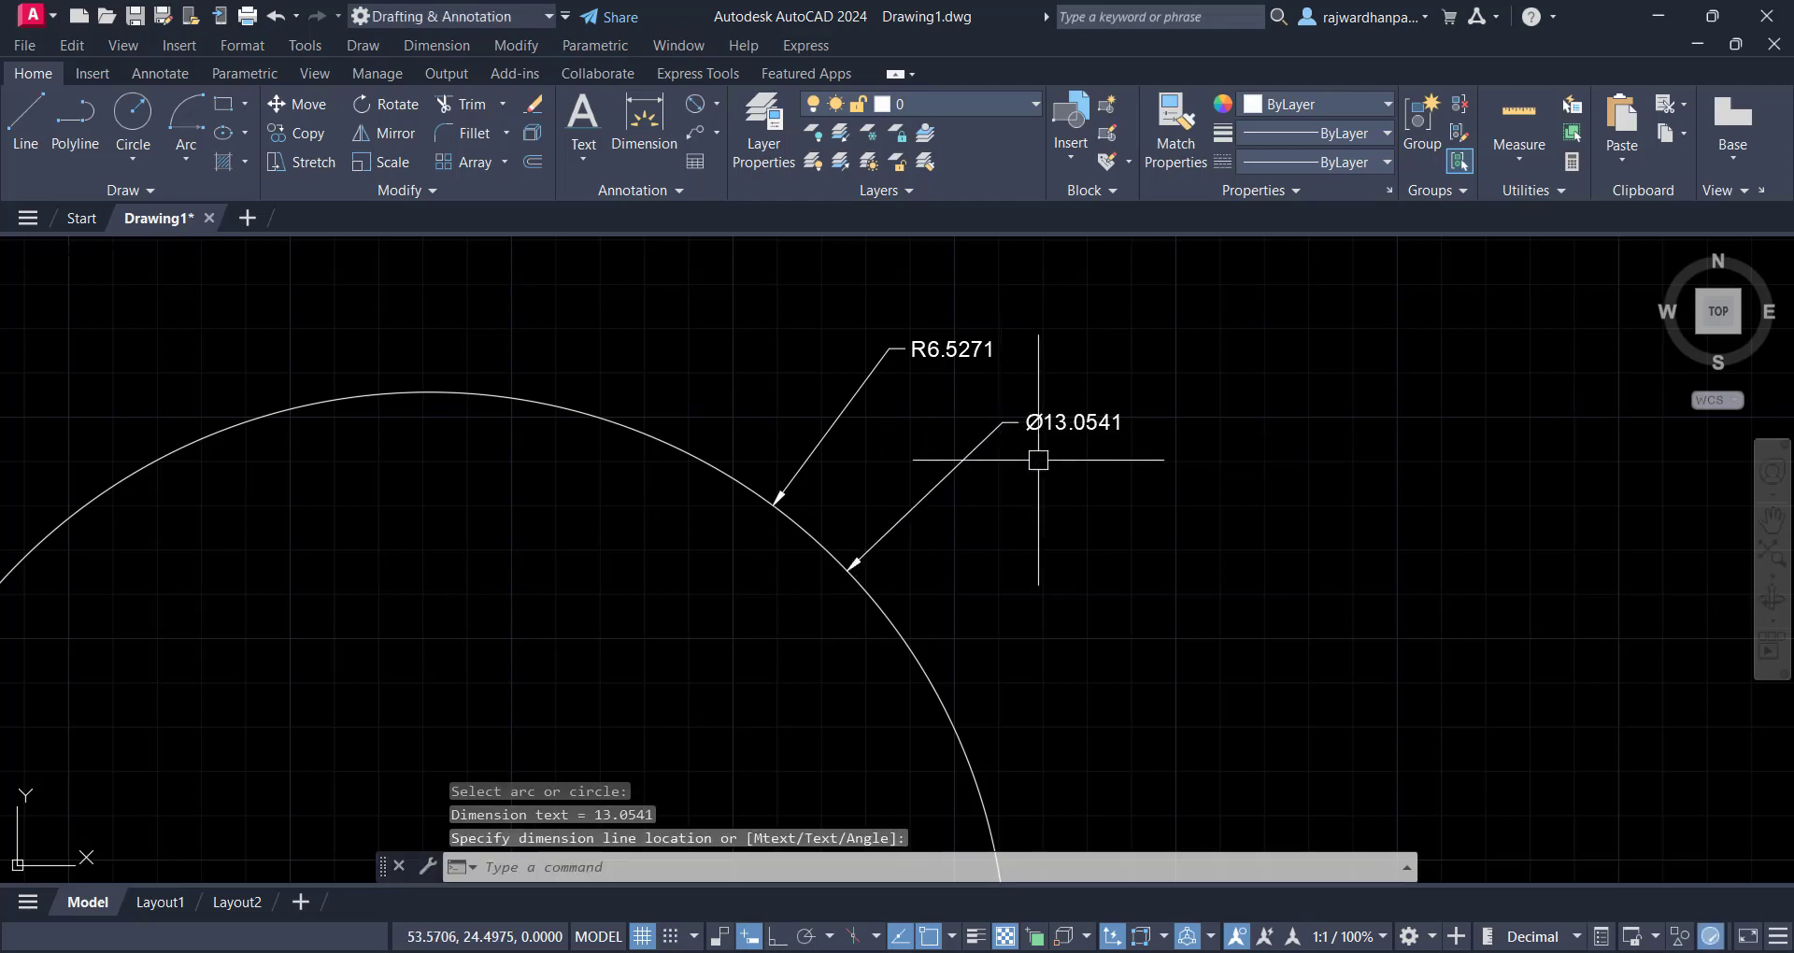
Select the arc beside the circle to view its grips, and clear the selection
{"action": "mouse_move", "coordinate": [1104, 487]}
{"action": "middle_mouse_down"}
{"action": "mouse_move", "coordinate": [1005, 428]}
{"action": "mouse_move", "coordinate": [917, 456]}
{"action": "mouse_move", "coordinate": [813, 641]}
{"action": "mouse_move", "coordinate": [793, 636]}
{"action": "middle_mouse_up"}
{"action": "left_click", "coordinate": [991, 420]}
{"action": "left_click", "coordinate": [914, 448]}
{"action": "middle_click_drag", "start_coordinate": [1042, 477], "coordinate": [973, 564]}
{"action": "scroll", "coordinate": [973, 564], "scroll_direction": "down", "scroll_amount": 5}
{"action": "middle_click_drag", "start_coordinate": [876, 438], "coordinate": [645, 389]}
{"action": "left_click", "coordinate": [769, 610]}
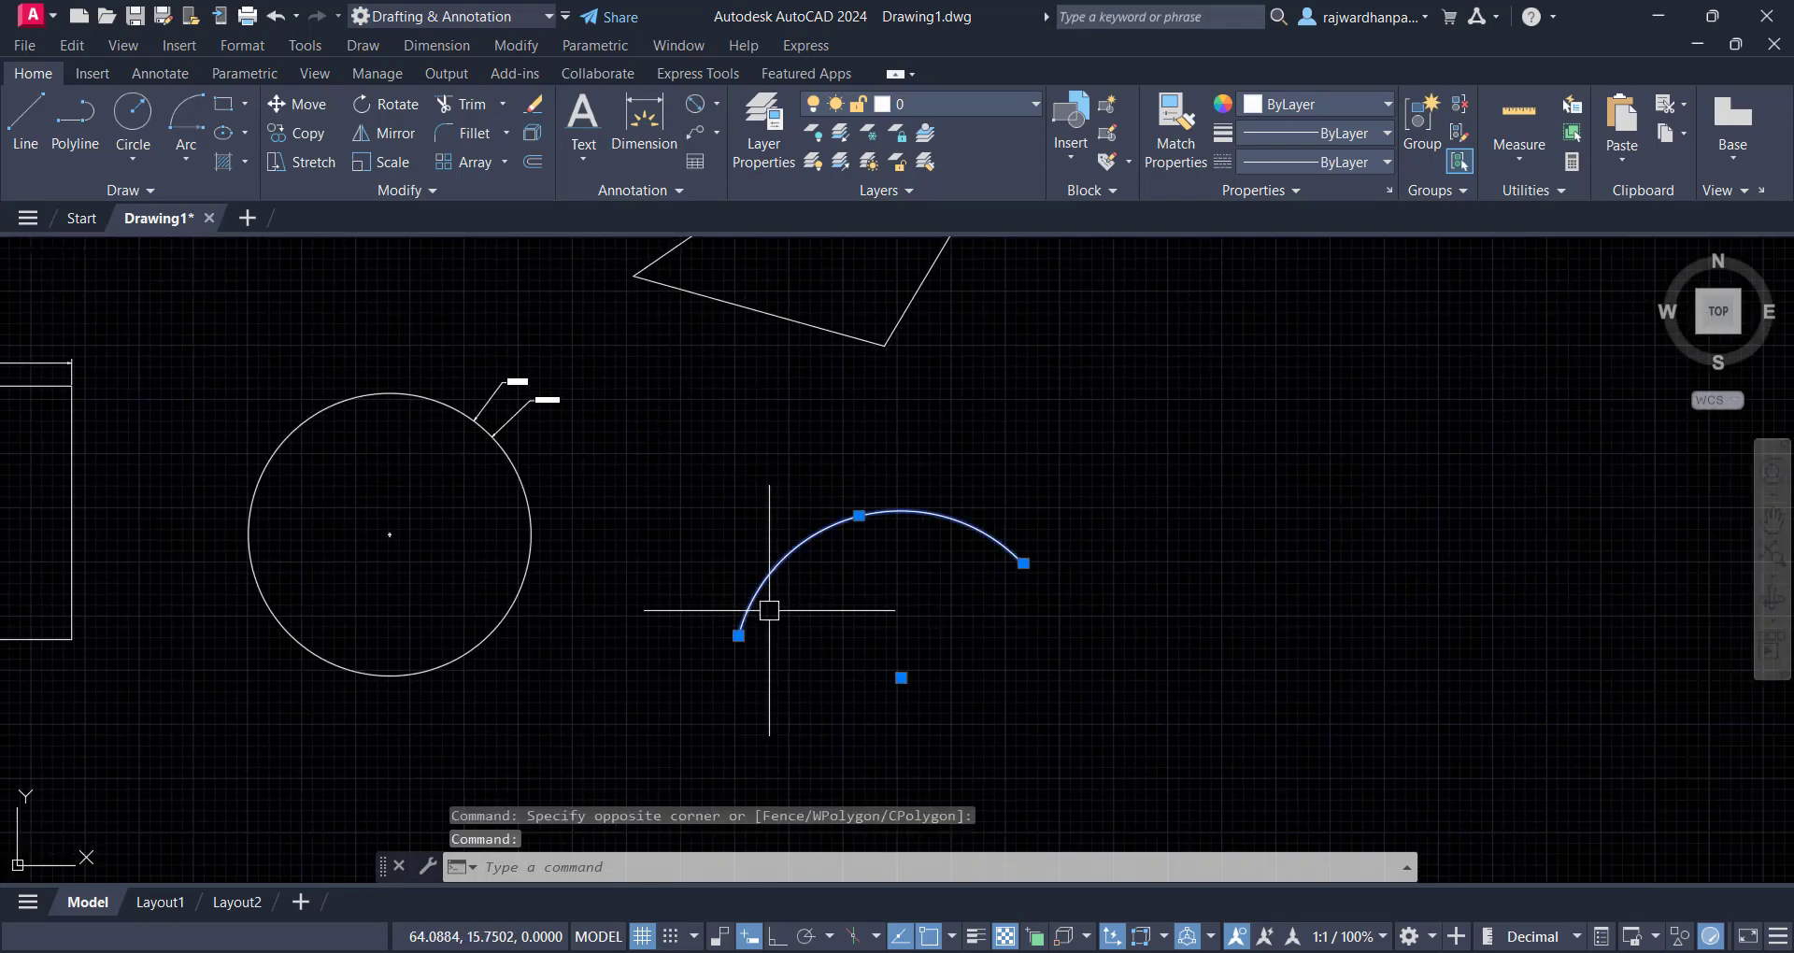
{"action": "left_click", "coordinate": [1030, 411]}
{"action": "key", "text": "Escape"}
{"action": "left_click", "coordinate": [997, 448]}
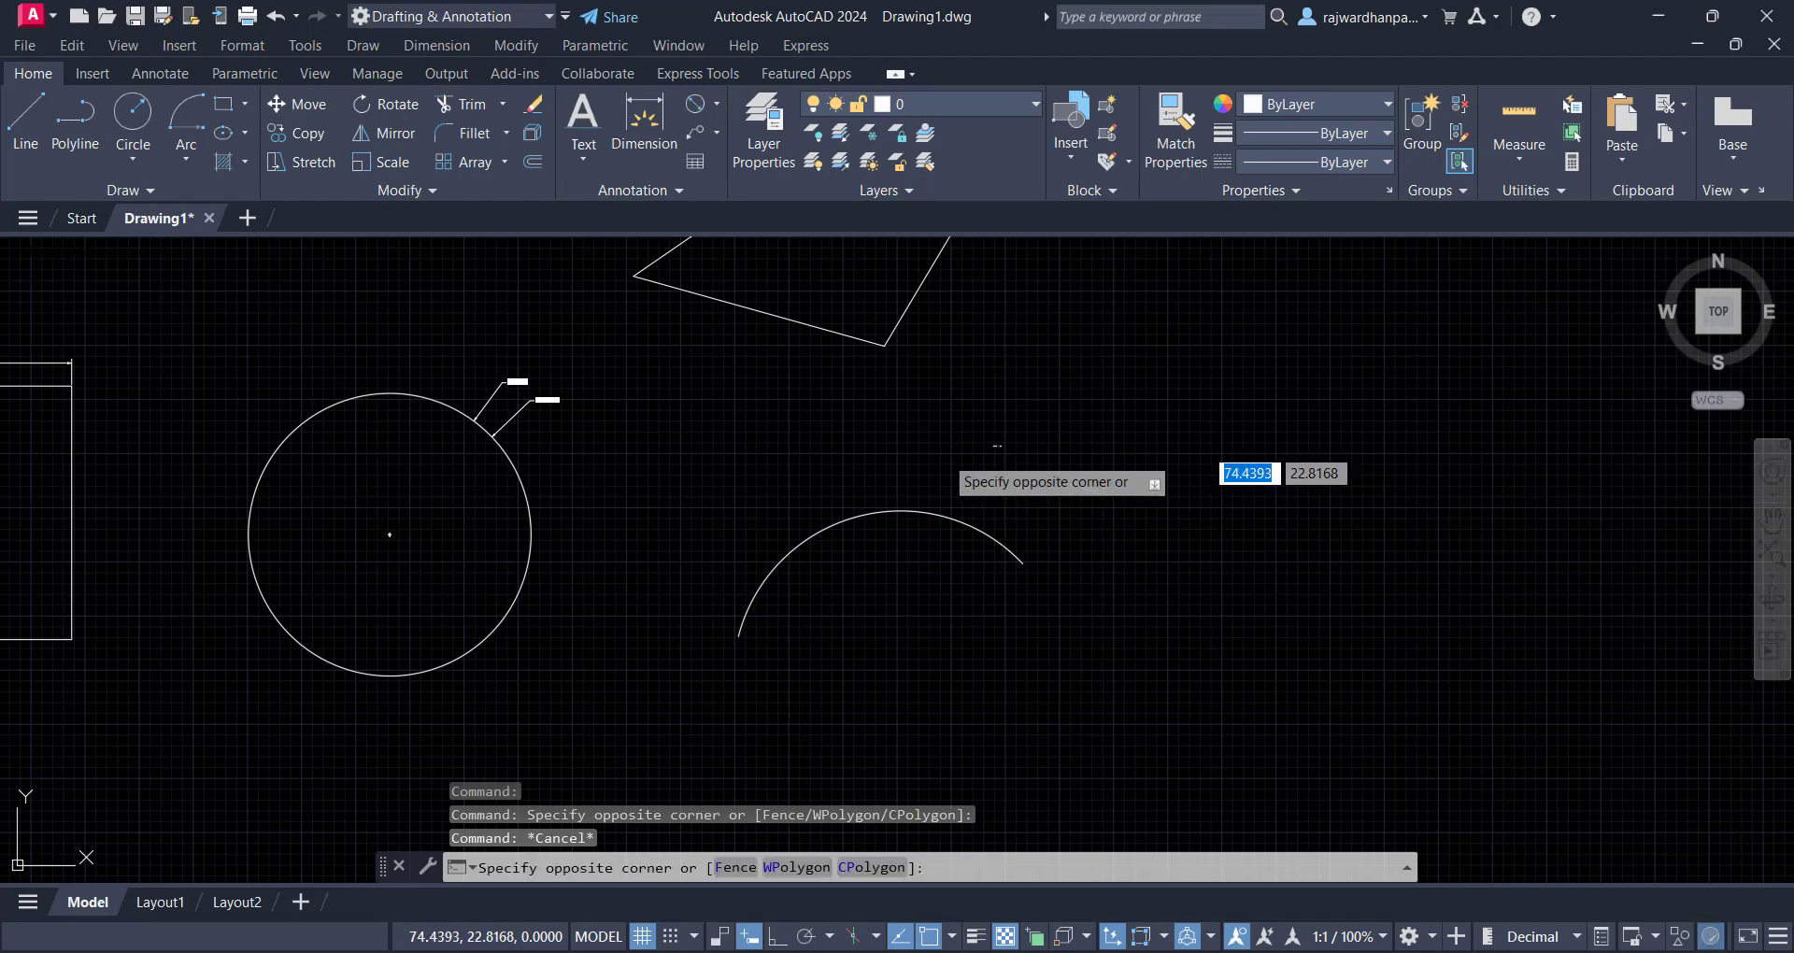
Add an Arc Length dimension to the arc, placing the dimension line just outside the curve
{"action": "left_click", "coordinate": [719, 107]}
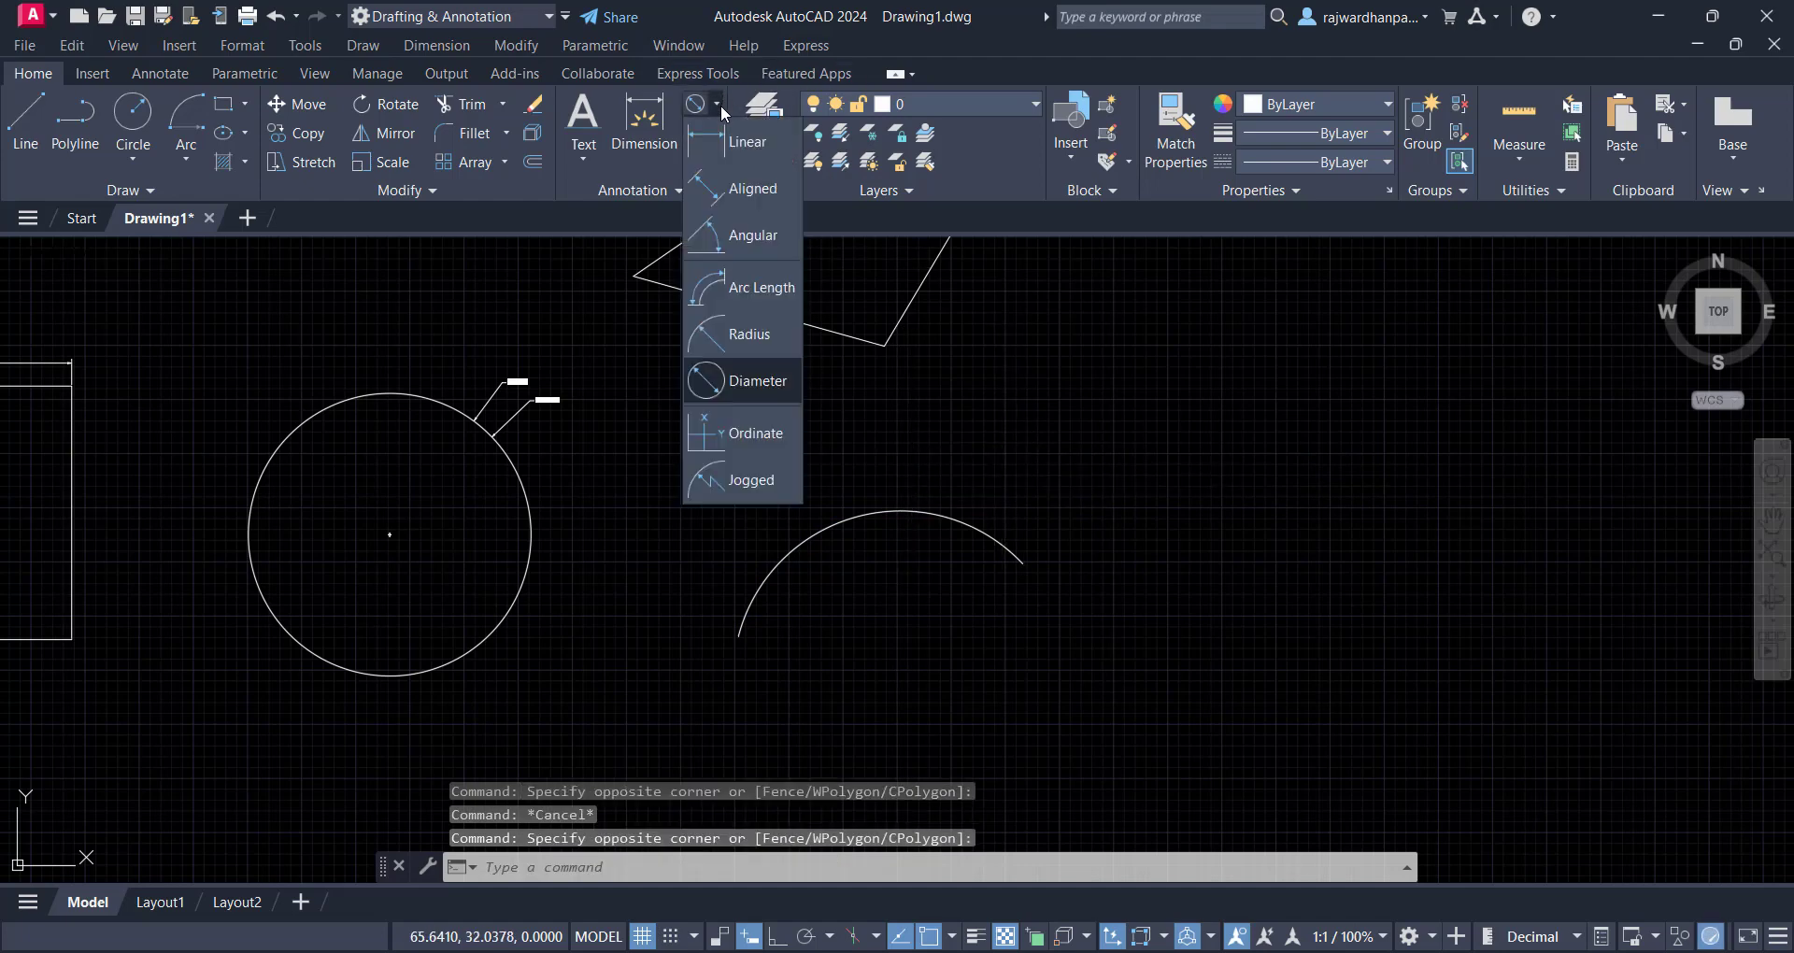
{"action": "left_click", "coordinate": [772, 295]}
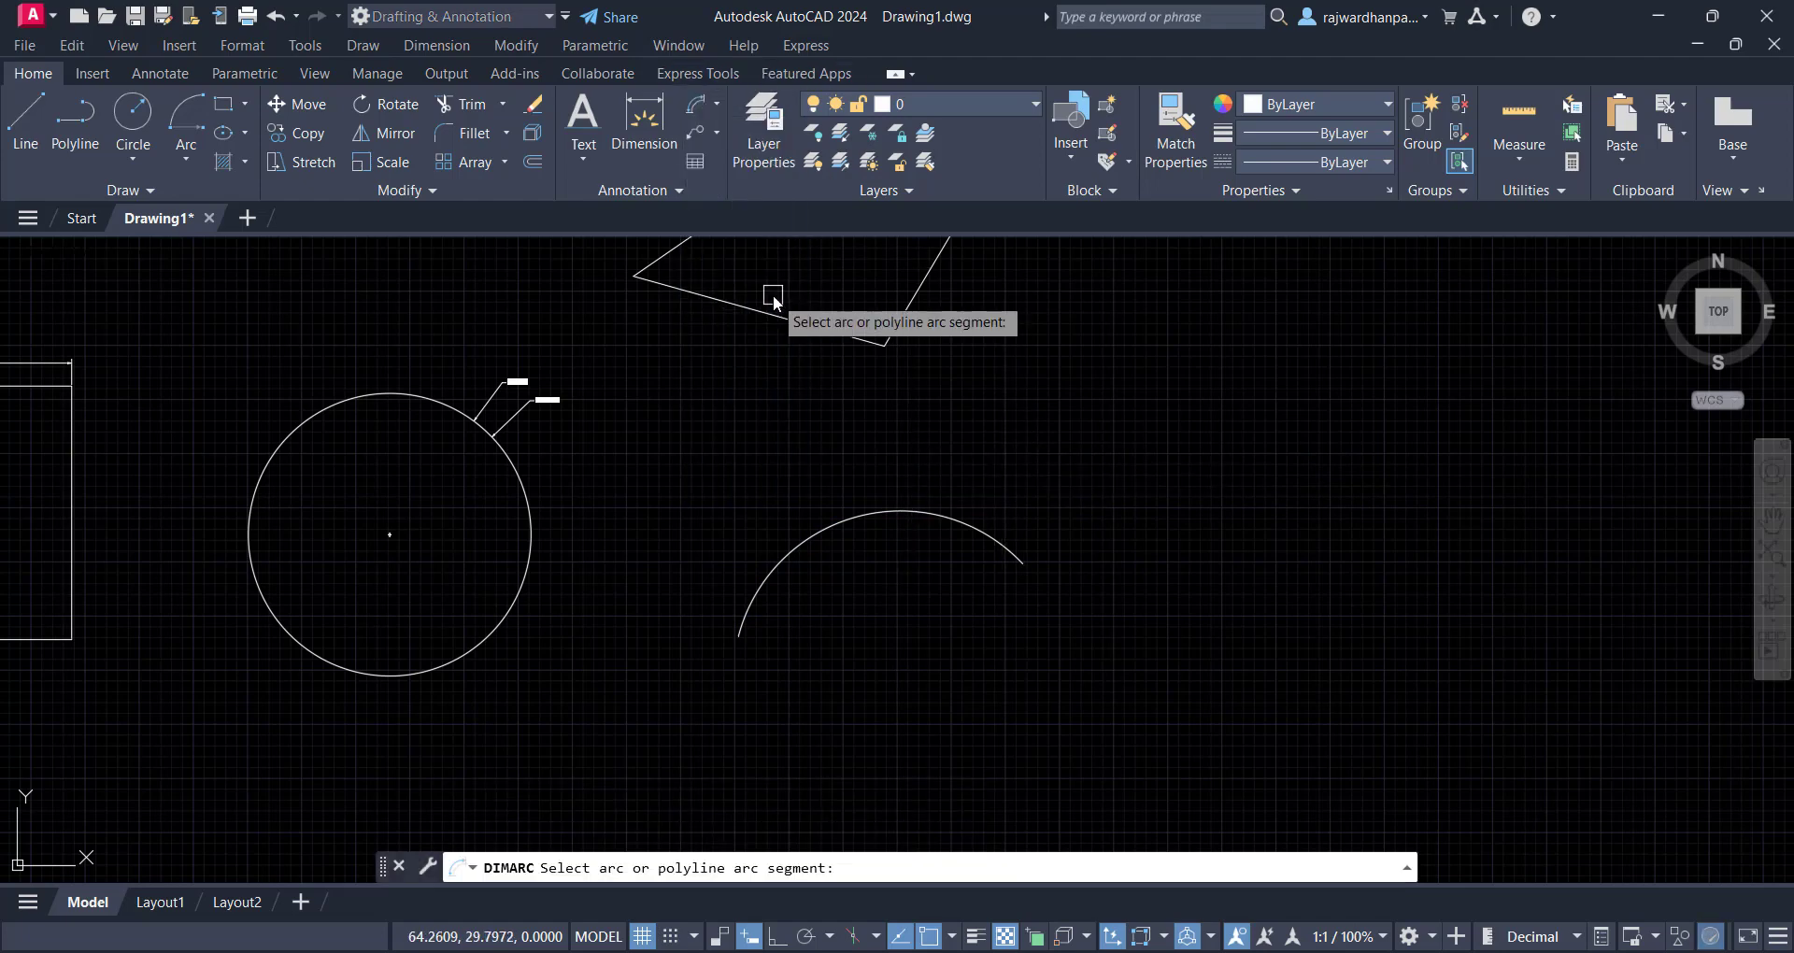
{"action": "left_click", "coordinate": [742, 610]}
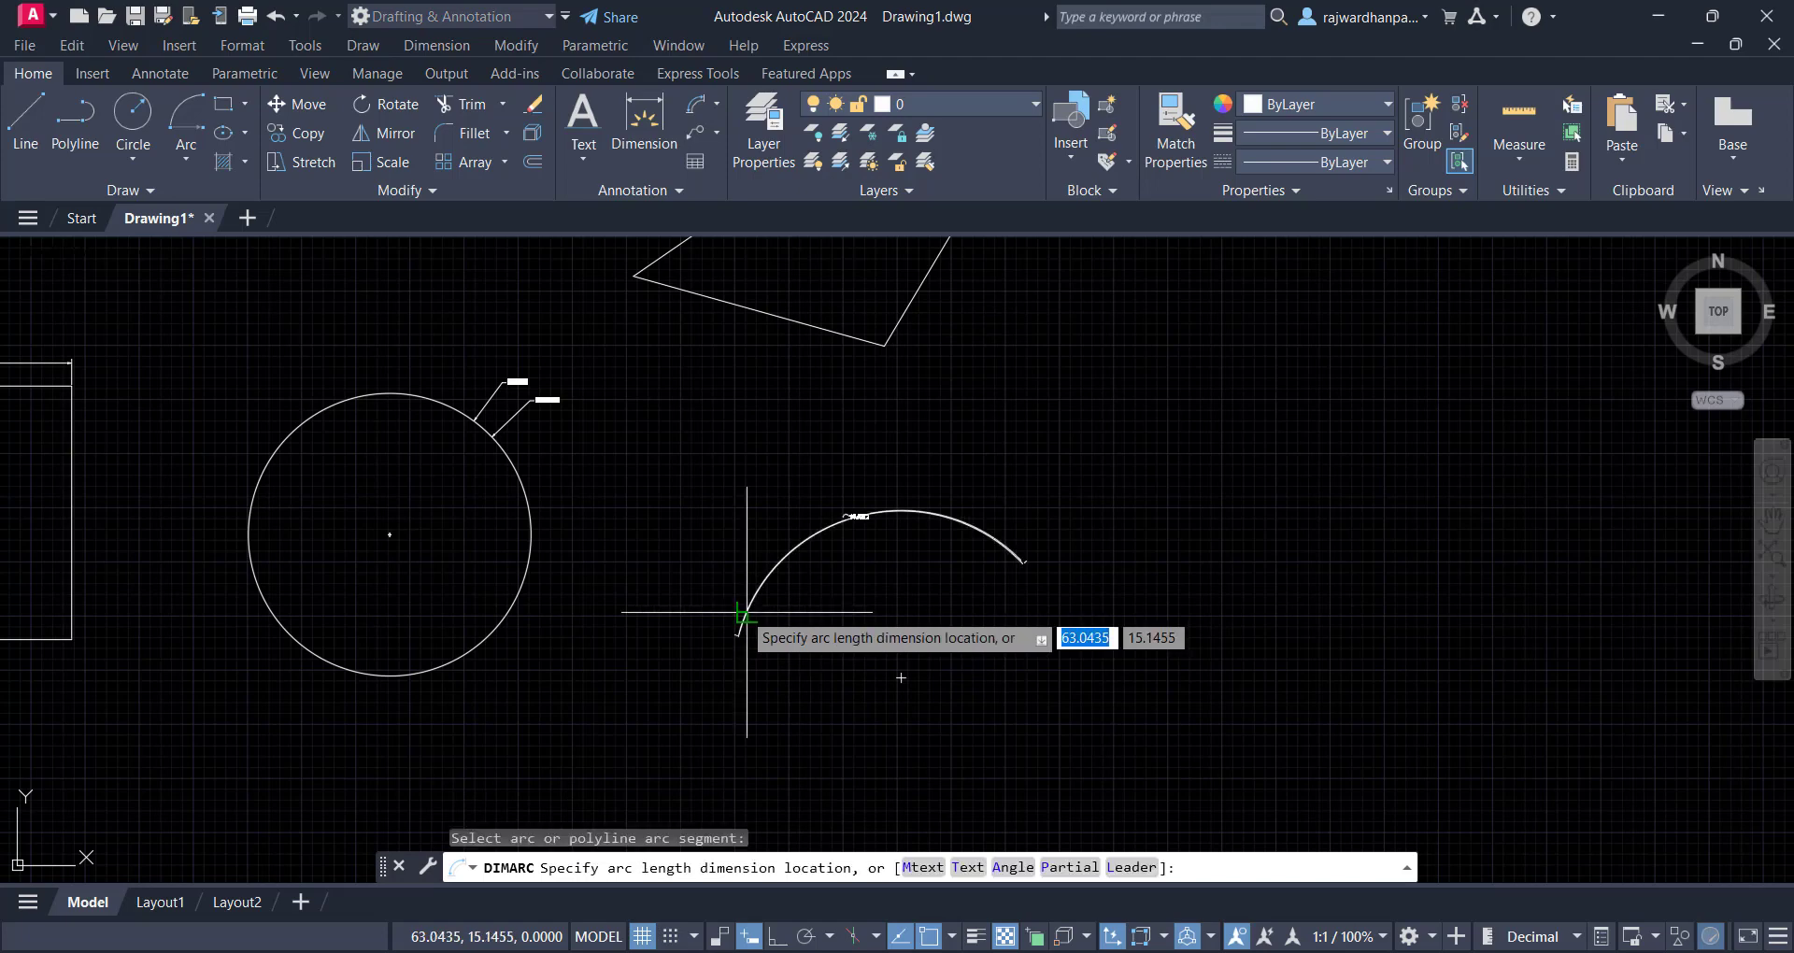
{"action": "left_click", "coordinate": [735, 580]}
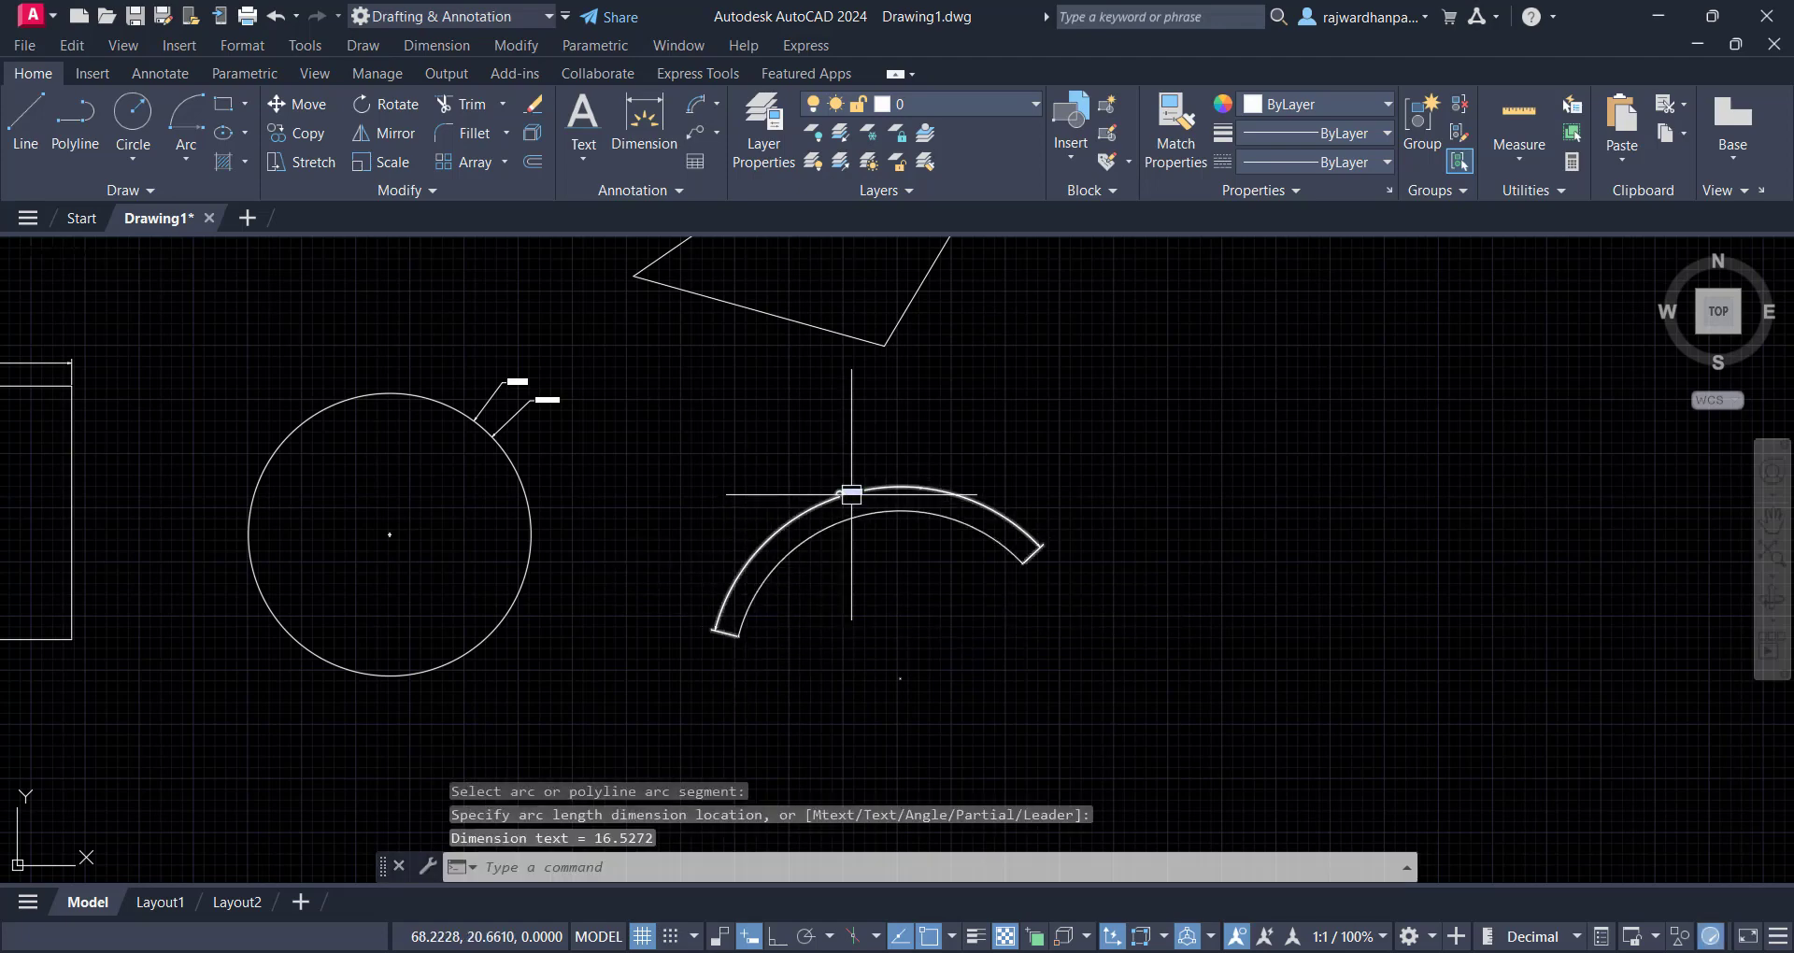
{"action": "key", "text": "Escape"}
{"action": "scroll", "coordinate": [851, 494], "scroll_direction": "up", "scroll_amount": 5}
{"action": "scroll", "coordinate": [1017, 520], "scroll_direction": "down", "scroll_amount": 5}
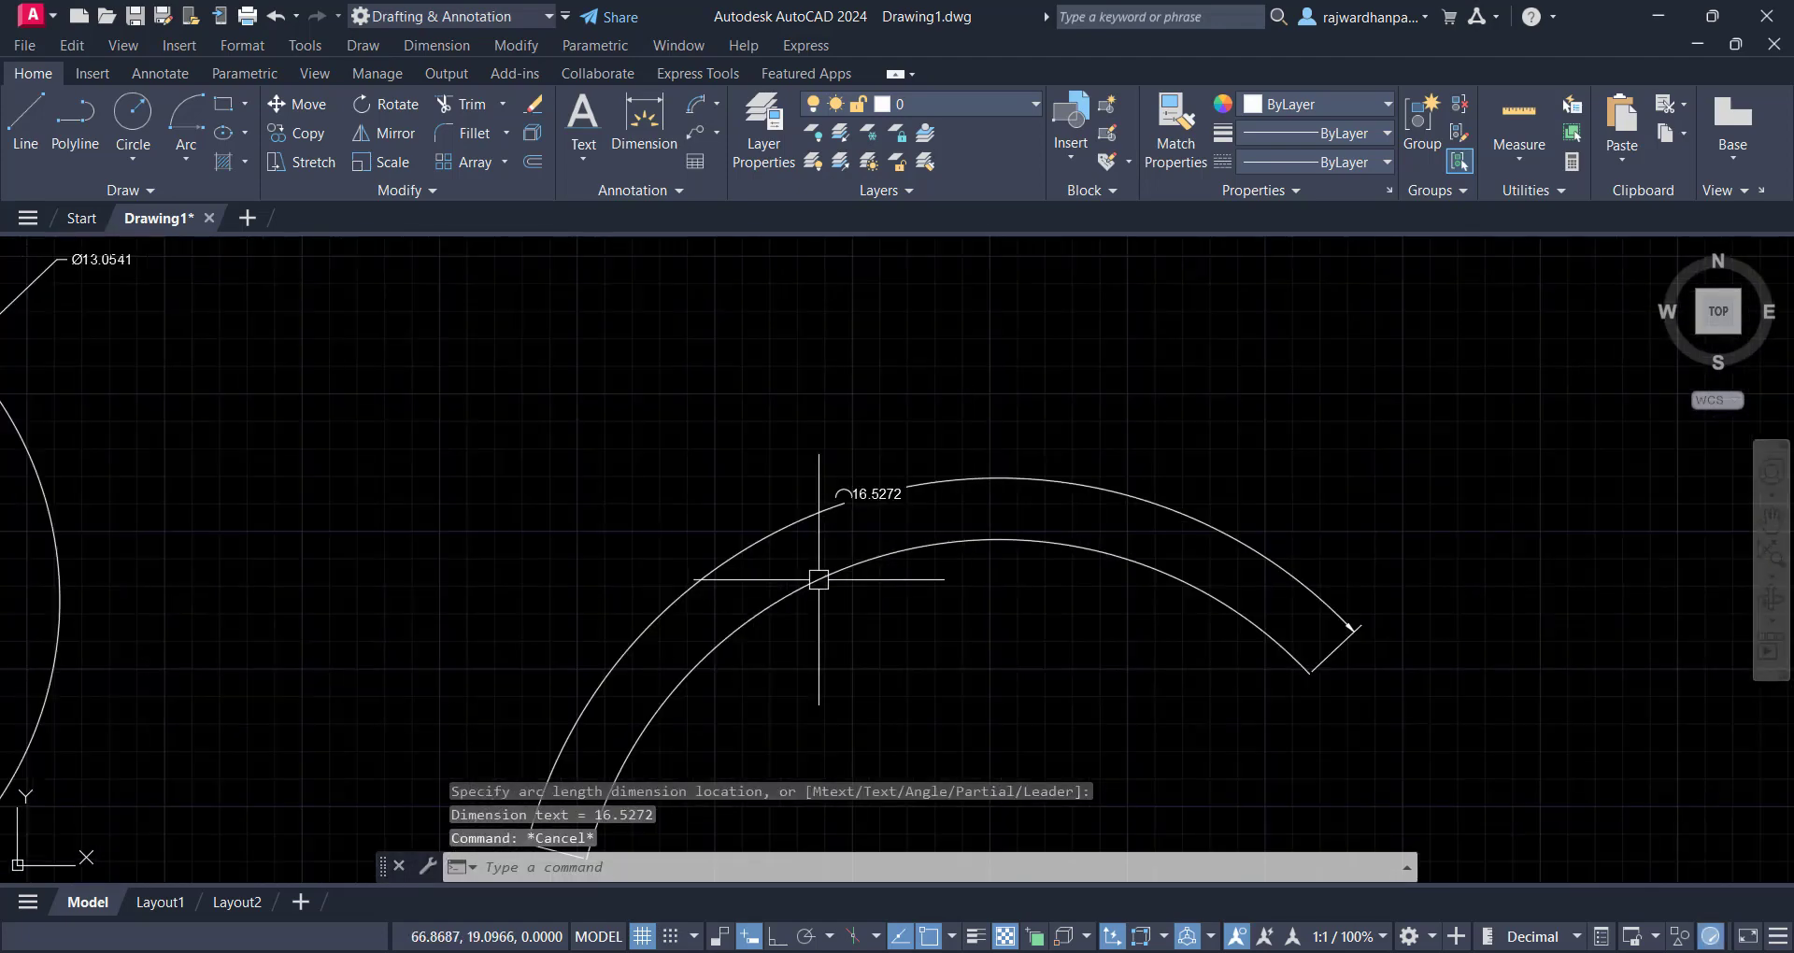
Add an Angular dimension between the two sides meeting at the triangle's left corner, placing its arc inside the triangle
{"action": "scroll", "coordinate": [888, 488], "scroll_direction": "up", "scroll_amount": 4}
{"action": "scroll", "coordinate": [1045, 496], "scroll_direction": "down", "scroll_amount": 6}
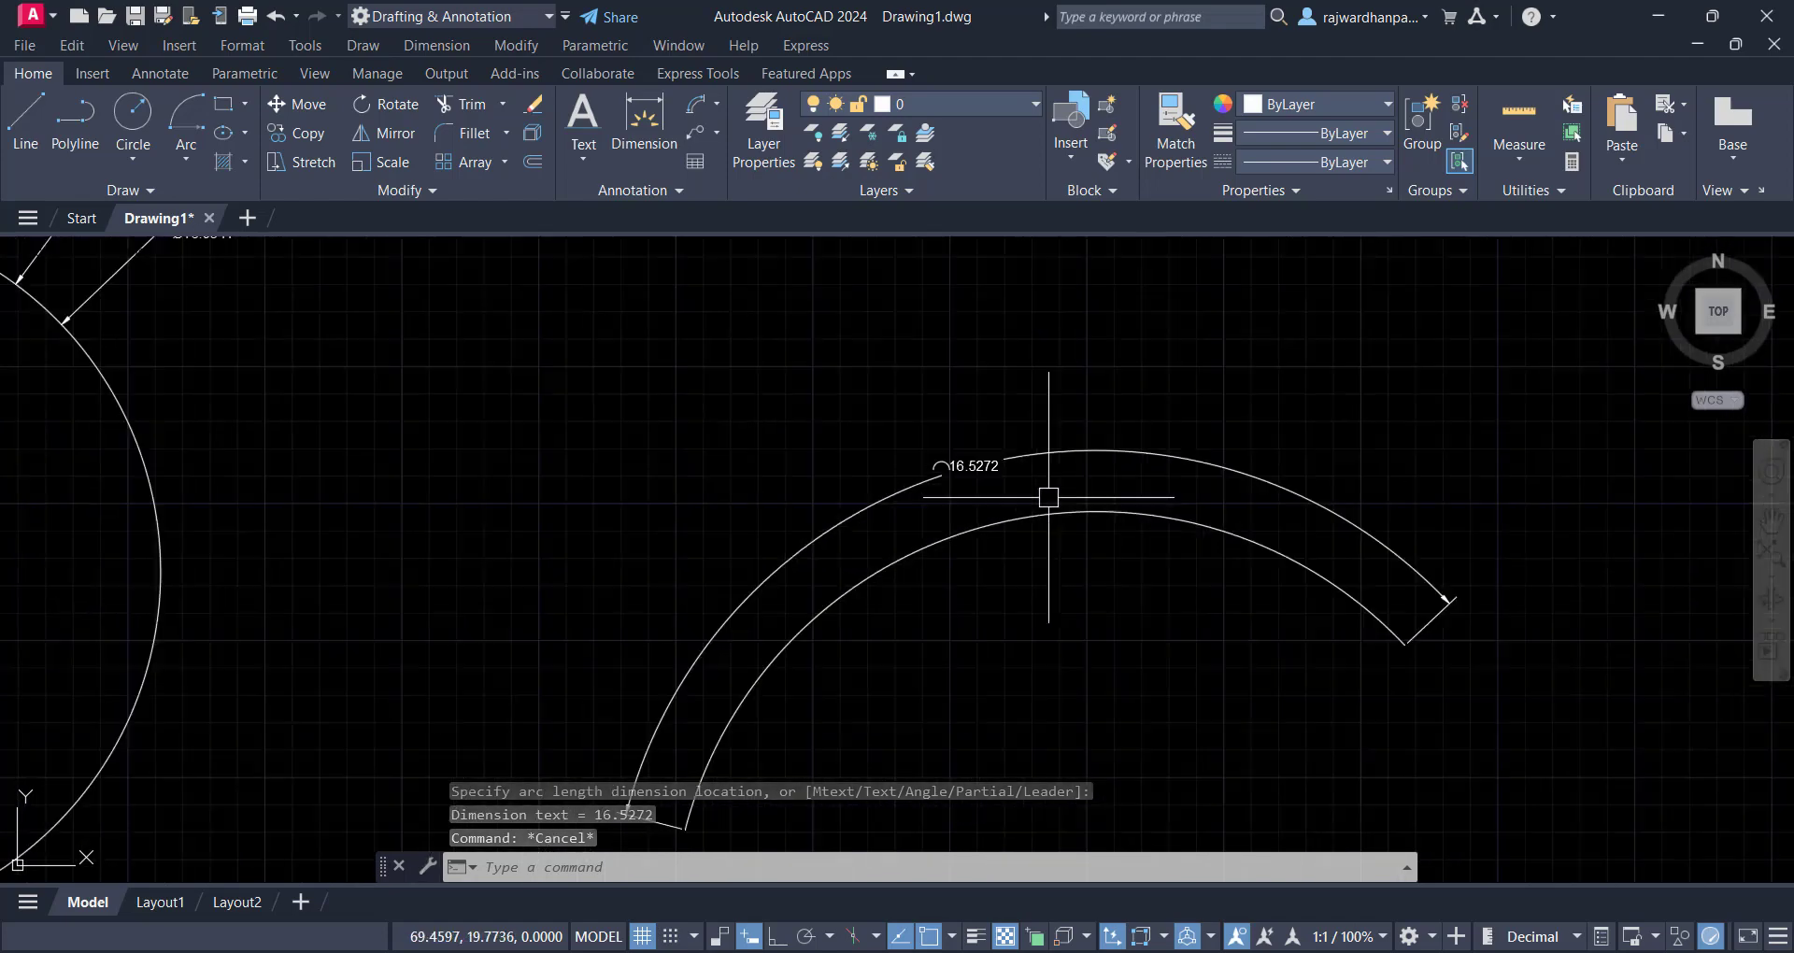
{"action": "middle_click_drag", "start_coordinate": [1017, 468], "coordinate": [965, 801]}
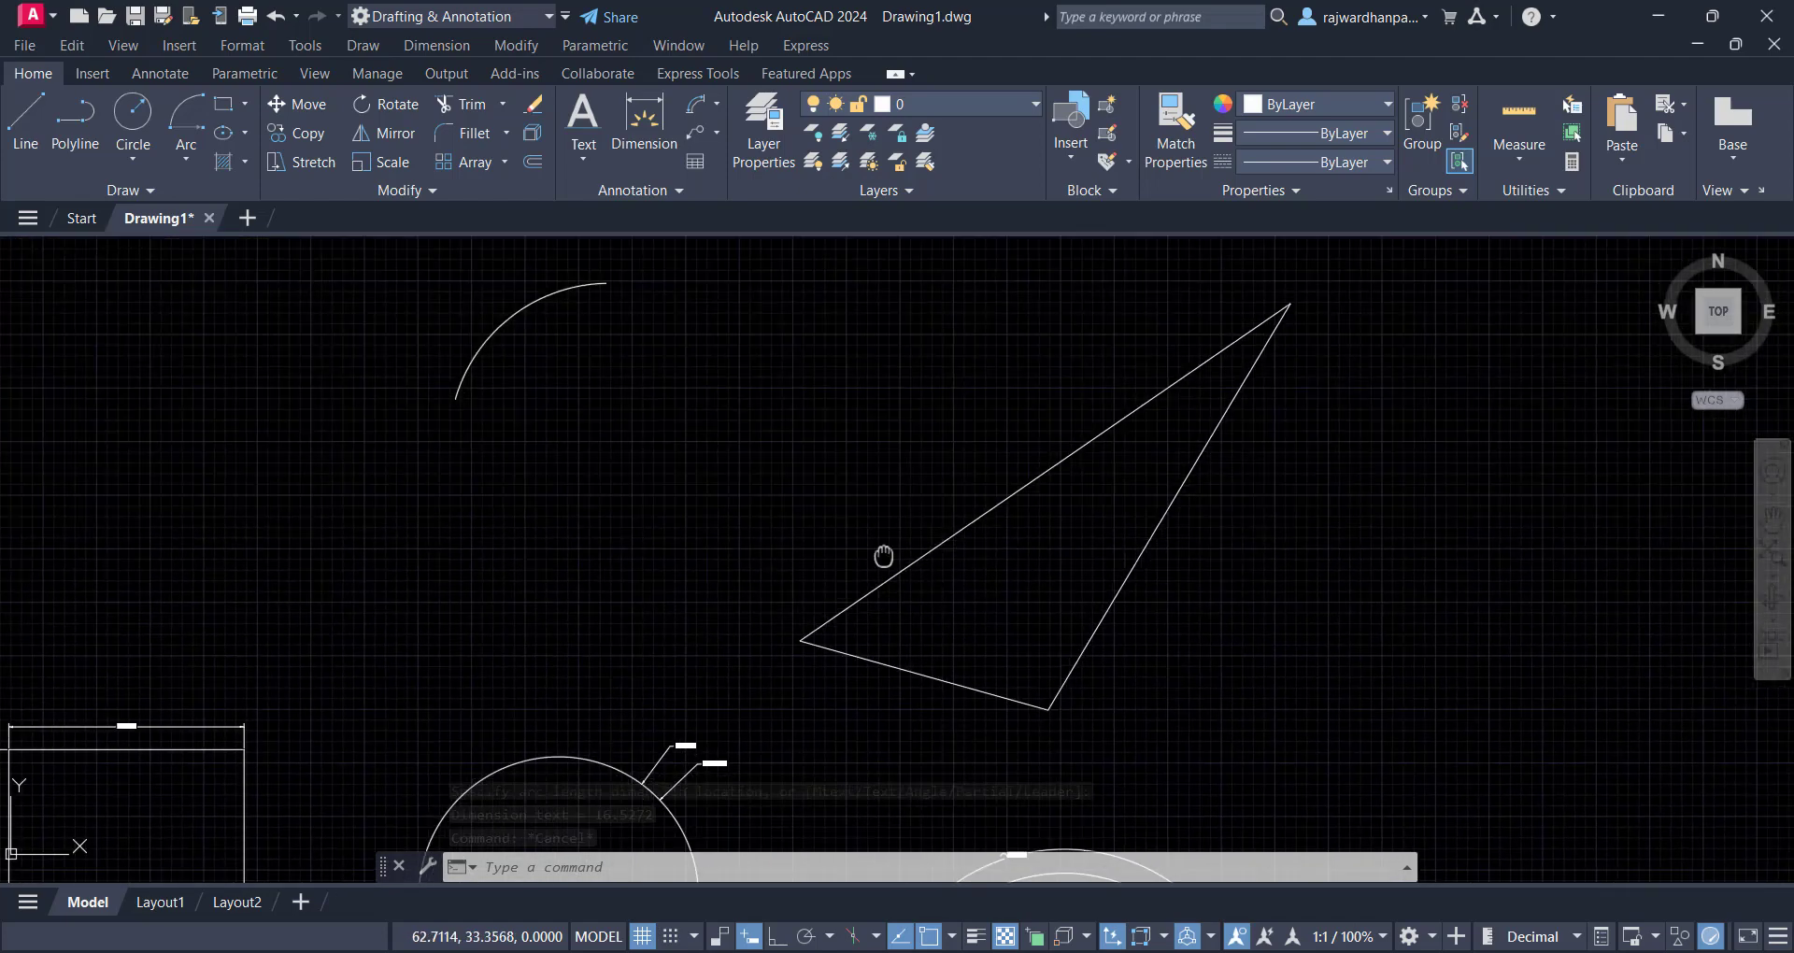
{"action": "middle_click_drag", "start_coordinate": [880, 557], "coordinate": [797, 508]}
{"action": "scroll", "coordinate": [797, 509], "scroll_direction": "up", "scroll_amount": 2}
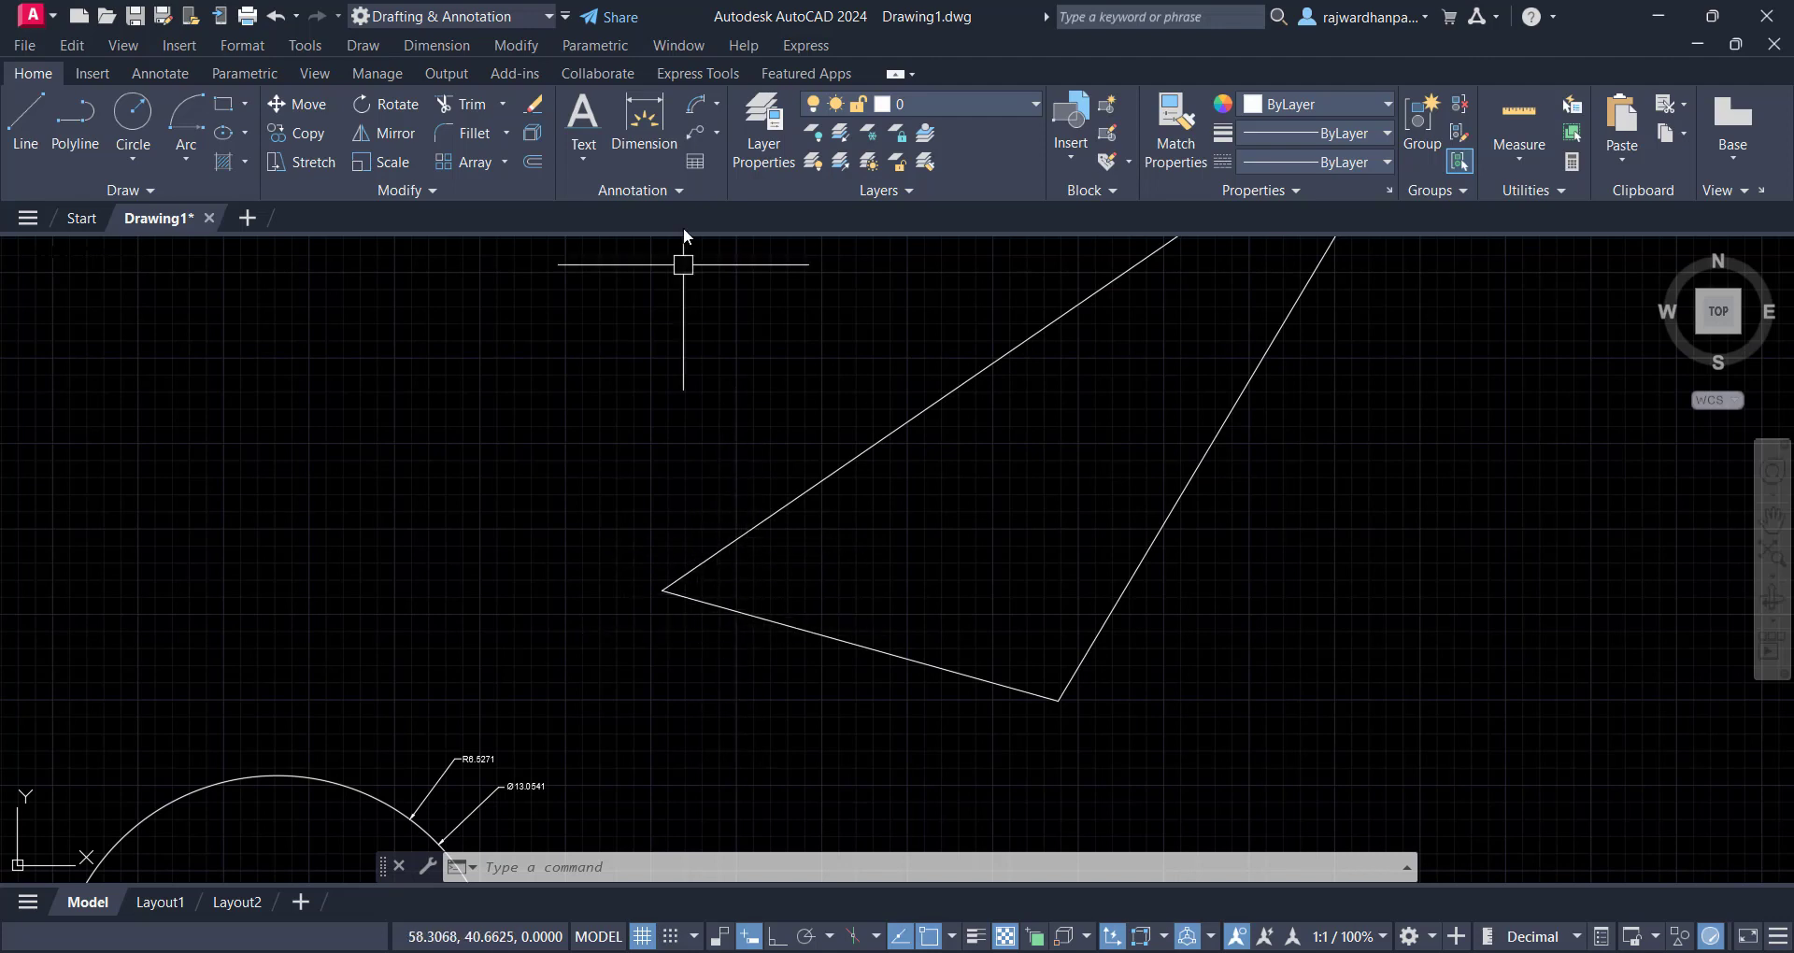
{"action": "left_click", "coordinate": [719, 107]}
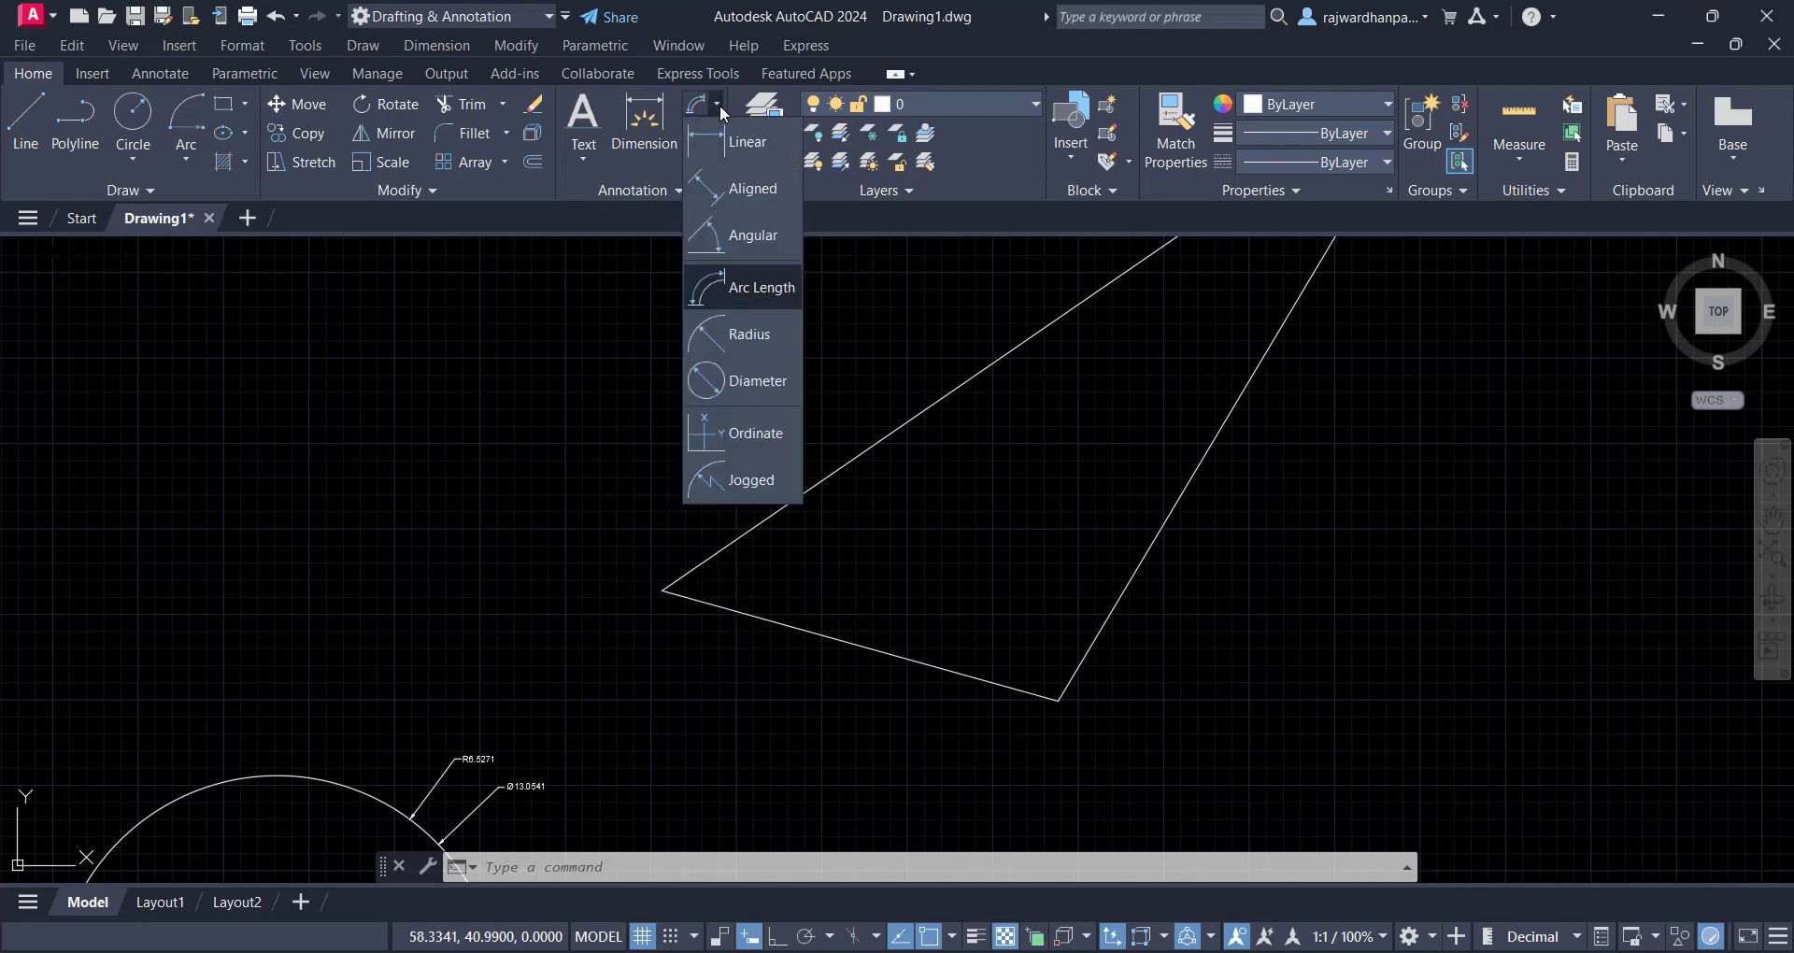
{"action": "left_click", "coordinate": [761, 241]}
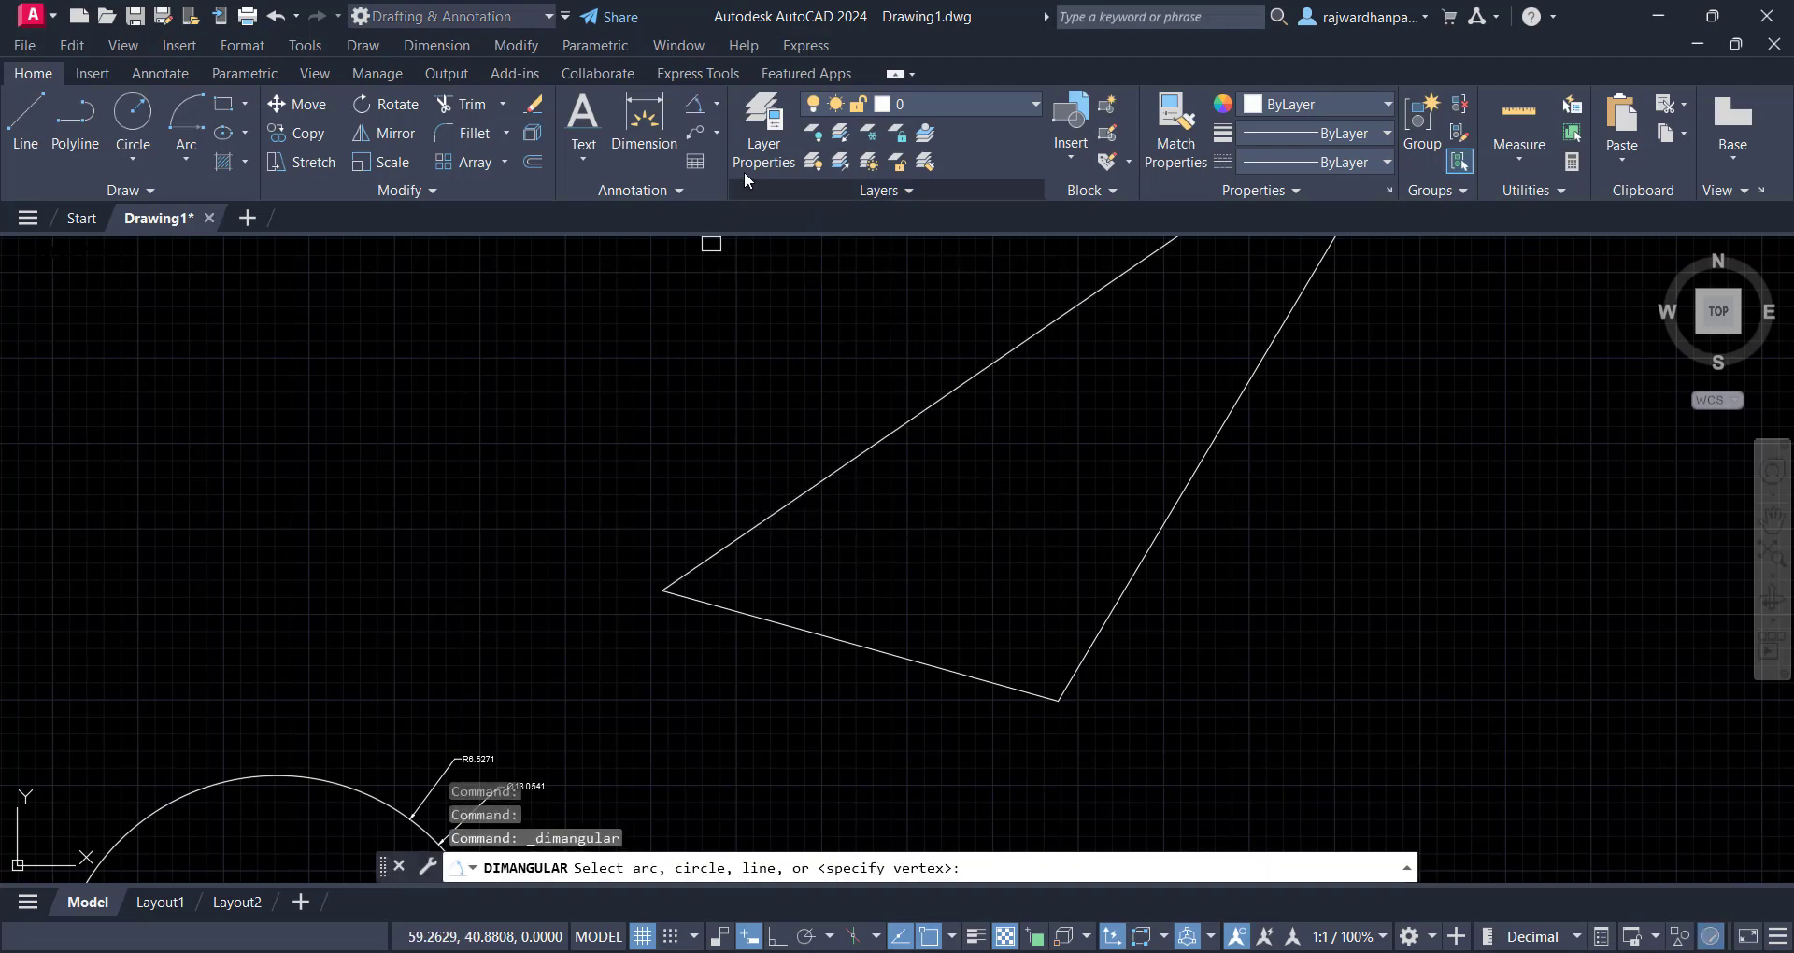
{"action": "left_click", "coordinate": [769, 518]}
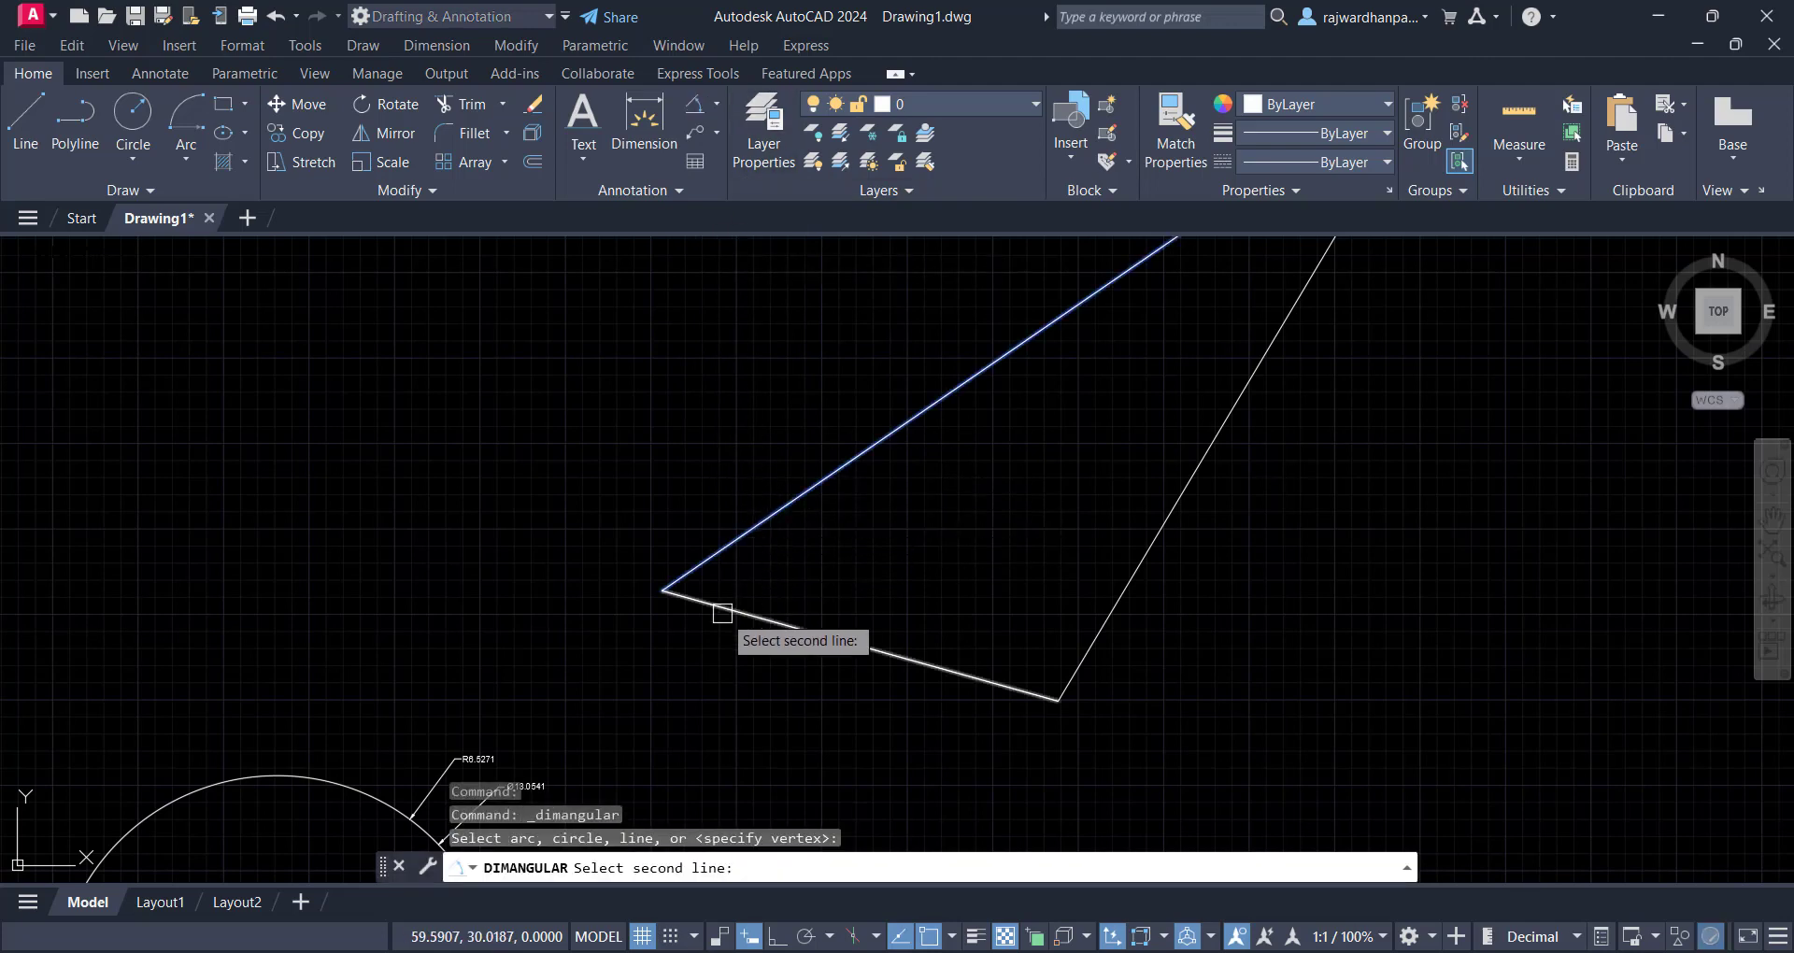
{"action": "left_click", "coordinate": [721, 608]}
{"action": "left_click", "coordinate": [738, 578]}
{"action": "scroll", "coordinate": [734, 579], "scroll_direction": "up", "scroll_amount": 6}
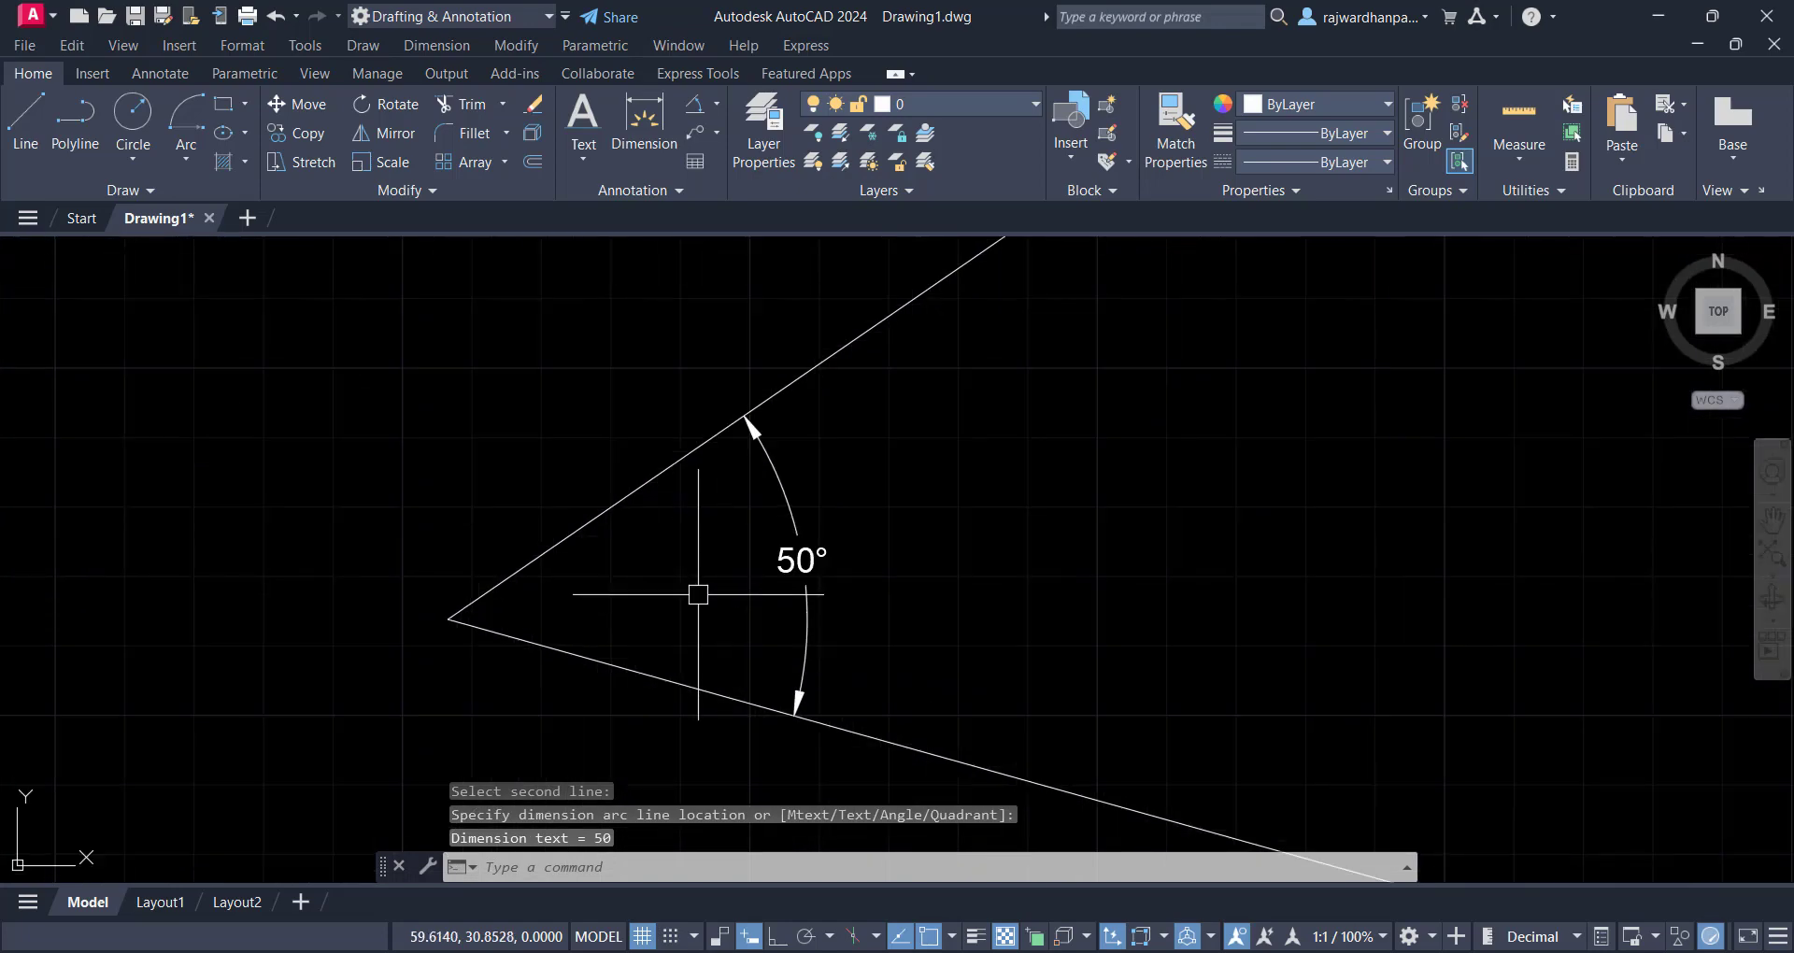
Add an Angular dimension between the two sides meeting at the triangle's bottom corner, placing its arc inside the triangle
{"action": "middle_click_drag", "start_coordinate": [674, 602], "coordinate": [440, 558]}
{"action": "scroll", "coordinate": [440, 558], "scroll_direction": "down", "scroll_amount": 4}
{"action": "scroll", "coordinate": [798, 530], "scroll_direction": "up", "scroll_amount": 2}
{"action": "middle_click_drag", "start_coordinate": [801, 528], "coordinate": [836, 416]}
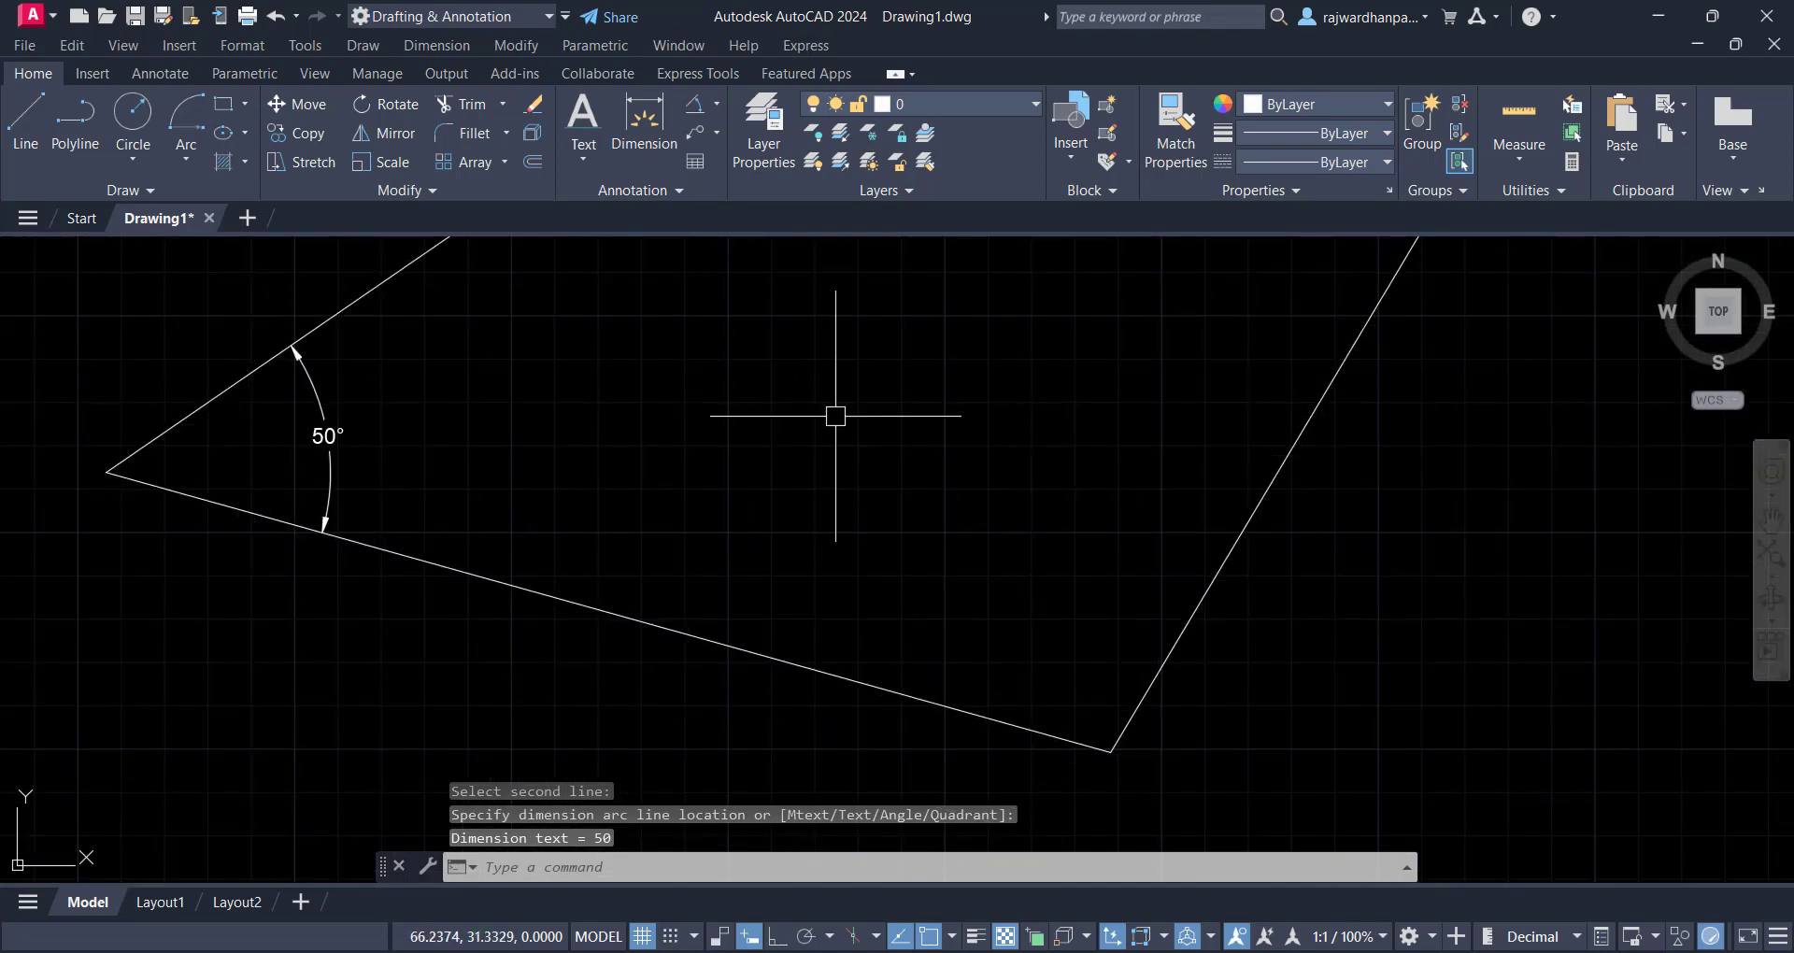
{"action": "left_click", "coordinate": [715, 103]}
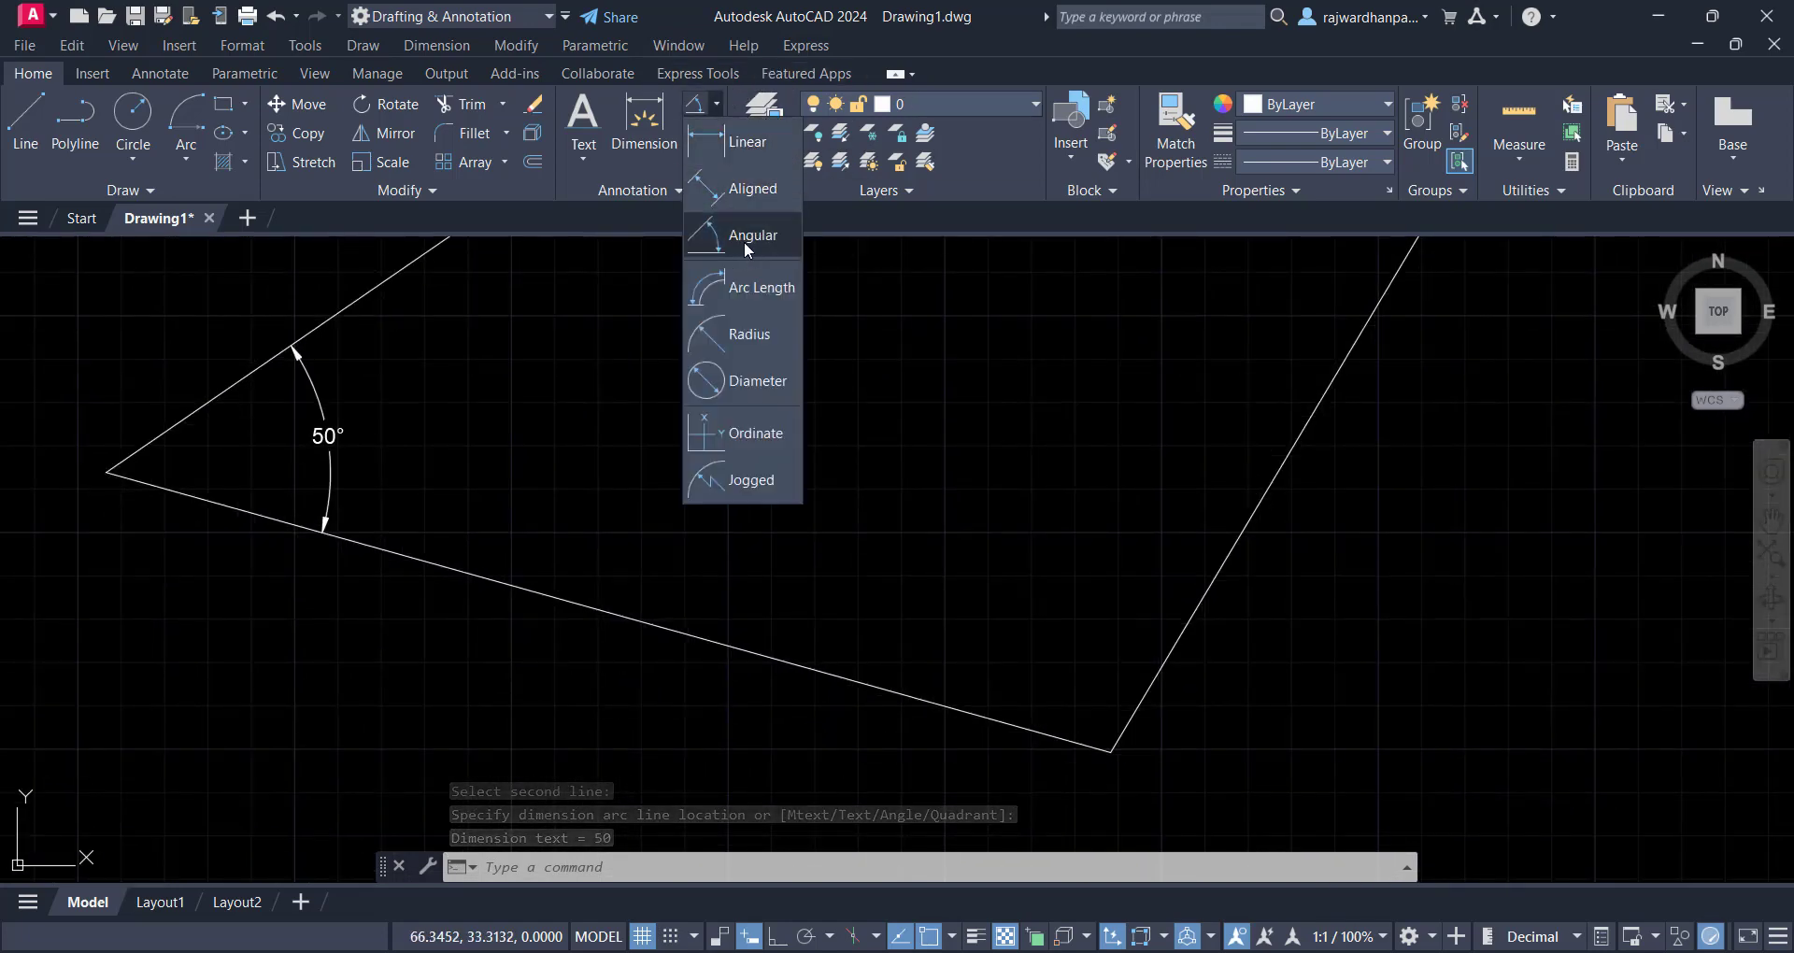
{"action": "left_click", "coordinate": [724, 232]}
{"action": "left_click", "coordinate": [1034, 730]}
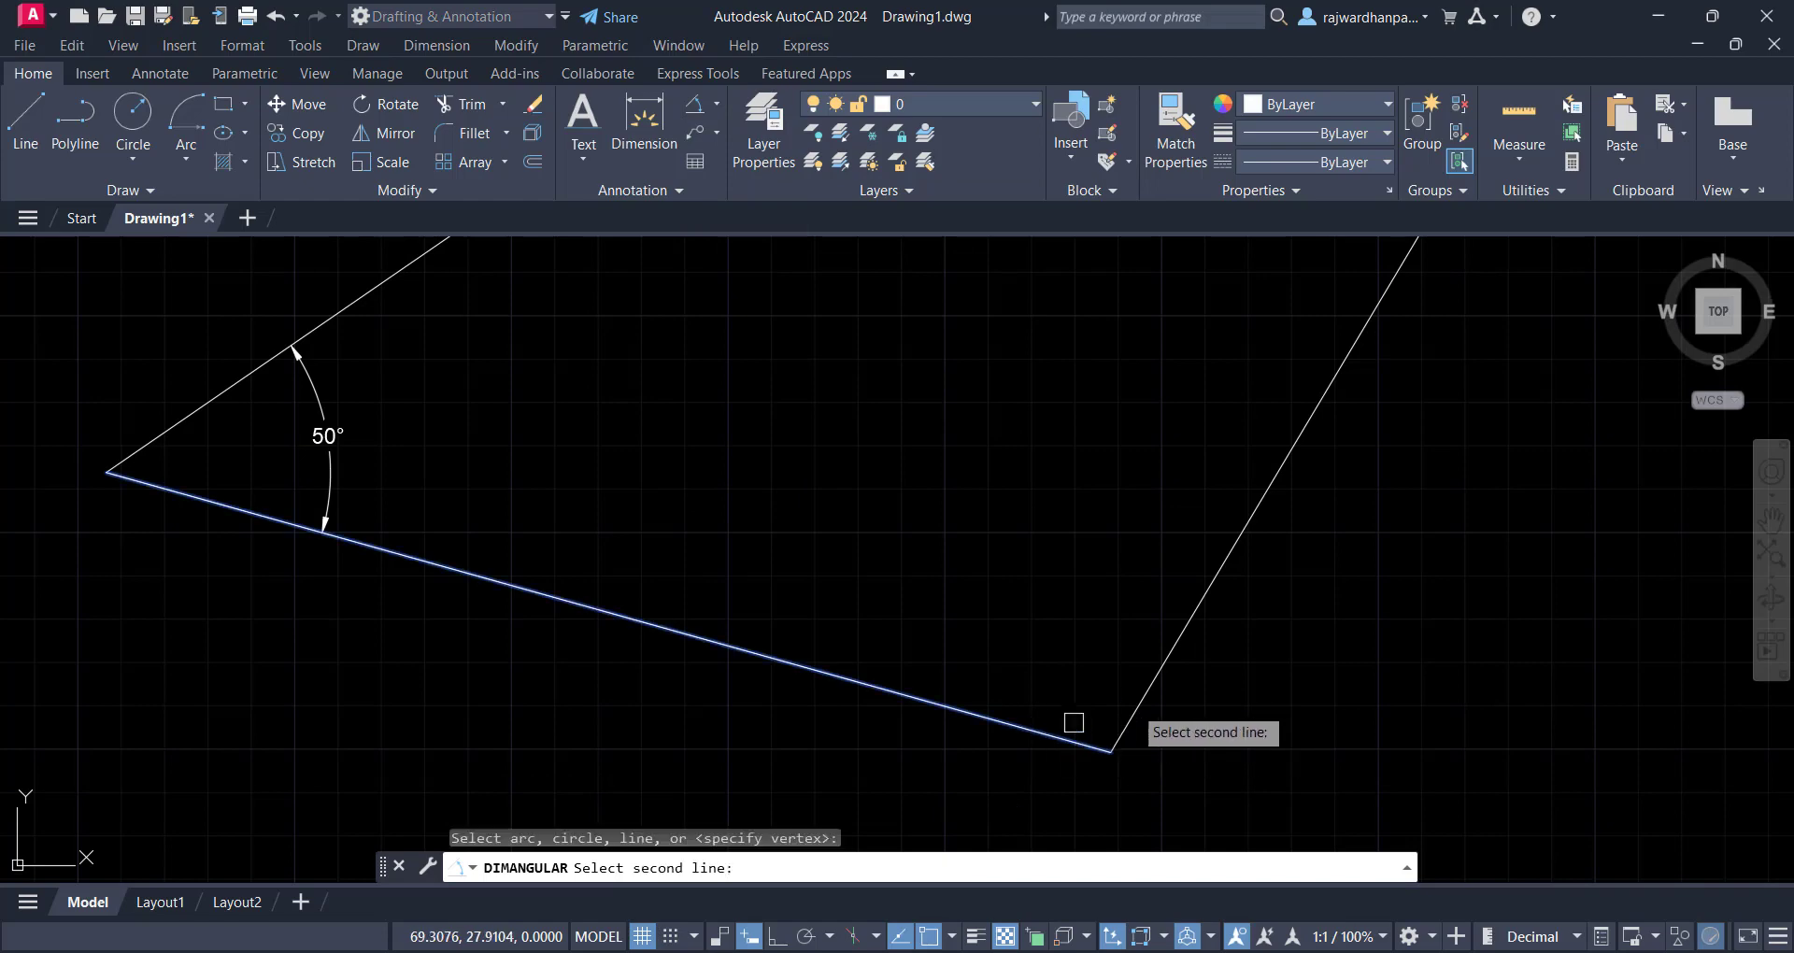
{"action": "left_click", "coordinate": [1143, 692]}
{"action": "left_click", "coordinate": [1107, 645]}
{"action": "scroll", "coordinate": [601, 632], "scroll_direction": "down", "scroll_amount": 6}
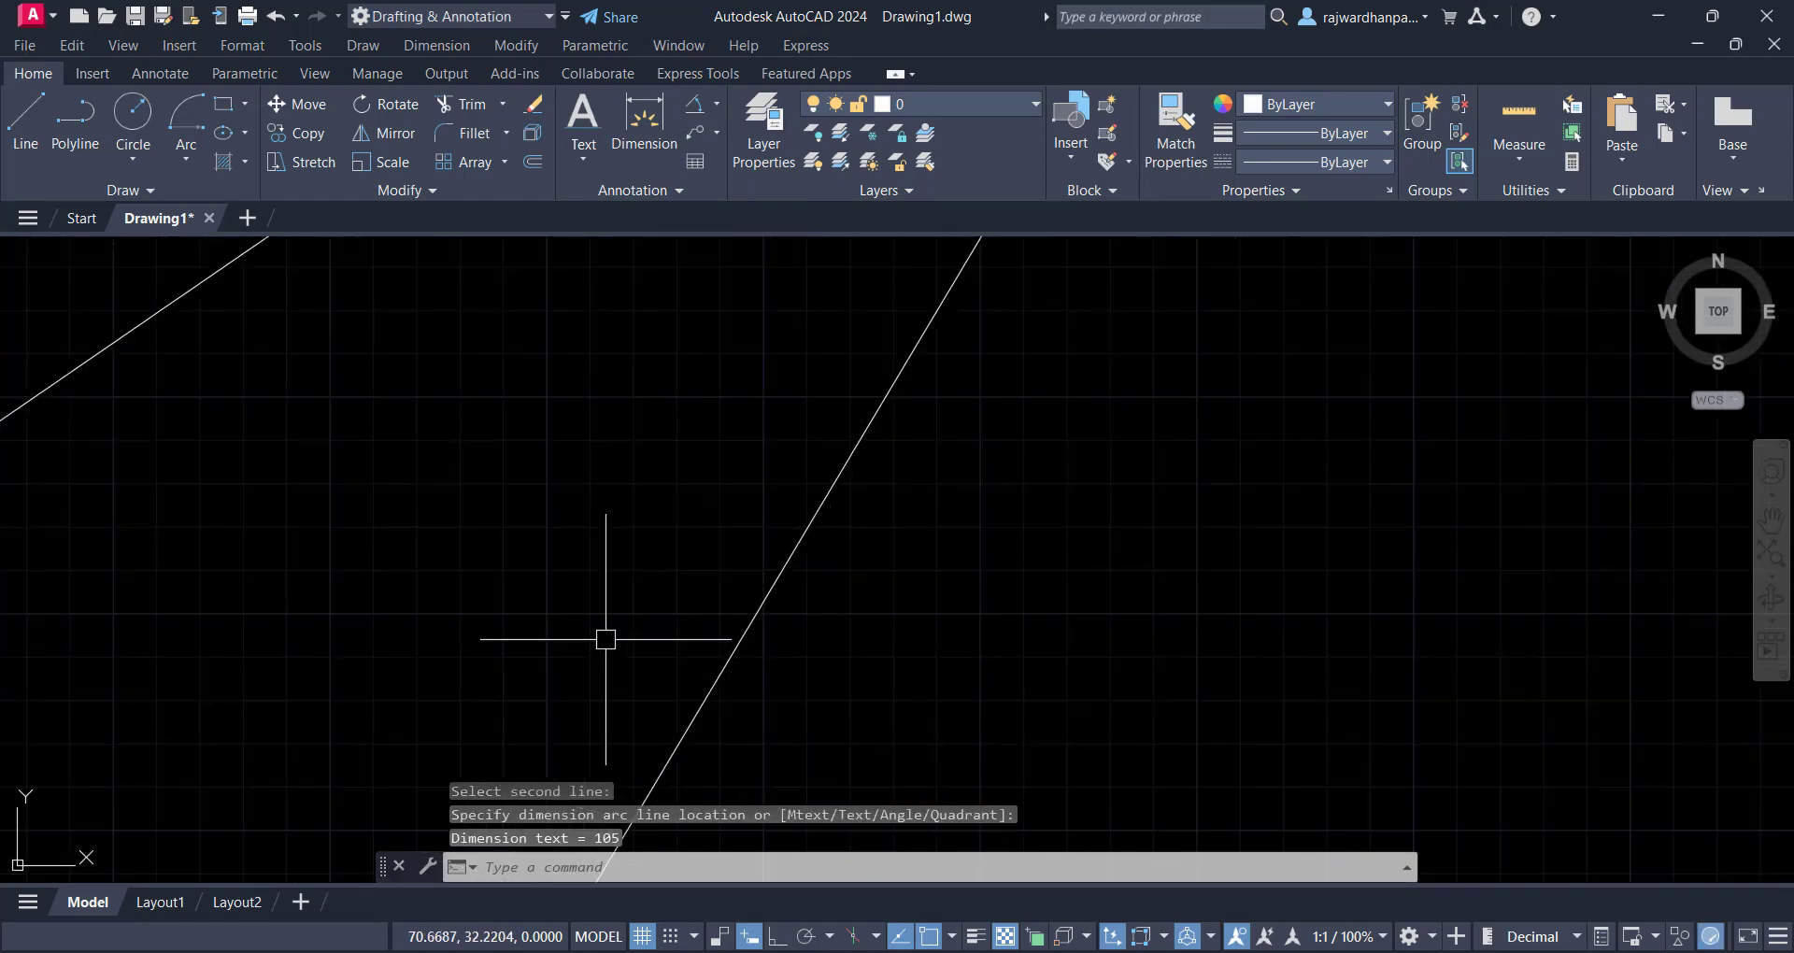
Add an Angular dimension between the two long sides at the triangle's top corner, placing its arc inside the triangle
{"action": "scroll", "coordinate": [802, 356], "scroll_direction": "up", "scroll_amount": 2}
{"action": "key", "text": "Return"}
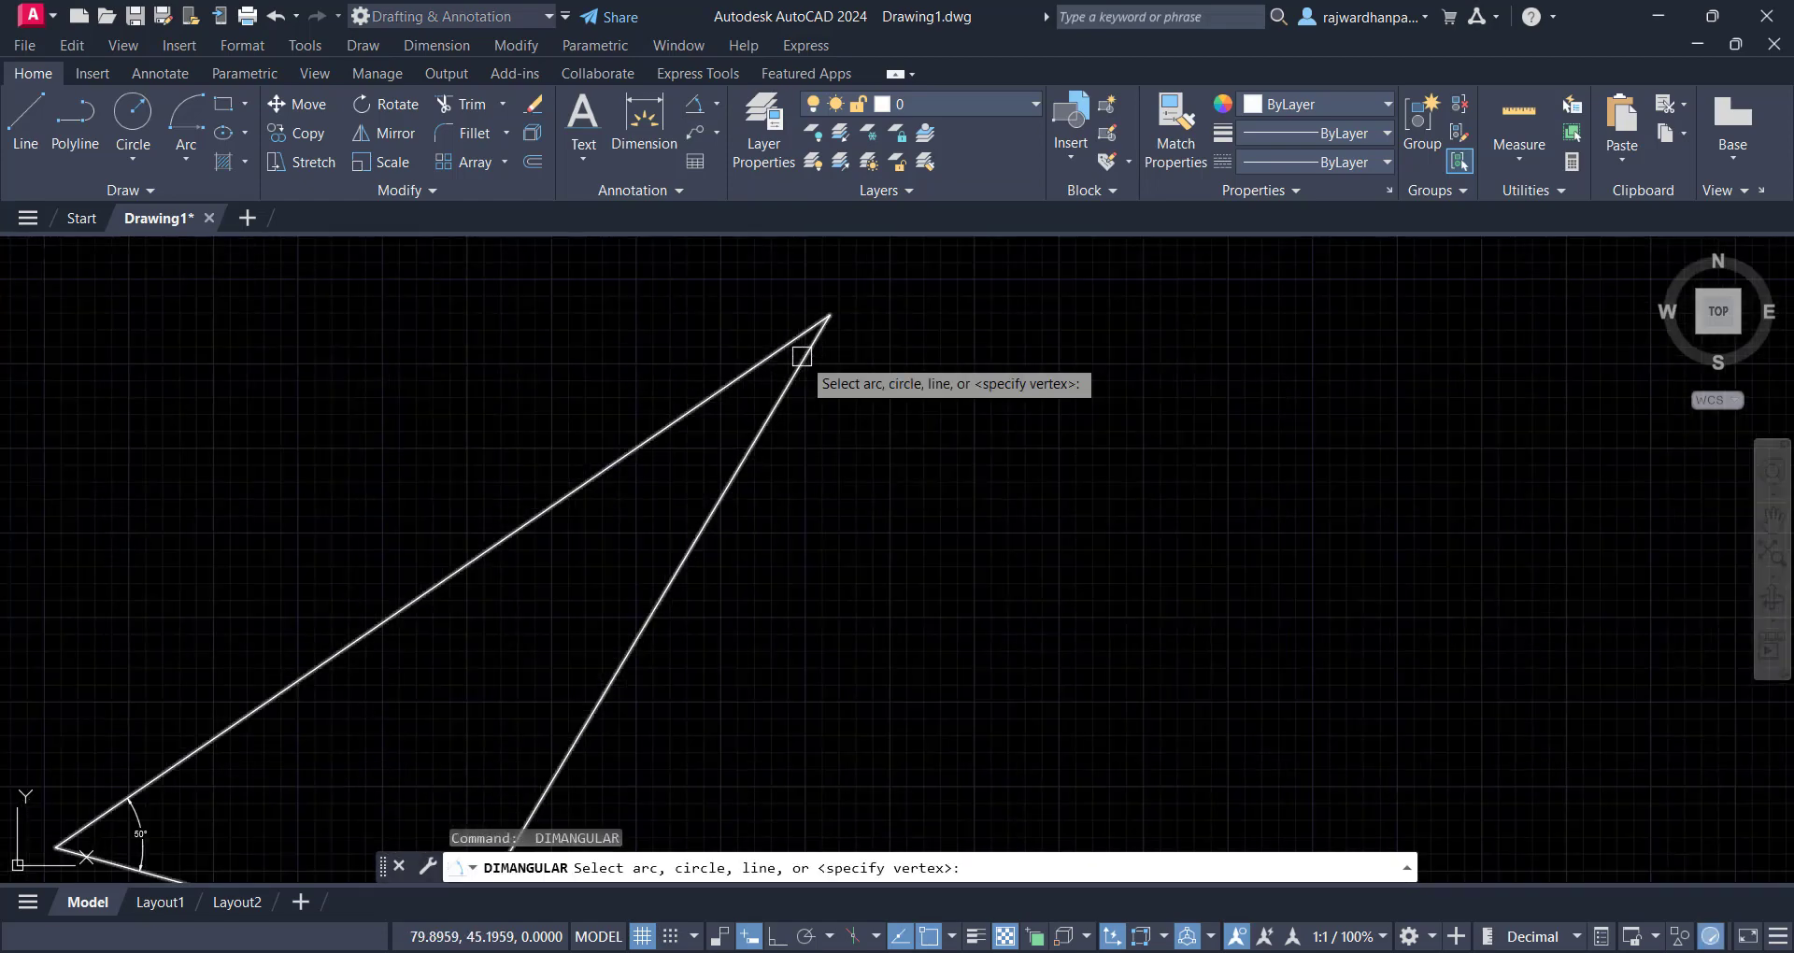
{"action": "scroll", "coordinate": [803, 369], "scroll_direction": "up", "scroll_amount": 4}
{"action": "middle_click_drag", "start_coordinate": [885, 424], "coordinate": [981, 499]}
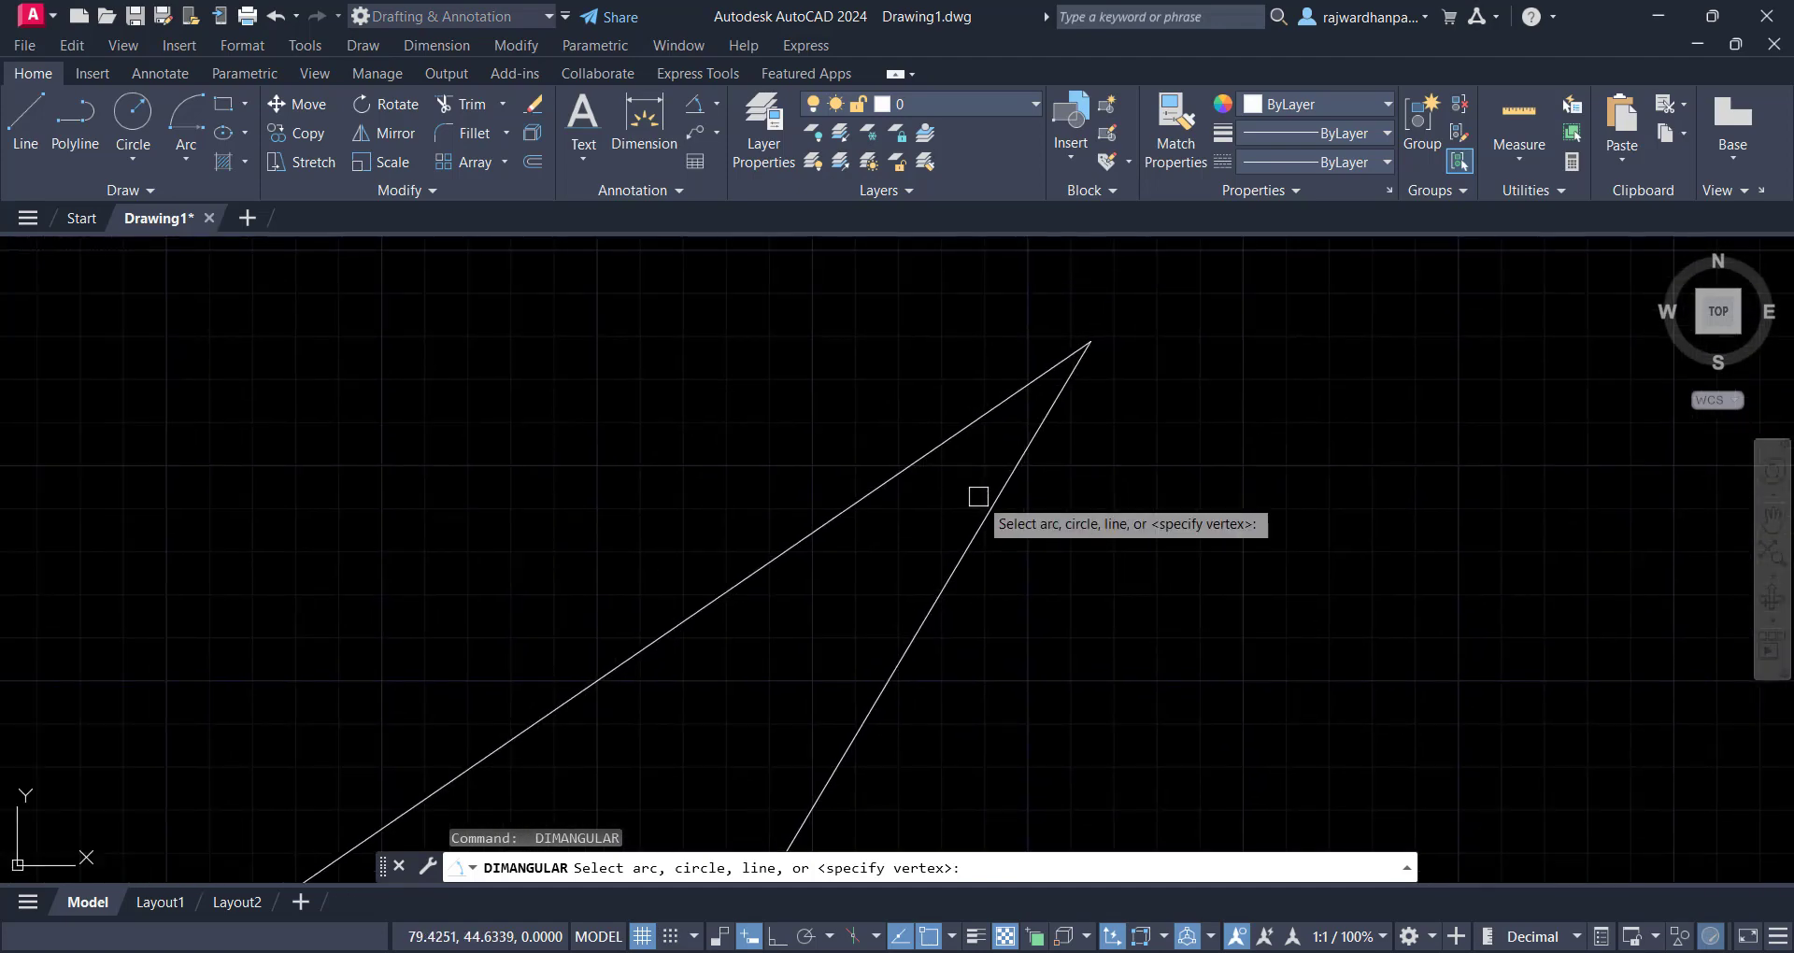
{"action": "left_click", "coordinate": [1001, 490]}
{"action": "left_click", "coordinate": [963, 419]}
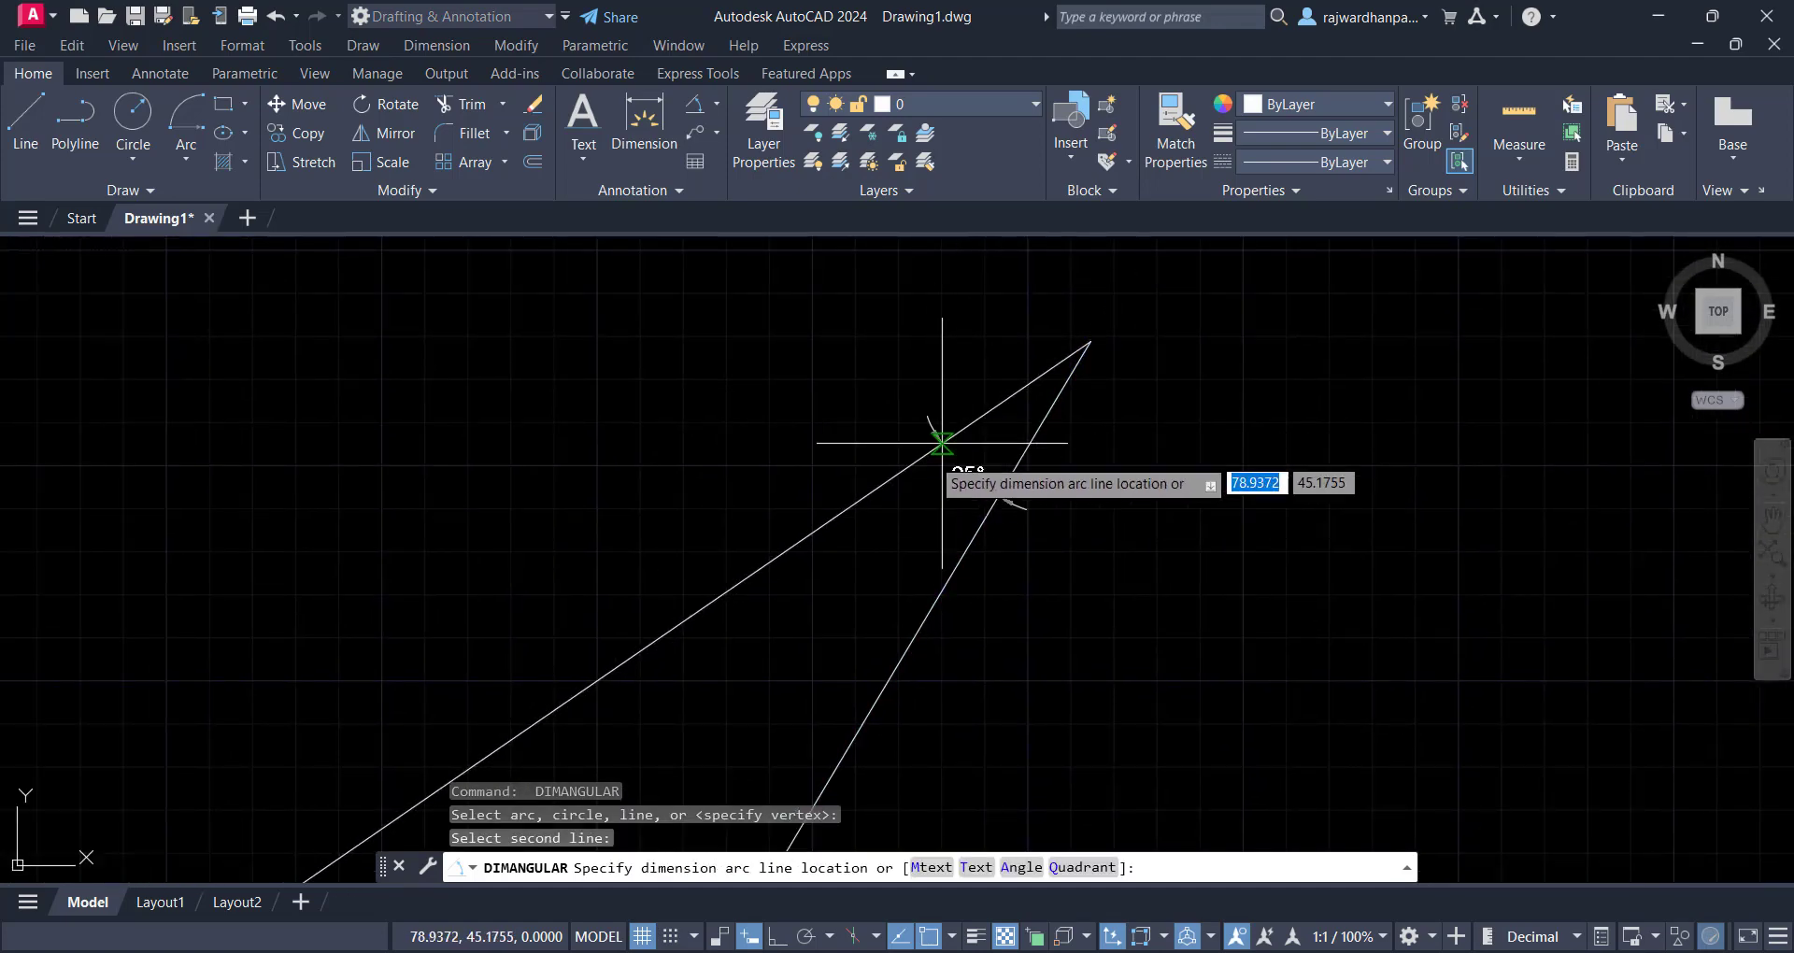
{"action": "left_click", "coordinate": [919, 500]}
{"action": "middle_click_drag", "start_coordinate": [1306, 428], "coordinate": [1557, 404]}
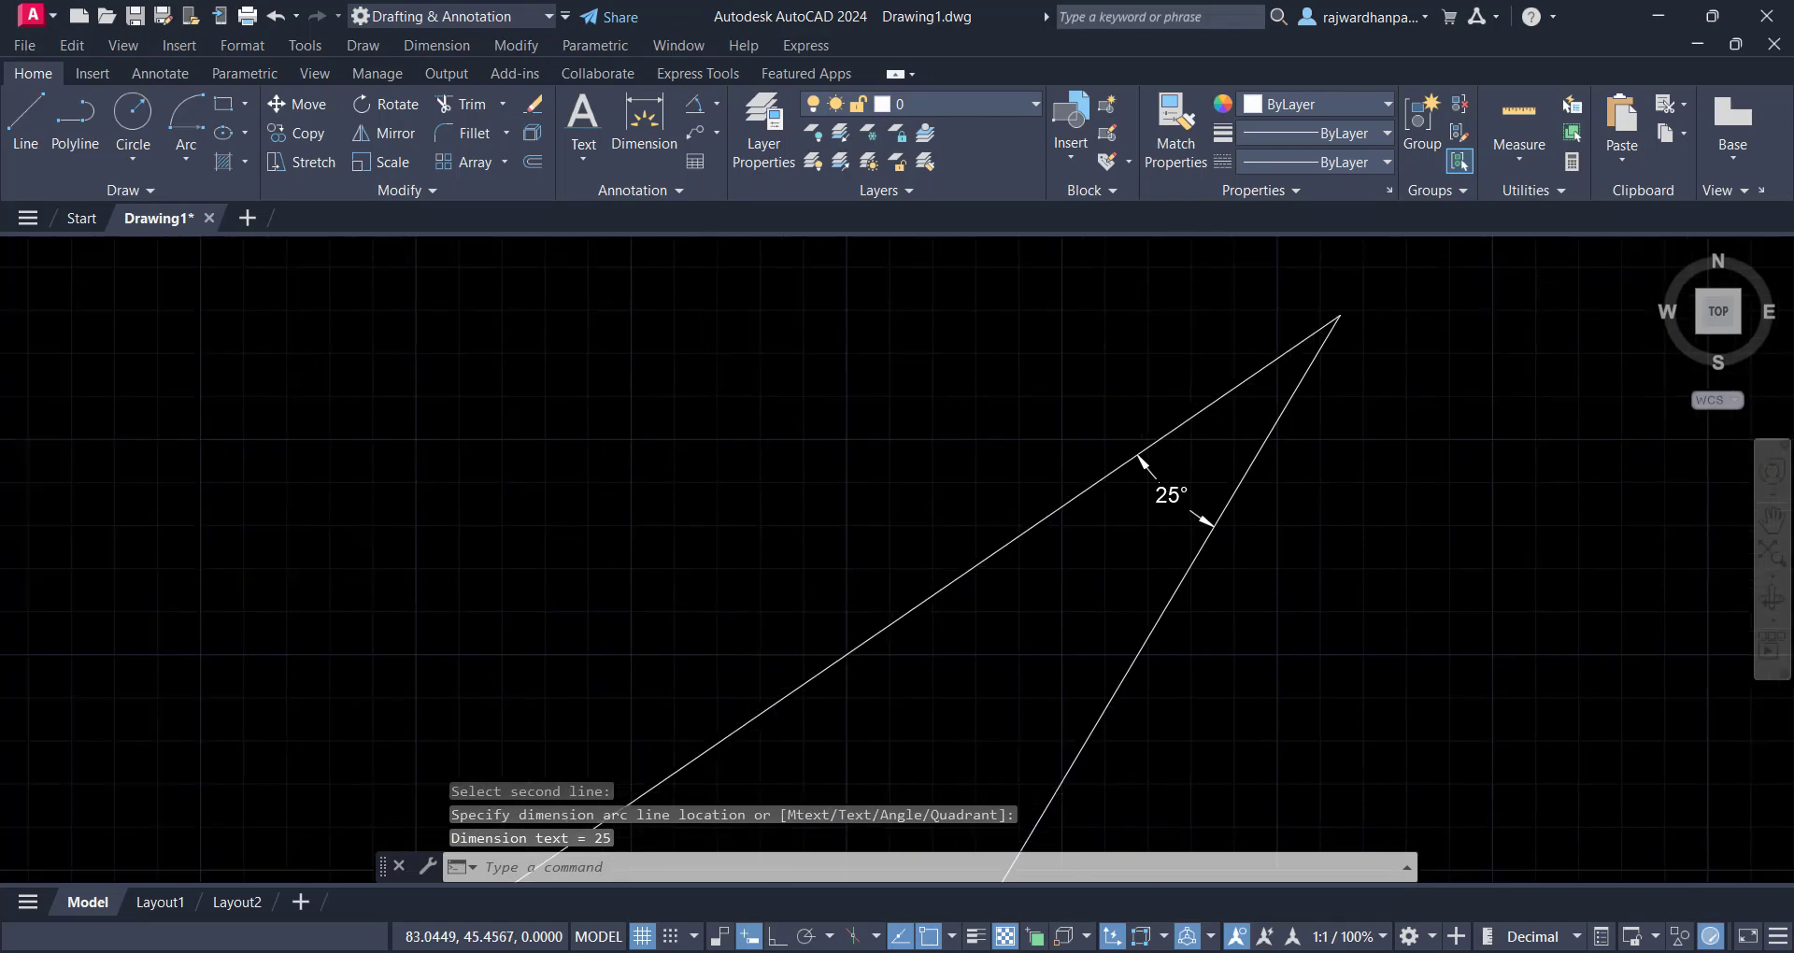
{"action": "scroll", "coordinate": [1543, 397], "scroll_direction": "down", "scroll_amount": 2}
{"action": "middle_click_drag", "start_coordinate": [1328, 586], "coordinate": [1504, 457]}
{"action": "scroll", "coordinate": [1489, 476], "scroll_direction": "down", "scroll_amount": 2}
{"action": "scroll", "coordinate": [1138, 474], "scroll_direction": "up", "scroll_amount": 1}
{"action": "middle_click_drag", "start_coordinate": [1135, 475], "coordinate": [925, 591]}
{"action": "scroll", "coordinate": [877, 494], "scroll_direction": "up", "scroll_amount": 1}
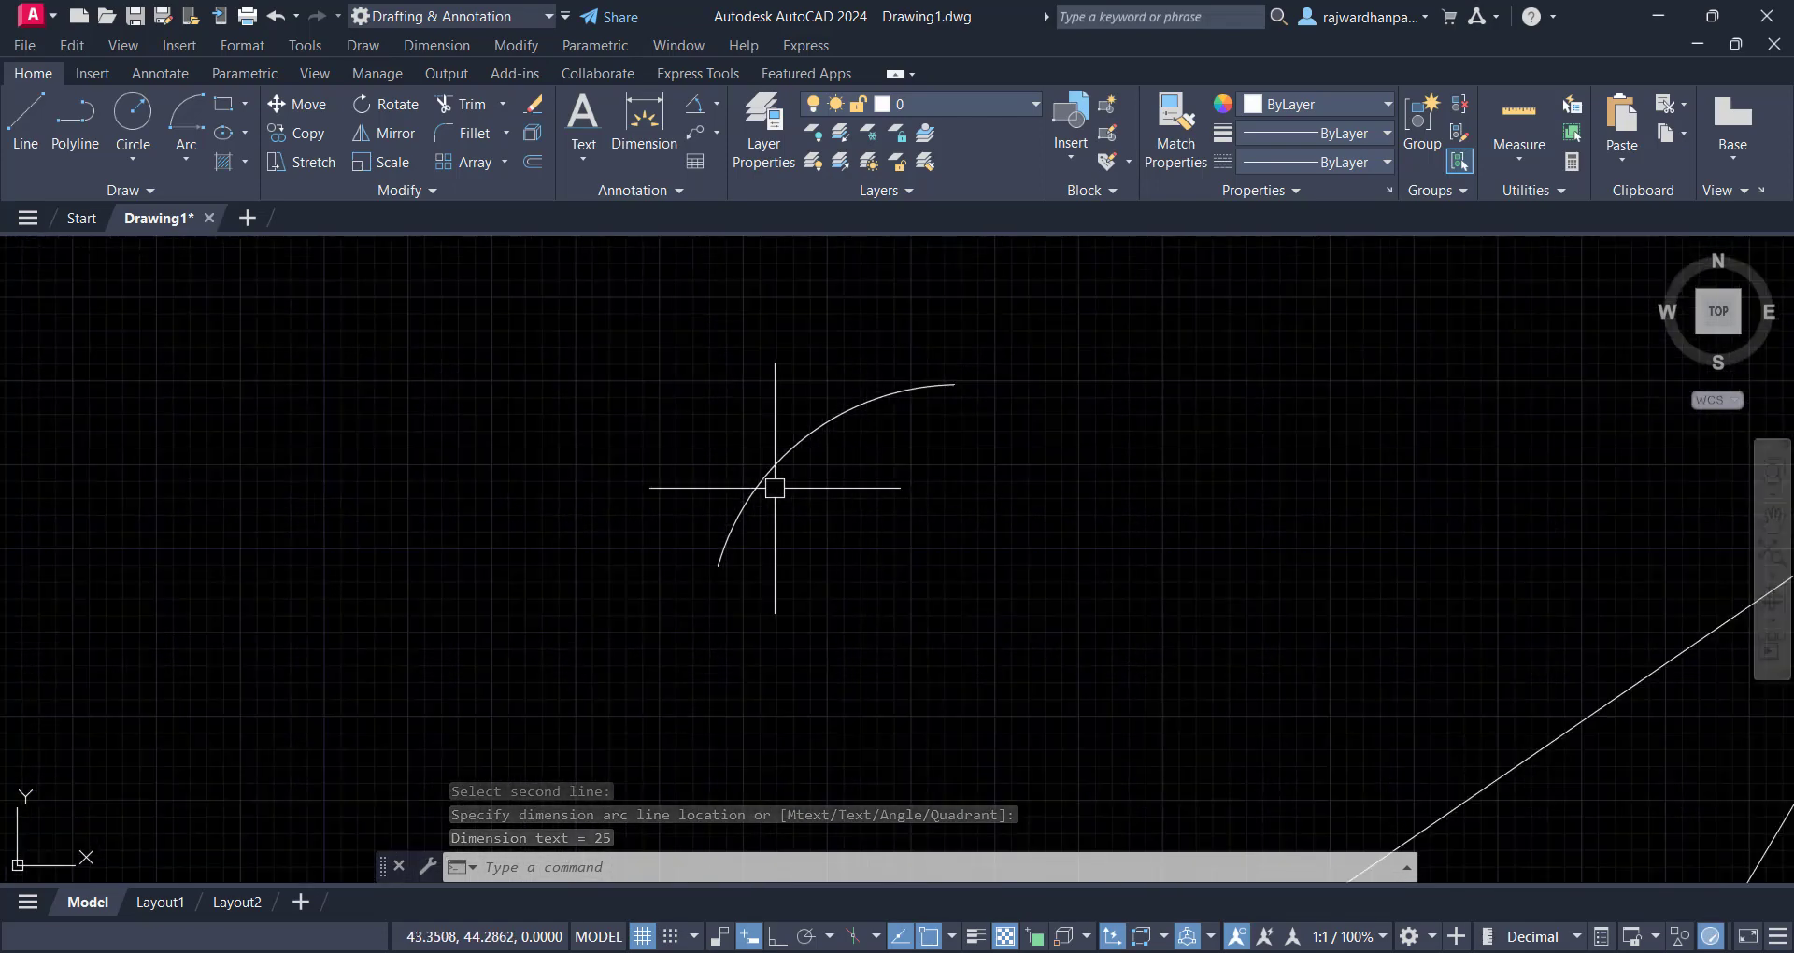
{"action": "left_click", "coordinate": [716, 104]}
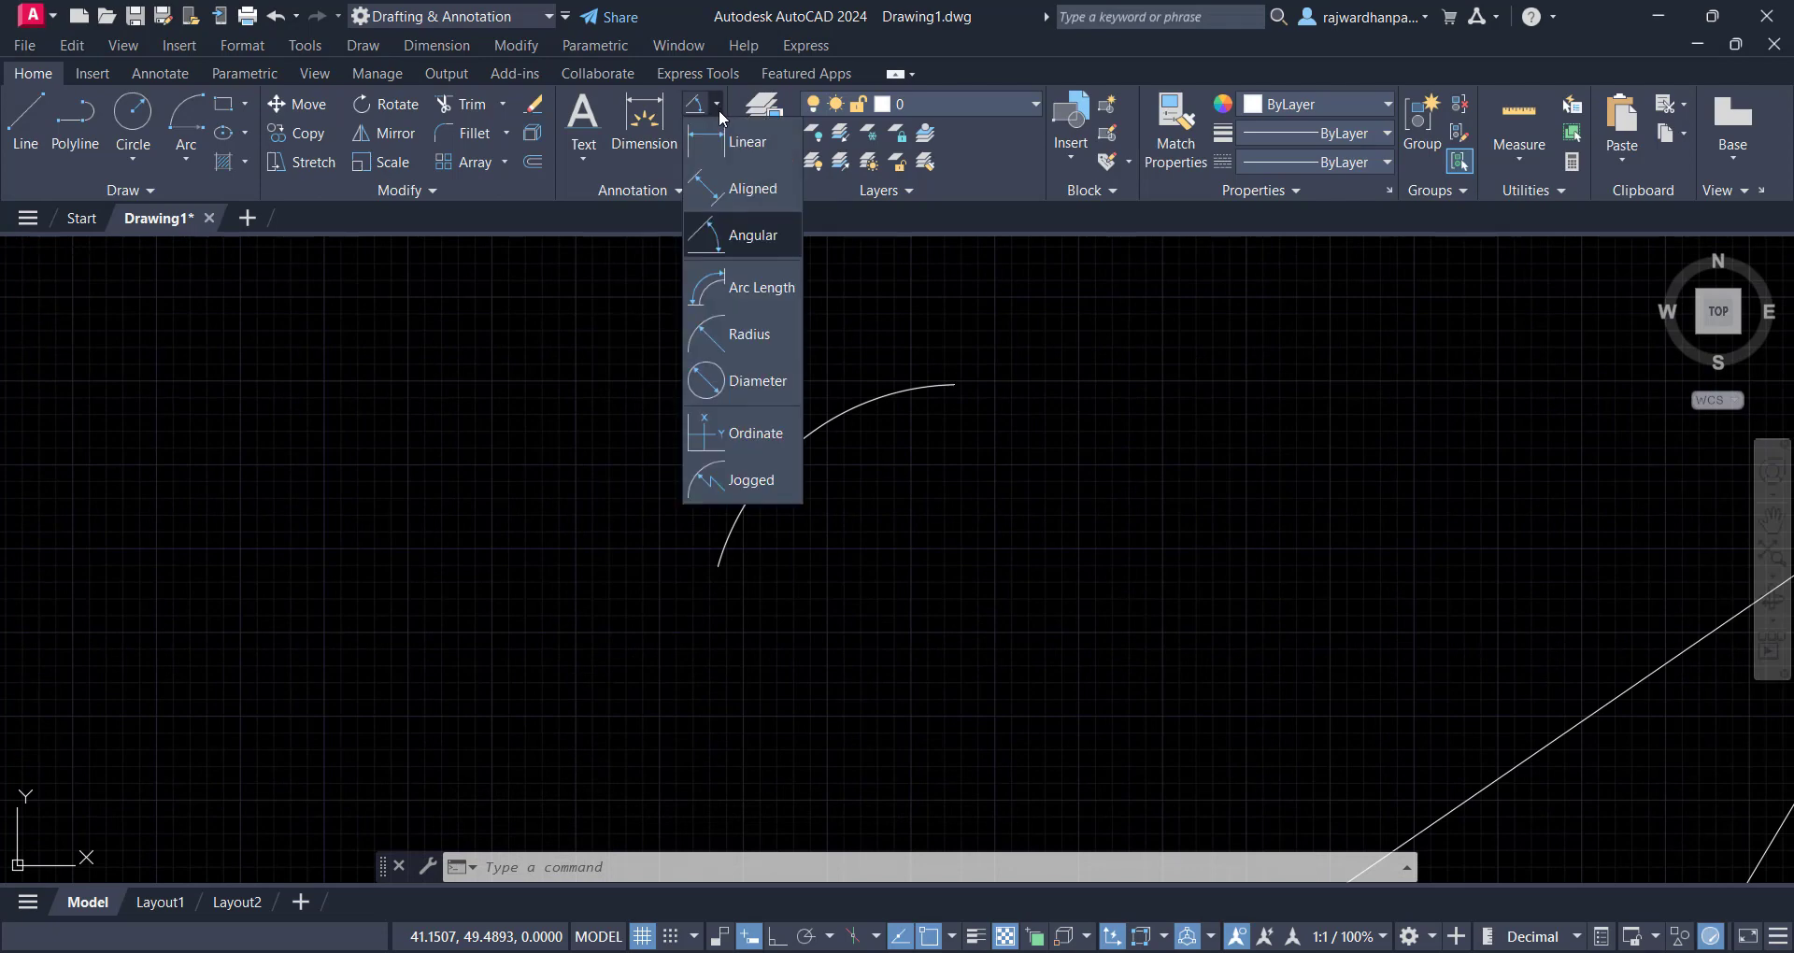
{"action": "left_click", "coordinate": [910, 385]}
{"action": "left_click", "coordinate": [889, 396]}
{"action": "key", "text": "Escape"}
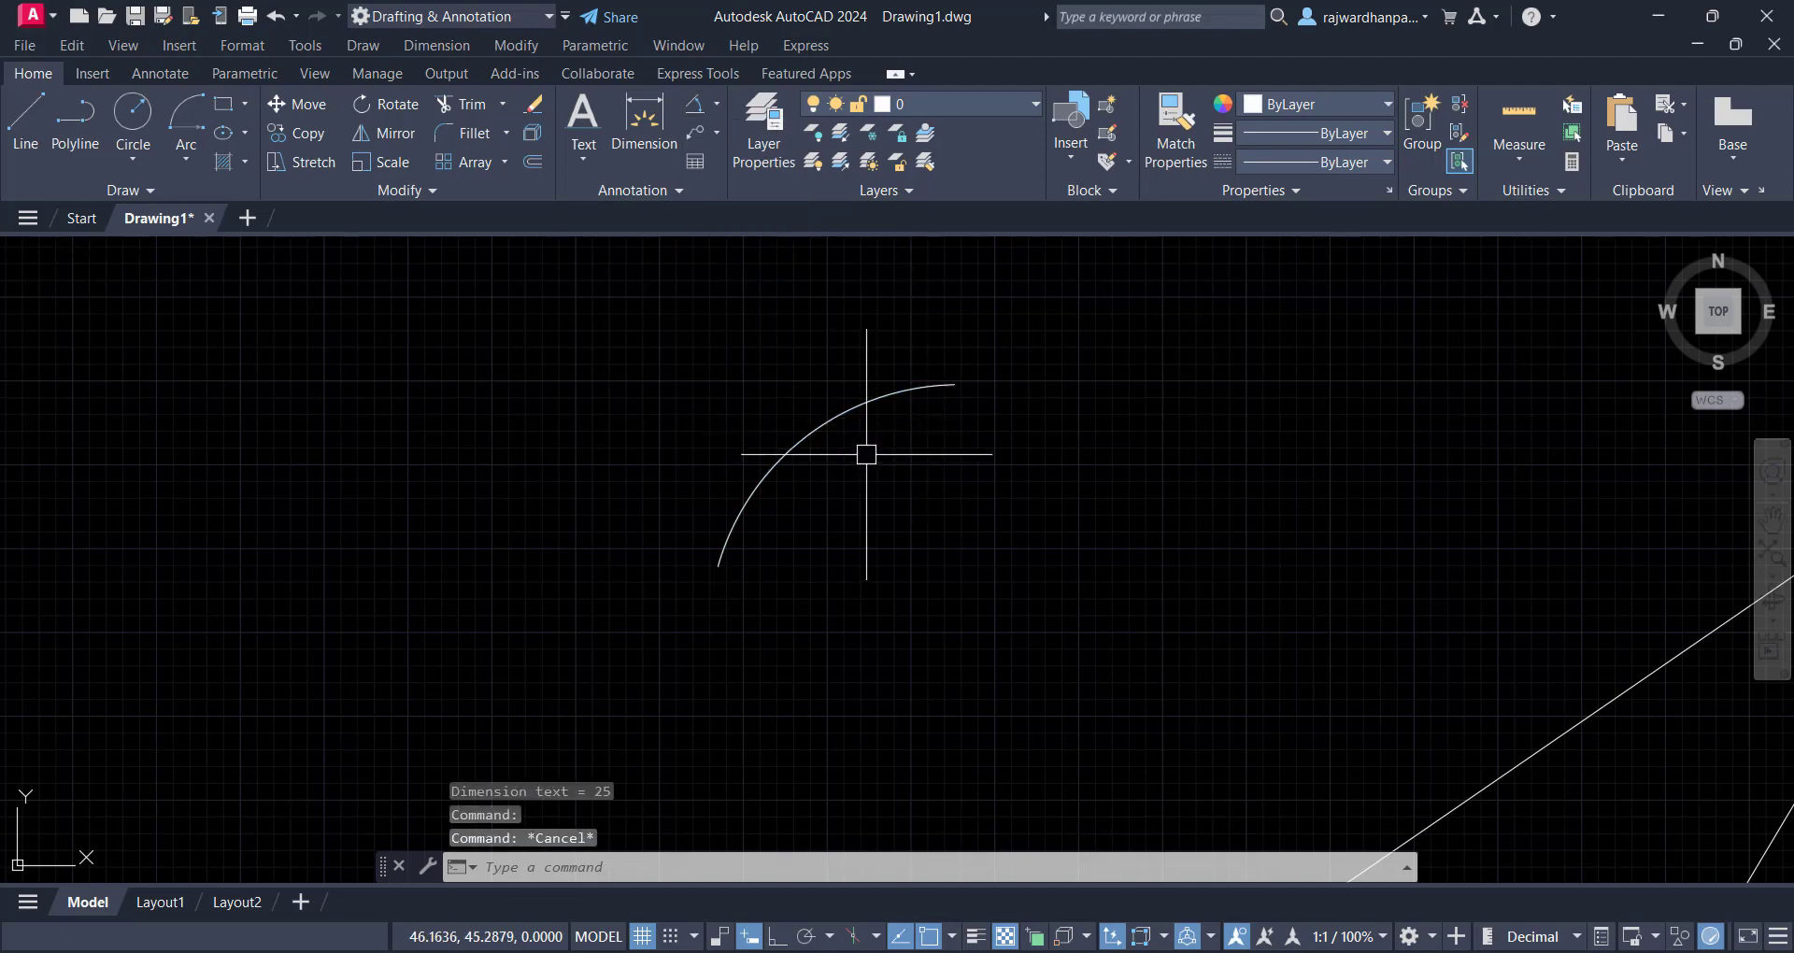
Add a Jogged dimension to the arc above the circle, with its center override, text and jog placed inside the curve
{"action": "left_click", "coordinate": [716, 104]}
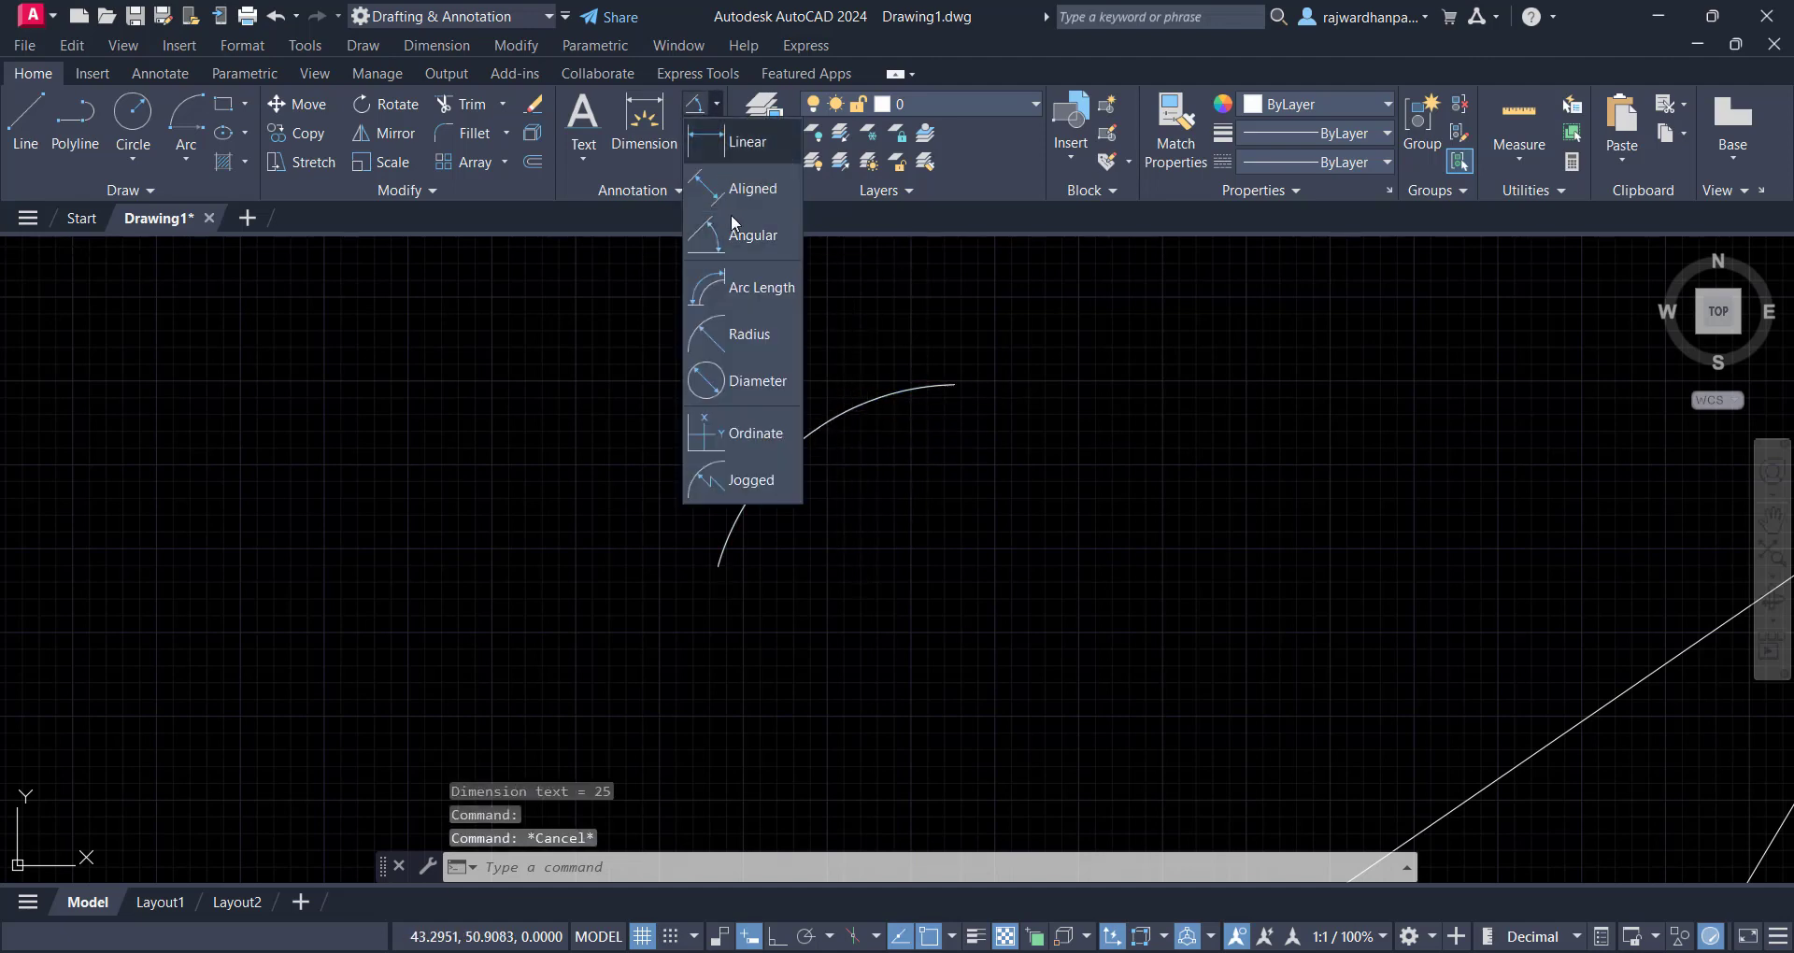
{"action": "left_click", "coordinate": [752, 480]}
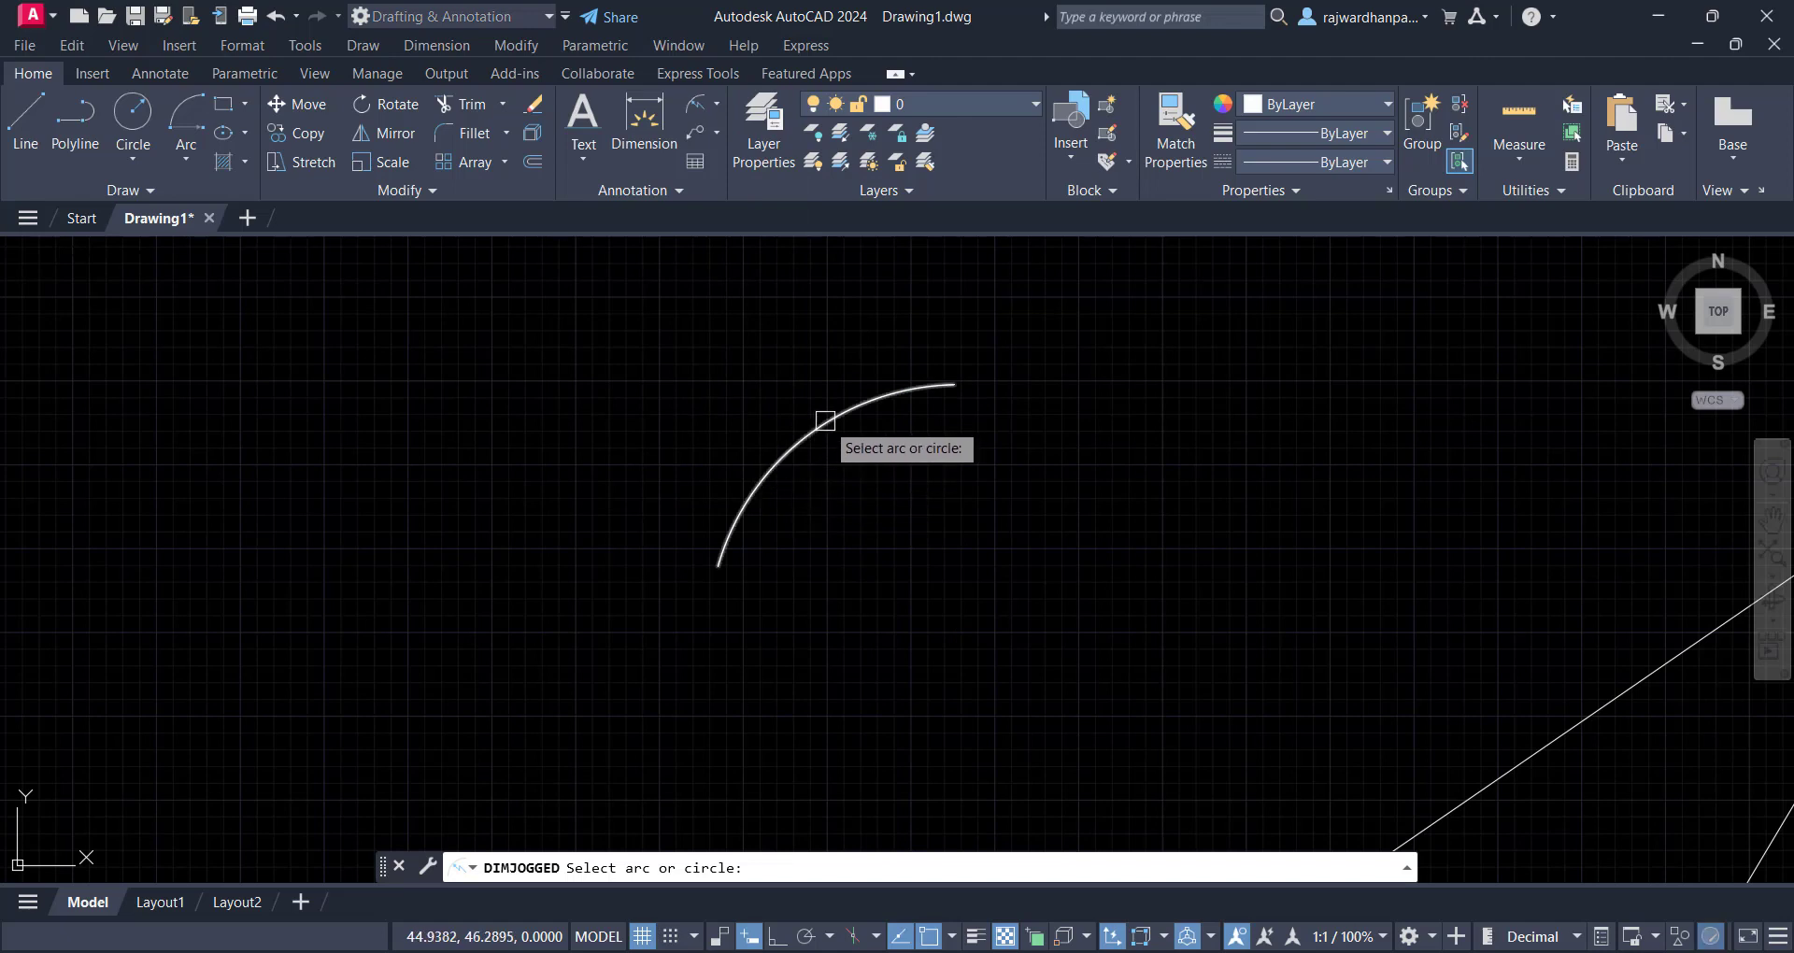
{"action": "left_click", "coordinate": [824, 420]}
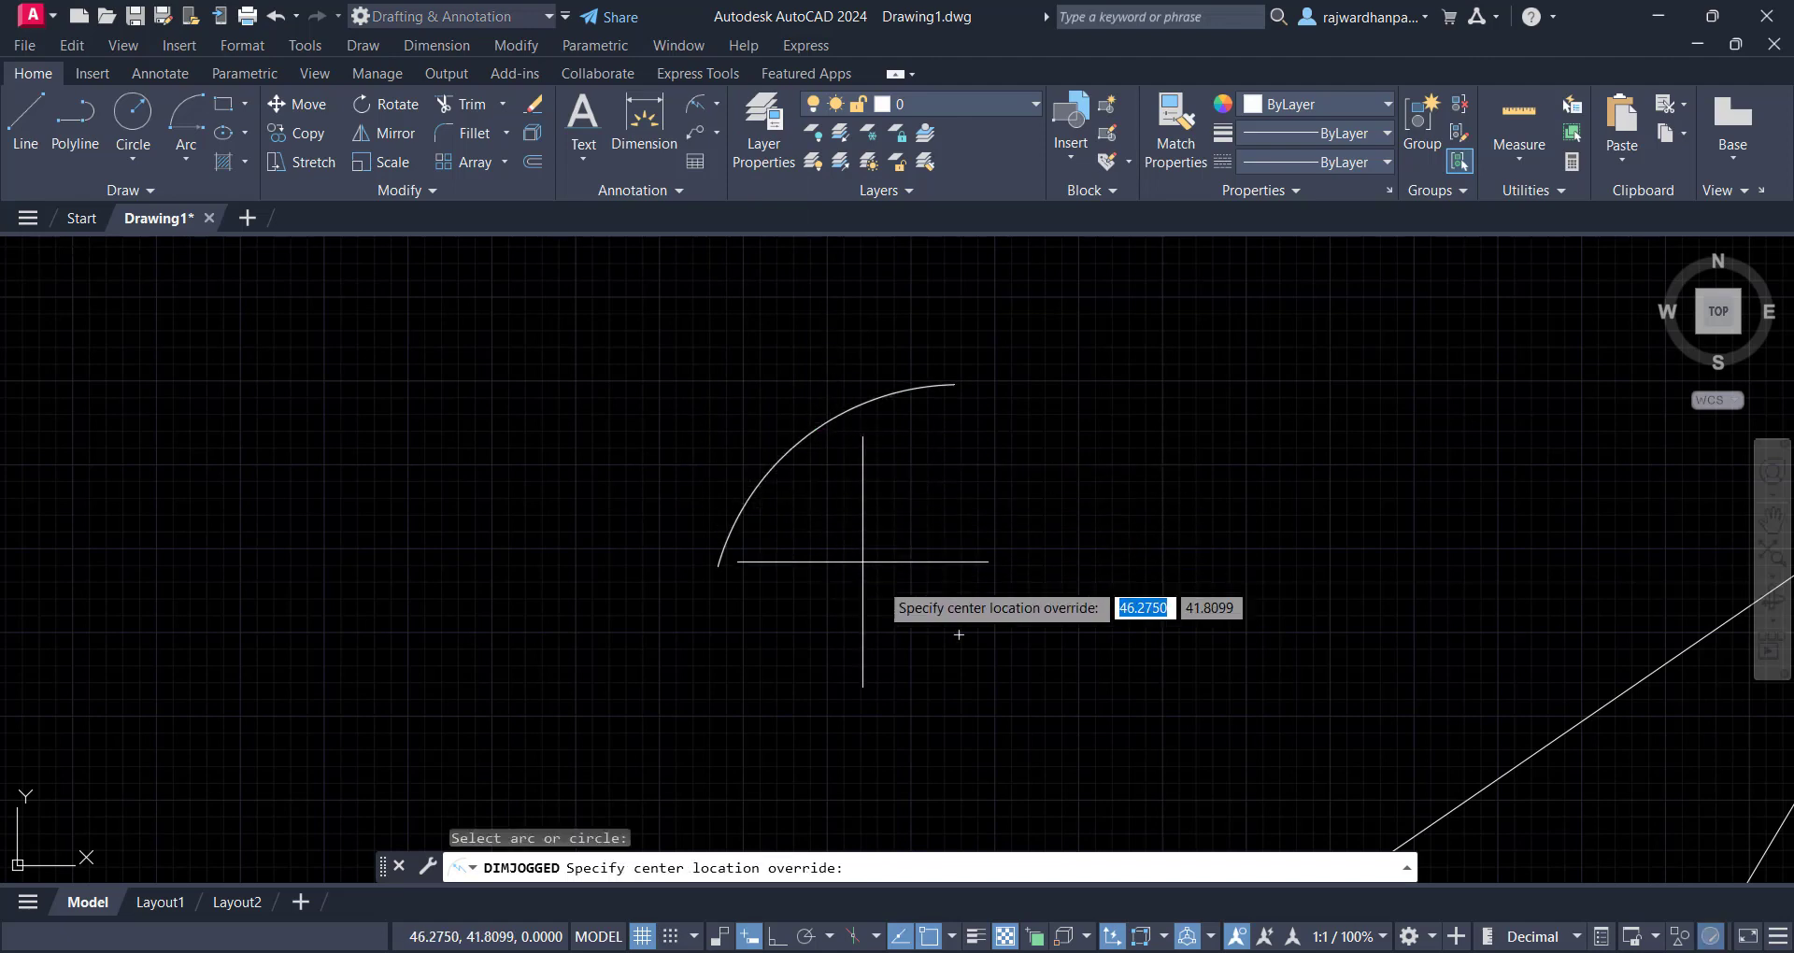
{"action": "left_click", "coordinate": [958, 634]}
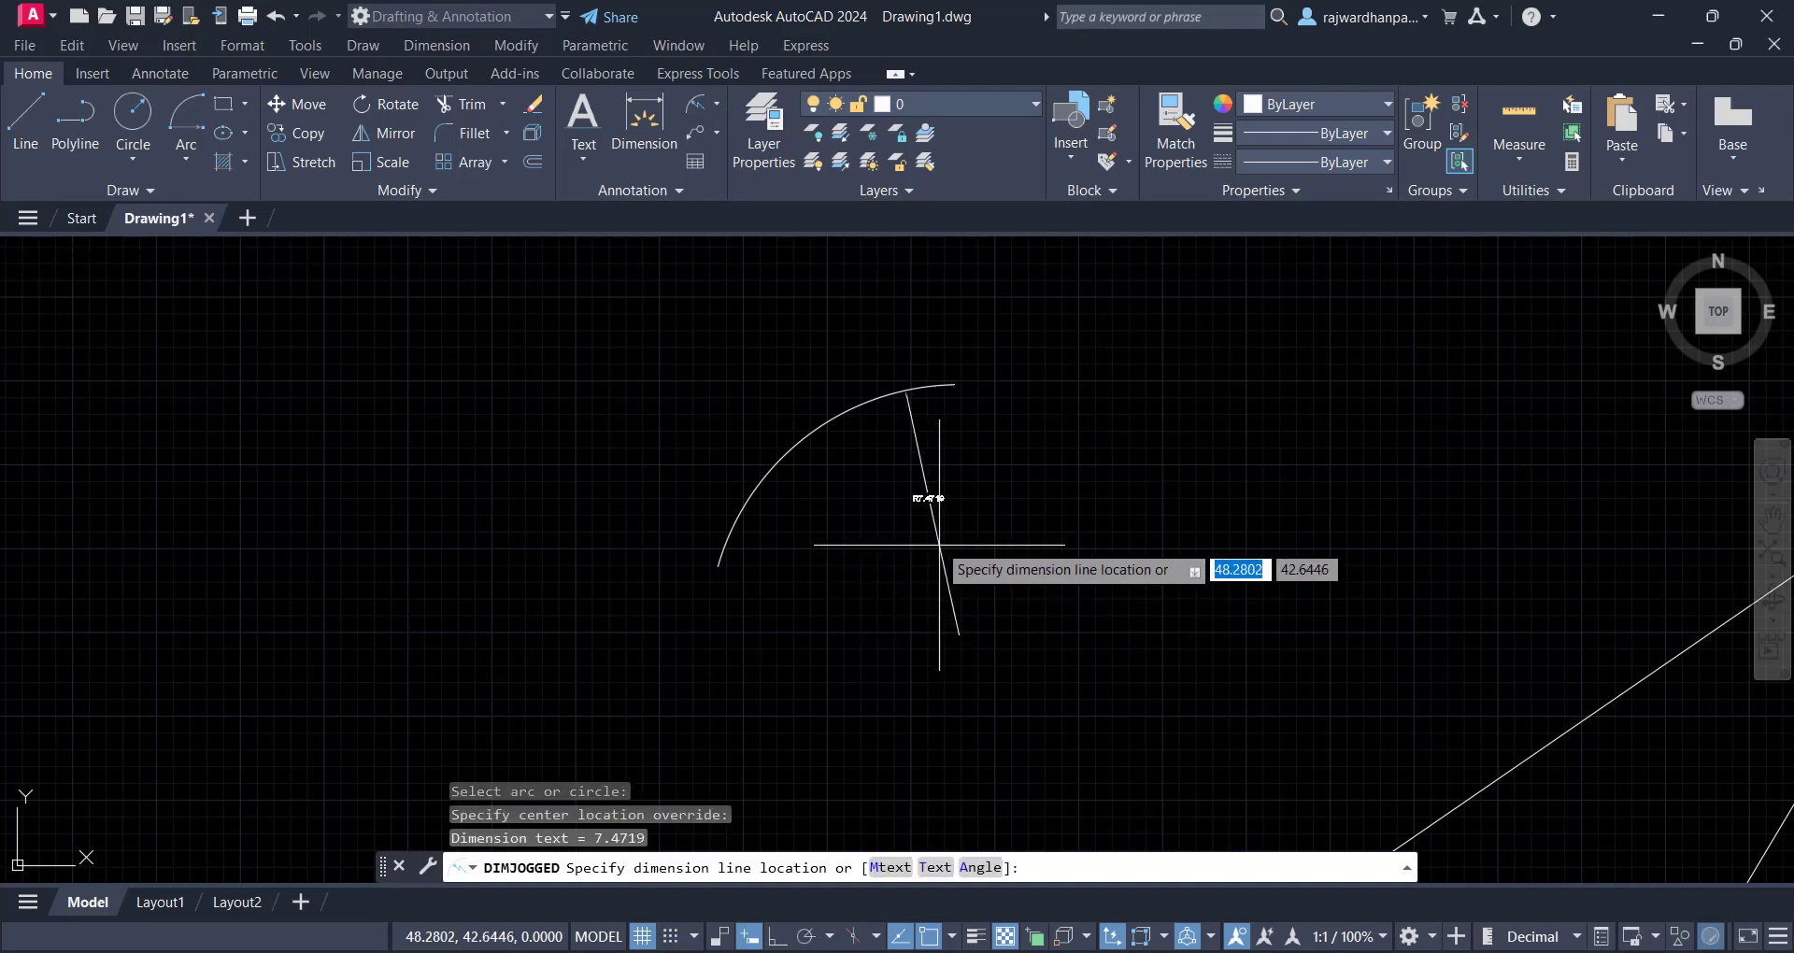
{"action": "left_click", "coordinate": [883, 547]}
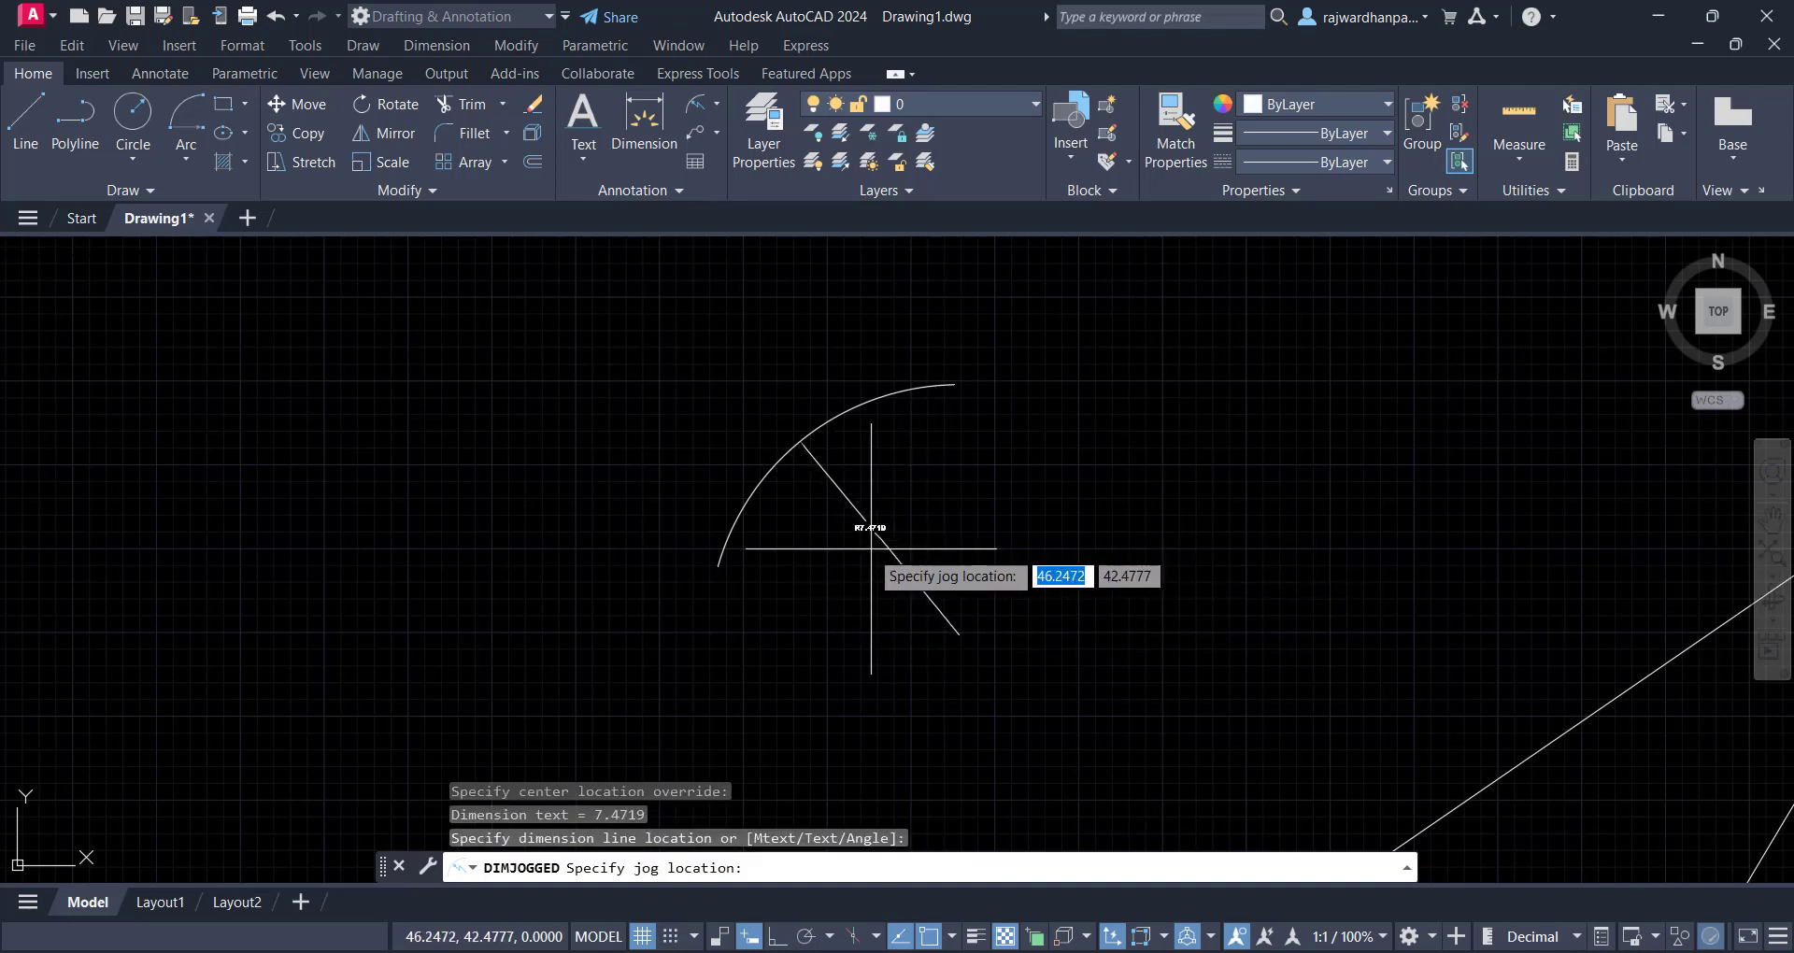
{"action": "left_click", "coordinate": [848, 533]}
{"action": "scroll", "coordinate": [846, 511], "scroll_direction": "up", "scroll_amount": 4}
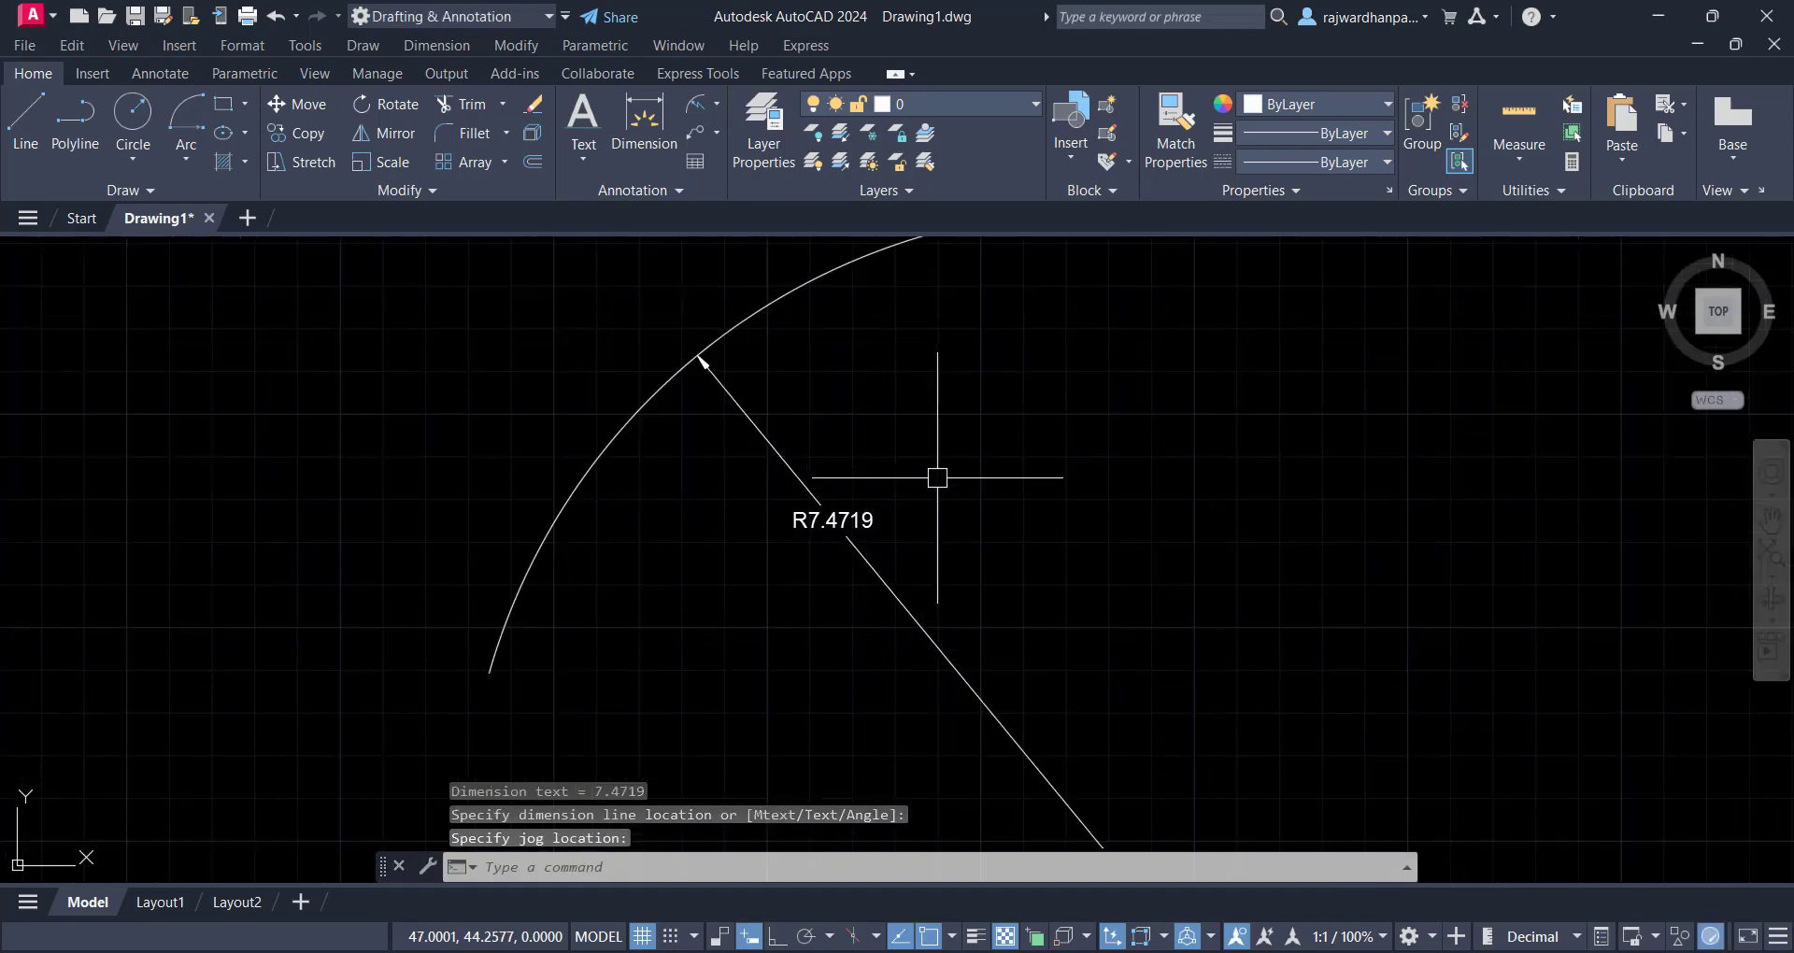
{"action": "middle_click_drag", "start_coordinate": [933, 477], "coordinate": [836, 516]}
{"action": "scroll", "coordinate": [973, 412], "scroll_direction": "down", "scroll_amount": 3}
{"action": "scroll", "coordinate": [972, 412], "scroll_direction": "up", "scroll_amount": 2}
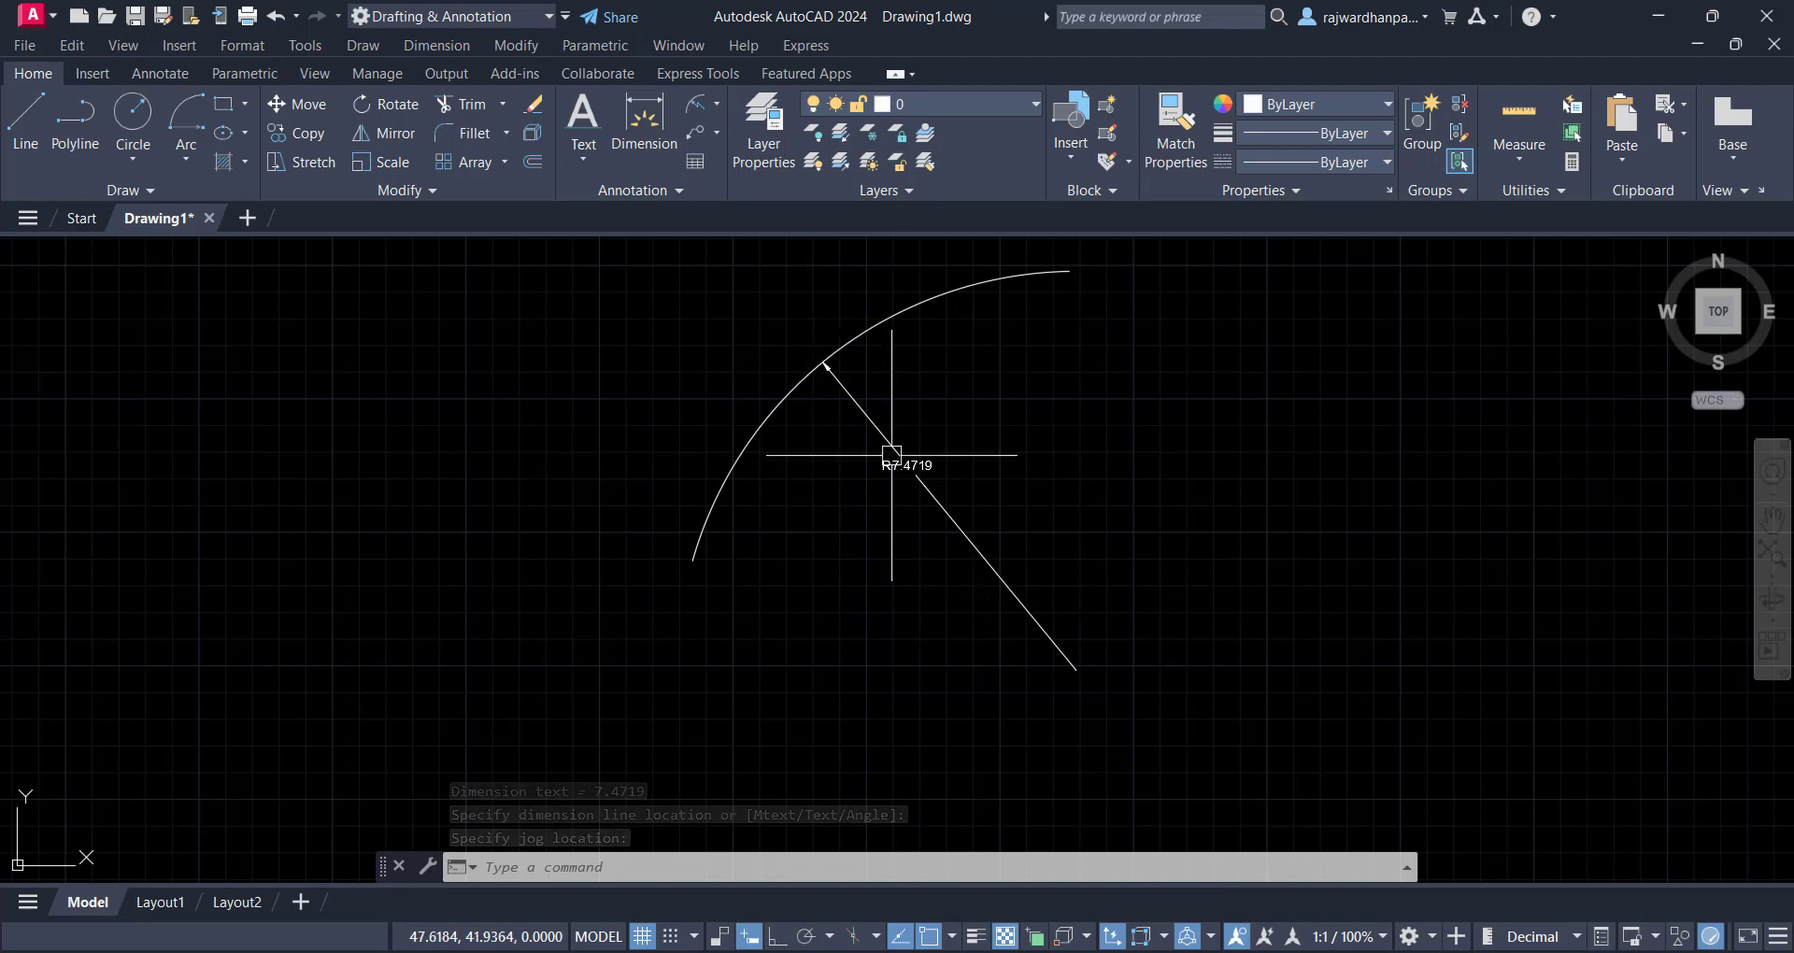
Select the arc above the circle to view its grips, and clear the selection
{"action": "left_click", "coordinate": [763, 429]}
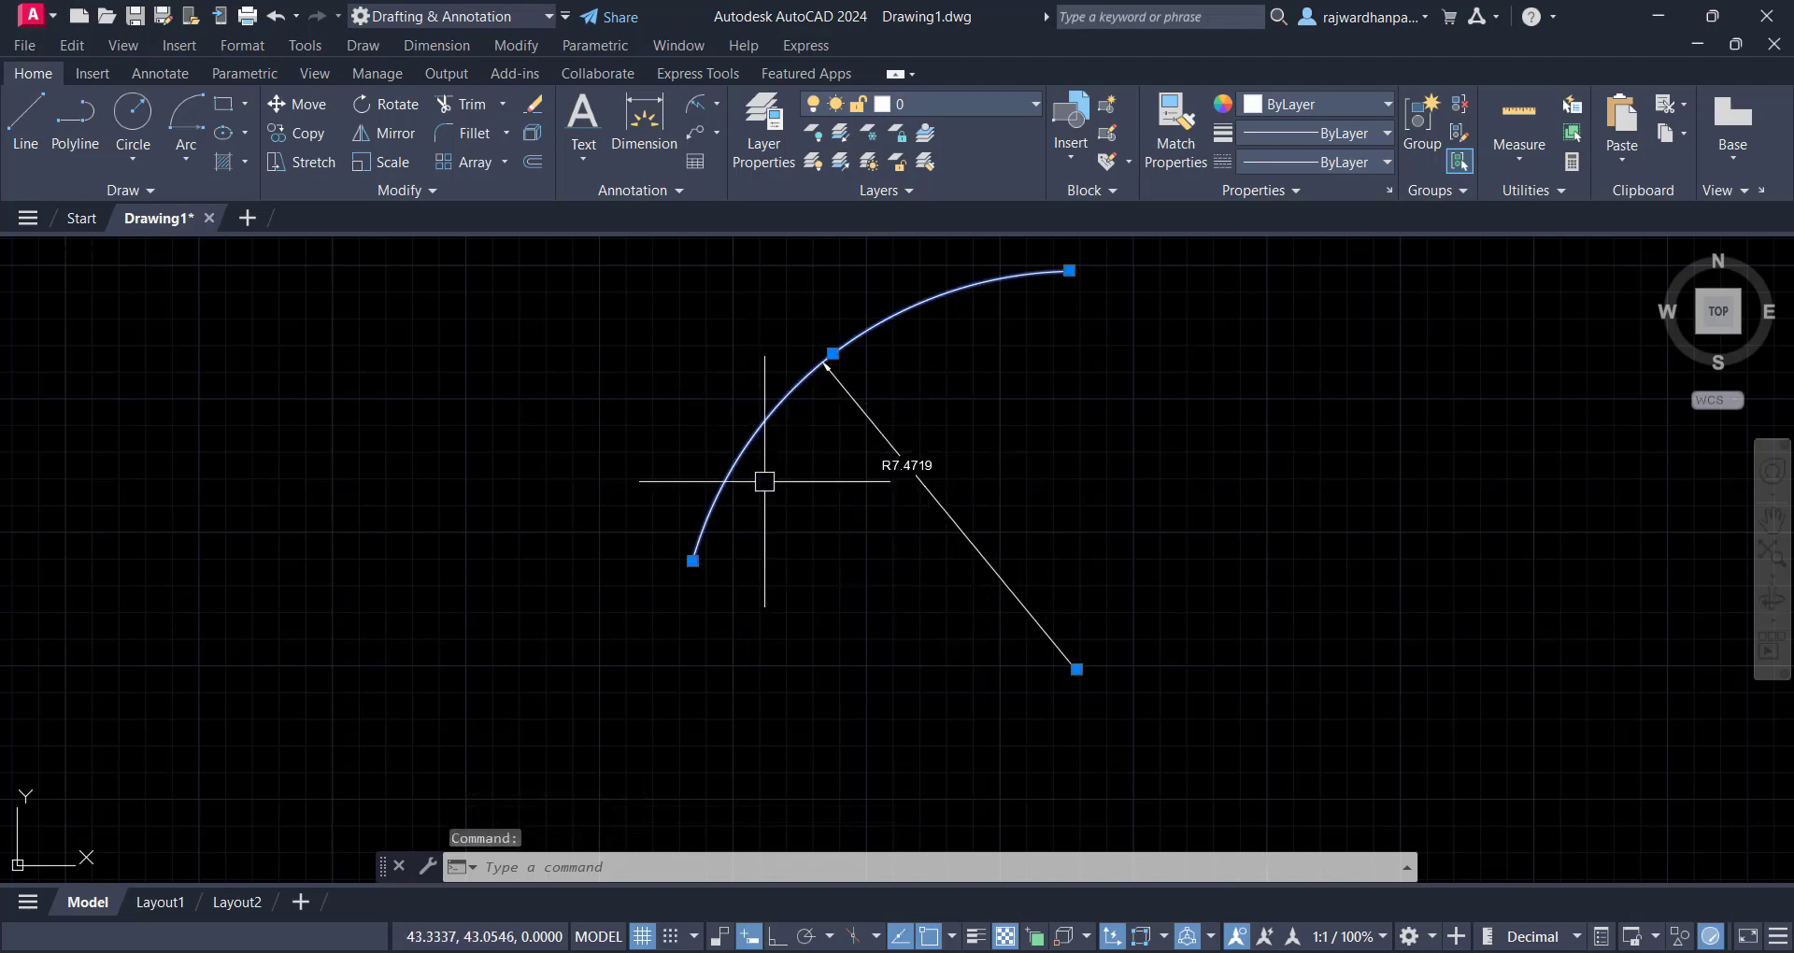
{"action": "middle_click_drag", "start_coordinate": [831, 523], "coordinate": [818, 574]}
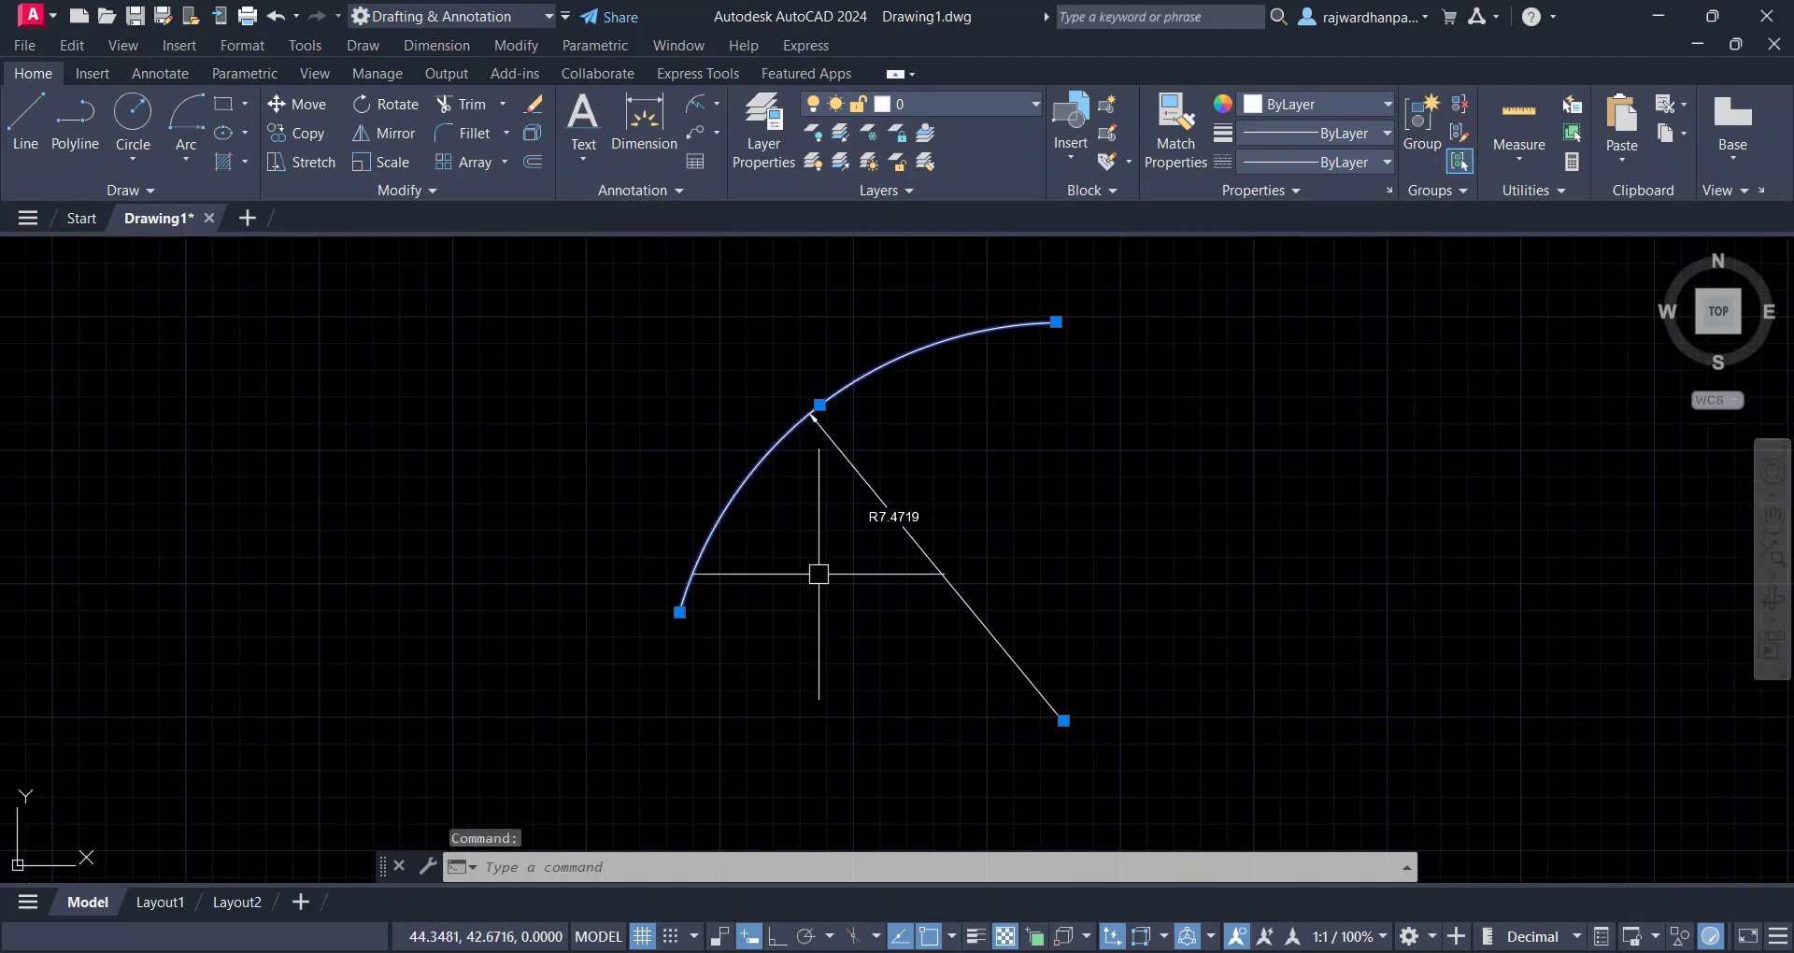
{"action": "key", "text": "Escape"}
{"action": "key", "text": "Escape"}
{"action": "key", "text": "Escape"}
Examine the dimensions on the square, circle, triangle and both arcs together
{"action": "scroll", "coordinate": [853, 380], "scroll_direction": "down", "scroll_amount": 8}
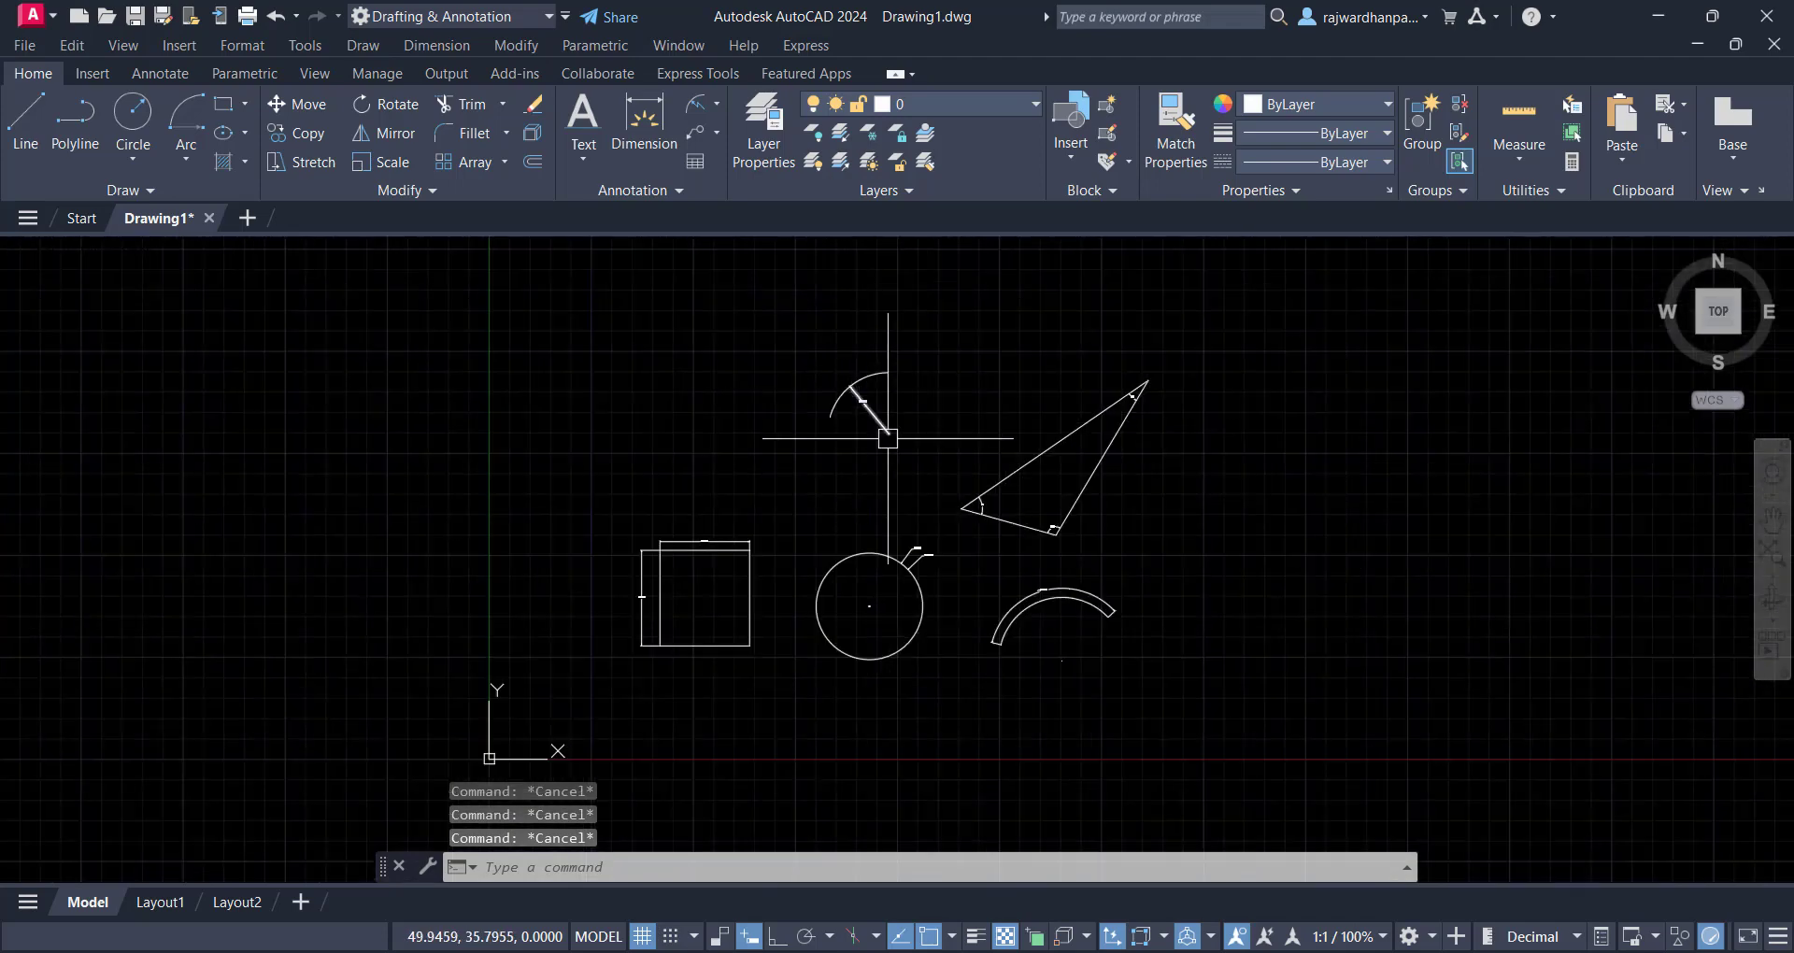
{"action": "scroll", "coordinate": [925, 554], "scroll_direction": "up", "scroll_amount": 2}
{"action": "mouse_move", "coordinate": [889, 533]}
{"action": "middle_mouse_down"}
{"action": "mouse_move", "coordinate": [1046, 526]}
{"action": "mouse_move", "coordinate": [936, 531]}
{"action": "middle_mouse_up"}
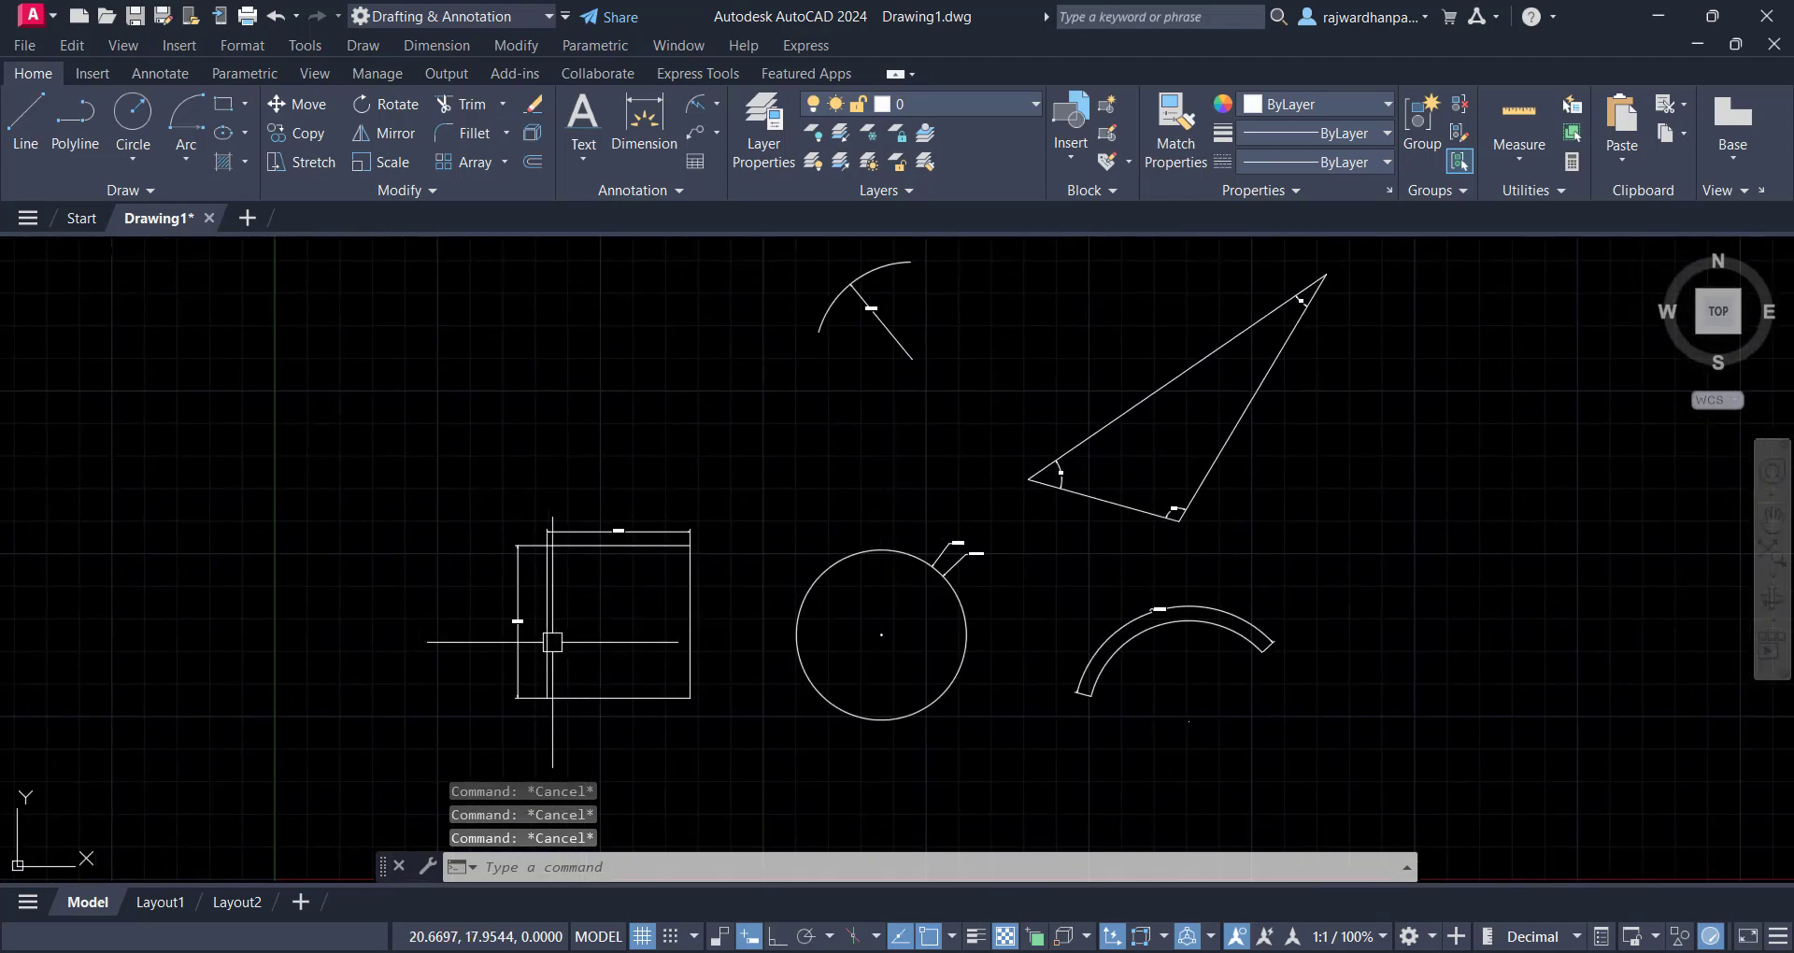
{"action": "left_click", "coordinate": [1016, 417]}
{"action": "left_click", "coordinate": [937, 417]}
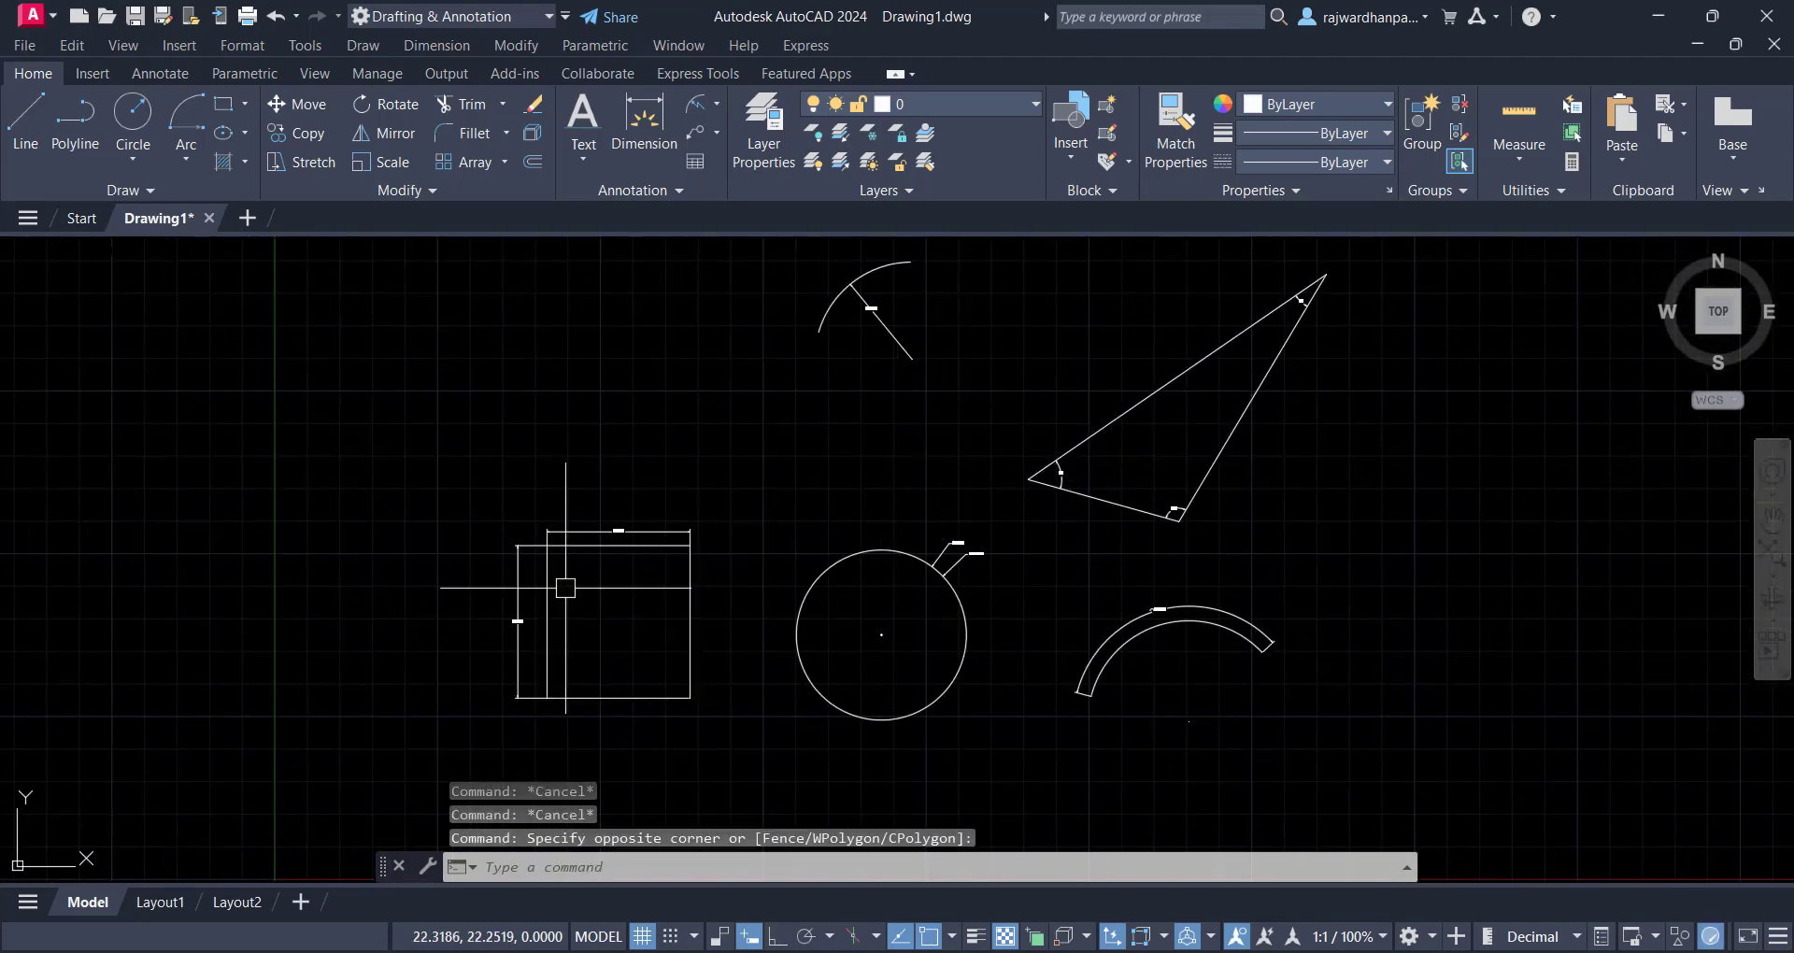
{"action": "mouse_move", "coordinate": [990, 443]}
{"action": "middle_mouse_down"}
{"action": "mouse_move", "coordinate": [1009, 424]}
{"action": "mouse_move", "coordinate": [892, 499]}
{"action": "middle_mouse_up"}
{"action": "key", "text": "Escape"}
{"action": "key", "text": "Escape"}
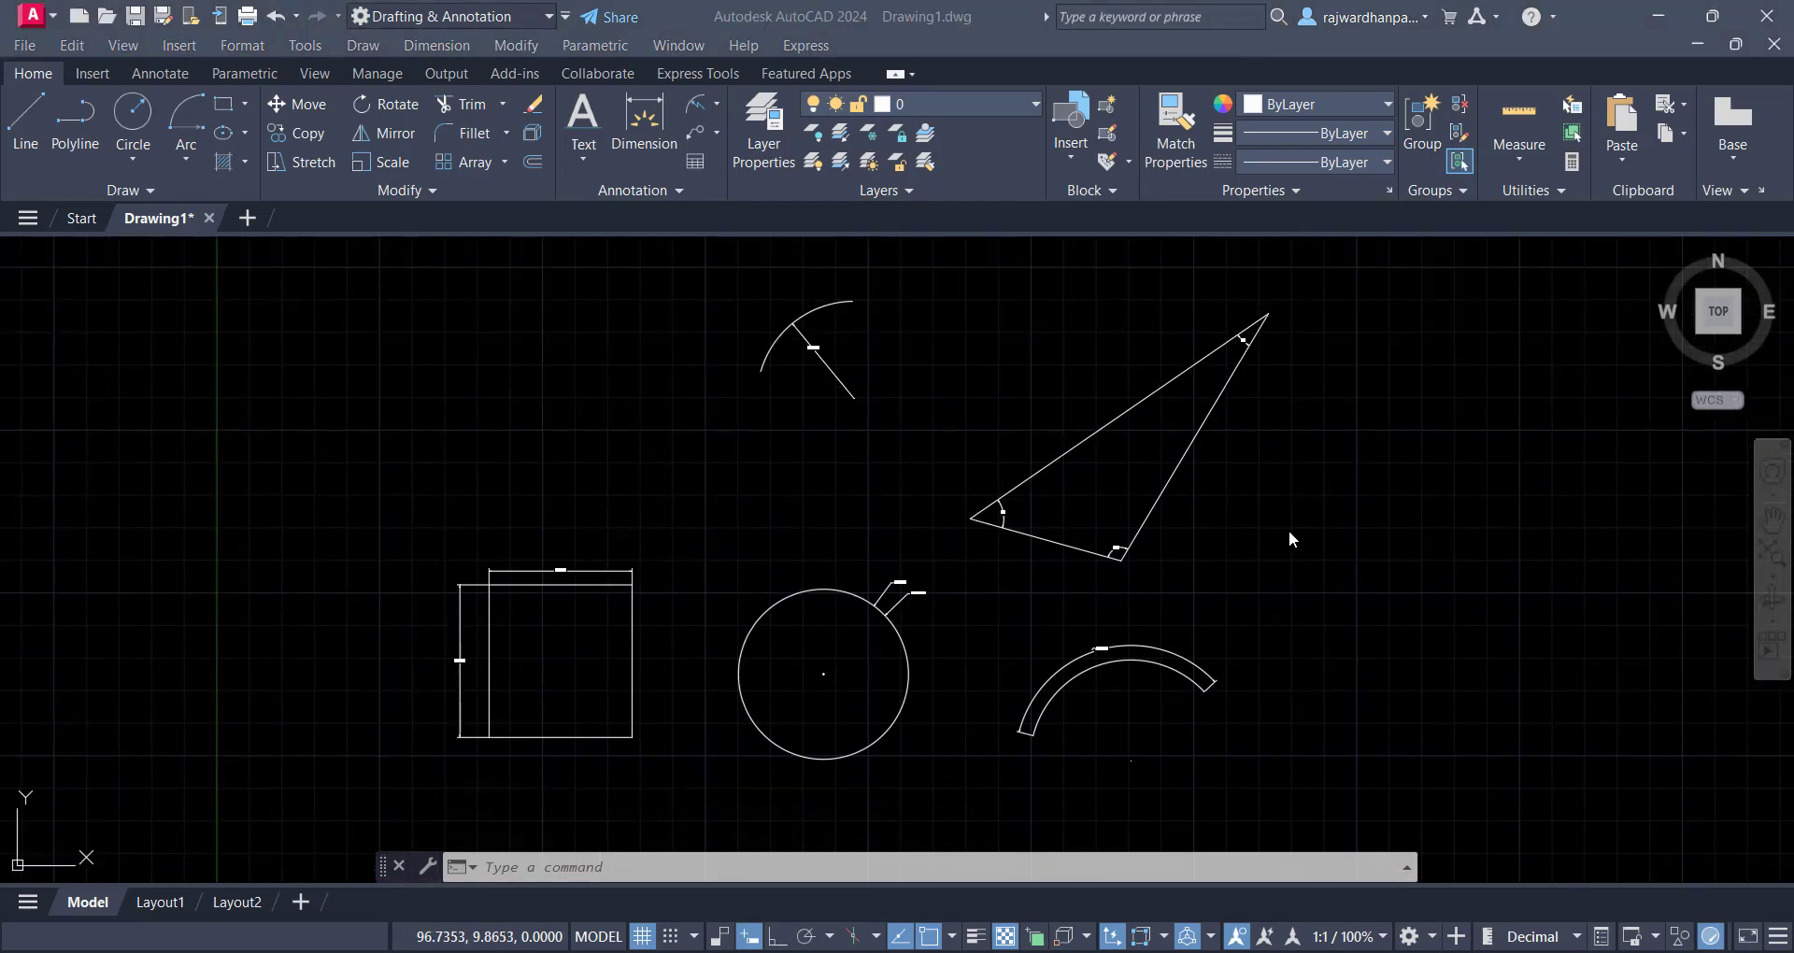
Open the Dimension Style Manager with the D command, and close it
{"action": "type", "text": "d"}
{"action": "key", "text": "Return"}
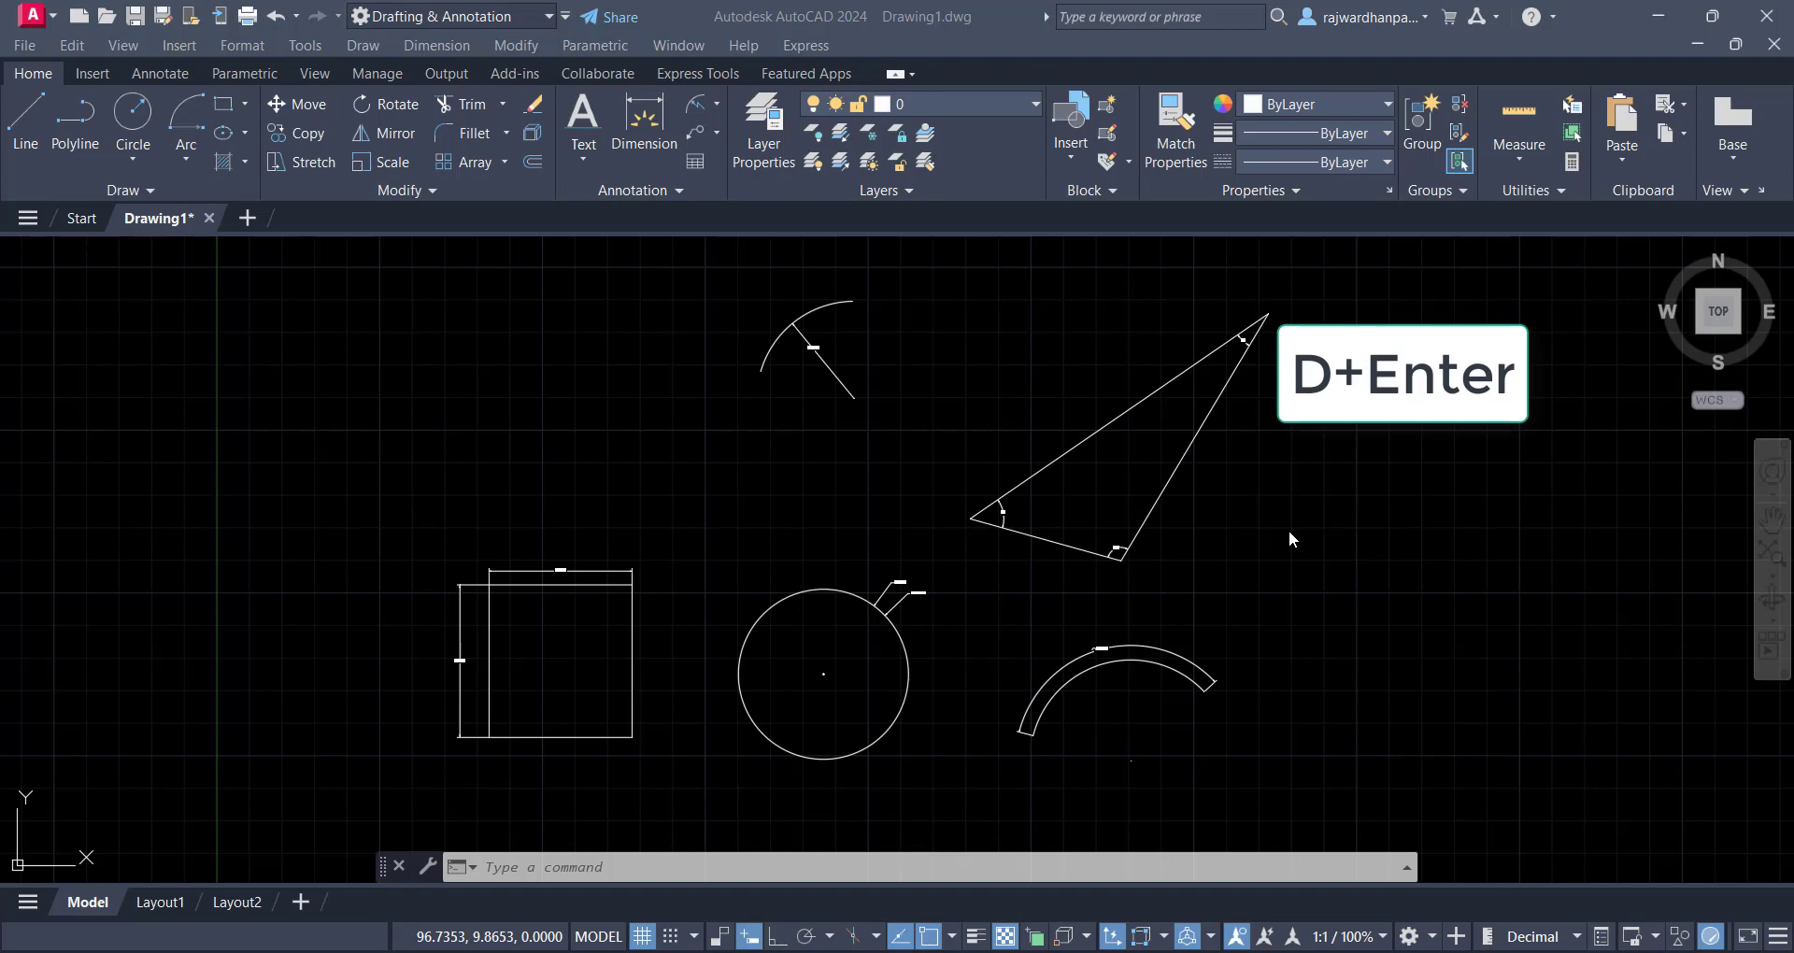
{"action": "type", "text": "D"}
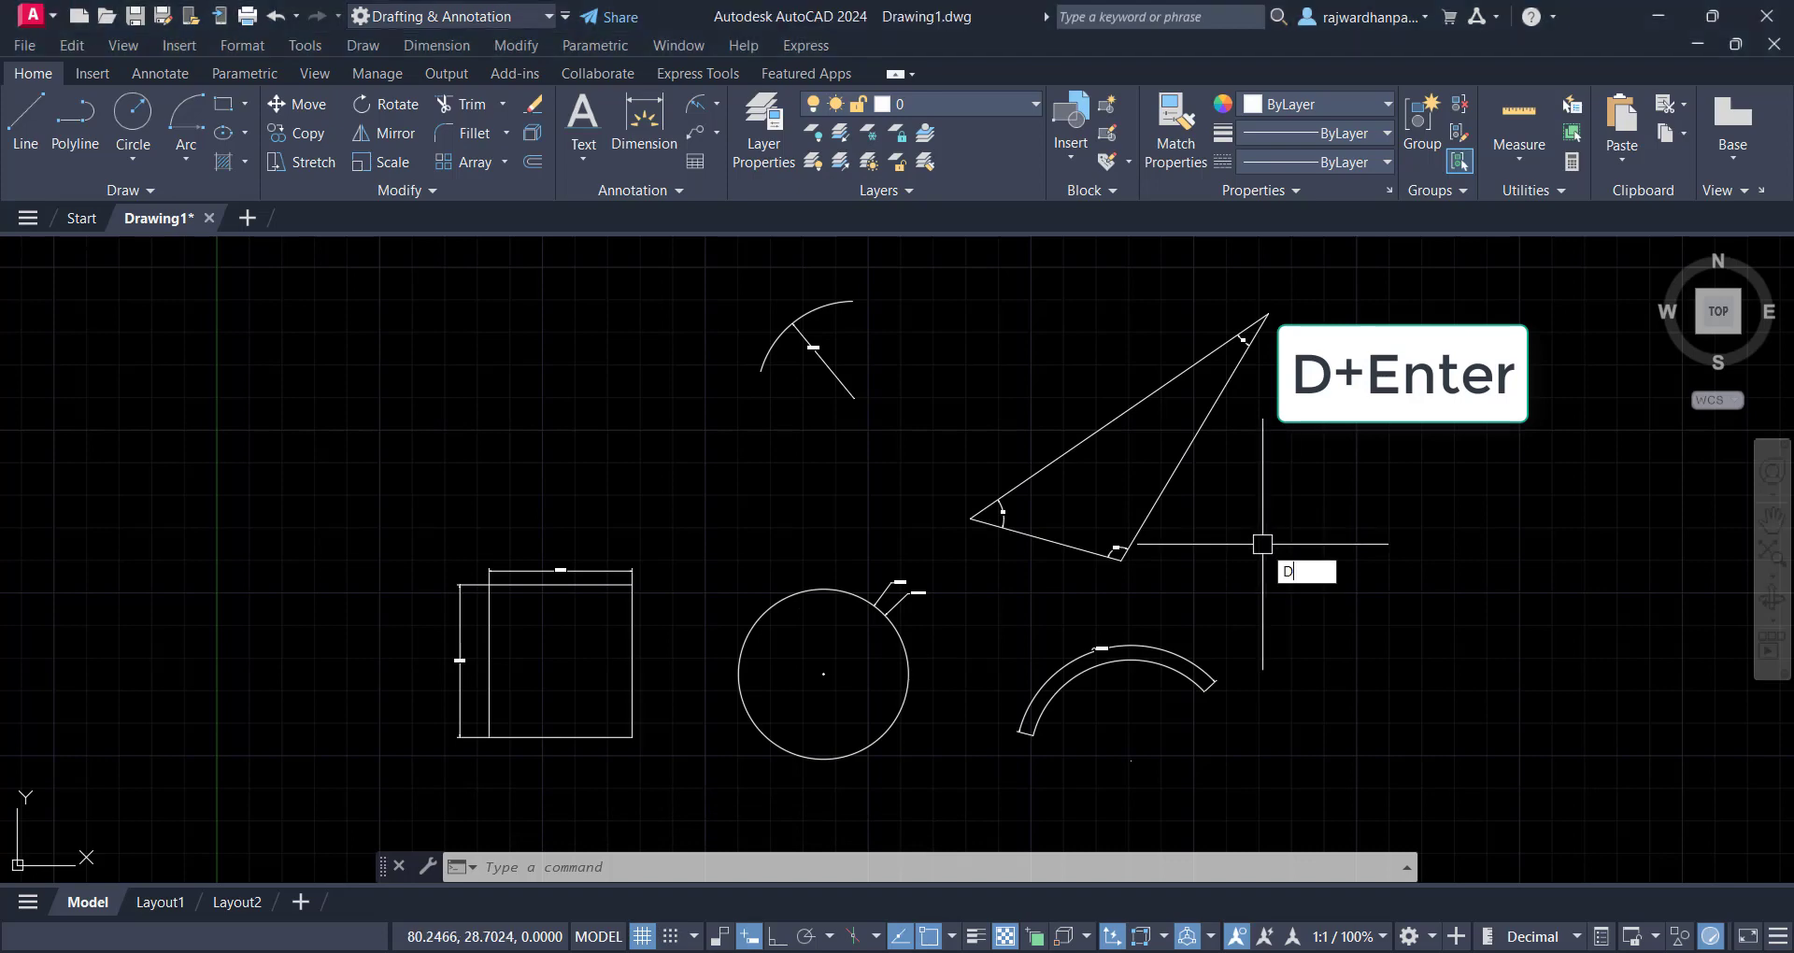
{"action": "key", "text": "Return"}
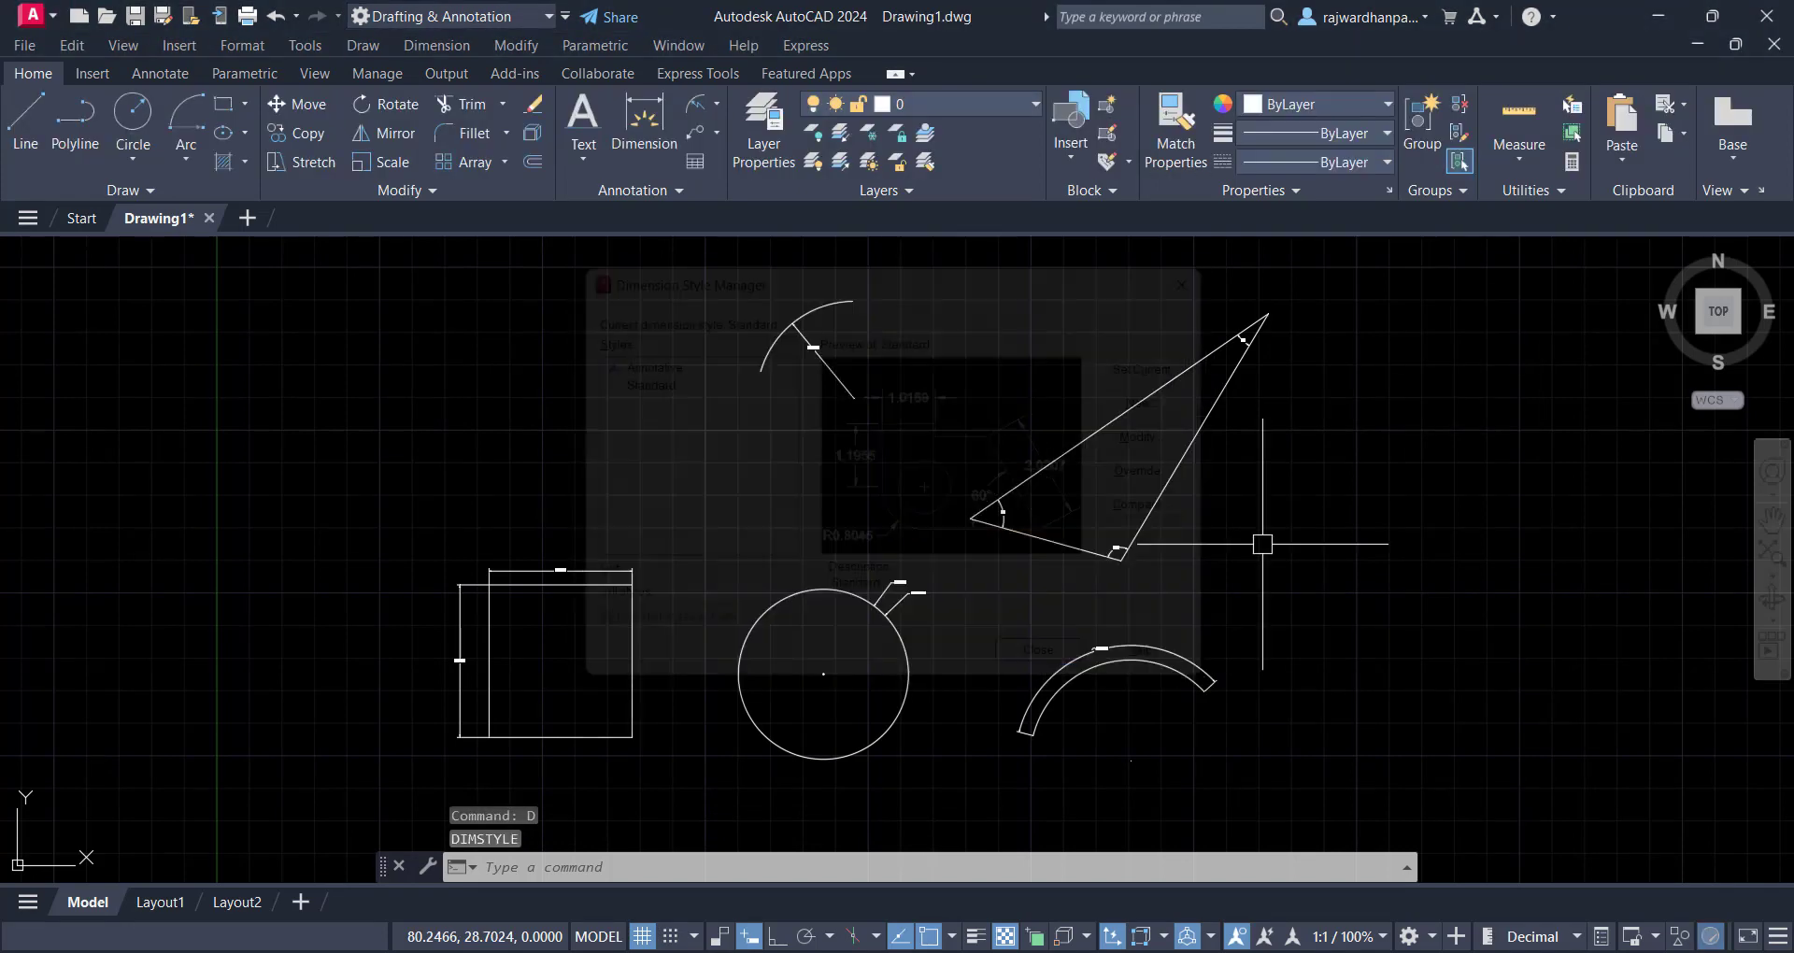
Create a new dimension style named DIM based on Standard for all dimensions, and open its settings
{"action": "left_click", "coordinate": [669, 193]}
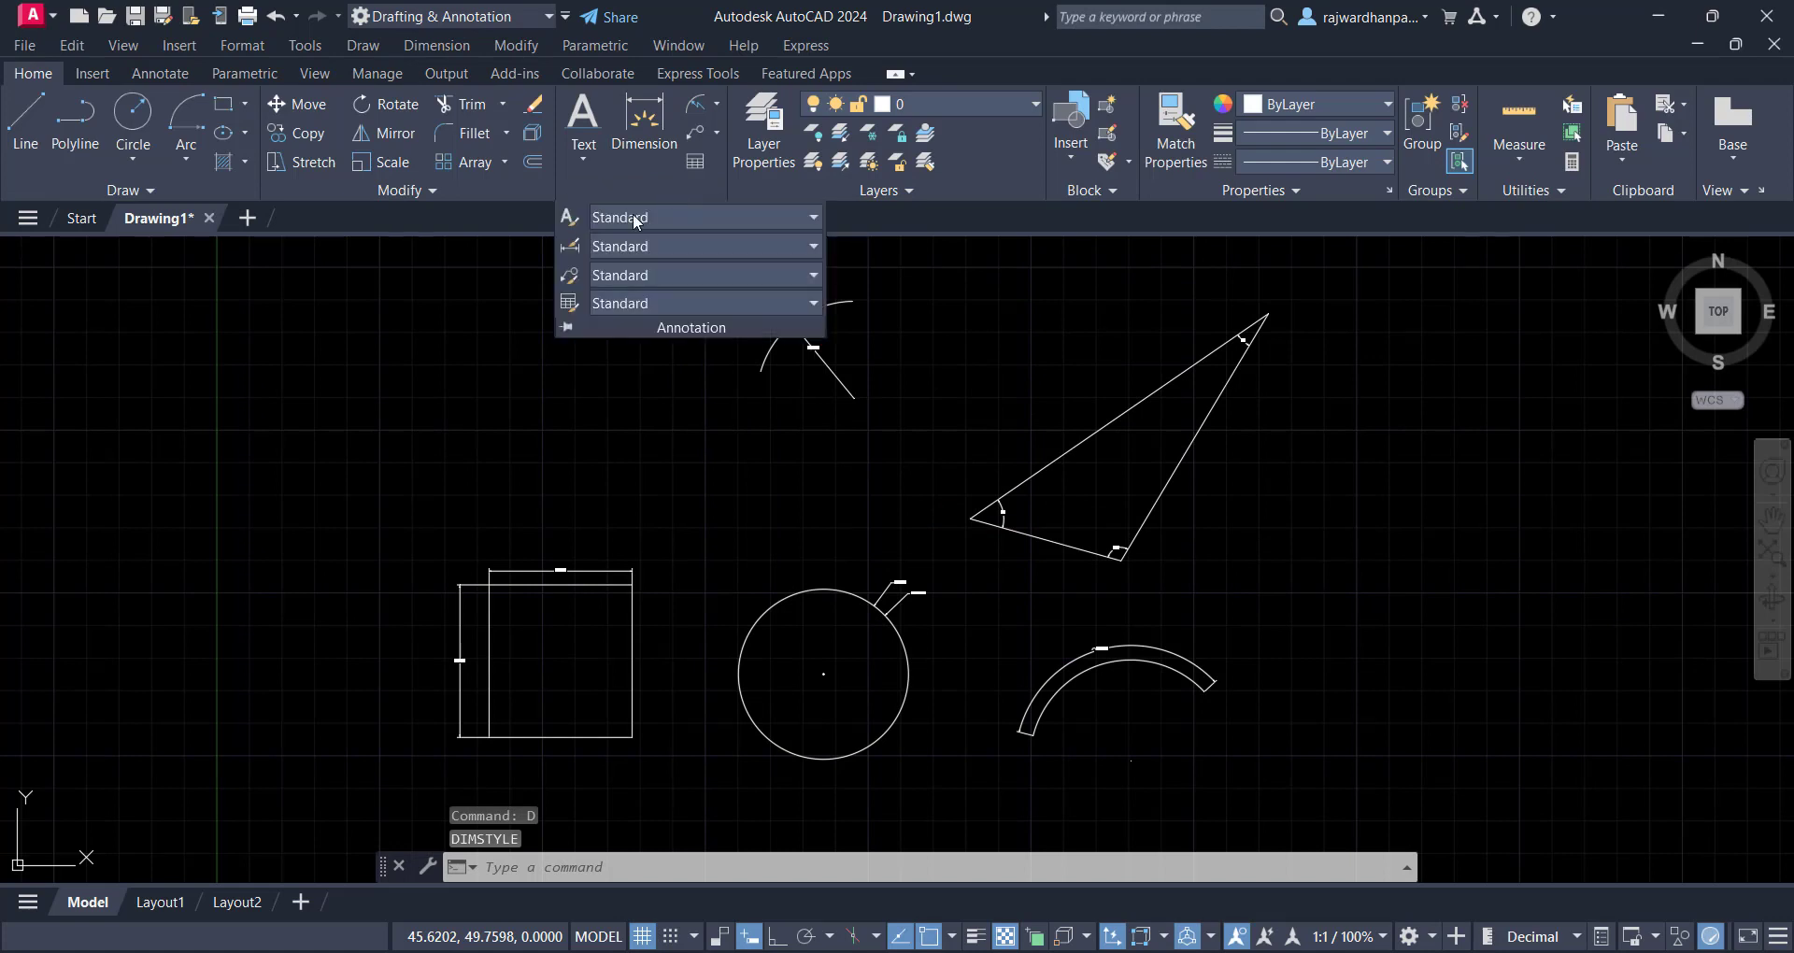
{"action": "left_click", "coordinate": [571, 248]}
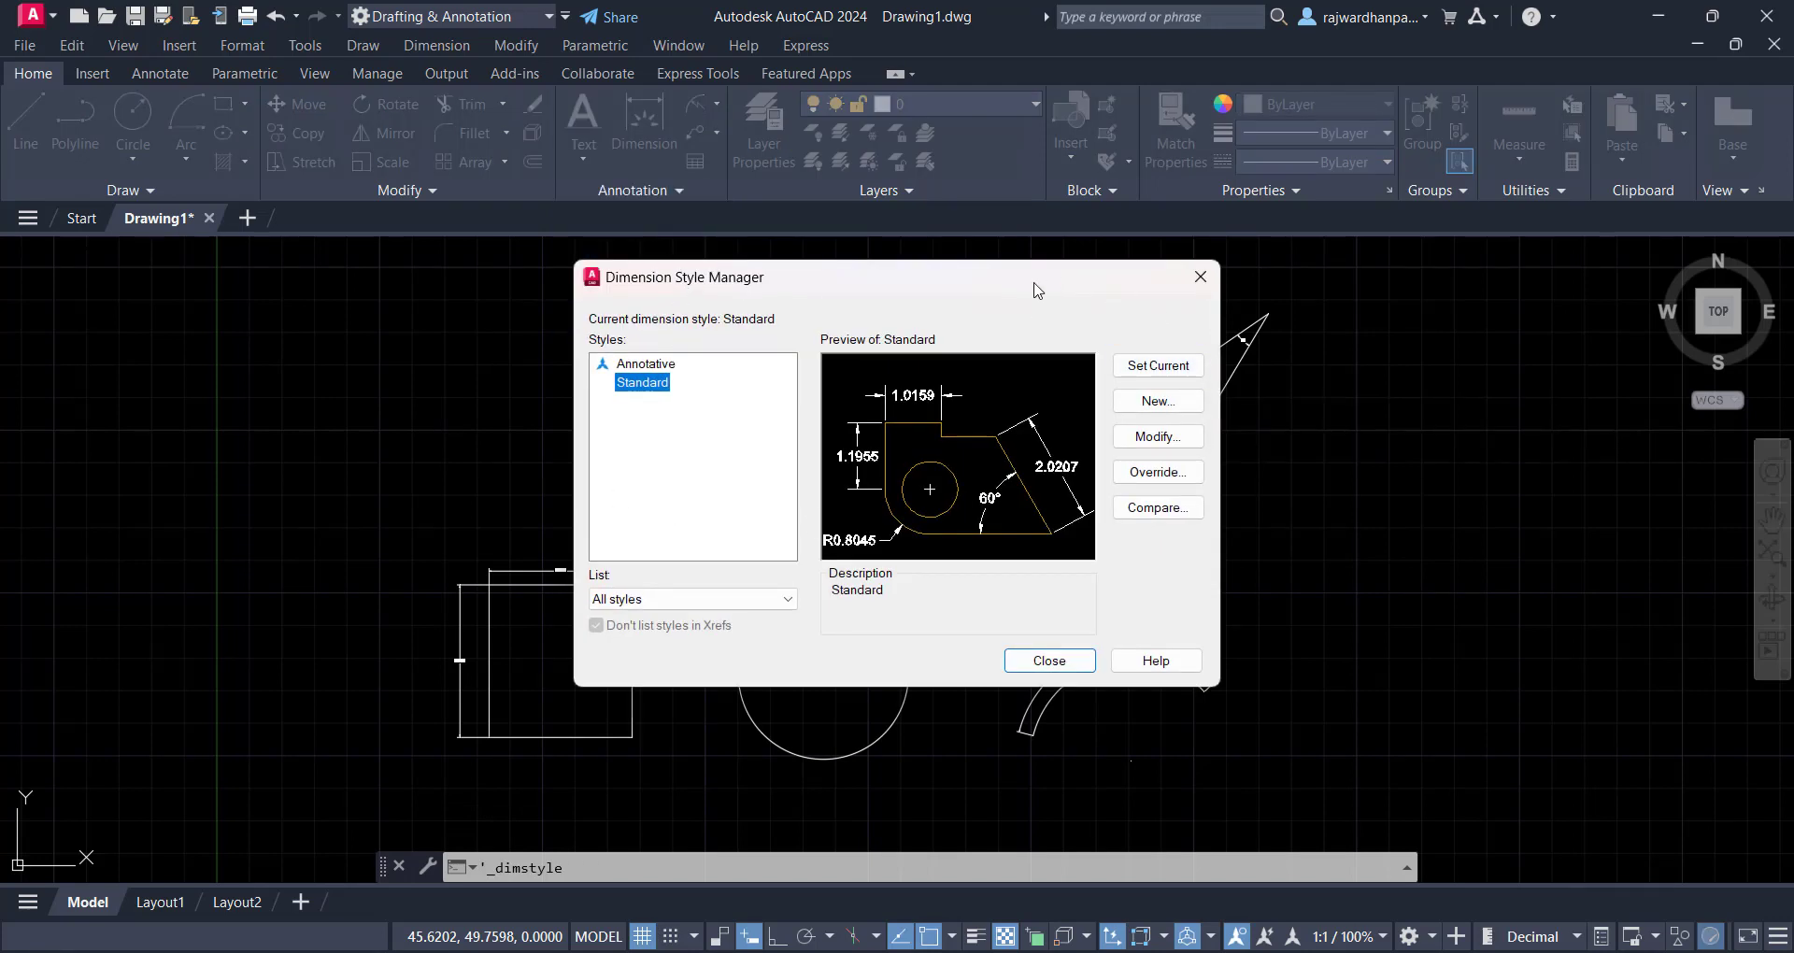
{"action": "mouse_move", "coordinate": [1033, 281]}
{"action": "left_mouse_down"}
{"action": "mouse_move", "coordinate": [946, 253]}
{"action": "mouse_move", "coordinate": [1010, 240]}
{"action": "left_mouse_up"}
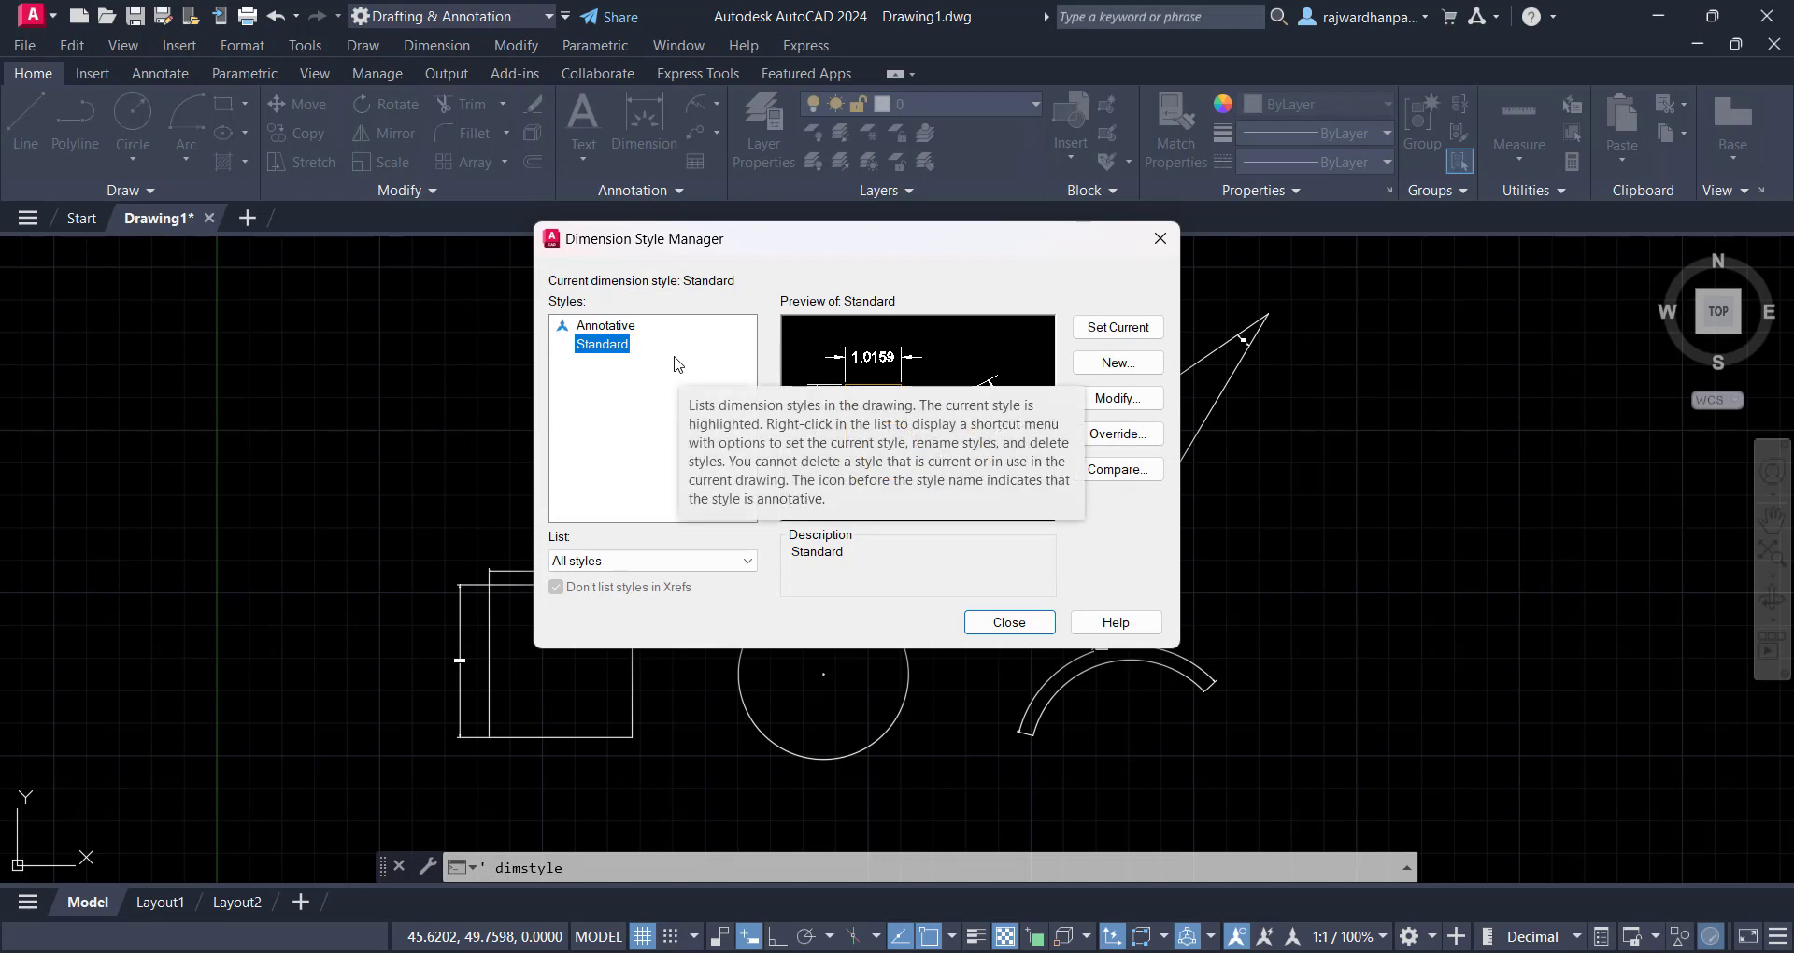
{"action": "left_click", "coordinate": [1152, 372]}
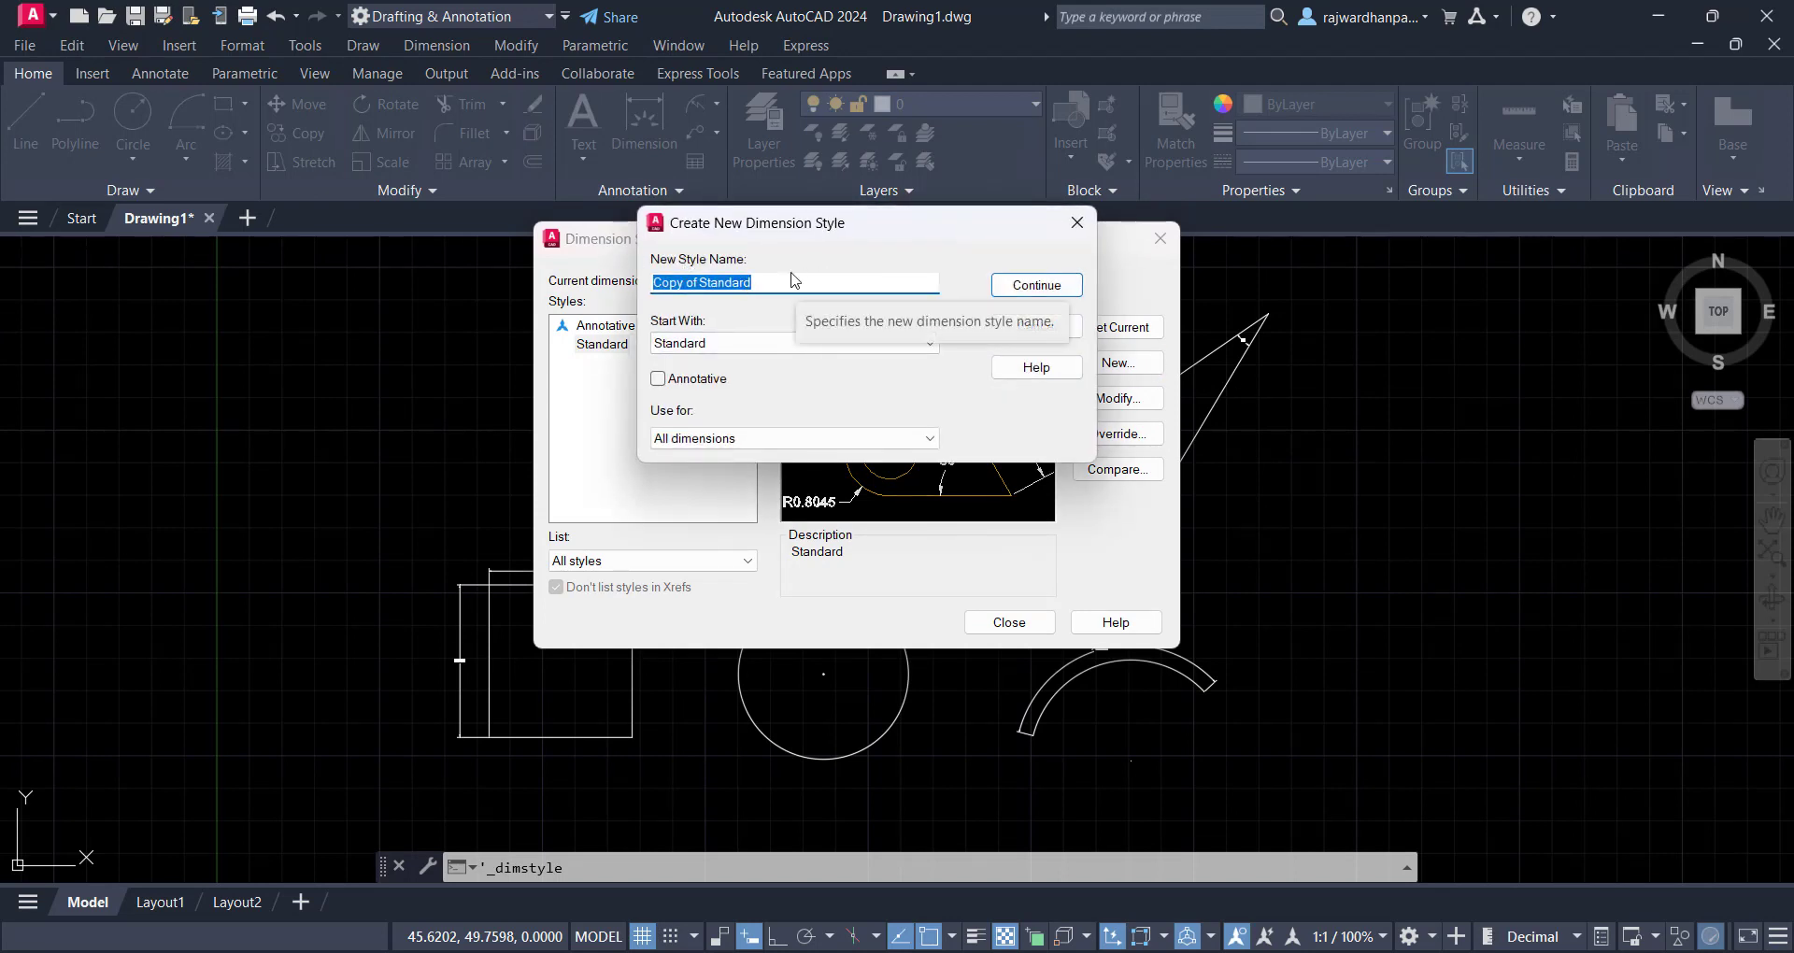
{"action": "type", "text": "DIM"}
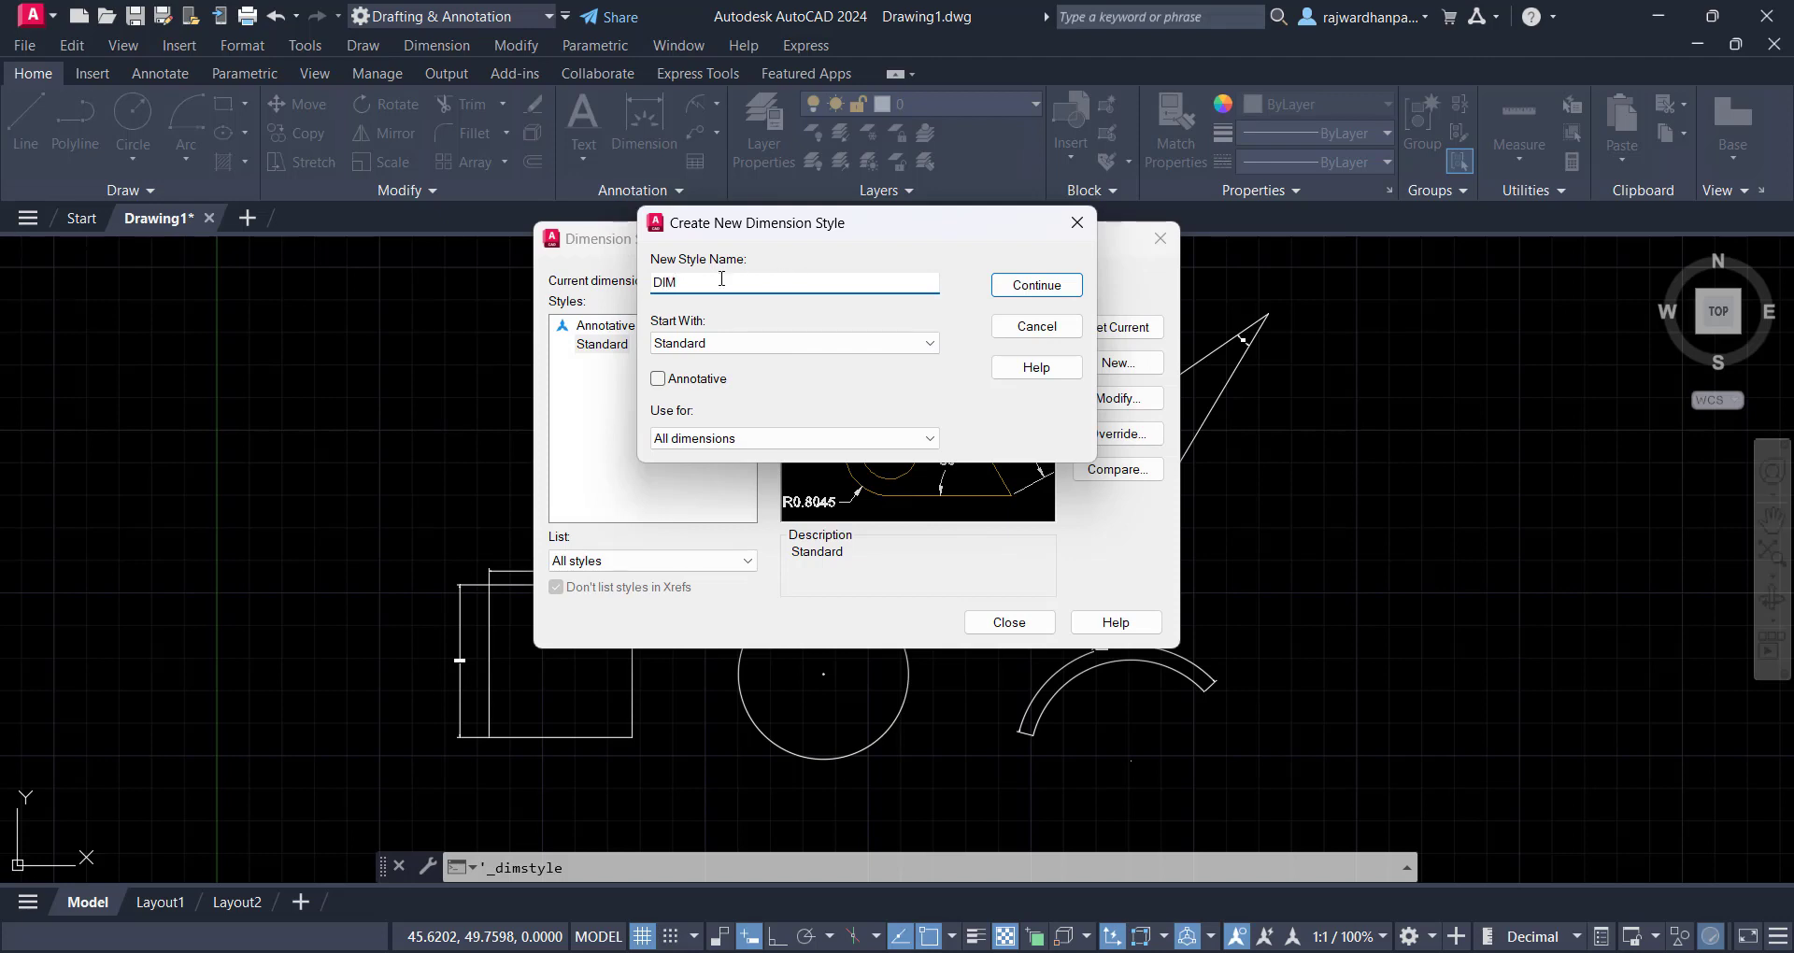
{"action": "left_click", "coordinate": [1036, 285]}
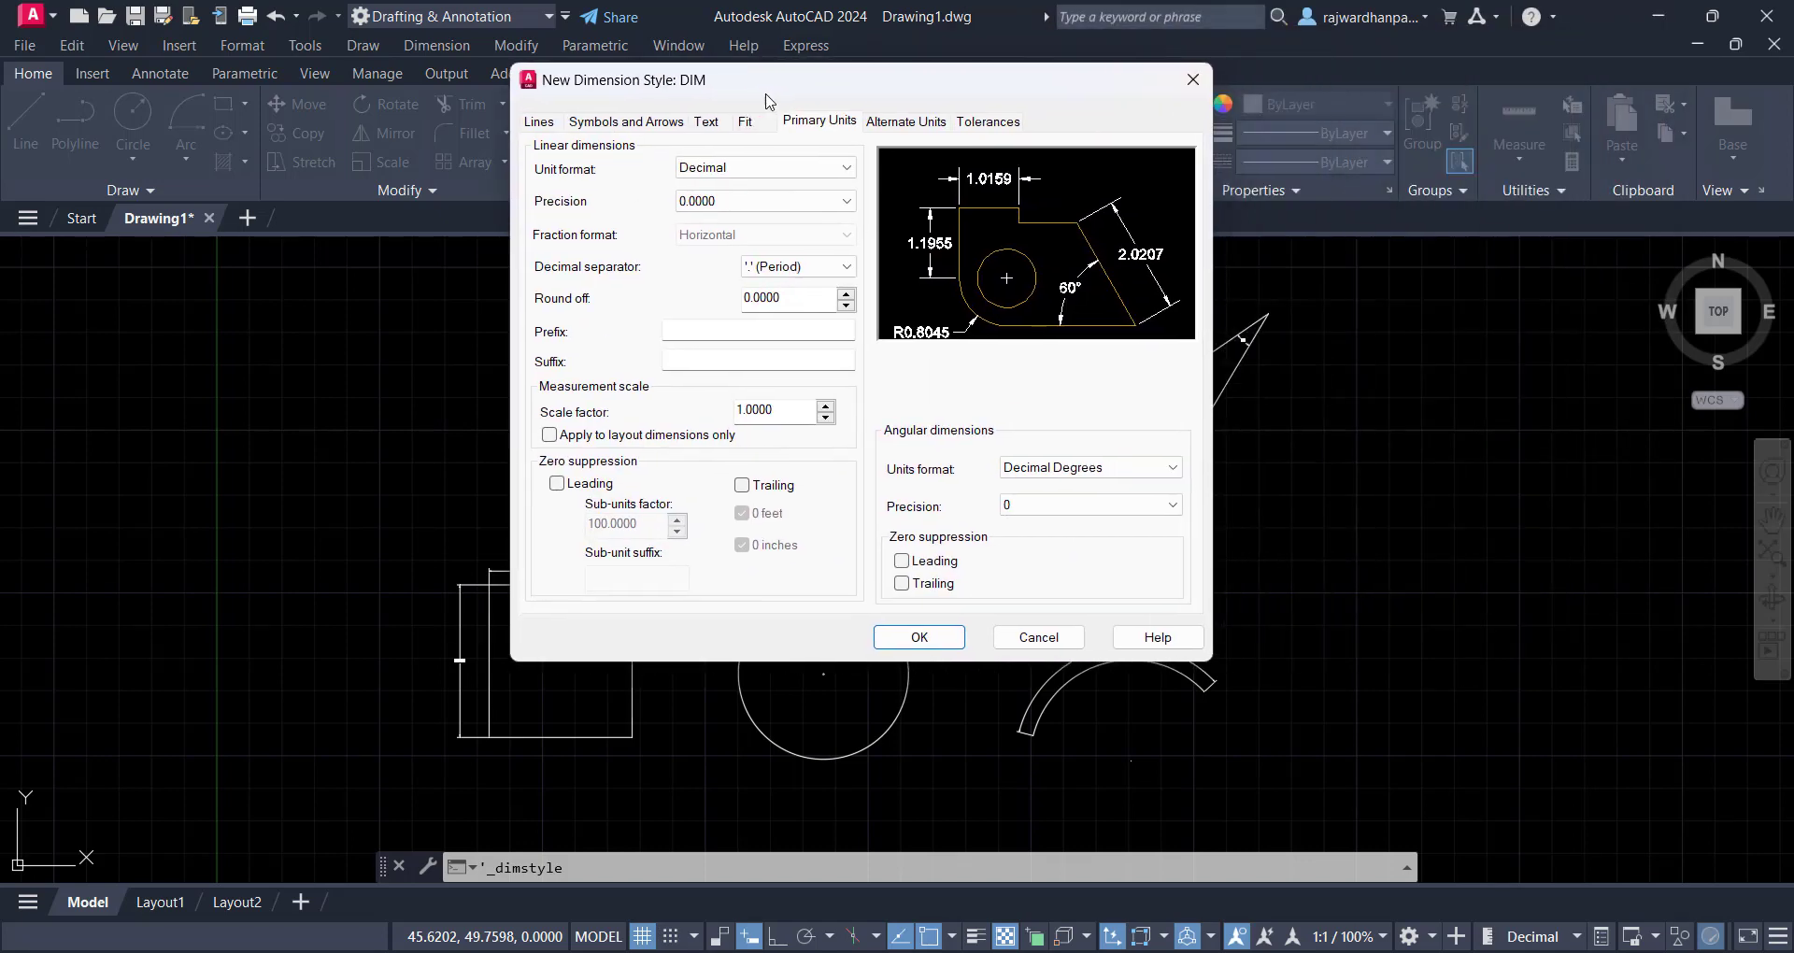
{"action": "mouse_move", "coordinate": [658, 93]}
{"action": "left_mouse_down"}
{"action": "mouse_move", "coordinate": [768, 94]}
{"action": "mouse_move", "coordinate": [682, 108]}
{"action": "left_mouse_up"}
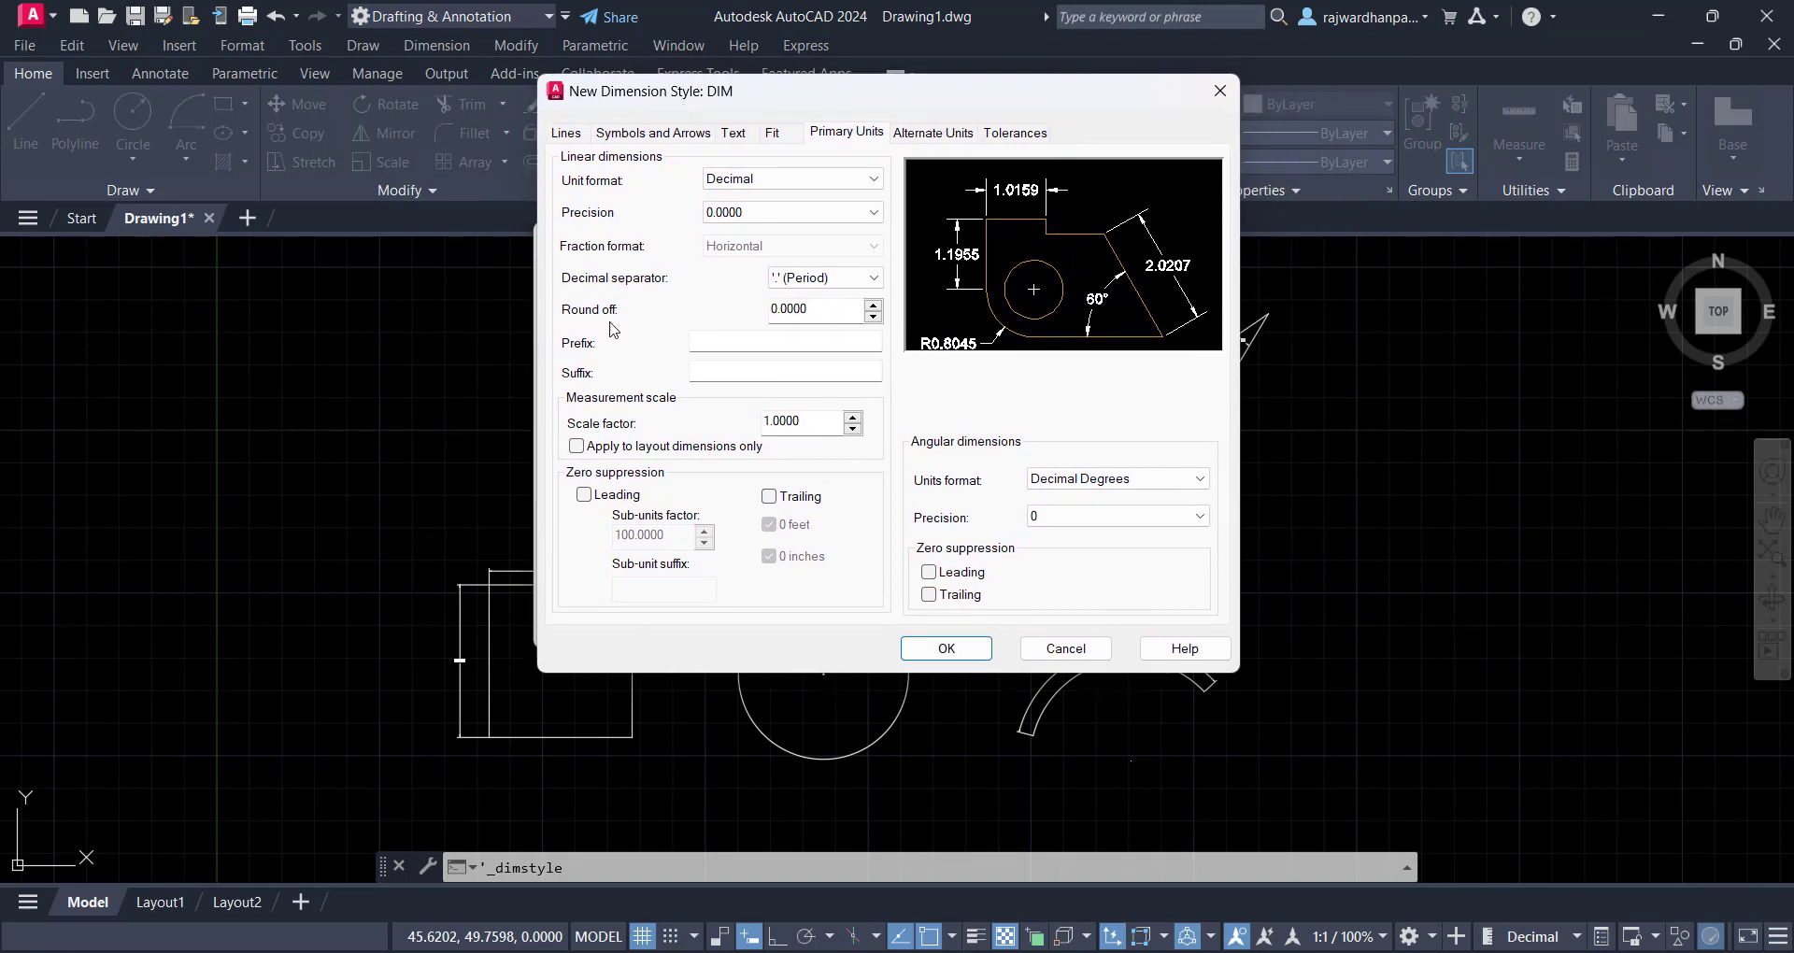
Set the dimension line color of the DIM style to Red
{"action": "left_click", "coordinate": [572, 135]}
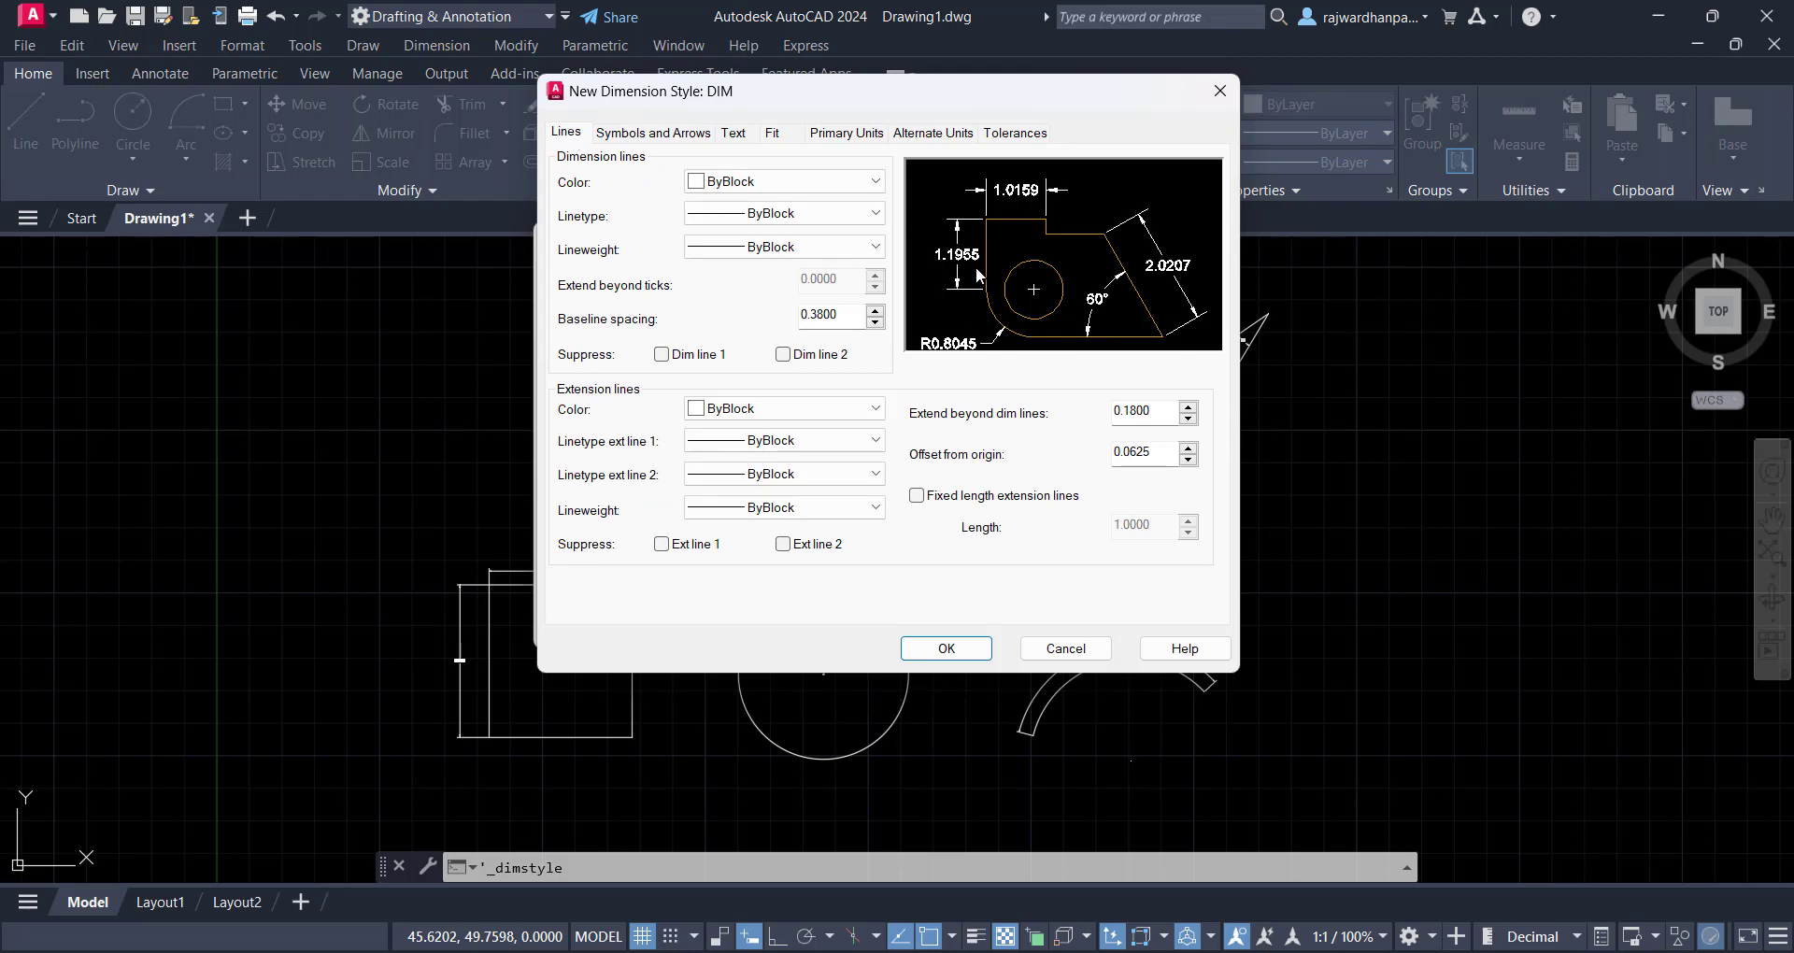
{"action": "left_click", "coordinate": [817, 188]}
{"action": "left_click", "coordinate": [813, 233]}
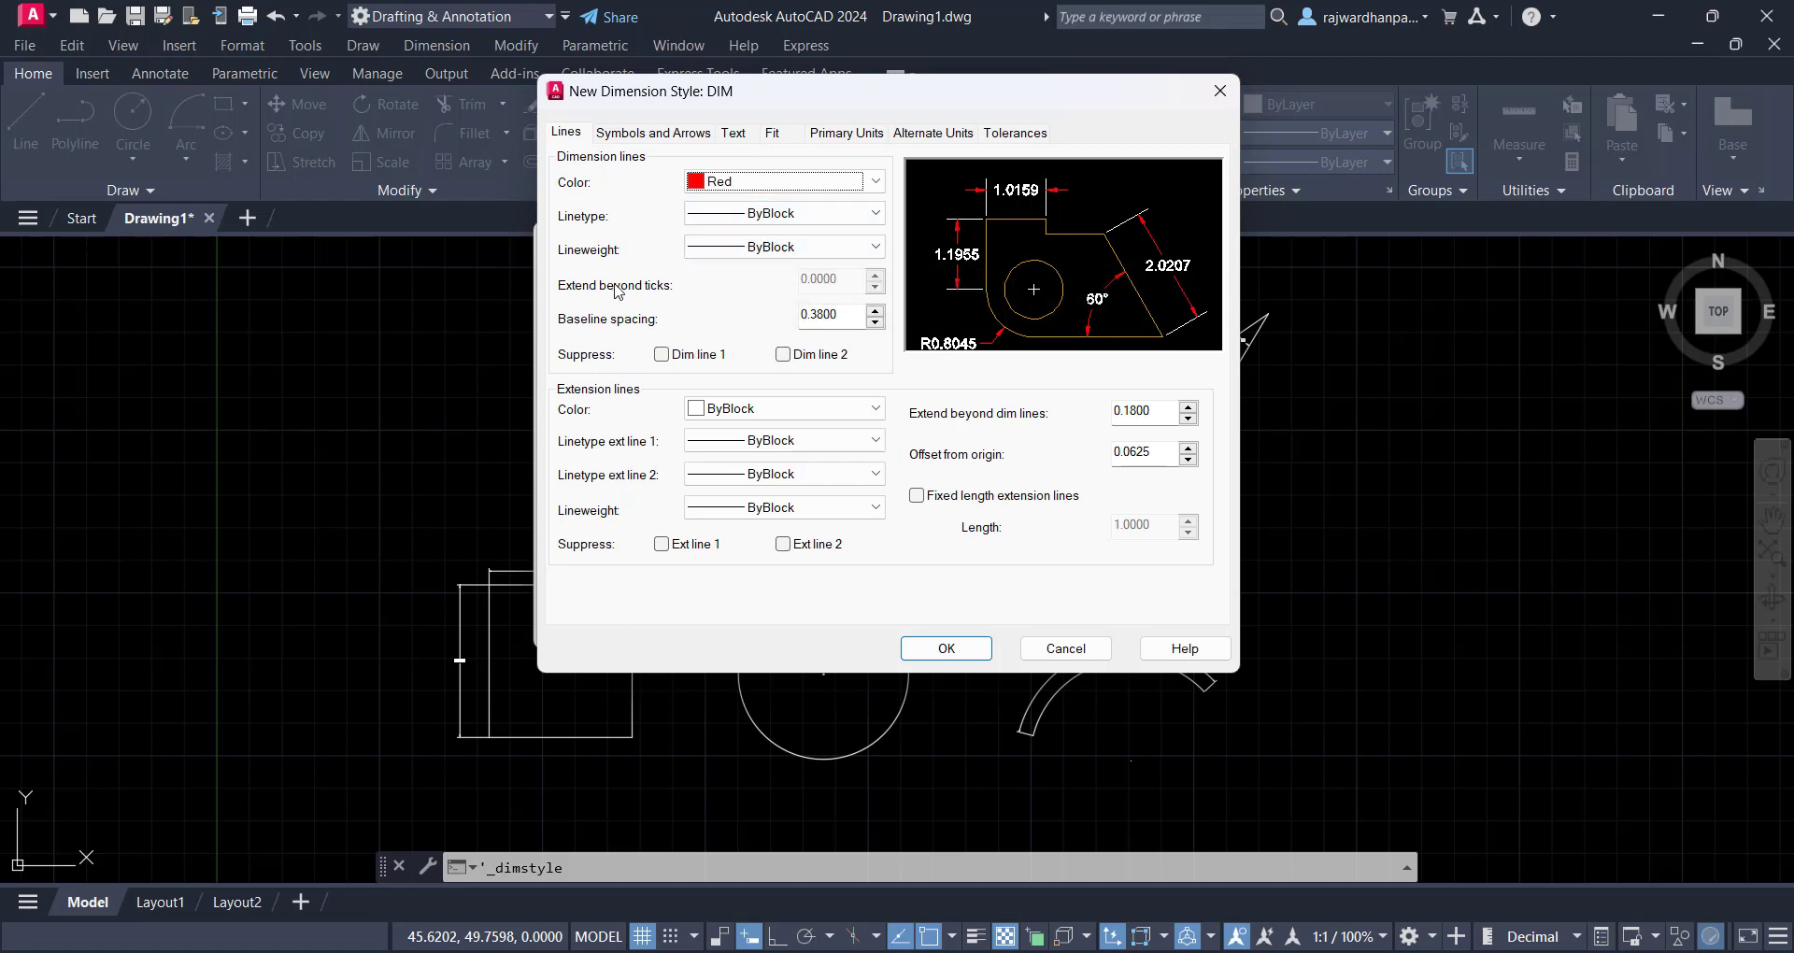
Try suppressing dim line 1 and dim line 2 in the DIM style, and turn each suppression off again
{"action": "left_click", "coordinate": [839, 324]}
{"action": "left_click", "coordinate": [673, 356]}
{"action": "left_click", "coordinate": [672, 357]}
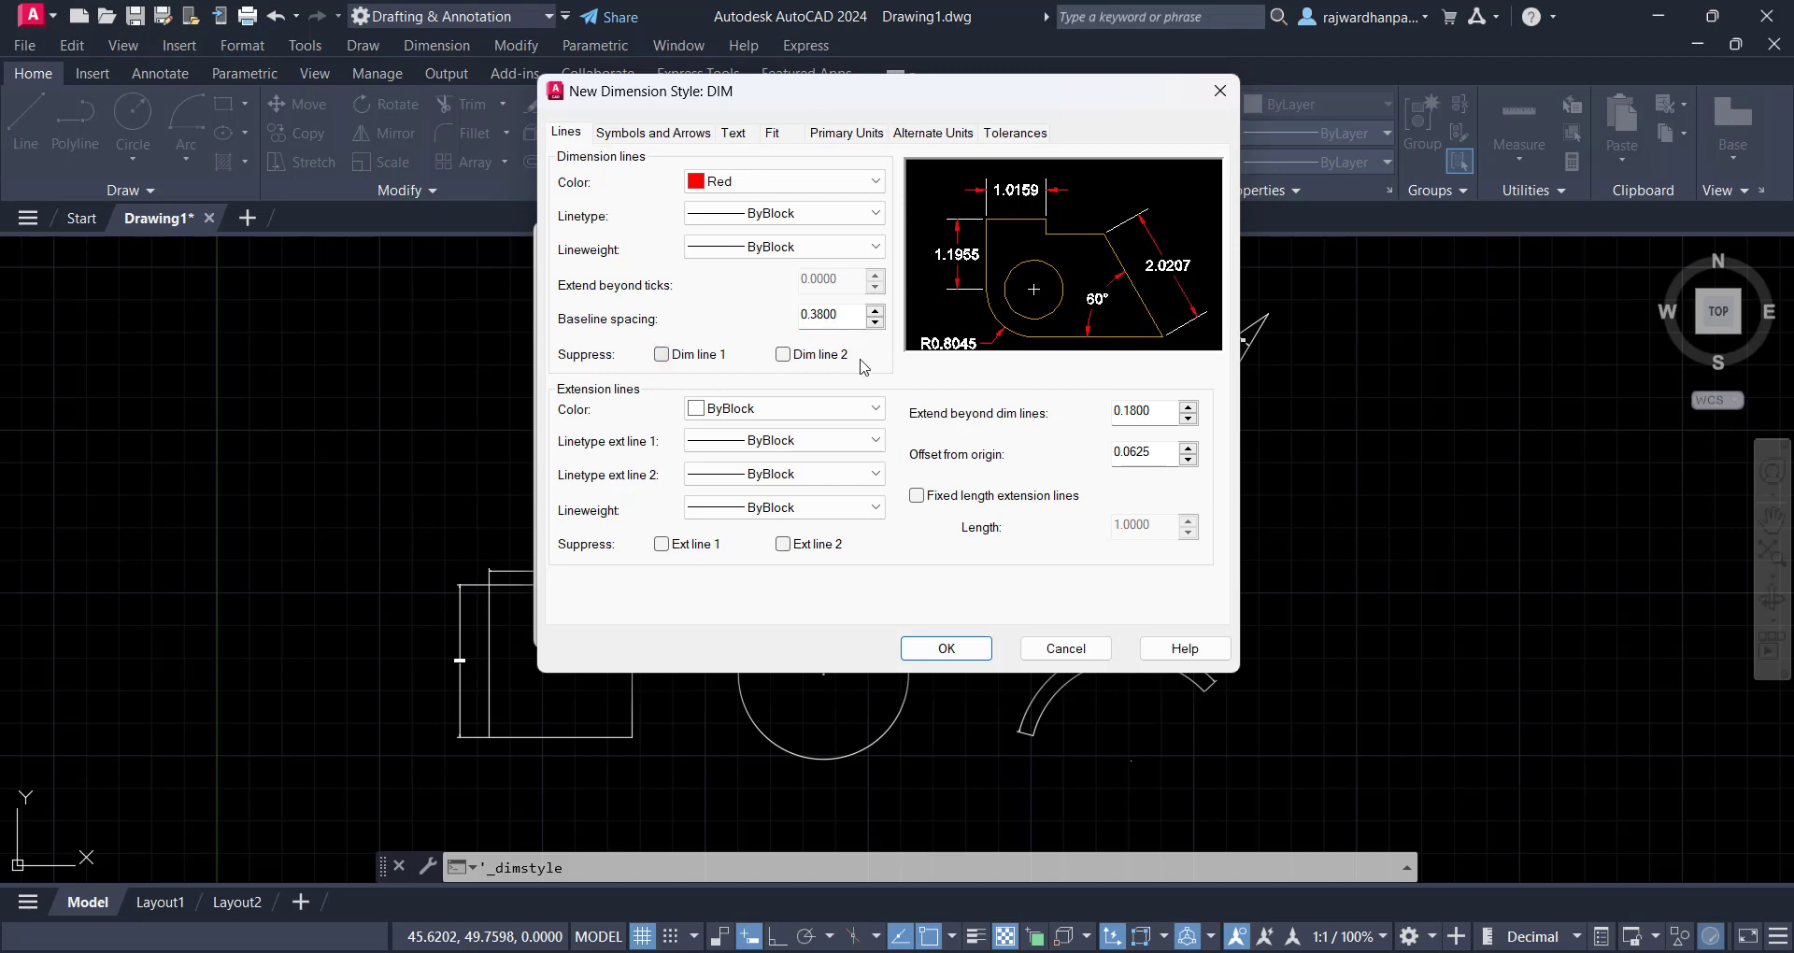
{"action": "left_click", "coordinate": [812, 357]}
{"action": "left_click", "coordinate": [814, 359]}
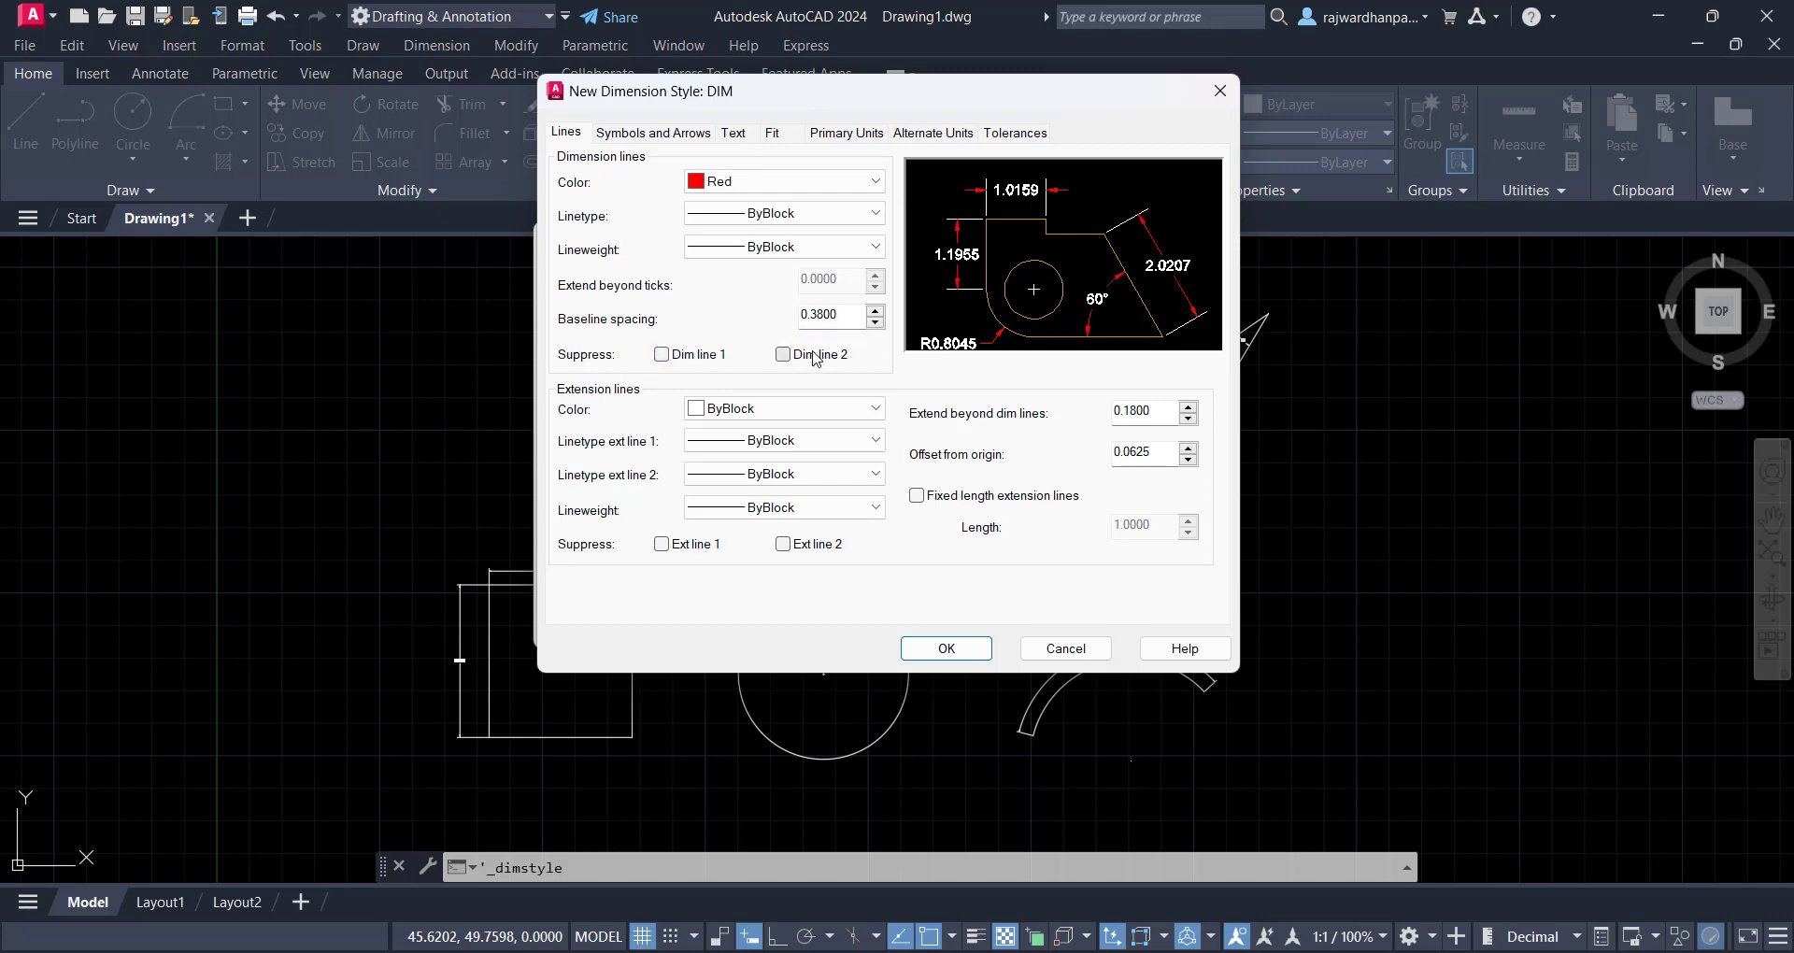
{"action": "left_click", "coordinate": [679, 361]}
{"action": "left_click", "coordinate": [680, 361]}
{"action": "left_click", "coordinate": [791, 354]}
{"action": "left_click", "coordinate": [793, 354]}
Set the extension line color to Magenta after trying Green
{"action": "left_click", "coordinate": [818, 412]}
{"action": "left_click", "coordinate": [818, 415]}
{"action": "left_click", "coordinate": [834, 413]}
{"action": "left_click", "coordinate": [734, 510]}
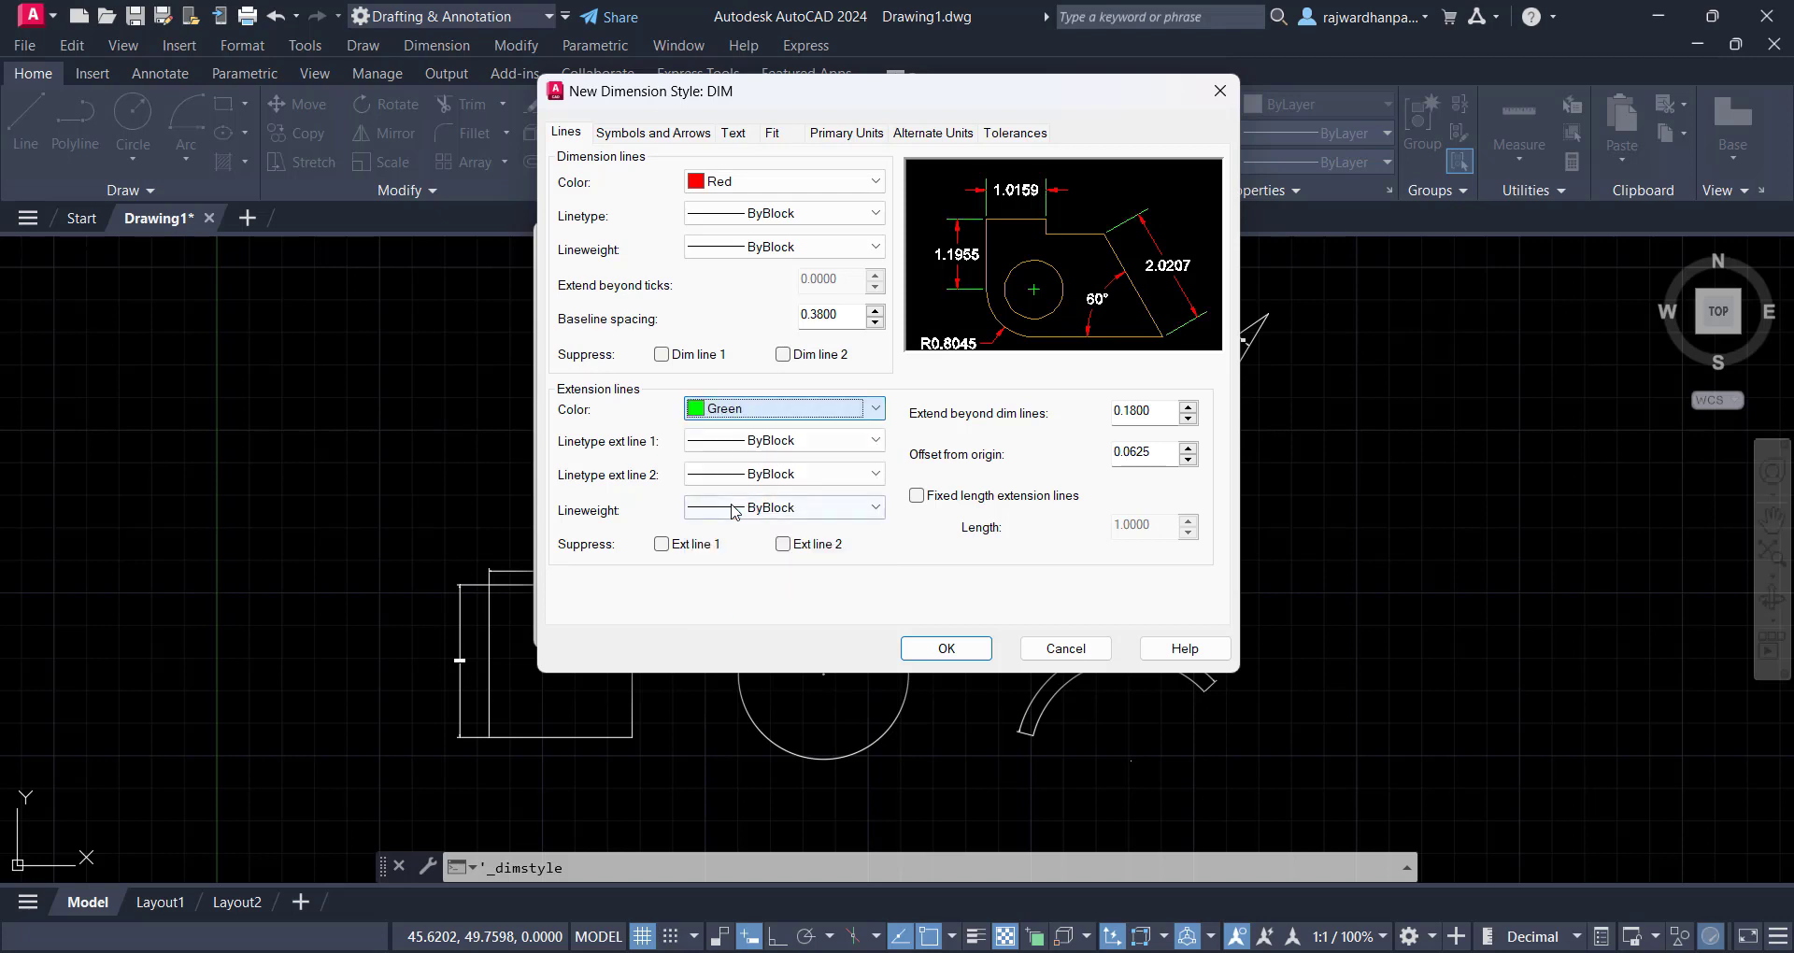
{"action": "left_click", "coordinate": [877, 410]}
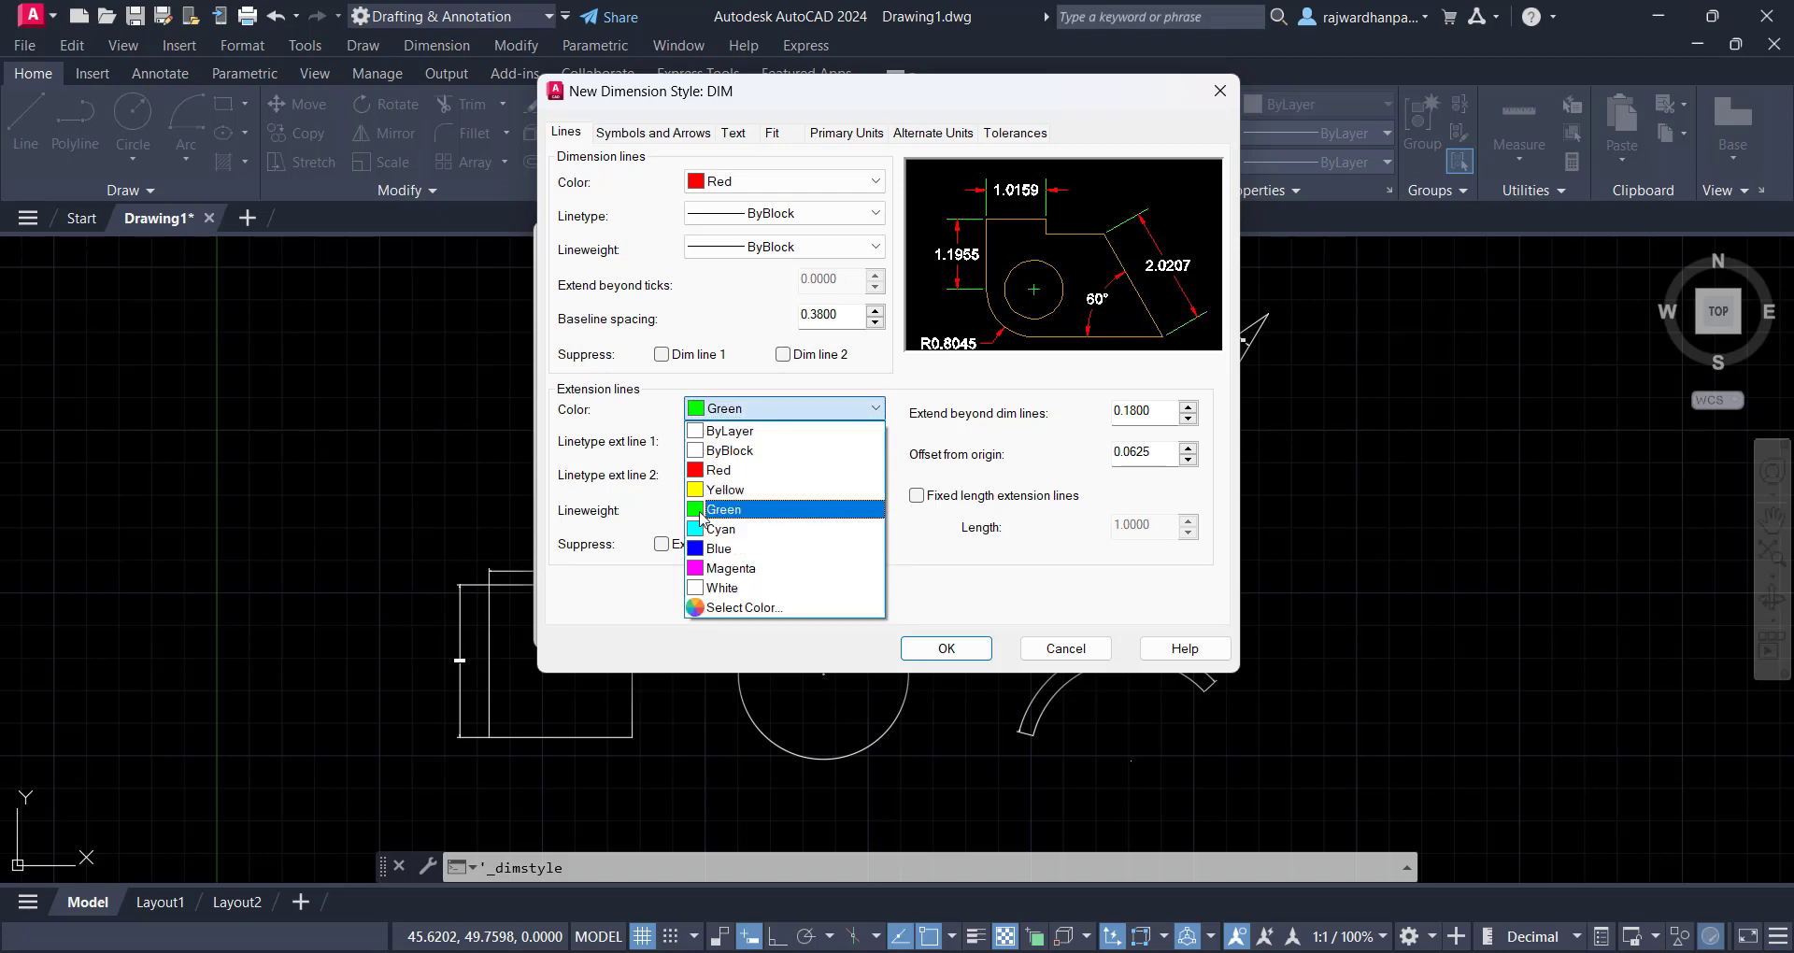
{"action": "left_click", "coordinate": [732, 568]}
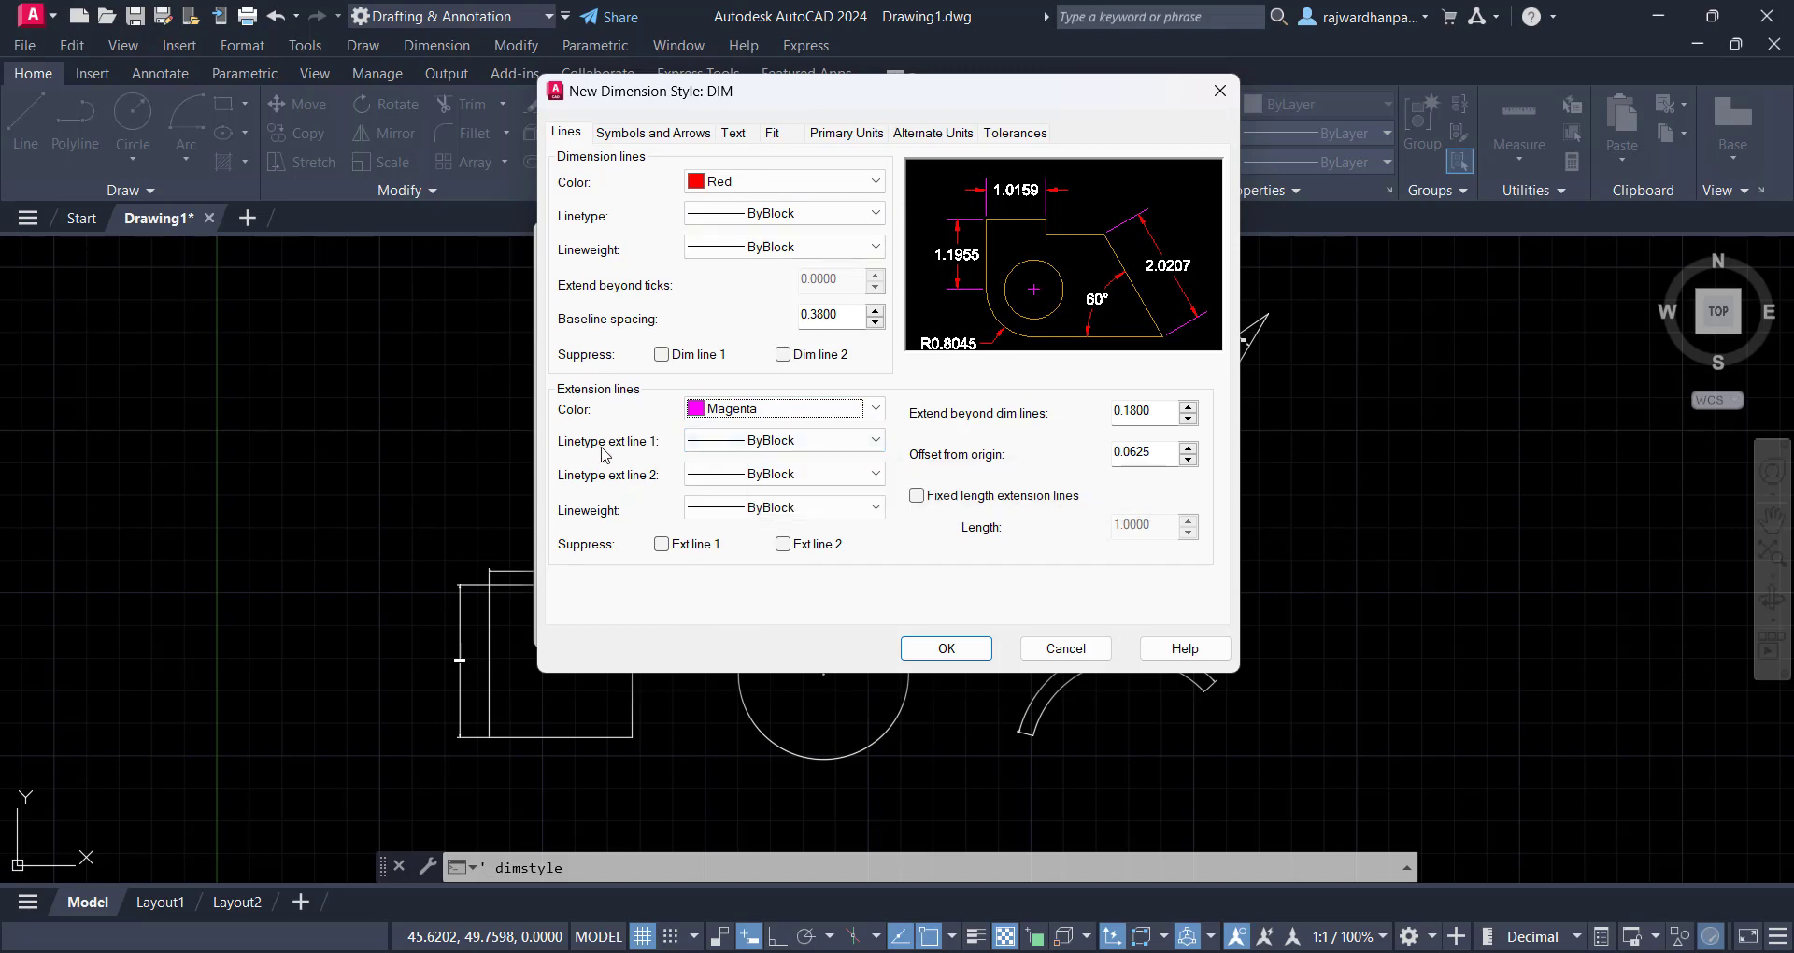
Review the available linetypes for extension lines 1 and 2 and the extension lineweights, keeping ByBlock for all
{"action": "left_click", "coordinate": [877, 442]}
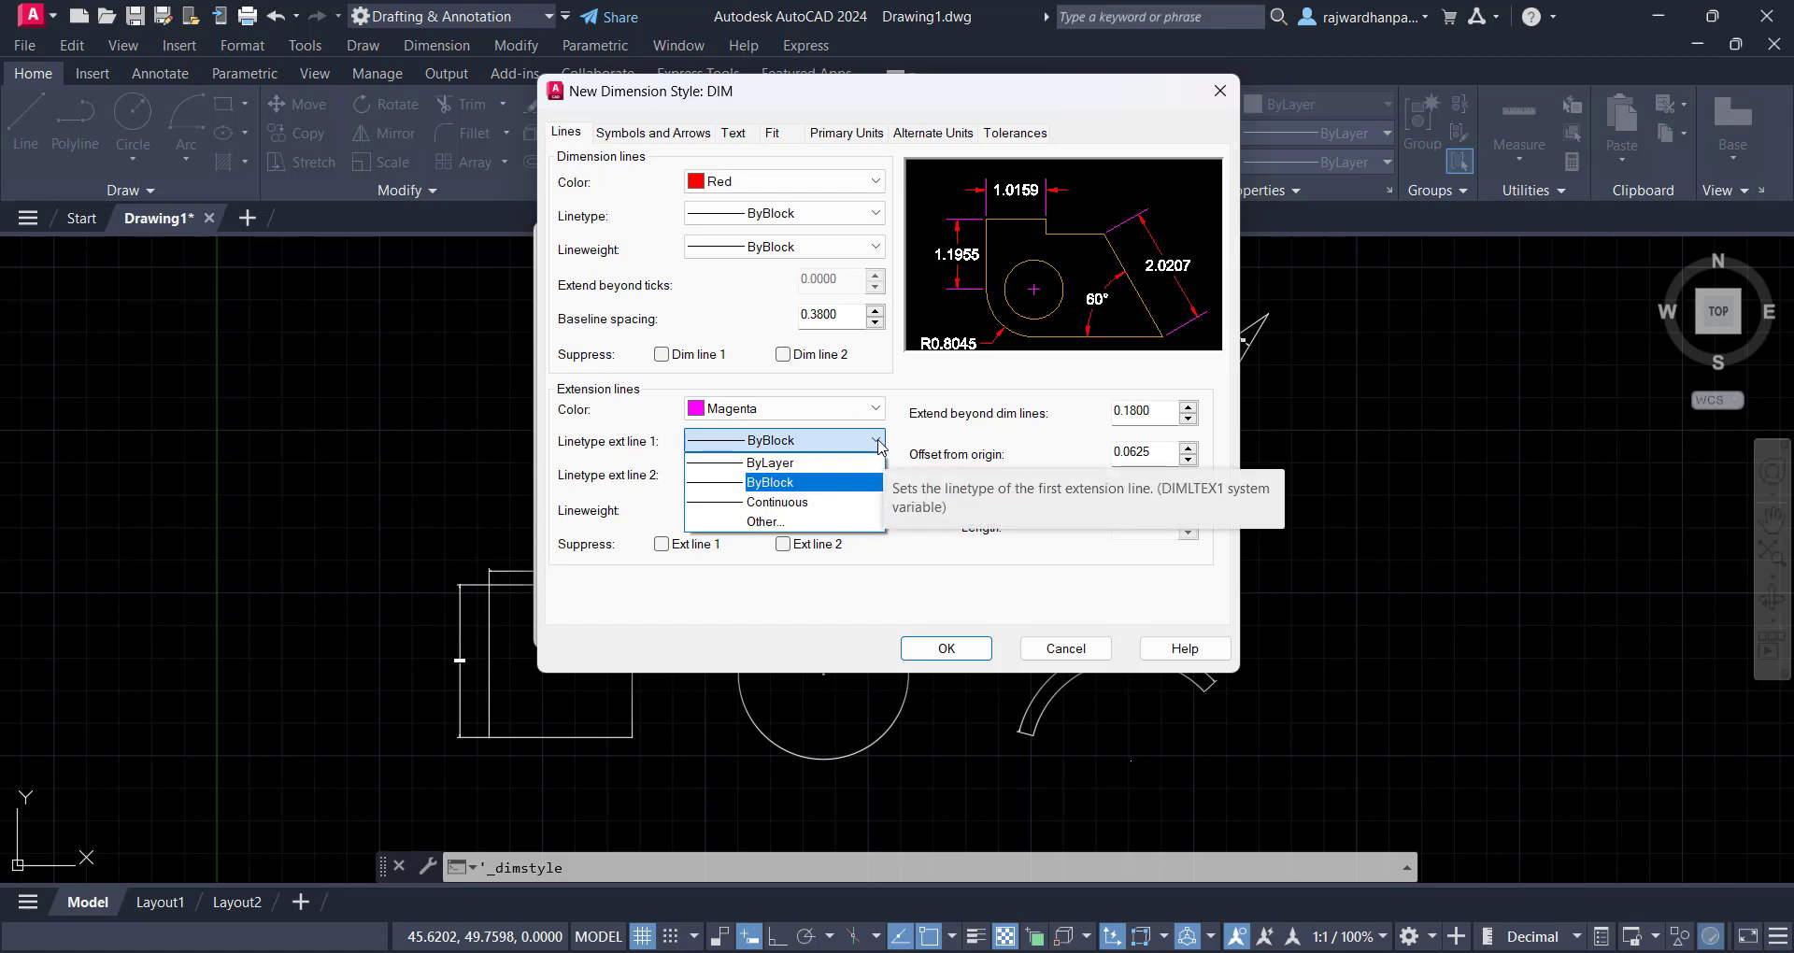
{"action": "left_click", "coordinate": [878, 445]}
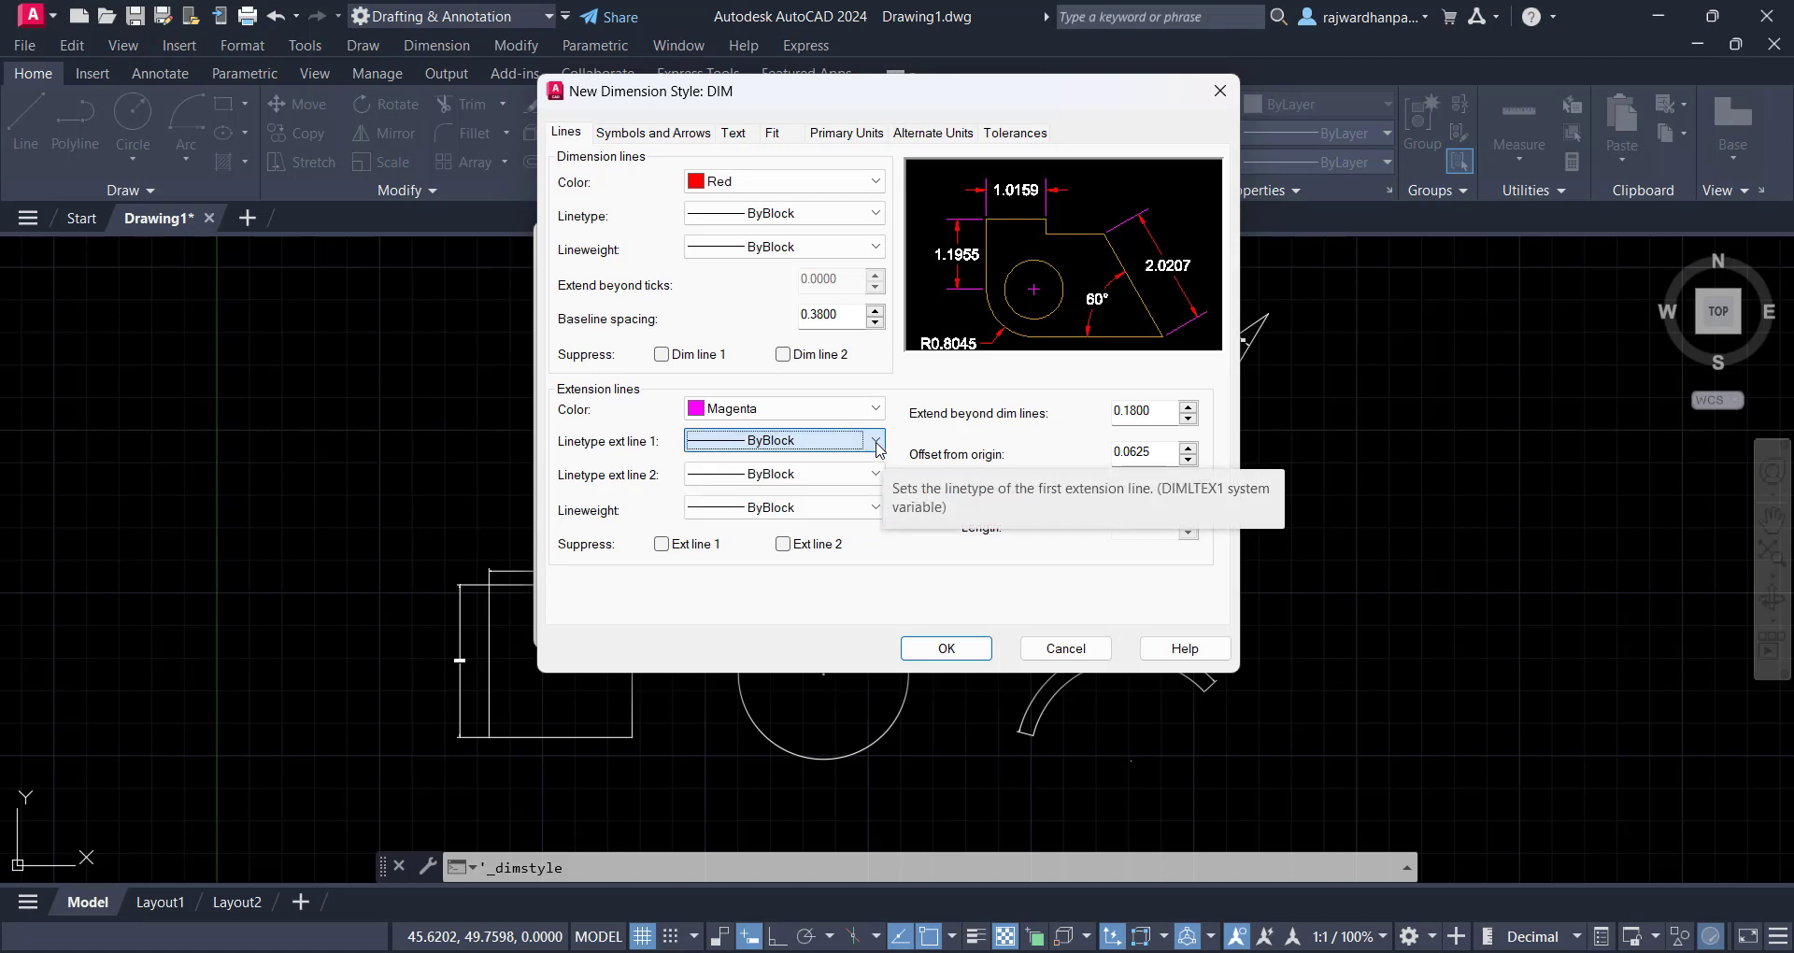
{"action": "left_click", "coordinate": [877, 475]}
{"action": "left_click", "coordinate": [876, 477]}
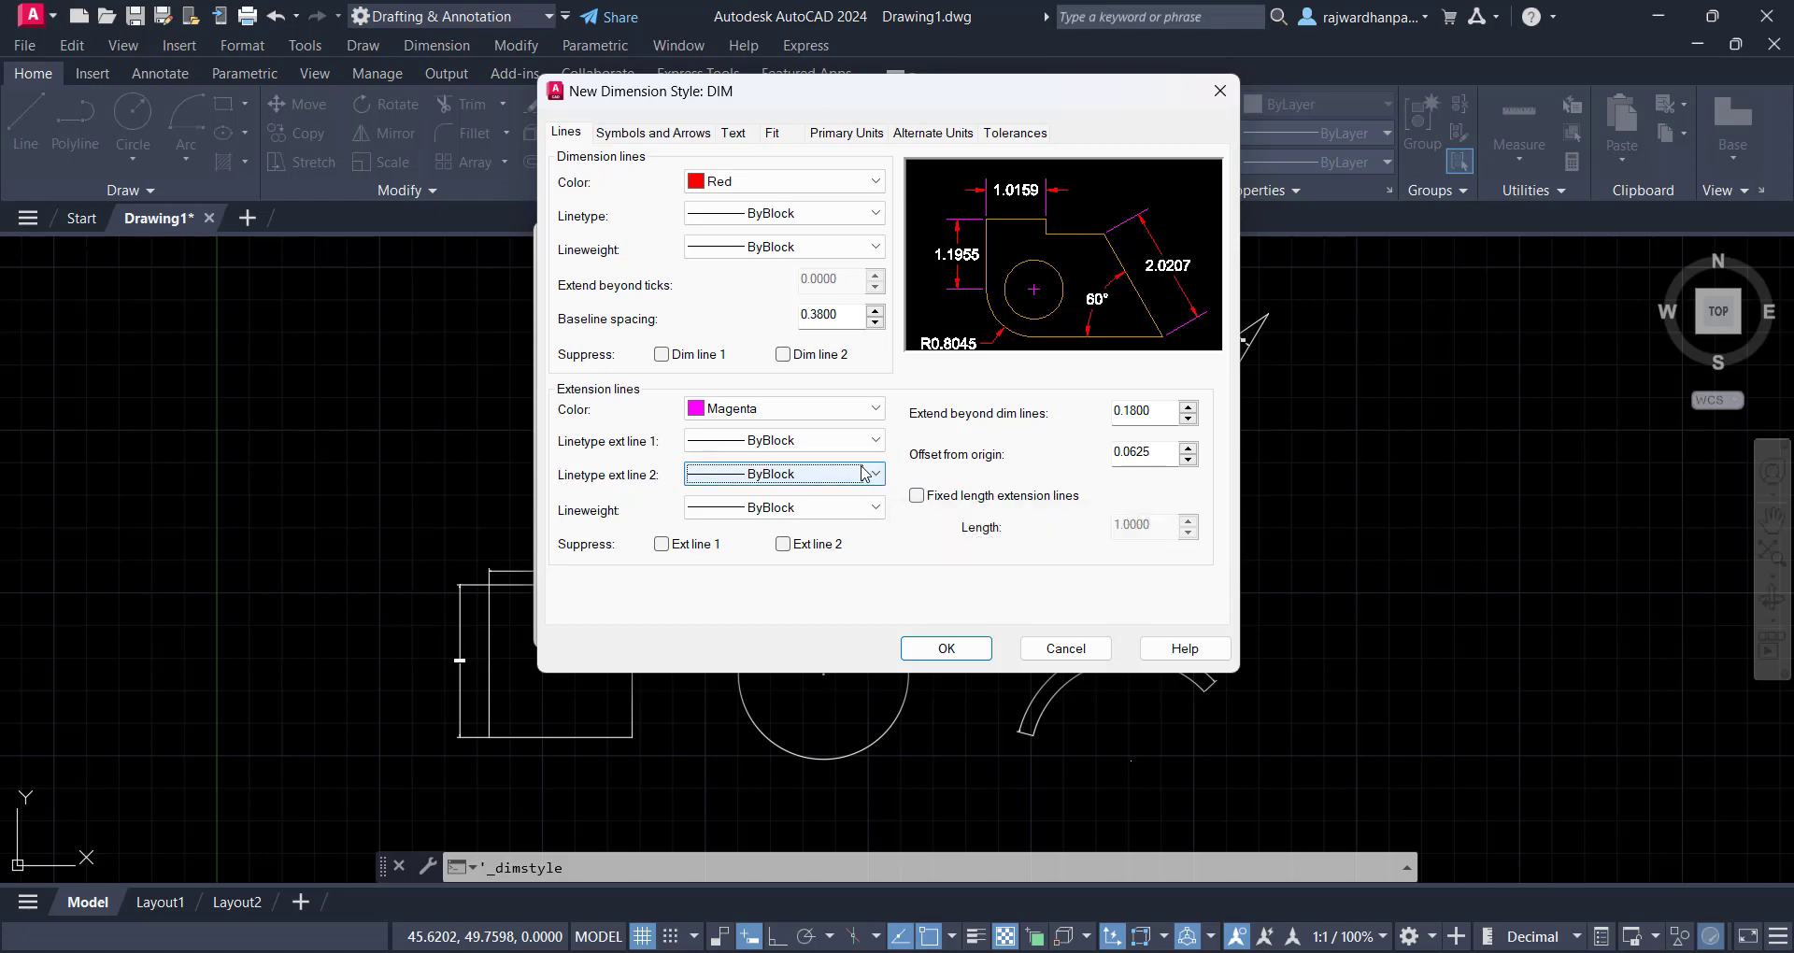
{"action": "left_click", "coordinate": [847, 512]}
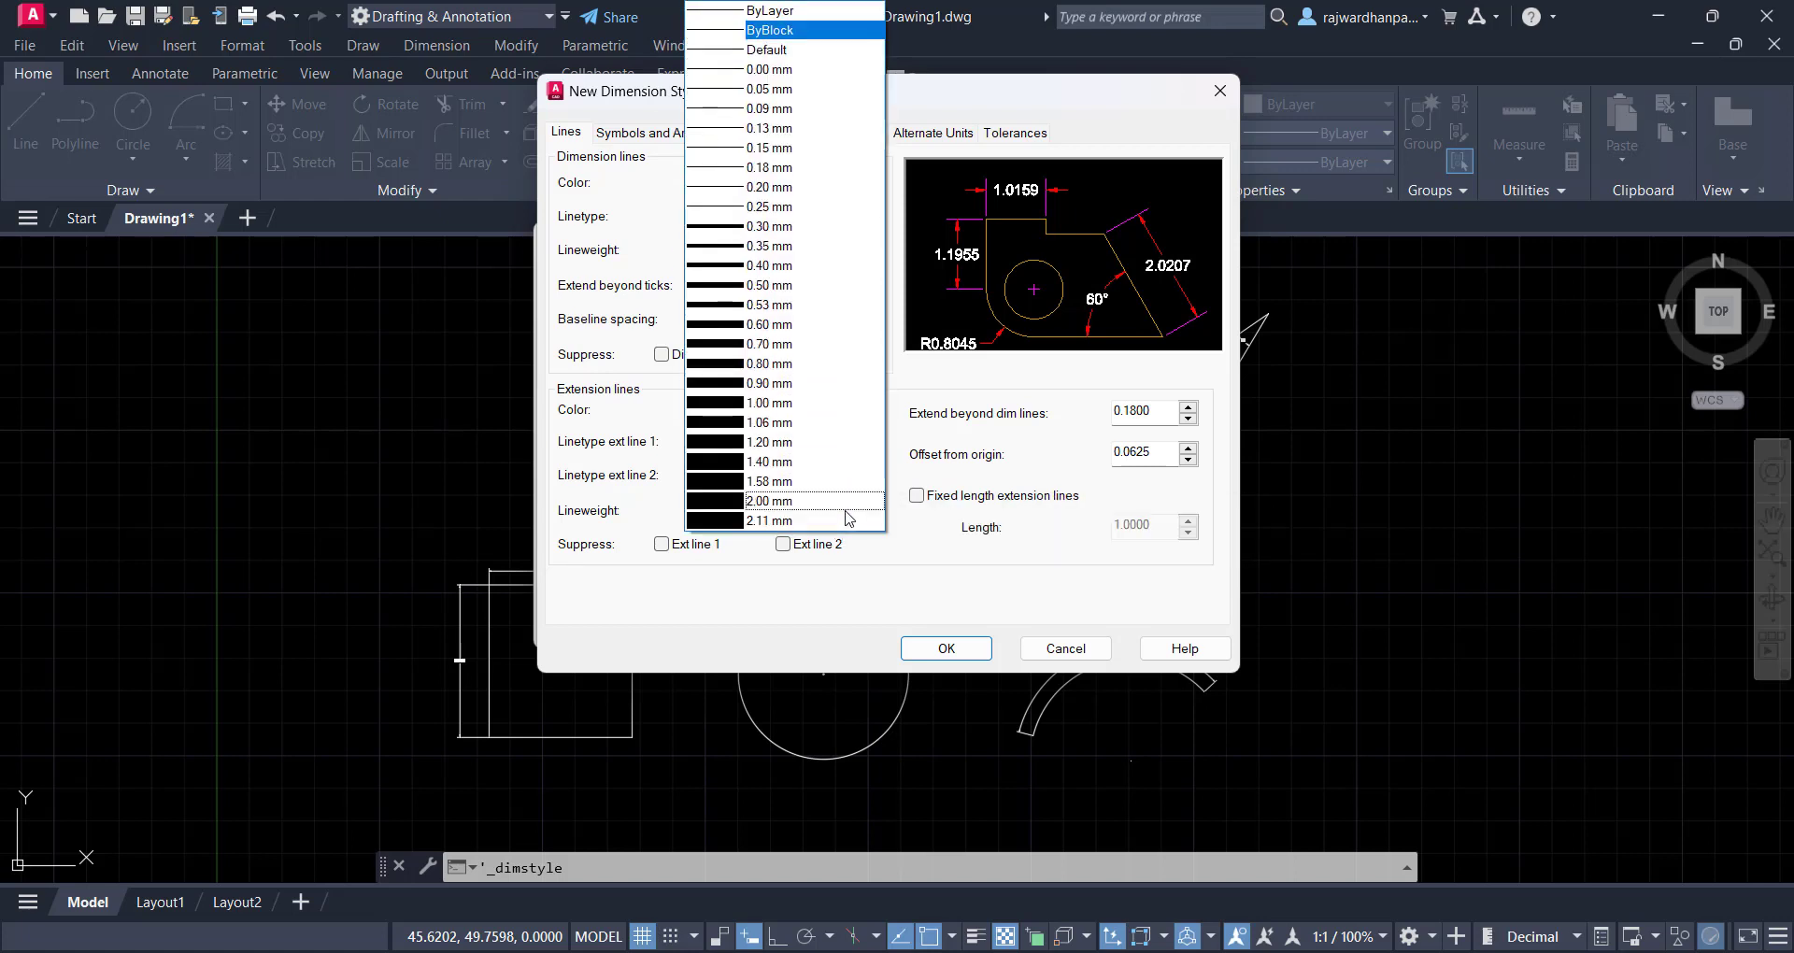
{"action": "left_click", "coordinate": [596, 519]}
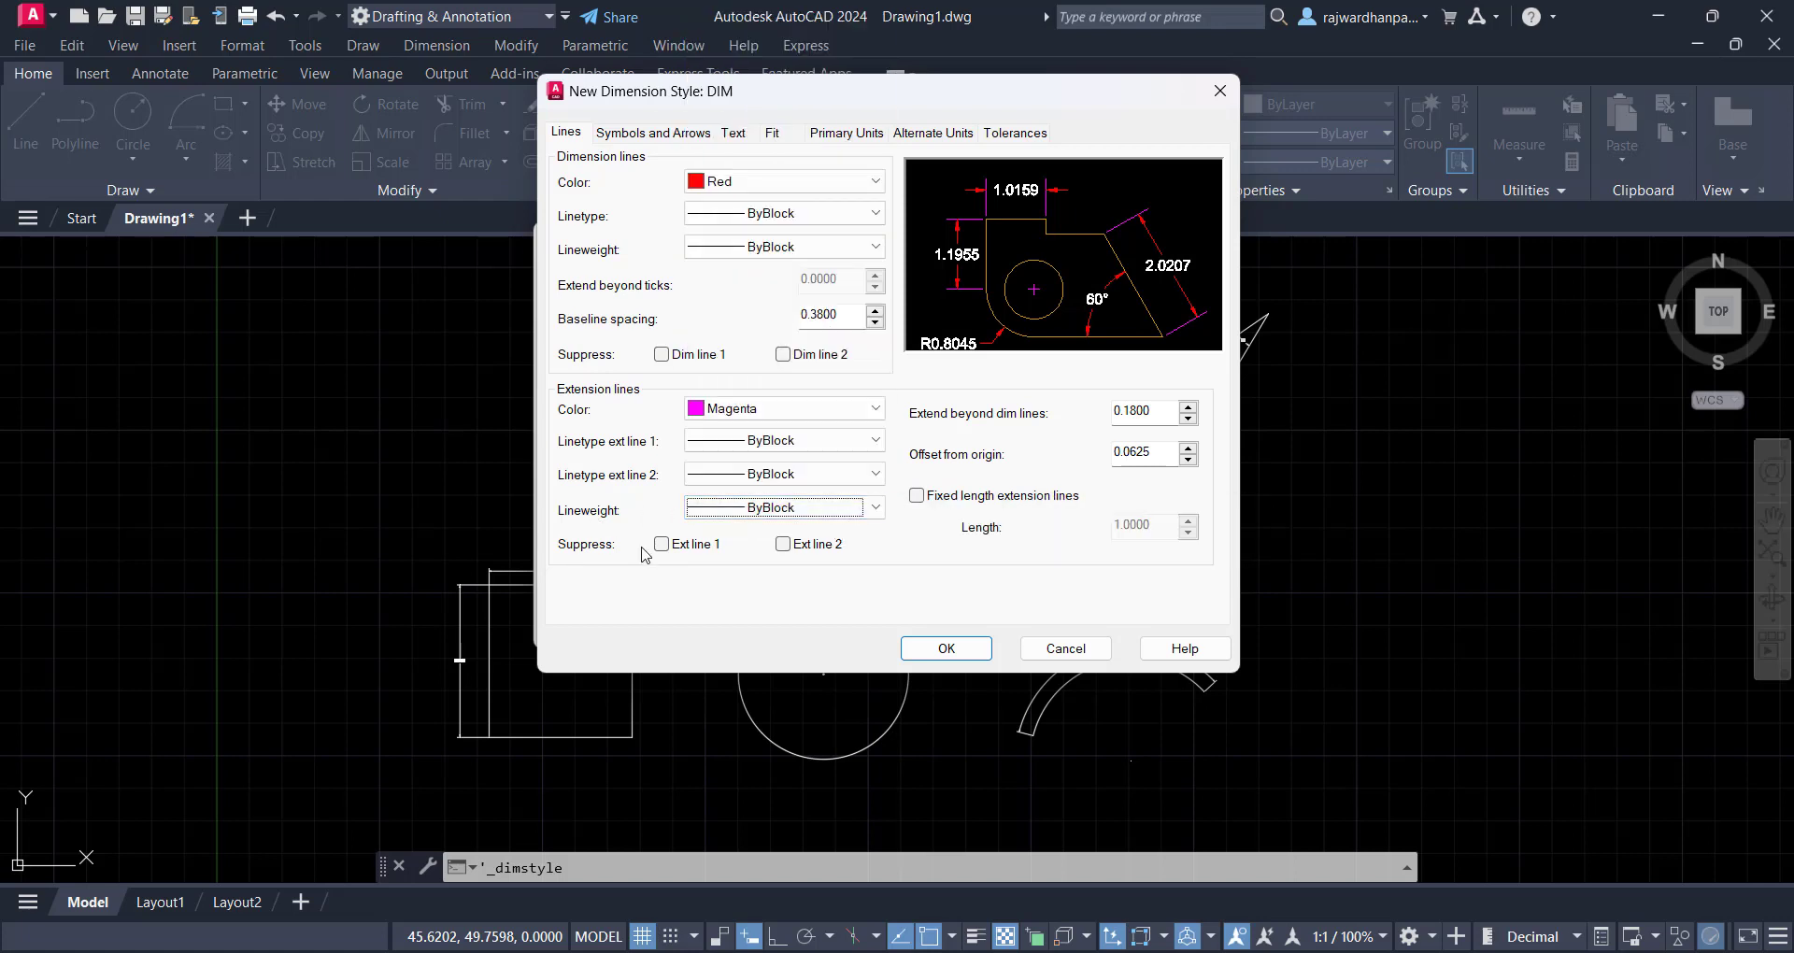
Try suppressing extension lines 1 and 2, and turn the suppression off again
{"action": "left_click", "coordinate": [669, 548]}
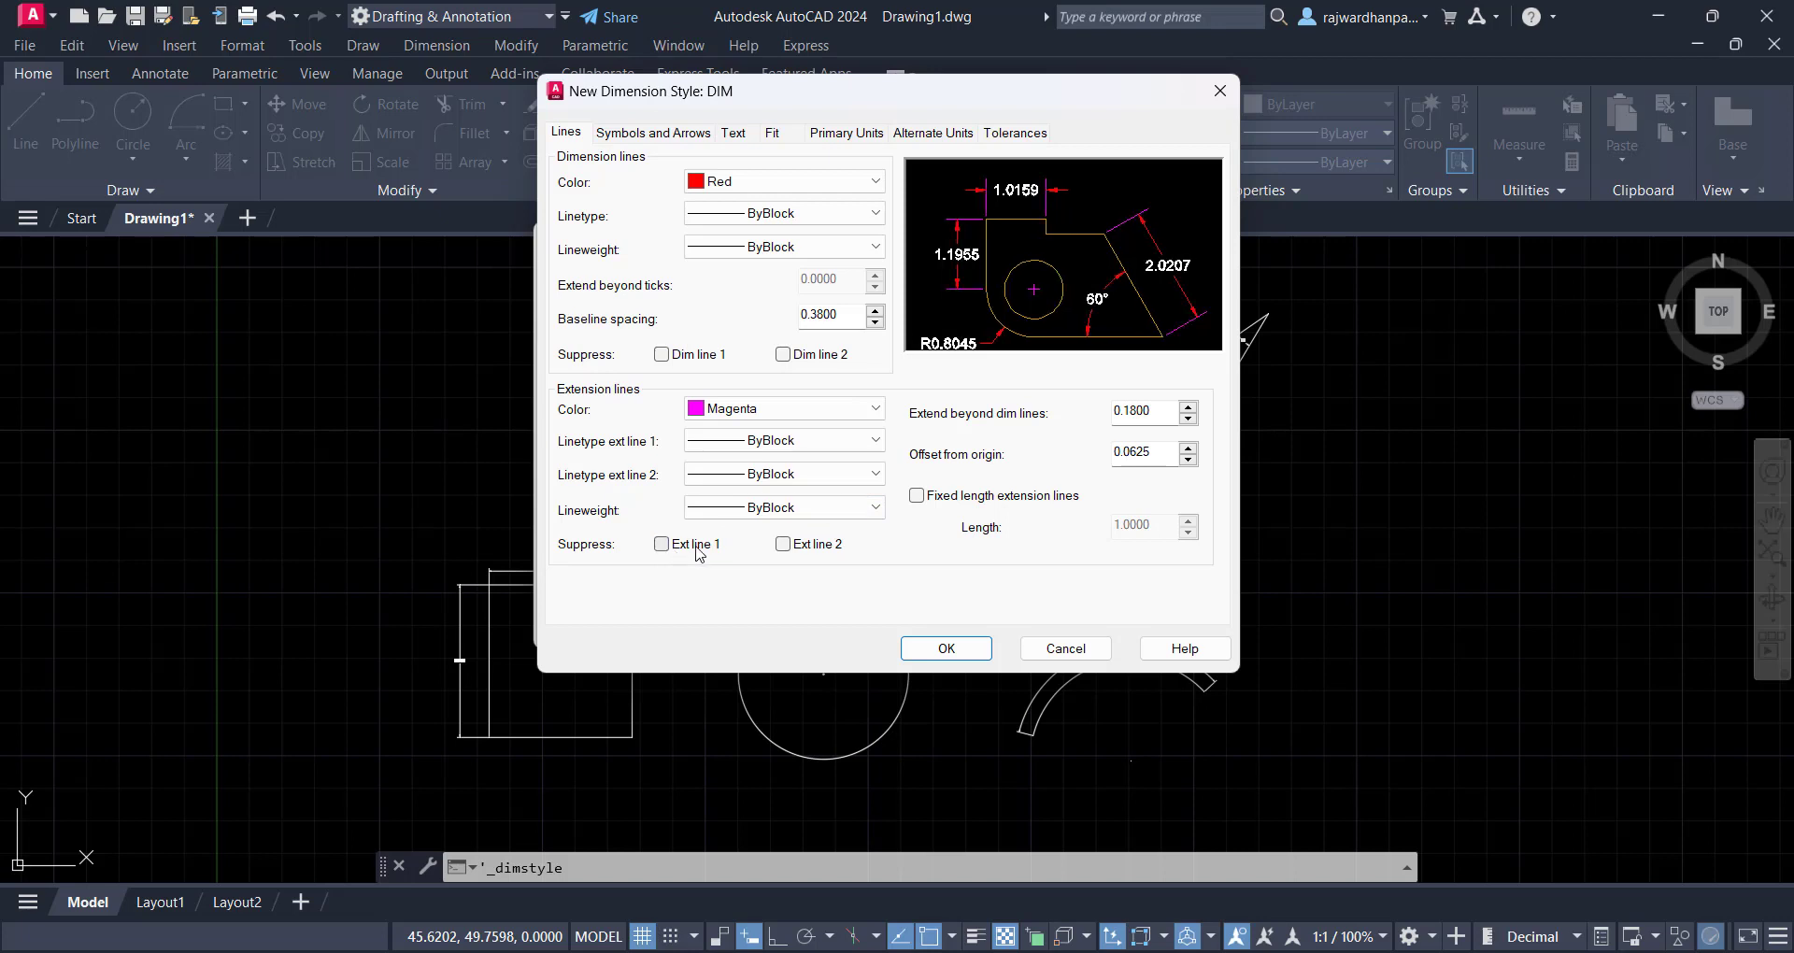
{"action": "left_click", "coordinate": [784, 545]}
{"action": "left_click", "coordinate": [784, 545]}
Set the extension lines to extend 0.3000 beyond the dimension lines, and edit their offset from origin
{"action": "left_click_drag", "start_coordinate": [1152, 410], "coordinate": [1062, 402]}
{"action": "type", "text": "0.3000"}
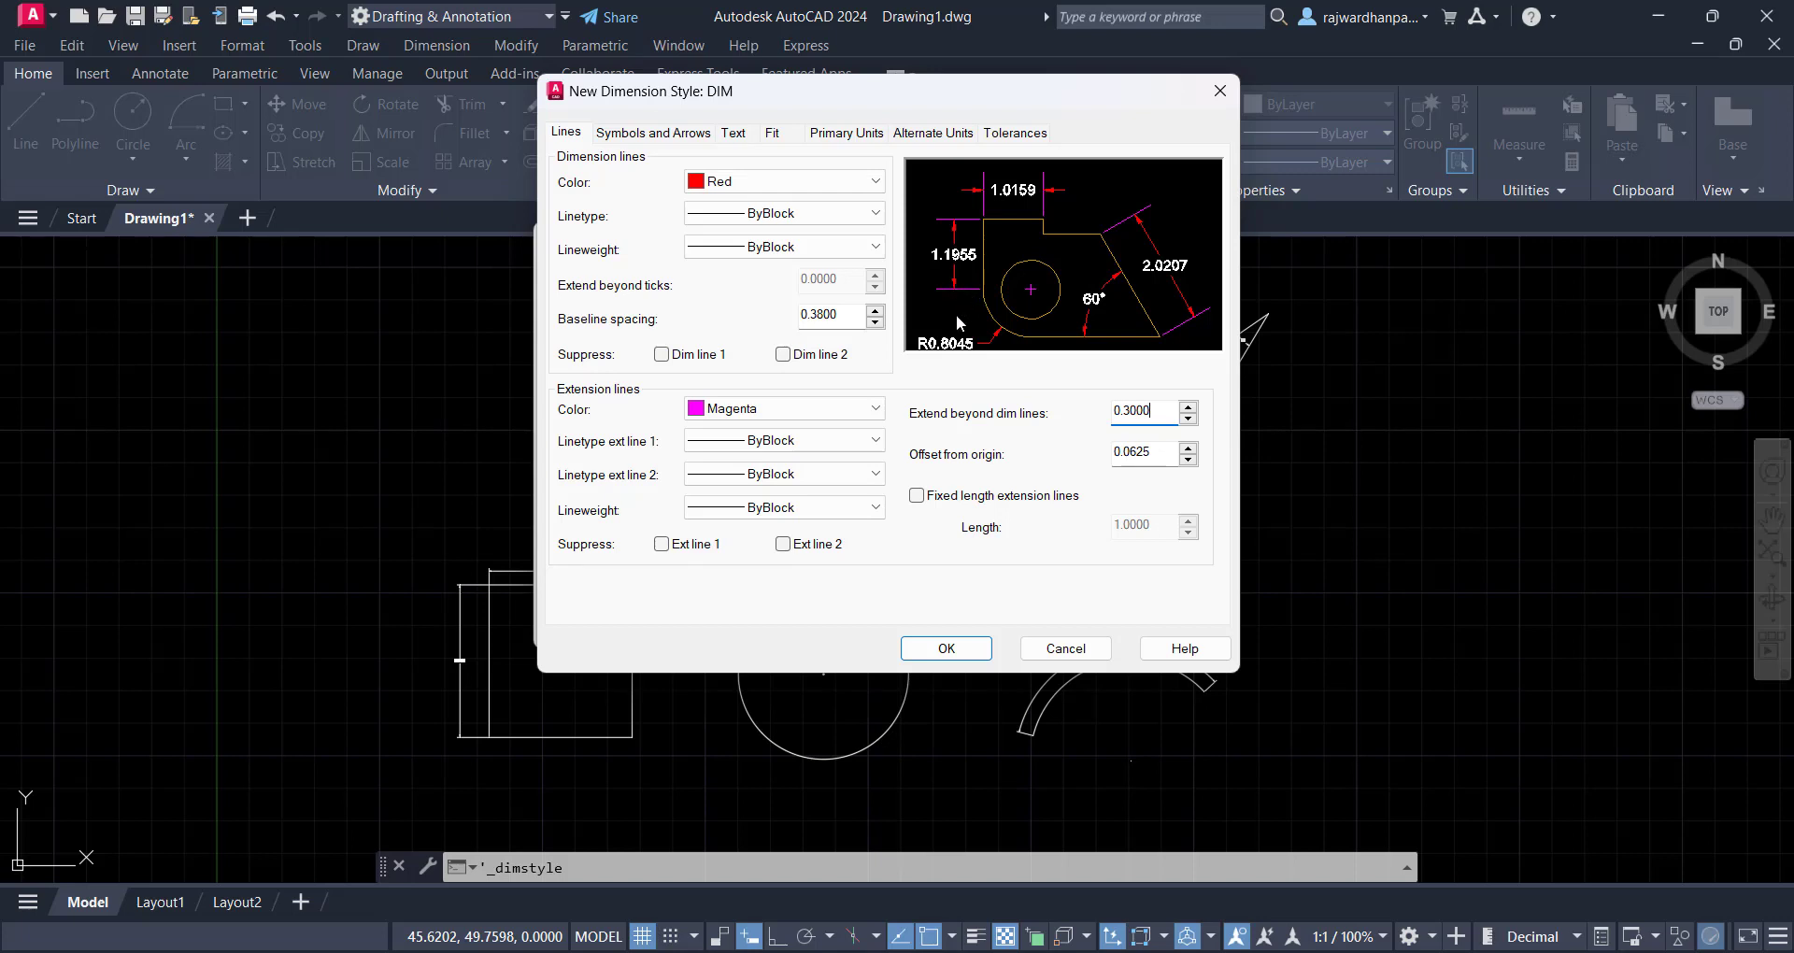
{"action": "double_click", "coordinate": [1142, 456]}
{"action": "type", "text": "0."}
Try Architectural tick for the first and second arrowheads, and restore Closed filled
{"action": "left_click", "coordinate": [680, 135]}
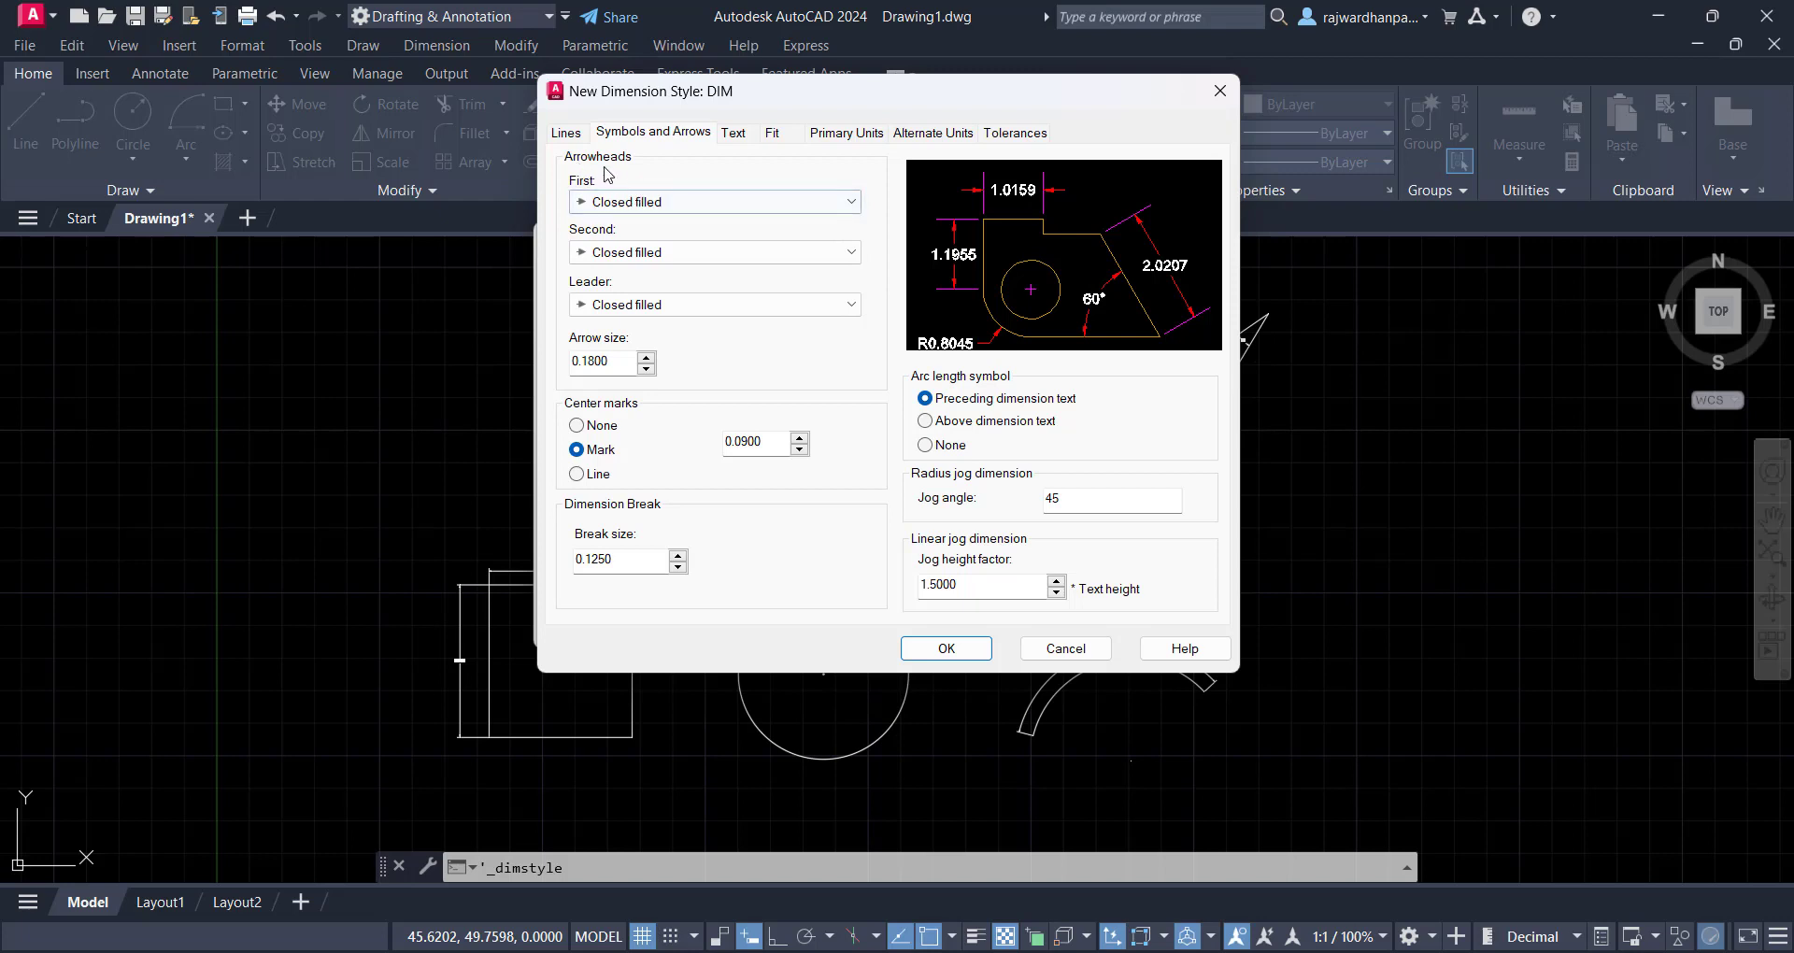
{"action": "left_click", "coordinate": [671, 202]}
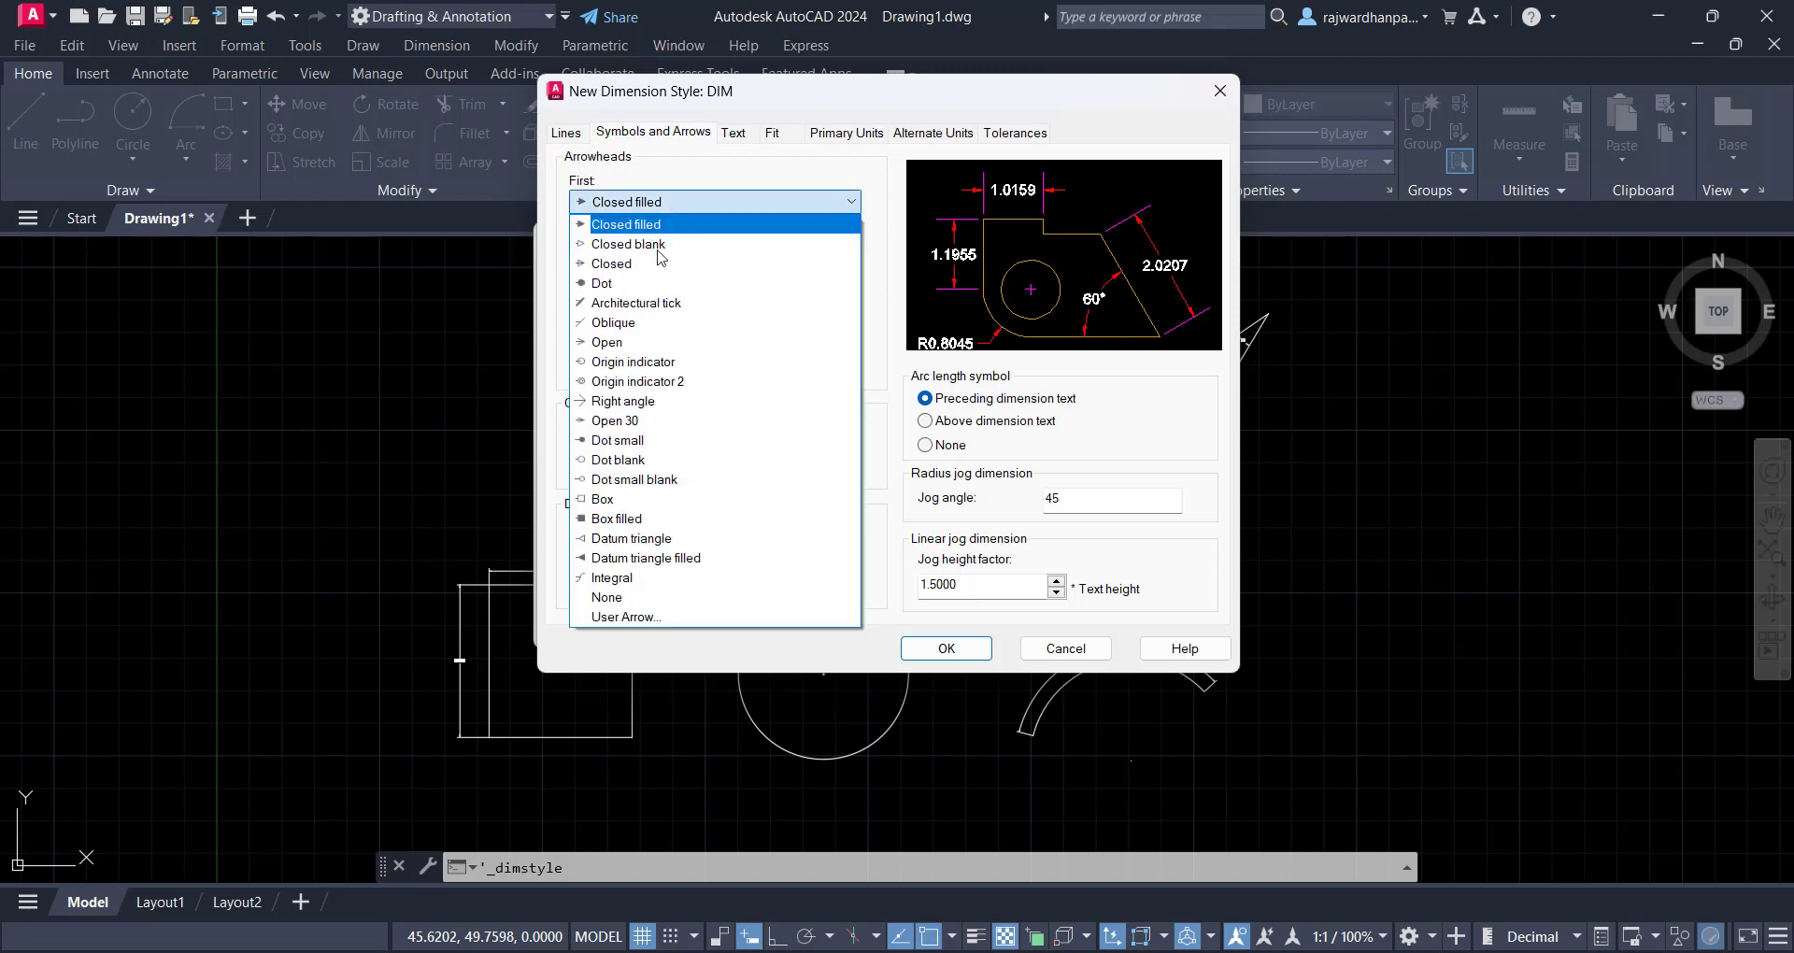
{"action": "left_click", "coordinate": [634, 303]}
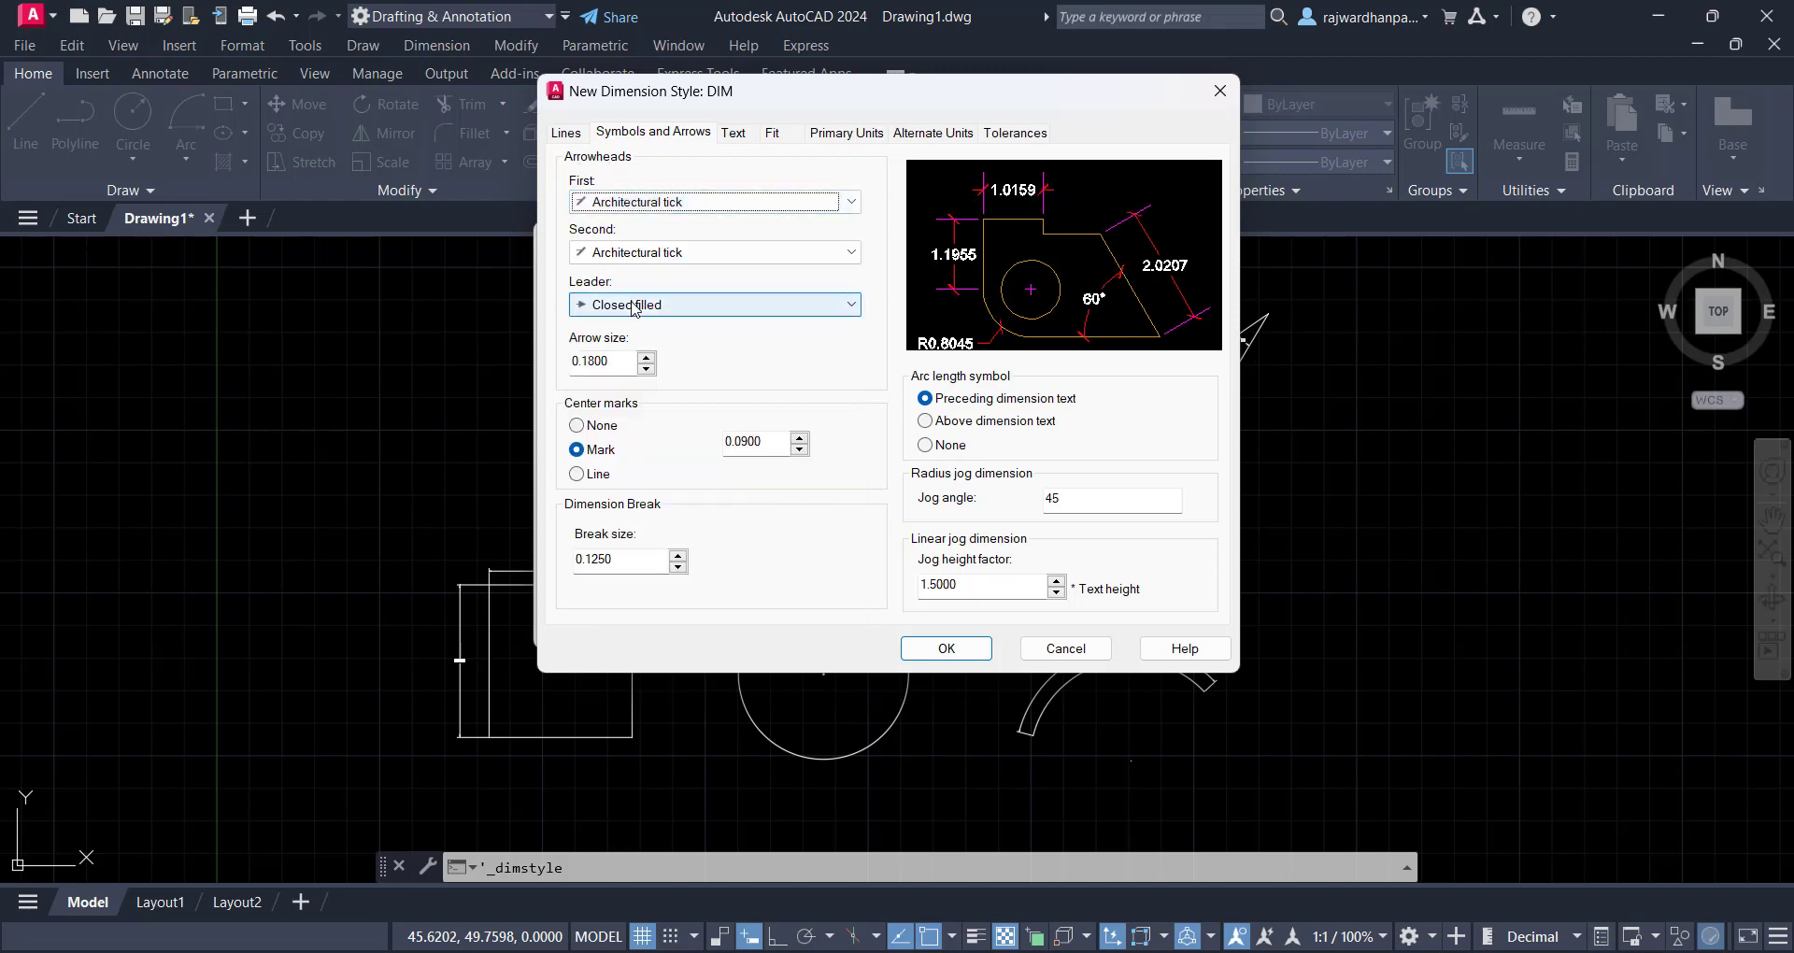
{"action": "left_click", "coordinate": [852, 203]}
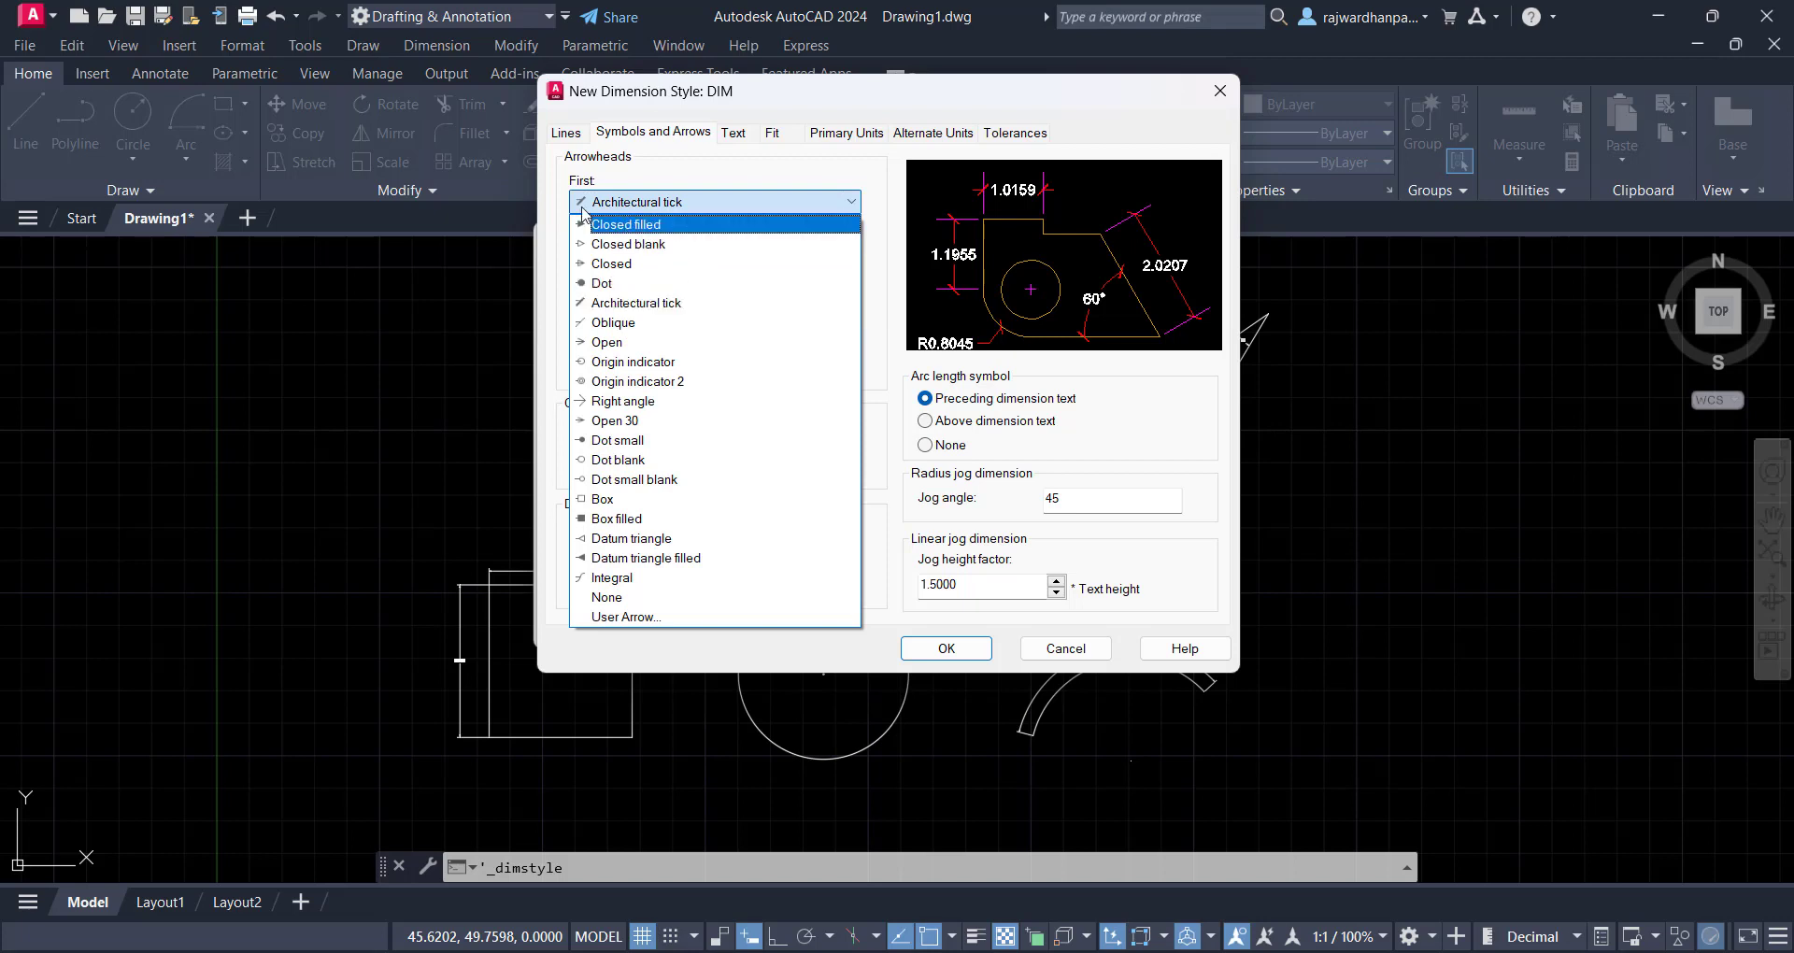
{"action": "left_click", "coordinate": [758, 225]}
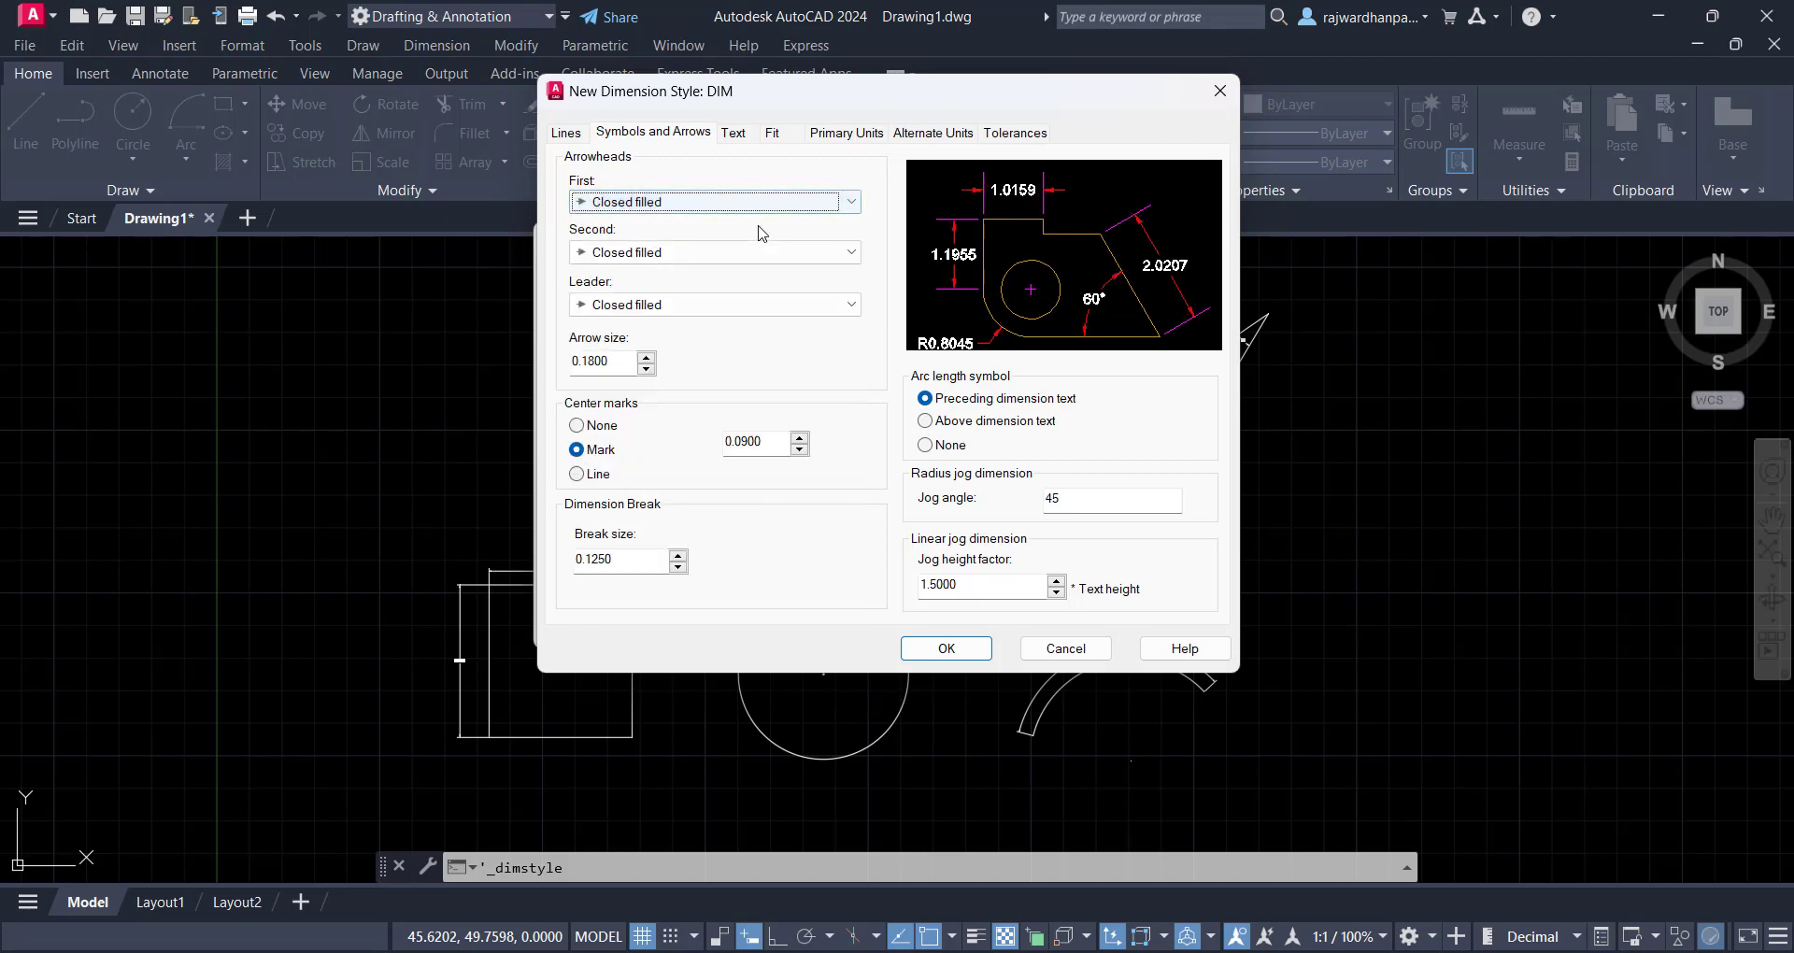
Keep Closed filled for the second and leader arrowheads, and set the arrow size to 0.3
{"action": "left_click", "coordinate": [641, 253]}
{"action": "left_click", "coordinate": [641, 252]}
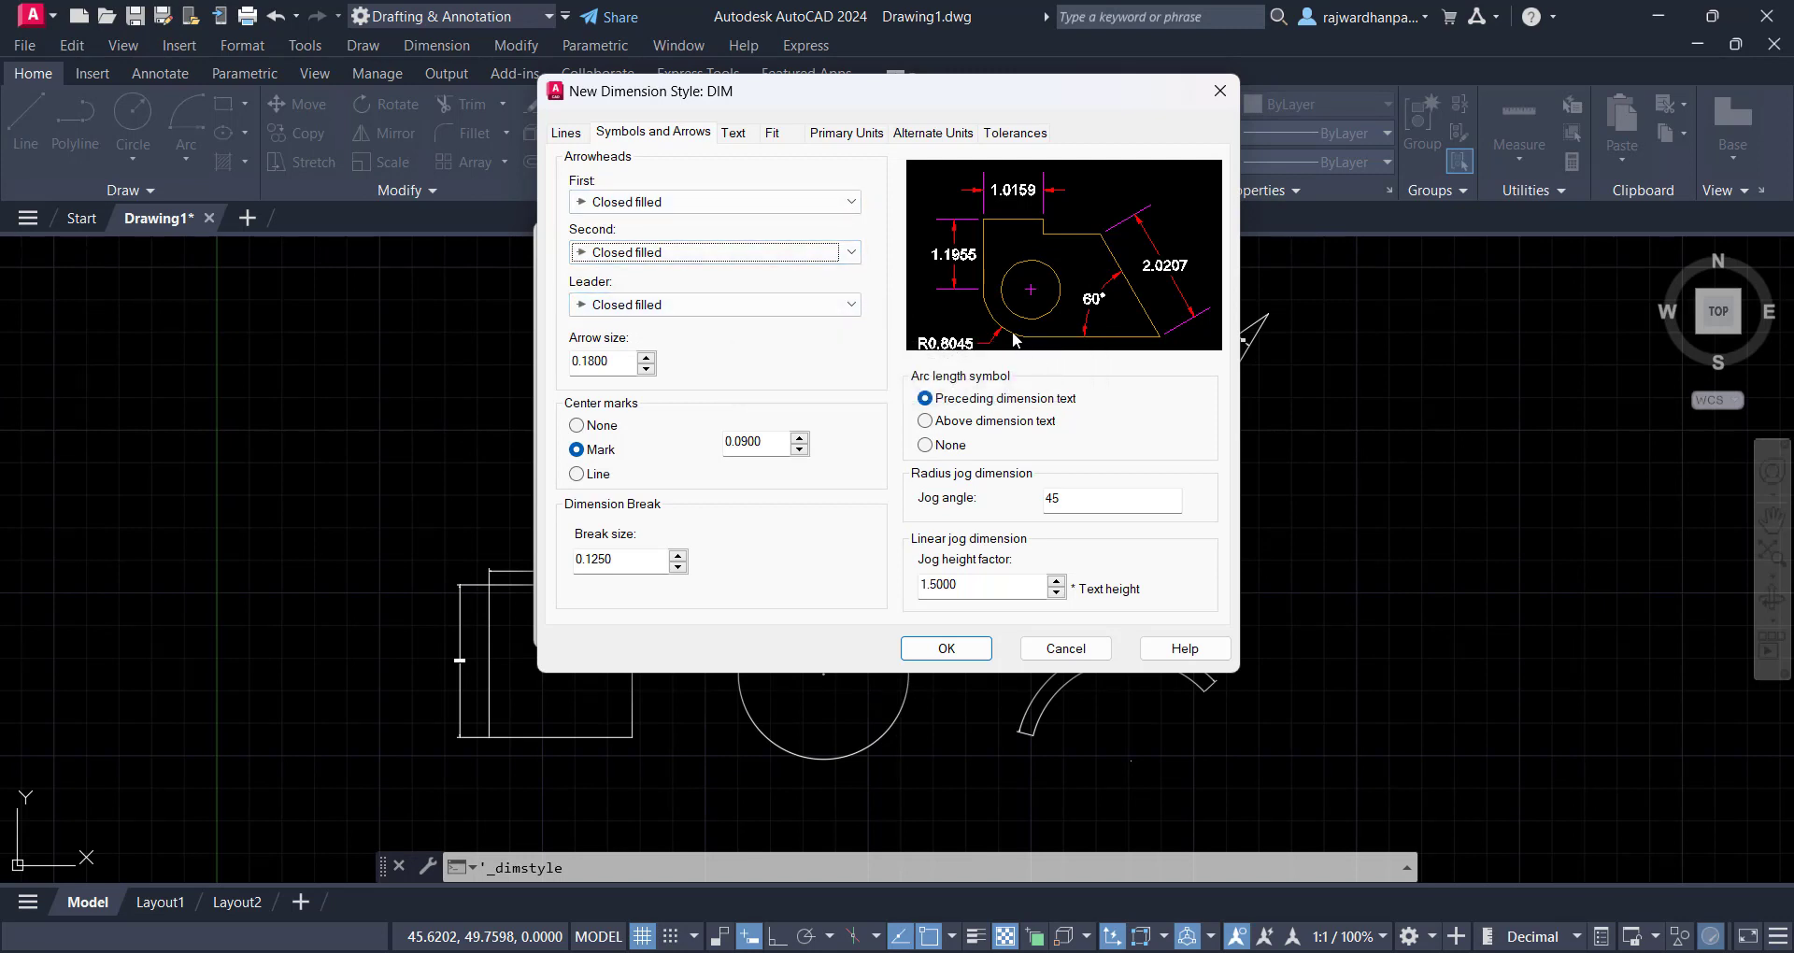
{"action": "left_click", "coordinate": [764, 307]}
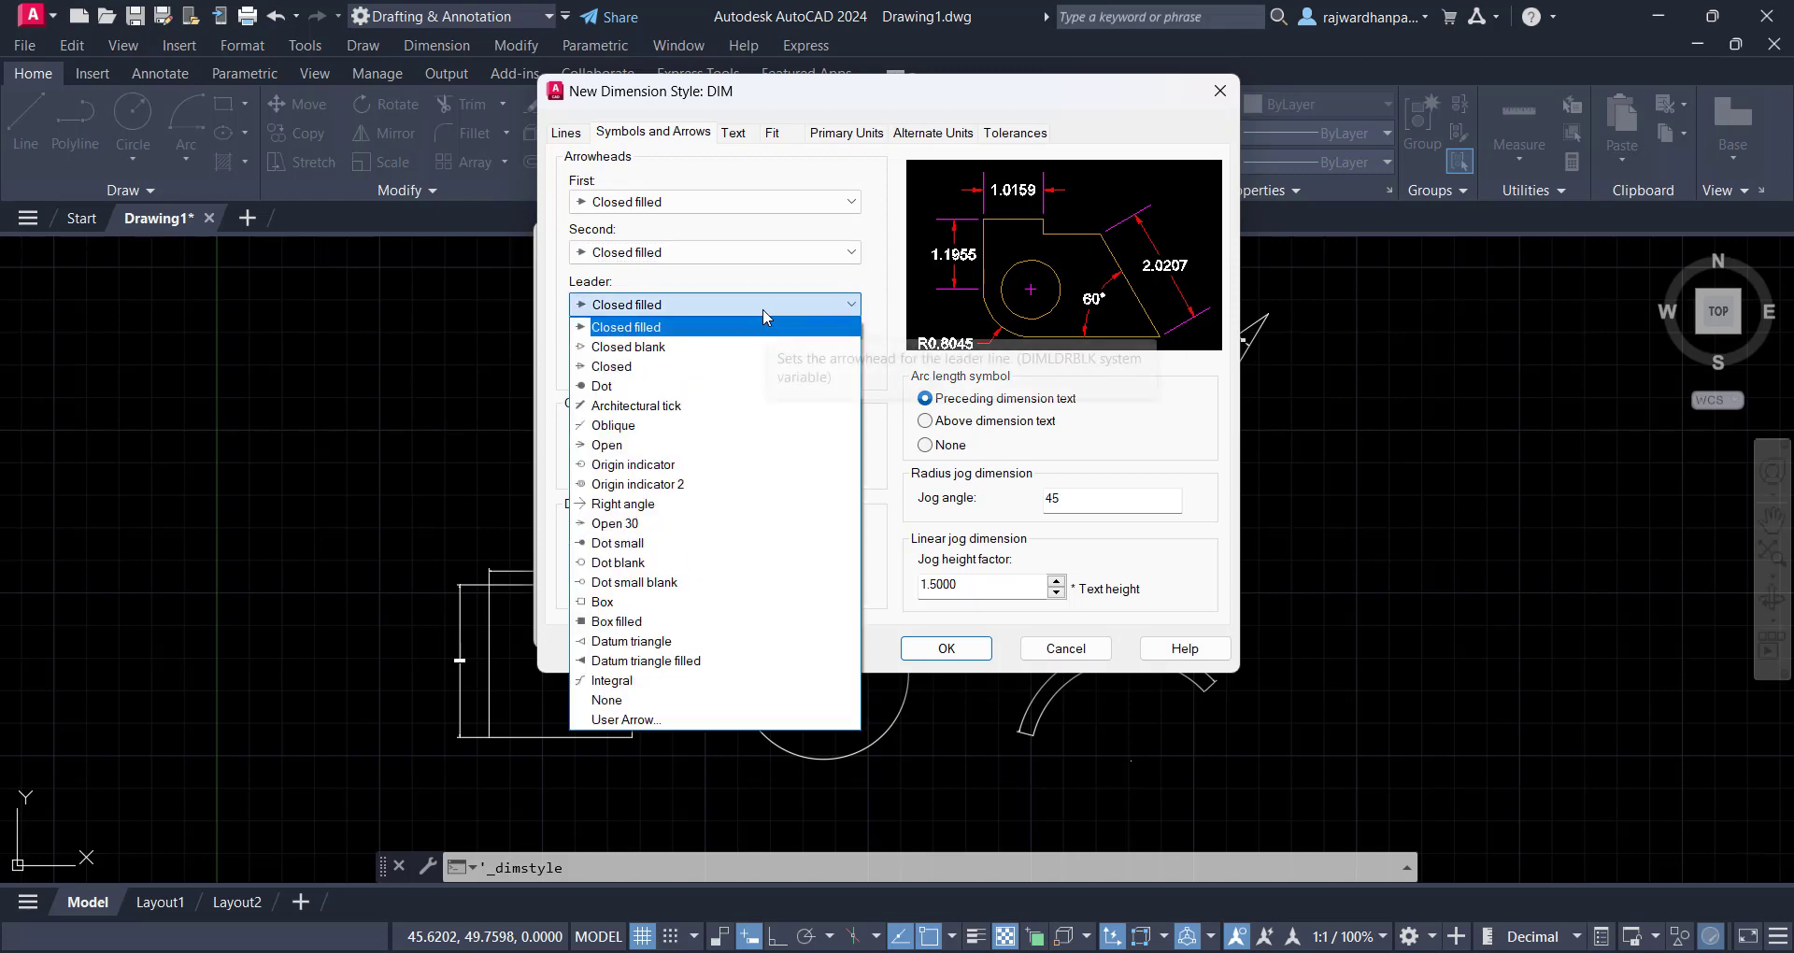
{"action": "left_click", "coordinate": [765, 308]}
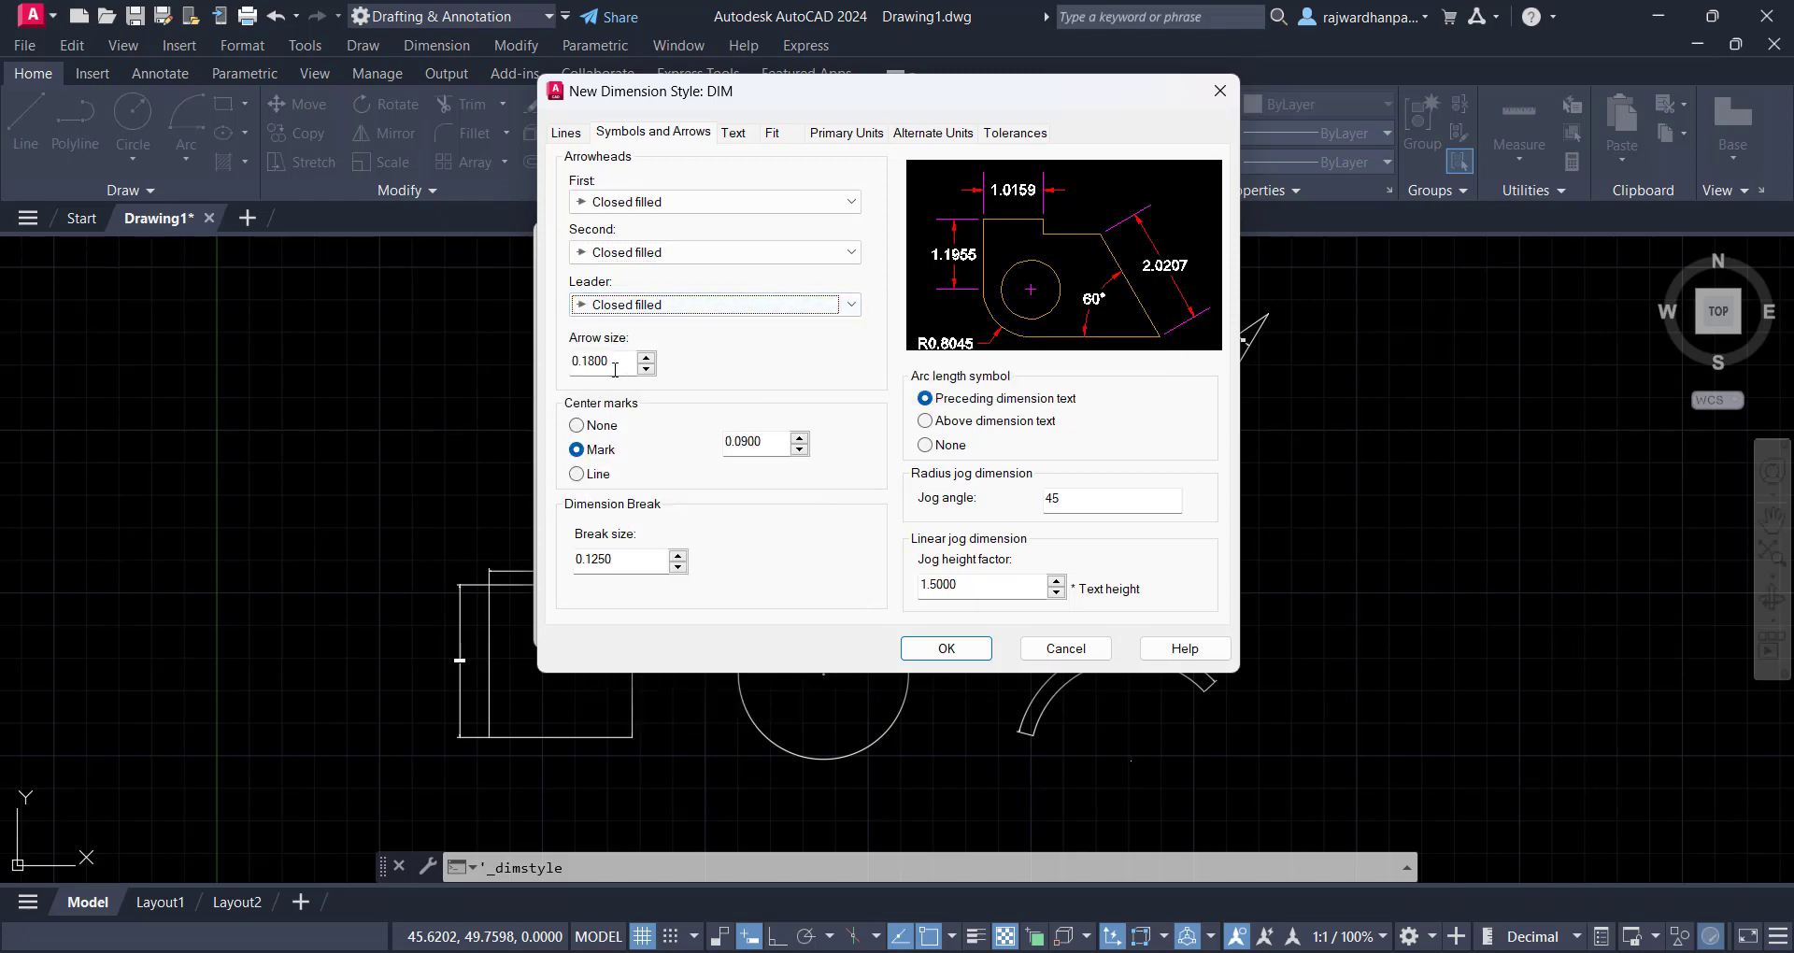
{"action": "left_click_drag", "start_coordinate": [618, 361], "coordinate": [545, 374]}
{"action": "type", "text": "0"}
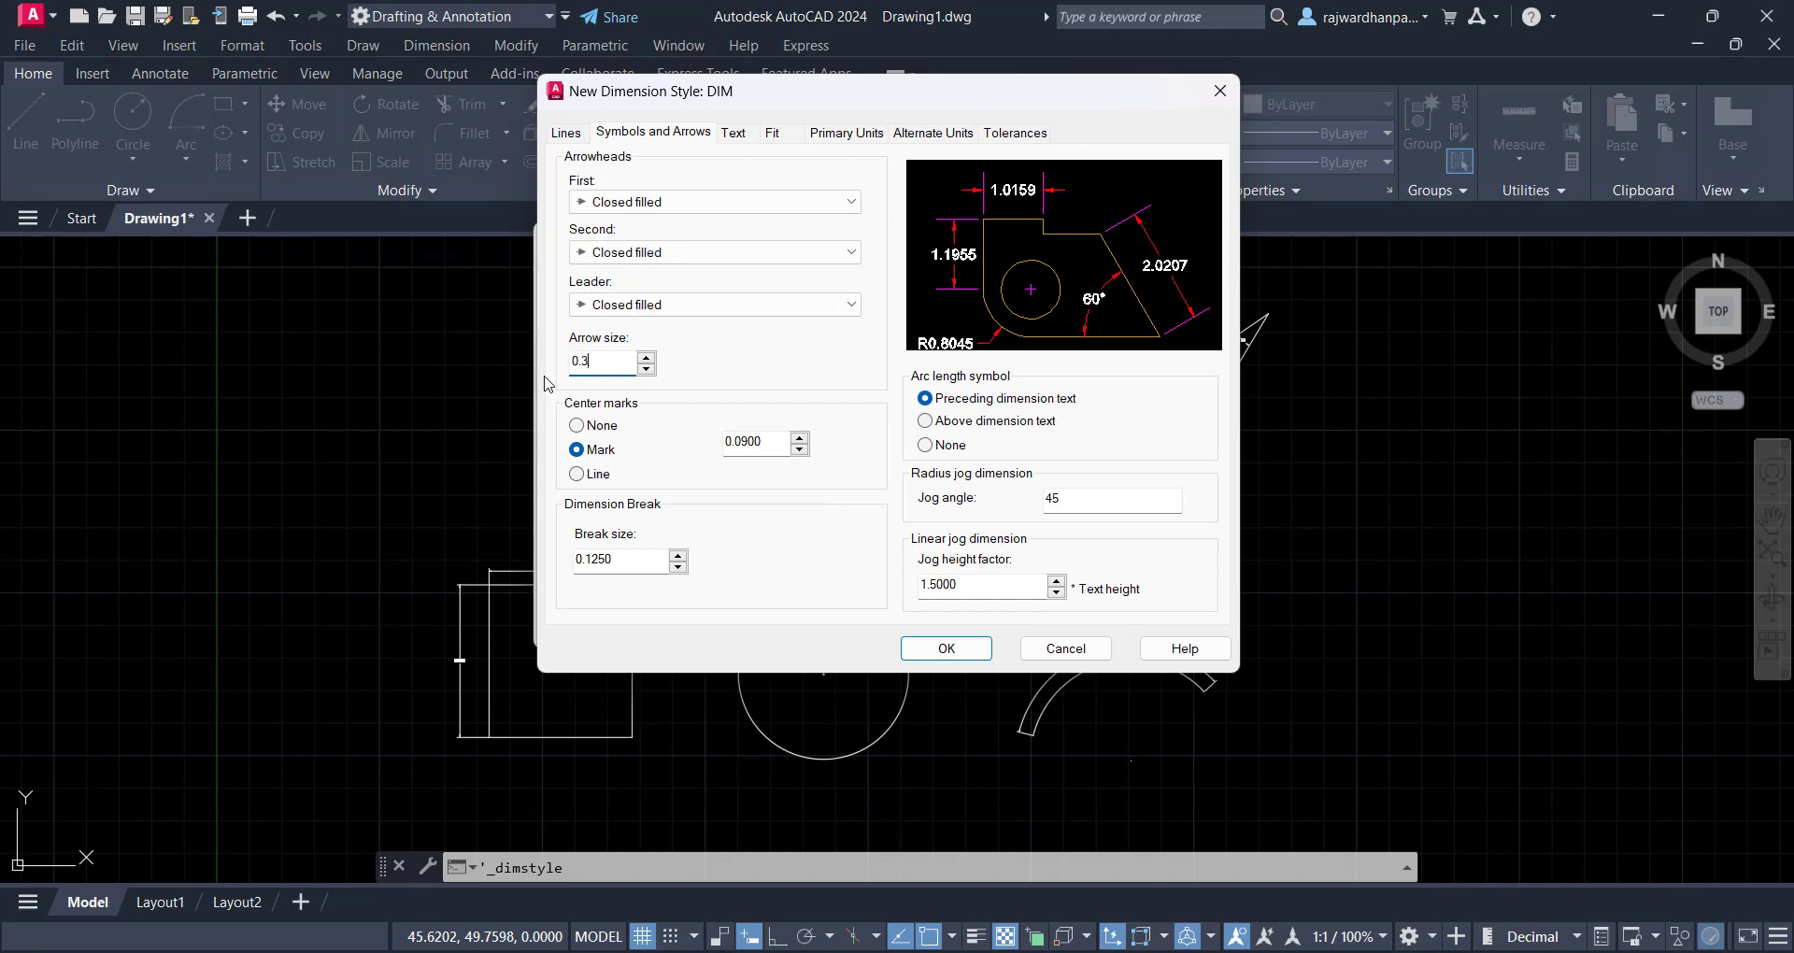
{"action": "type", "text": ".3"}
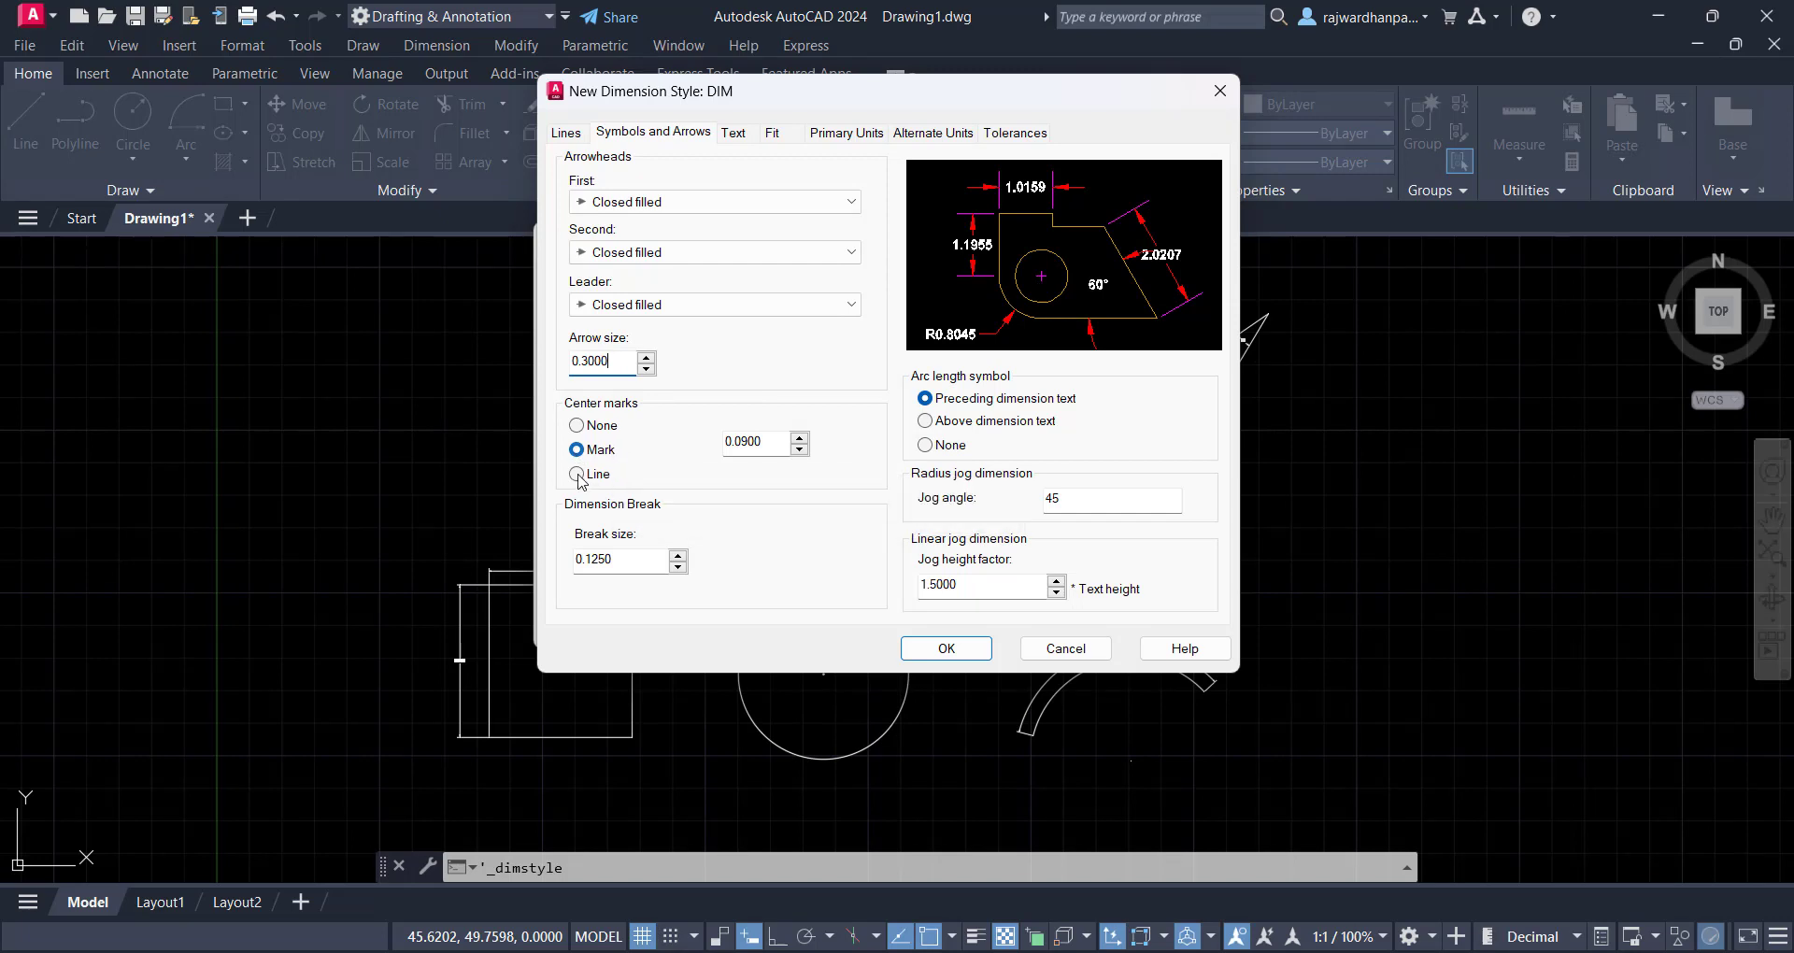
Try Line center marks and the arc length symbol above the dimension text, and restore Mark and Preceding dimension text
{"action": "left_click", "coordinate": [576, 475]}
{"action": "left_click", "coordinate": [599, 452]}
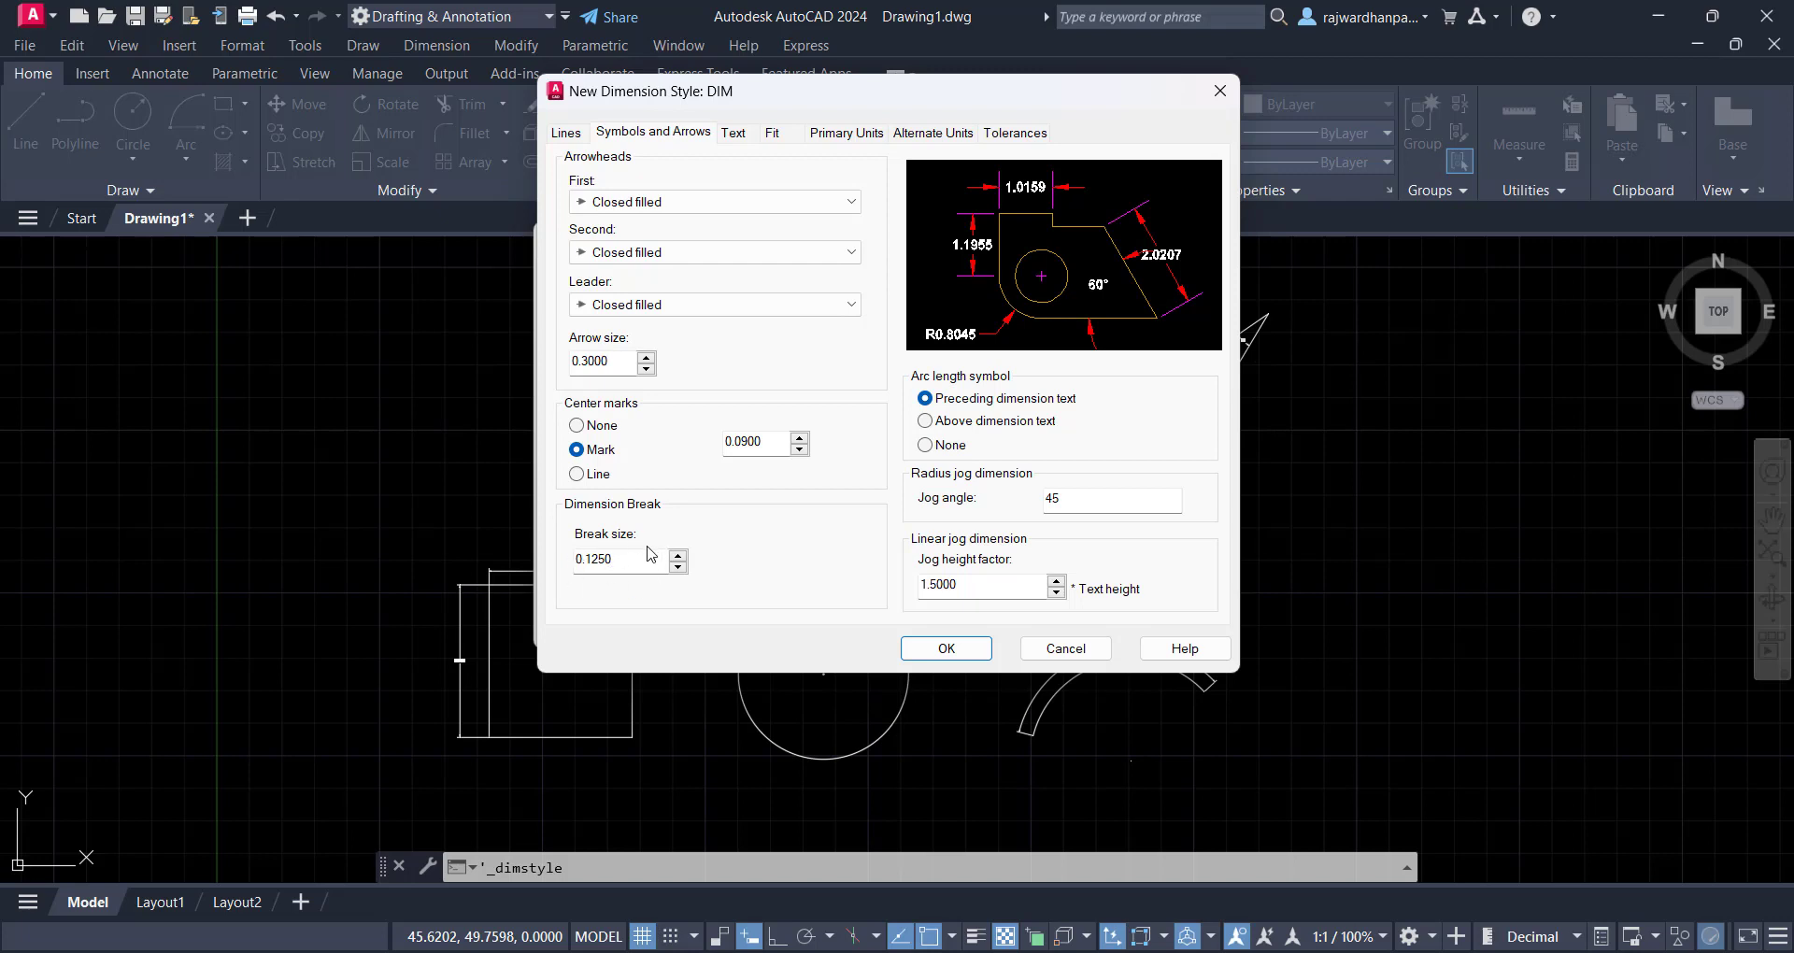
{"action": "left_click", "coordinate": [1048, 428]}
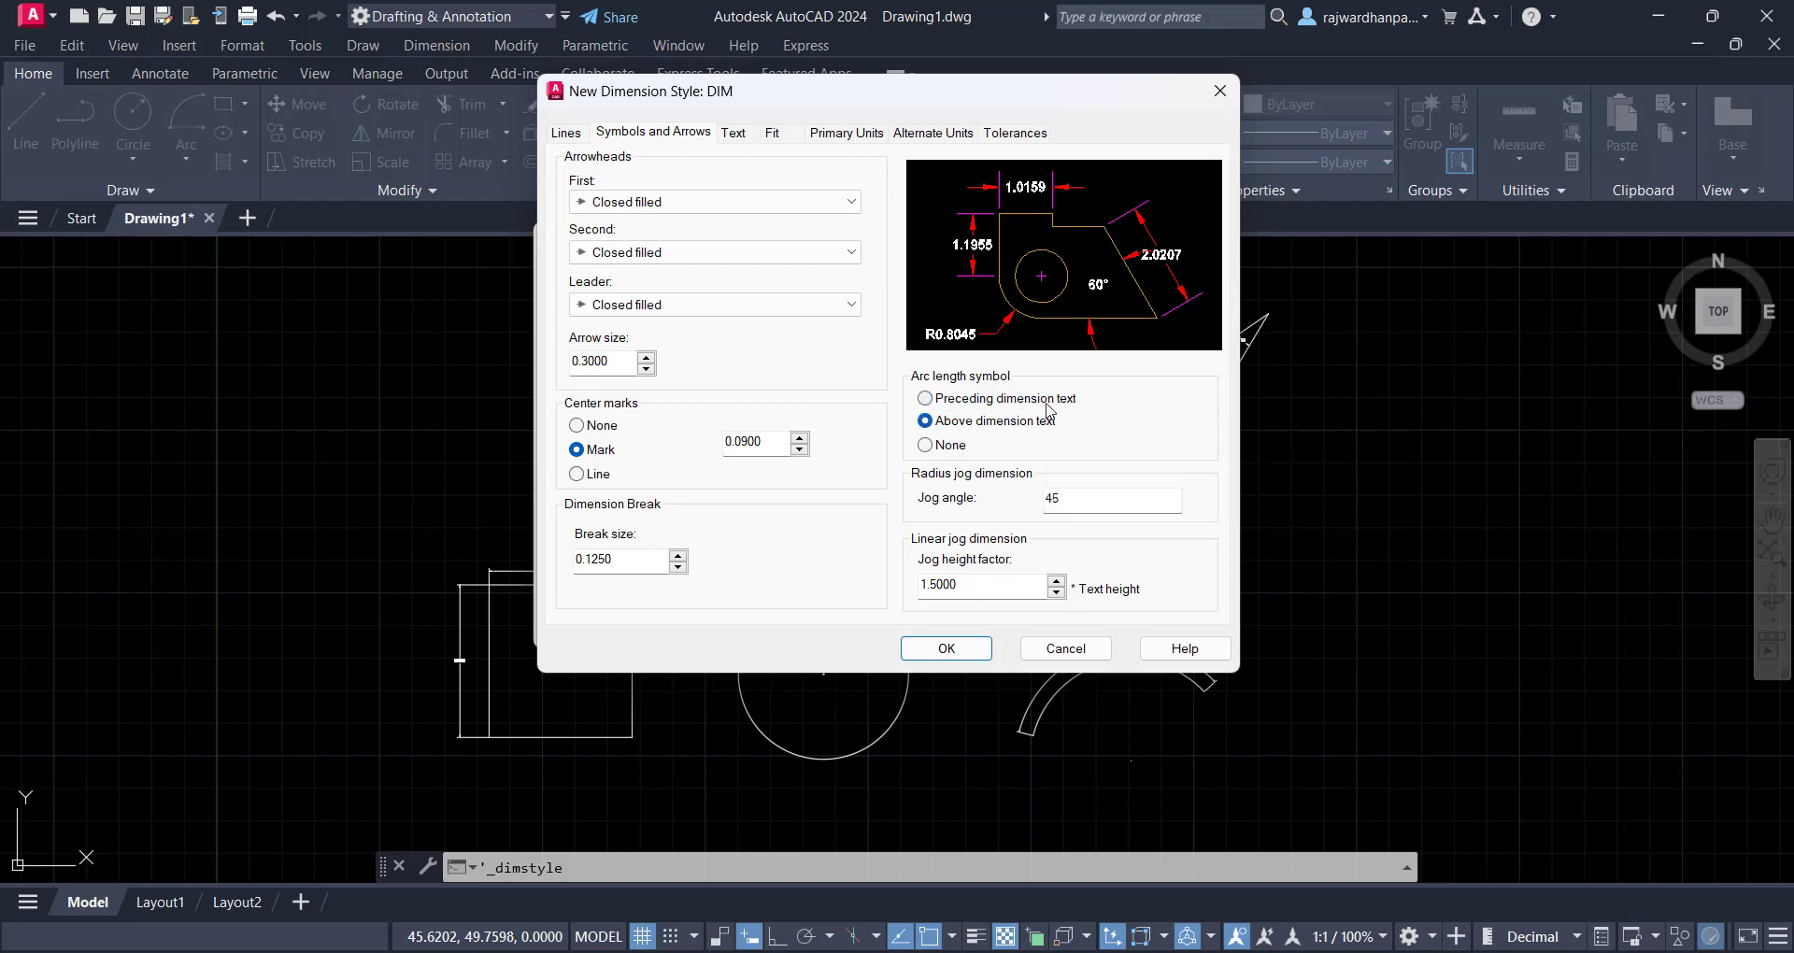
{"action": "left_click", "coordinate": [1048, 407]}
Review the radius jog angle and linear jog height factor, and open the text settings of the DIM style
{"action": "double_click", "coordinate": [1052, 498]}
{"action": "left_click", "coordinate": [980, 587]}
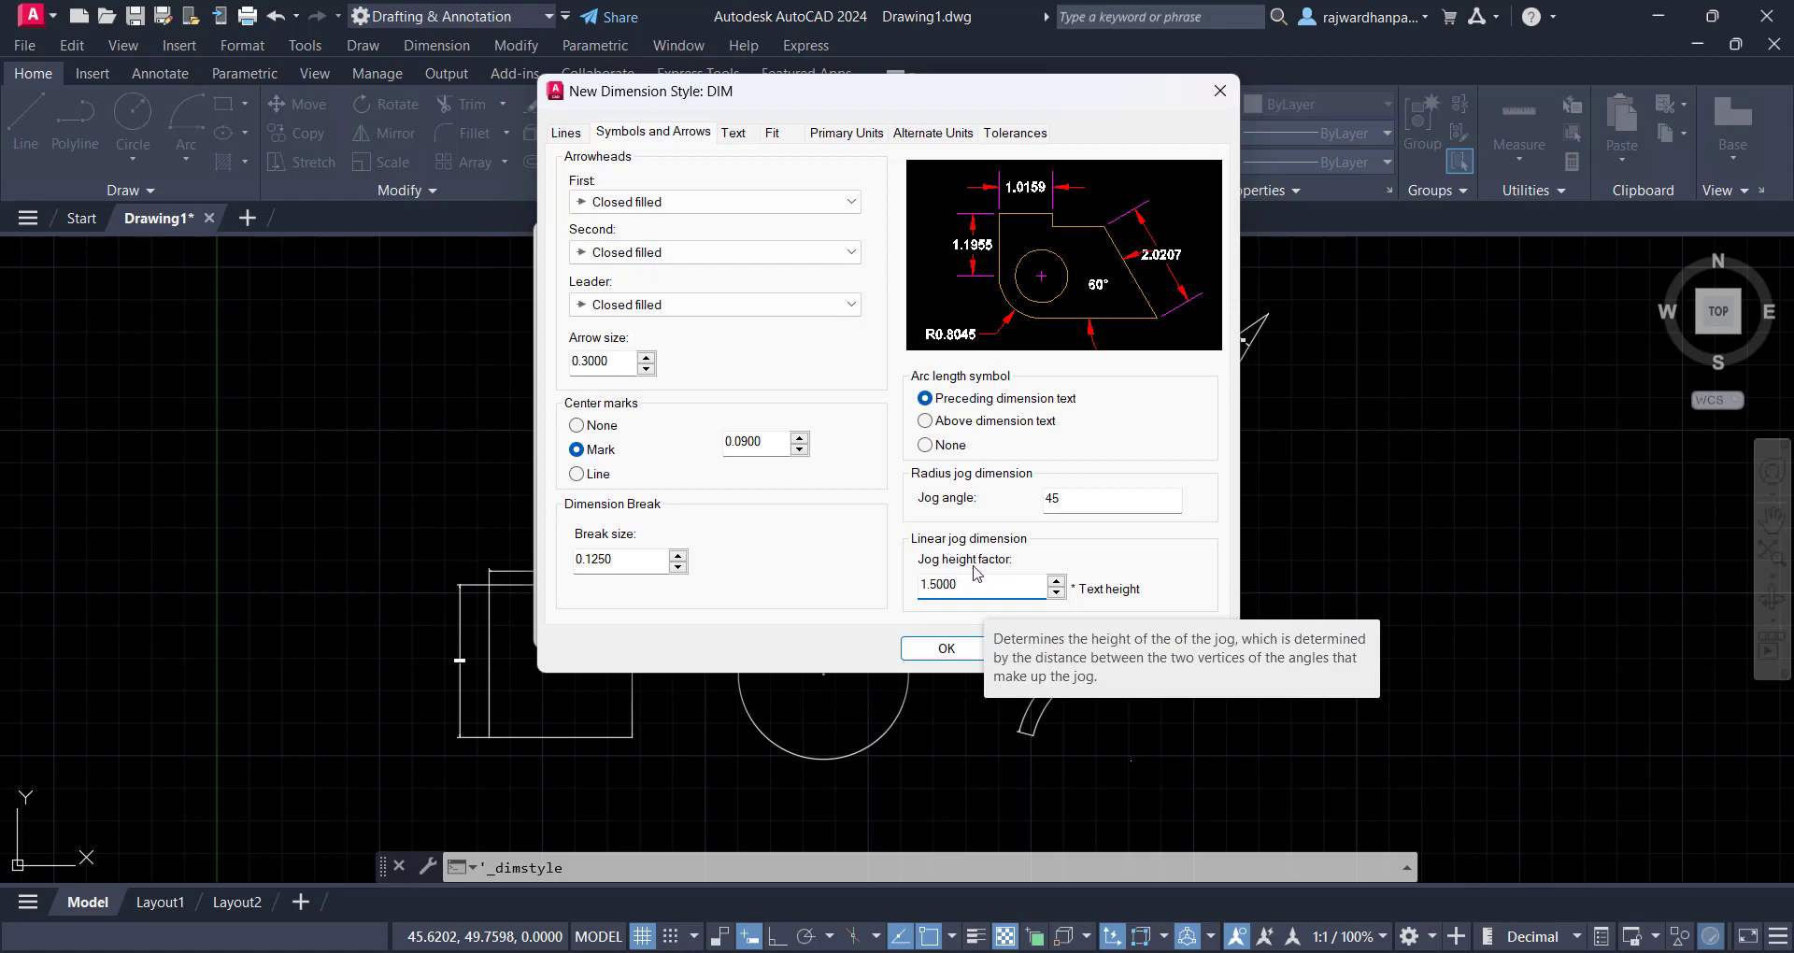
{"action": "left_click", "coordinate": [733, 137]}
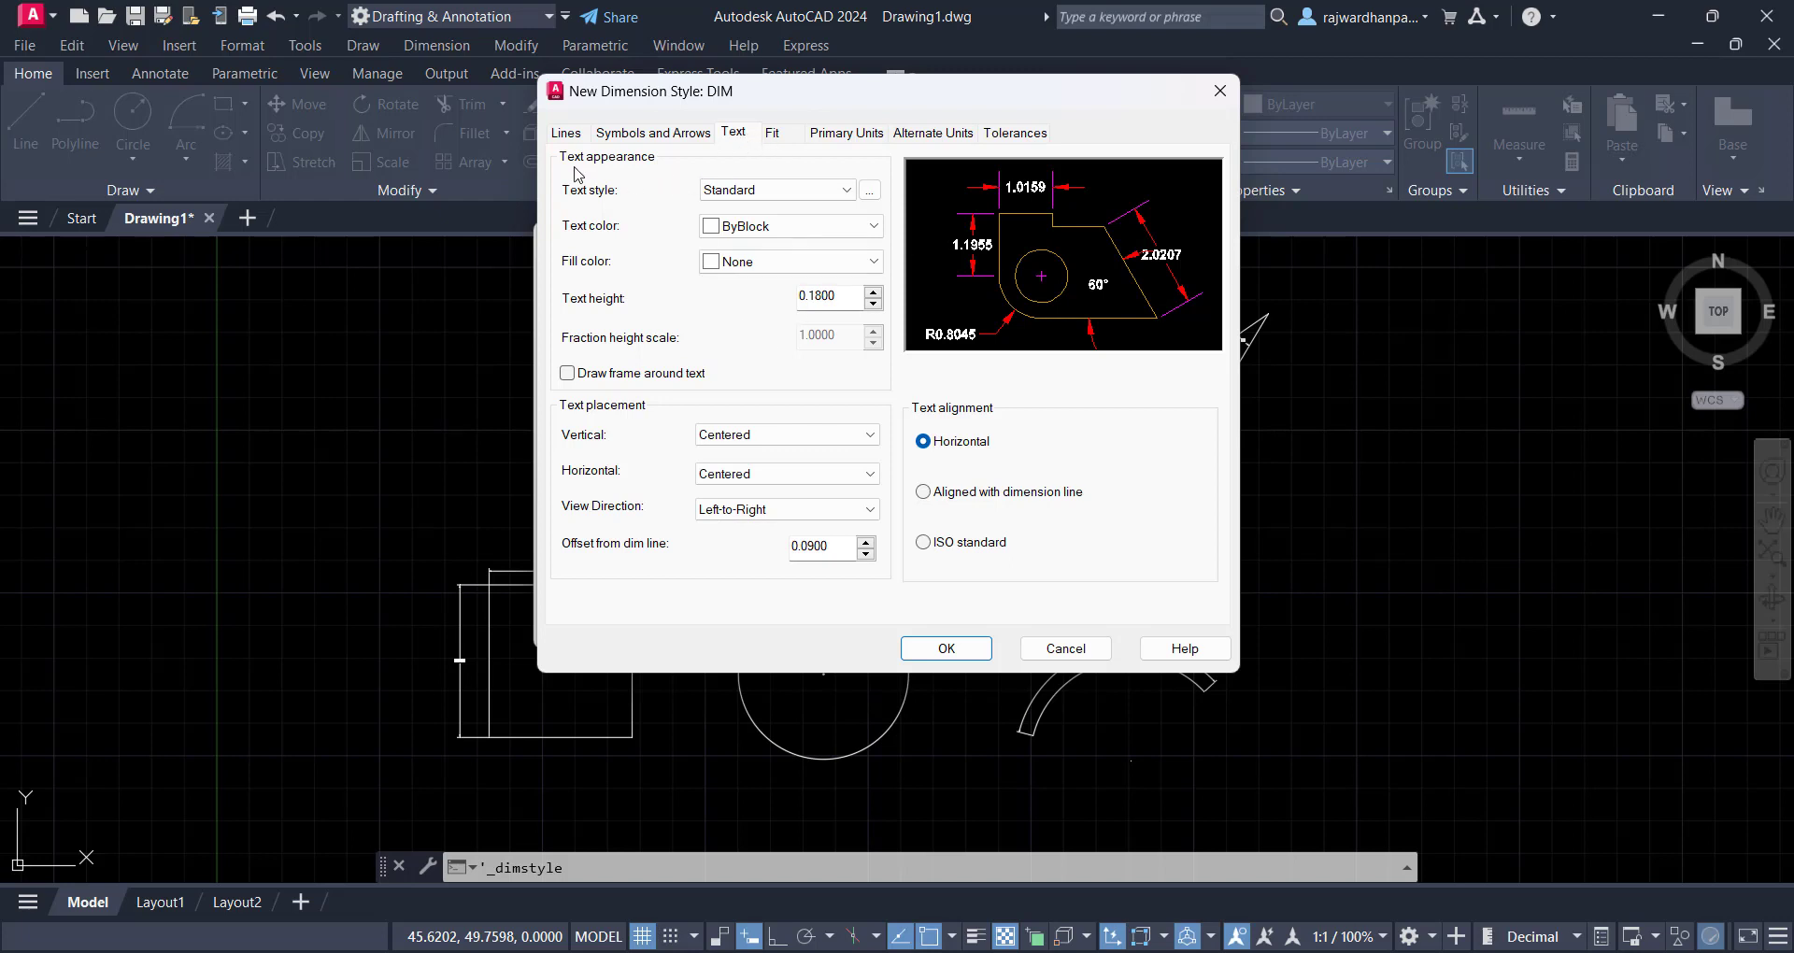
Create a new text style named style1 from the text style settings of the DIM dimension style
{"action": "left_click", "coordinate": [847, 191]}
{"action": "left_click", "coordinate": [847, 191]}
{"action": "left_click", "coordinate": [876, 193]}
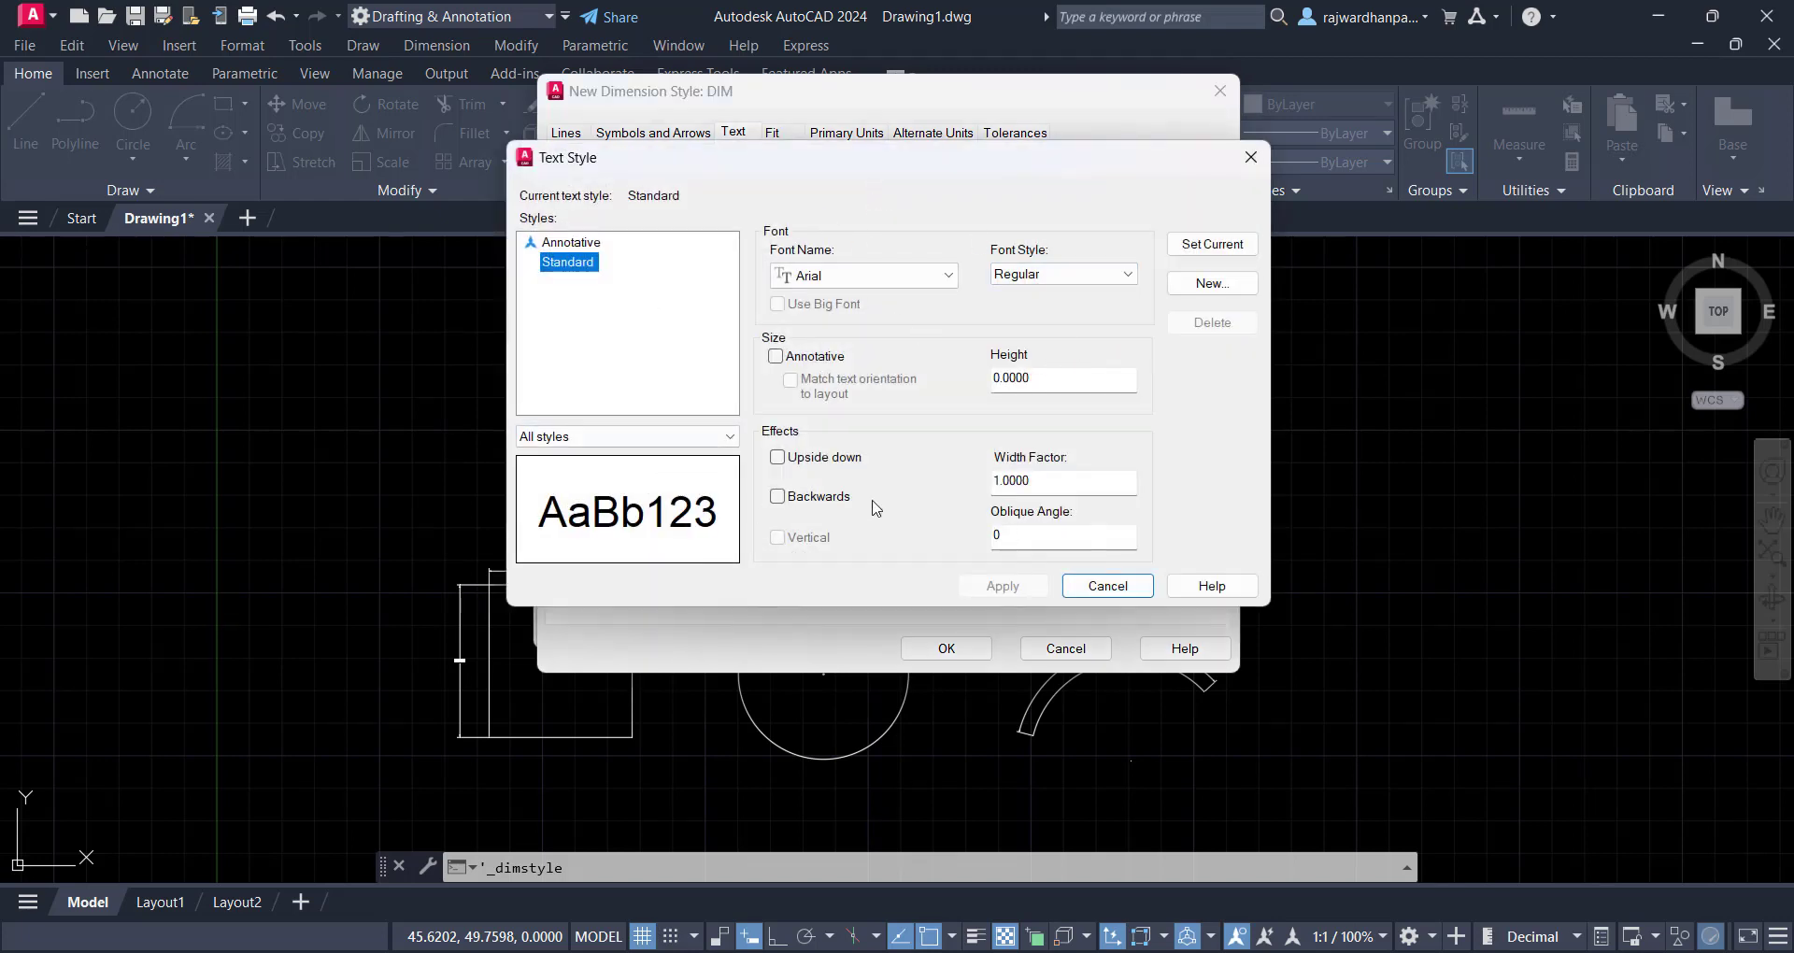
{"action": "left_click", "coordinate": [1213, 290]}
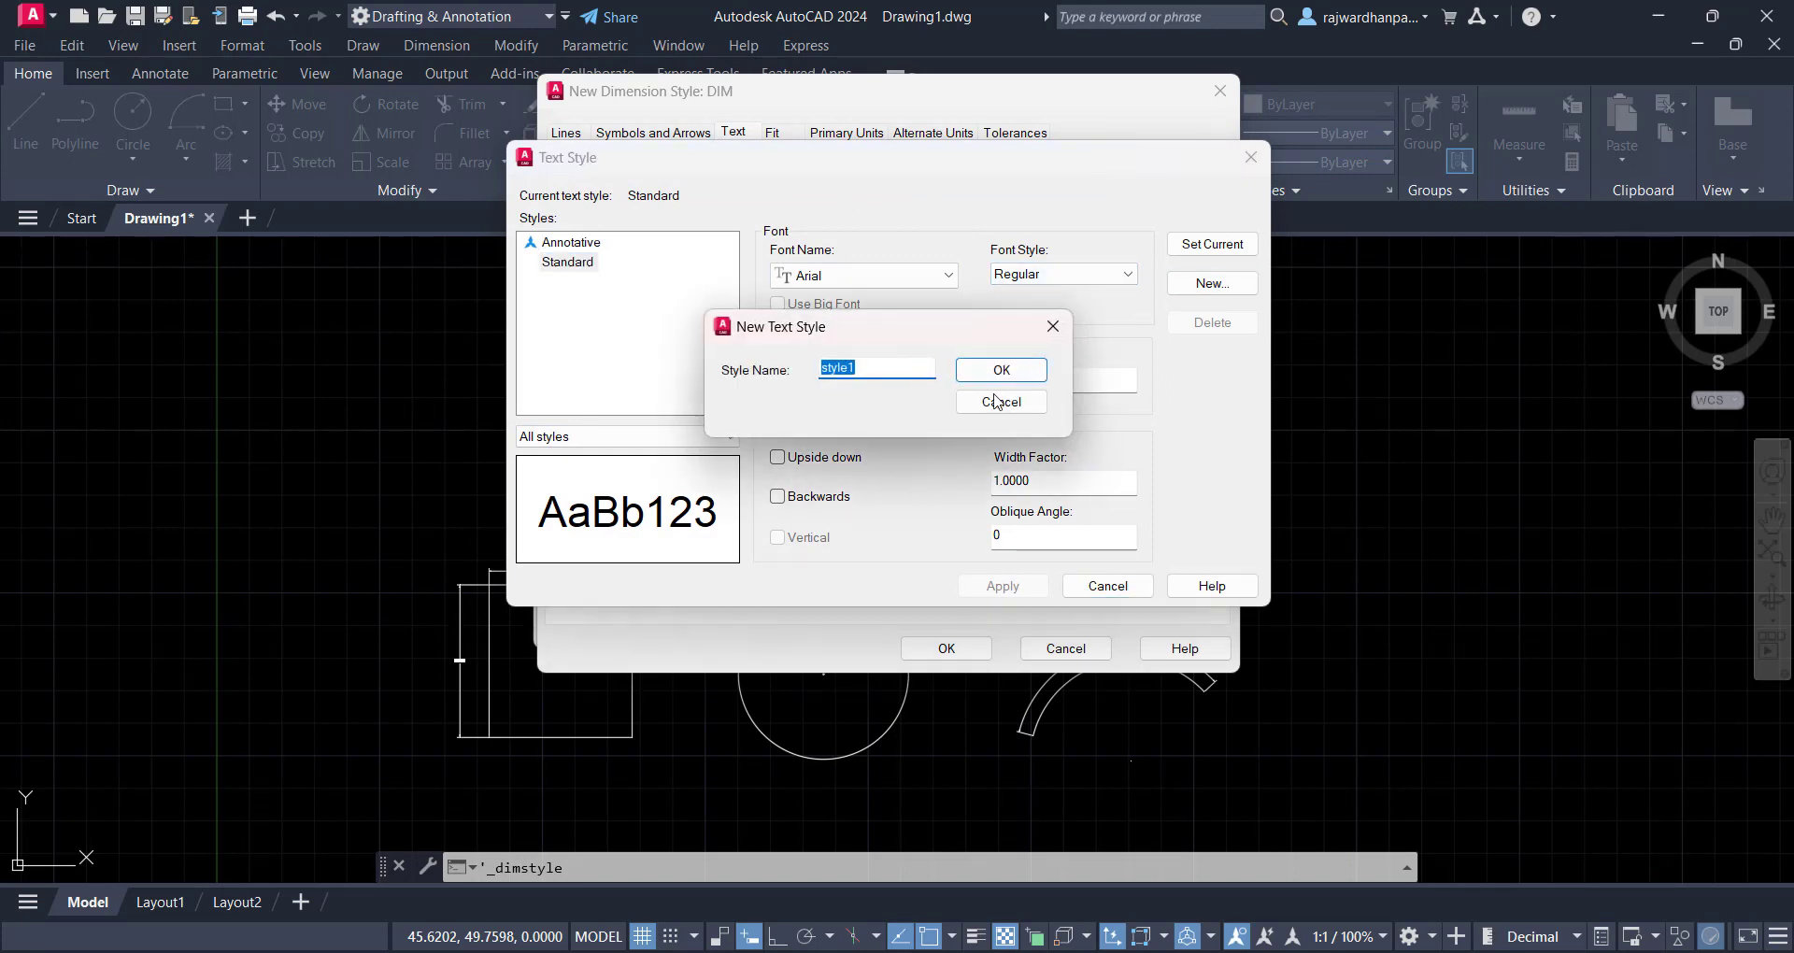
{"action": "left_click", "coordinate": [1002, 369]}
Set the font of text style style1 to Calibri with the Regular font style
{"action": "left_click", "coordinate": [944, 274]}
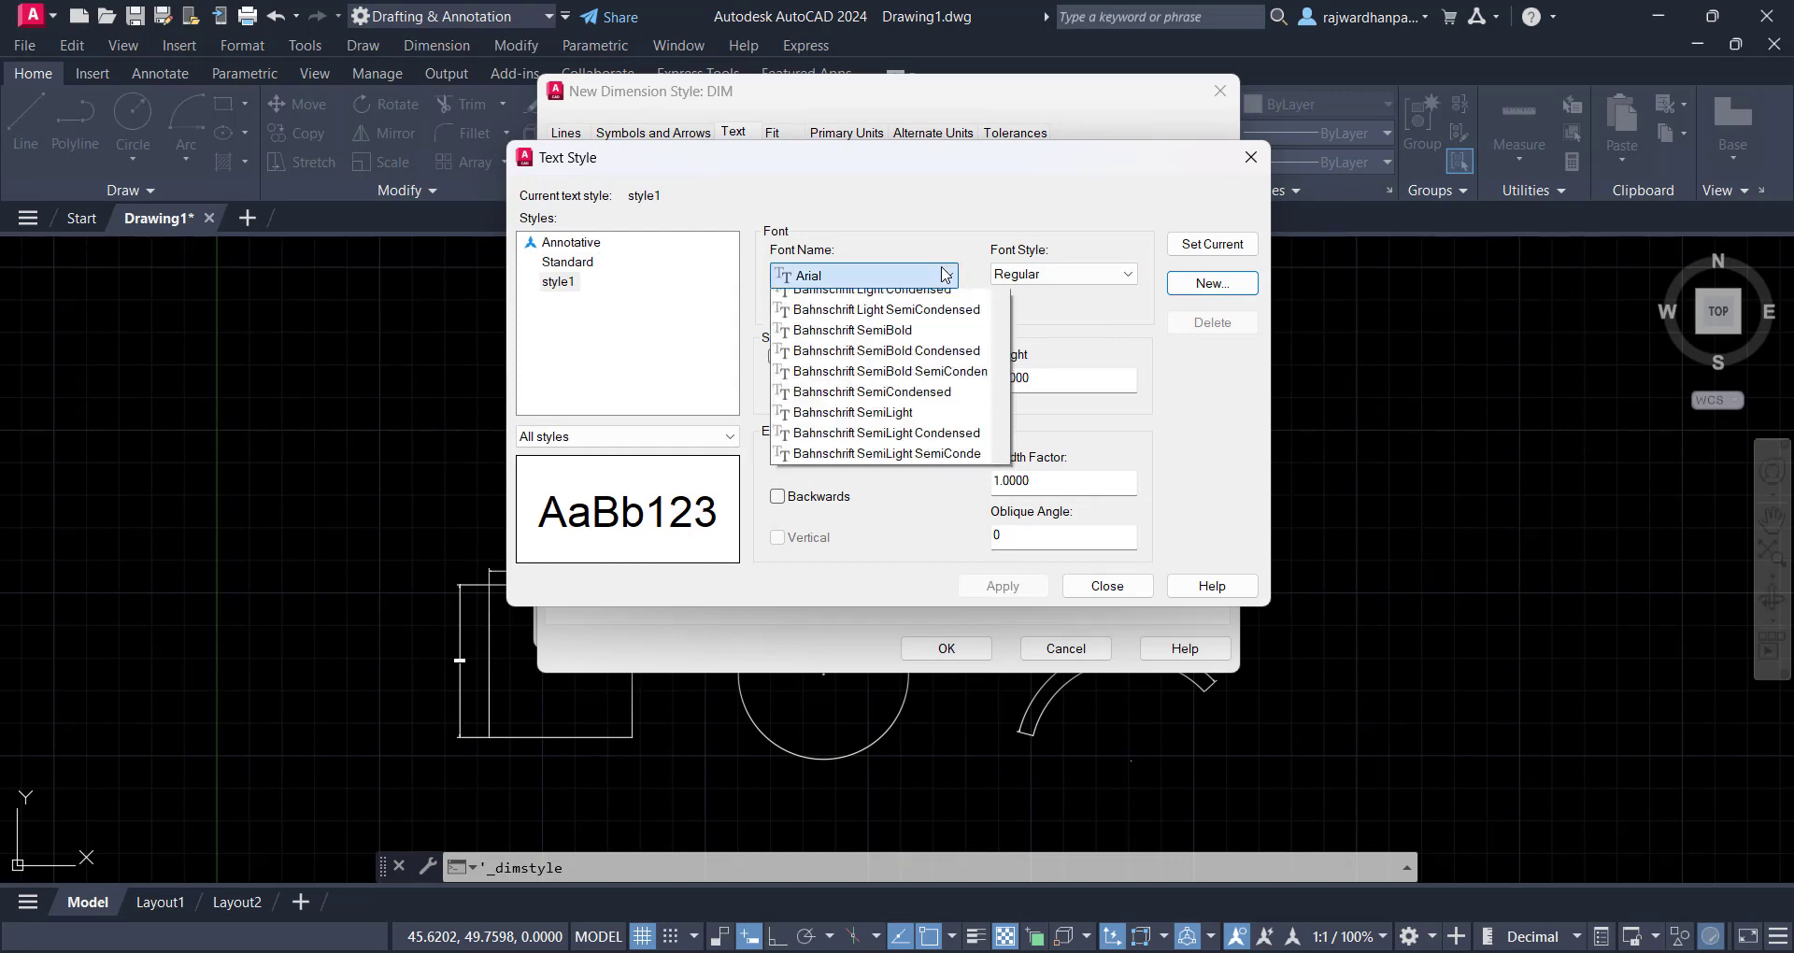
{"action": "scroll", "coordinate": [892, 504], "scroll_direction": "down", "scroll_amount": 15}
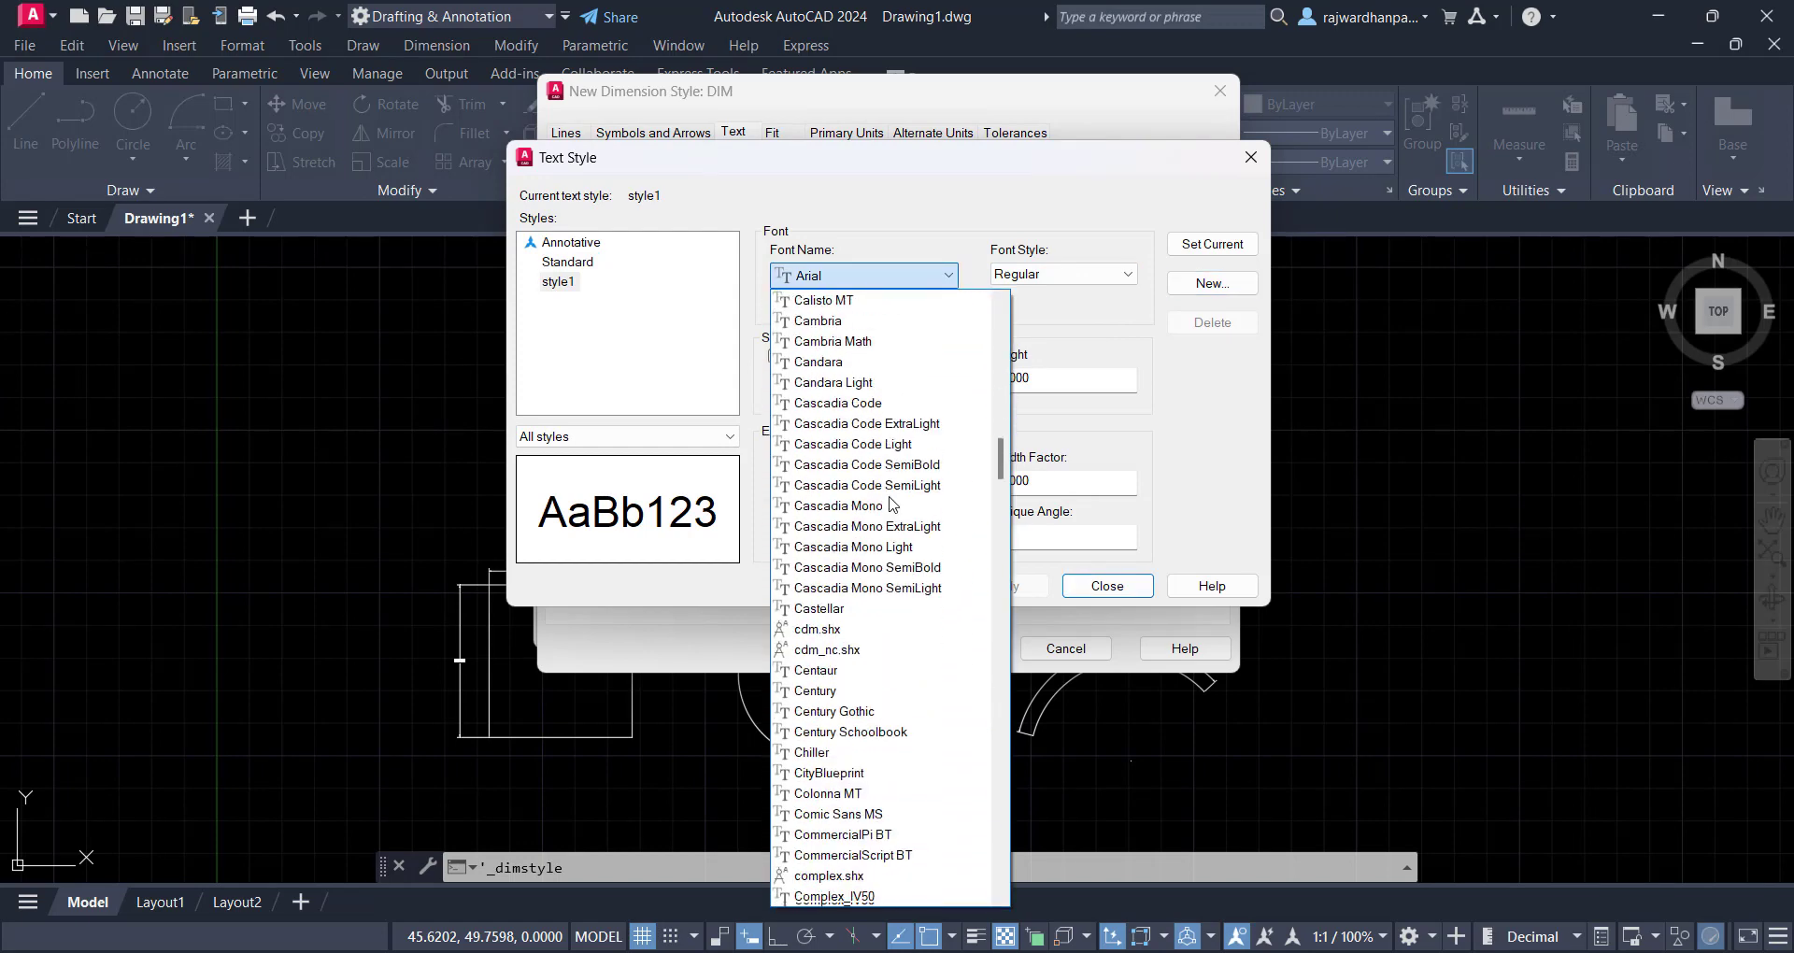
{"action": "scroll", "coordinate": [888, 486], "scroll_direction": "up", "scroll_amount": 2}
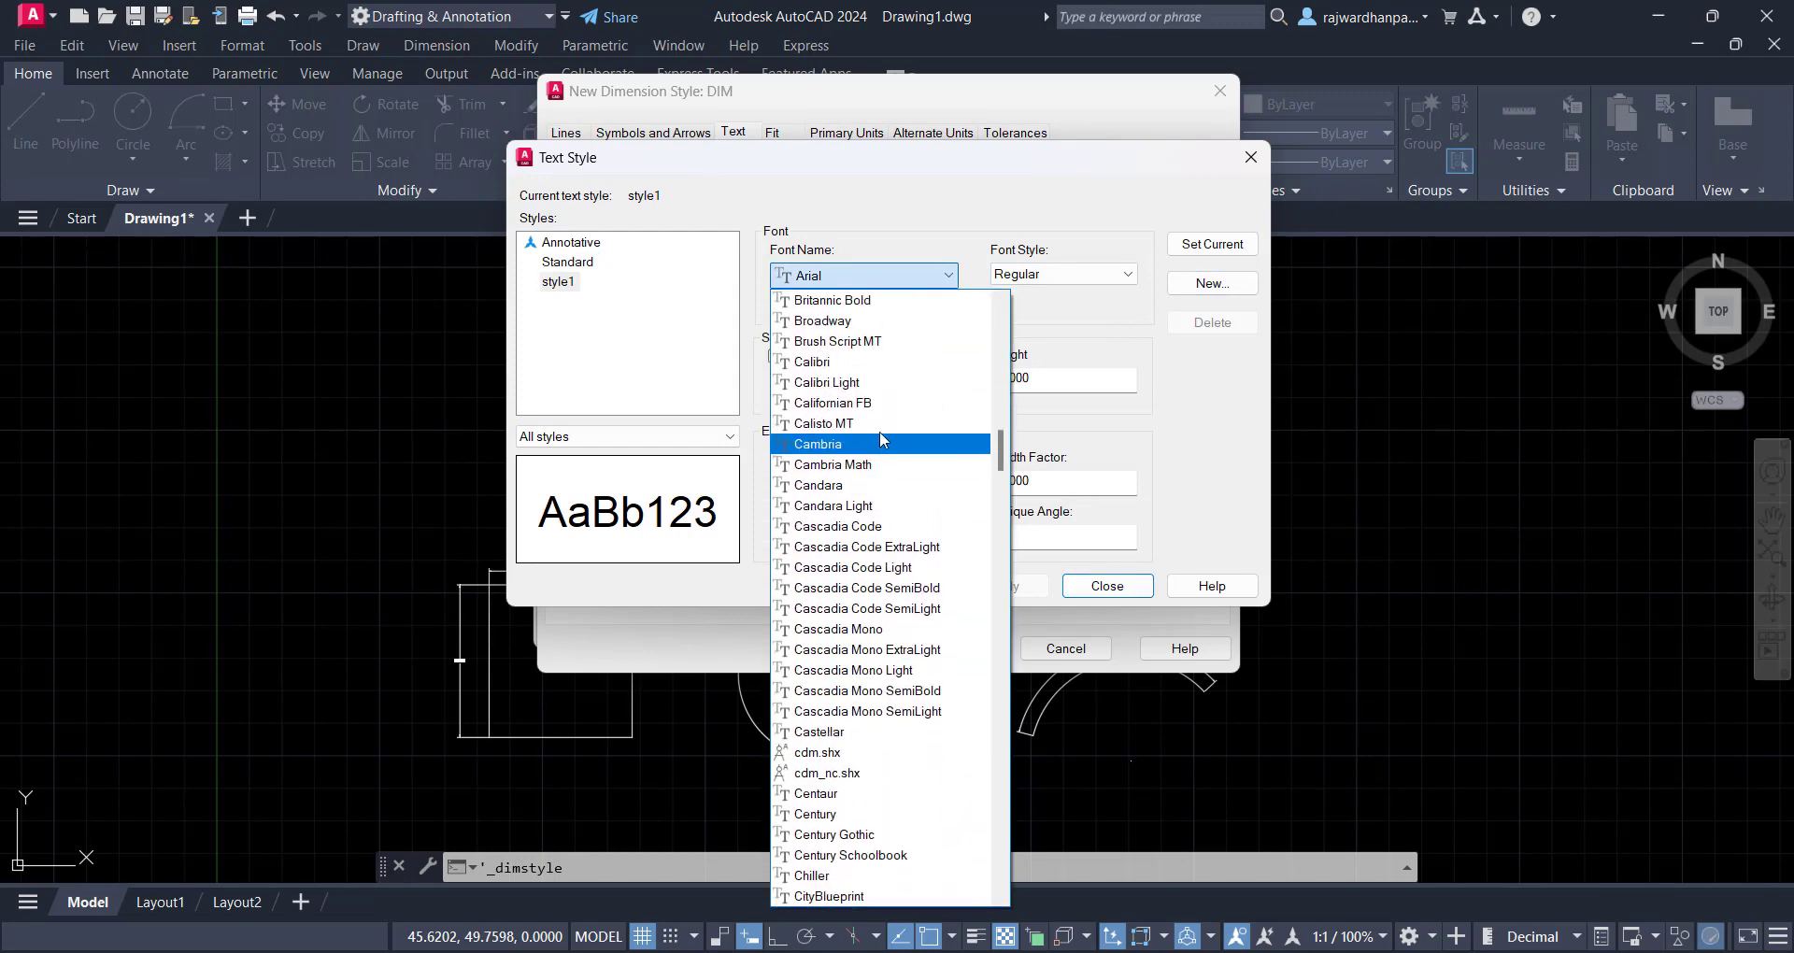
{"action": "left_click", "coordinate": [897, 364]}
{"action": "left_click", "coordinate": [1097, 276]}
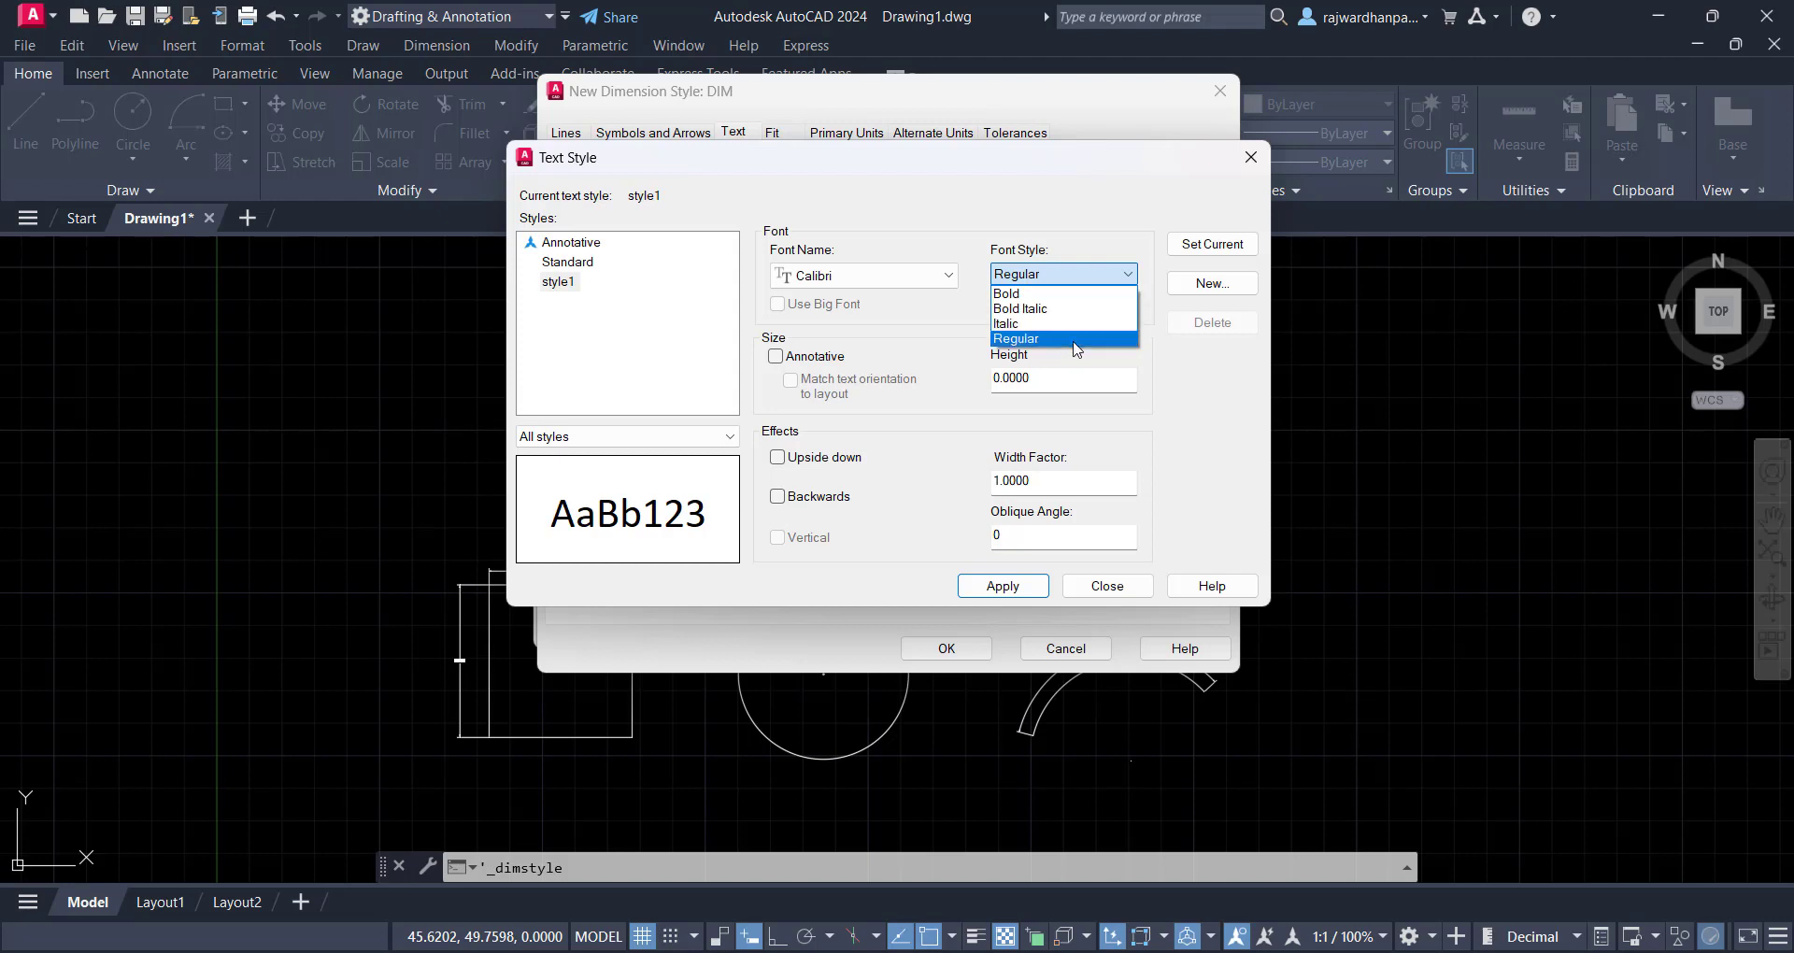
{"action": "left_click", "coordinate": [1075, 341]}
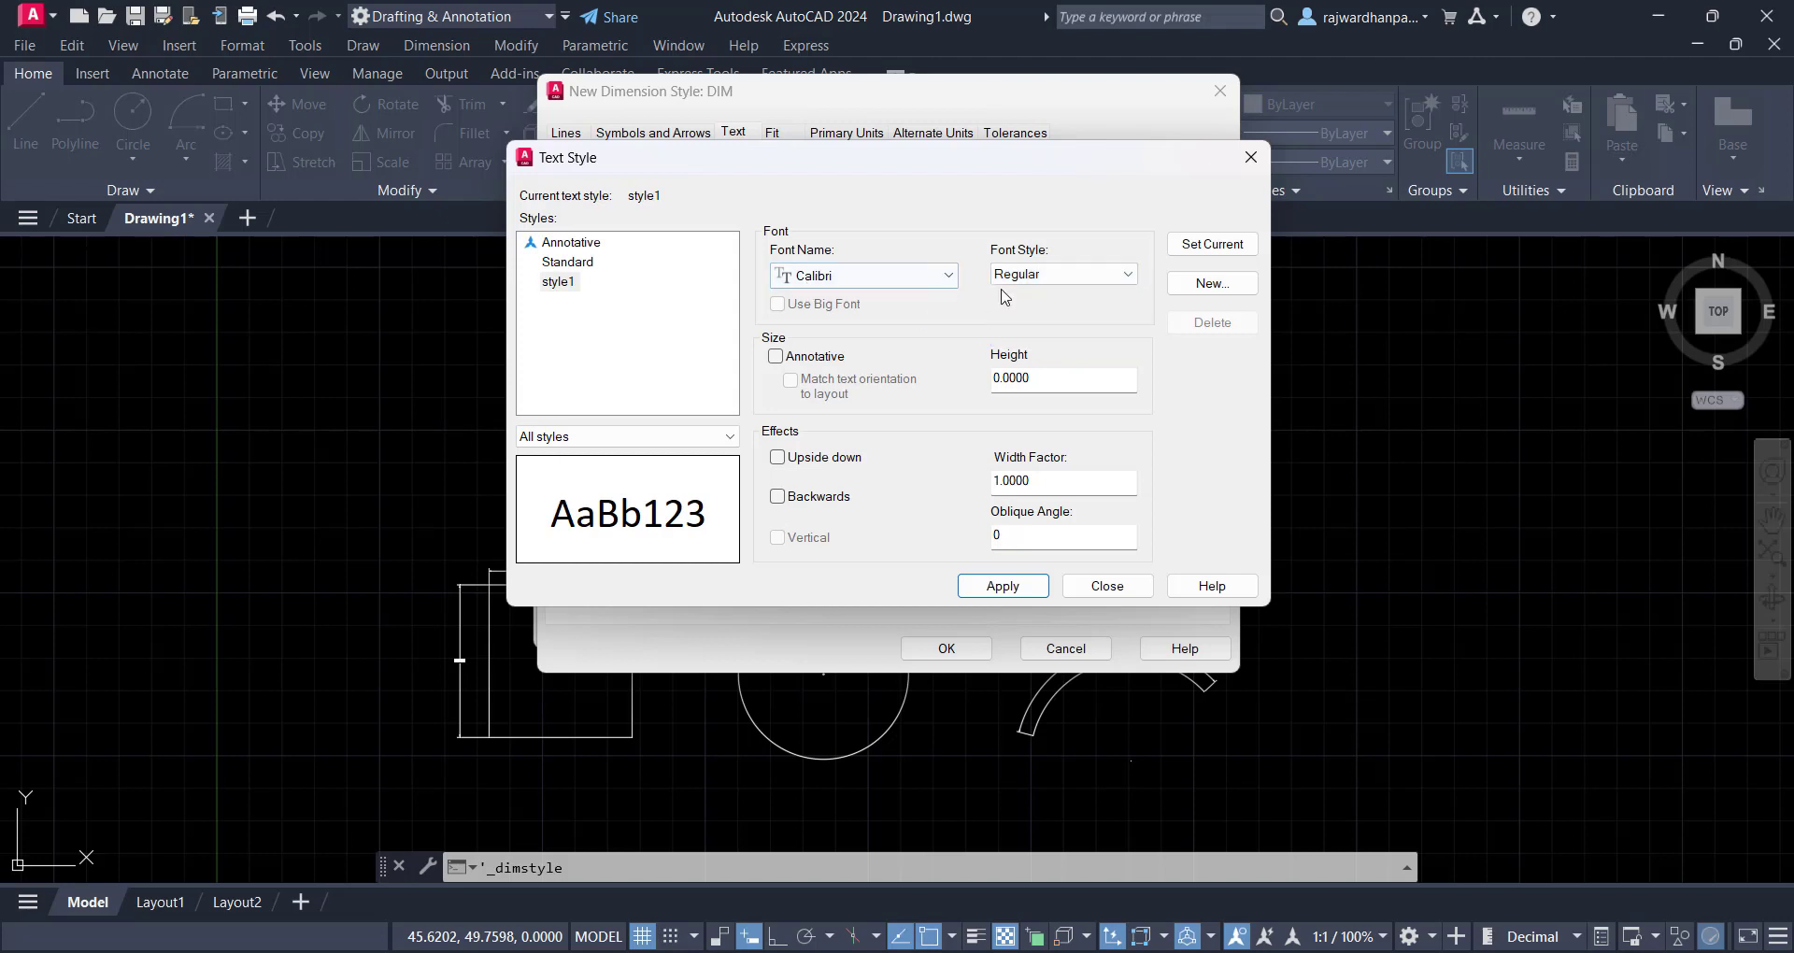
Make style1 the current text style, save its changes and close the text style settings
{"action": "left_click", "coordinate": [1208, 247]}
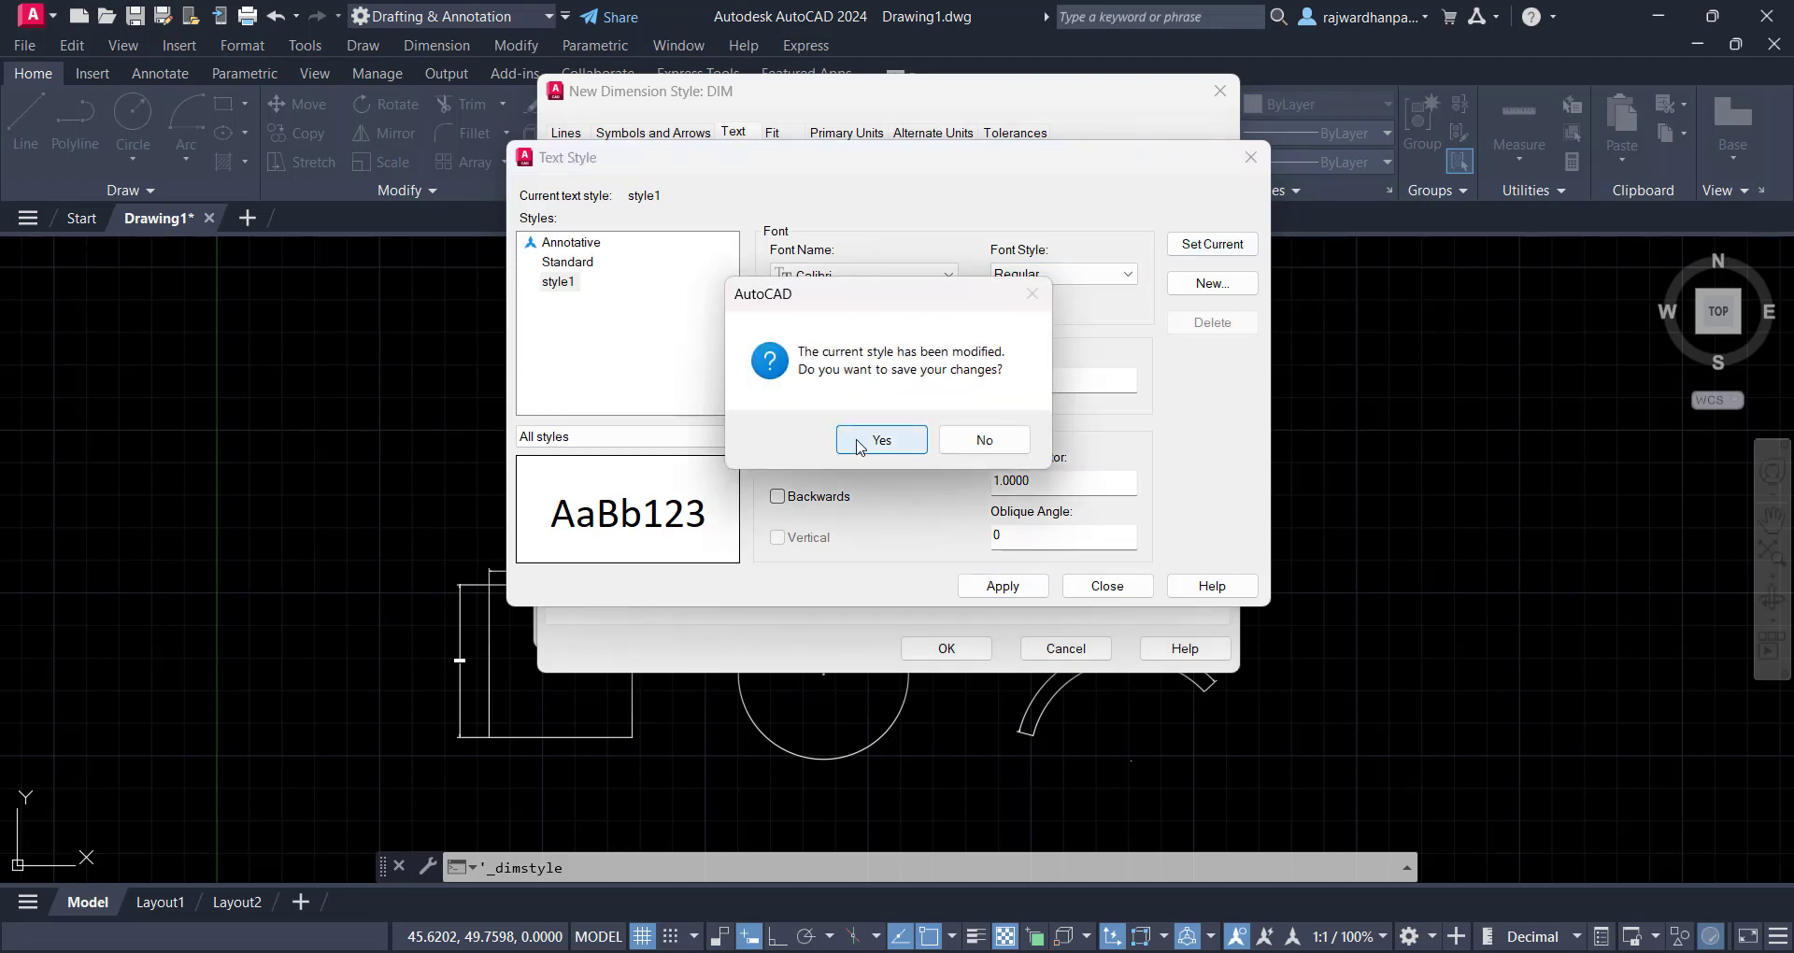
{"action": "left_click", "coordinate": [860, 443]}
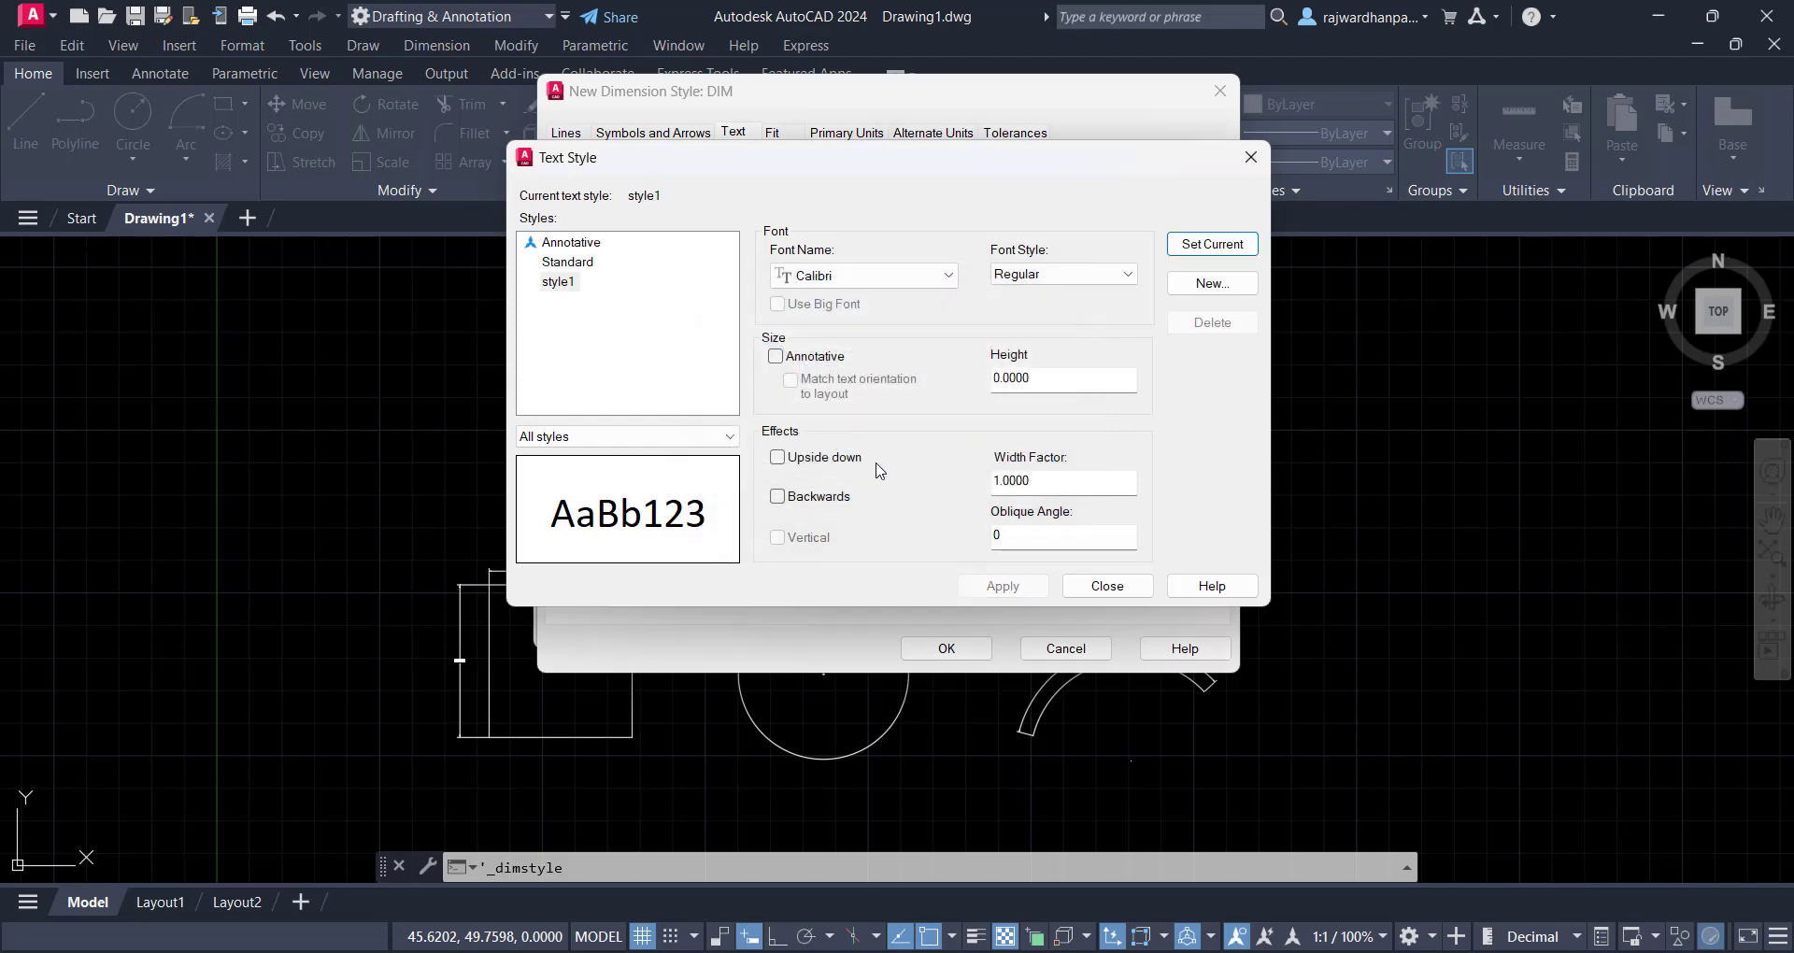
{"action": "left_click", "coordinate": [1108, 586]}
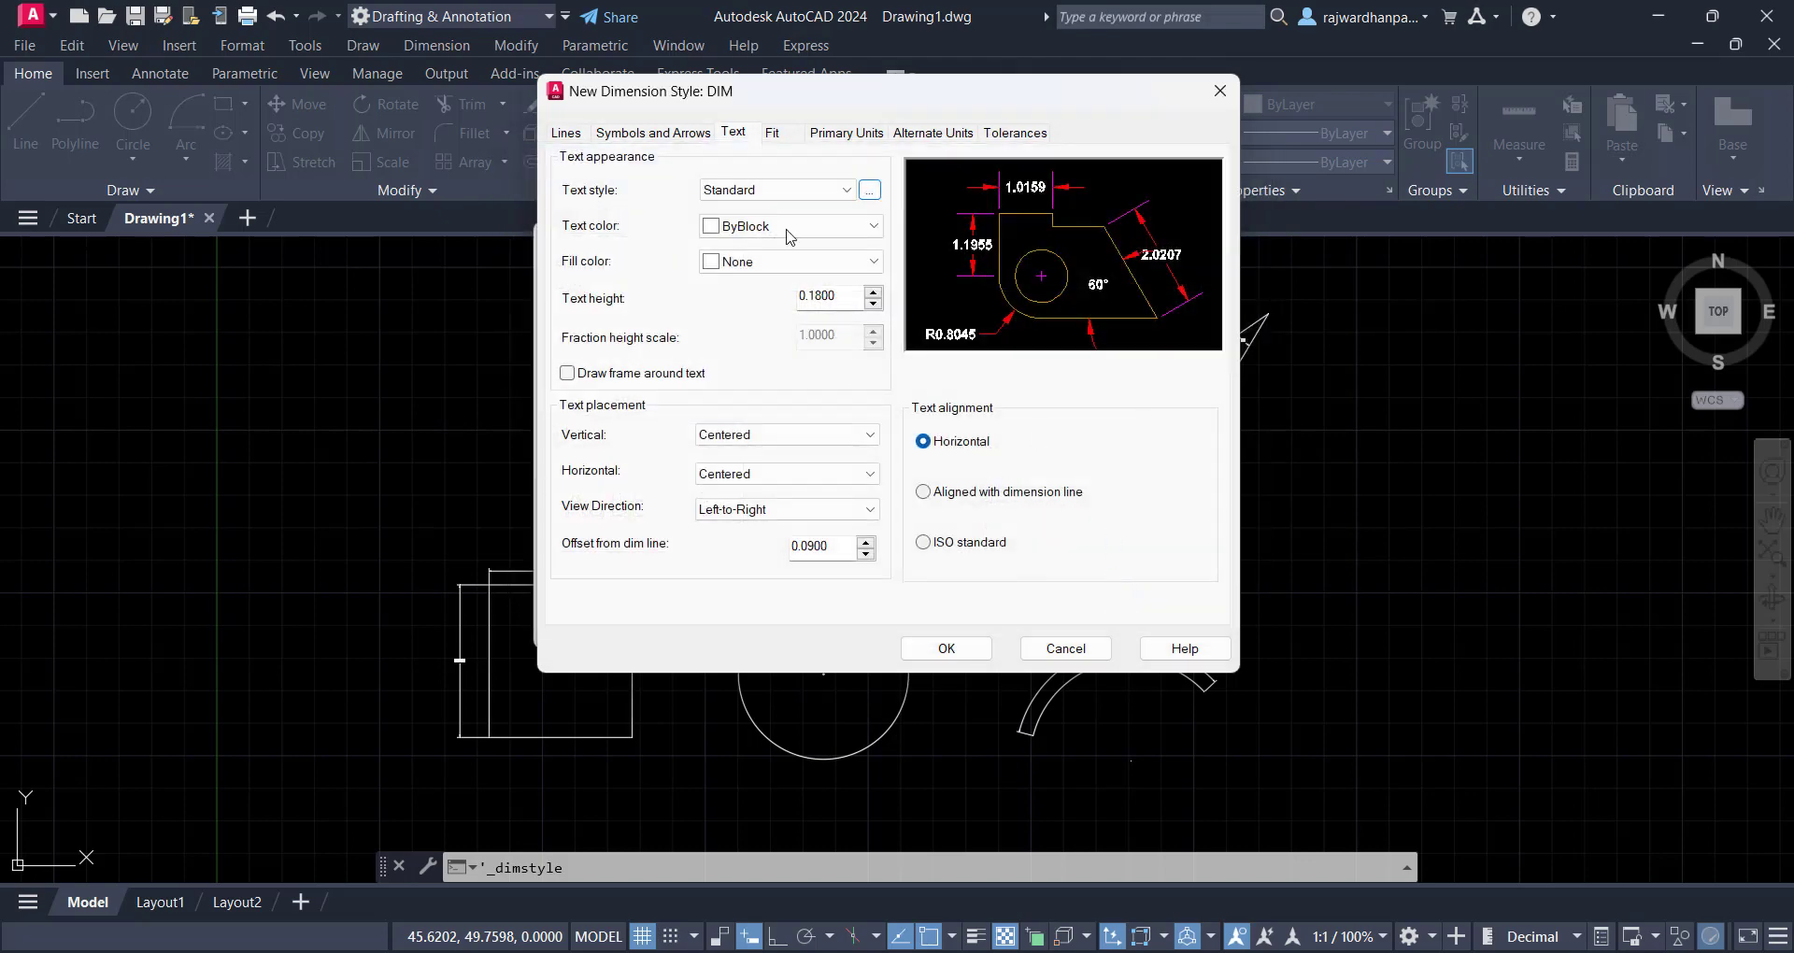
Assign text style style1 to the DIM dimension text and set the text color to Green
{"action": "left_click", "coordinate": [781, 192]}
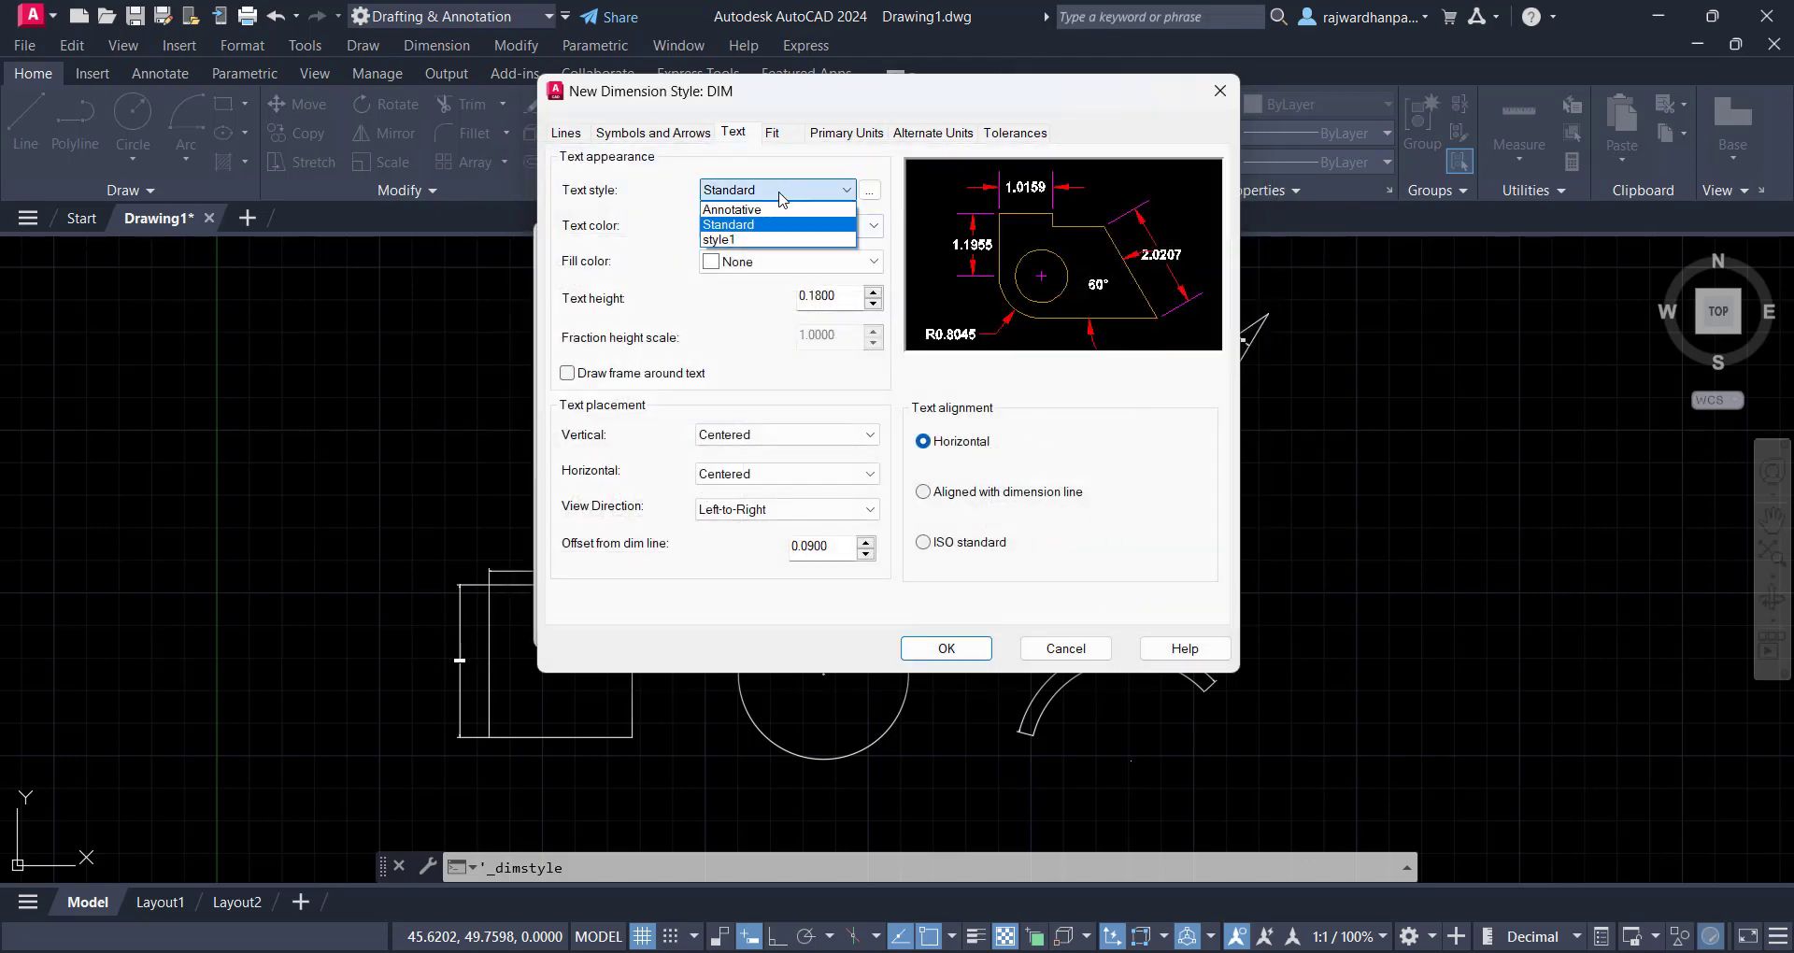
{"action": "left_click", "coordinate": [729, 240]}
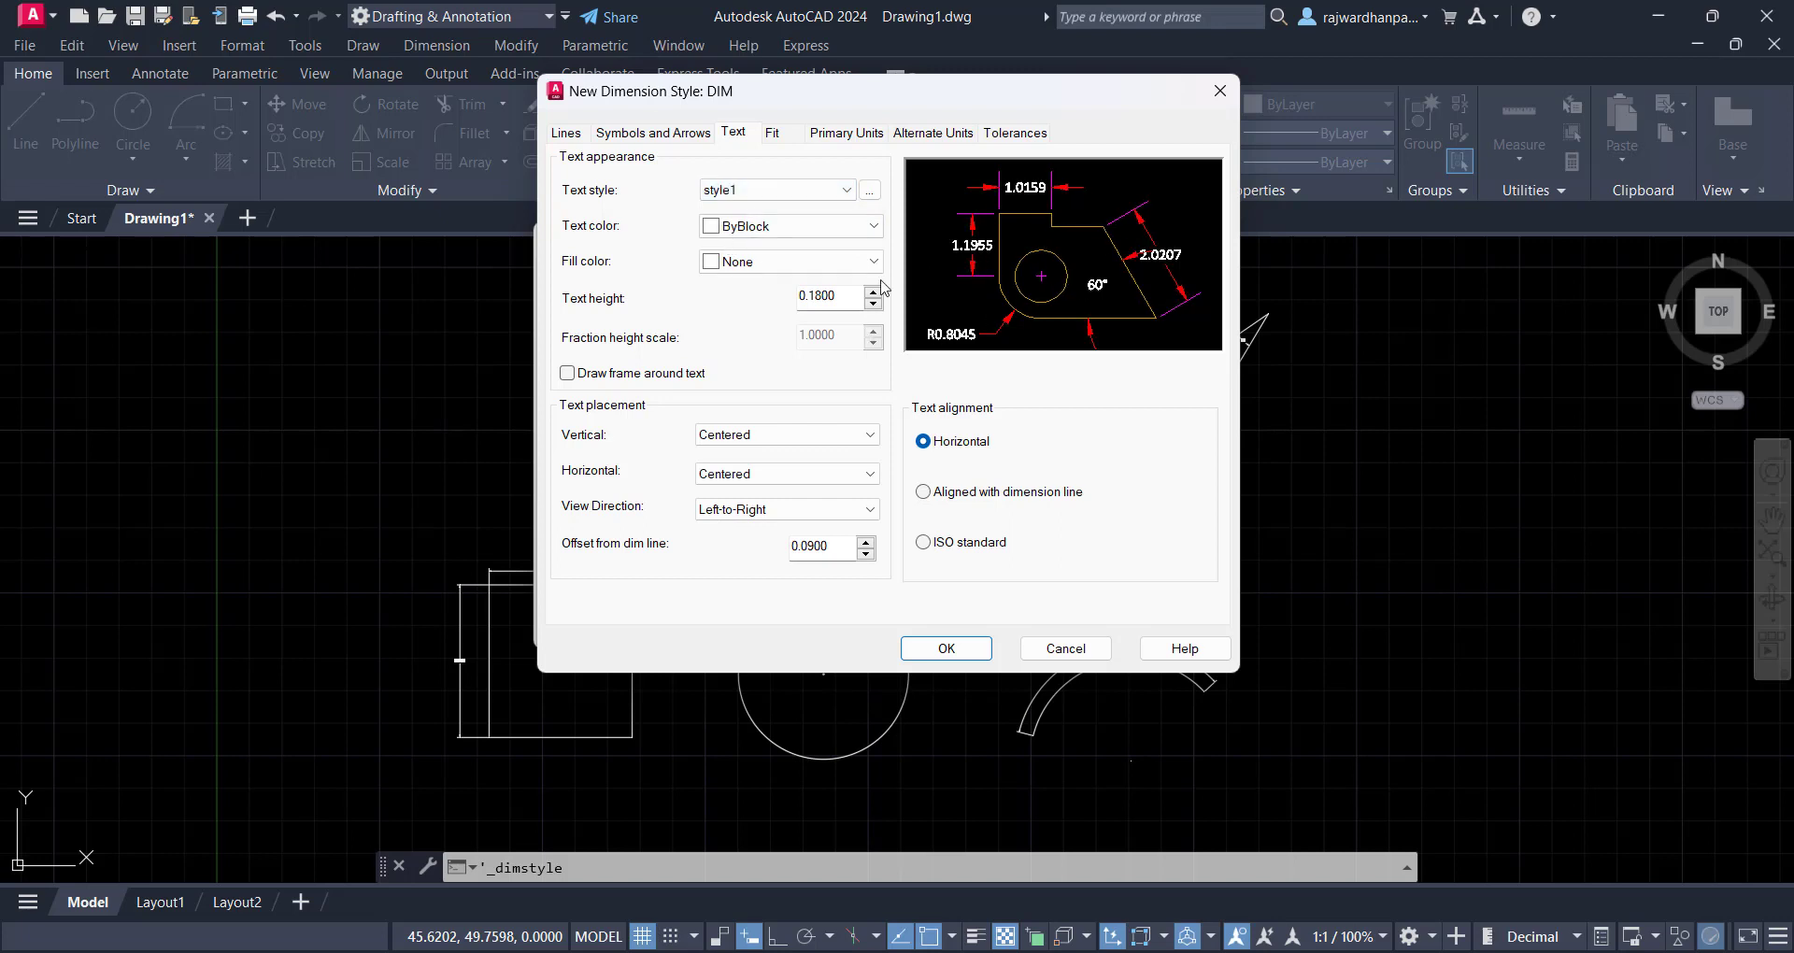
{"action": "left_click", "coordinate": [759, 226]}
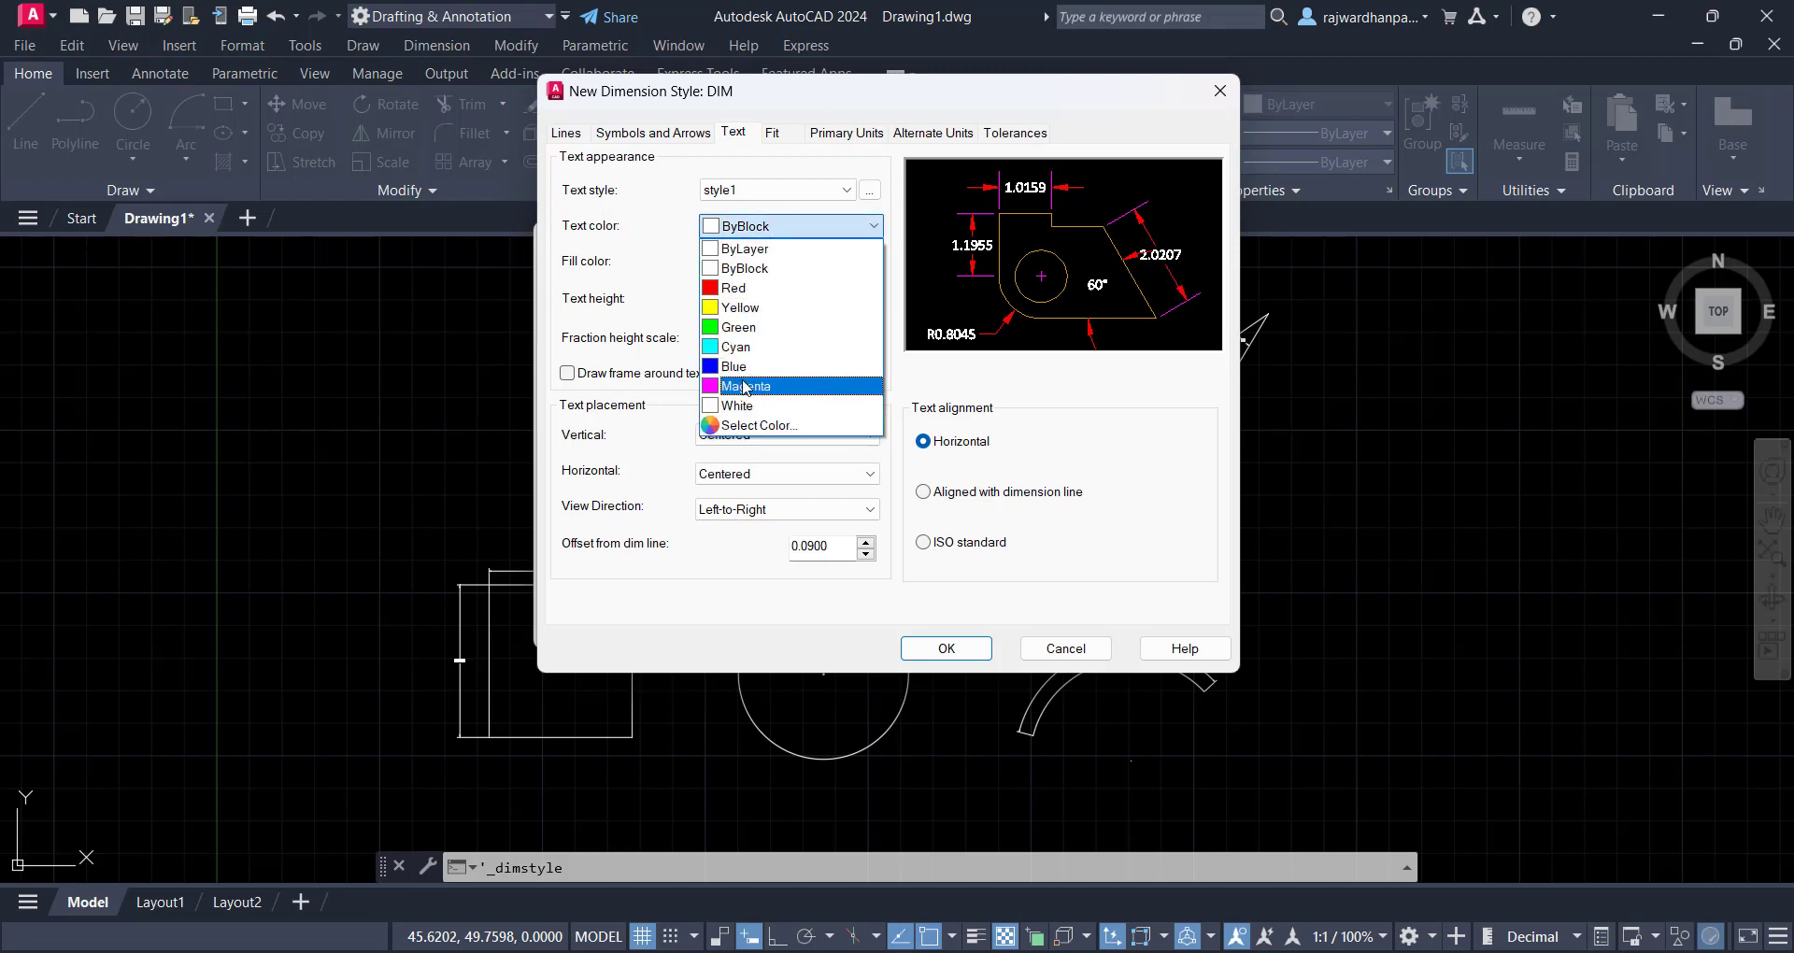
{"action": "left_click", "coordinate": [766, 327]}
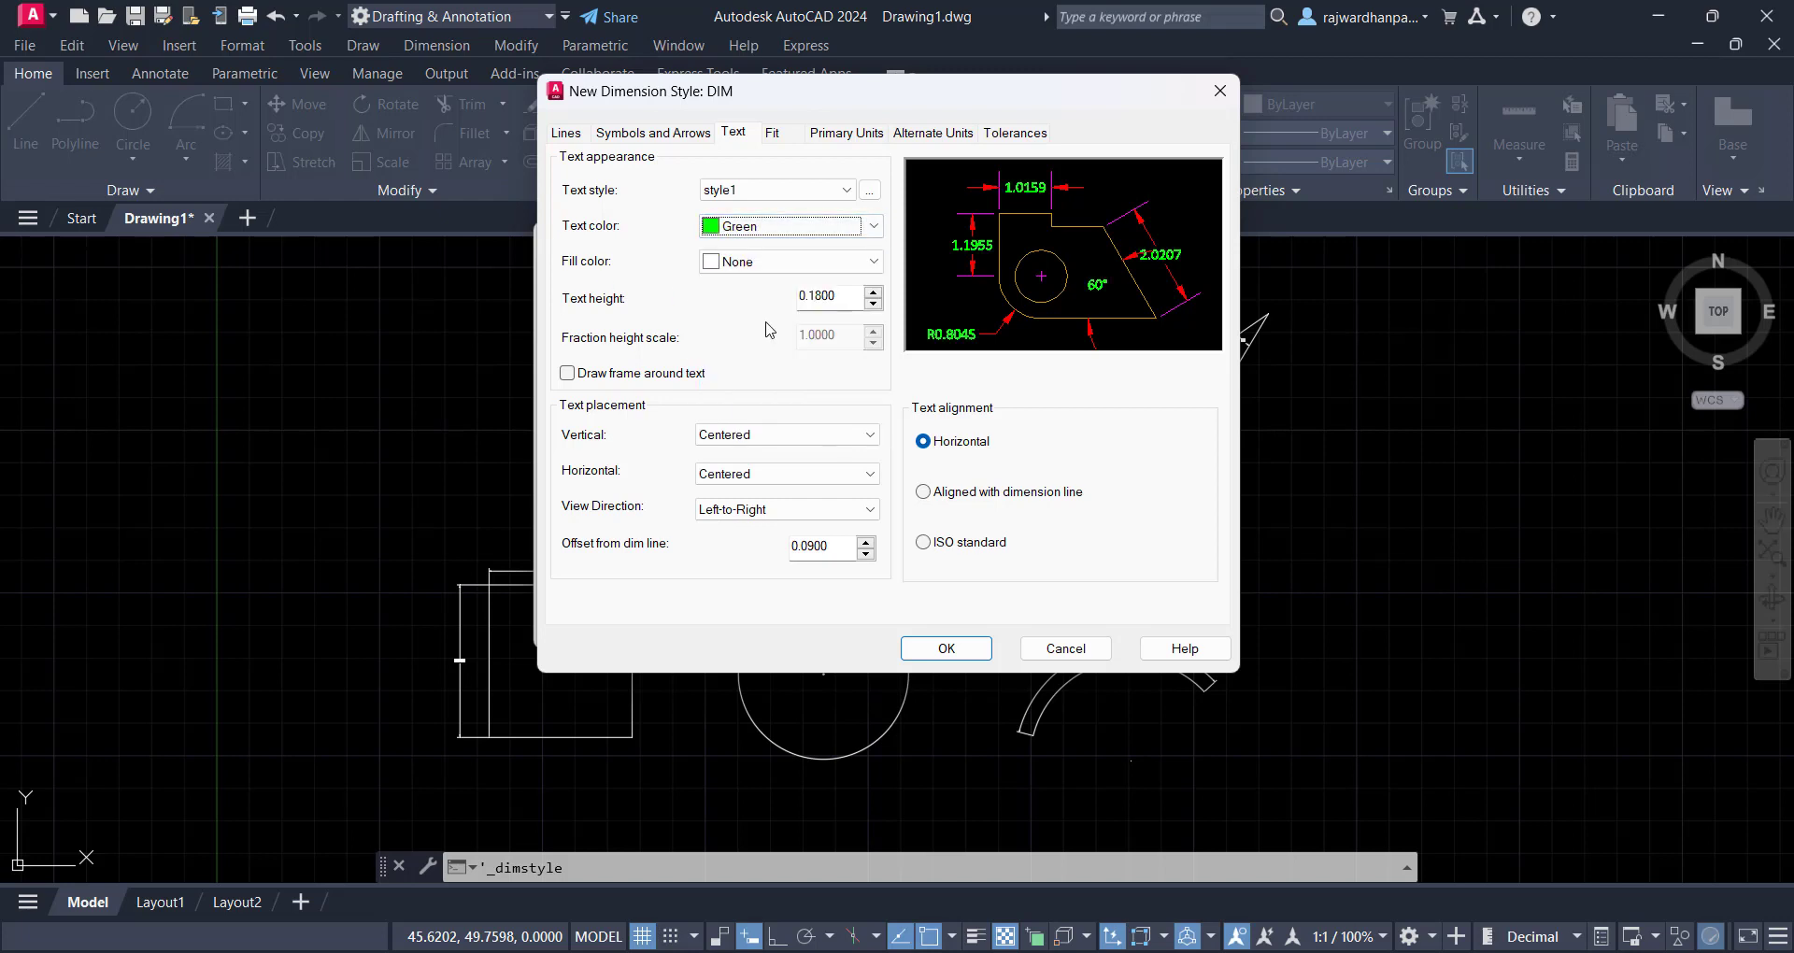
Try Cyan and Magenta fill colors behind the dimension text, and restore None
{"action": "left_click", "coordinate": [801, 263]}
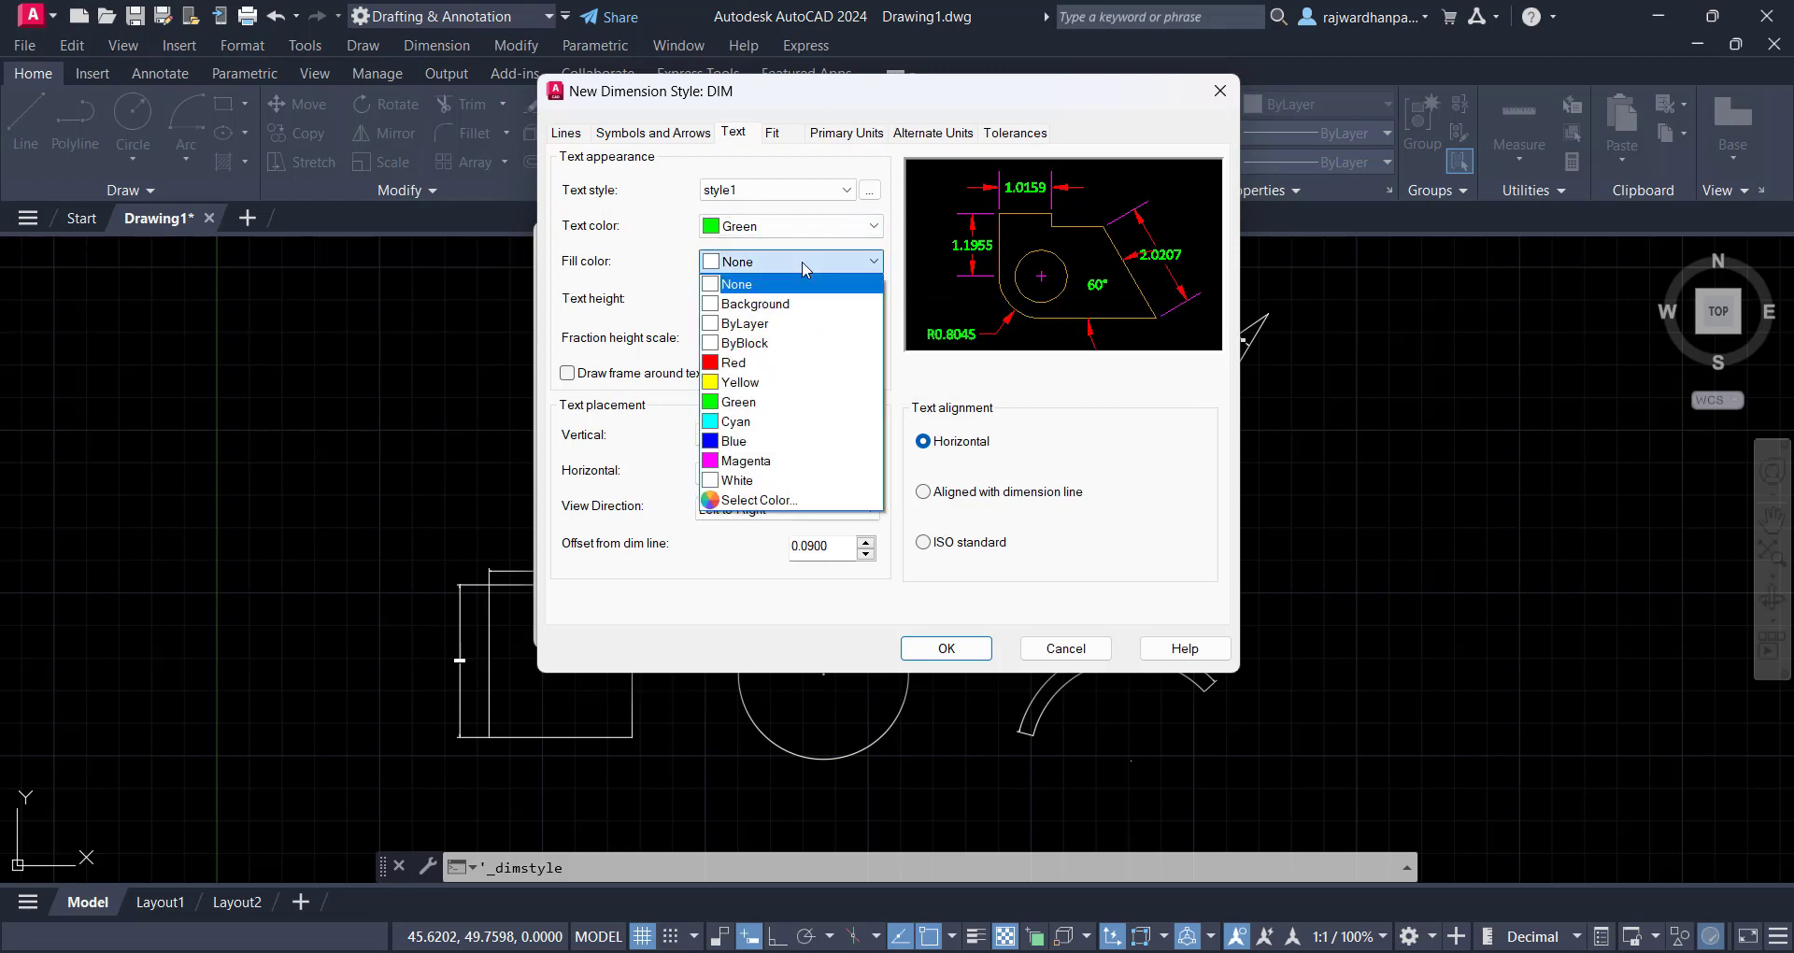
{"action": "left_click", "coordinate": [748, 422]}
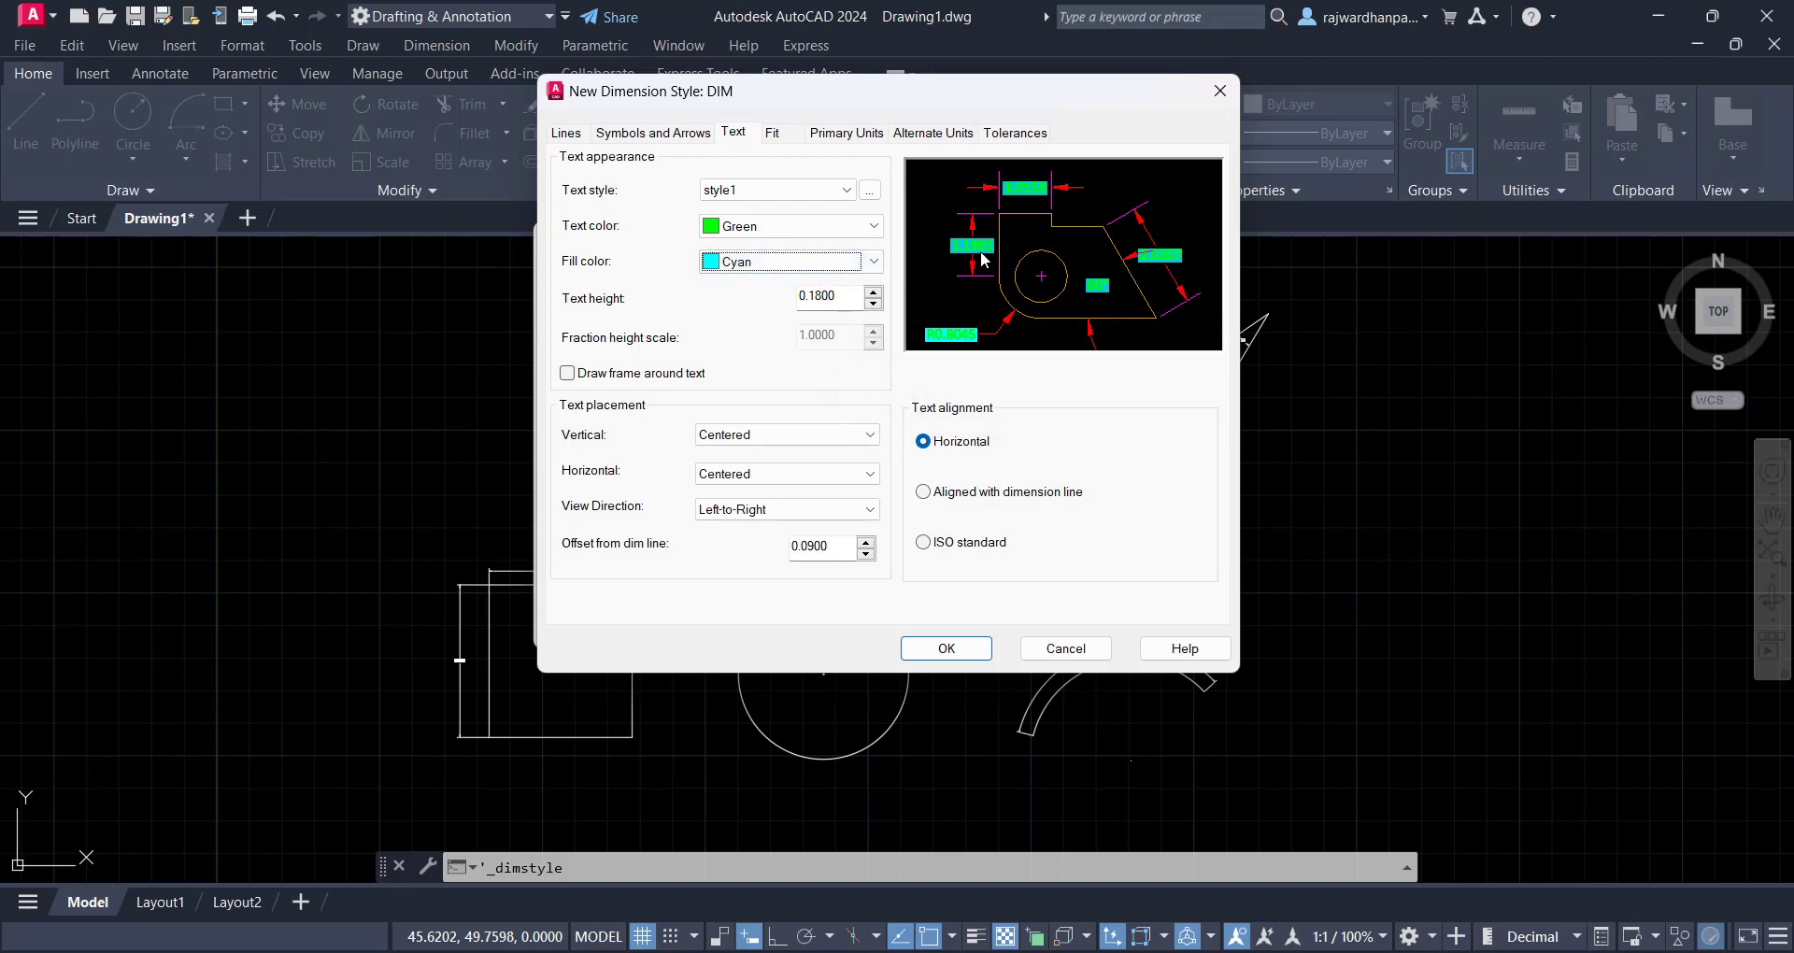
{"action": "left_click", "coordinate": [773, 263]}
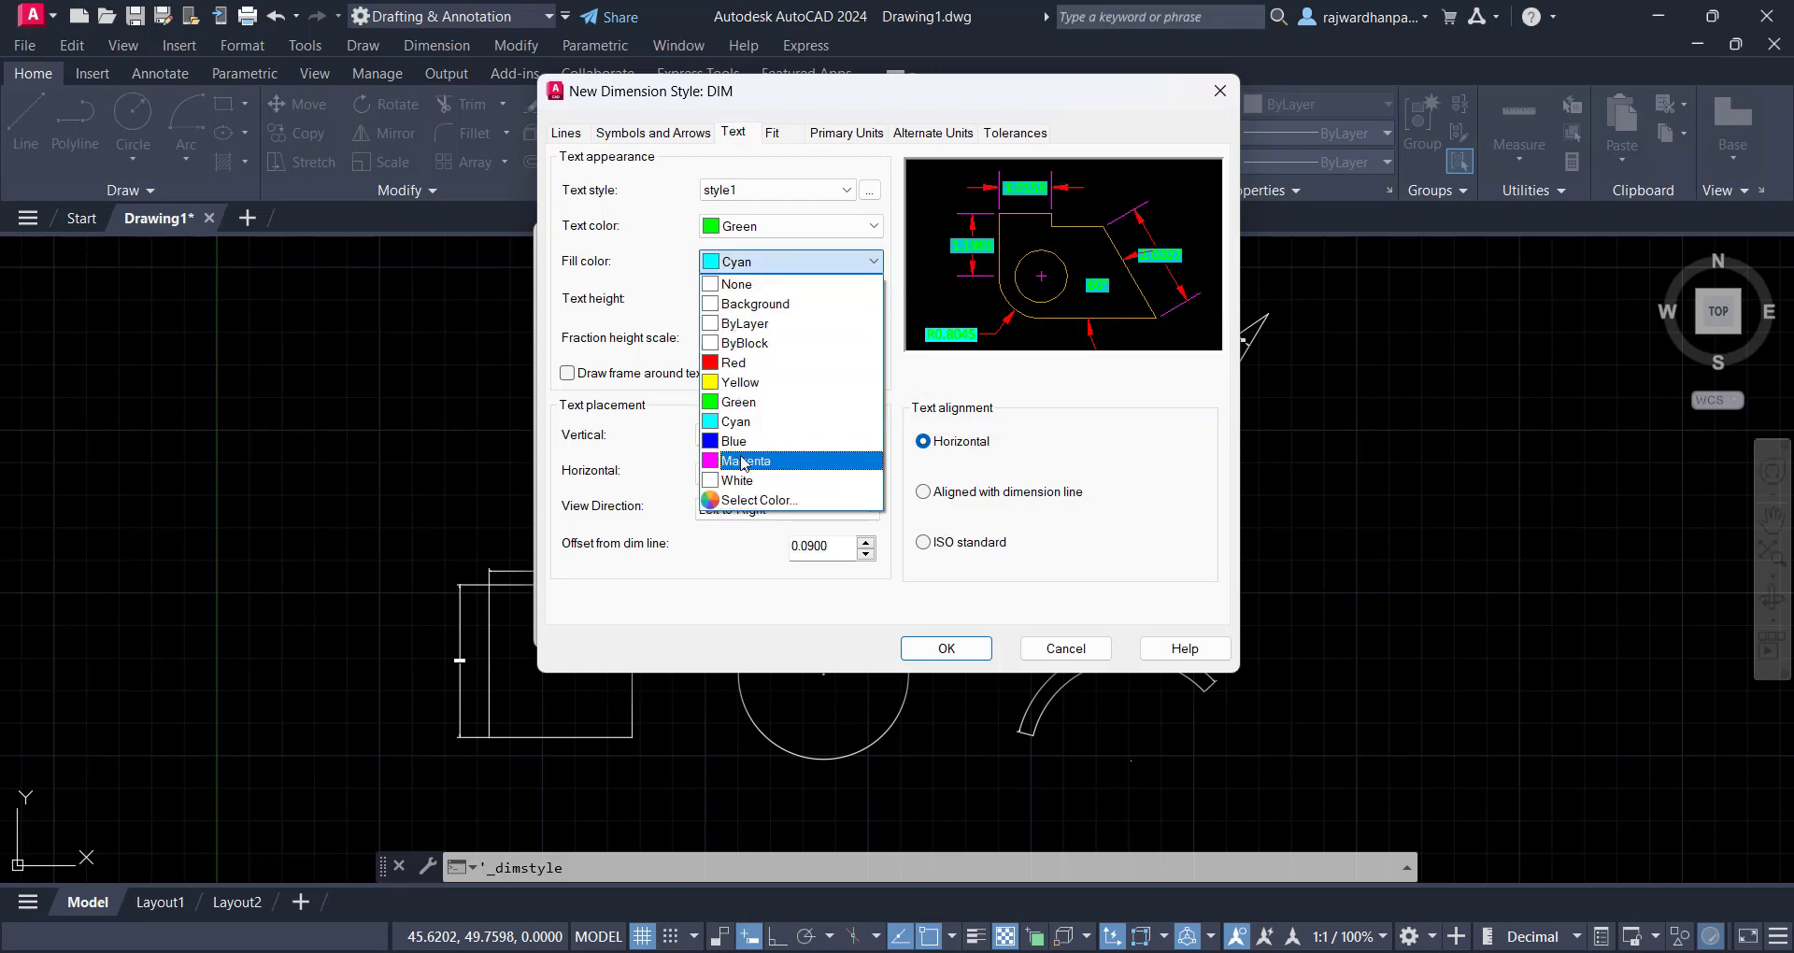
{"action": "left_click", "coordinate": [745, 462]}
{"action": "left_click", "coordinate": [750, 271]}
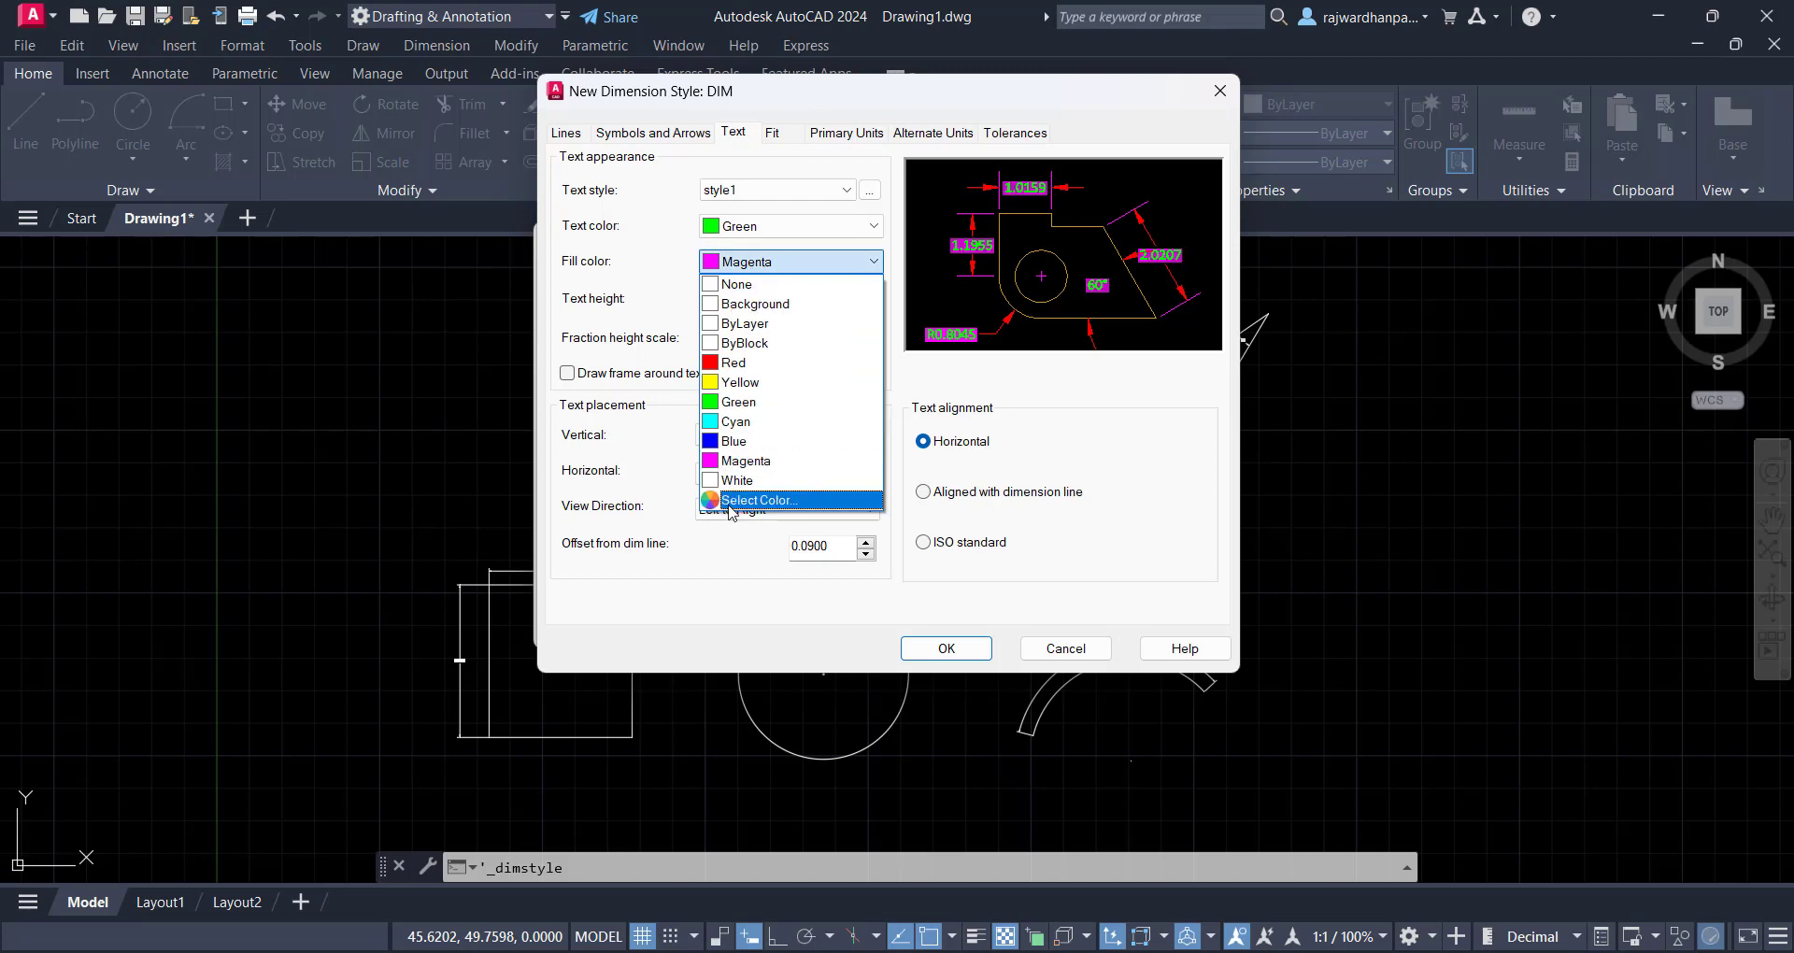
{"action": "left_click", "coordinate": [751, 285]}
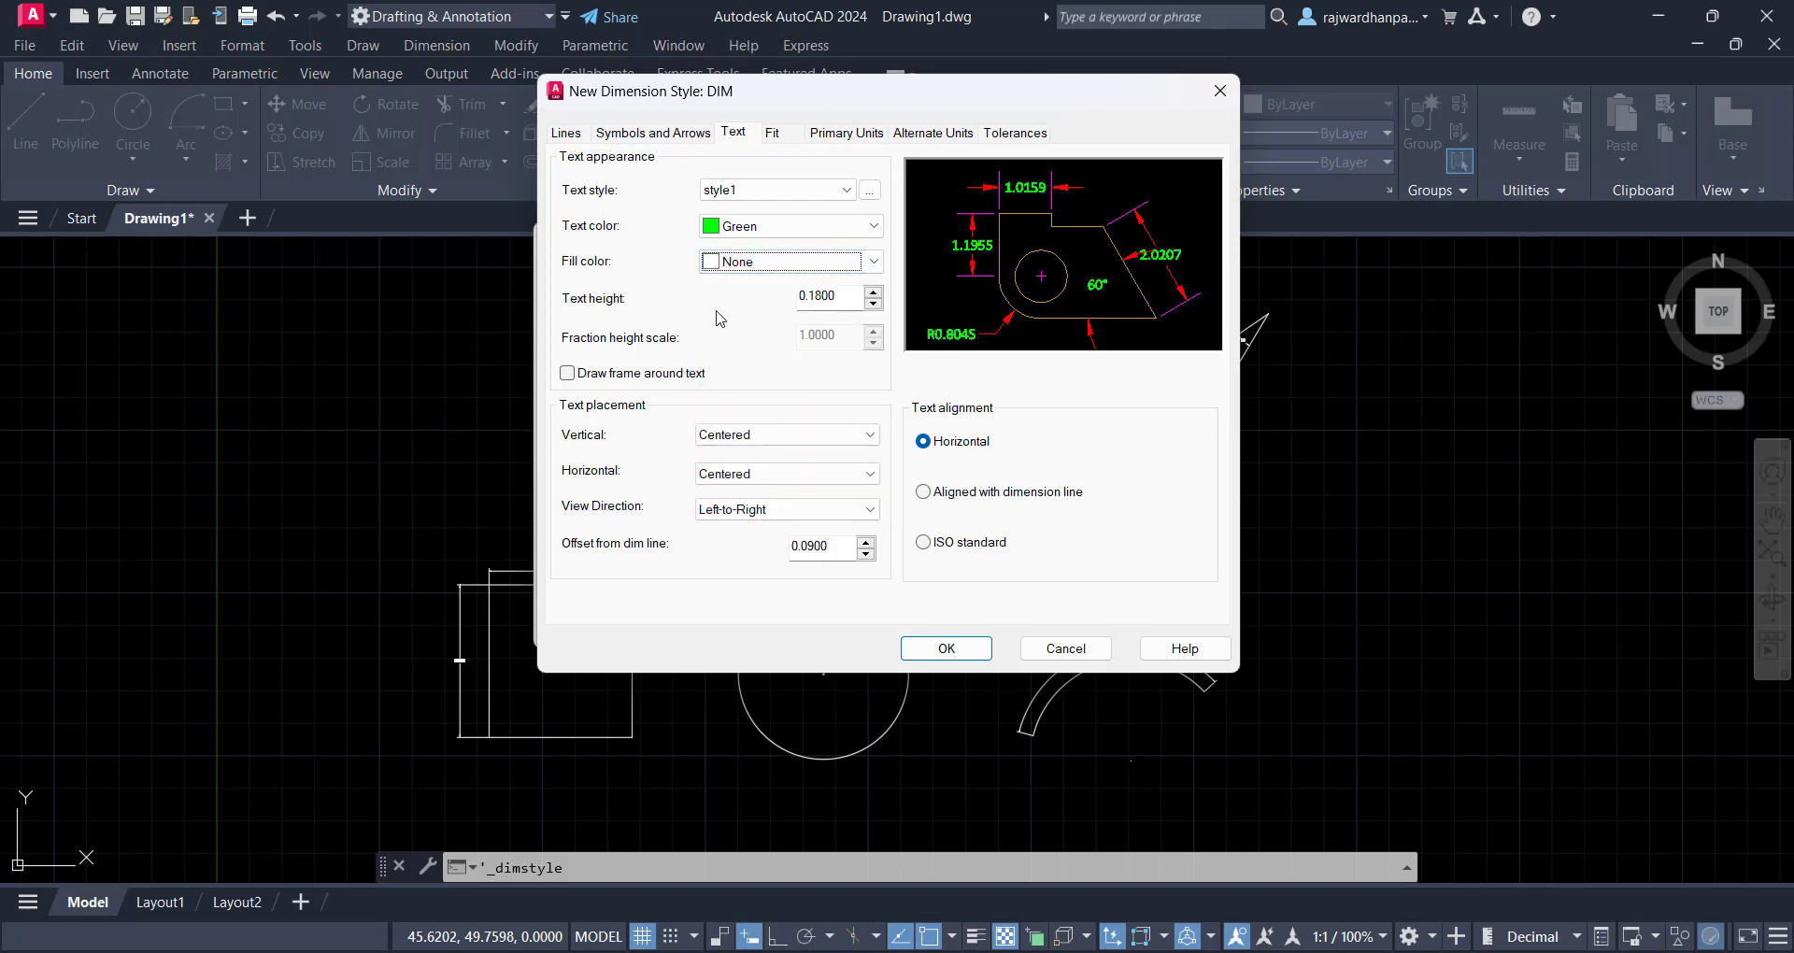
Set the dimension text height to 0.3
{"action": "left_click", "coordinate": [812, 298]}
{"action": "double_click", "coordinate": [811, 298]}
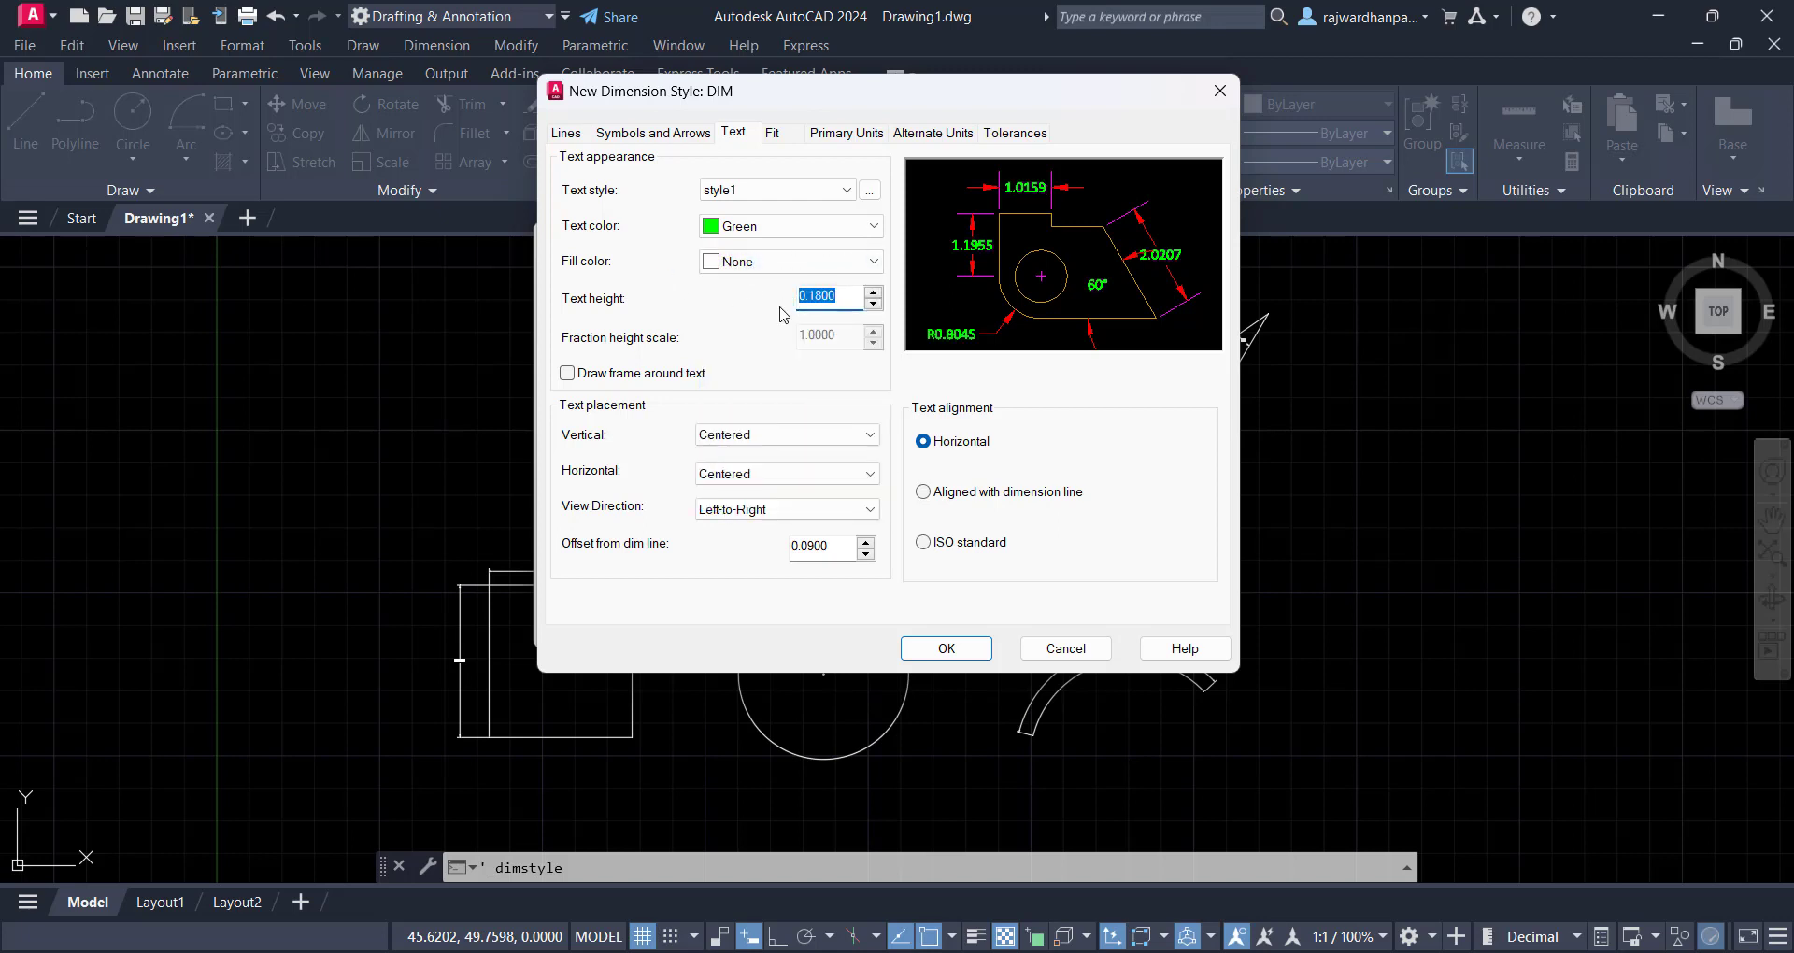
{"action": "type", "text": "0."}
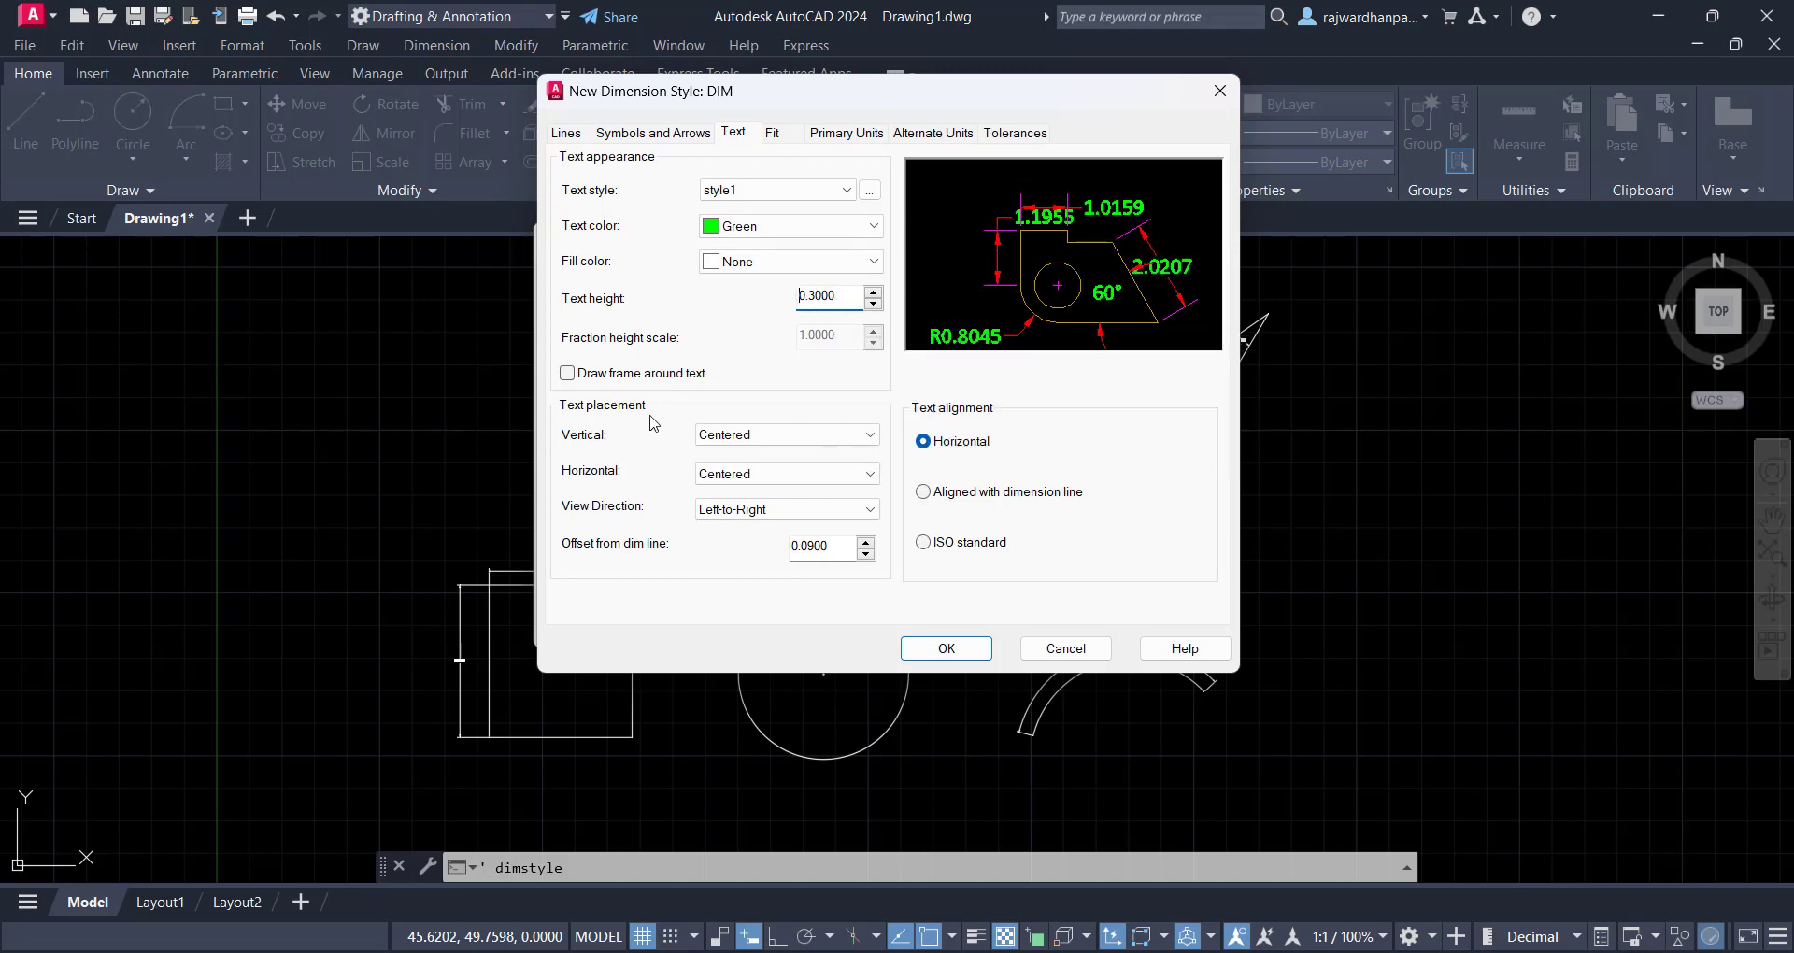
Try a frame around the dimension text and remove it, and review the vertical and horizontal text placement options
{"action": "left_click", "coordinate": [567, 373]}
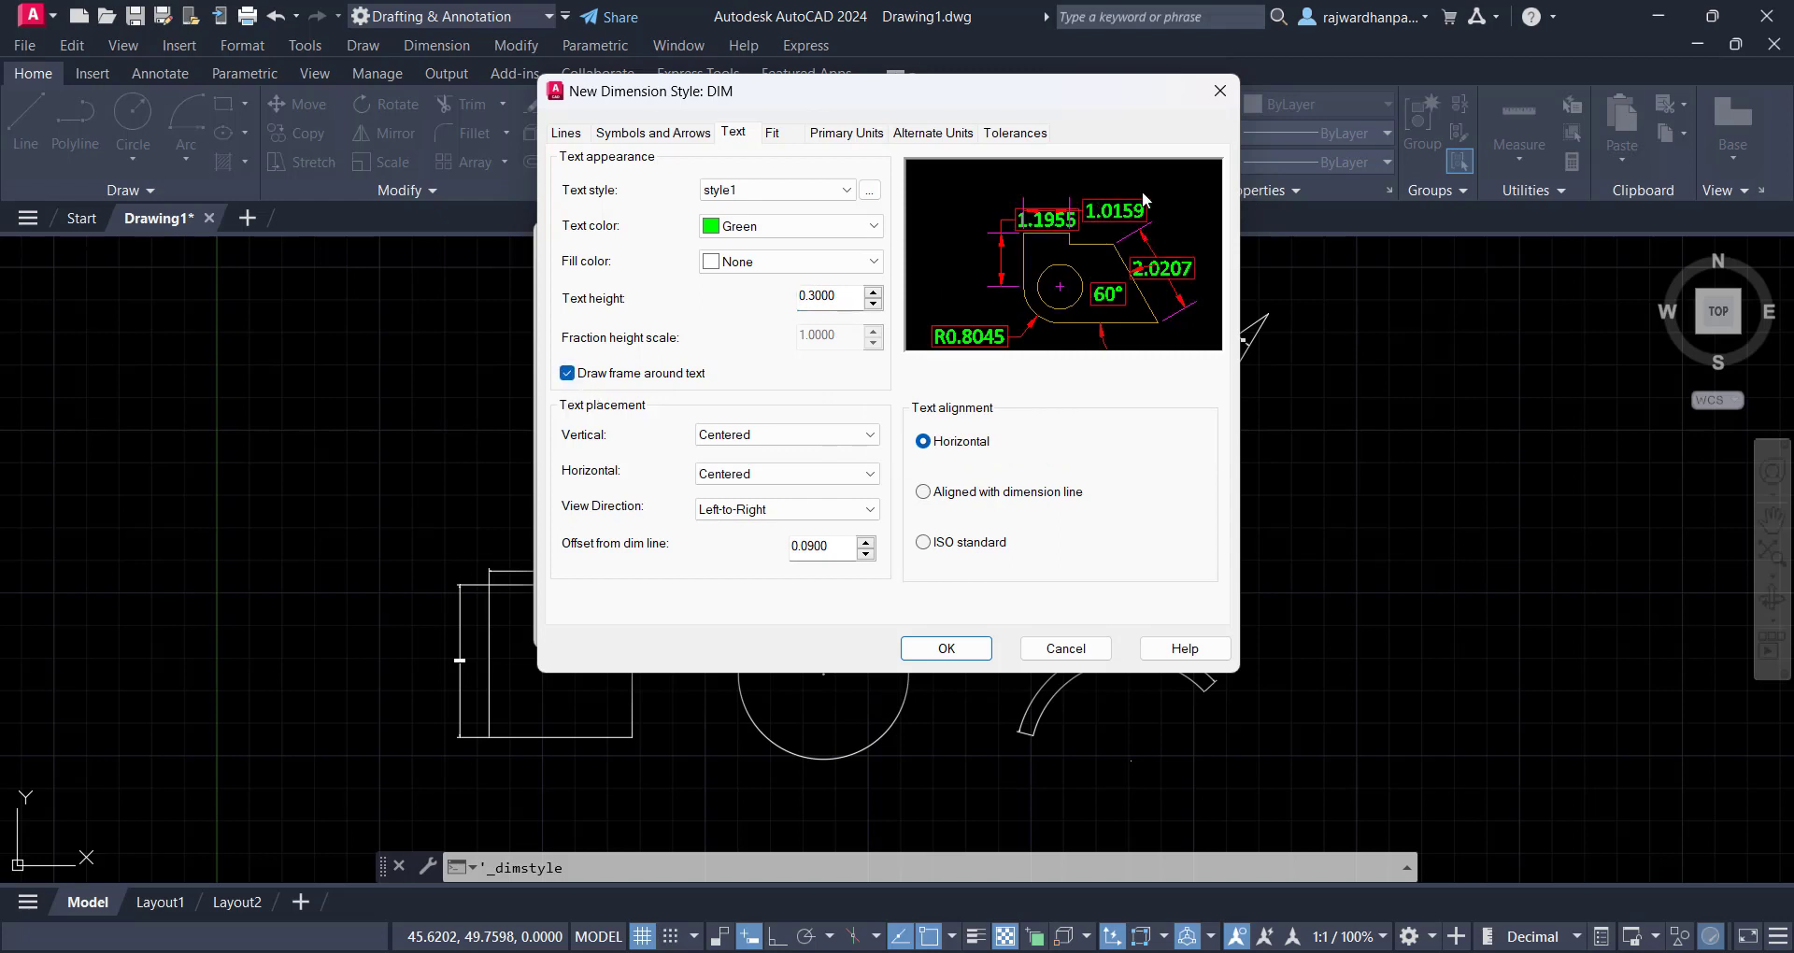
{"action": "left_click", "coordinate": [567, 374]}
{"action": "left_click", "coordinate": [828, 437]}
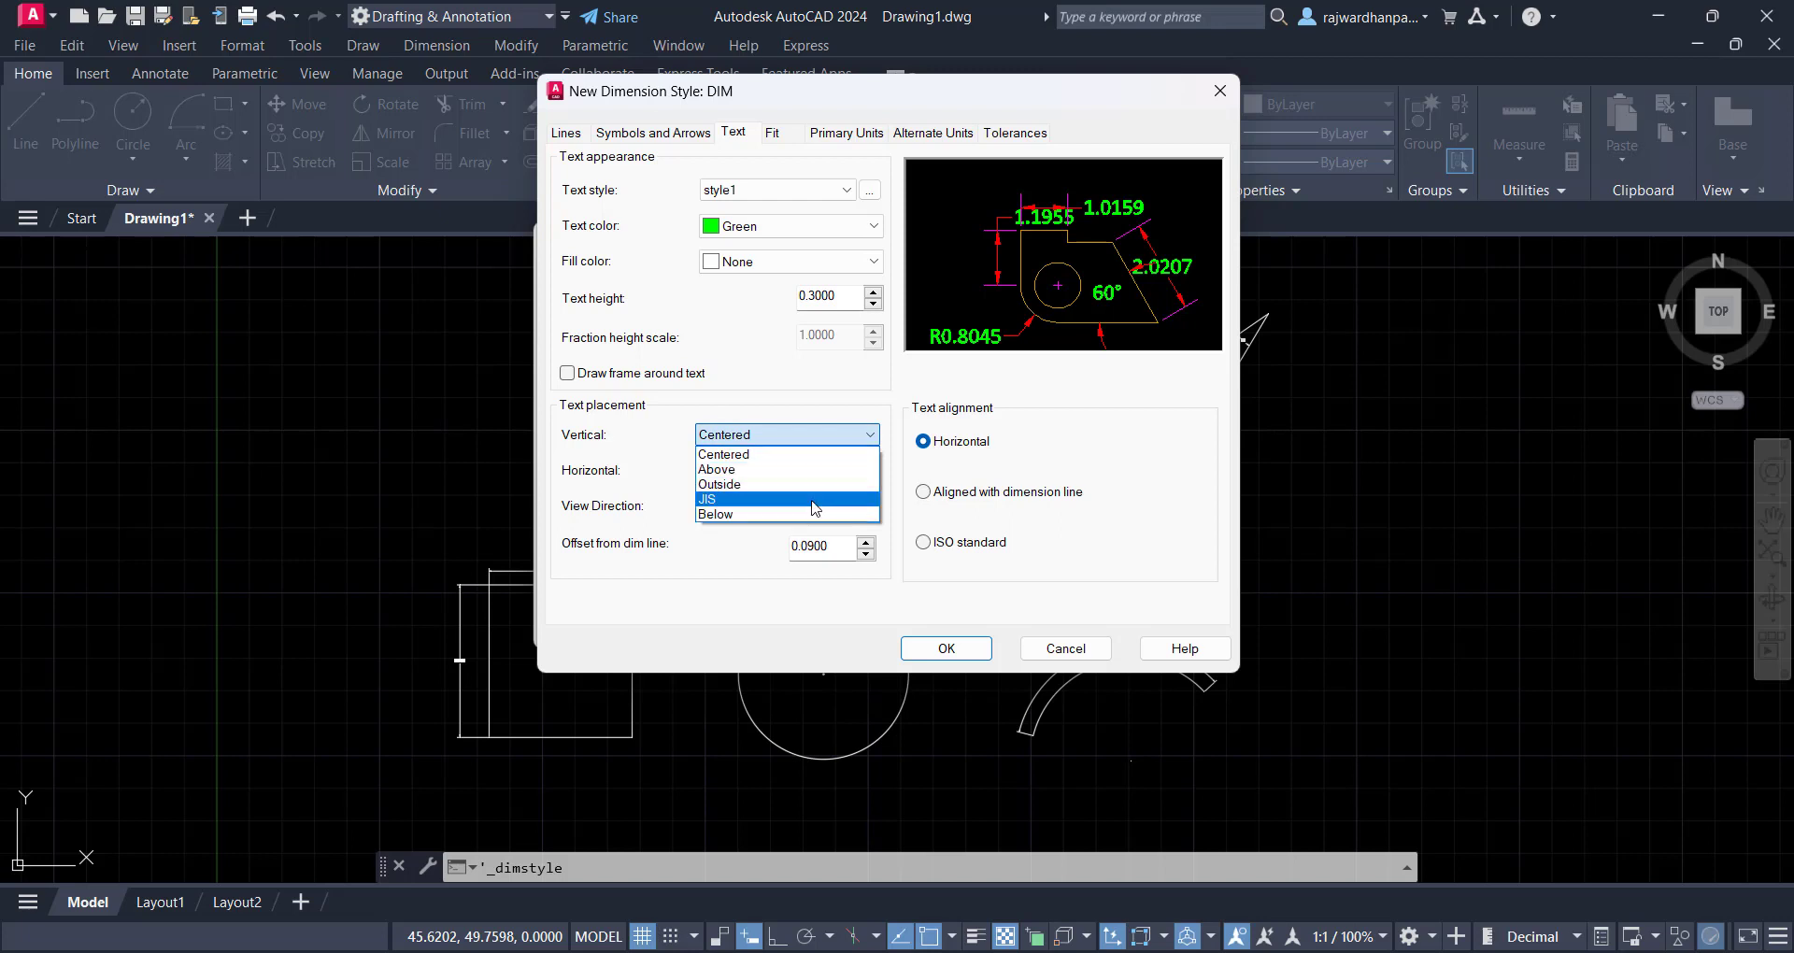
{"action": "left_click", "coordinate": [832, 435]}
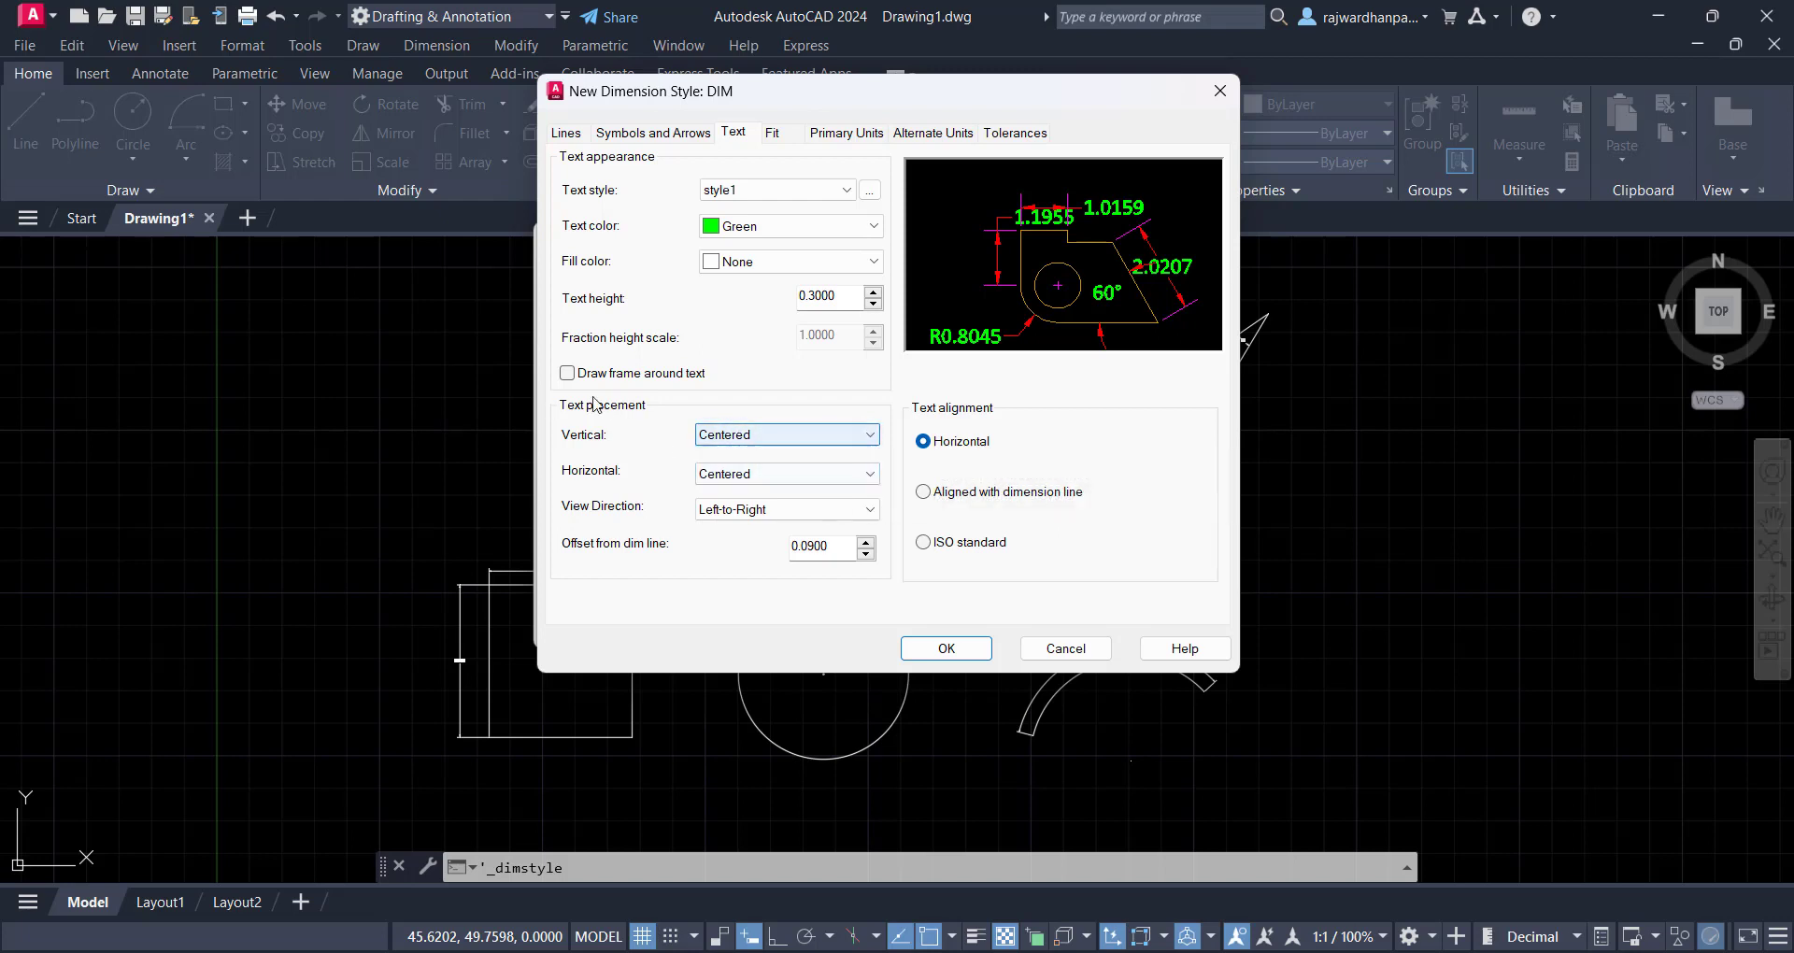
{"action": "left_click", "coordinate": [771, 475]}
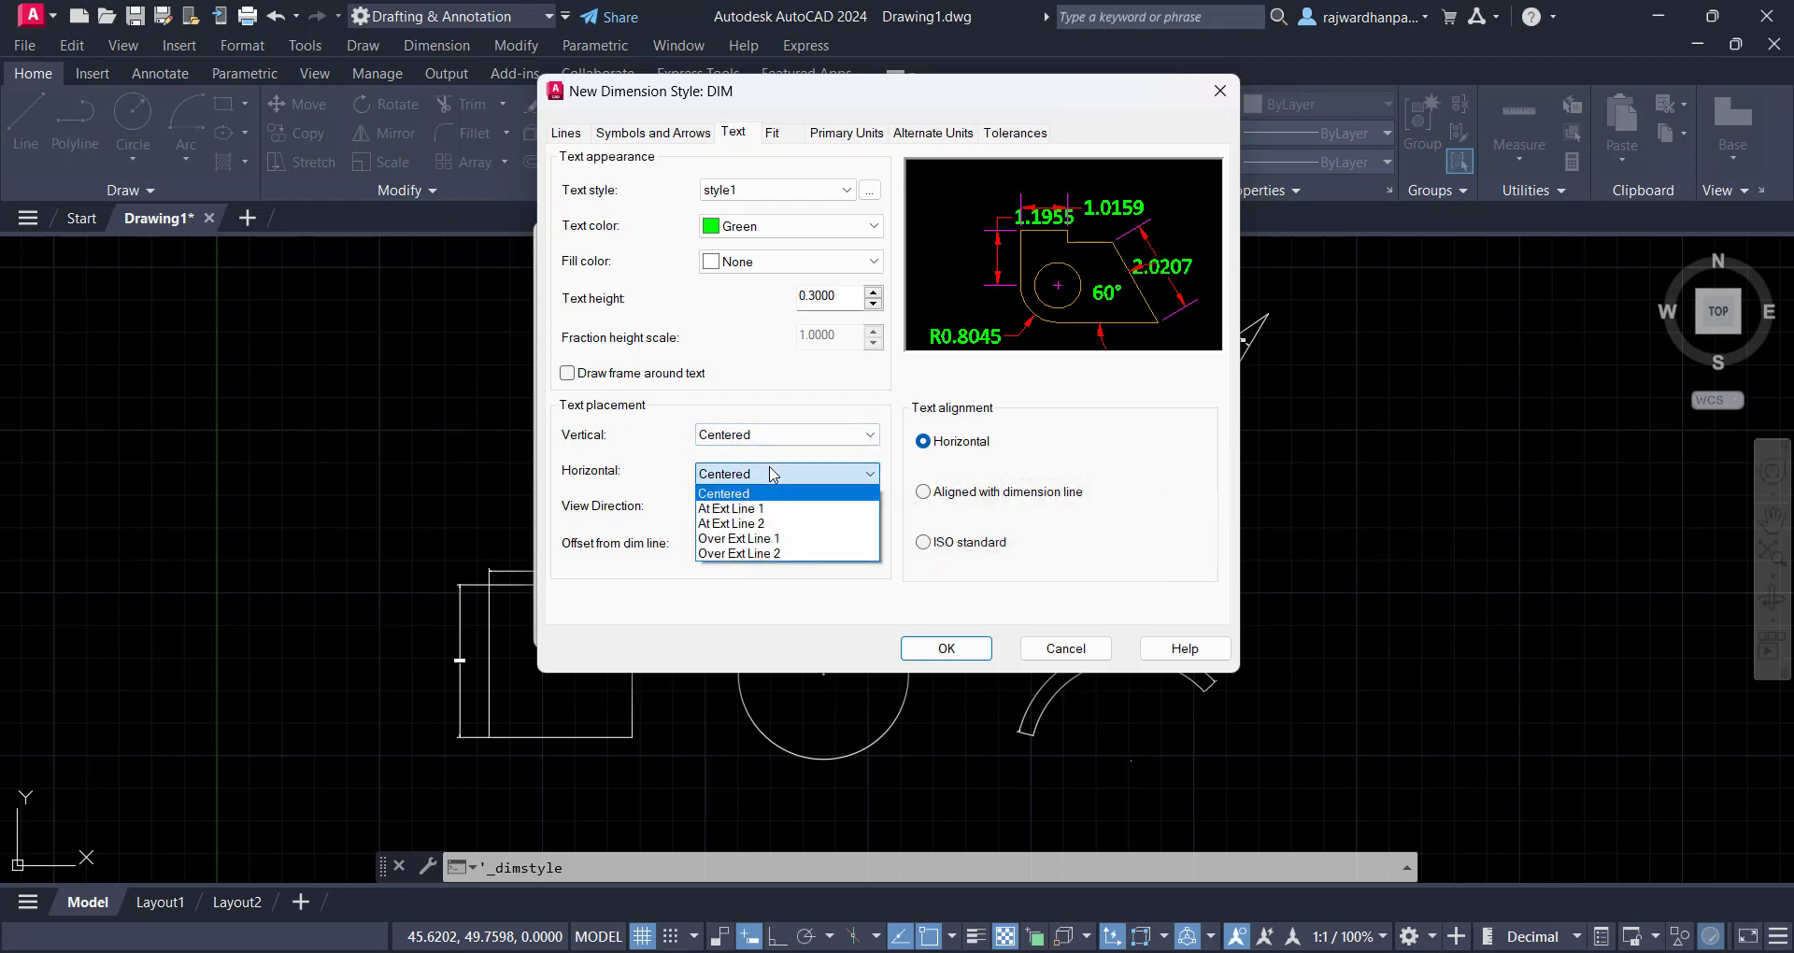
{"action": "left_click", "coordinate": [774, 475]}
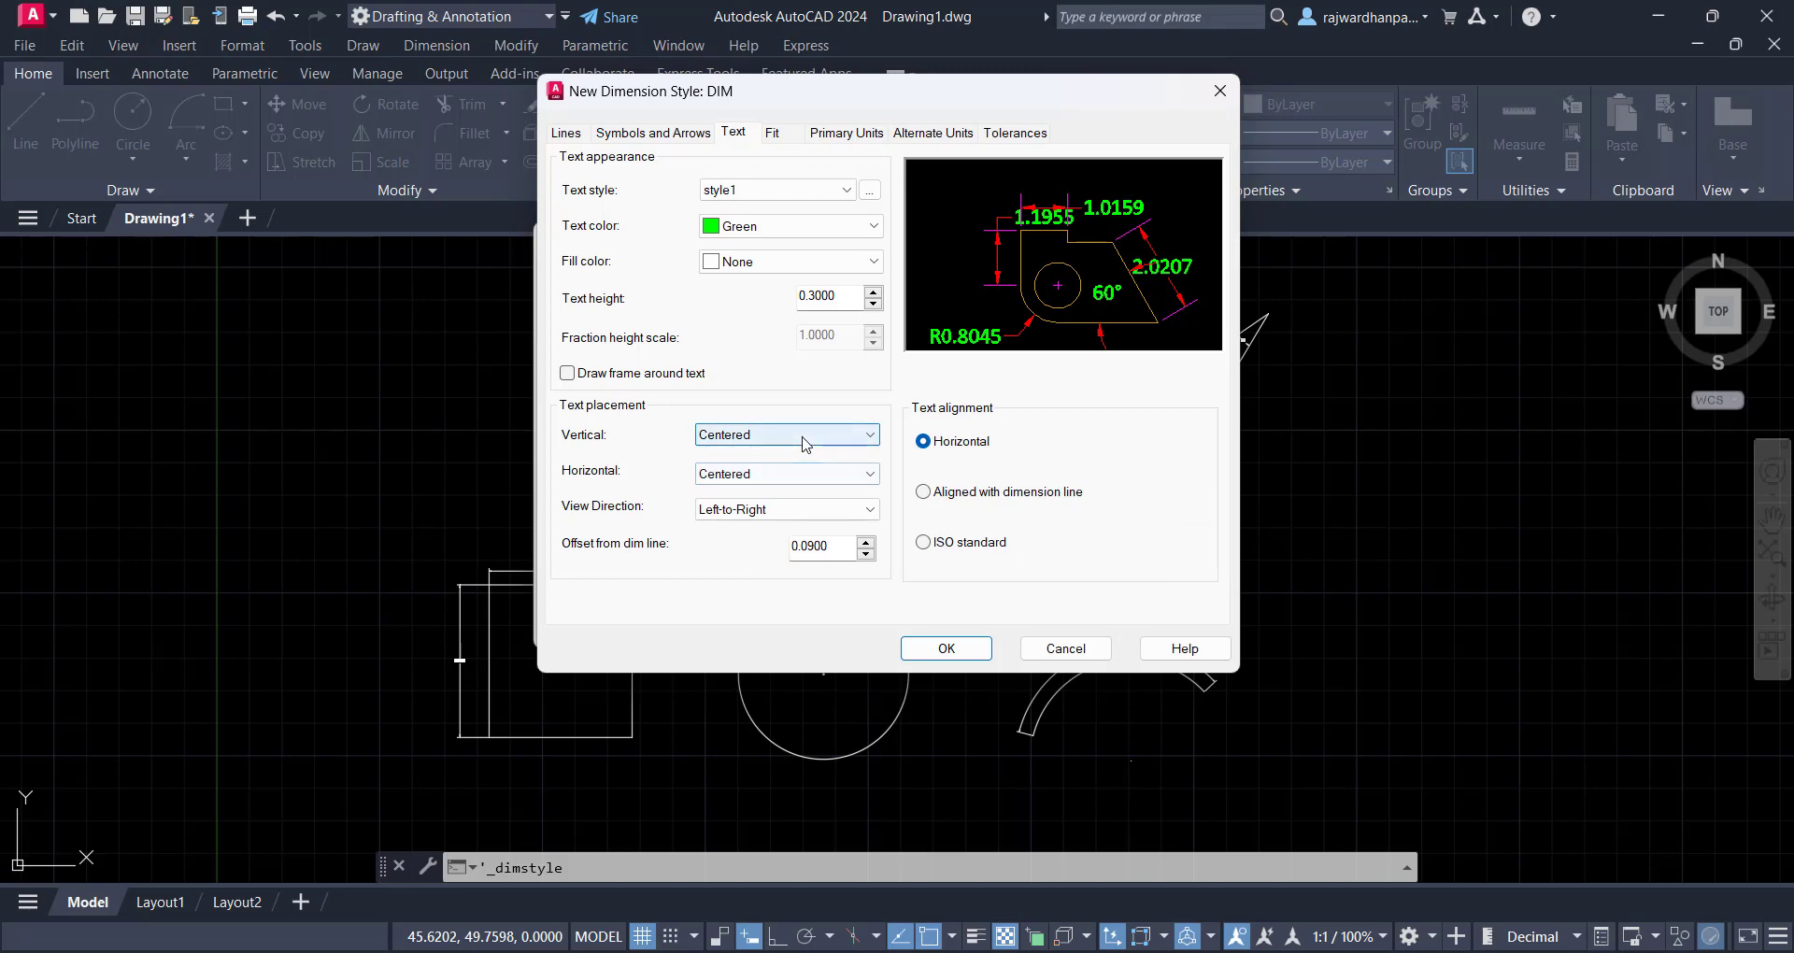
Try the Right-to-Left view direction for the dimension text, and restore Left-to-Right
{"action": "left_click", "coordinate": [786, 510]}
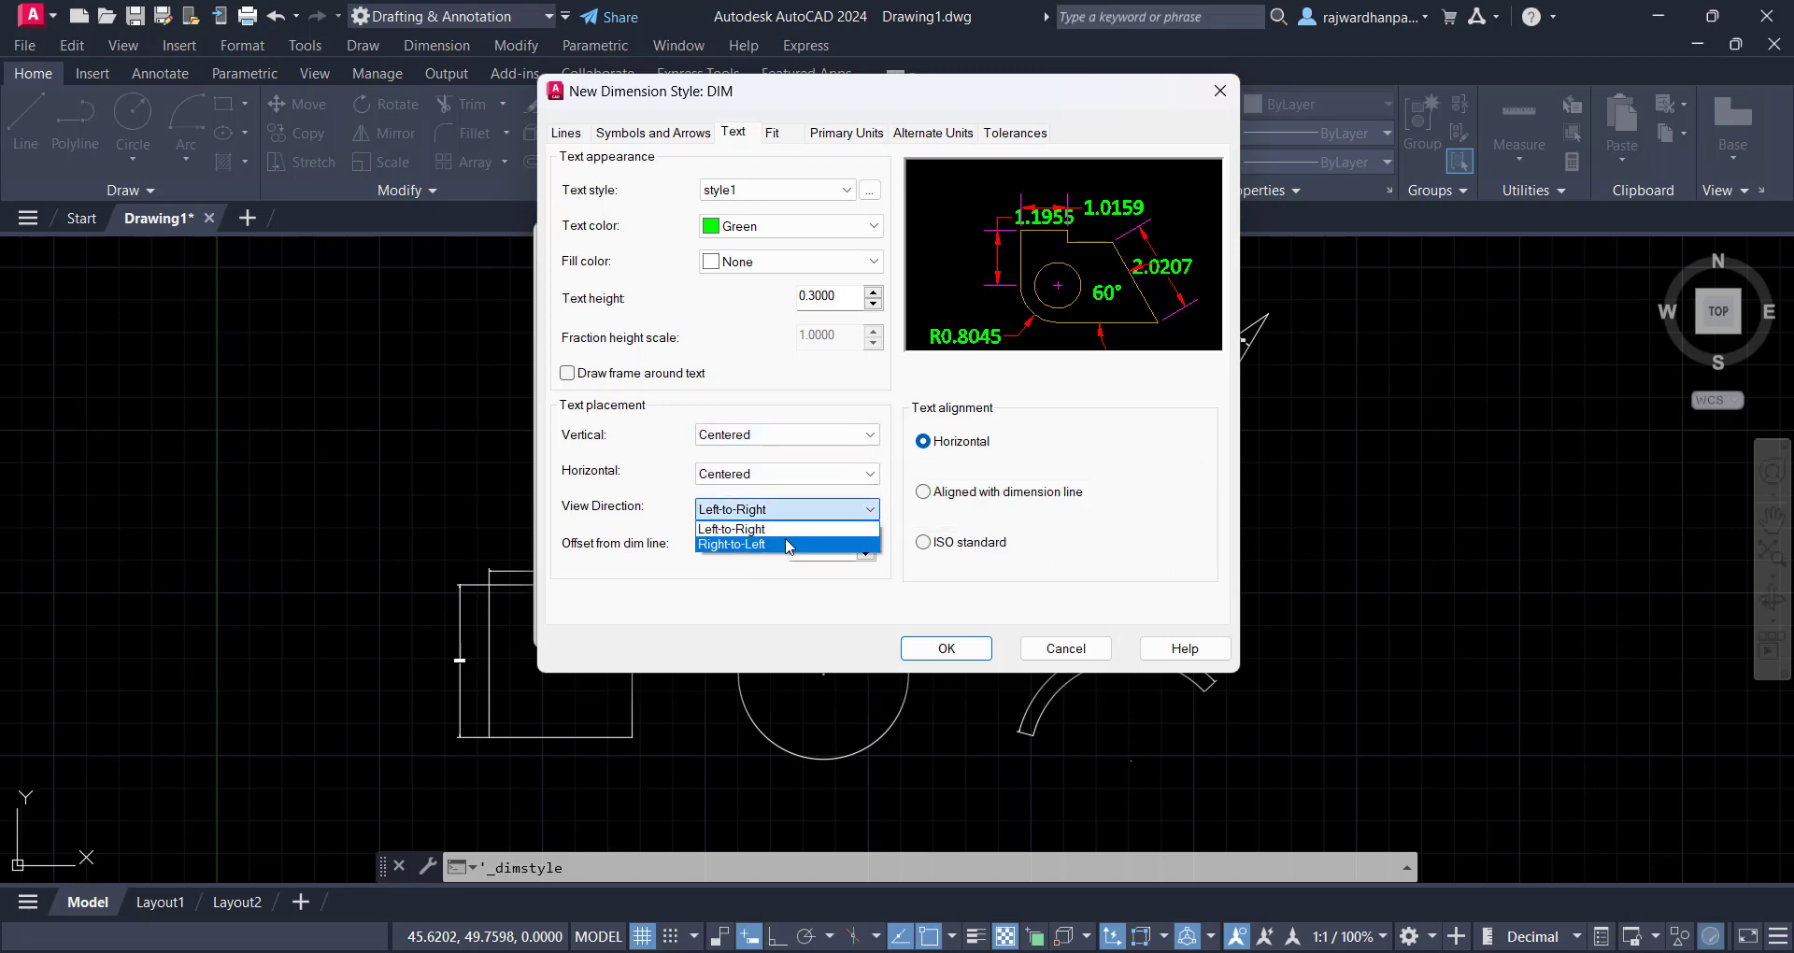
{"action": "left_click", "coordinate": [748, 544]}
{"action": "left_click", "coordinate": [766, 510]}
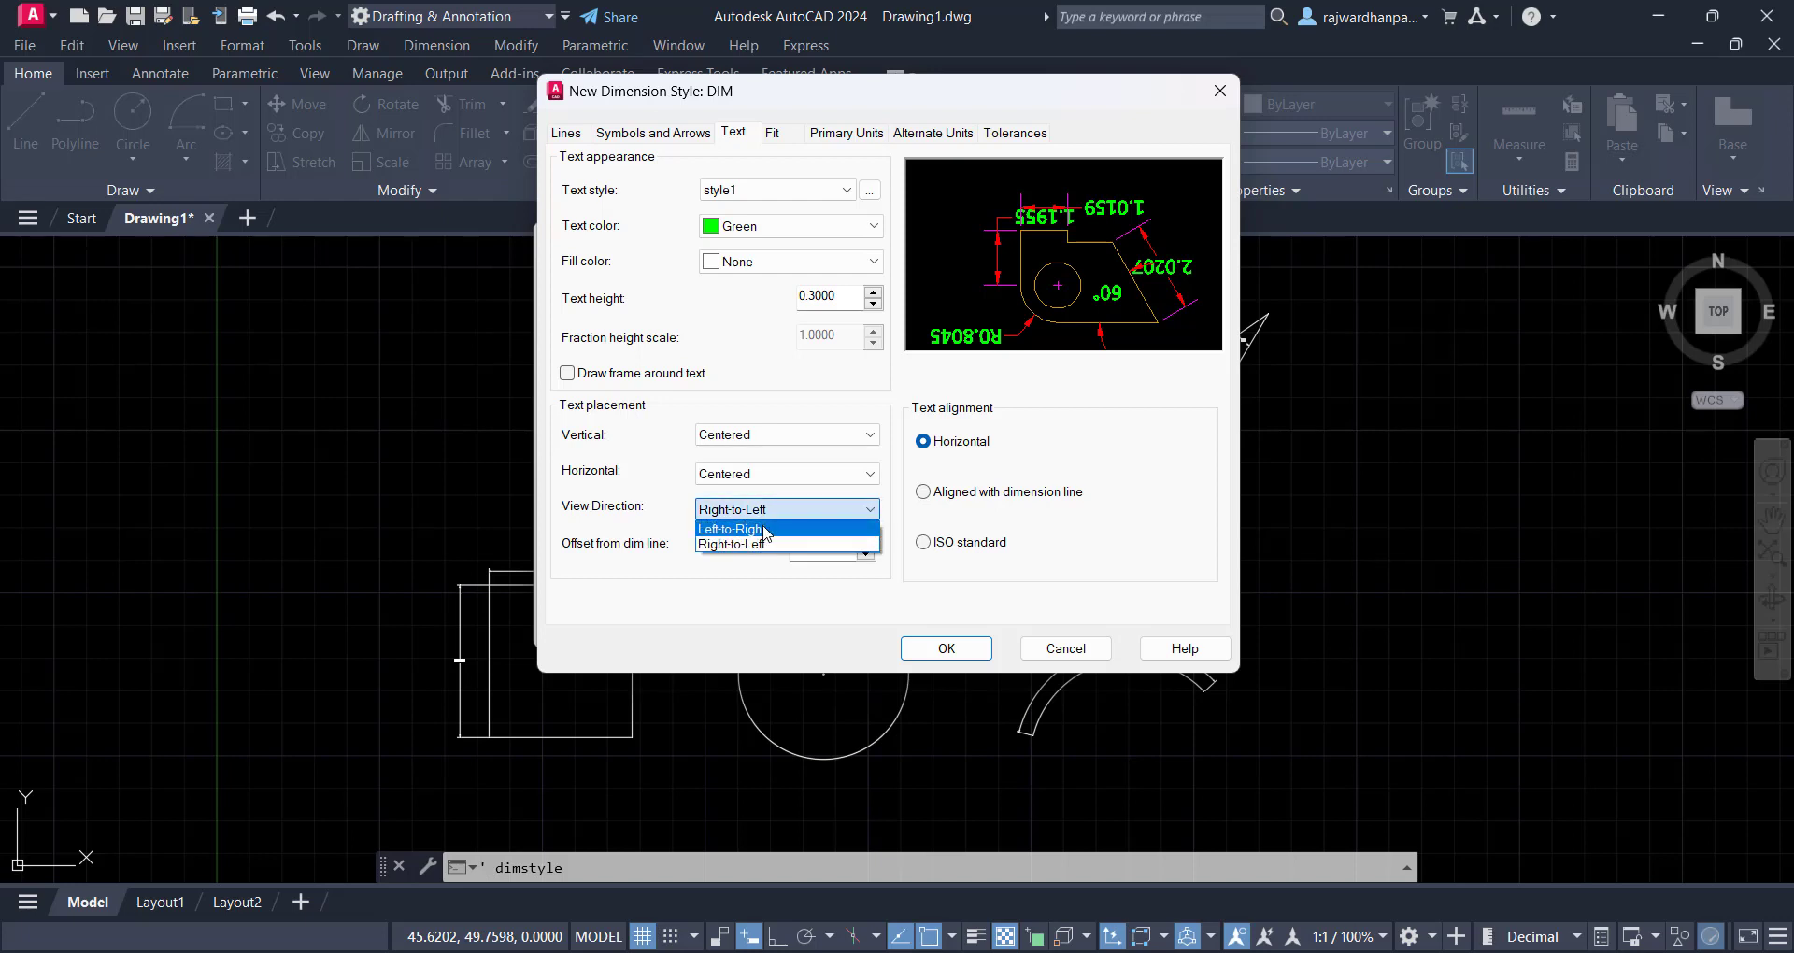
{"action": "left_click", "coordinate": [811, 531]}
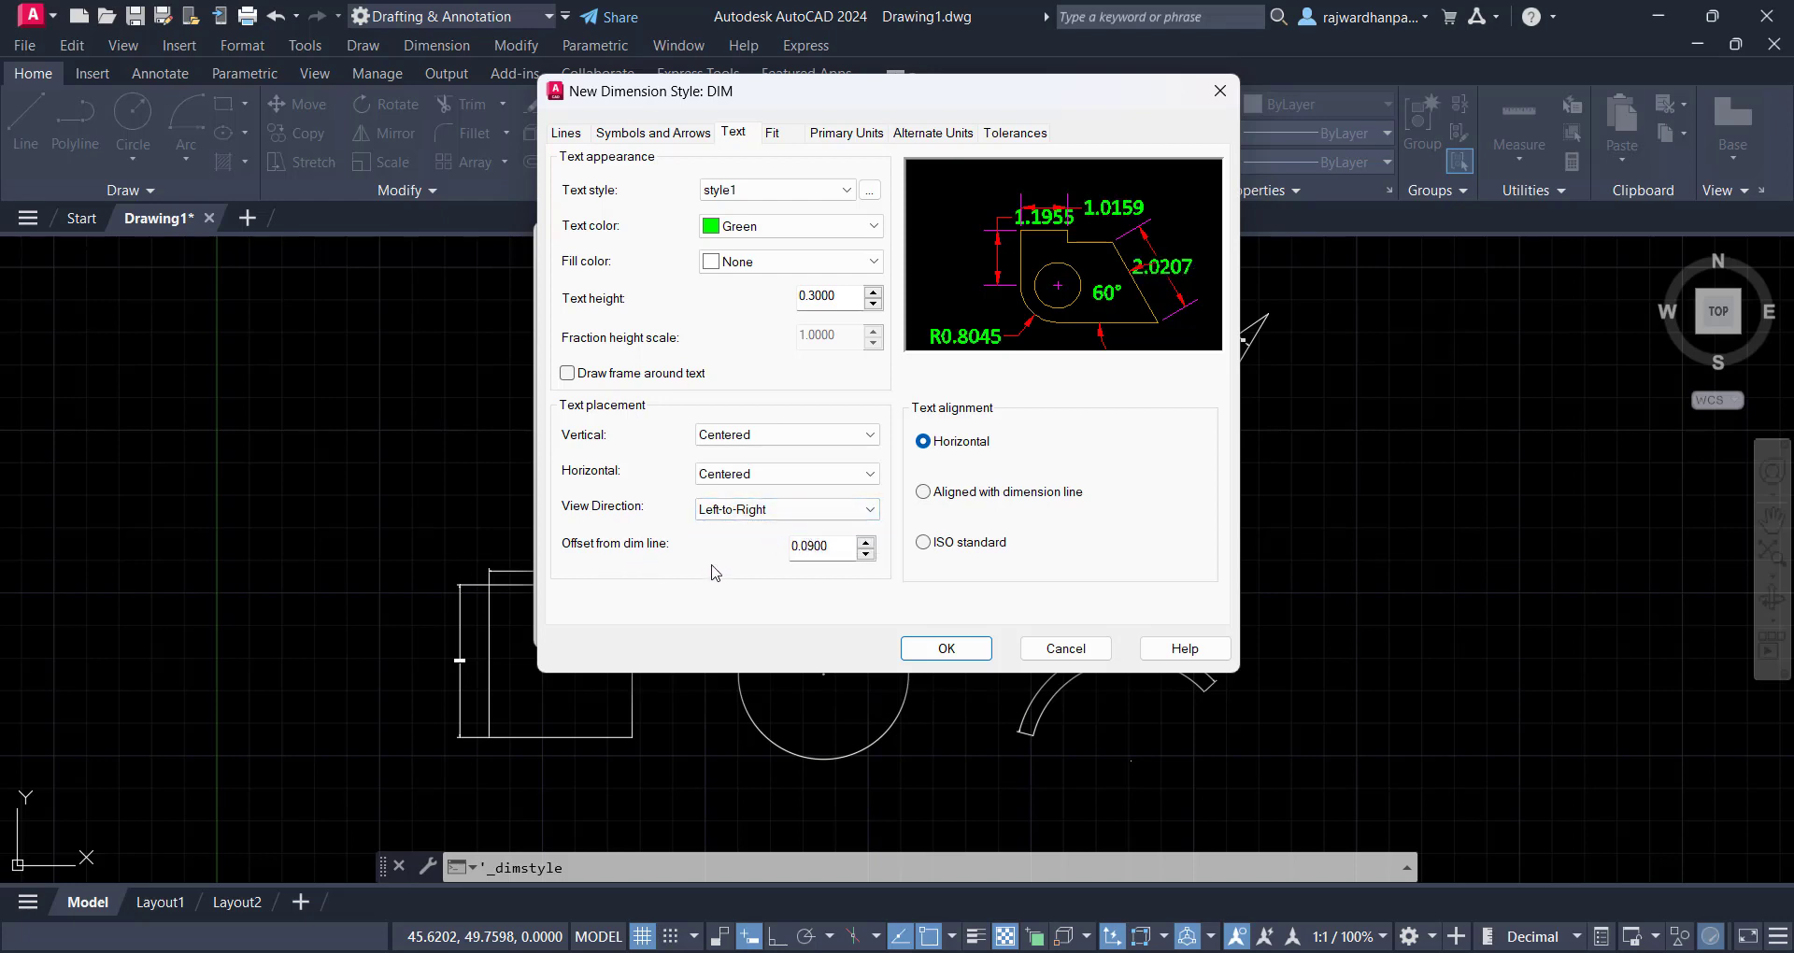
Try aligning the text with the dimension line, and set the text alignment to ISO standard
{"action": "left_click_drag", "start_coordinate": [832, 547], "coordinate": [757, 572]}
{"action": "left_click", "coordinate": [838, 544]}
{"action": "left_click", "coordinate": [983, 498]}
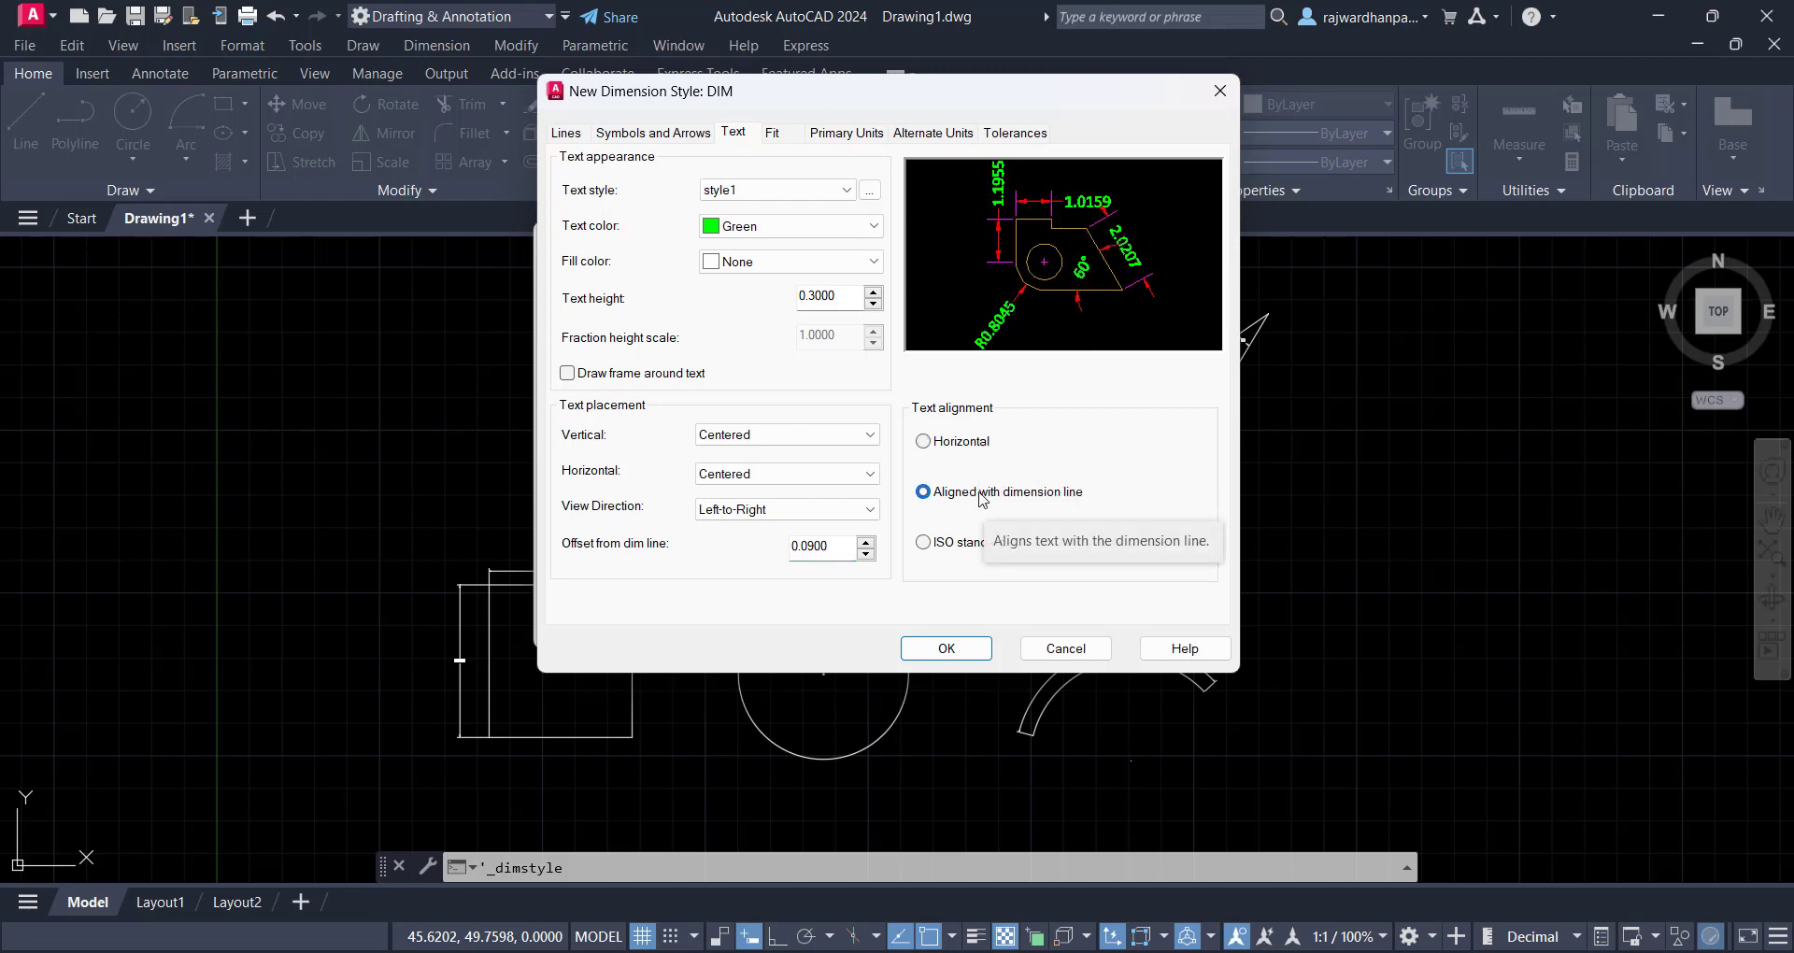
{"action": "left_click", "coordinate": [980, 549]}
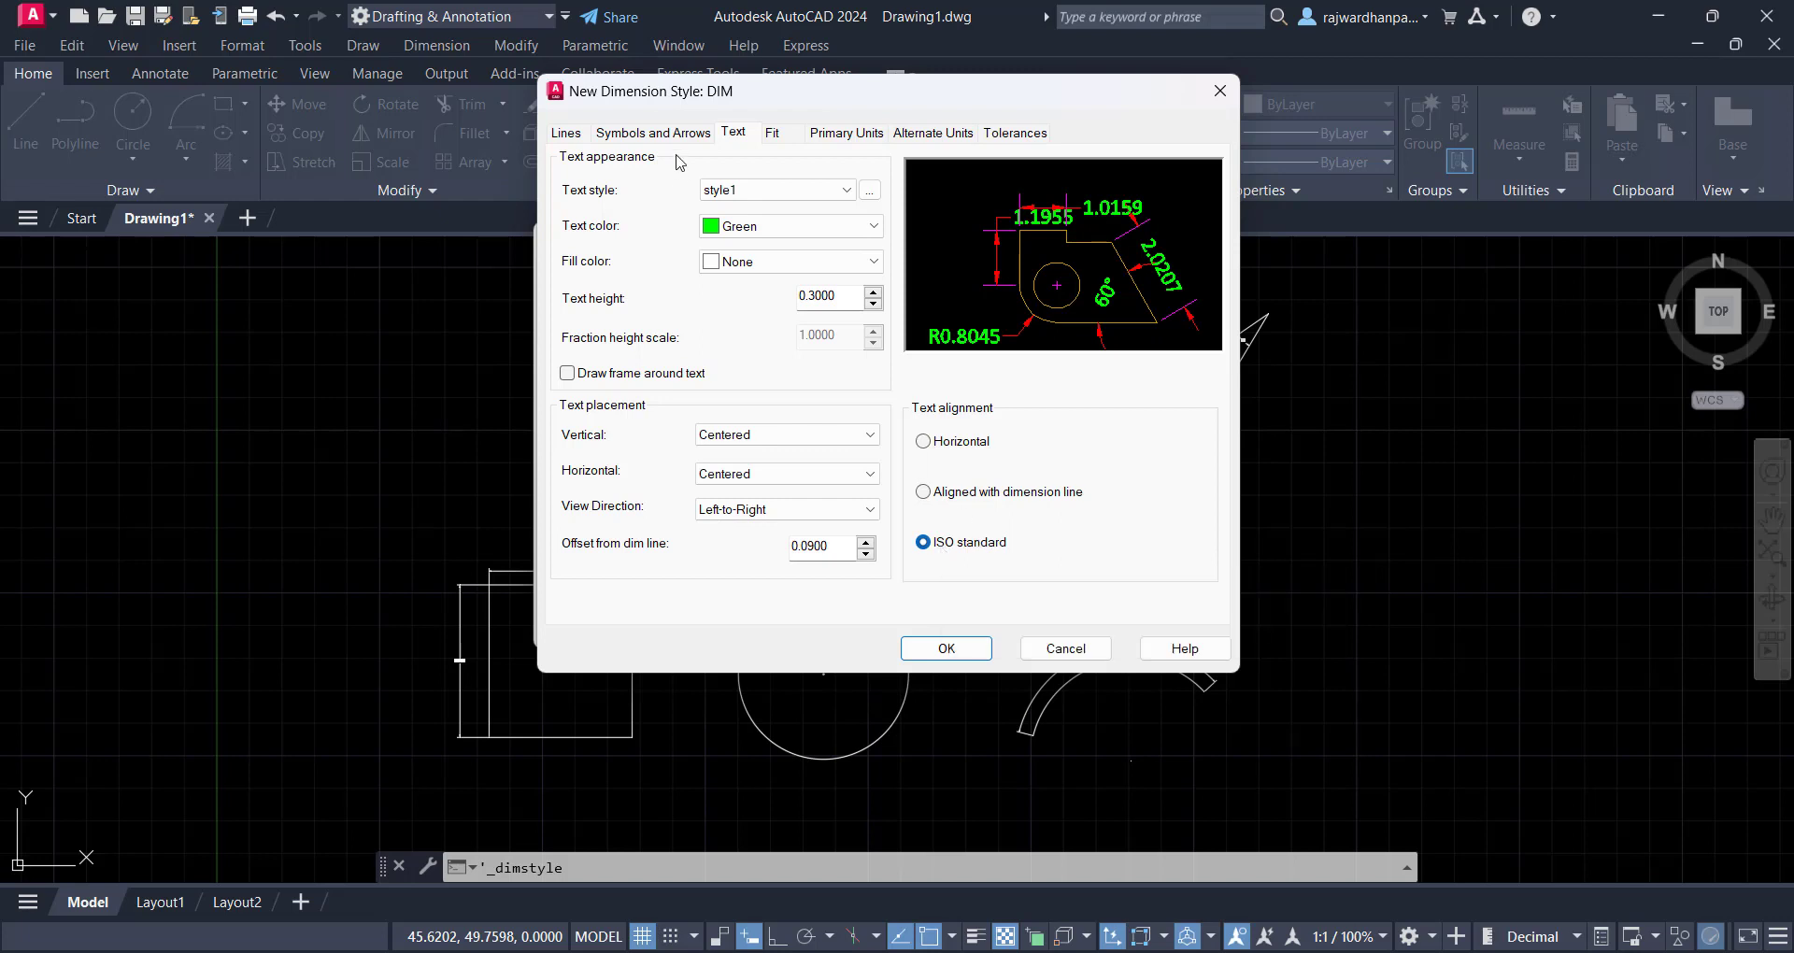
Try the fit placements over the dimension line with and without leader, and restore Beside the dimension line
{"action": "left_click", "coordinate": [789, 141]}
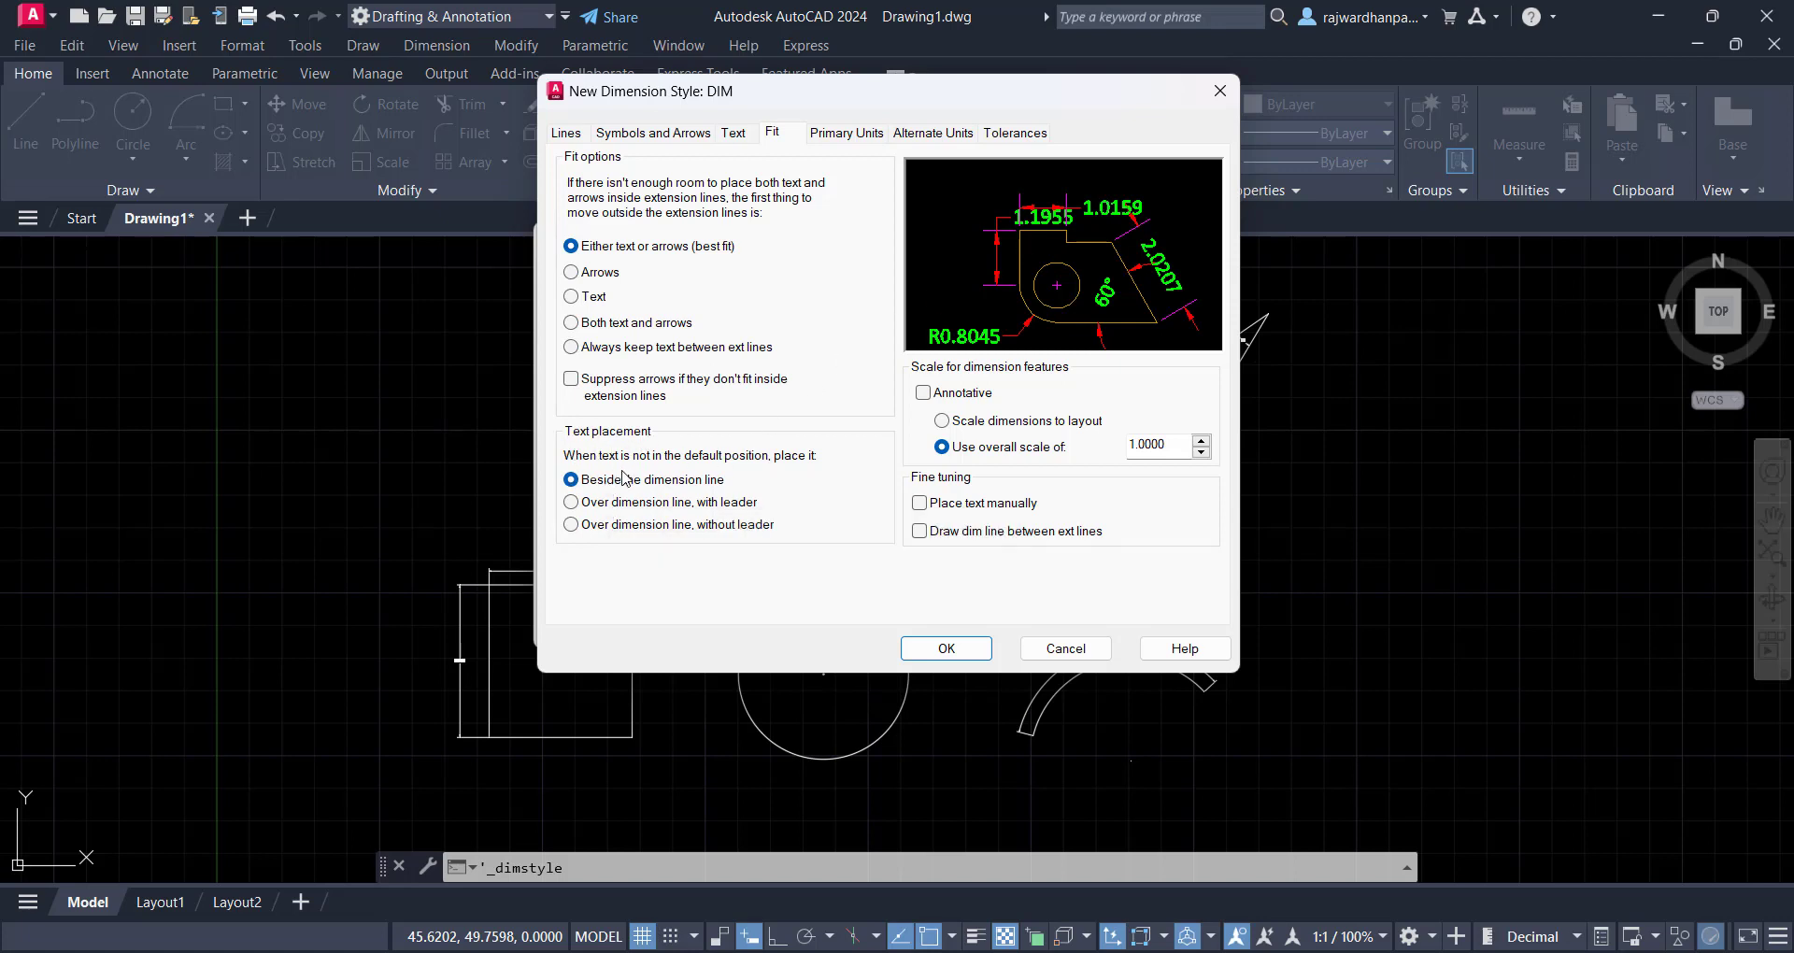
{"action": "left_click", "coordinate": [706, 504]}
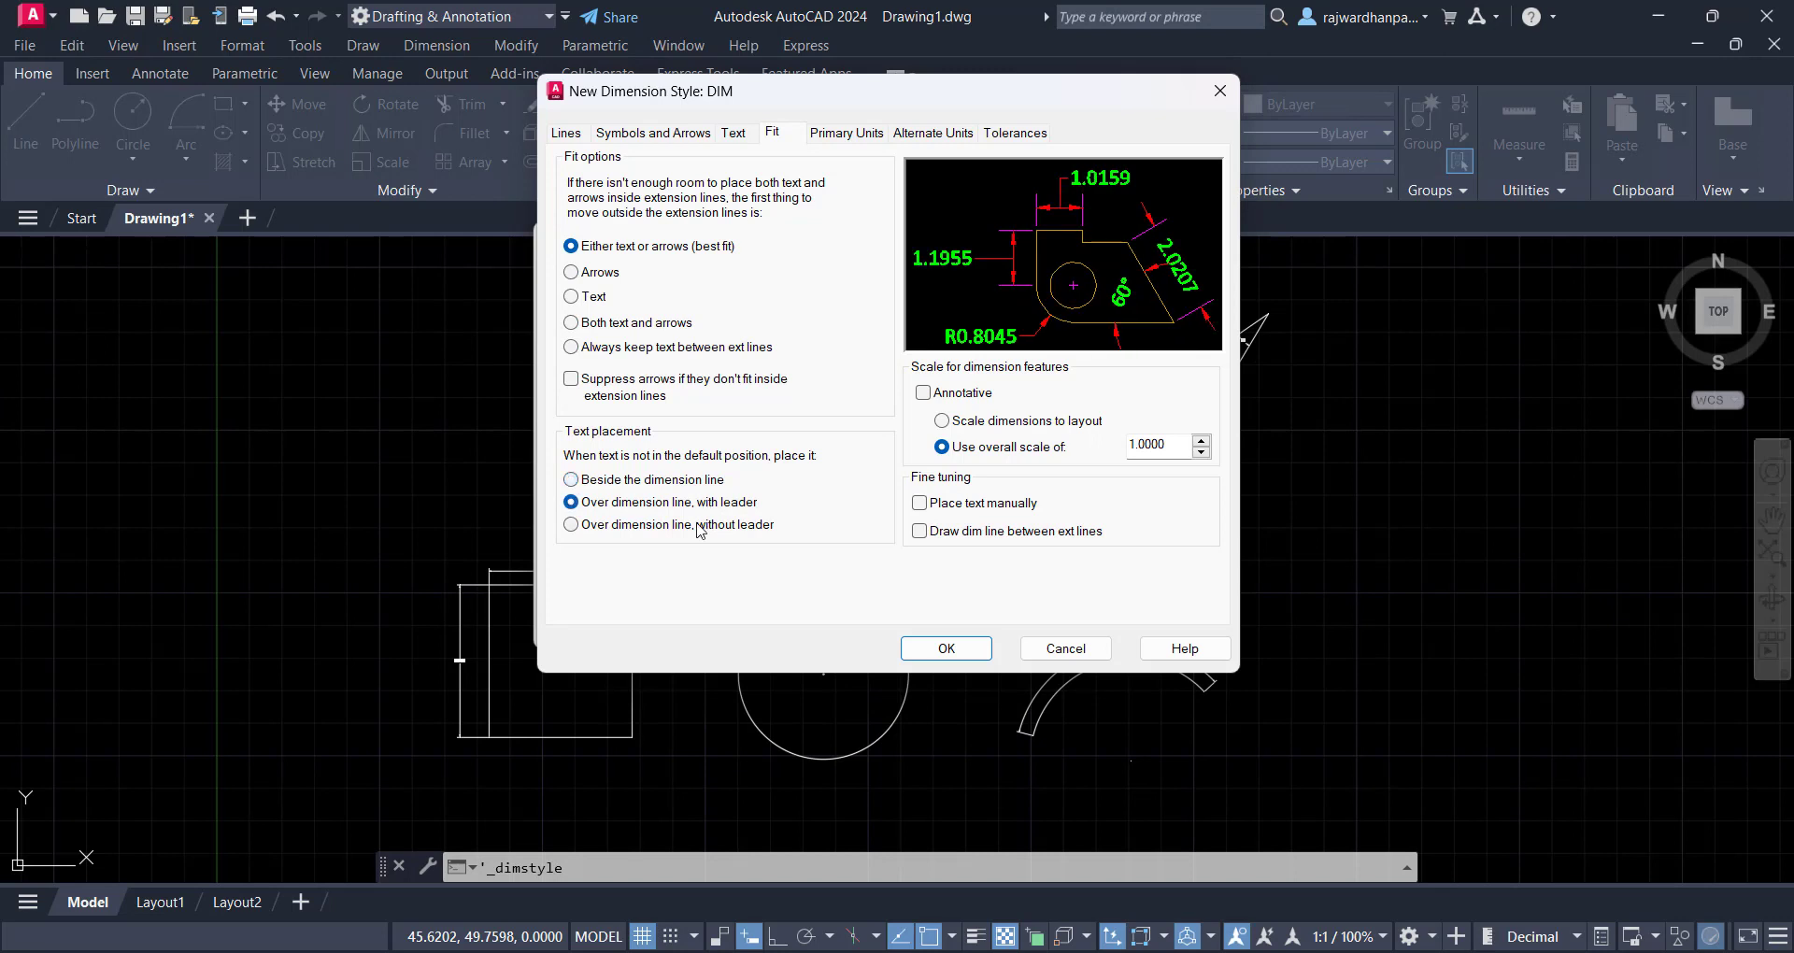
{"action": "left_click", "coordinate": [700, 528]}
{"action": "left_click", "coordinate": [708, 507]}
{"action": "left_click", "coordinate": [616, 481]}
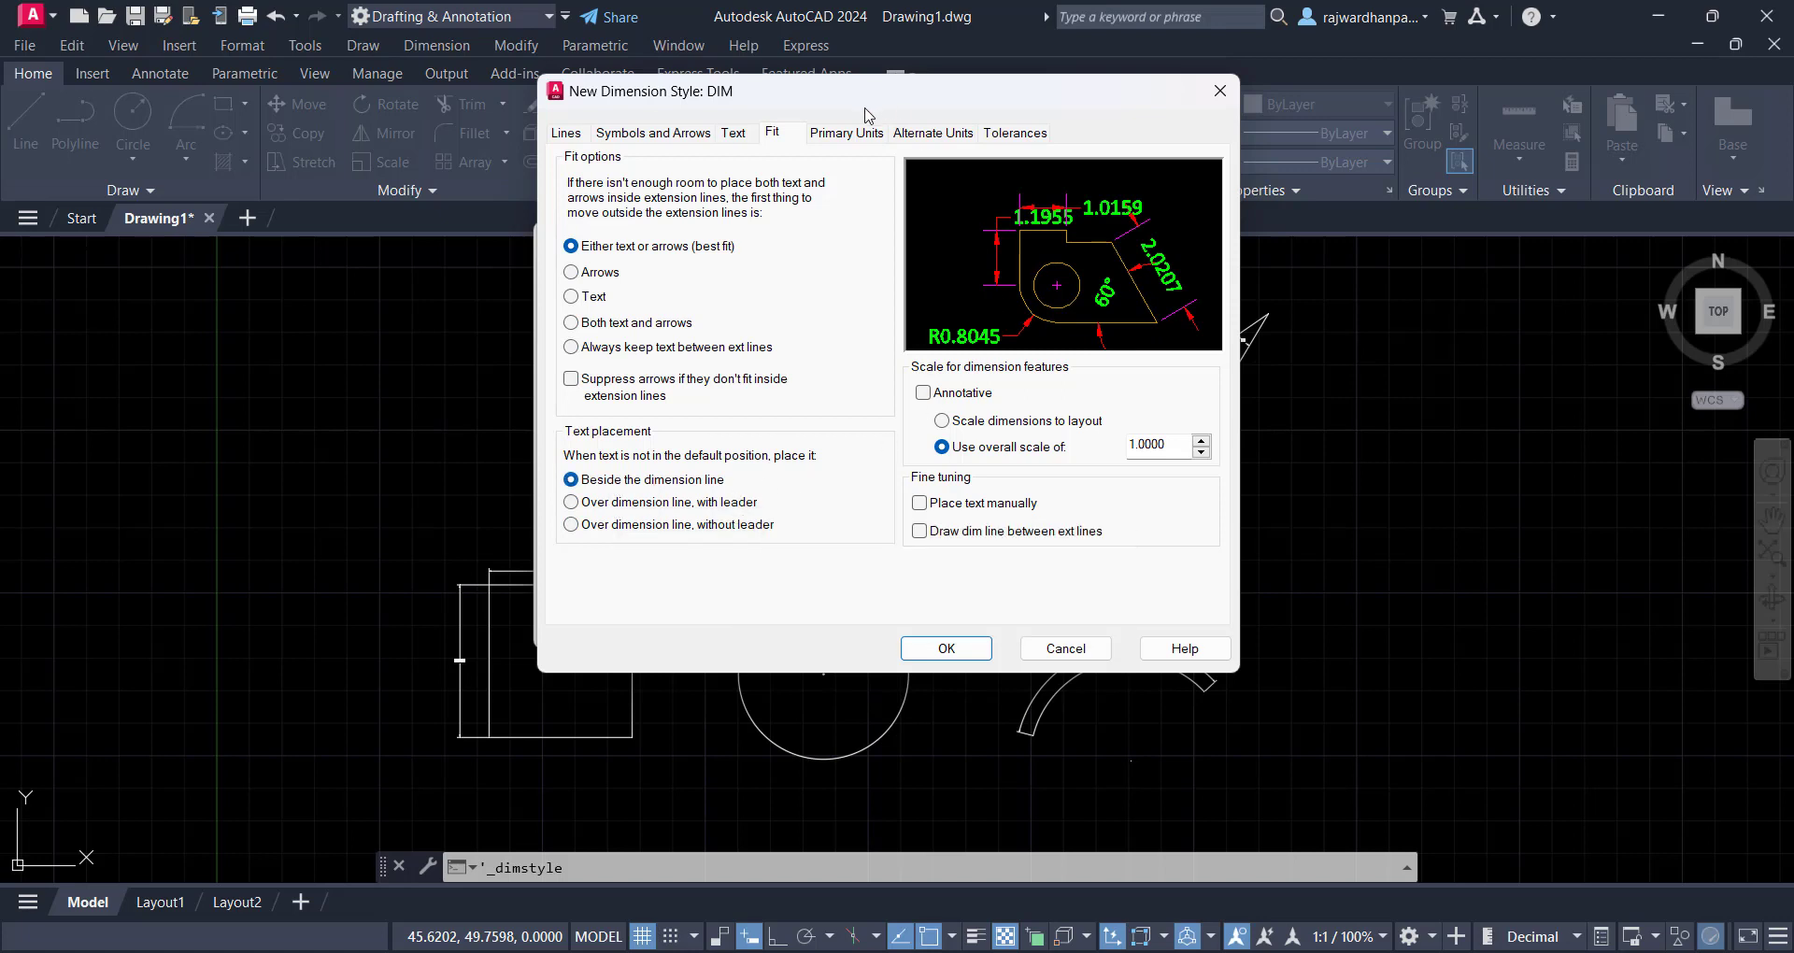
Open the primary units settings of the dimension style and choose Decimal as the linear unit format
{"action": "left_click", "coordinate": [845, 133]}
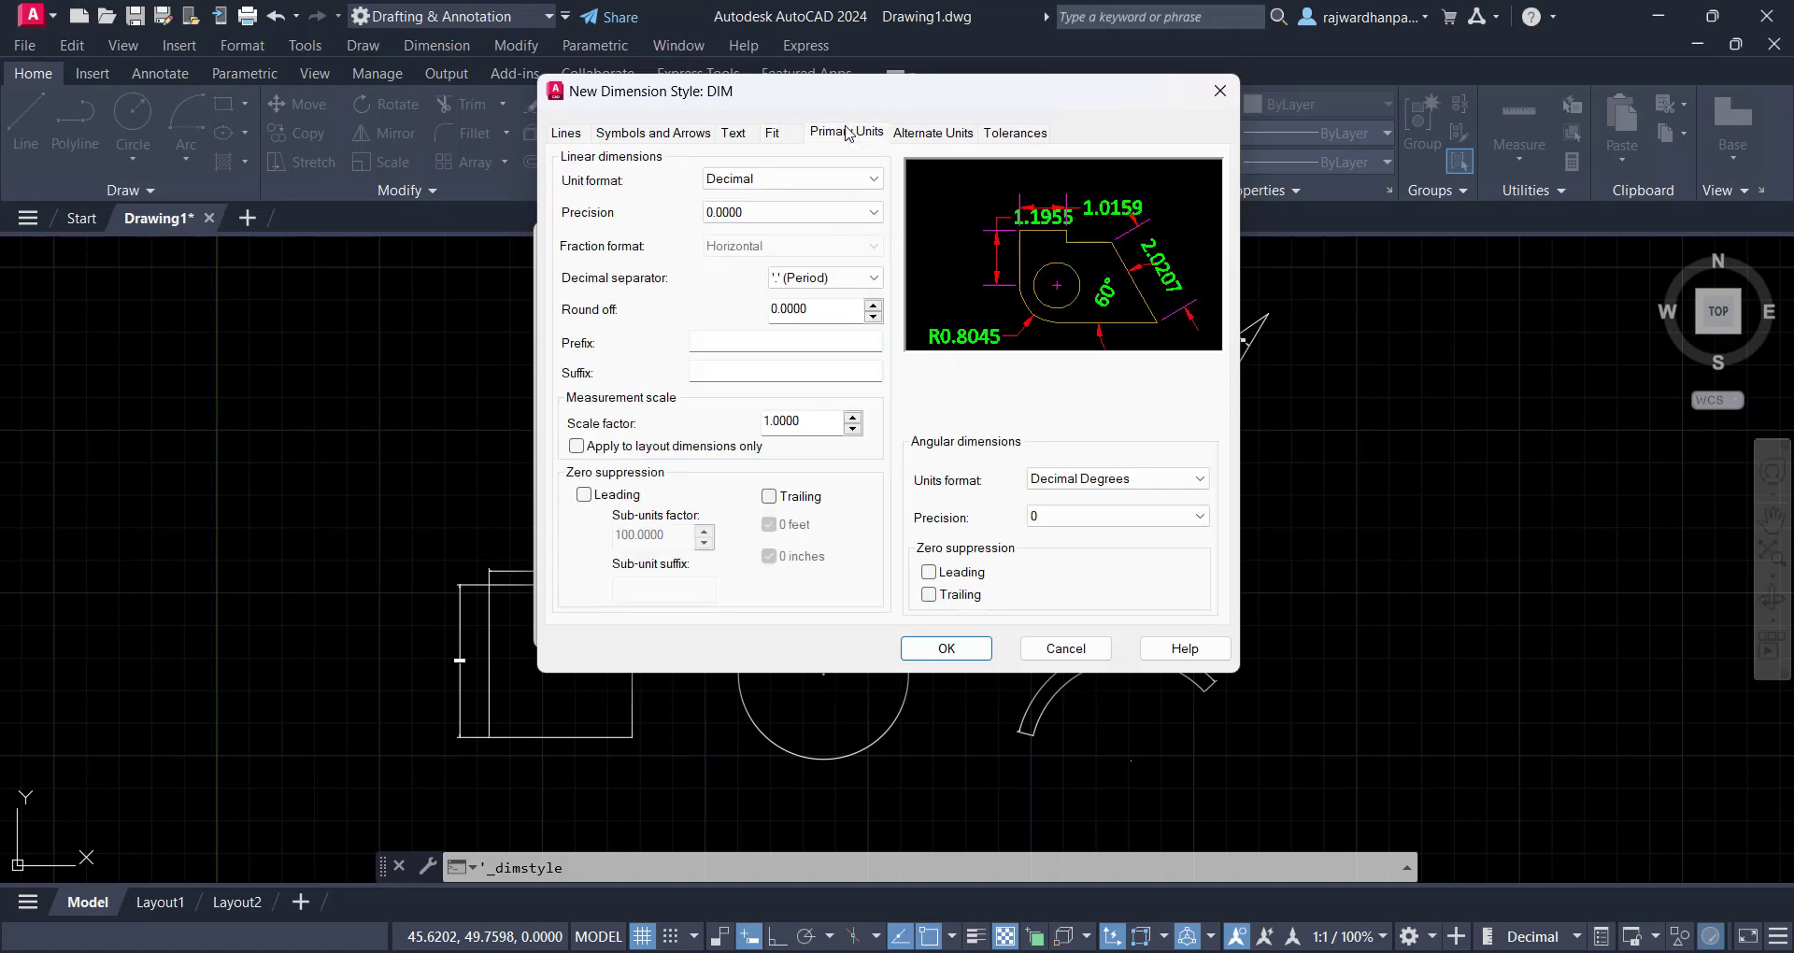
{"action": "left_click", "coordinate": [792, 187]}
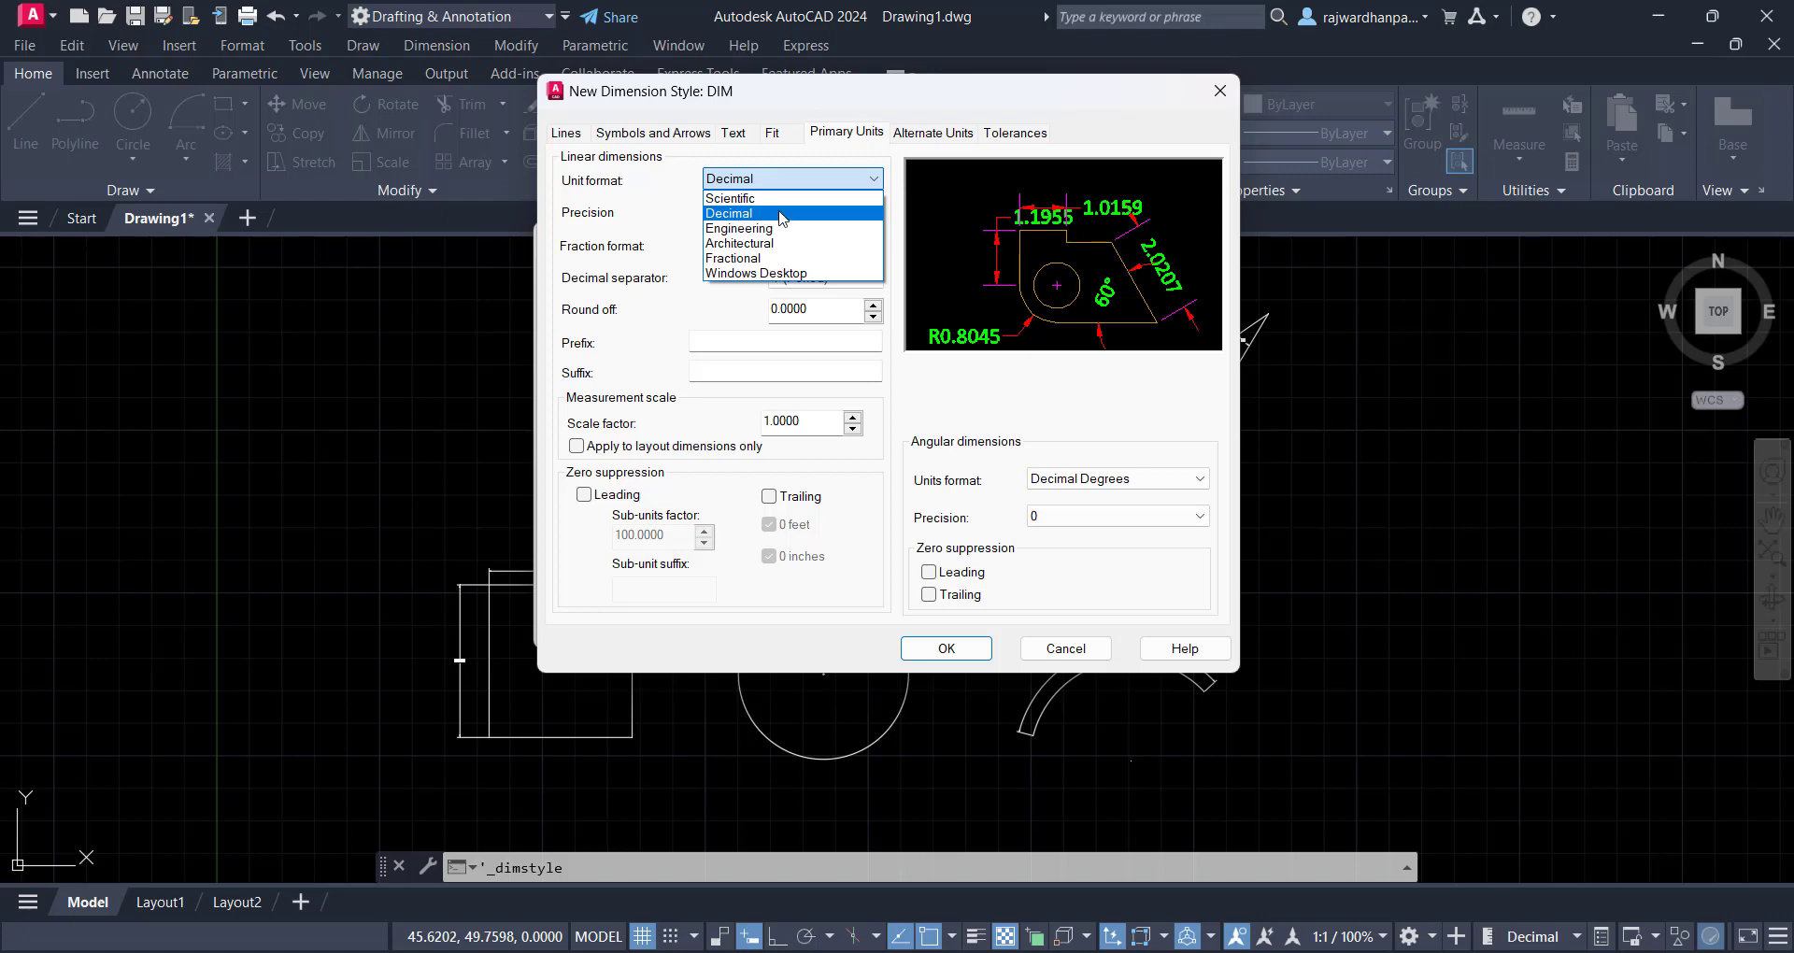
{"action": "left_click", "coordinate": [785, 214]}
Try the Architectural unit format with 0'-0" precision for the linear dimensions
{"action": "left_click", "coordinate": [795, 184]}
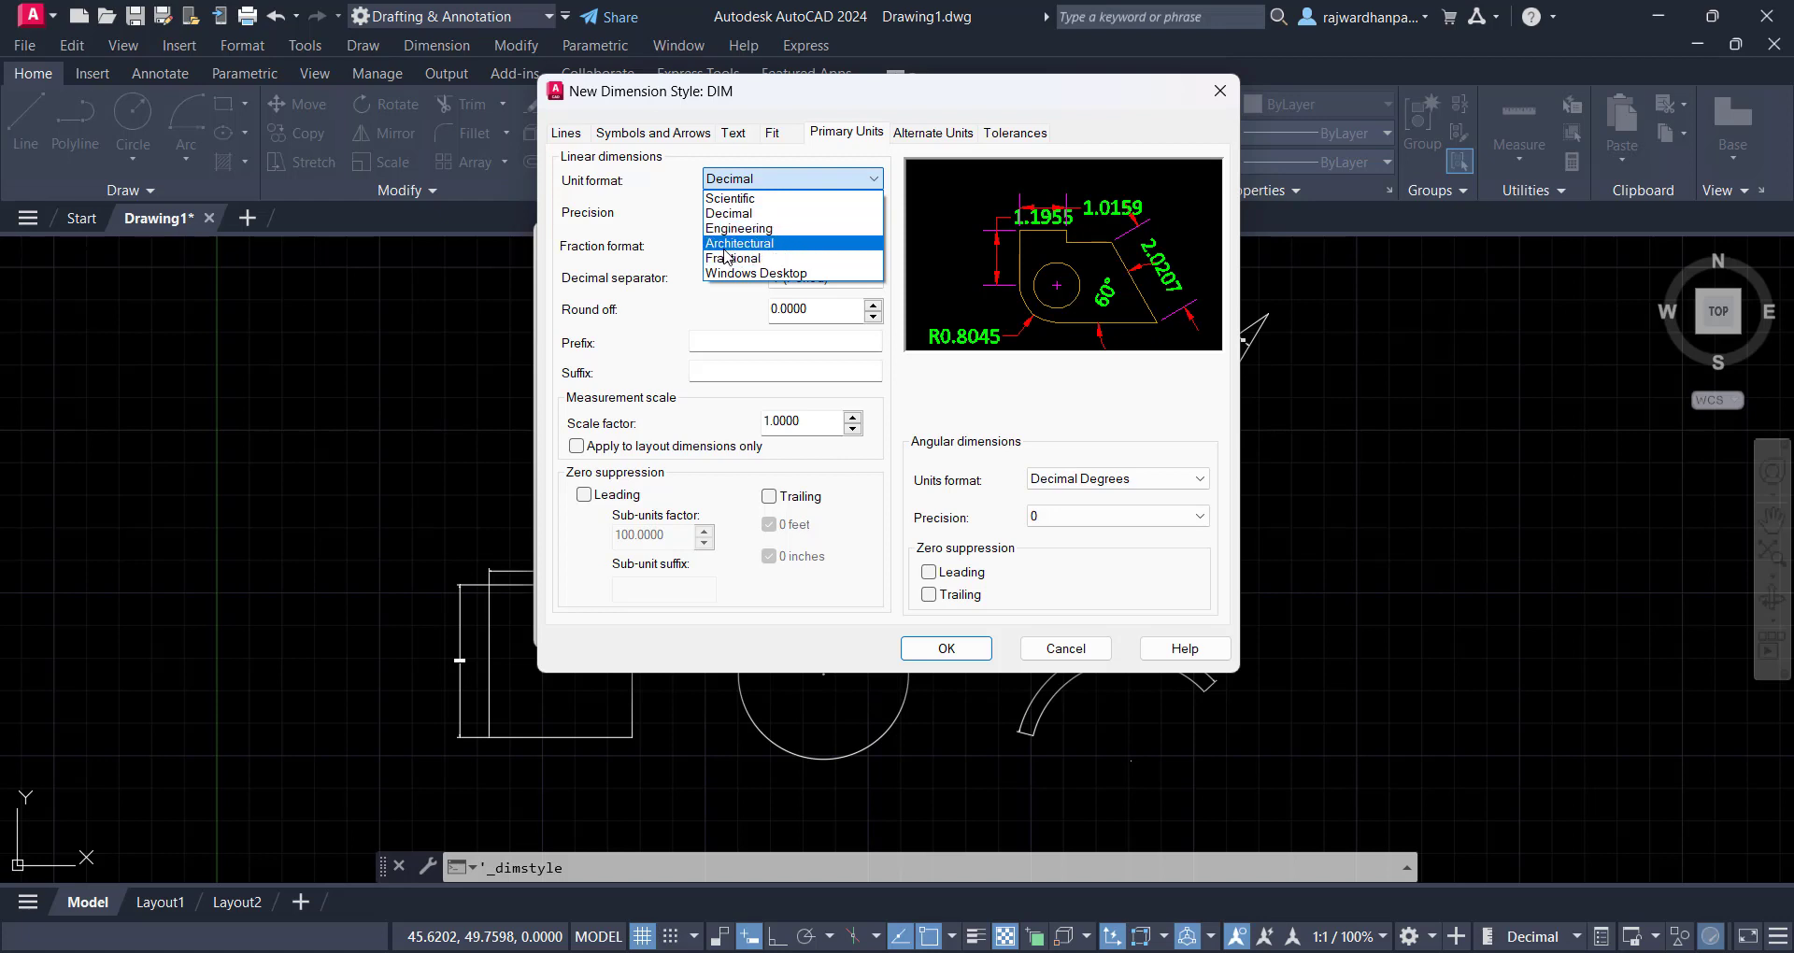
{"action": "left_click", "coordinate": [802, 244]}
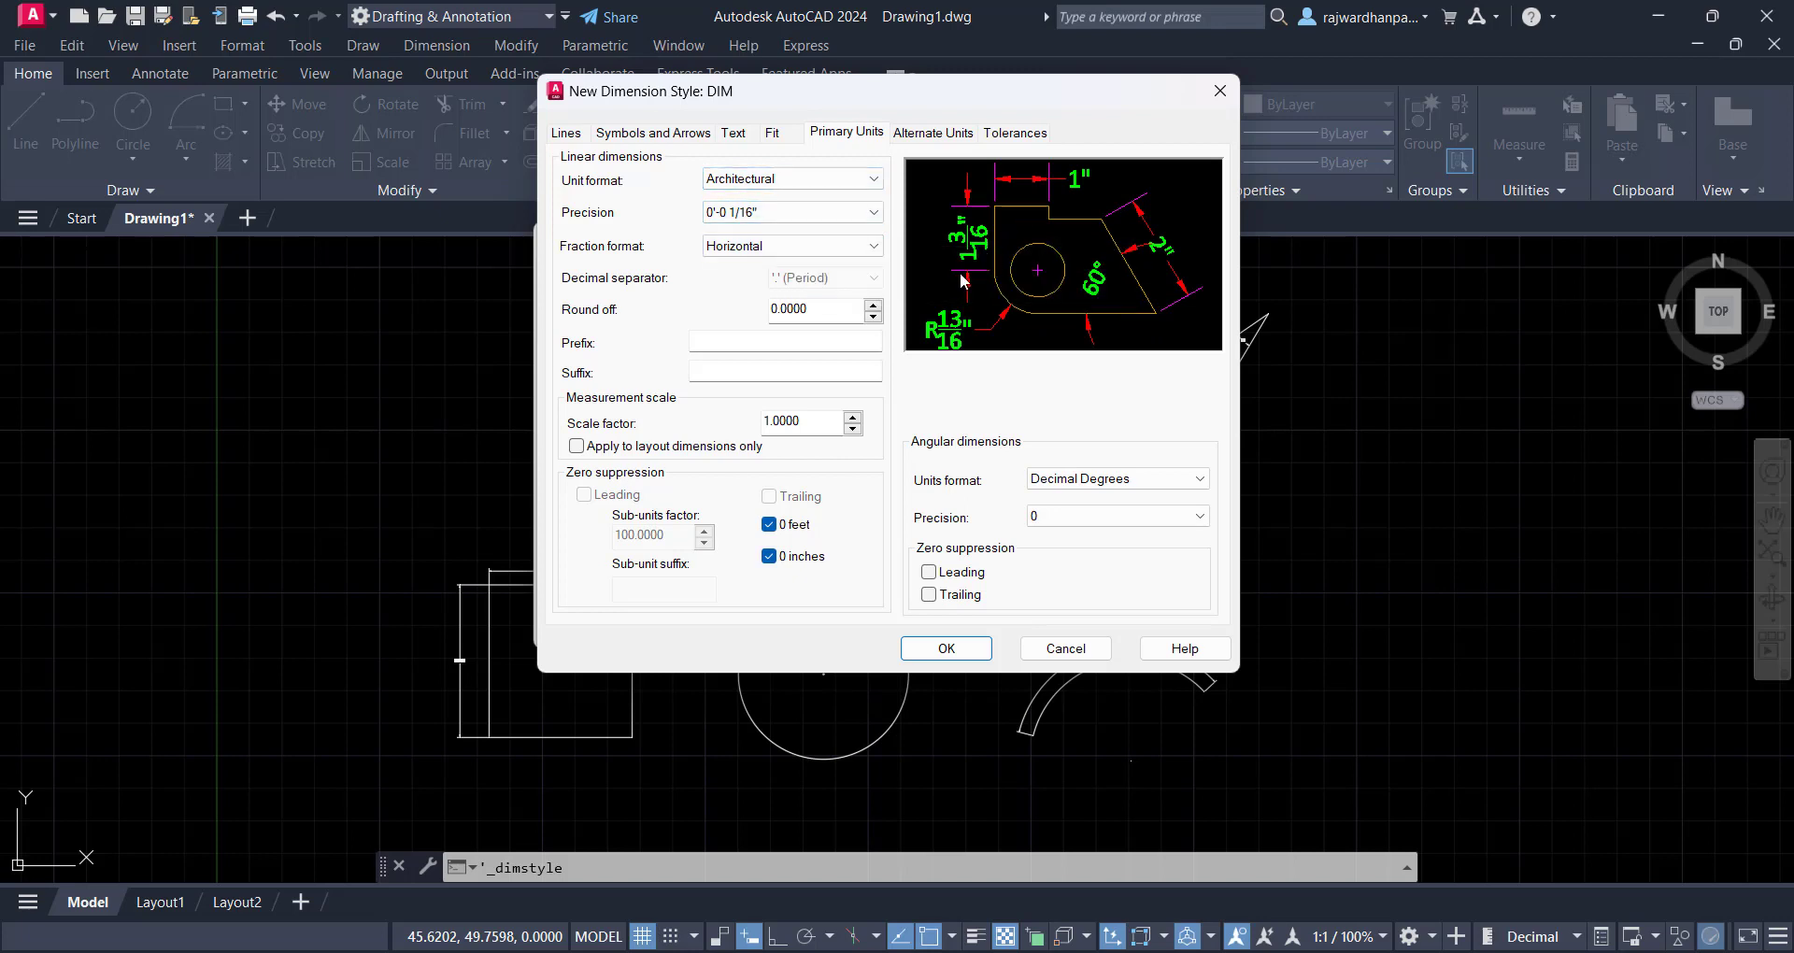
{"action": "left_click", "coordinate": [768, 213]}
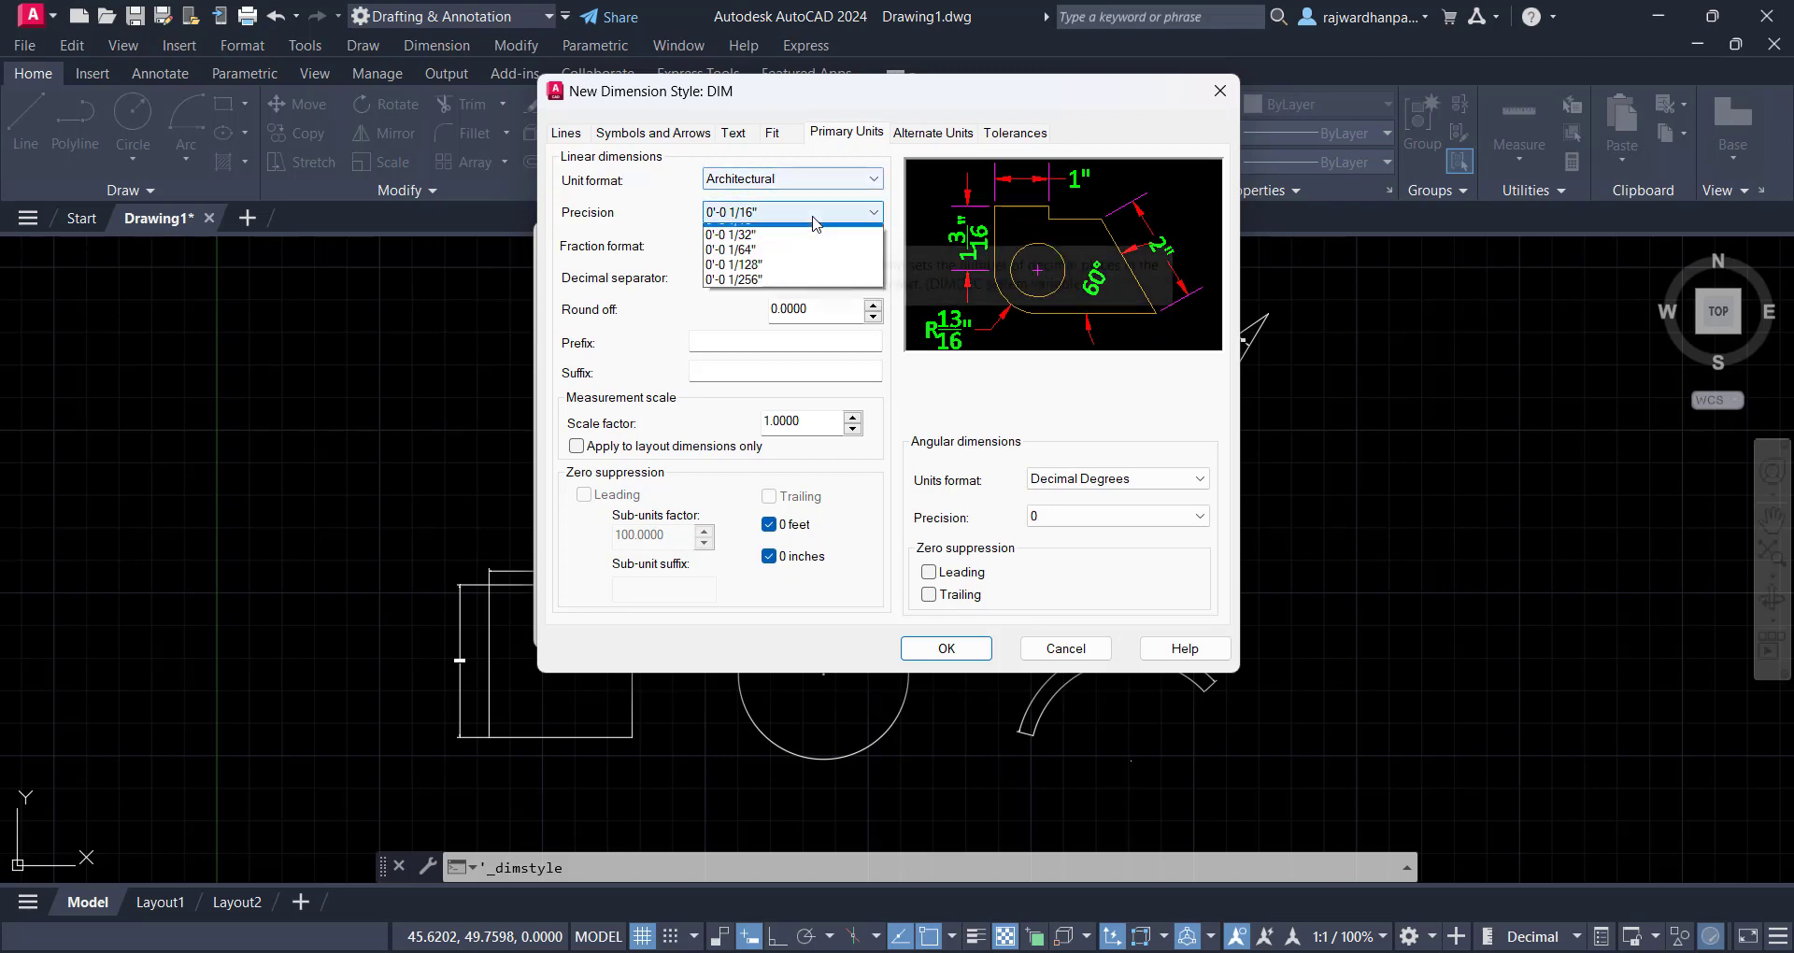
{"action": "left_click", "coordinate": [768, 232]}
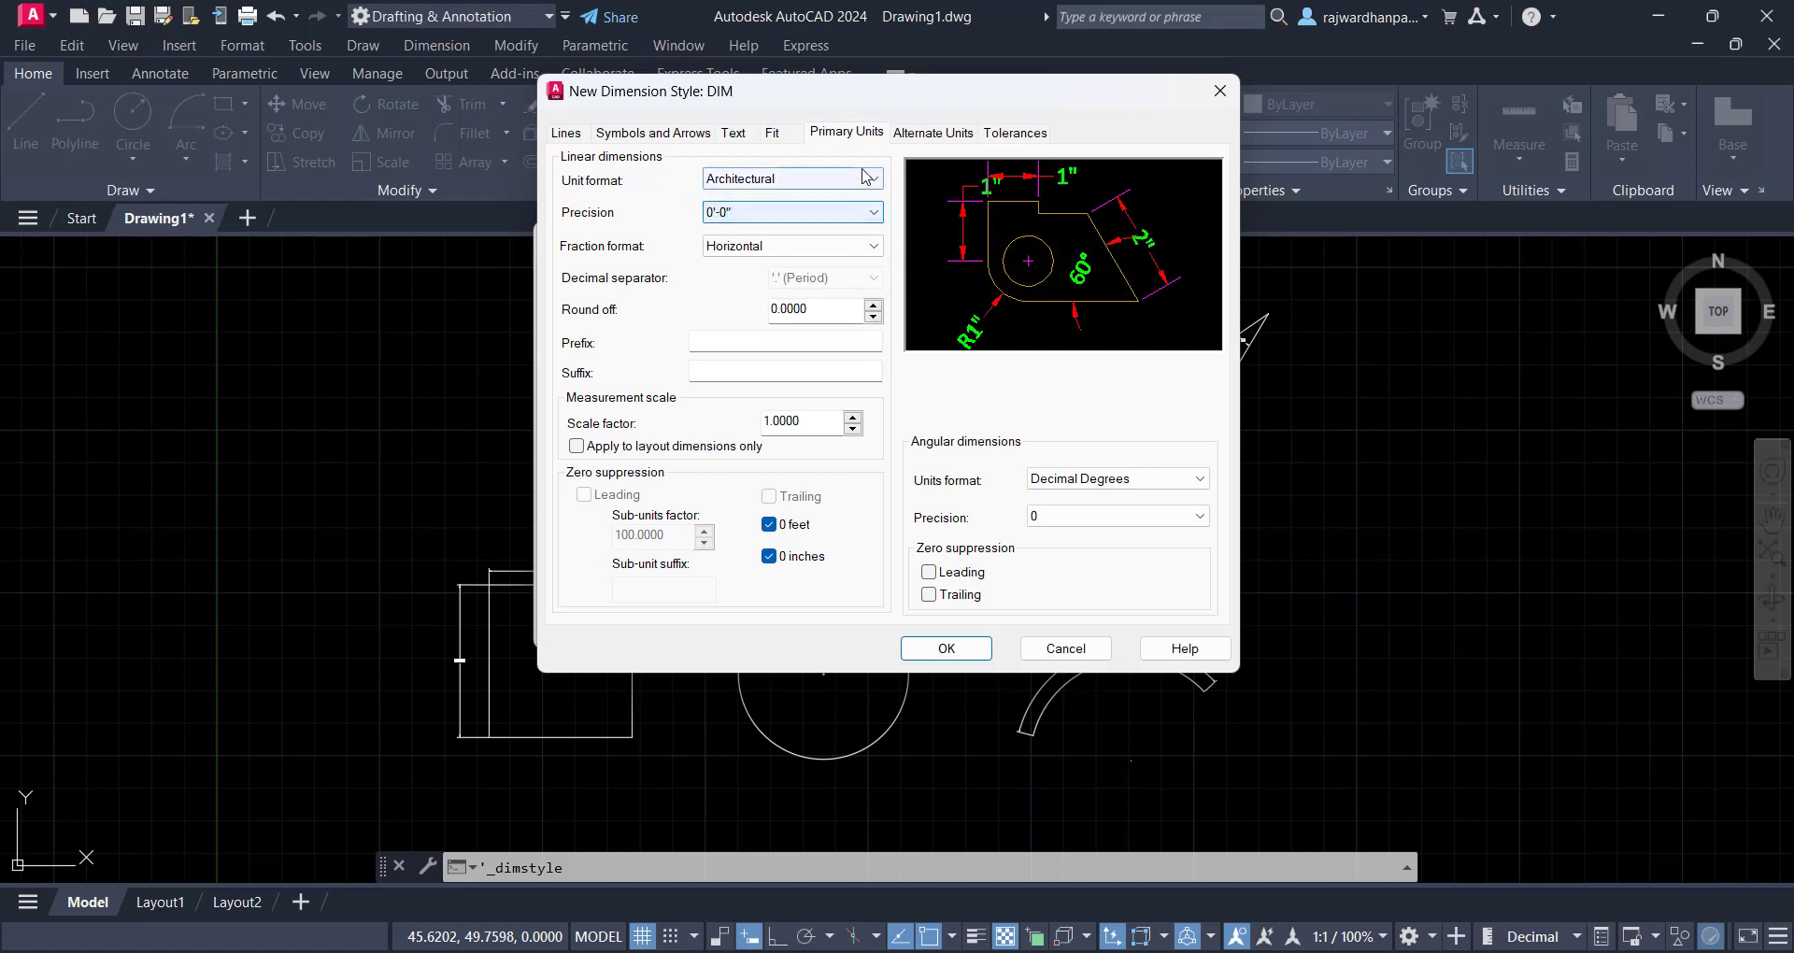
Set the linear dimensions to the Decimal unit format with a precision of 0.000
{"action": "left_click", "coordinate": [789, 178]}
{"action": "left_click", "coordinate": [791, 218]}
{"action": "left_click", "coordinate": [789, 213]}
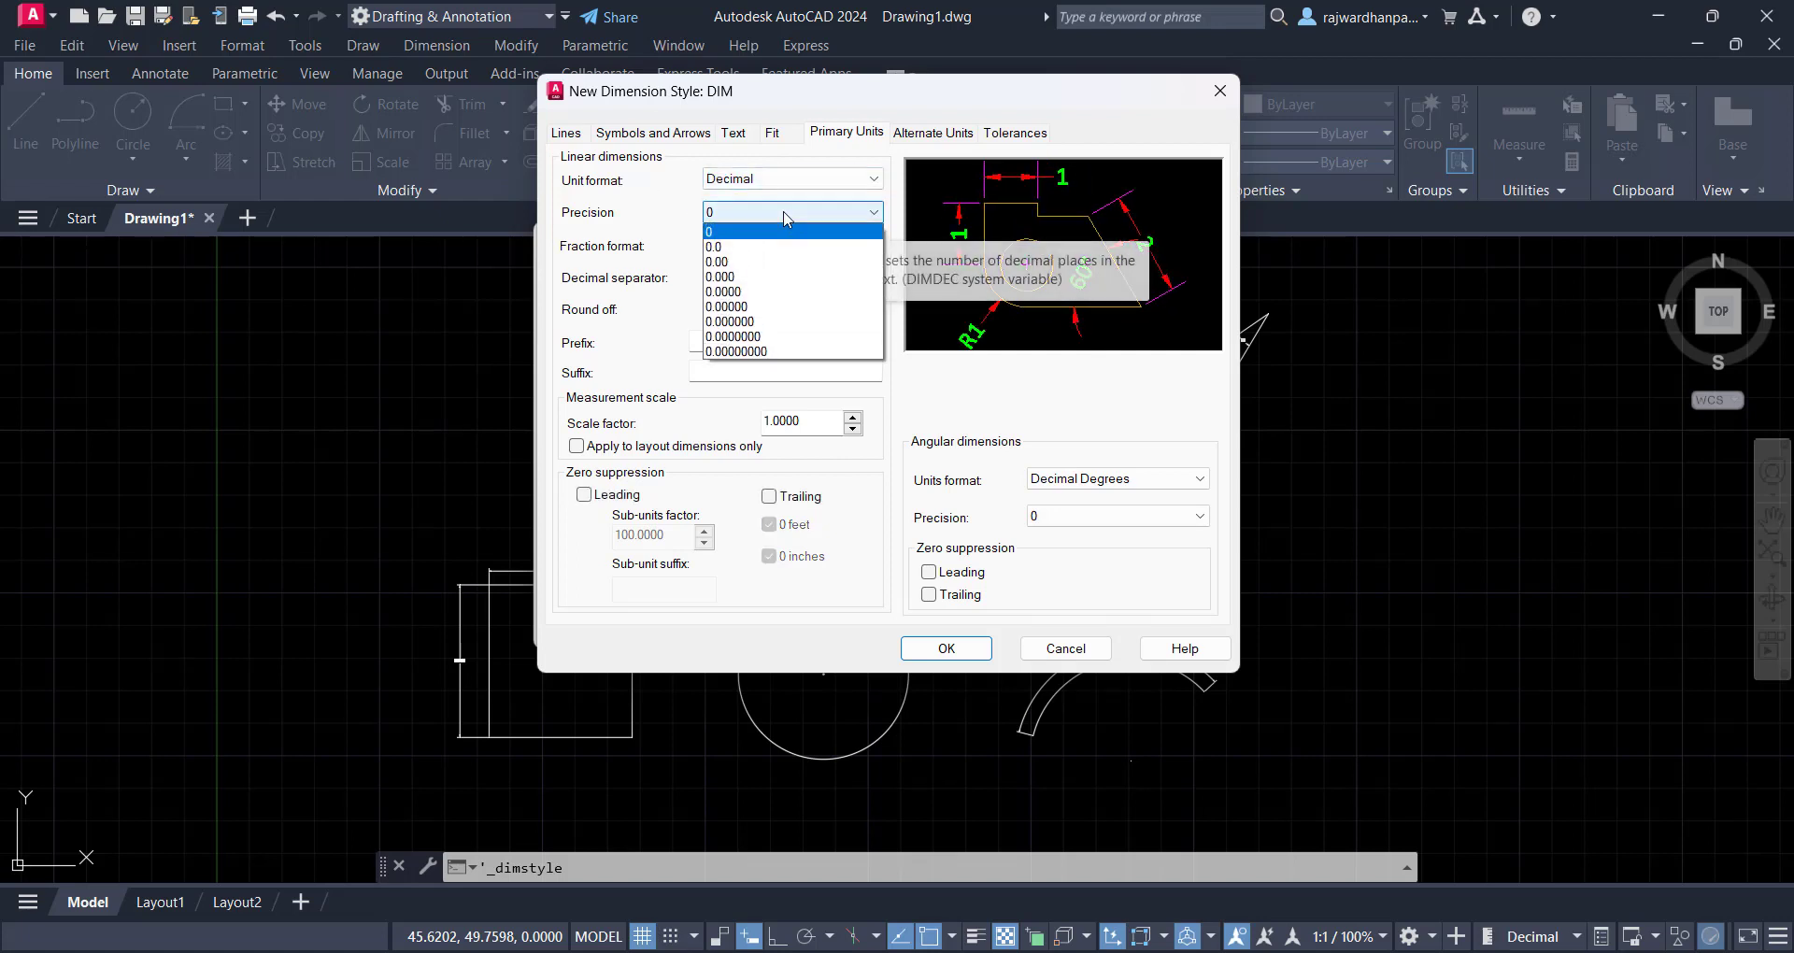
{"action": "left_click", "coordinate": [756, 276]}
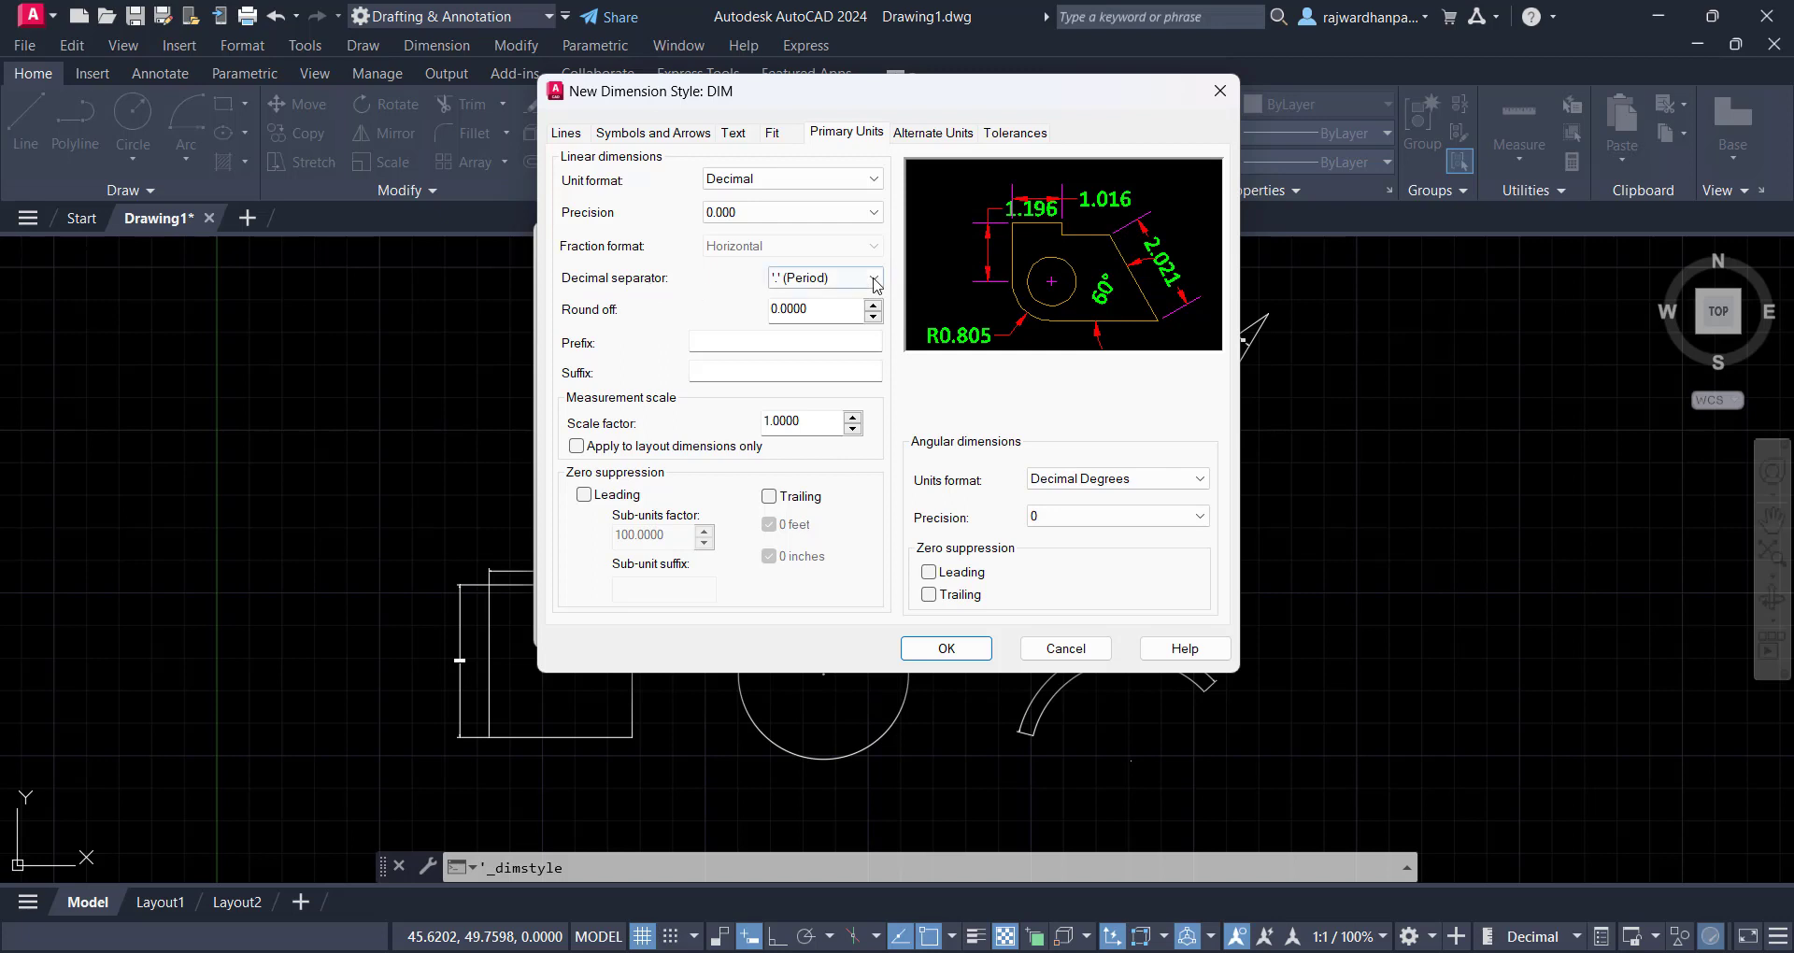
Try the comma as the decimal separator and restore the period
{"action": "left_click", "coordinate": [828, 278]}
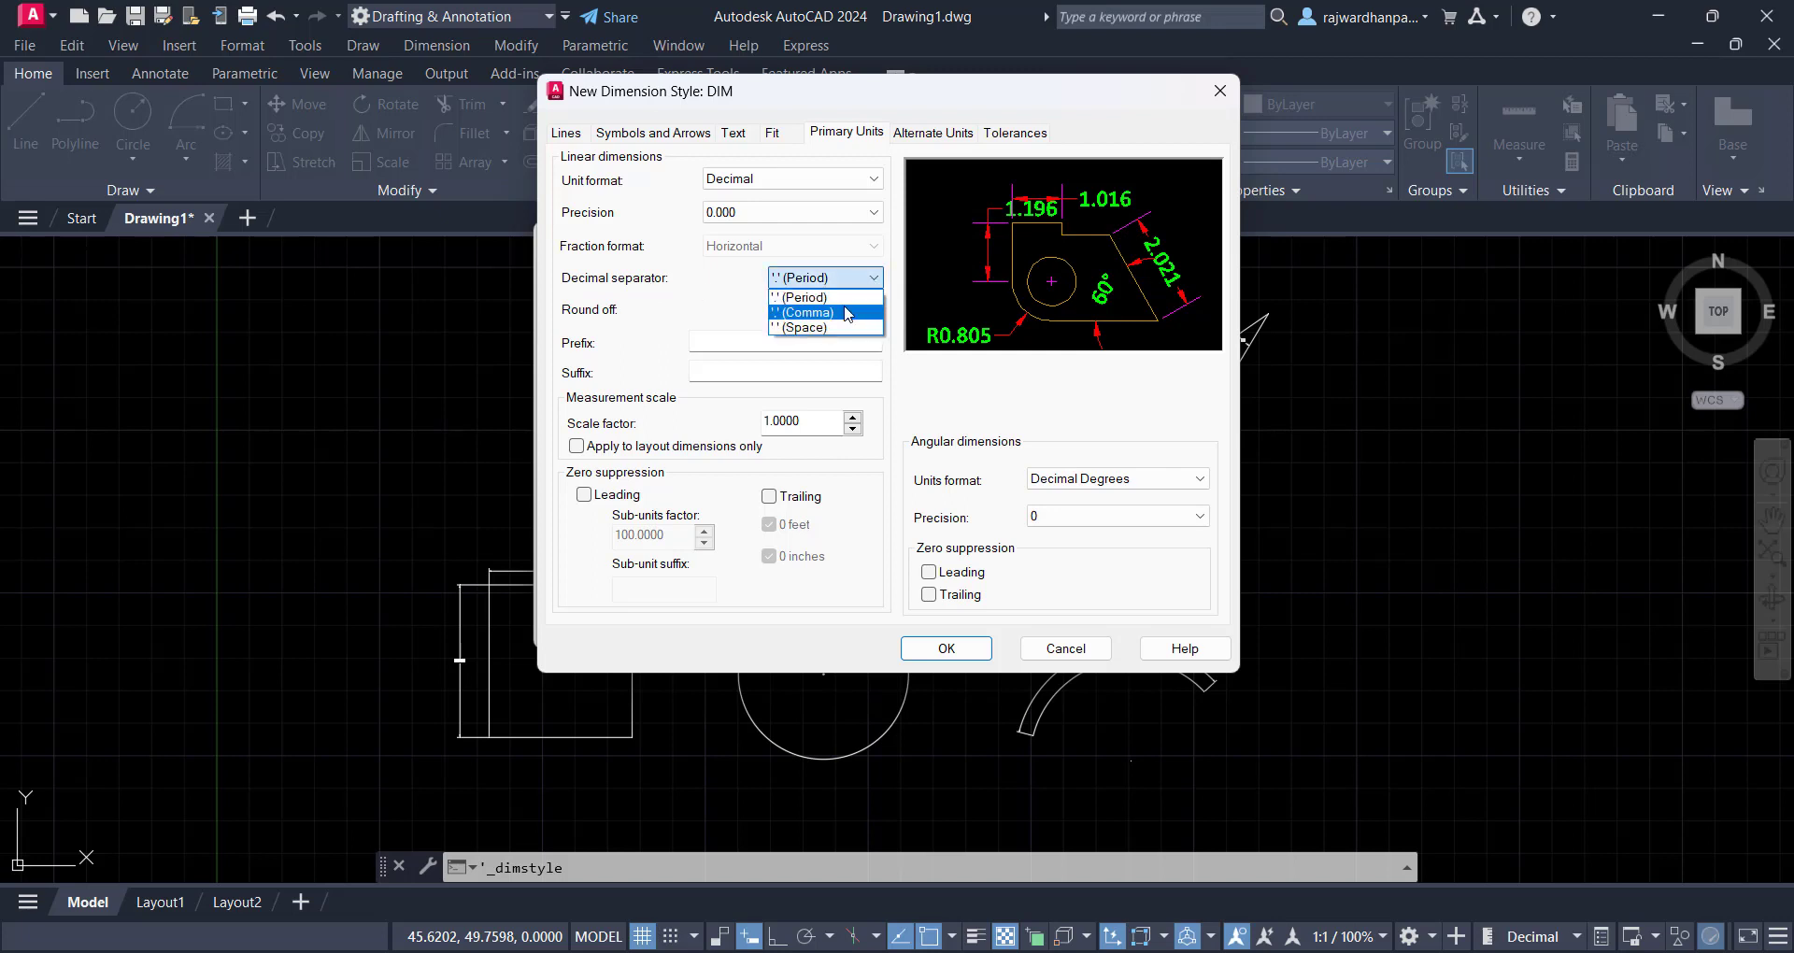
{"action": "left_click", "coordinate": [846, 312]}
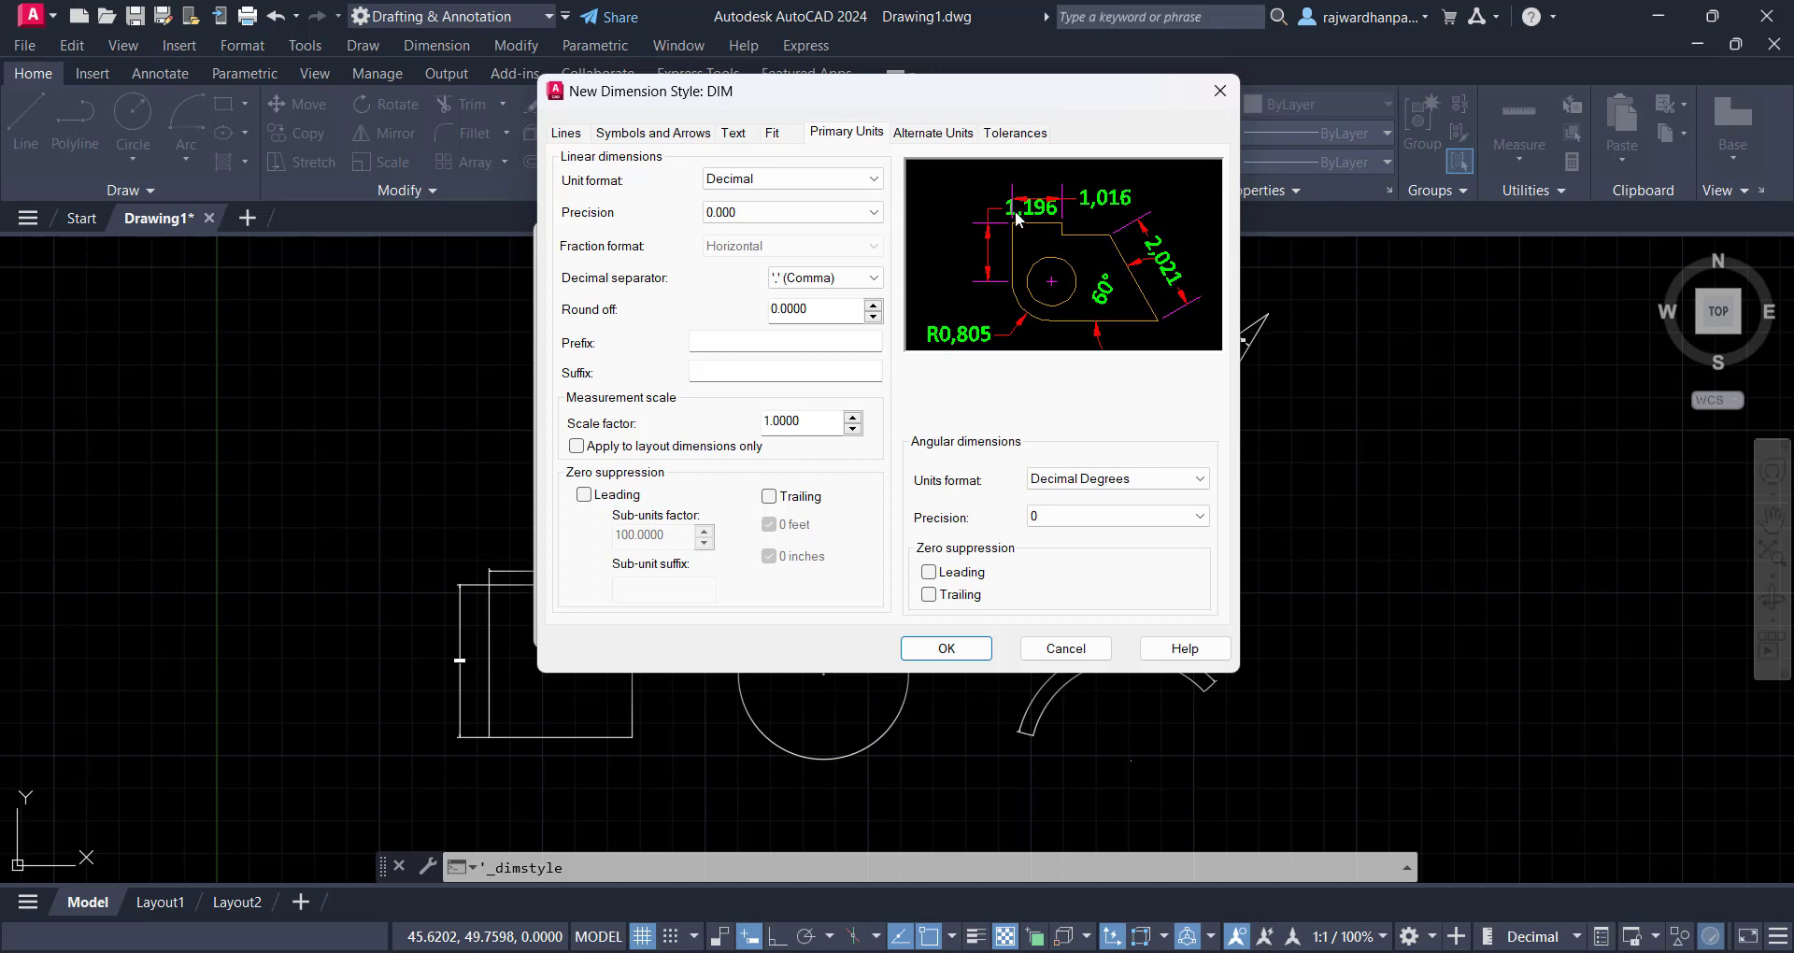
{"action": "left_click", "coordinate": [873, 277]}
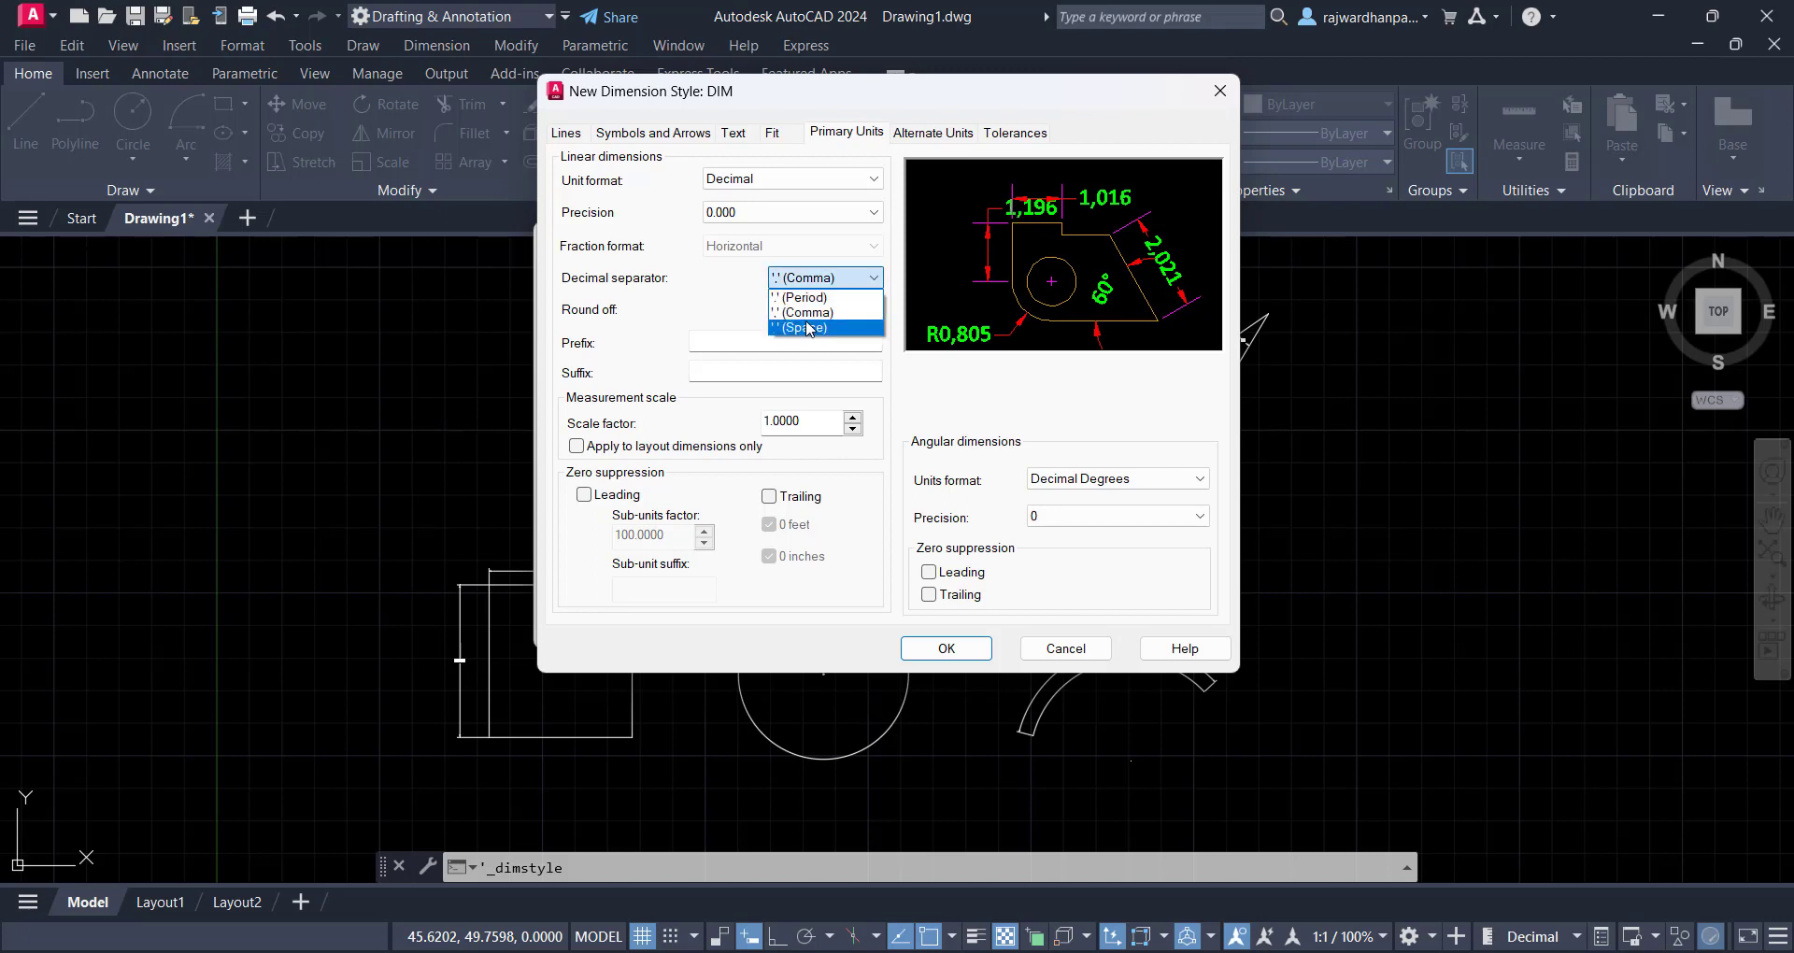
{"action": "left_click", "coordinate": [800, 297]}
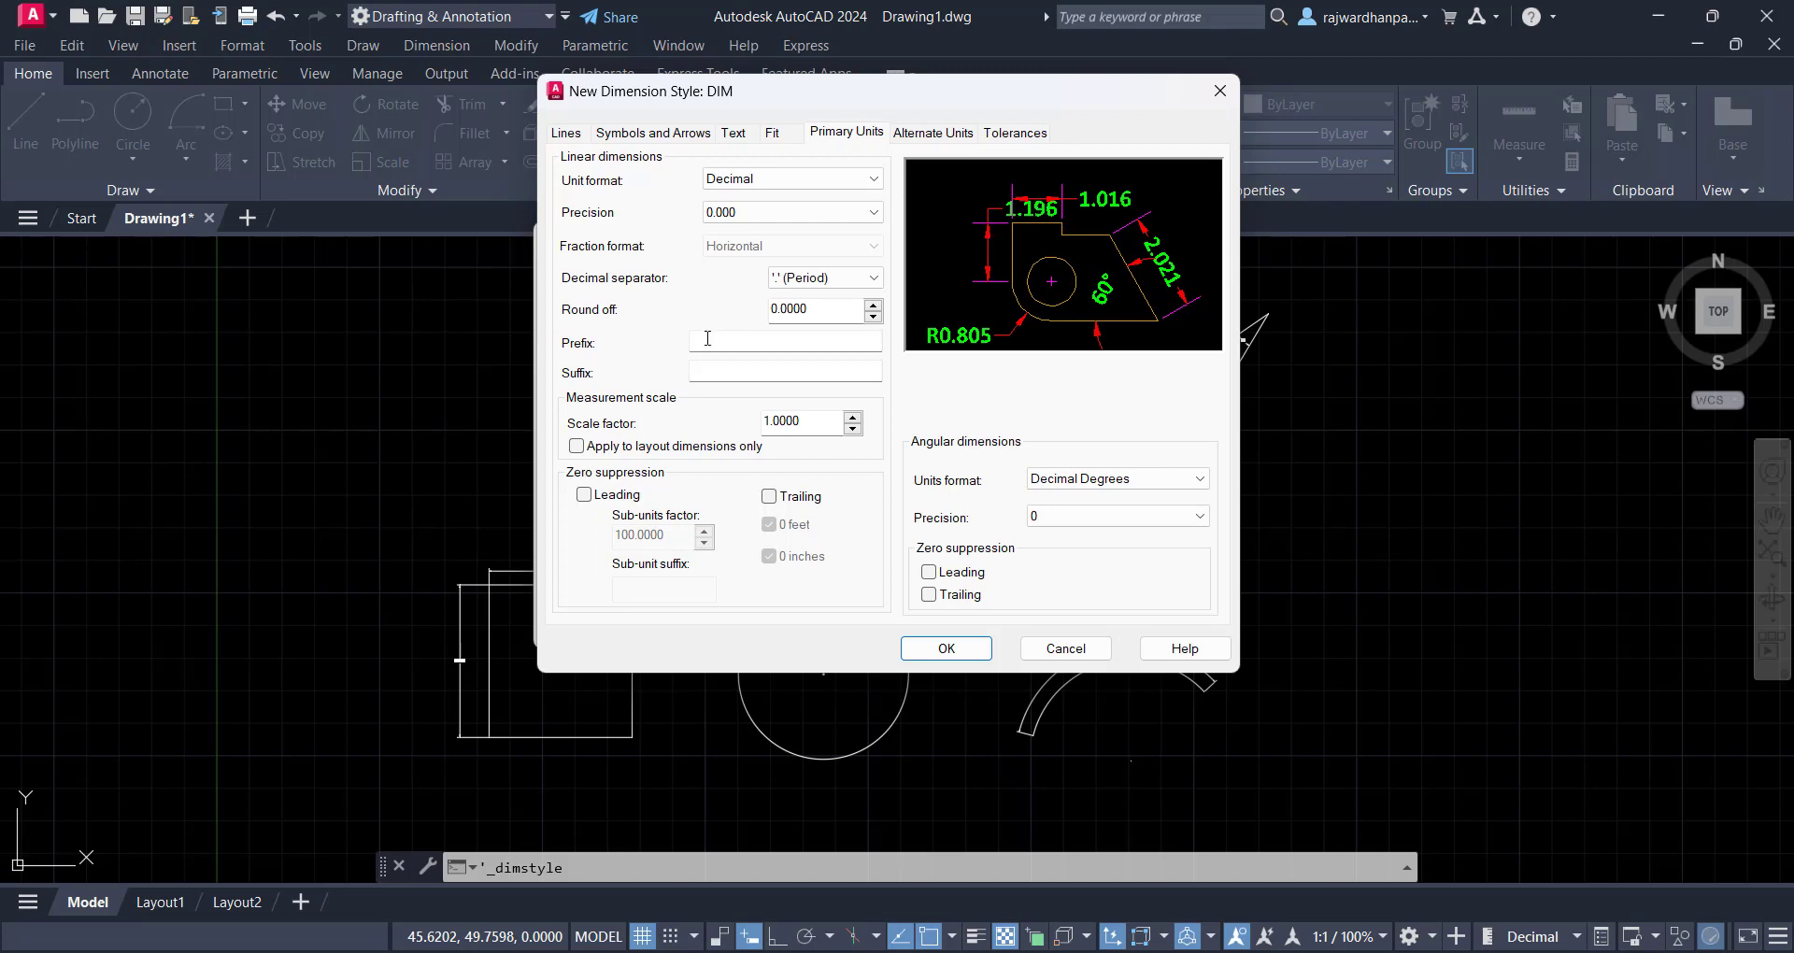
{"action": "left_click_drag", "start_coordinate": [811, 309], "coordinate": [760, 316]}
{"action": "left_click", "coordinate": [837, 311]}
{"action": "left_click_drag", "start_coordinate": [807, 314], "coordinate": [752, 311]}
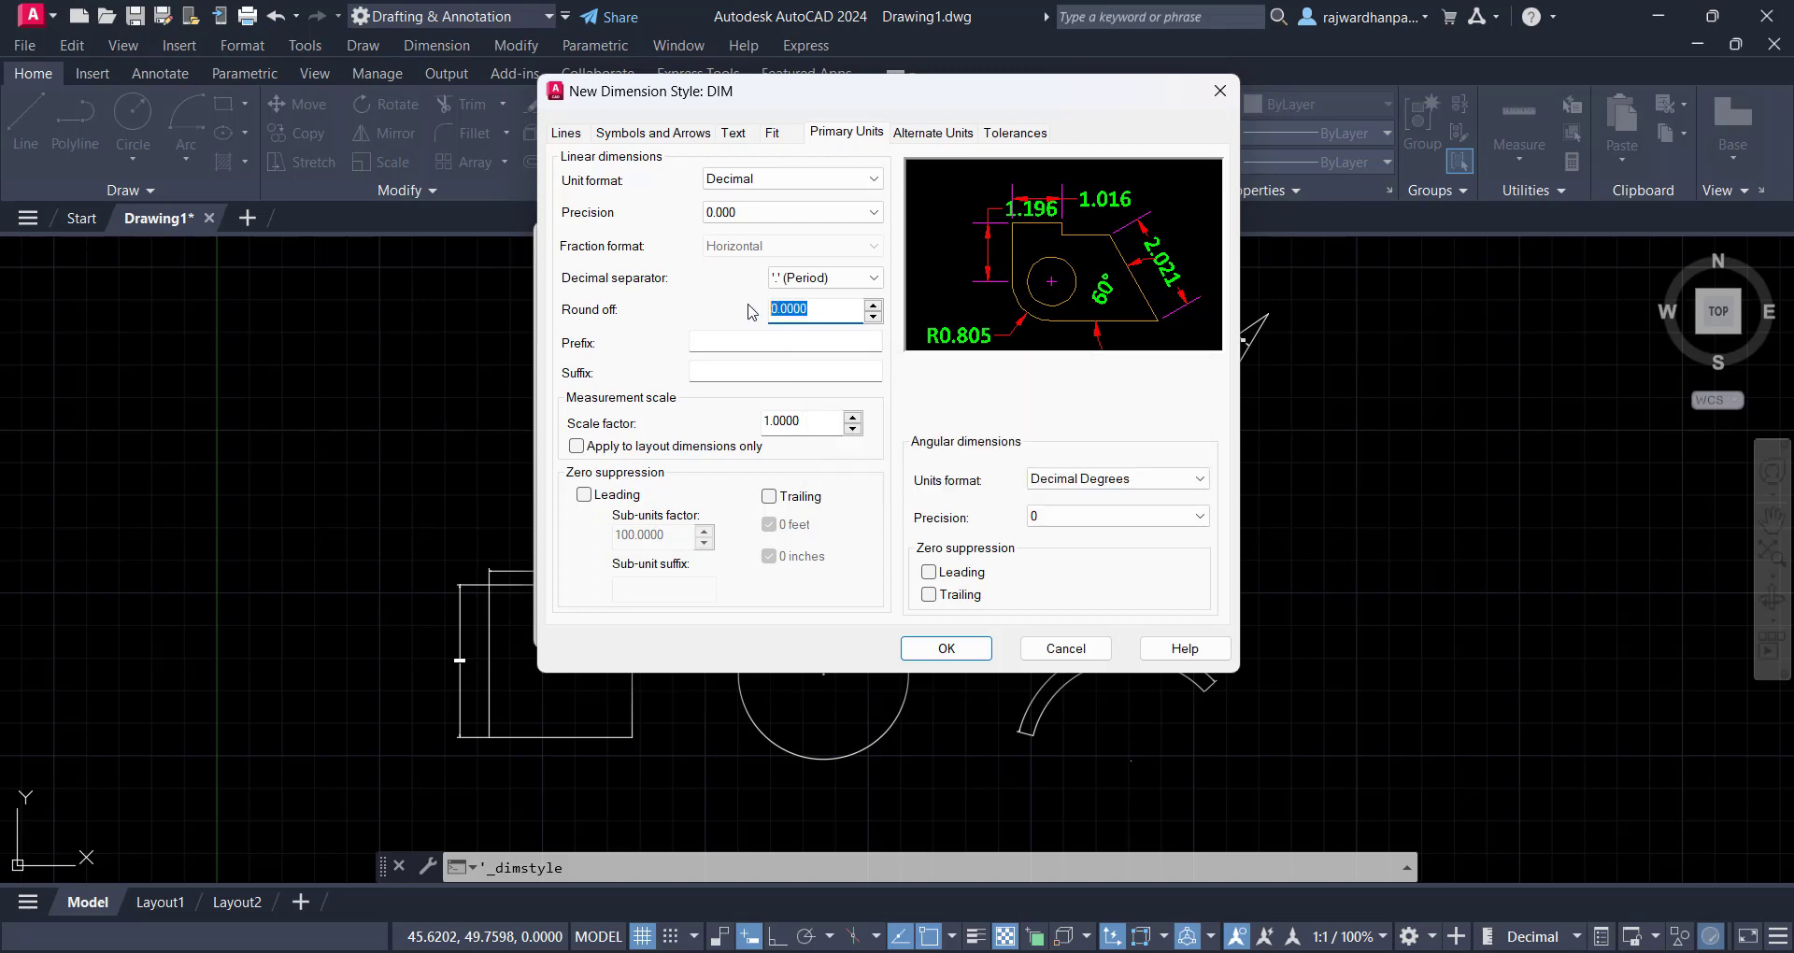
{"action": "left_click", "coordinate": [844, 312]}
Try m as the prefix for the linear dimension text
{"action": "left_click", "coordinate": [818, 344]}
{"action": "type", "text": "M"}
{"action": "key", "text": "BackSpace"}
{"action": "key", "text": "Caps_Lock"}
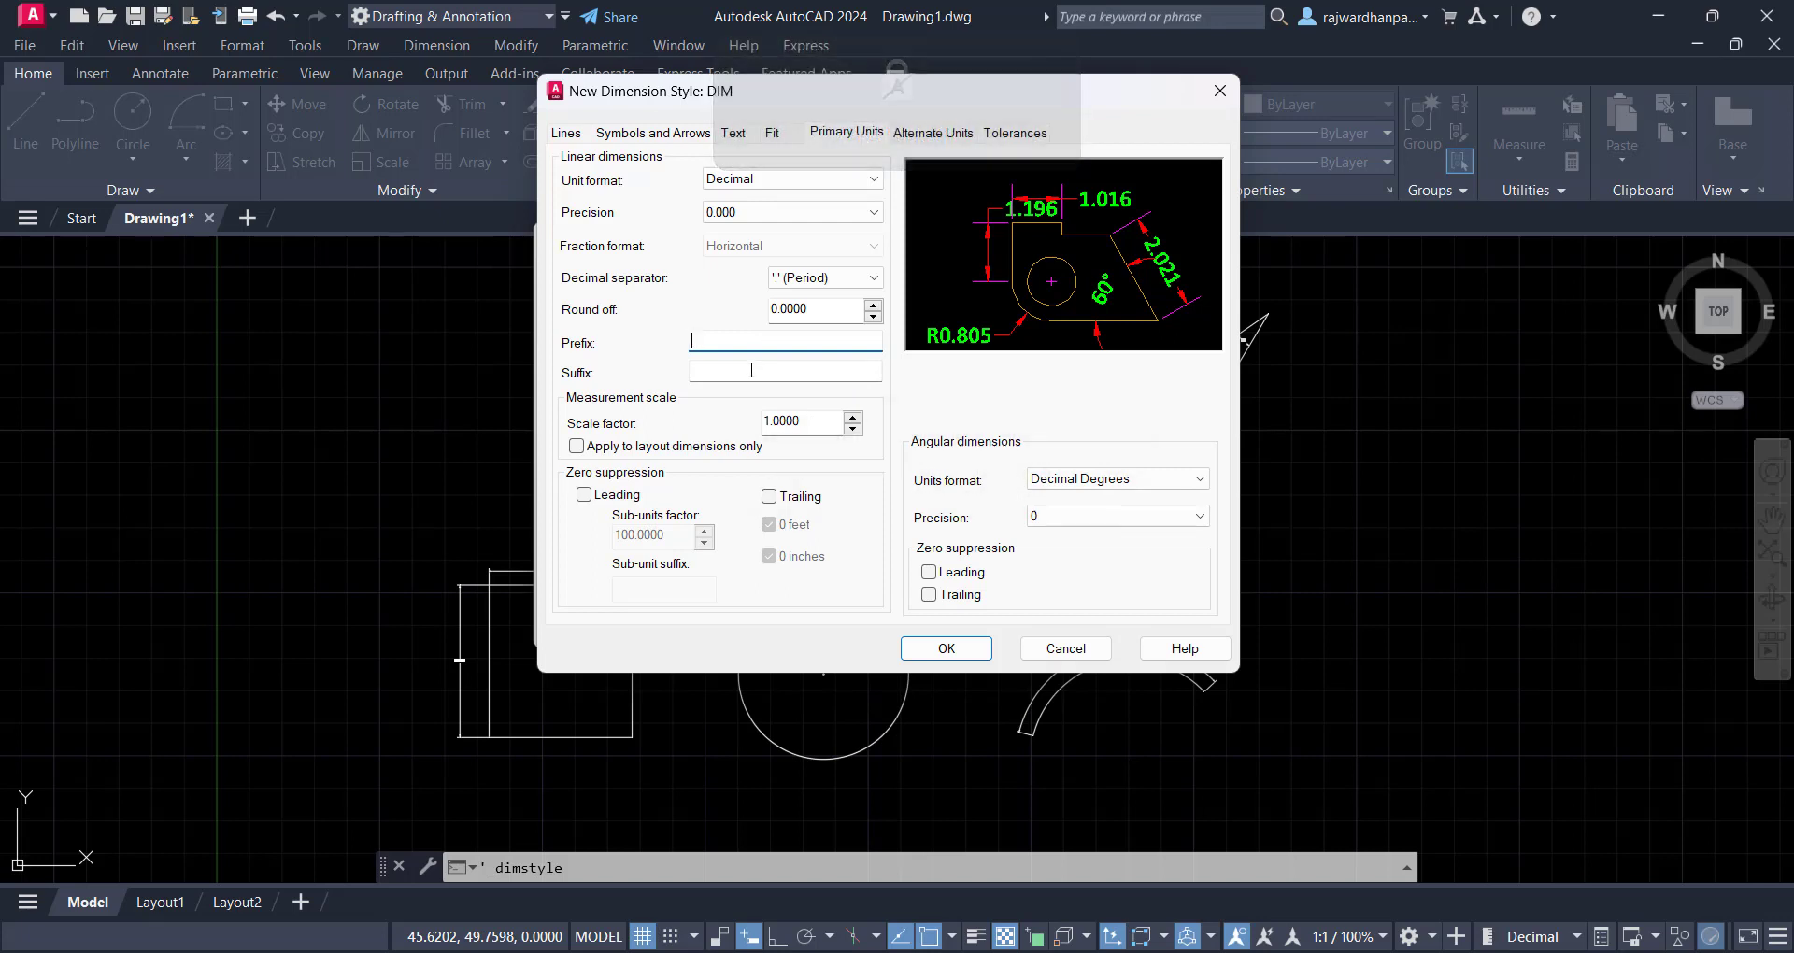
{"action": "type", "text": "m"}
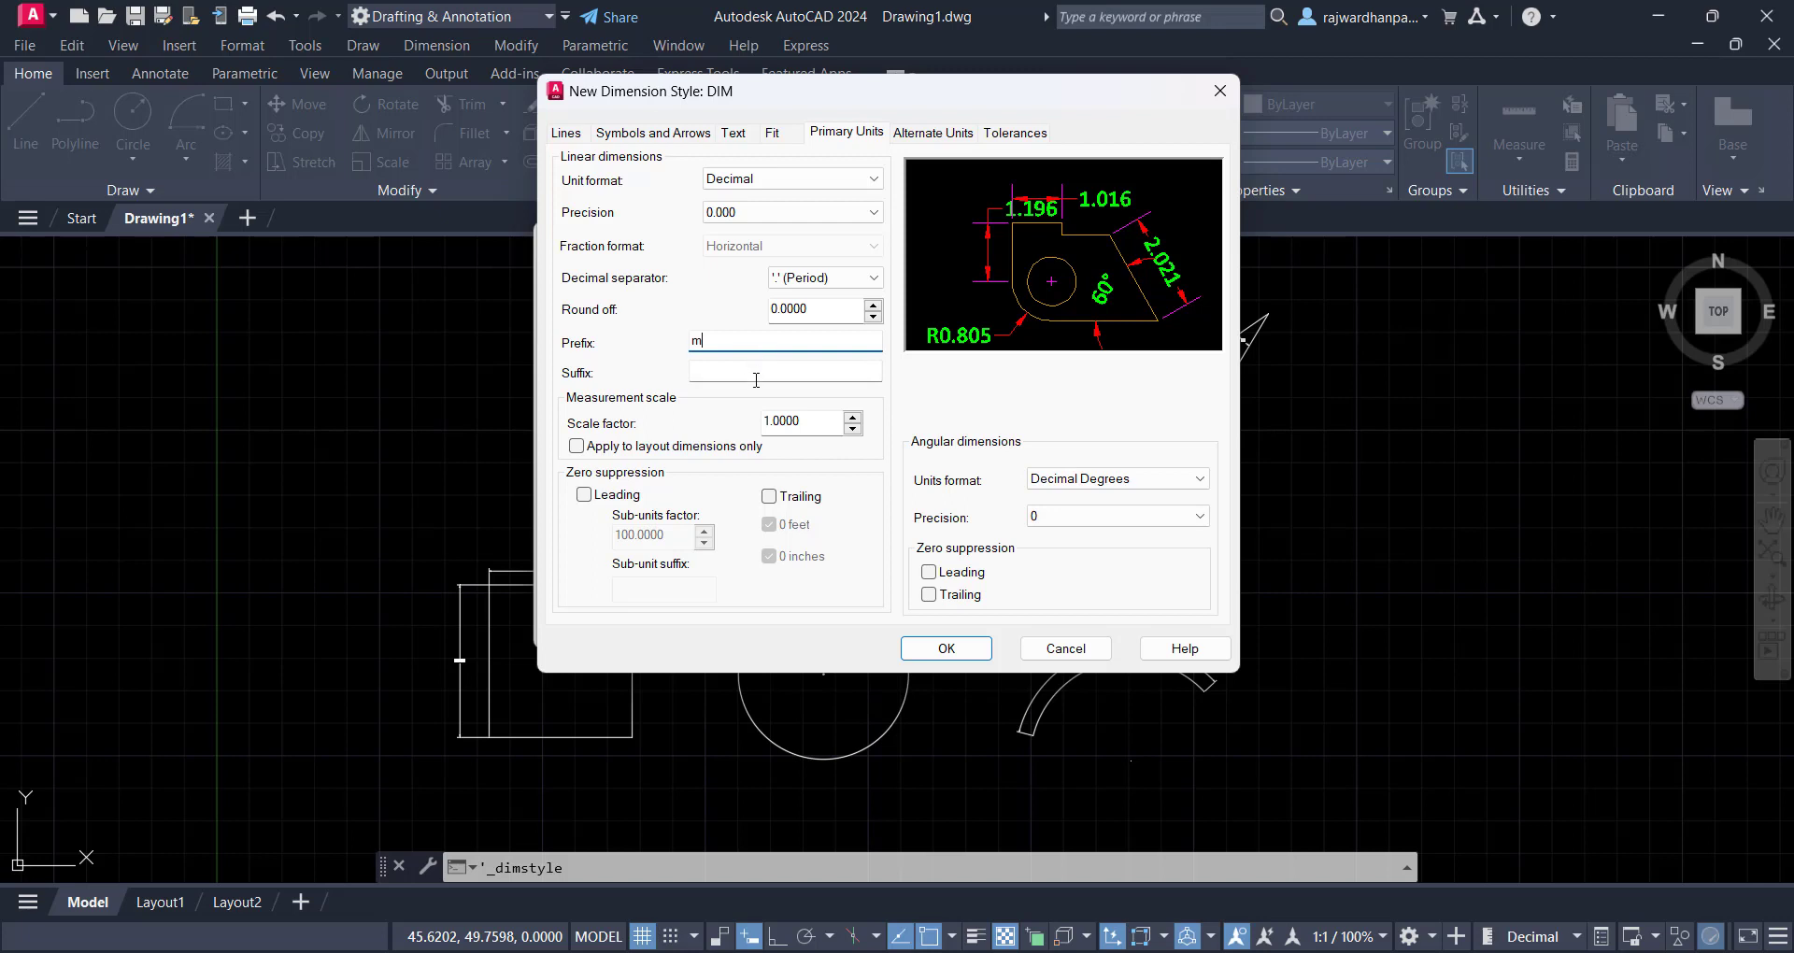
{"action": "left_click", "coordinate": [758, 373]}
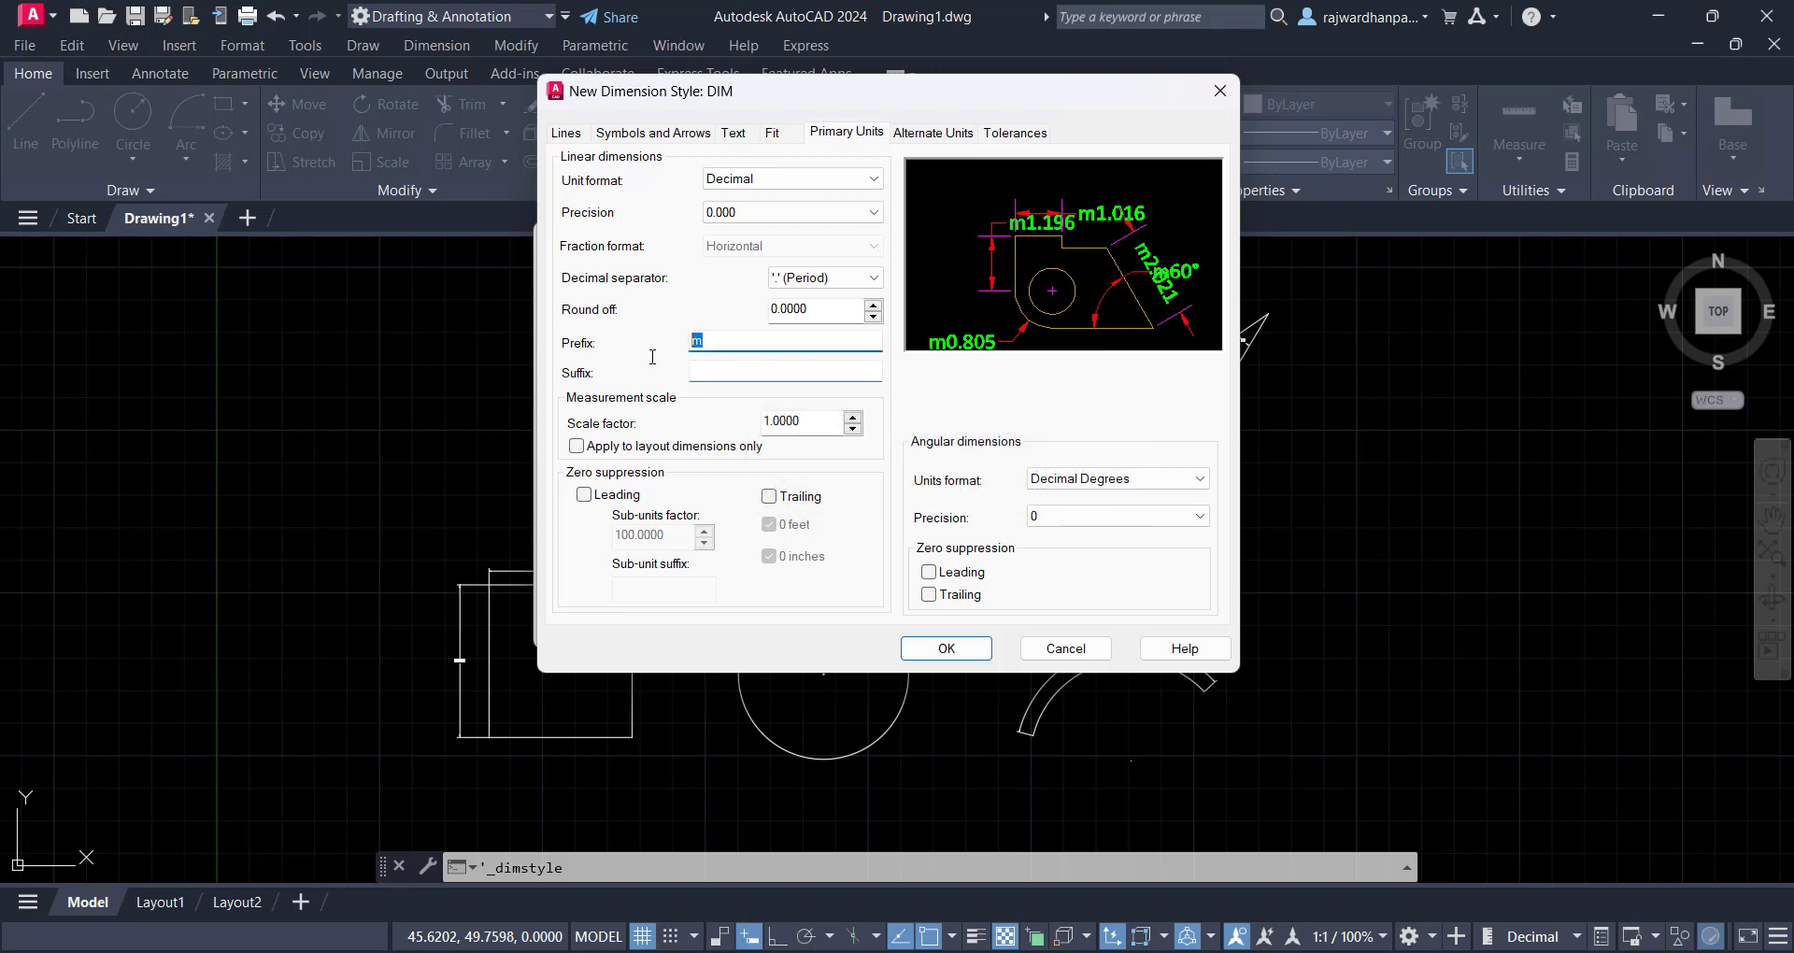
Clear the dimension text prefix and enter m as the suffix instead
{"action": "double_click", "coordinate": [693, 340]}
{"action": "key", "text": "BackSpace"}
{"action": "left_click", "coordinate": [717, 374]}
{"action": "type", "text": "m"}
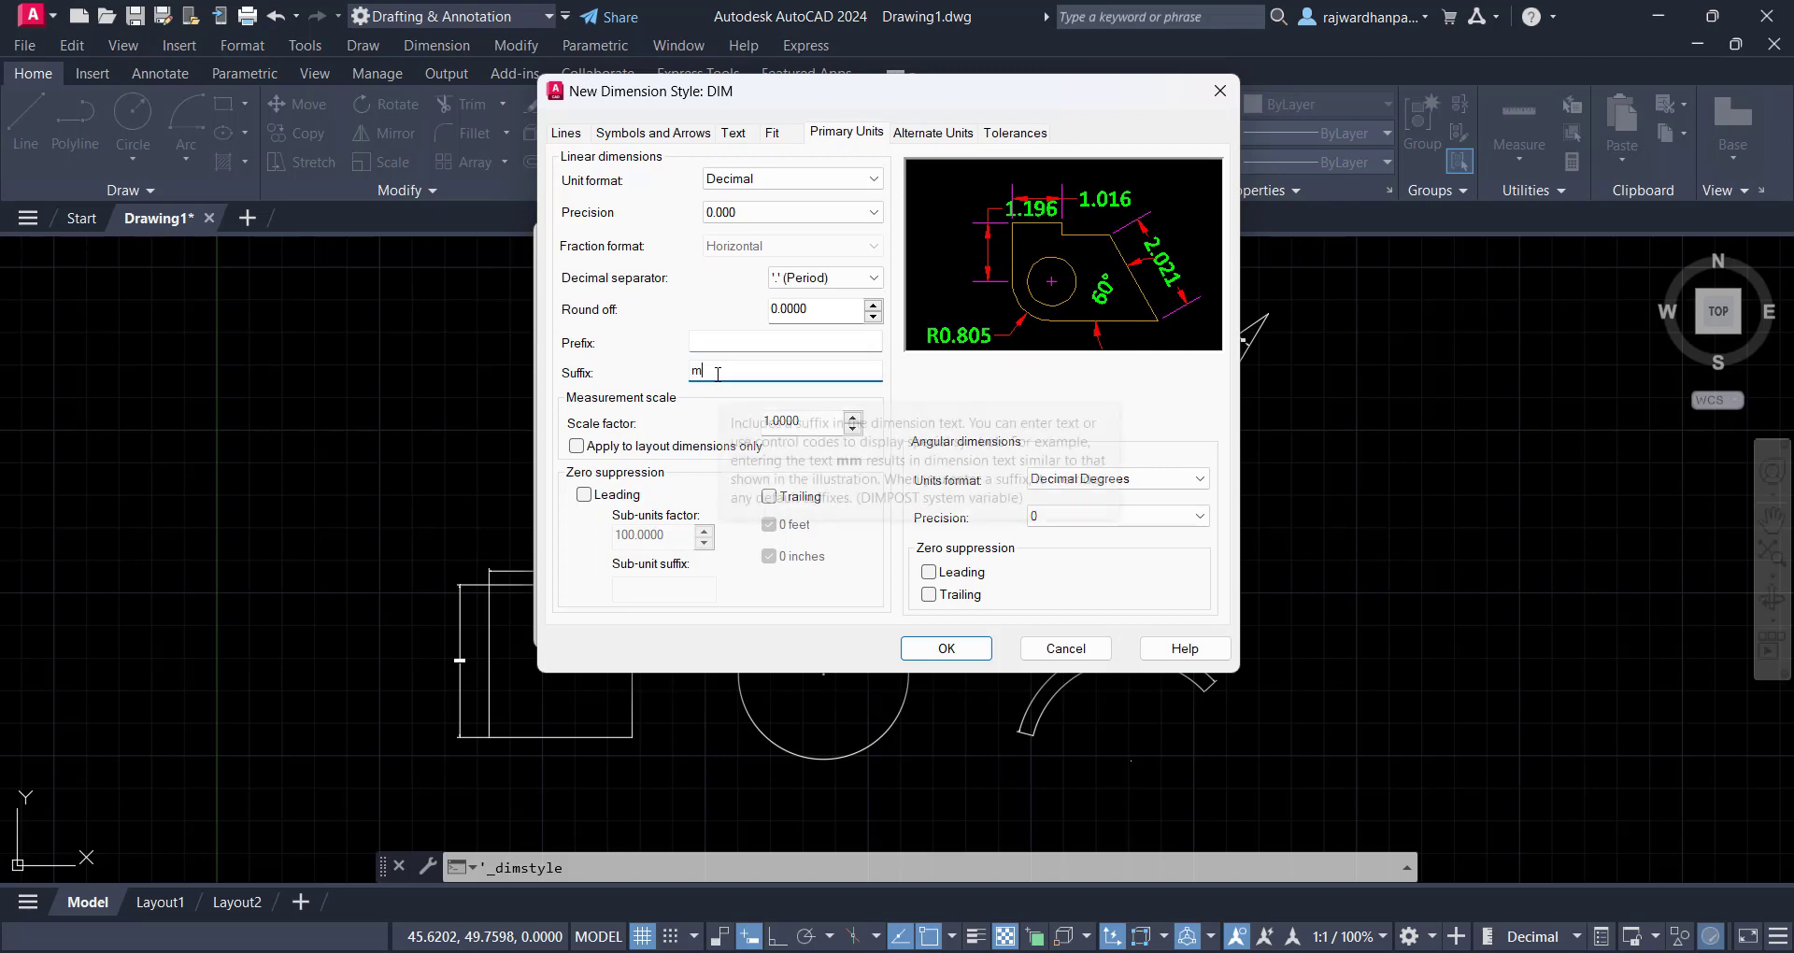
Clear the suffix for linear dimensions and keep Decimal Degrees as the angular units format
{"action": "left_click", "coordinate": [746, 346]}
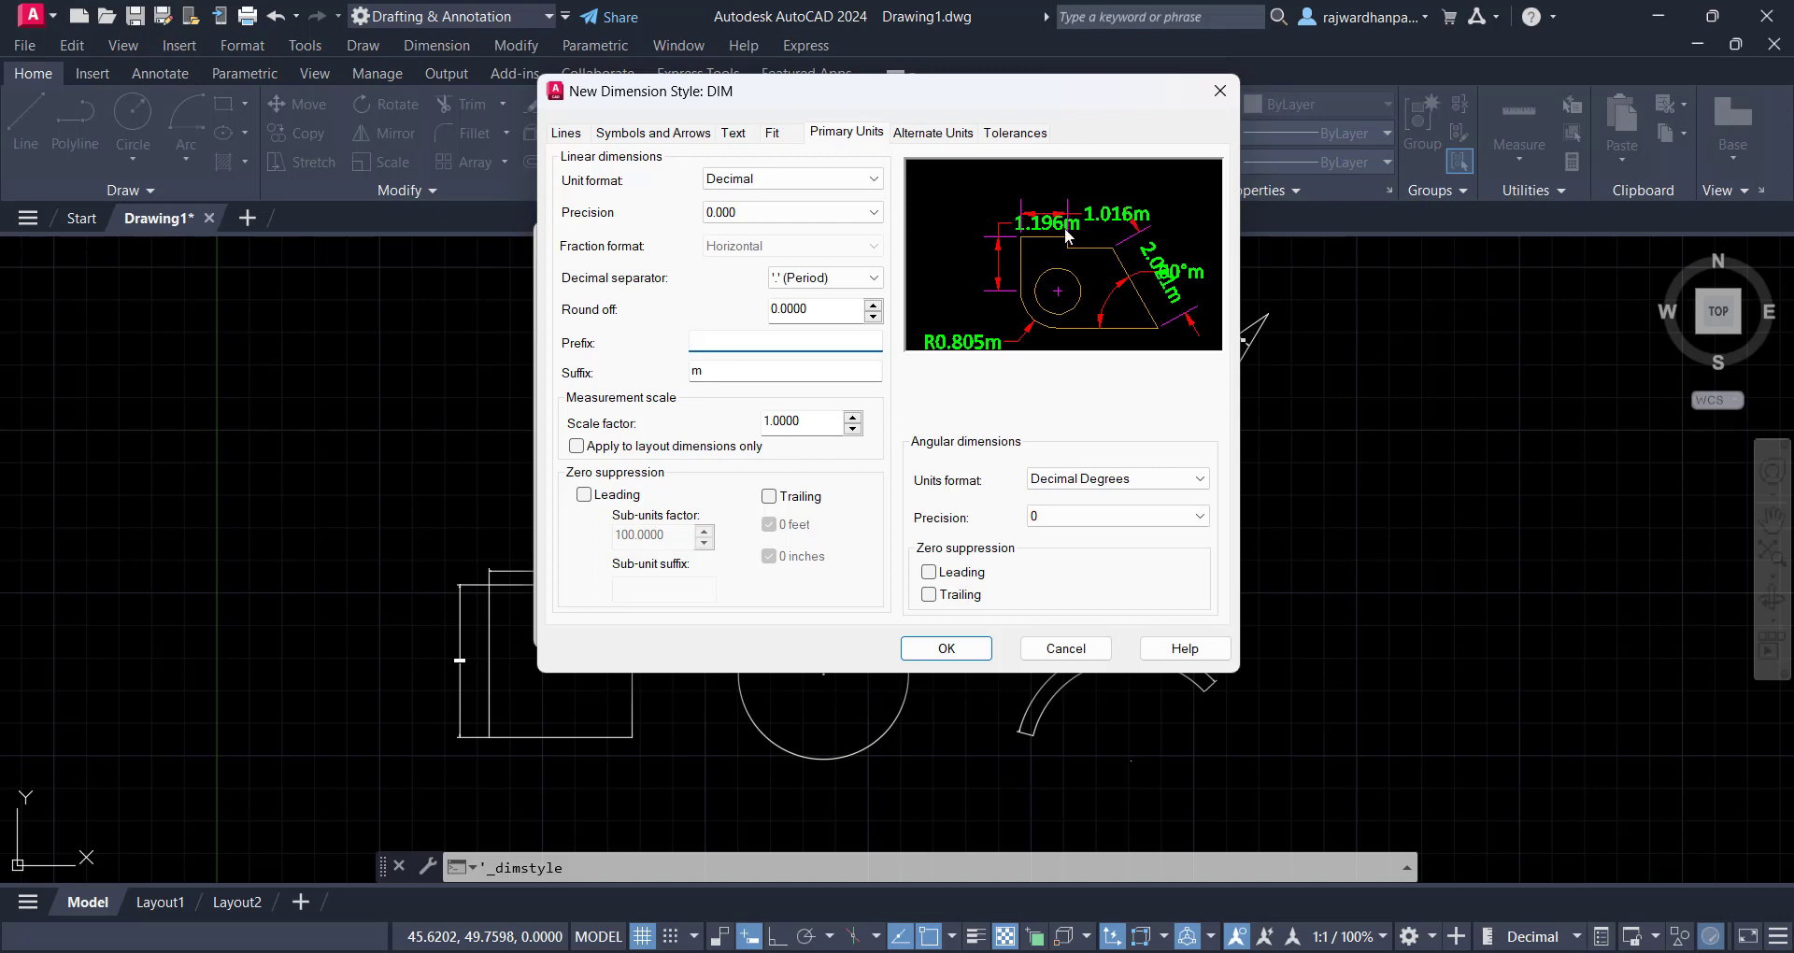
{"action": "left_click", "coordinate": [683, 372]}
{"action": "double_click", "coordinate": [683, 373]}
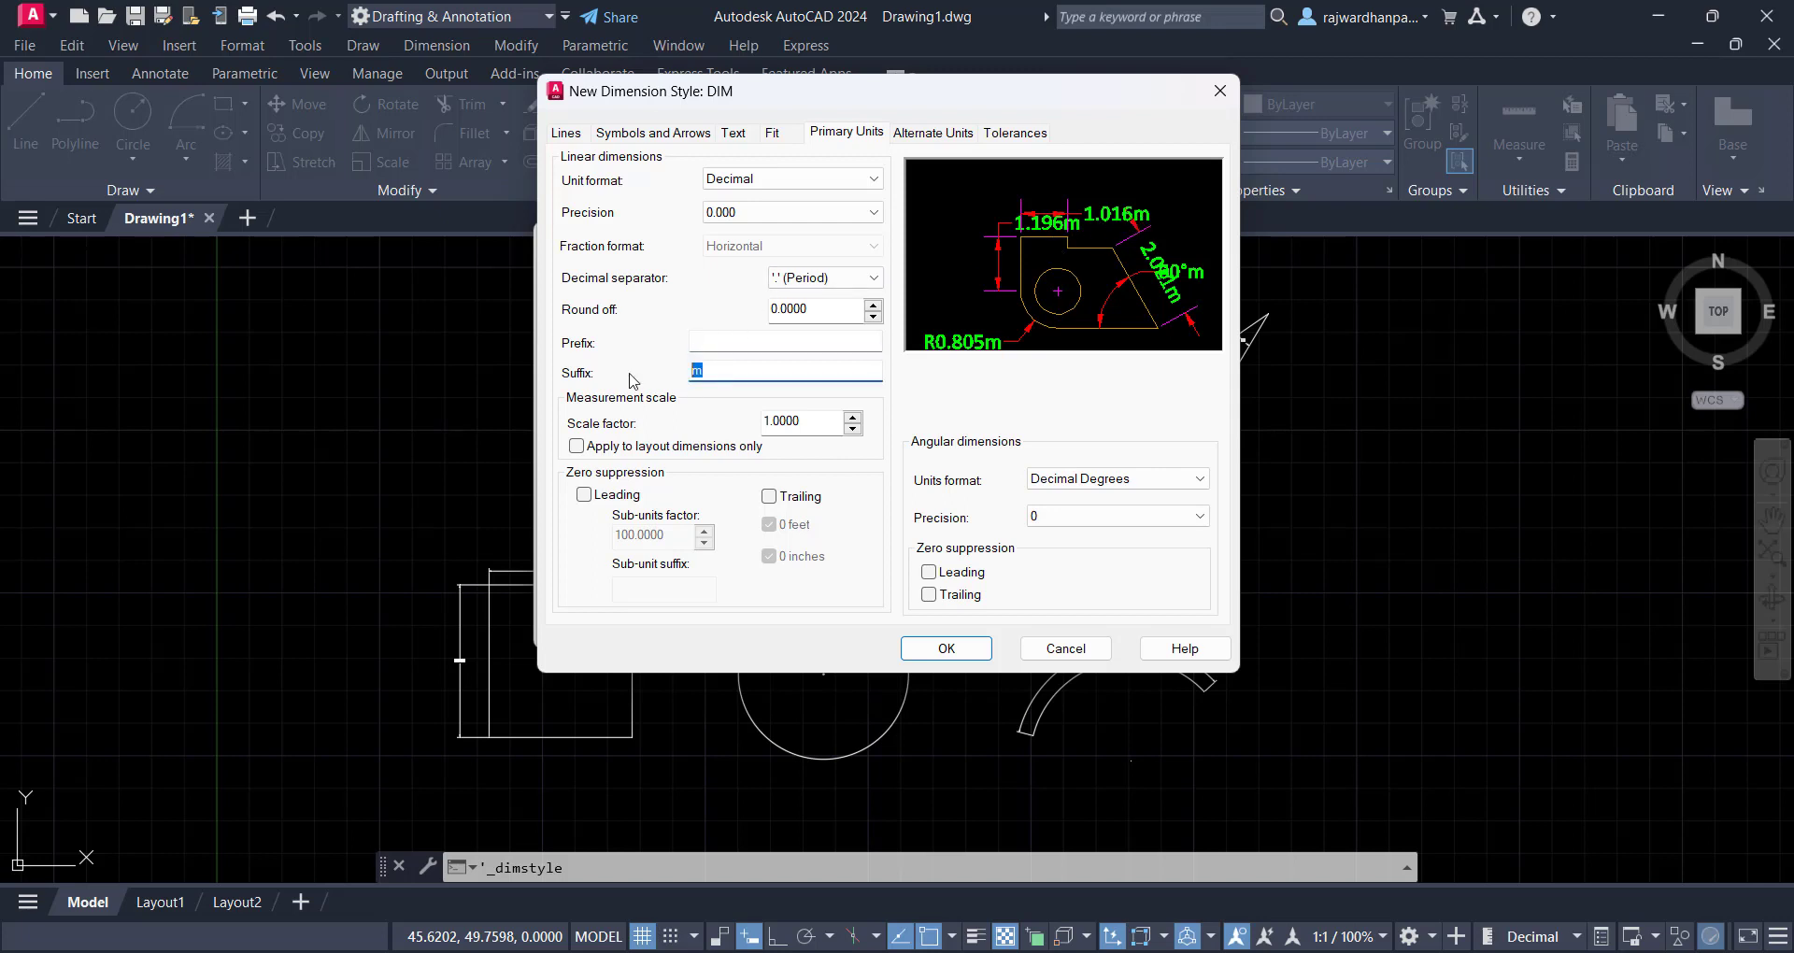
{"action": "key", "text": "BackSpace"}
{"action": "left_click", "coordinate": [1108, 480]}
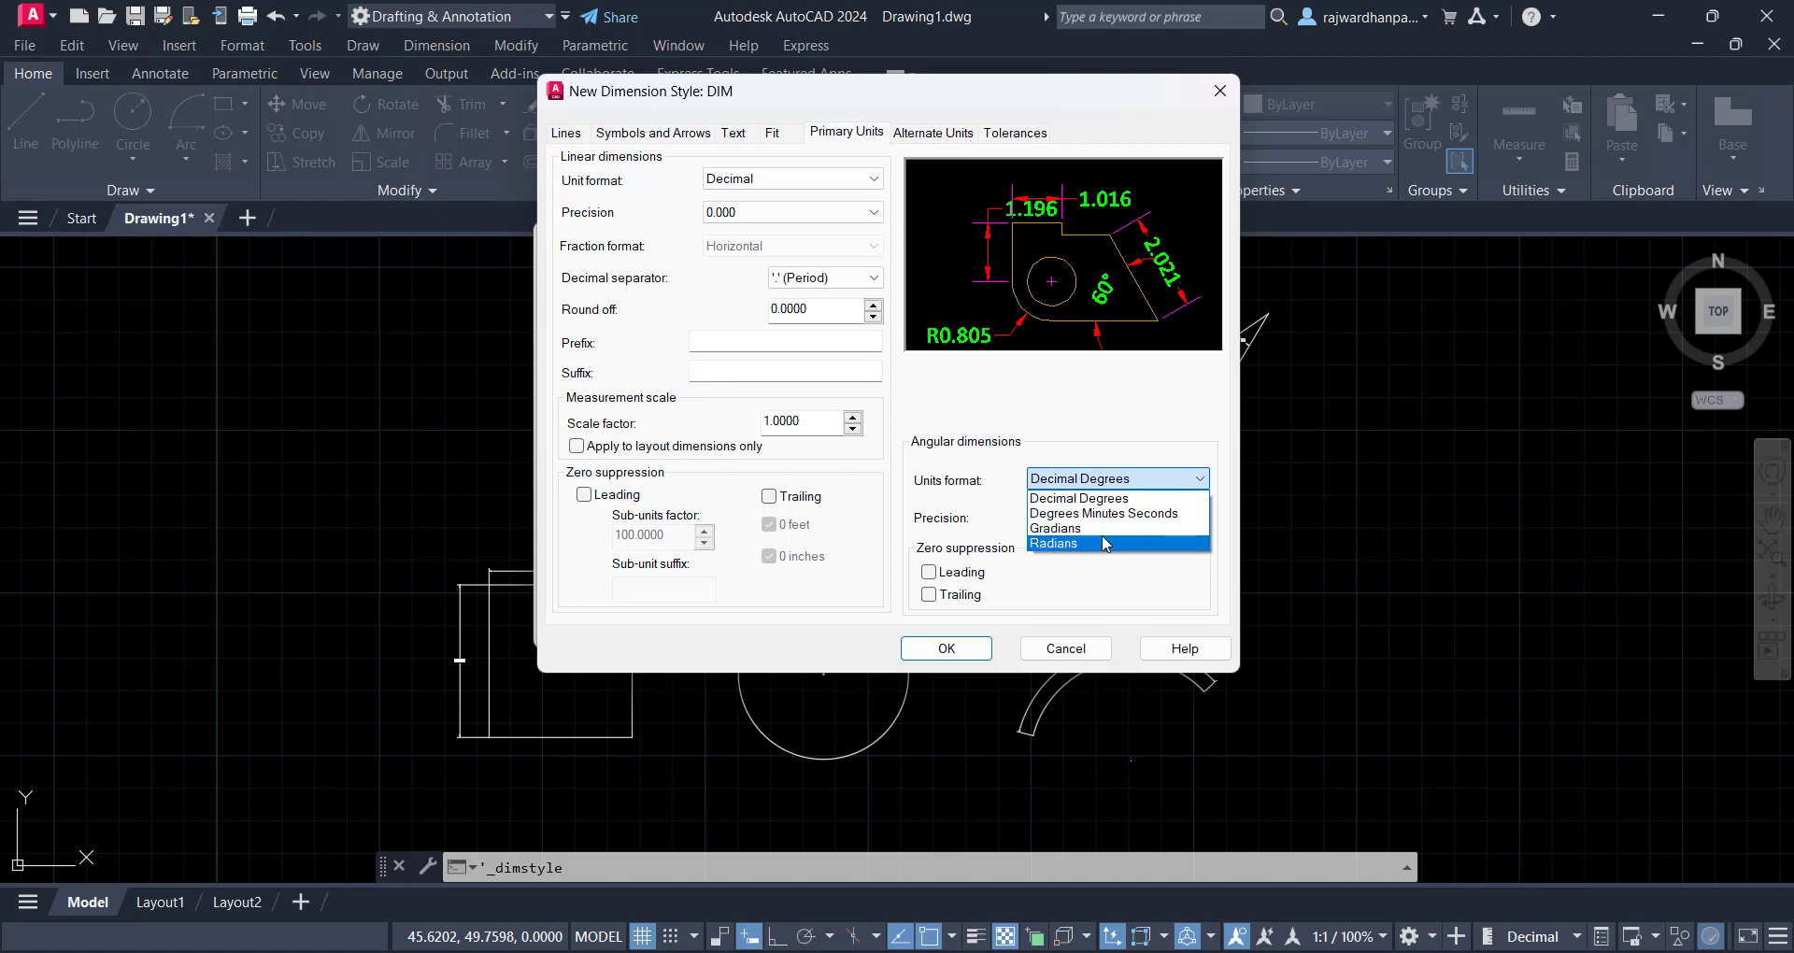
{"action": "left_click", "coordinate": [1116, 499]}
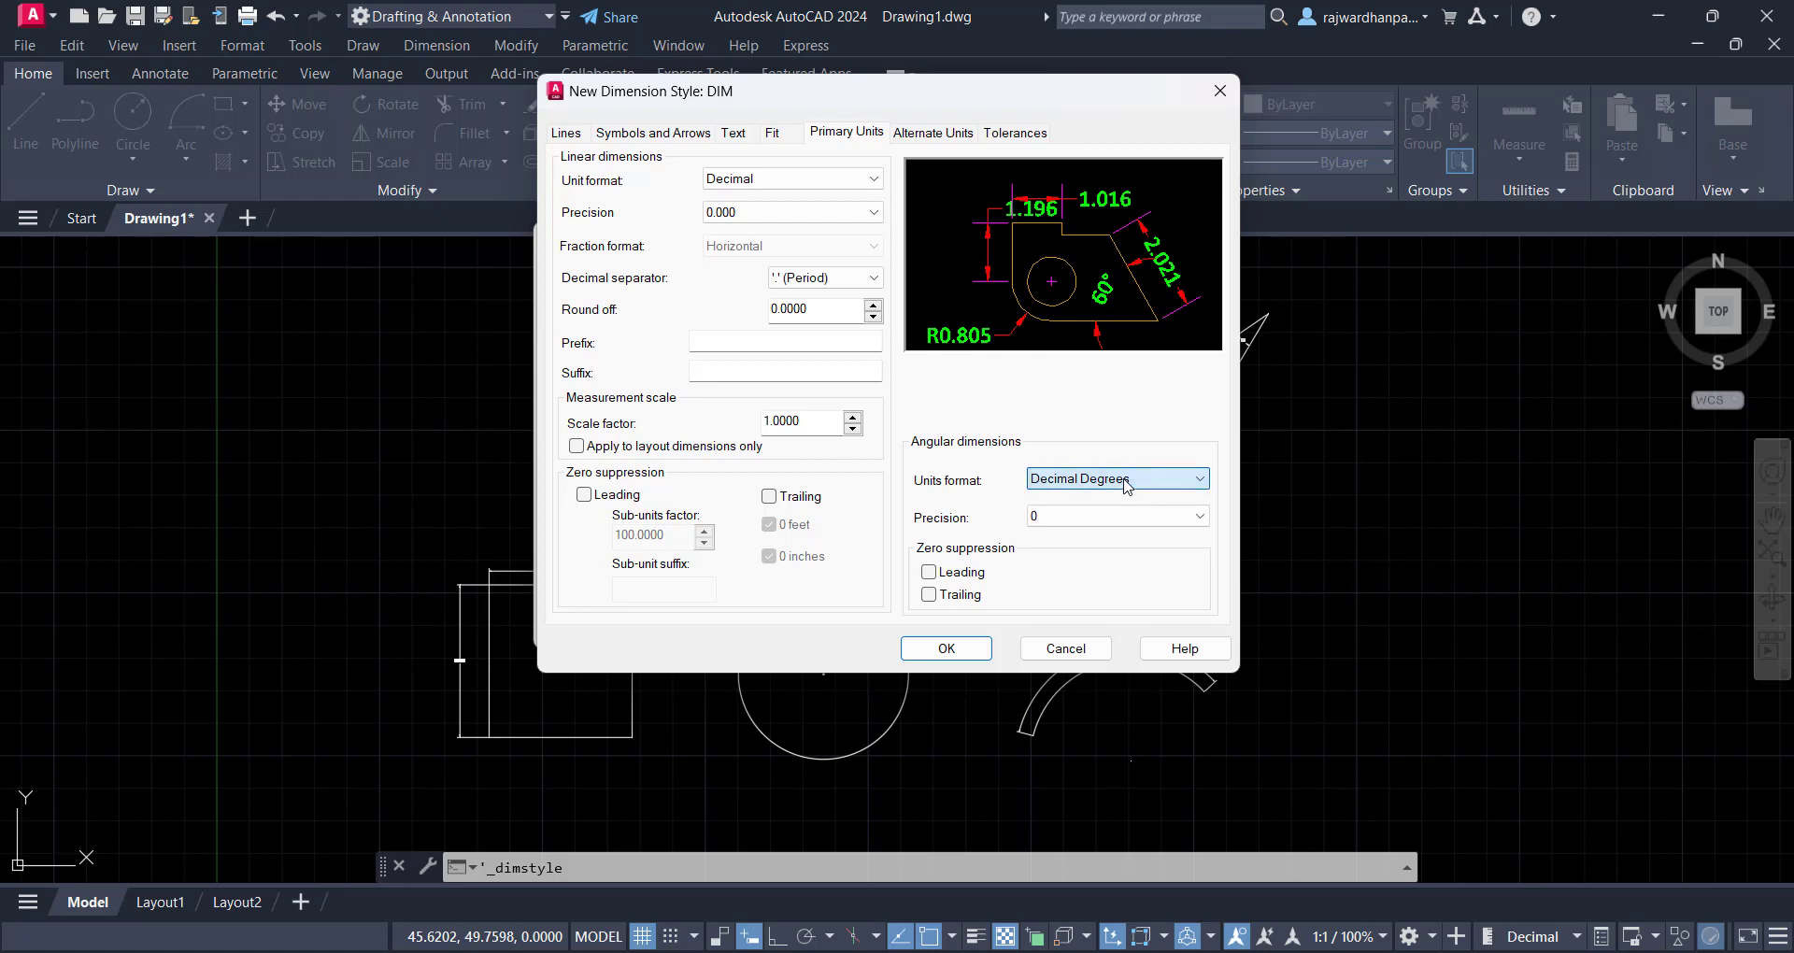
Try displaying alternate units in Architectural format with 0'-0" precision
{"action": "left_click", "coordinate": [944, 136]}
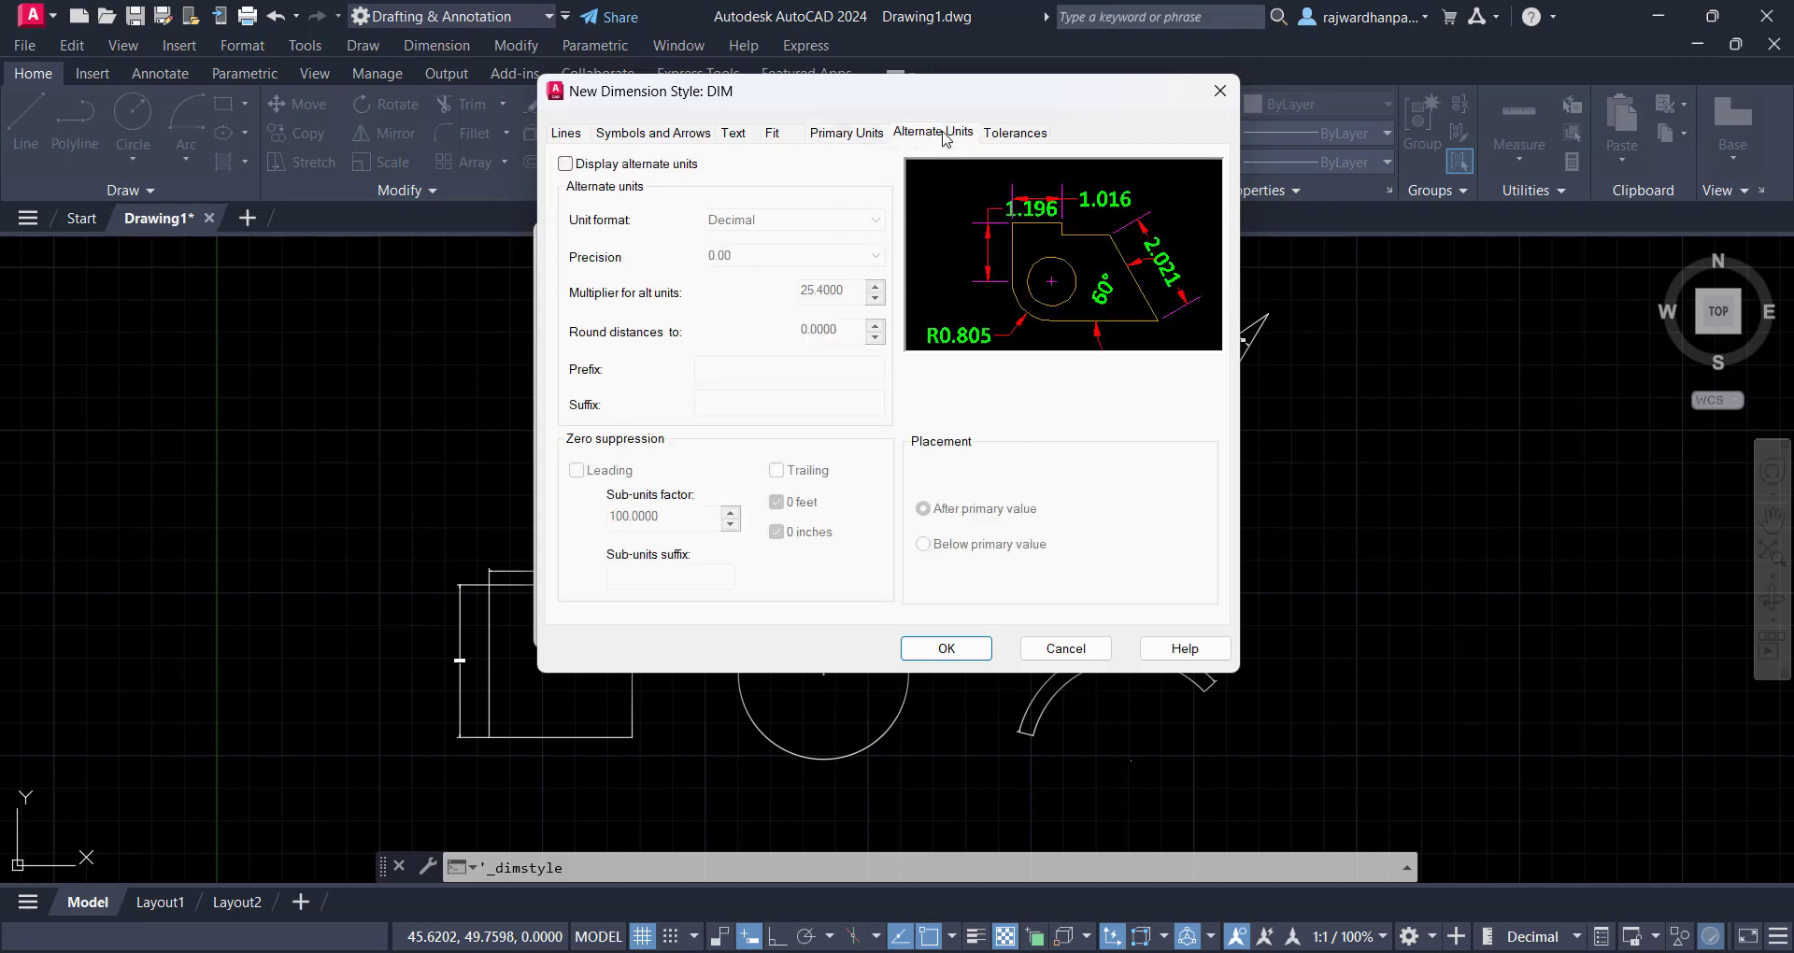
{"action": "left_click", "coordinate": [568, 165]}
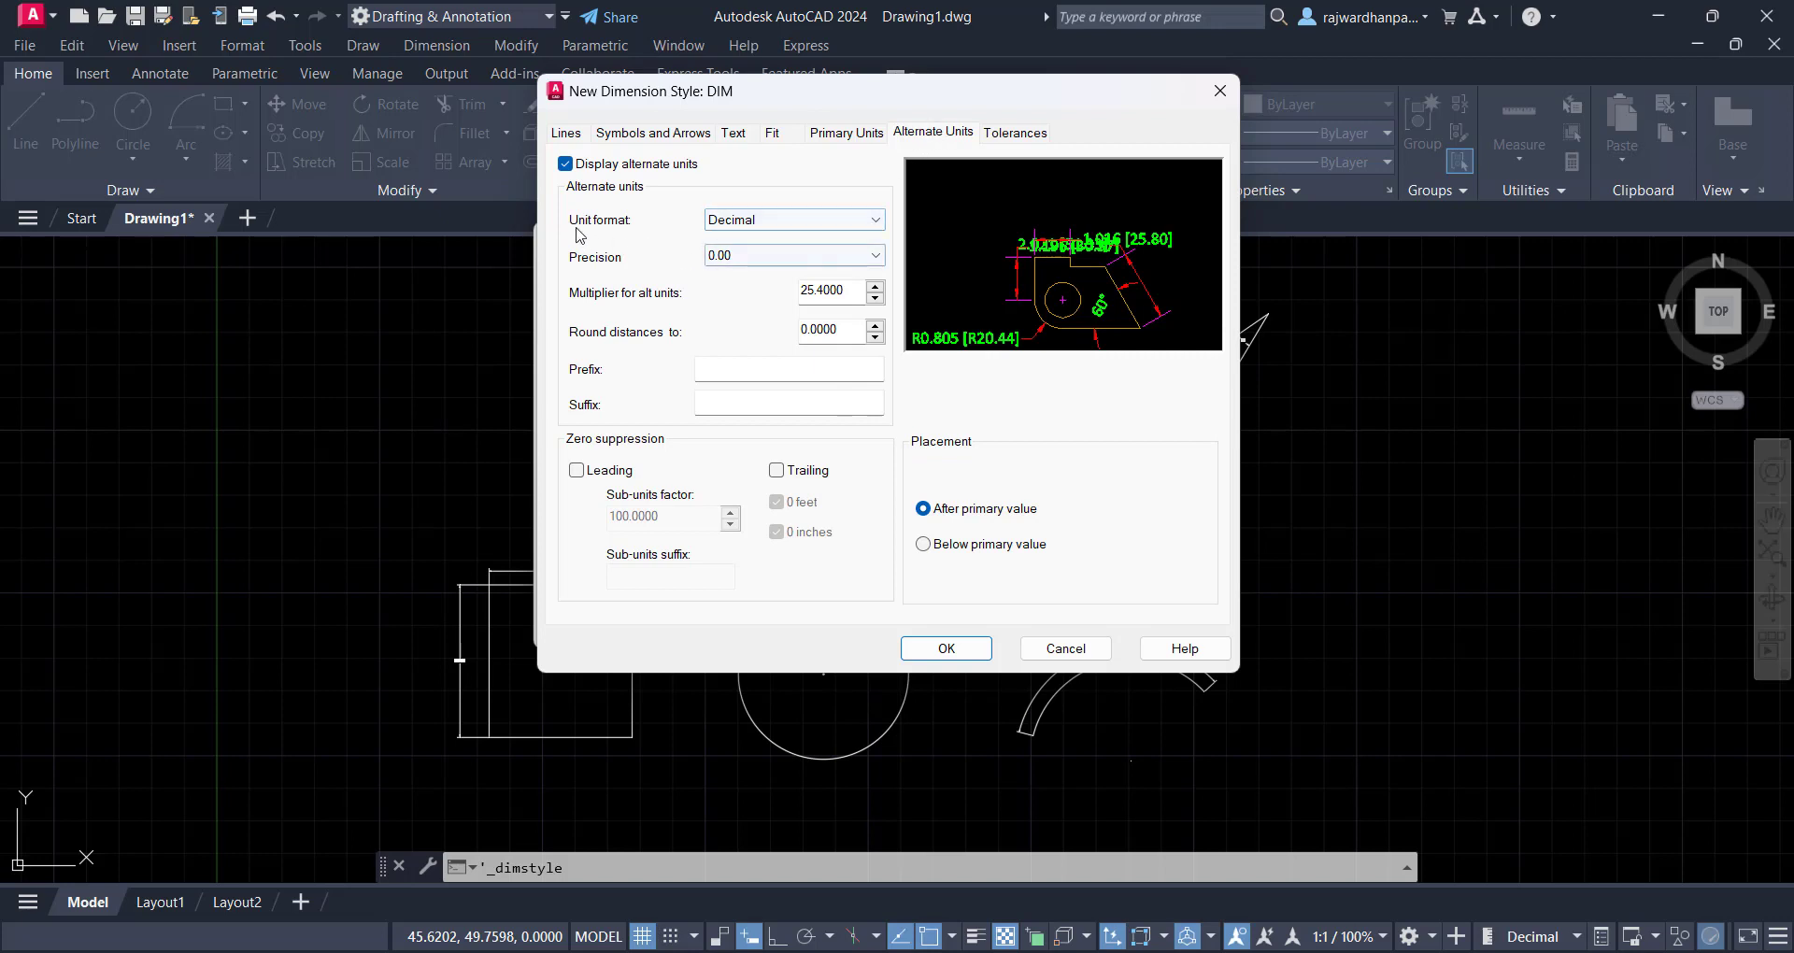
{"action": "left_click", "coordinate": [776, 219]}
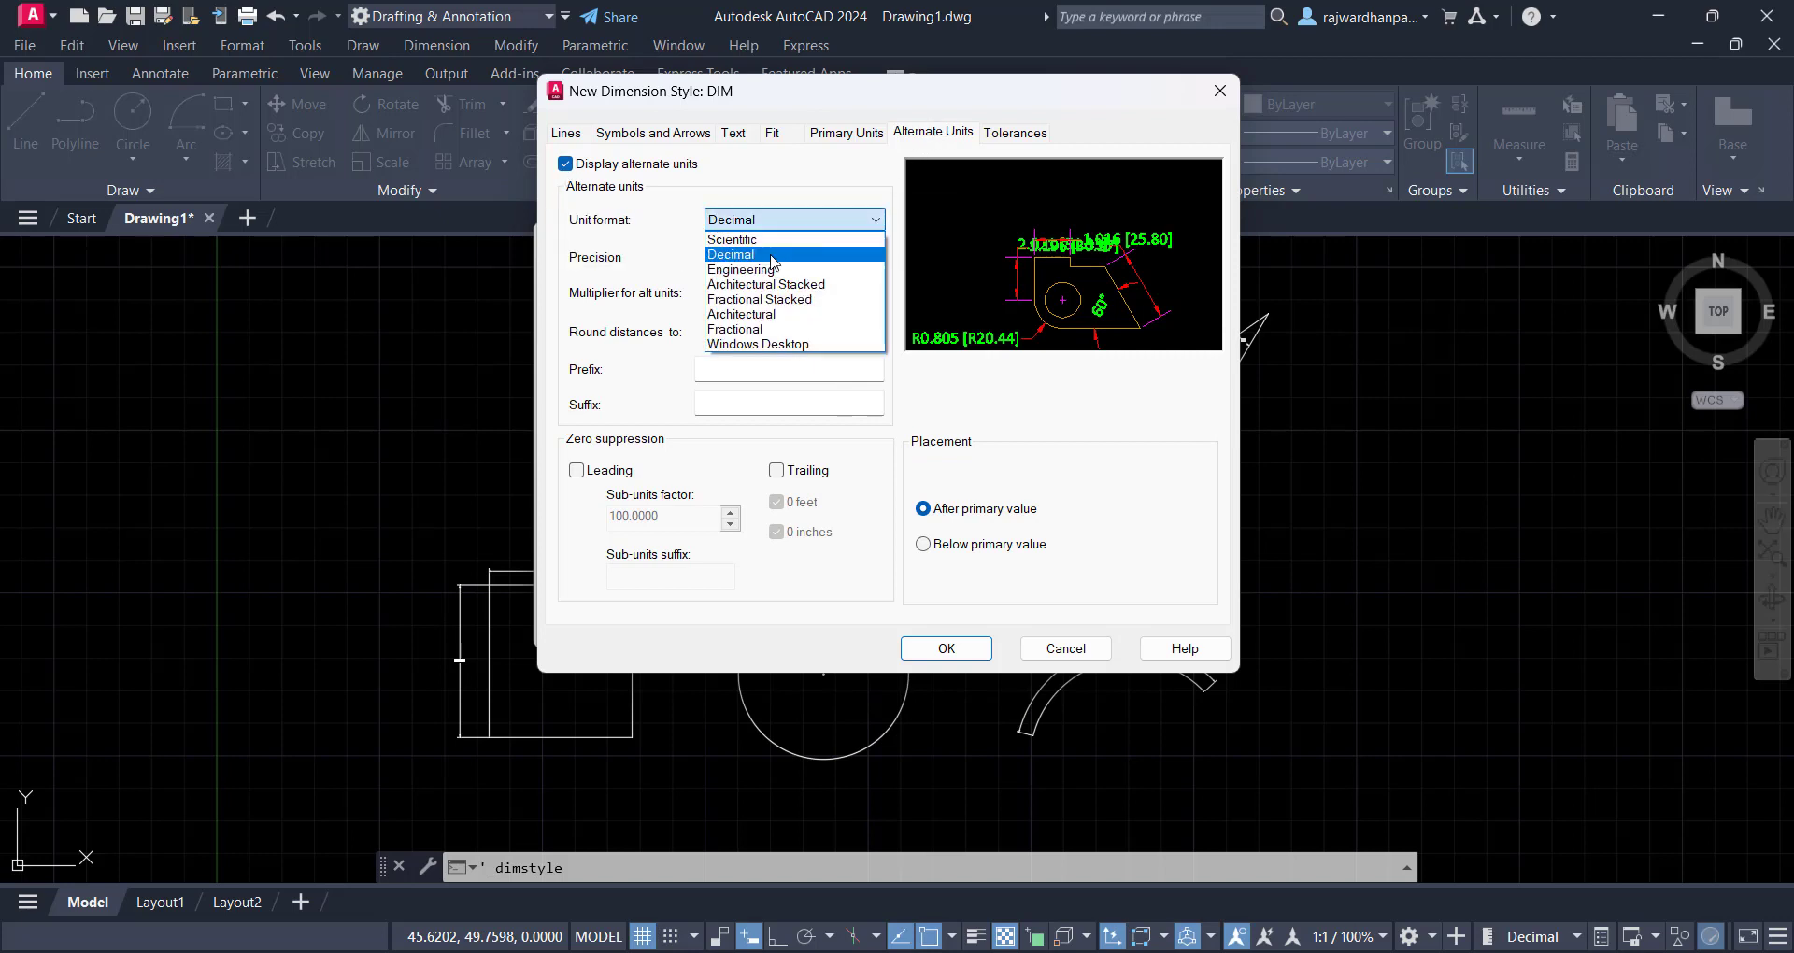
{"action": "left_click", "coordinate": [764, 314]}
{"action": "left_click", "coordinate": [780, 255]}
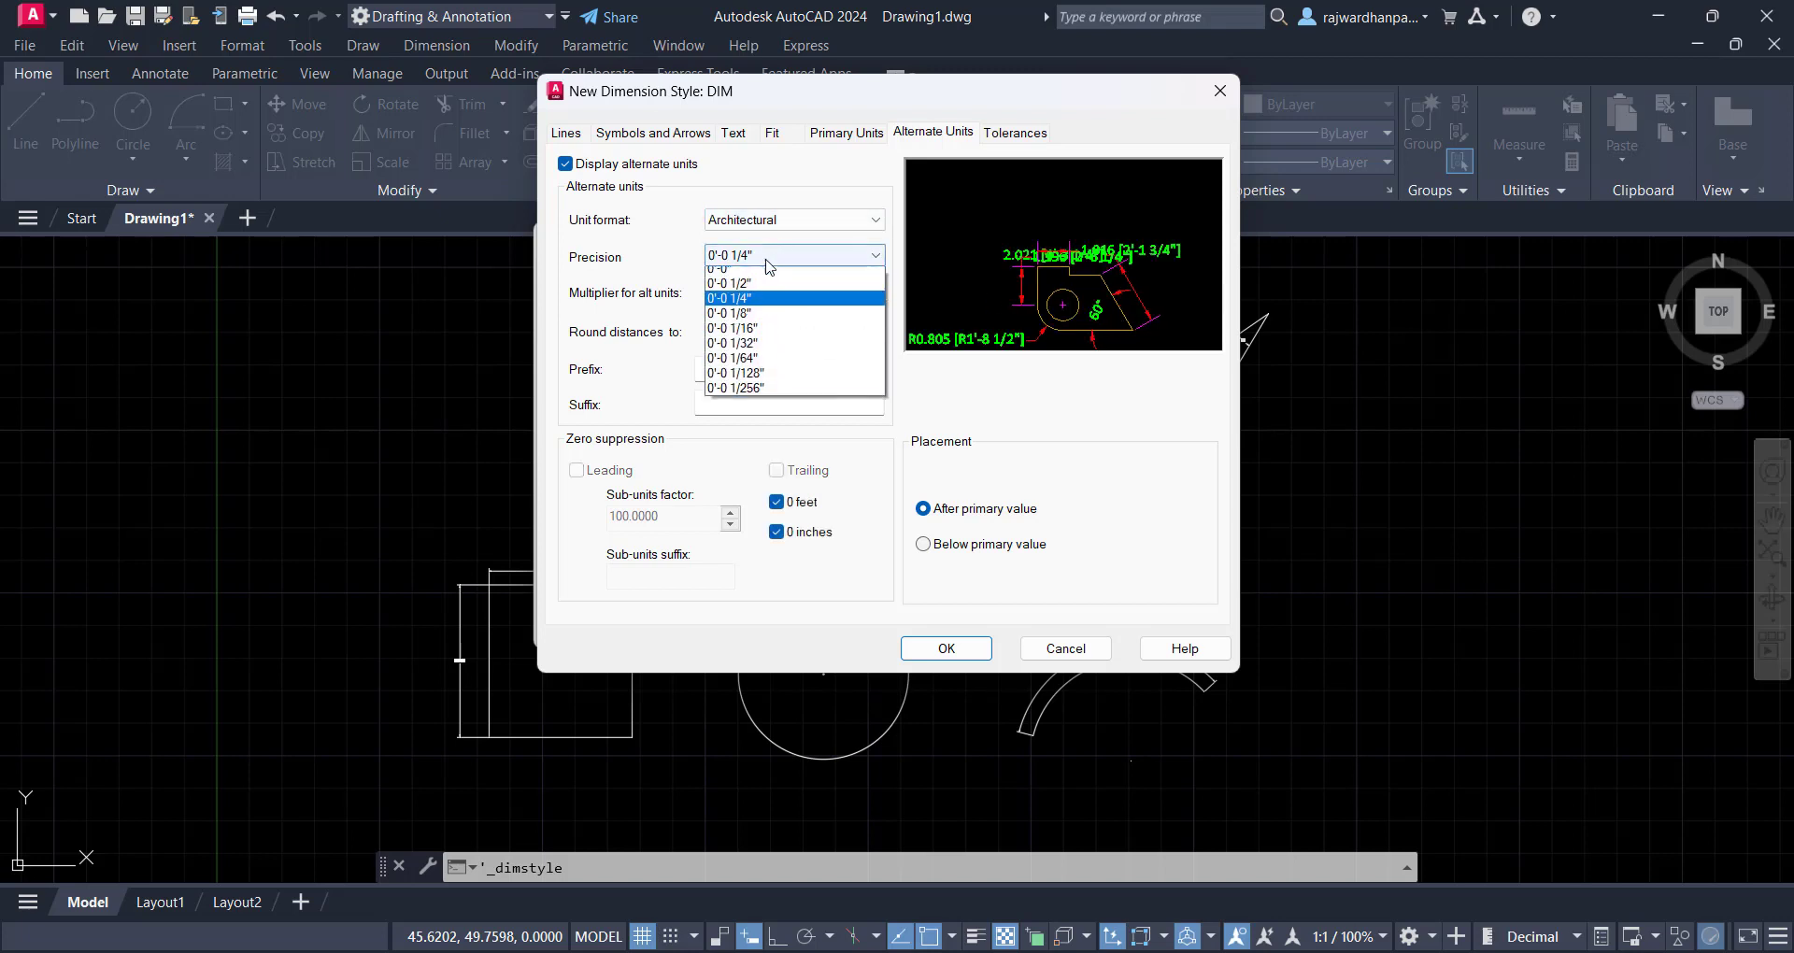
{"action": "left_click", "coordinate": [764, 269]}
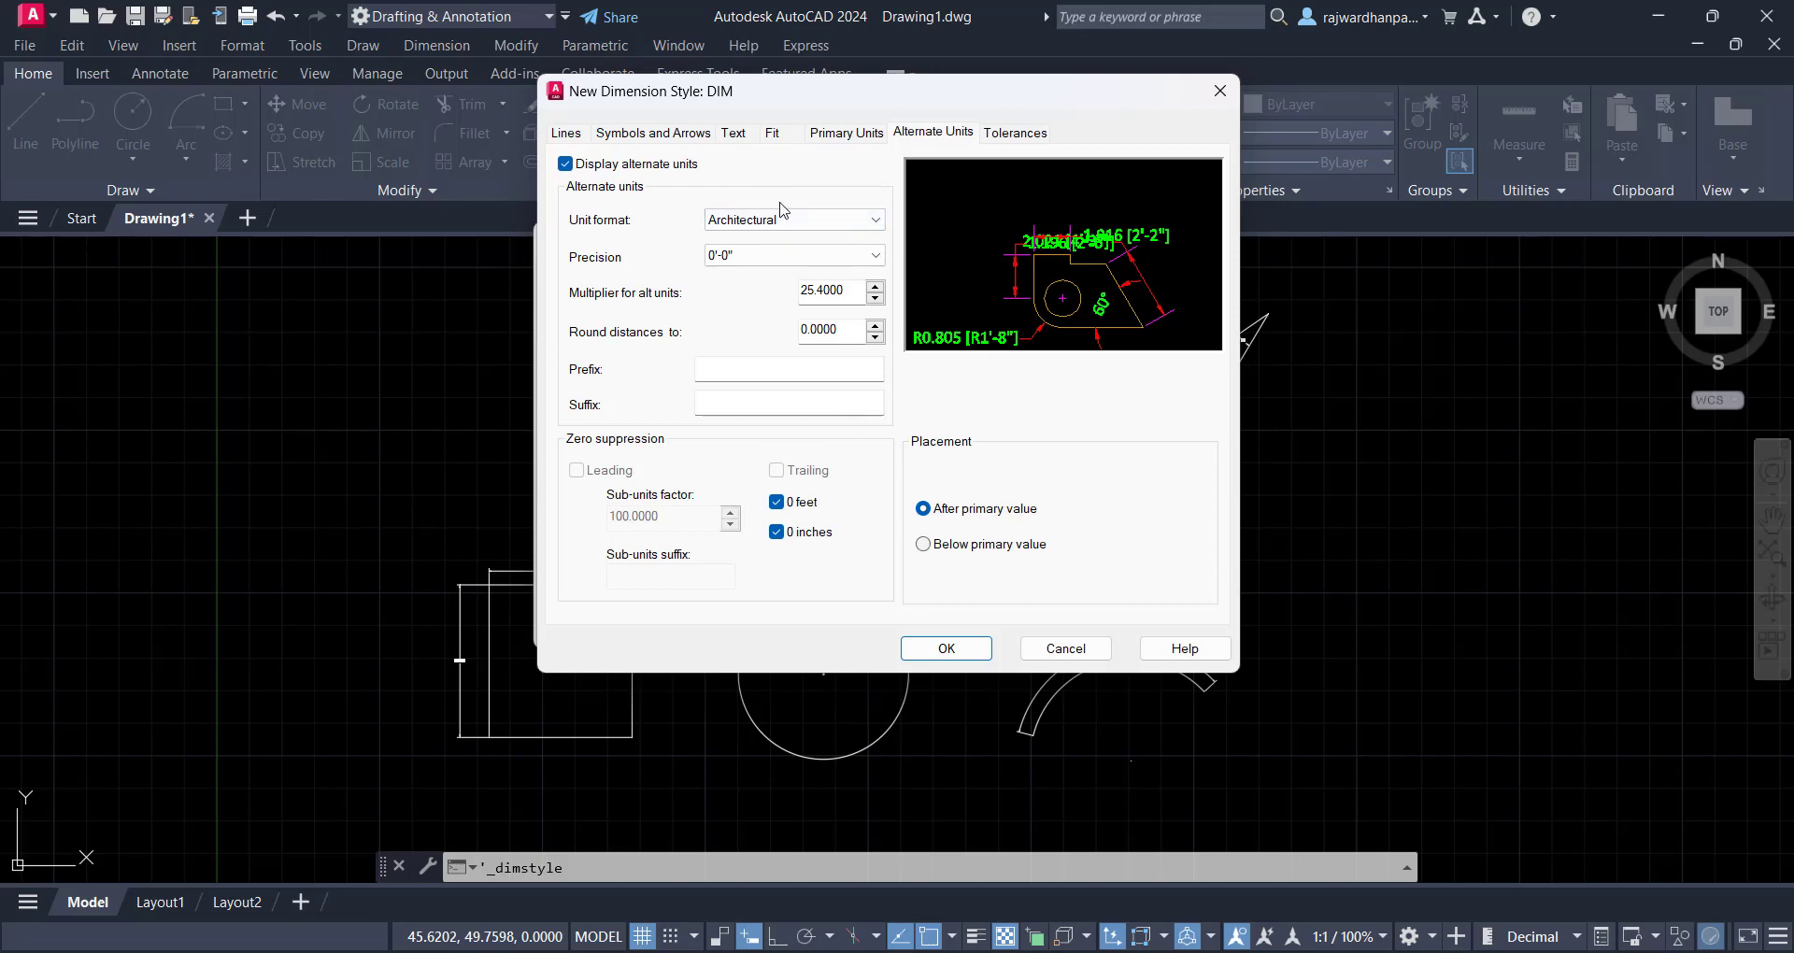
{"action": "left_click", "coordinate": [568, 164]}
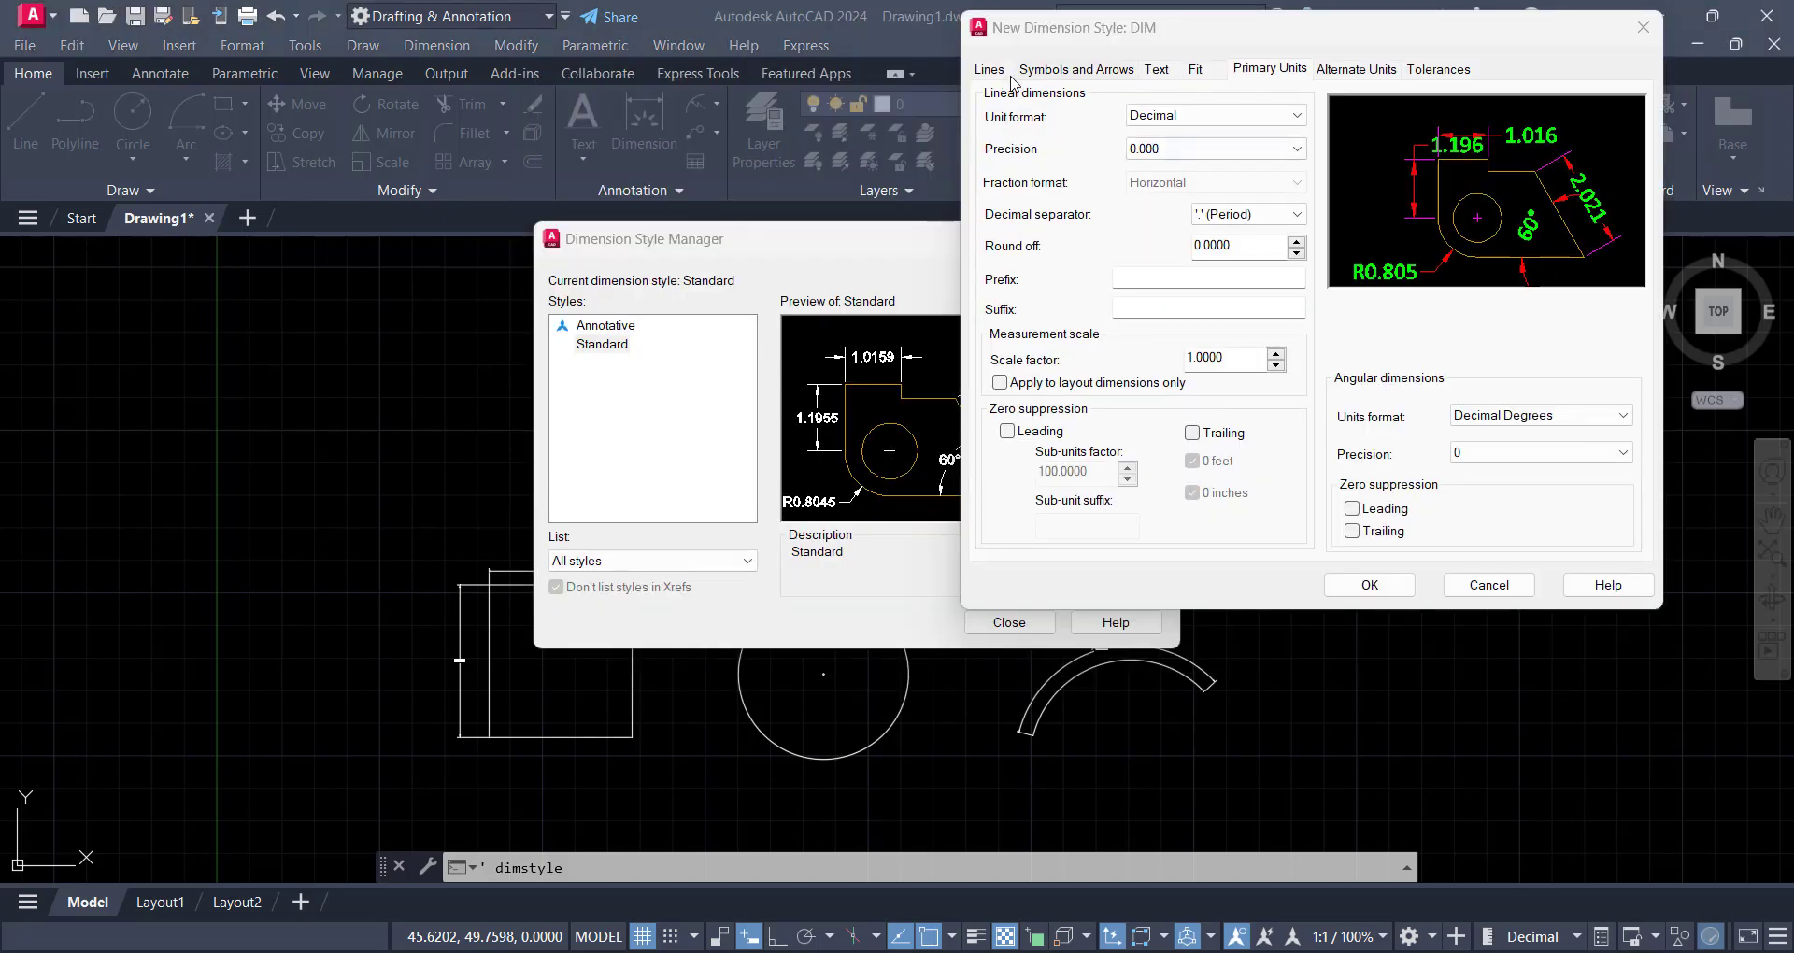
Save the new DIM dimension style and set it as the current style
{"action": "left_click", "coordinate": [1008, 70]}
{"action": "left_click", "coordinate": [1046, 70]}
{"action": "left_click", "coordinate": [1168, 71]}
{"action": "left_click", "coordinate": [1197, 73]}
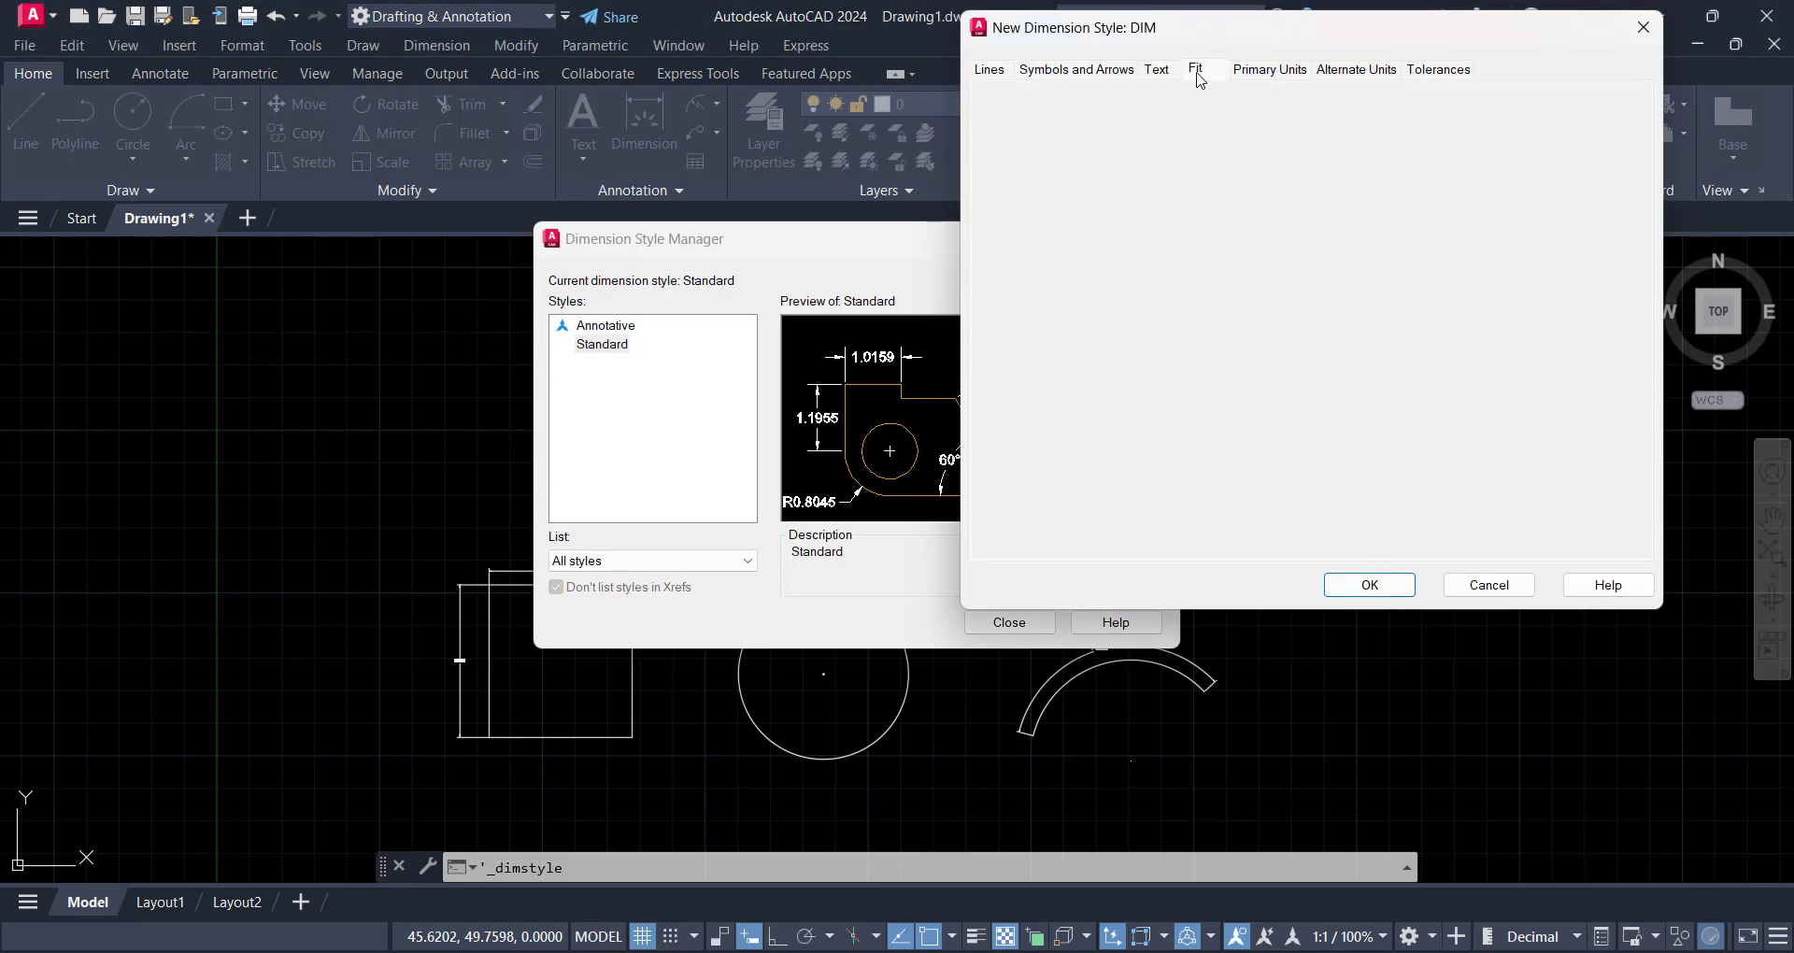
{"action": "left_click", "coordinate": [1388, 584]}
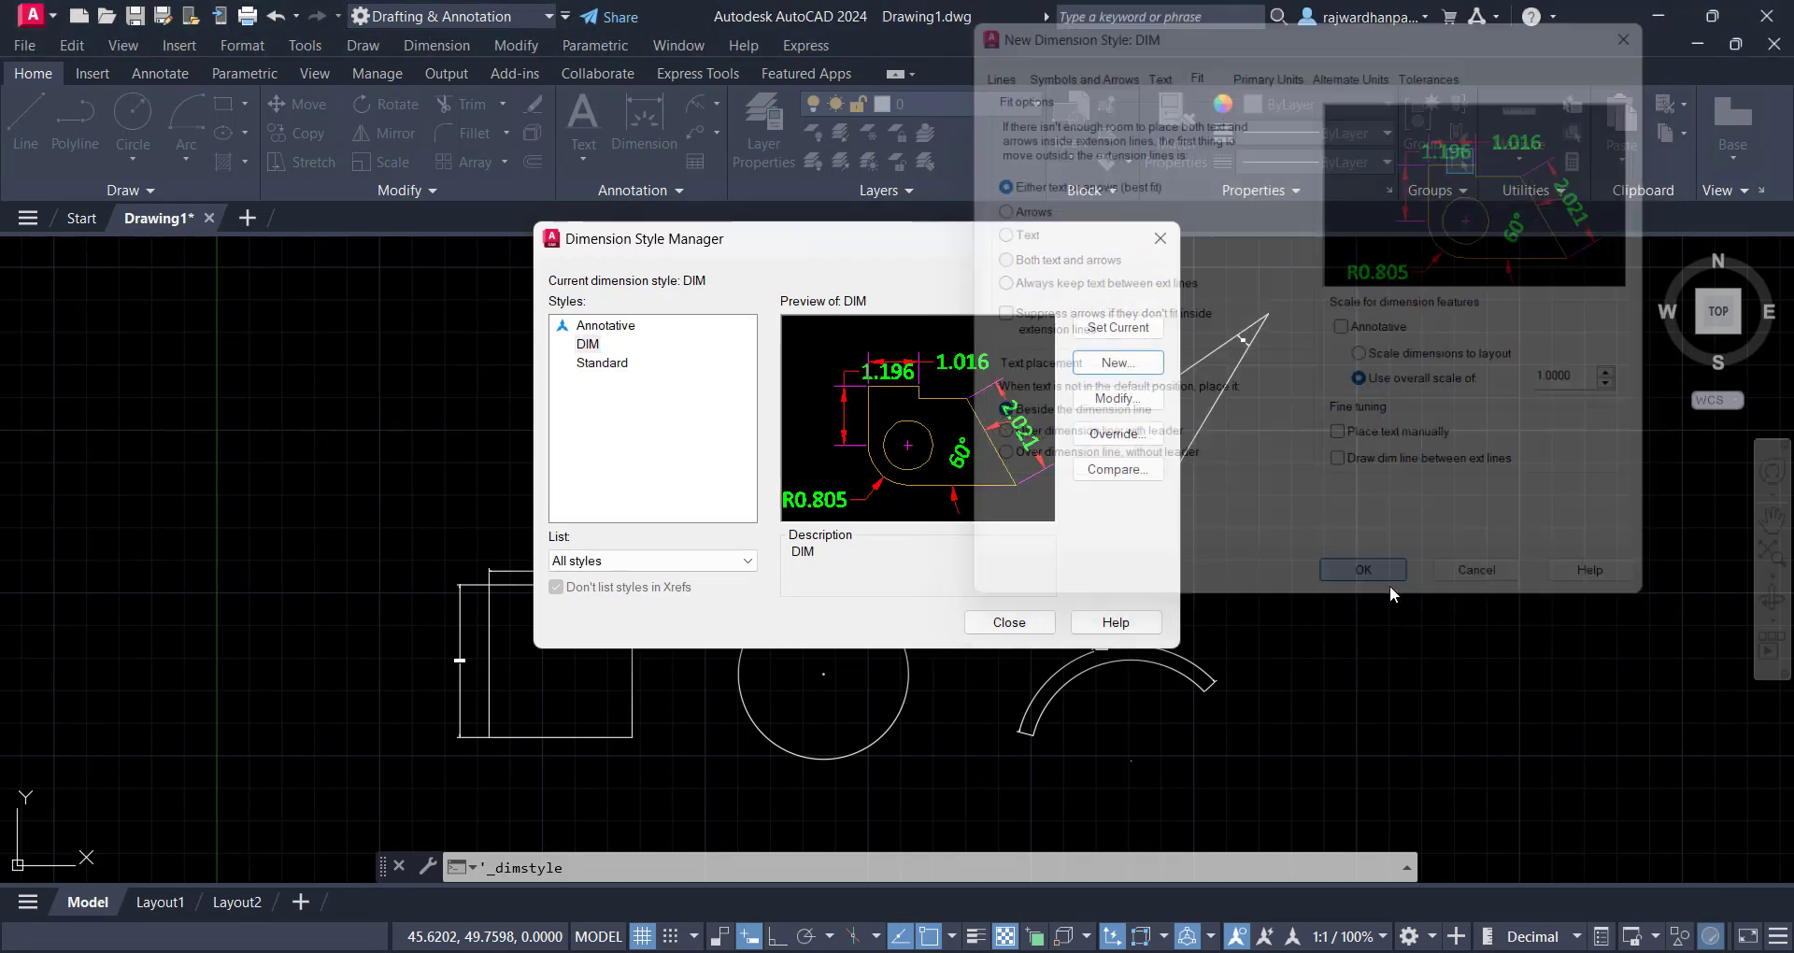
{"action": "left_click", "coordinate": [589, 345]}
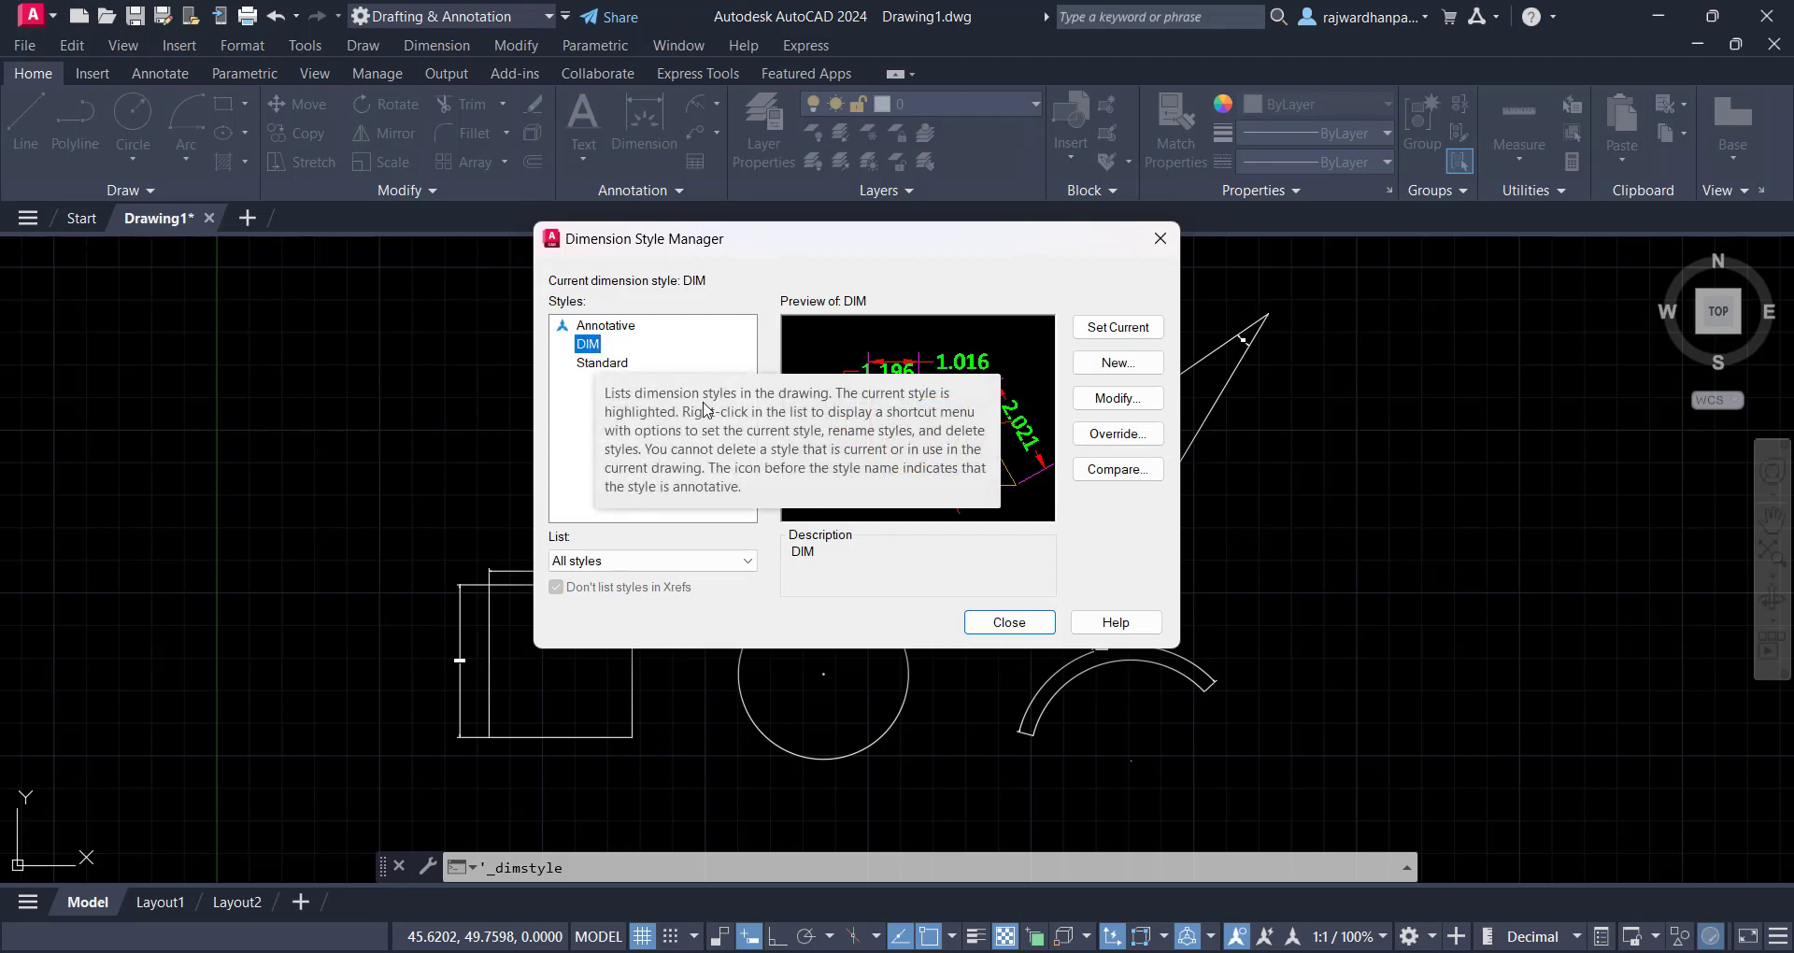
{"action": "left_click", "coordinate": [1114, 328]}
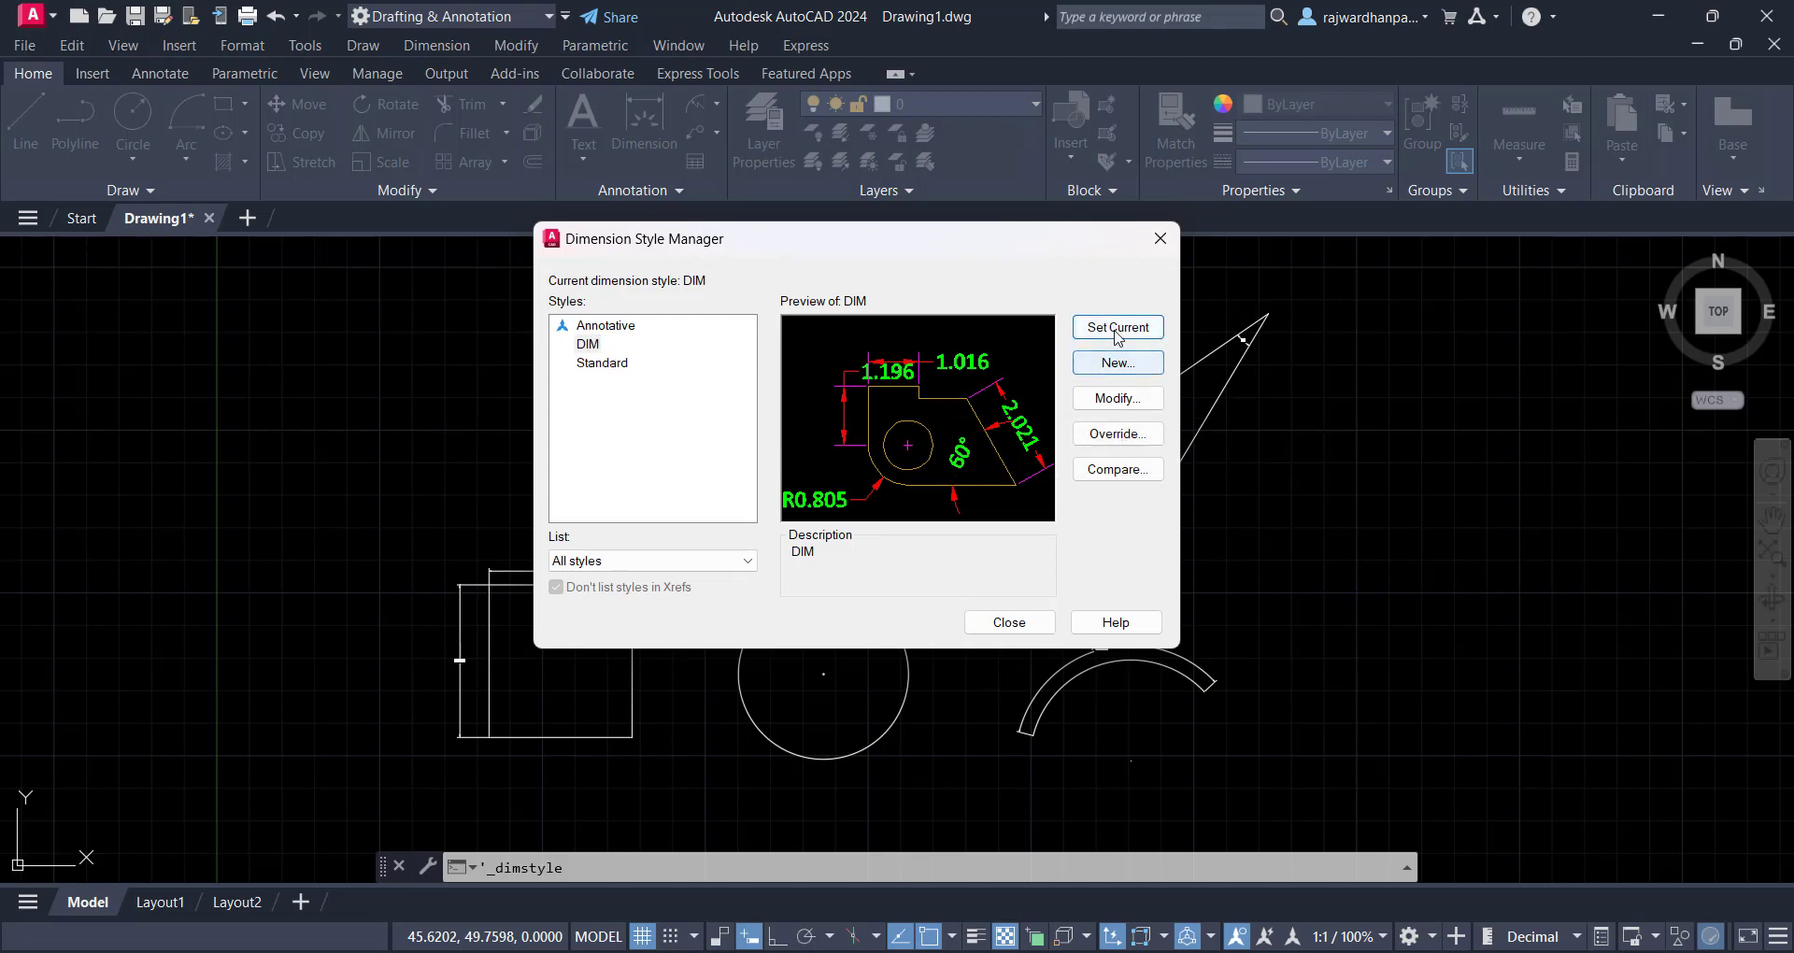
{"action": "left_click", "coordinate": [1009, 622]}
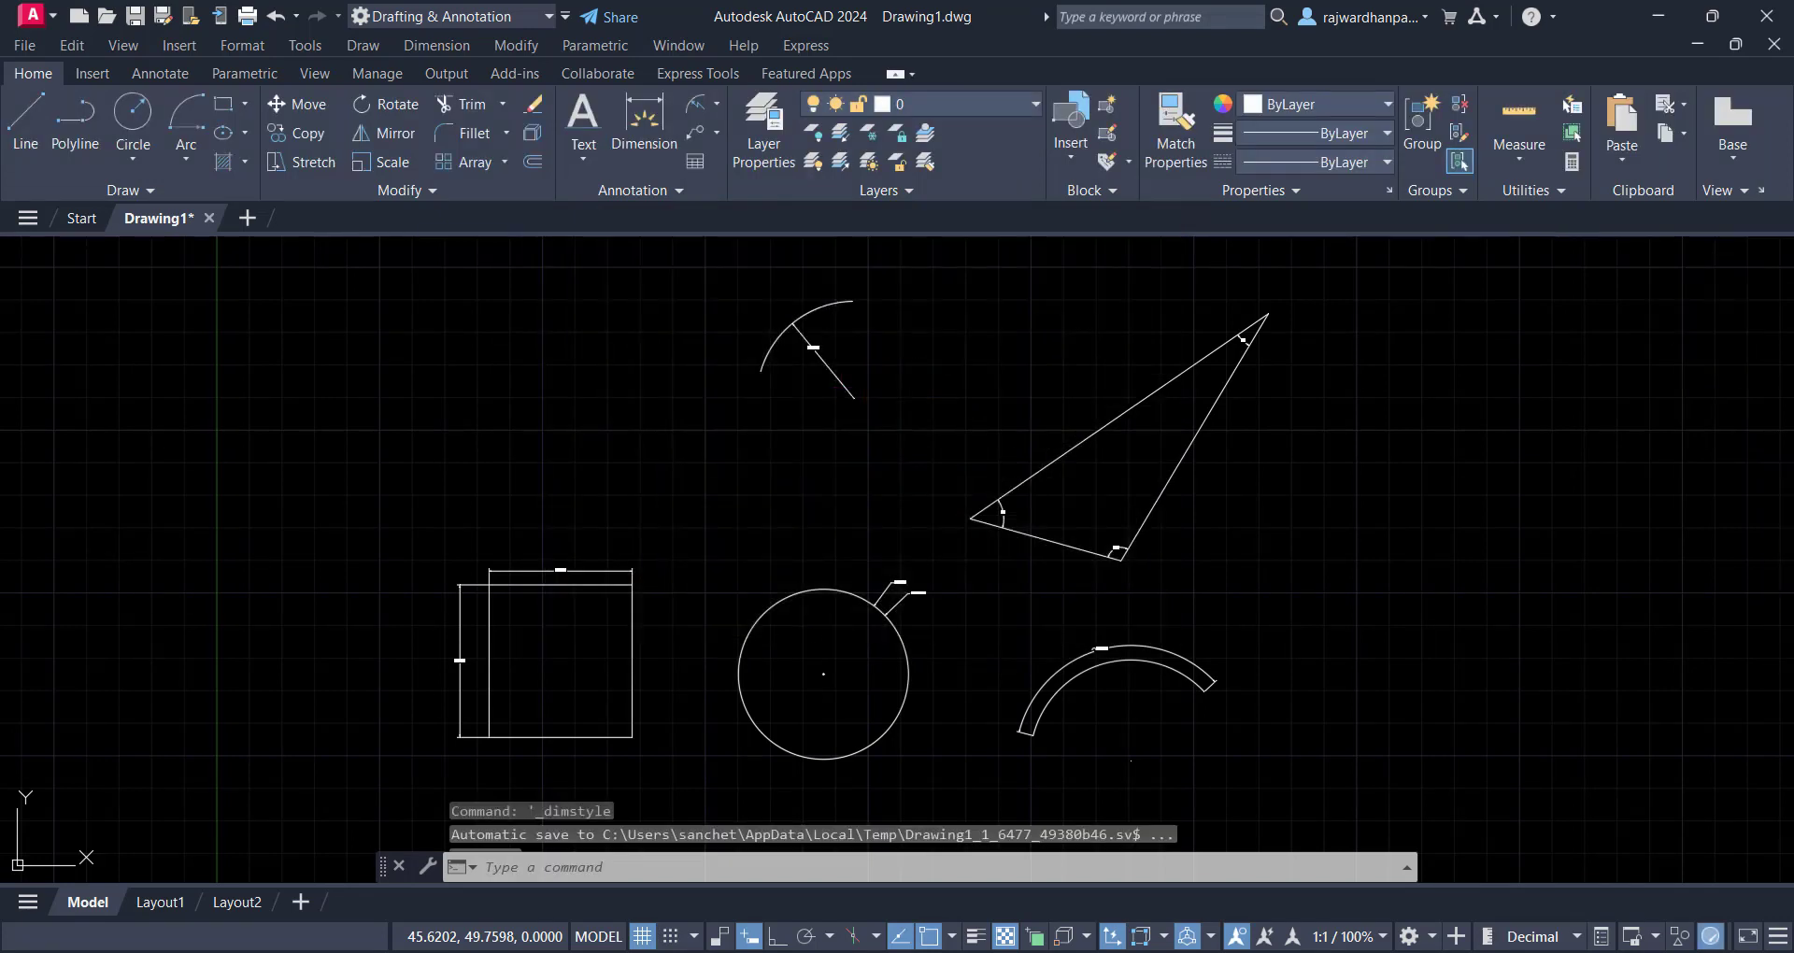
Apply the DIM dimension style to all existing dimensions on the square, circle, triangle and both arcs
{"action": "left_click", "coordinate": [758, 437]}
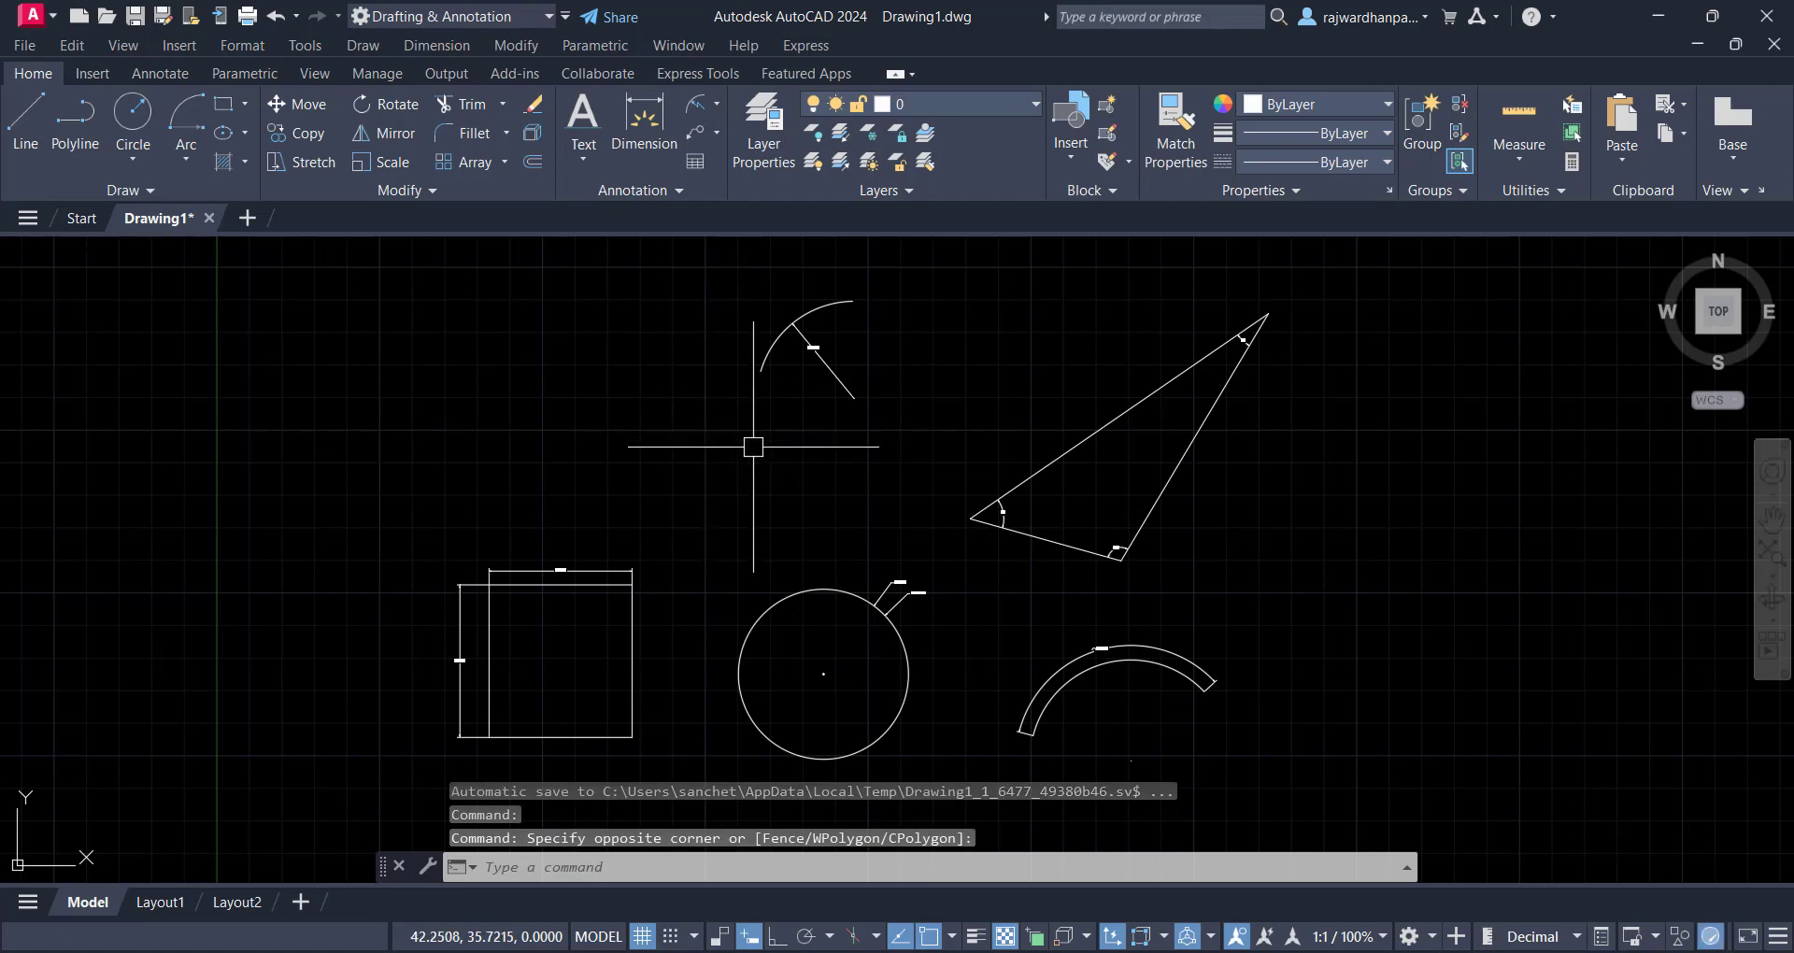
{"action": "mouse_move", "coordinate": [771, 455]}
{"action": "middle_mouse_down"}
{"action": "mouse_move", "coordinate": [799, 415]}
{"action": "mouse_move", "coordinate": [766, 418]}
{"action": "middle_mouse_up"}
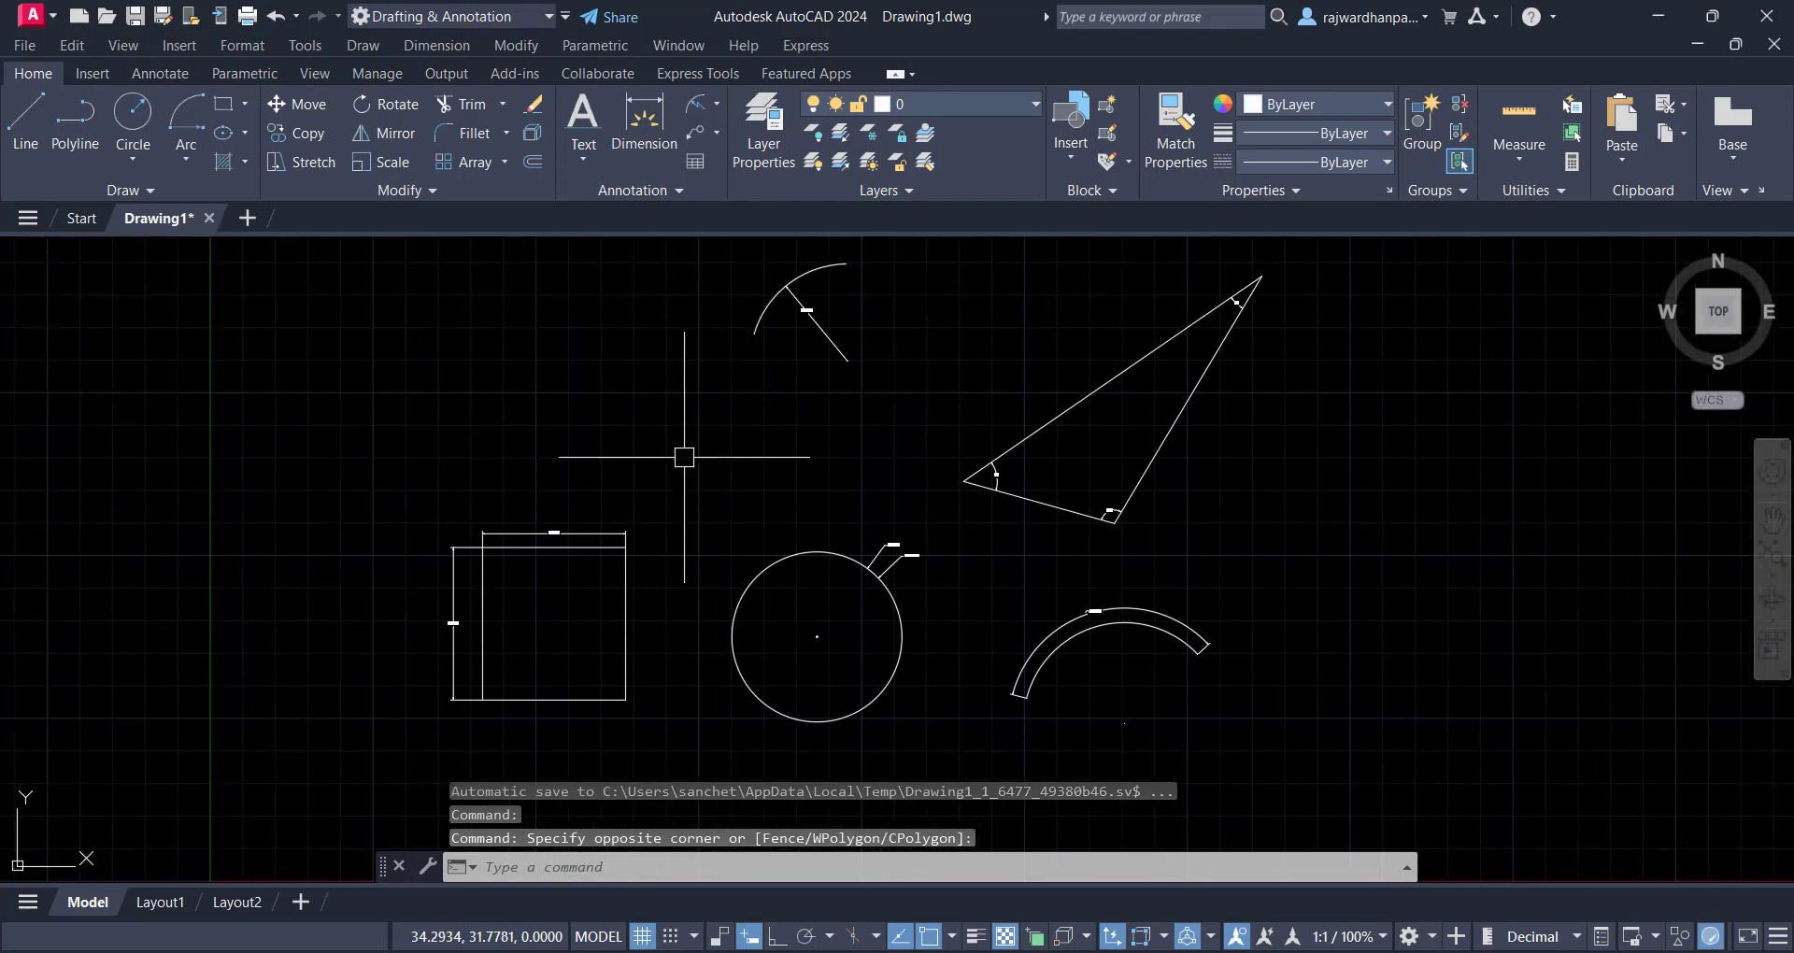
{"action": "left_click", "coordinate": [582, 534]}
{"action": "left_click", "coordinate": [453, 603]}
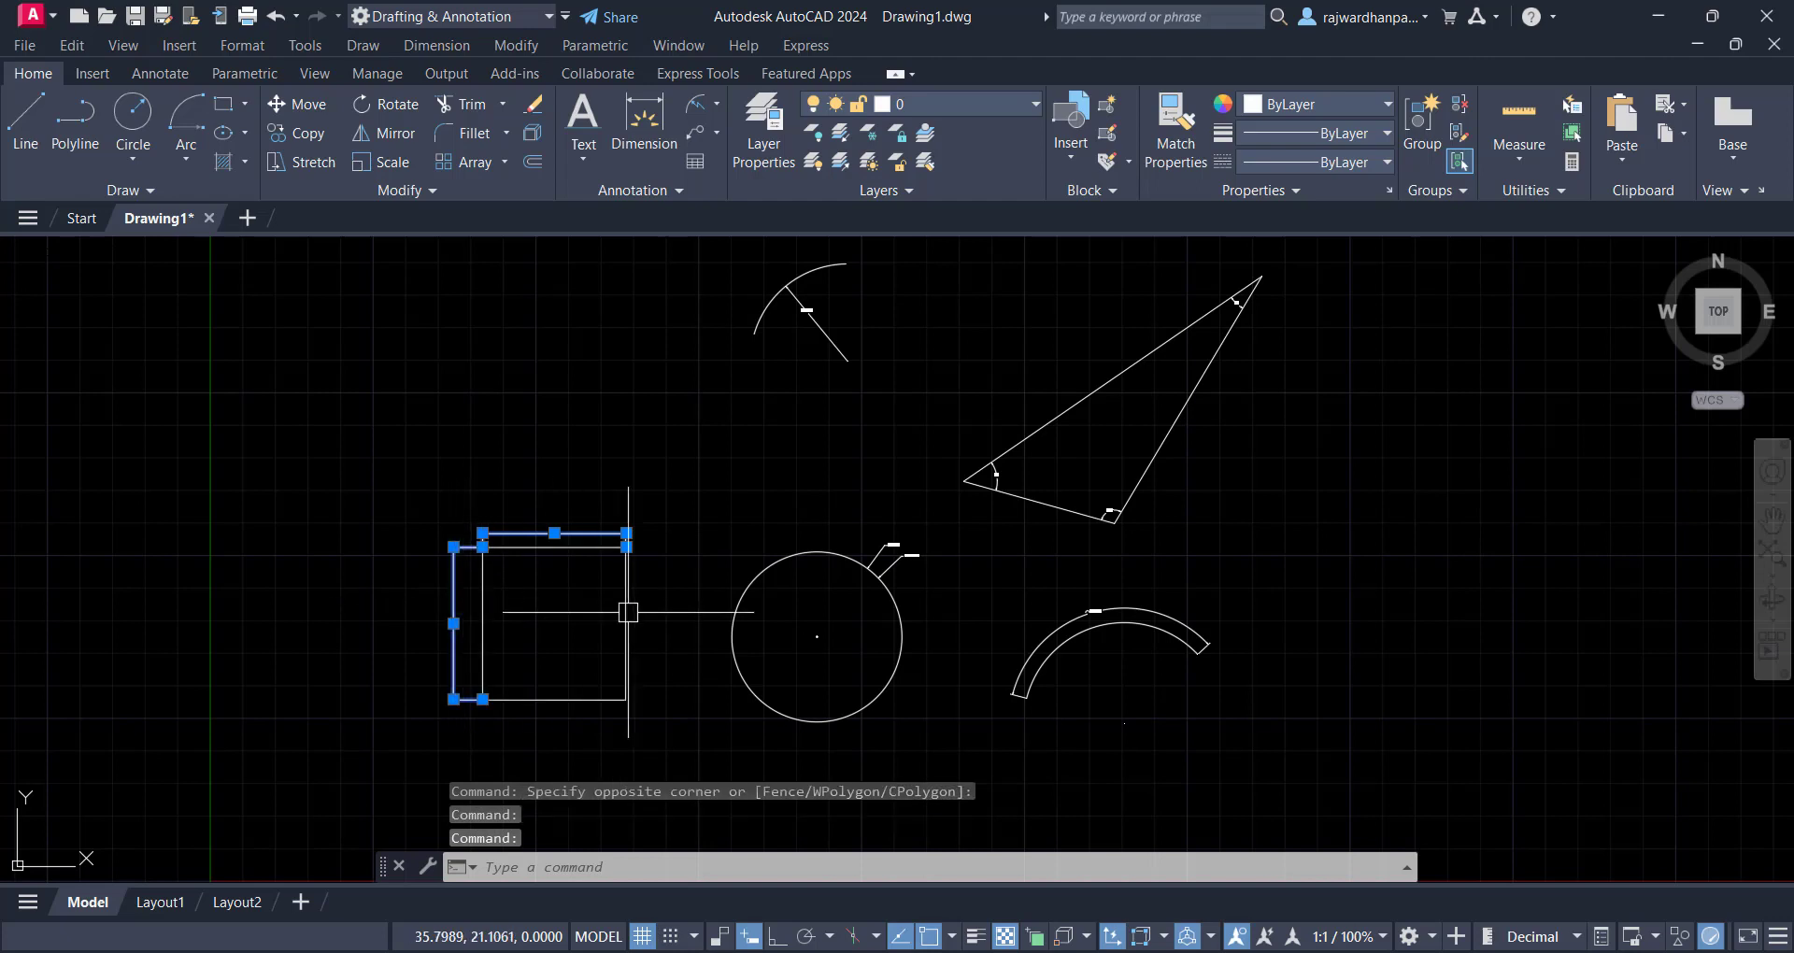
{"action": "left_click", "coordinate": [901, 536]}
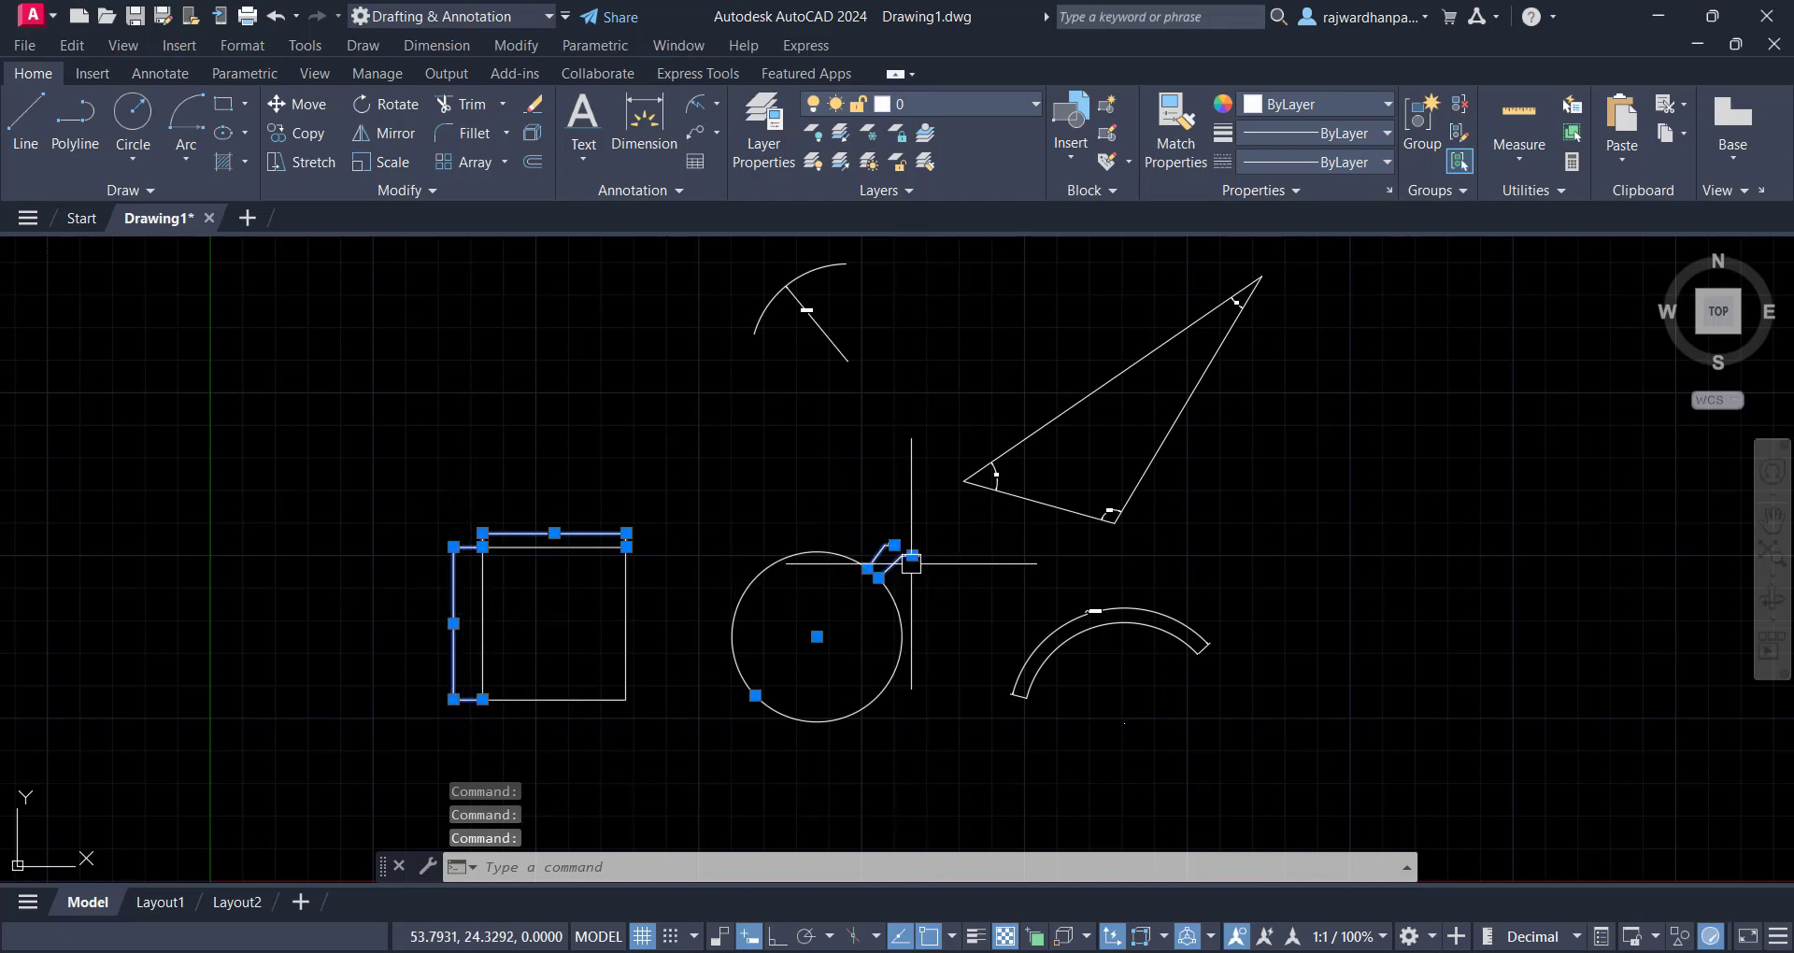
{"action": "left_click", "coordinate": [1059, 624]}
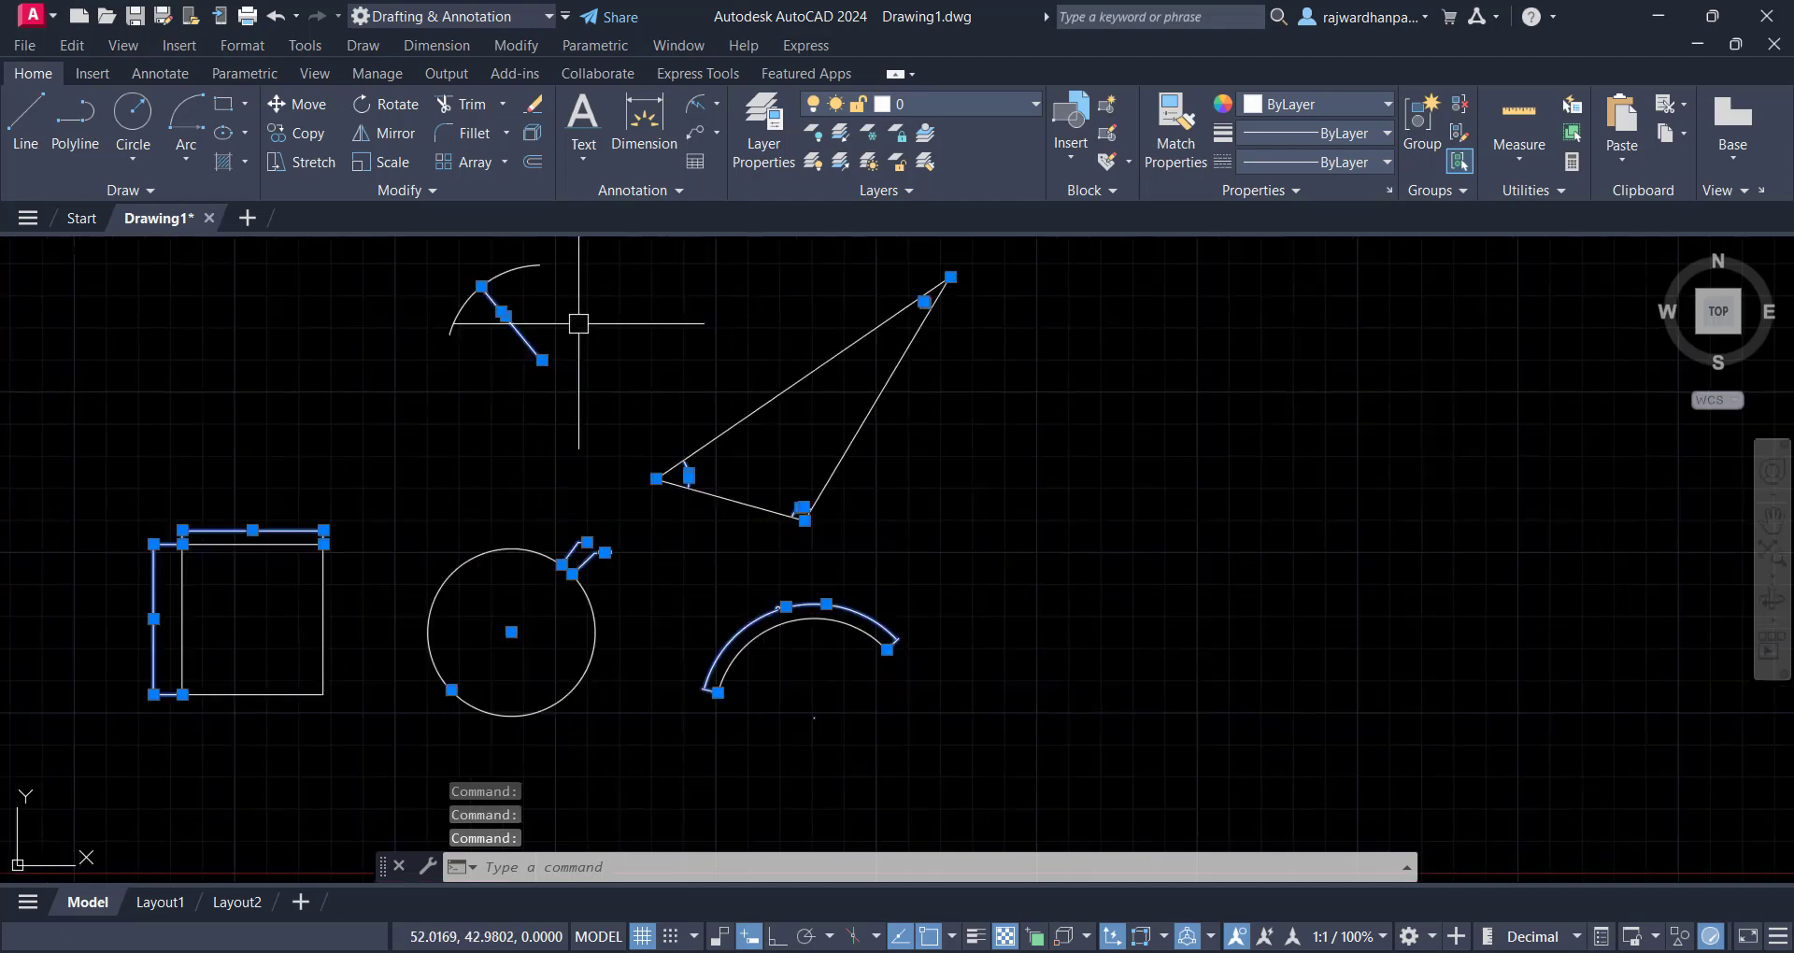
{"action": "left_click", "coordinate": [682, 191]}
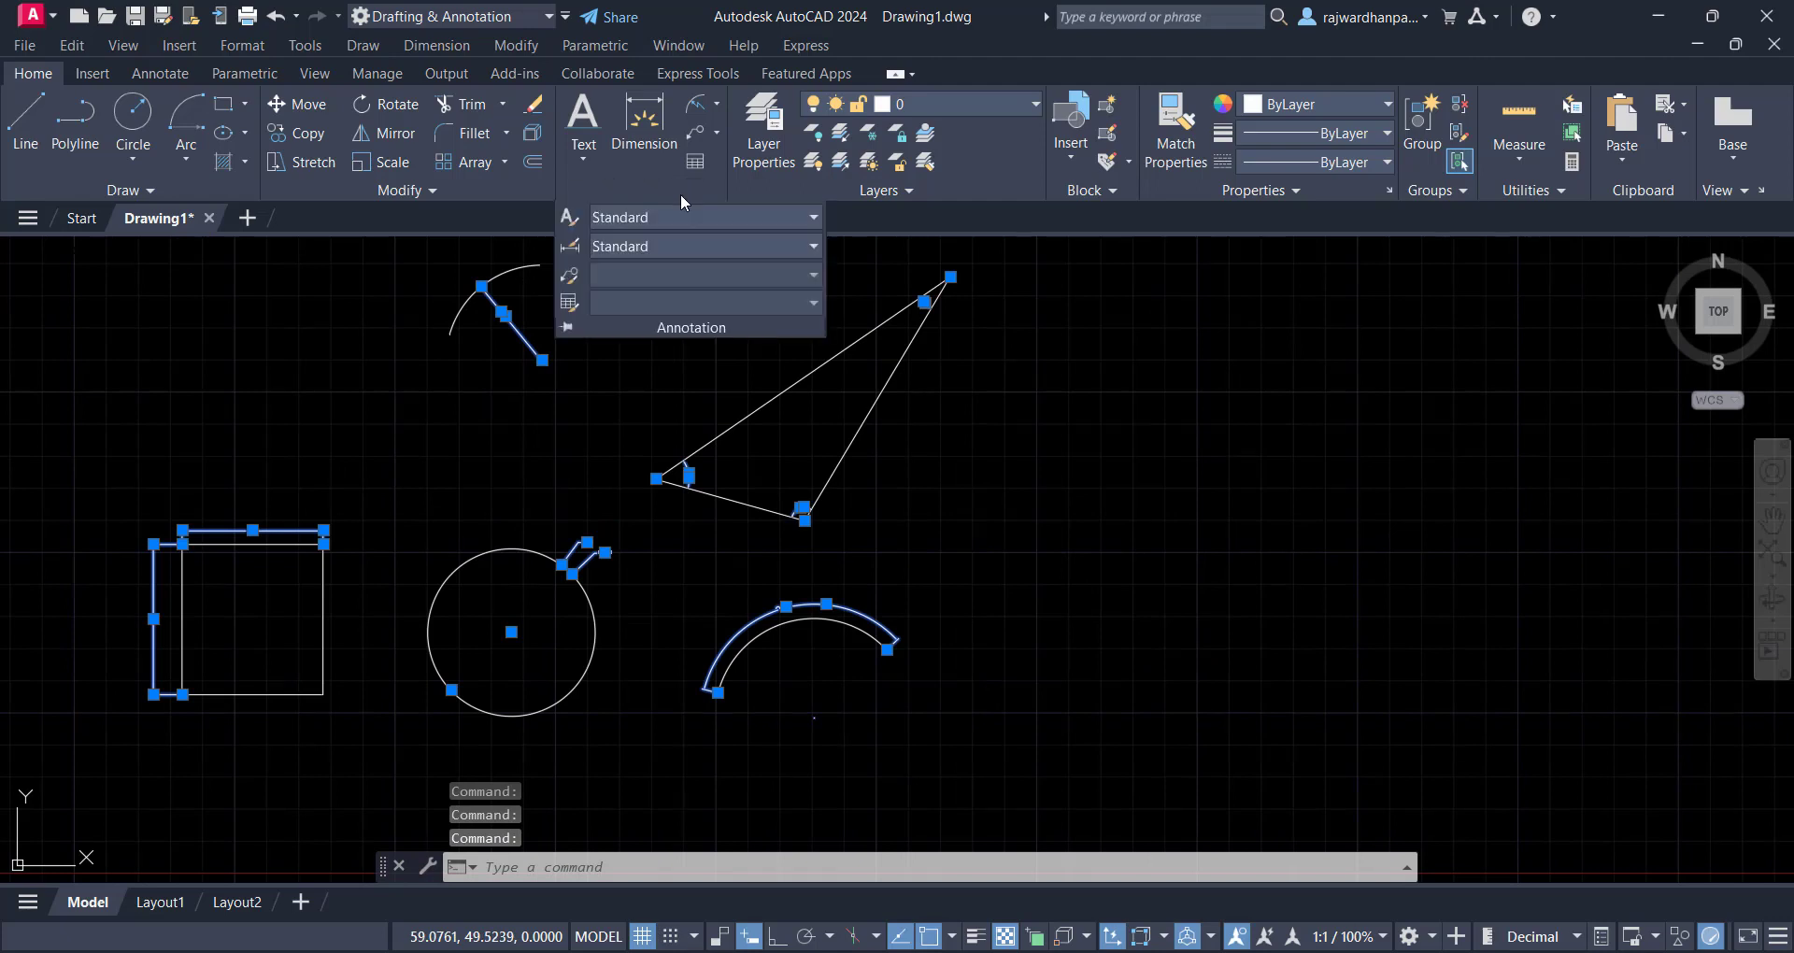
{"action": "left_click", "coordinate": [703, 246]}
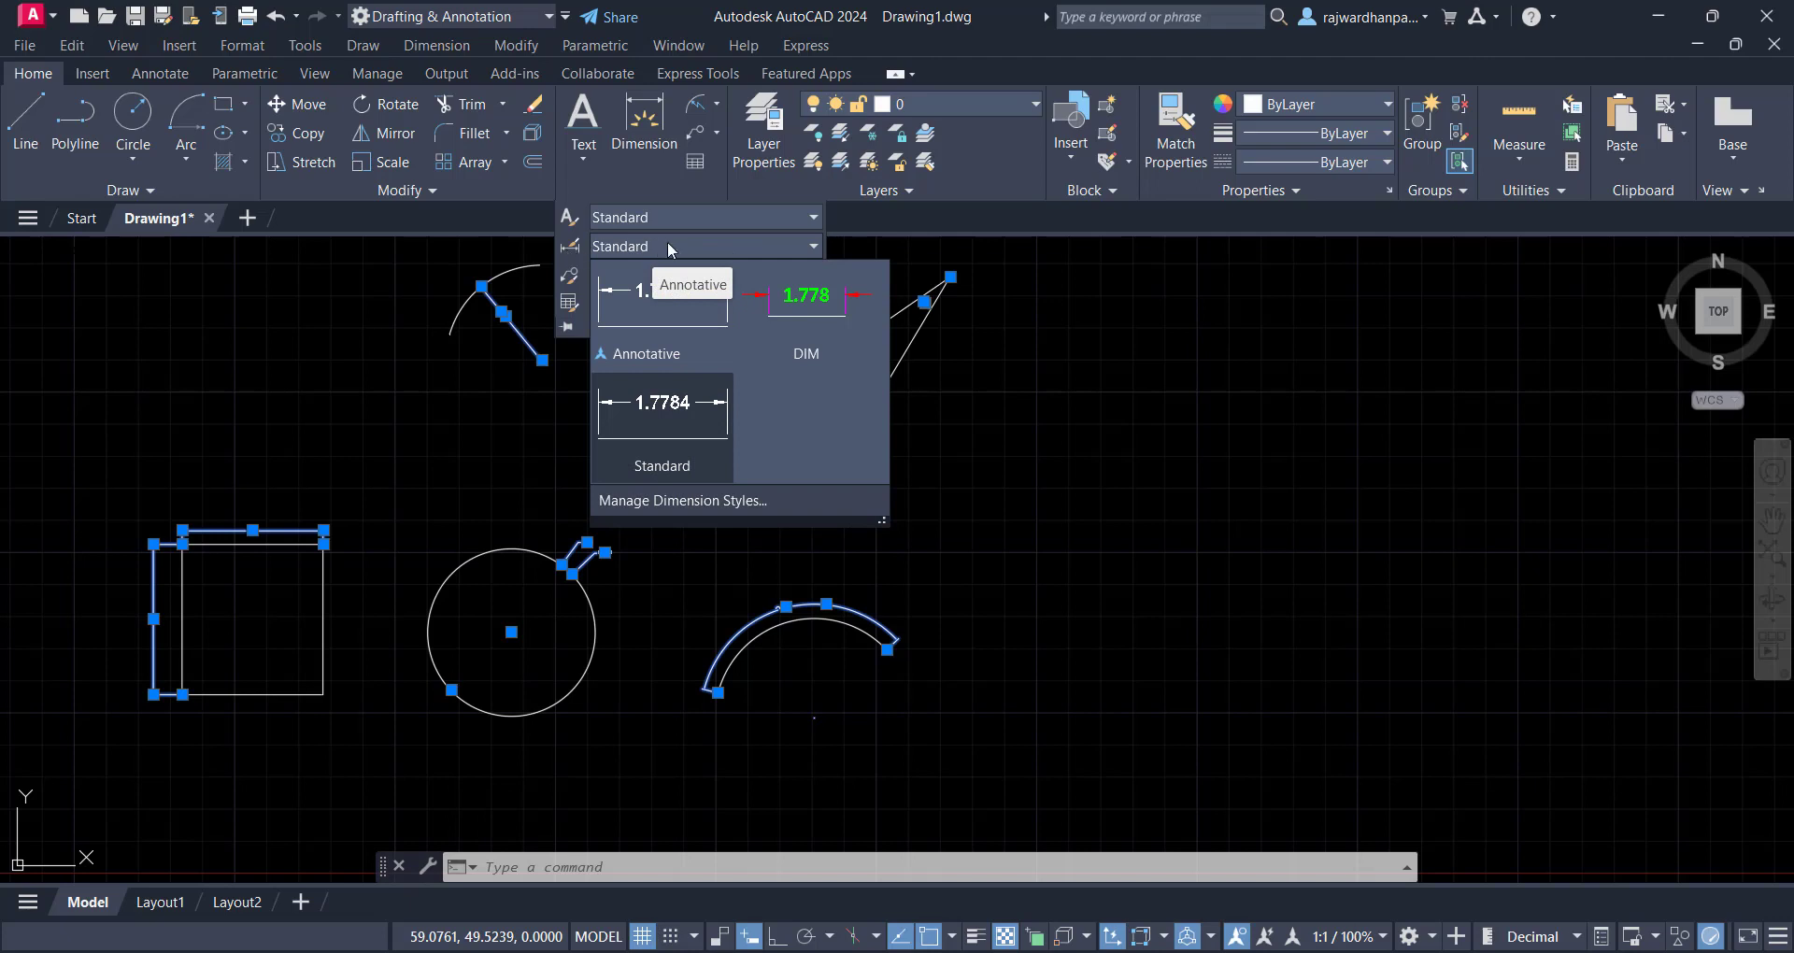
{"action": "left_click", "coordinate": [808, 312]}
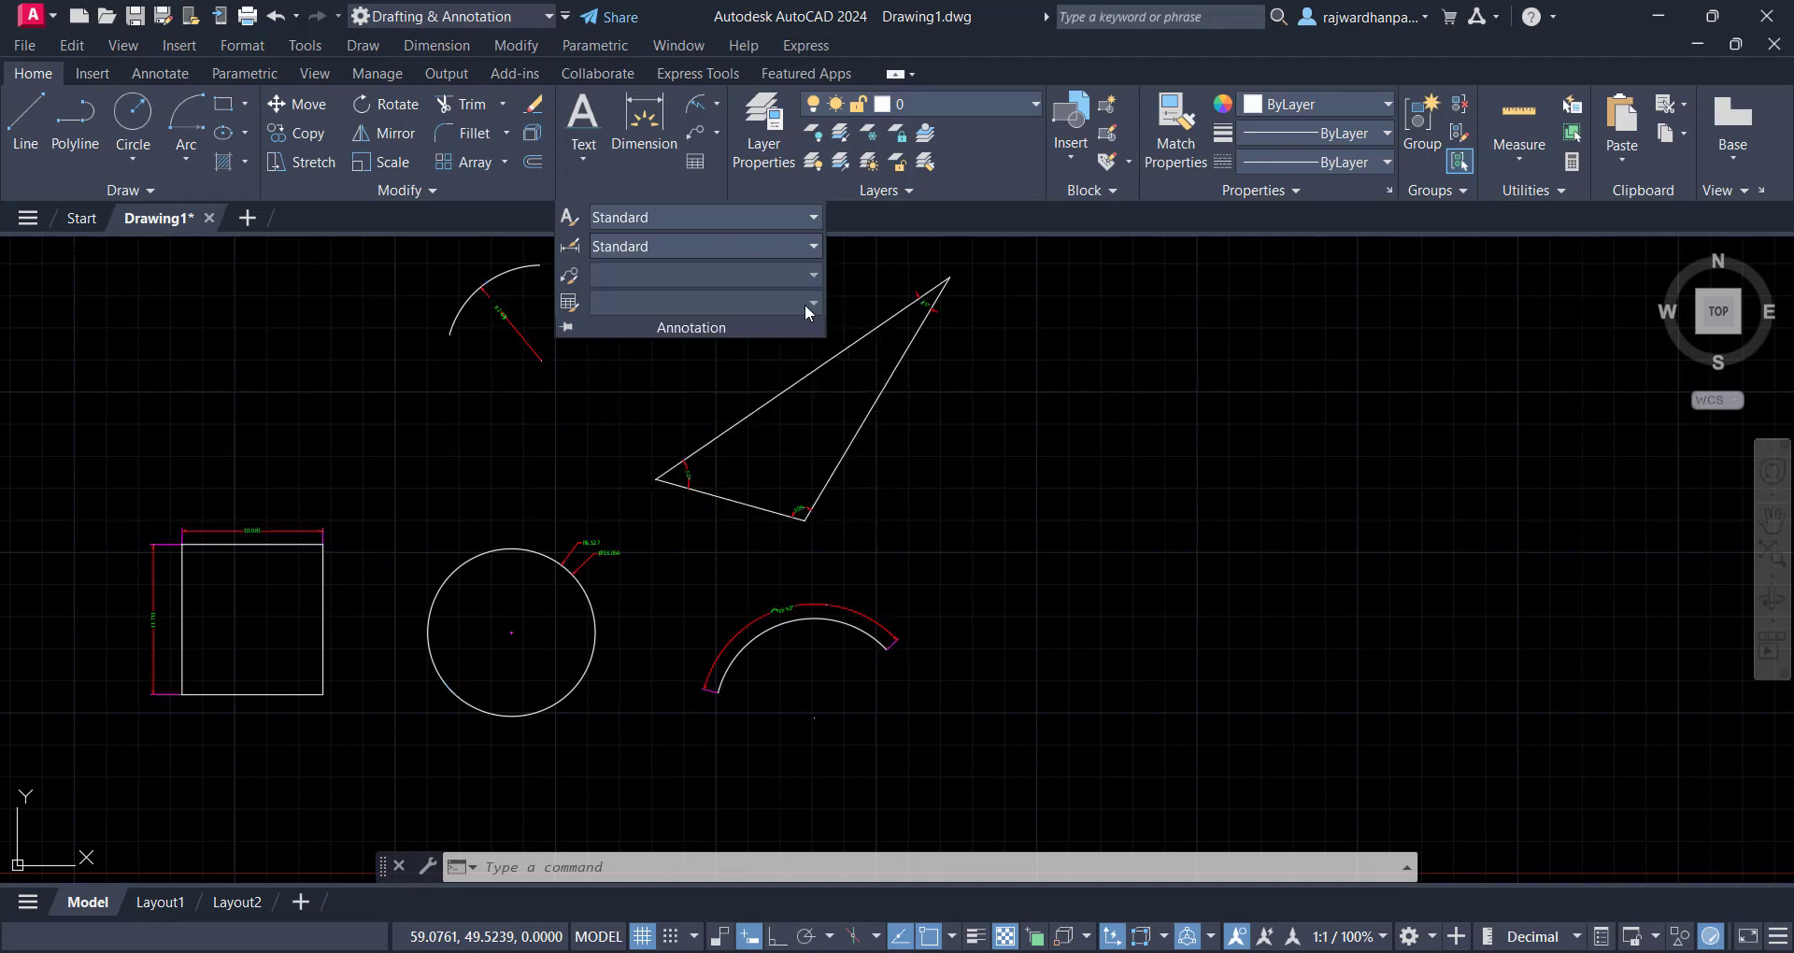
{"action": "left_click", "coordinate": [959, 491]}
{"action": "key", "text": "Escape"}
{"action": "mouse_move", "coordinate": [953, 476]}
{"action": "middle_mouse_down"}
{"action": "mouse_move", "coordinate": [1177, 520]}
{"action": "mouse_move", "coordinate": [1256, 507]}
{"action": "middle_mouse_up"}
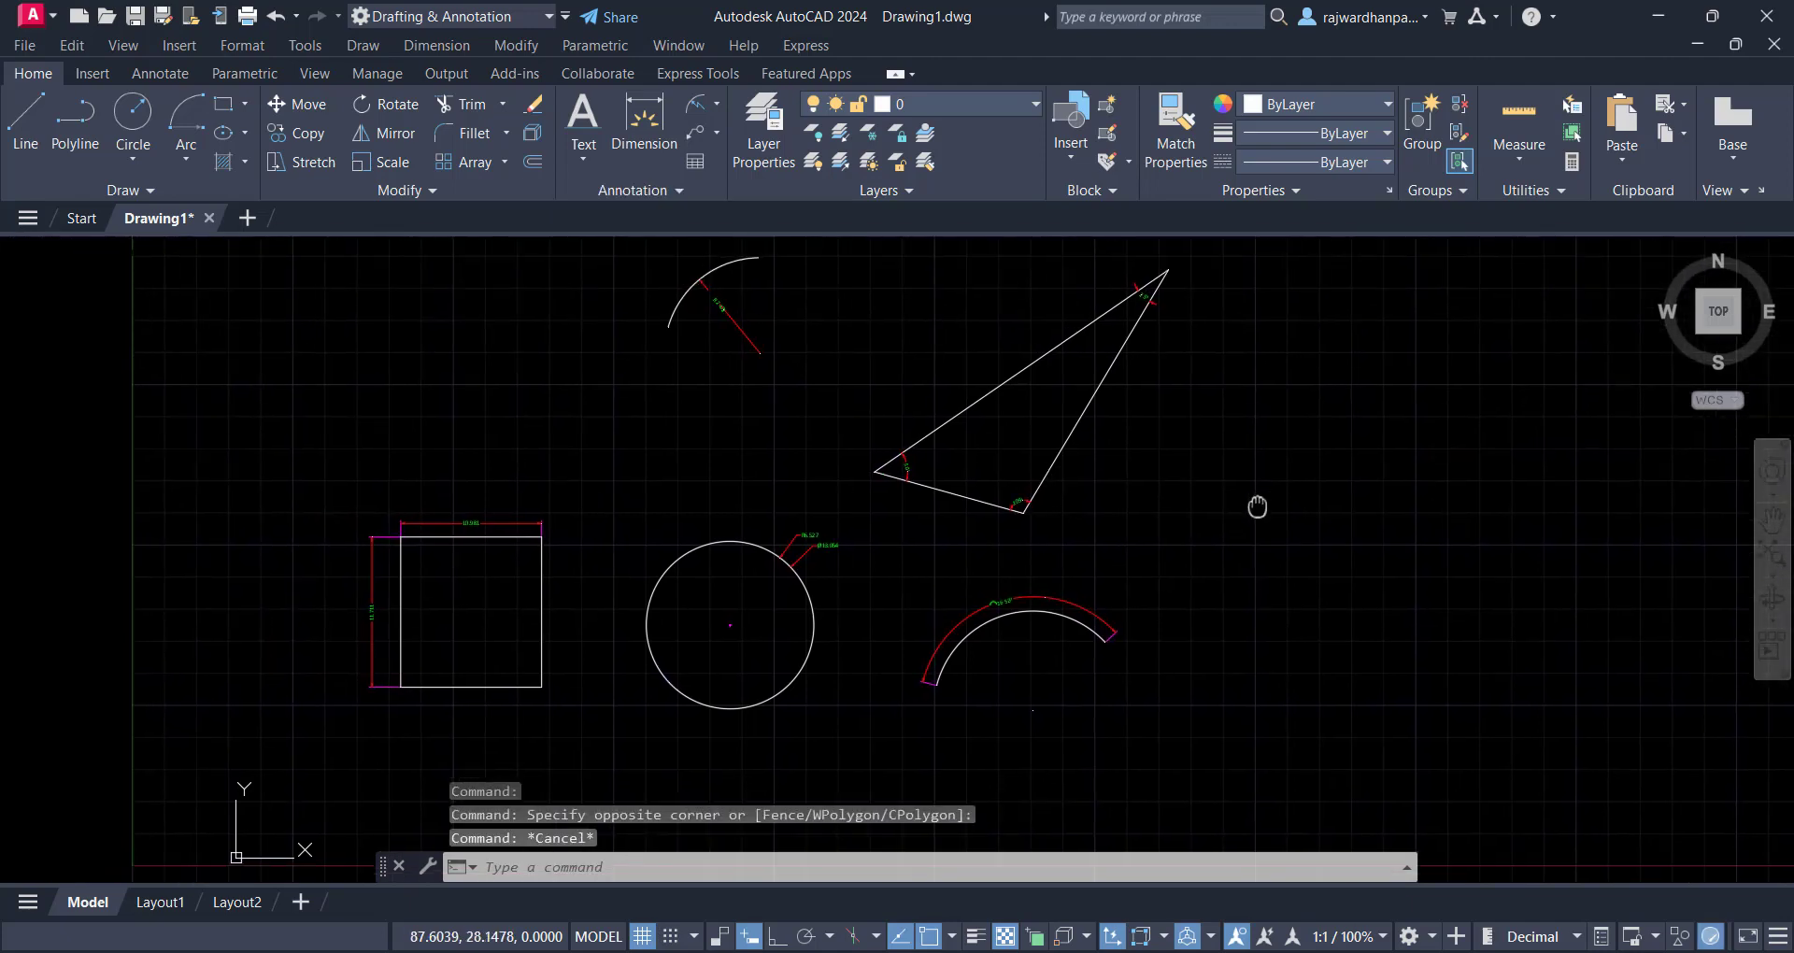
{"action": "left_click", "coordinate": [1294, 430]}
{"action": "left_click", "coordinate": [1250, 465]}
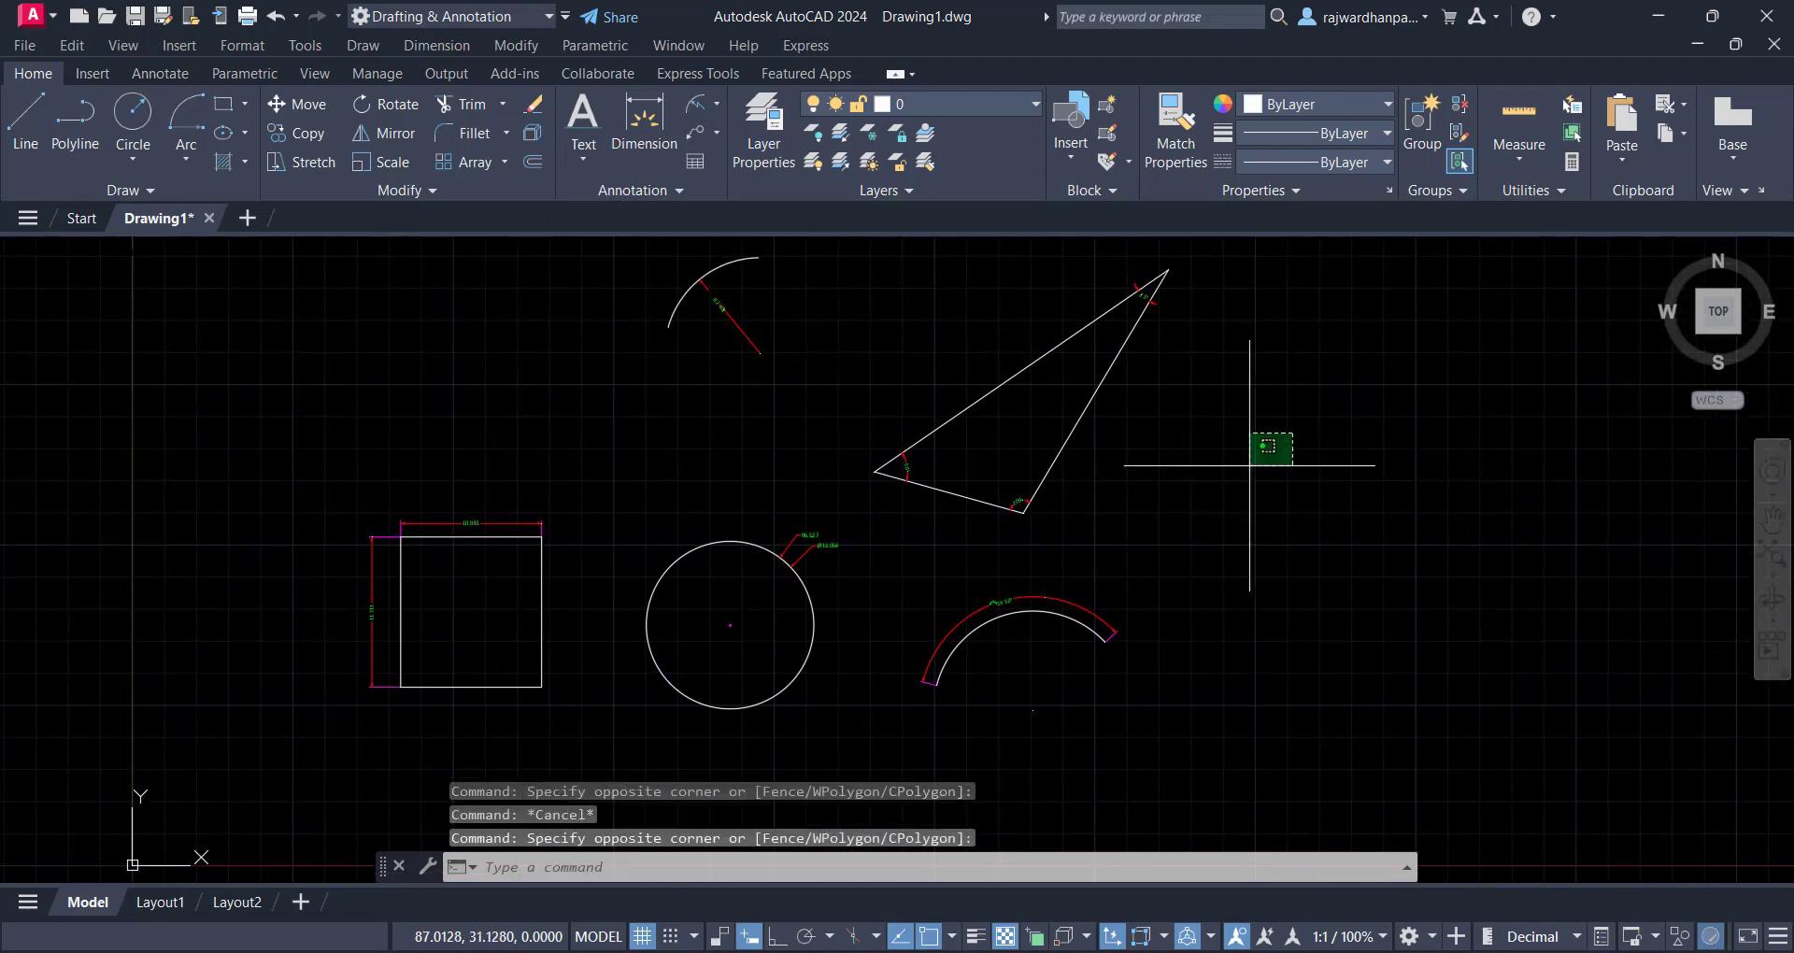
{"action": "left_click", "coordinate": [1149, 484]}
{"action": "left_click", "coordinate": [1158, 500]}
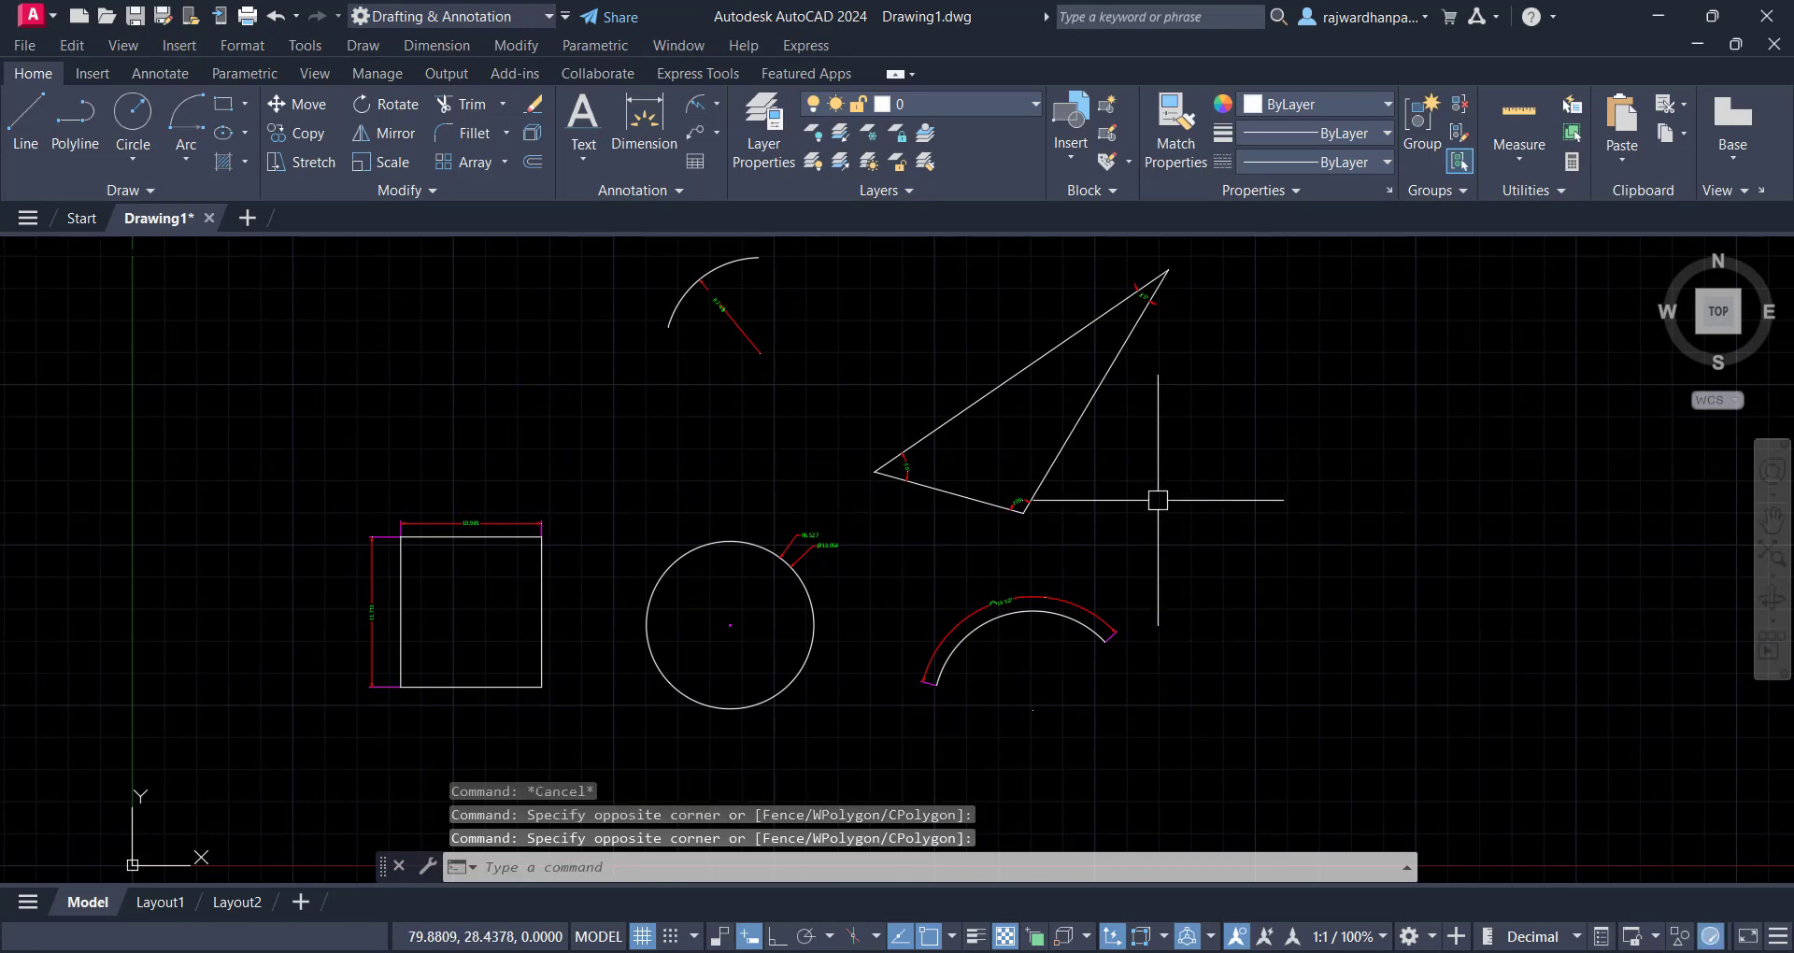
Modify the DIM dimension style so its text height is 1
{"action": "type", "text": "D"}
{"action": "key", "text": "Return"}
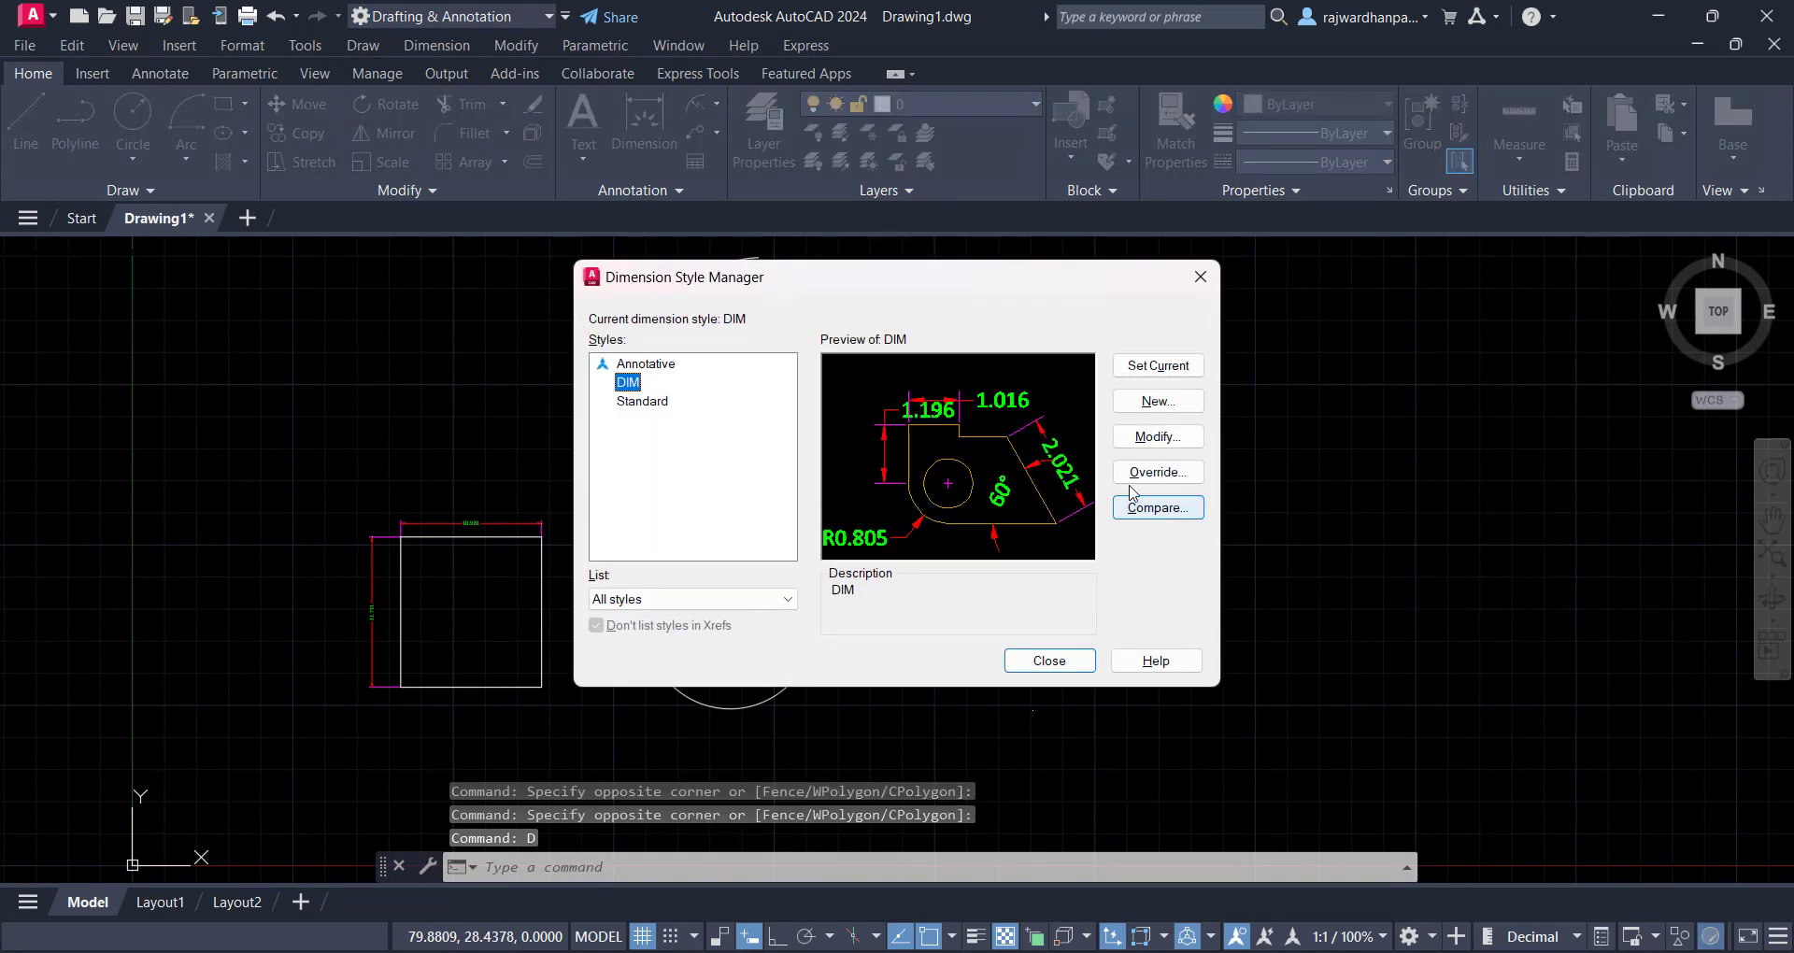
{"action": "left_click", "coordinate": [1168, 437]}
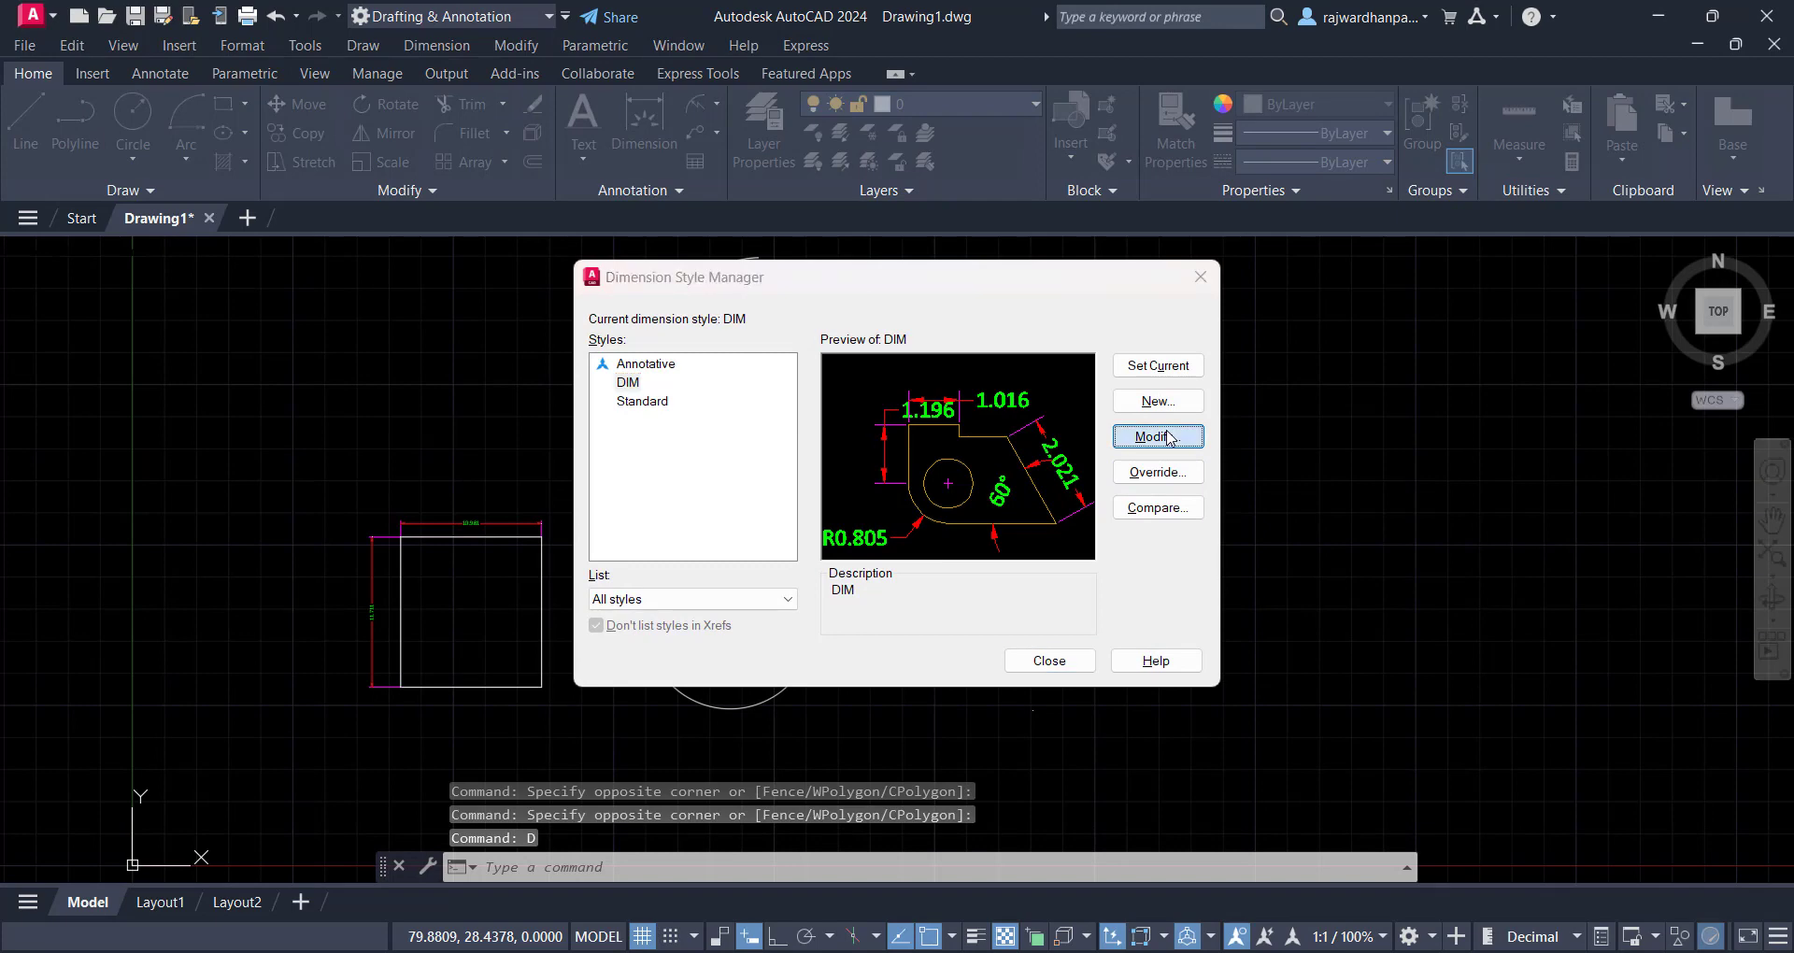
{"action": "left_click", "coordinate": [659, 235]}
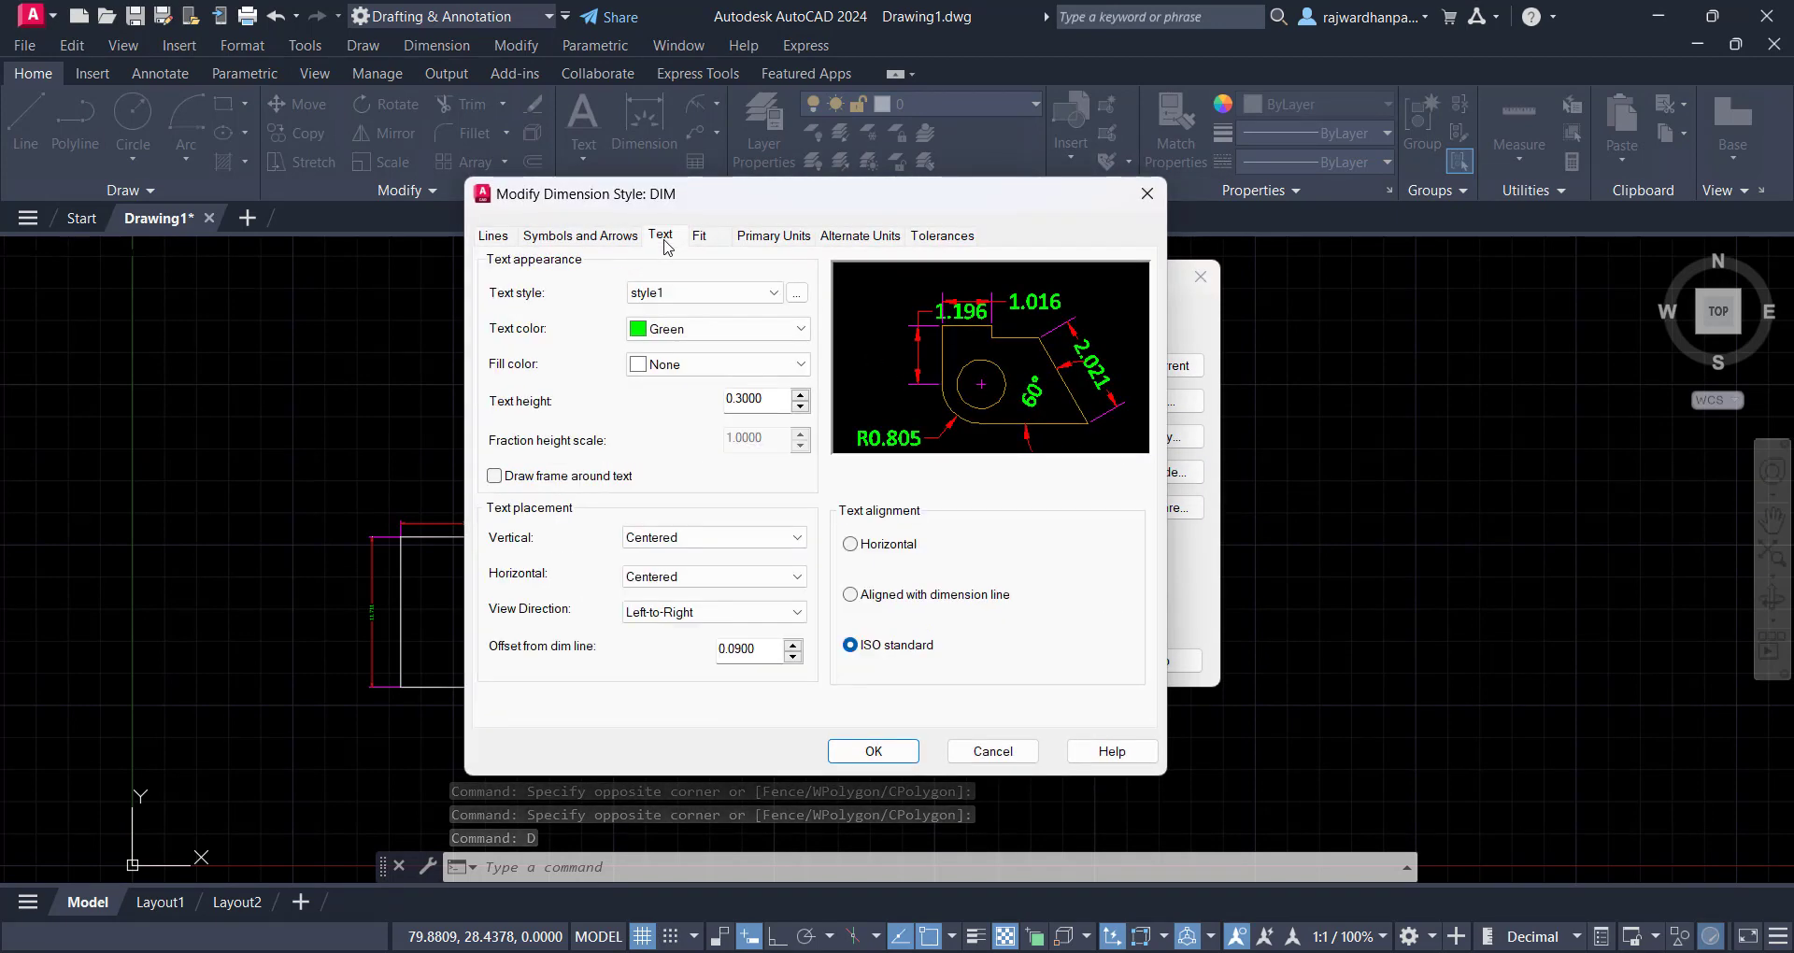
{"action": "double_click", "coordinate": [765, 405]}
{"action": "type", "text": "1"}
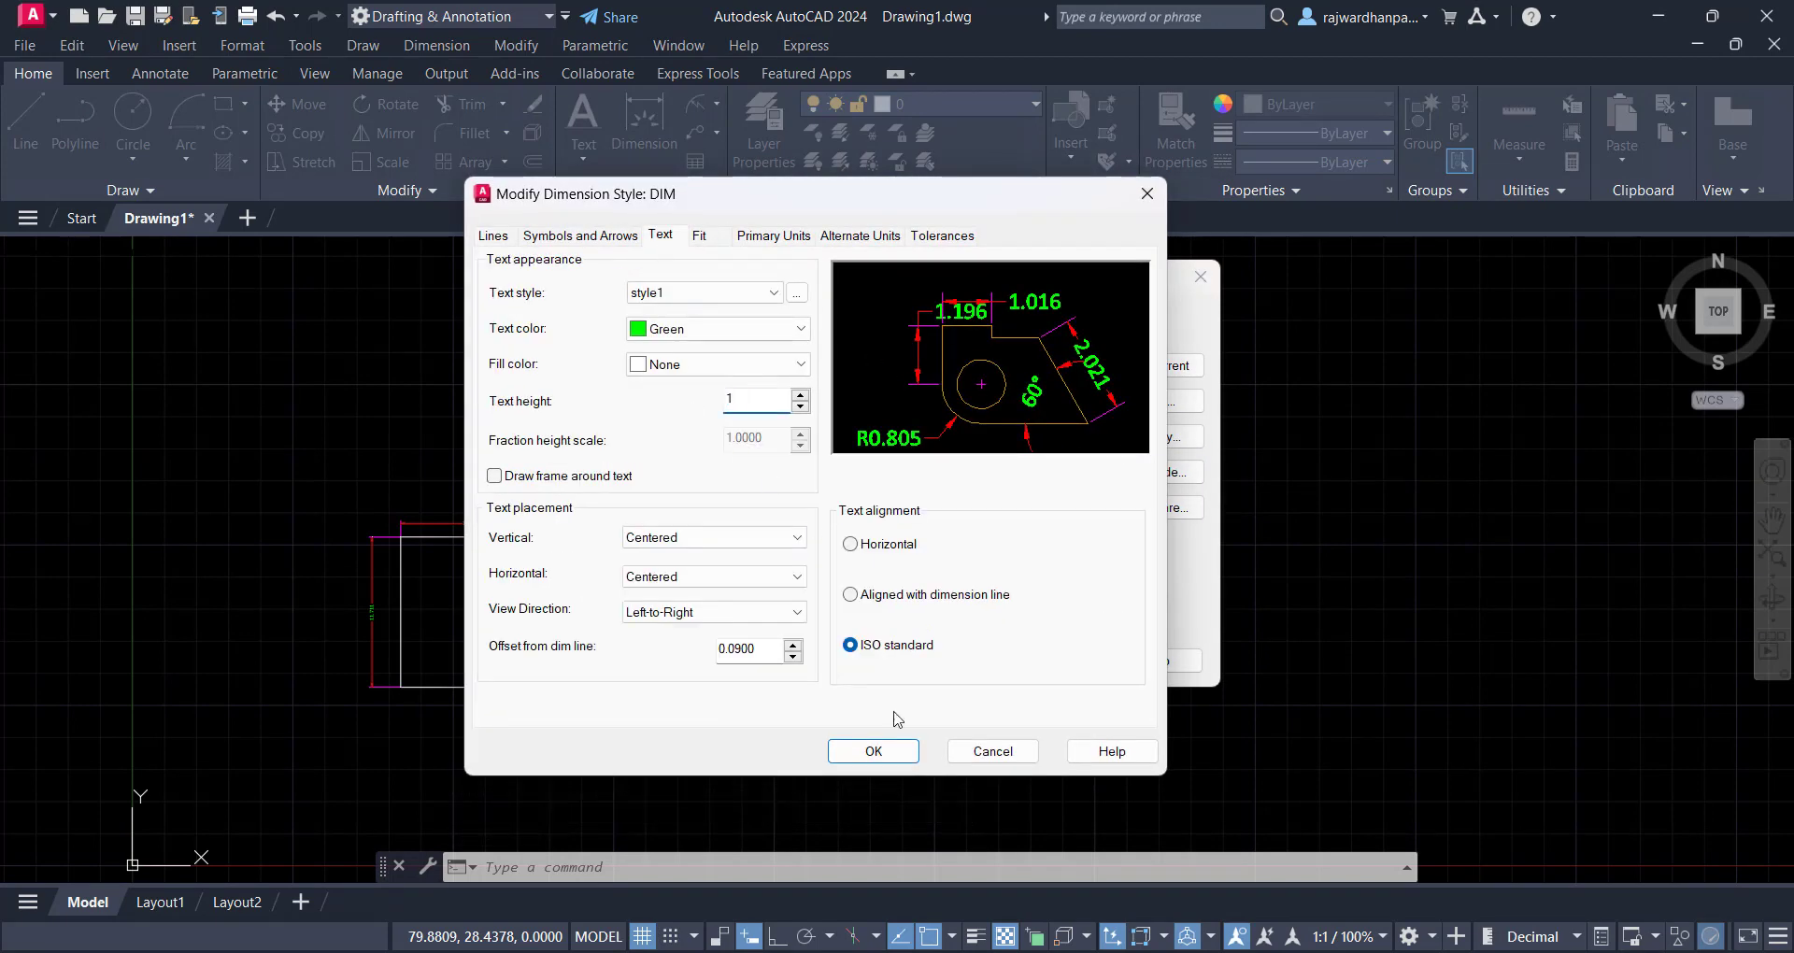
{"action": "left_click", "coordinate": [894, 750]}
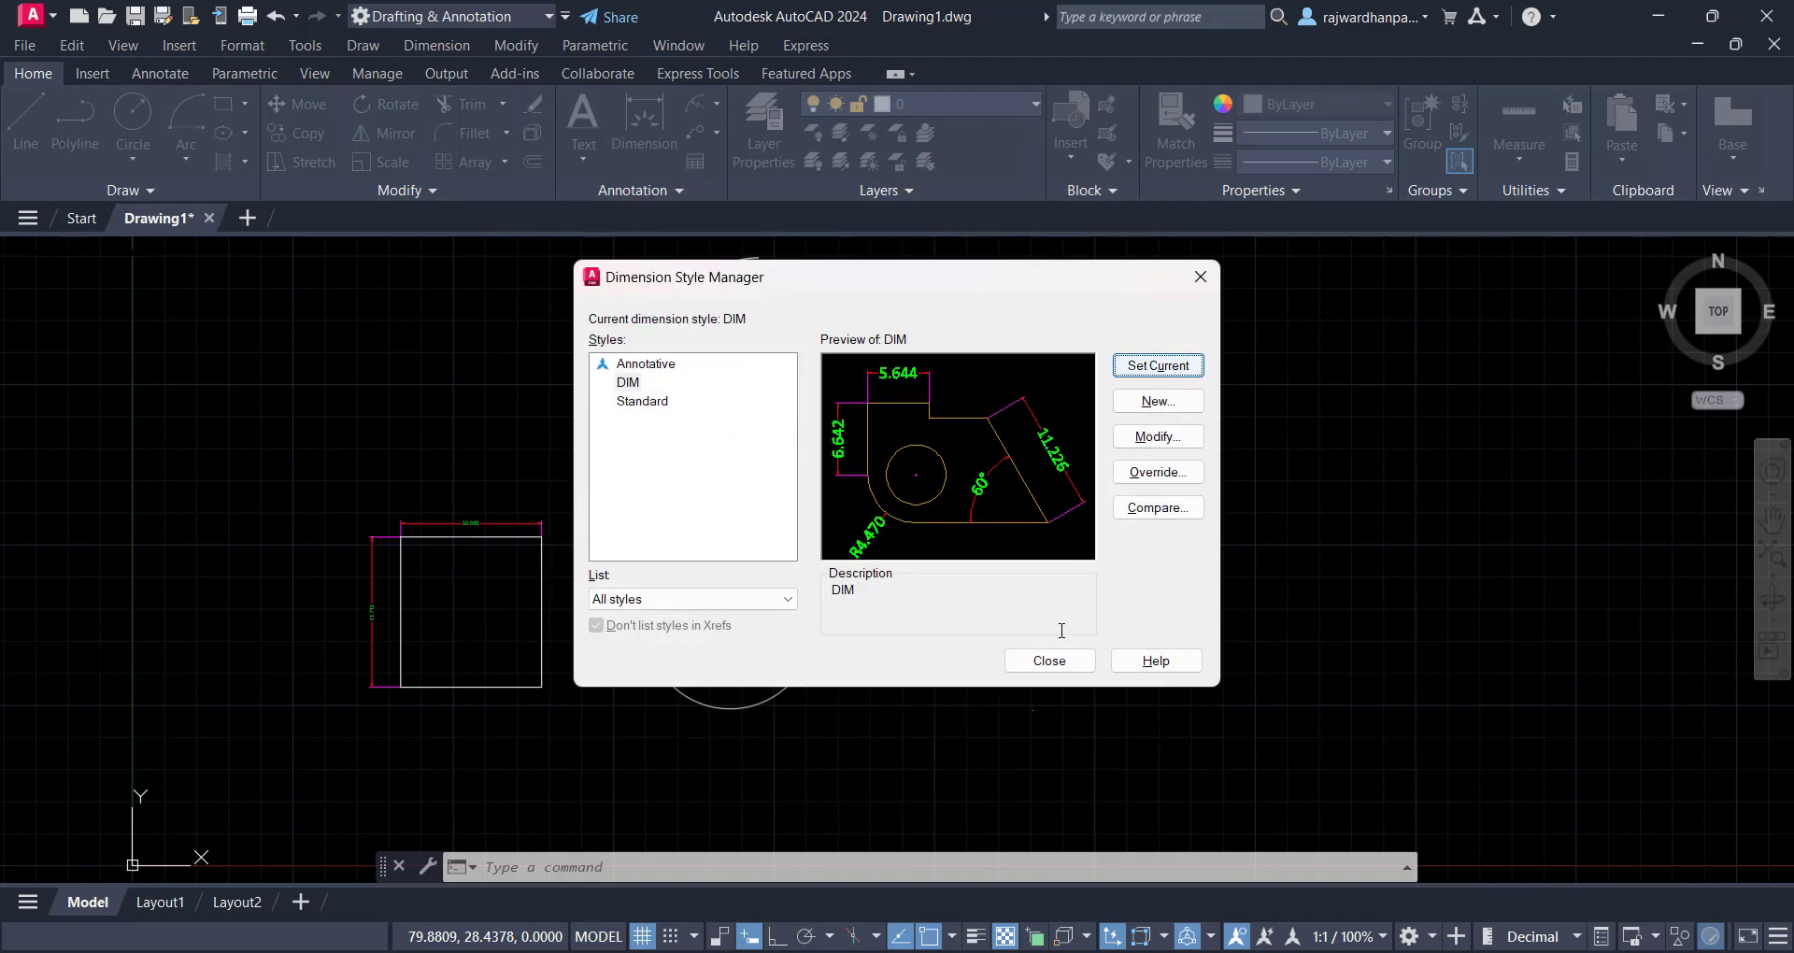
{"action": "left_click", "coordinate": [1063, 662]}
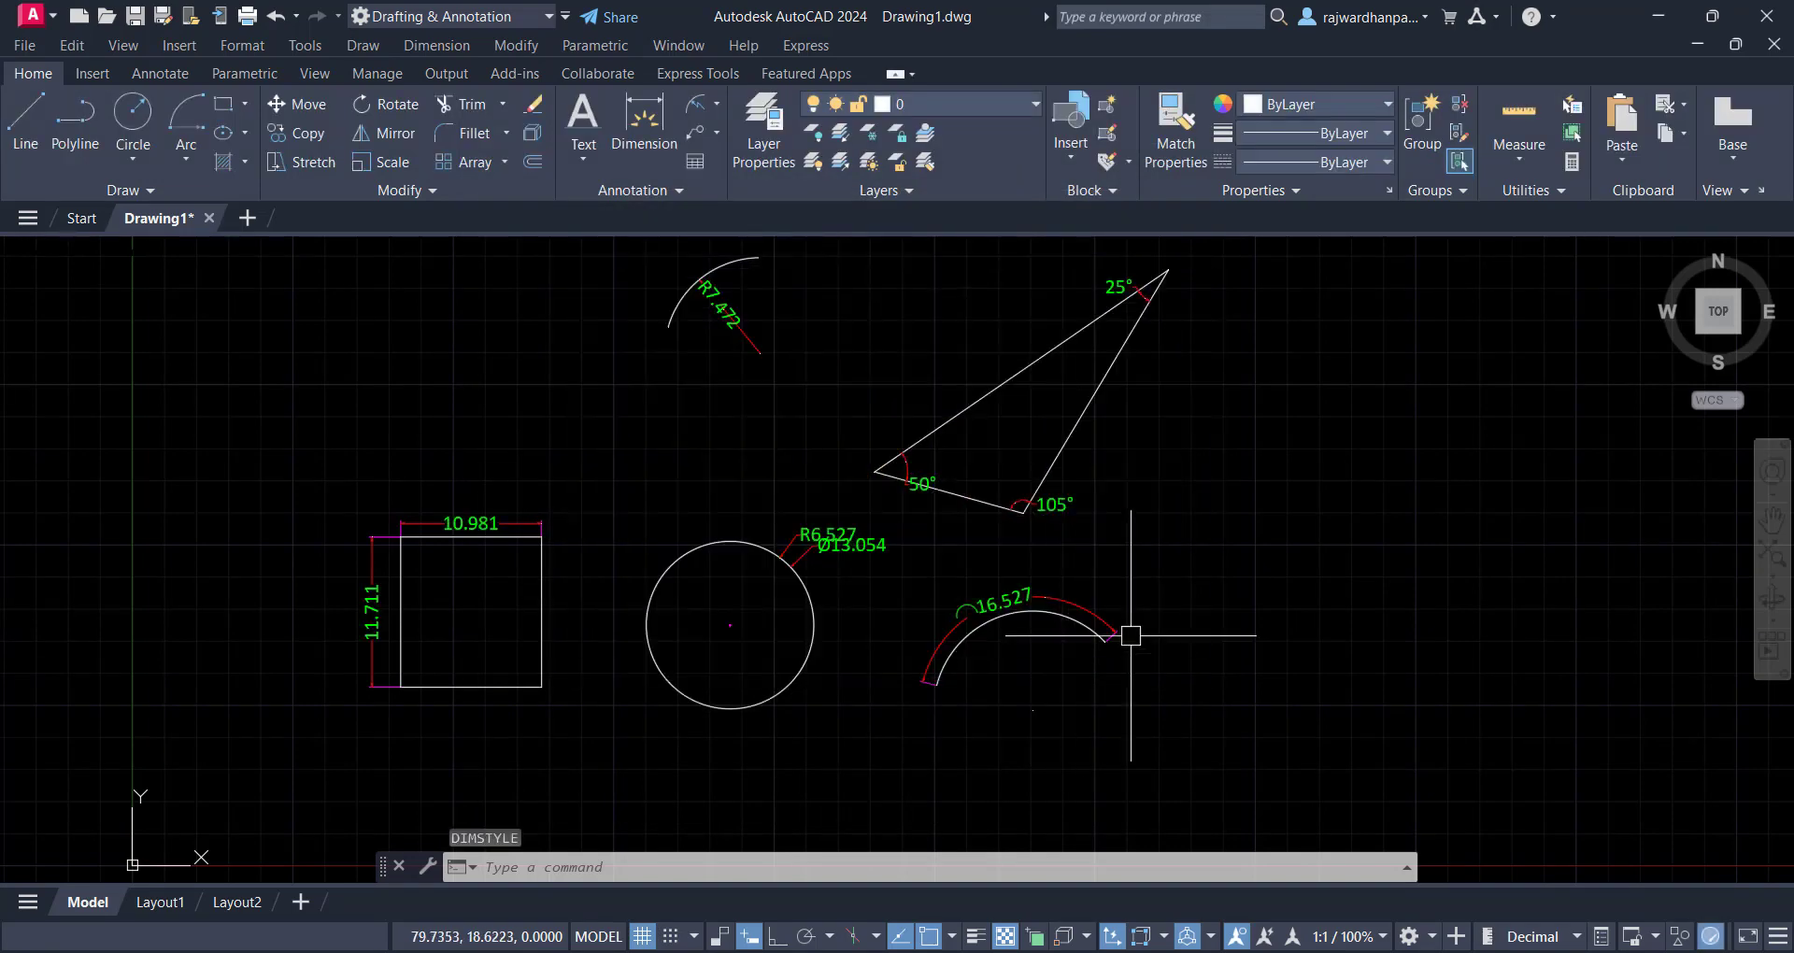
Move the circle's diameter dimension text below the radius dimension so the two no longer overlap
{"action": "middle_click_drag", "start_coordinate": [1379, 425], "coordinate": [1366, 441]}
{"action": "left_click", "coordinate": [846, 562]}
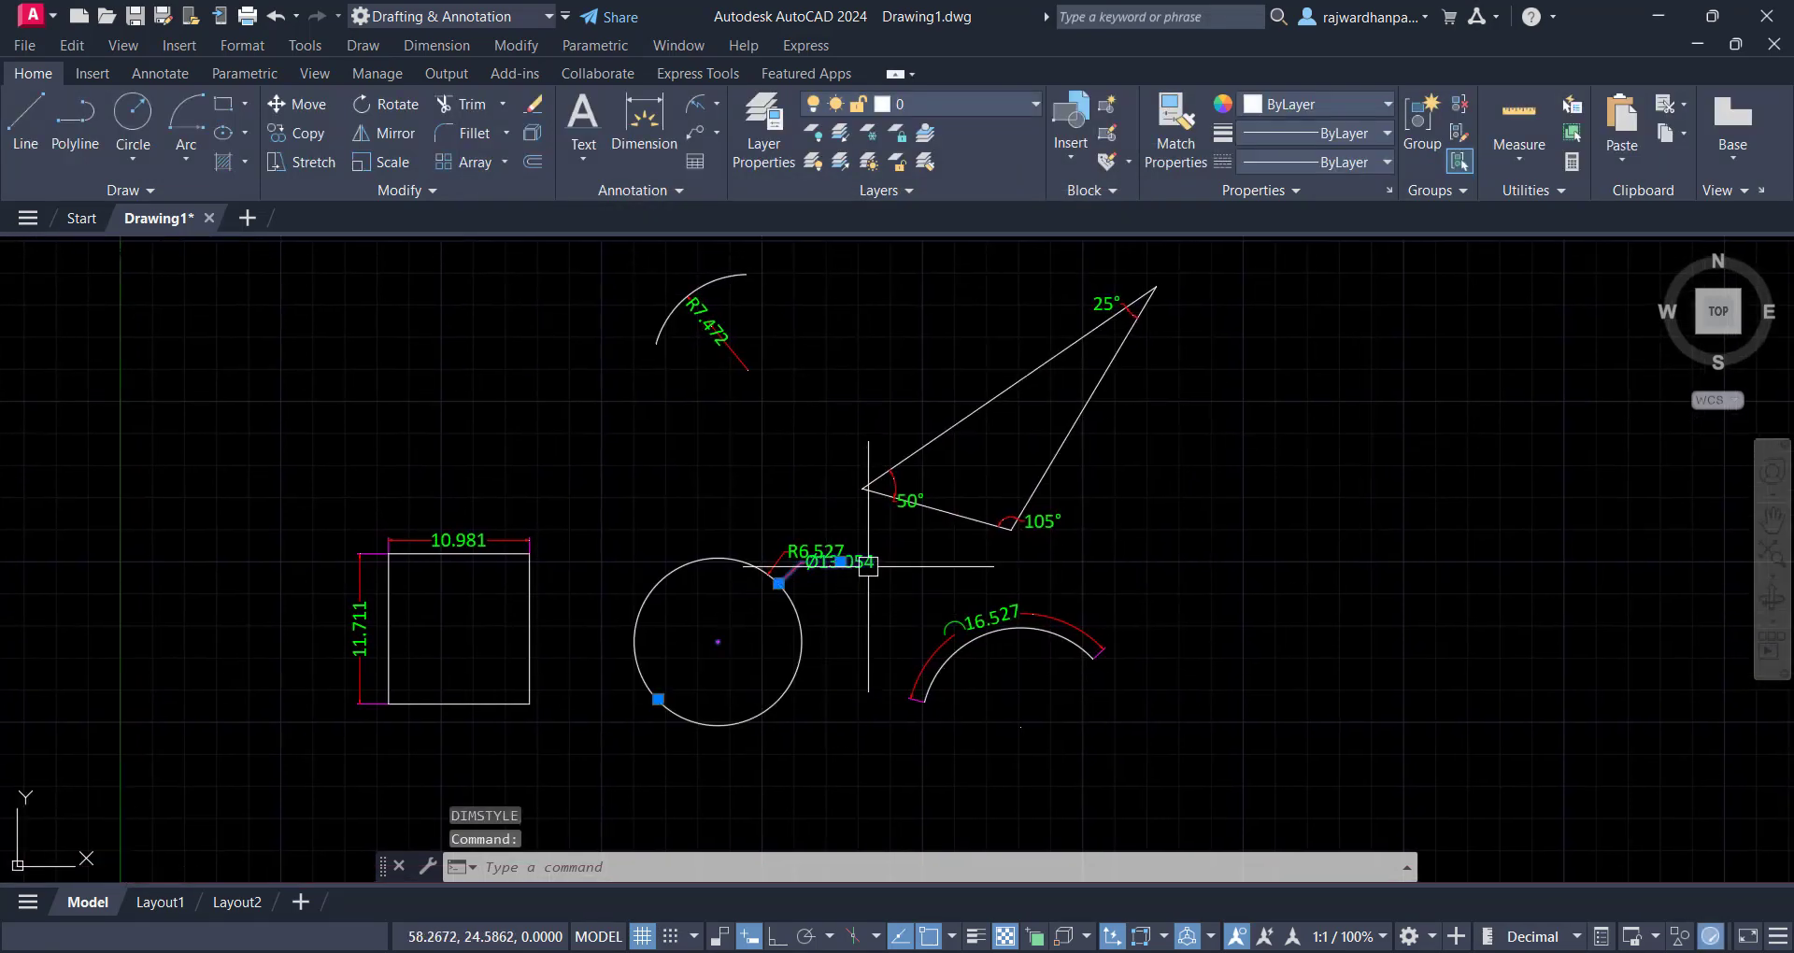
{"action": "left_click", "coordinate": [840, 561]}
{"action": "left_click", "coordinate": [883, 590]}
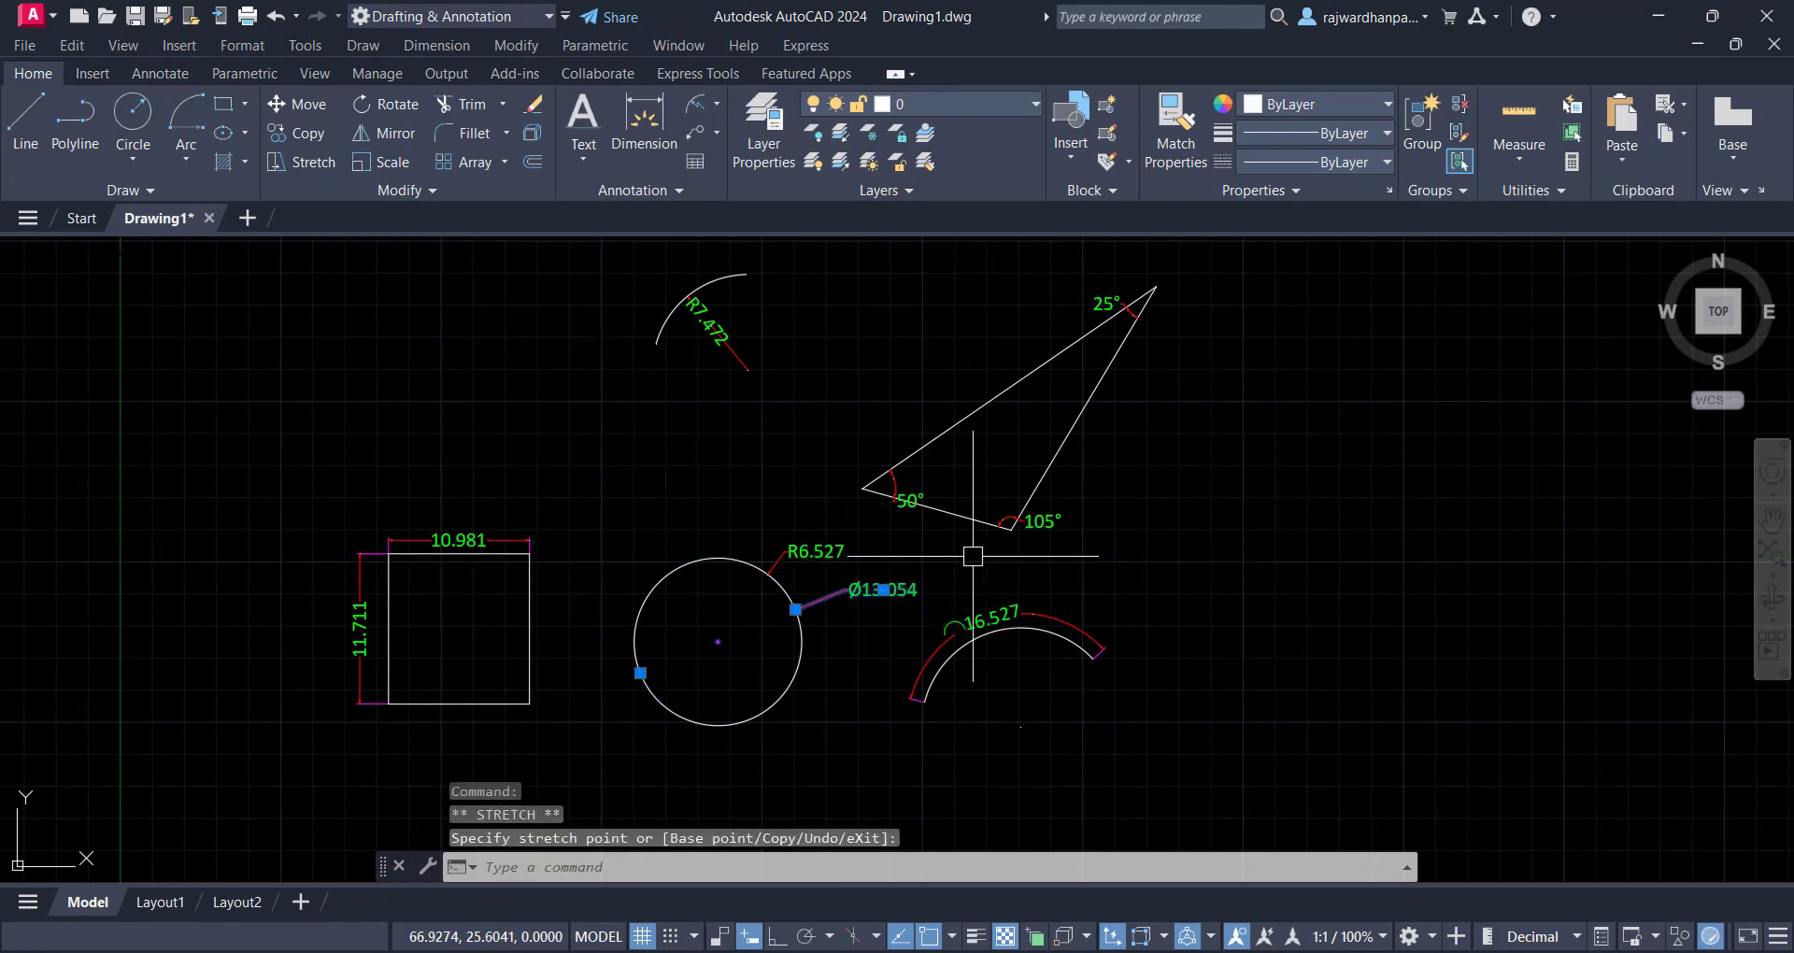
{"action": "left_click", "coordinate": [1201, 551]}
{"action": "key", "text": "Escape"}
{"action": "key", "text": "Escape"}
{"action": "middle_click_drag", "start_coordinate": [1326, 437], "coordinate": [1282, 436]}
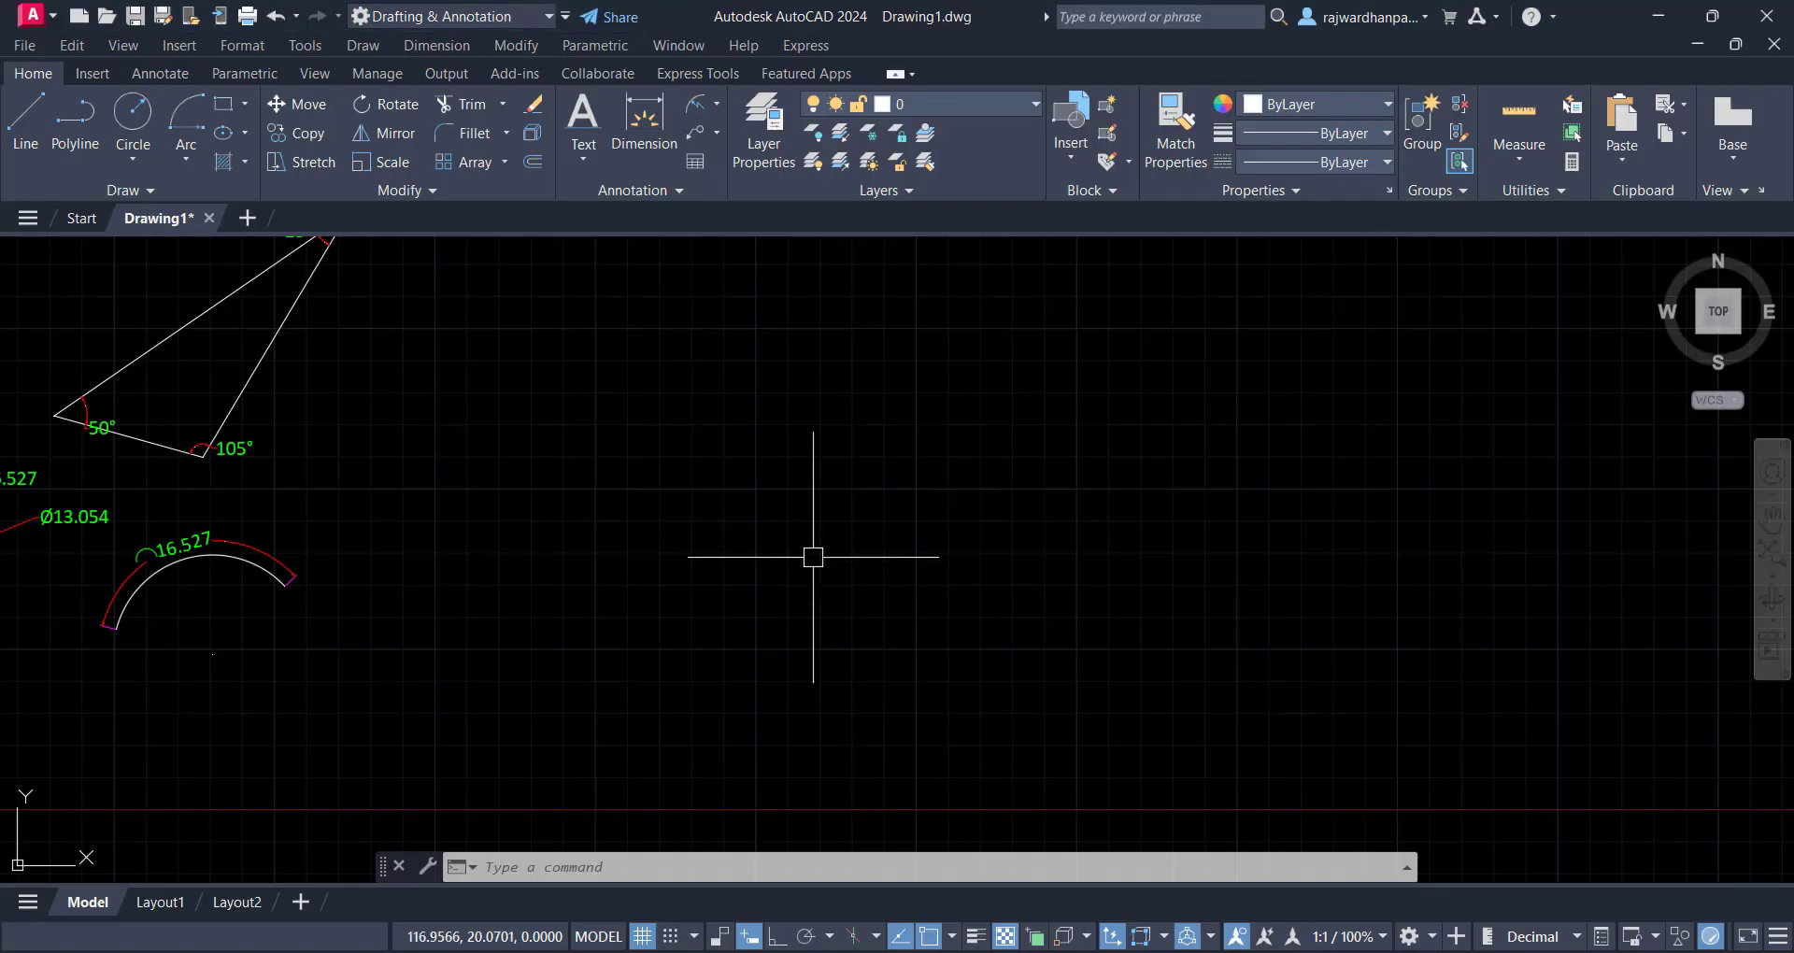
{"action": "left_click", "coordinate": [827, 500]}
{"action": "left_click", "coordinate": [618, 449]}
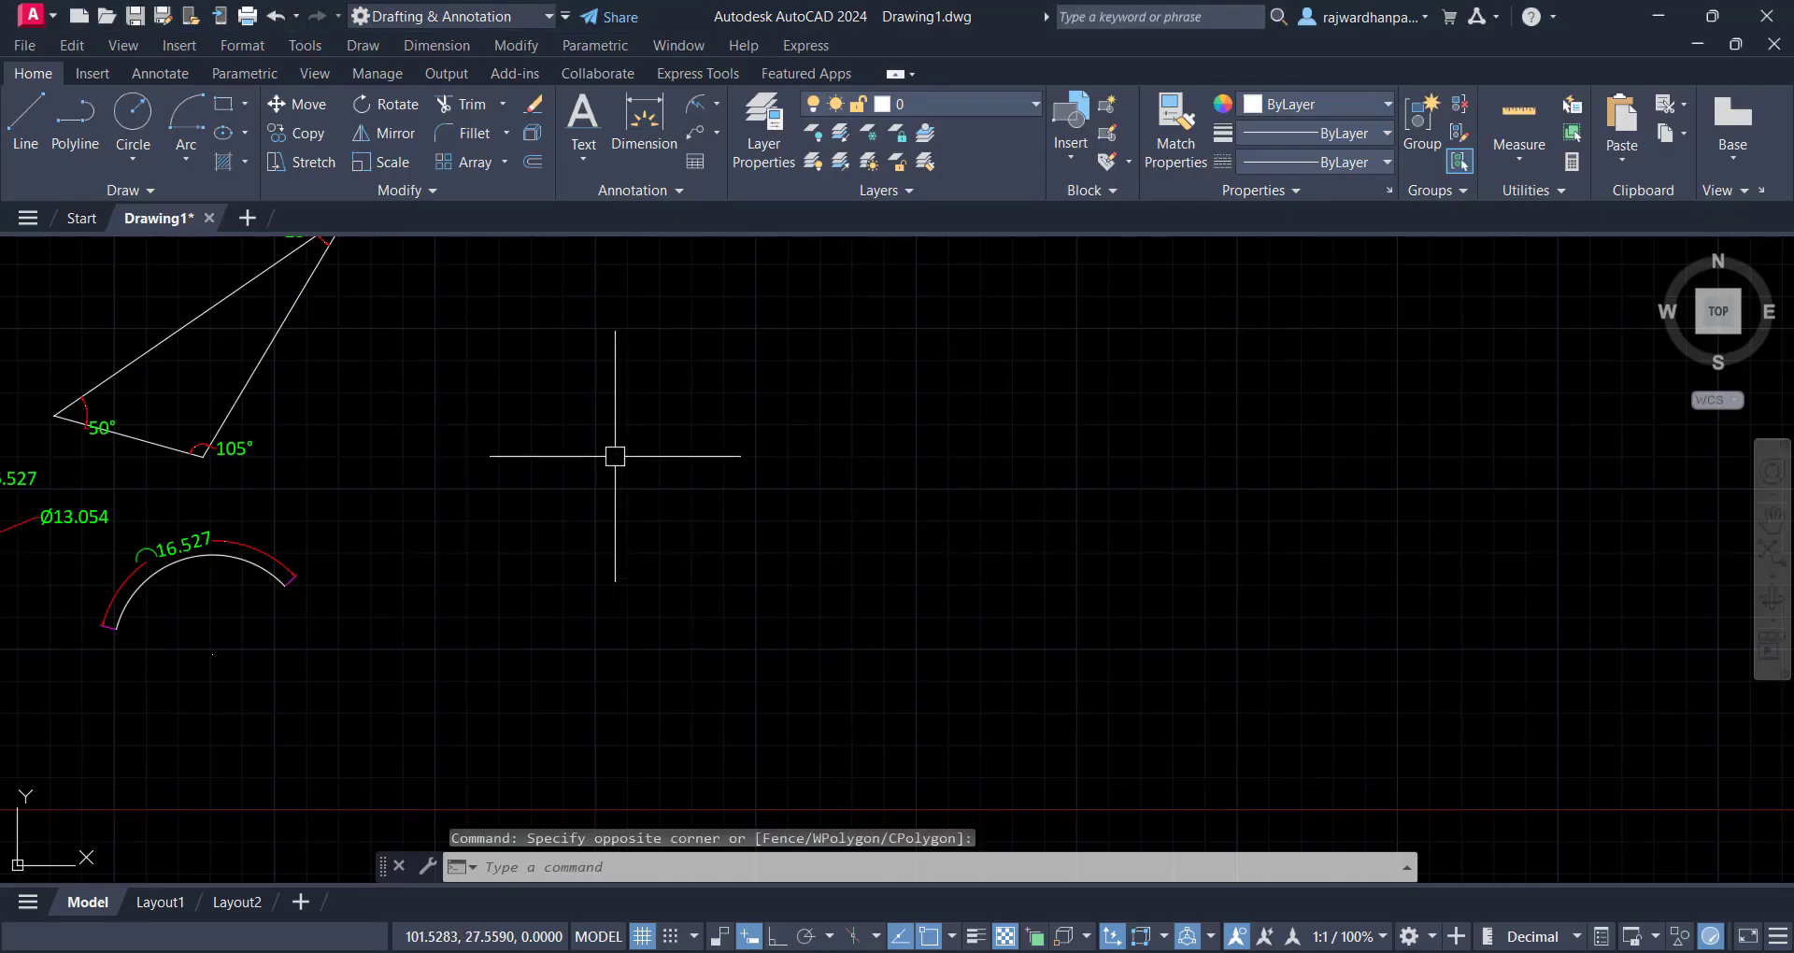
{"action": "left_click", "coordinate": [372, 45]}
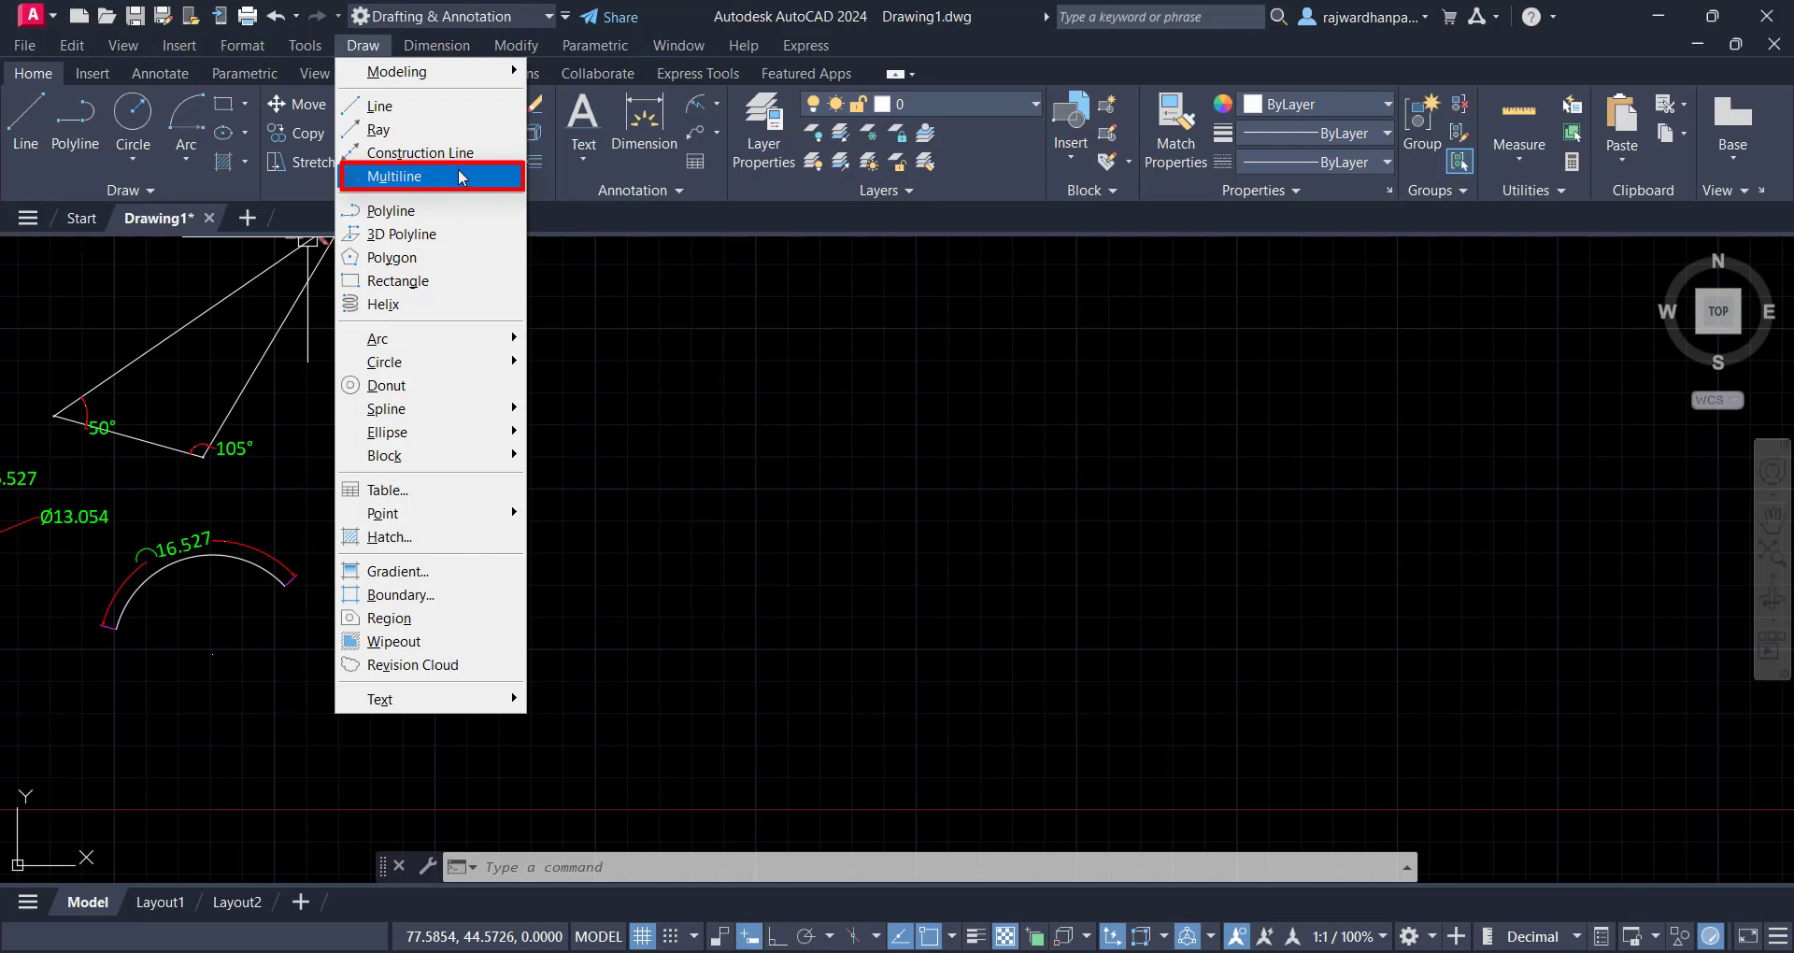
{"action": "left_click", "coordinate": [945, 378]}
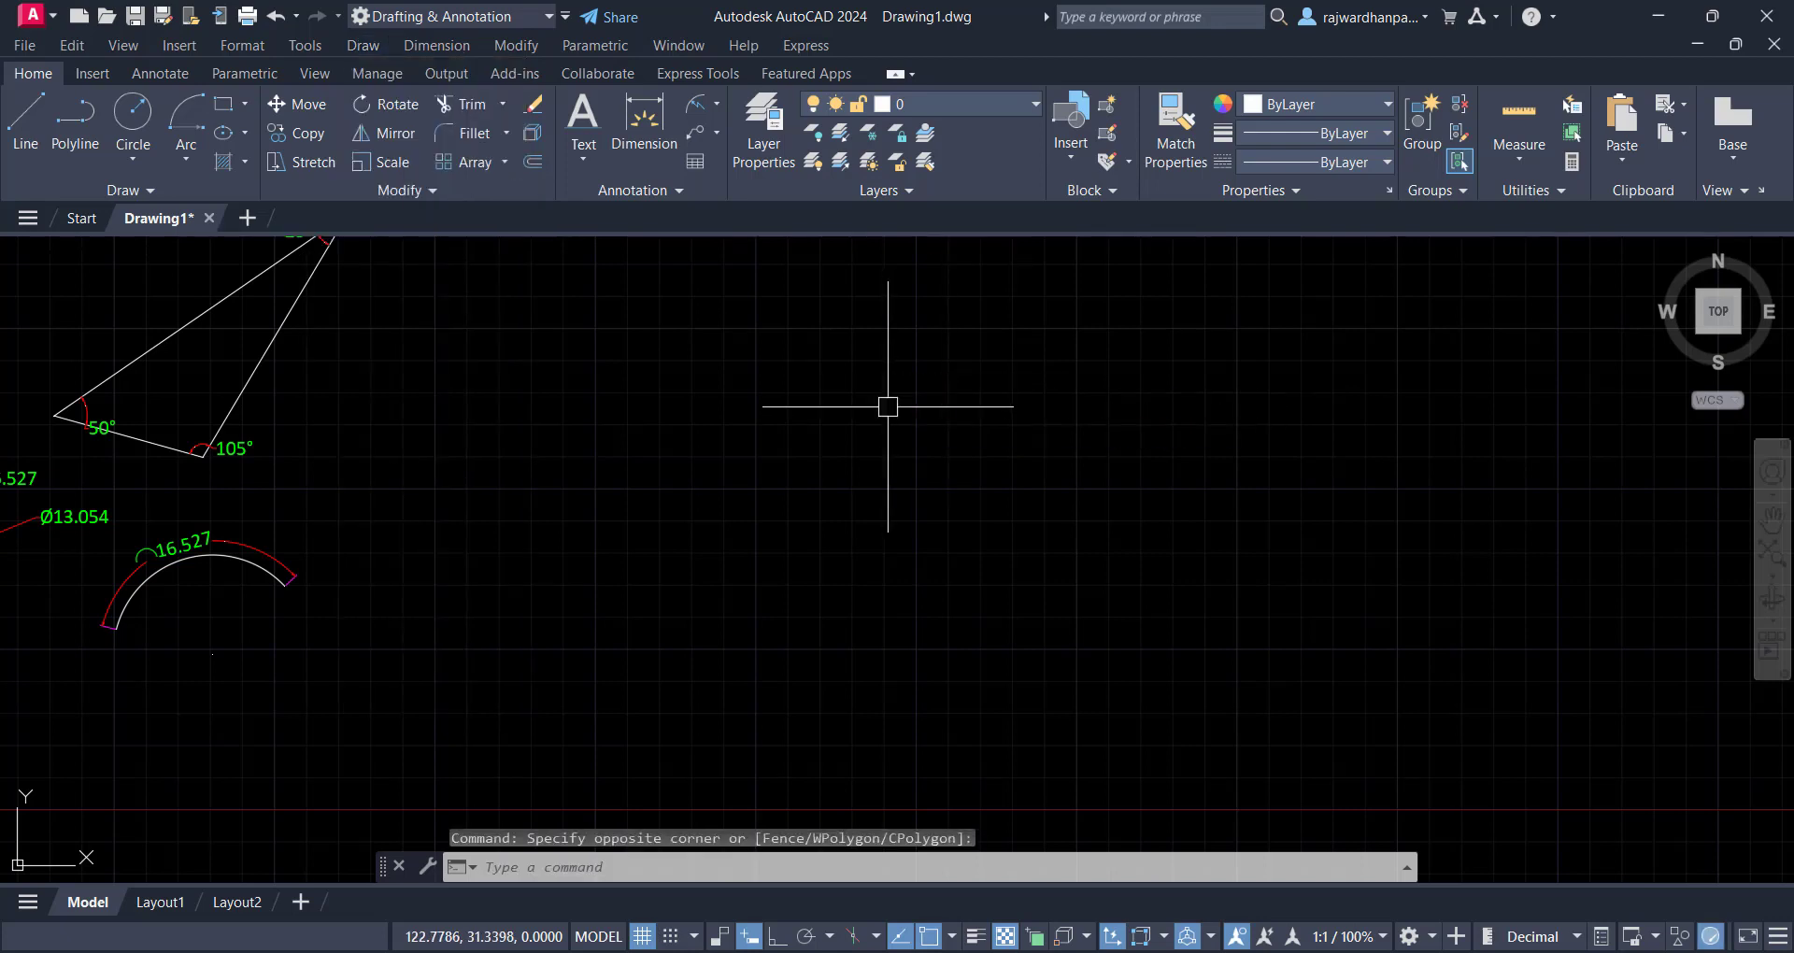
Draw a long zigzag multiline that crosses itself in the empty area beside the arc, using the STANDARD style at scale 1.00
{"action": "type", "text": "ML"}
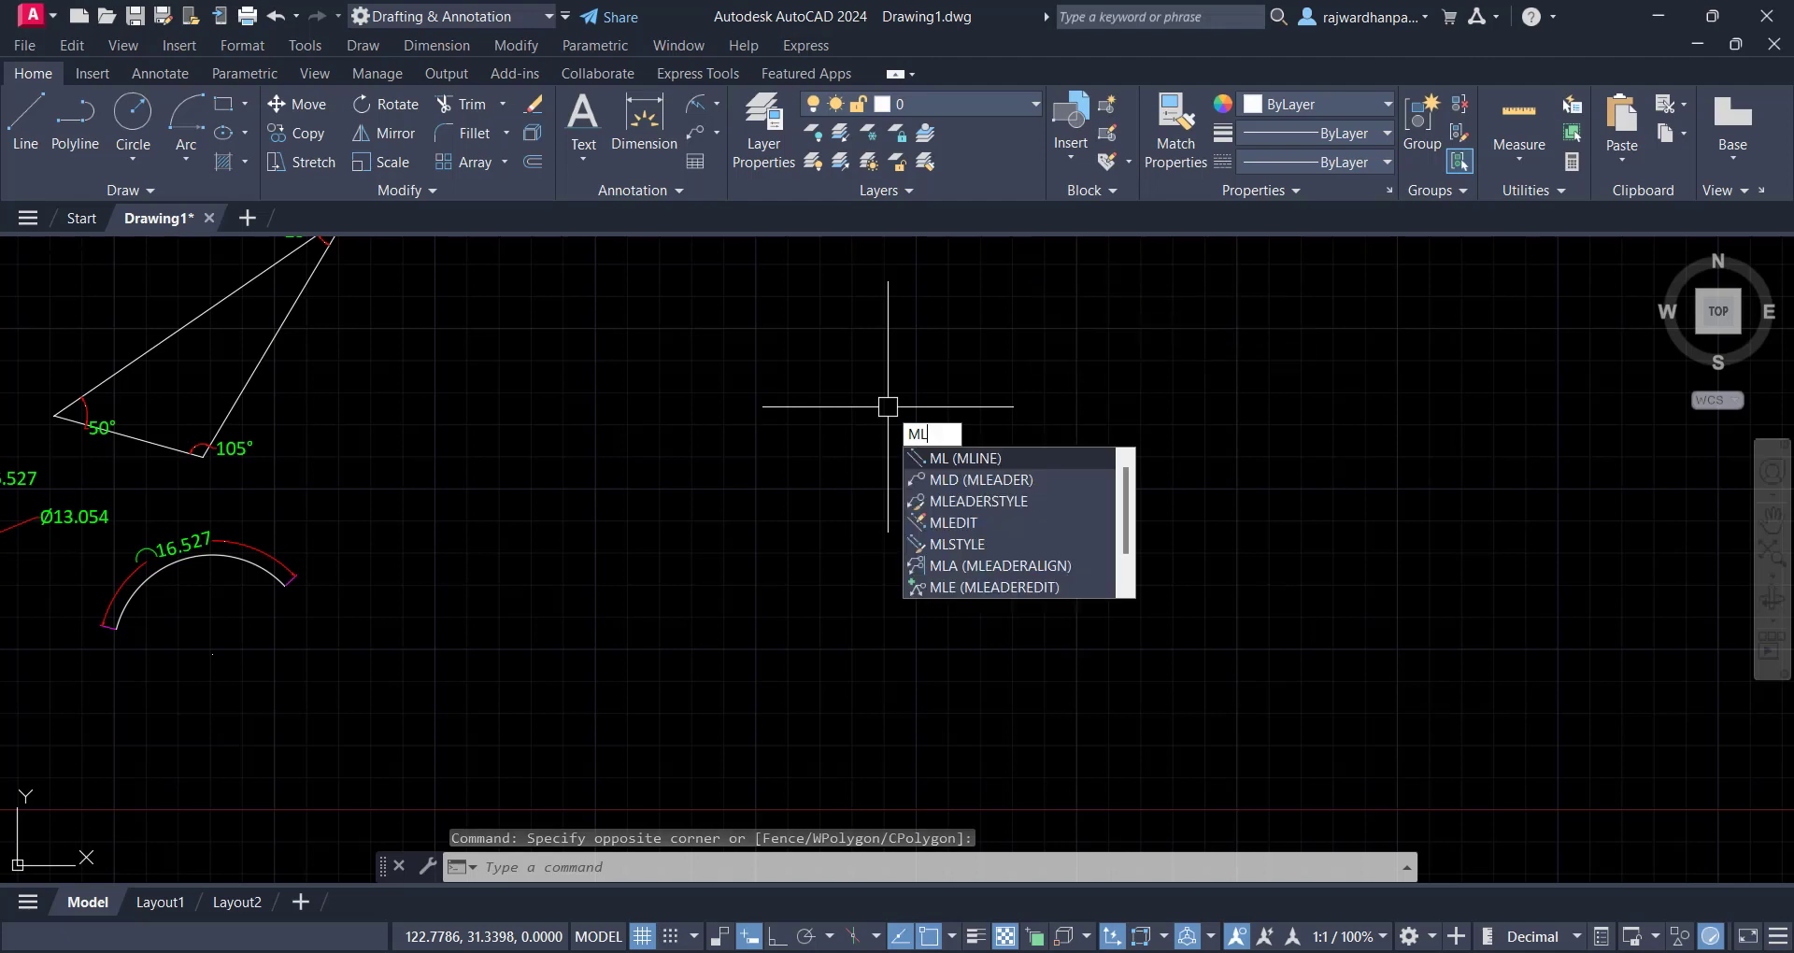
{"action": "key", "text": "Return"}
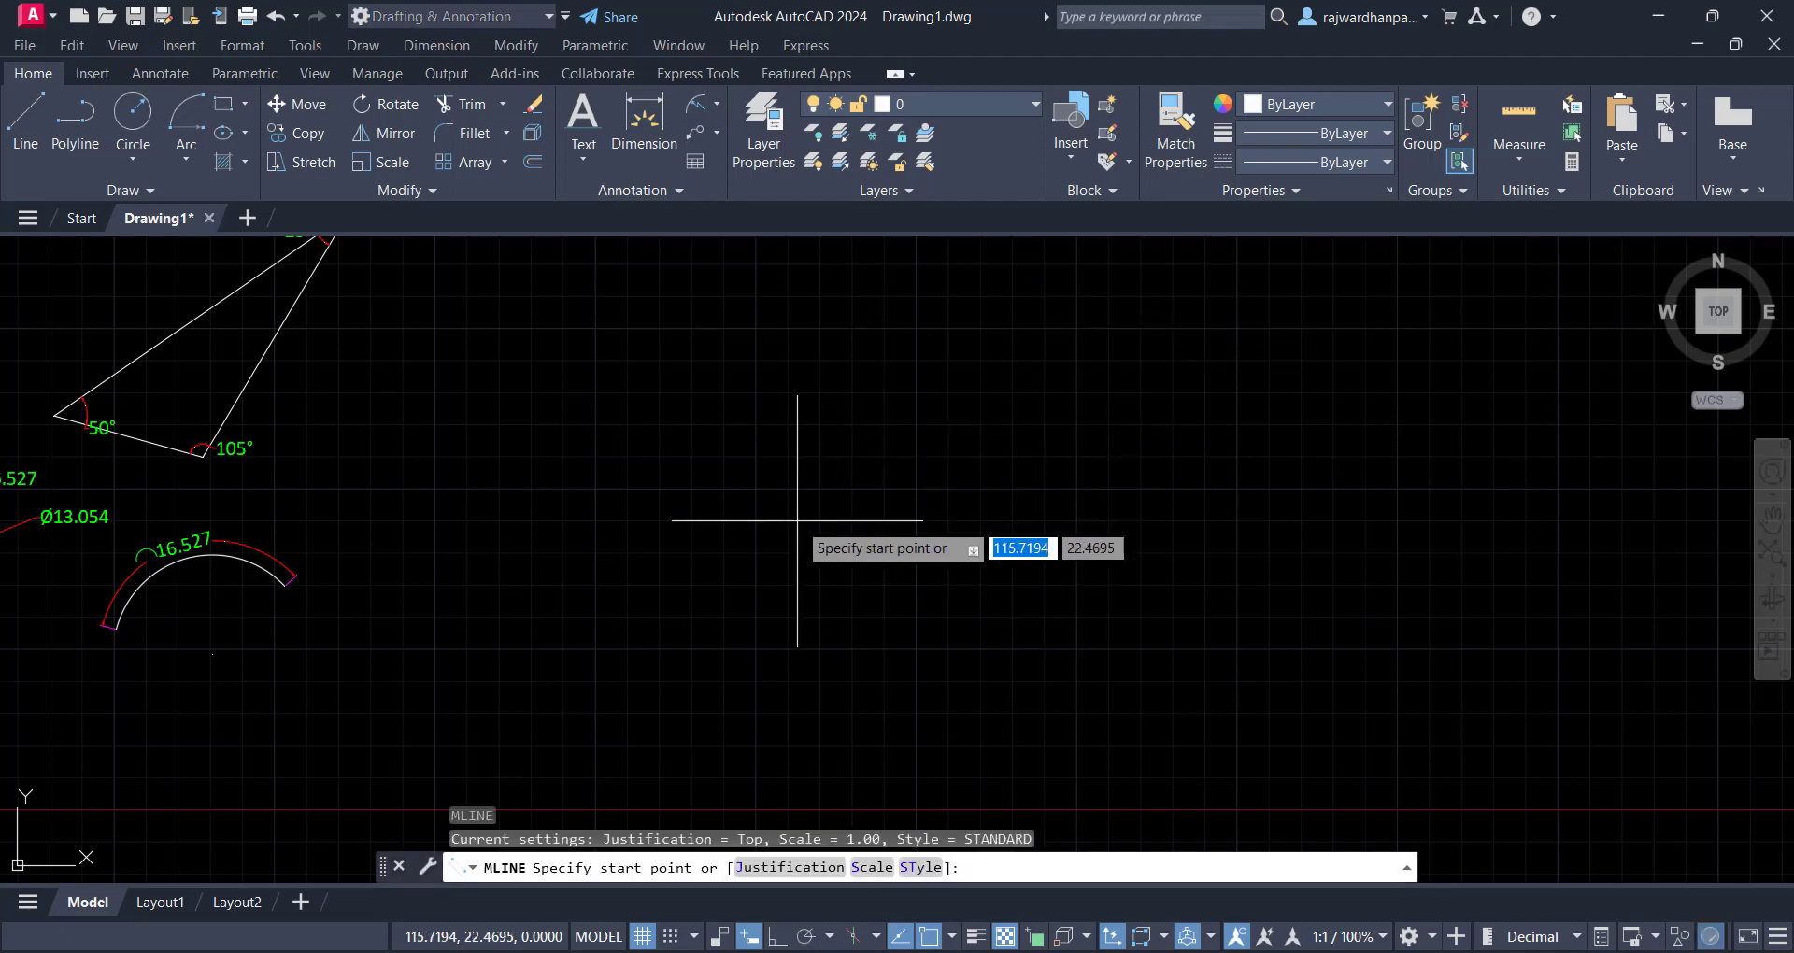
{"action": "mouse_move", "coordinate": [785, 503]}
{"action": "middle_mouse_down"}
{"action": "mouse_move", "coordinate": [801, 300]}
{"action": "mouse_move", "coordinate": [837, 317]}
{"action": "middle_mouse_up"}
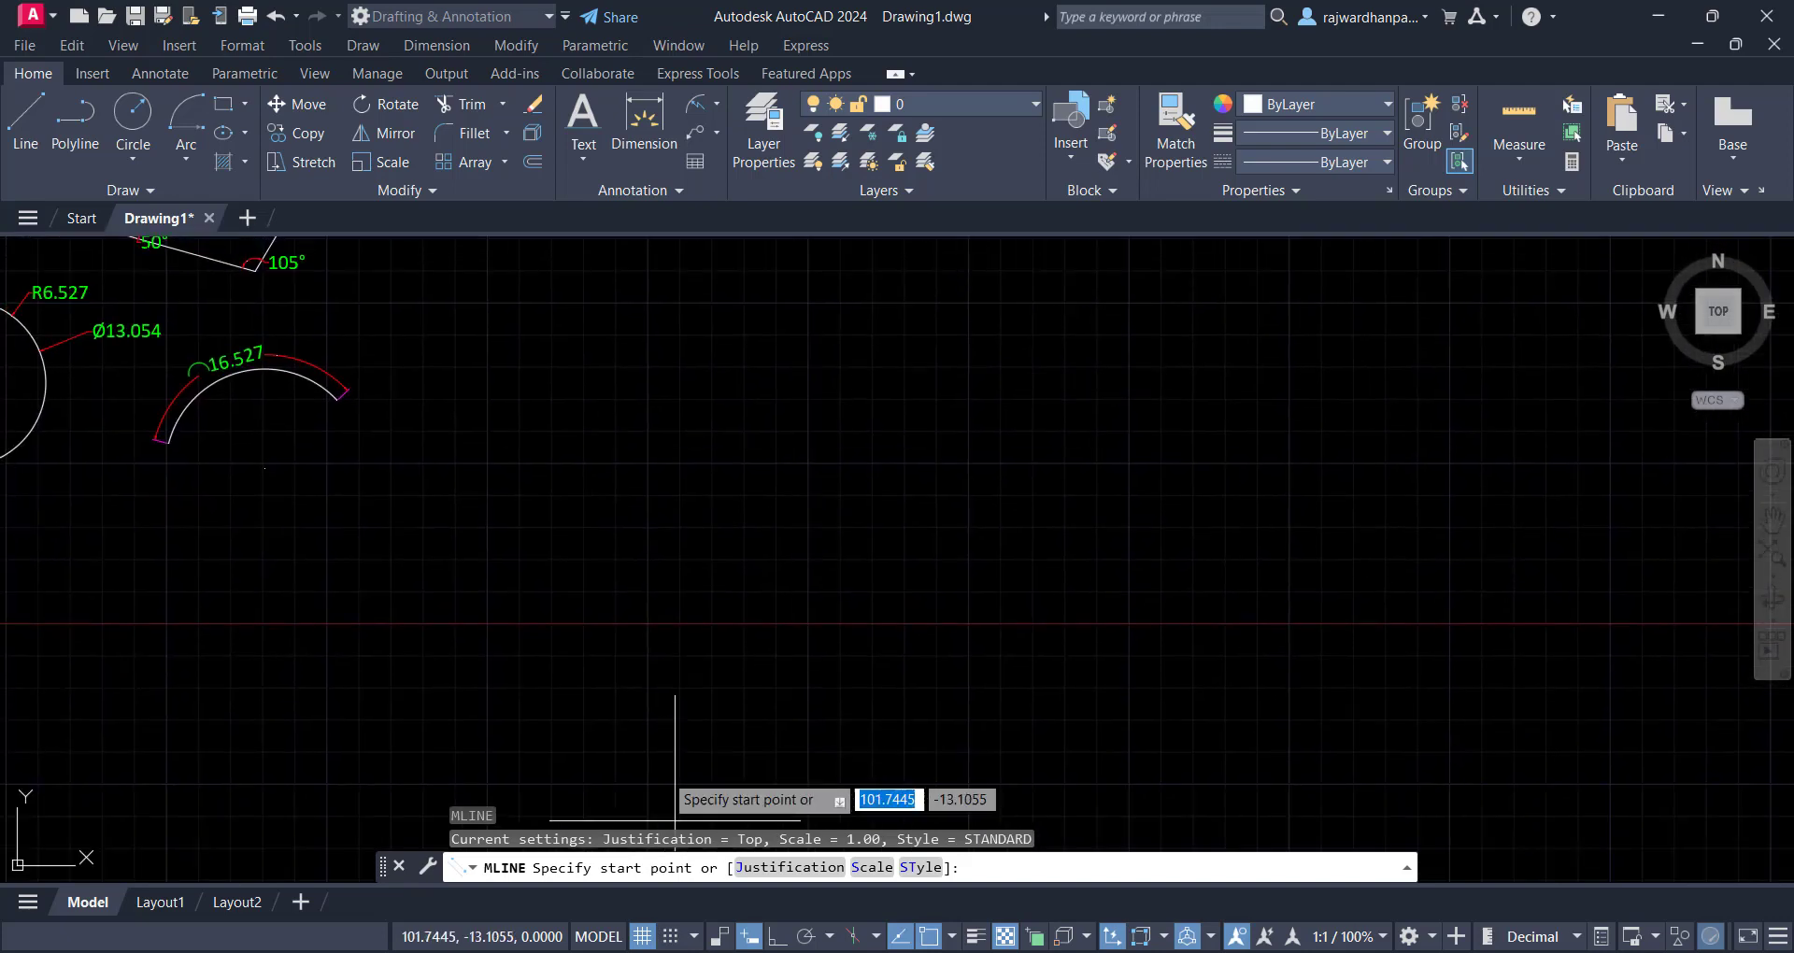
{"action": "left_click", "coordinate": [603, 495]}
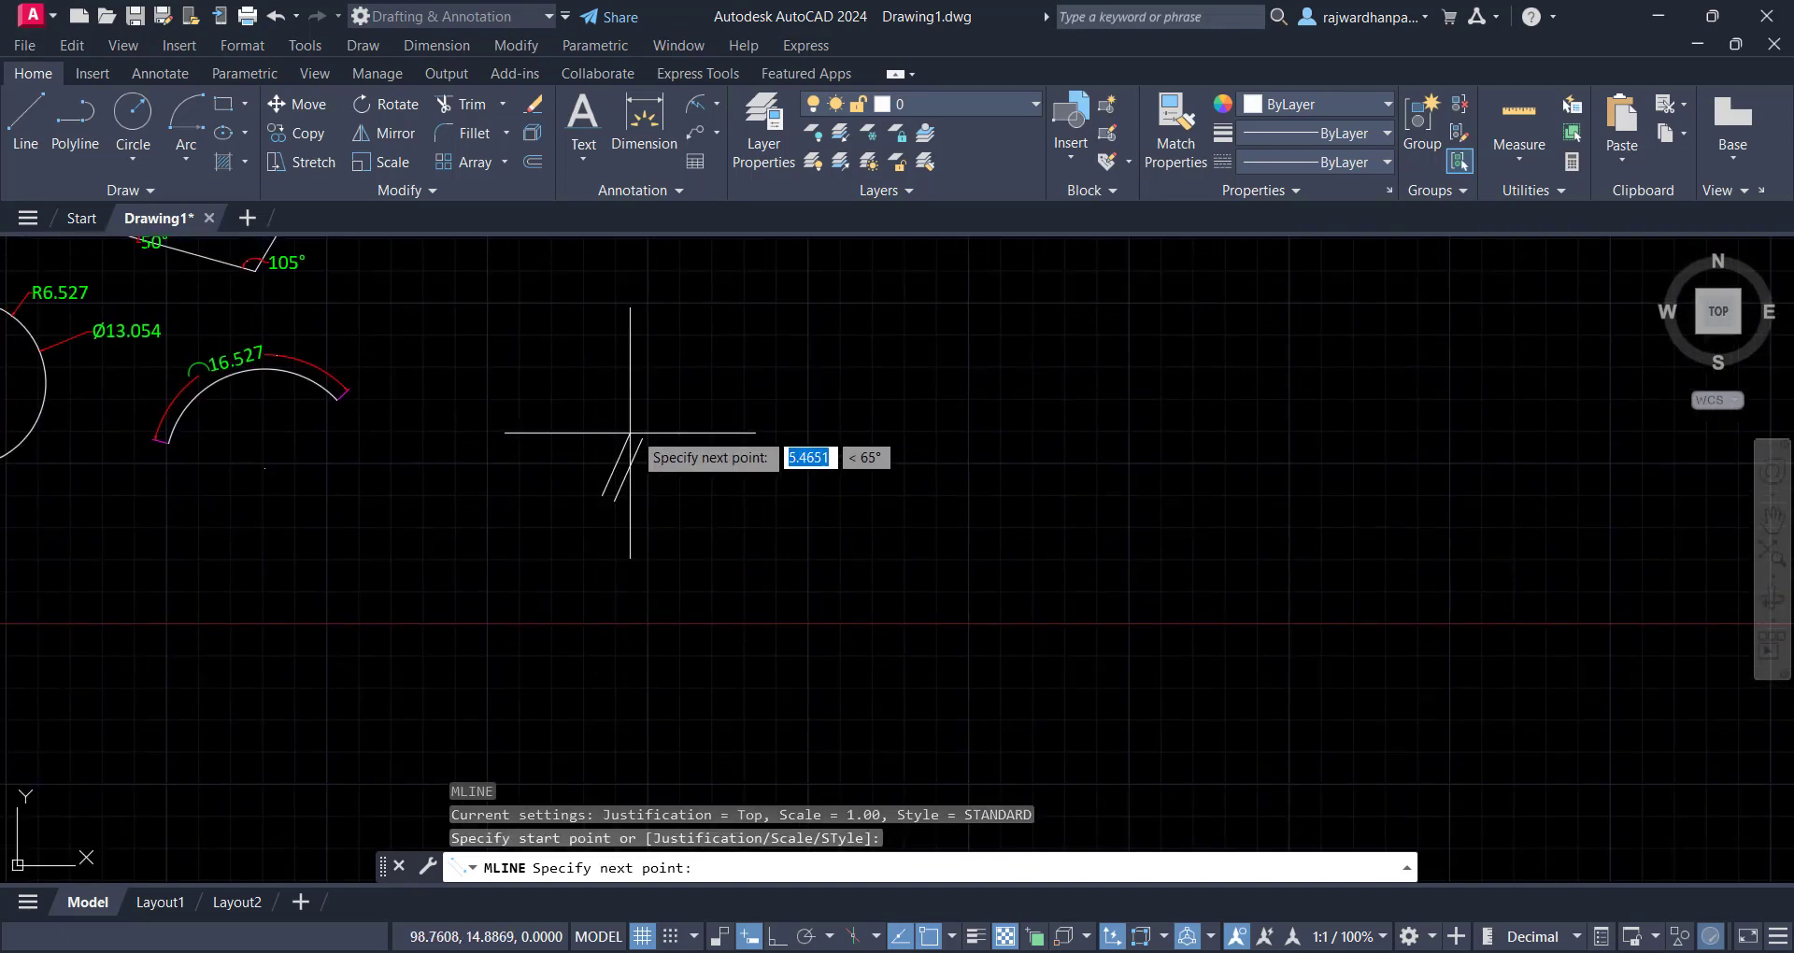
{"action": "left_click", "coordinate": [714, 348]}
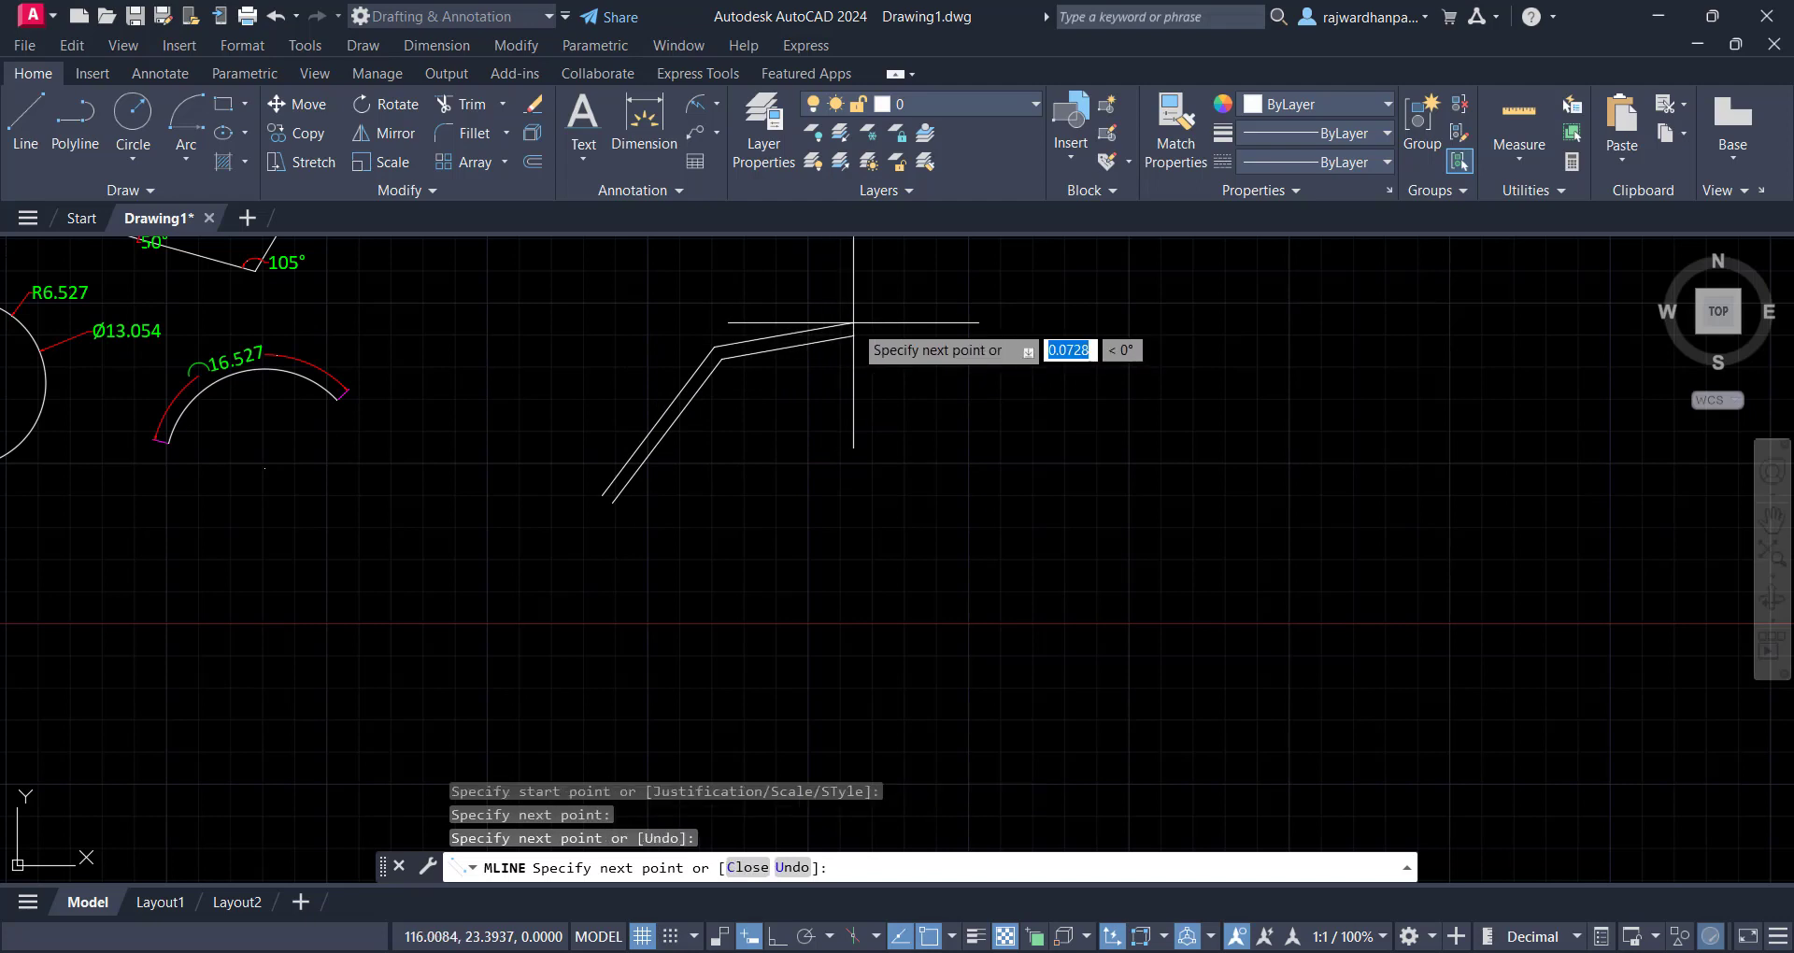
{"action": "left_click", "coordinate": [851, 324]}
{"action": "left_click", "coordinate": [890, 530]}
{"action": "left_click", "coordinate": [1103, 507]}
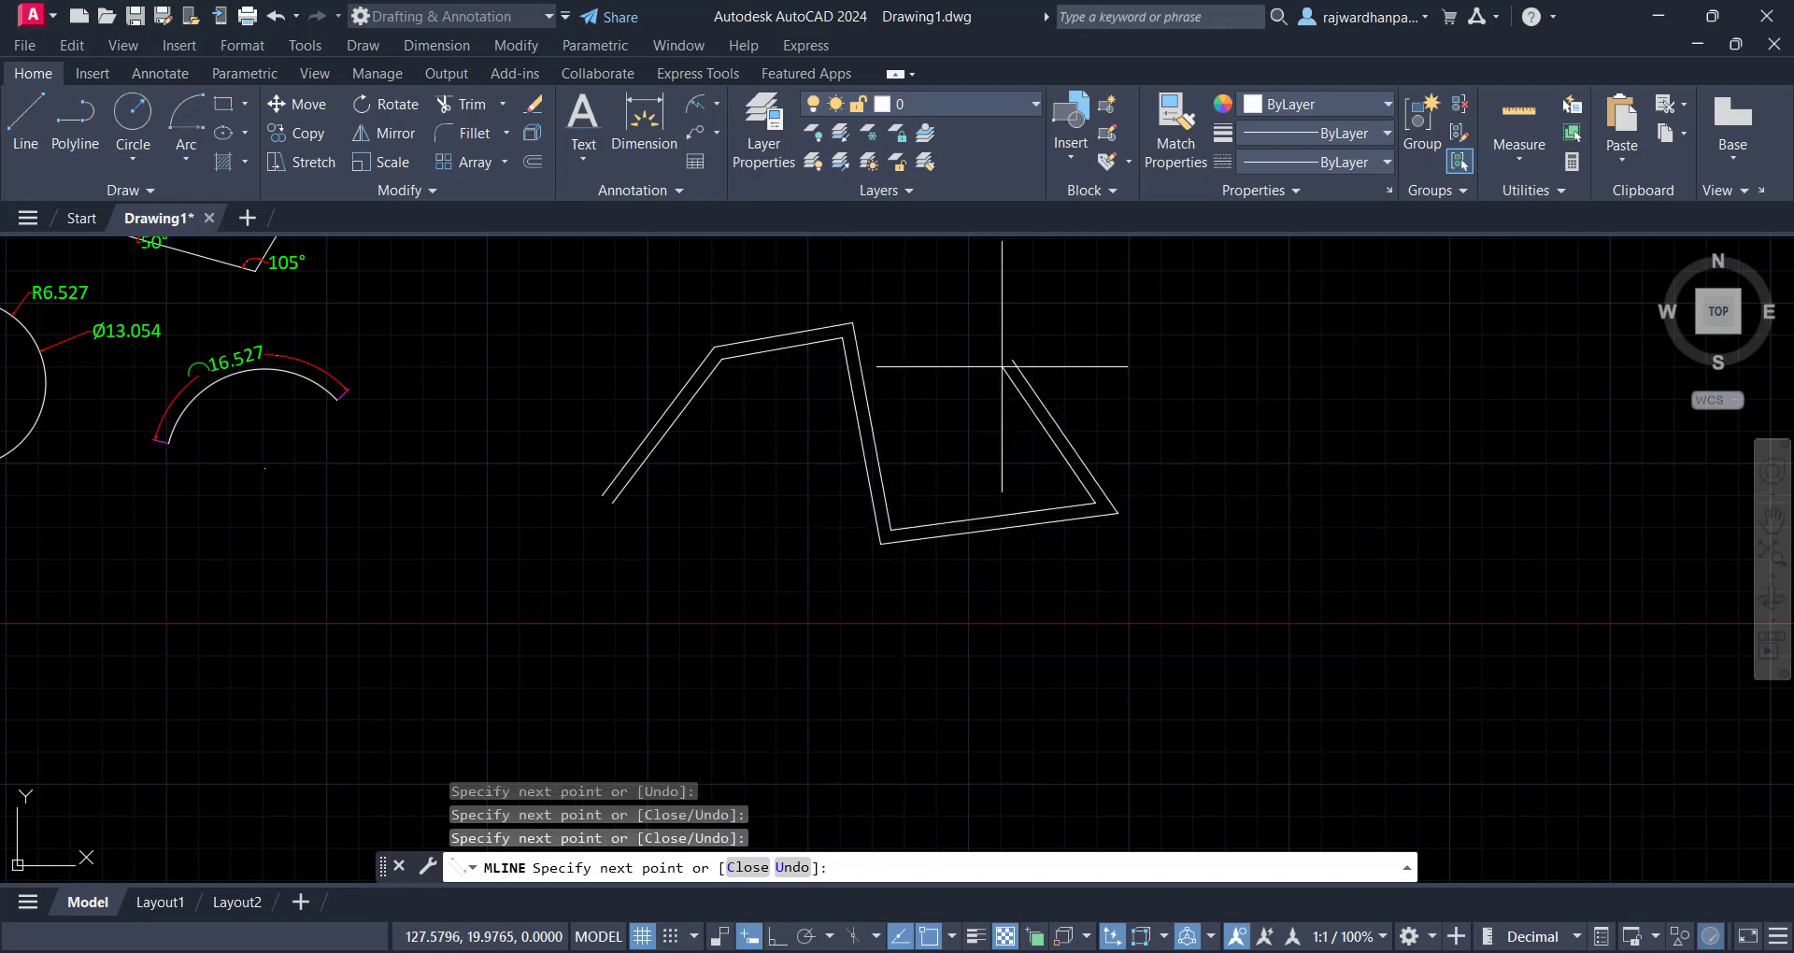
{"action": "left_click", "coordinate": [1012, 369]}
{"action": "left_click", "coordinate": [1117, 324]}
{"action": "left_click", "coordinate": [1277, 402]}
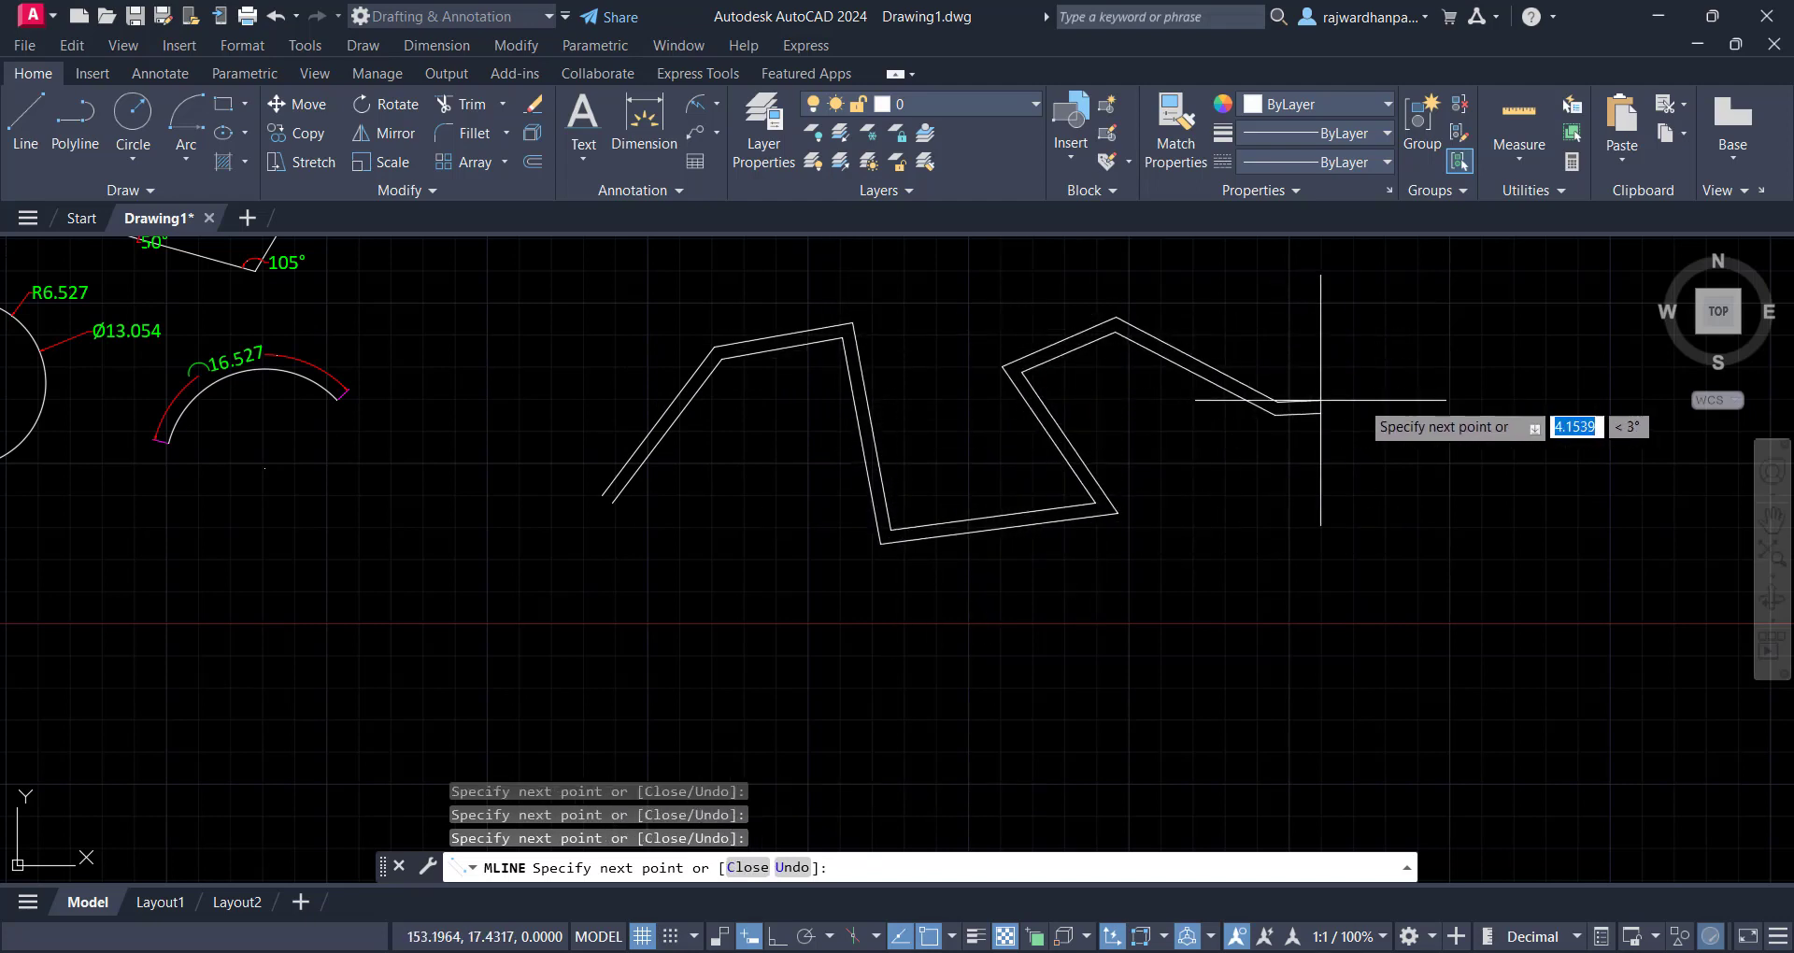
{"action": "left_click", "coordinate": [1263, 624]}
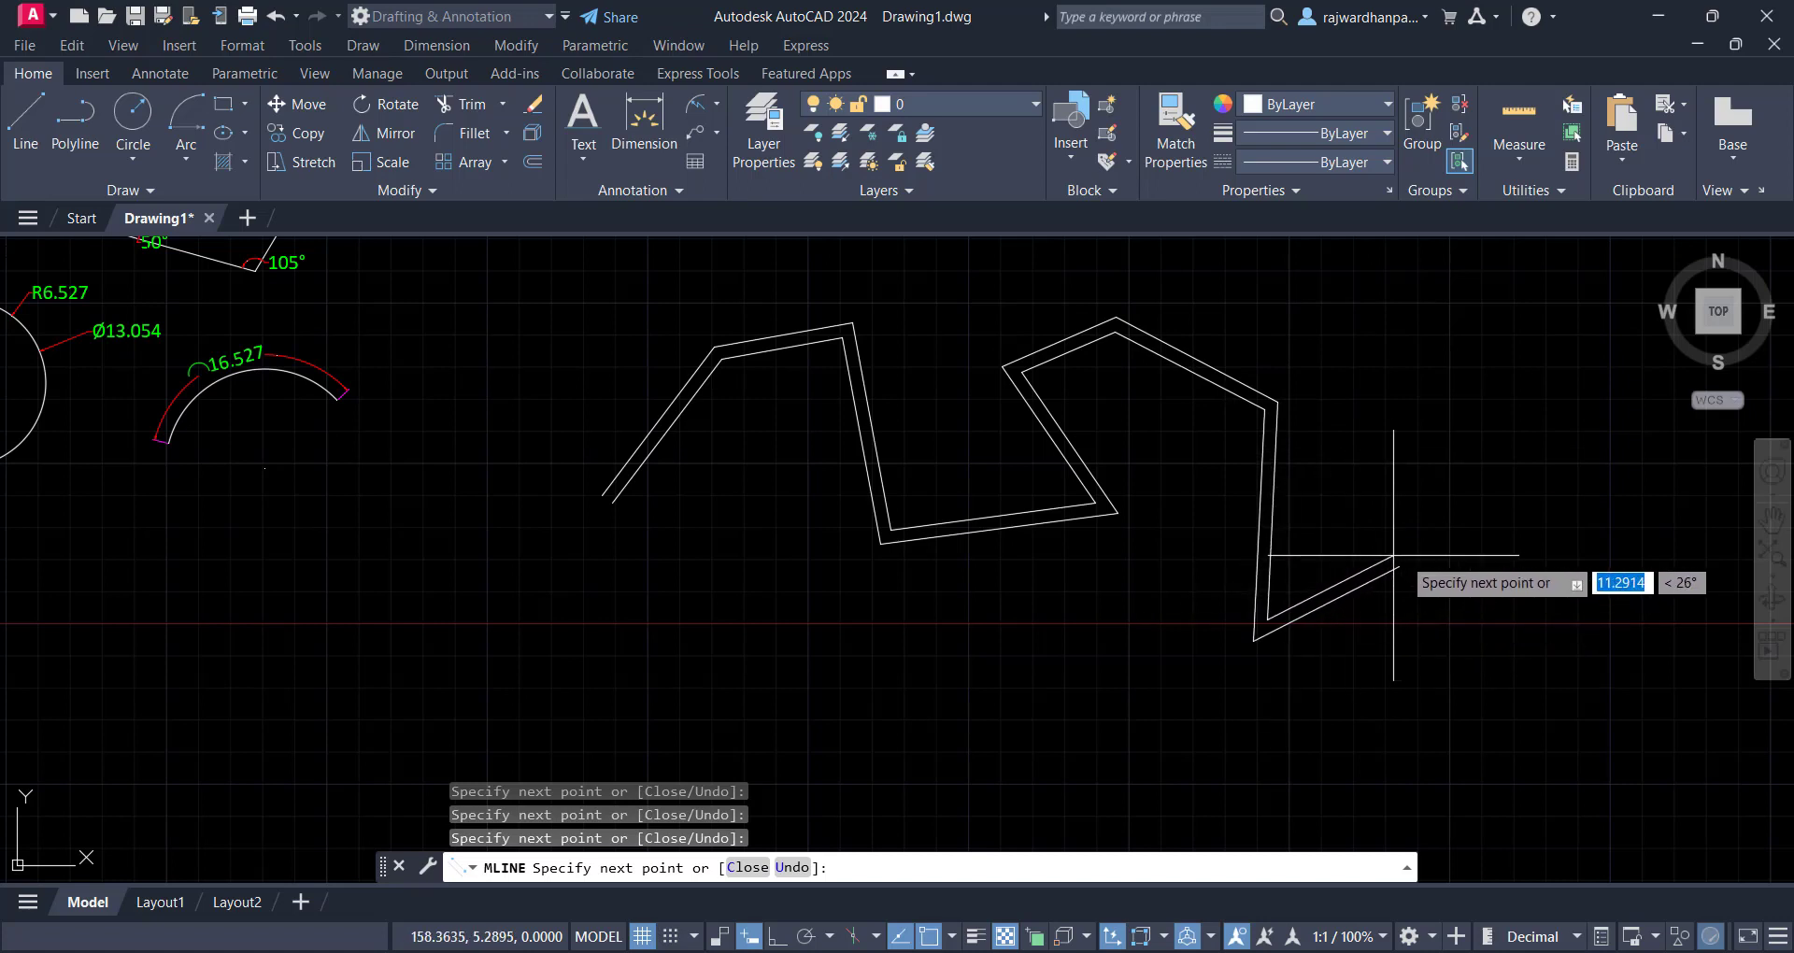
{"action": "left_click", "coordinate": [1444, 570]}
{"action": "left_click", "coordinate": [1356, 440]}
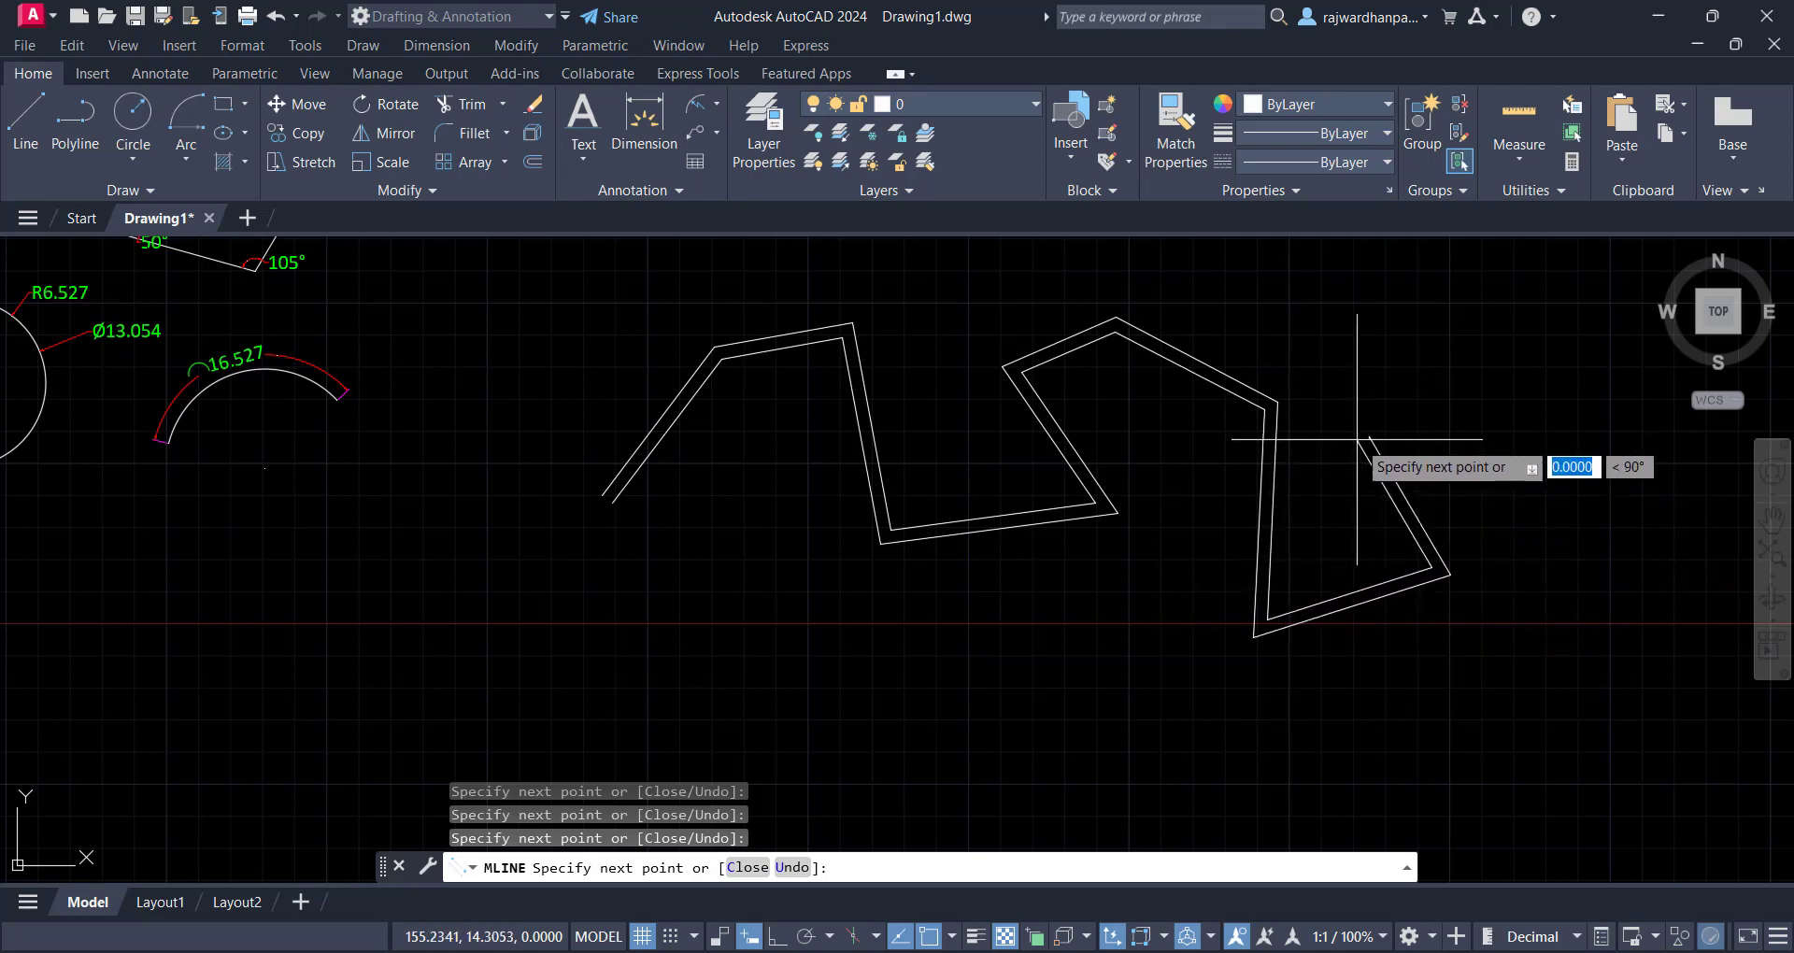
{"action": "left_click", "coordinate": [1368, 241]}
{"action": "left_click", "coordinate": [1159, 452]}
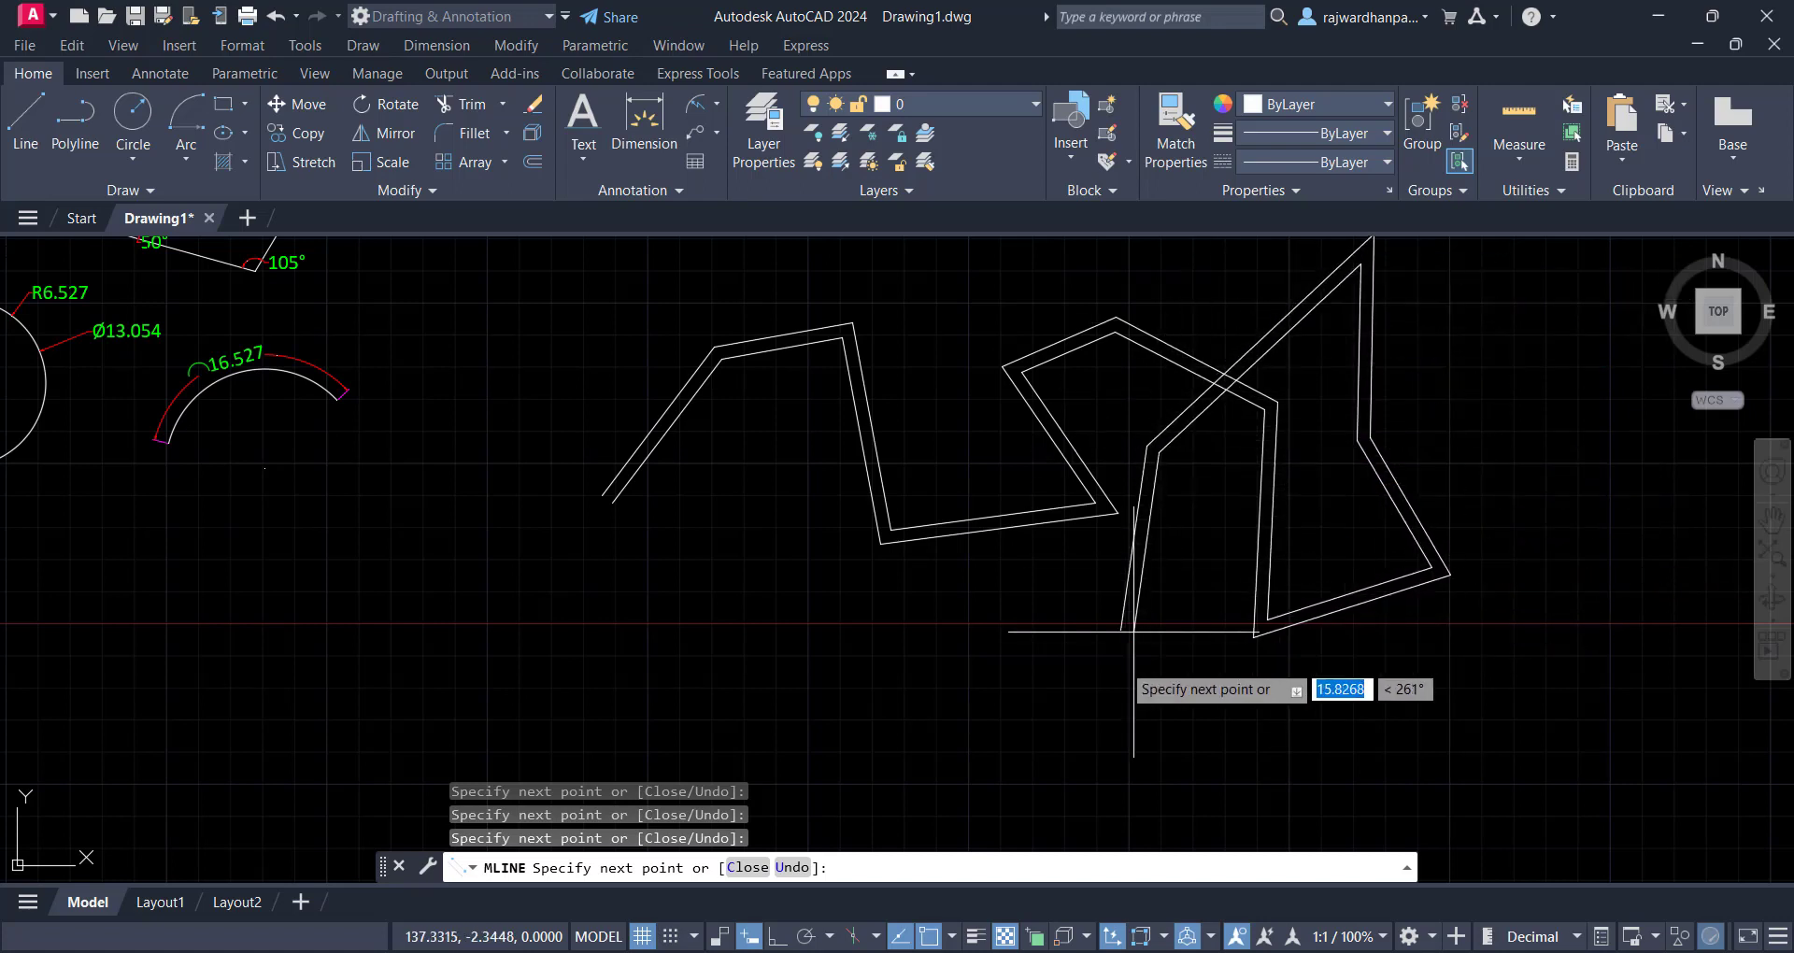
{"action": "left_click", "coordinate": [1102, 652]}
{"action": "left_click", "coordinate": [998, 466]}
{"action": "left_click", "coordinate": [772, 464]}
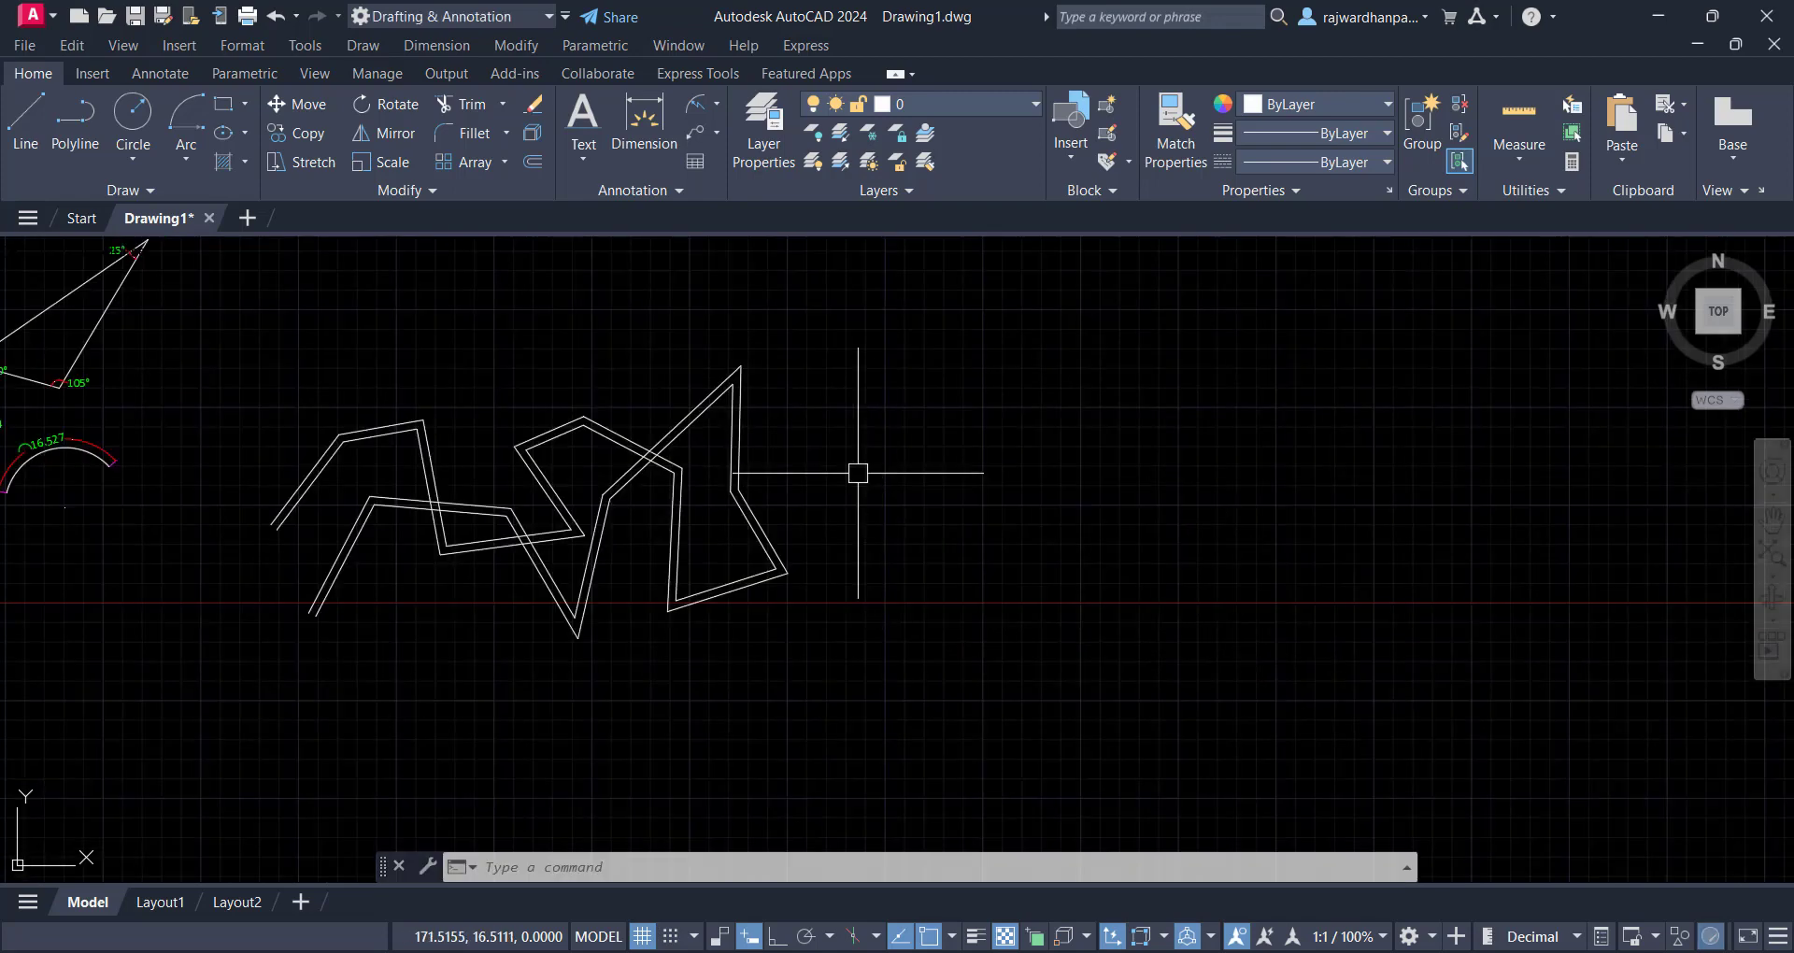
Draw a four-segment zigzag multiline with Top justification in the empty area beyond the self-crossing multiline
{"action": "double_click", "coordinate": [857, 472]}
{"action": "type", "text": "ML"}
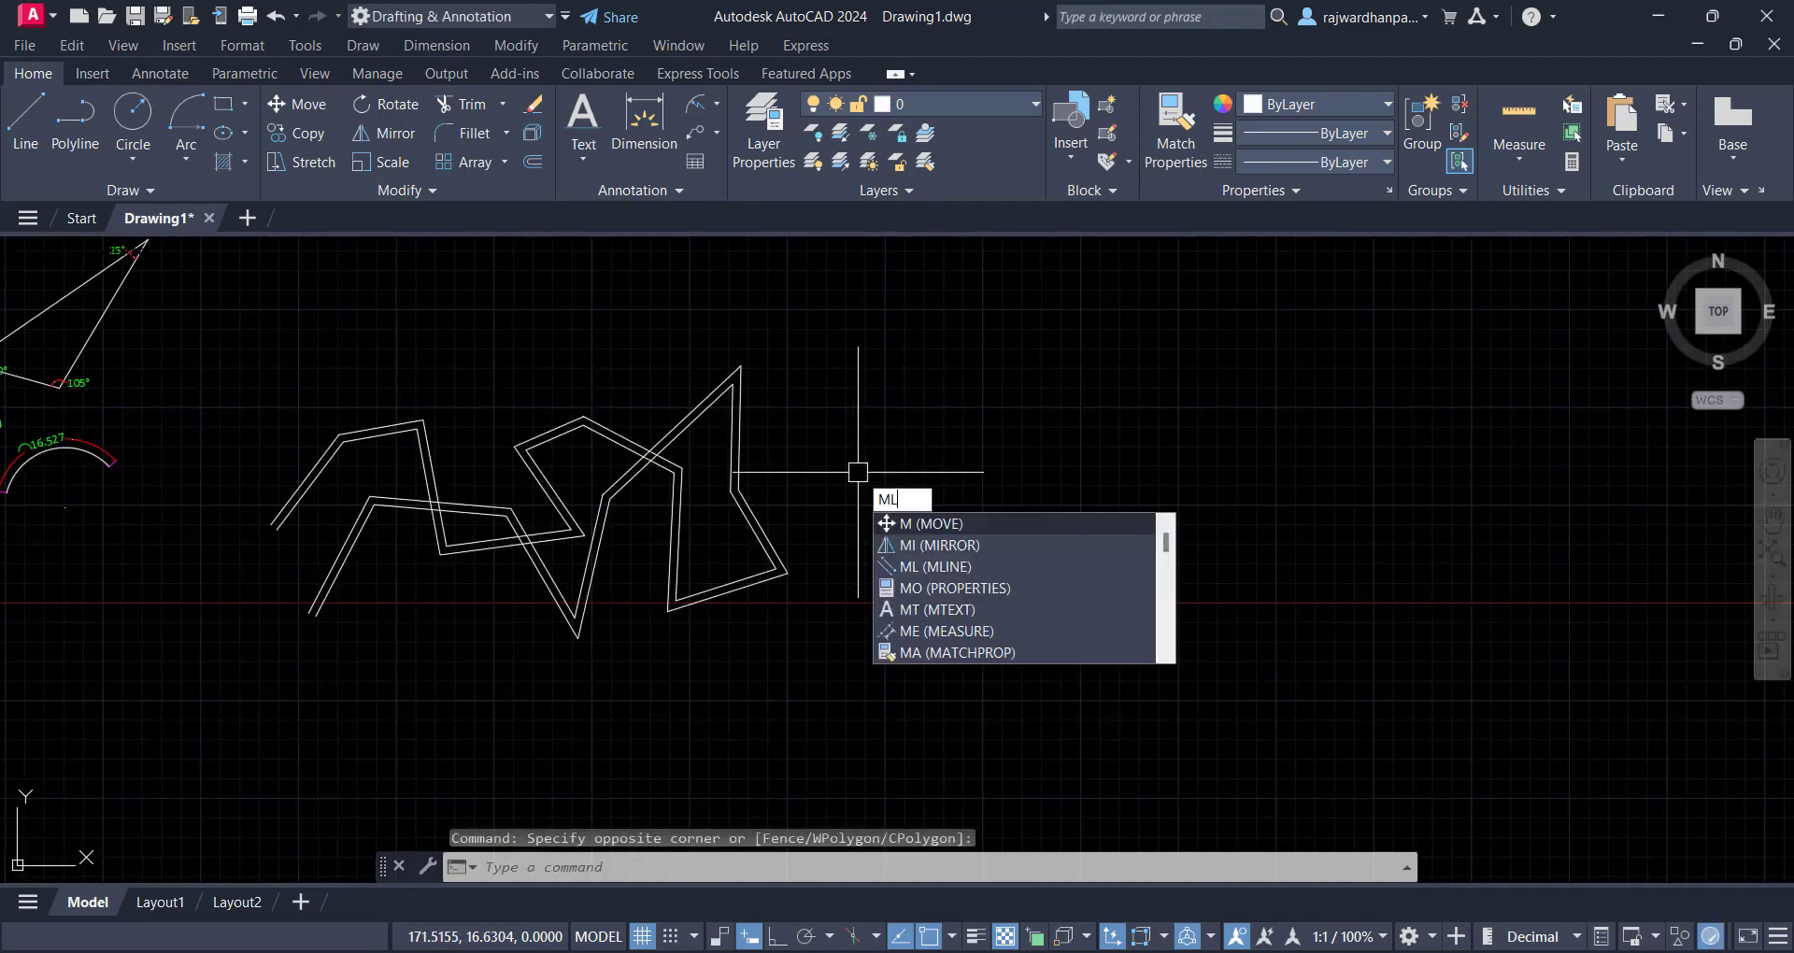
{"action": "key", "text": "Return"}
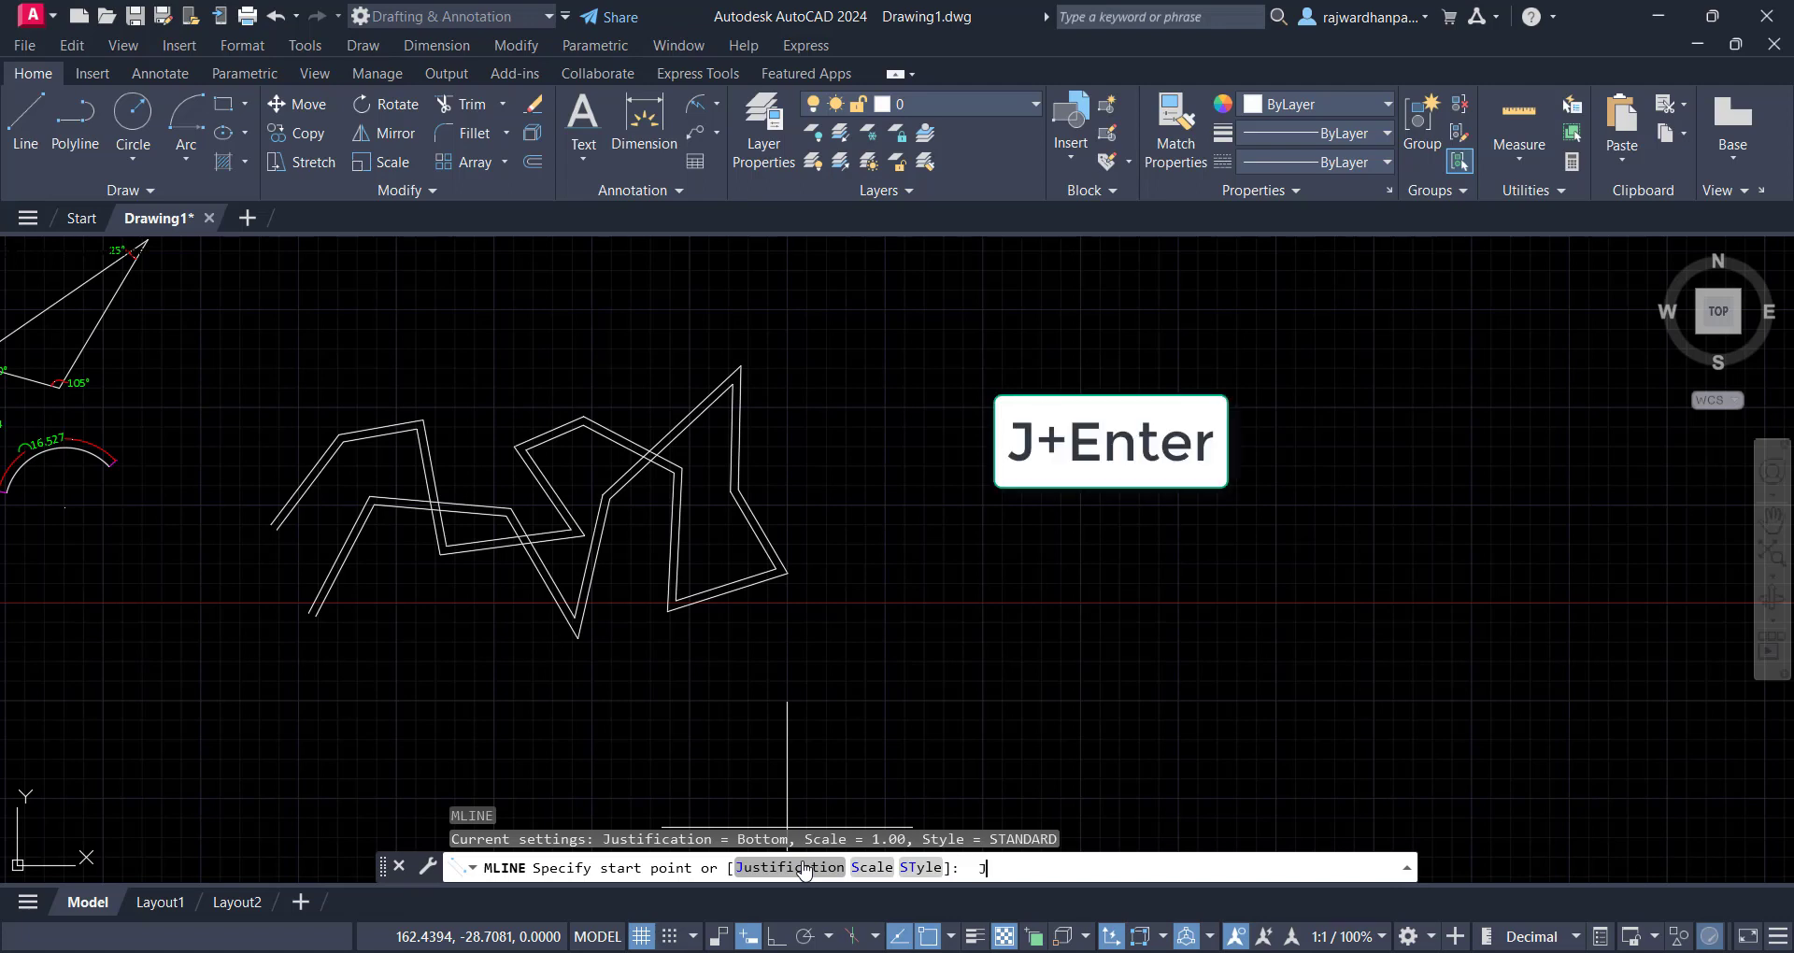
{"action": "key", "text": "Return"}
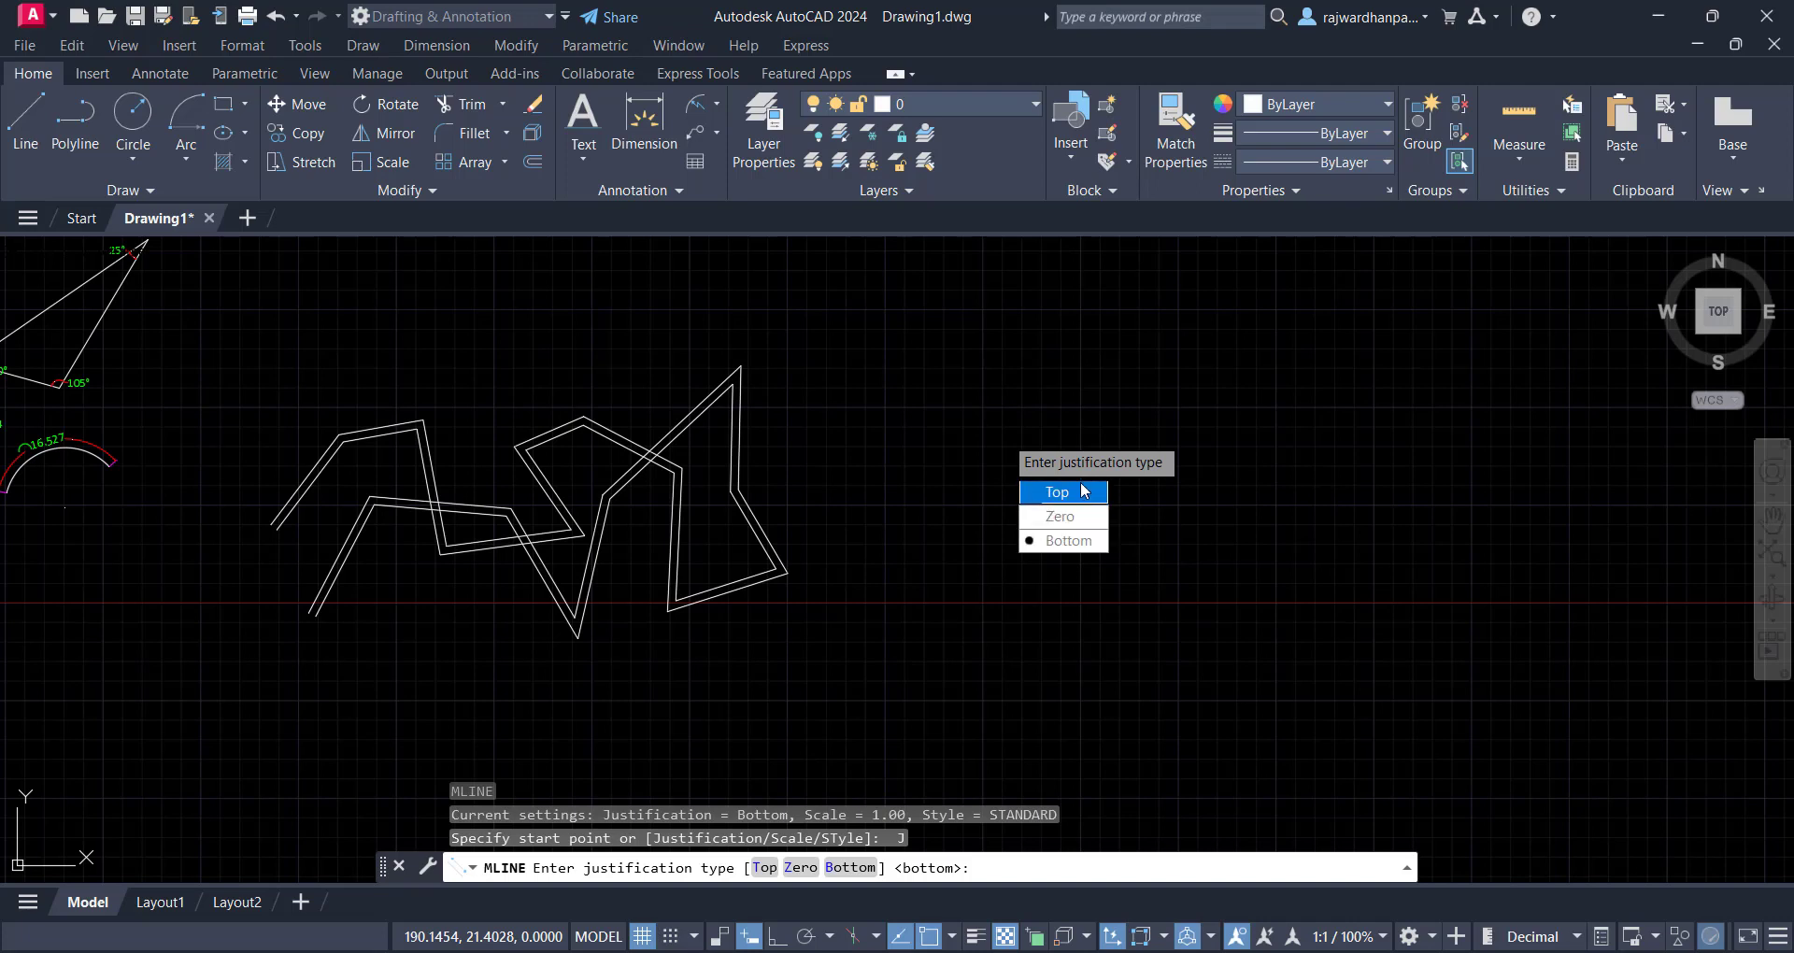
{"action": "type", "text": "T"}
{"action": "key", "text": "Return"}
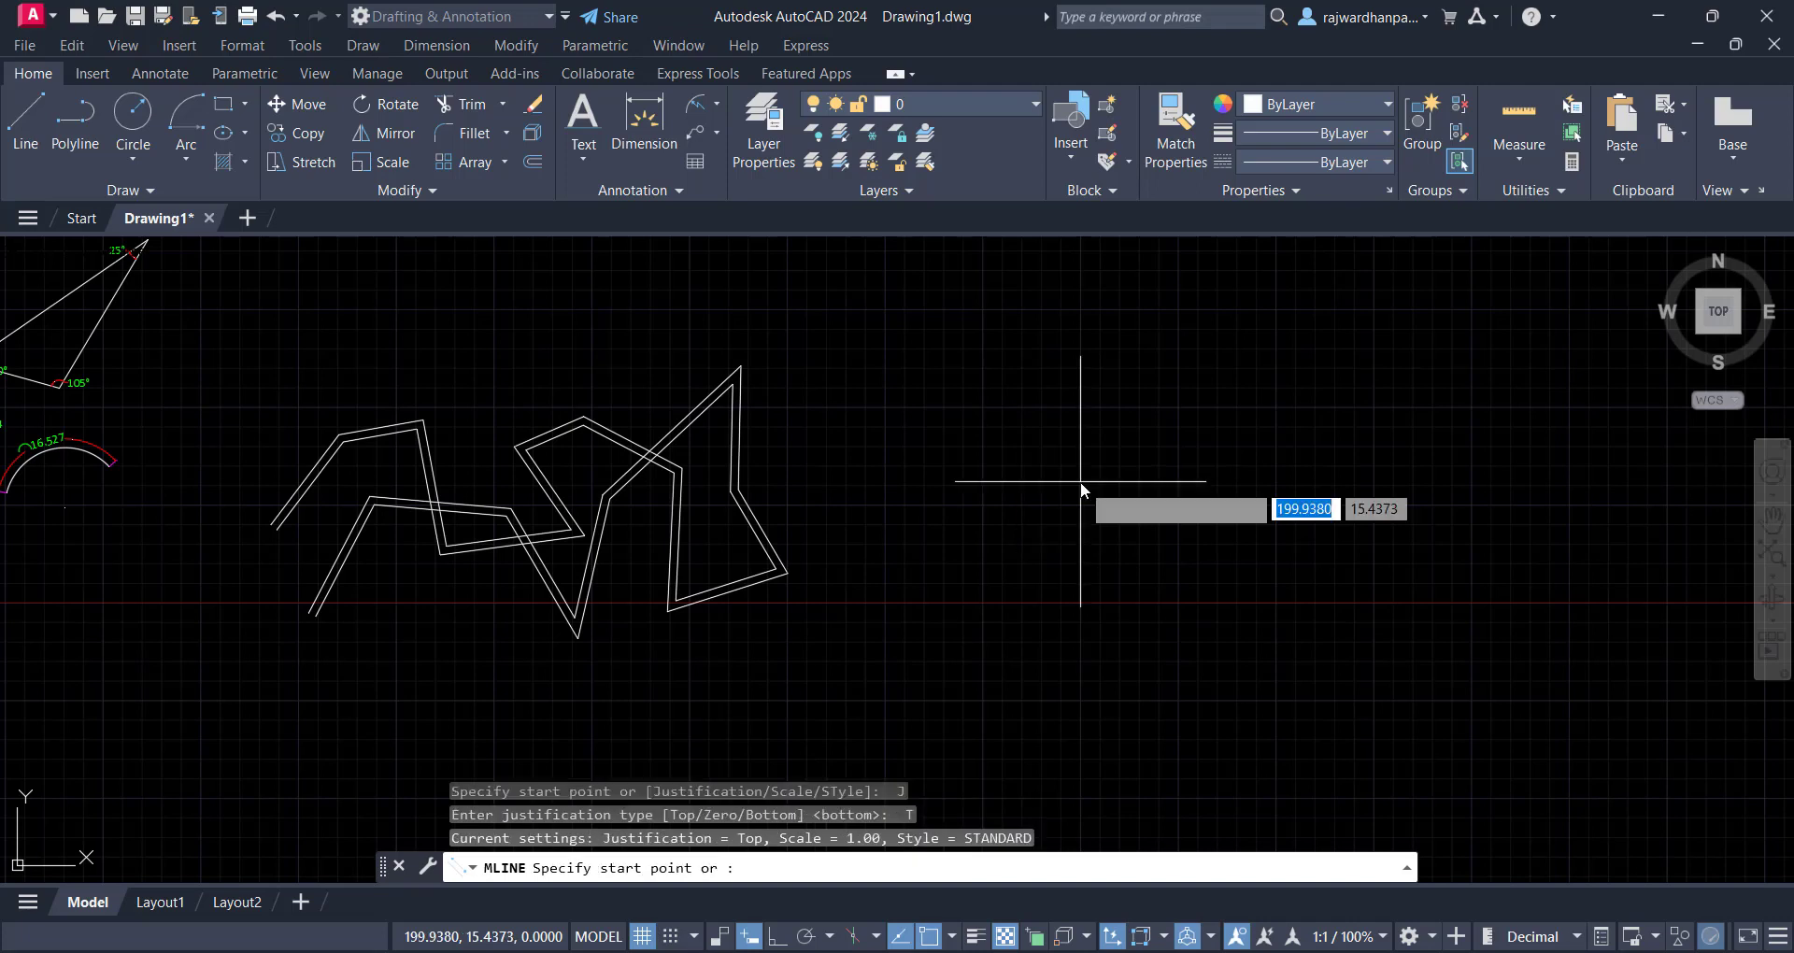
{"action": "left_click", "coordinate": [952, 436]}
{"action": "scroll", "coordinate": [966, 432], "scroll_direction": "up", "scroll_amount": 5}
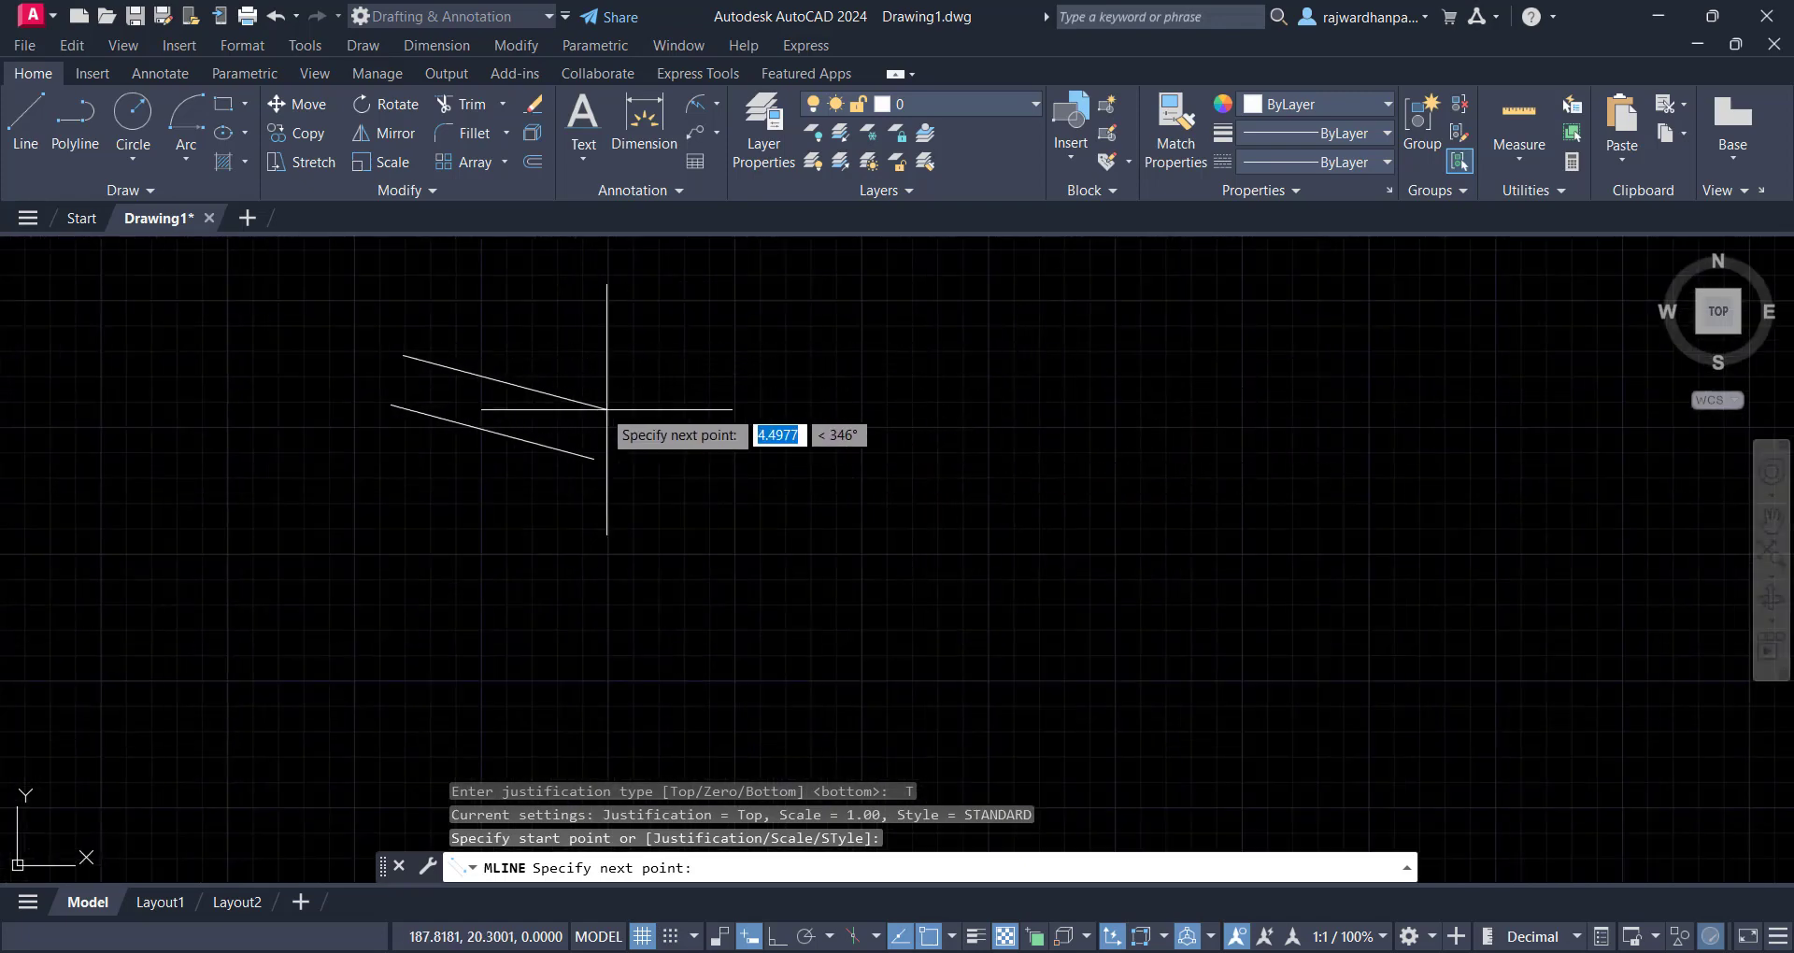
{"action": "left_click", "coordinate": [795, 297]}
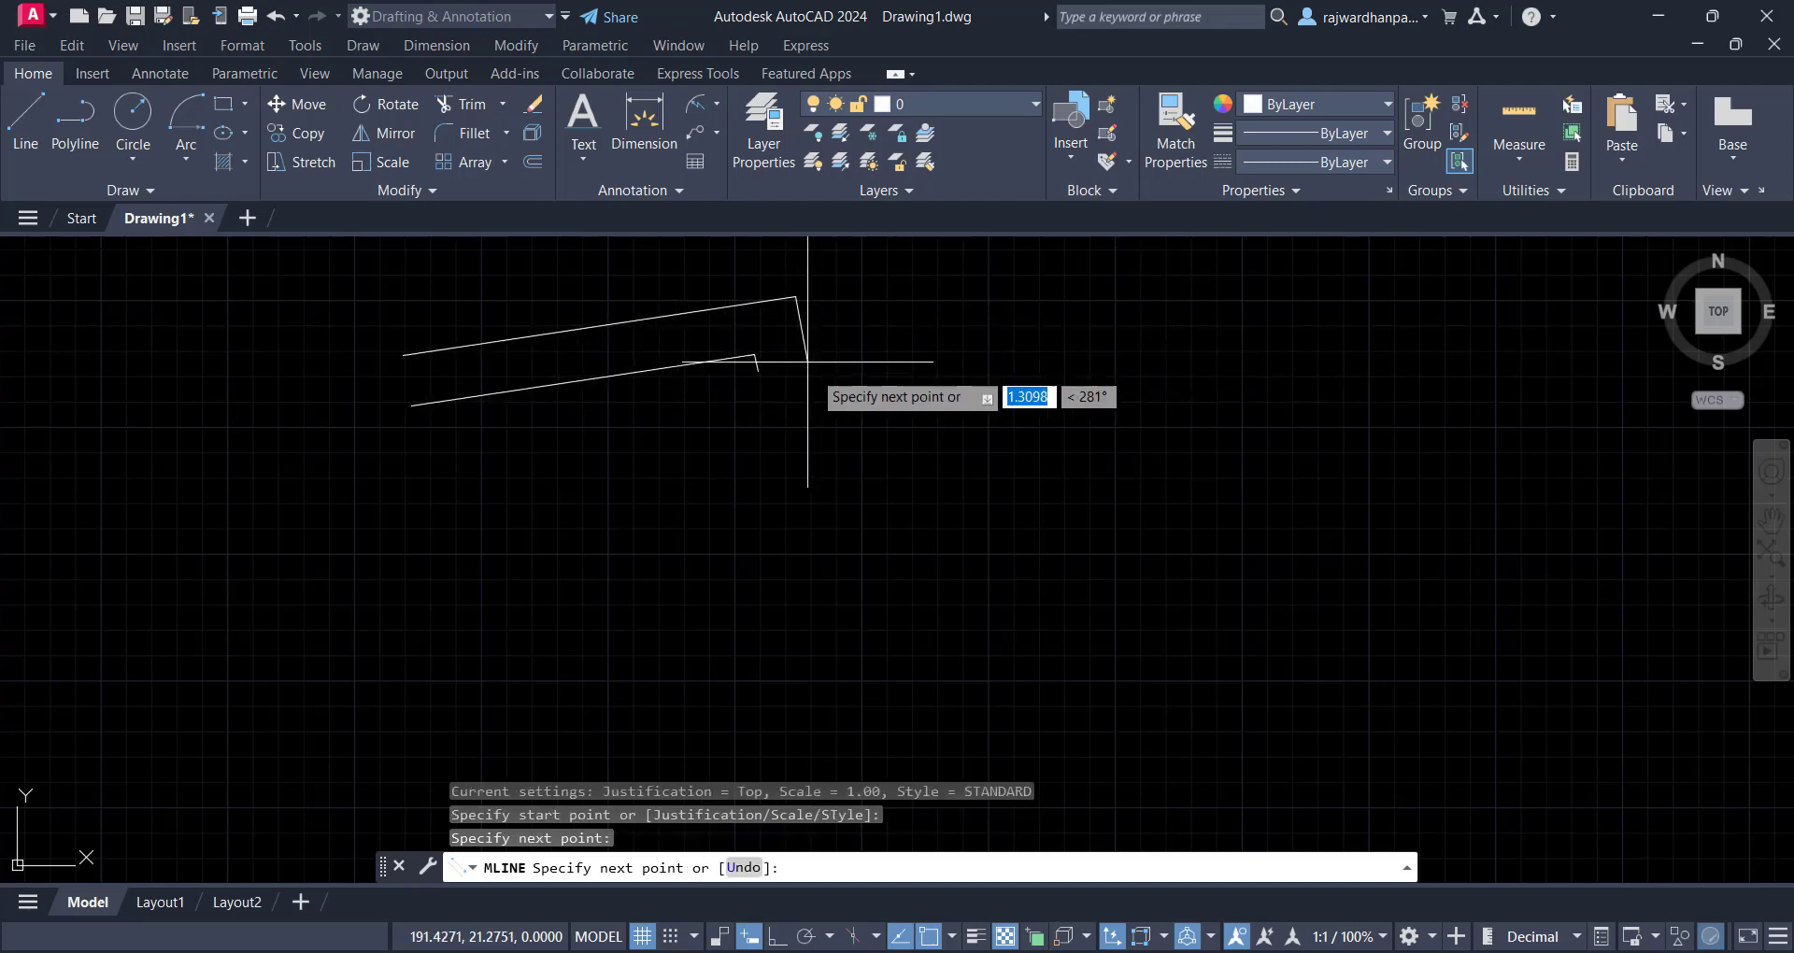
{"action": "left_click", "coordinate": [866, 427]}
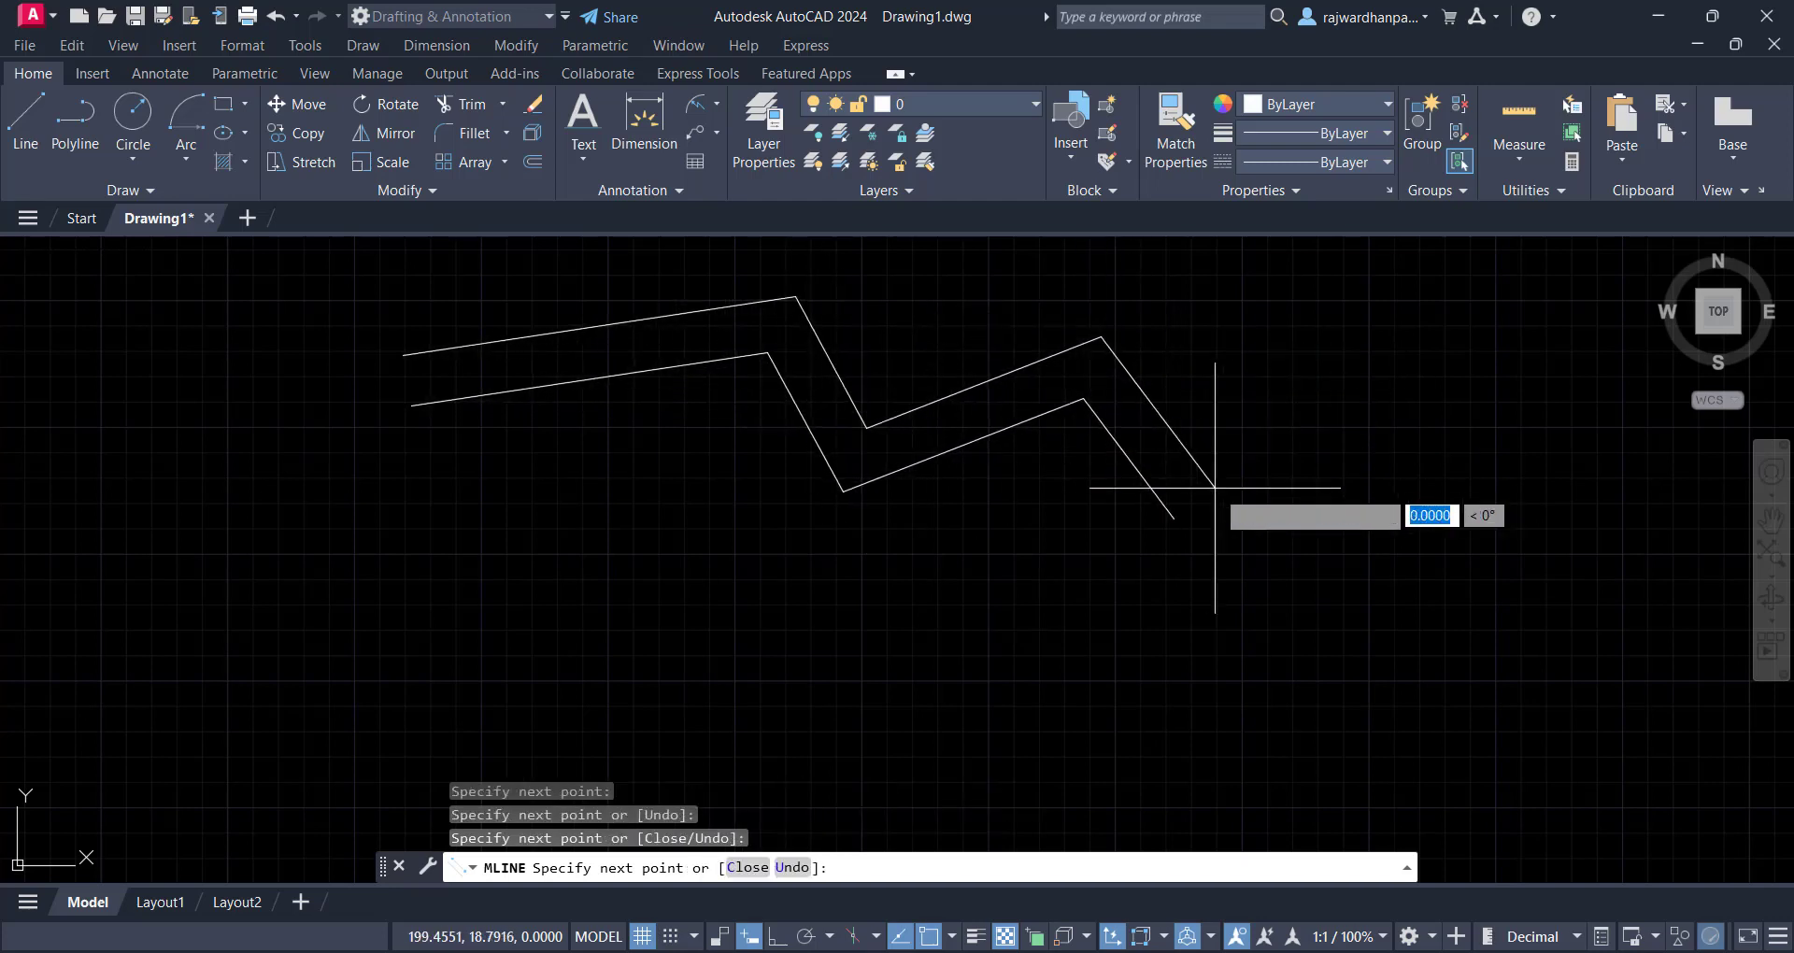
{"action": "left_click", "coordinate": [1211, 488]}
{"action": "key", "text": "Escape"}
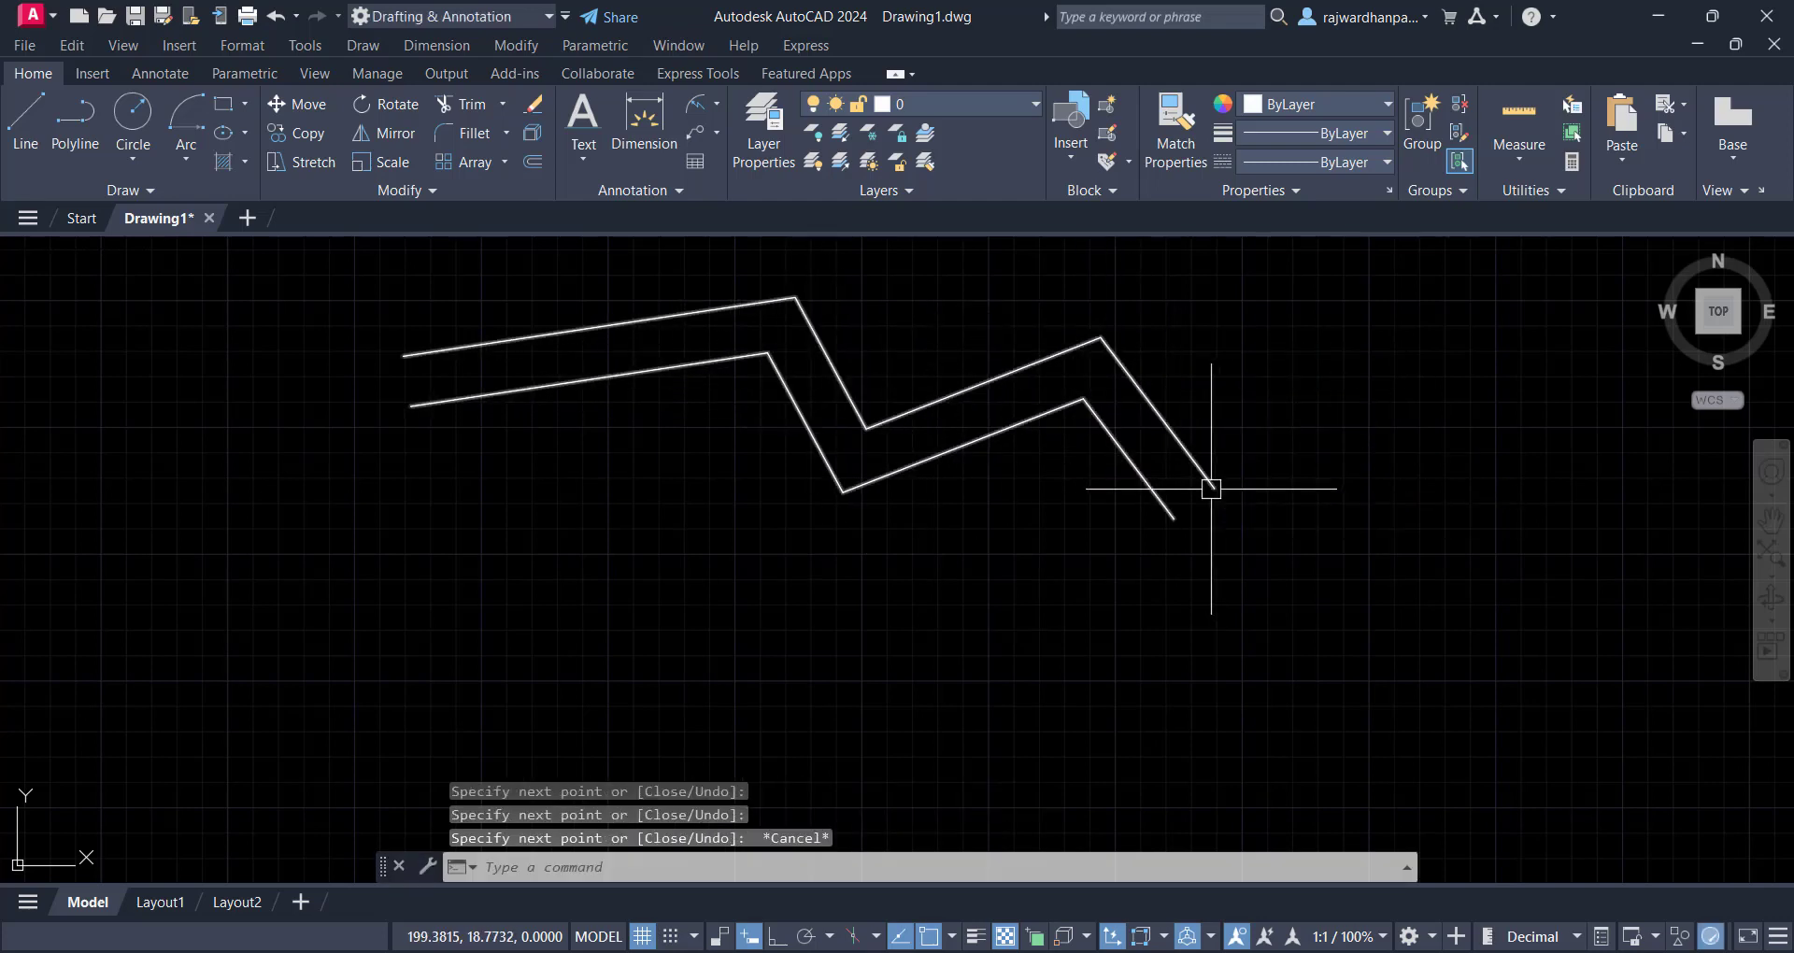
Draw a six-segment zigzag multiline with Bottom justification just below the top-justified one
{"action": "type", "text": "ML"}
{"action": "key", "text": "Return"}
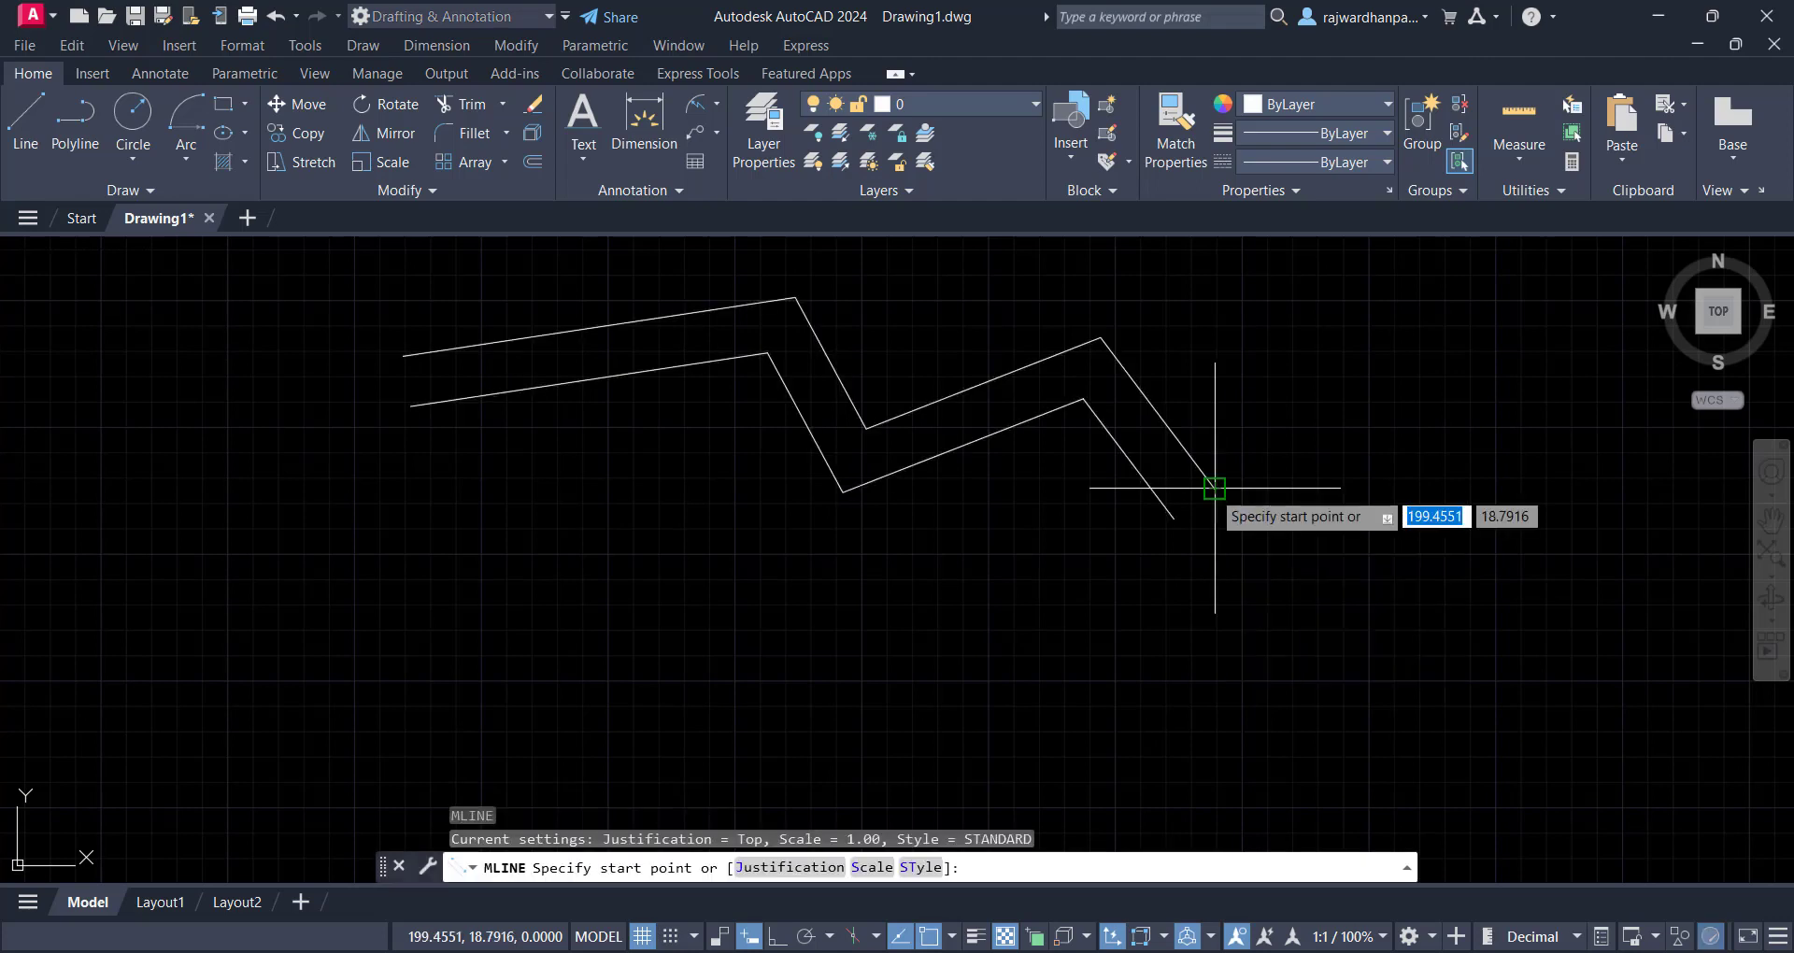
{"action": "type", "text": "J"}
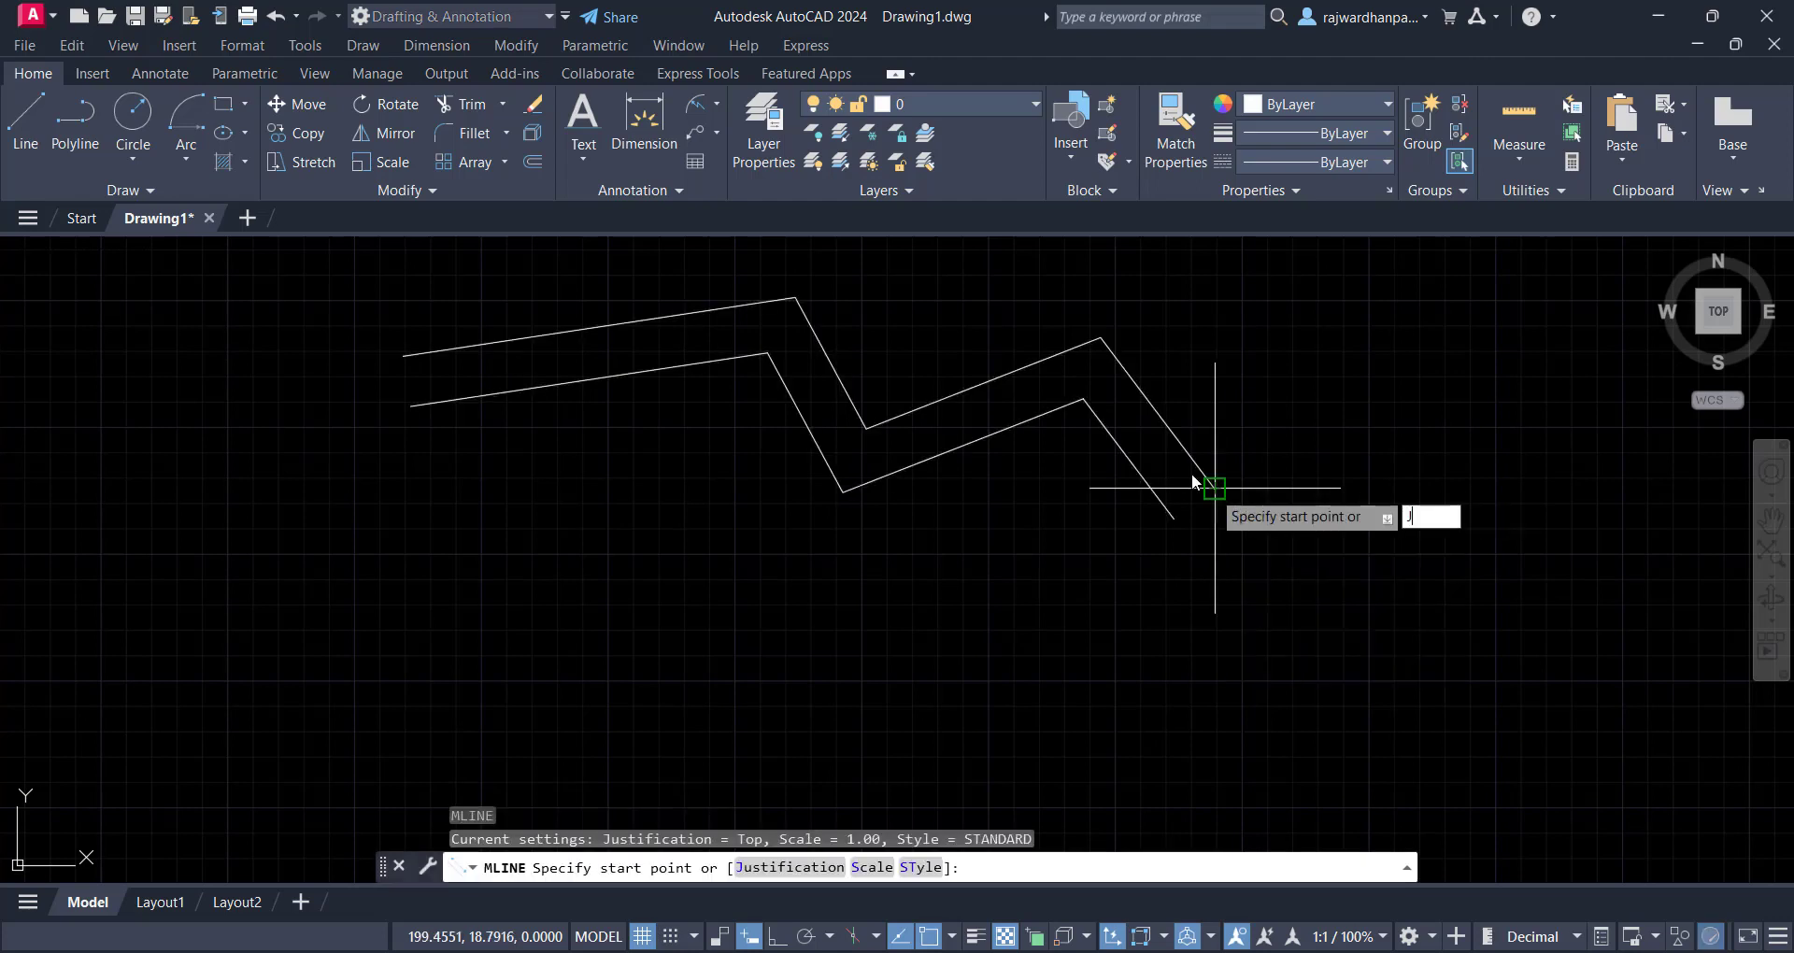
{"action": "key", "text": "Return"}
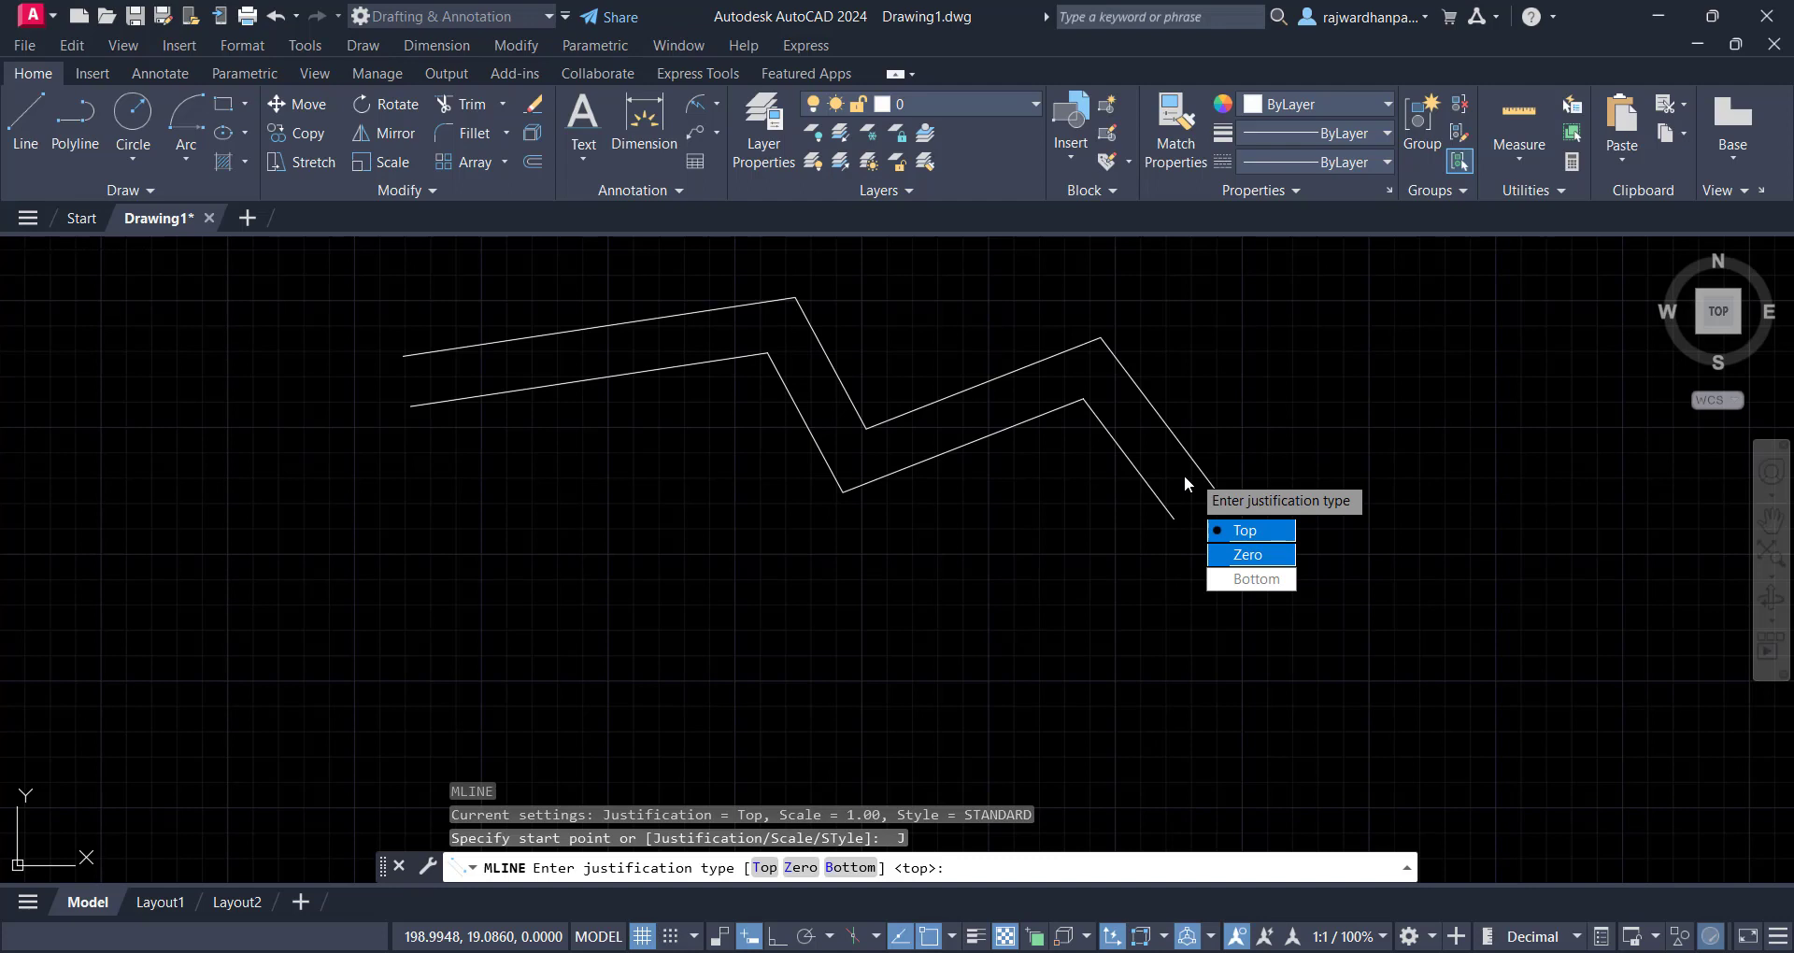
{"action": "type", "text": "B"}
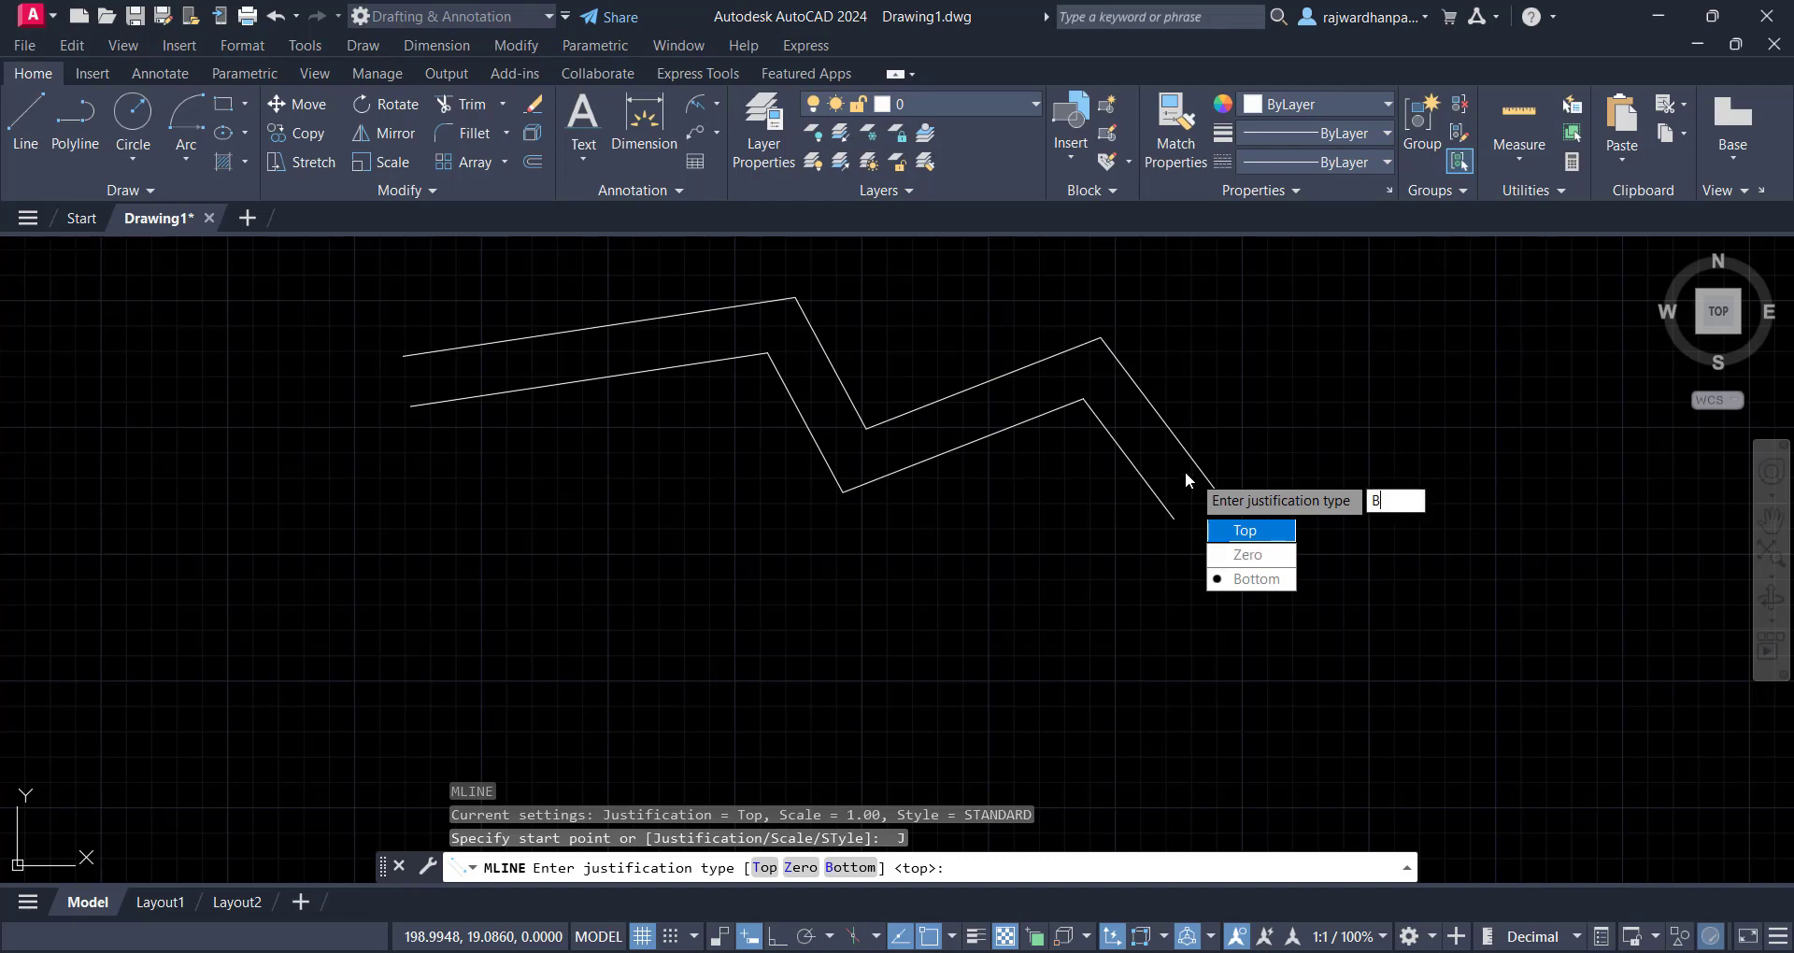
{"action": "key", "text": "Return"}
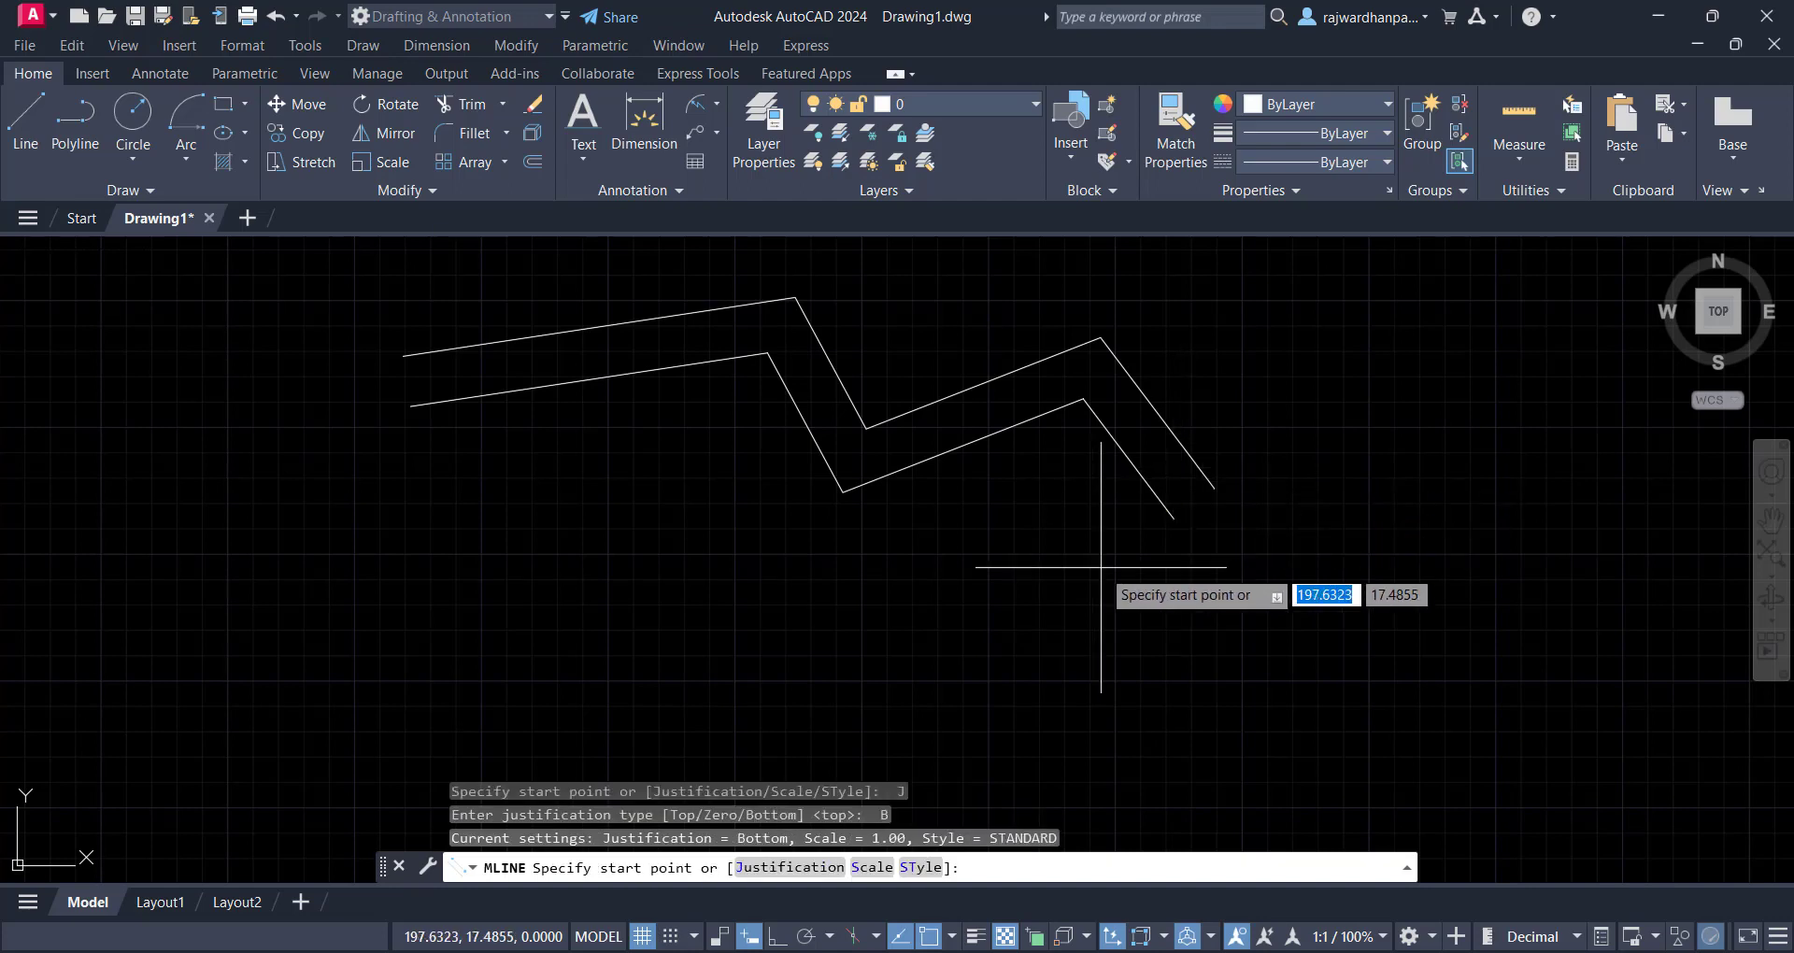
{"action": "left_click", "coordinate": [564, 534]}
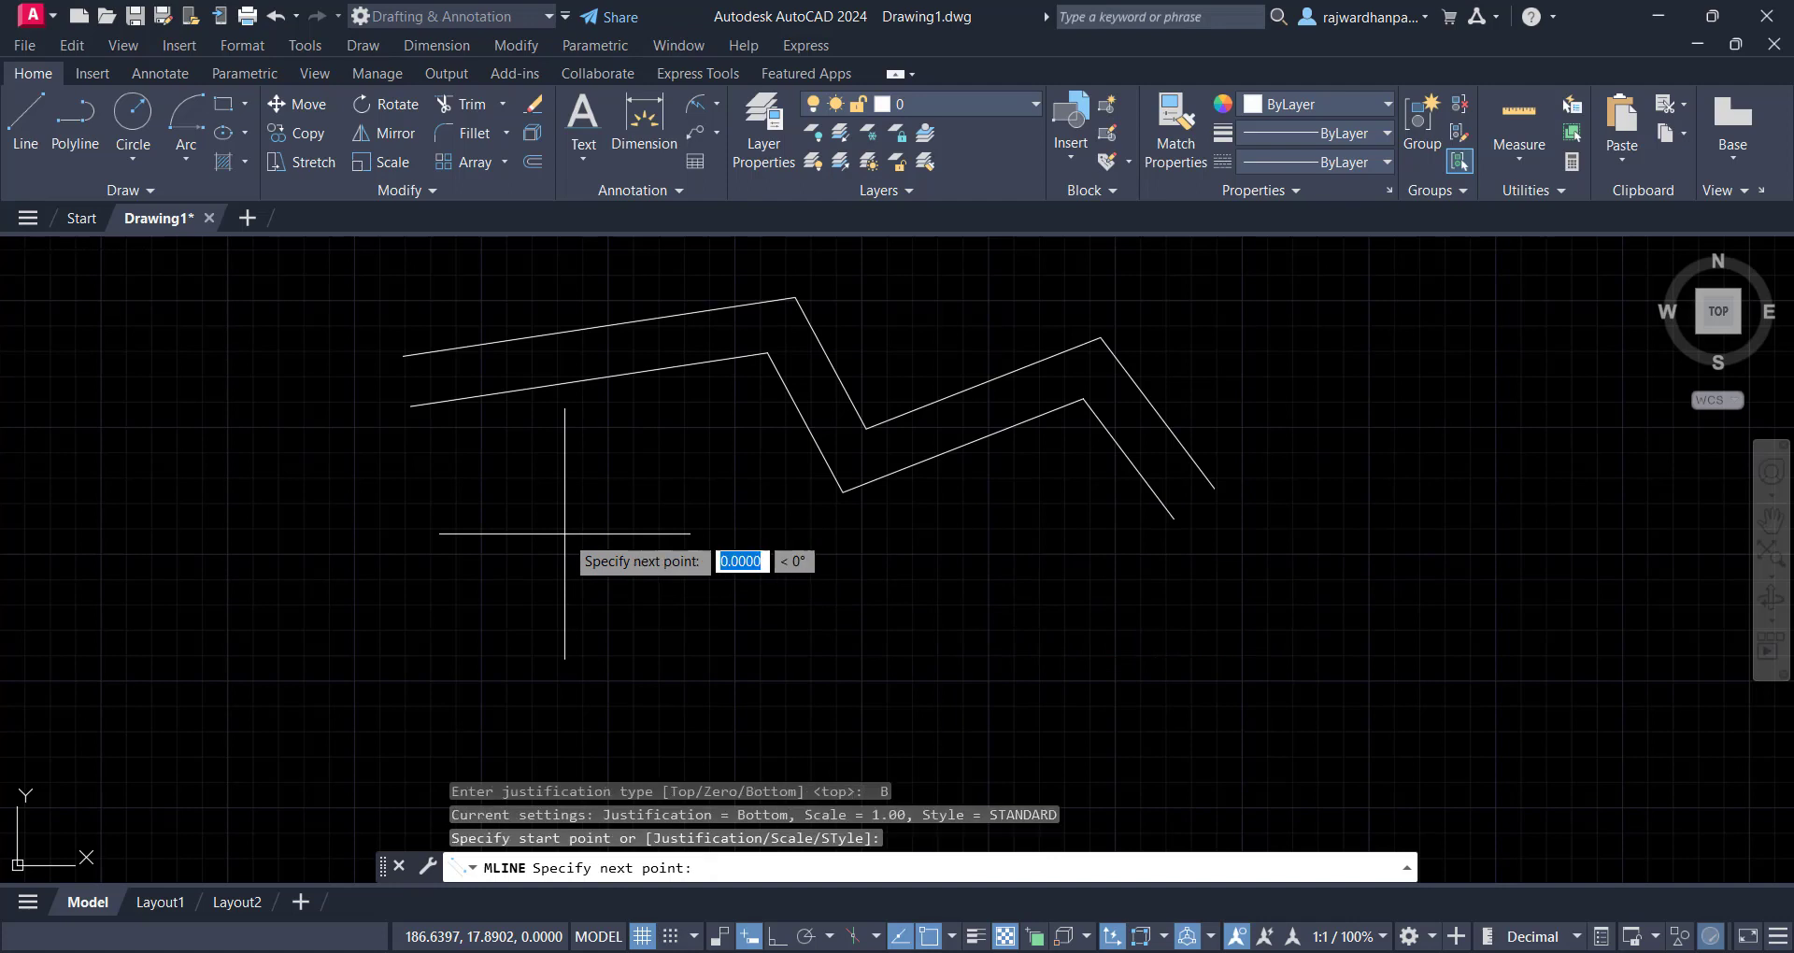
{"action": "left_click", "coordinate": [667, 652]}
{"action": "left_click", "coordinate": [904, 624]}
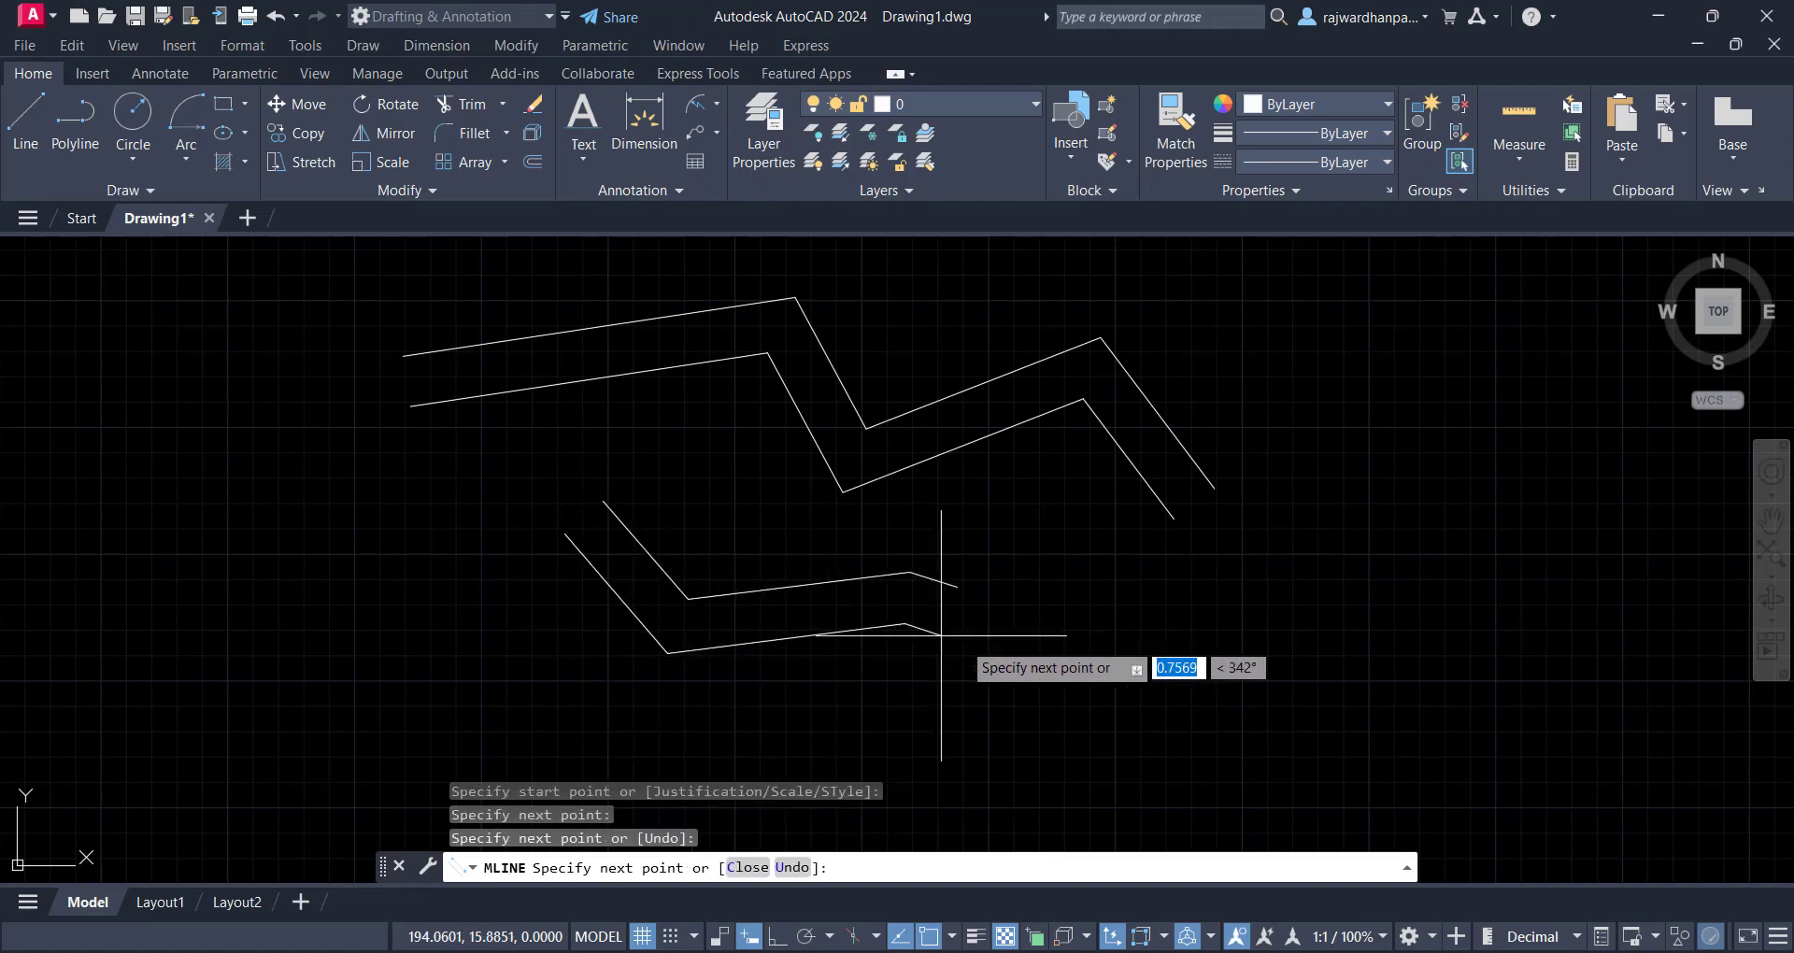
{"action": "left_click", "coordinate": [1032, 685]}
{"action": "left_click", "coordinate": [1302, 616]}
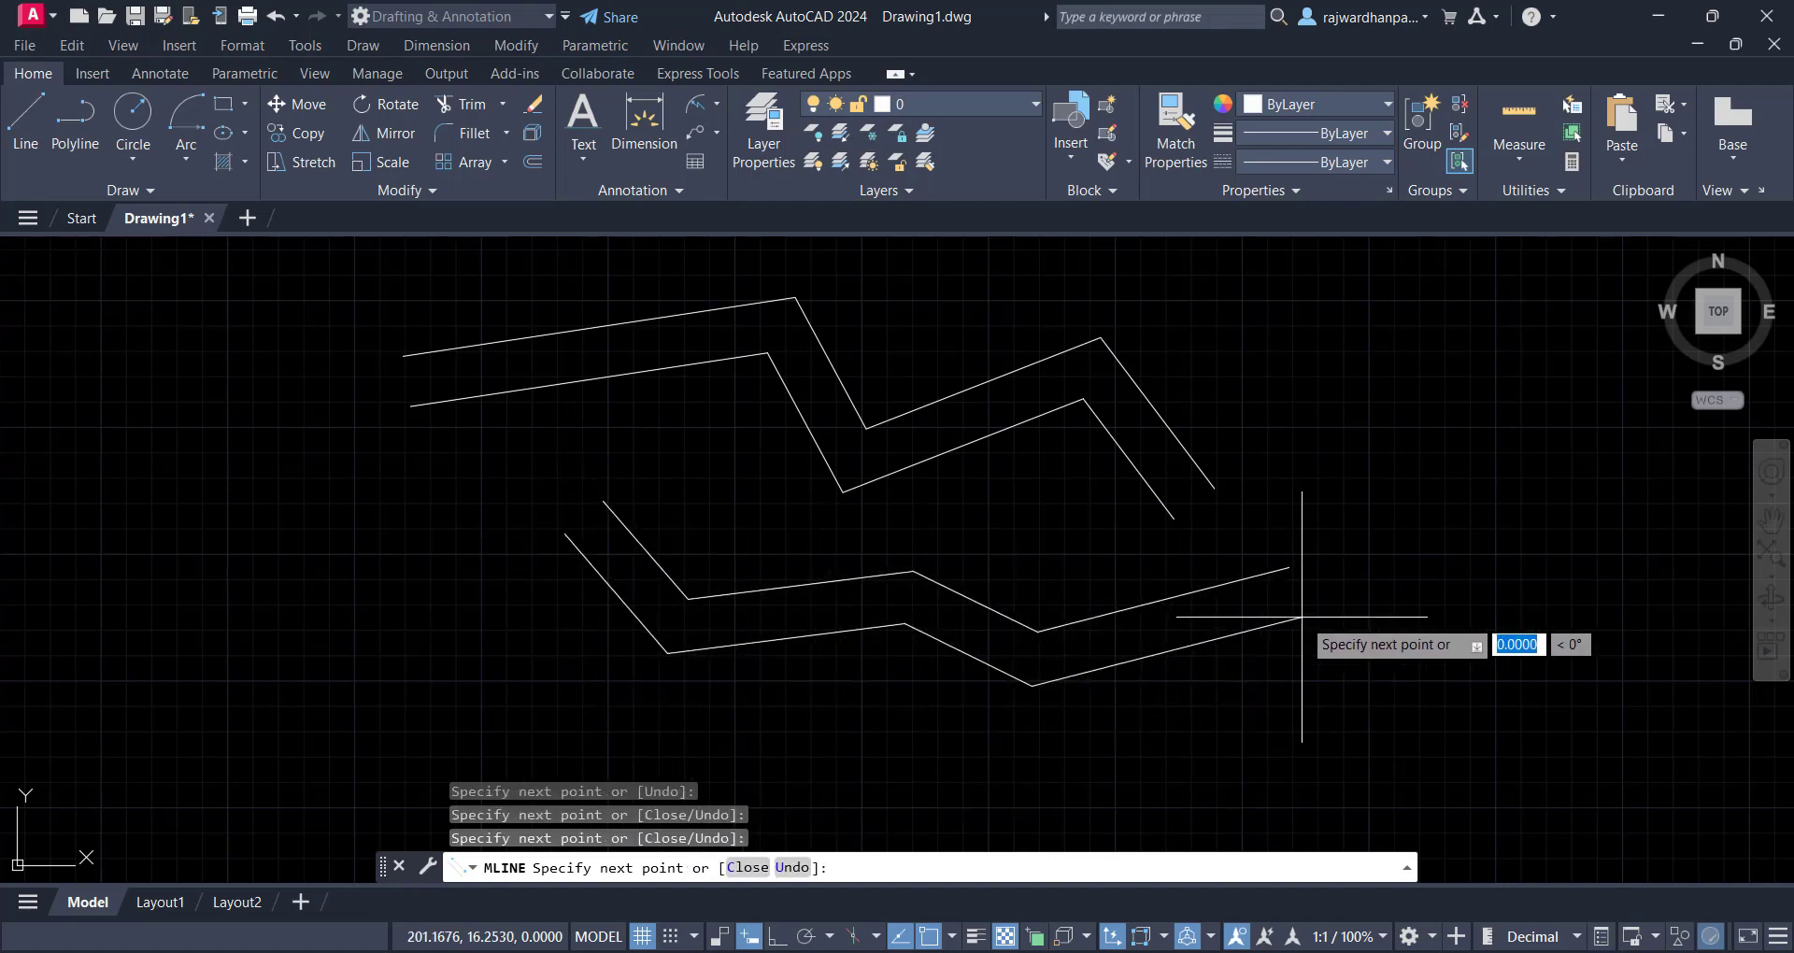
{"action": "left_click", "coordinate": [1382, 696]}
{"action": "left_click", "coordinate": [1571, 448]}
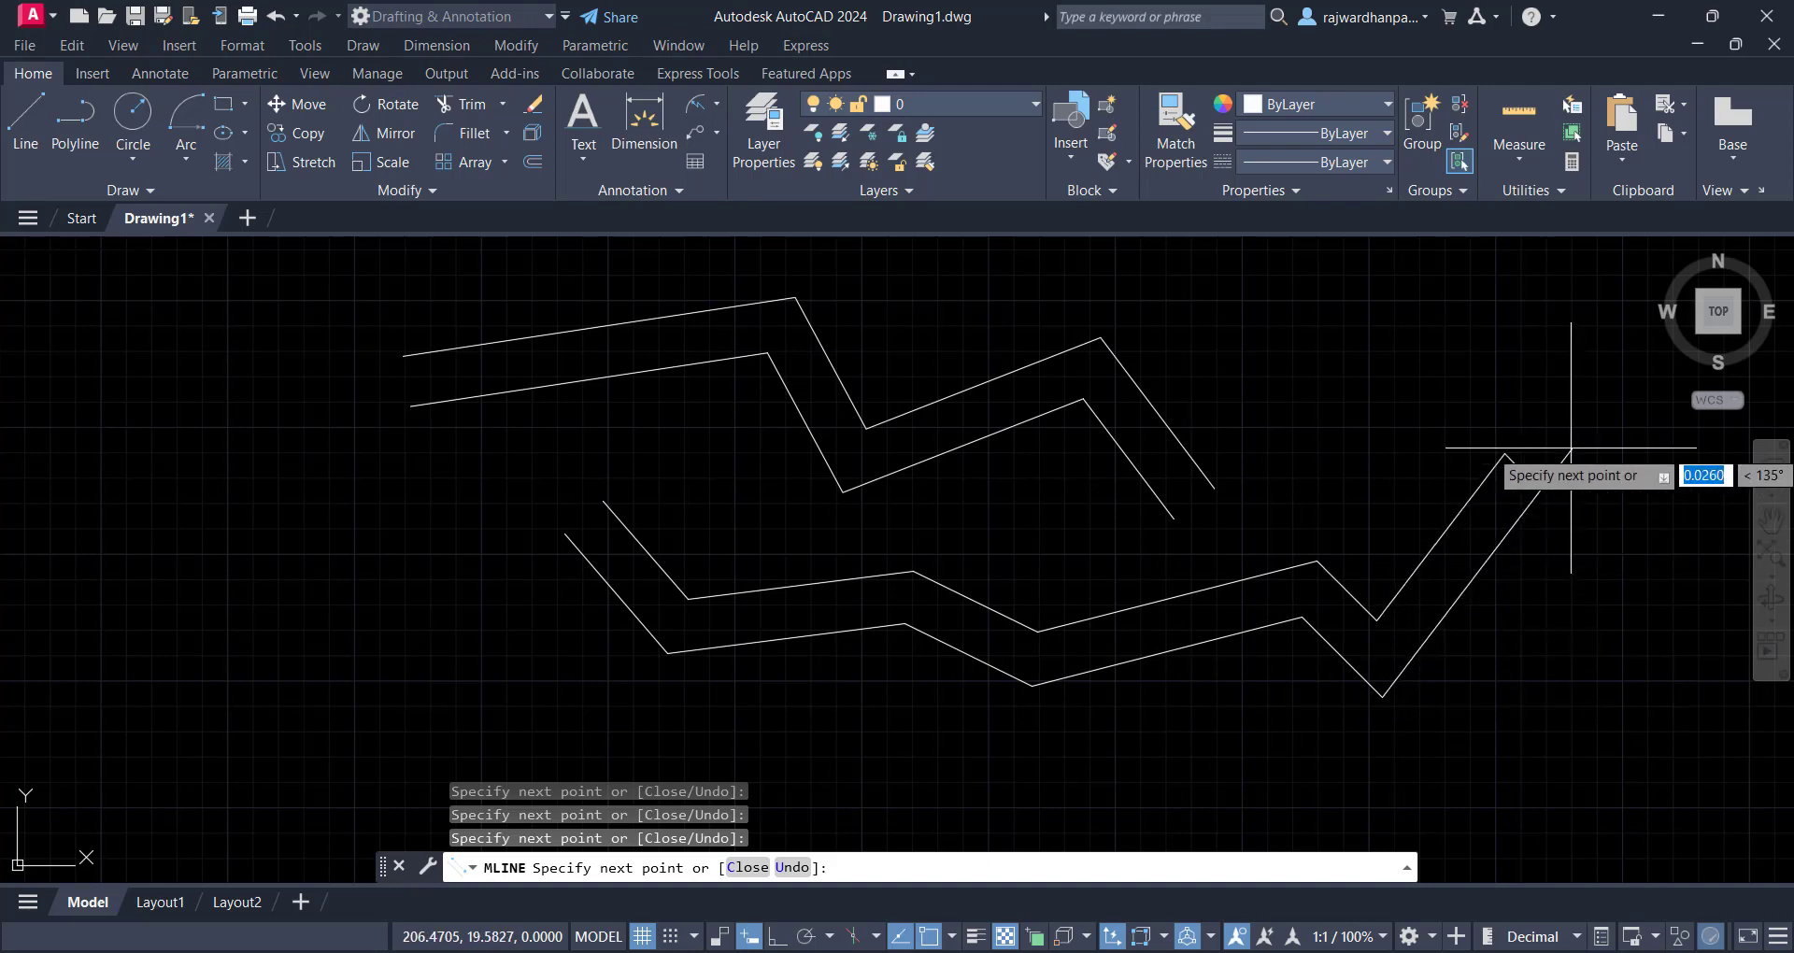
{"action": "key", "text": "Escape"}
Start a new multiline and set its justification to Zero
{"action": "middle_click_drag", "start_coordinate": [1005, 478], "coordinate": [981, 265]}
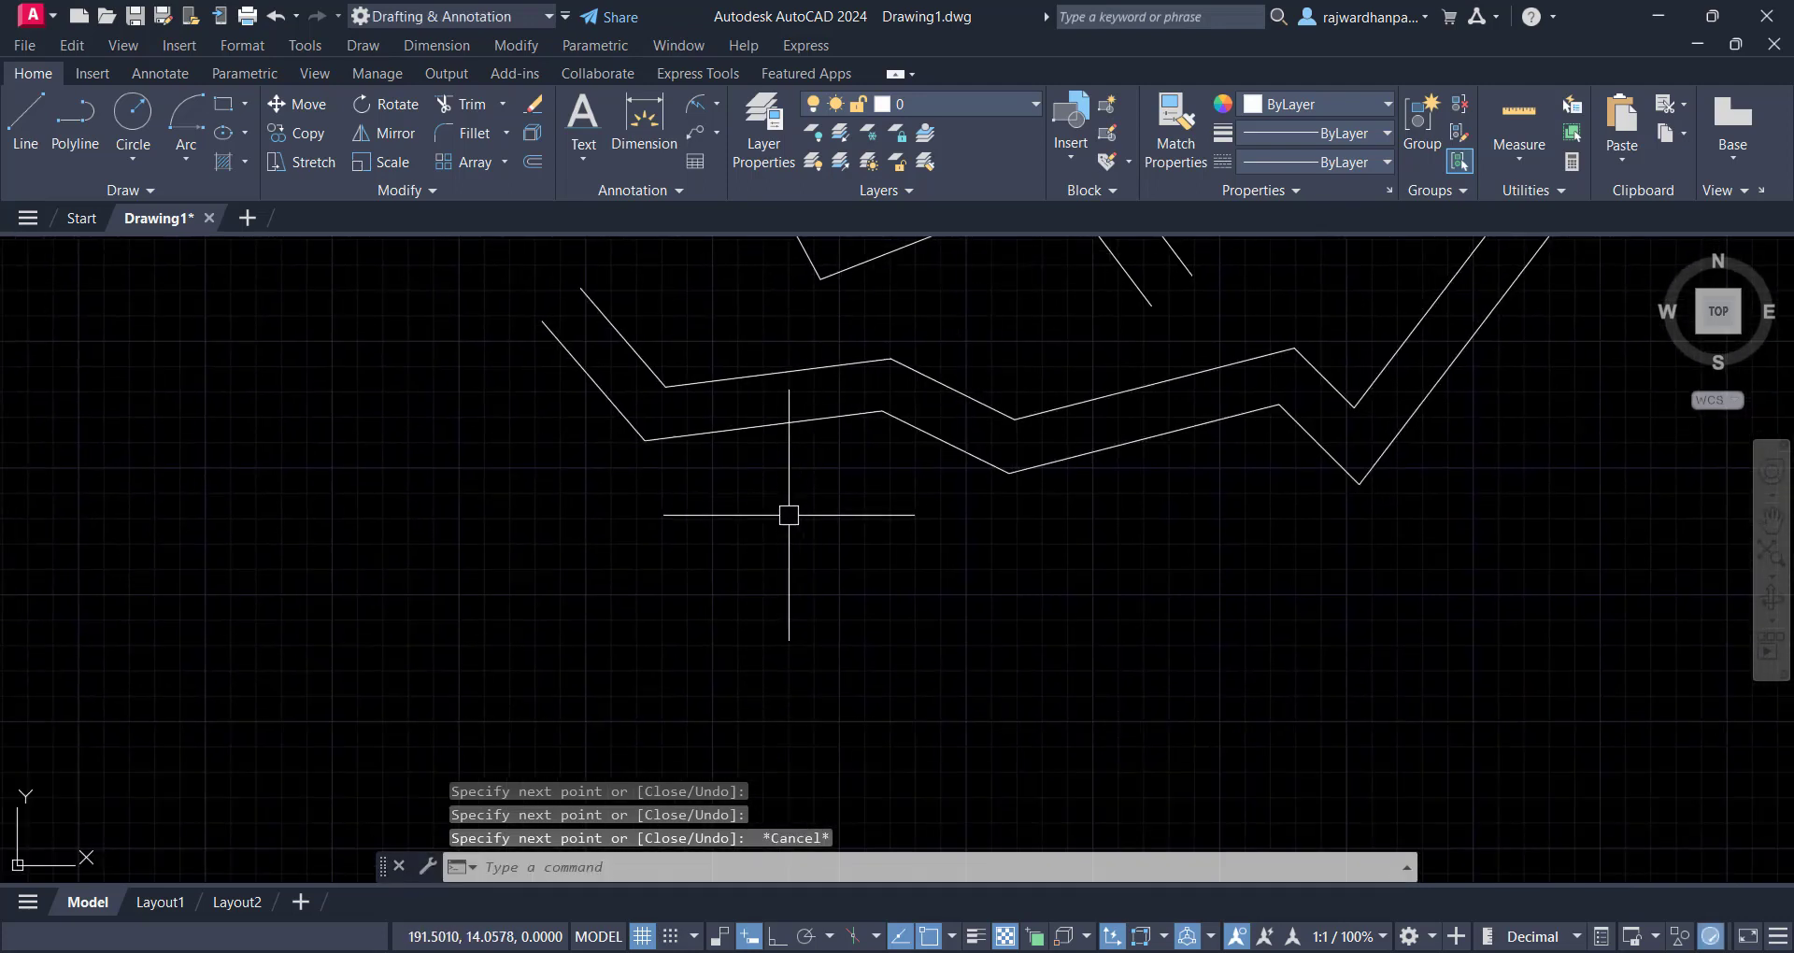
{"action": "type", "text": "mline"}
{"action": "key", "text": "Return"}
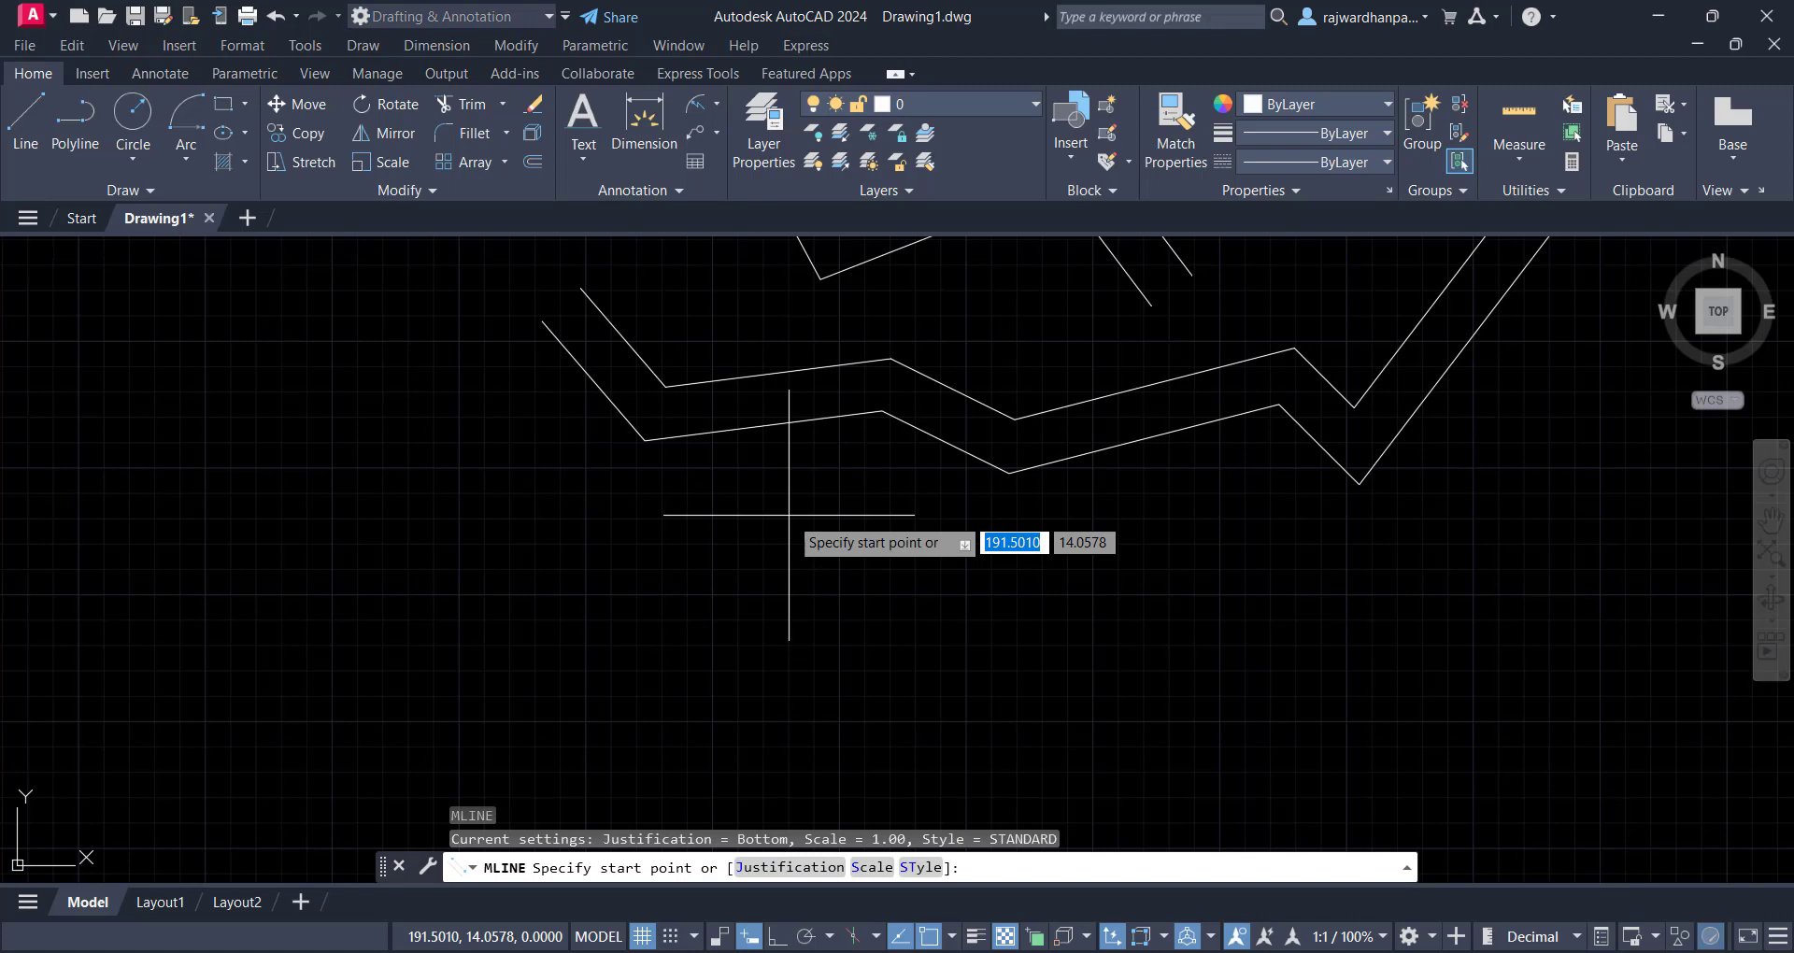
{"action": "type", "text": "J"}
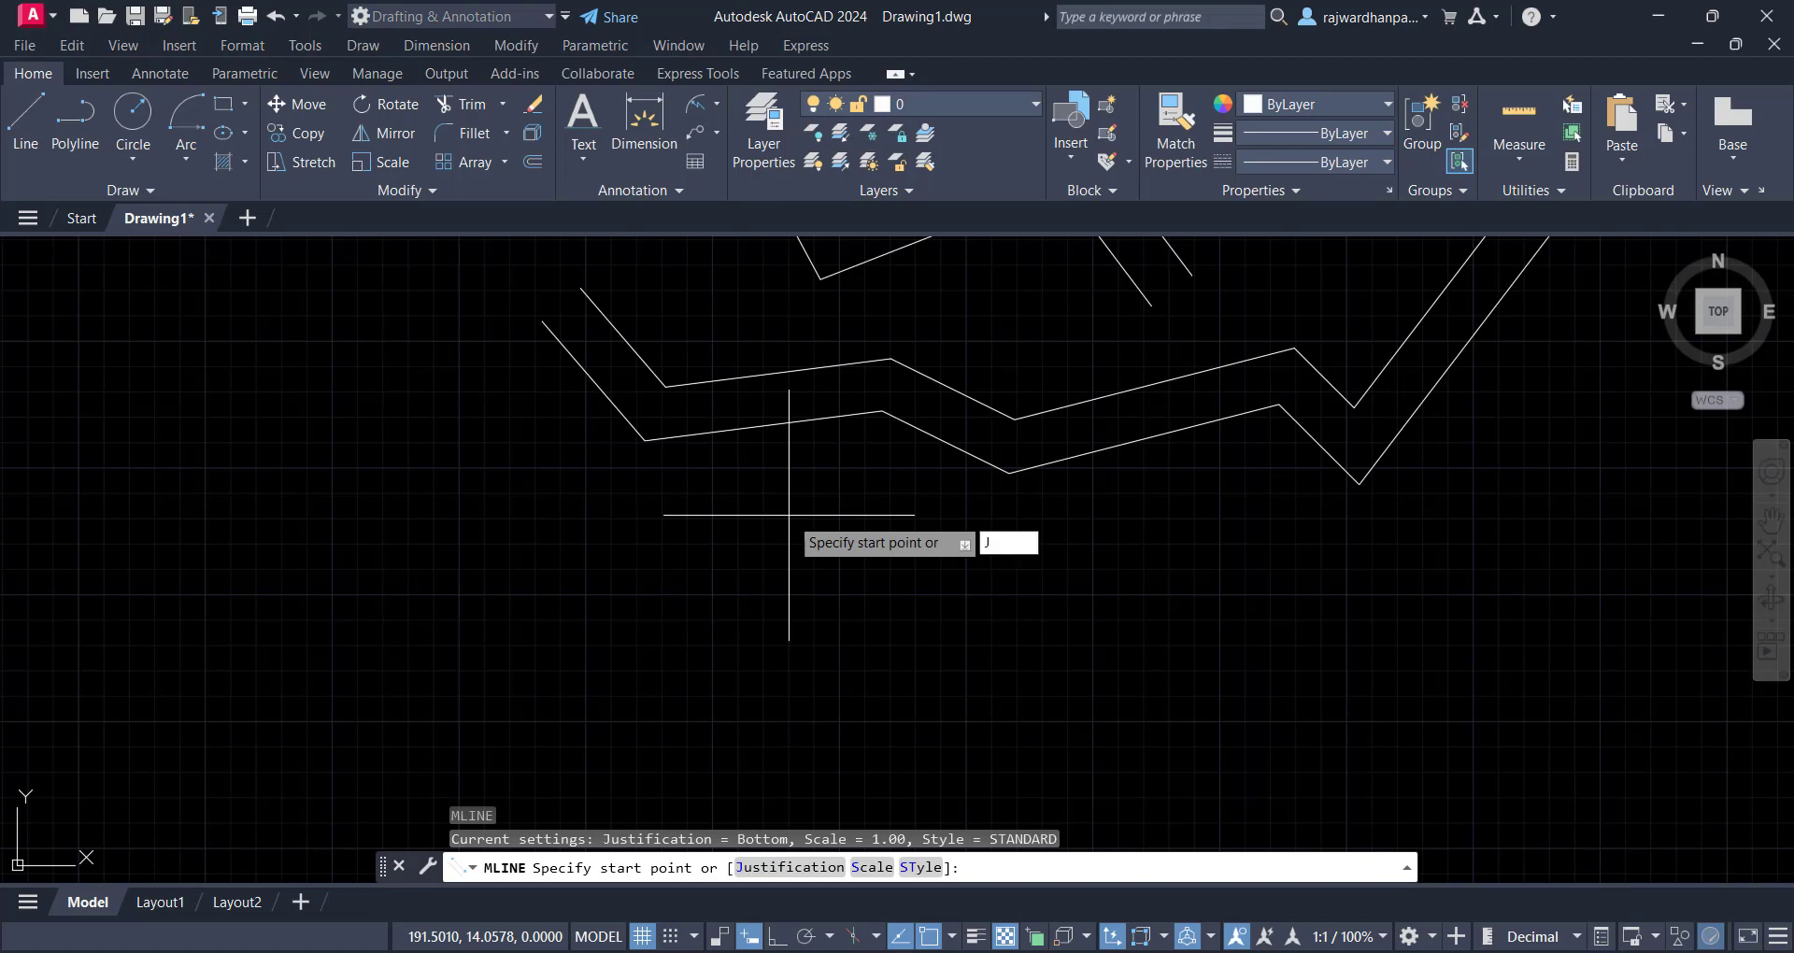
{"action": "key", "text": "Return"}
{"action": "type", "text": "Z"}
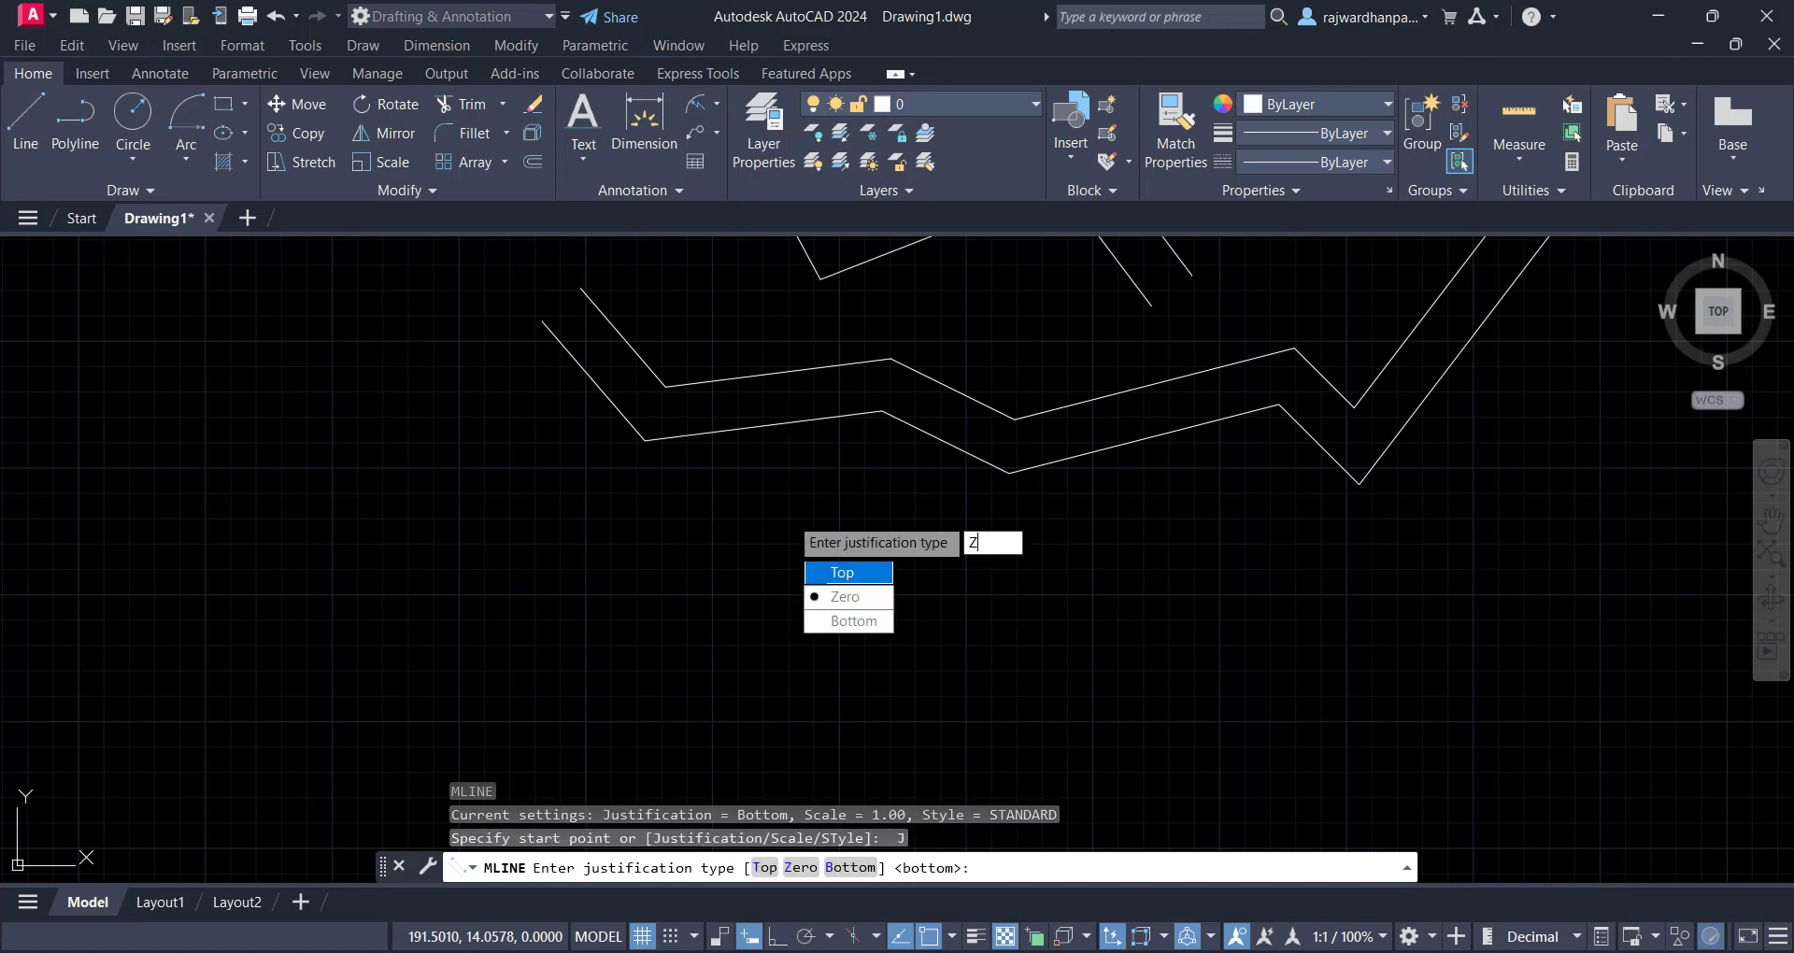
{"action": "key", "text": "Return"}
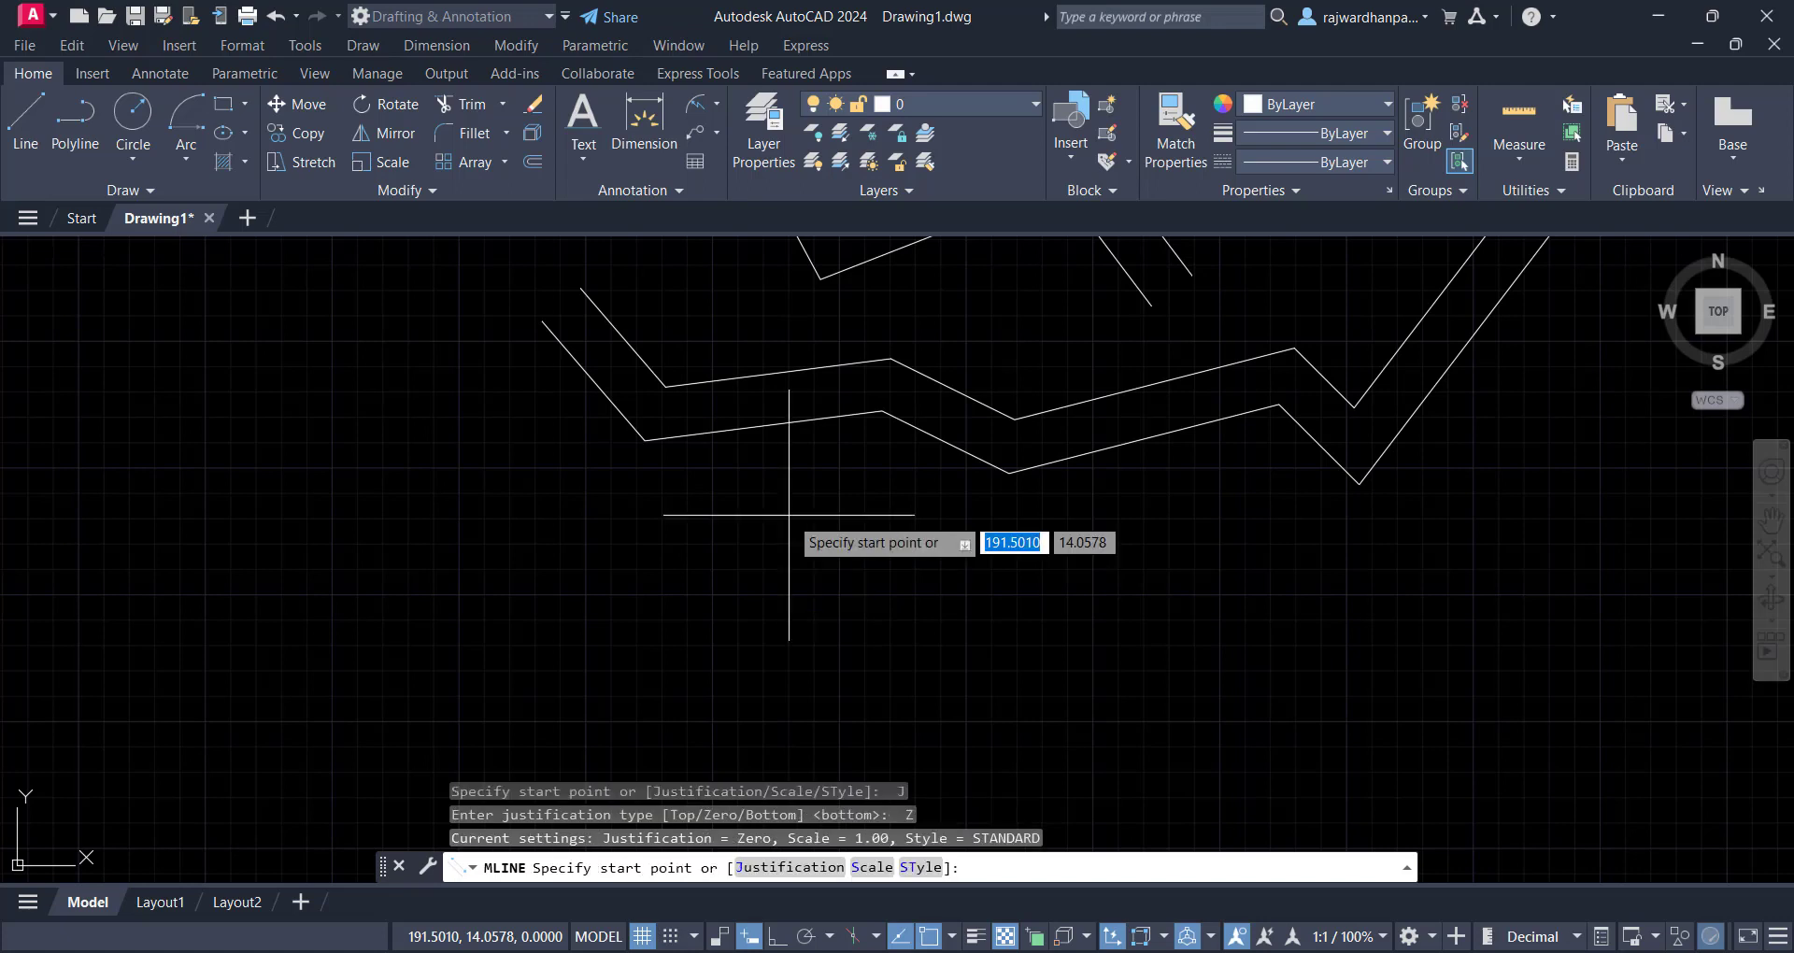
Draw a long zigzag multiline with Zero justification below the bottom-justified one, curling its far end back around underneath
{"action": "left_click", "coordinate": [663, 571]}
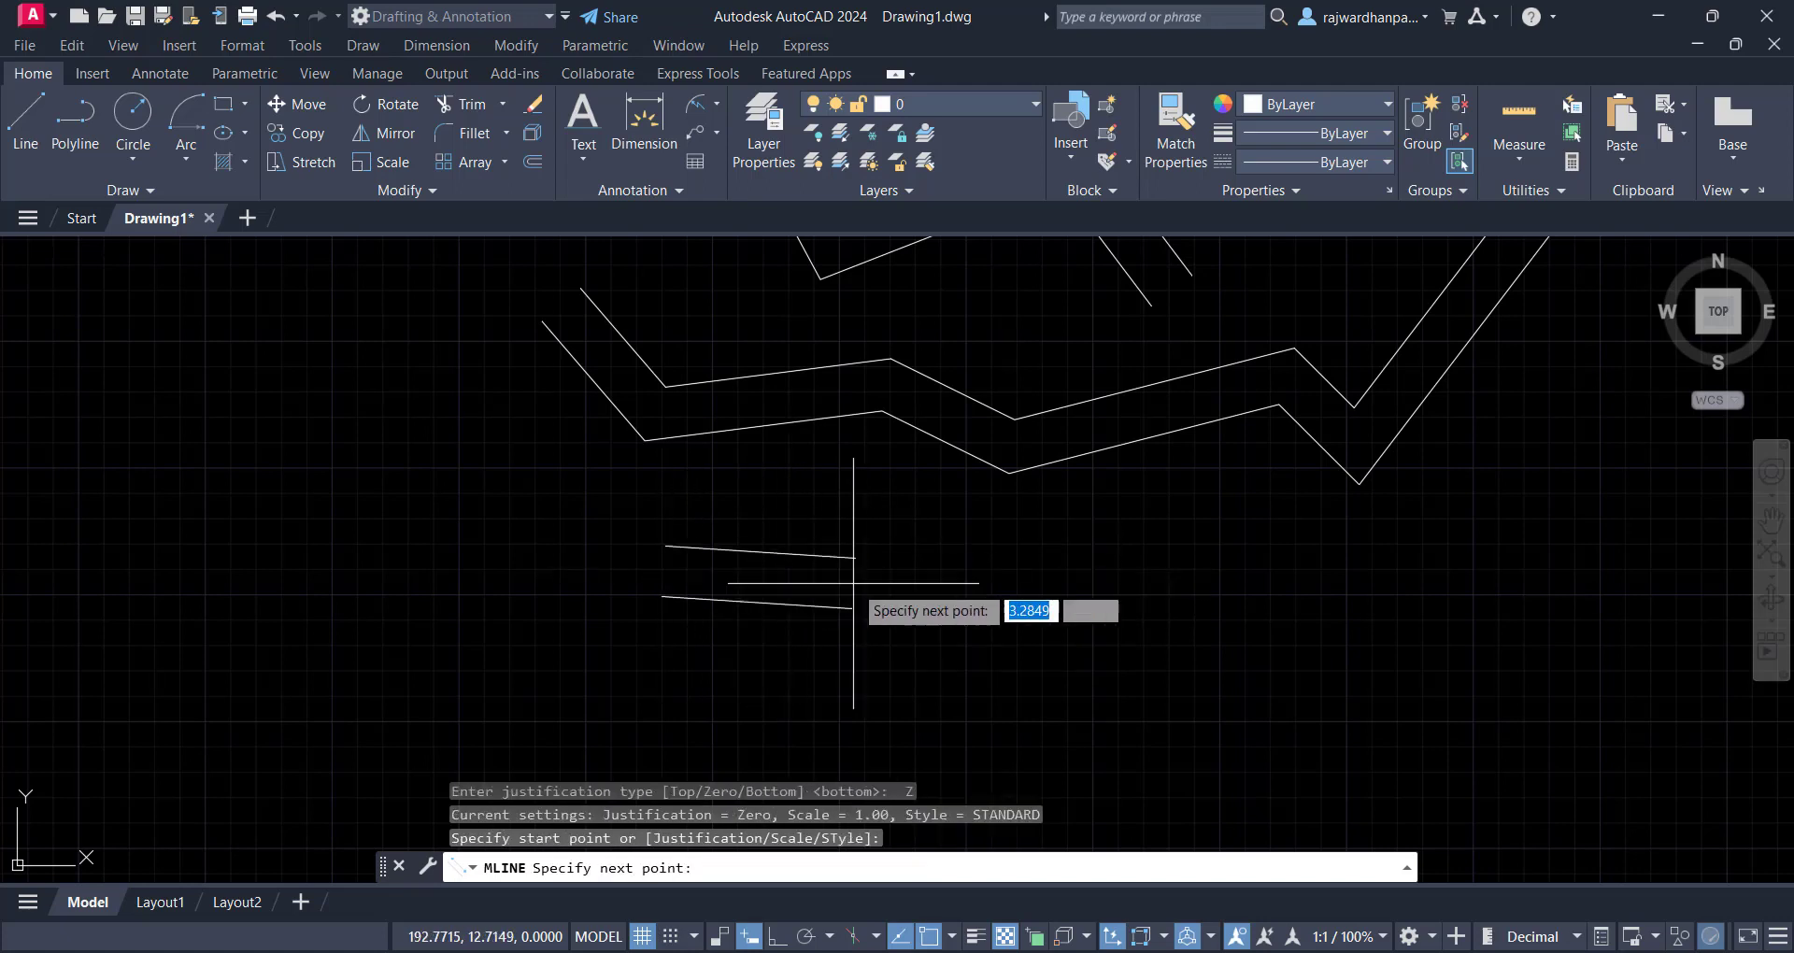
{"action": "left_click", "coordinate": [902, 639]}
{"action": "left_click", "coordinate": [1036, 576]}
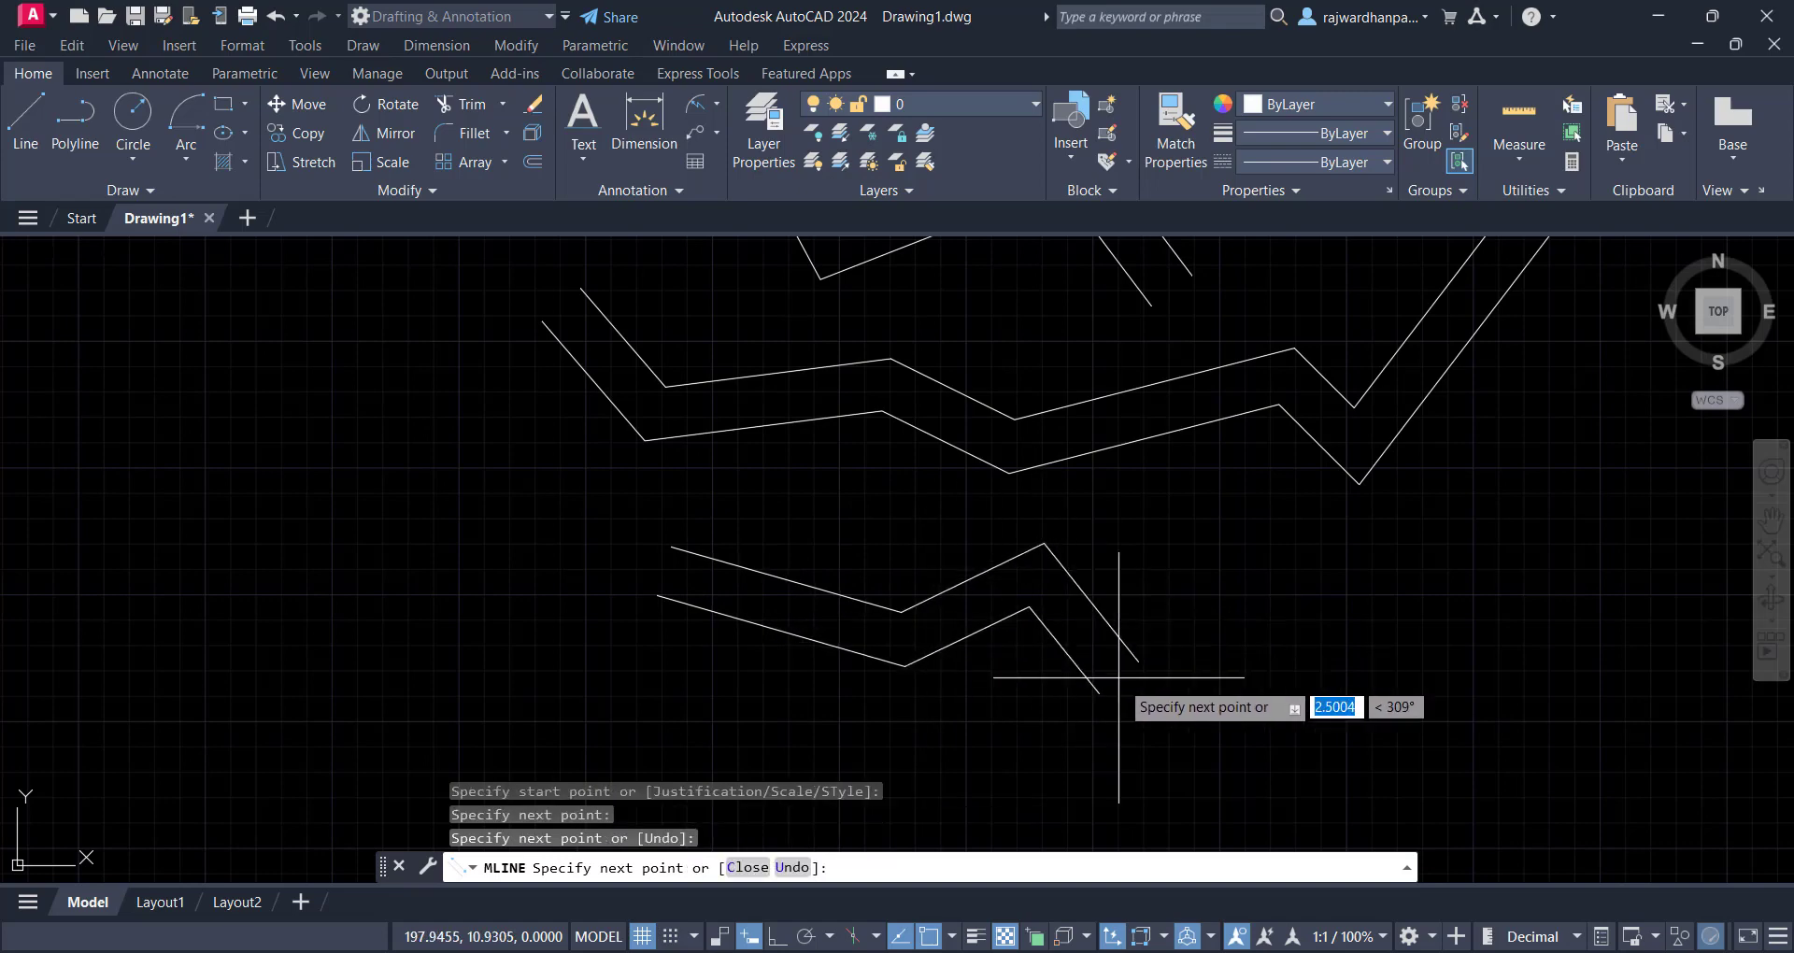
{"action": "left_click", "coordinate": [1123, 684]}
{"action": "left_click", "coordinate": [1313, 590]}
{"action": "left_click", "coordinate": [1438, 682]}
{"action": "middle_click_drag", "start_coordinate": [1233, 579], "coordinate": [641, 588]}
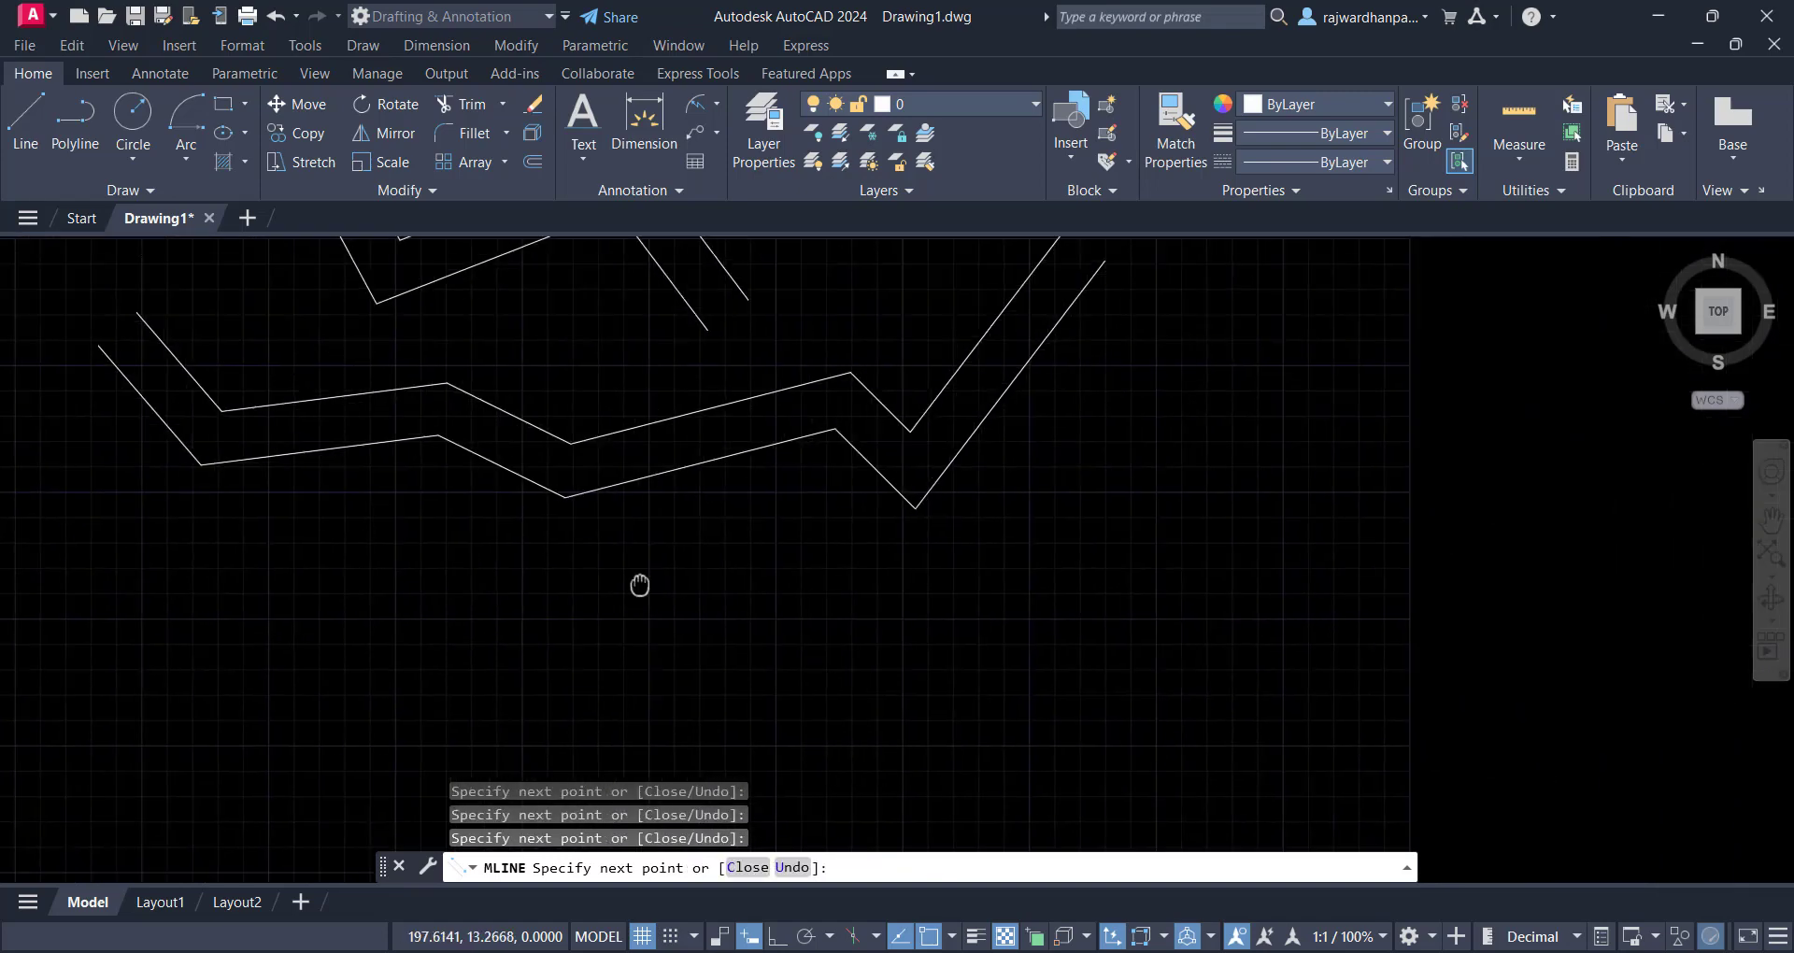
{"action": "left_click", "coordinate": [1173, 550]}
{"action": "left_click", "coordinate": [1002, 358]}
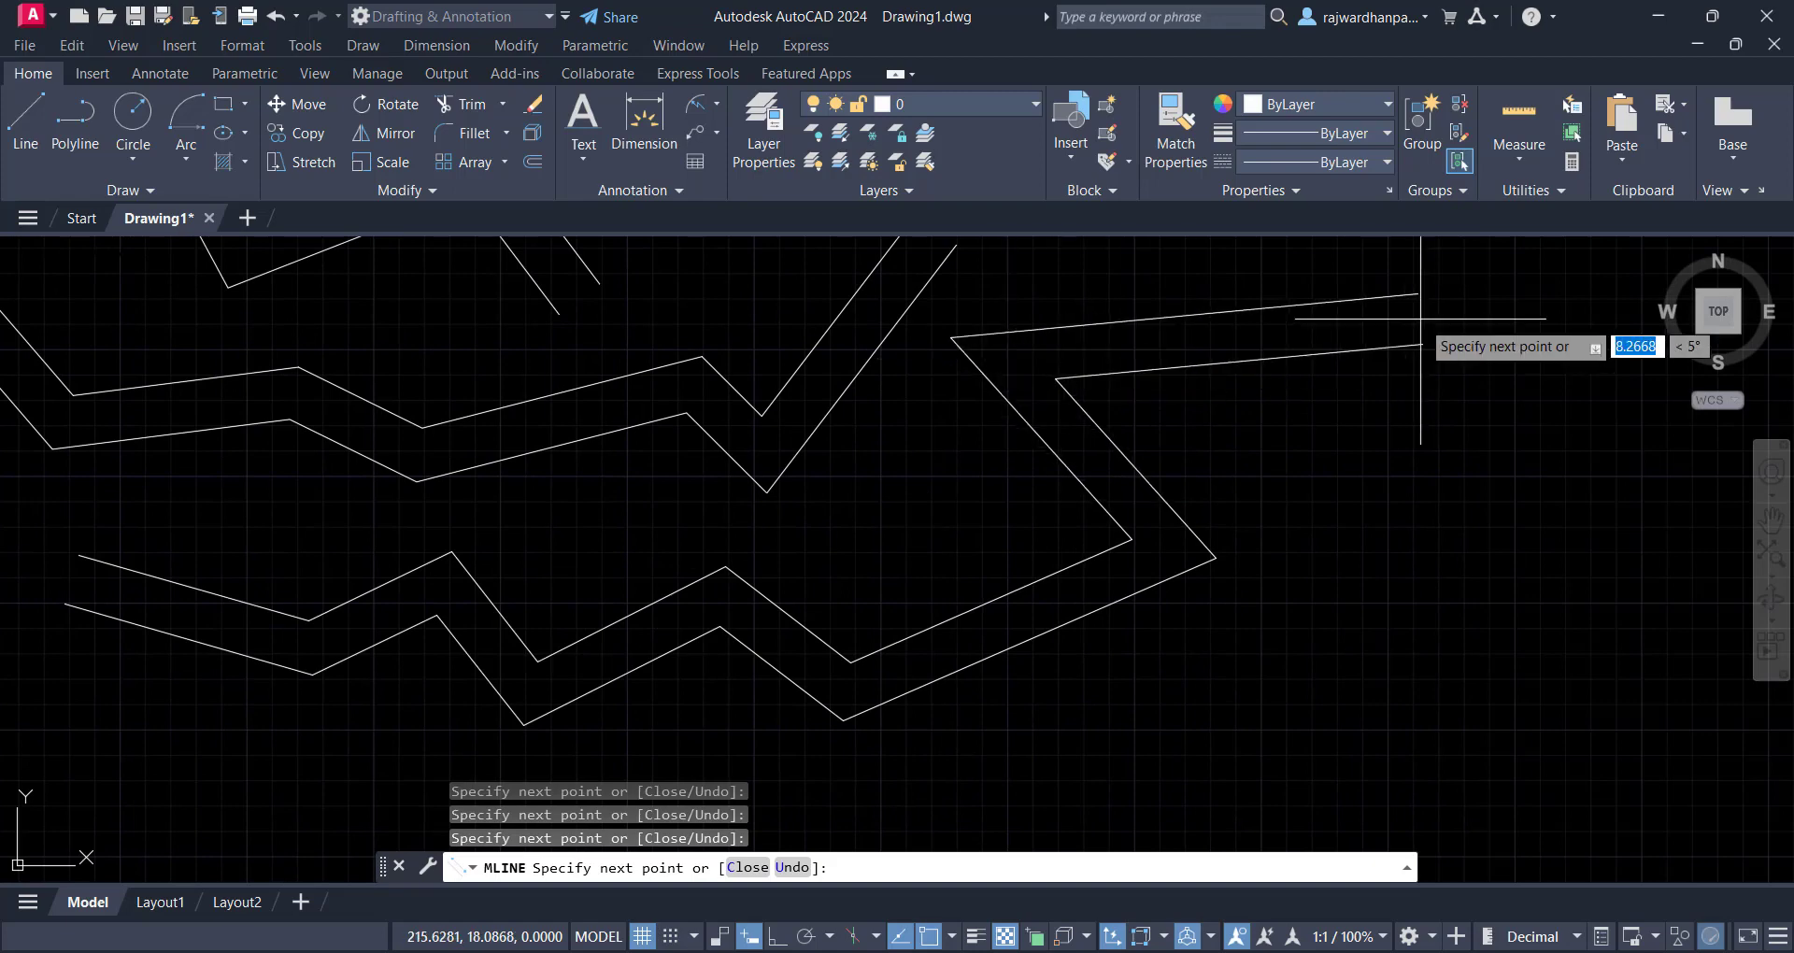
{"action": "left_click", "coordinate": [1423, 318]}
{"action": "left_click", "coordinate": [1498, 600]}
{"action": "middle_click_drag", "start_coordinate": [1135, 629], "coordinate": [612, 725]}
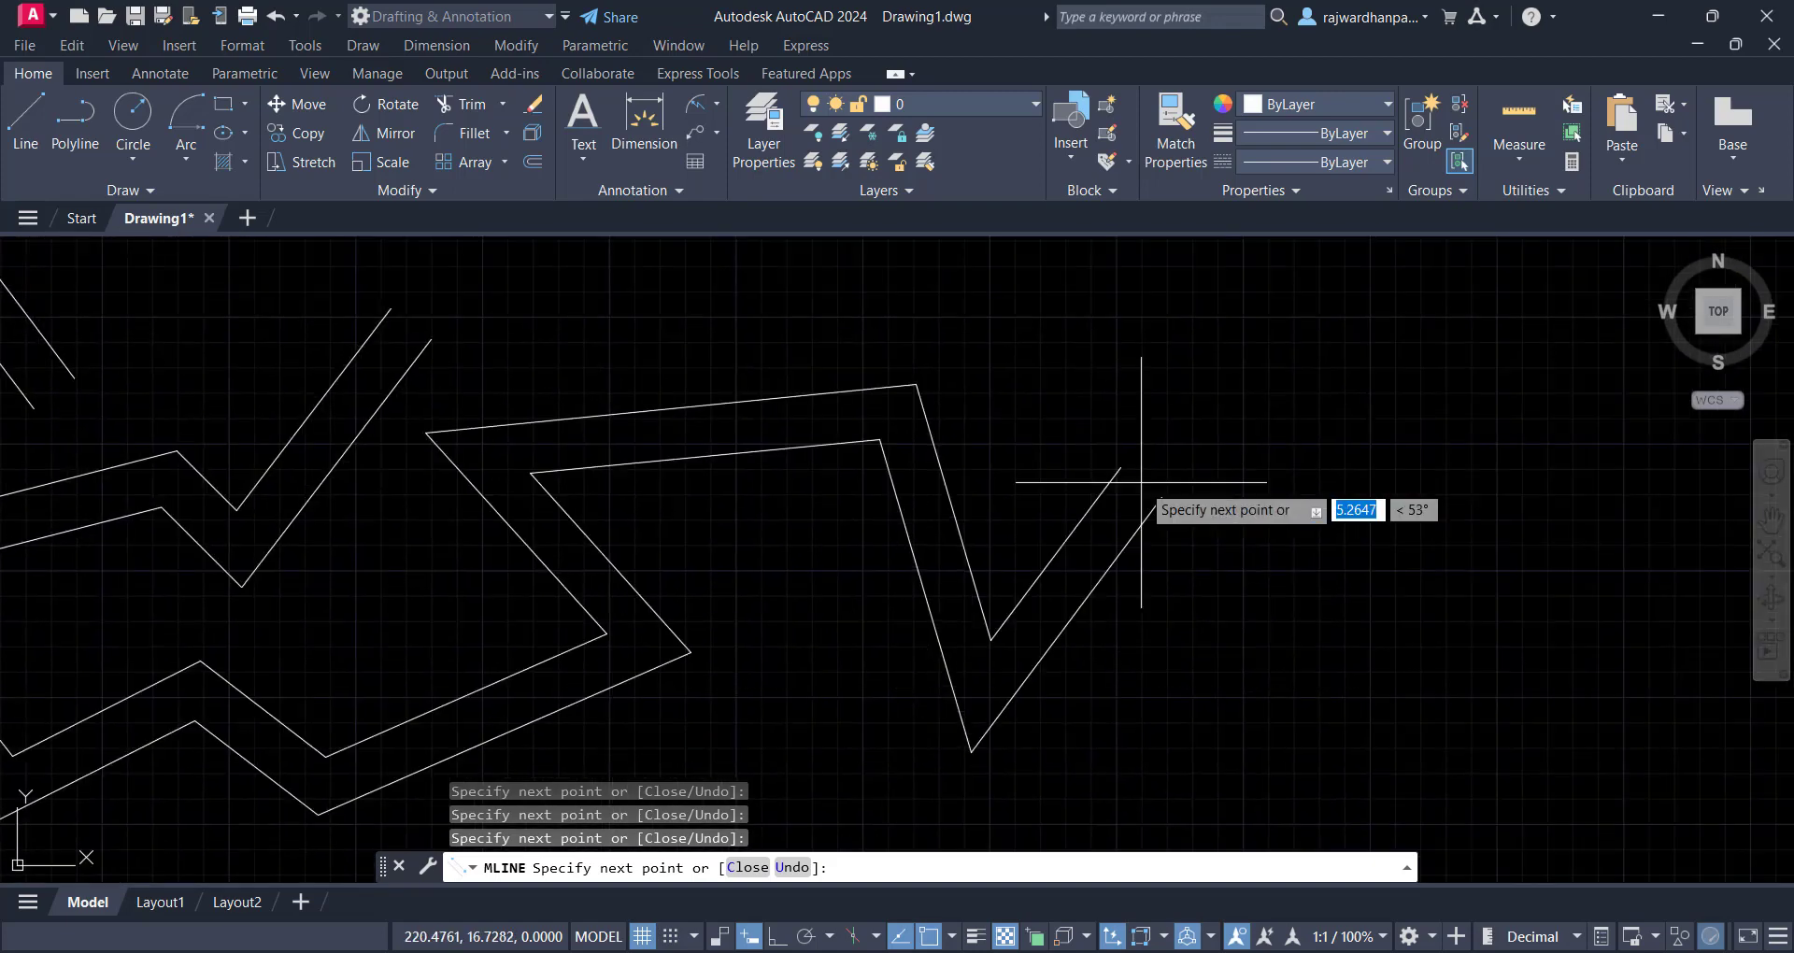
{"action": "scroll", "coordinate": [1142, 482], "scroll_direction": "down", "scroll_amount": 5}
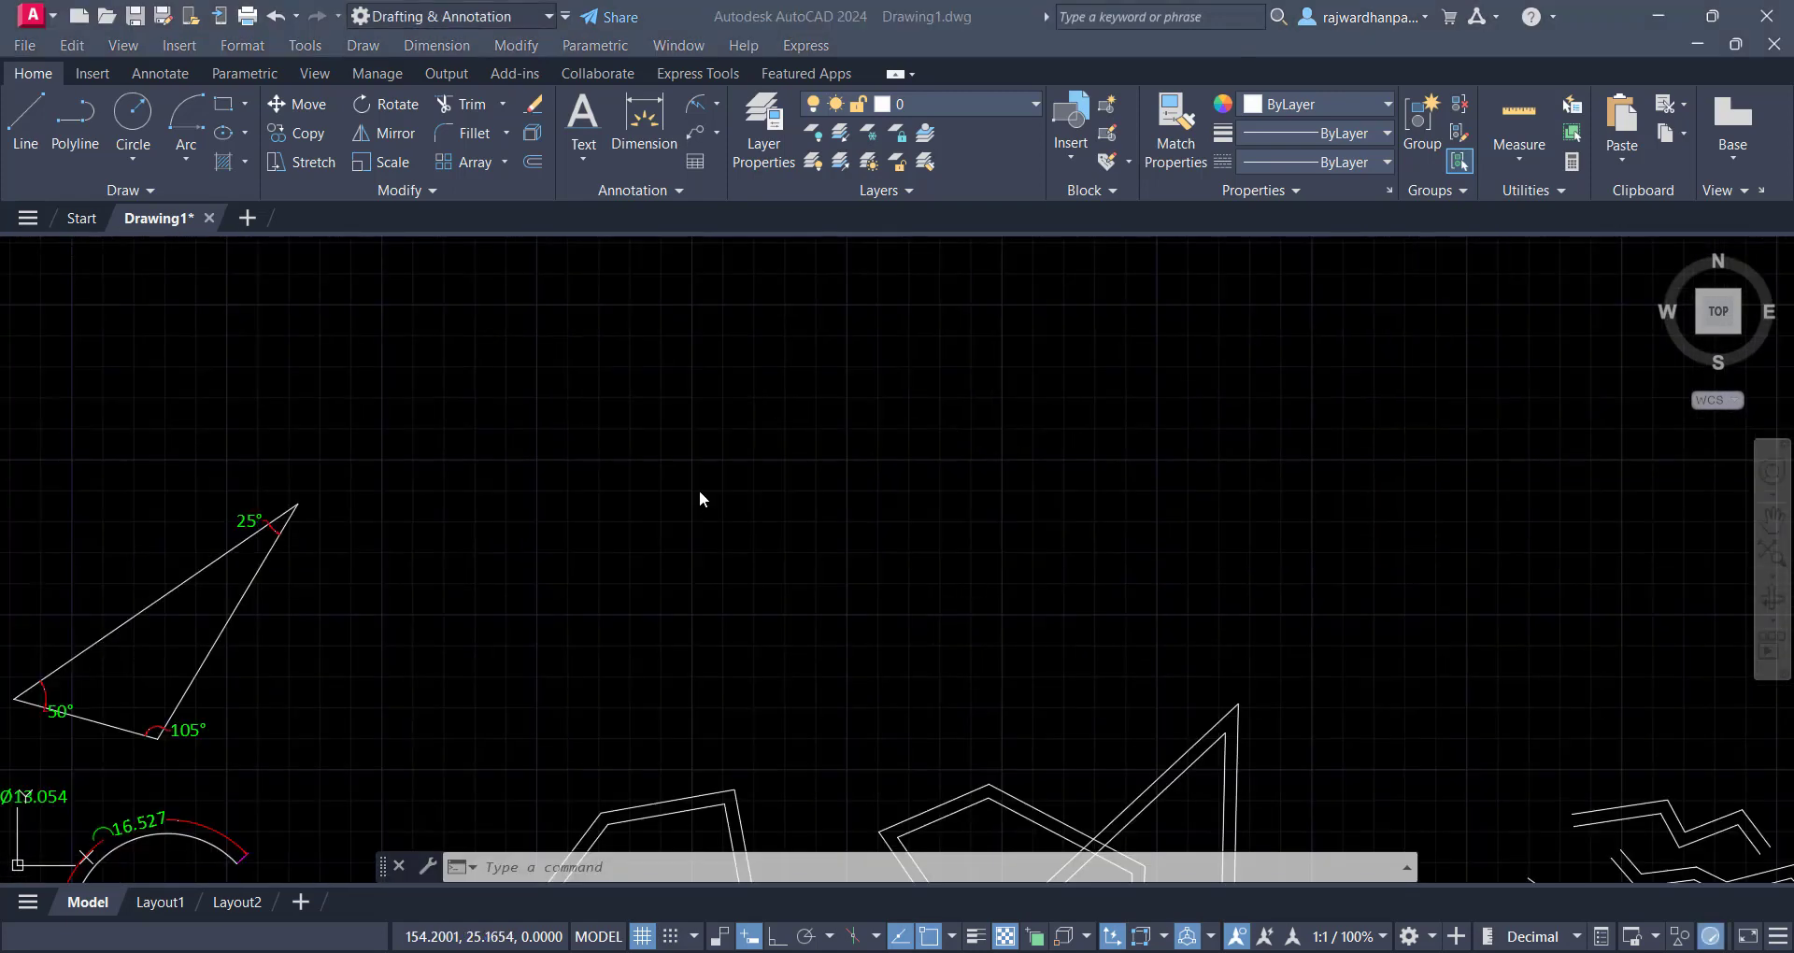
Start another multiline and set its scale to 2 in the STANDARD style
{"action": "left_click", "coordinate": [700, 493]}
{"action": "left_click", "coordinate": [647, 501]}
{"action": "left_click", "coordinate": [598, 502]}
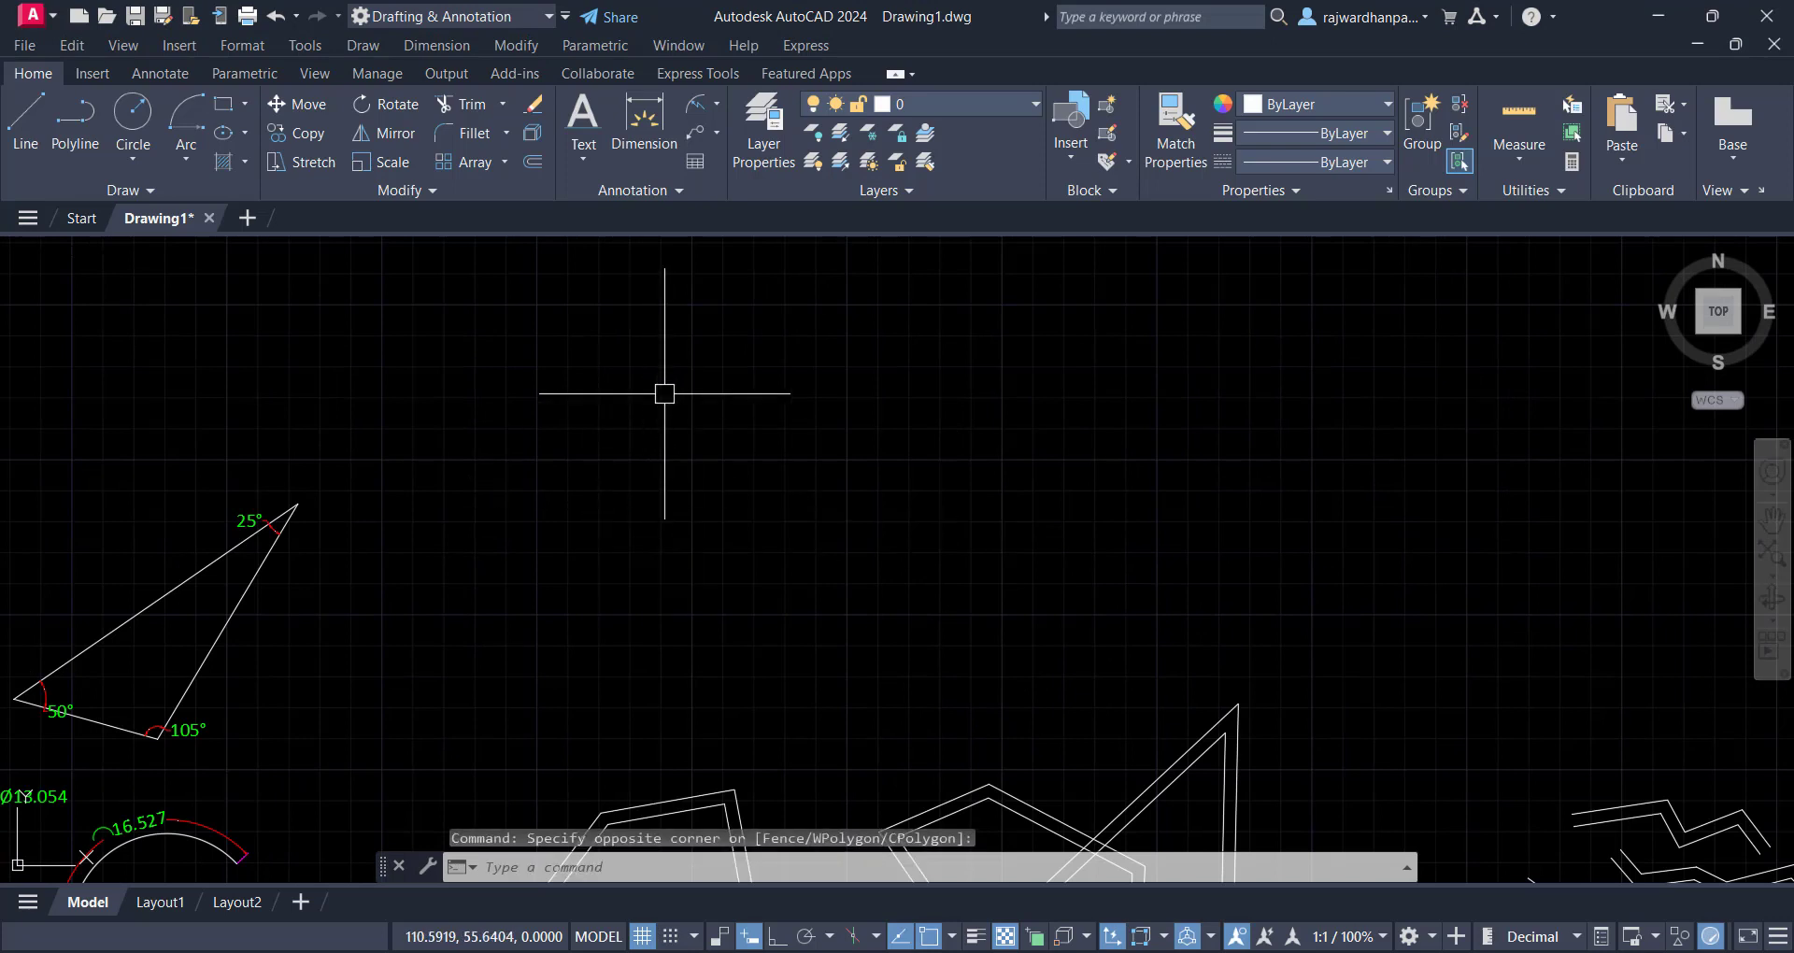
{"action": "middle_click_drag", "start_coordinate": [673, 392], "coordinate": [707, 431]}
{"action": "type", "text": "ML"}
{"action": "key", "text": "Return"}
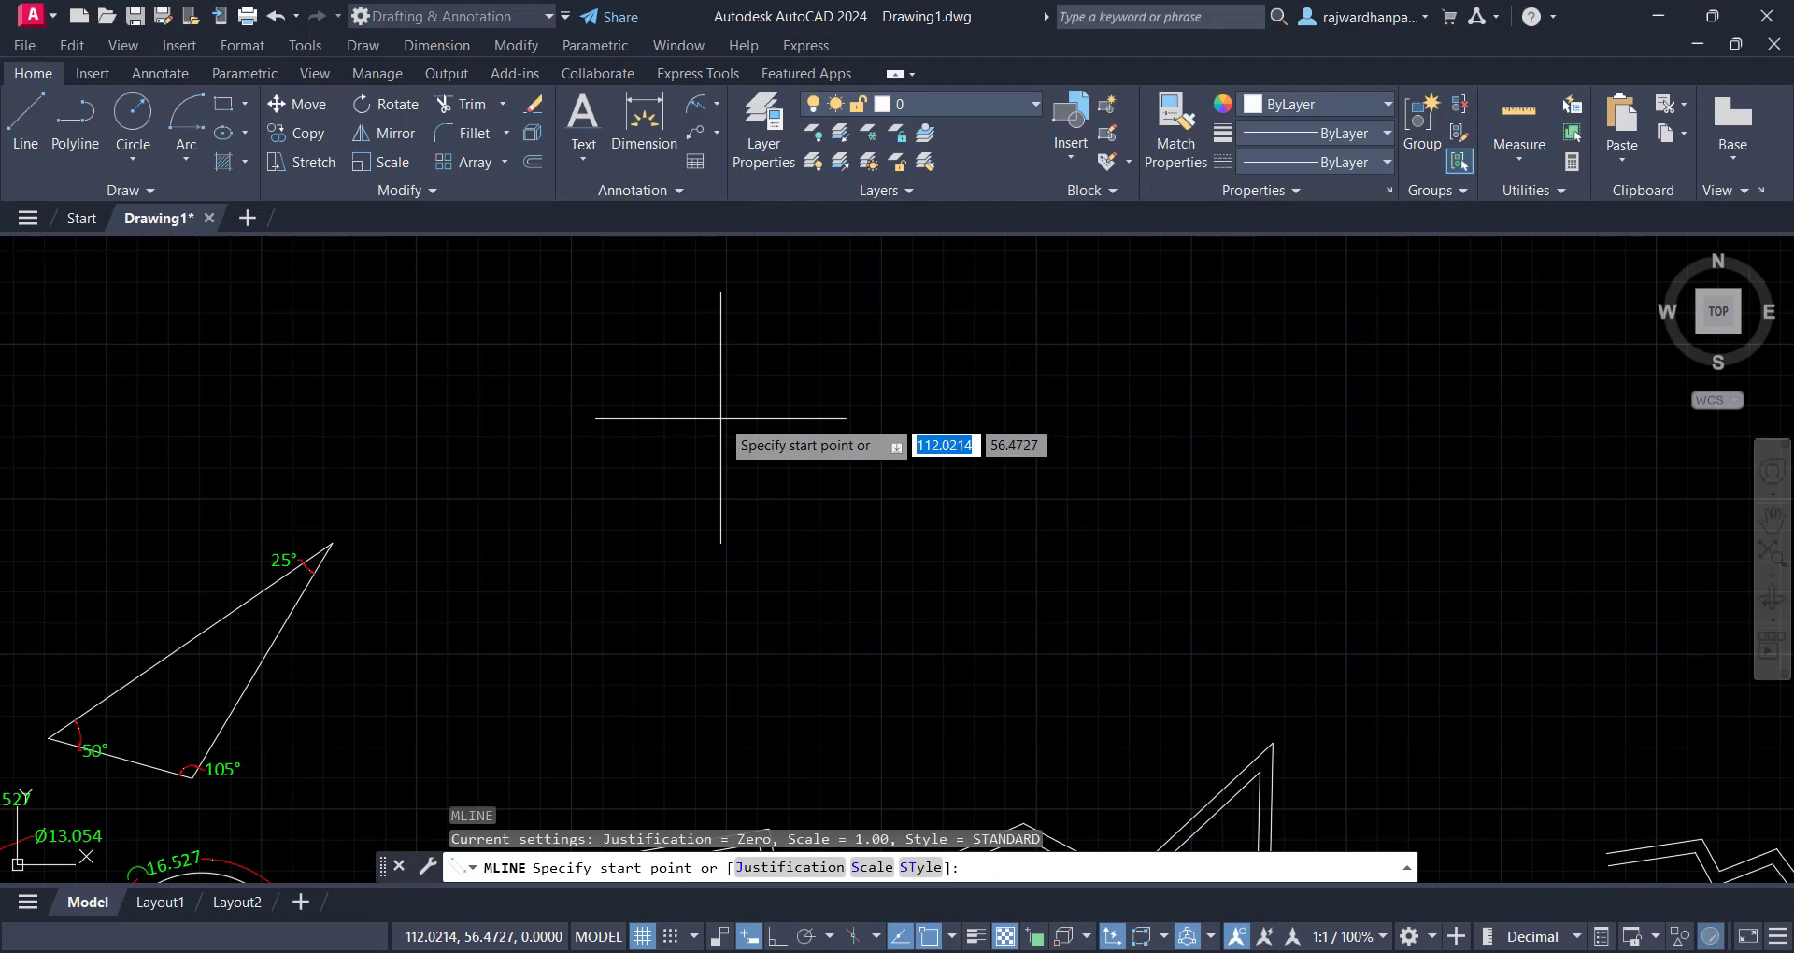
{"action": "type", "text": "S"}
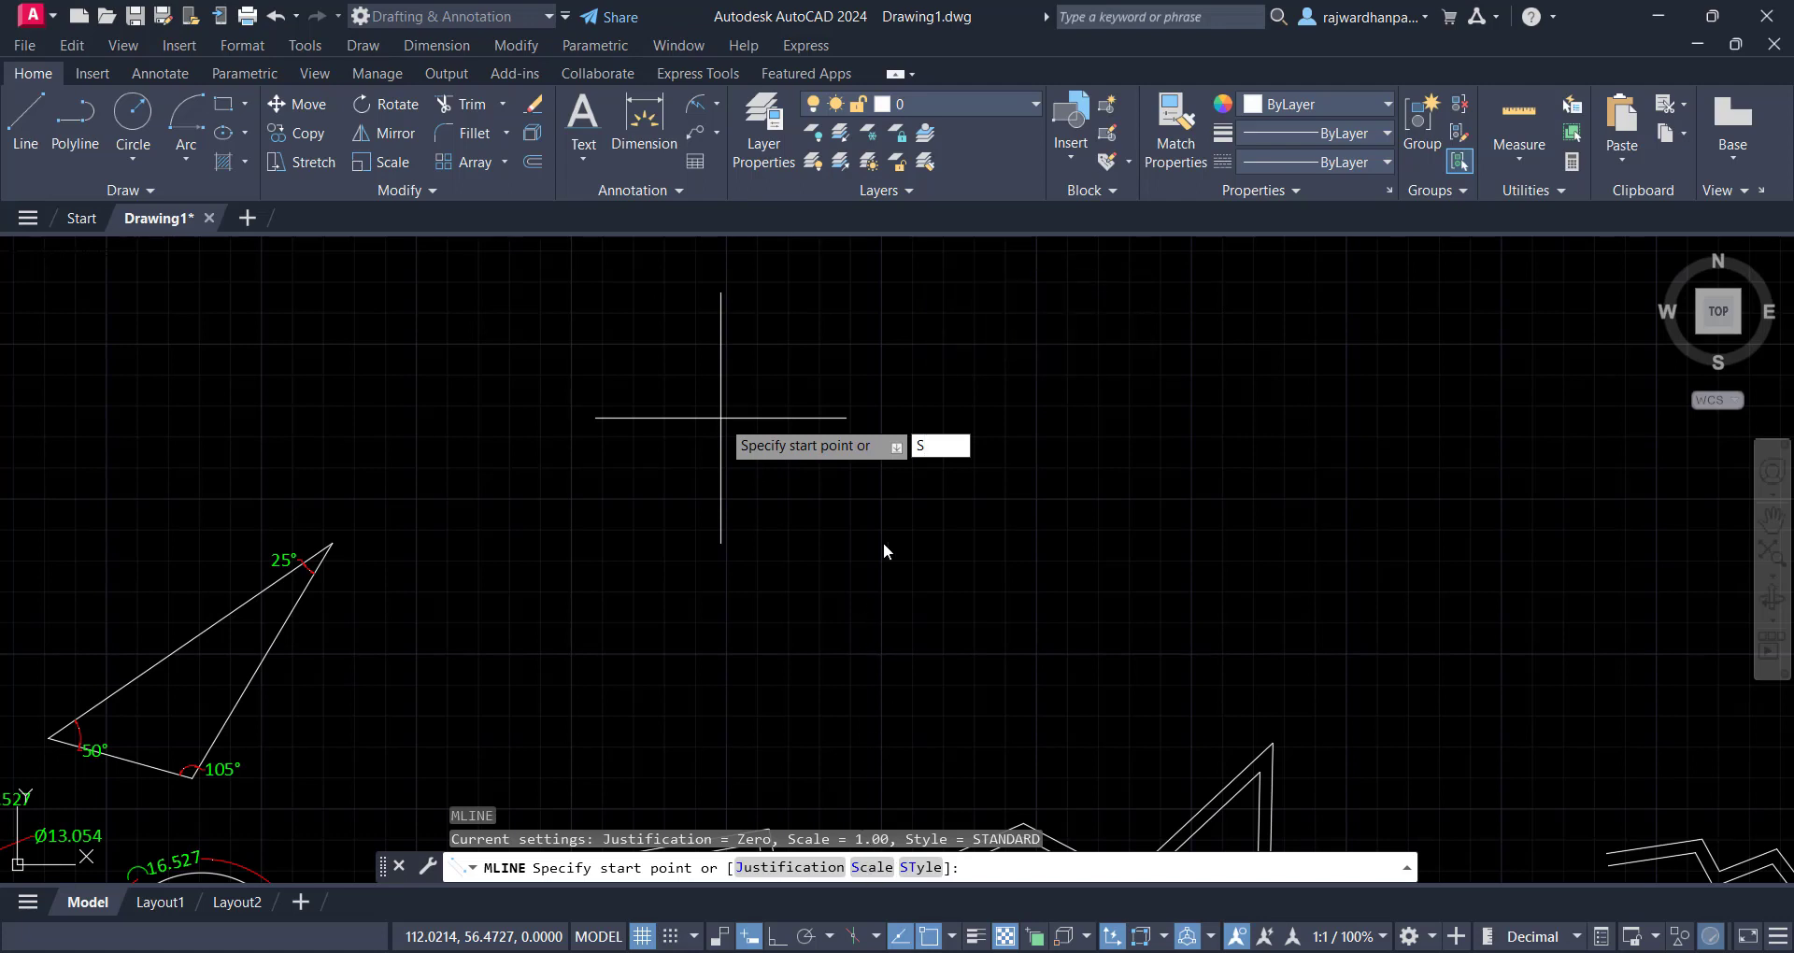
{"action": "key", "text": "Return"}
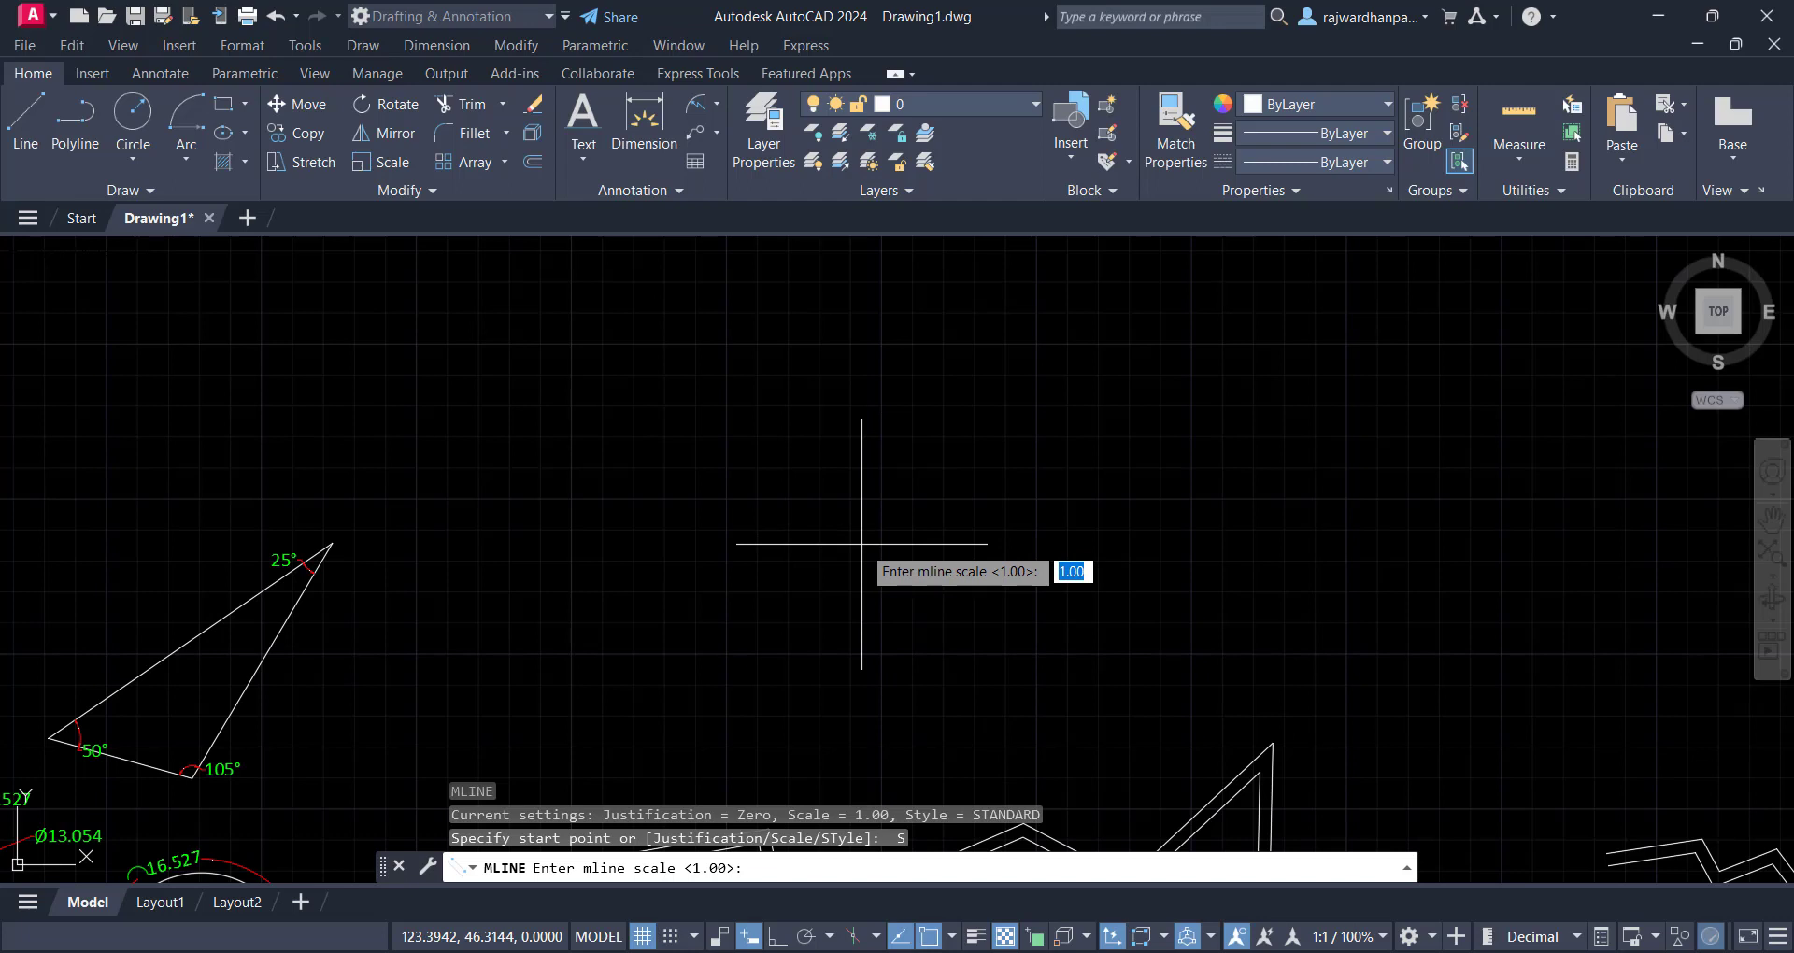
{"action": "type", "text": "2"}
{"action": "key", "text": "Return"}
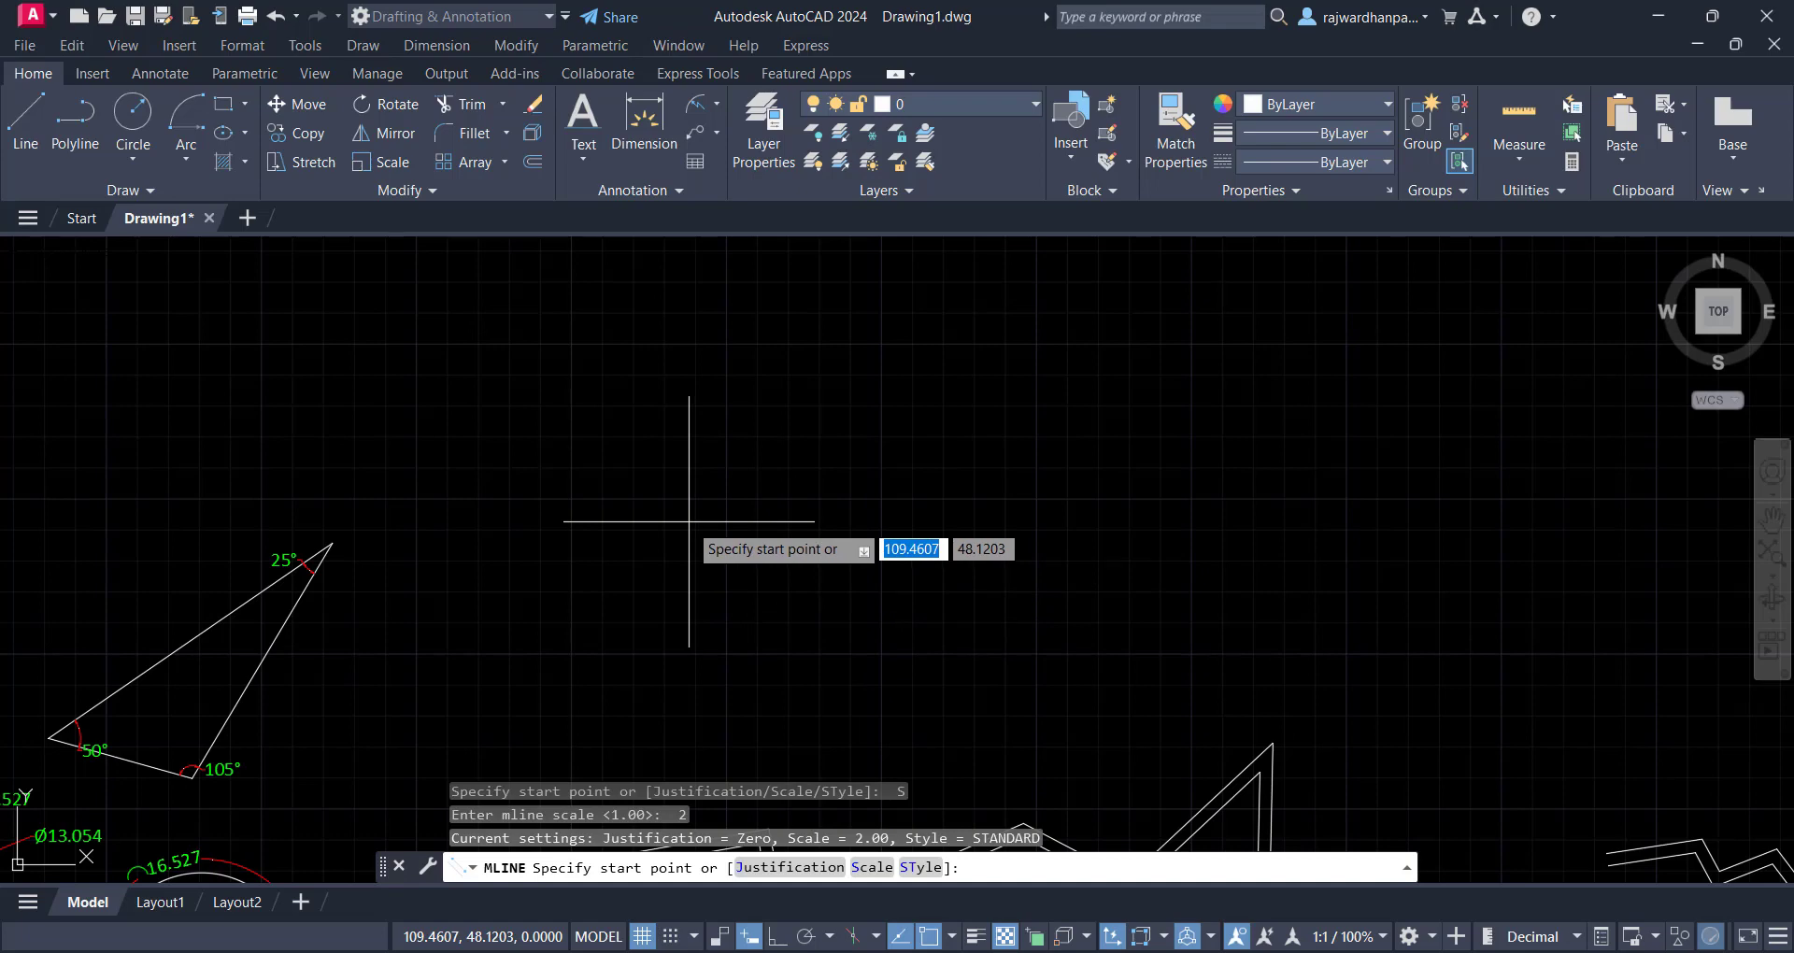
Draw a multi-segment multiline at scale 2.00 with Zero justification in the empty area beside the angle-dimensioned triangle
{"action": "left_click", "coordinate": [642, 511]}
{"action": "scroll", "coordinate": [795, 475], "scroll_direction": "up", "scroll_amount": 4}
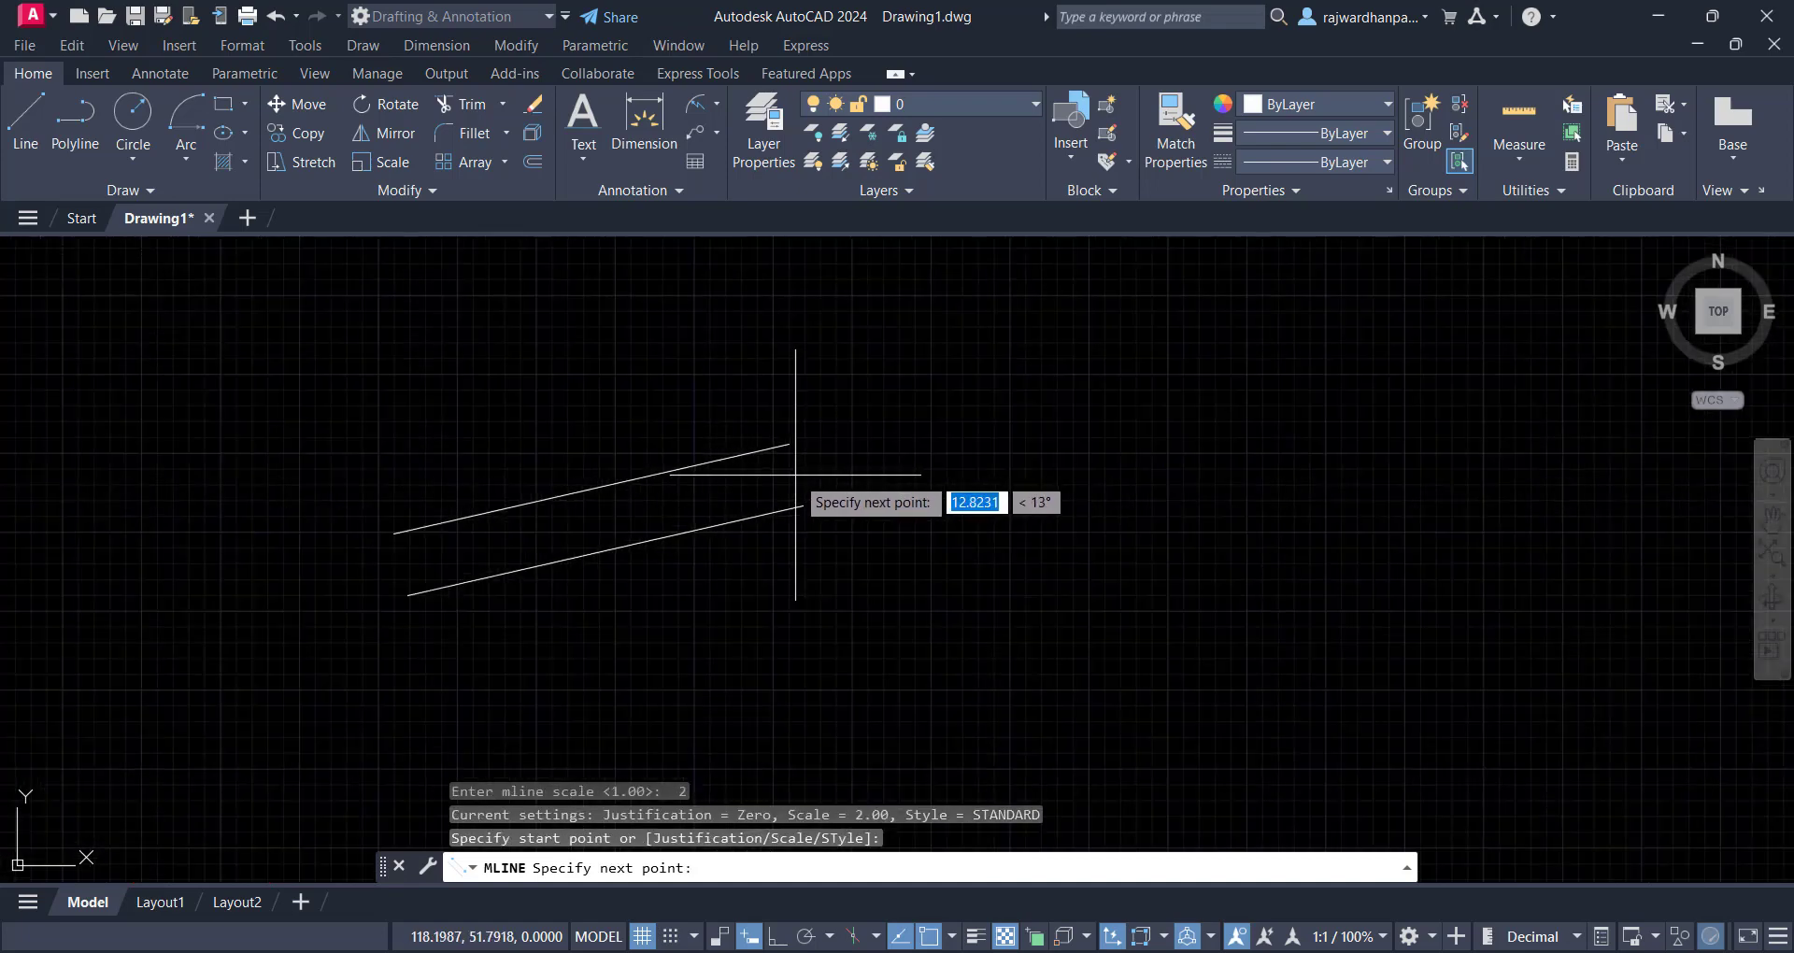
{"action": "left_click", "coordinate": [795, 474]}
{"action": "left_click", "coordinate": [1063, 511]}
{"action": "scroll", "coordinate": [1063, 511], "scroll_direction": "down", "scroll_amount": 4}
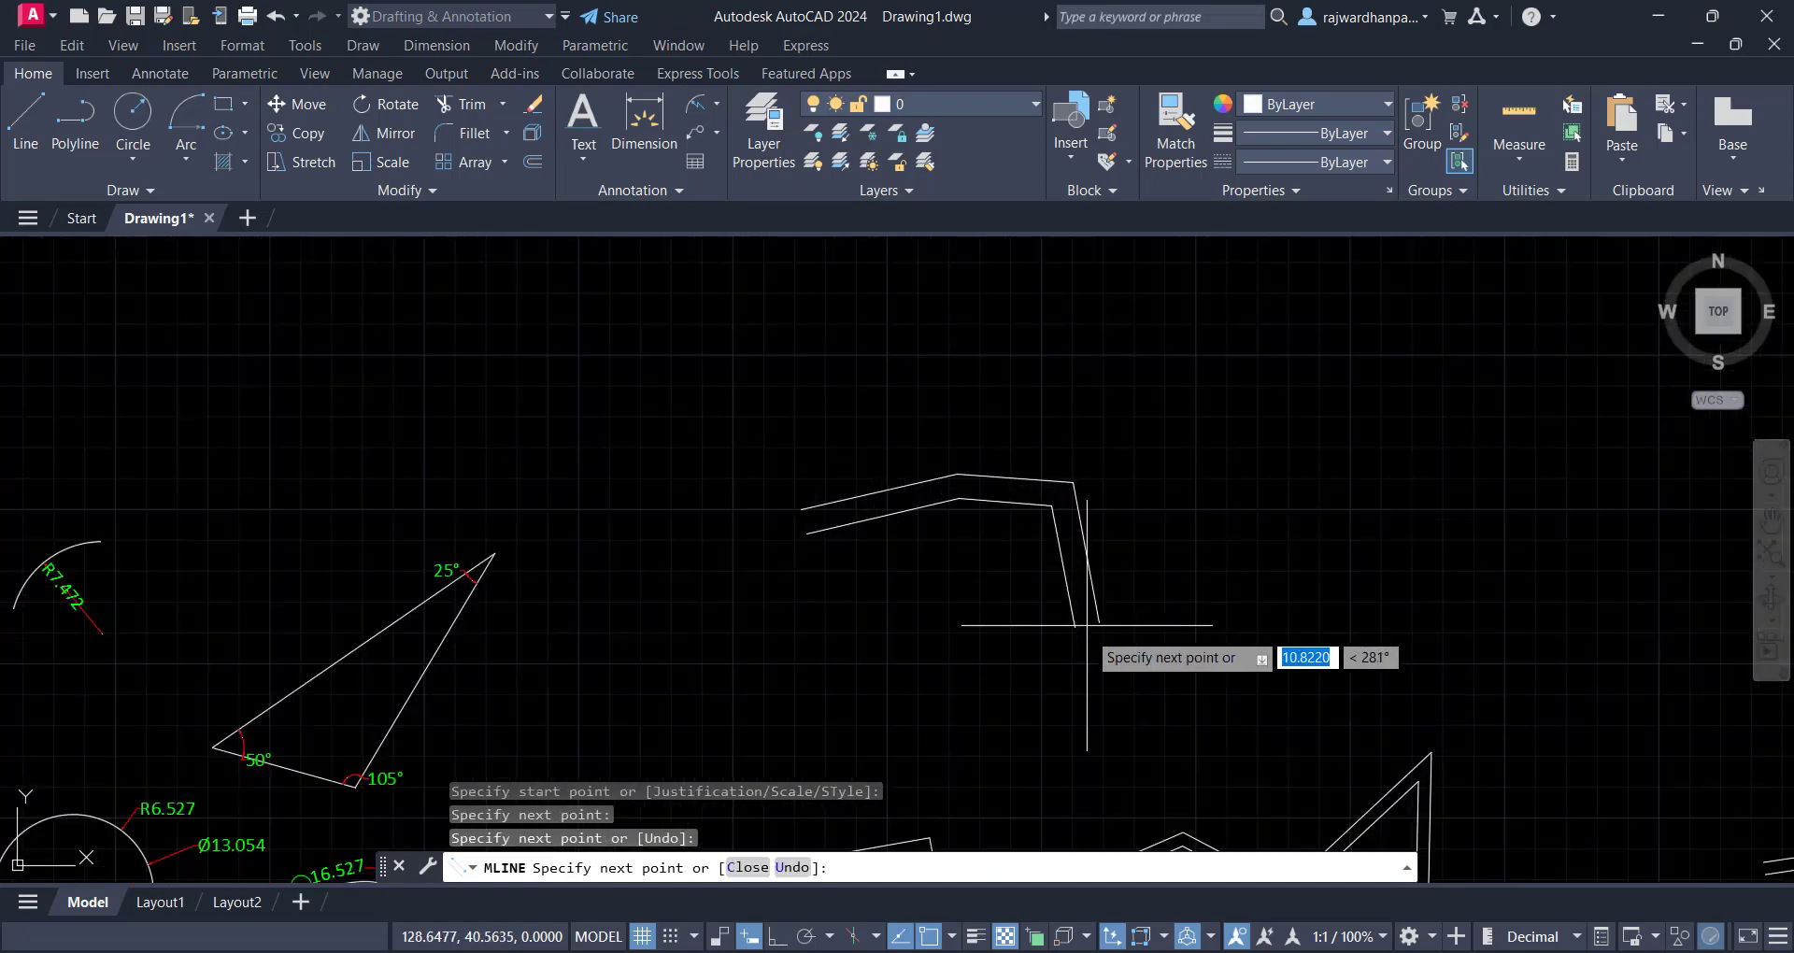
{"action": "left_click", "coordinate": [1090, 651]}
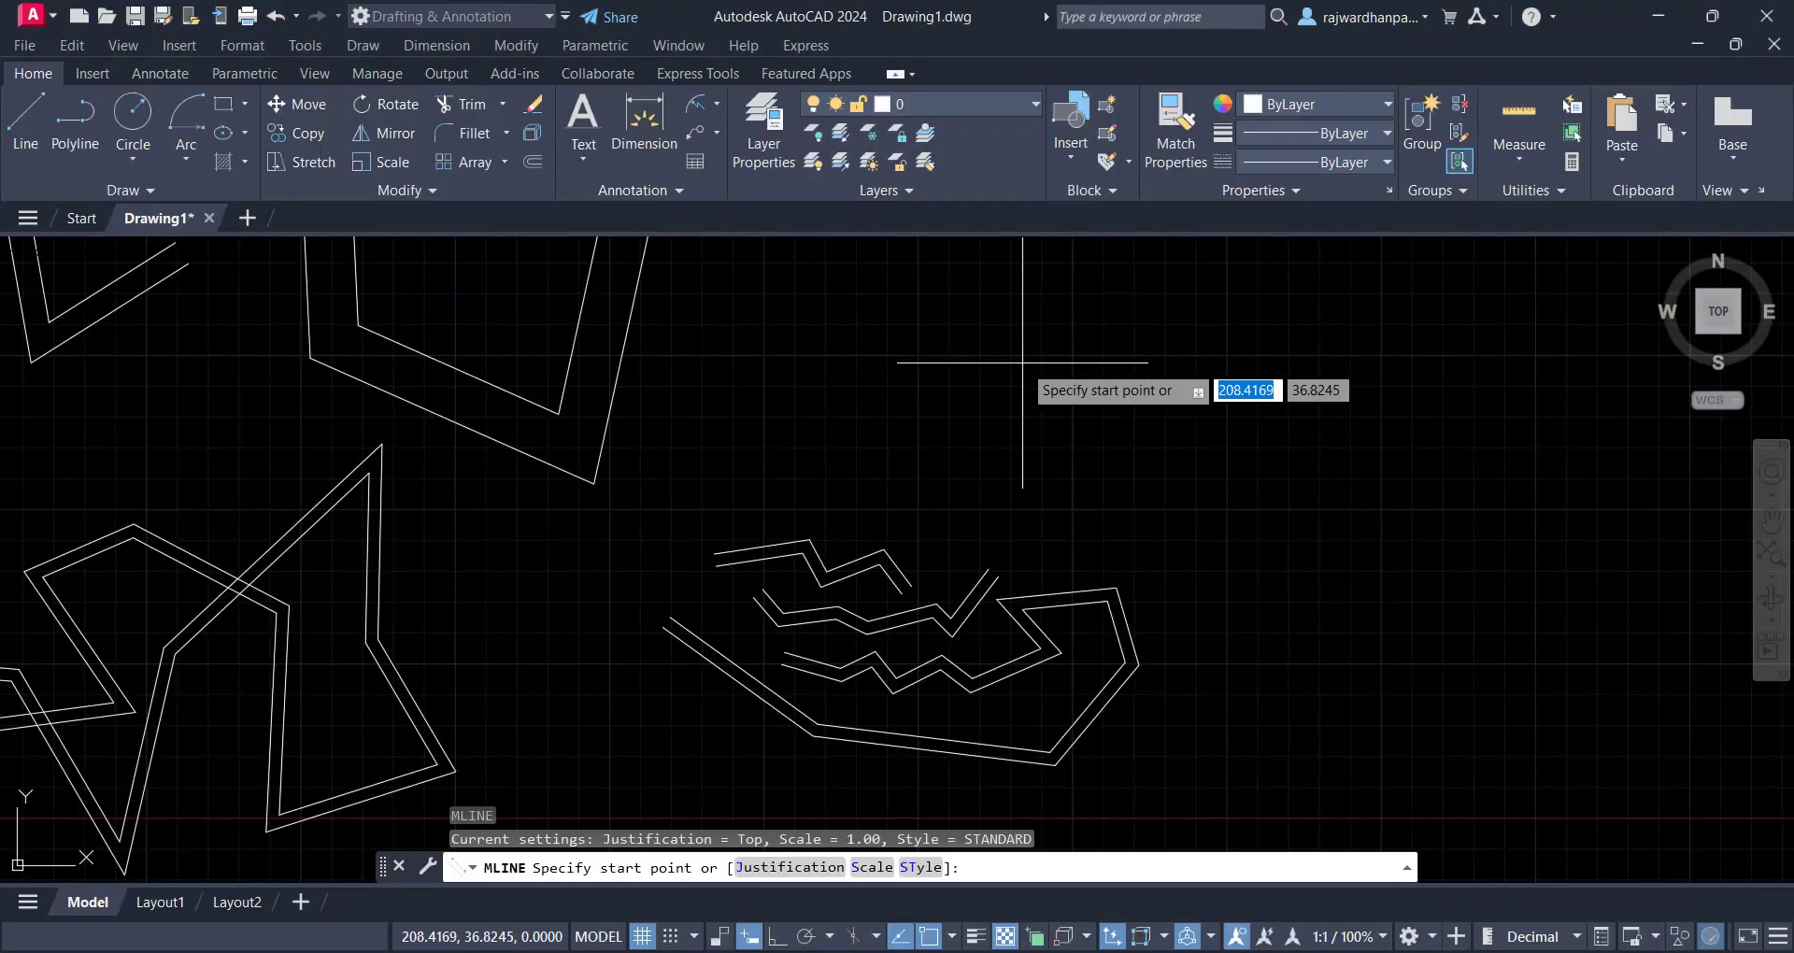
Draw a short single-segment multiline with Top justification at scale 1.00 in the empty area above the zigzag multilines
{"action": "left_click", "coordinate": [1023, 362]}
{"action": "left_click", "coordinate": [1085, 355]}
{"action": "key", "text": "Escape"}
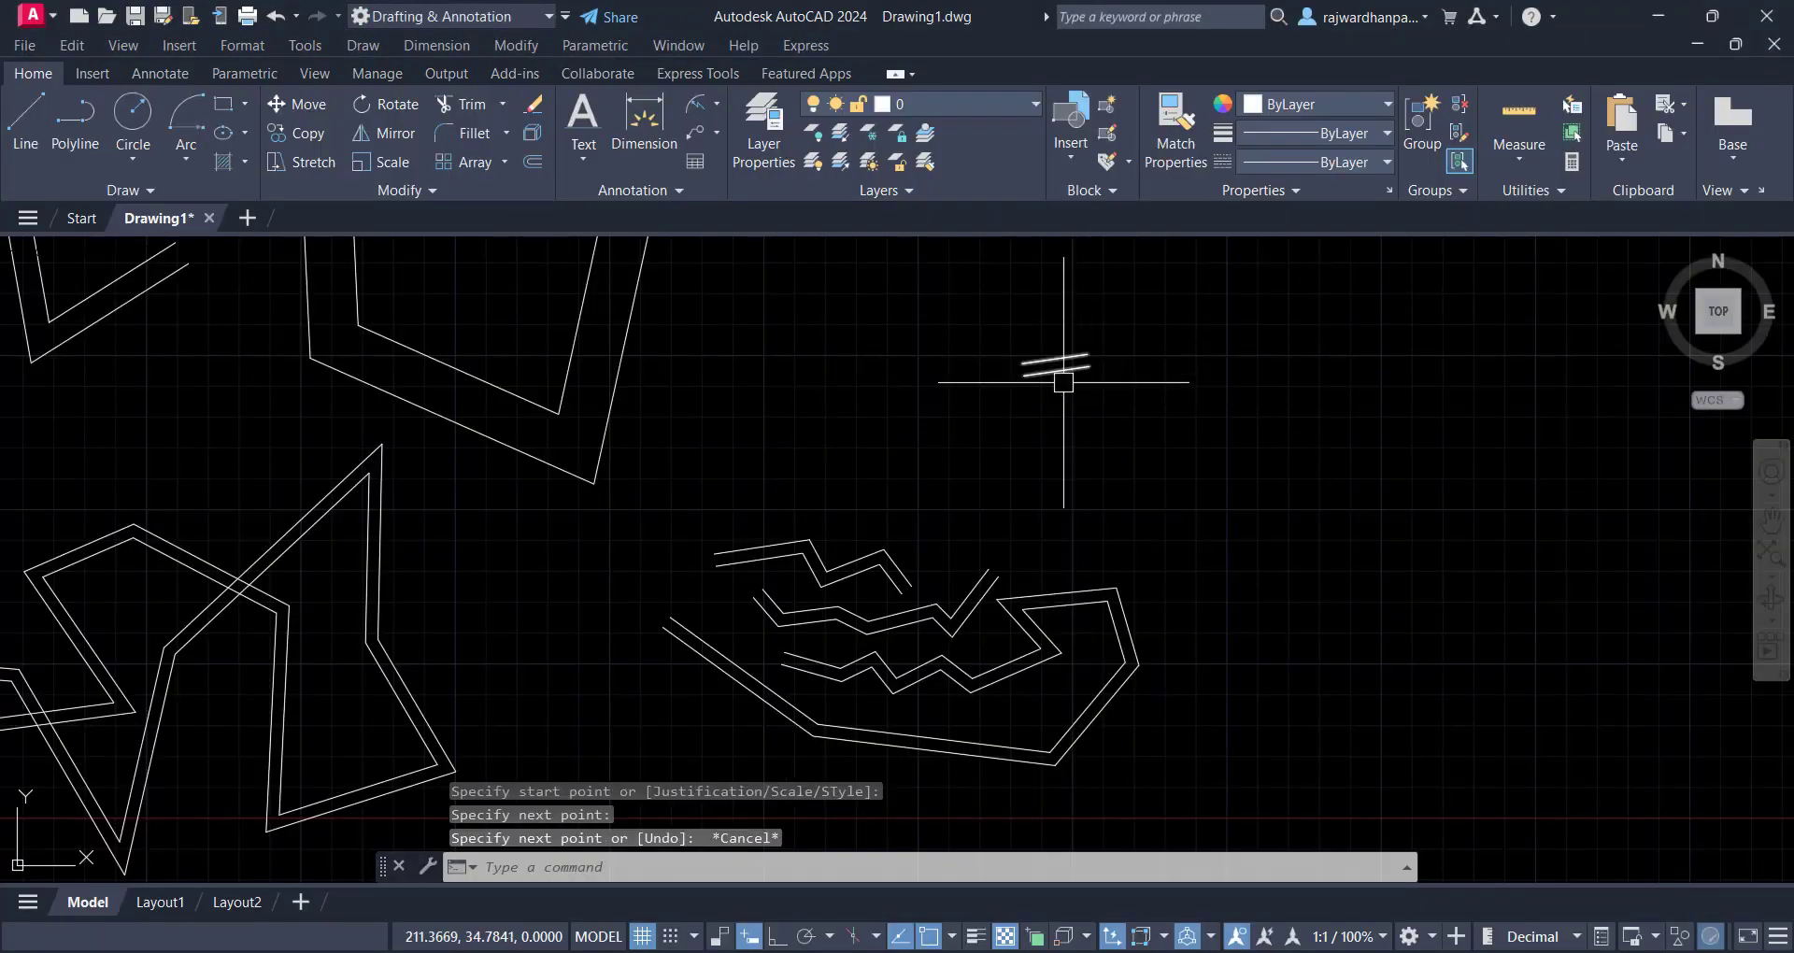
{"action": "middle_click_drag", "start_coordinate": [1025, 422], "coordinate": [953, 373]}
{"action": "type", "text": "M"}
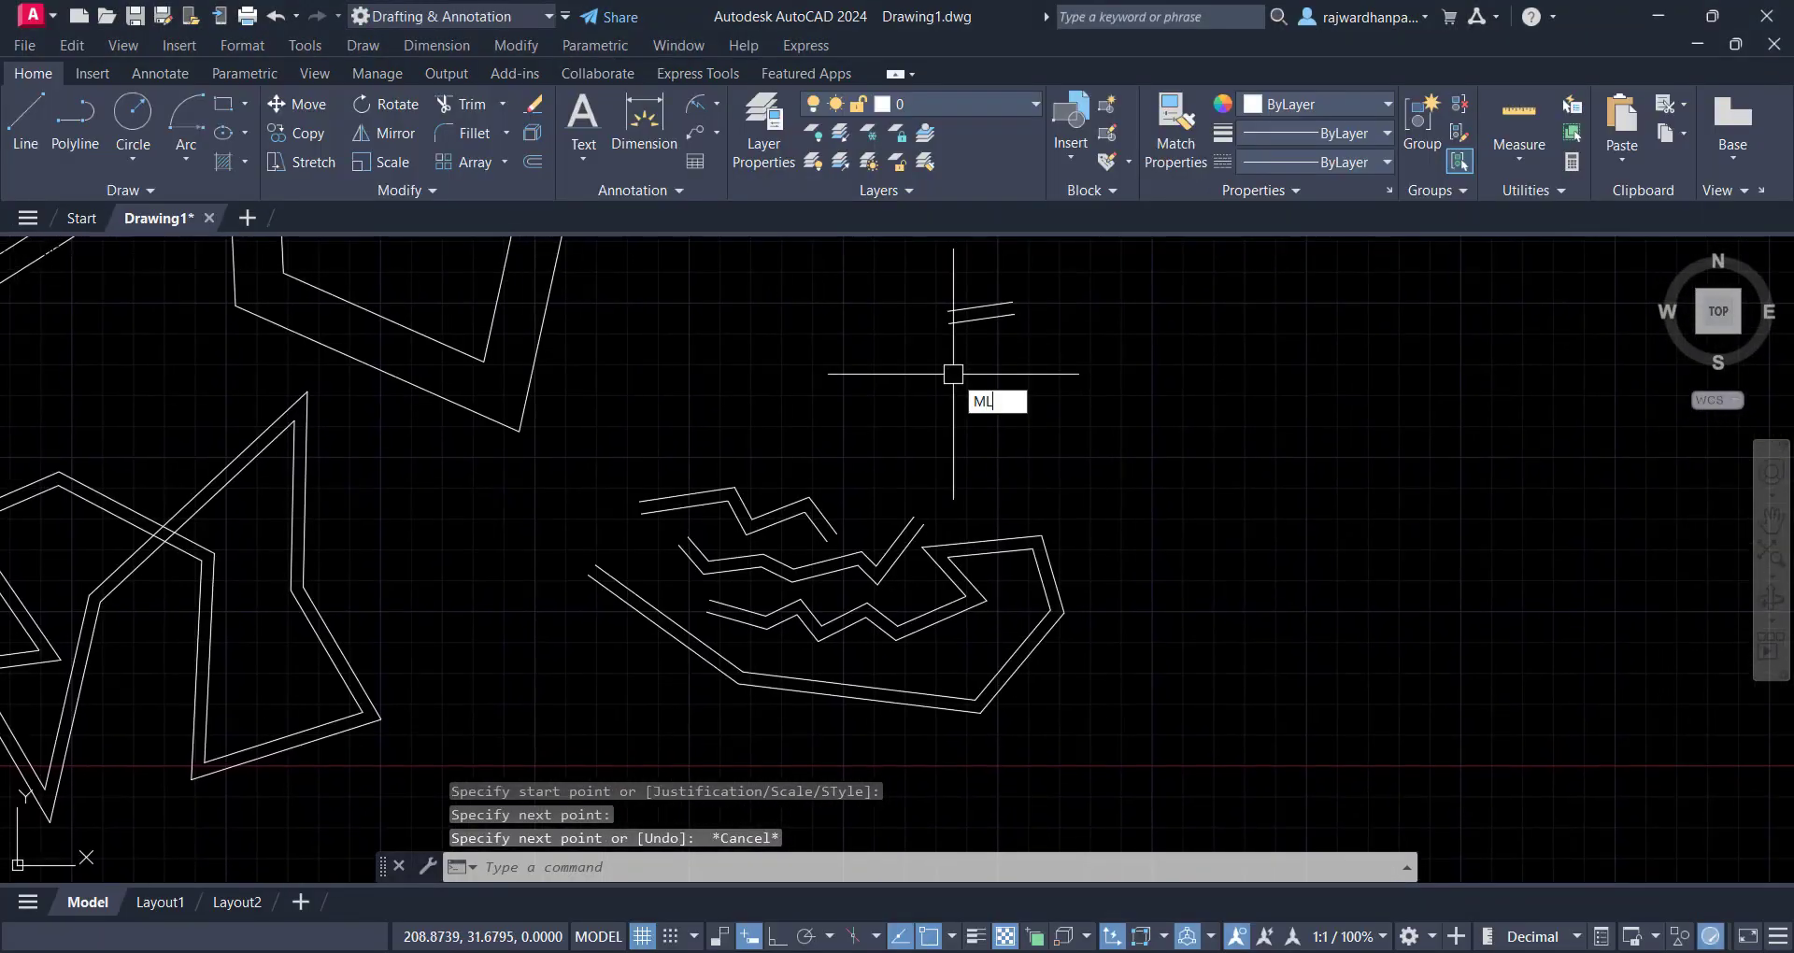
{"action": "type", "text": "L"}
{"action": "key", "text": "Return"}
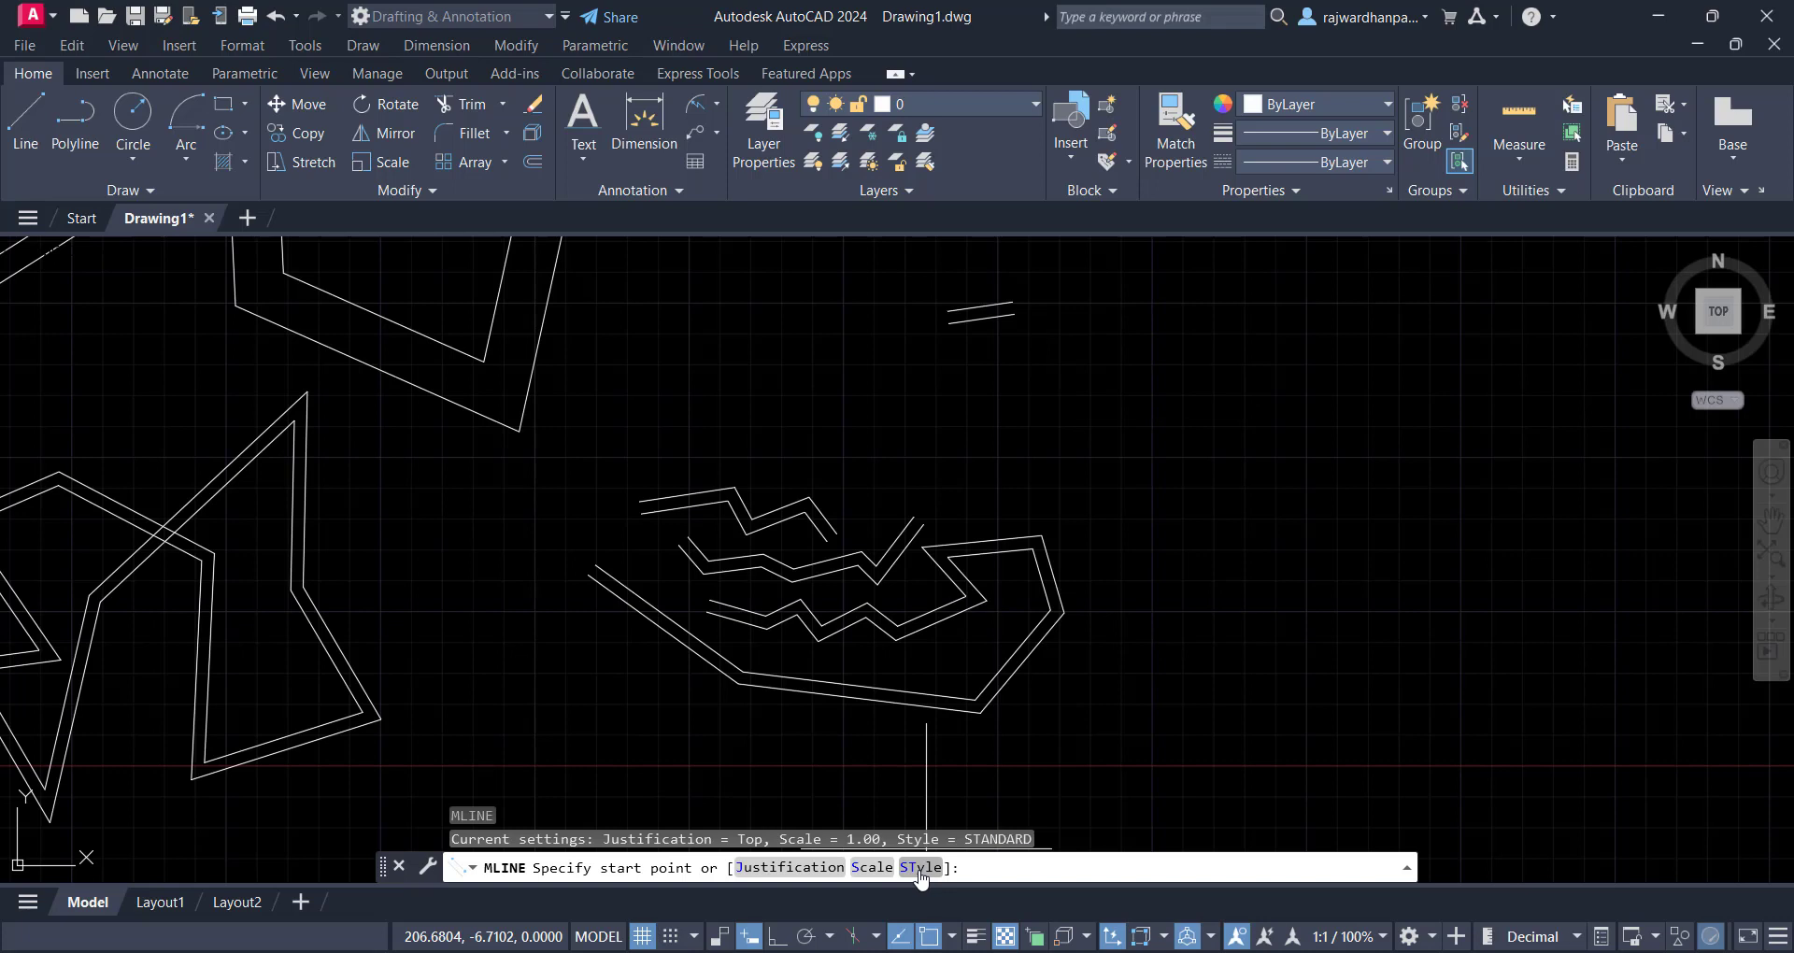
{"action": "type", "text": "ST"}
{"action": "key", "text": "Return"}
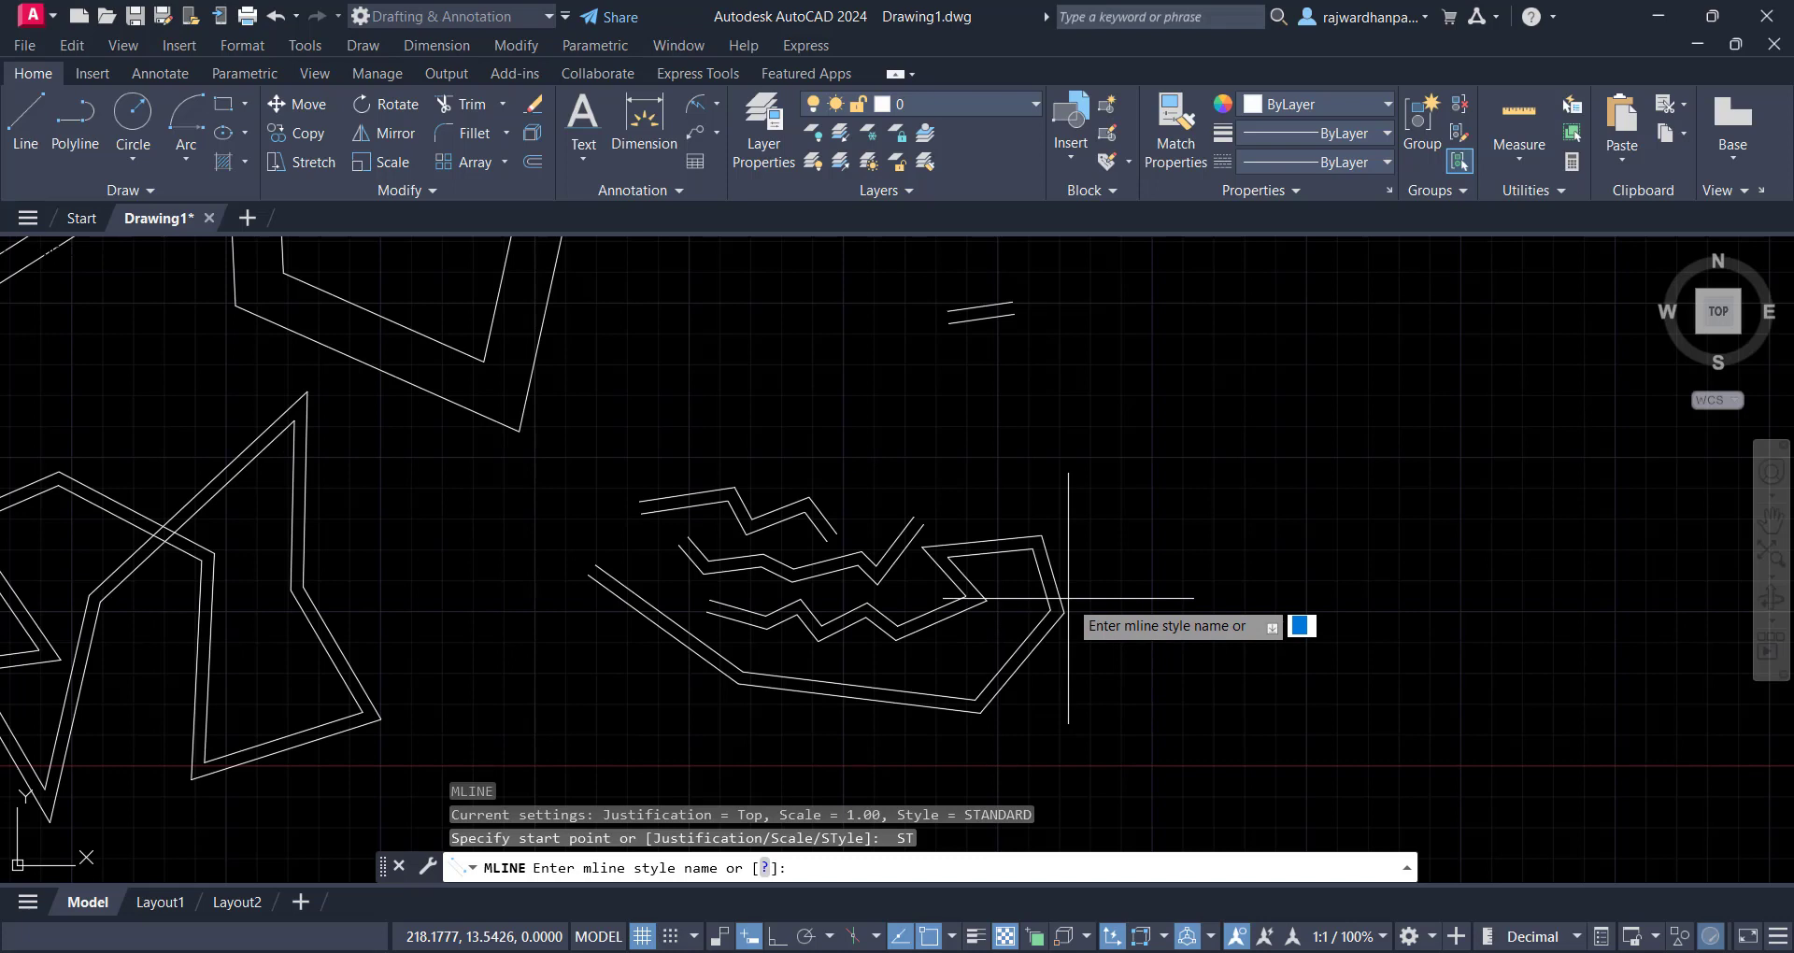
{"action": "key", "text": "Escape"}
{"action": "key", "text": "Escape"}
{"action": "key", "text": "Escape"}
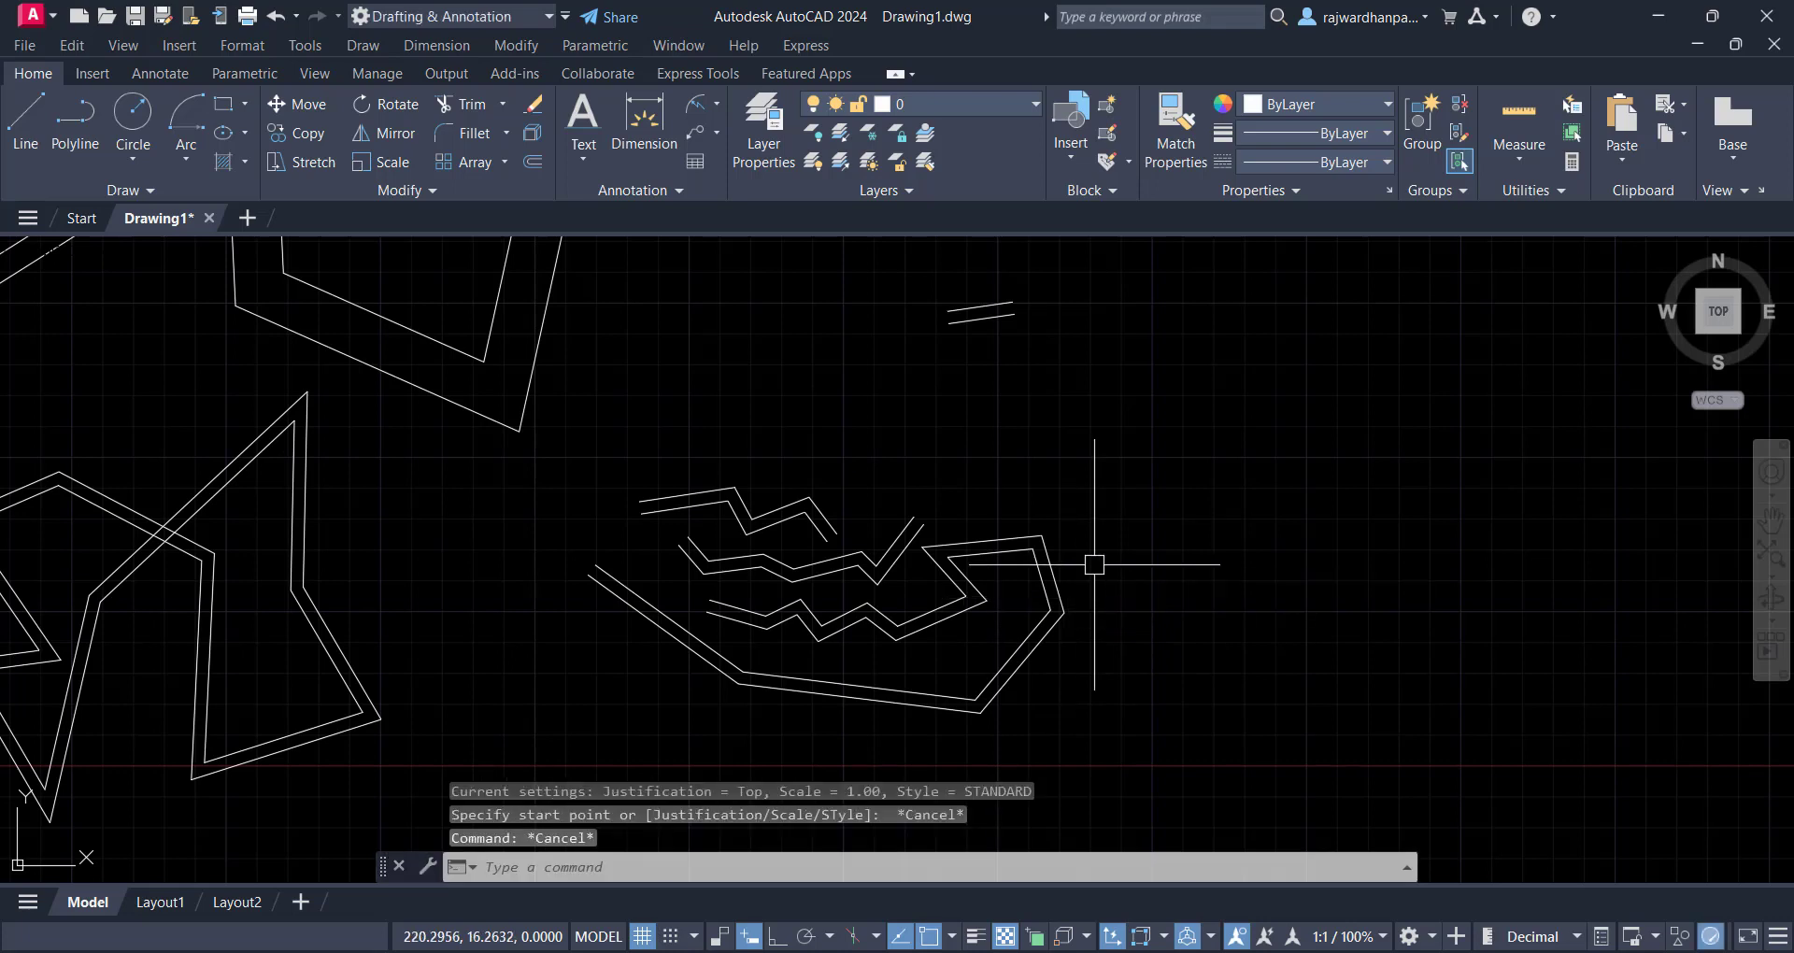
{"action": "type", "text": "MLST"}
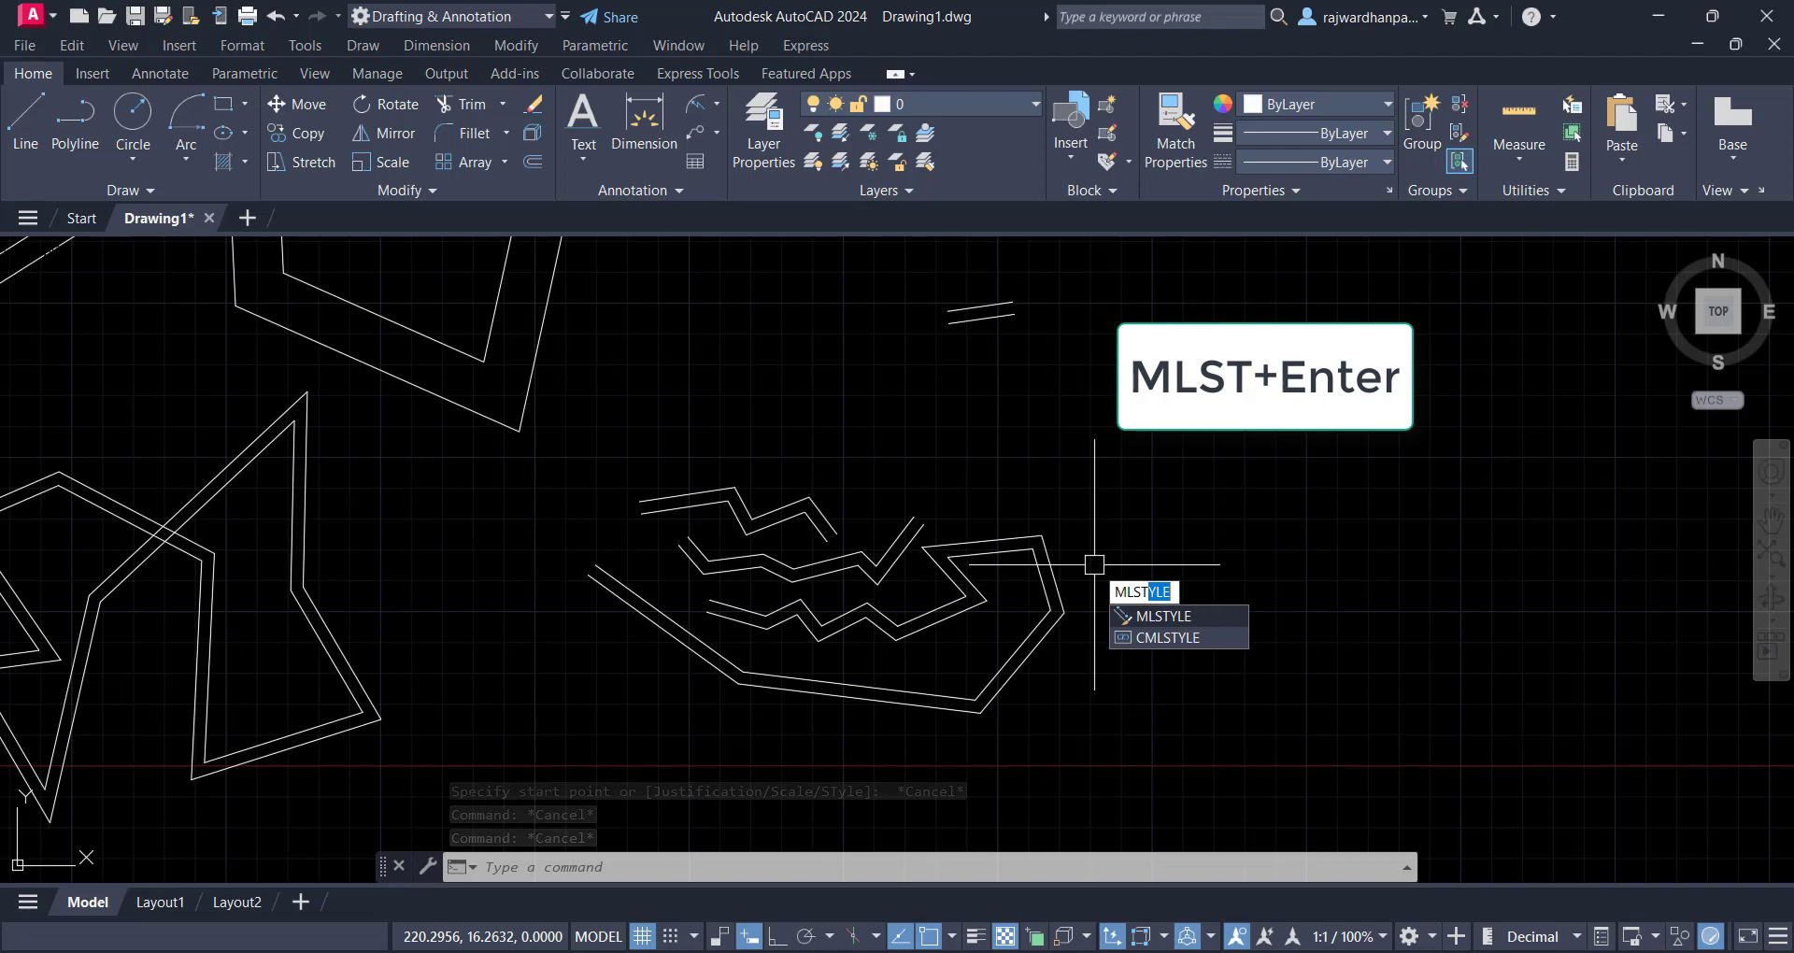
{"action": "key", "text": "Escape"}
{"action": "key", "text": "Escape"}
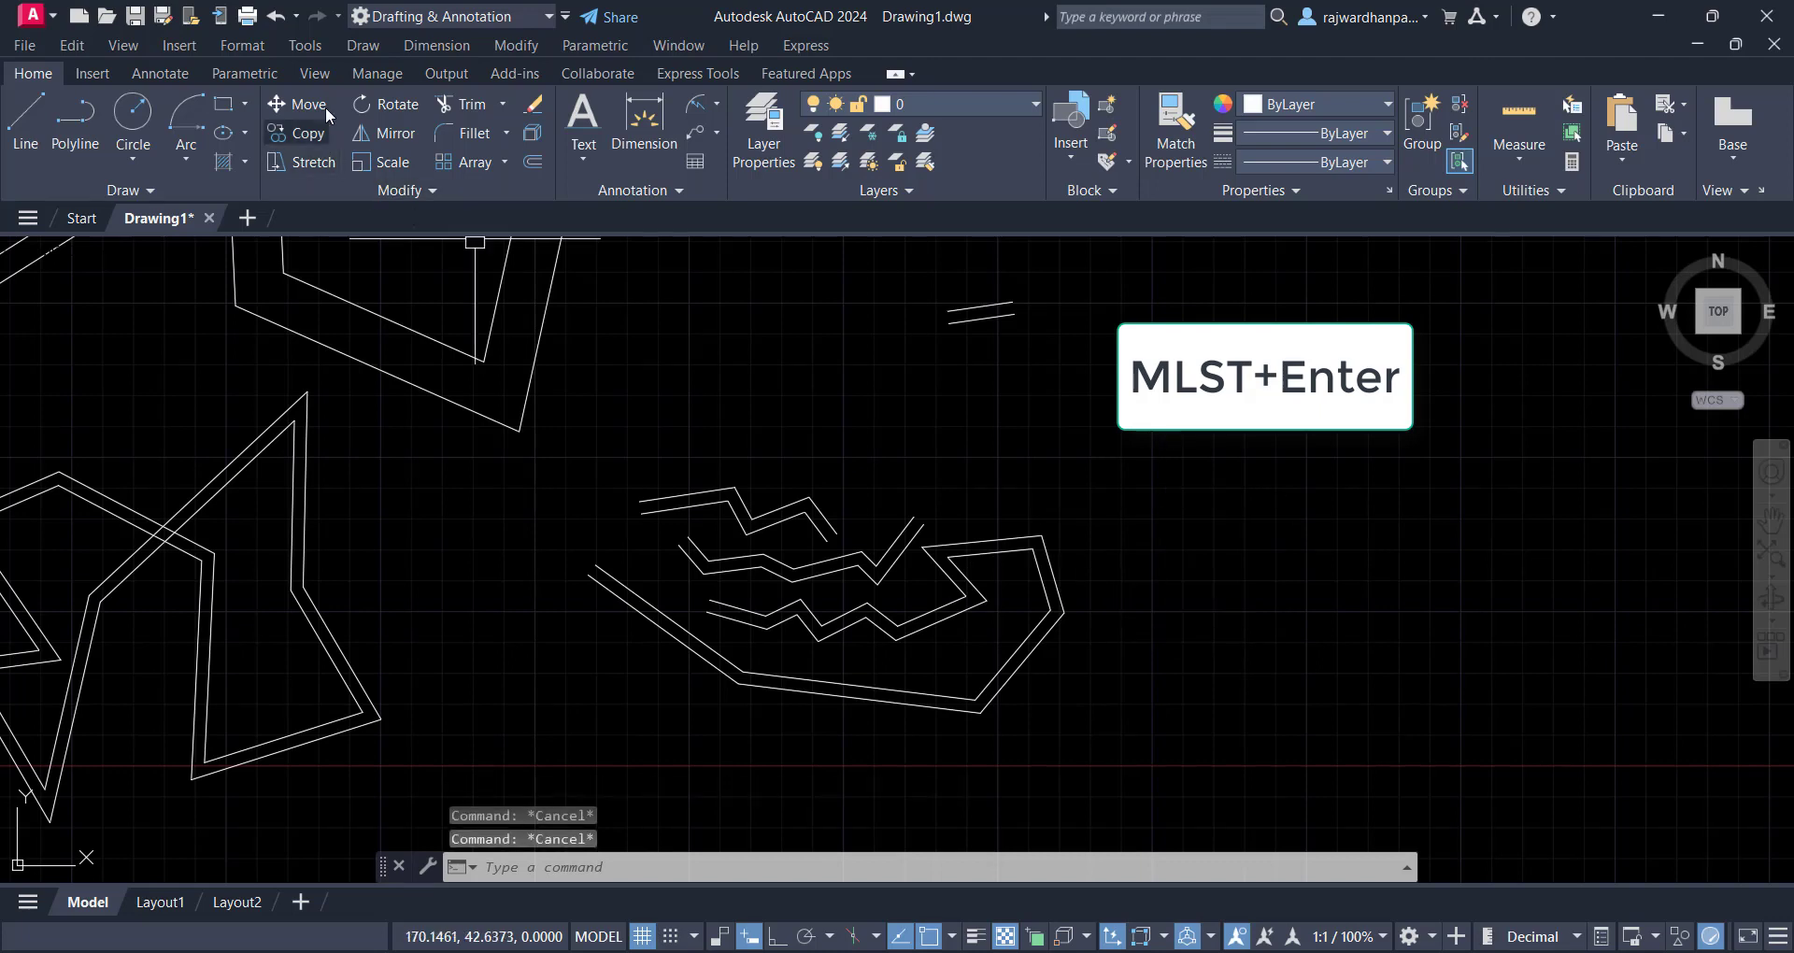
{"action": "left_click", "coordinate": [245, 46]}
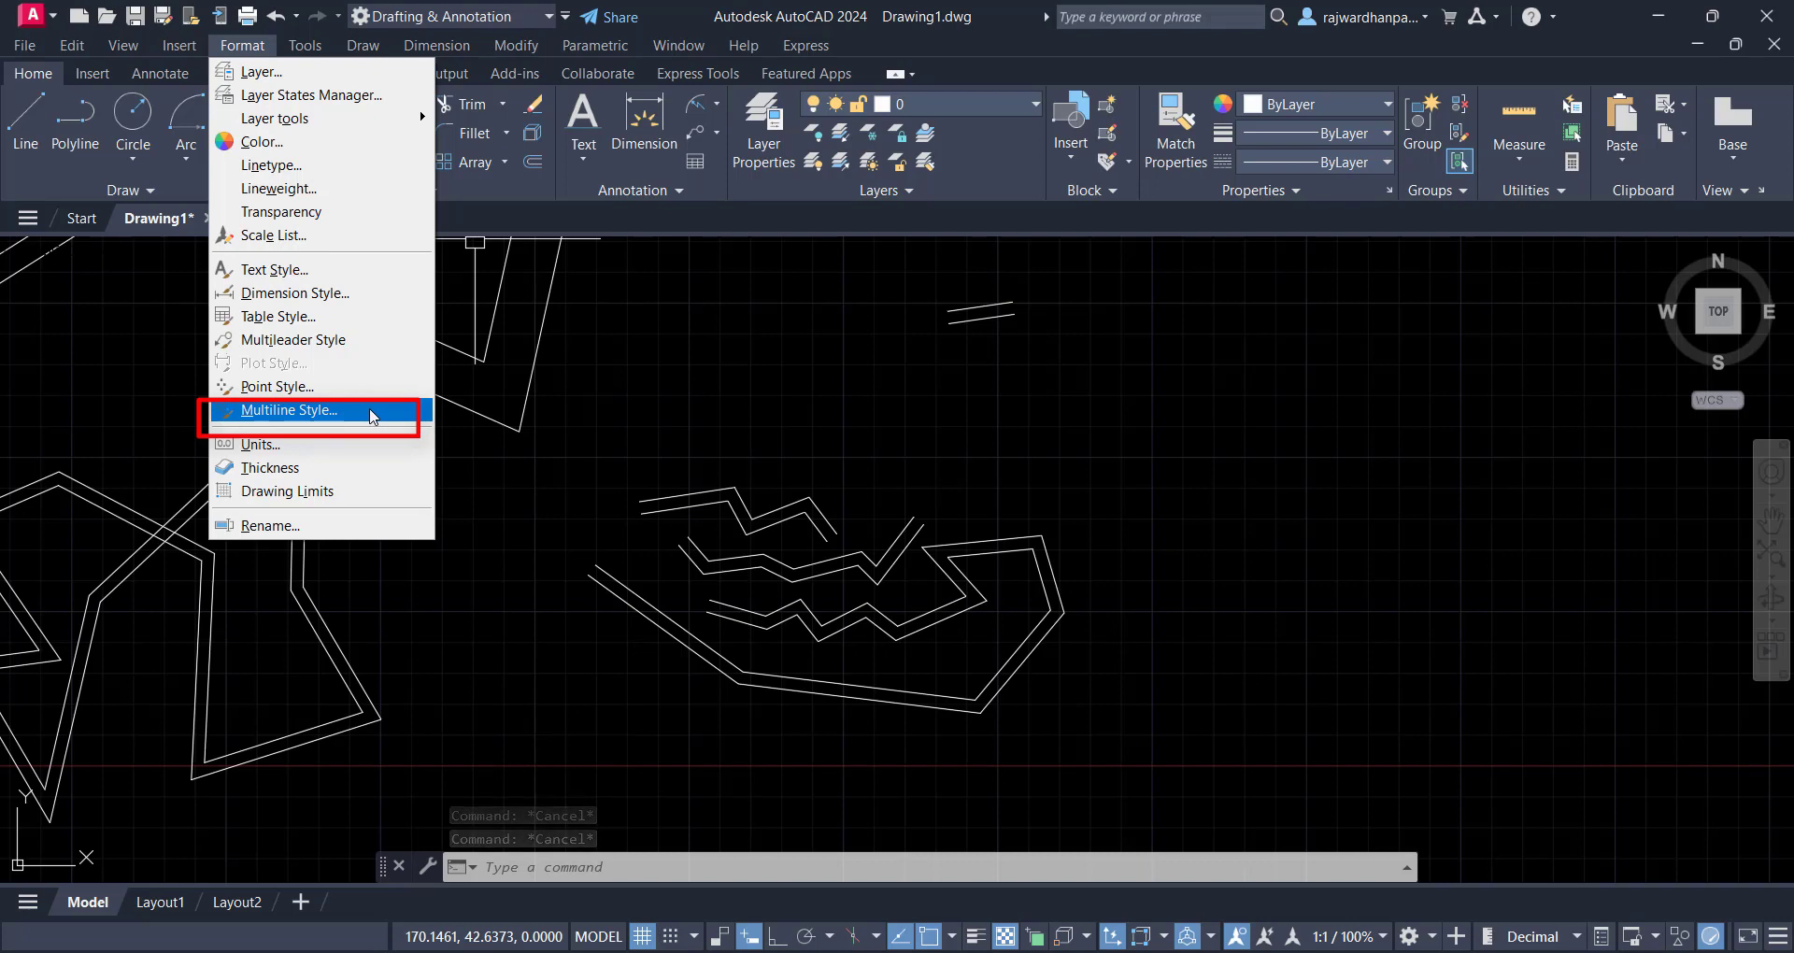
{"action": "key", "text": "Escape"}
{"action": "left_click", "coordinate": [1241, 368]}
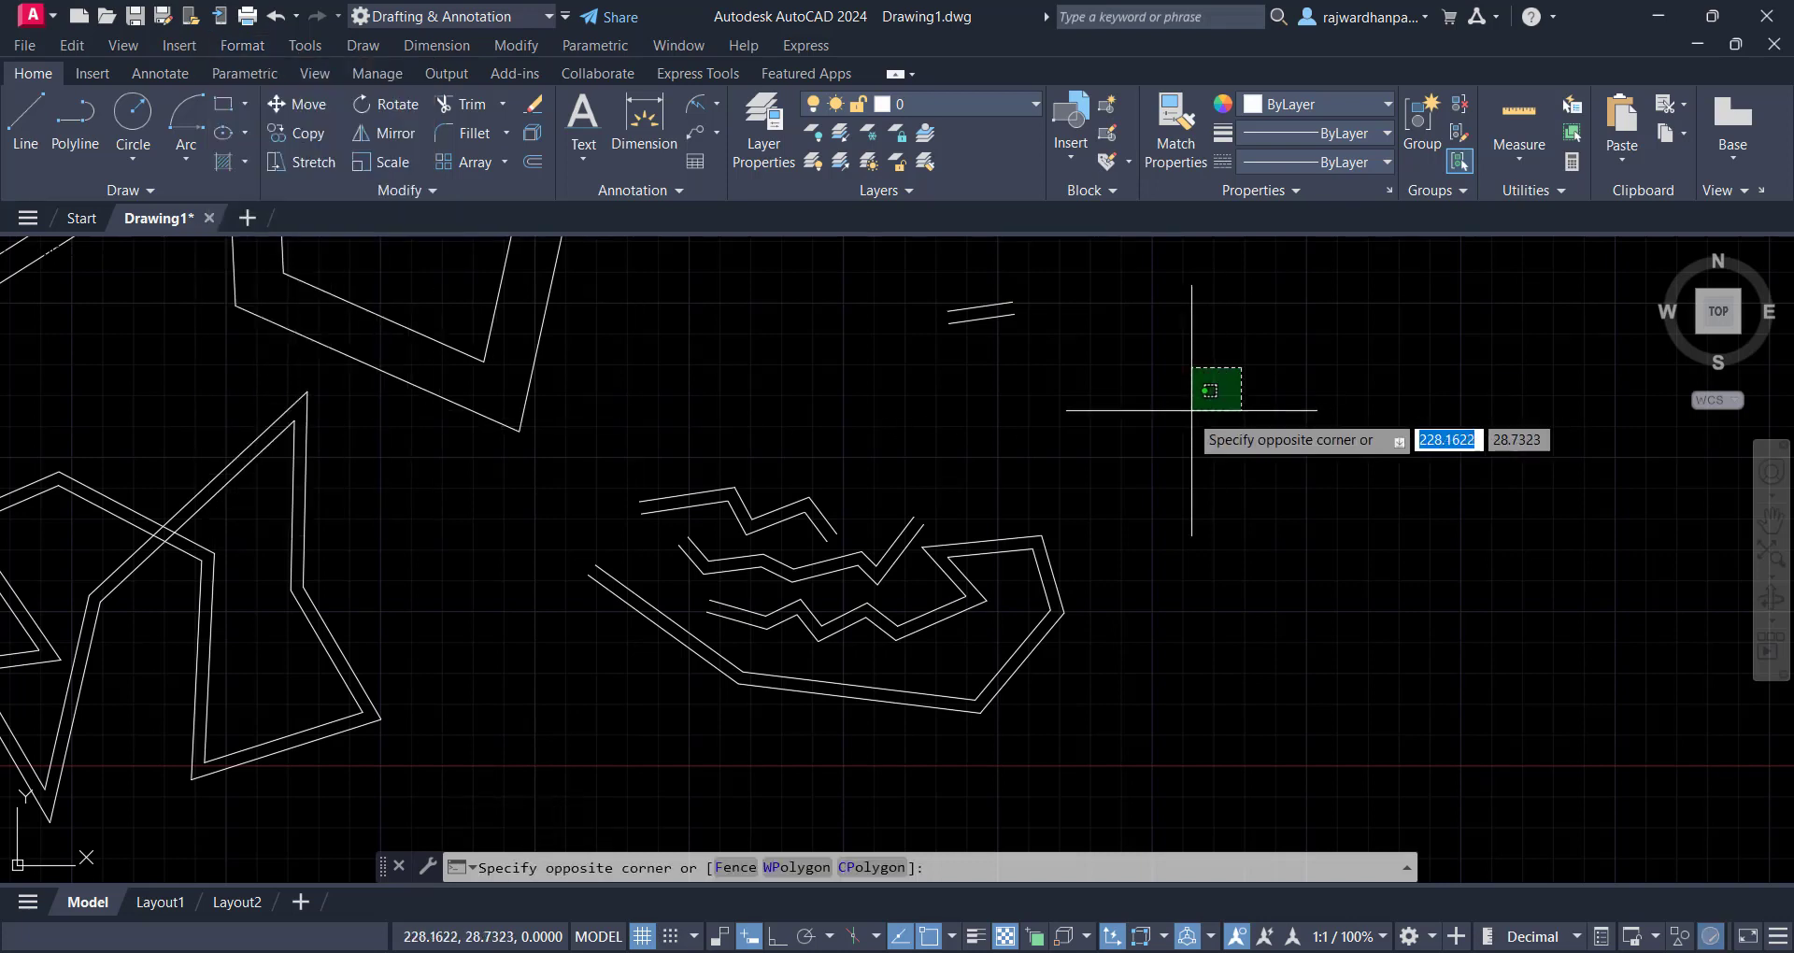
{"action": "left_click", "coordinate": [1176, 419]}
Create a new multiline style named ROAD based on STANDARD with the MLSTYLE command
{"action": "type", "text": "ML"}
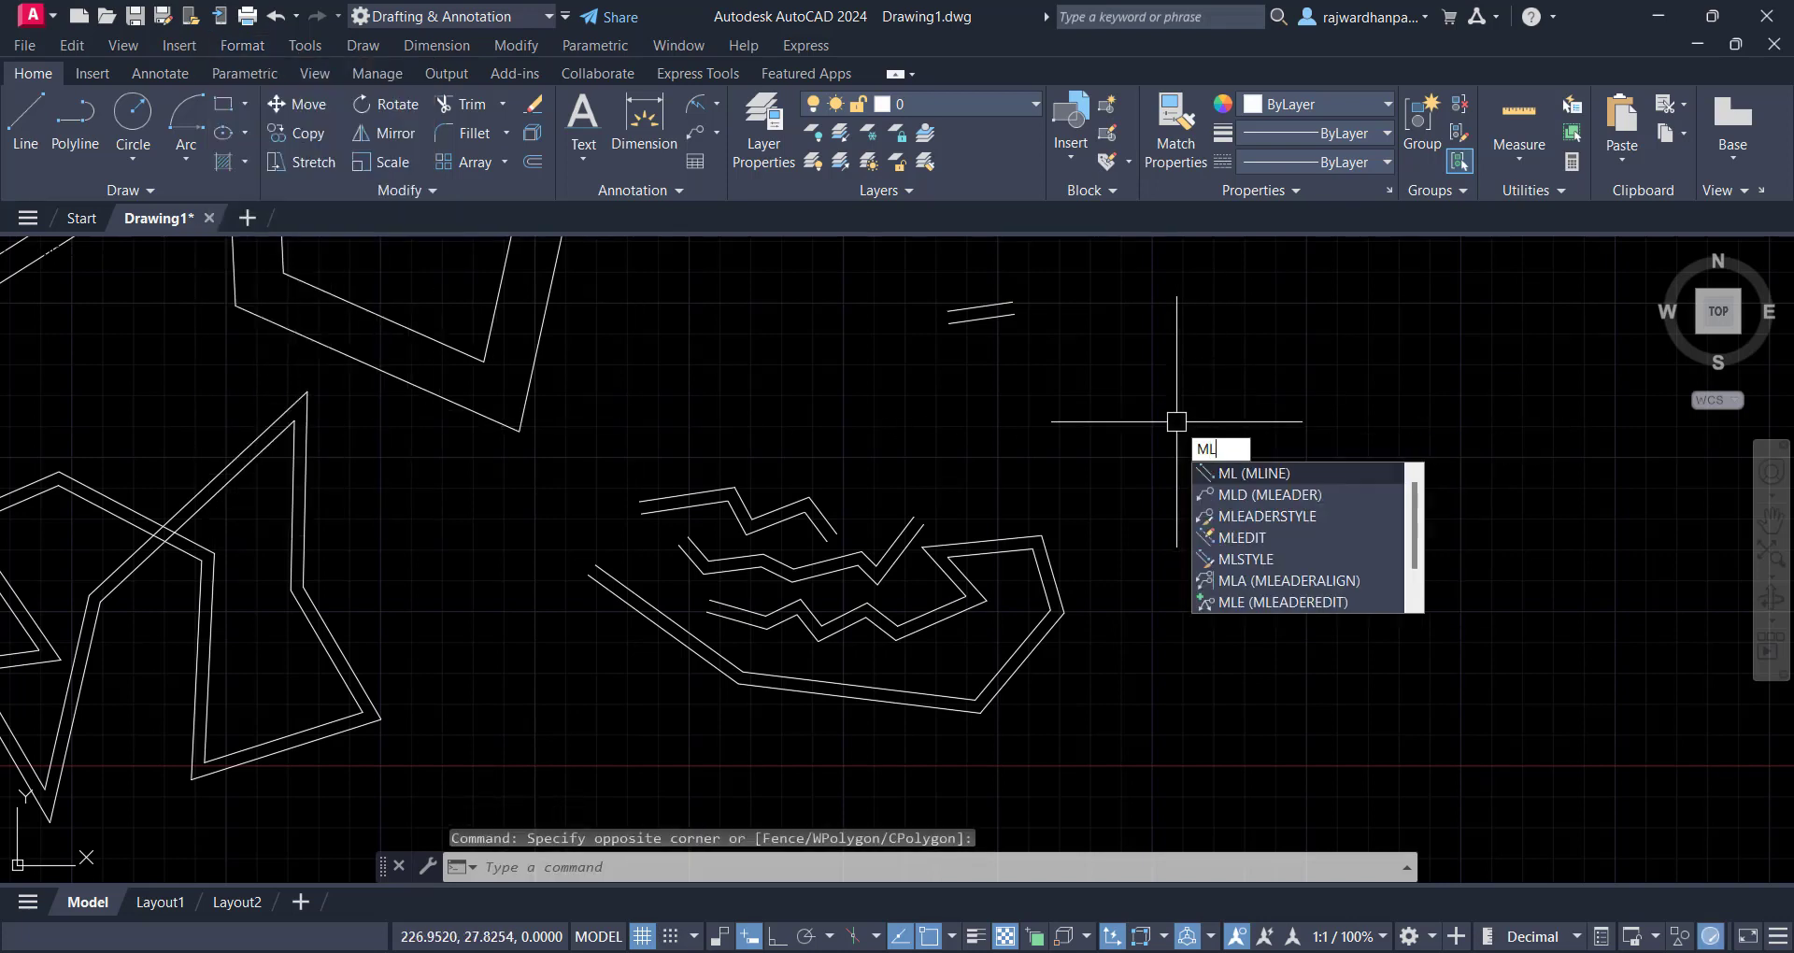
{"action": "type", "text": "STYLE"}
{"action": "key", "text": "Return"}
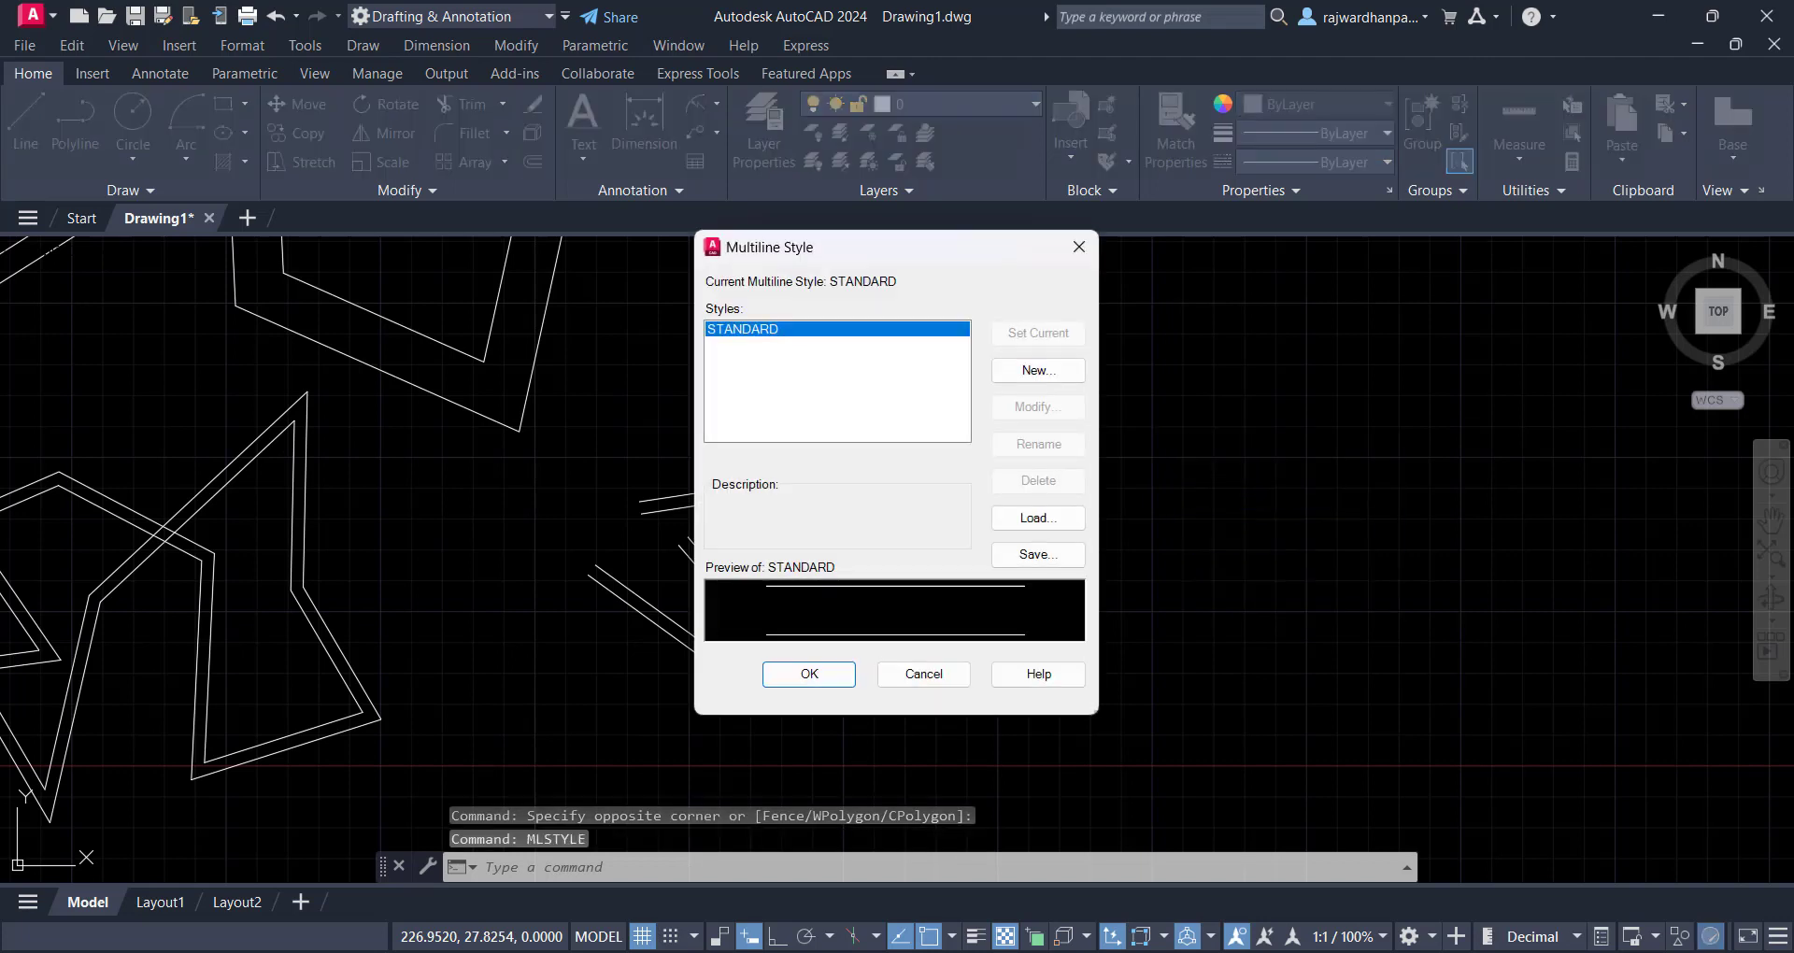
{"action": "left_click_drag", "start_coordinate": [937, 263], "coordinate": [1055, 113]}
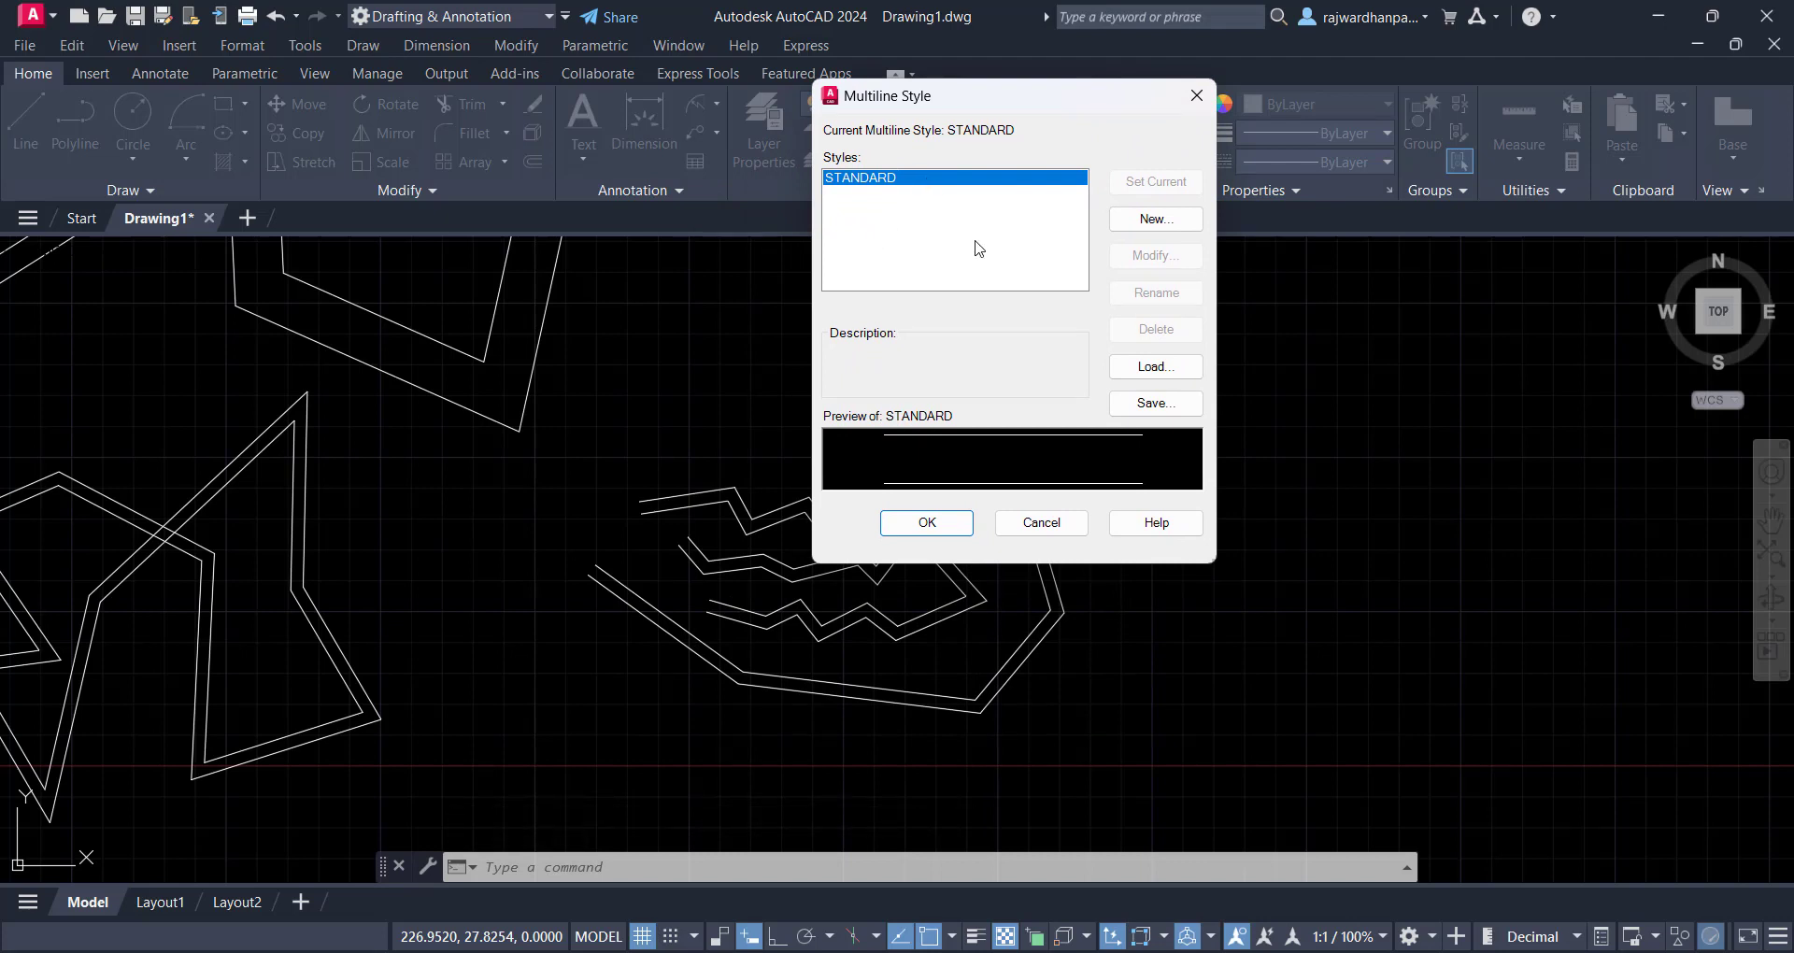
{"action": "left_click", "coordinate": [1156, 226]}
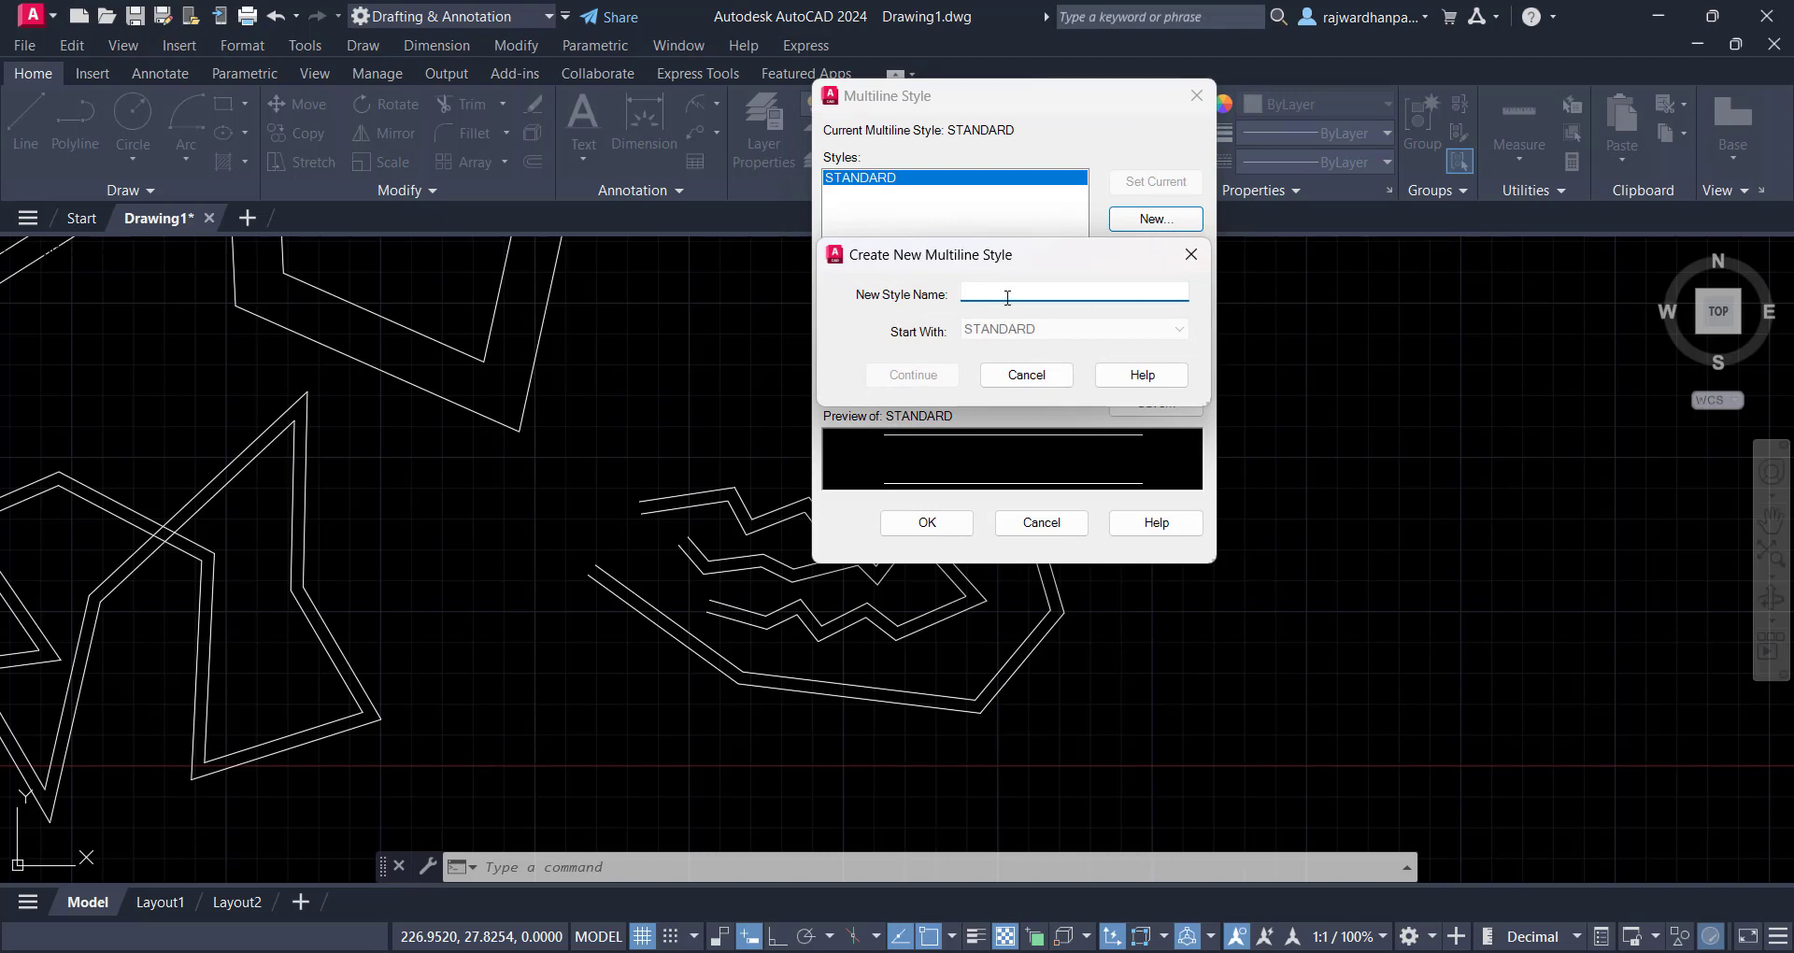
{"action": "type", "text": "ROAD"}
{"action": "left_click", "coordinate": [914, 376]}
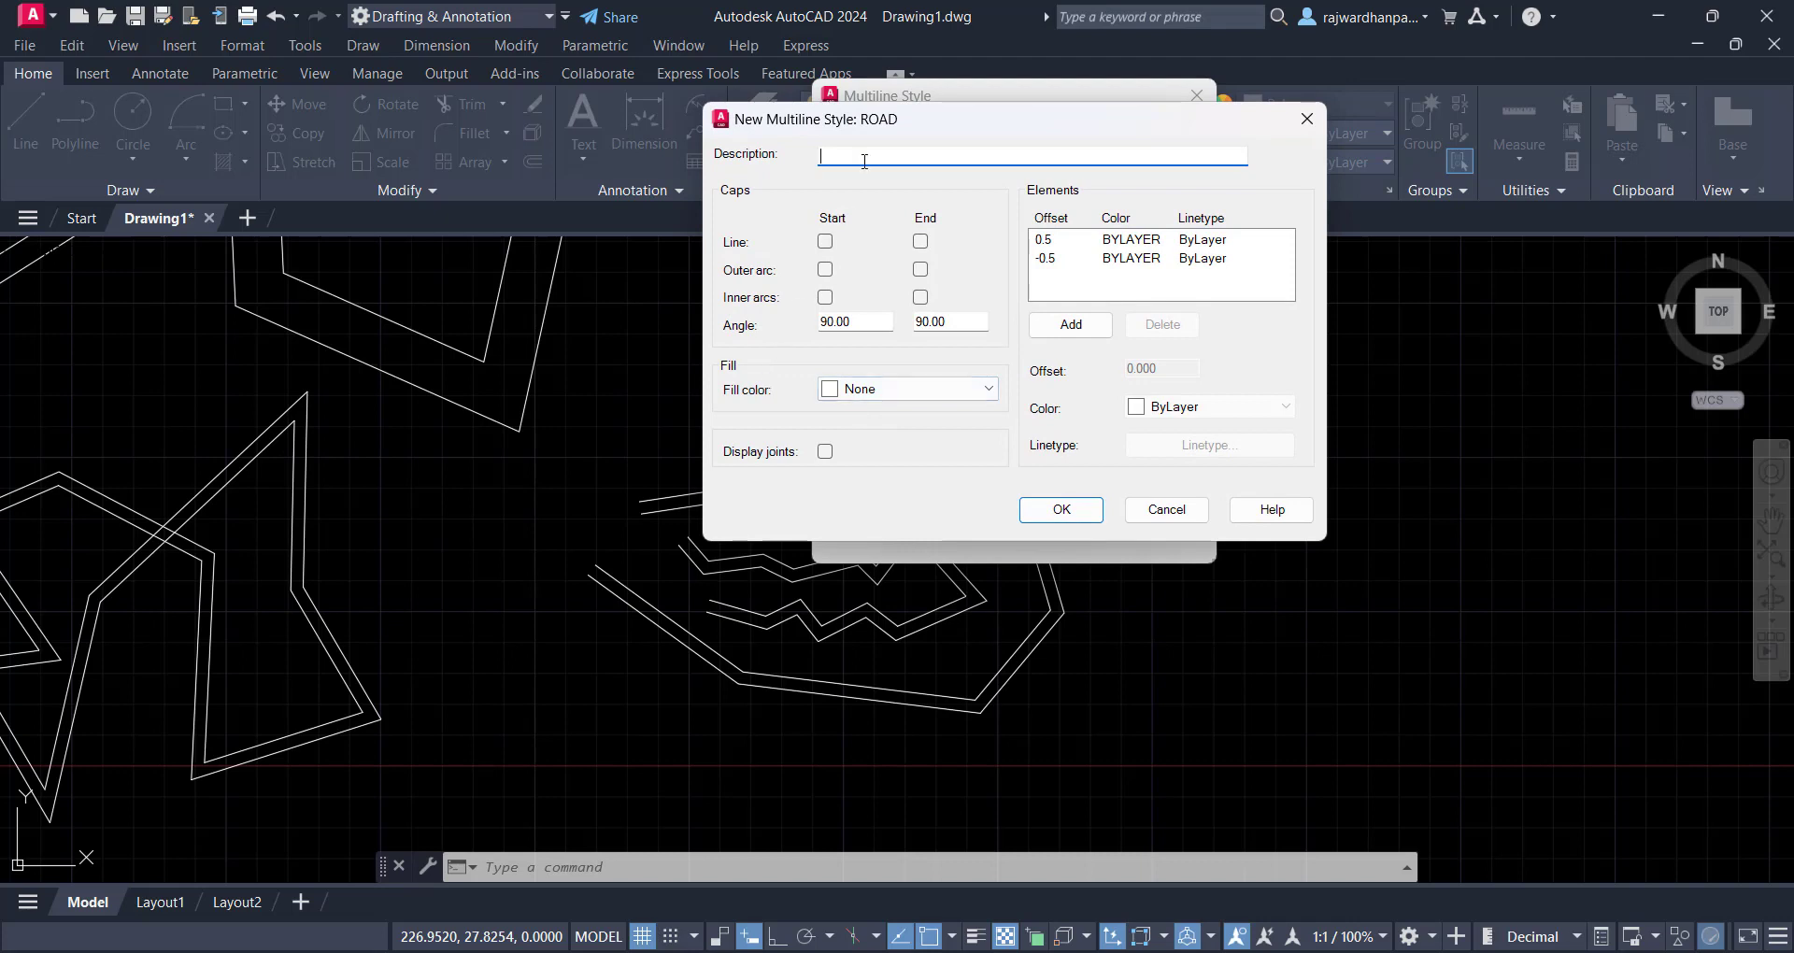
Examine the two default elements of the ROAD multiline style and move its dialog aside to uncover the style preview
{"action": "left_click_drag", "start_coordinate": [937, 131], "coordinate": [866, 130]}
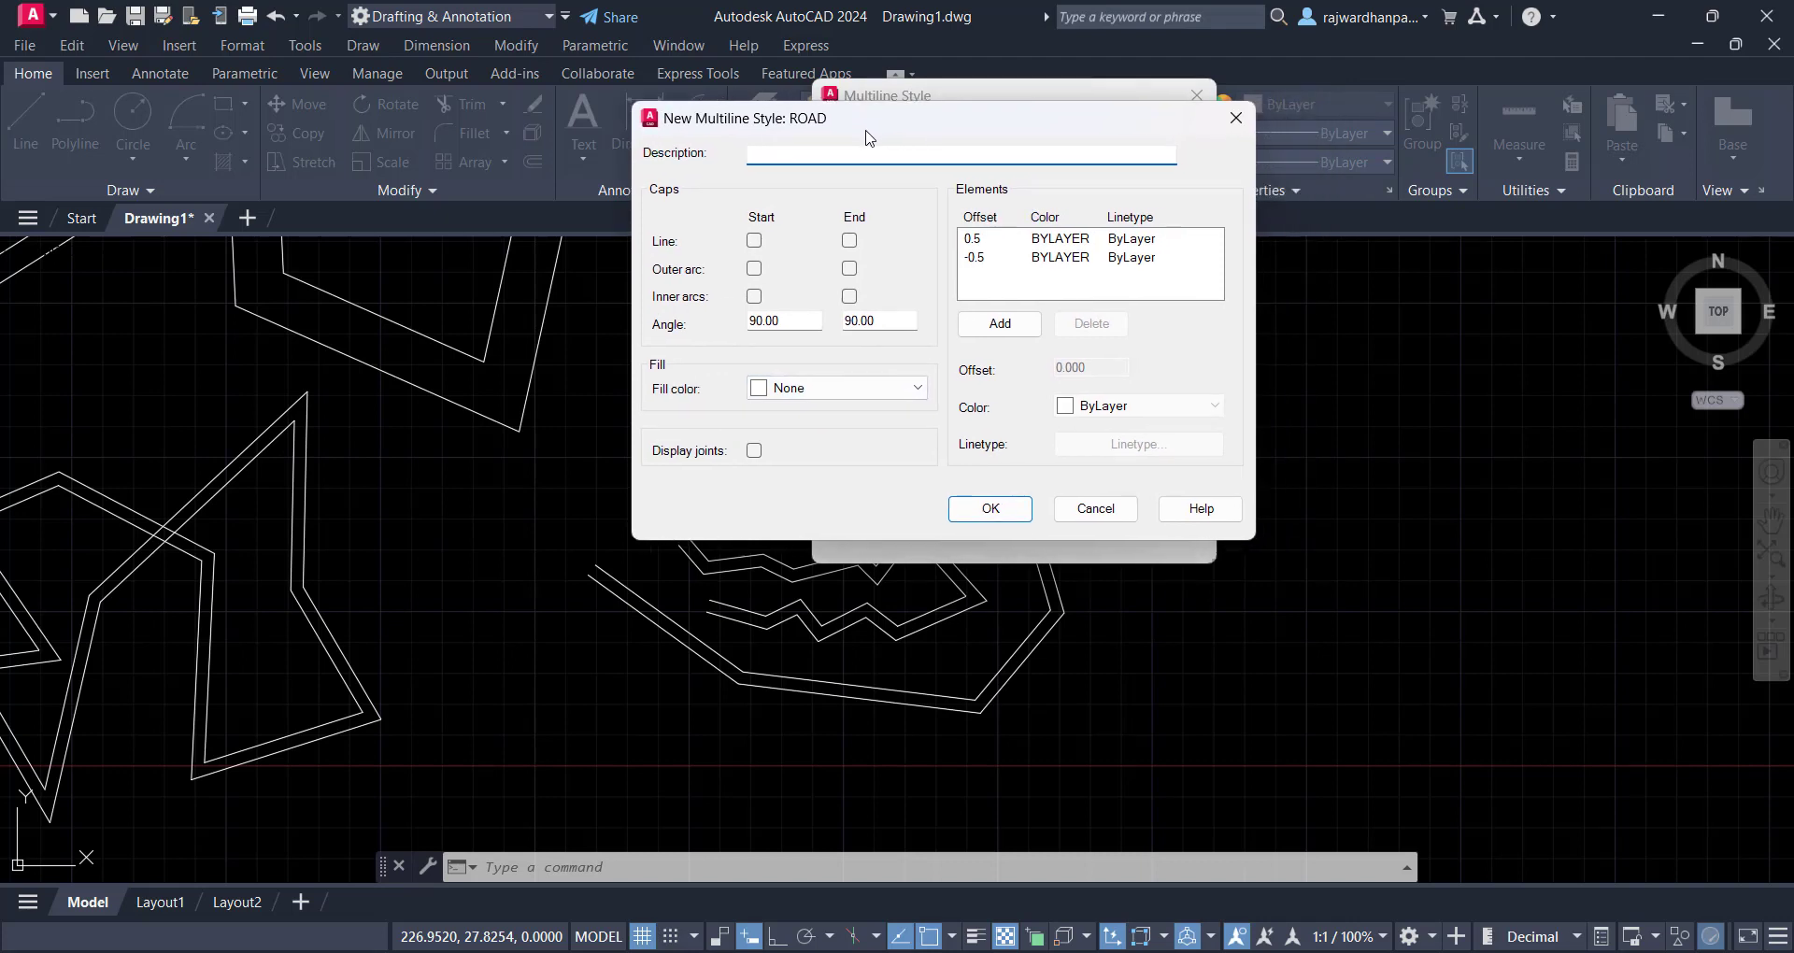
{"action": "left_click", "coordinate": [1049, 239]}
{"action": "left_click", "coordinate": [1061, 255]}
{"action": "left_click", "coordinate": [1064, 240]}
{"action": "left_click", "coordinate": [1068, 255]}
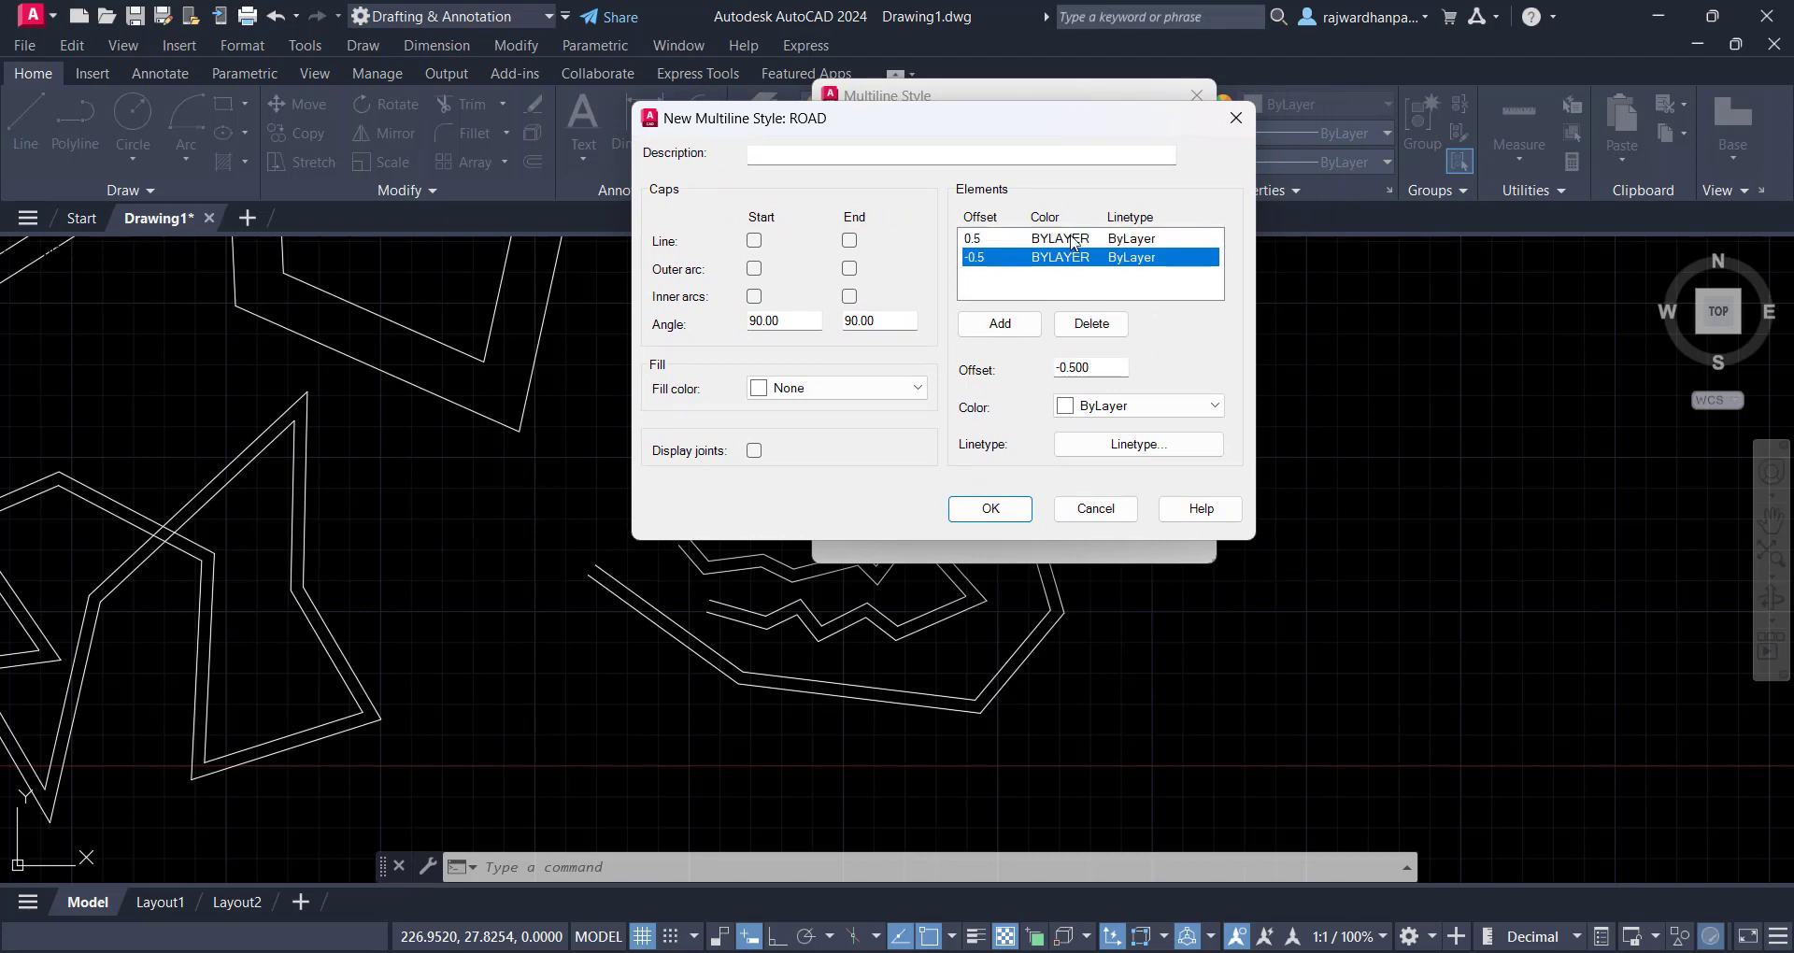
{"action": "left_click", "coordinate": [1070, 240]}
{"action": "left_click", "coordinate": [1075, 254]}
{"action": "left_click", "coordinate": [1077, 241]}
{"action": "left_click", "coordinate": [1081, 259]}
{"action": "left_click", "coordinate": [1083, 242]}
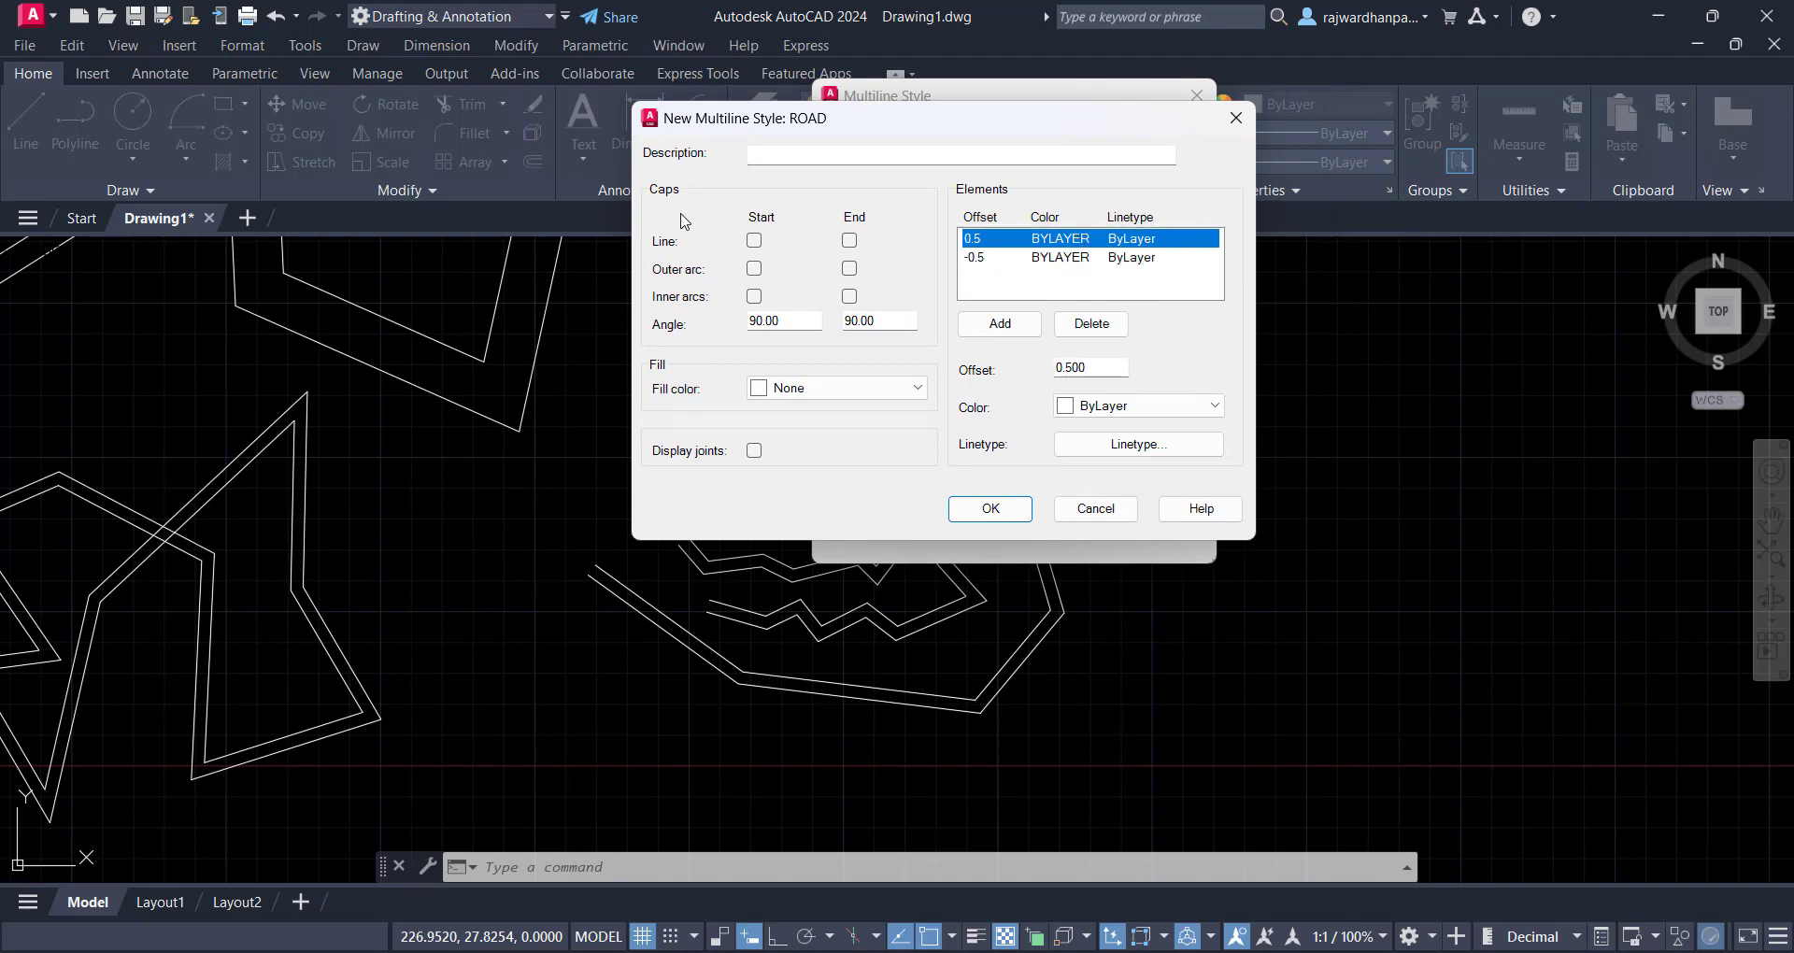
{"action": "left_click_drag", "start_coordinate": [719, 118], "coordinate": [281, 113]}
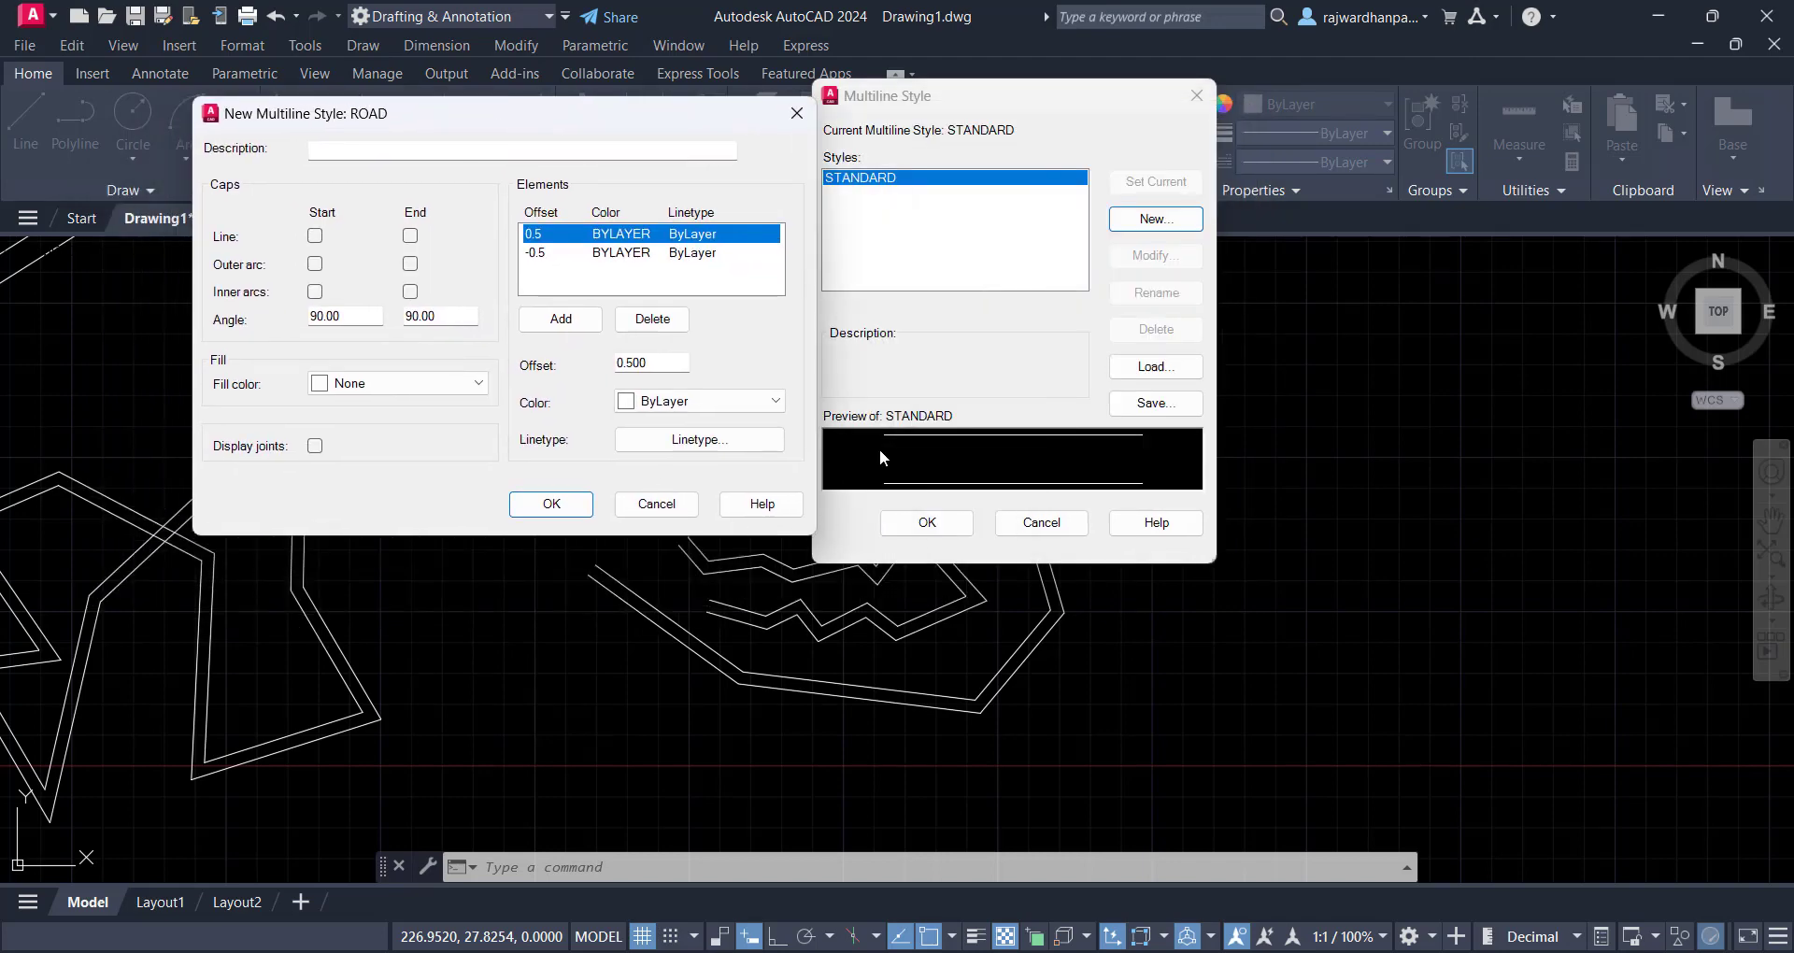
{"action": "left_click", "coordinate": [1052, 98]}
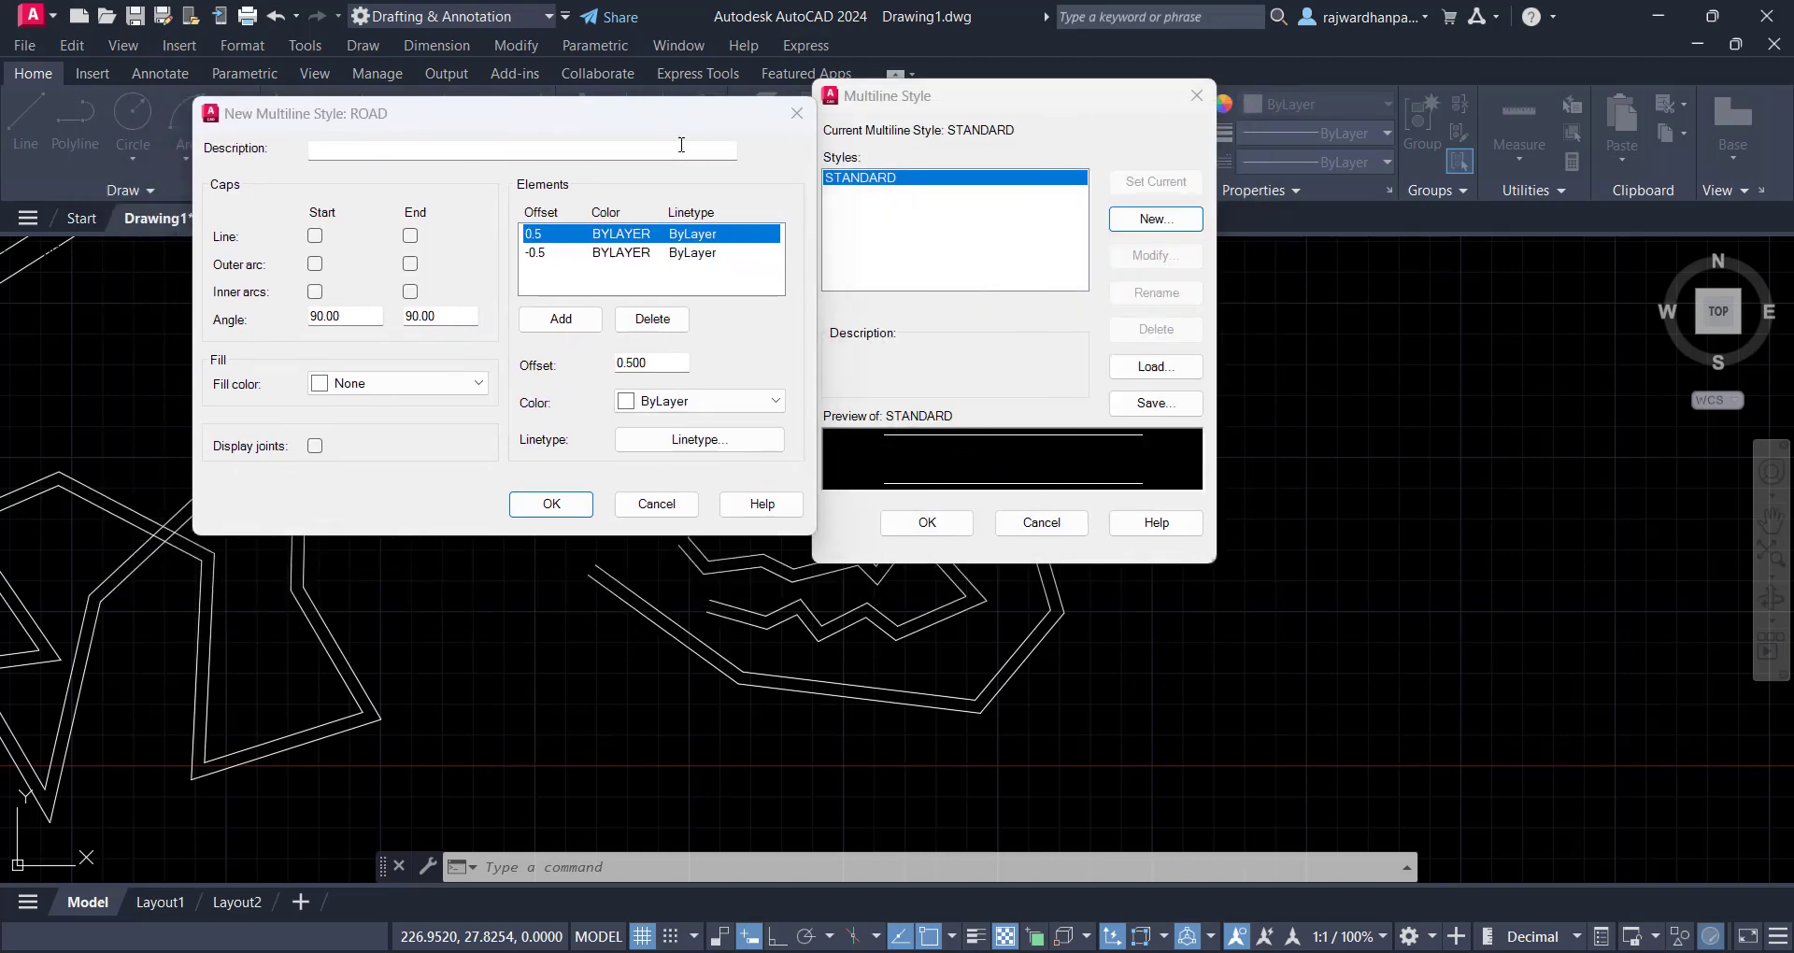
Try line caps at the start and end of the ROAD style and switch them off again
{"action": "left_click", "coordinate": [314, 238]}
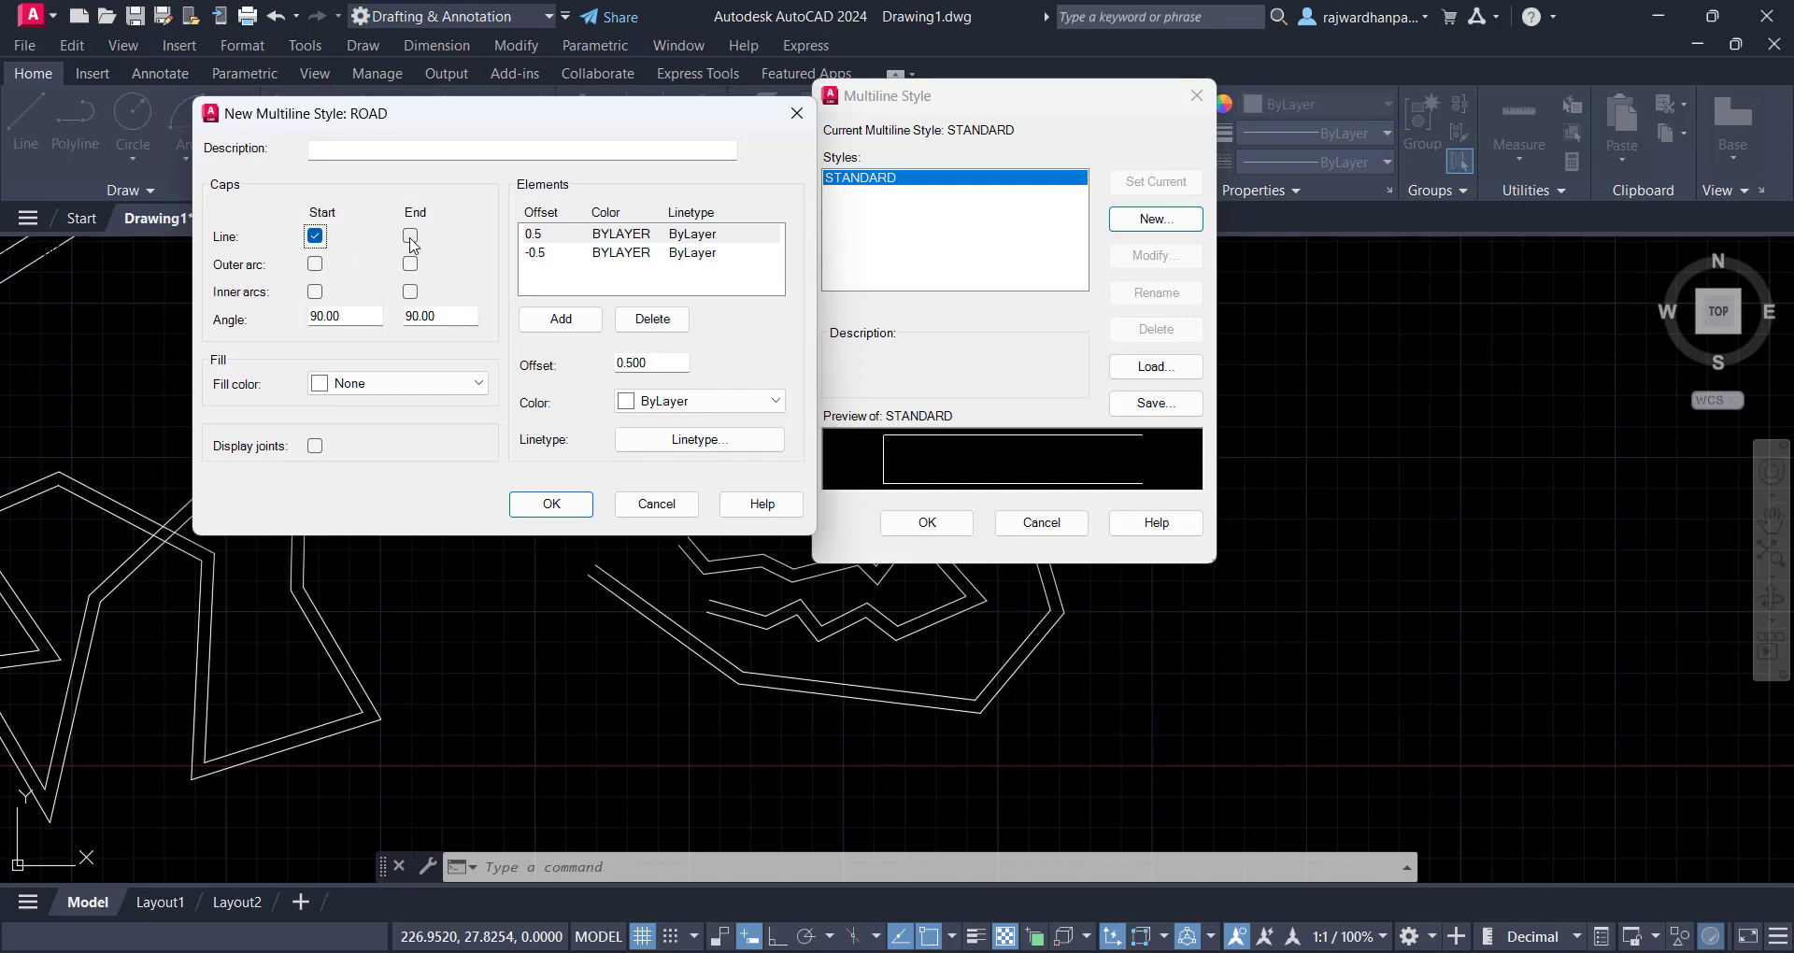
{"action": "left_click", "coordinate": [408, 238]}
{"action": "left_click", "coordinate": [409, 237]}
{"action": "left_click", "coordinate": [315, 237]}
Add a centre element at offset 0 to the ROAD style and set the outer elements' offsets to 1 and -1
{"action": "left_click", "coordinate": [582, 322]}
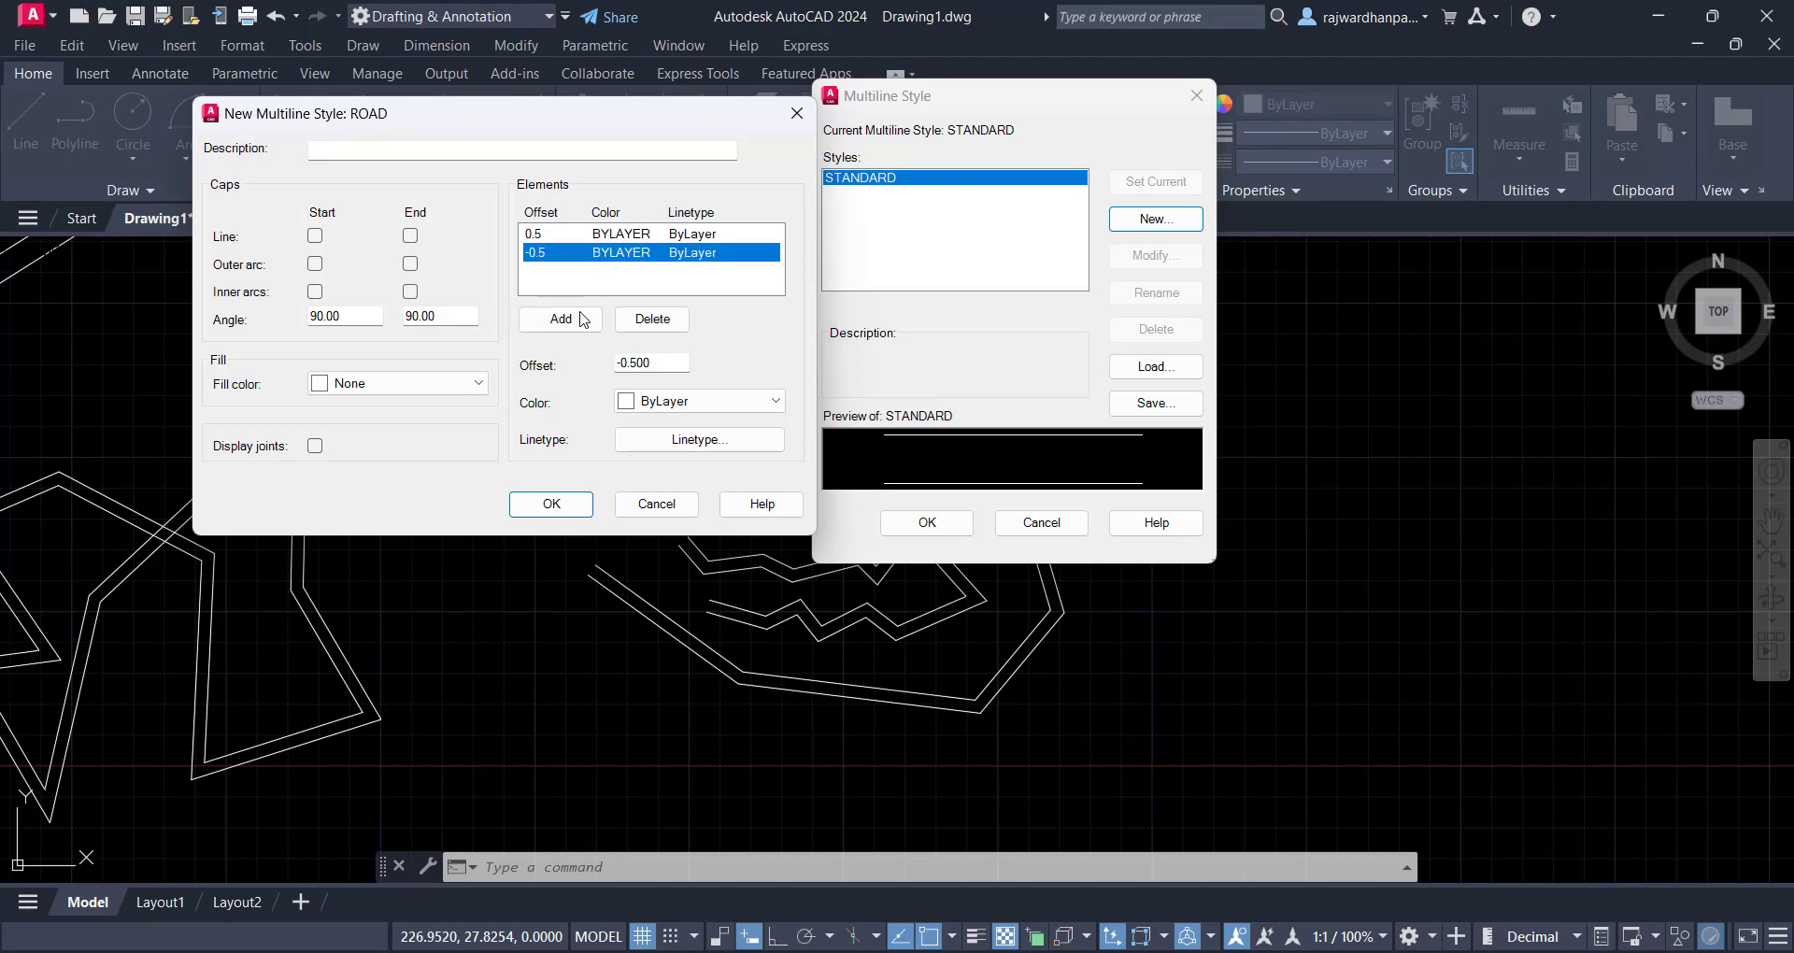
{"action": "left_click", "coordinate": [588, 324]}
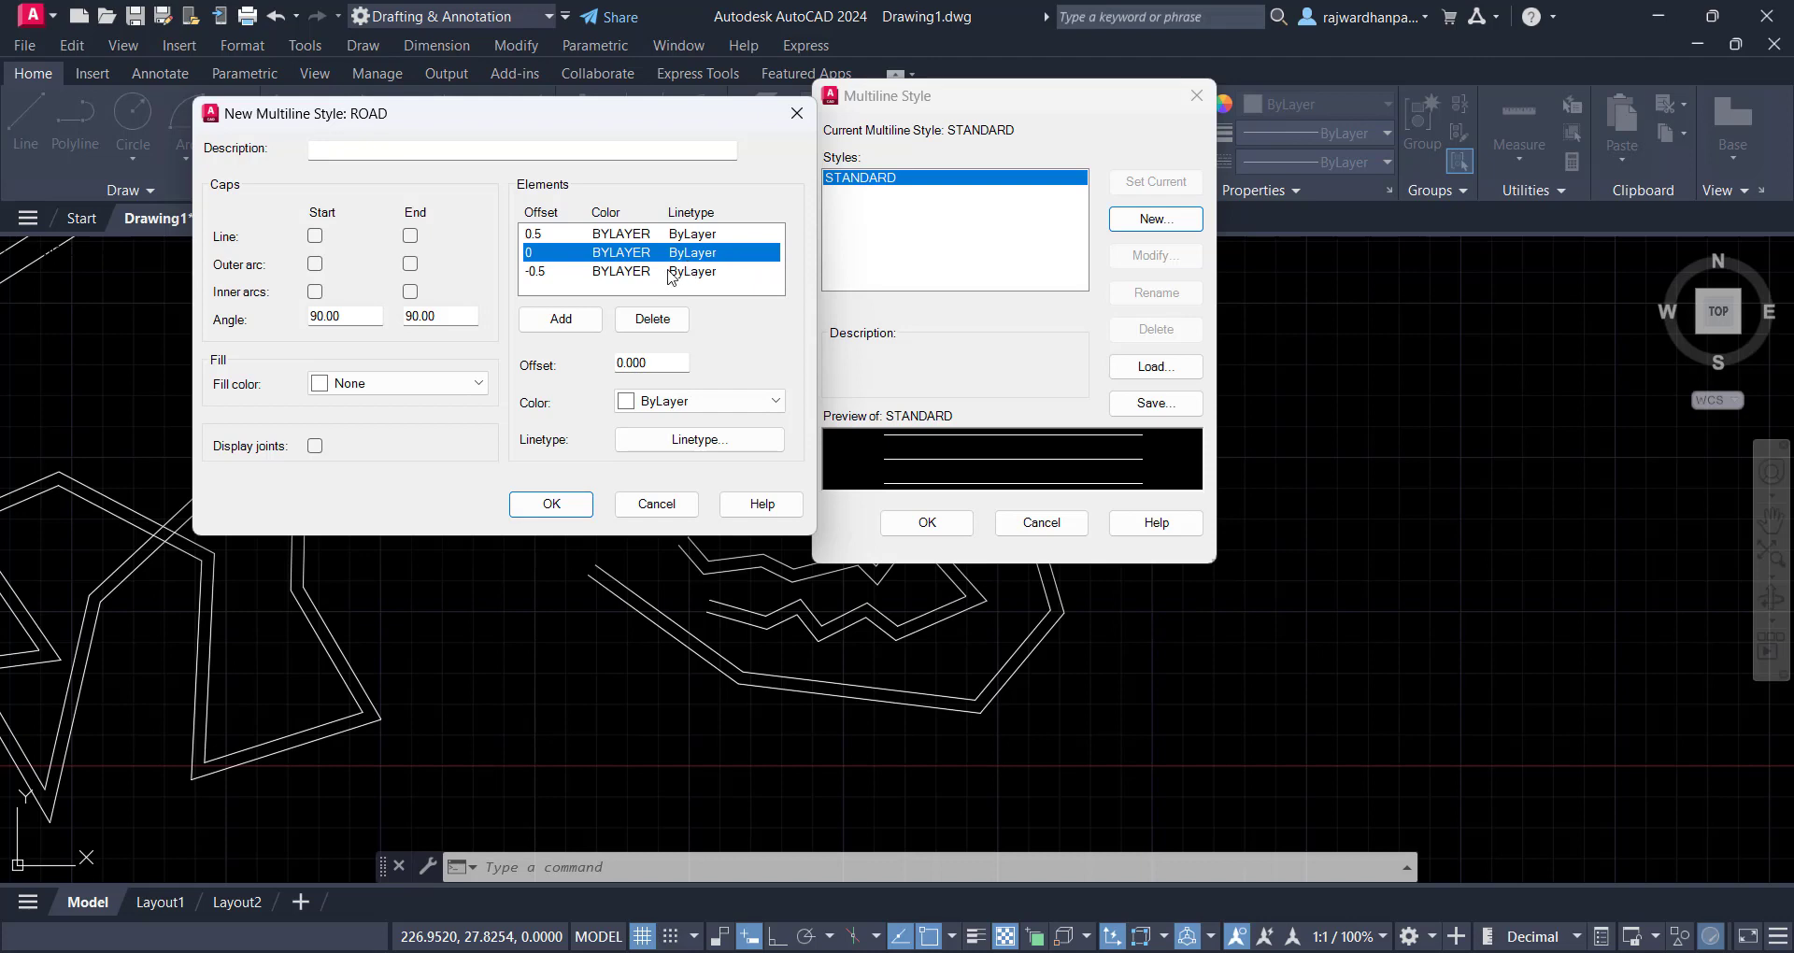
{"action": "left_click", "coordinate": [560, 234]}
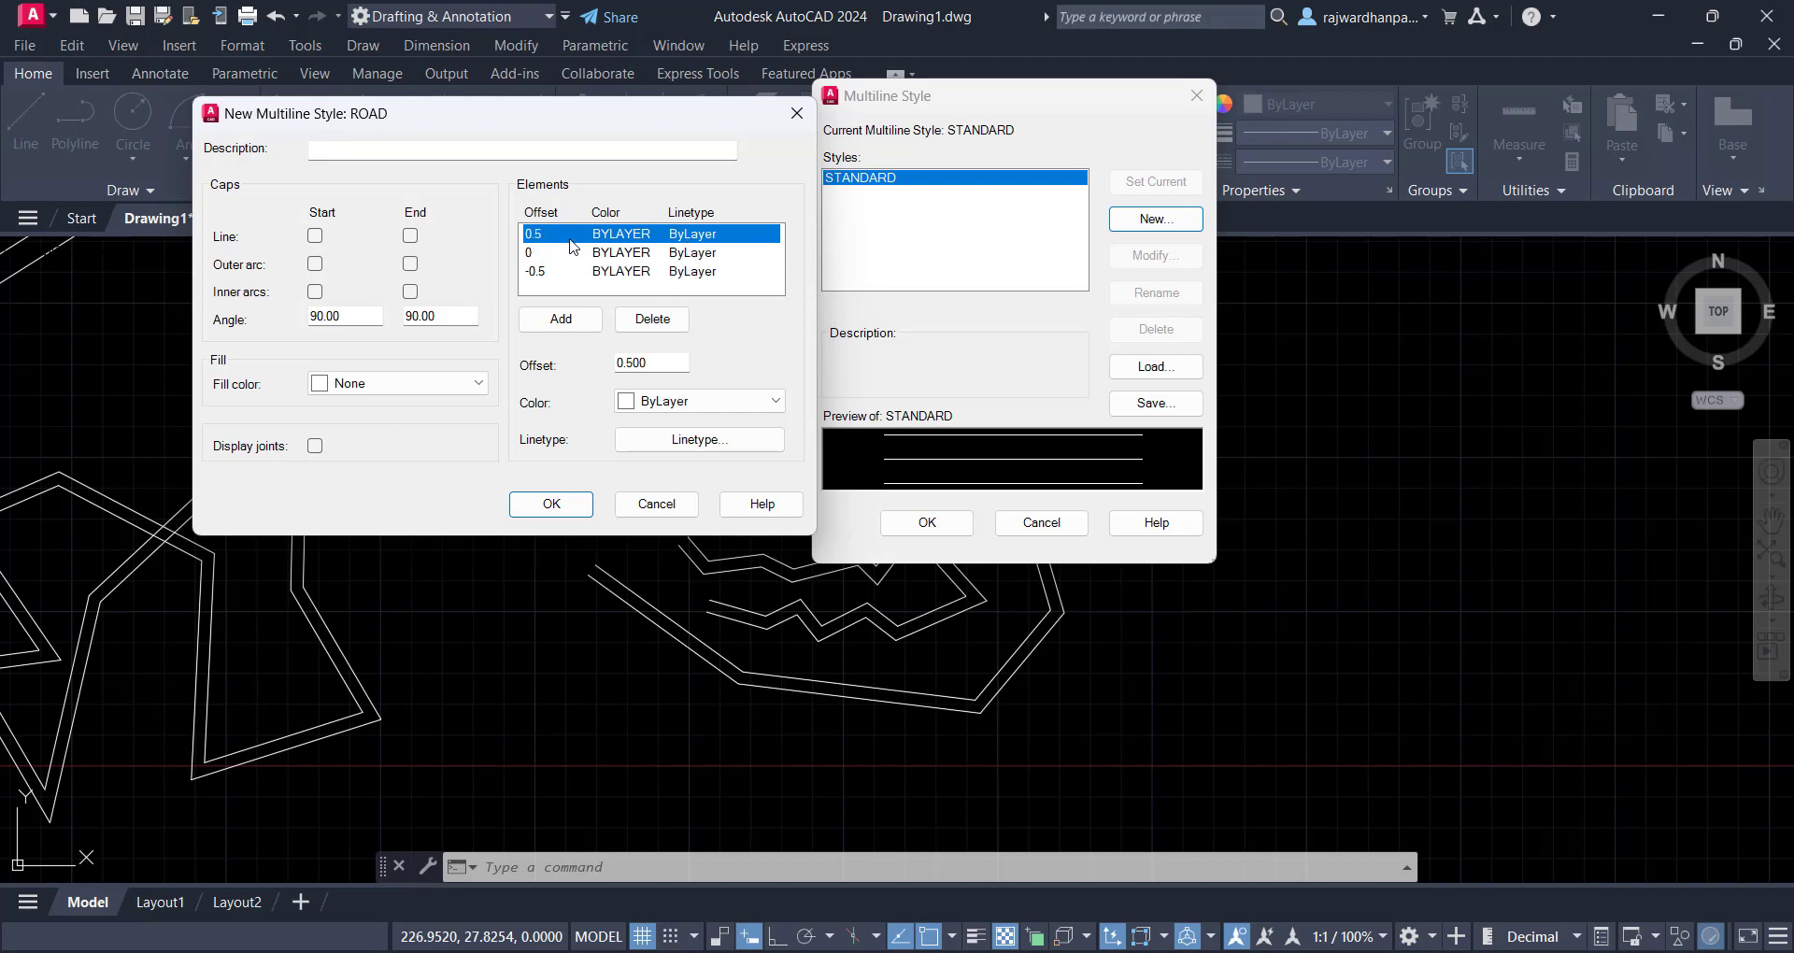
{"action": "left_click", "coordinate": [665, 365]}
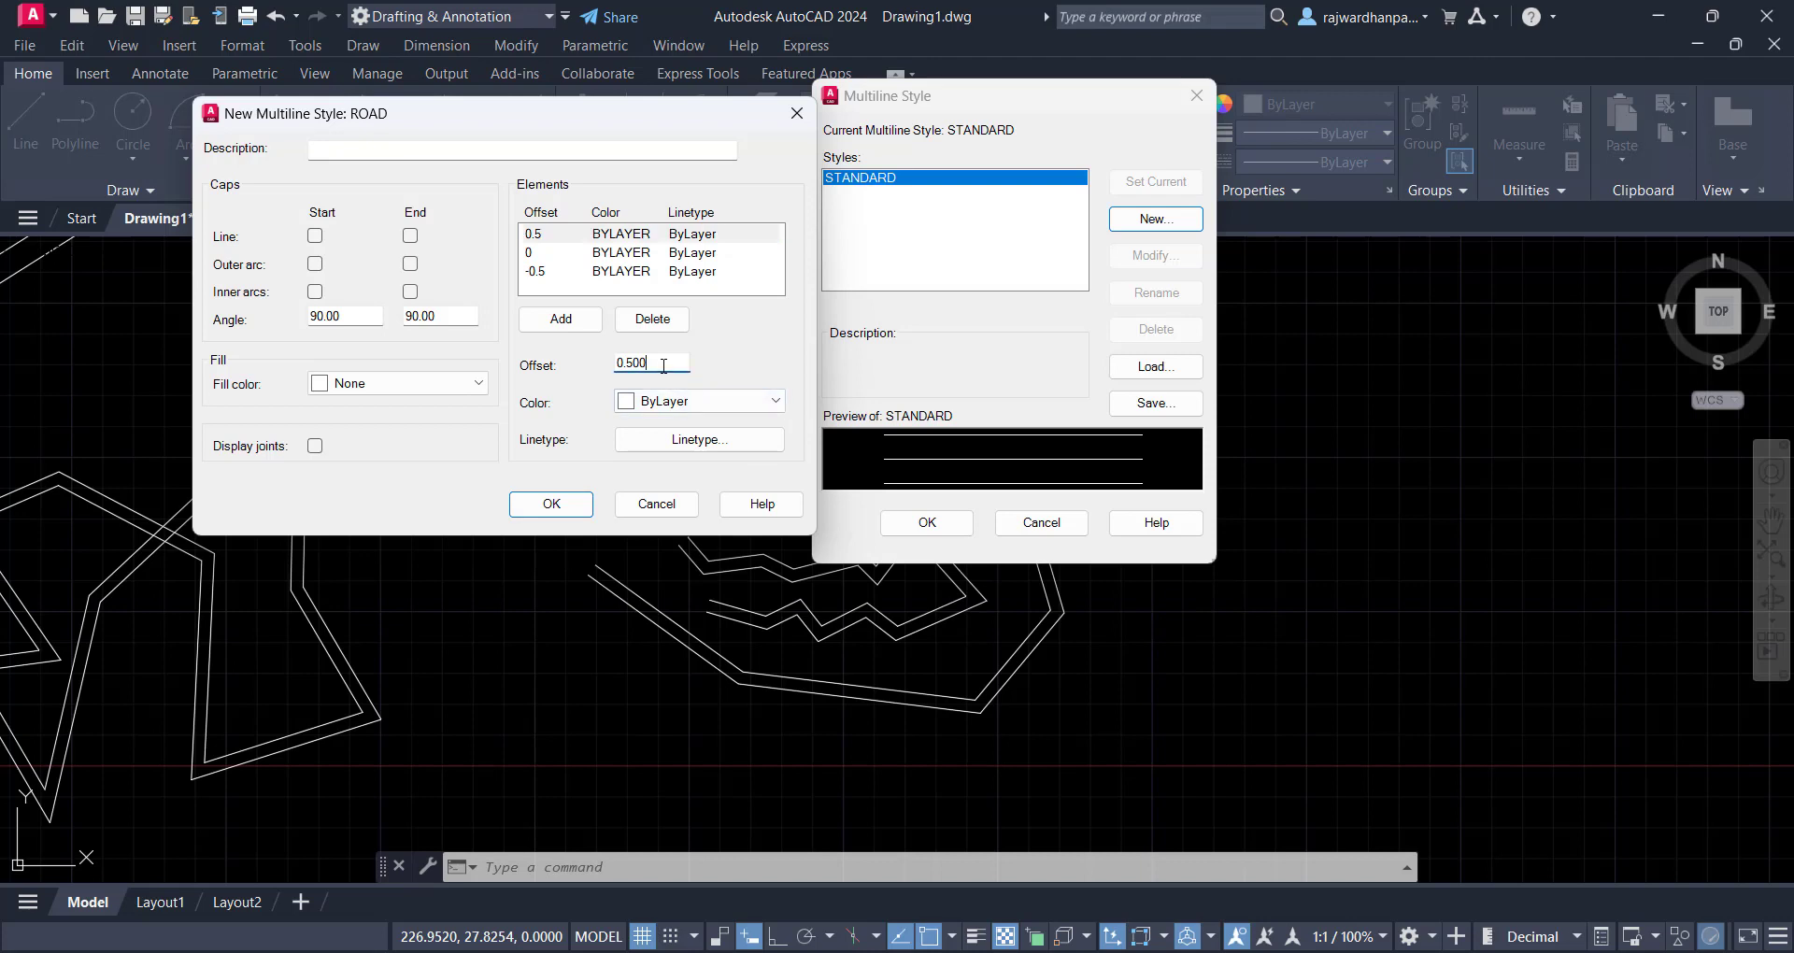
{"action": "left_click_drag", "start_coordinate": [664, 365], "coordinate": [600, 363]}
{"action": "type", "text": "1"}
{"action": "left_click", "coordinate": [594, 253]}
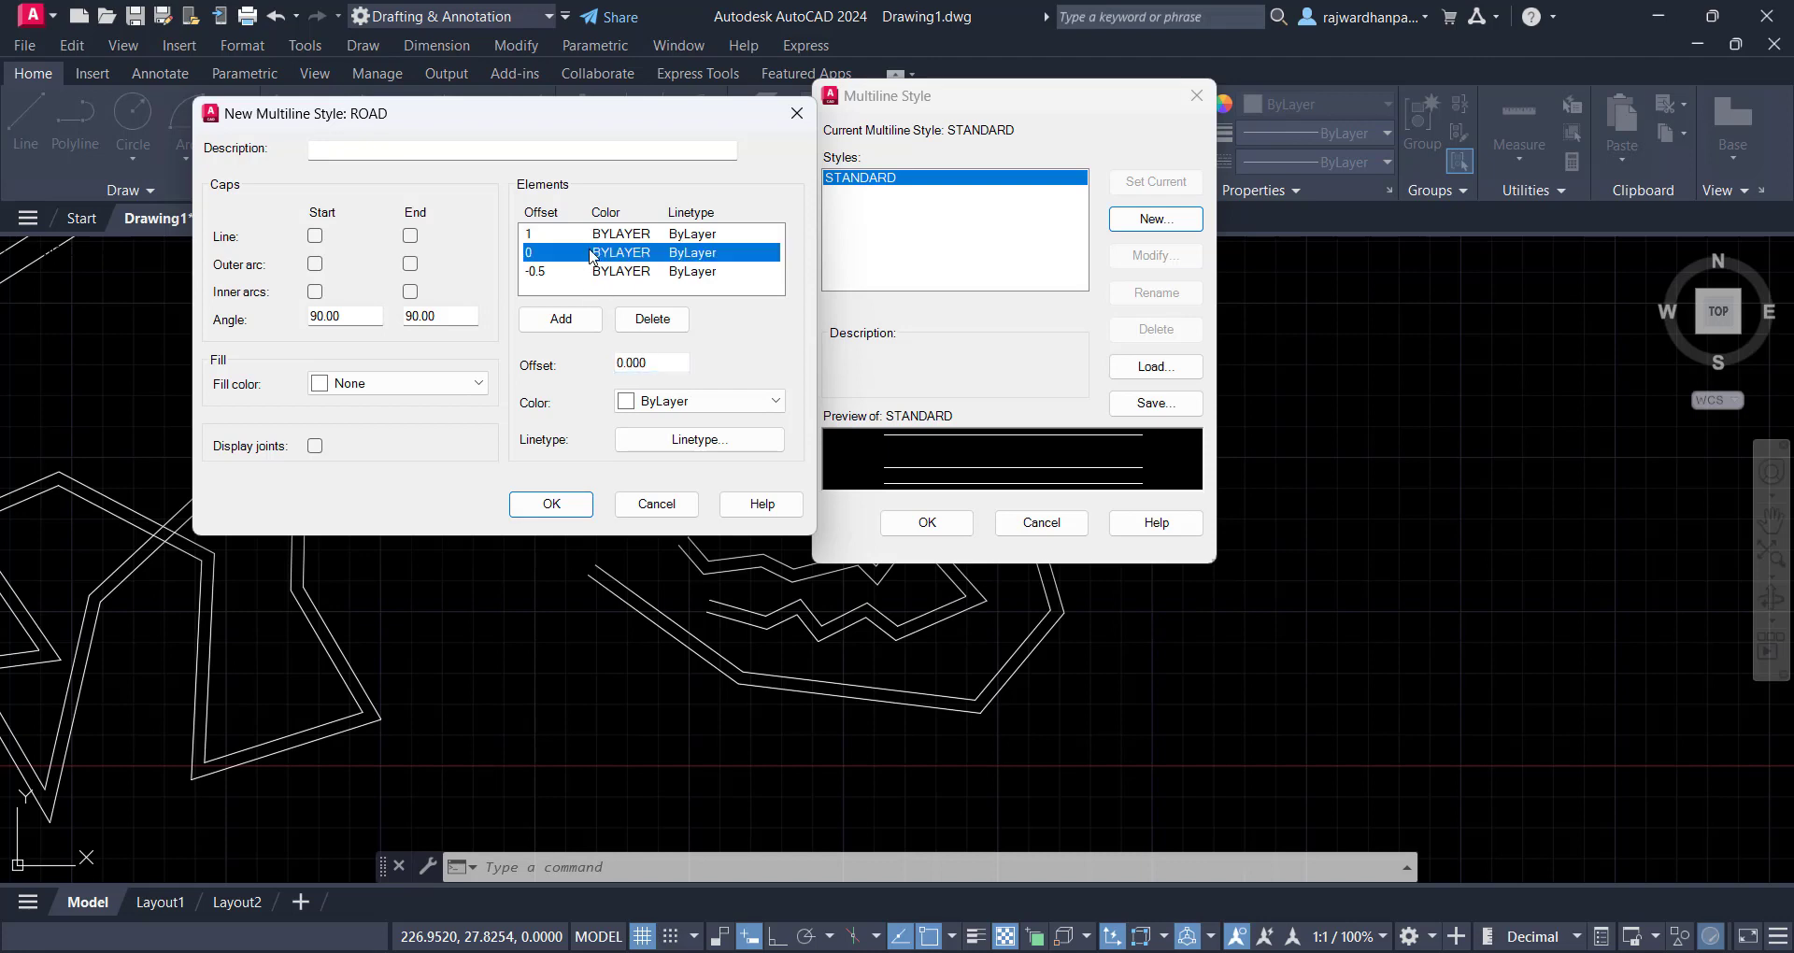
{"action": "left_click", "coordinate": [551, 271]}
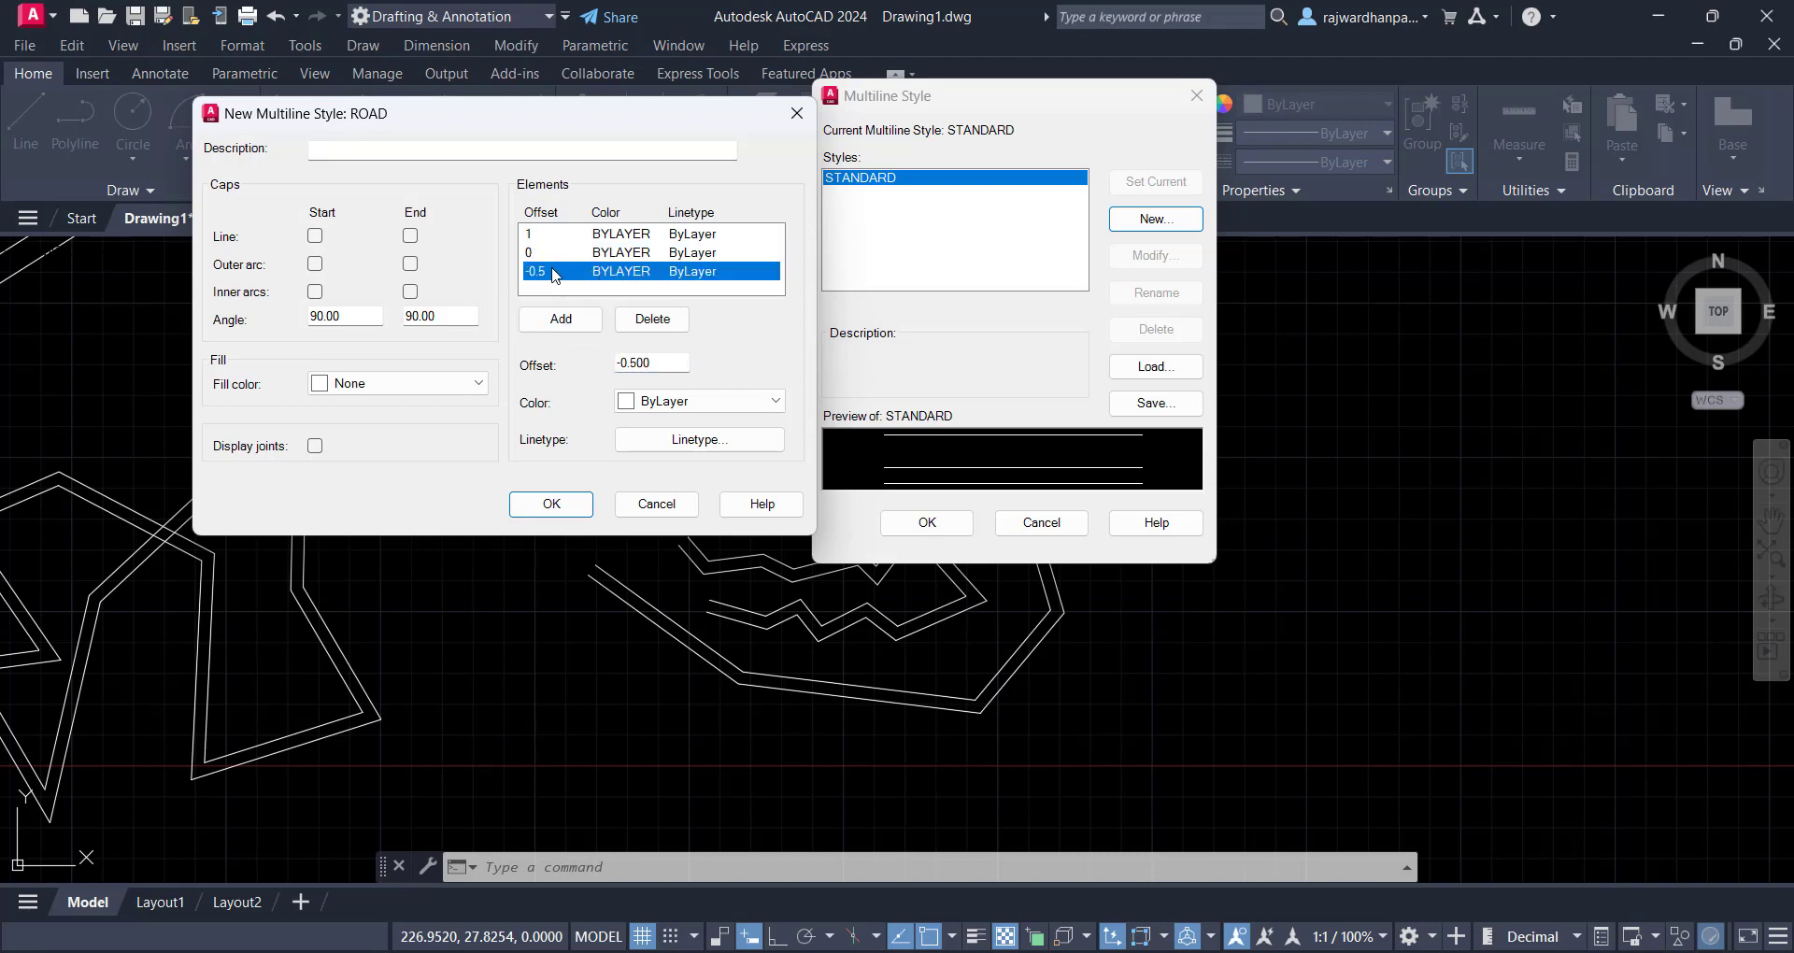
{"action": "double_click", "coordinate": [671, 363]}
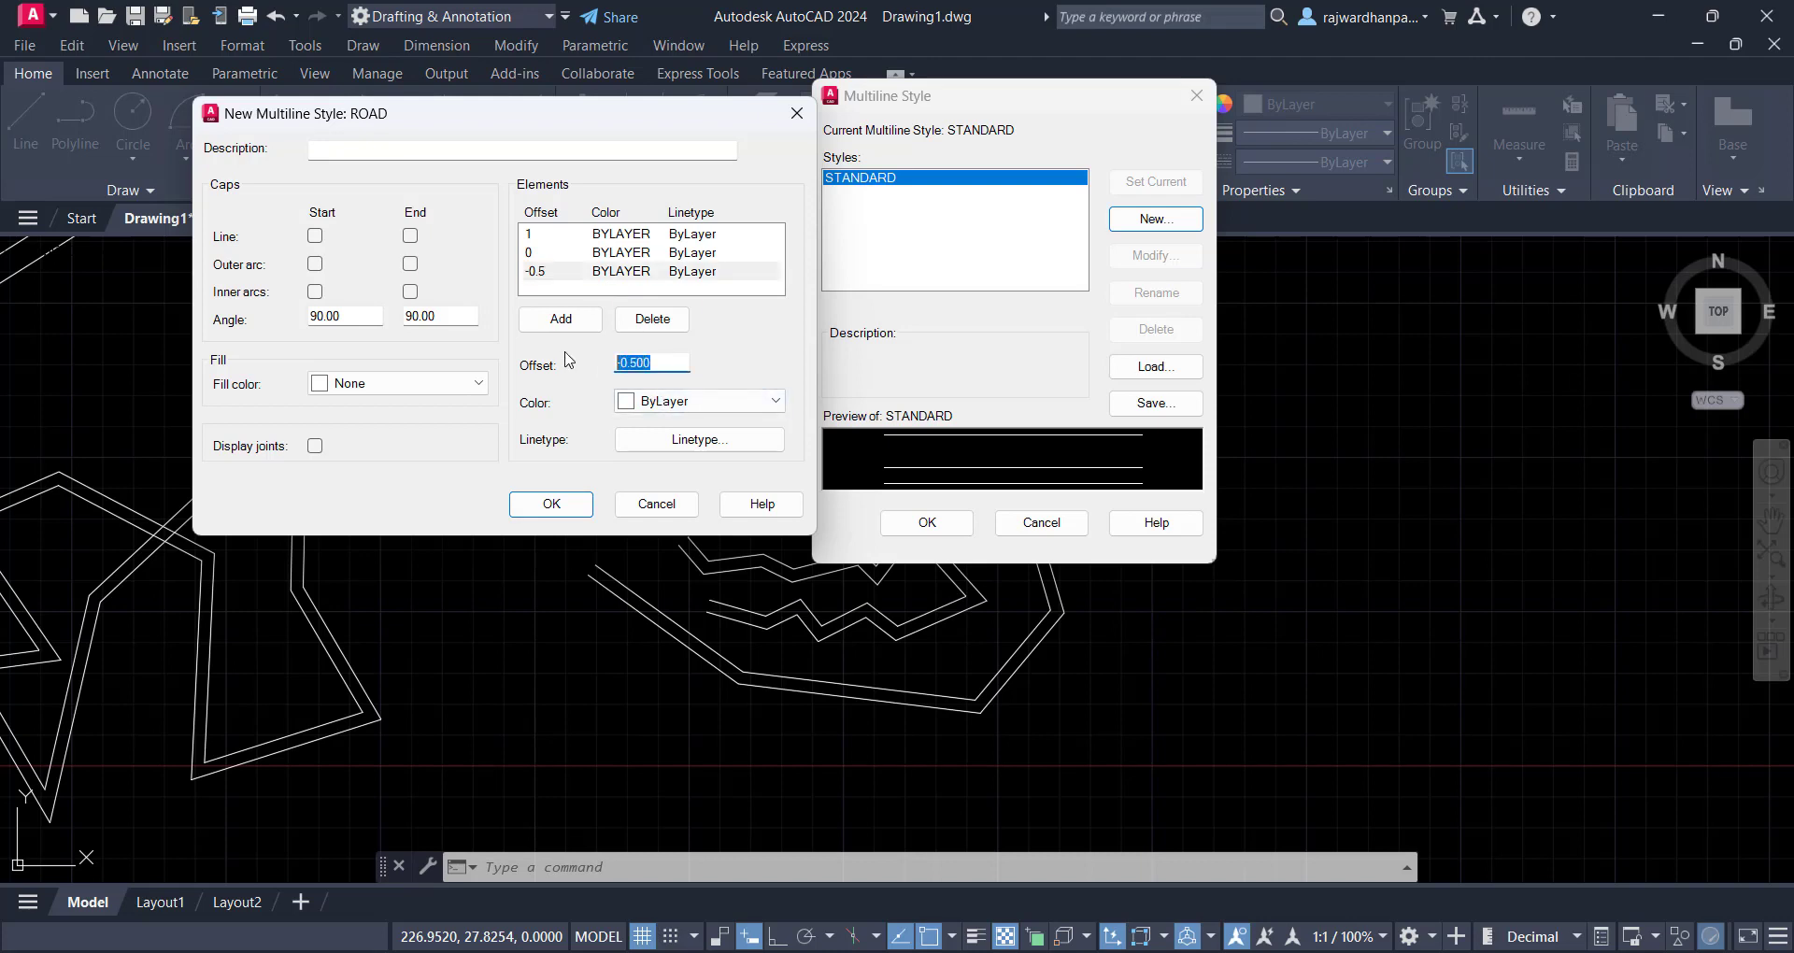
{"action": "type", "text": "-1"}
{"action": "left_click", "coordinate": [598, 254]}
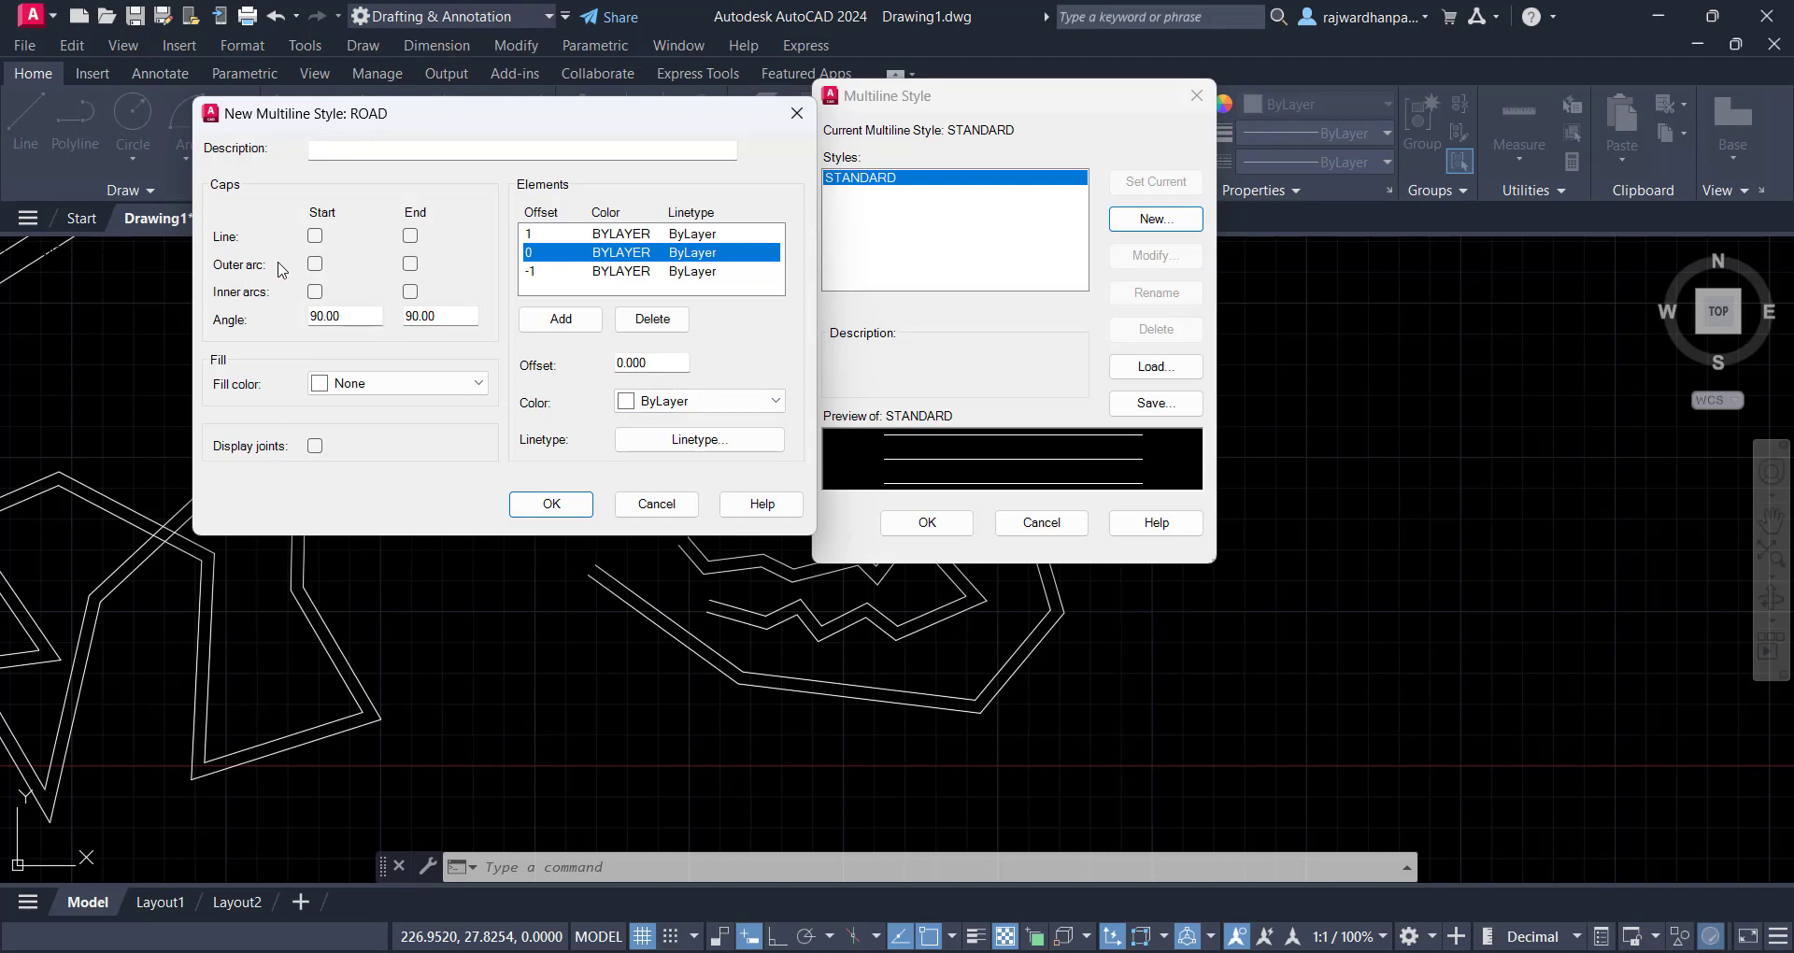
Try outer arc caps at the start and end of the ROAD style, switch them off and inspect the cap angles
{"action": "left_click", "coordinate": [315, 266]}
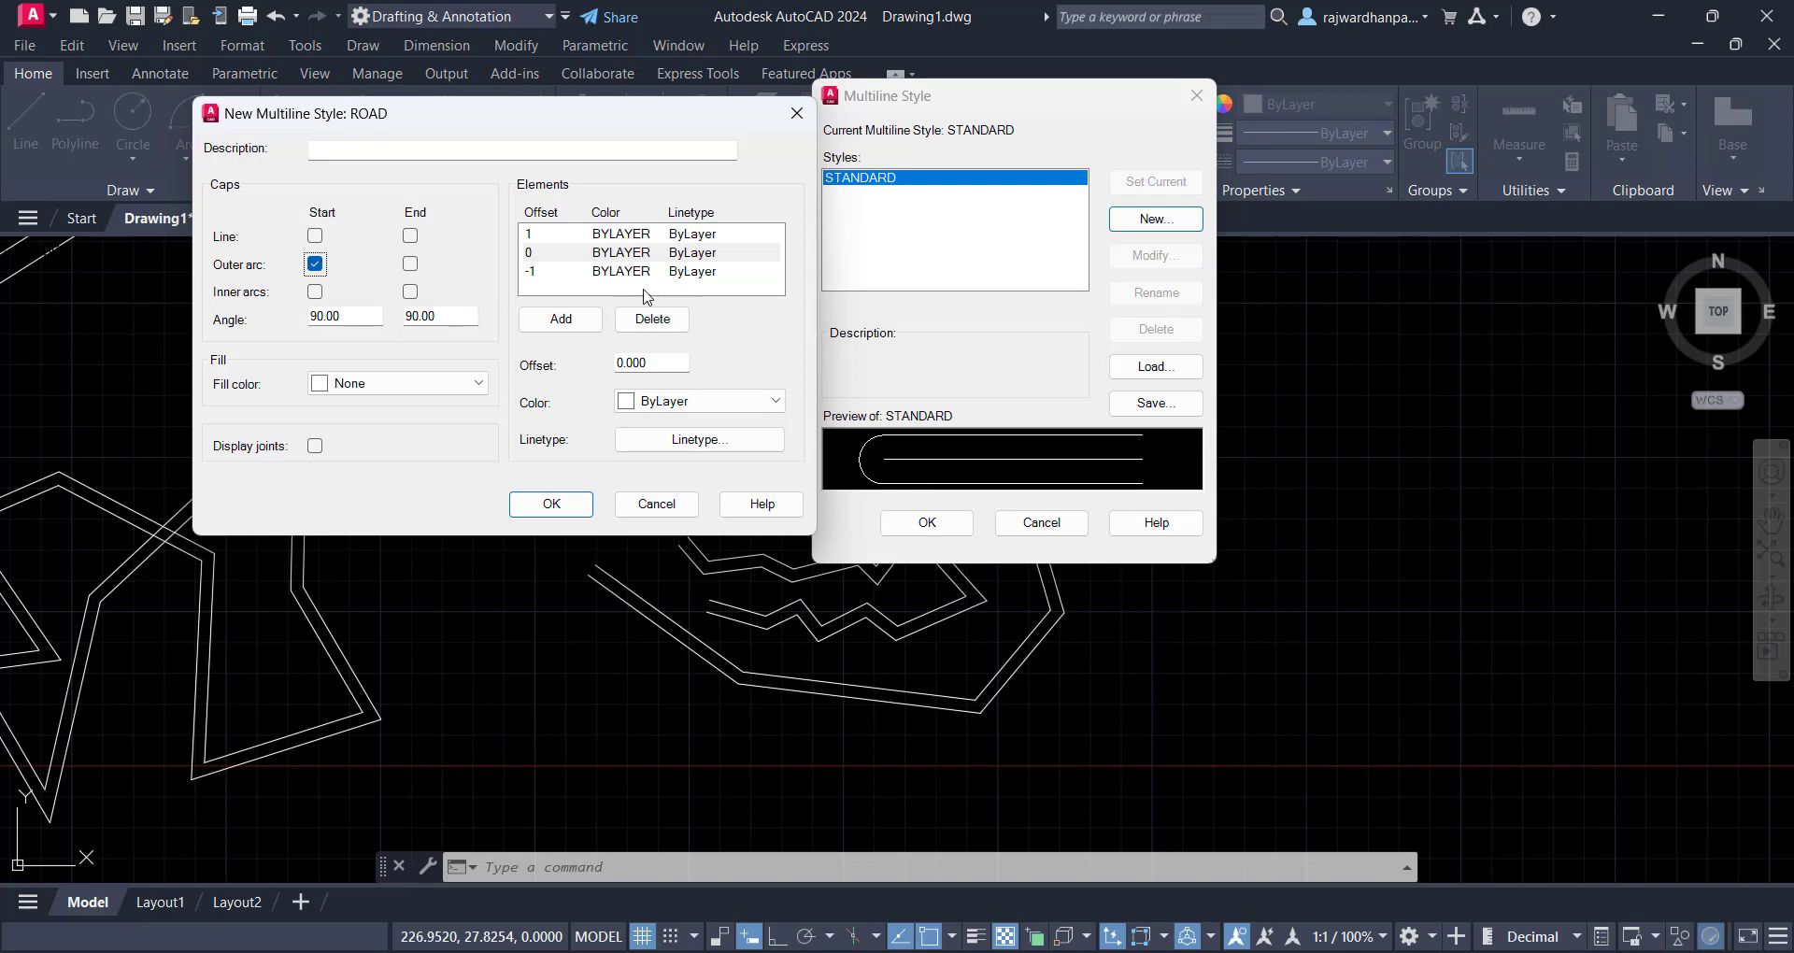
{"action": "left_click", "coordinate": [410, 265]}
{"action": "left_click", "coordinate": [410, 266]}
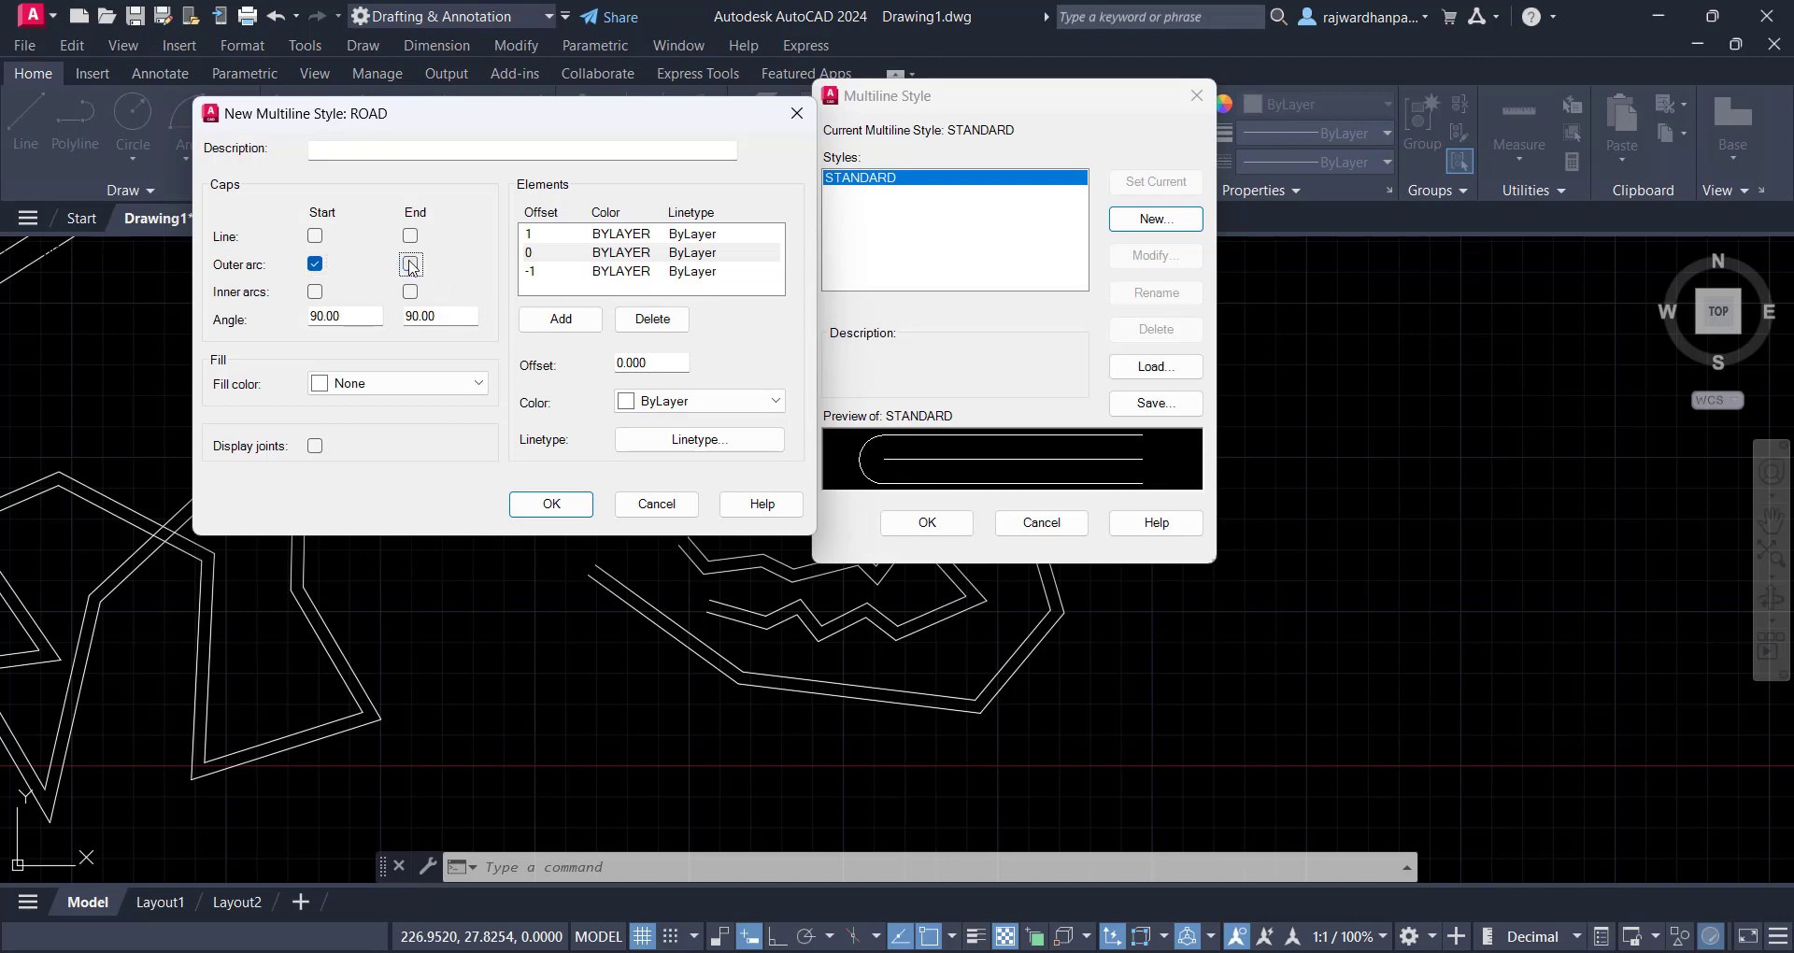
{"action": "left_click", "coordinate": [315, 265]}
{"action": "double_click", "coordinate": [367, 315]}
{"action": "left_click", "coordinate": [460, 323]}
{"action": "double_click", "coordinate": [341, 320]}
{"action": "left_click", "coordinate": [453, 315]}
Color the ROAD style's offset 1 element red, the offset -1 element green and the offset 0 element blue
{"action": "left_click", "coordinate": [706, 402]}
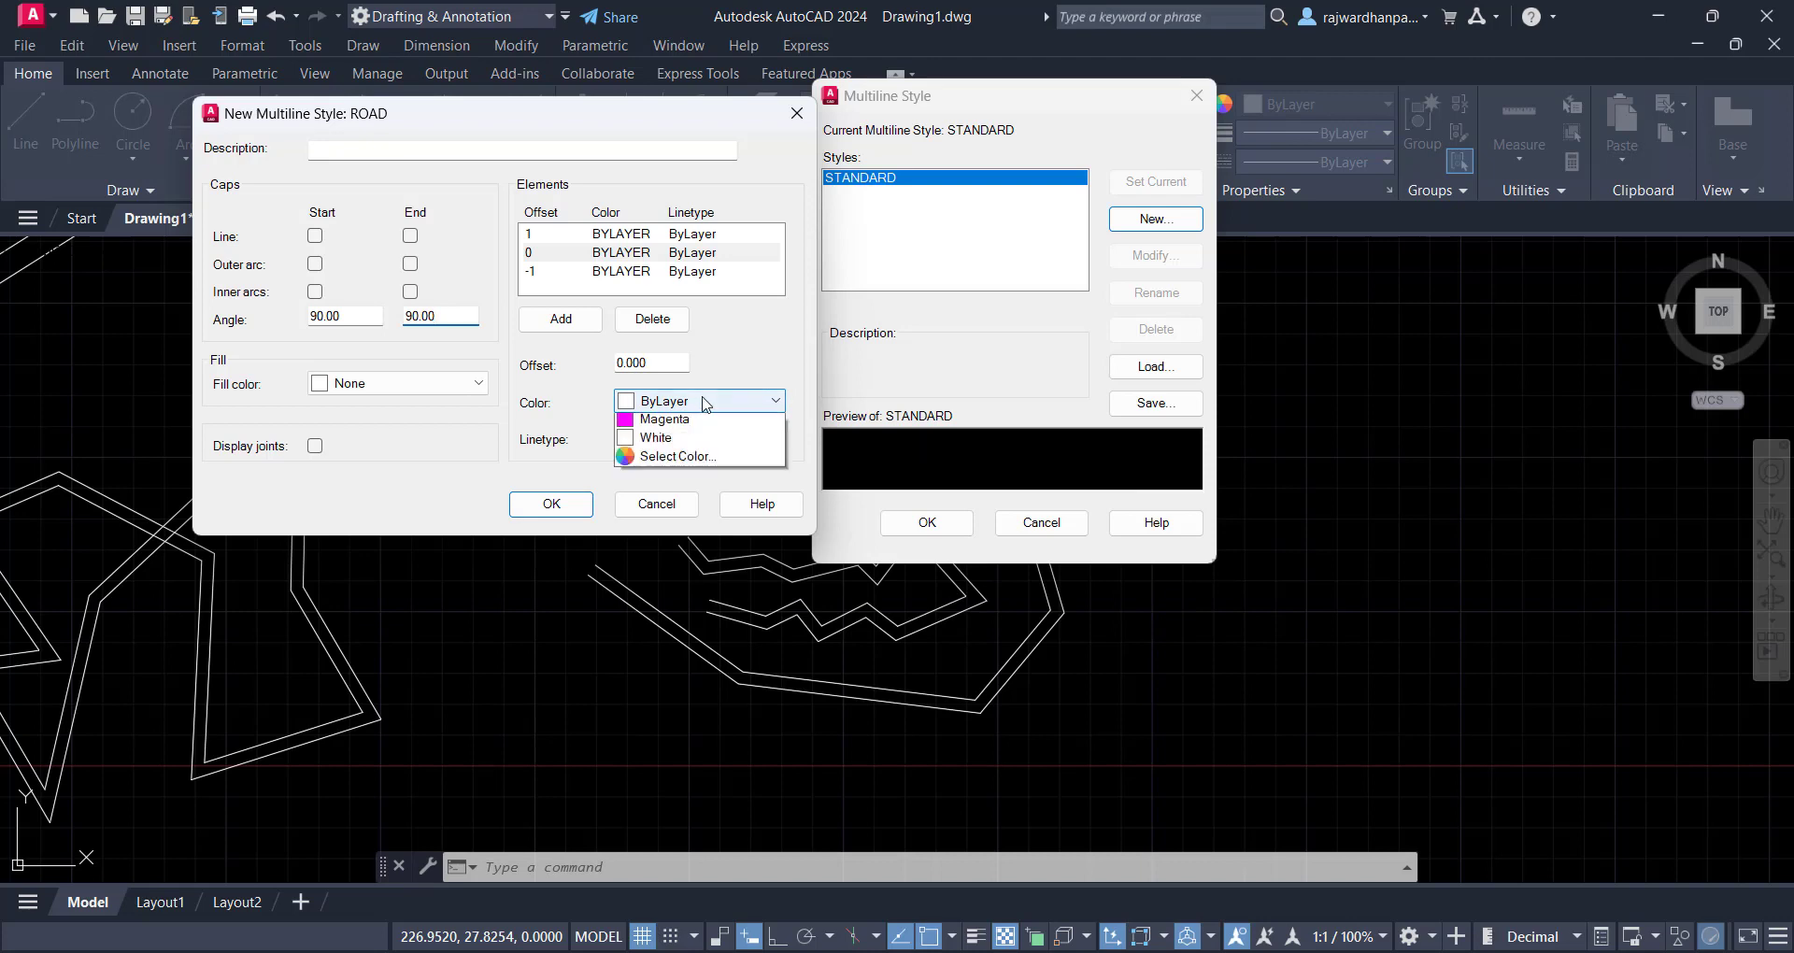
{"action": "left_click", "coordinate": [682, 250]}
{"action": "left_click", "coordinate": [693, 239]}
{"action": "left_click", "coordinate": [728, 400]}
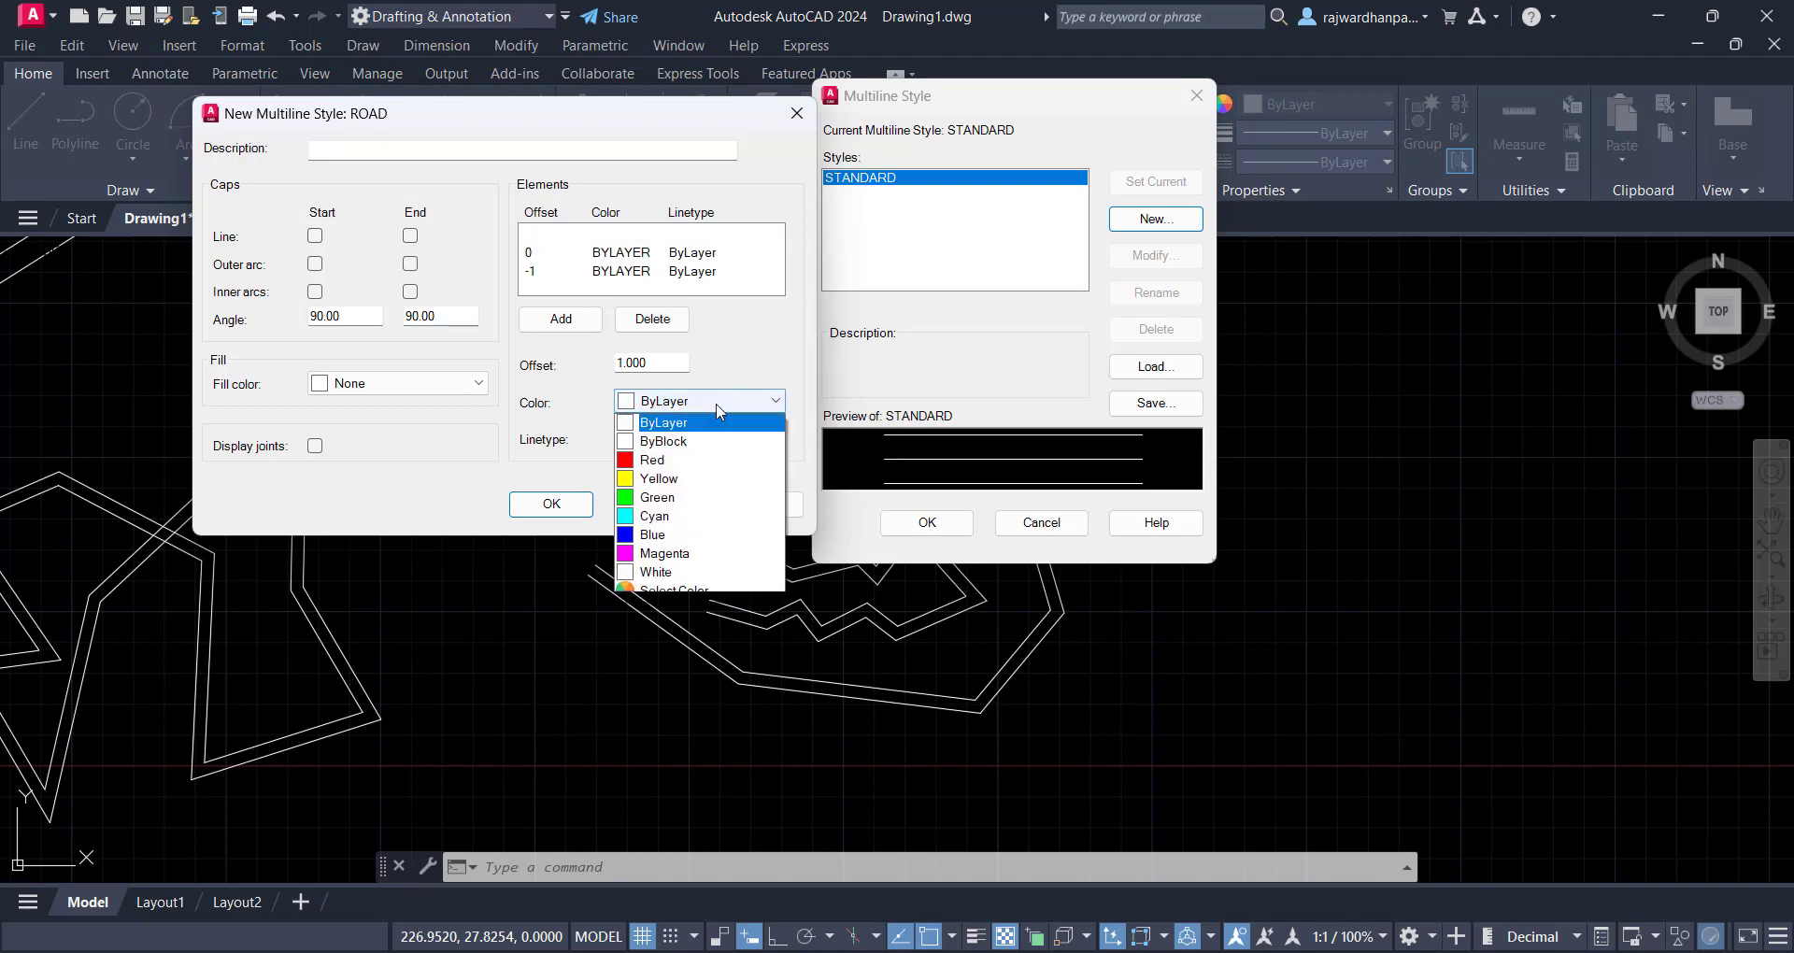
{"action": "left_click", "coordinate": [658, 460]}
{"action": "left_click", "coordinate": [645, 271]}
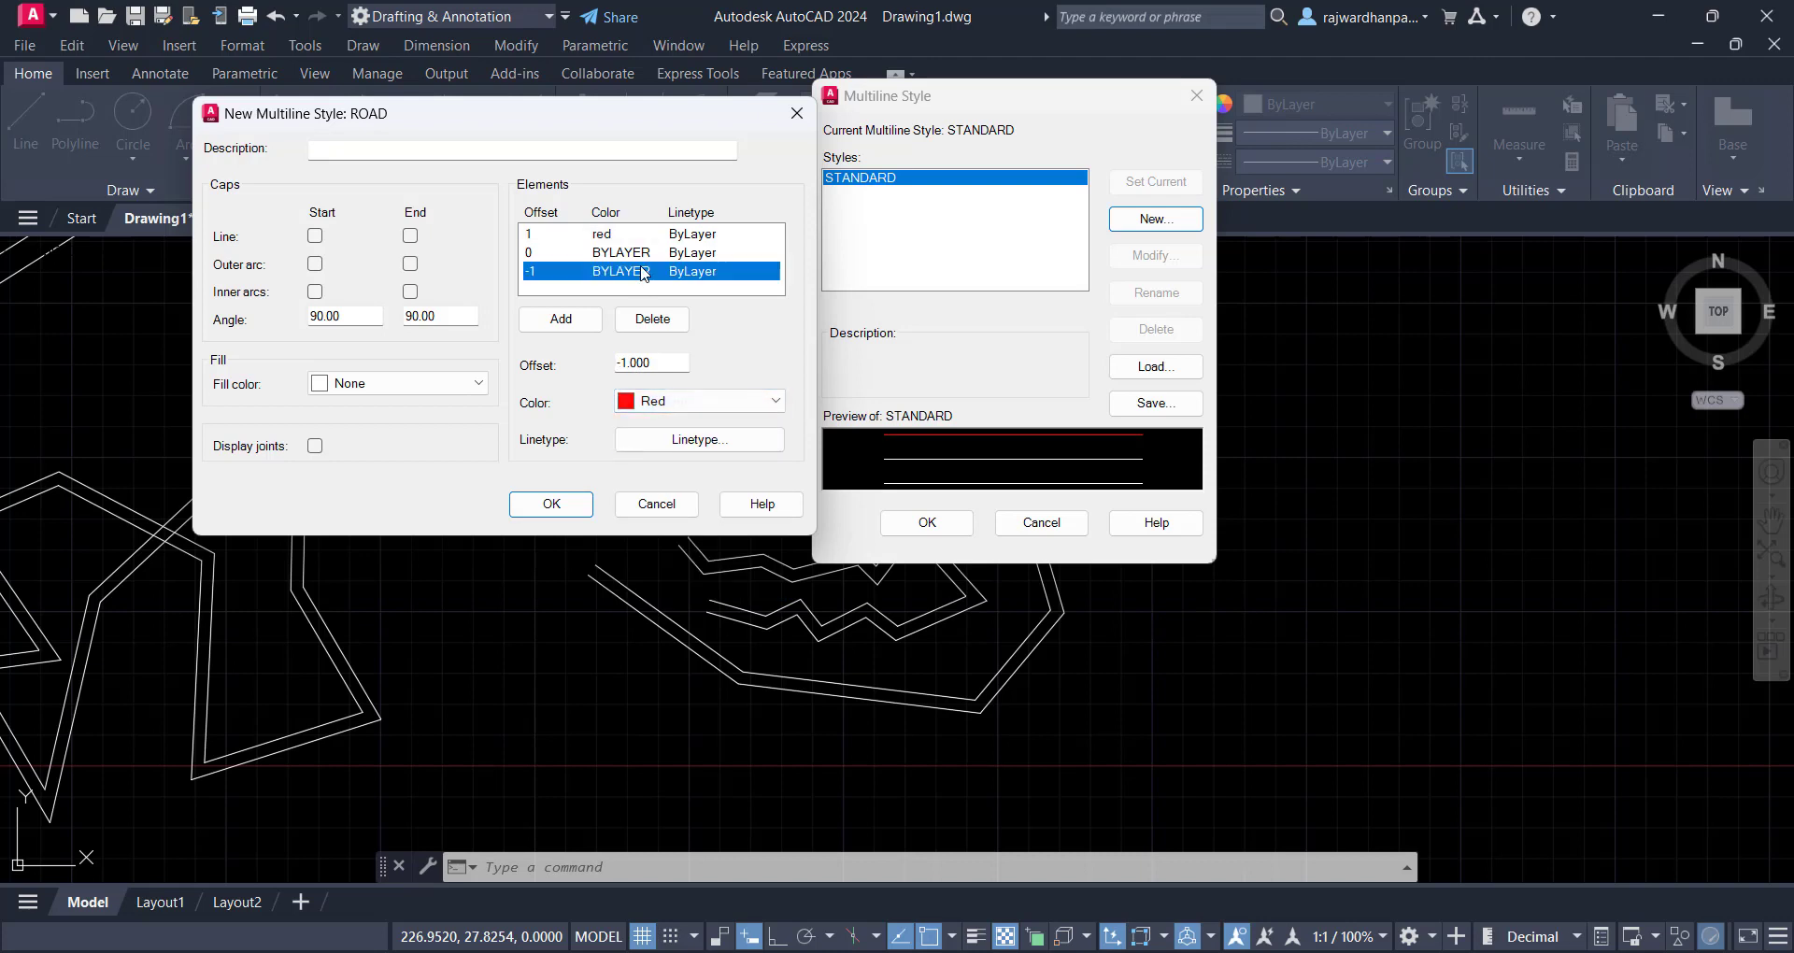
{"action": "left_click", "coordinate": [701, 401]}
{"action": "left_click", "coordinate": [659, 497]}
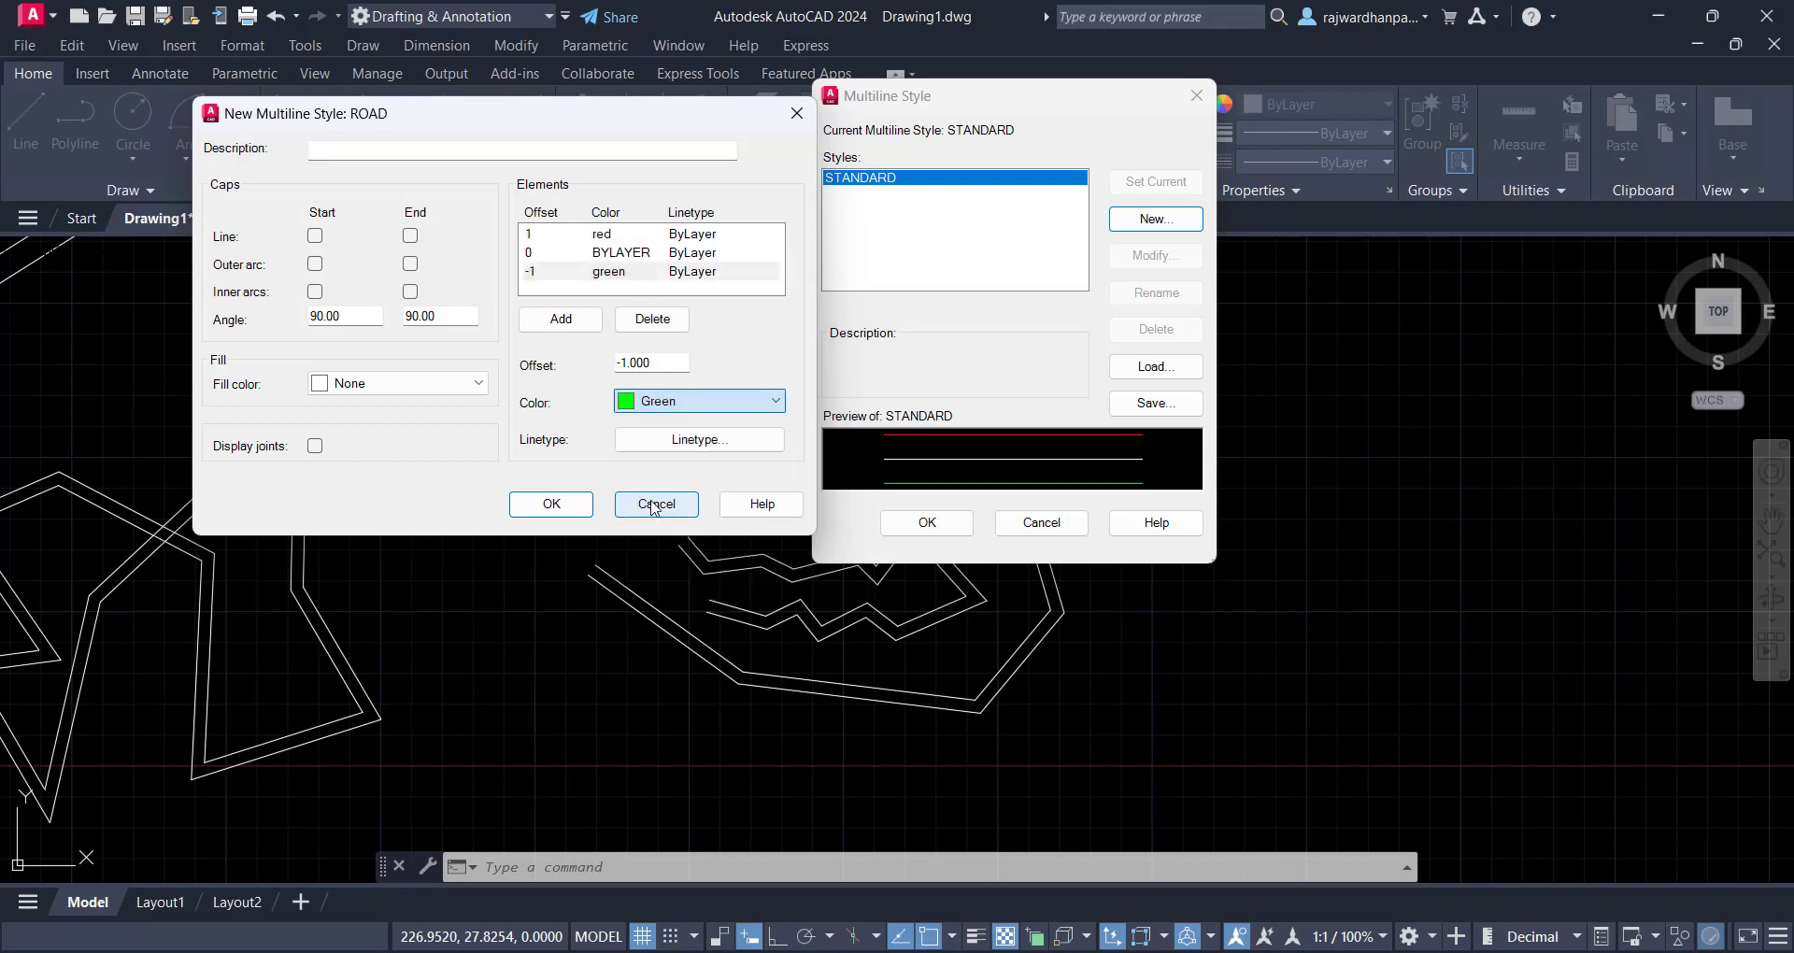
{"action": "left_click", "coordinate": [703, 250]}
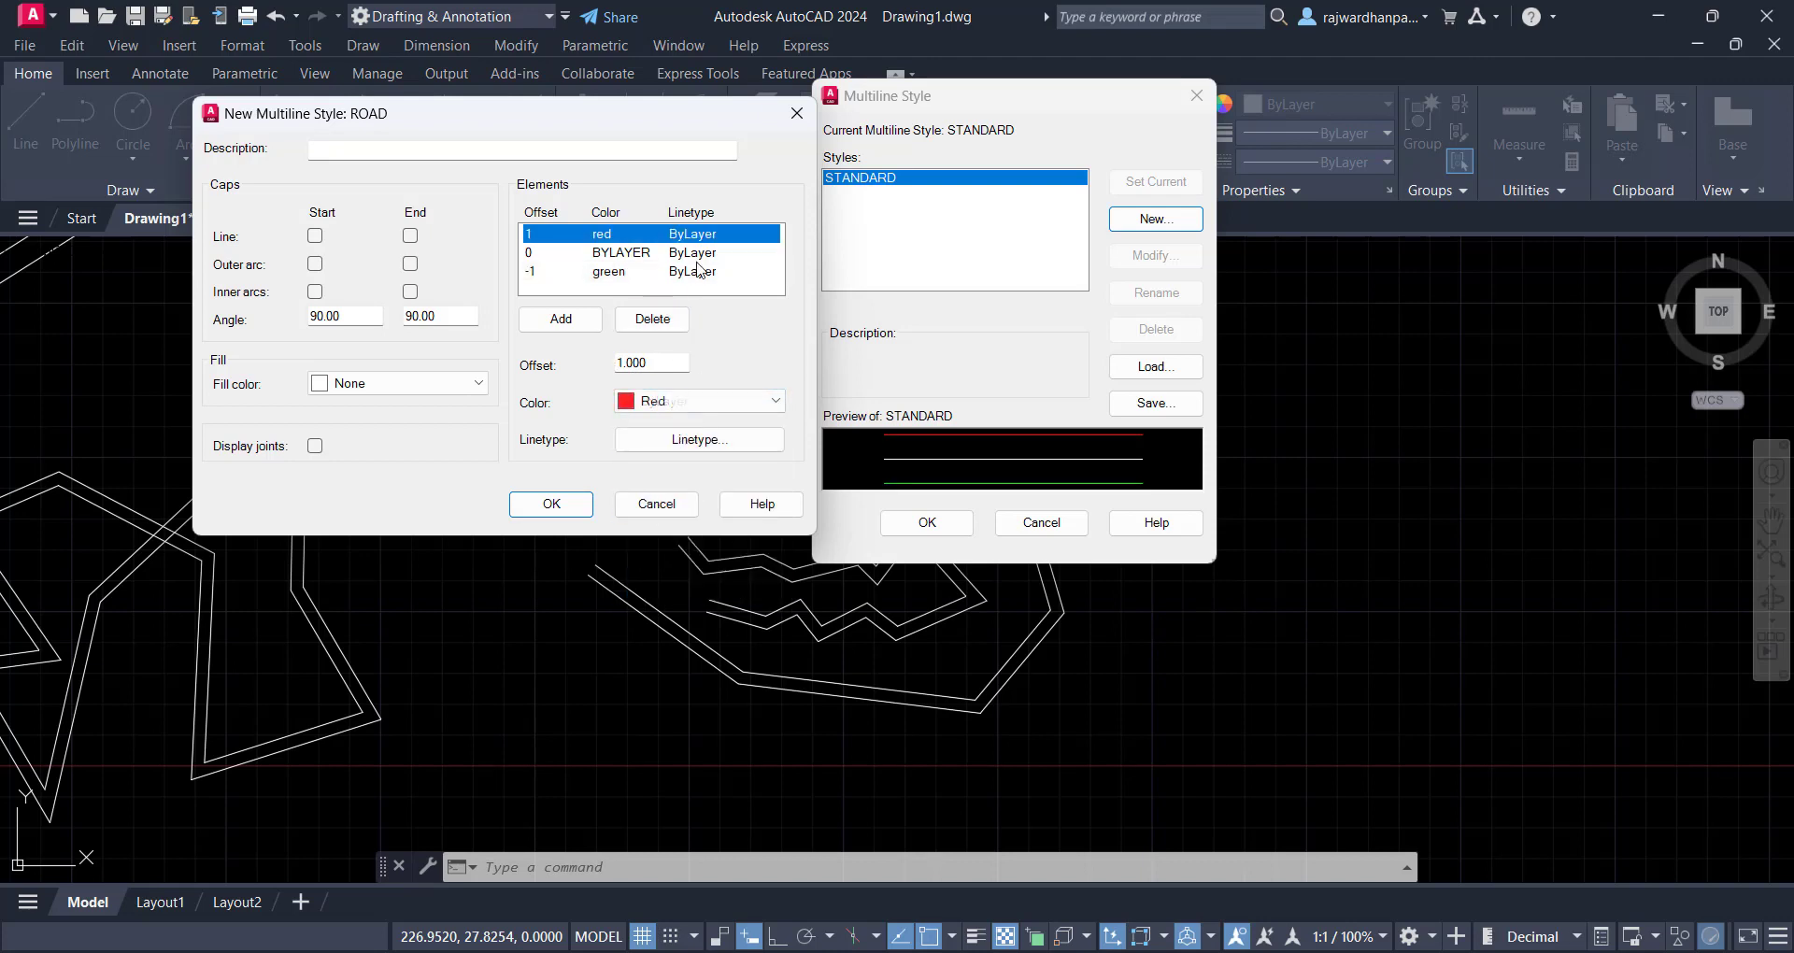
{"action": "left_click", "coordinate": [690, 401]}
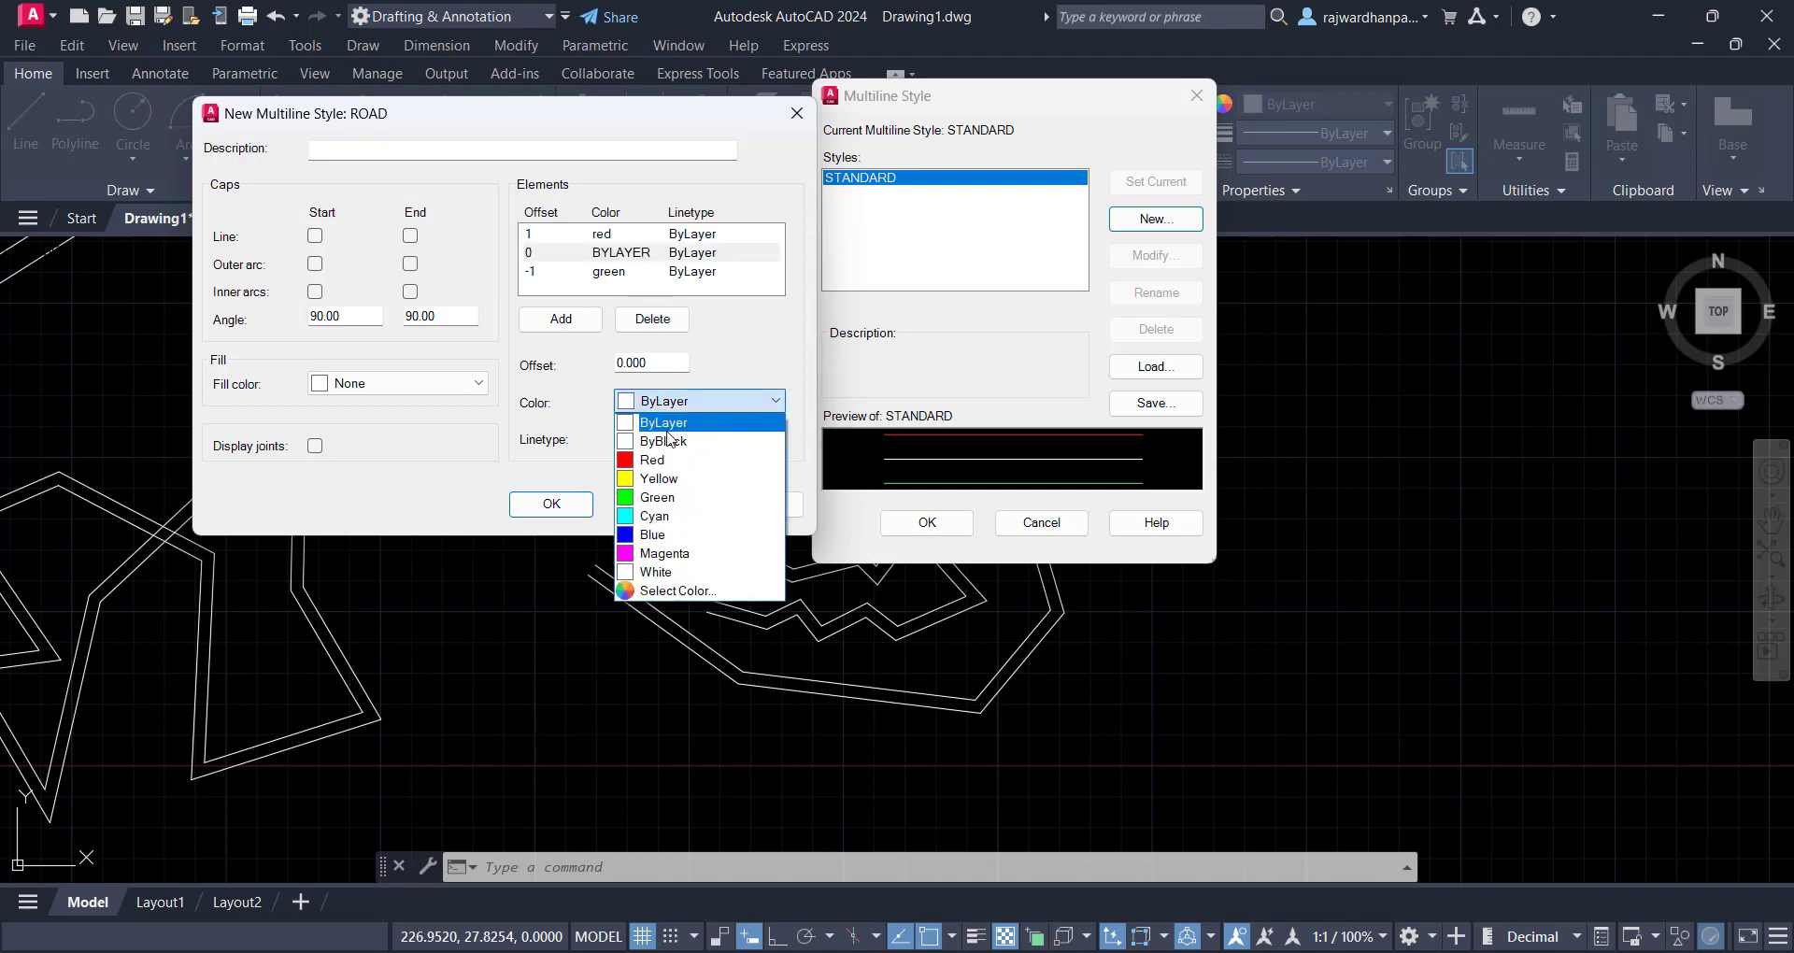
{"action": "left_click", "coordinate": [652, 534]}
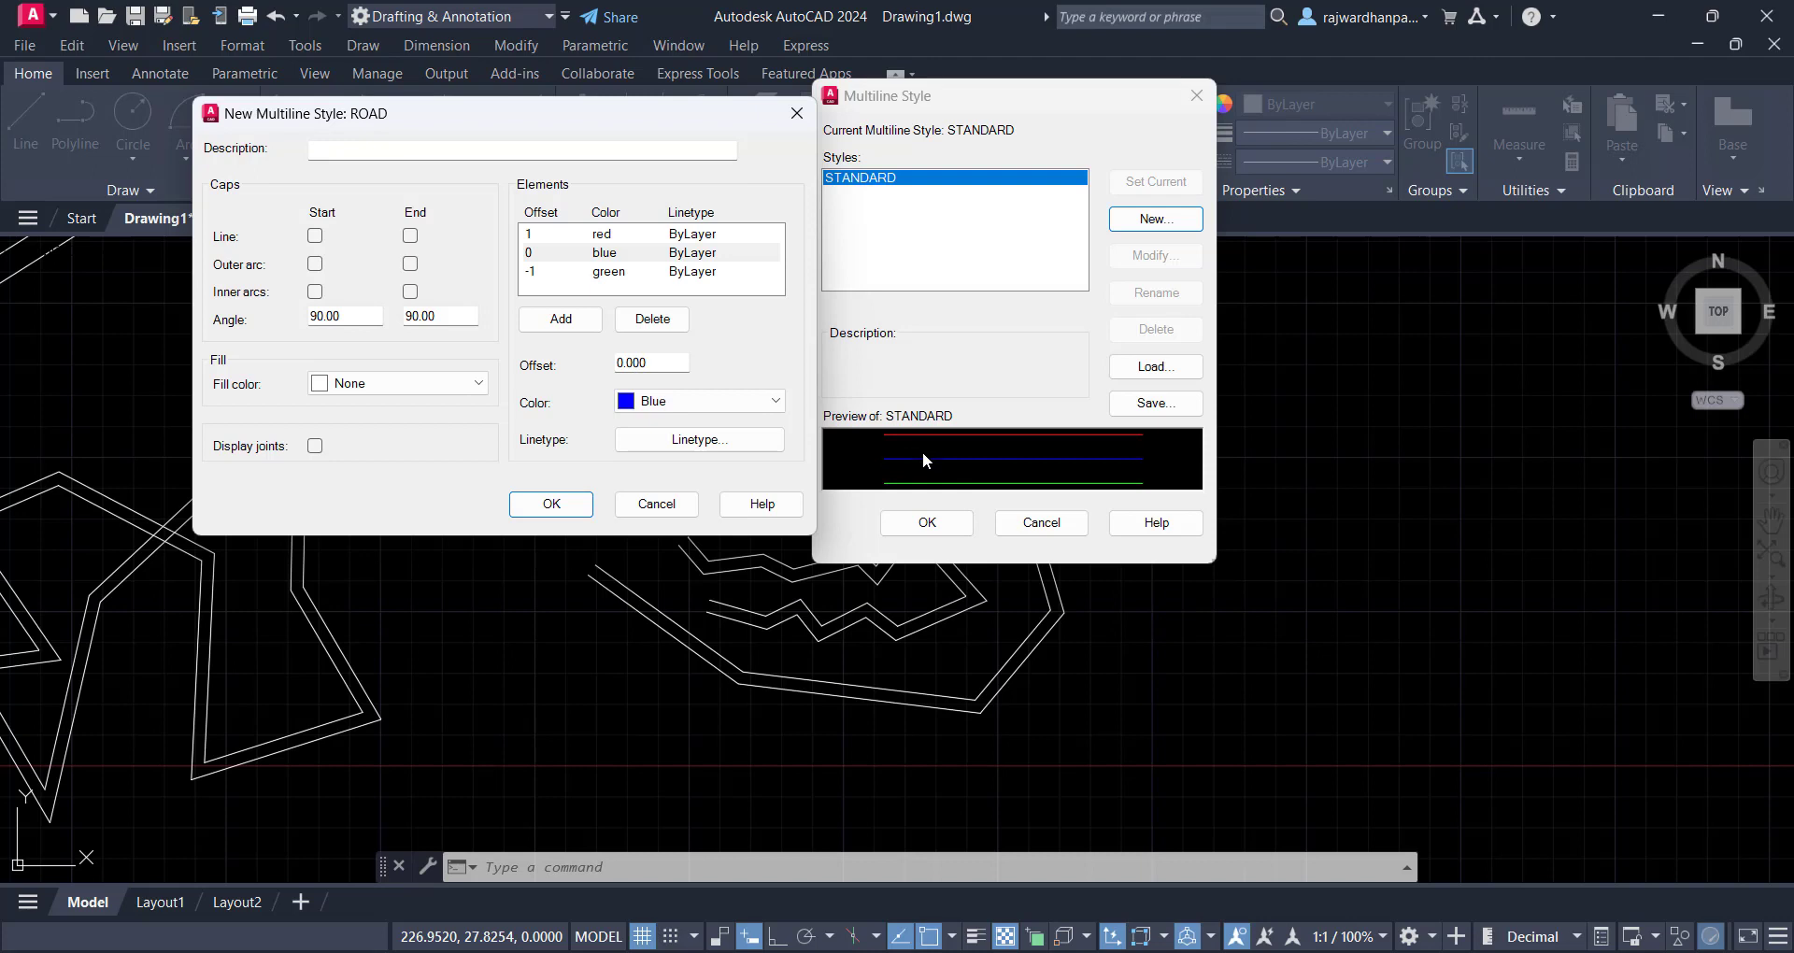
Look through the fill colors for the ROAD style and try switching the Display joints option on and off
{"action": "left_click", "coordinate": [437, 387]}
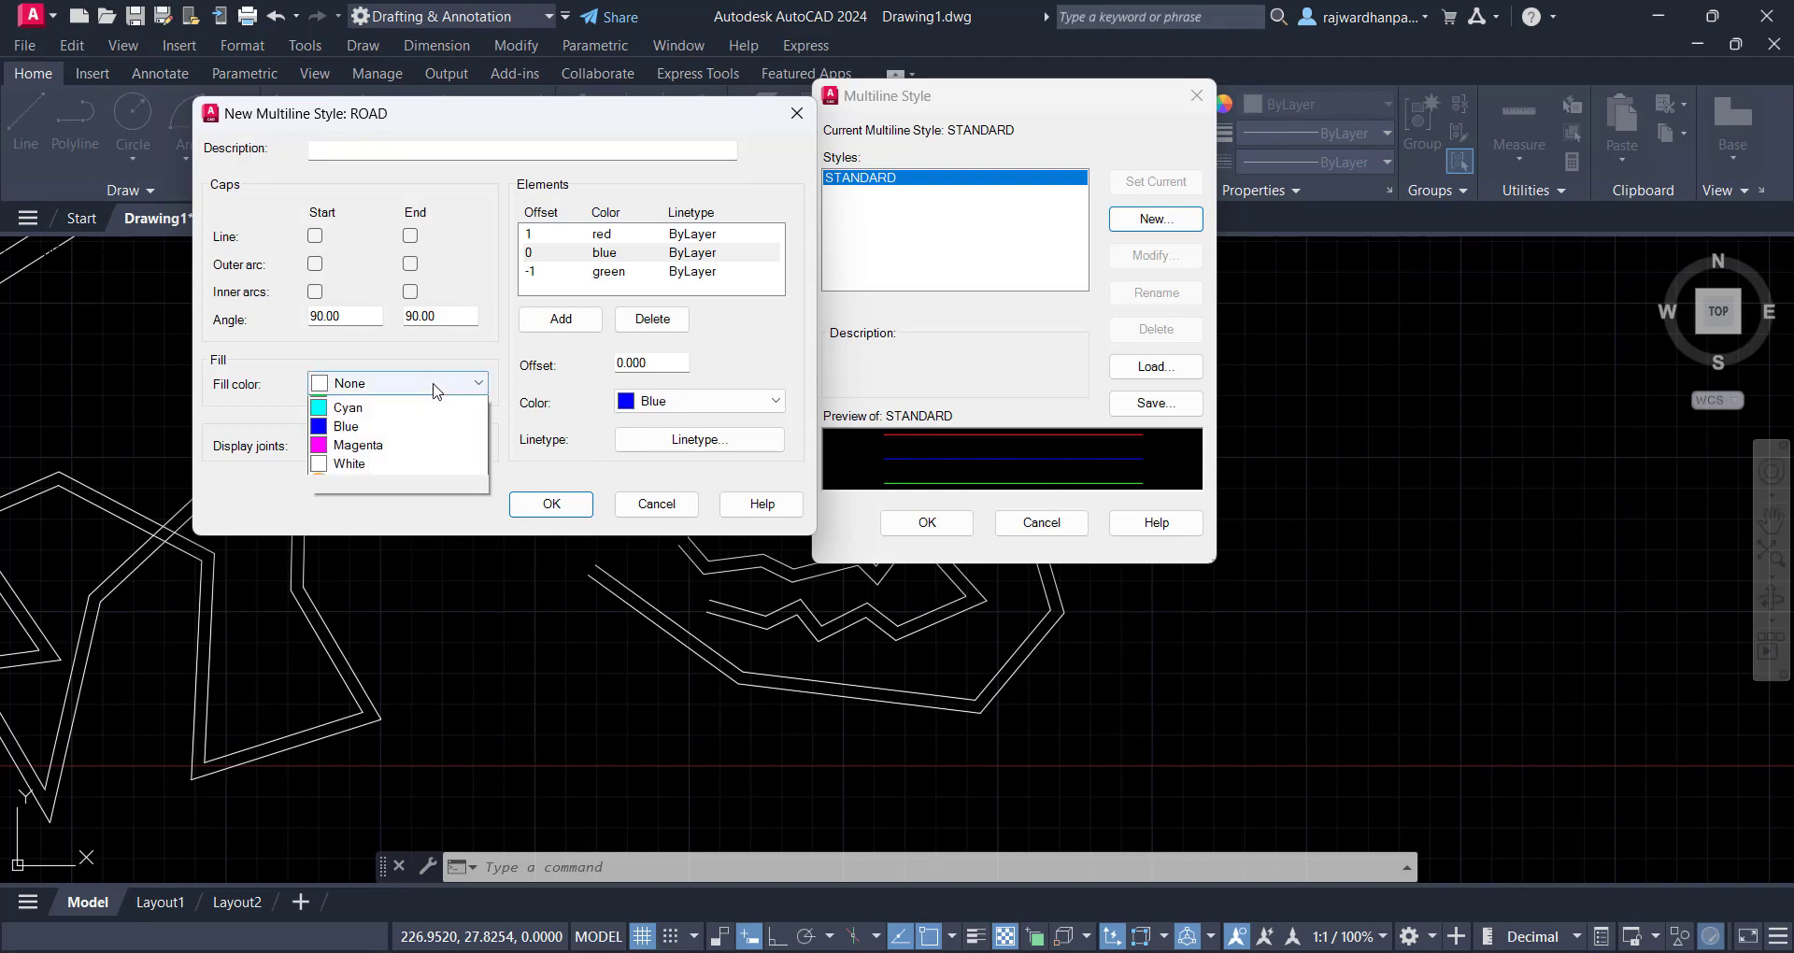
{"action": "left_click", "coordinate": [436, 391]}
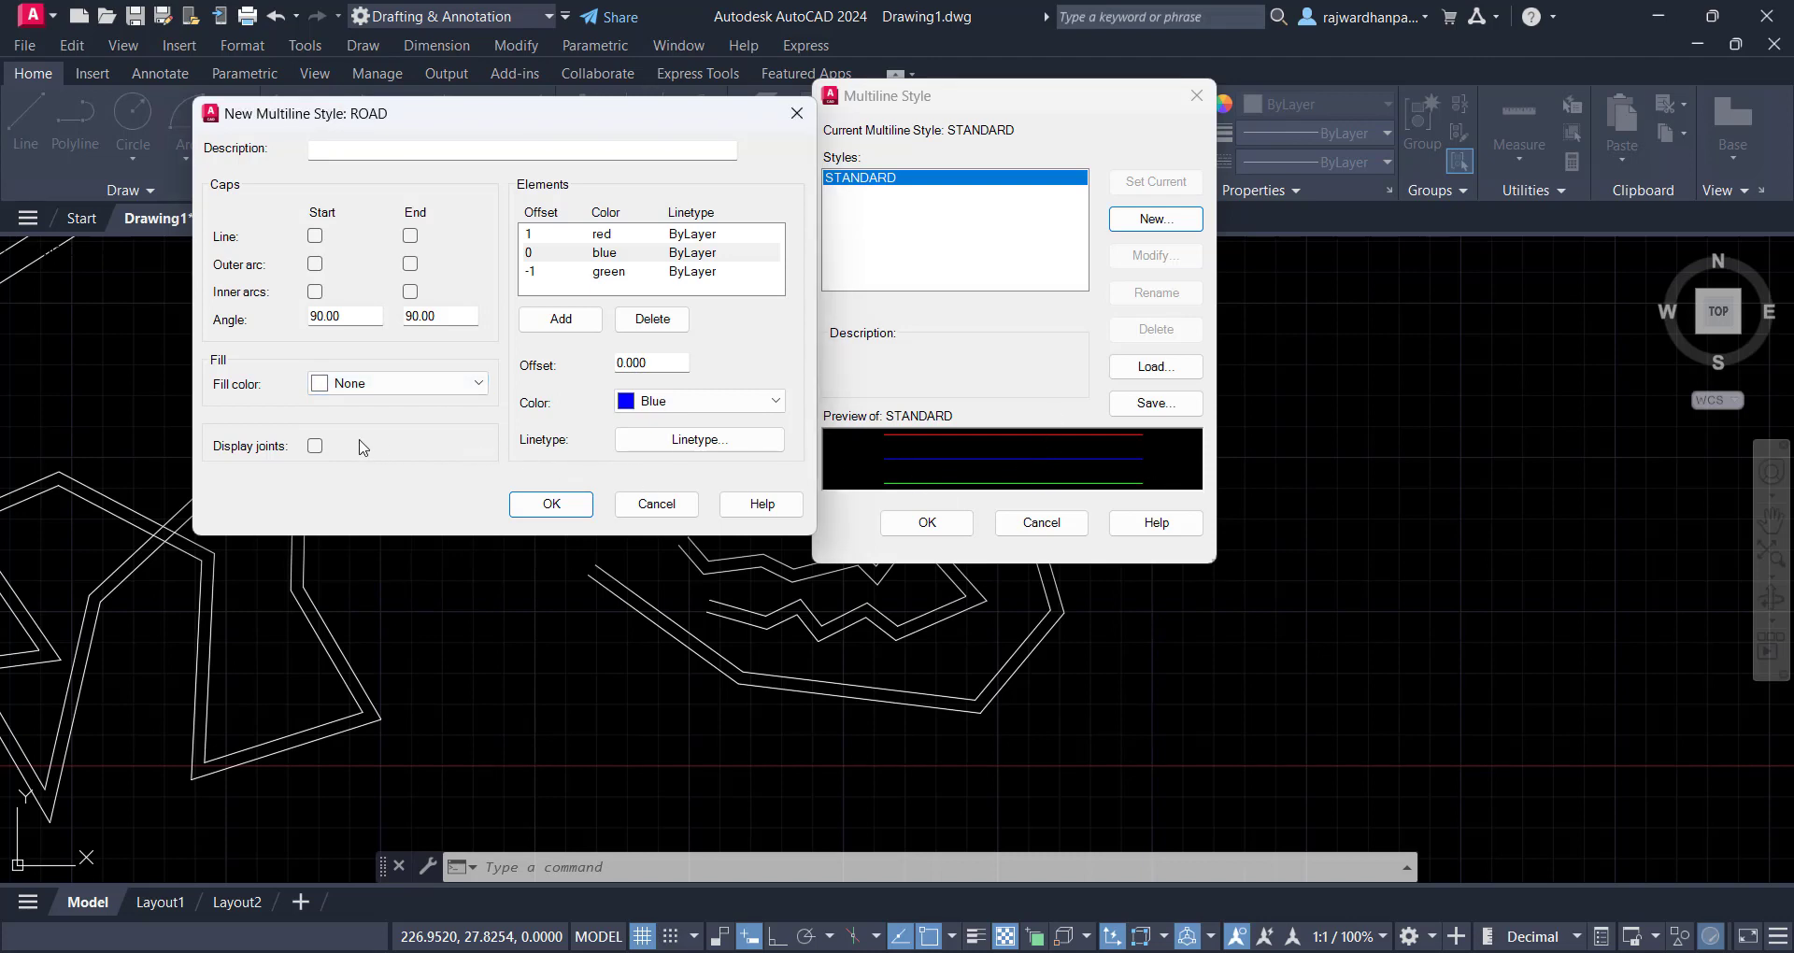
{"action": "left_click", "coordinate": [315, 446]}
{"action": "left_click", "coordinate": [314, 447]}
{"action": "left_click", "coordinate": [314, 446]}
{"action": "left_click", "coordinate": [314, 447]}
{"action": "left_click", "coordinate": [314, 447]}
{"action": "left_click", "coordinate": [314, 447]}
Load the ACAD_ISO02W100 linetype from acad.lin and assign it to the blue element at offset 0
{"action": "left_click", "coordinate": [690, 235]}
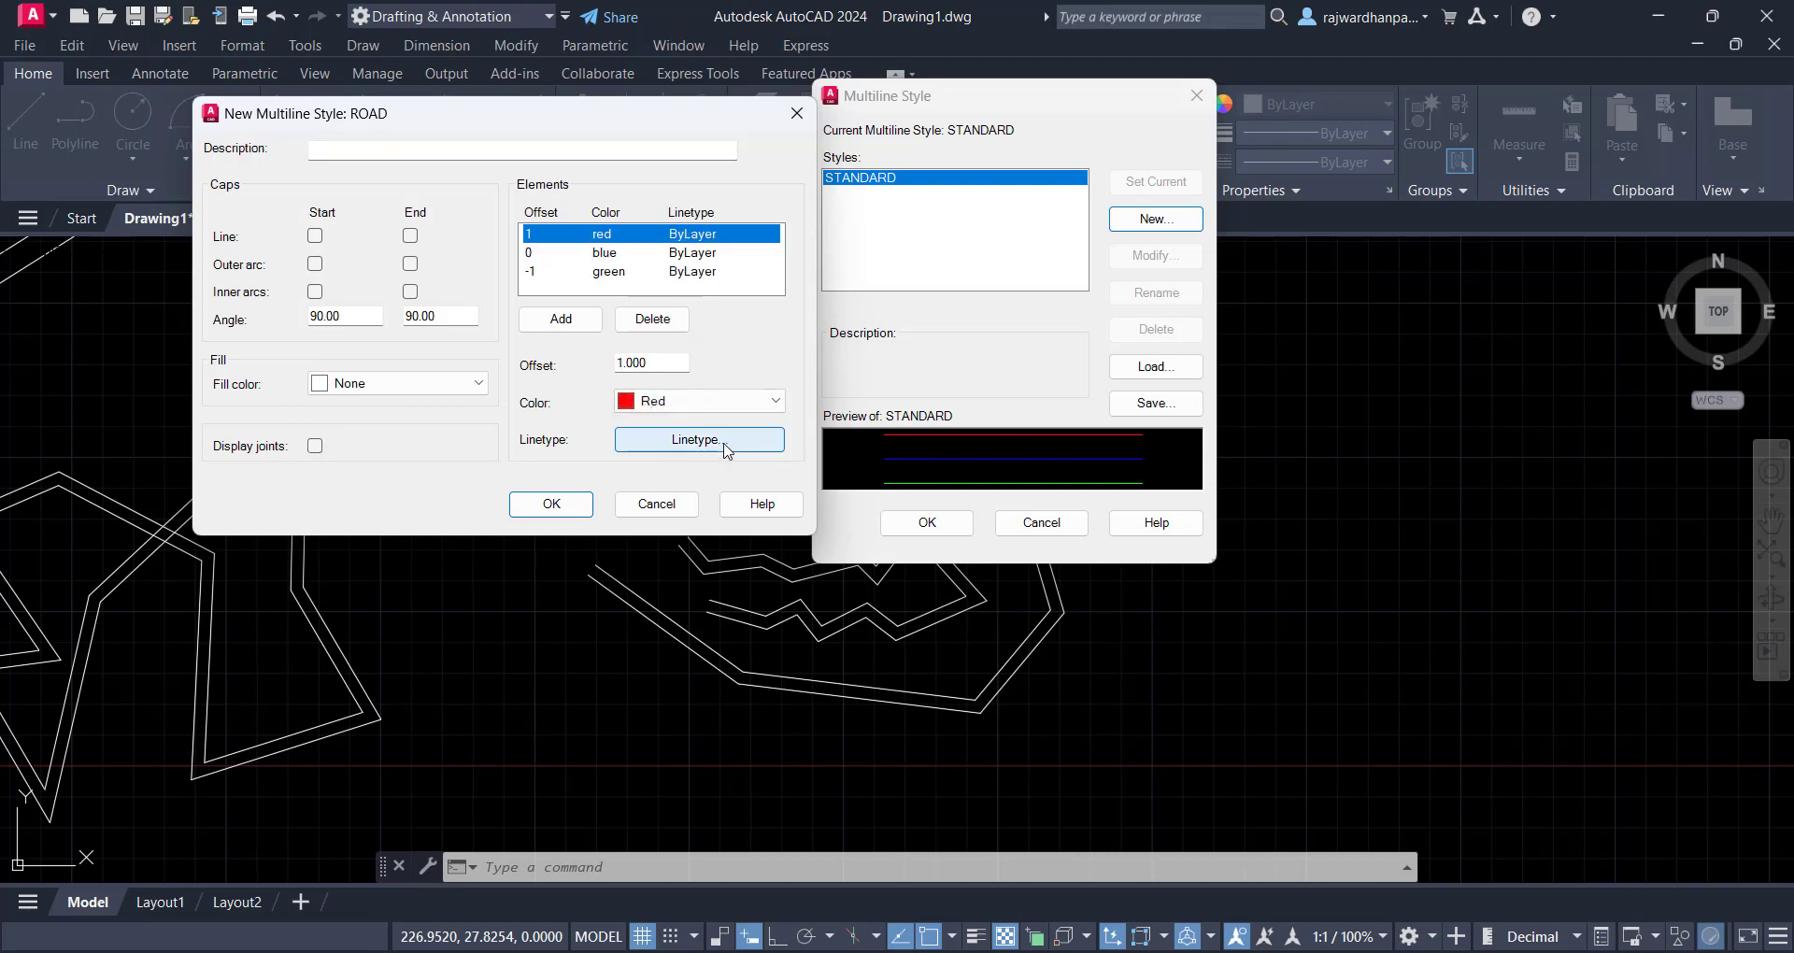
{"action": "left_click", "coordinate": [691, 253]}
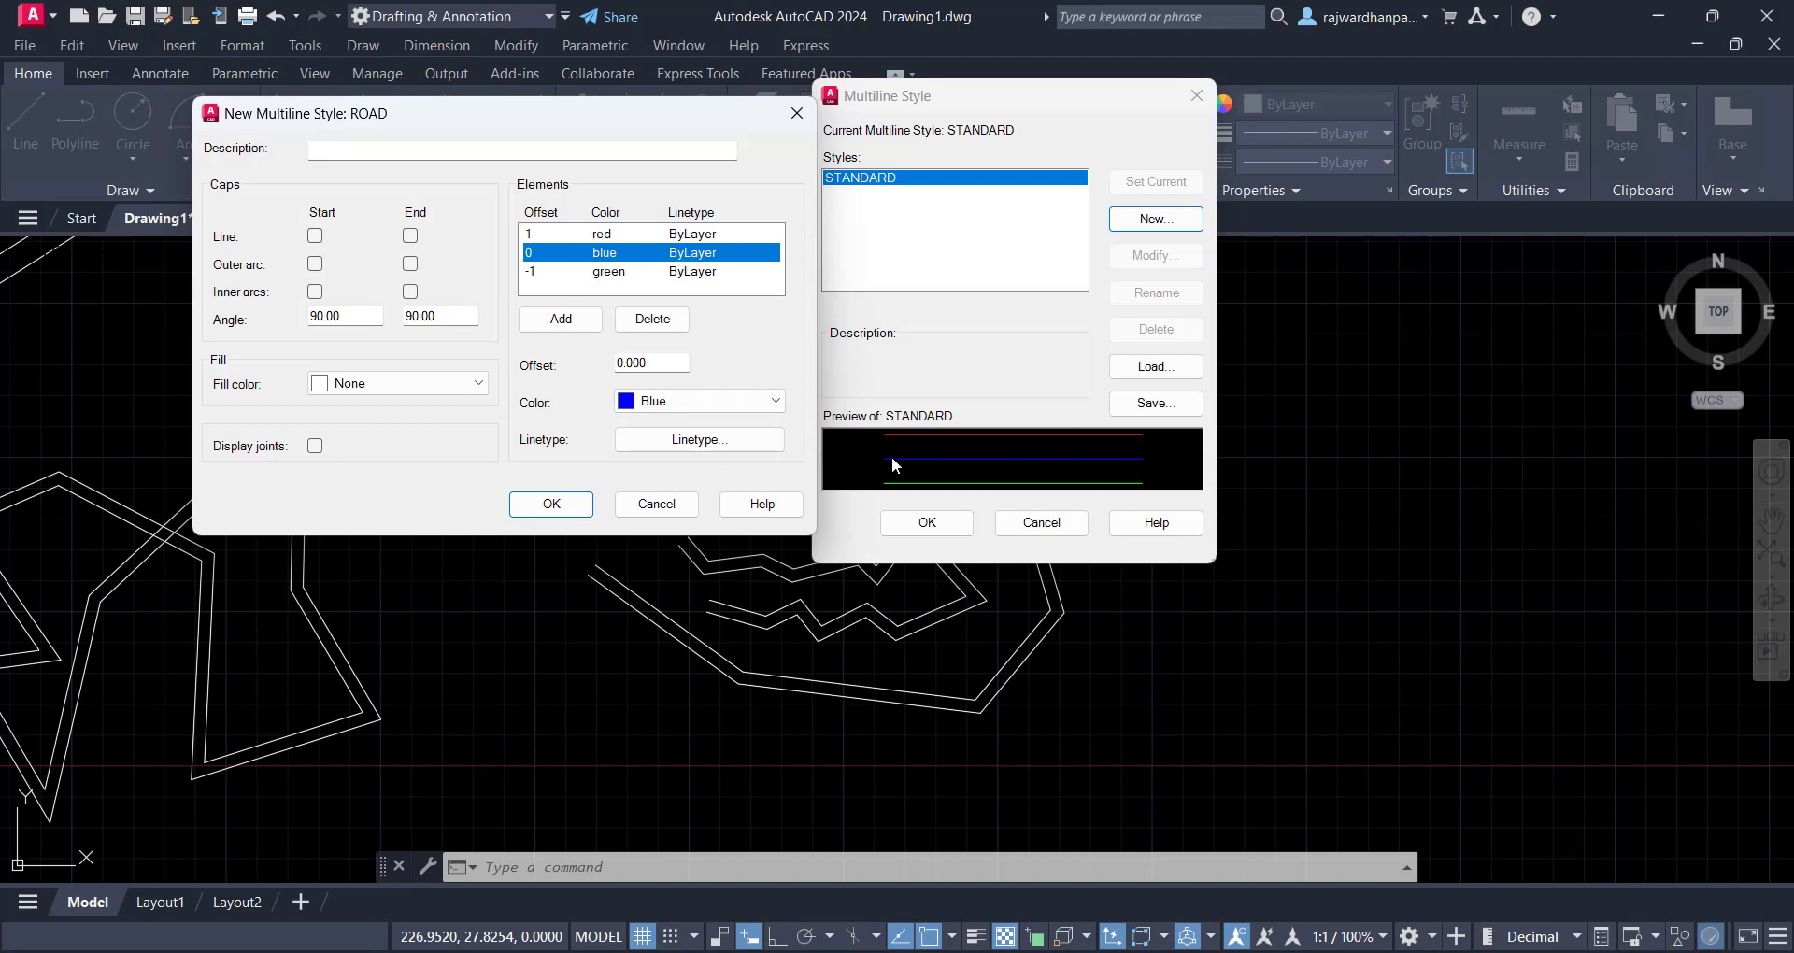
{"action": "left_click", "coordinate": [748, 445]}
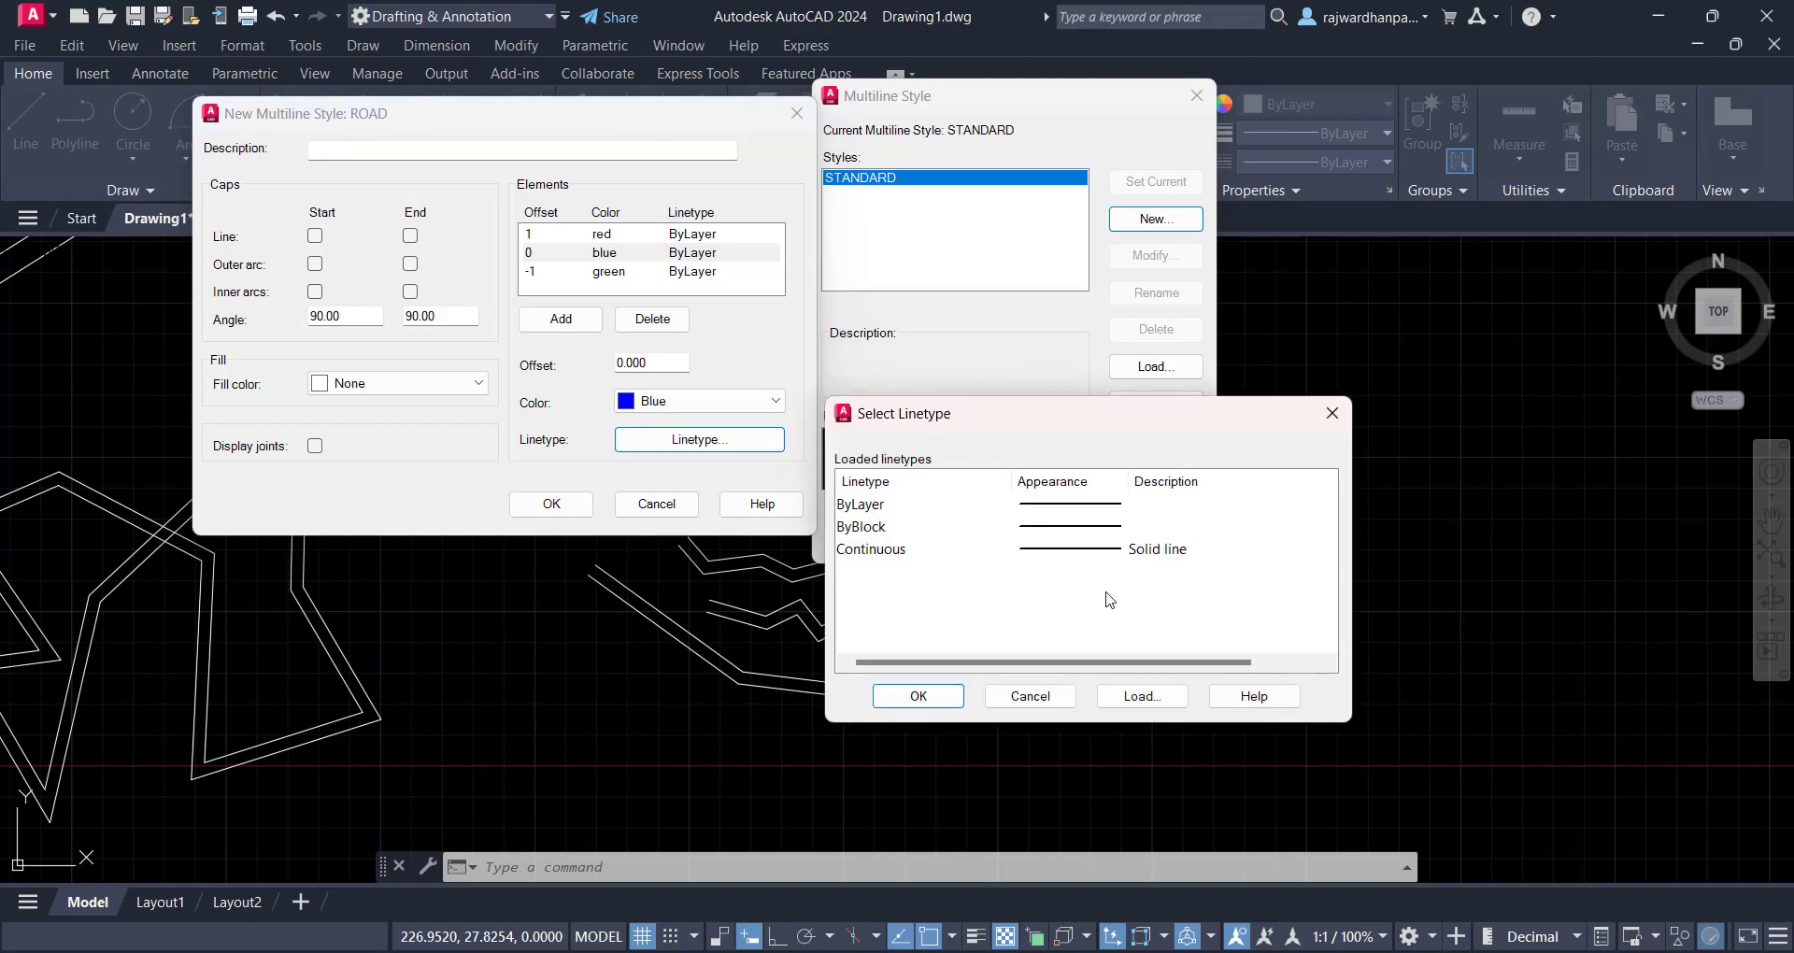
{"action": "left_click", "coordinate": [1142, 696]}
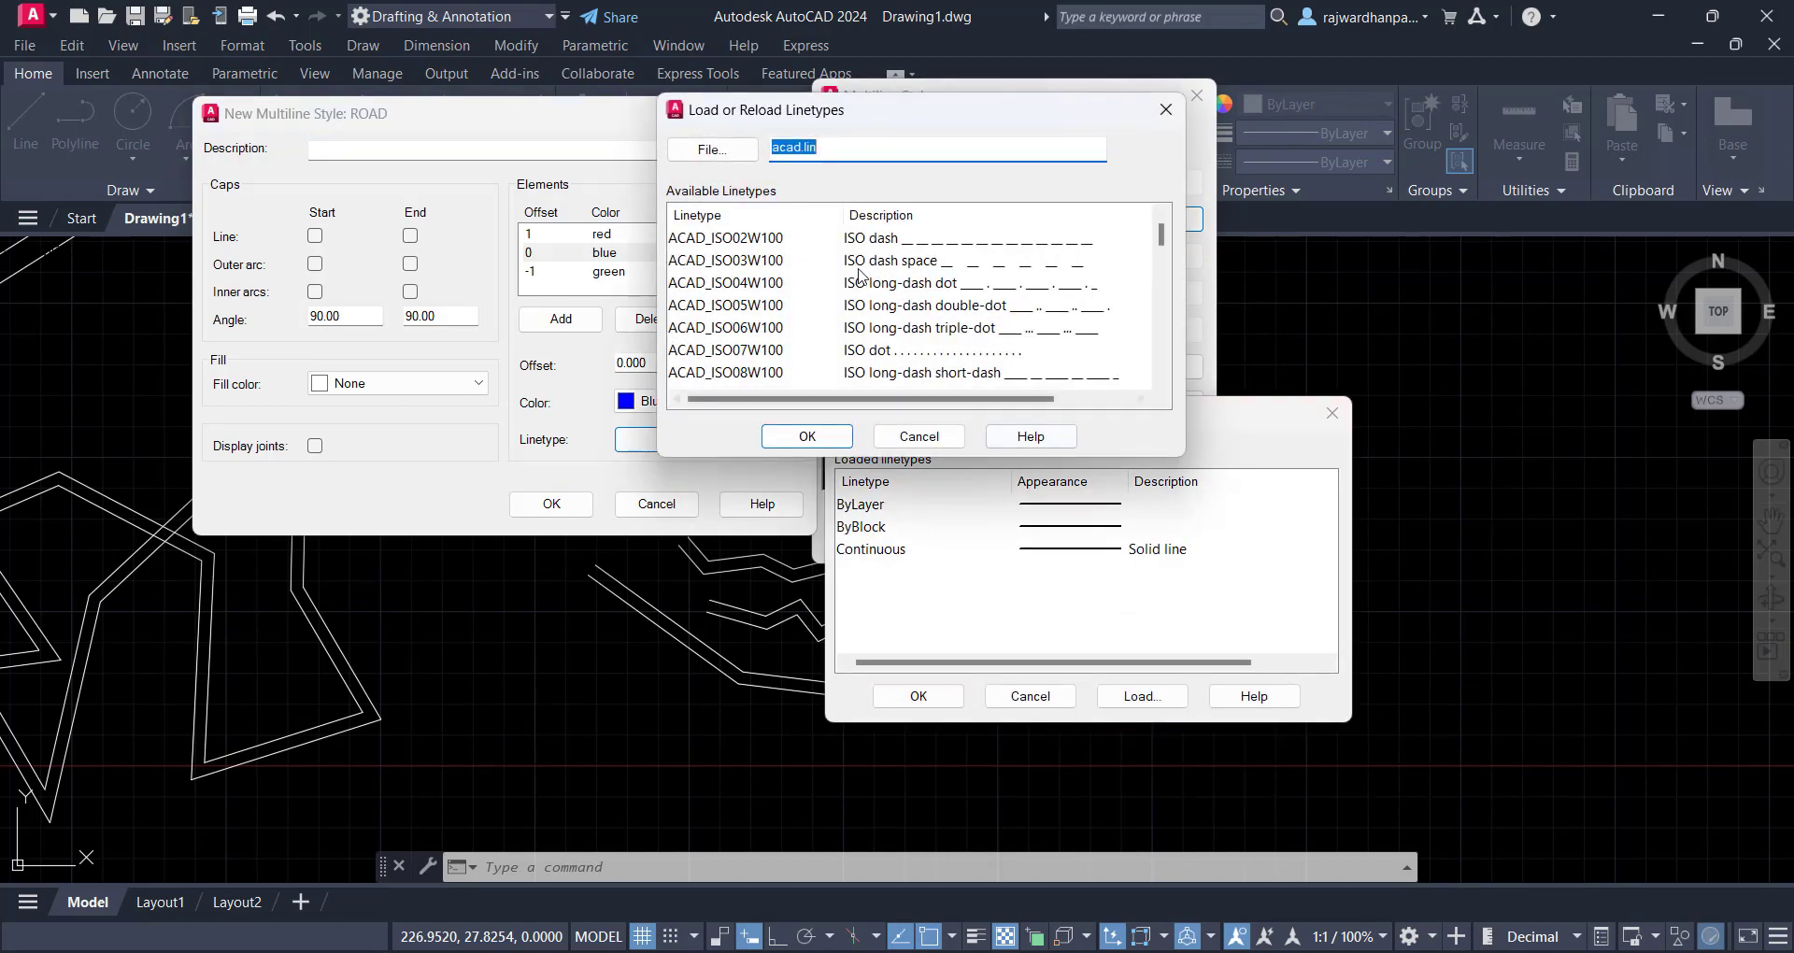
{"action": "left_click", "coordinate": [965, 245]}
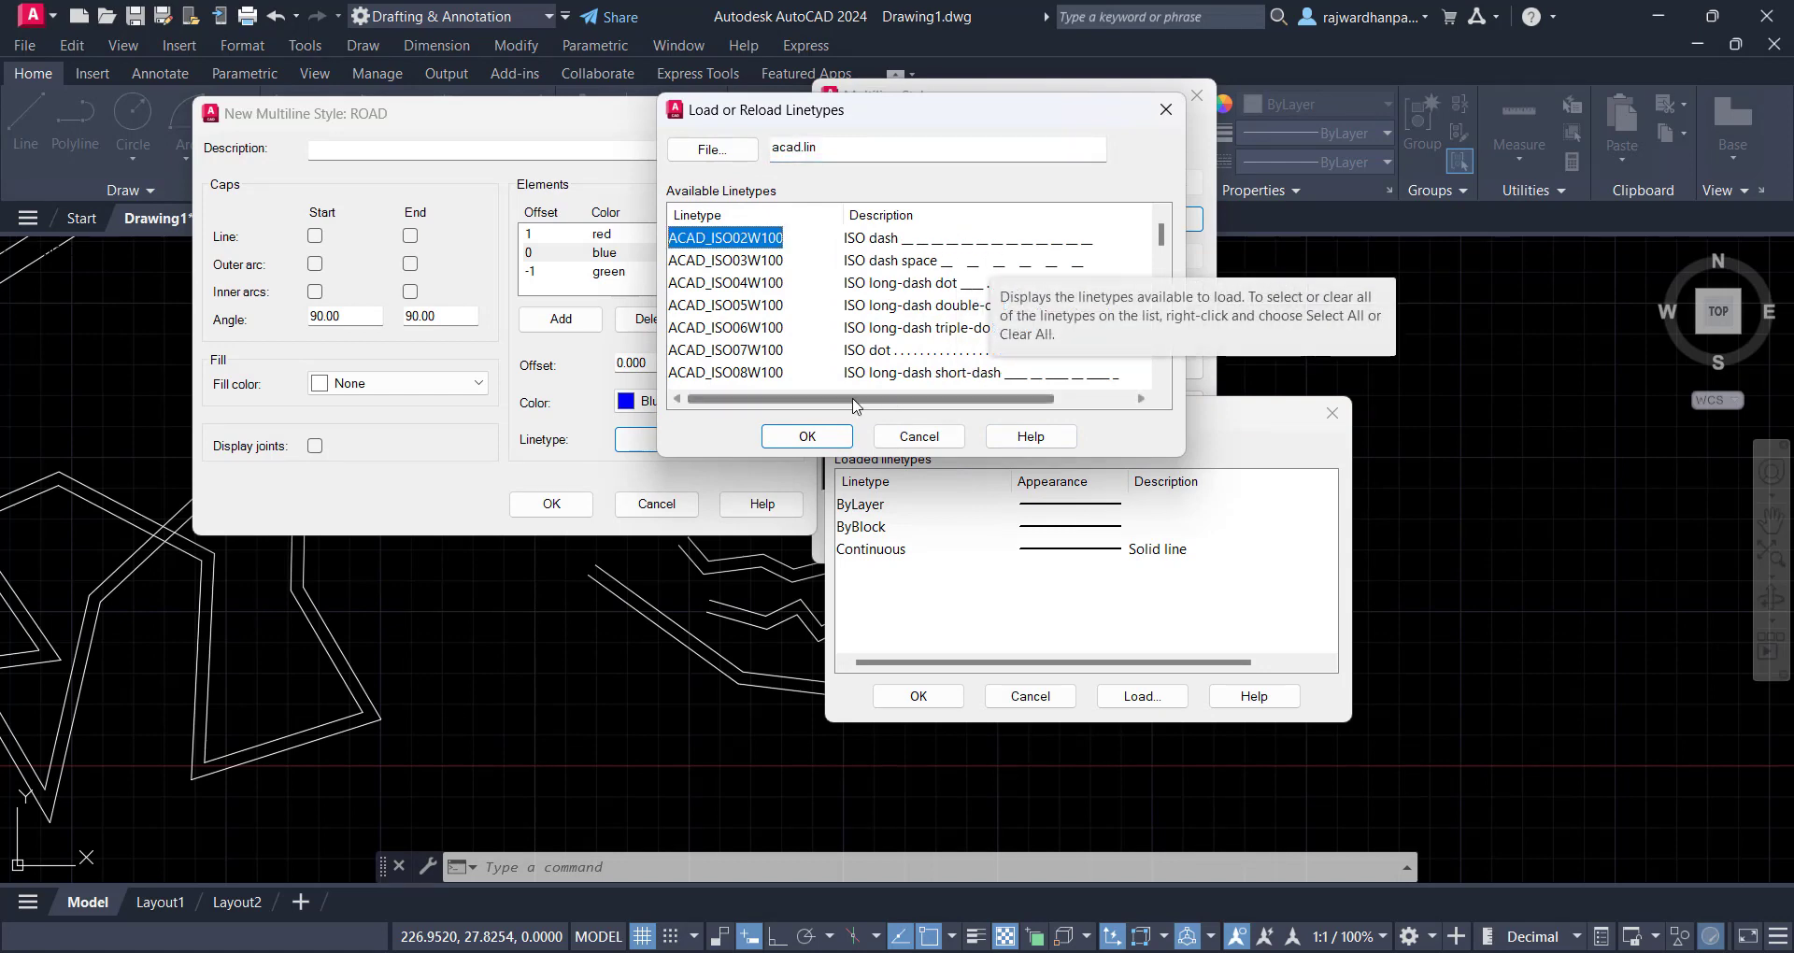
{"action": "left_click", "coordinate": [805, 435]}
{"action": "left_click", "coordinate": [1148, 553]}
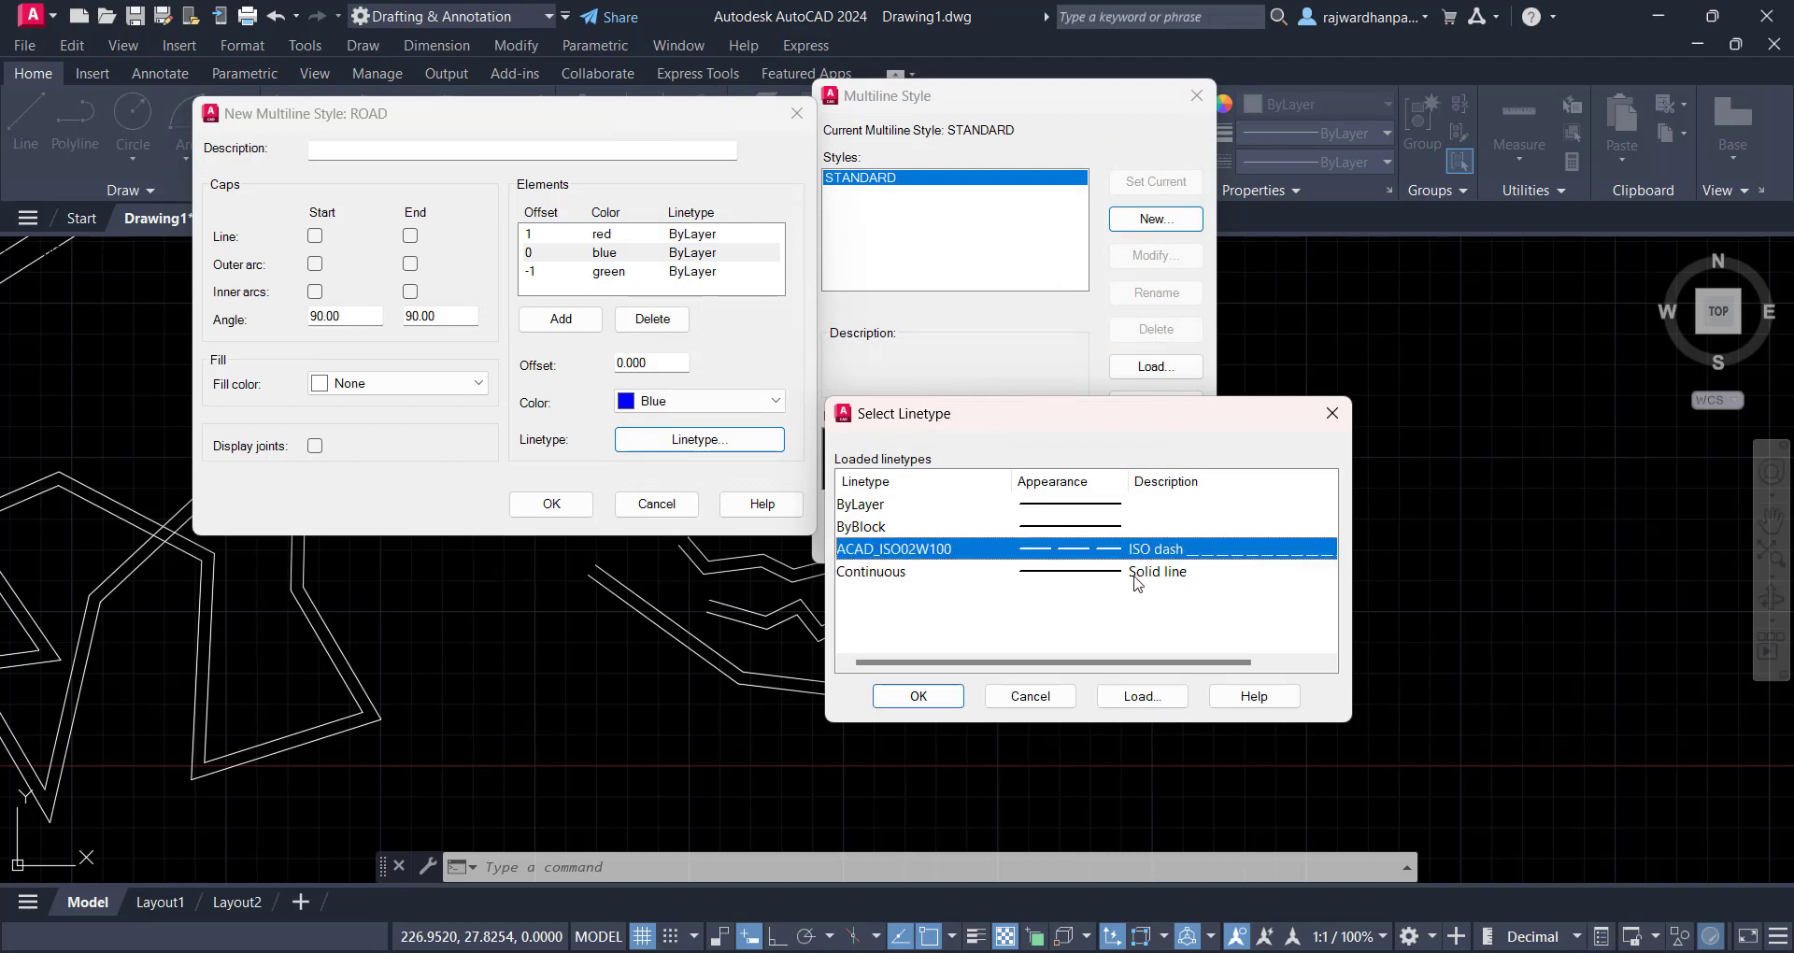
{"action": "left_click", "coordinate": [918, 695]}
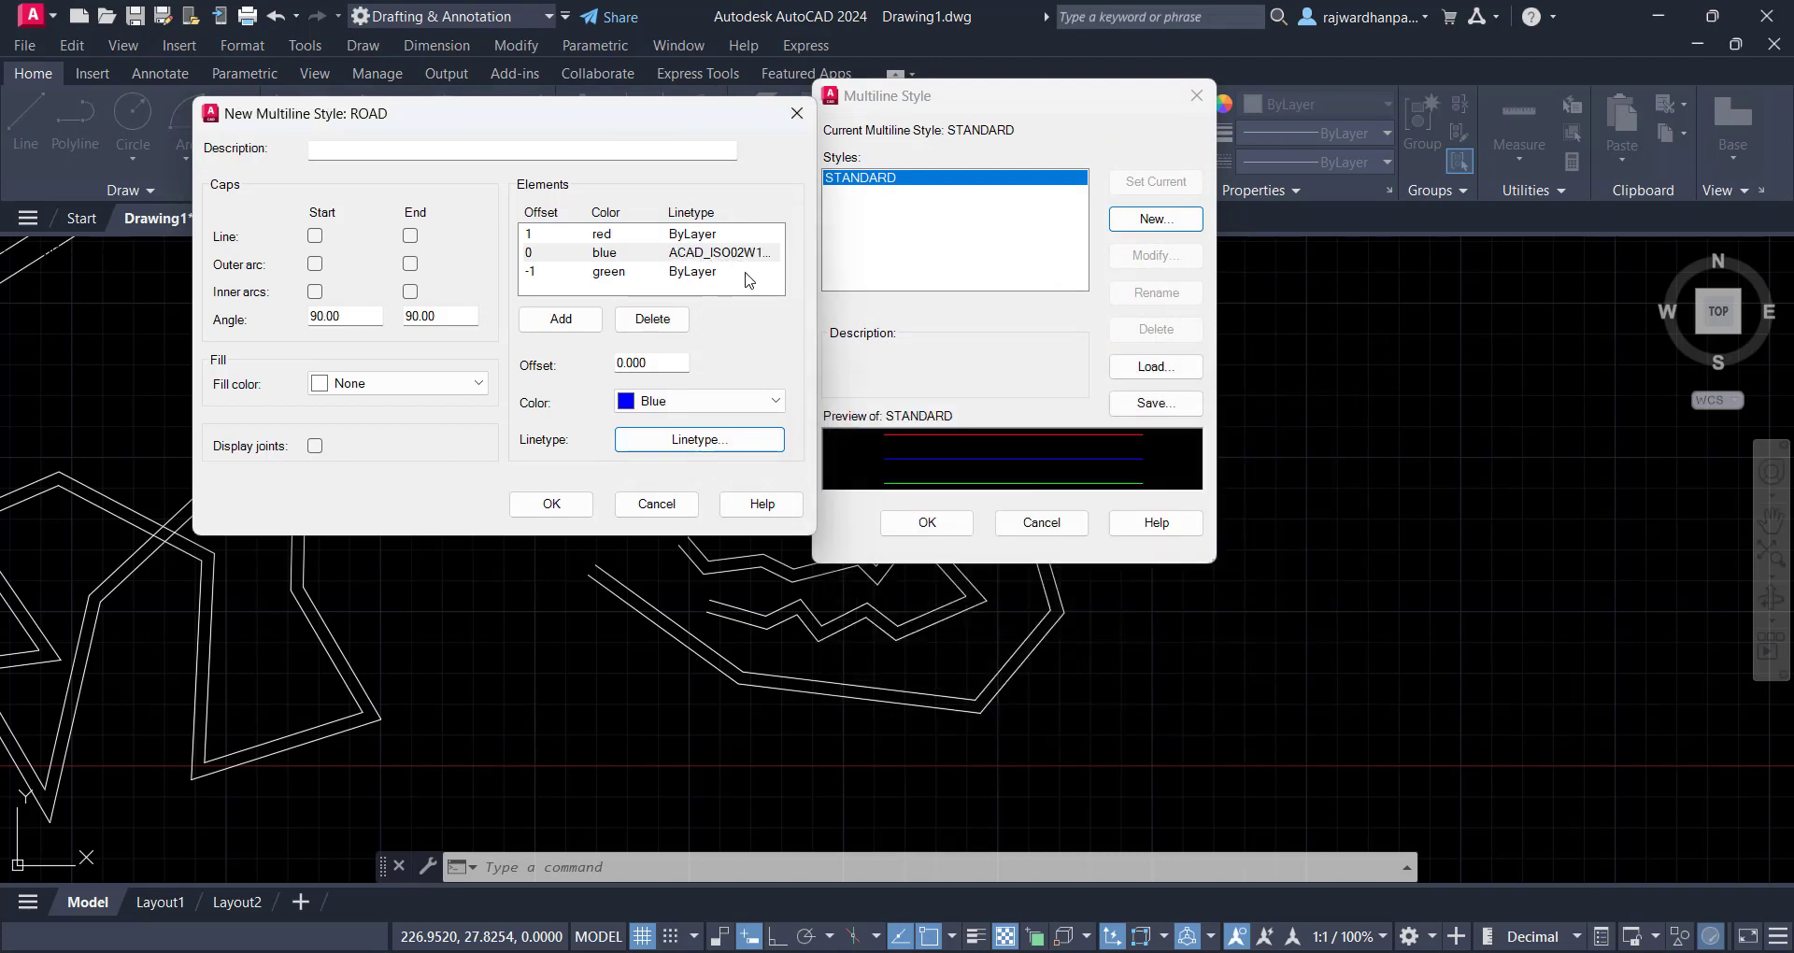
Save the ROAD multiline style, set it as the current style and close the style manager
{"action": "left_click", "coordinate": [552, 504]}
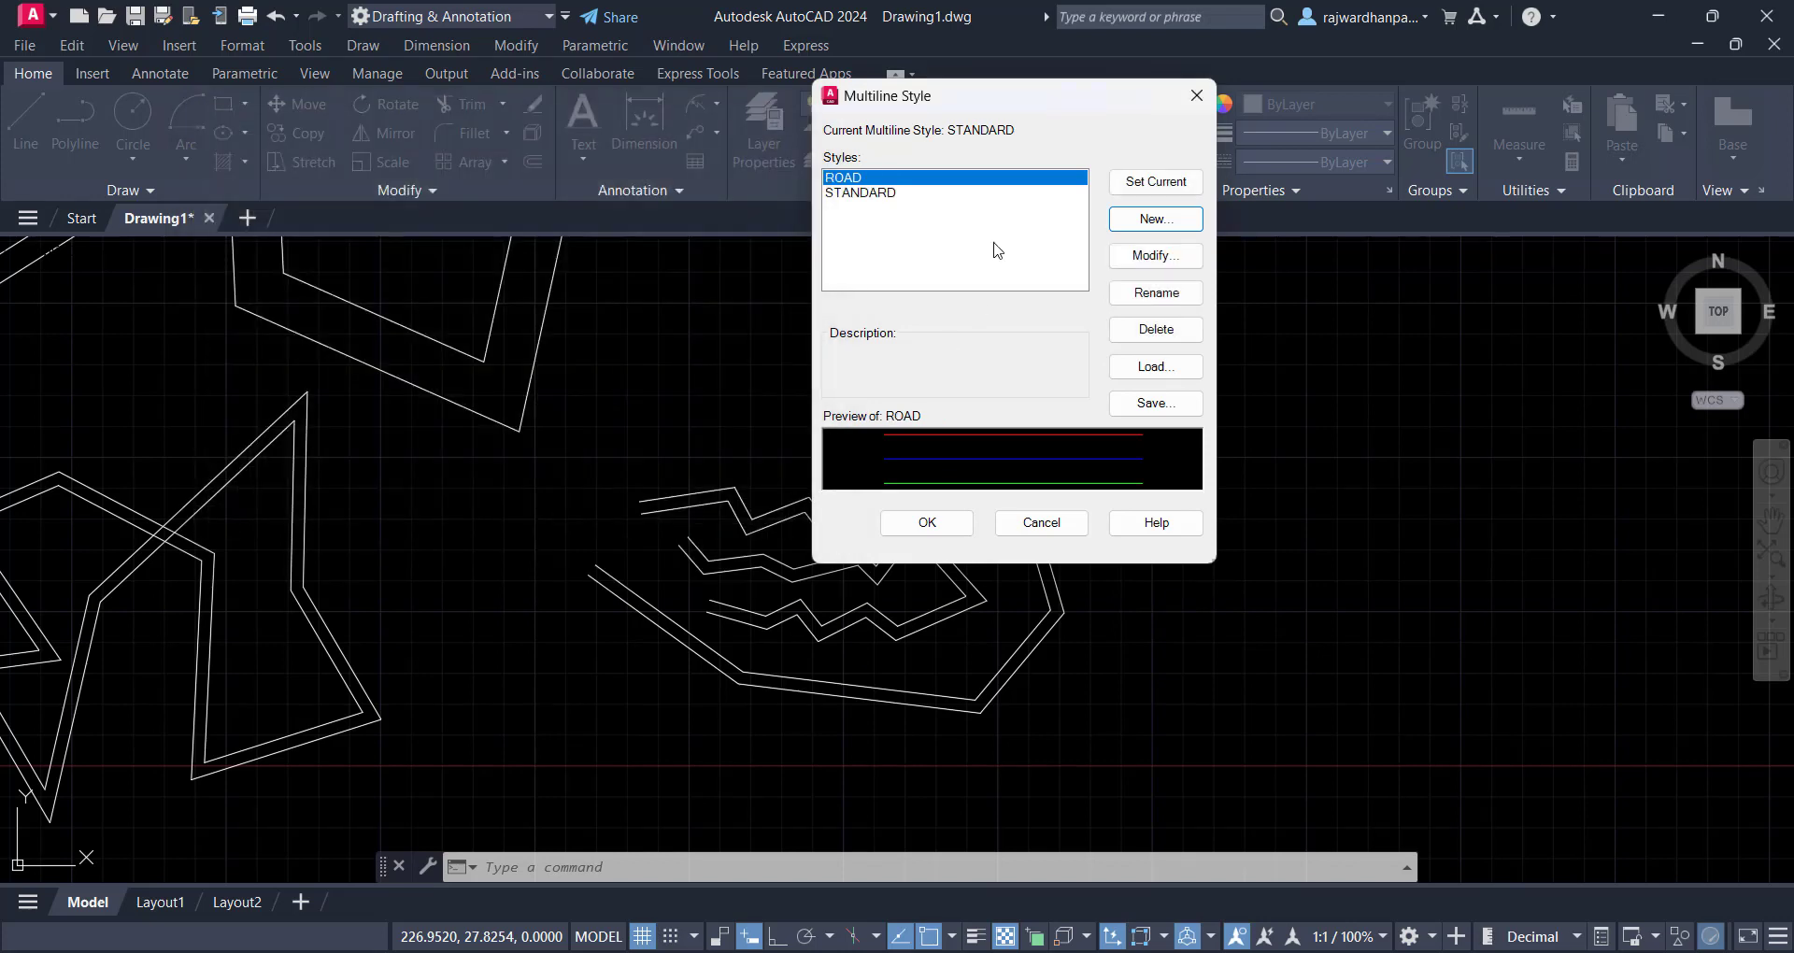
{"action": "left_click", "coordinate": [906, 183]}
{"action": "left_click", "coordinate": [1153, 181]}
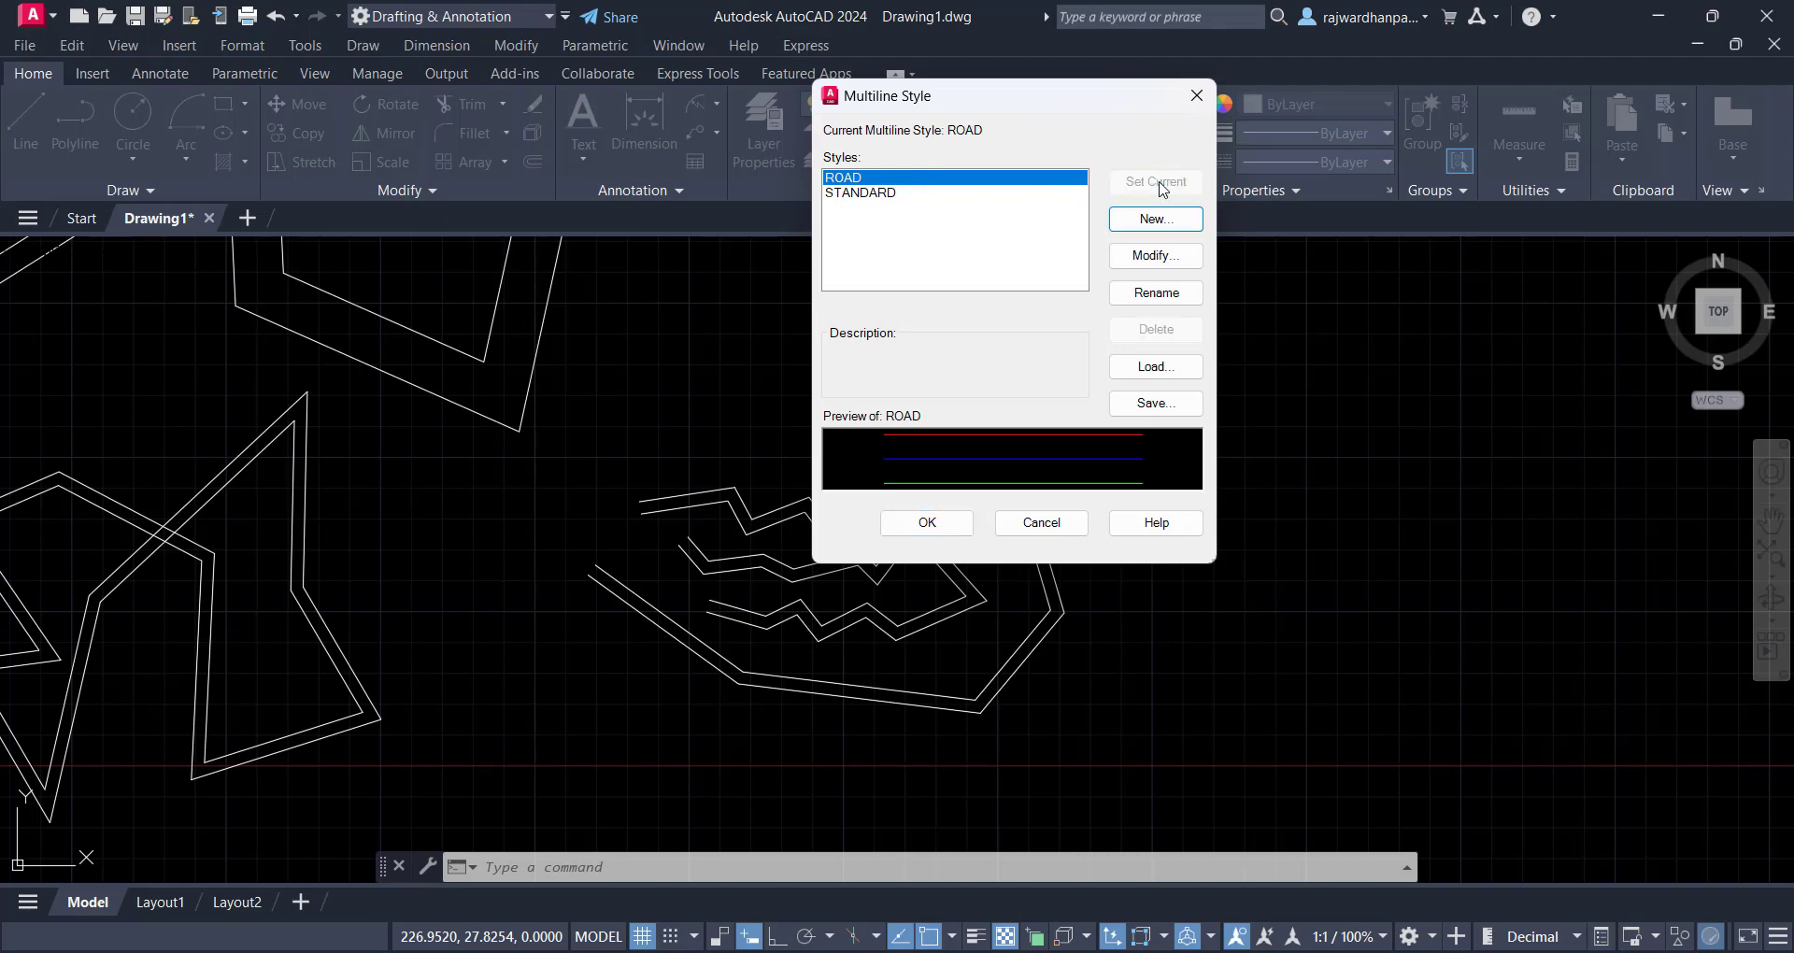
{"action": "left_click", "coordinate": [944, 530]}
{"action": "middle_click_drag", "start_coordinate": [1346, 501], "coordinate": [1009, 452]}
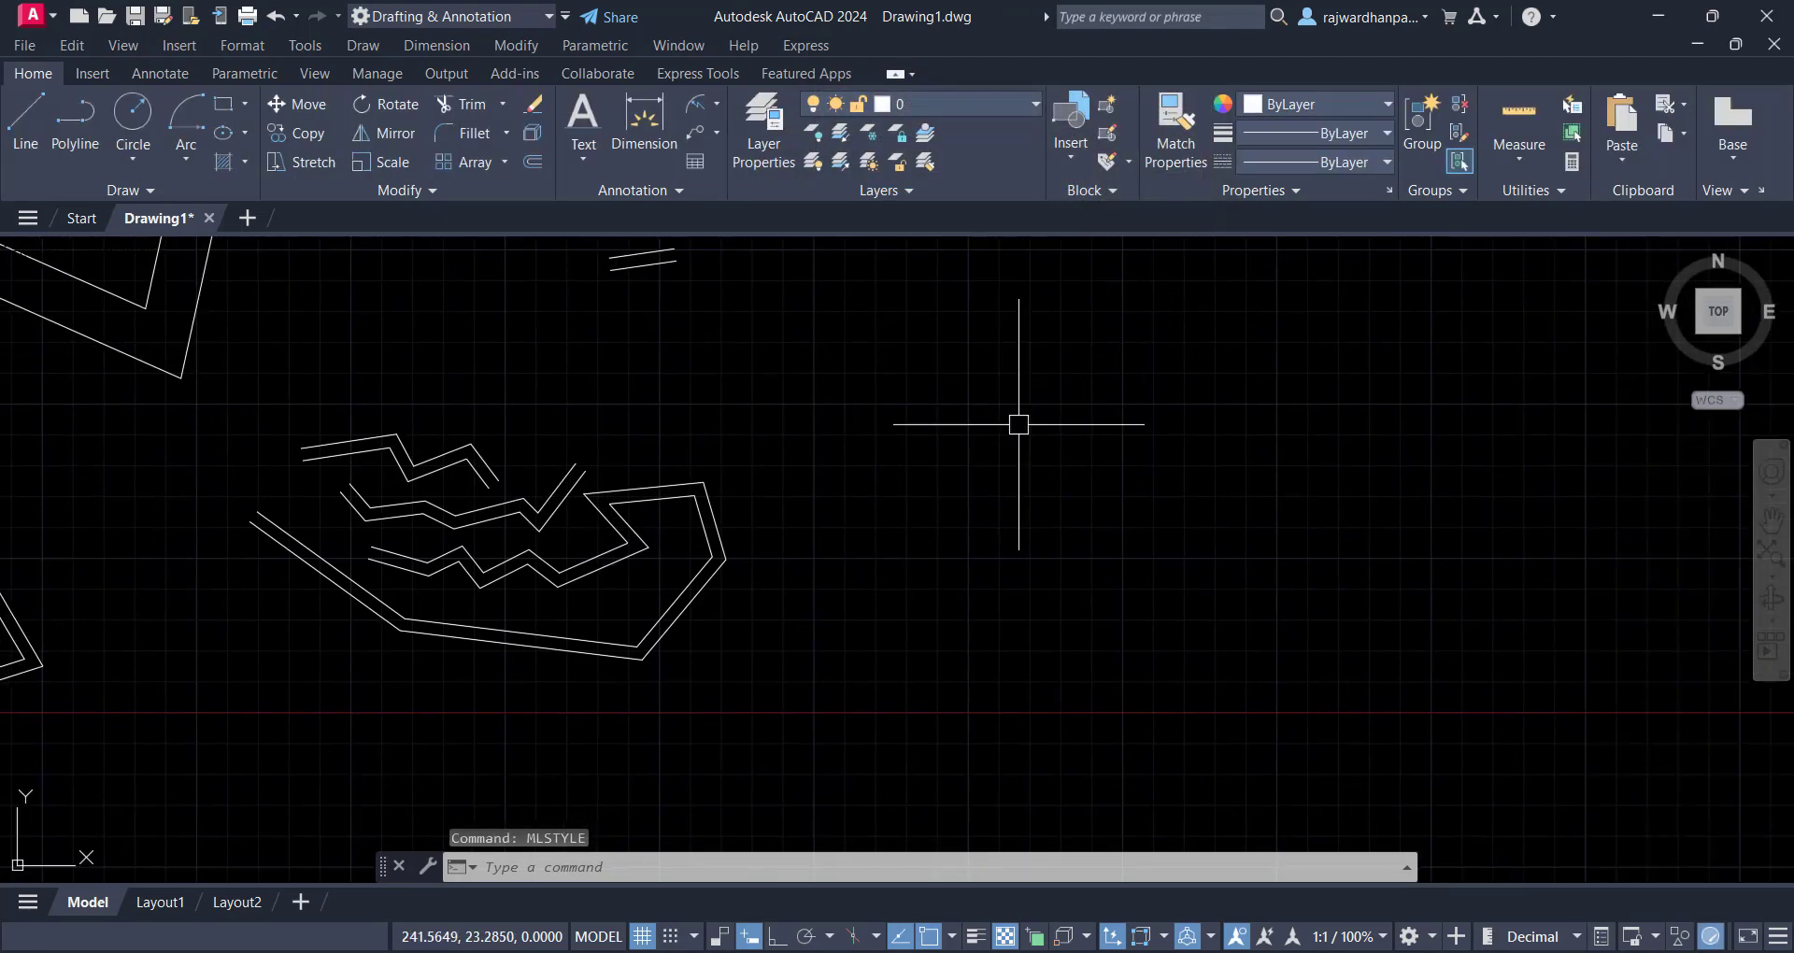
Start a ROAD-style multiline right of the white multilines and draw its first roughly rectangular loop around the starting segments
{"action": "type", "text": "ml"}
{"action": "key", "text": "Return"}
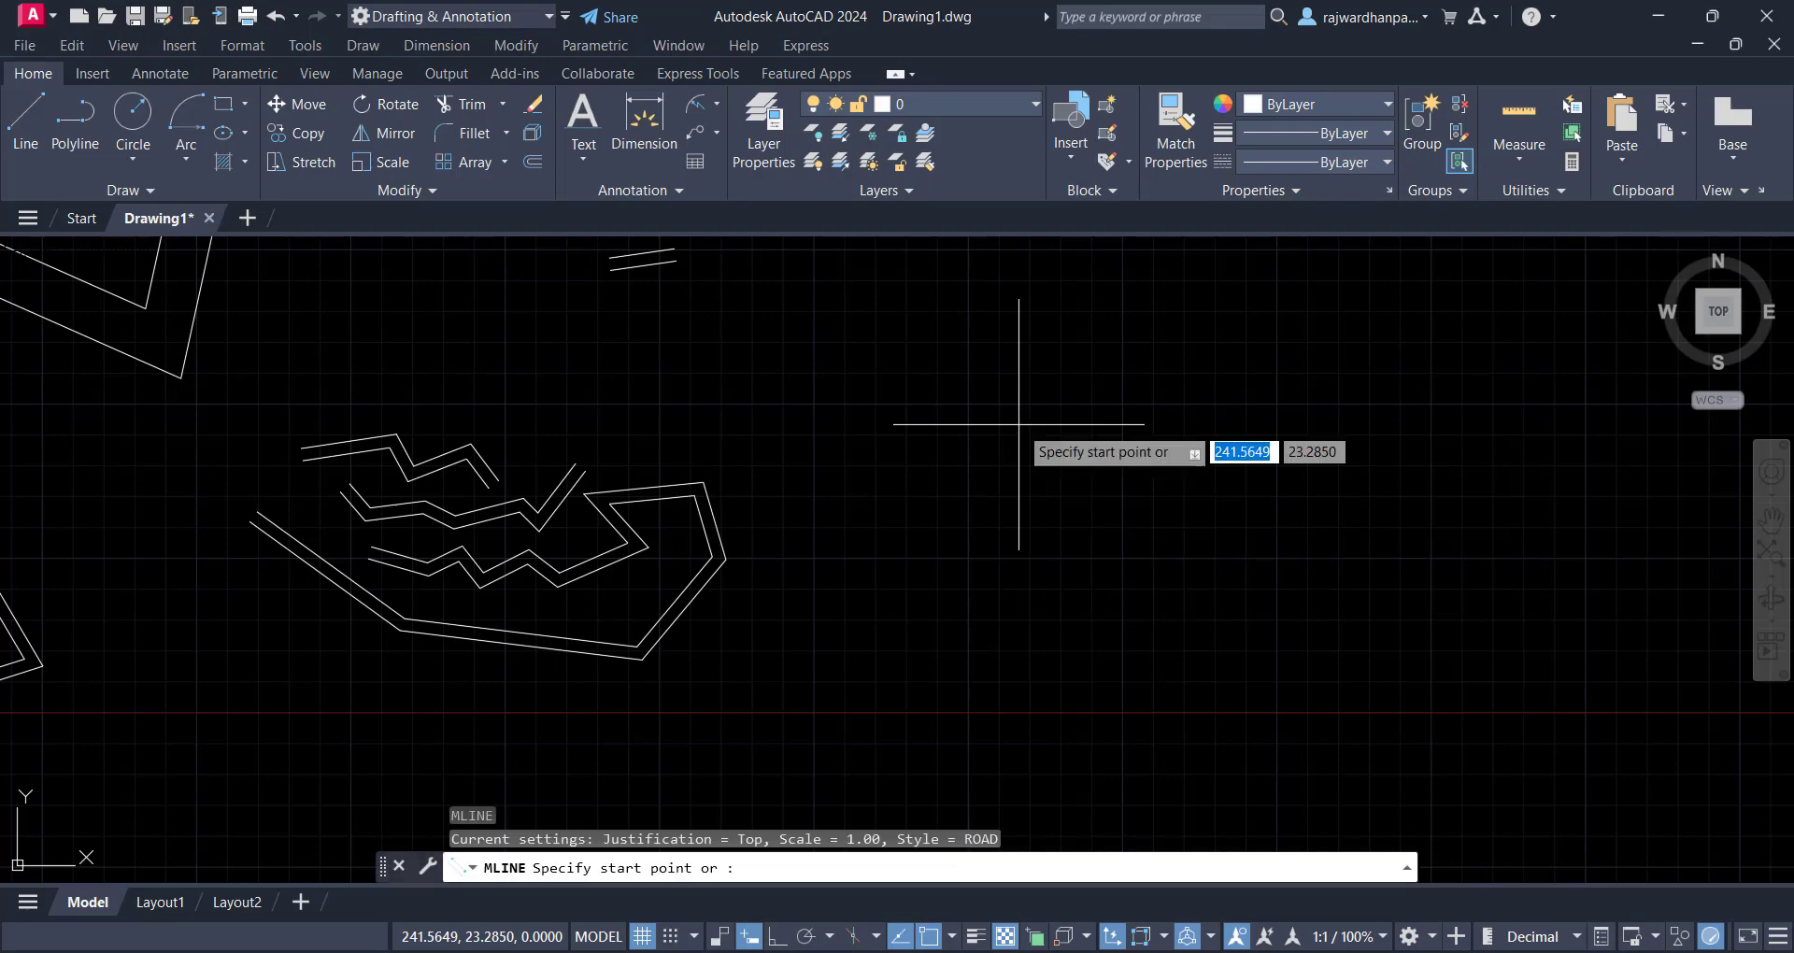
{"action": "left_click", "coordinate": [810, 398]}
{"action": "scroll", "coordinate": [928, 402], "scroll_direction": "up", "scroll_amount": 5}
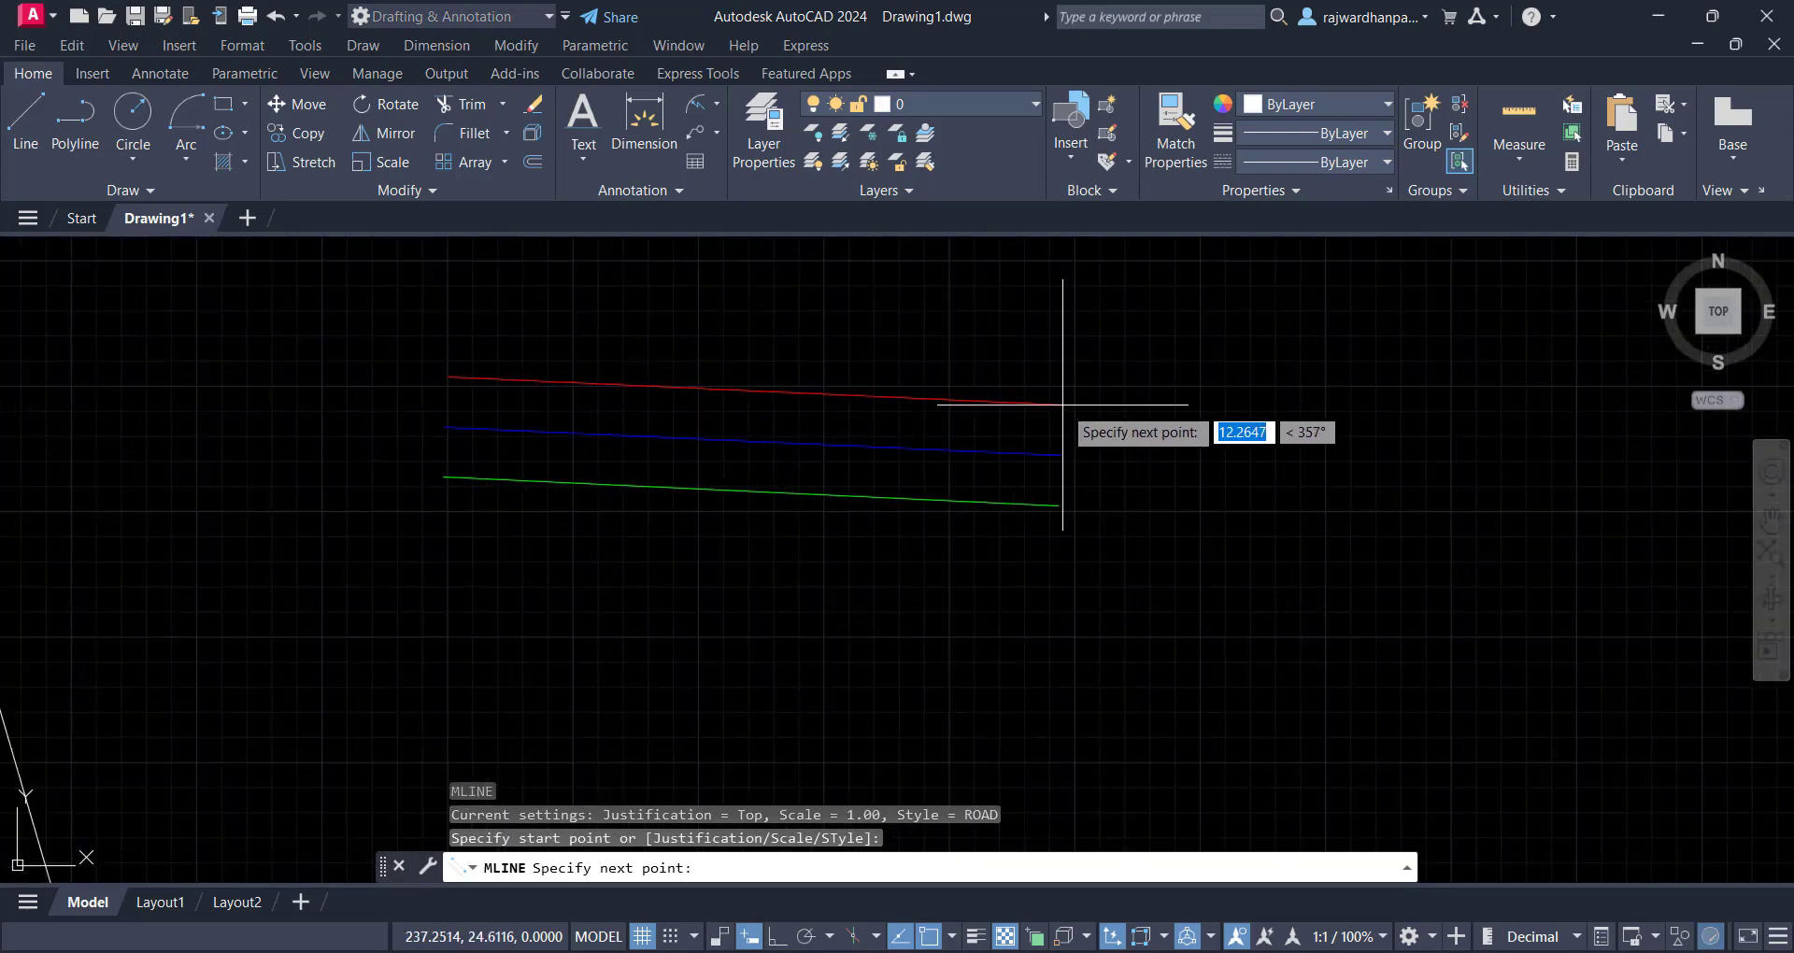
{"action": "scroll", "coordinate": [1062, 404], "scroll_direction": "down", "scroll_amount": 5}
{"action": "left_click", "coordinate": [1210, 397]}
{"action": "middle_click_drag", "start_coordinate": [1193, 660], "coordinate": [1025, 608]}
{"action": "scroll", "coordinate": [1018, 609], "scroll_direction": "down", "scroll_amount": 3}
{"action": "left_click", "coordinate": [1028, 718]}
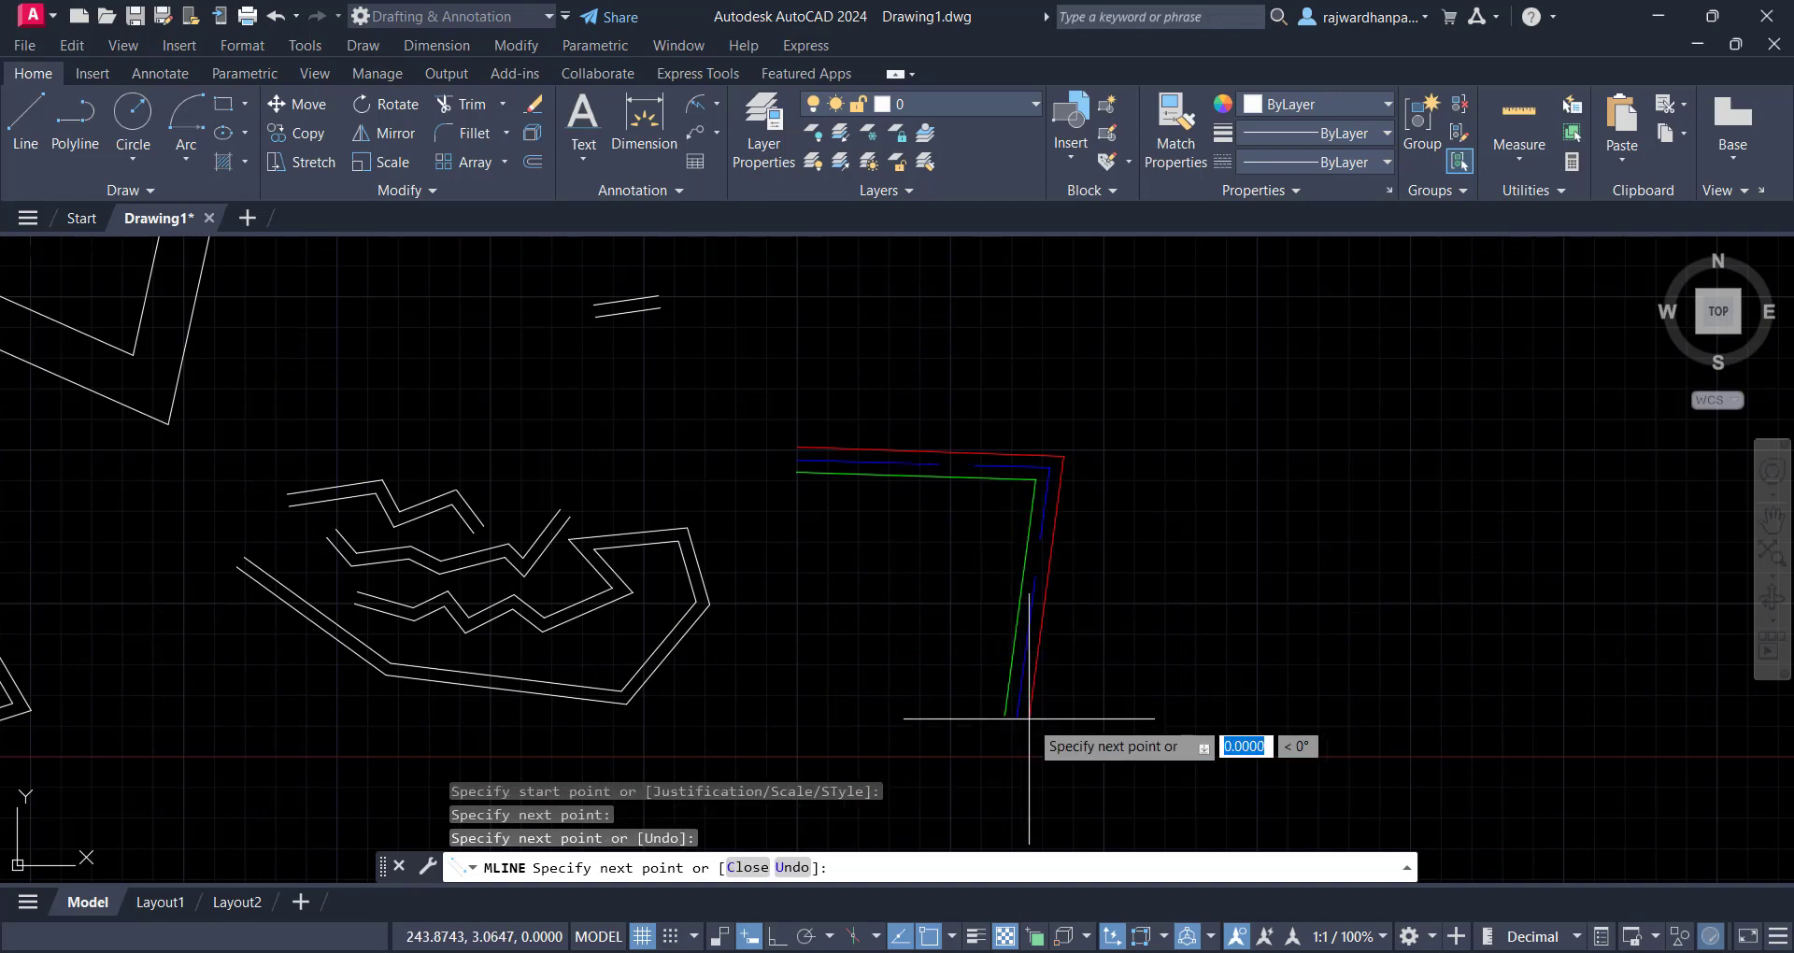
{"action": "left_click", "coordinate": [1369, 700]}
{"action": "left_click", "coordinate": [1344, 370]}
{"action": "scroll", "coordinate": [1103, 303], "scroll_direction": "down", "scroll_amount": 3}
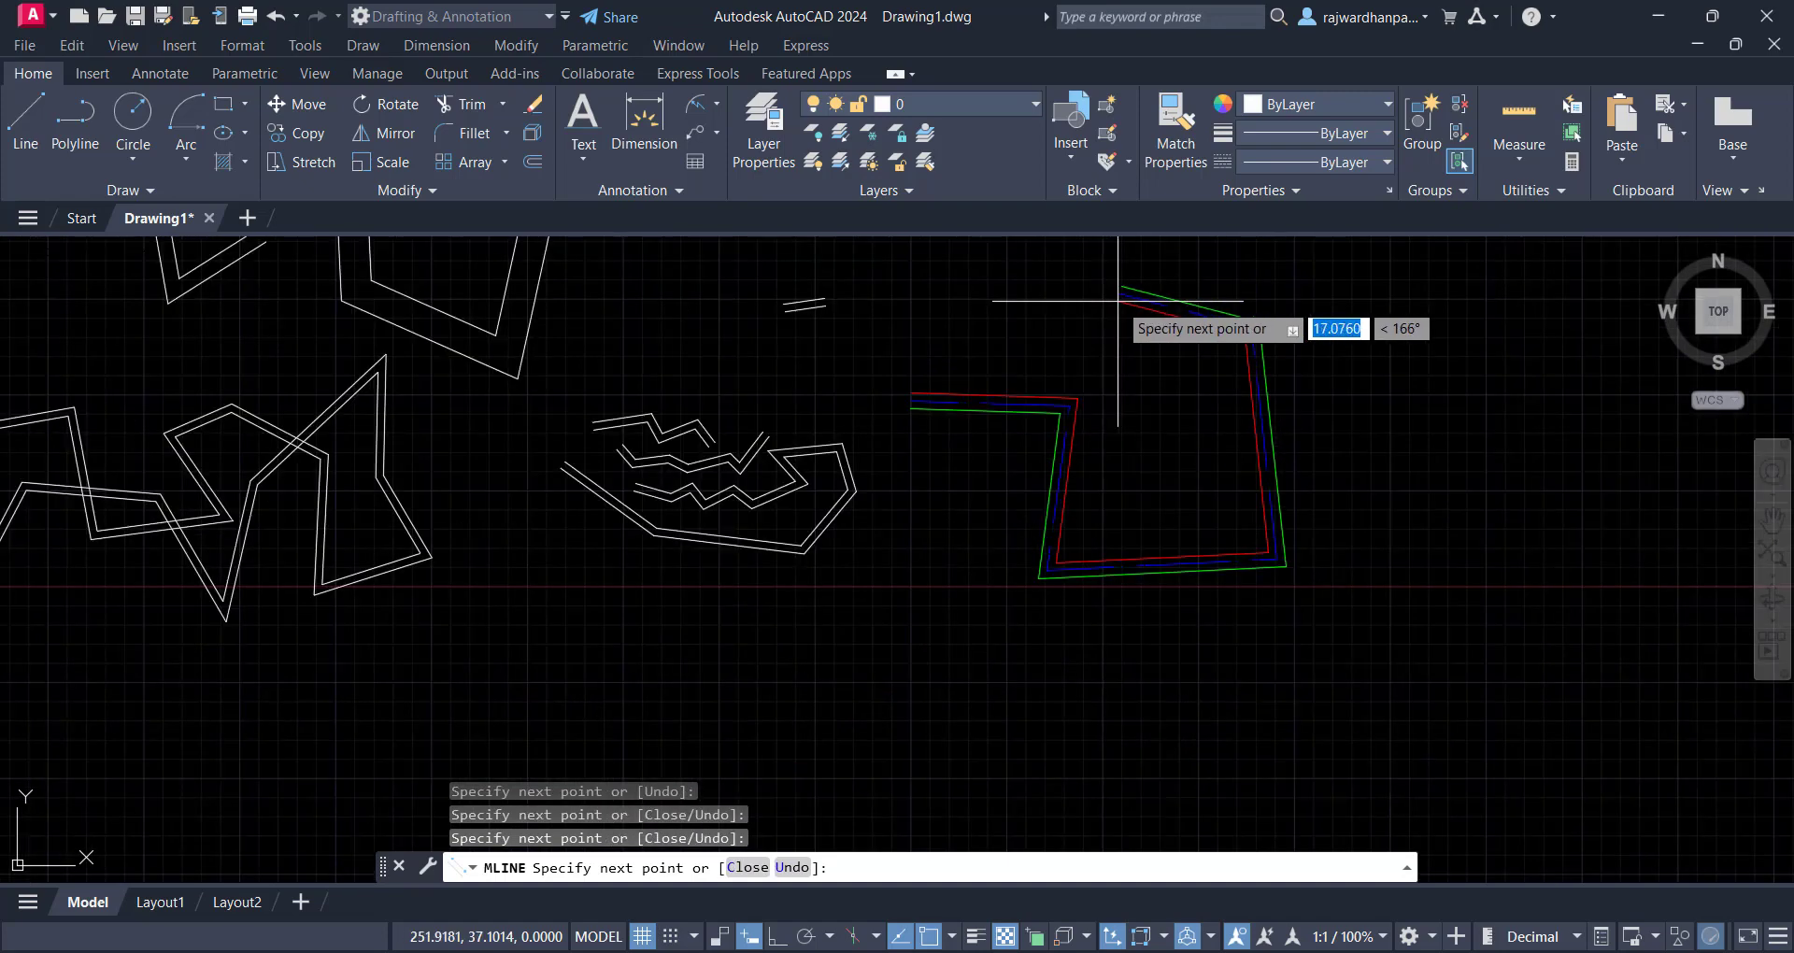
{"action": "left_click", "coordinate": [982, 319]}
{"action": "middle_click_drag", "start_coordinate": [1171, 312], "coordinate": [1101, 386]}
{"action": "left_click", "coordinate": [906, 596]}
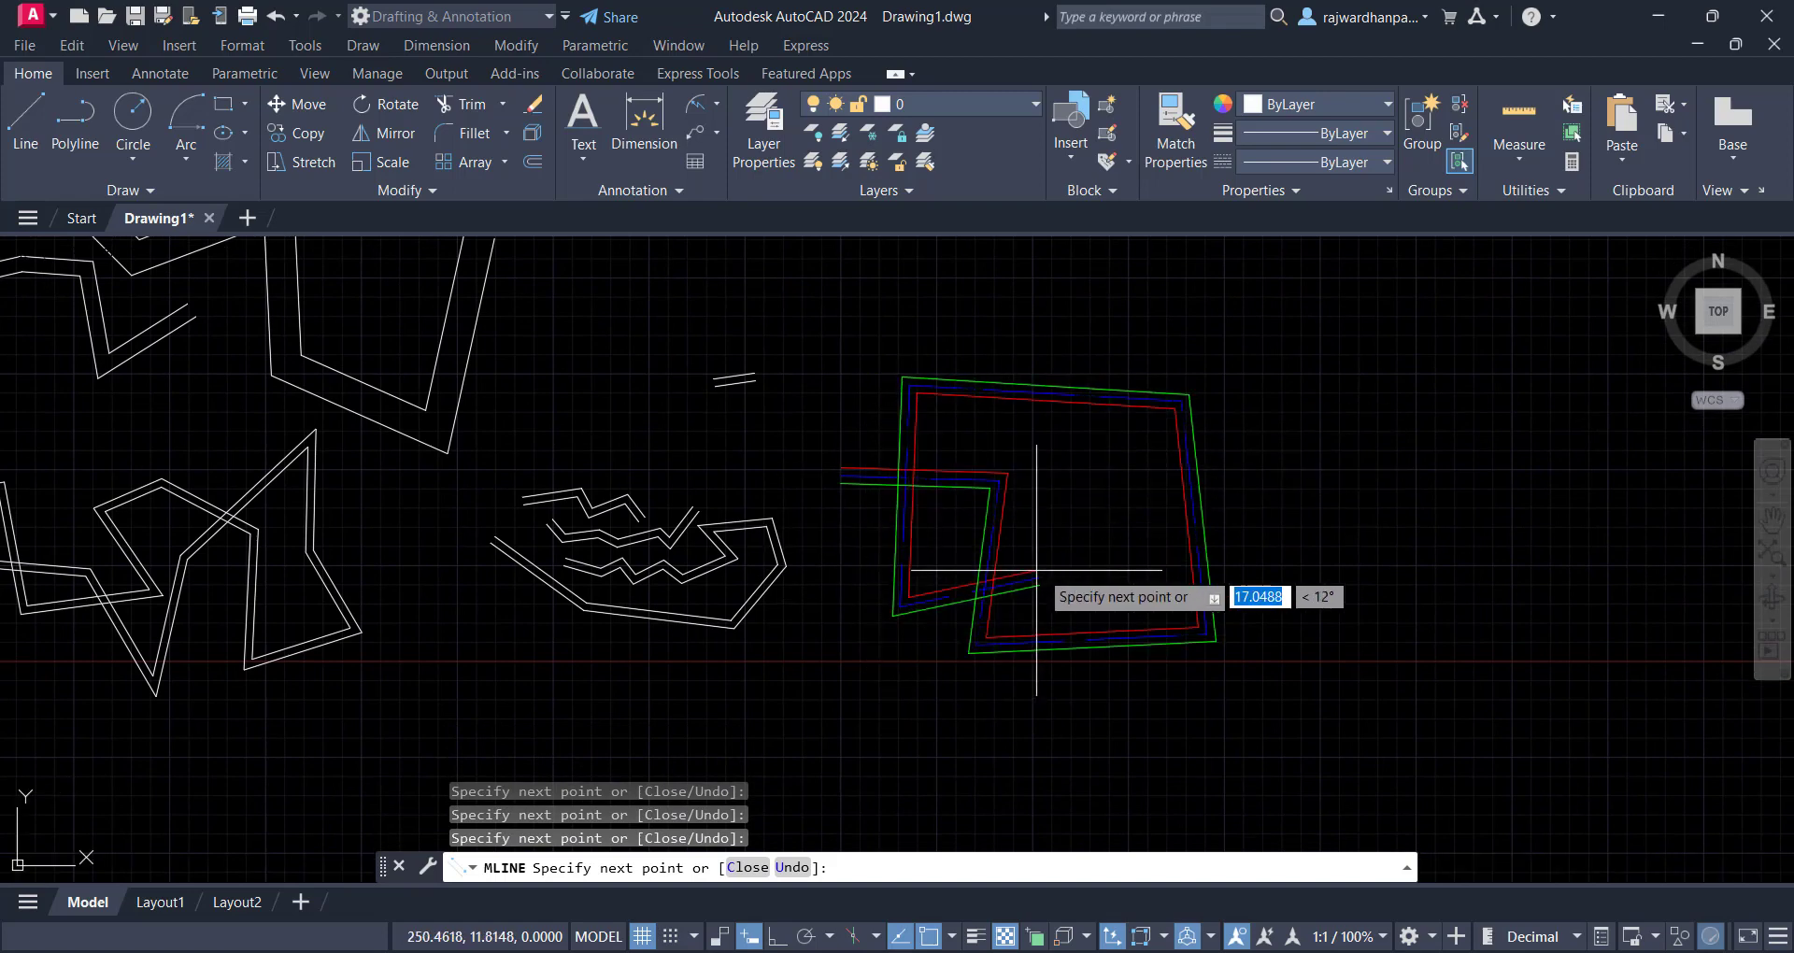
Extend the ROAD multiline to the right through two more large overlapping loops that cross earlier segments, and end it past its starting side
{"action": "left_click", "coordinate": [1355, 590]}
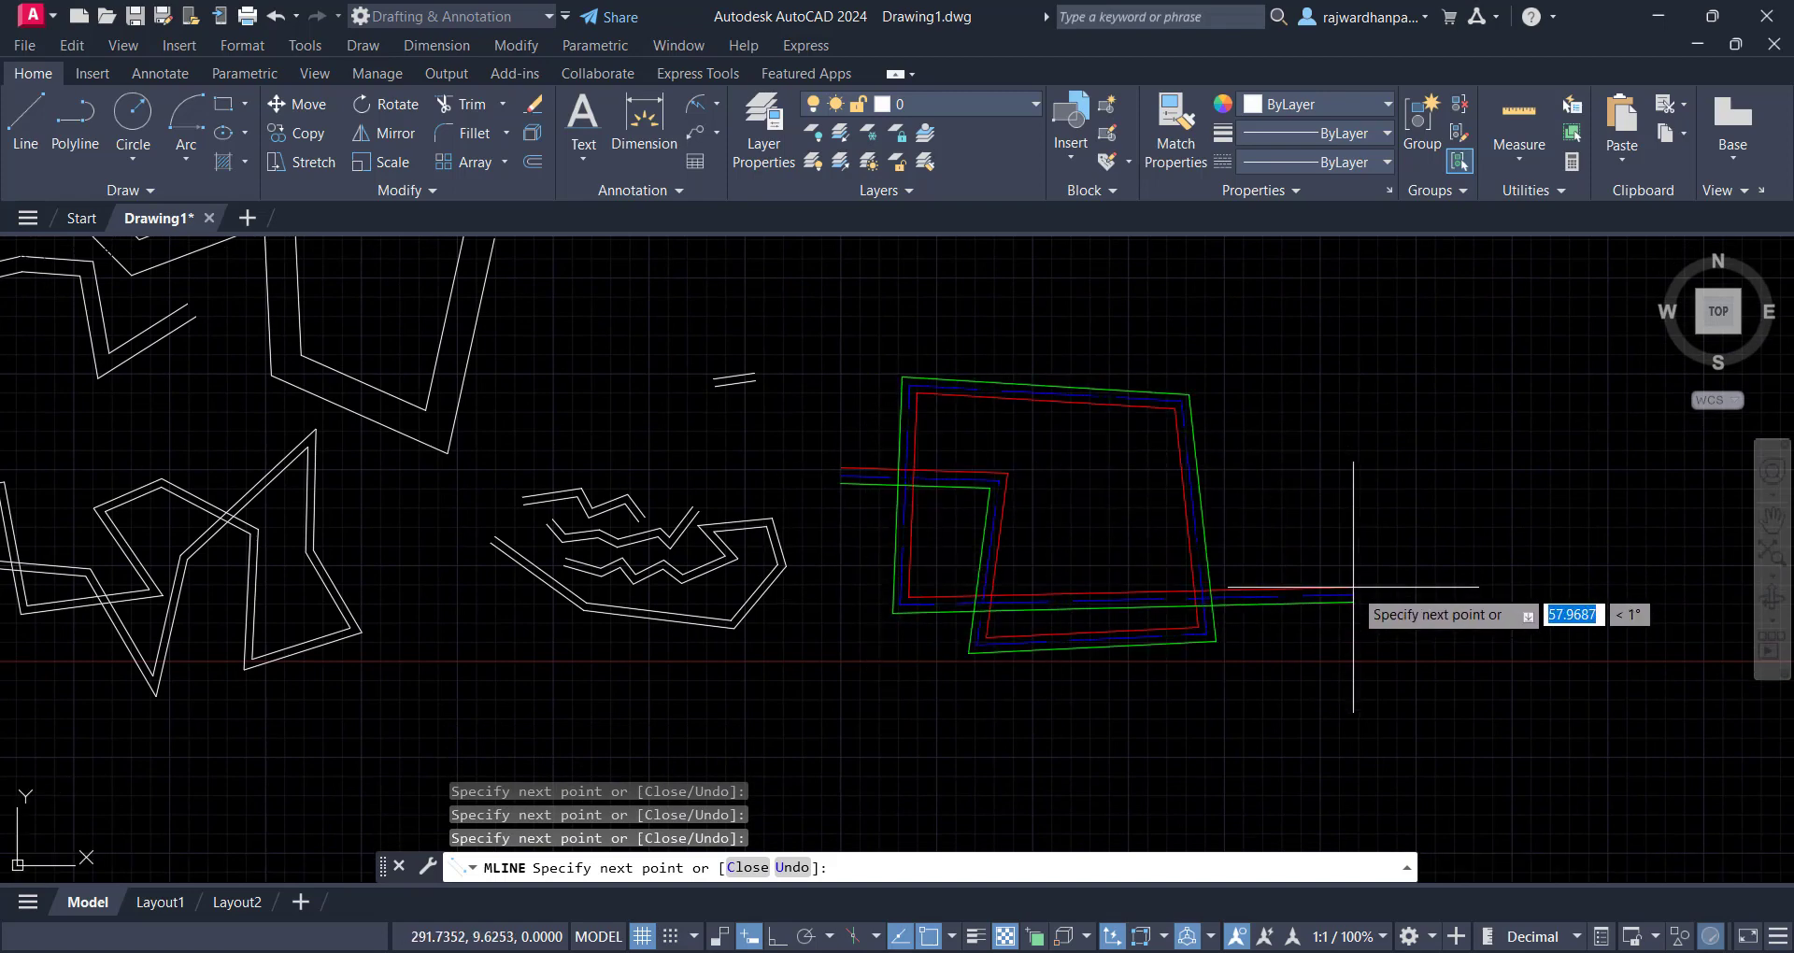
{"action": "left_click", "coordinate": [1349, 327]}
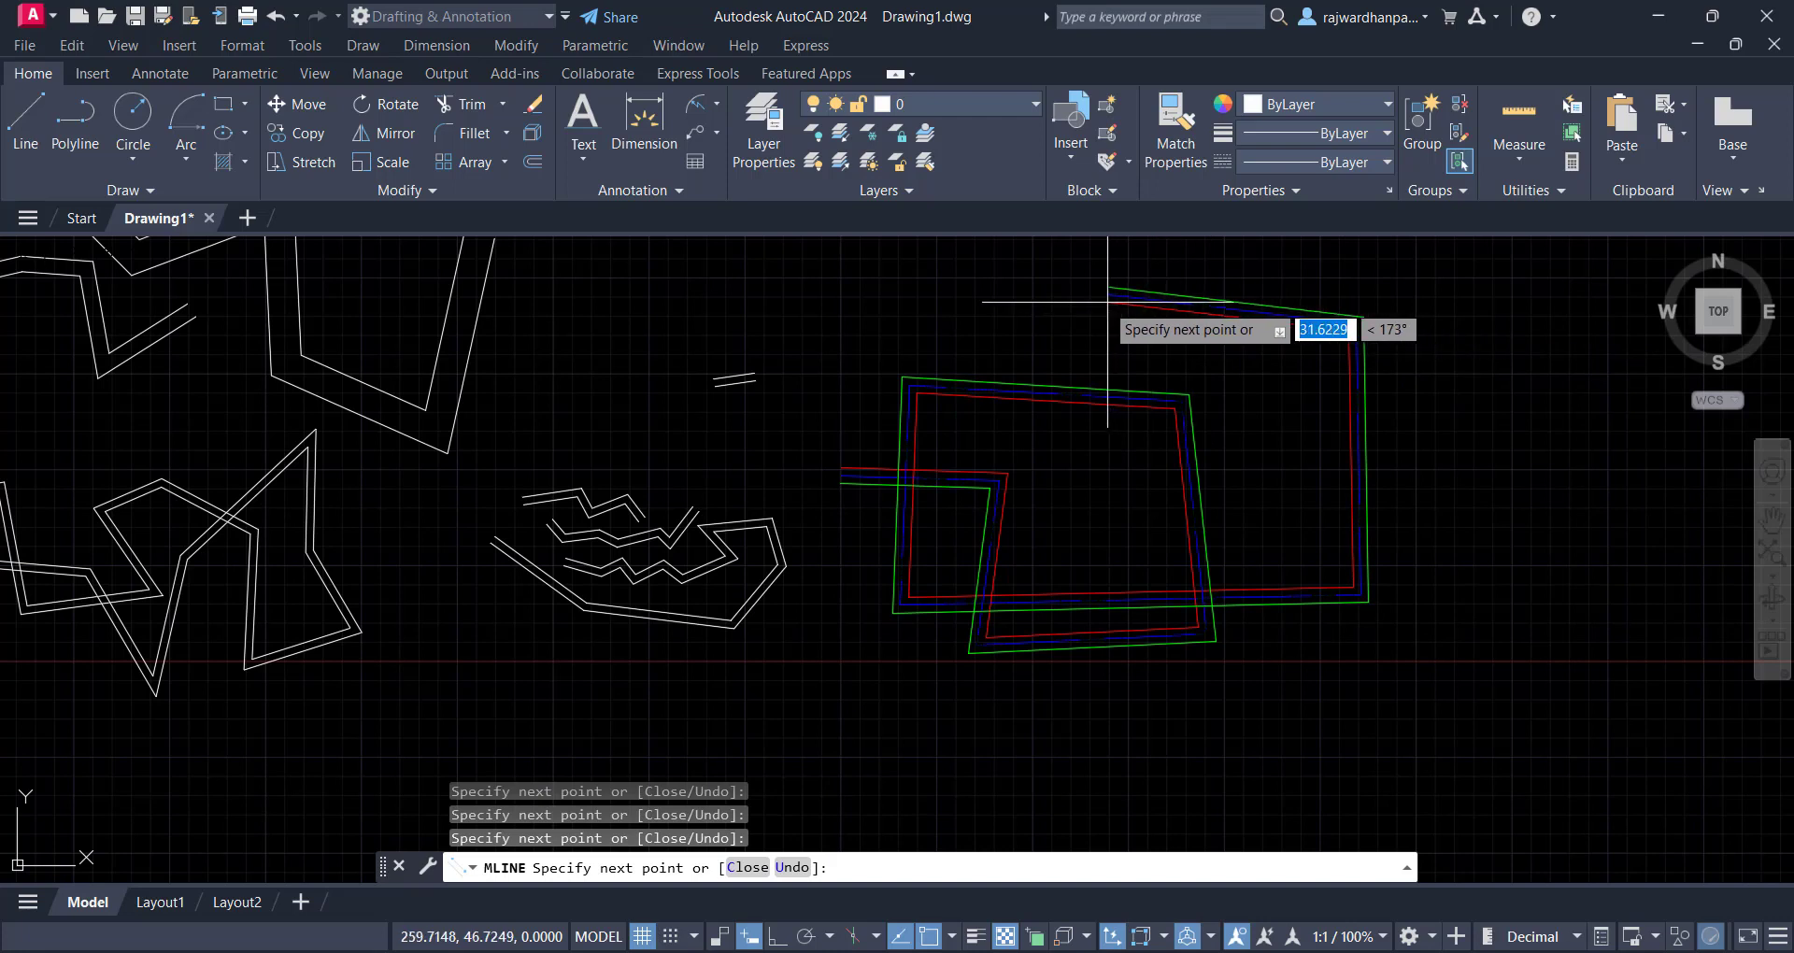
{"action": "left_click", "coordinate": [1070, 323]}
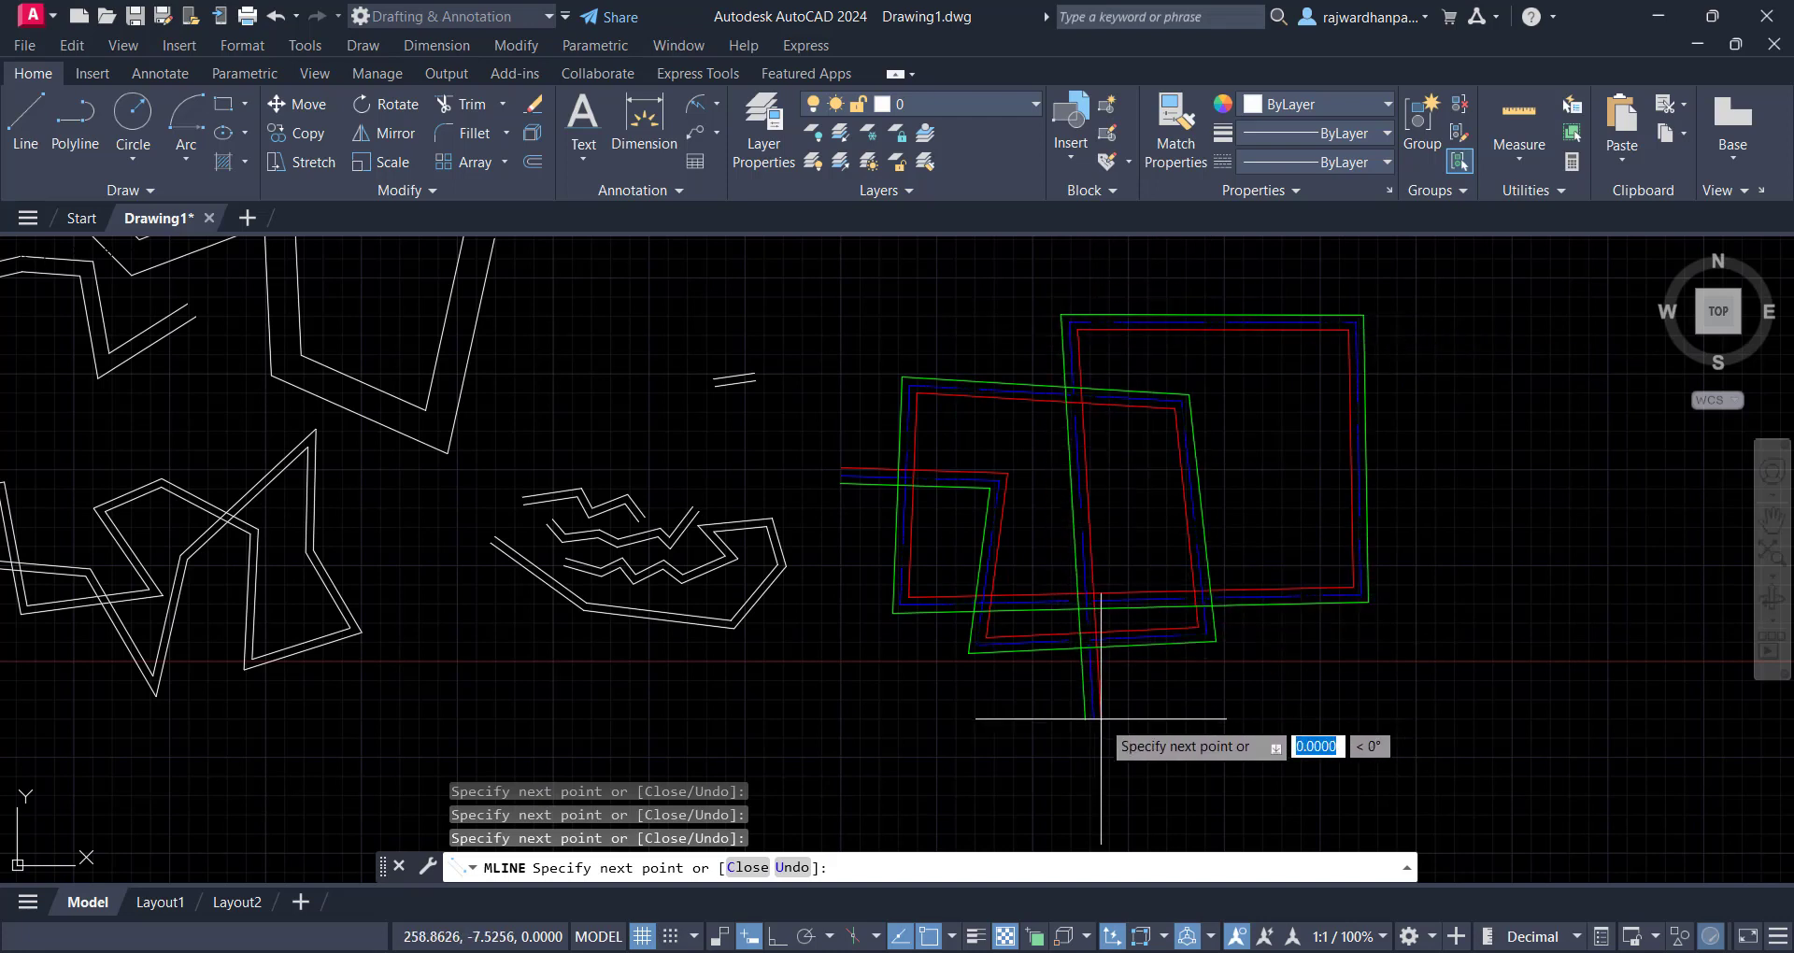
{"action": "left_click", "coordinate": [1101, 718]}
{"action": "left_click", "coordinate": [1526, 676]}
{"action": "left_click", "coordinate": [1483, 391]}
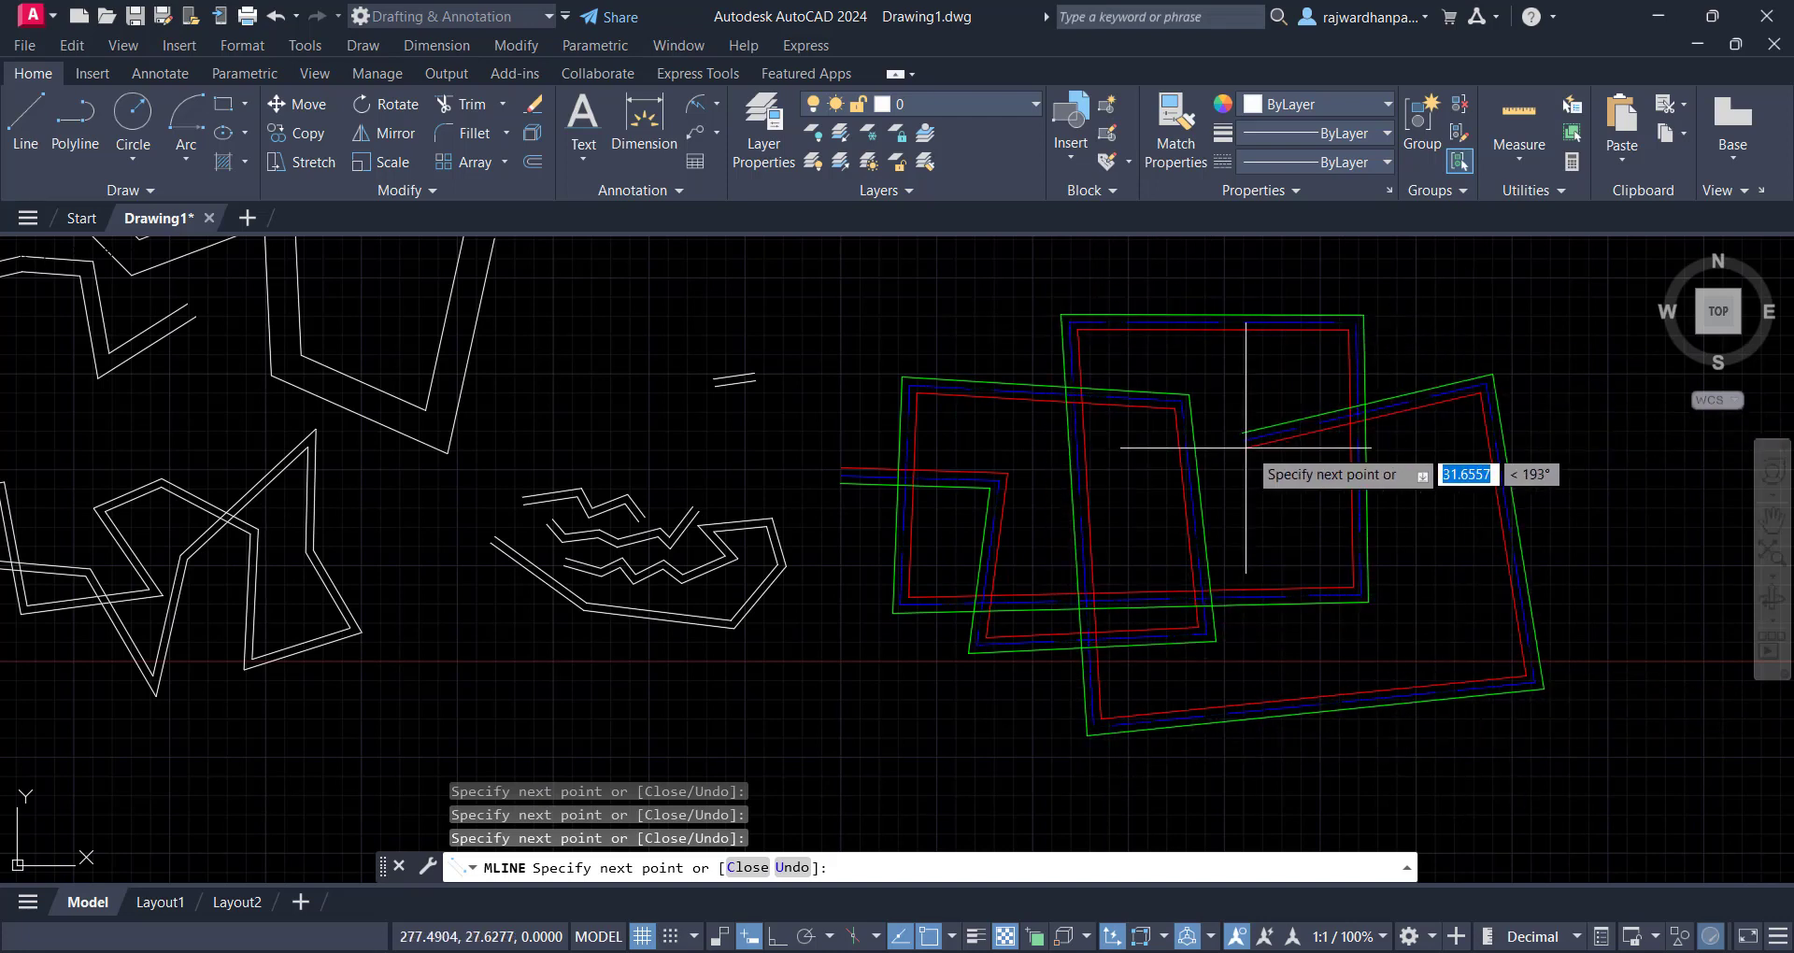
{"action": "left_click", "coordinate": [824, 431]}
{"action": "key", "text": "Escape"}
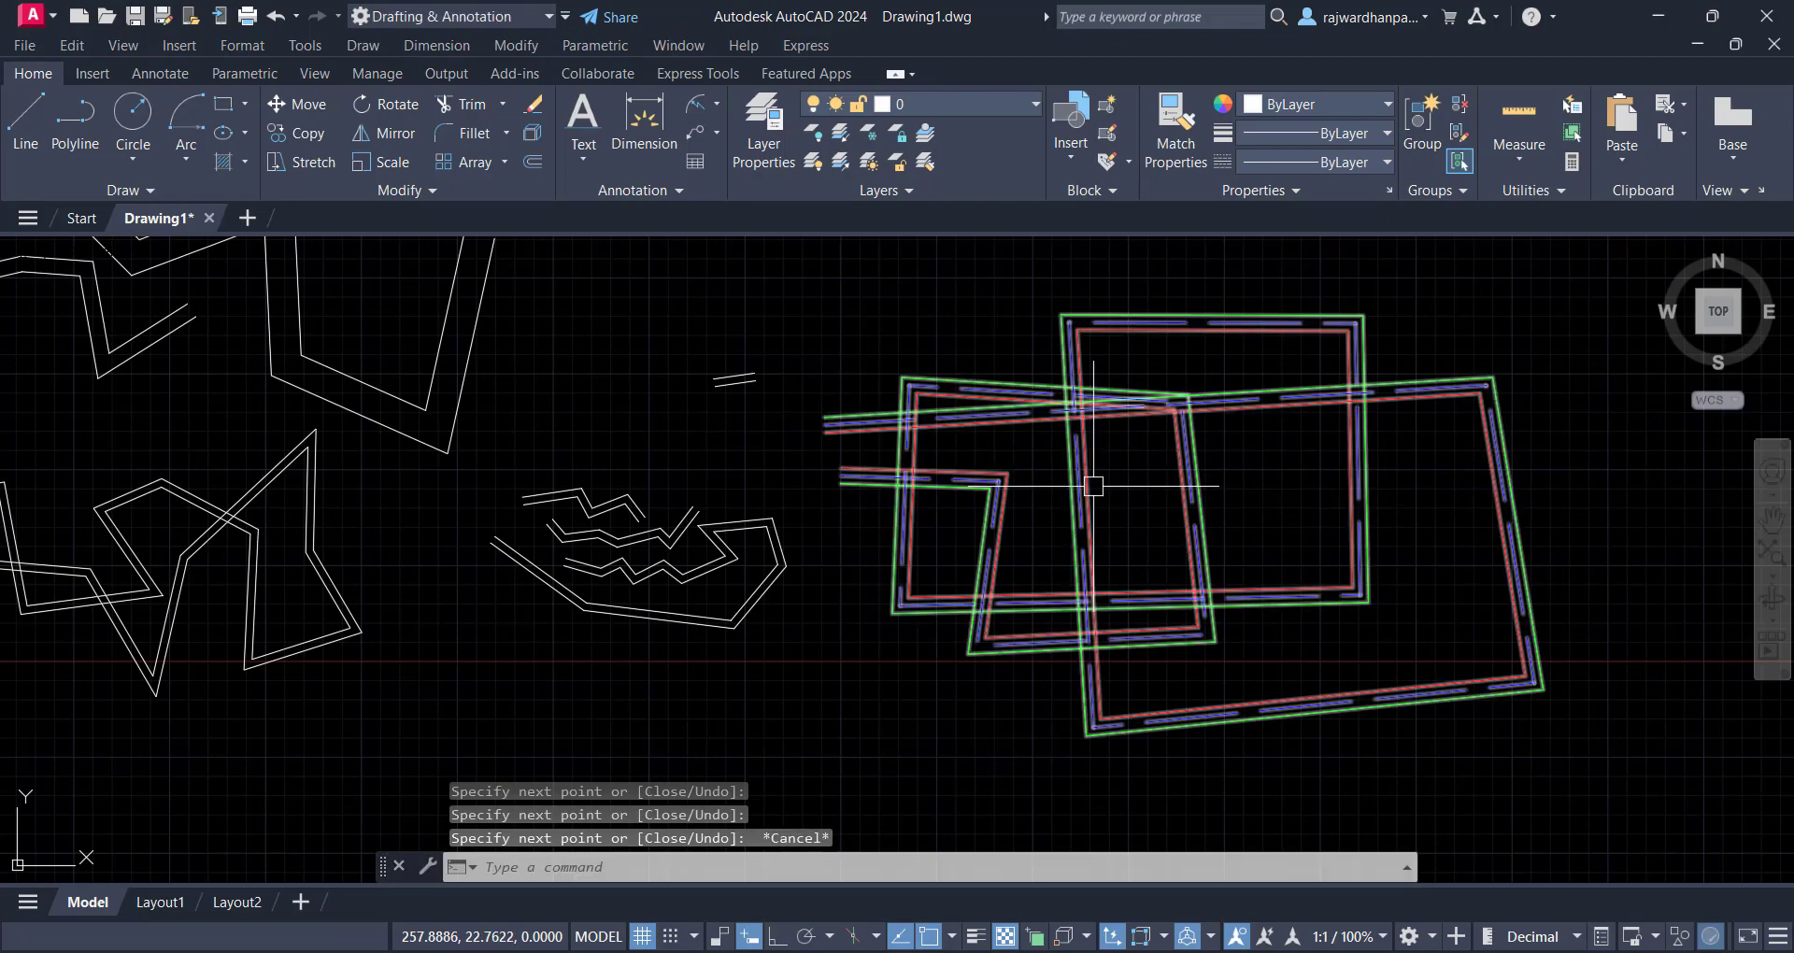
Examine how the red, blue and green lines overlap where the ROAD multiline's first segment crosses its left vertical segment
{"action": "scroll", "coordinate": [1013, 520], "scroll_direction": "up", "scroll_amount": 3}
{"action": "middle_click_drag", "start_coordinate": [1012, 521], "coordinate": [1073, 520]}
{"action": "scroll", "coordinate": [1012, 520], "scroll_direction": "up", "scroll_amount": 3}
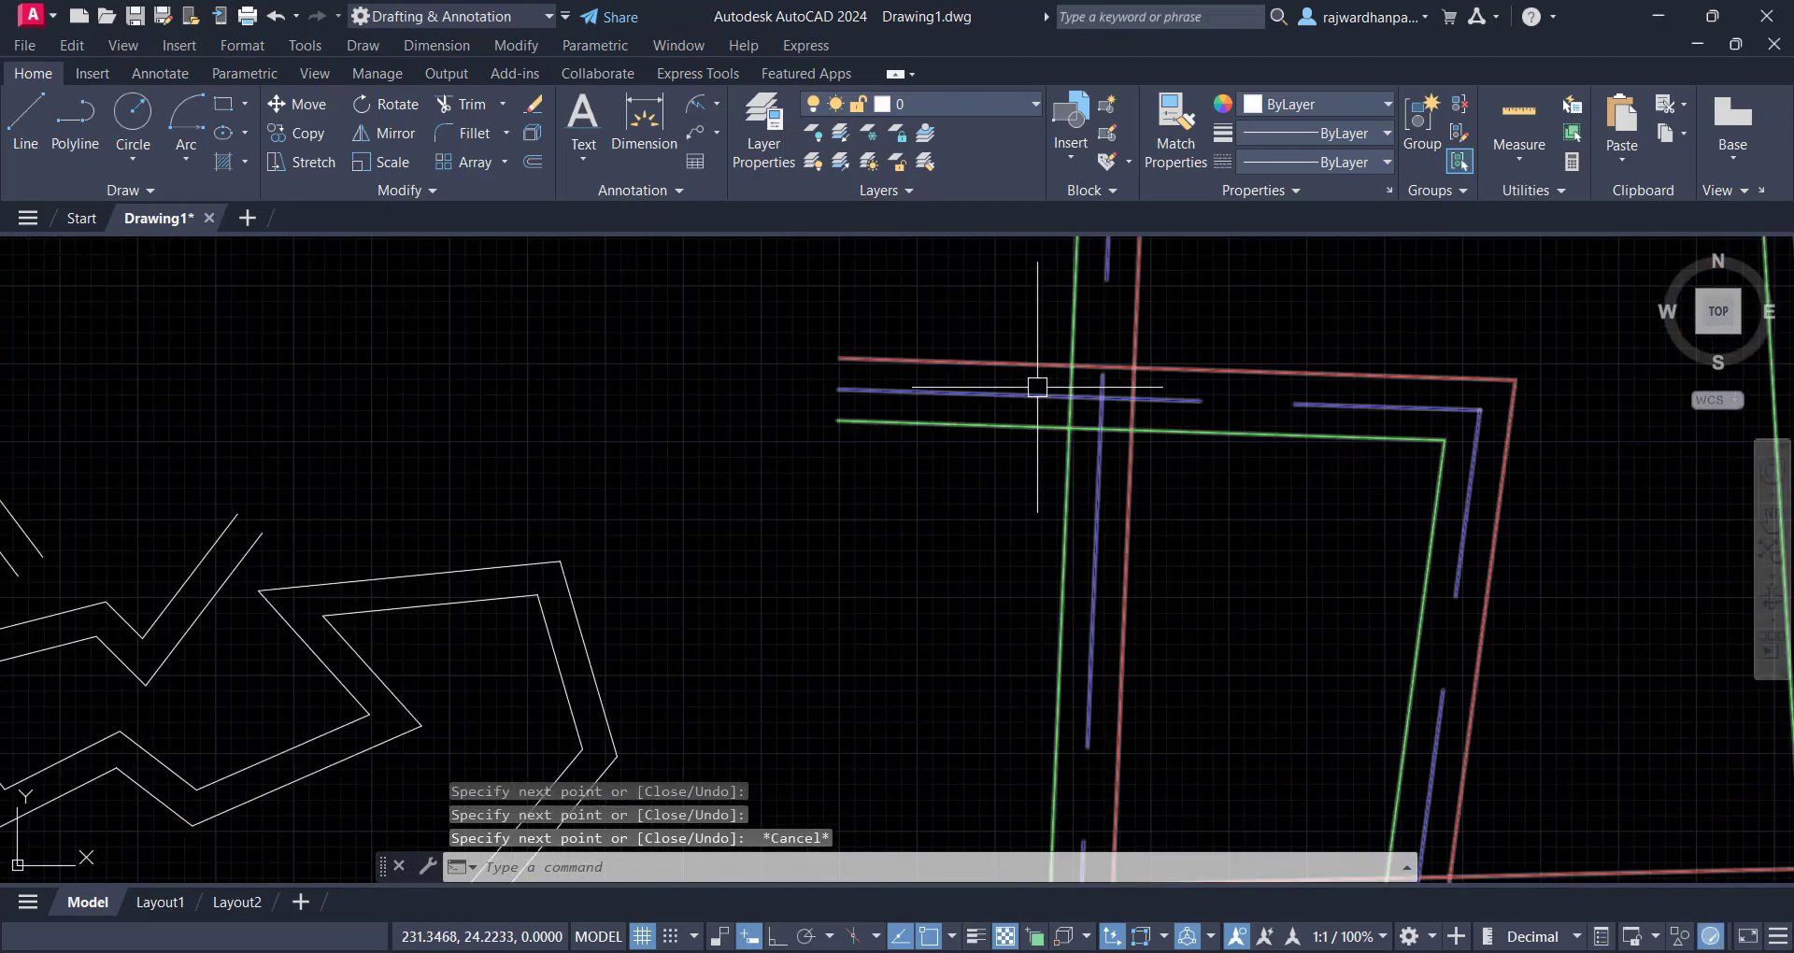
{"action": "mouse_move", "coordinate": [1186, 513]}
{"action": "middle_mouse_down"}
{"action": "mouse_move", "coordinate": [1081, 541]}
{"action": "mouse_move", "coordinate": [1112, 522]}
{"action": "middle_mouse_up"}
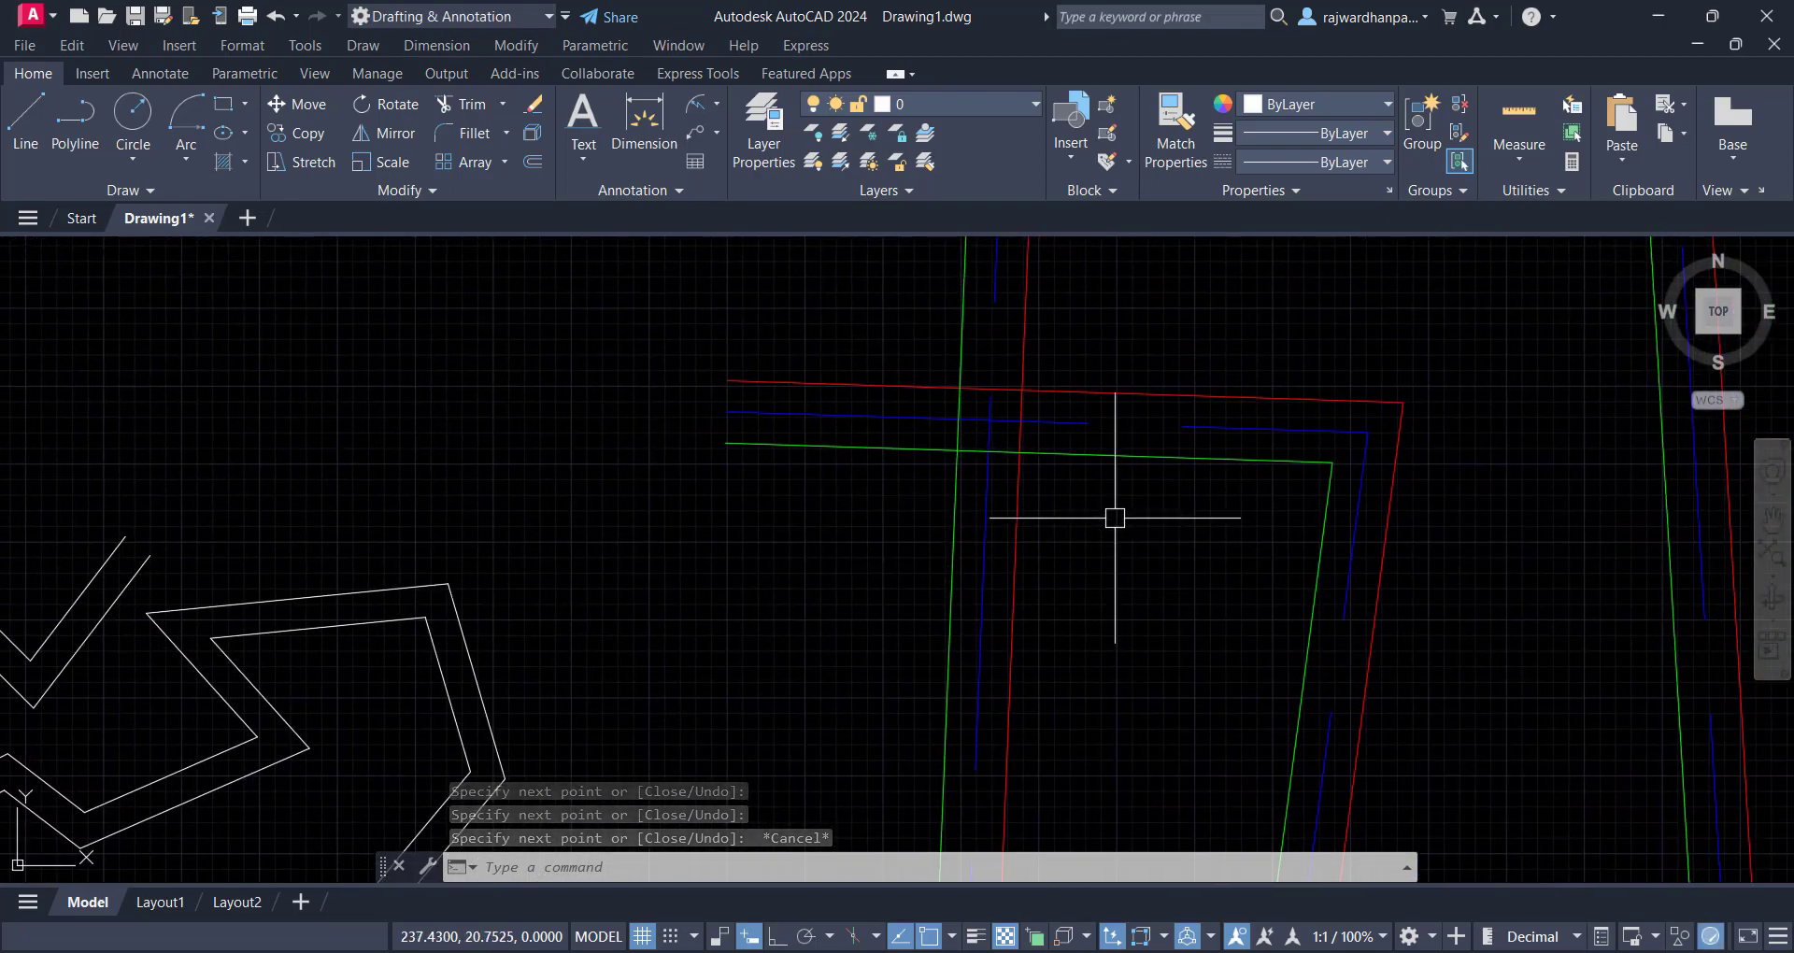
{"action": "key", "text": "Escape"}
{"action": "key", "text": "Escape"}
{"action": "key", "text": "Escape"}
{"action": "scroll", "coordinate": [992, 472], "scroll_direction": "up", "scroll_amount": 2}
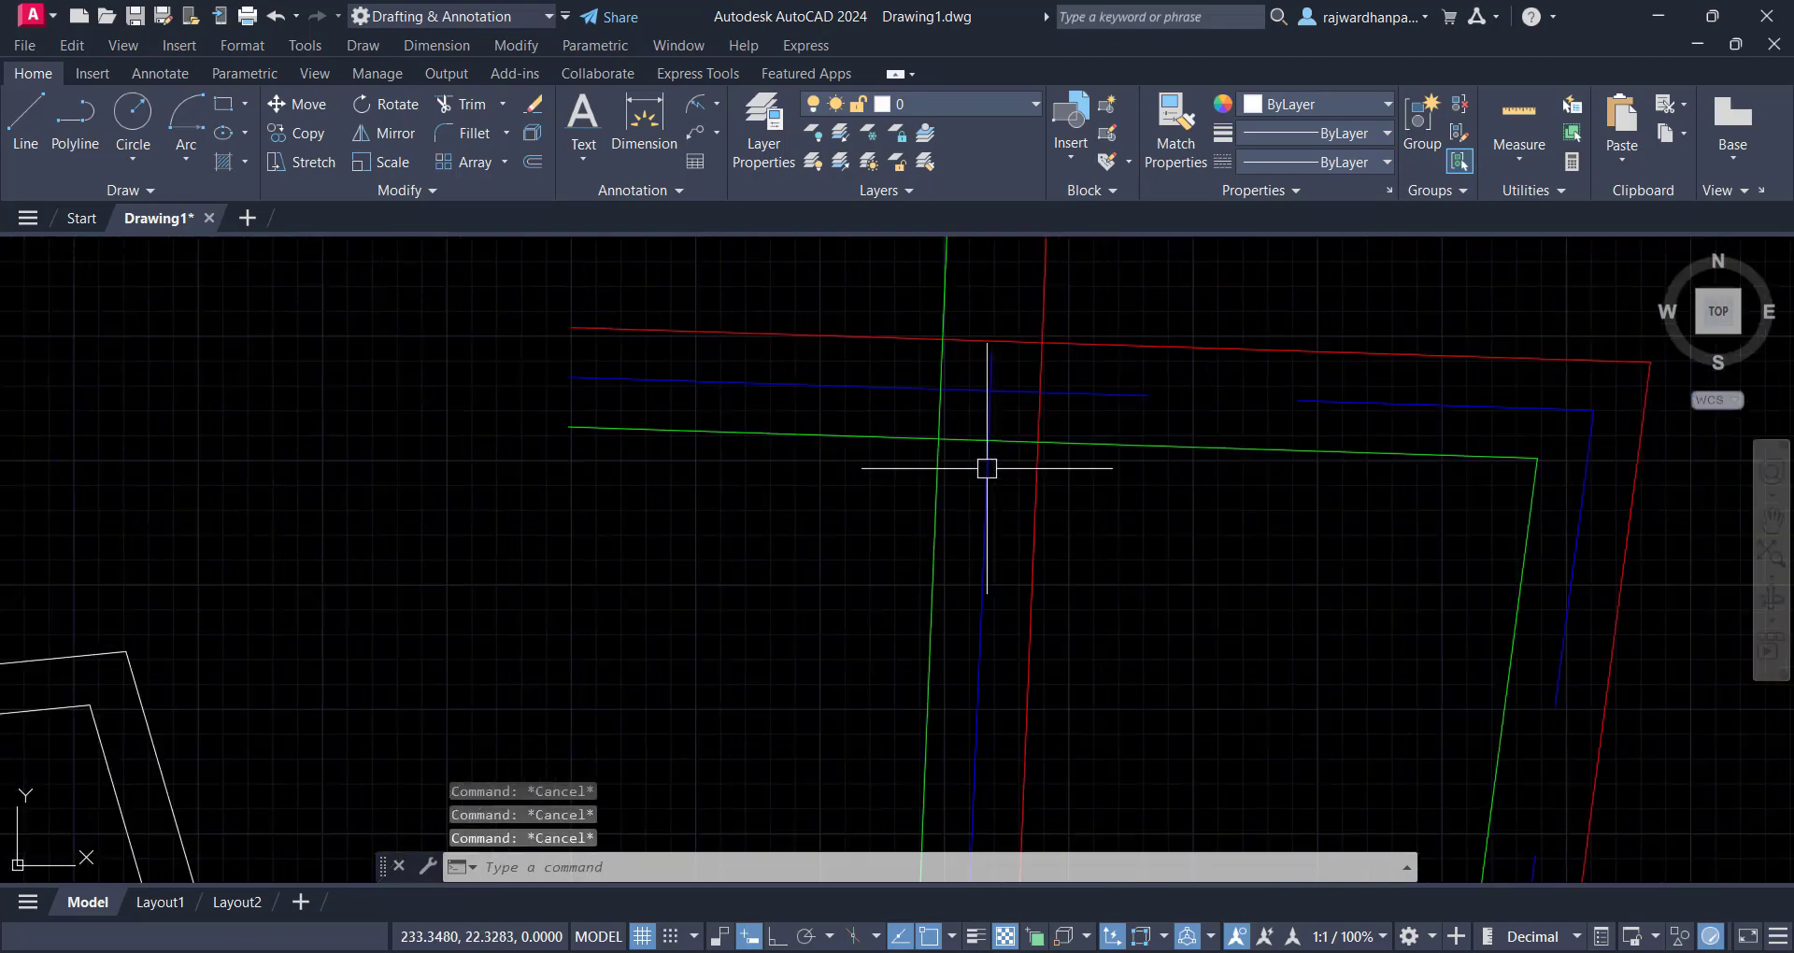
{"action": "left_click", "coordinate": [1100, 370]}
{"action": "left_click", "coordinate": [1121, 361]}
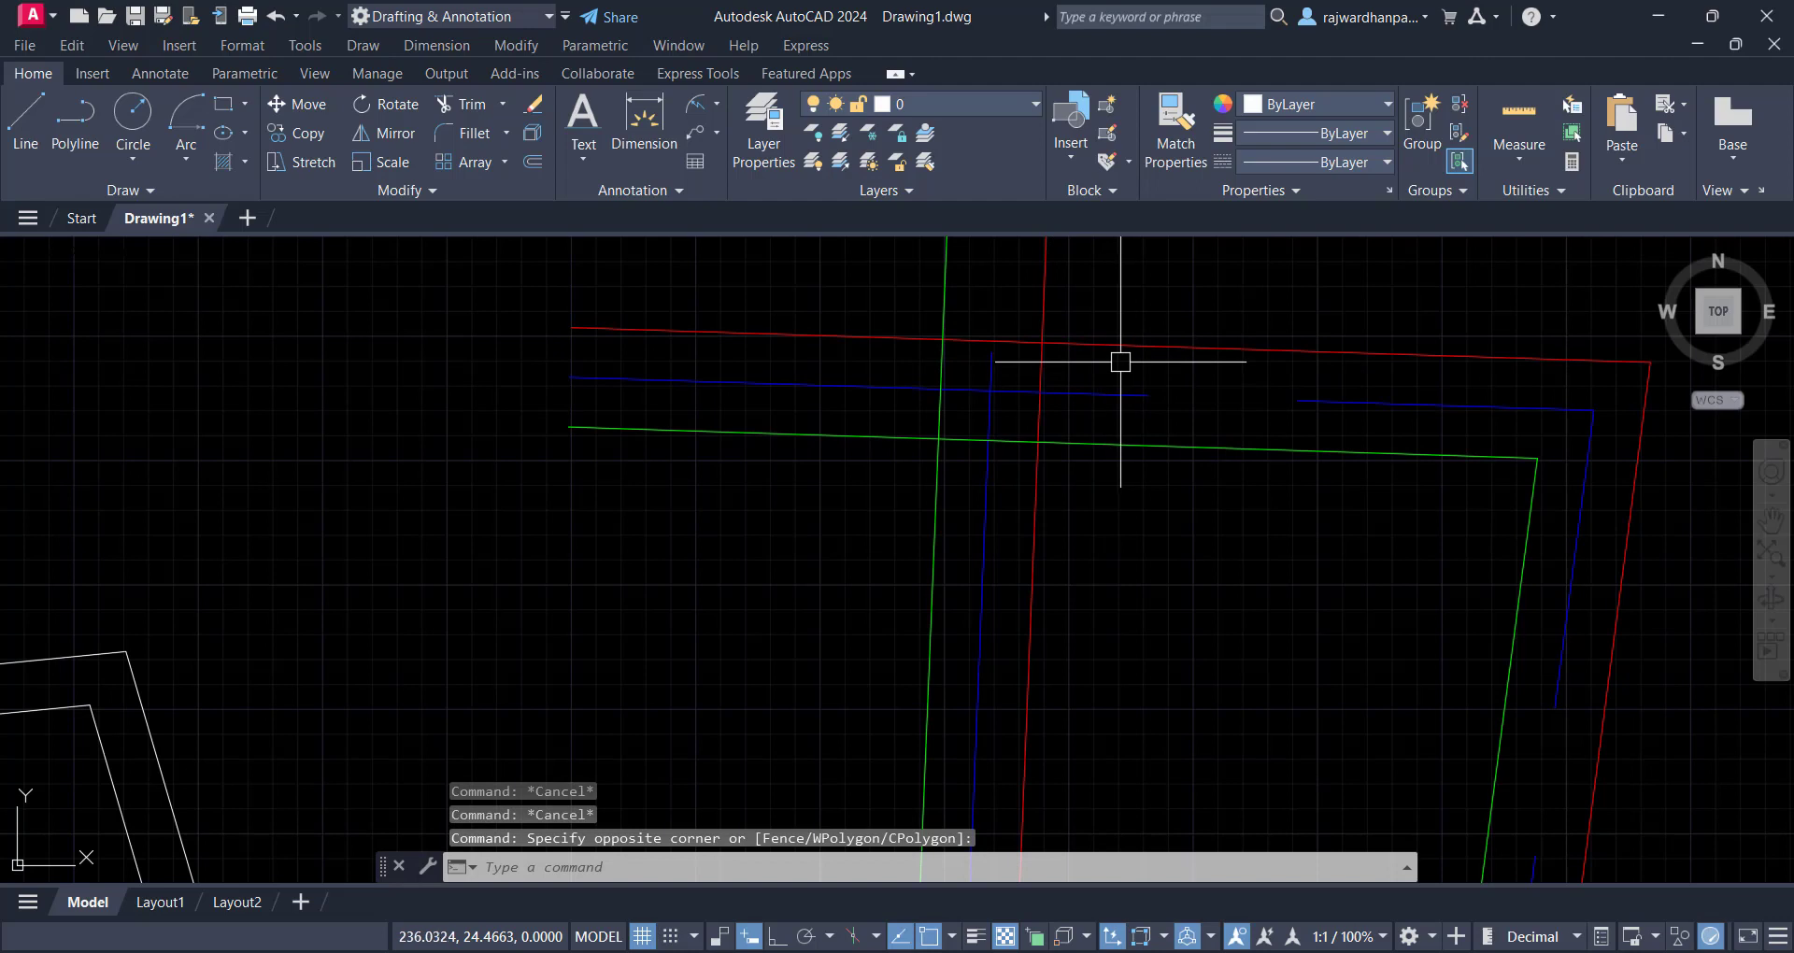
{"action": "mouse_move", "coordinate": [1121, 361]}
{"action": "middle_mouse_down"}
{"action": "mouse_move", "coordinate": [1125, 388]}
{"action": "mouse_move", "coordinate": [969, 465]}
{"action": "middle_mouse_up"}
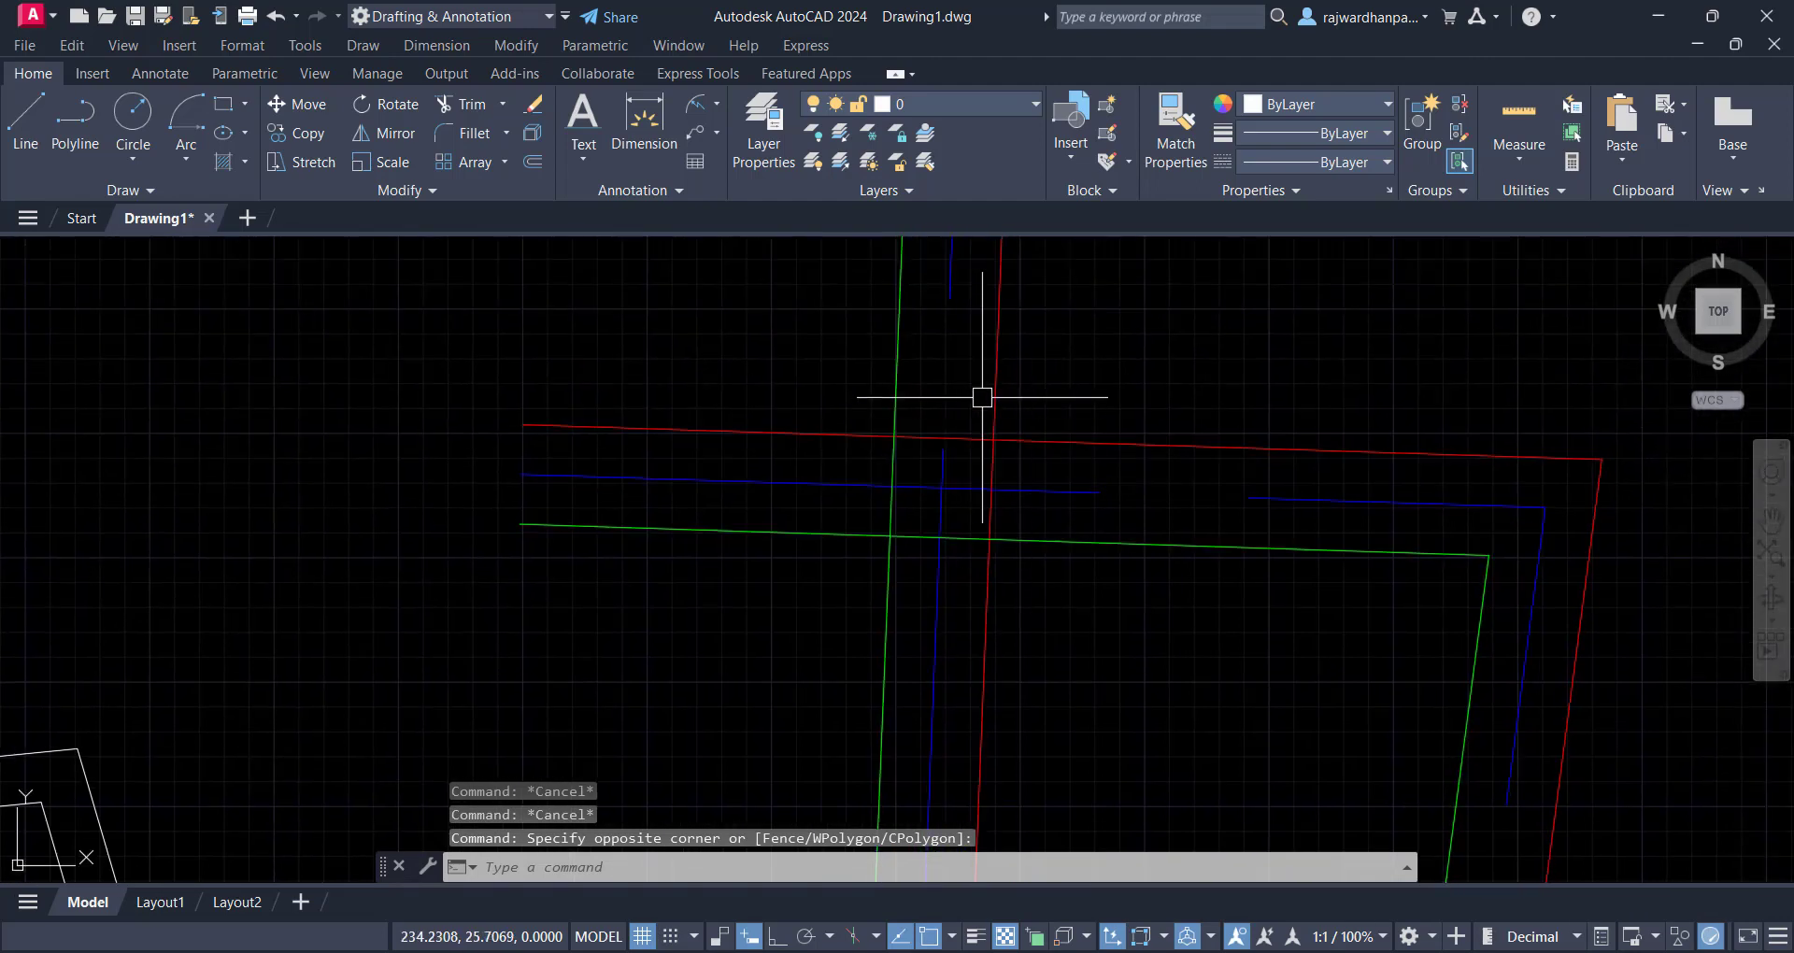
{"action": "left_click", "coordinate": [1093, 340]}
{"action": "left_click", "coordinate": [1046, 396]}
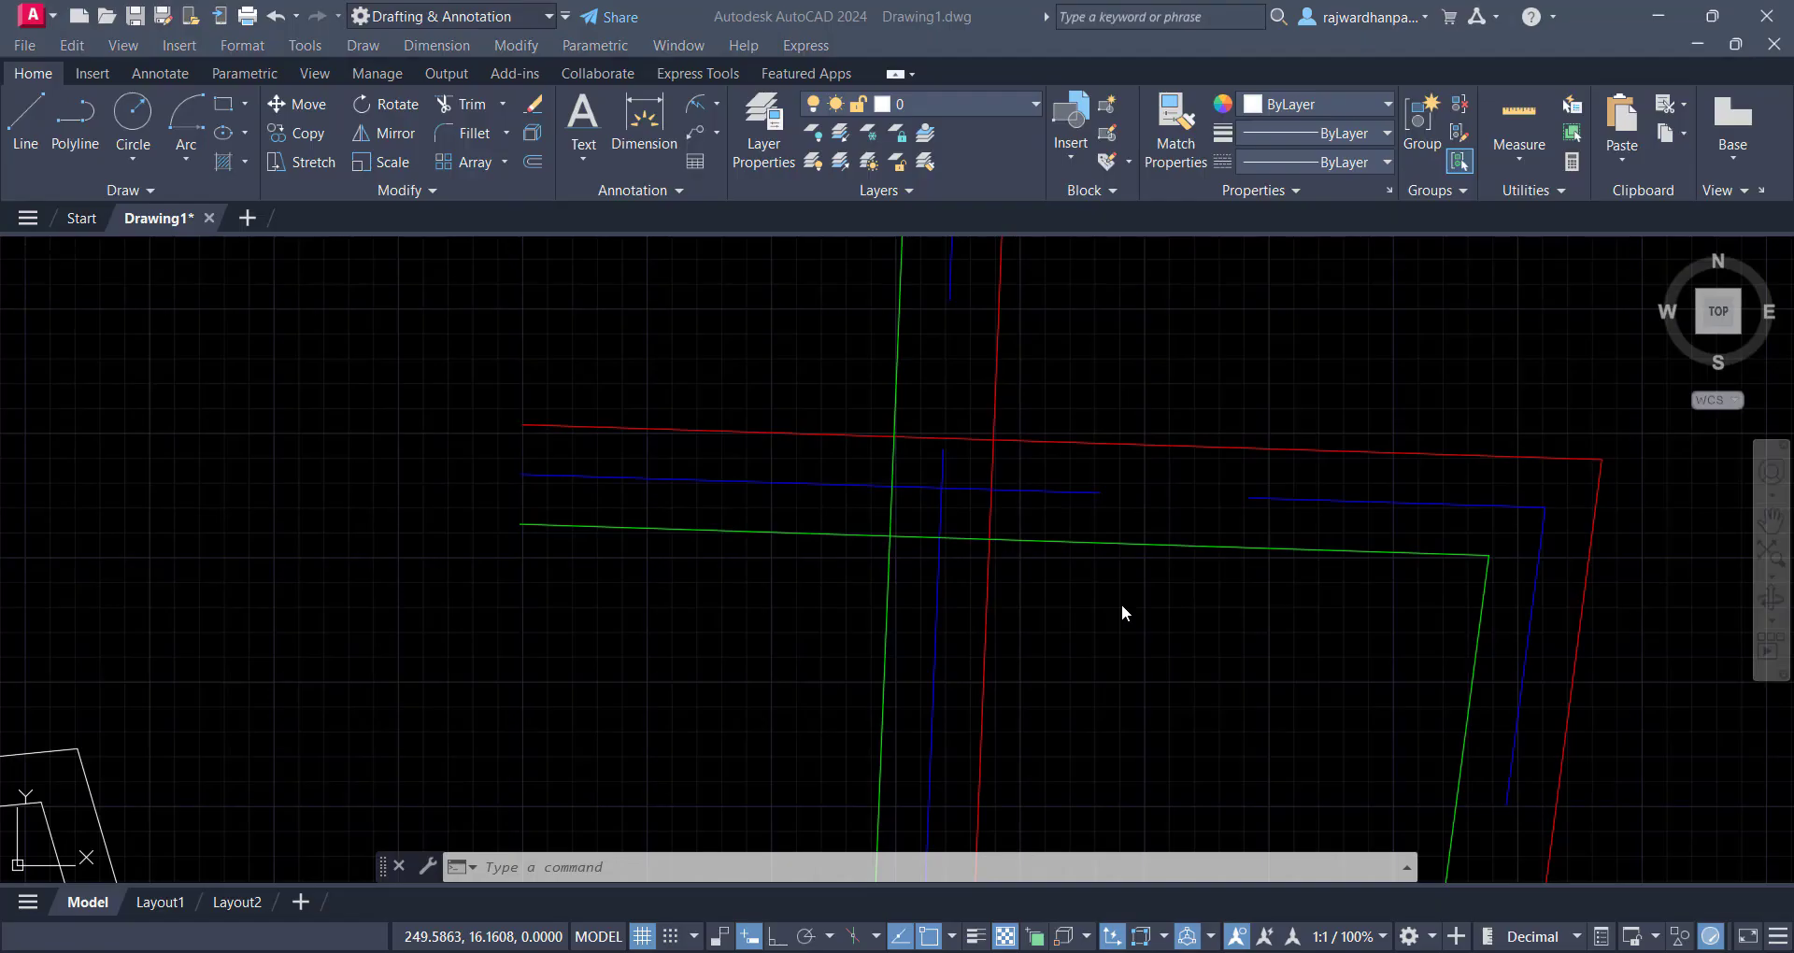
{"action": "left_click", "coordinate": [1079, 612]}
{"action": "left_click", "coordinate": [1051, 595]}
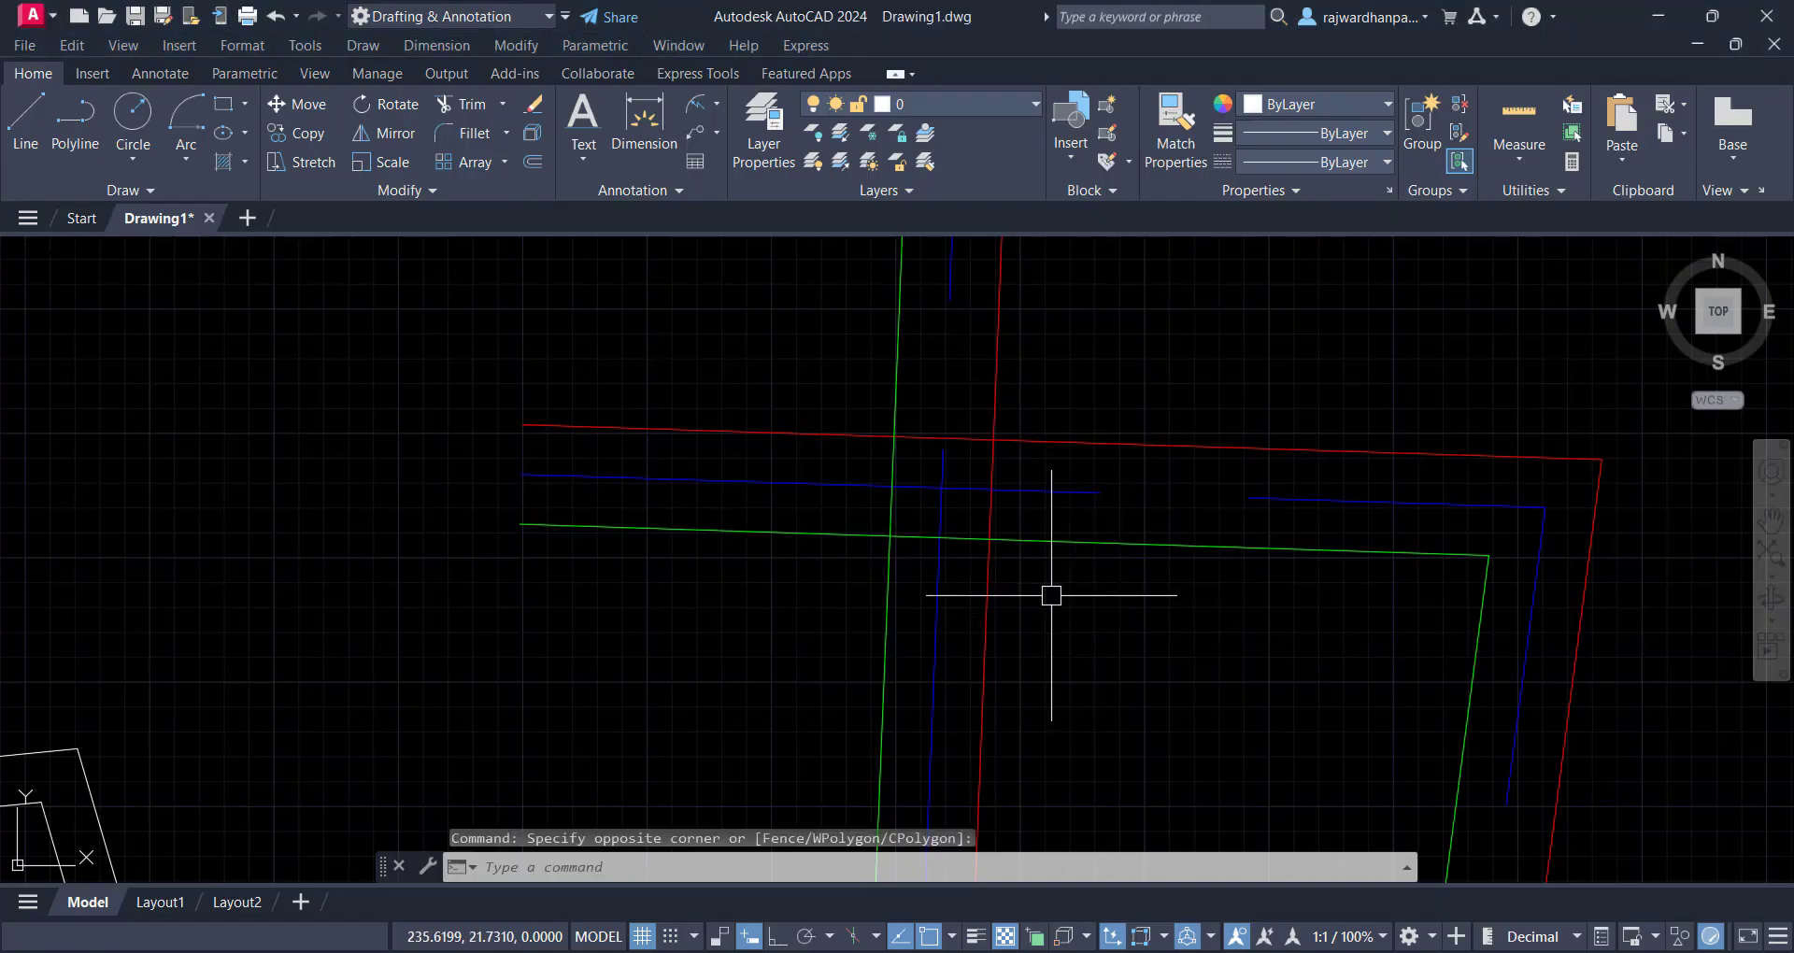
Apply the Closed Cross multiline edit where the starting horizontal segment crosses the left vertical segment, keeping the horizontal one continuous
{"action": "type", "text": "MLE"}
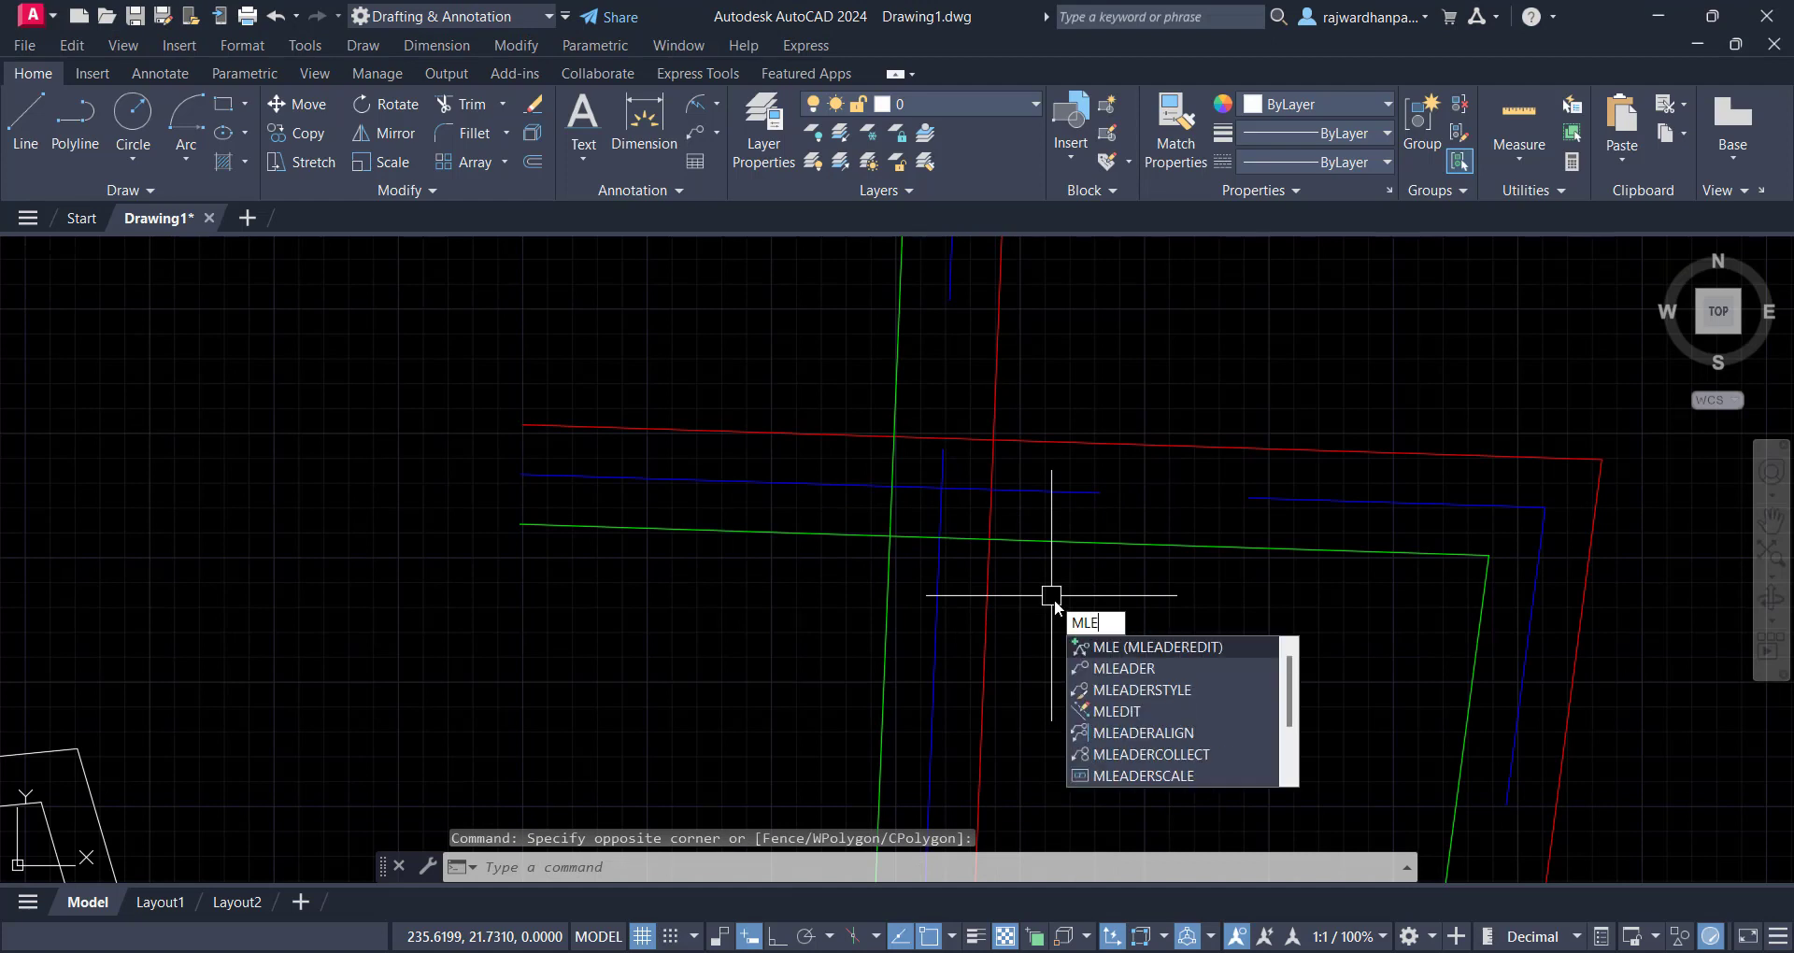
{"action": "type", "text": "DI"}
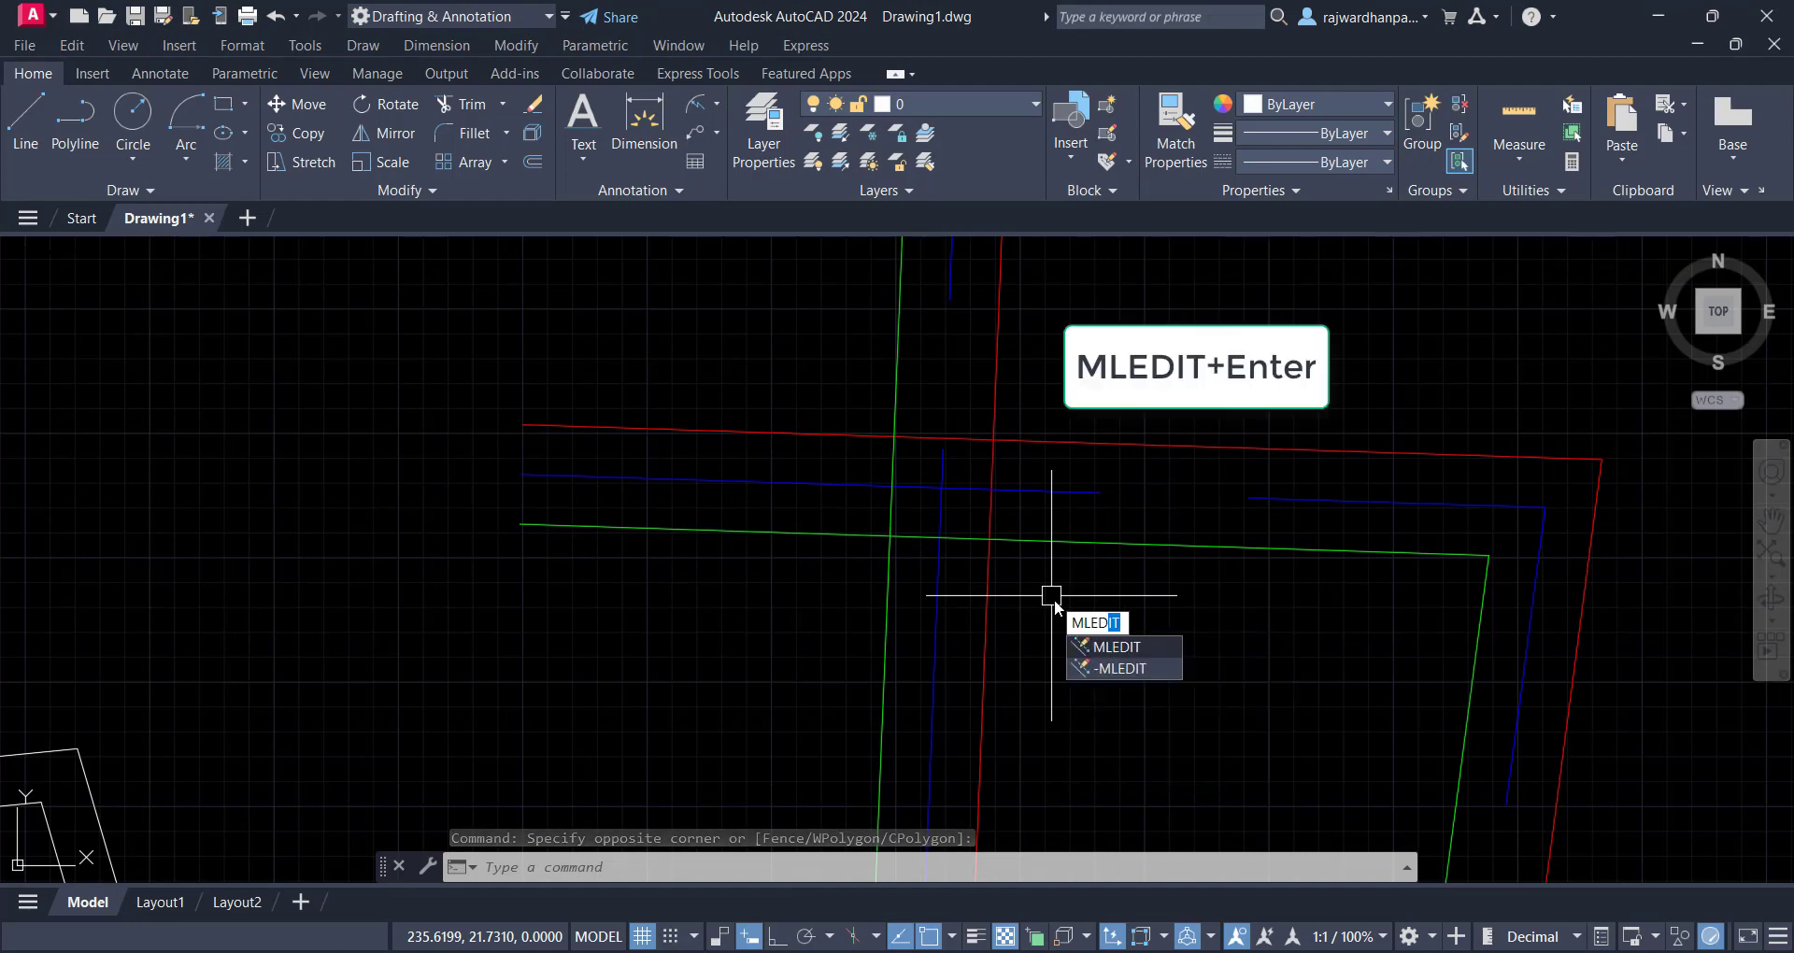
{"action": "type", "text": "T"}
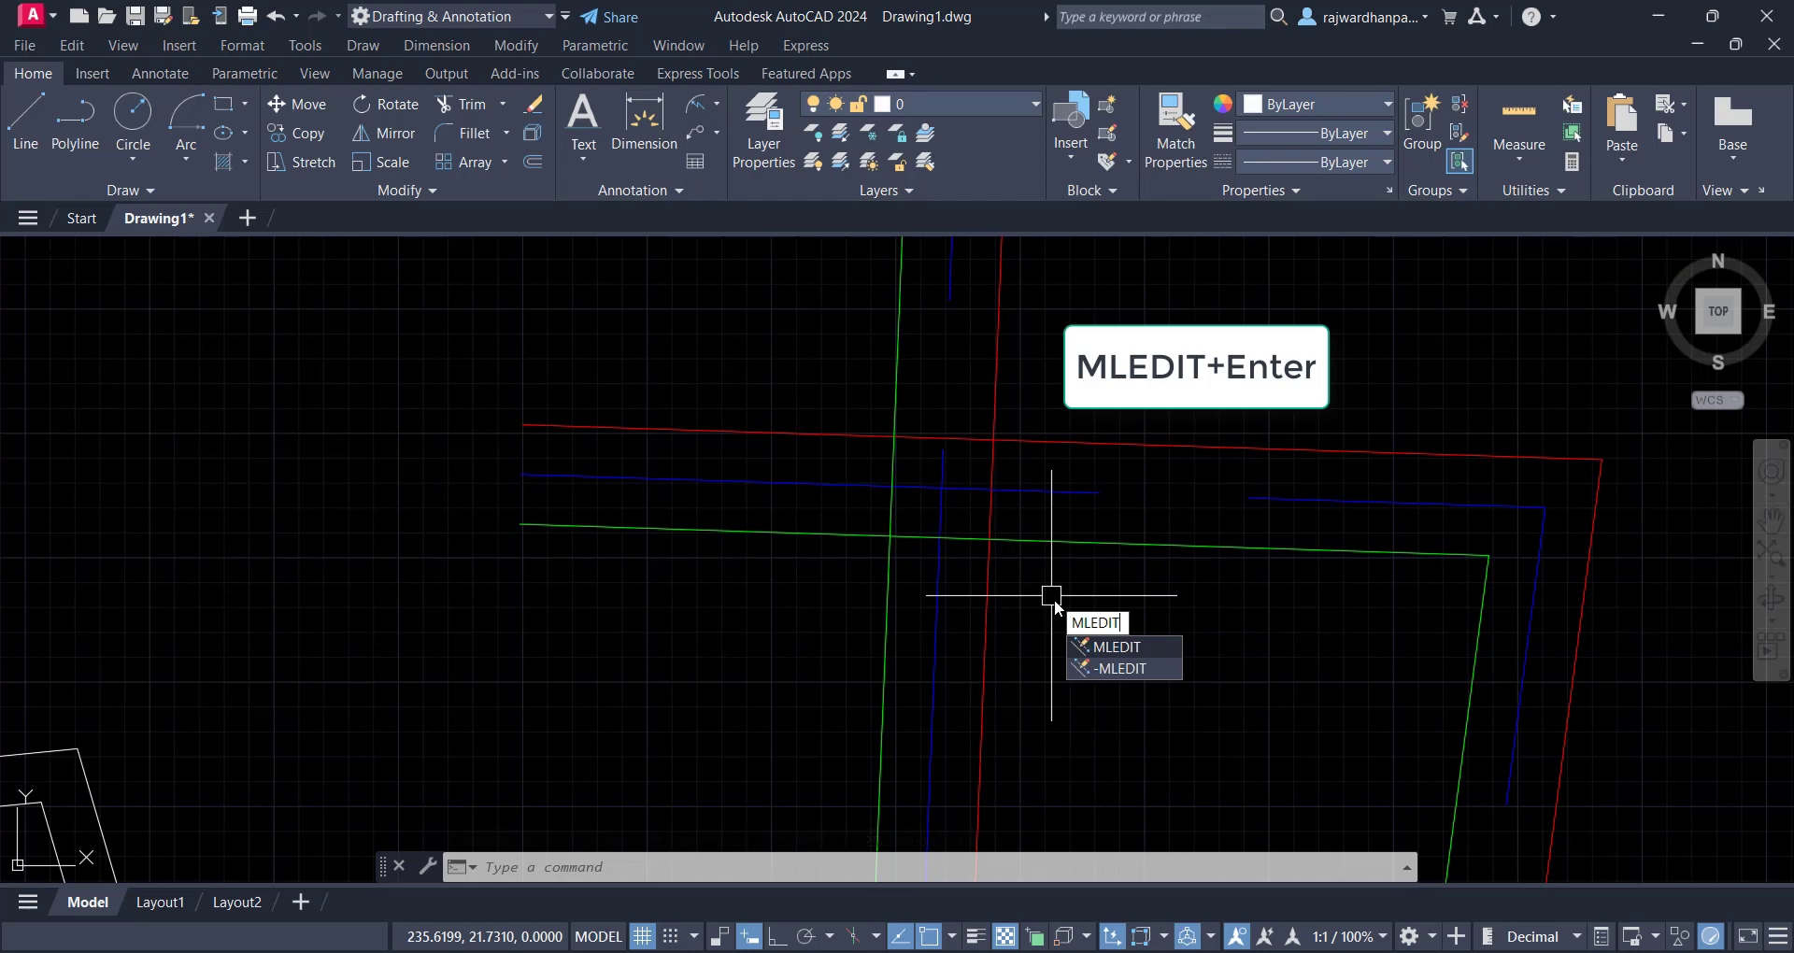
{"action": "key", "text": "Return"}
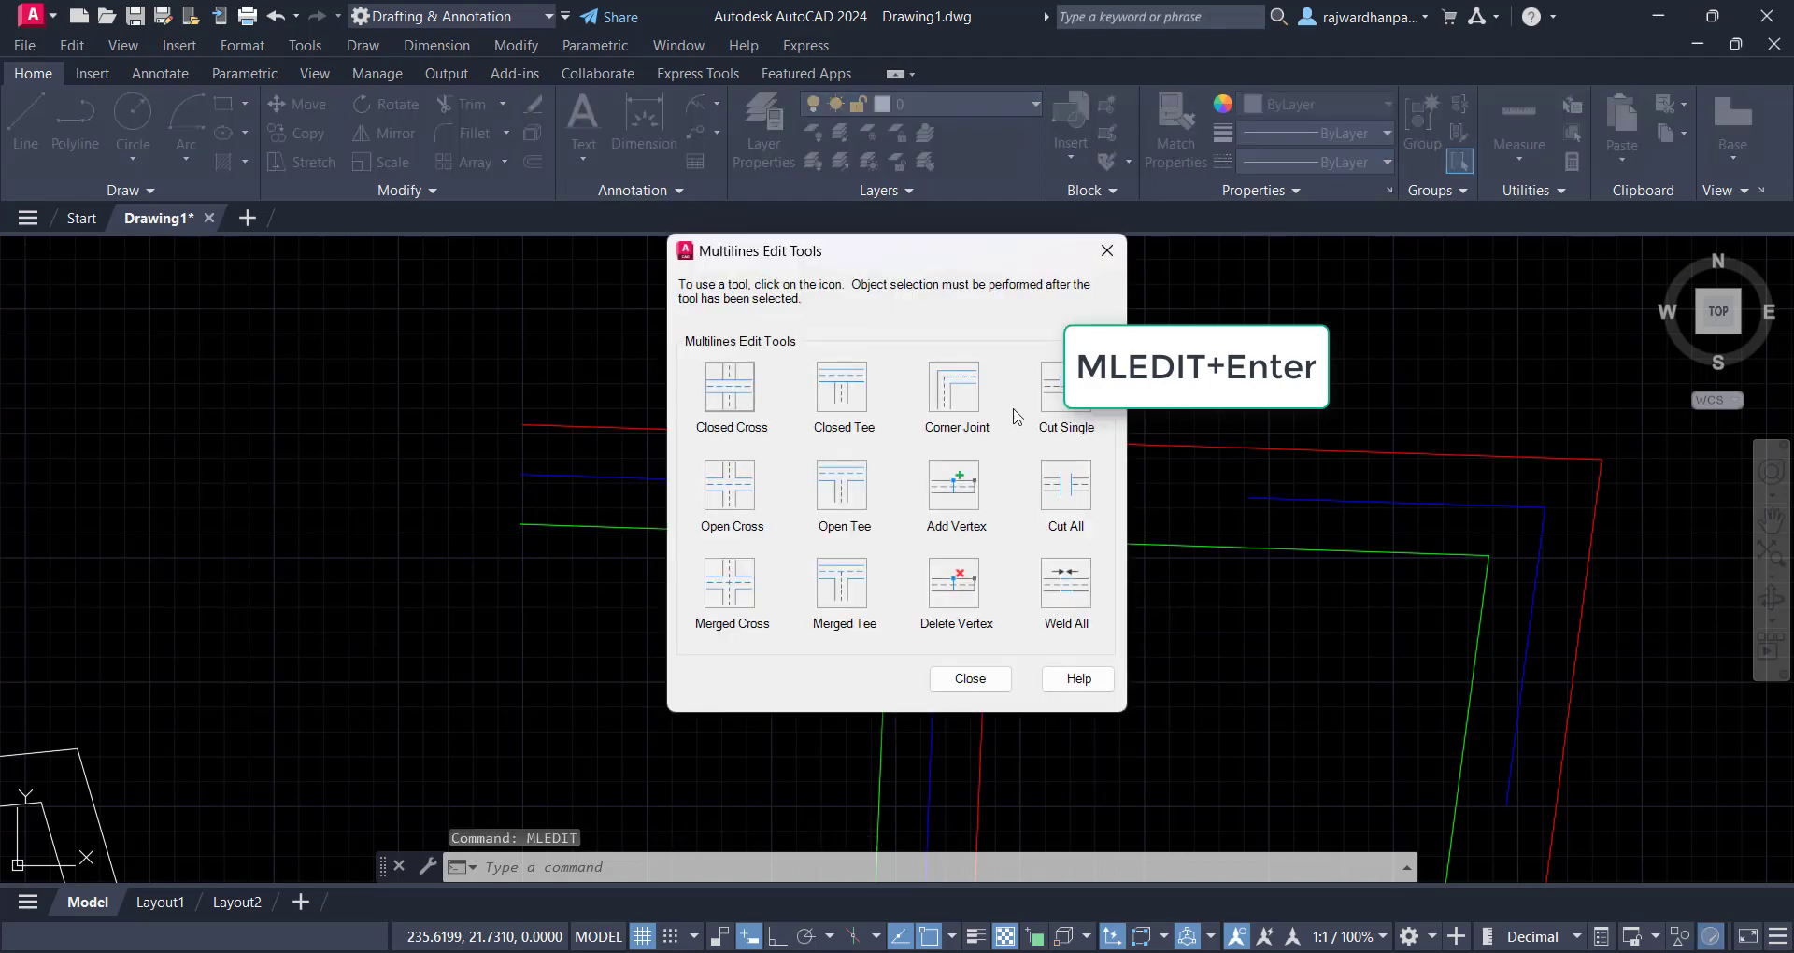
{"action": "mouse_move", "coordinate": [869, 252]}
{"action": "left_mouse_down"}
{"action": "mouse_move", "coordinate": [927, 252]}
{"action": "mouse_move", "coordinate": [1299, 122]}
{"action": "left_mouse_up"}
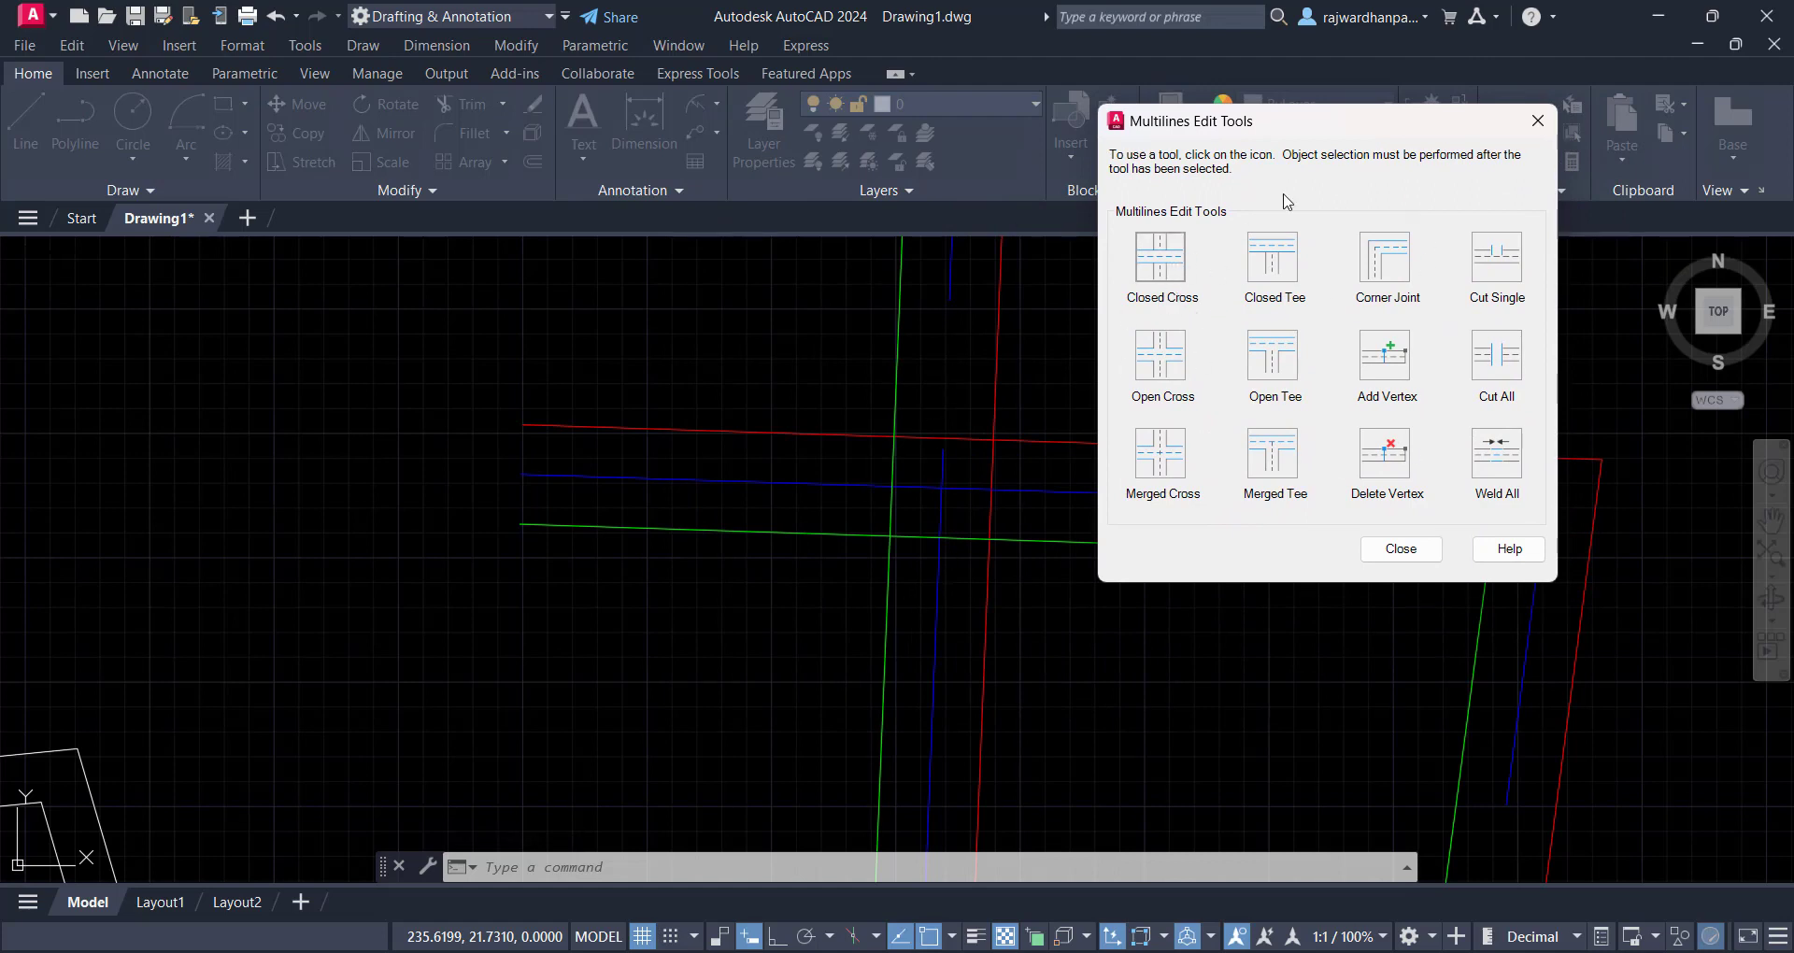
{"action": "left_click", "coordinate": [1175, 275]}
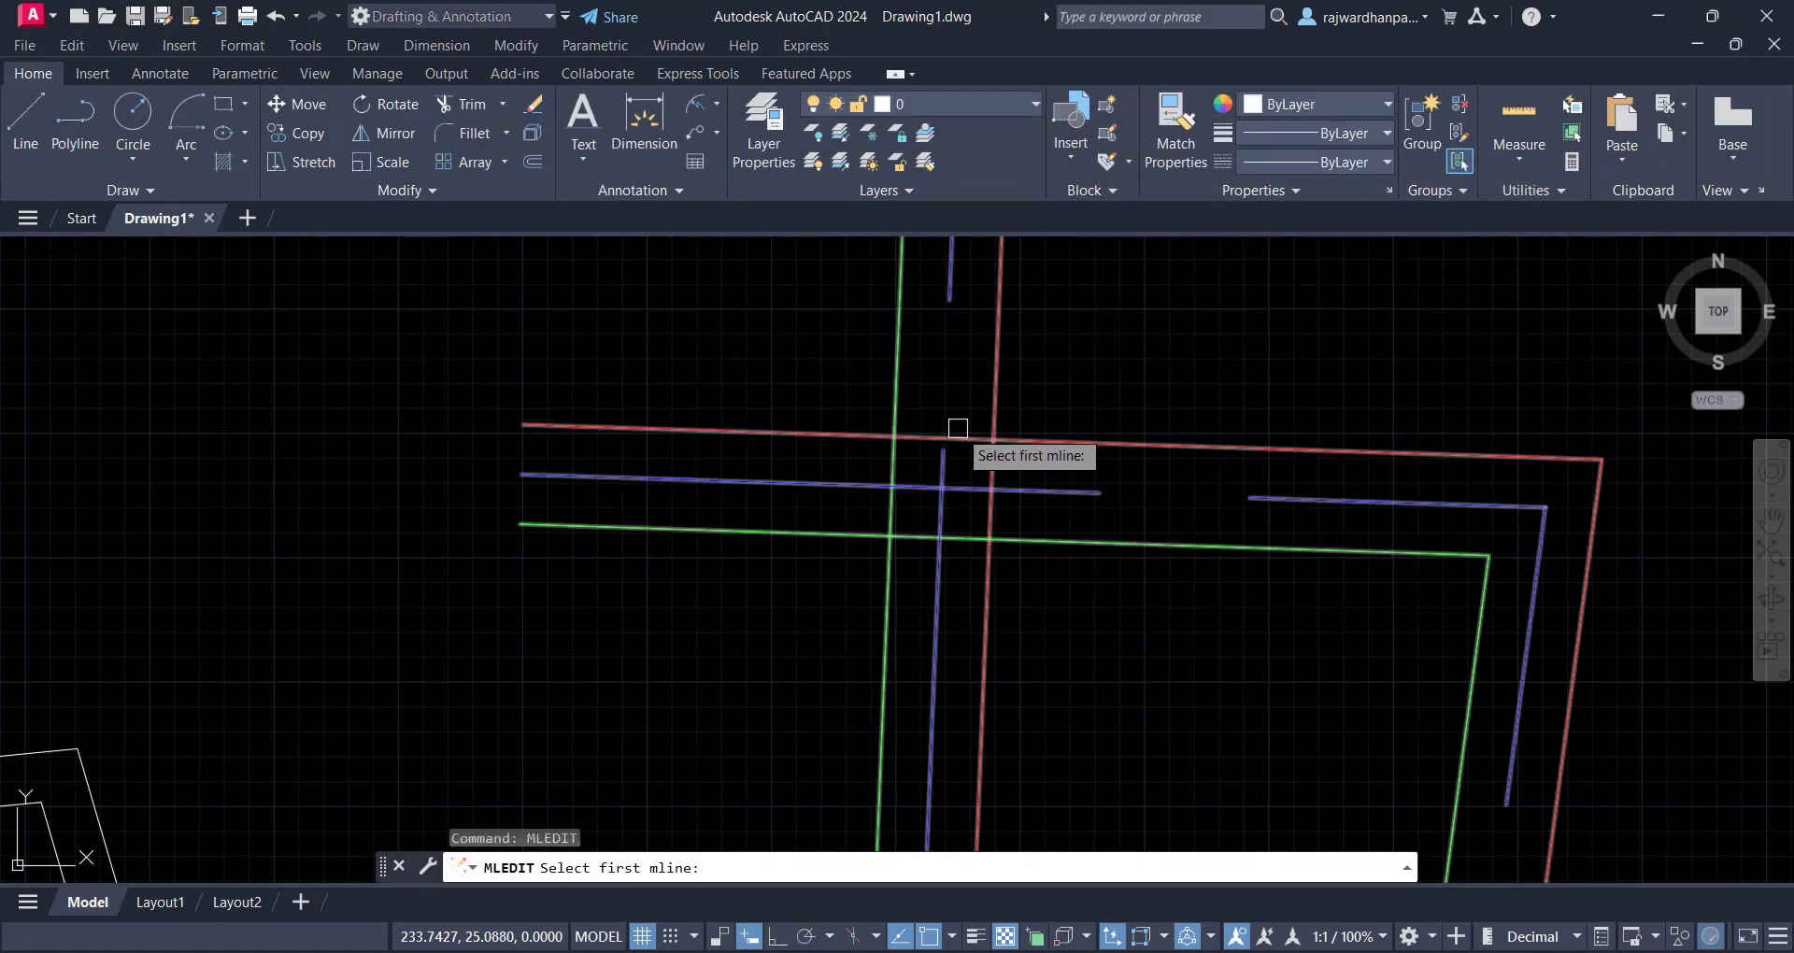
{"action": "left_click", "coordinate": [1014, 443]}
{"action": "left_click", "coordinate": [1014, 443]}
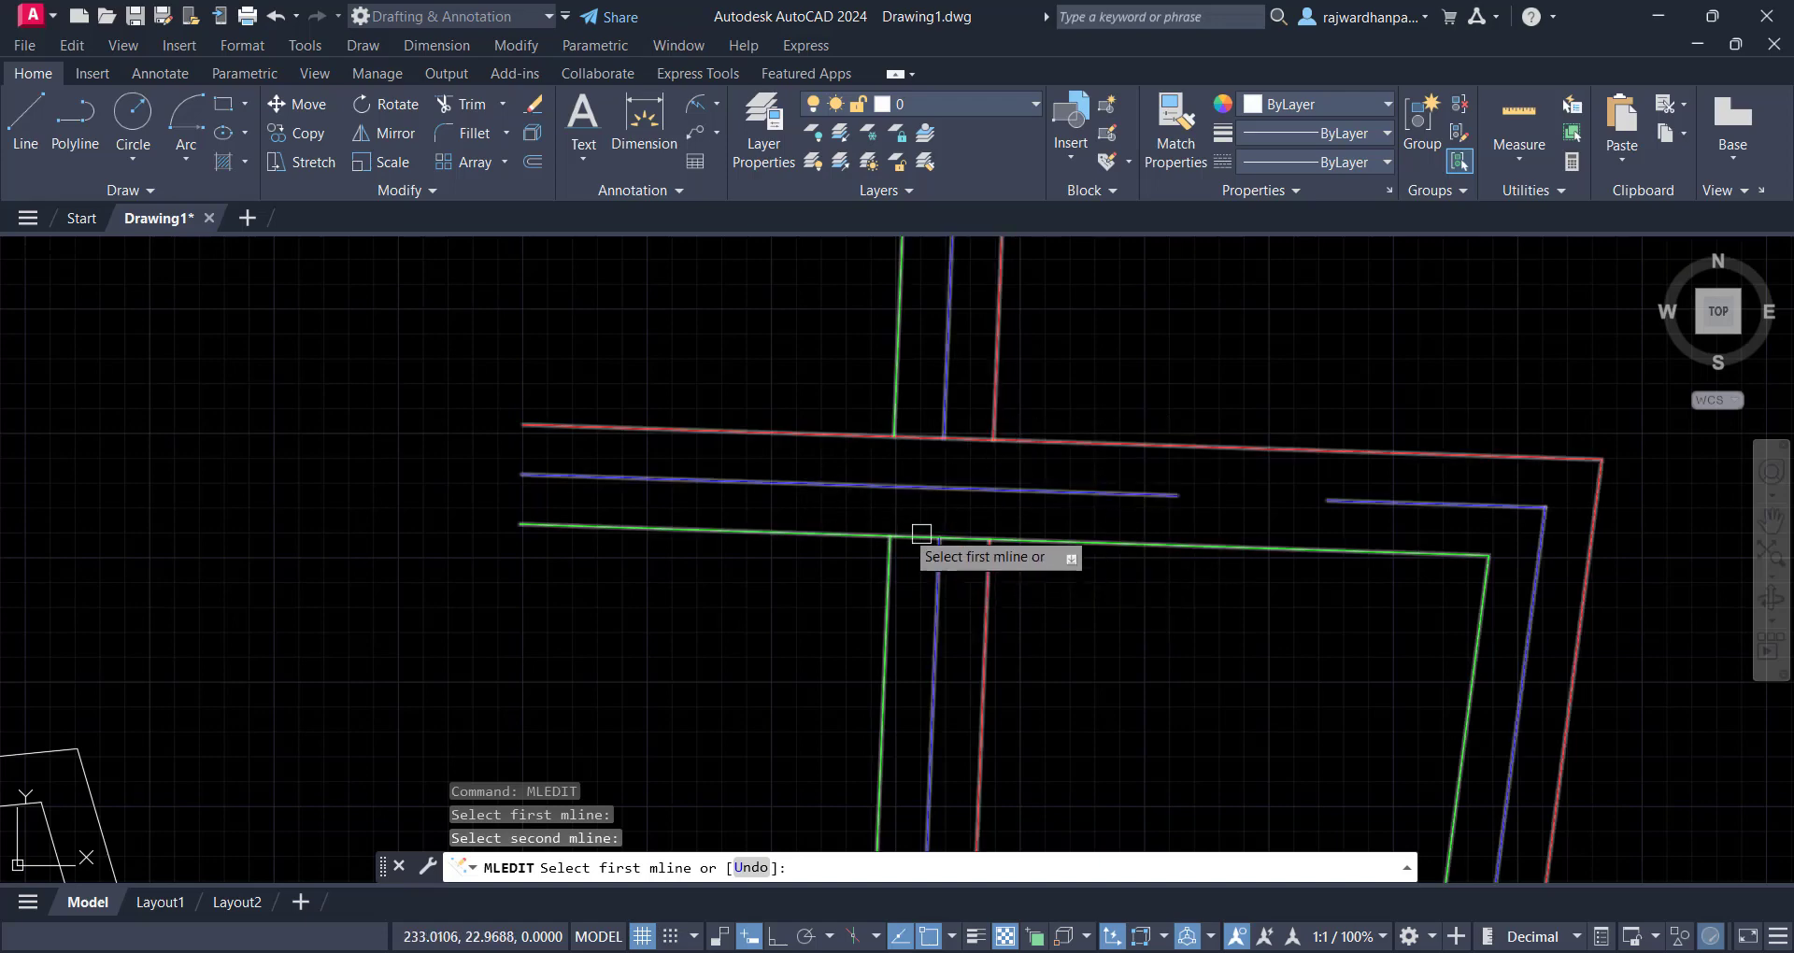
Apply Closed Cross to the lower crossing of the slanted segment and the long horizontal segment, keeping the slanted one continuous
{"action": "mouse_move", "coordinate": [993, 504]}
{"action": "middle_mouse_down"}
{"action": "mouse_move", "coordinate": [967, 620]}
{"action": "mouse_move", "coordinate": [773, 461]}
{"action": "mouse_move", "coordinate": [781, 417]}
{"action": "middle_mouse_up"}
{"action": "scroll", "coordinate": [781, 417], "scroll_direction": "down", "scroll_amount": 2}
{"action": "middle_click_drag", "start_coordinate": [962, 613], "coordinate": [874, 521]}
{"action": "scroll", "coordinate": [801, 573], "scroll_direction": "up", "scroll_amount": 2}
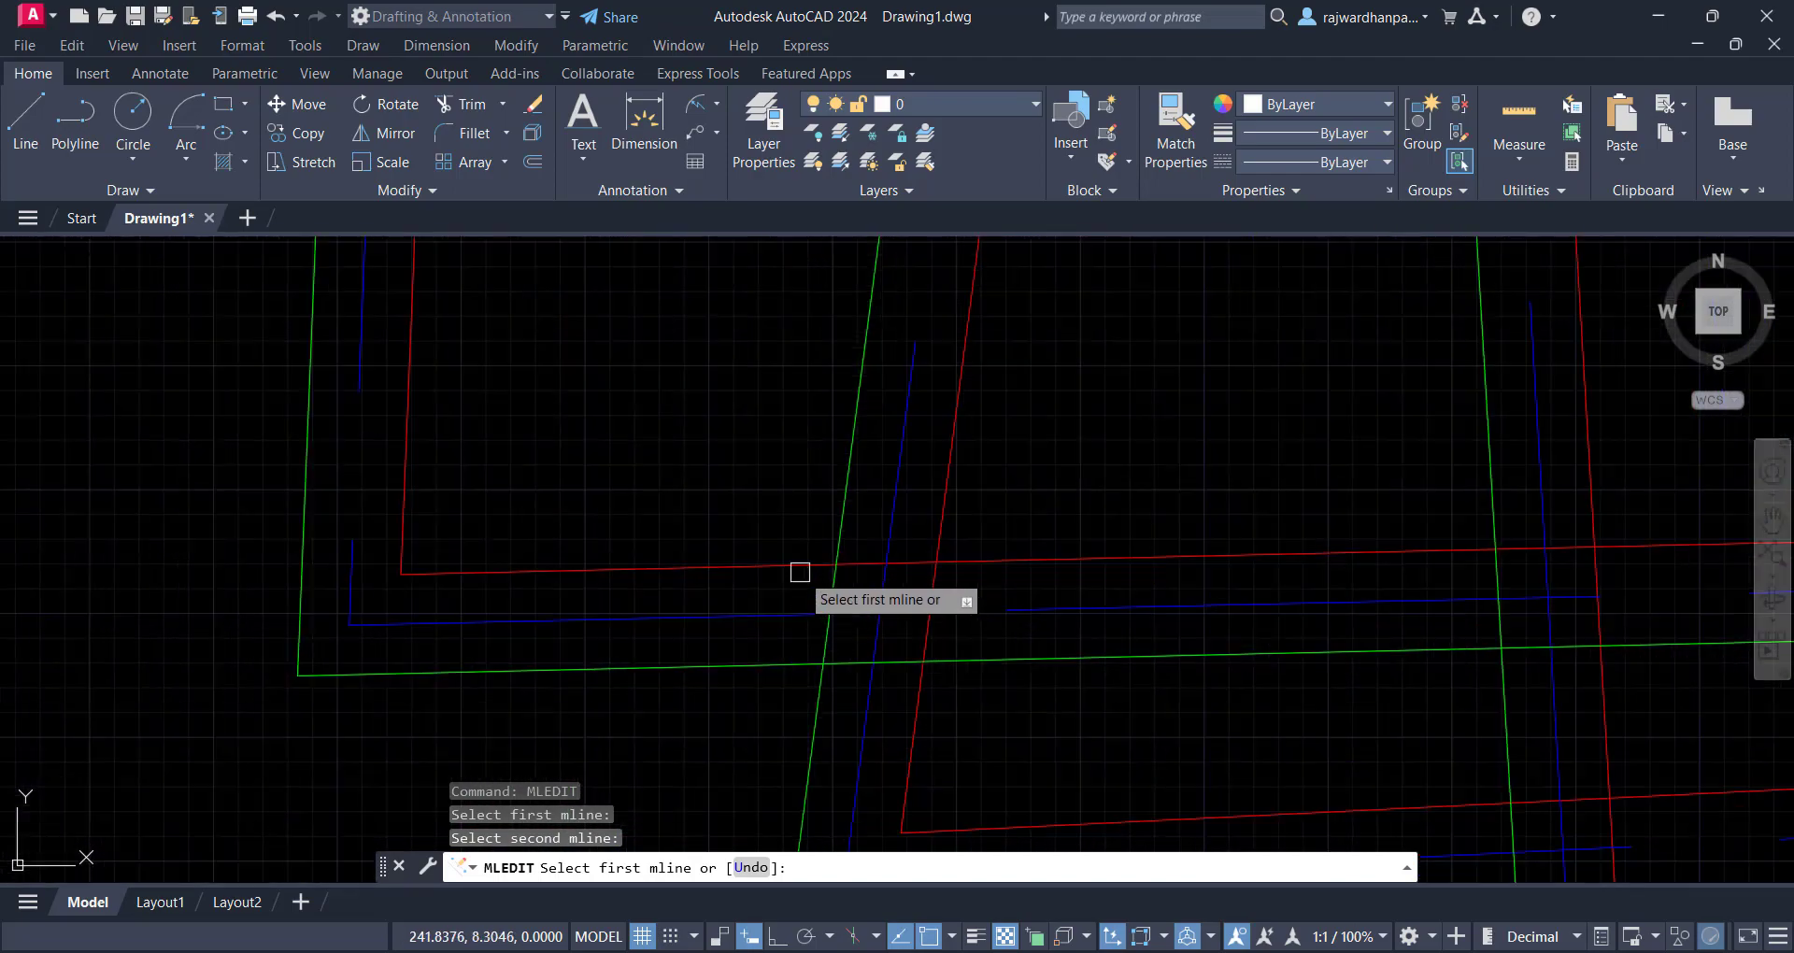
{"action": "left_click", "coordinate": [832, 545]}
{"action": "left_click", "coordinate": [844, 525]}
{"action": "middle_click_drag", "start_coordinate": [928, 673], "coordinate": [1029, 579]}
{"action": "mouse_move", "coordinate": [1191, 703]}
{"action": "middle_mouse_down"}
{"action": "mouse_move", "coordinate": [885, 724]}
{"action": "mouse_move", "coordinate": [821, 633]}
{"action": "middle_mouse_up"}
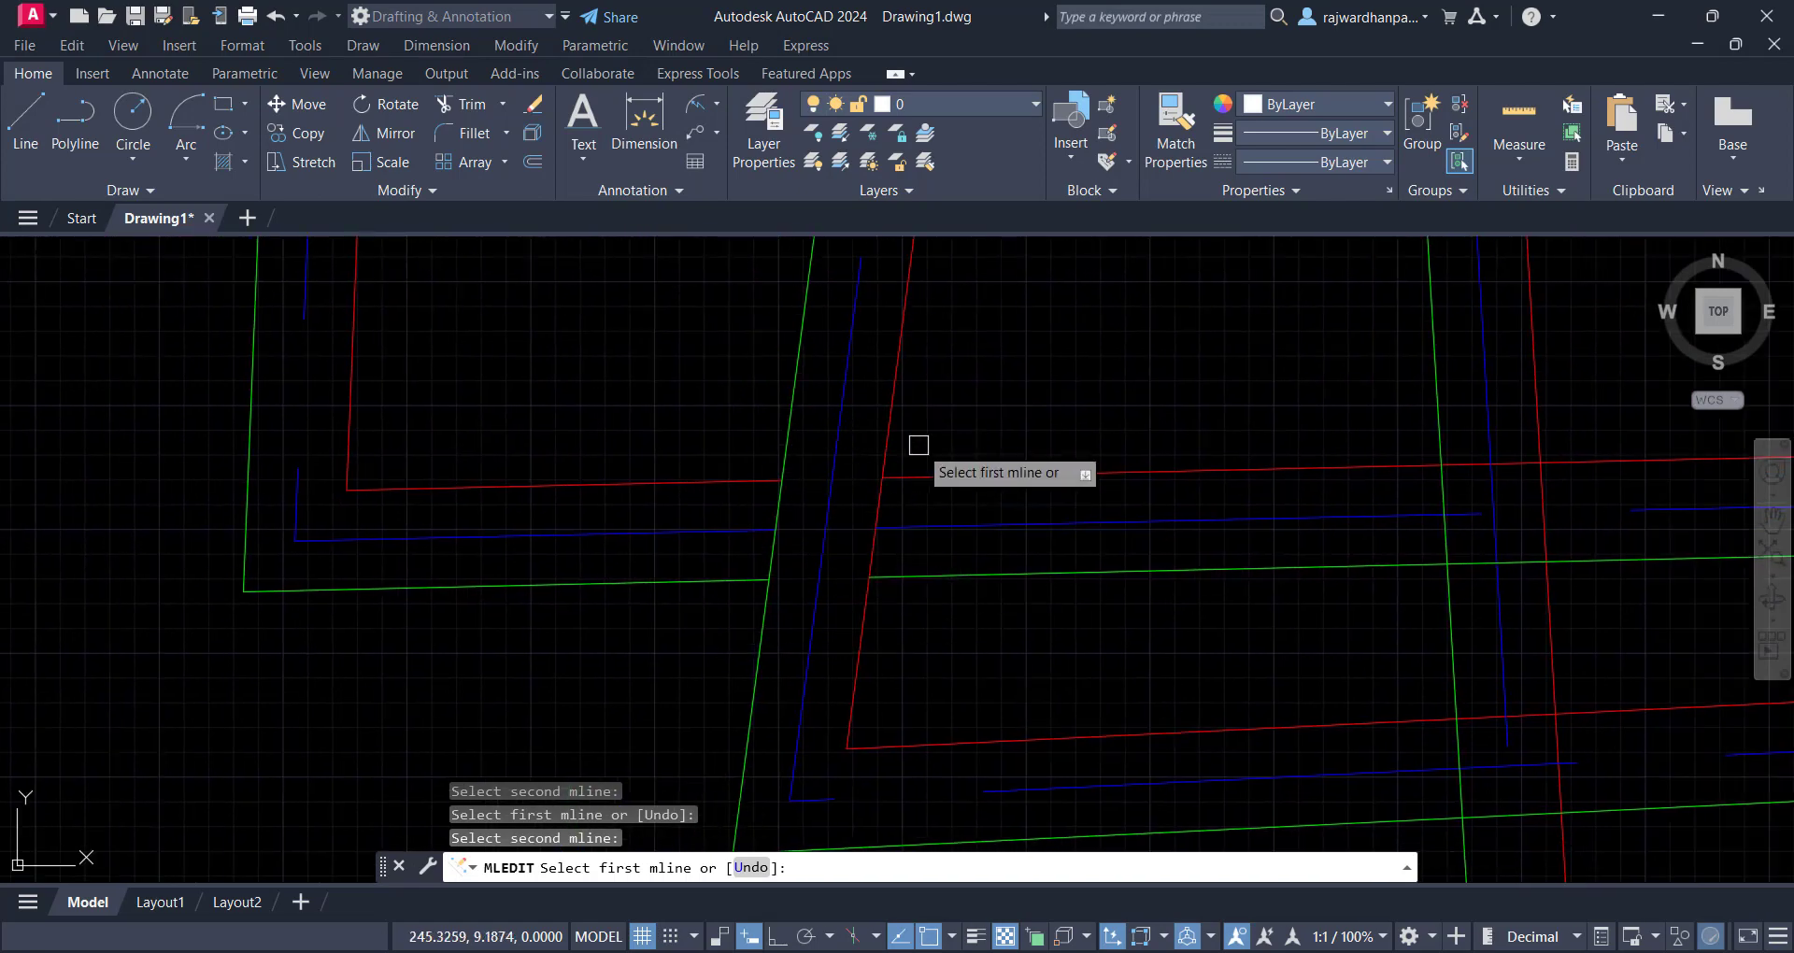
{"action": "key", "text": "Escape"}
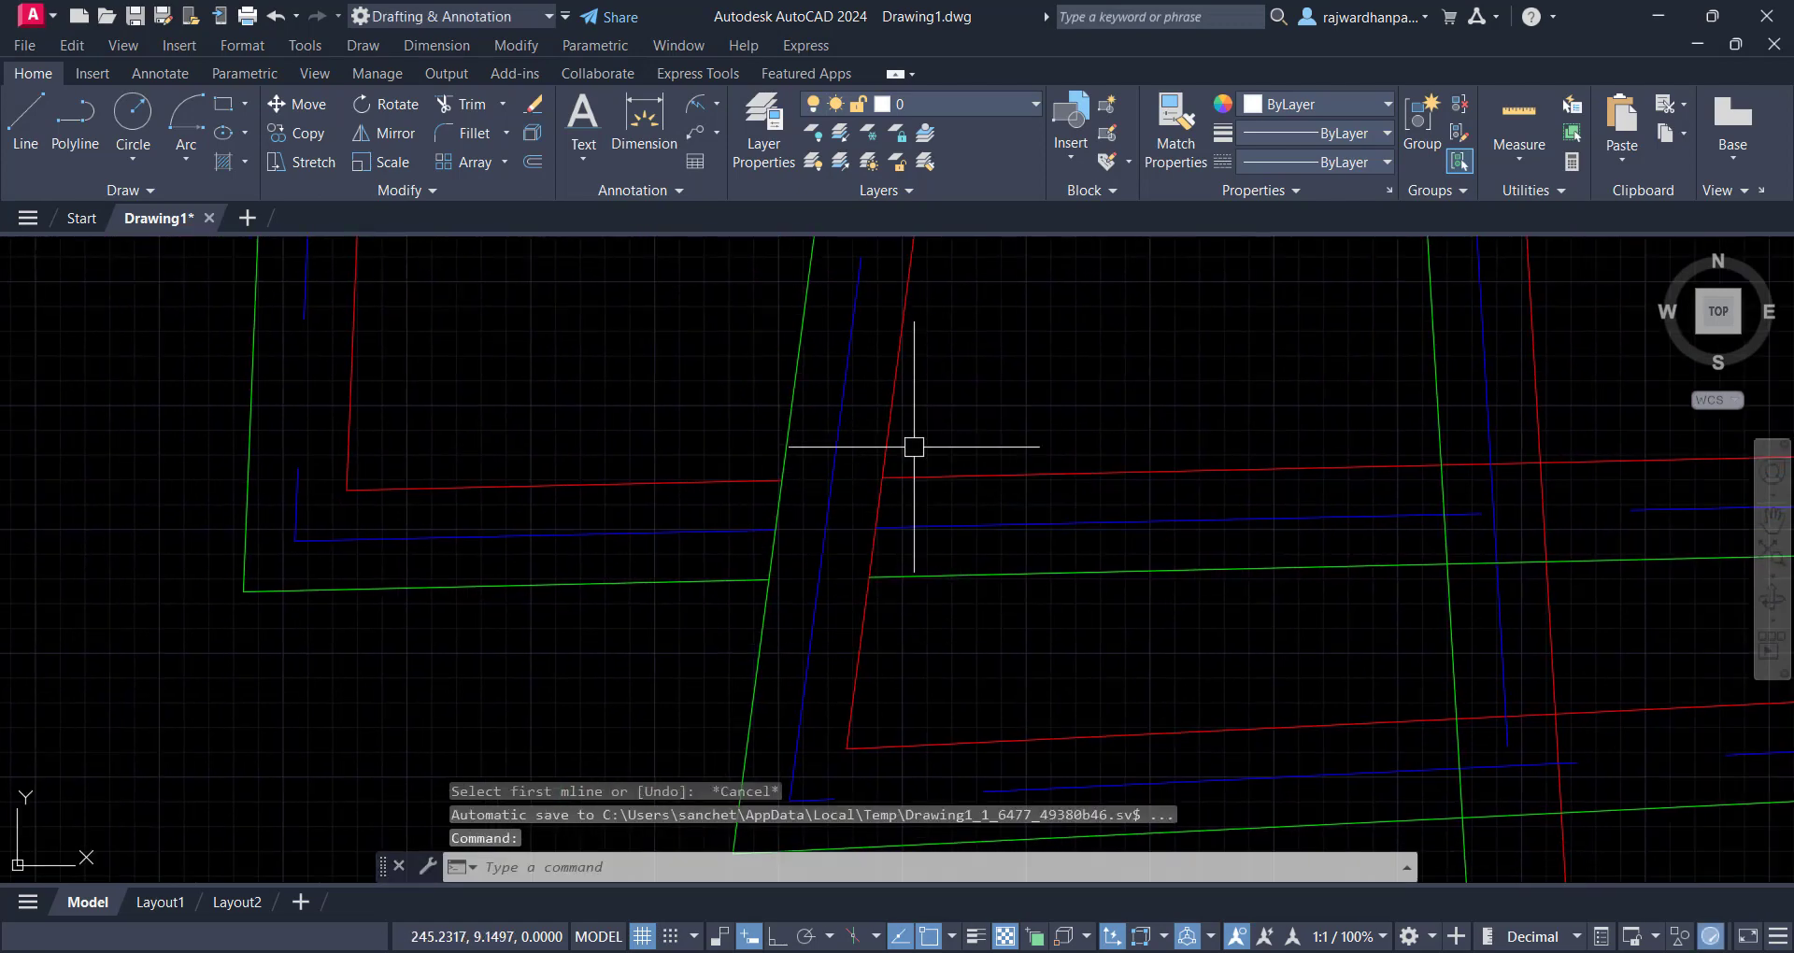
Apply the Open Cross multiline edit where the long horizontal segment crosses the near-vertical segment of the third loop
{"action": "type", "text": "MLEDI"}
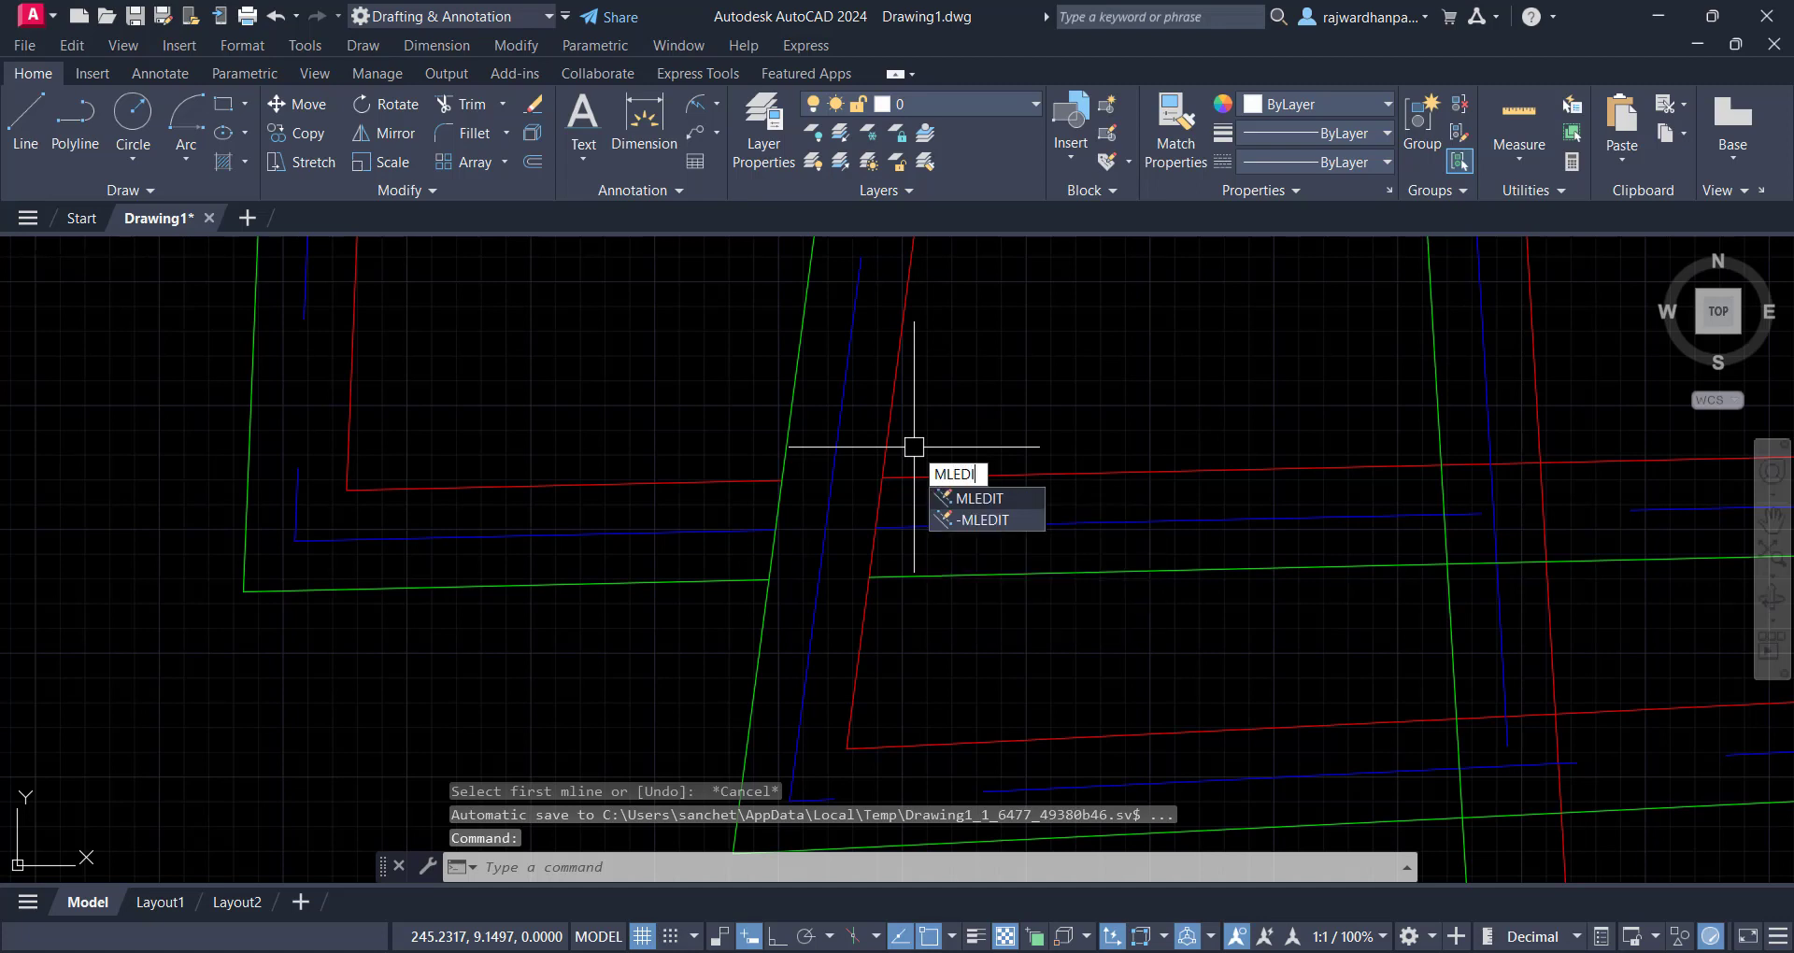
{"action": "type", "text": "T"}
{"action": "key", "text": "Return"}
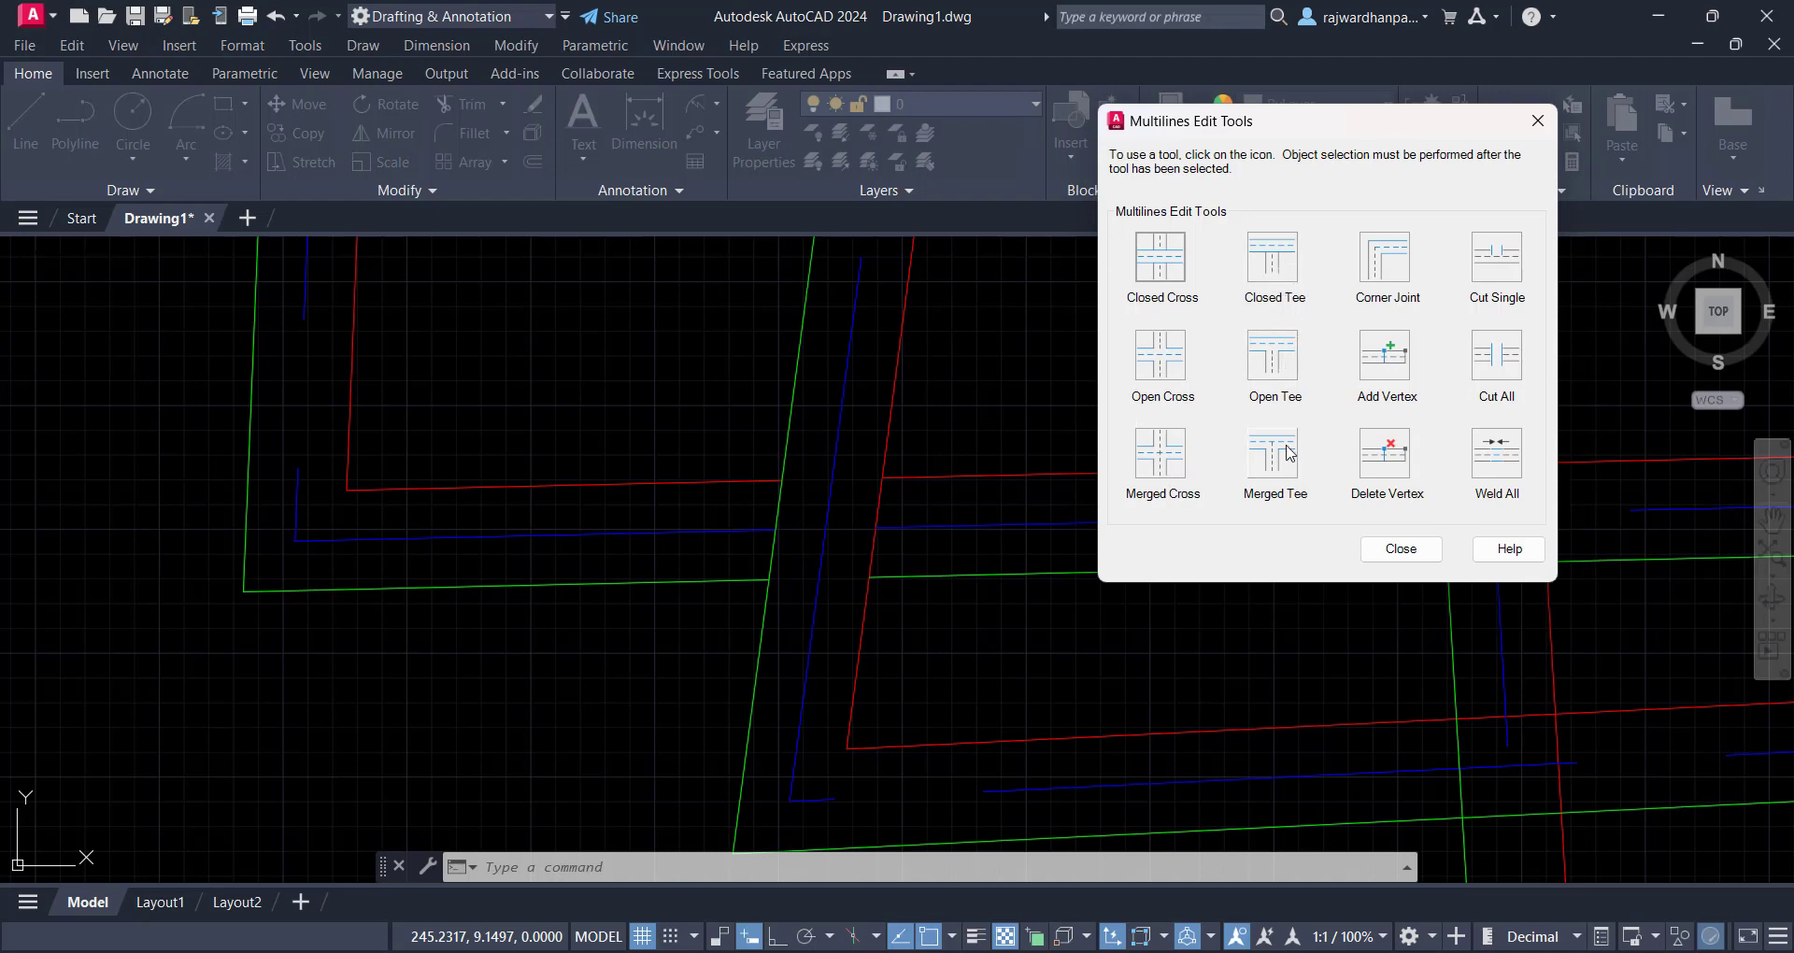
{"action": "left_click", "coordinate": [1158, 355]}
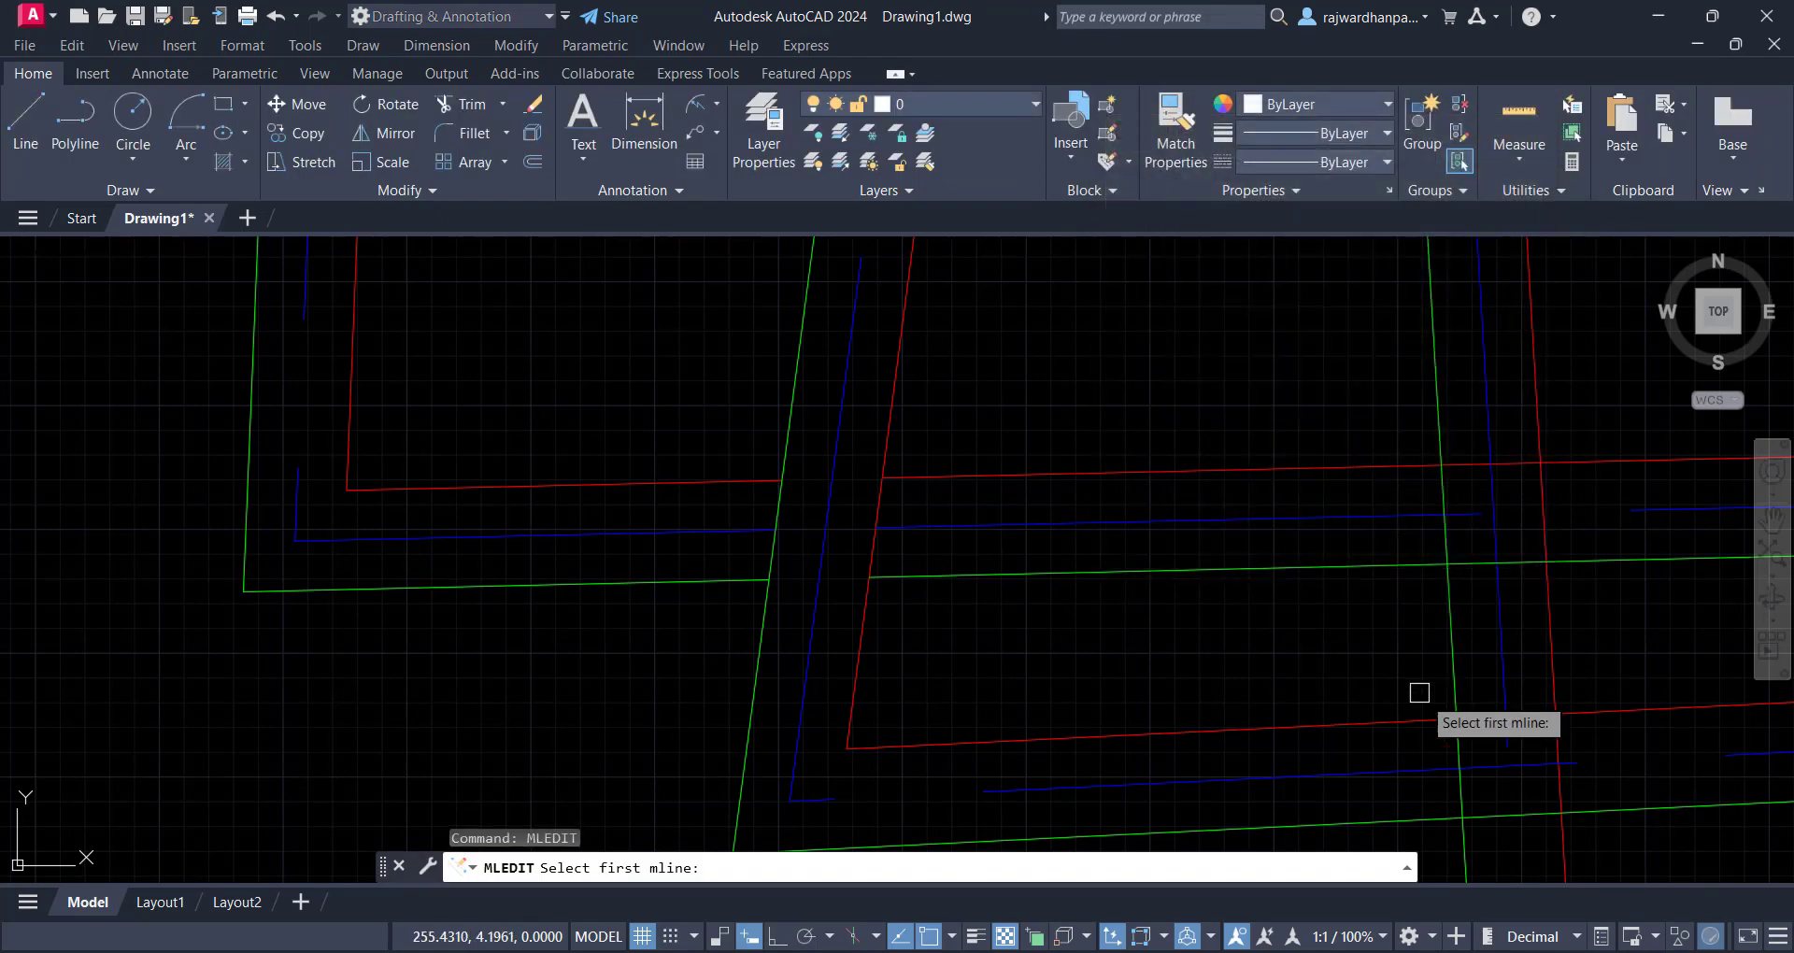
{"action": "scroll", "coordinate": [1154, 601], "scroll_direction": "up", "scroll_amount": 2}
{"action": "left_click", "coordinate": [747, 480]}
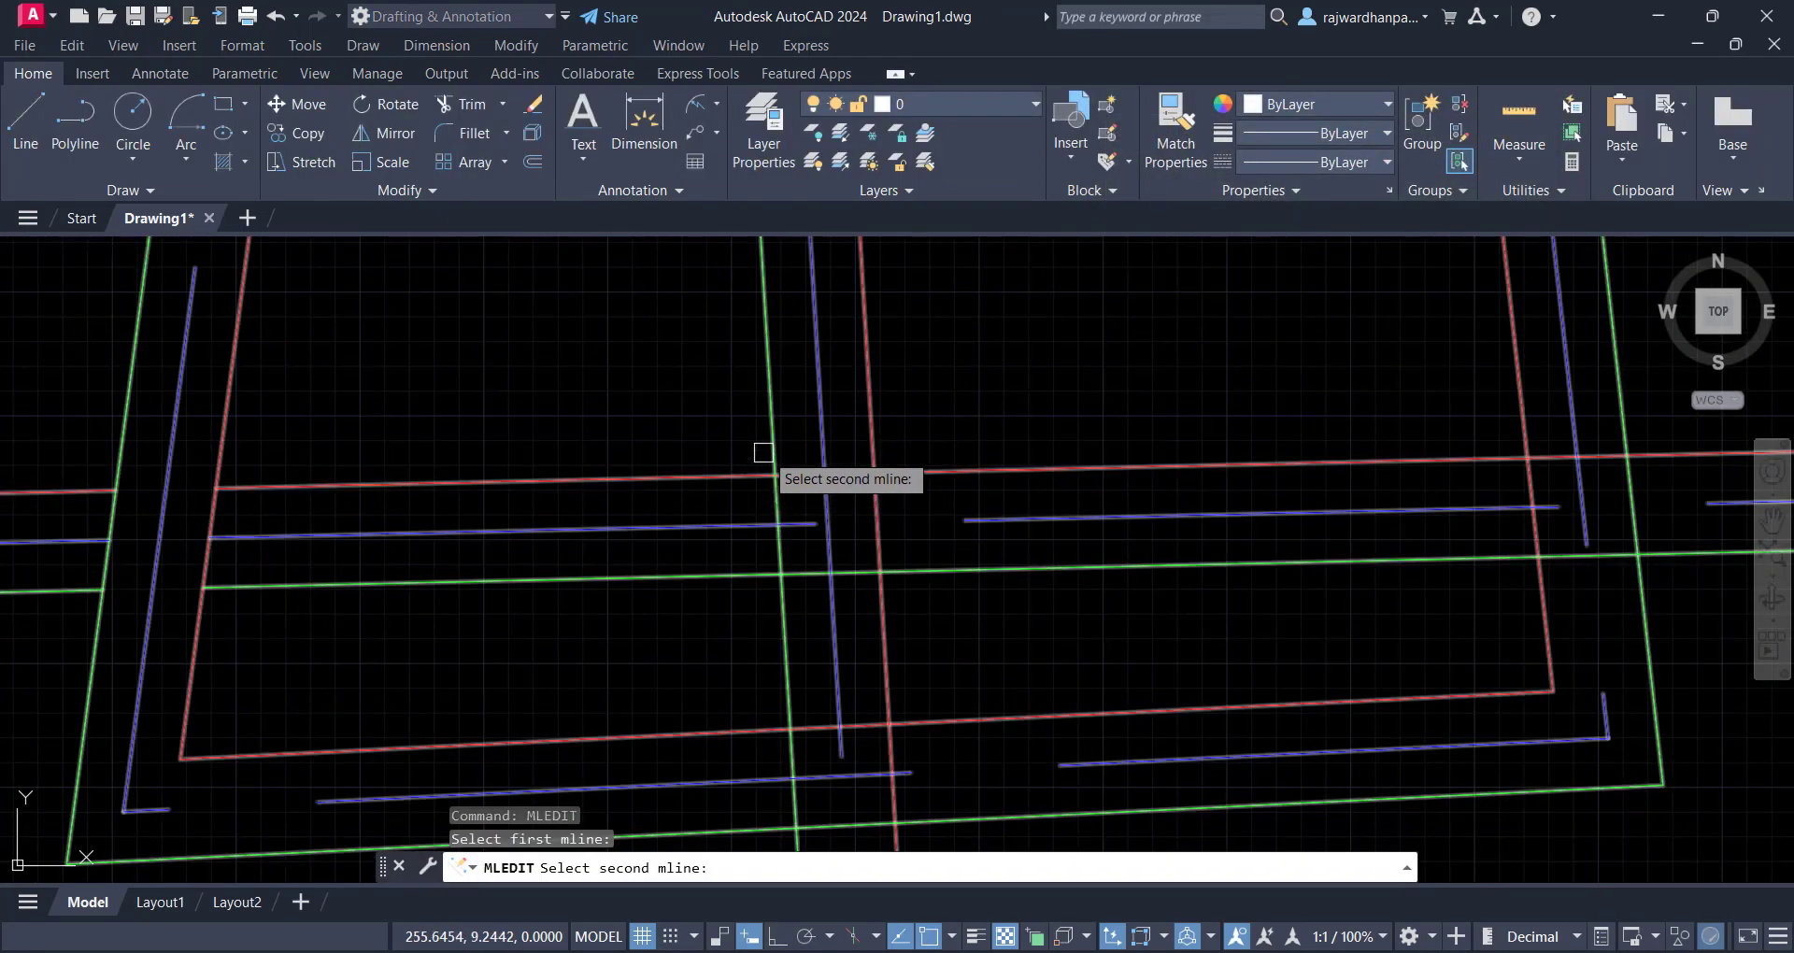
{"action": "left_click", "coordinate": [772, 461]}
{"action": "scroll", "coordinate": [809, 569], "scroll_direction": "up", "scroll_amount": 4}
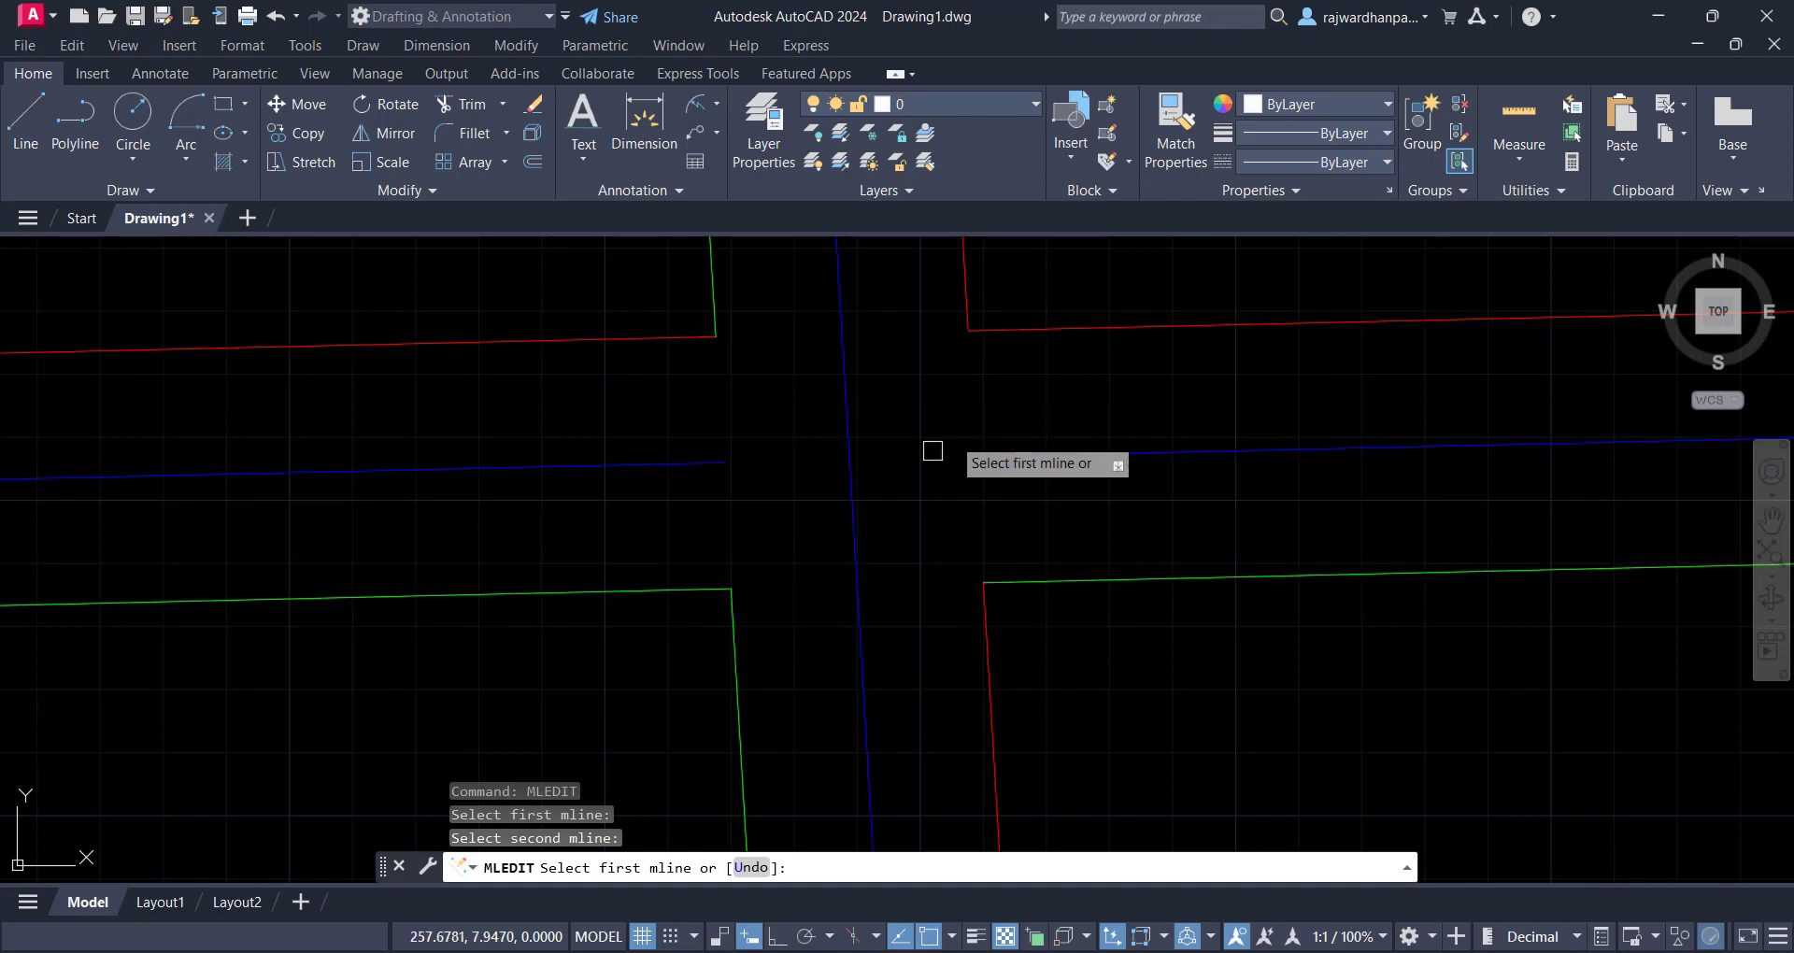
{"action": "scroll", "coordinate": [963, 434], "scroll_direction": "down", "scroll_amount": 2}
{"action": "key", "text": "Escape"}
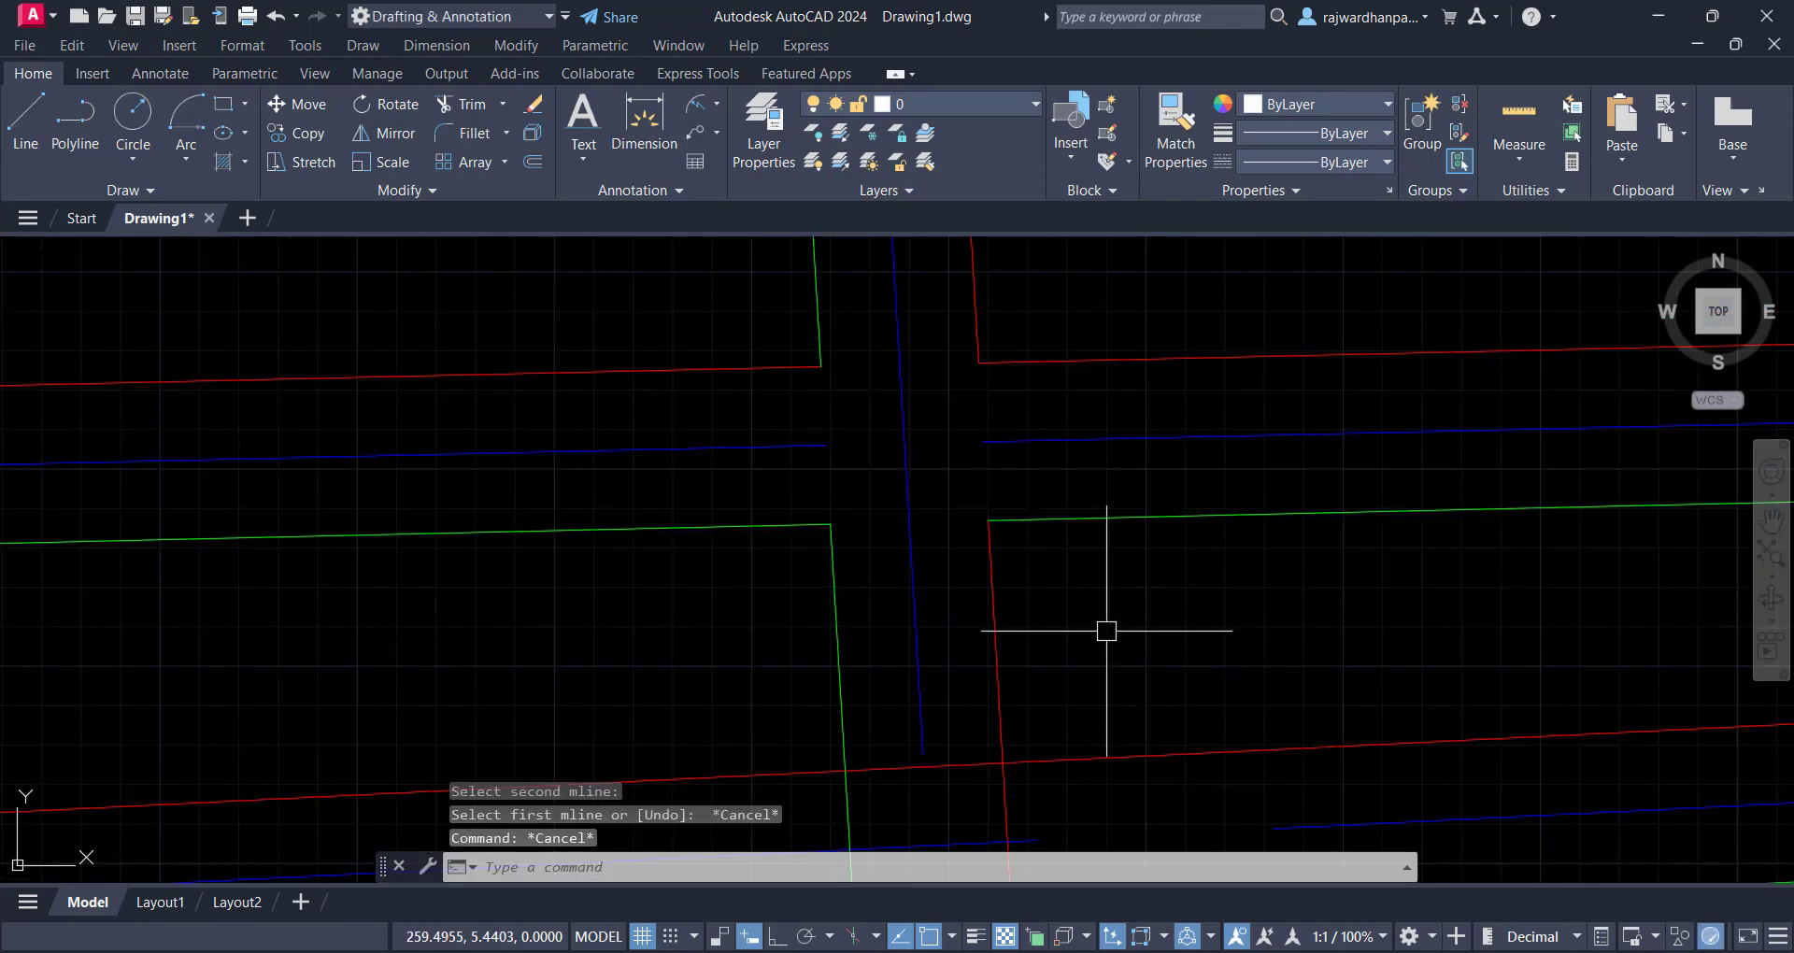
{"action": "middle_click_drag", "start_coordinate": [993, 532], "coordinate": [1087, 599]}
{"action": "scroll", "coordinate": [1074, 588], "scroll_direction": "down", "scroll_amount": 8}
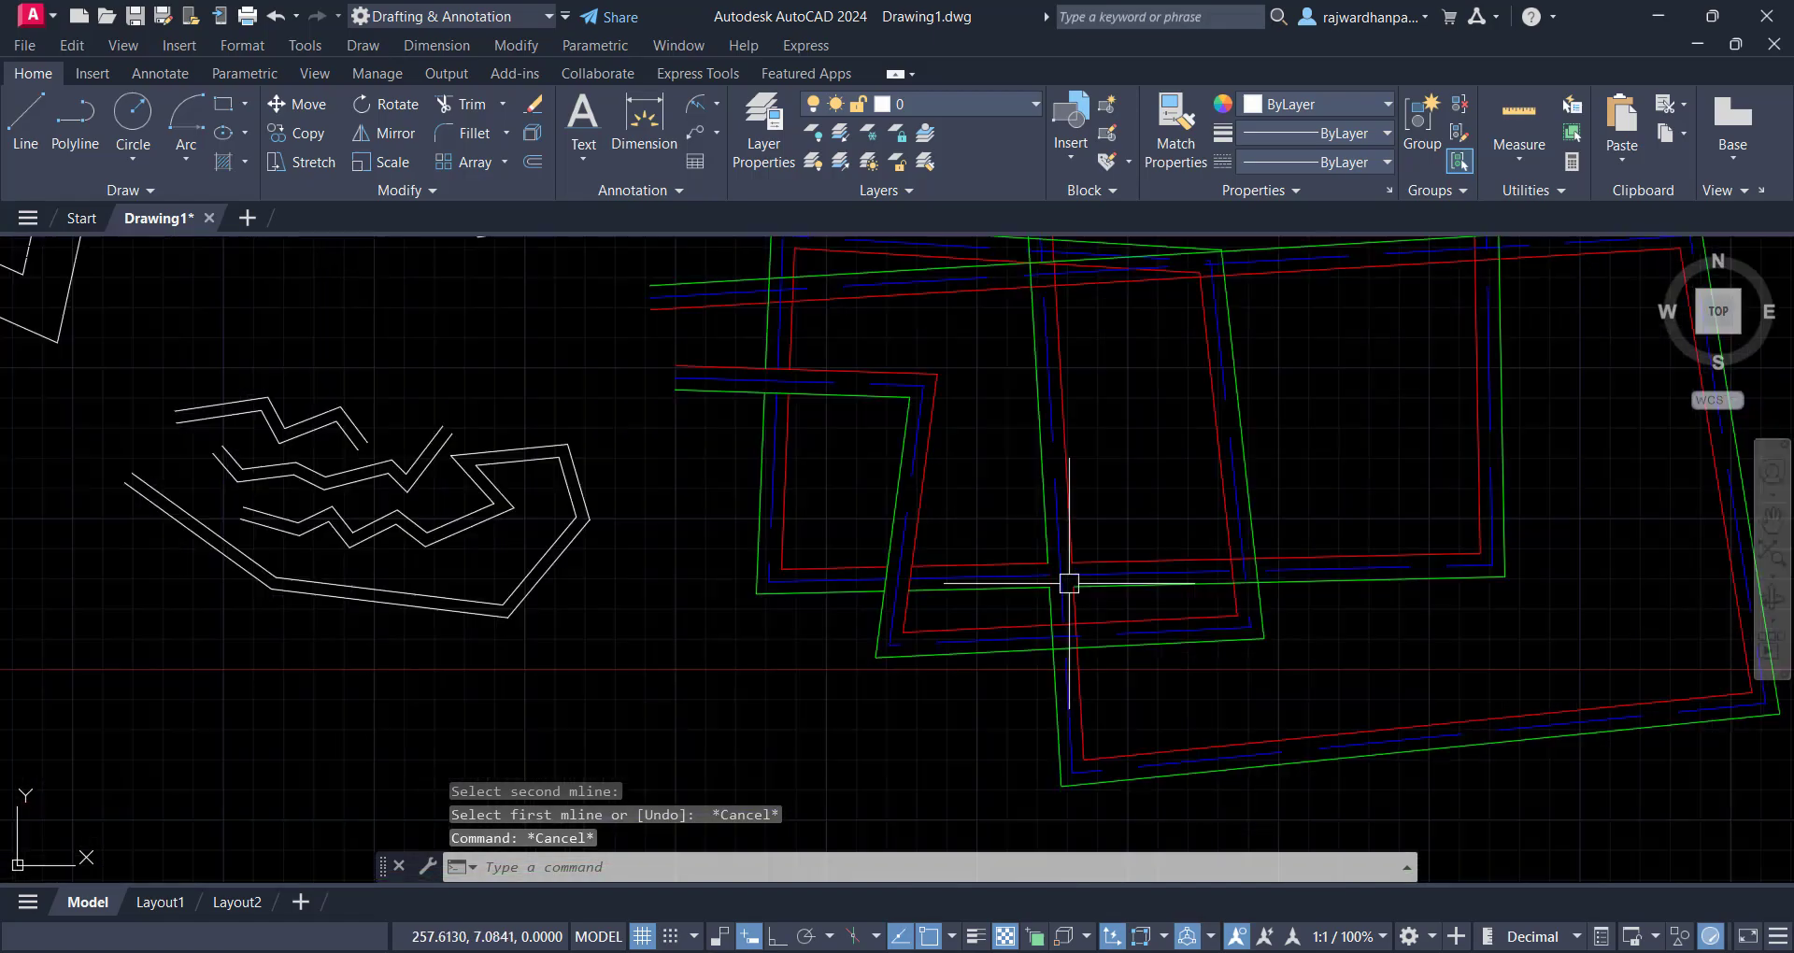
{"action": "middle_click_drag", "start_coordinate": [1296, 506], "coordinate": [1333, 512]}
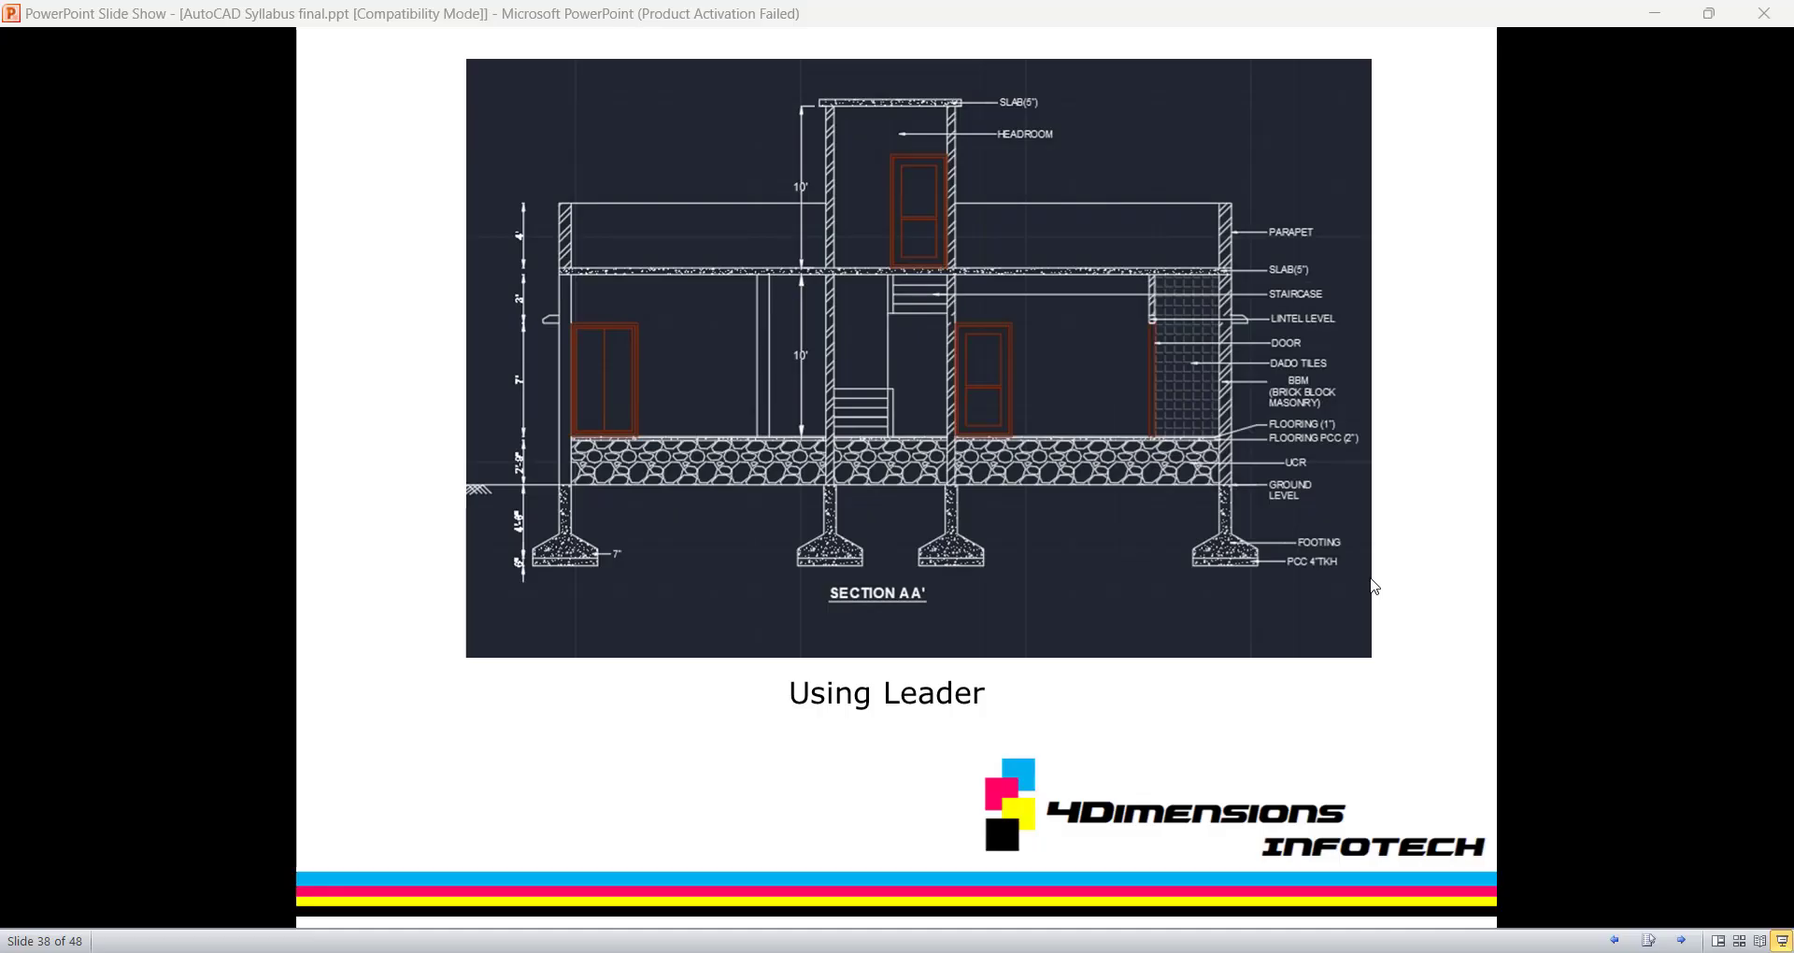
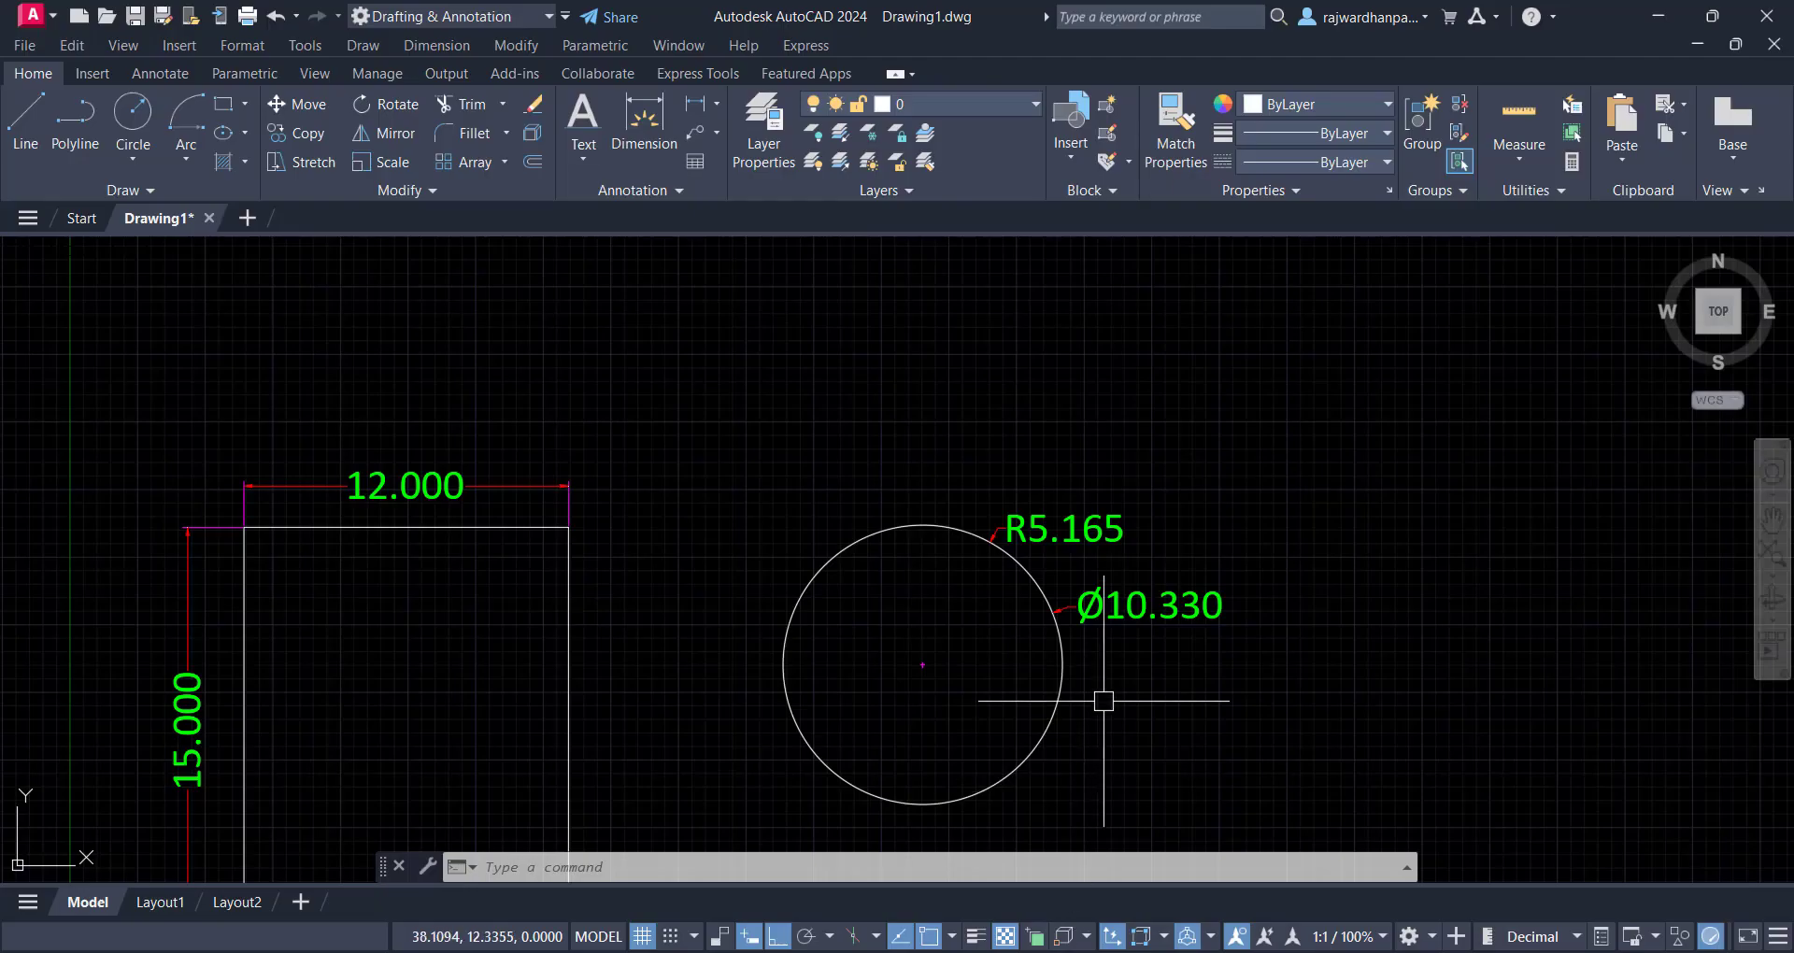
{"action": "middle_click_drag", "start_coordinate": [1102, 700], "coordinate": [1157, 452]}
{"action": "scroll", "coordinate": [1157, 453], "scroll_direction": "down", "scroll_amount": 2}
{"action": "scroll", "coordinate": [821, 480], "scroll_direction": "up", "scroll_amount": 3}
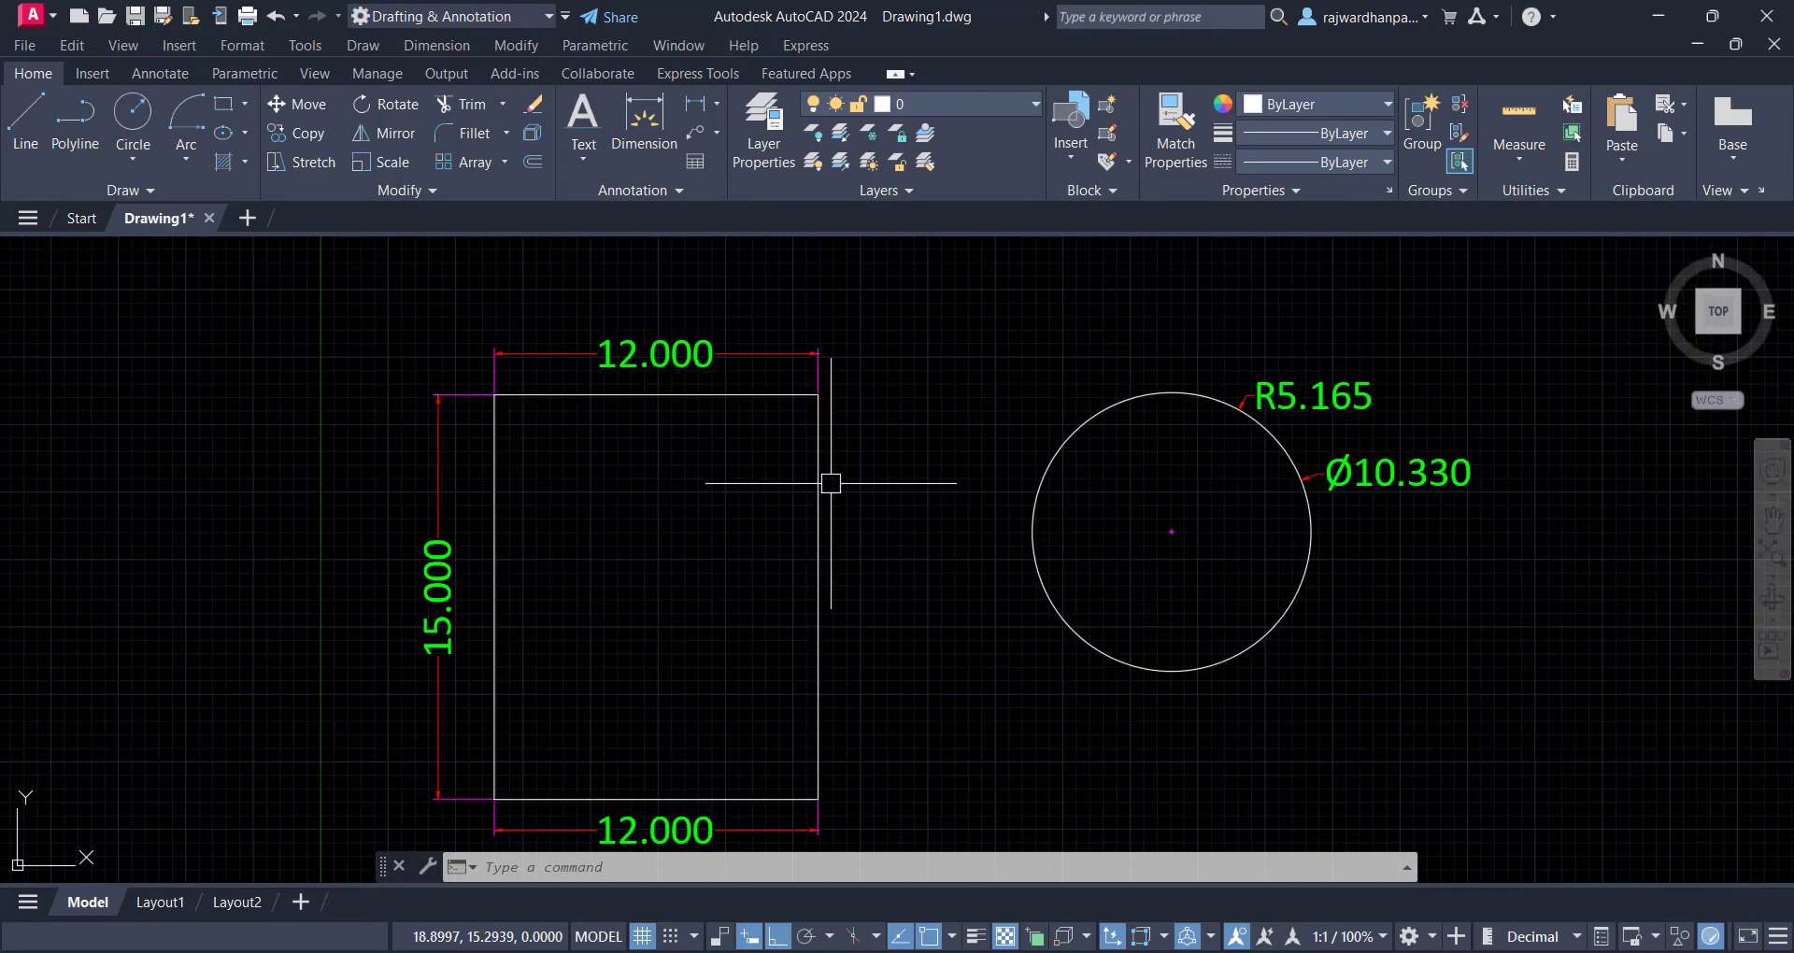
{"action": "scroll", "coordinate": [862, 386], "scroll_direction": "down", "scroll_amount": 2}
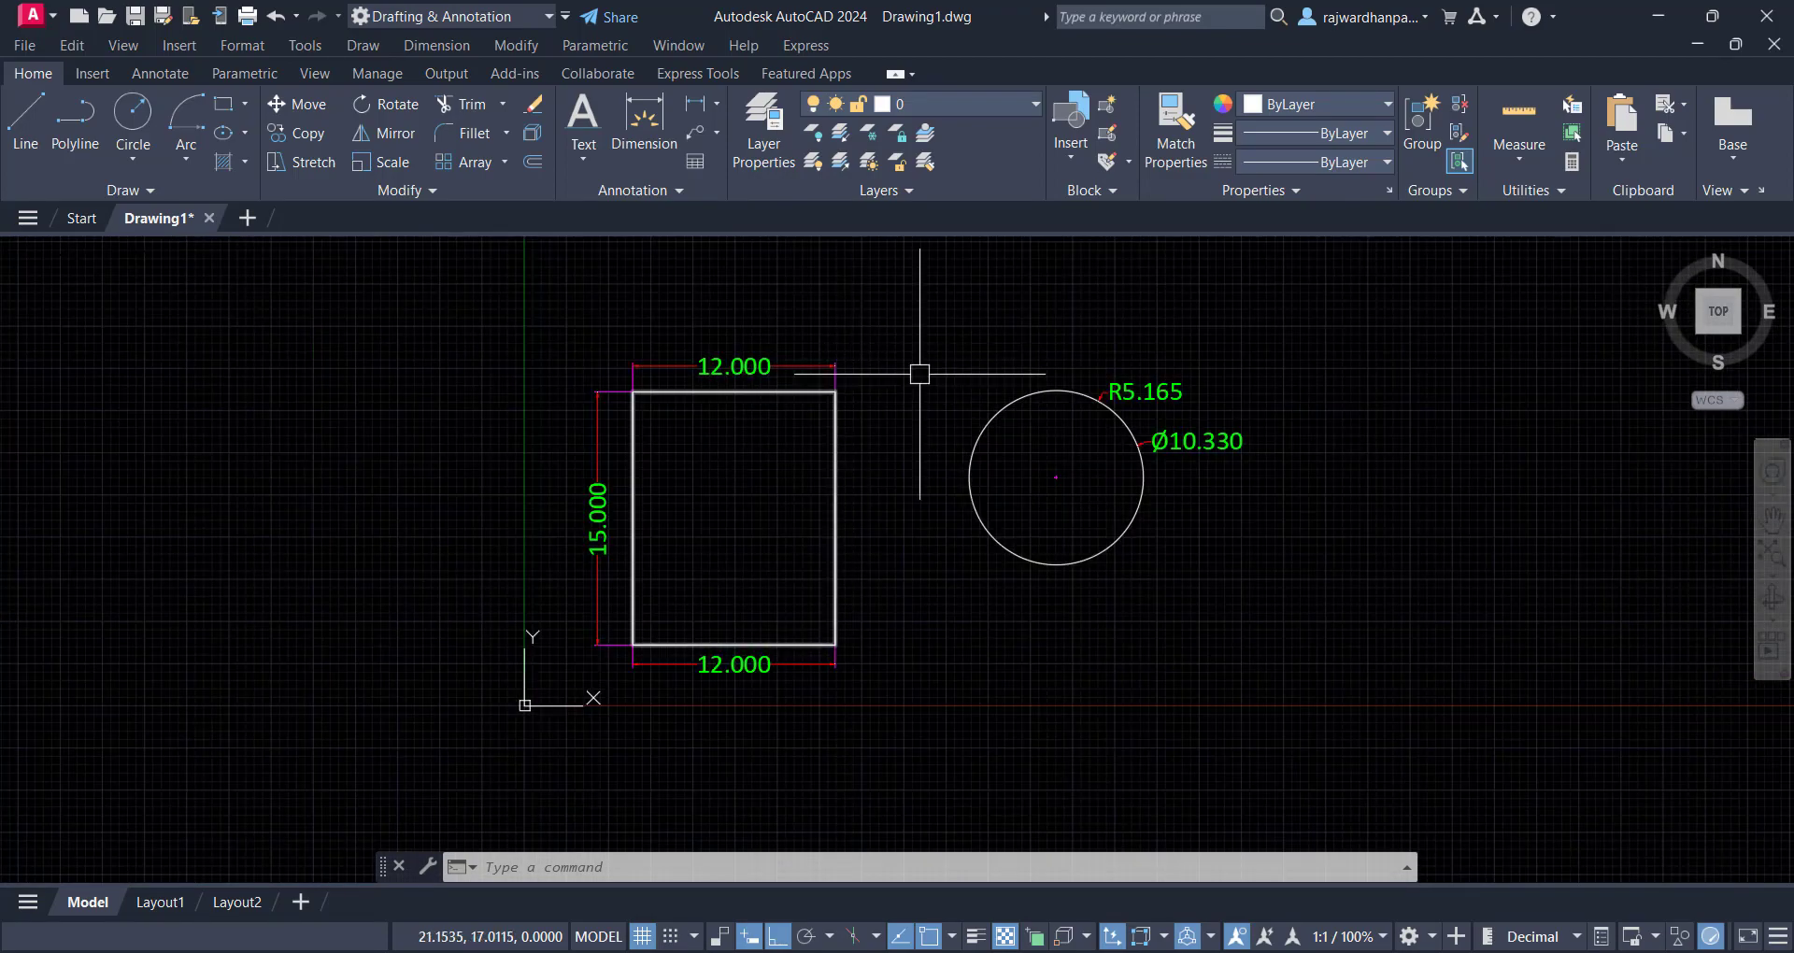
{"action": "middle_click_drag", "start_coordinate": [929, 361], "coordinate": [959, 372]}
{"action": "left_click", "coordinate": [959, 372]}
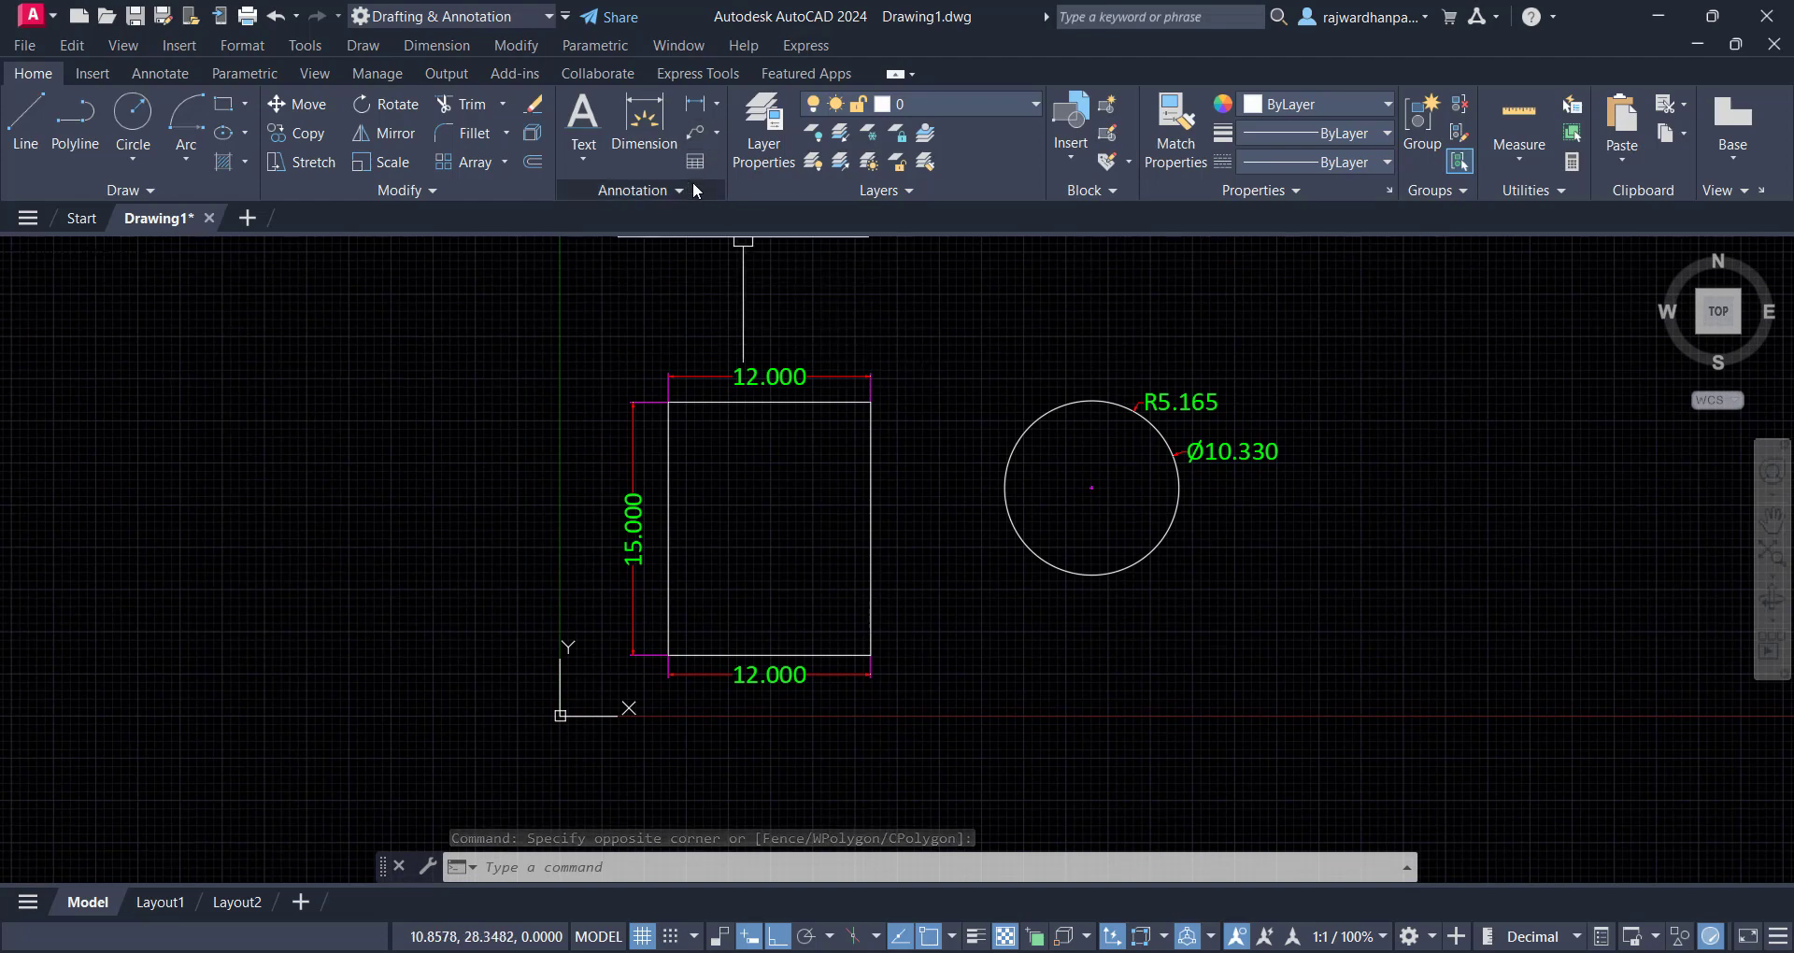
{"action": "left_click", "coordinate": [718, 132]}
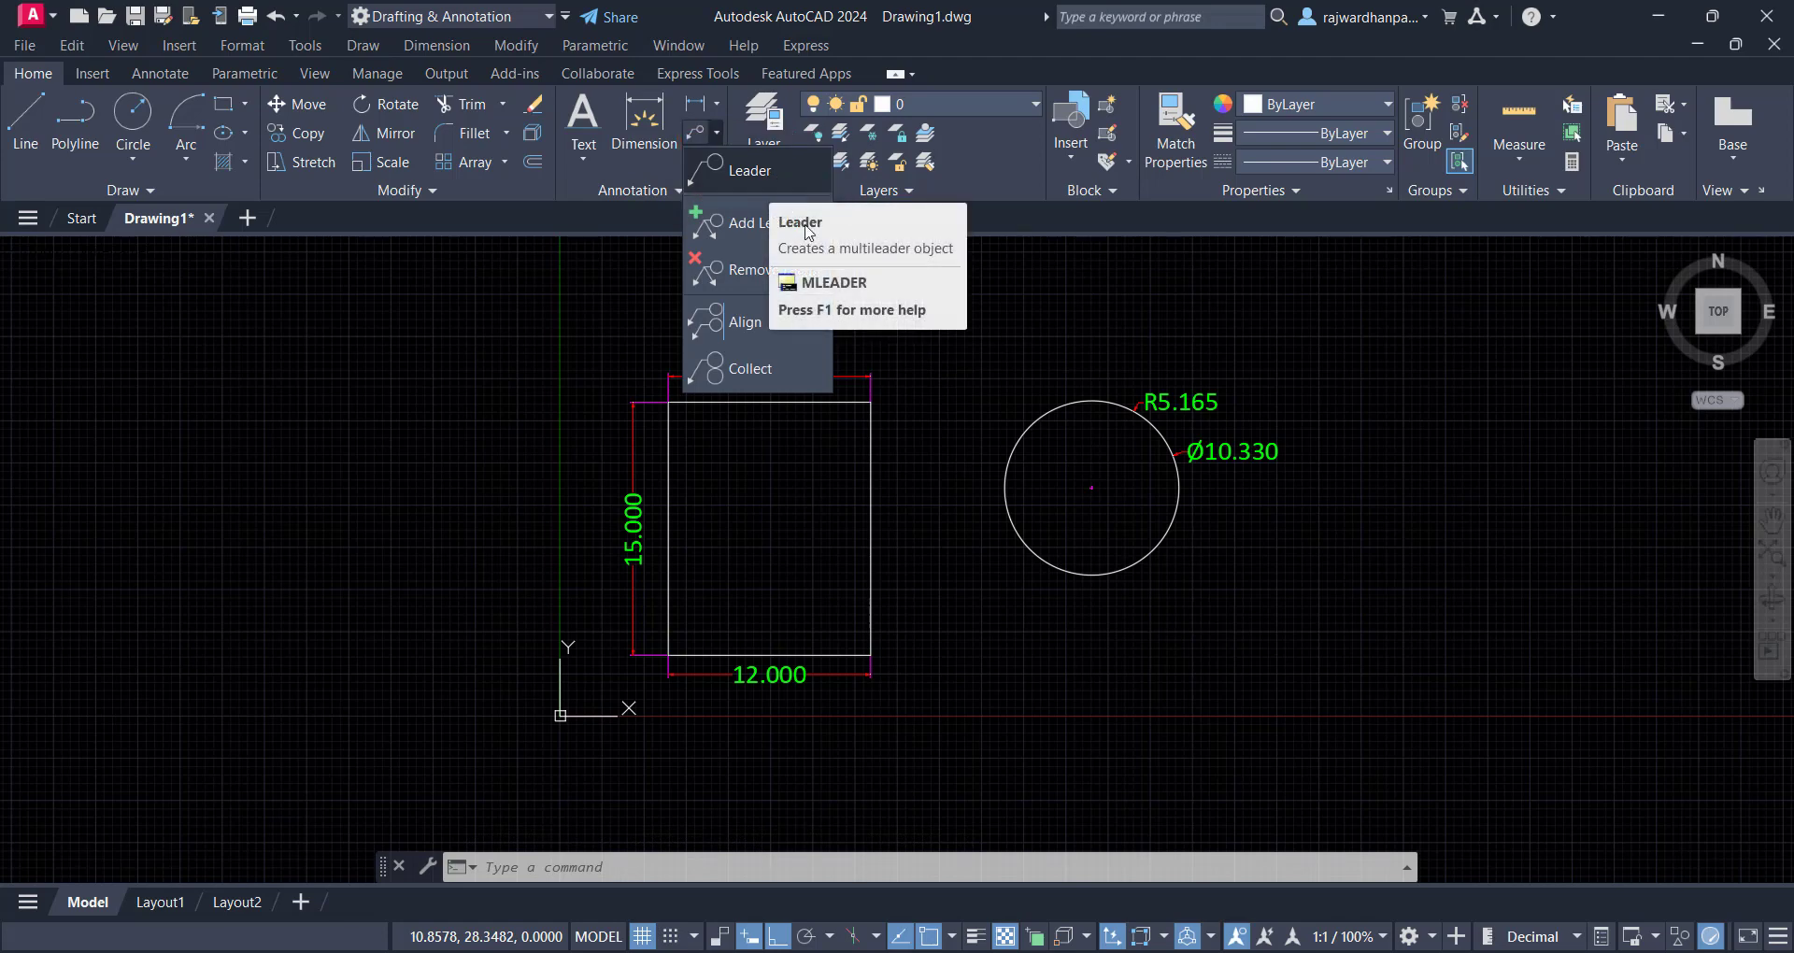
{"action": "left_click", "coordinate": [981, 333]}
{"action": "left_click", "coordinate": [913, 308]}
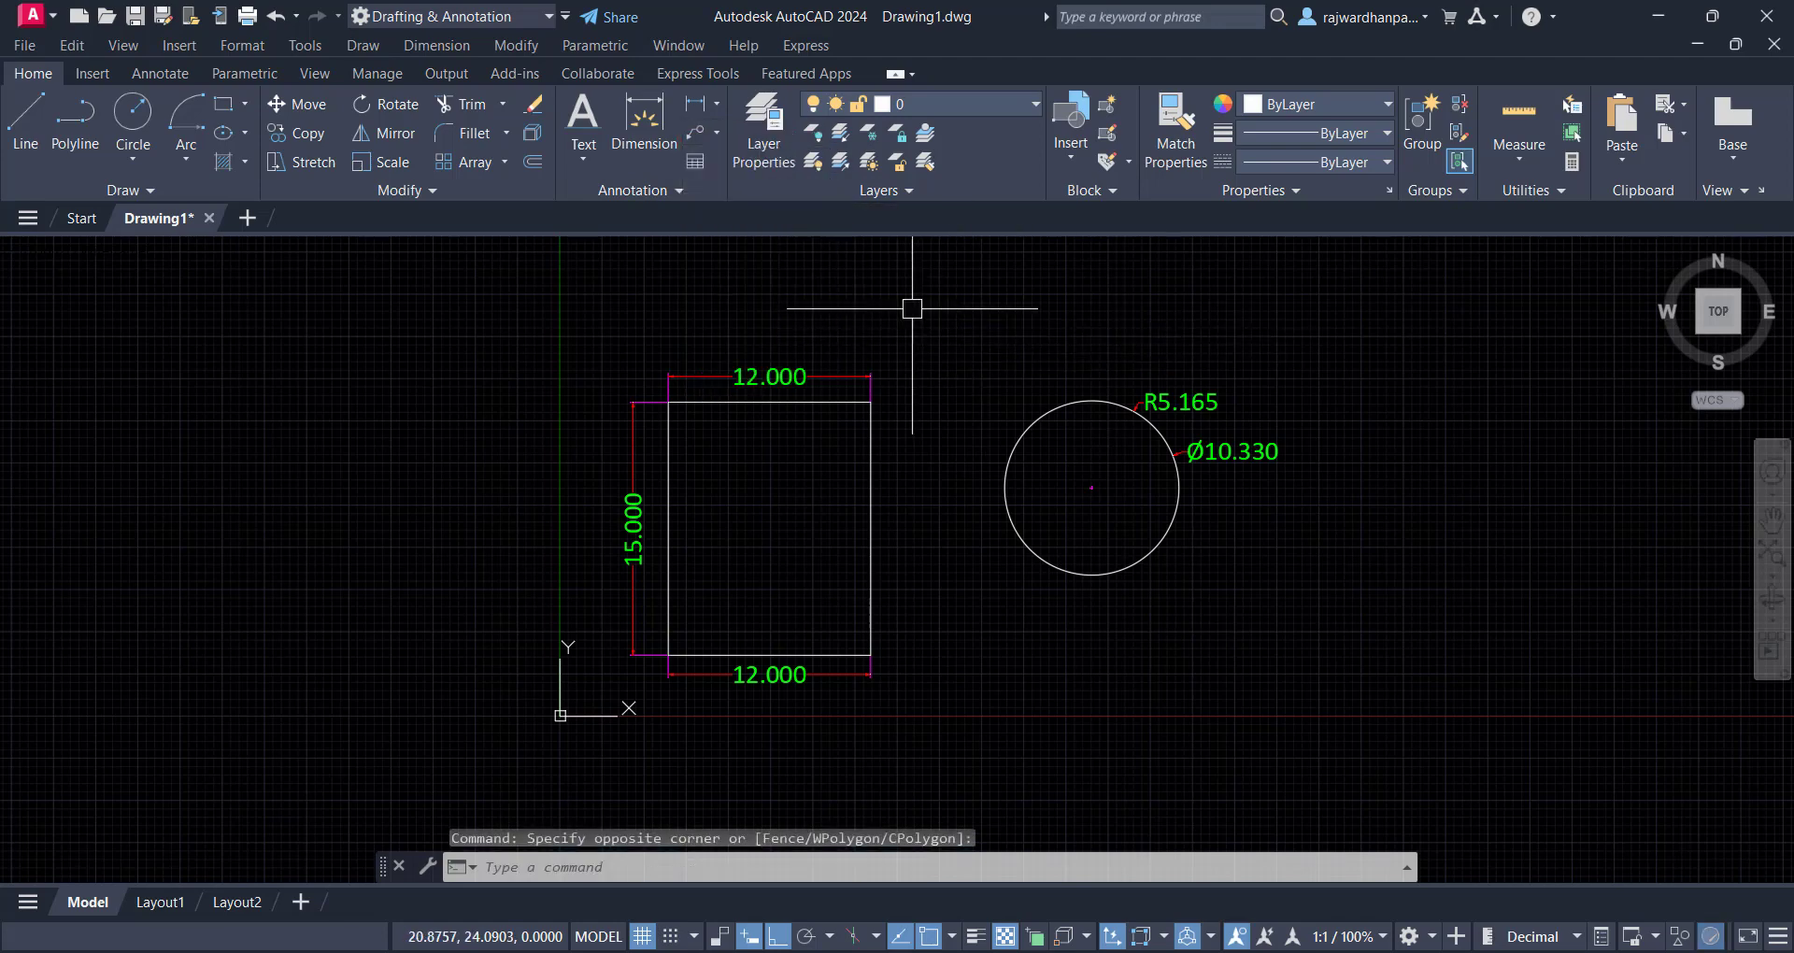
{"action": "left_click", "coordinate": [715, 132]}
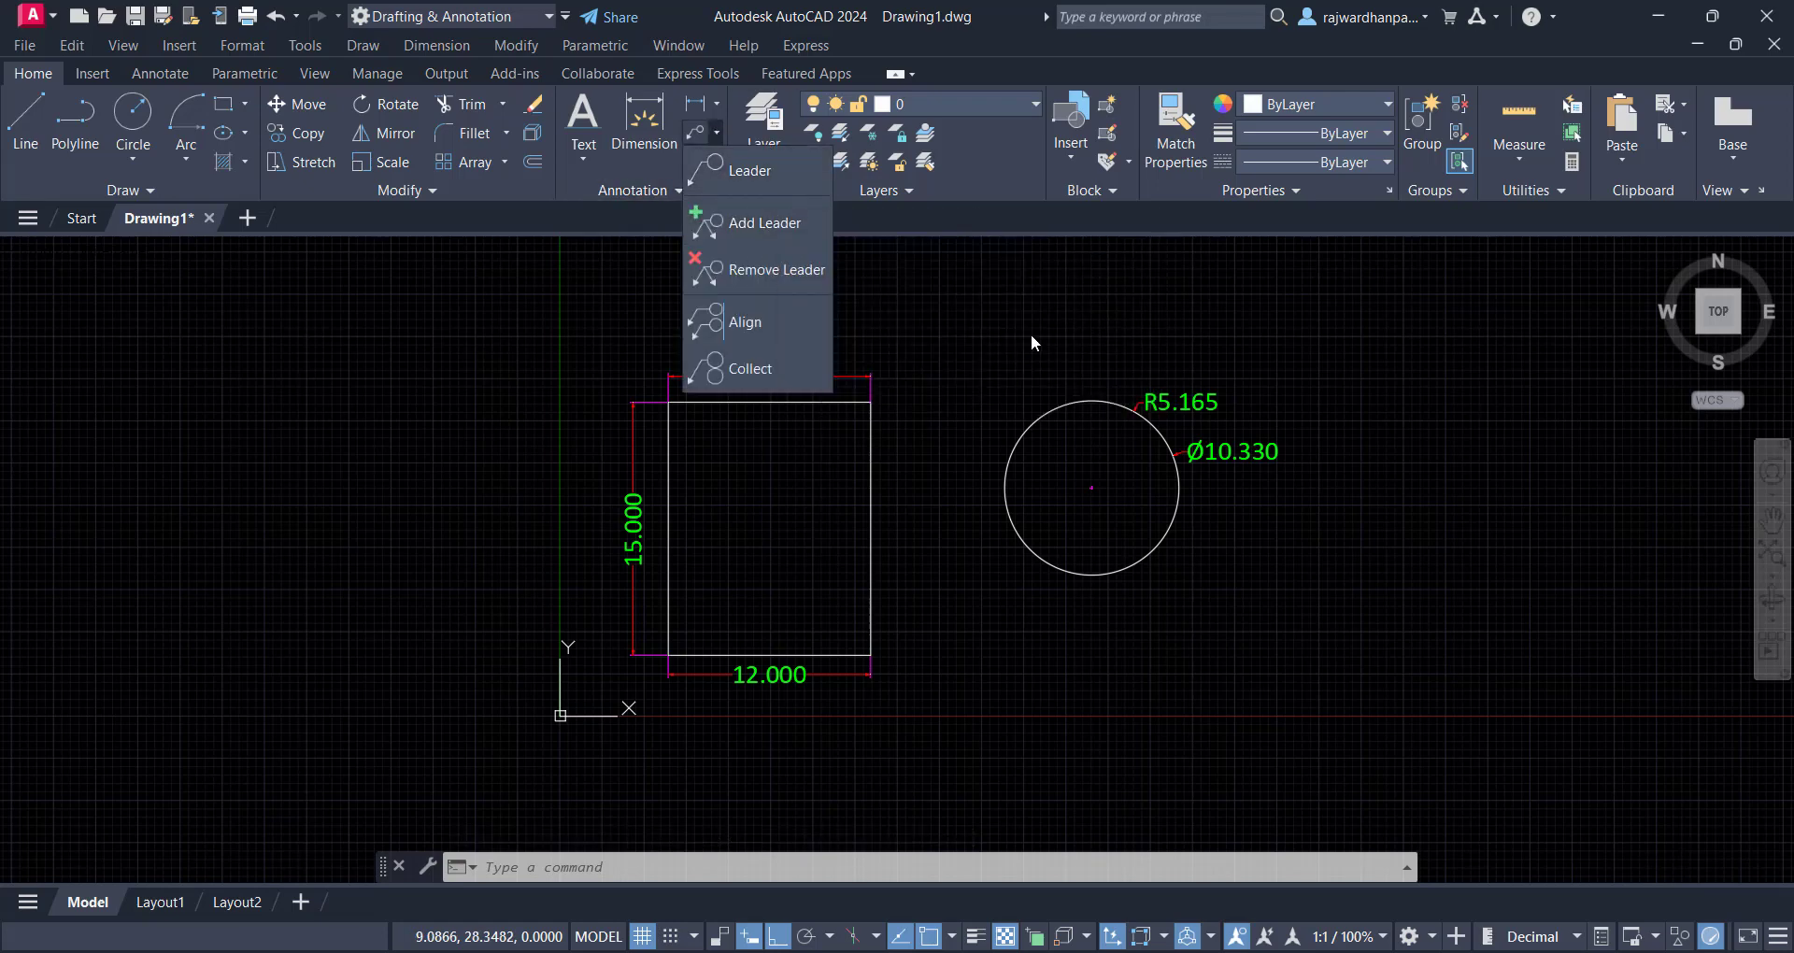
{"action": "type", "text": "ML"}
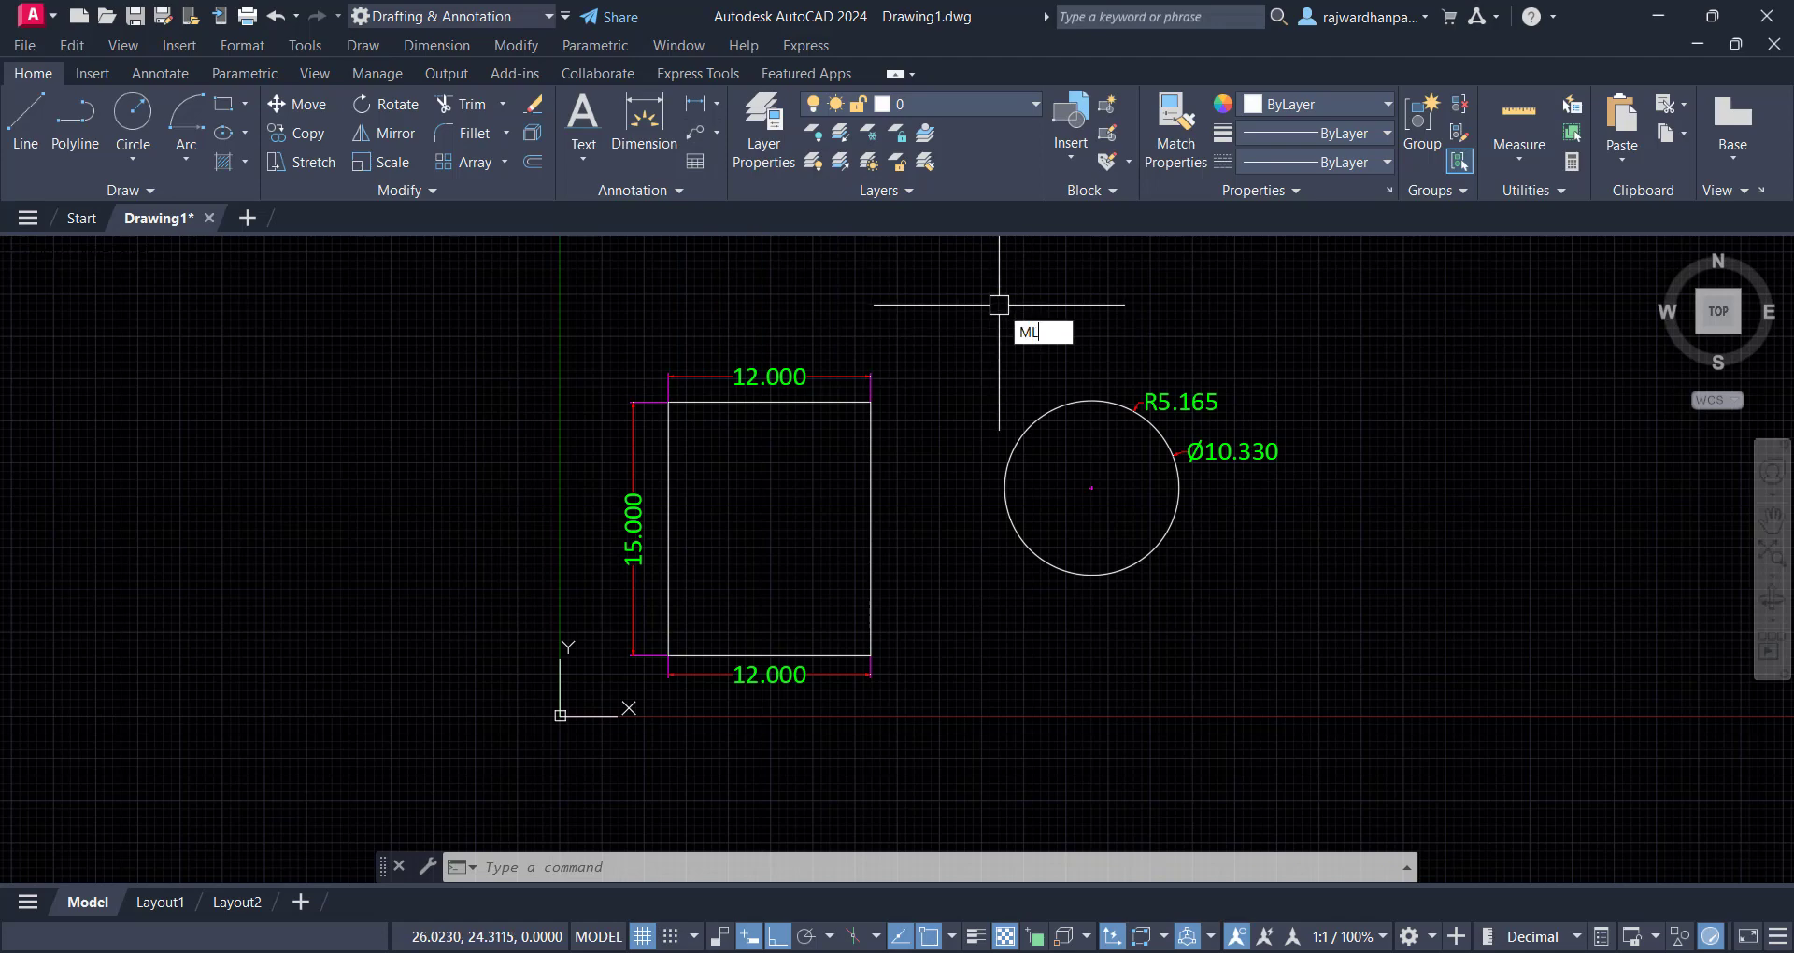
{"action": "type", "text": "EA"}
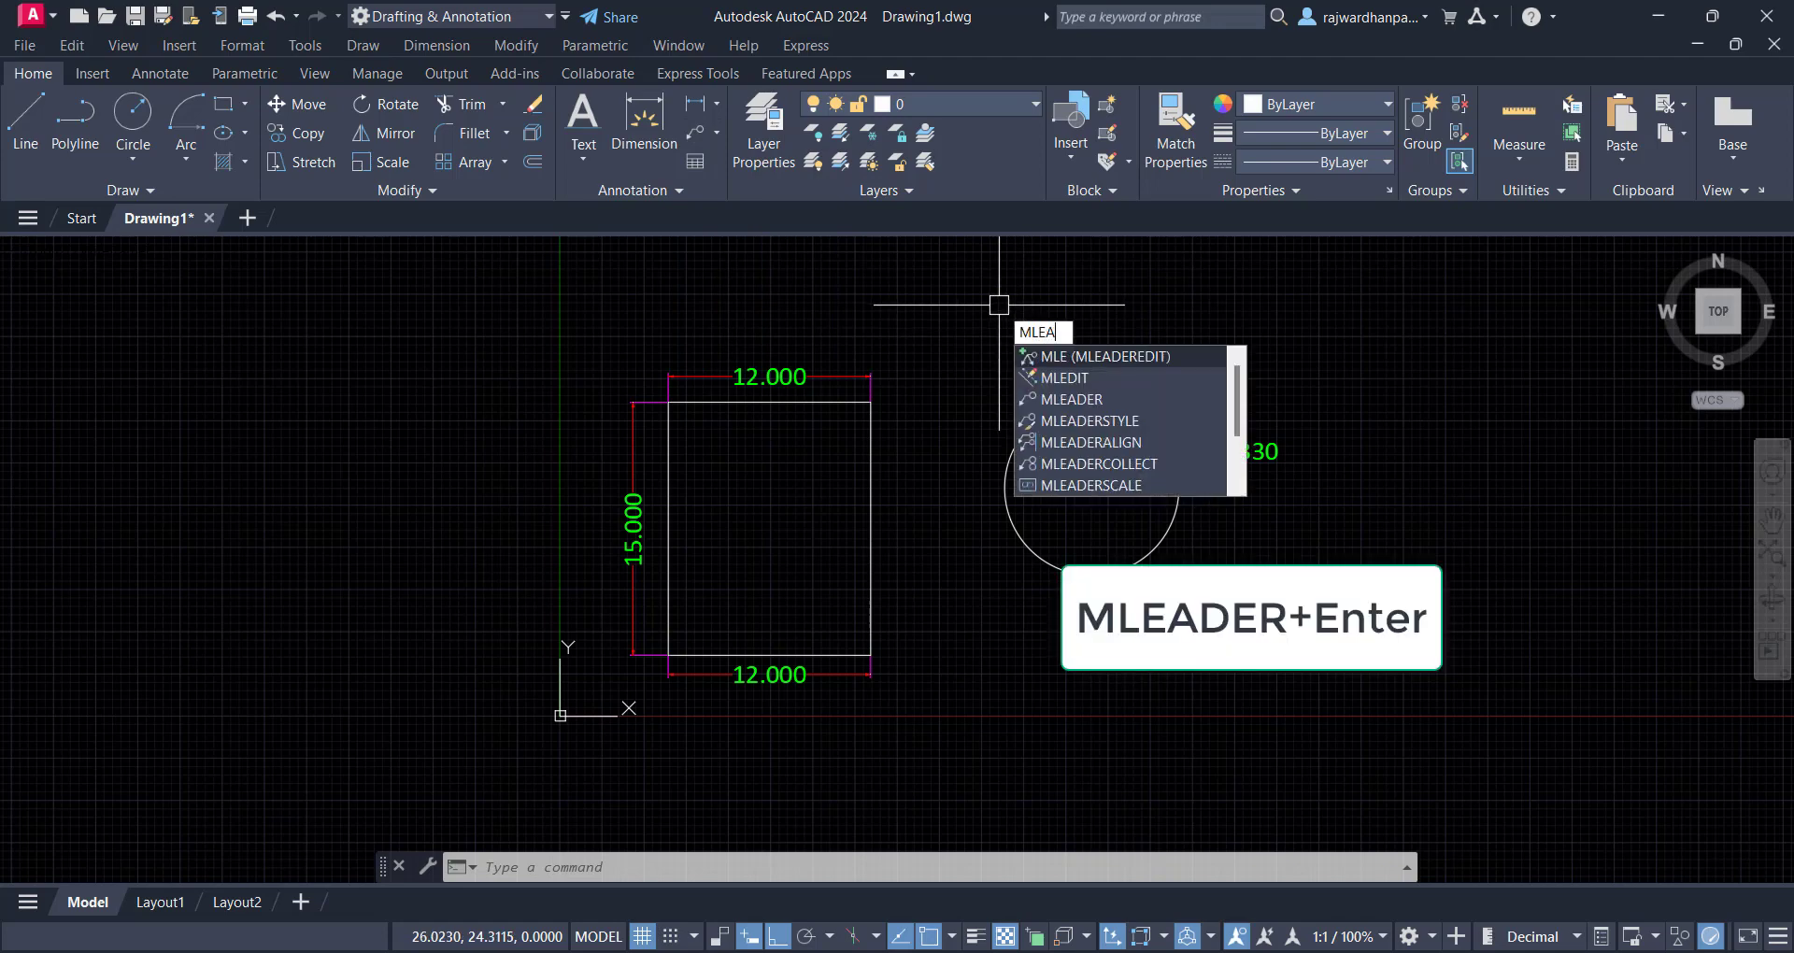
{"action": "type", "text": "DER"}
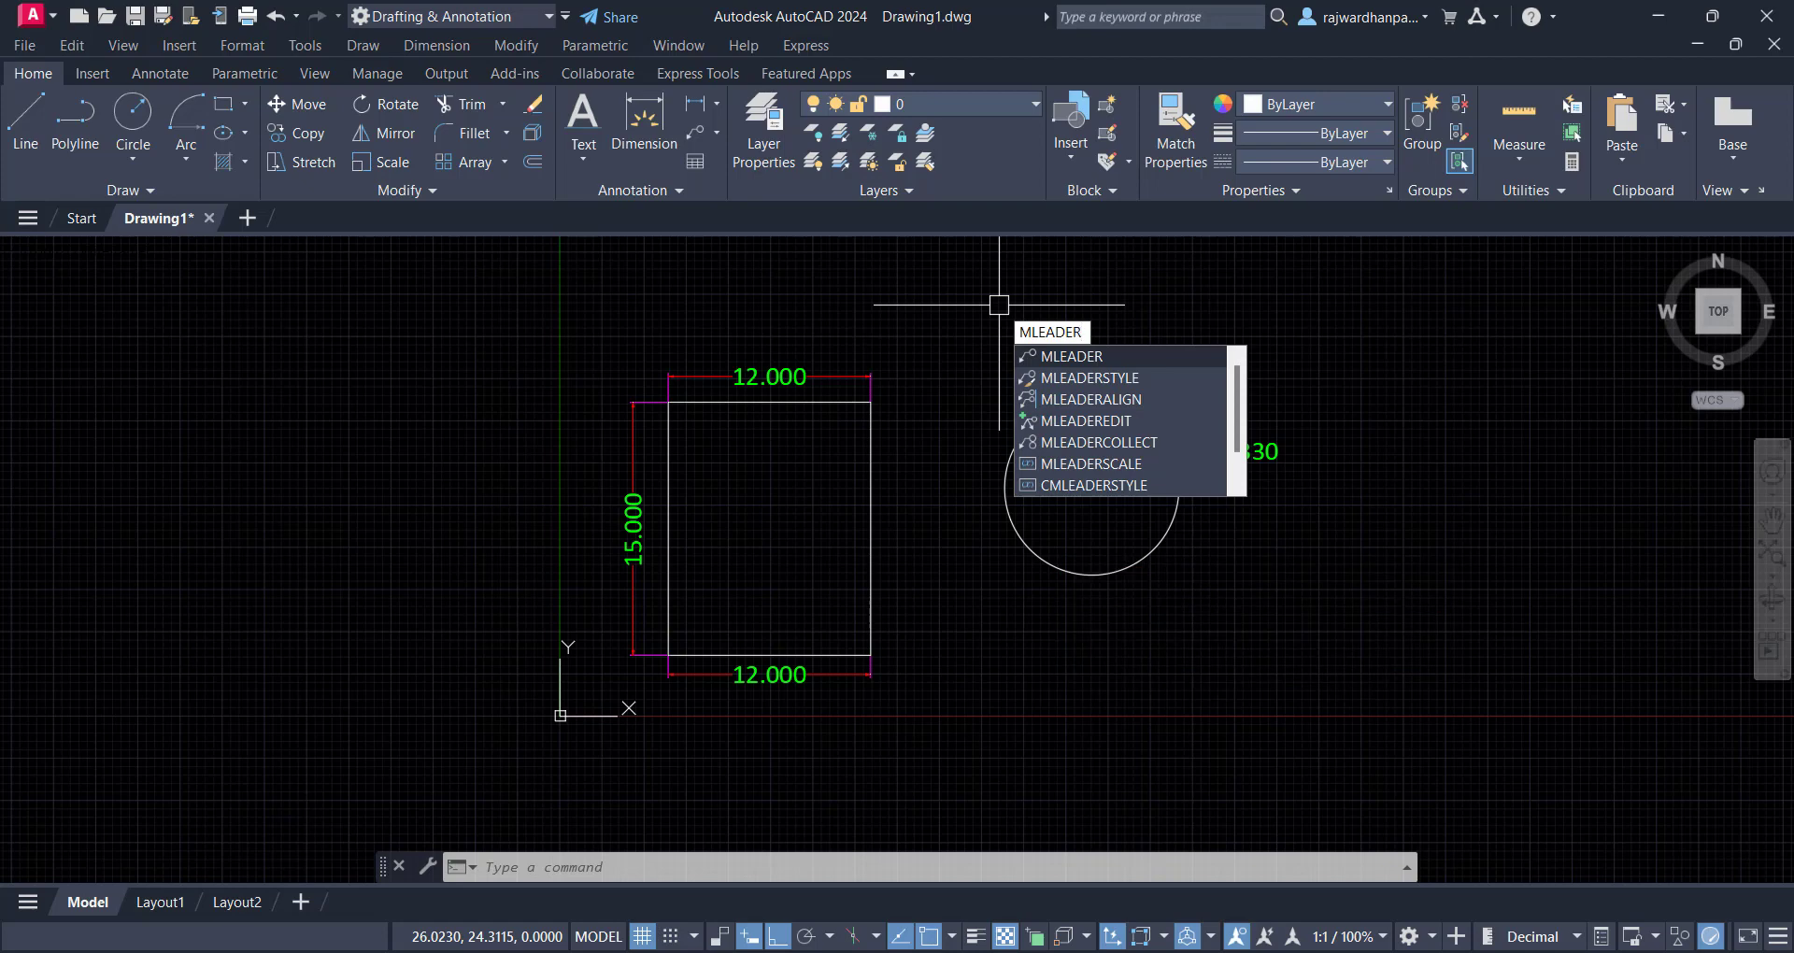
{"action": "key", "text": "Escape"}
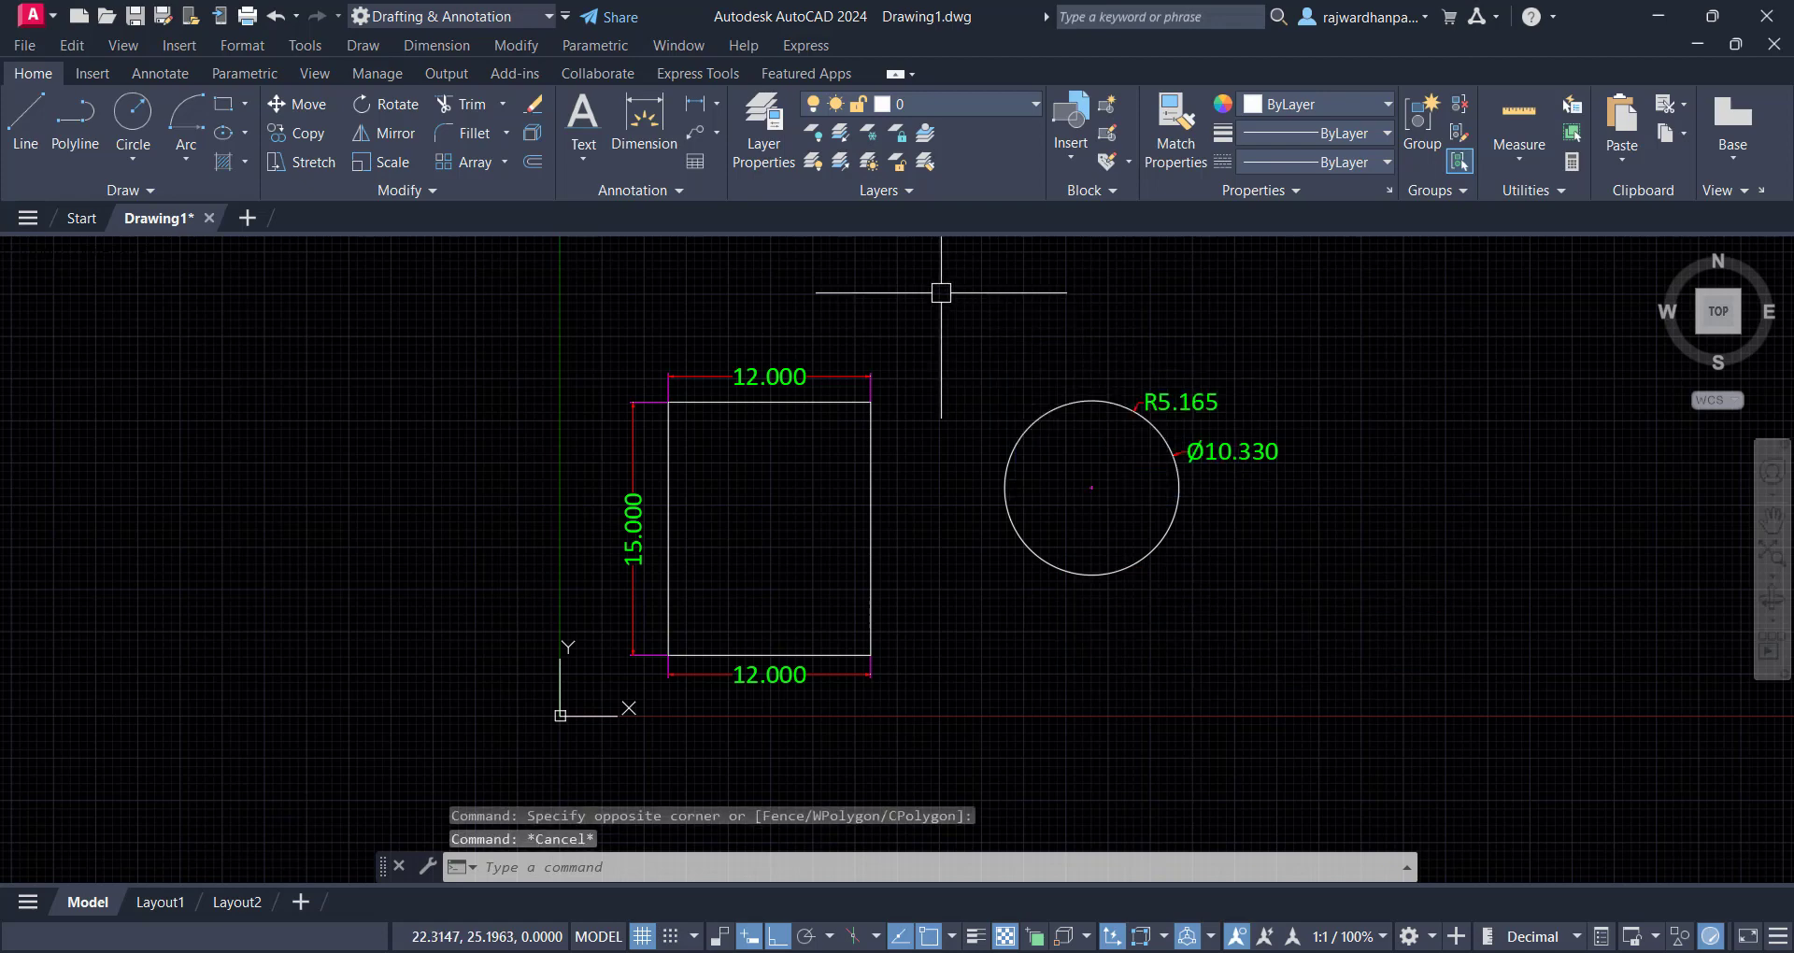
Turn ortho off and try a slanted multileader from the rectangle's right edge to a landing above its upper-right corner
{"action": "left_click", "coordinate": [718, 135]}
{"action": "left_click", "coordinate": [755, 178]}
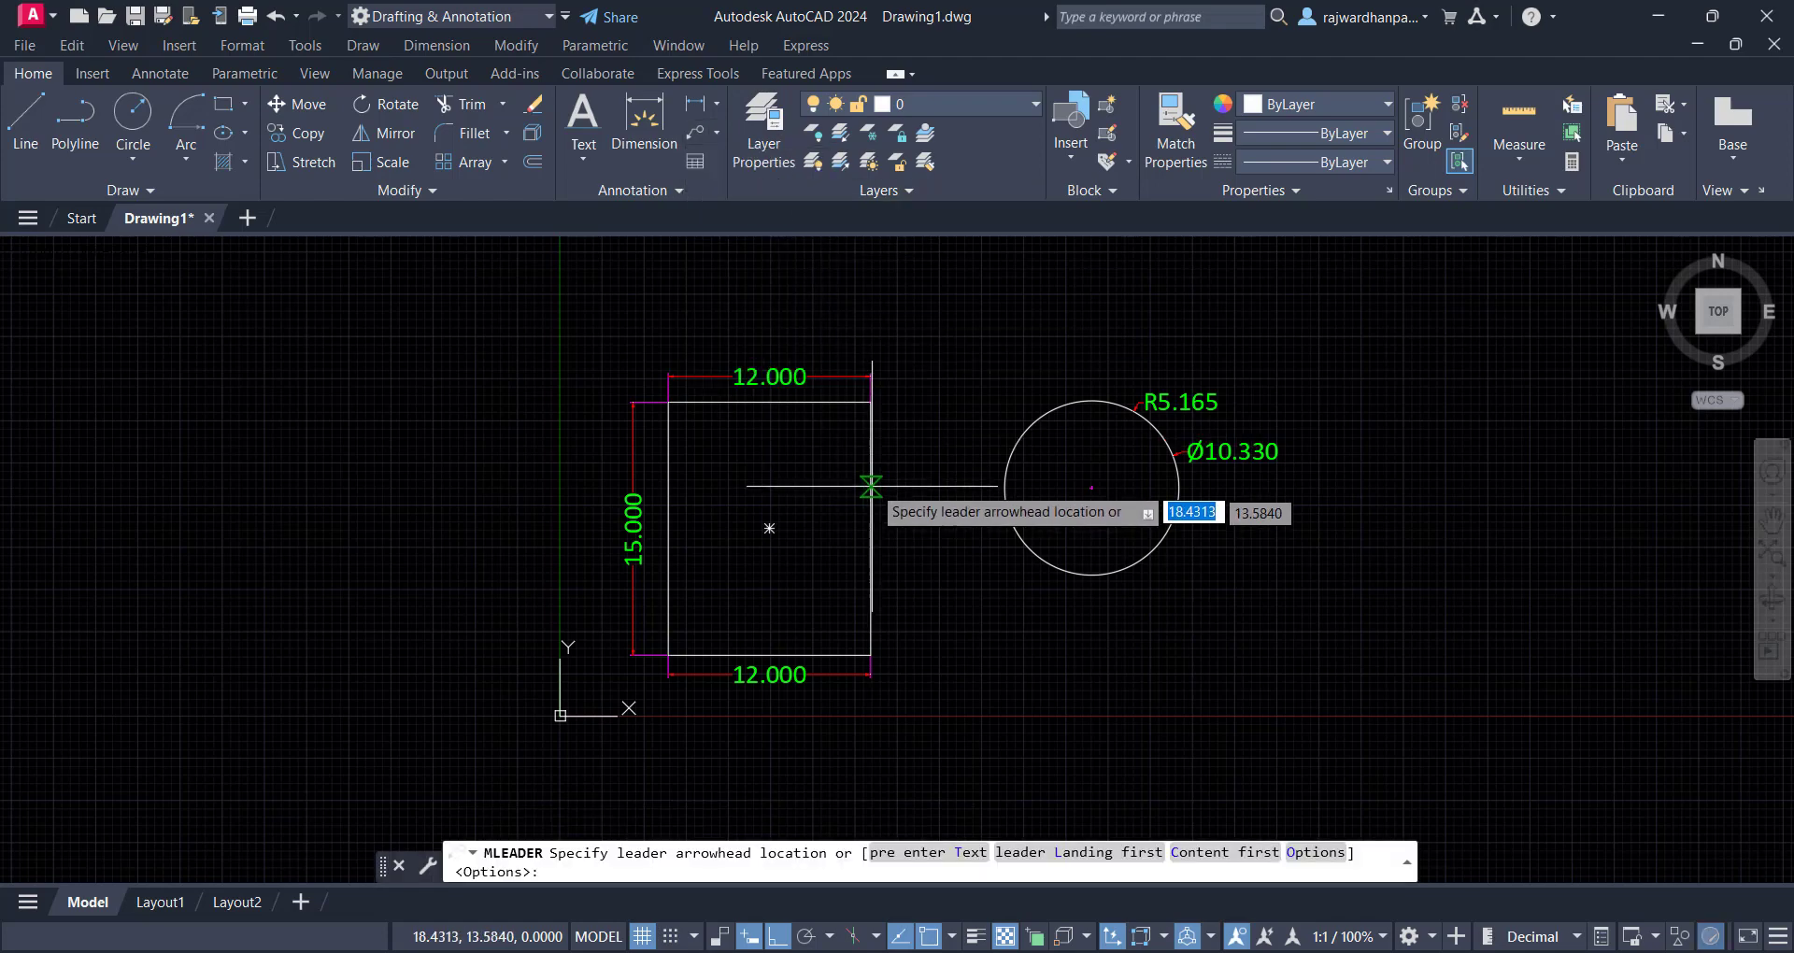
{"action": "left_click", "coordinate": [871, 461]}
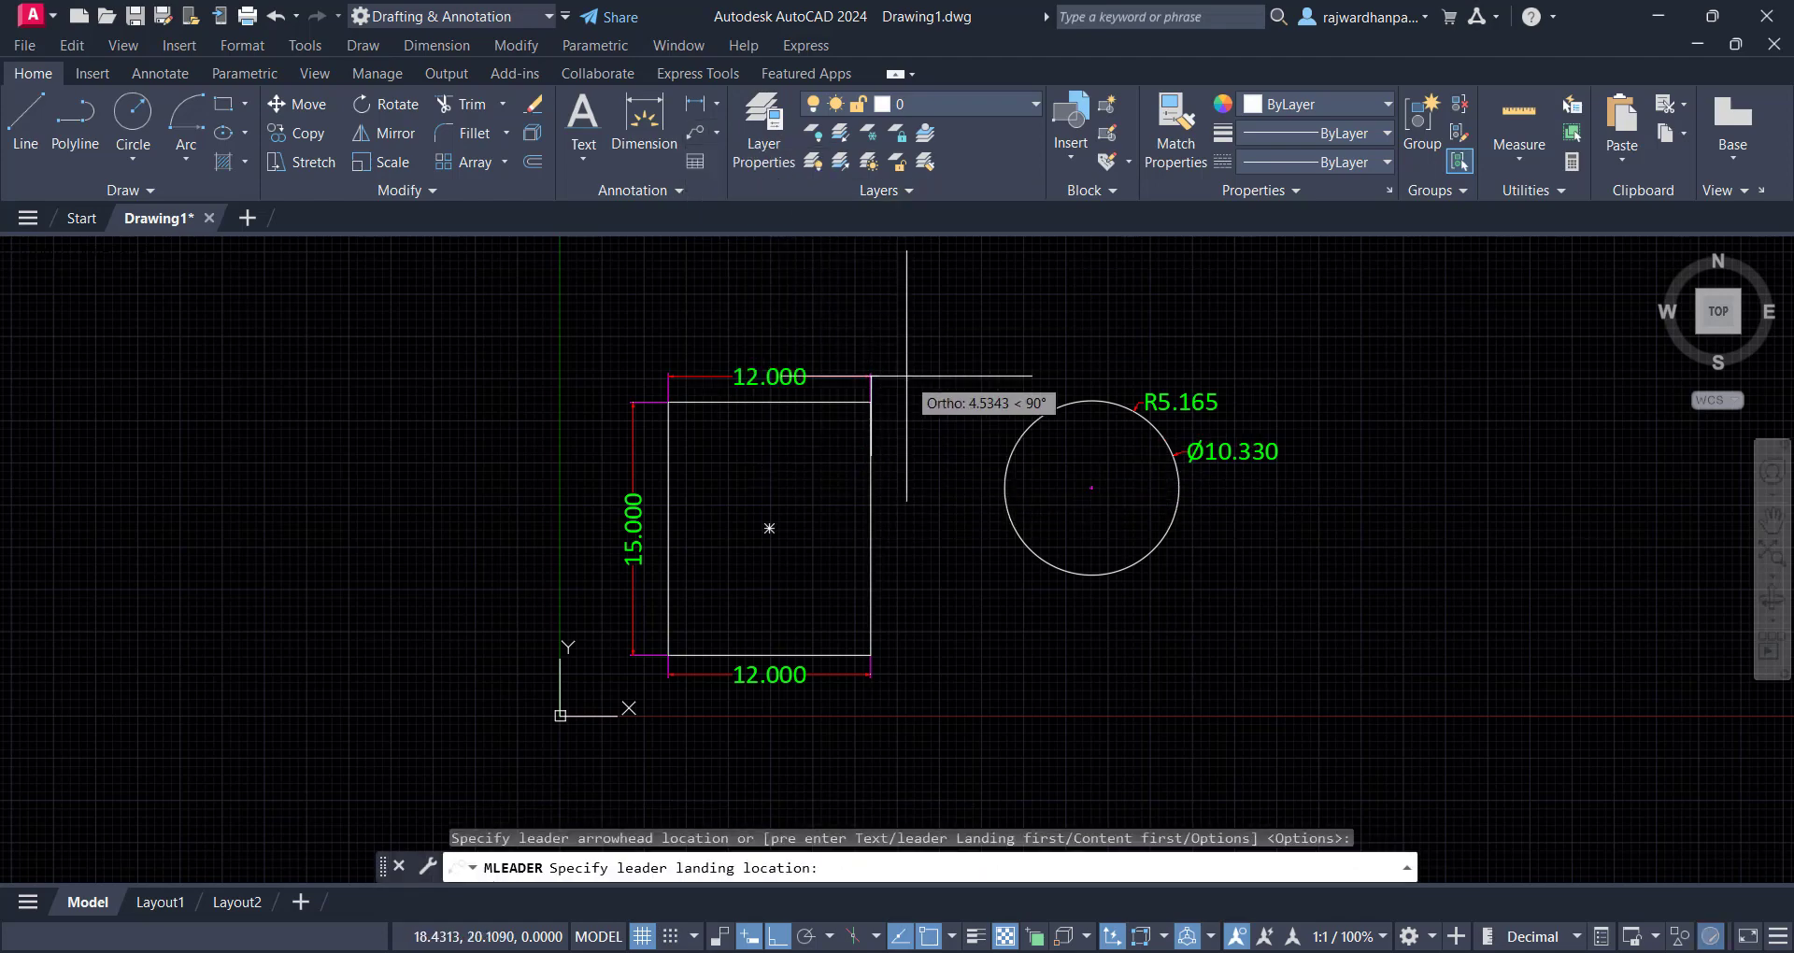
{"action": "key", "text": "F8"}
{"action": "left_click", "coordinate": [974, 306]}
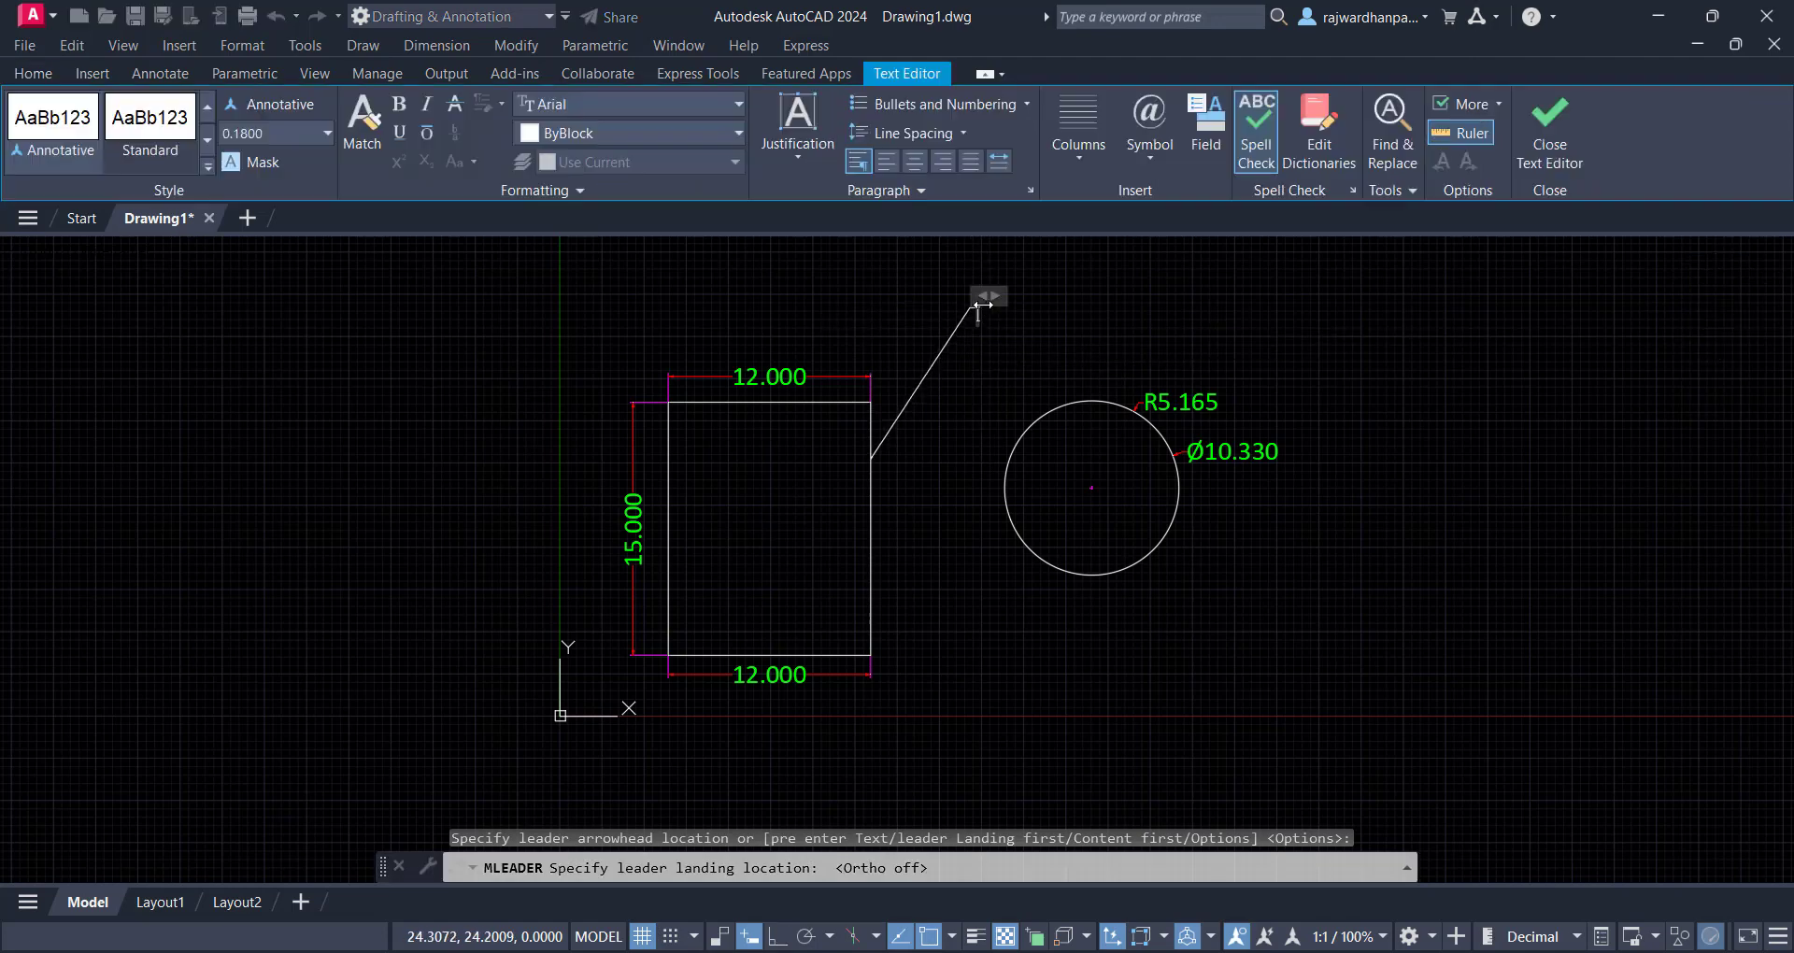
{"action": "scroll", "coordinate": [998, 322], "scroll_direction": "up", "scroll_amount": 2}
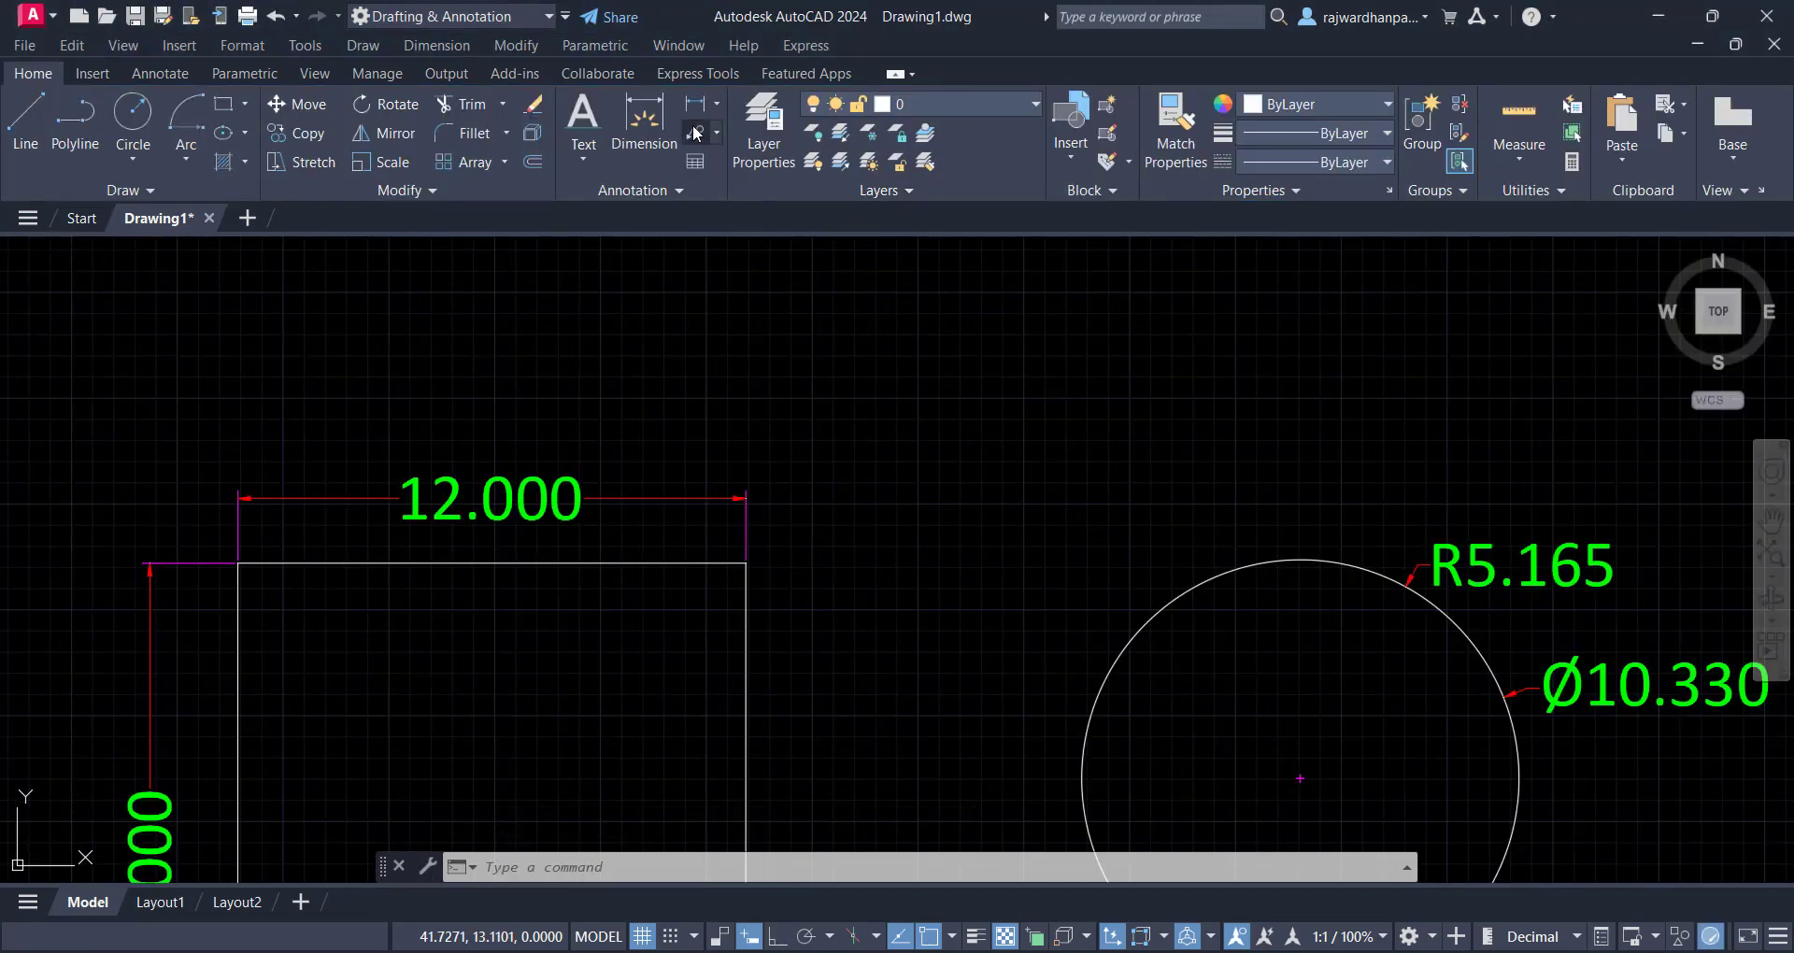
Place a slanted multileader from the rectangle's right edge to a landing above its upper-right corner, with the text RECTANGLE
{"action": "left_click", "coordinate": [695, 133]}
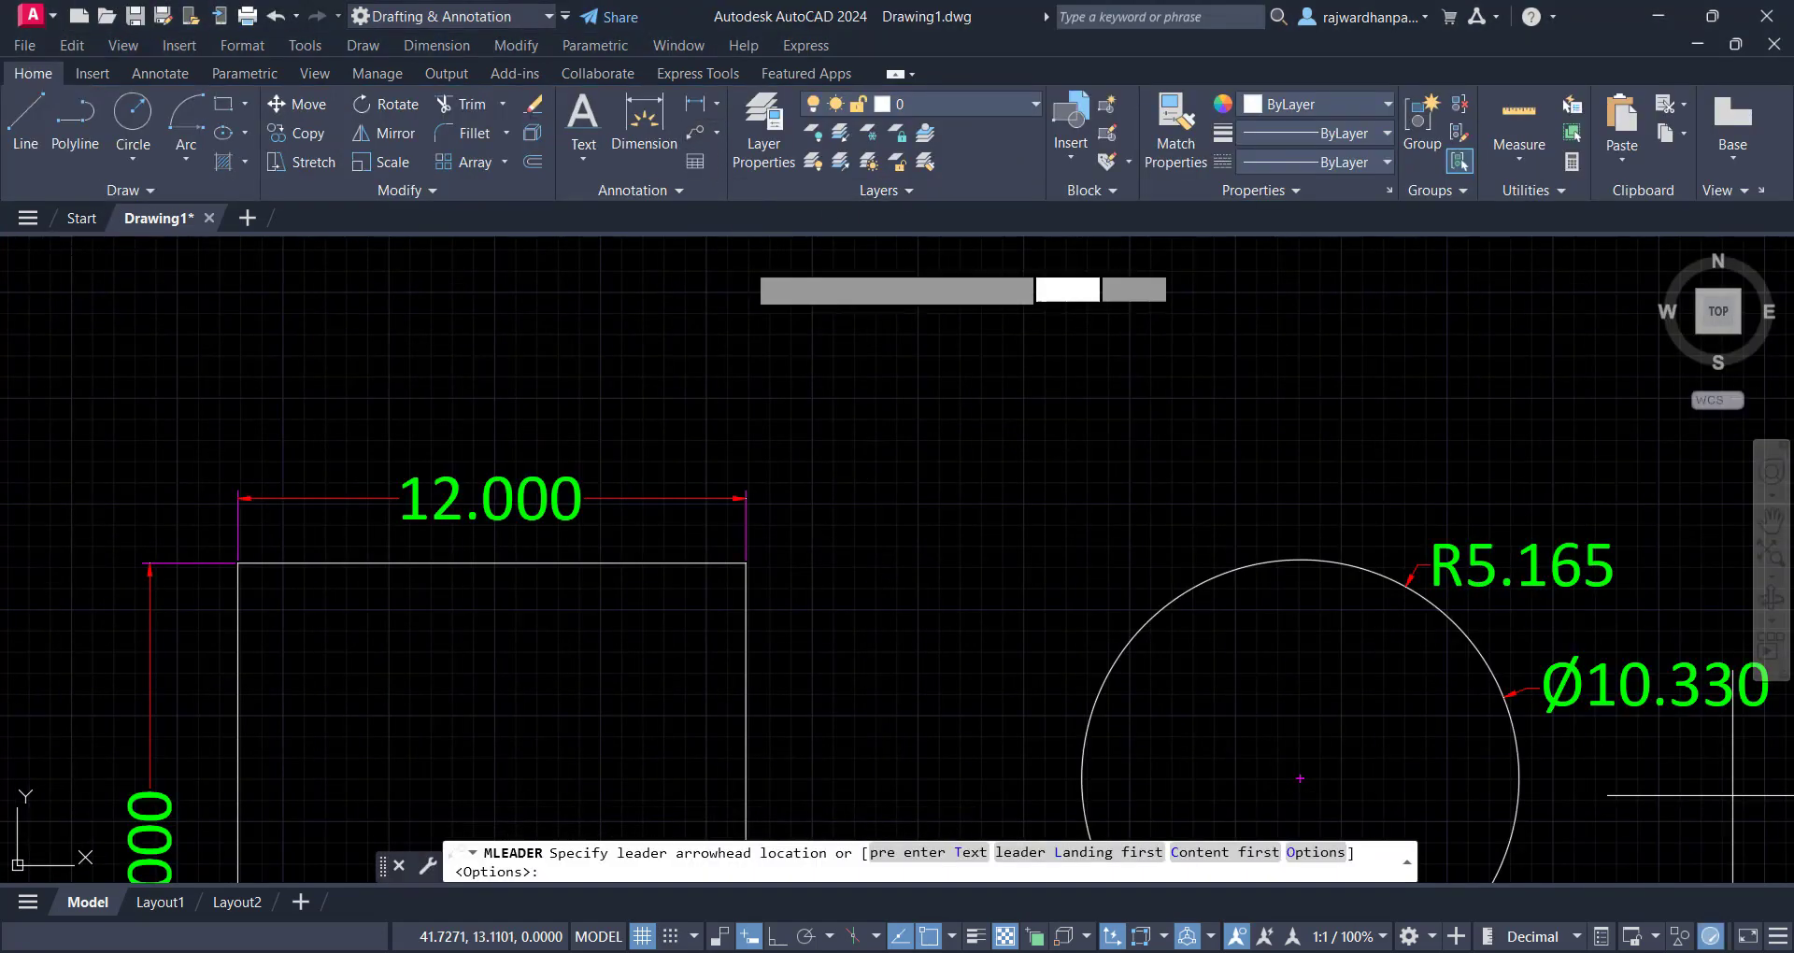
{"action": "left_click", "coordinate": [746, 639]}
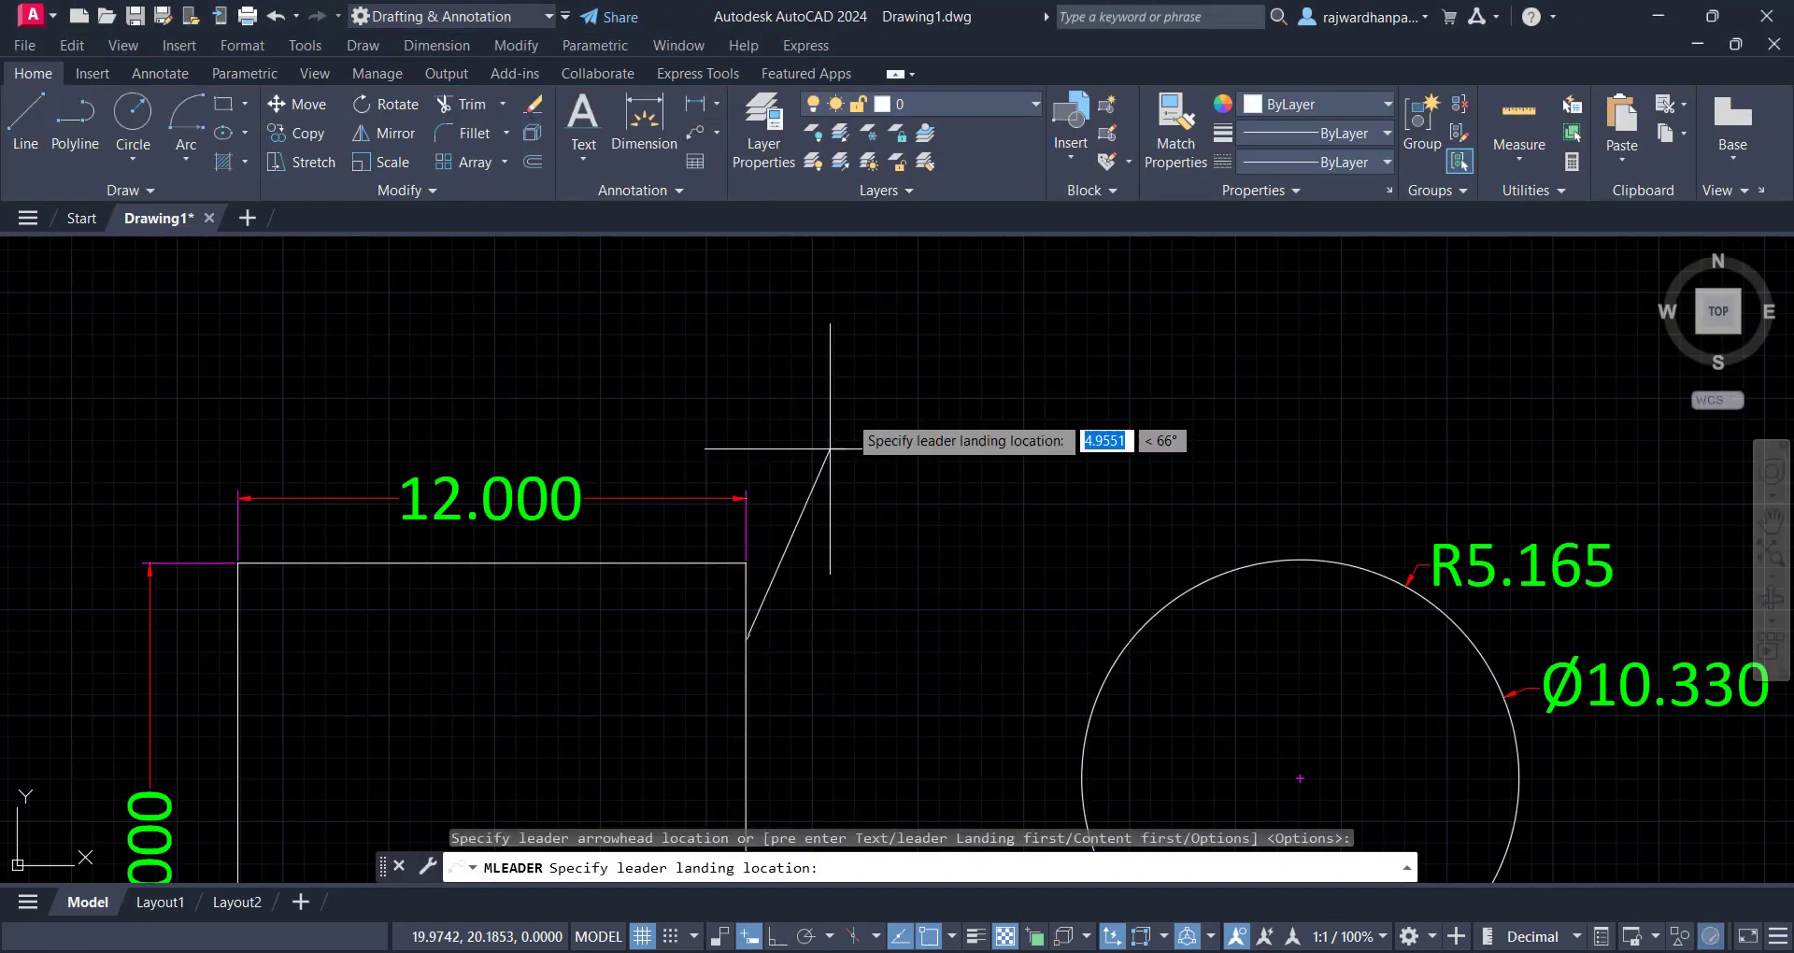
{"action": "left_click", "coordinate": [893, 379]}
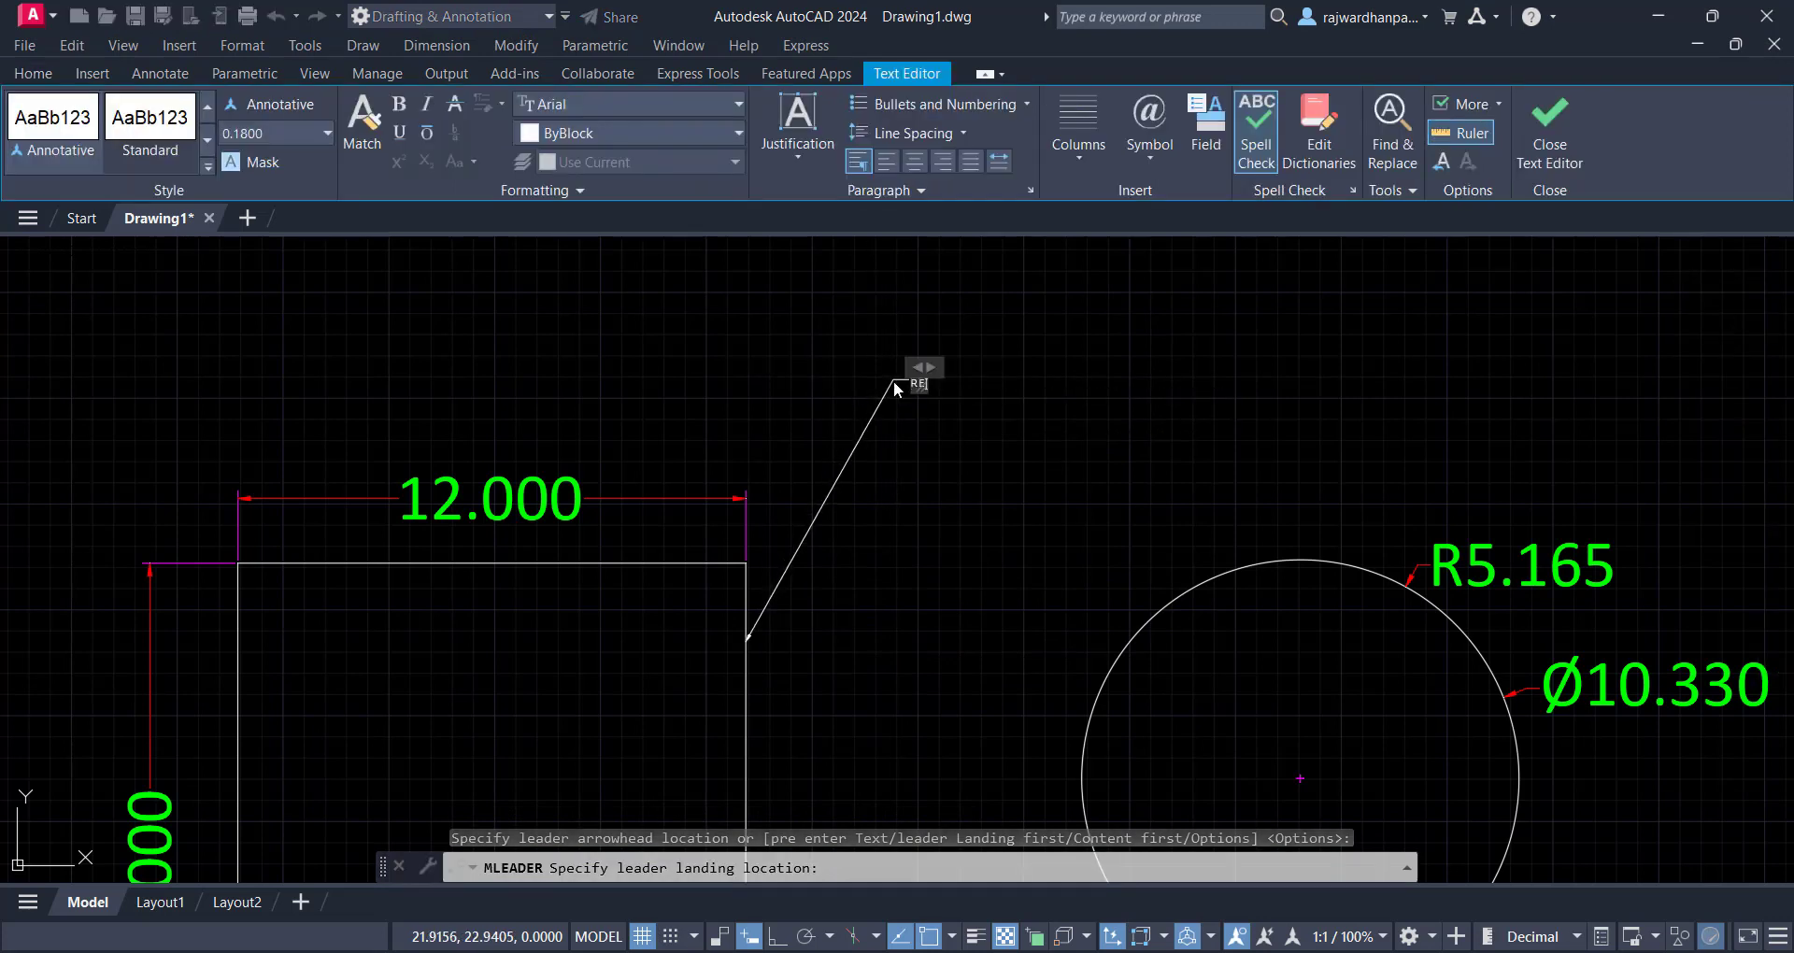
{"action": "type", "text": "RECTANGLE"}
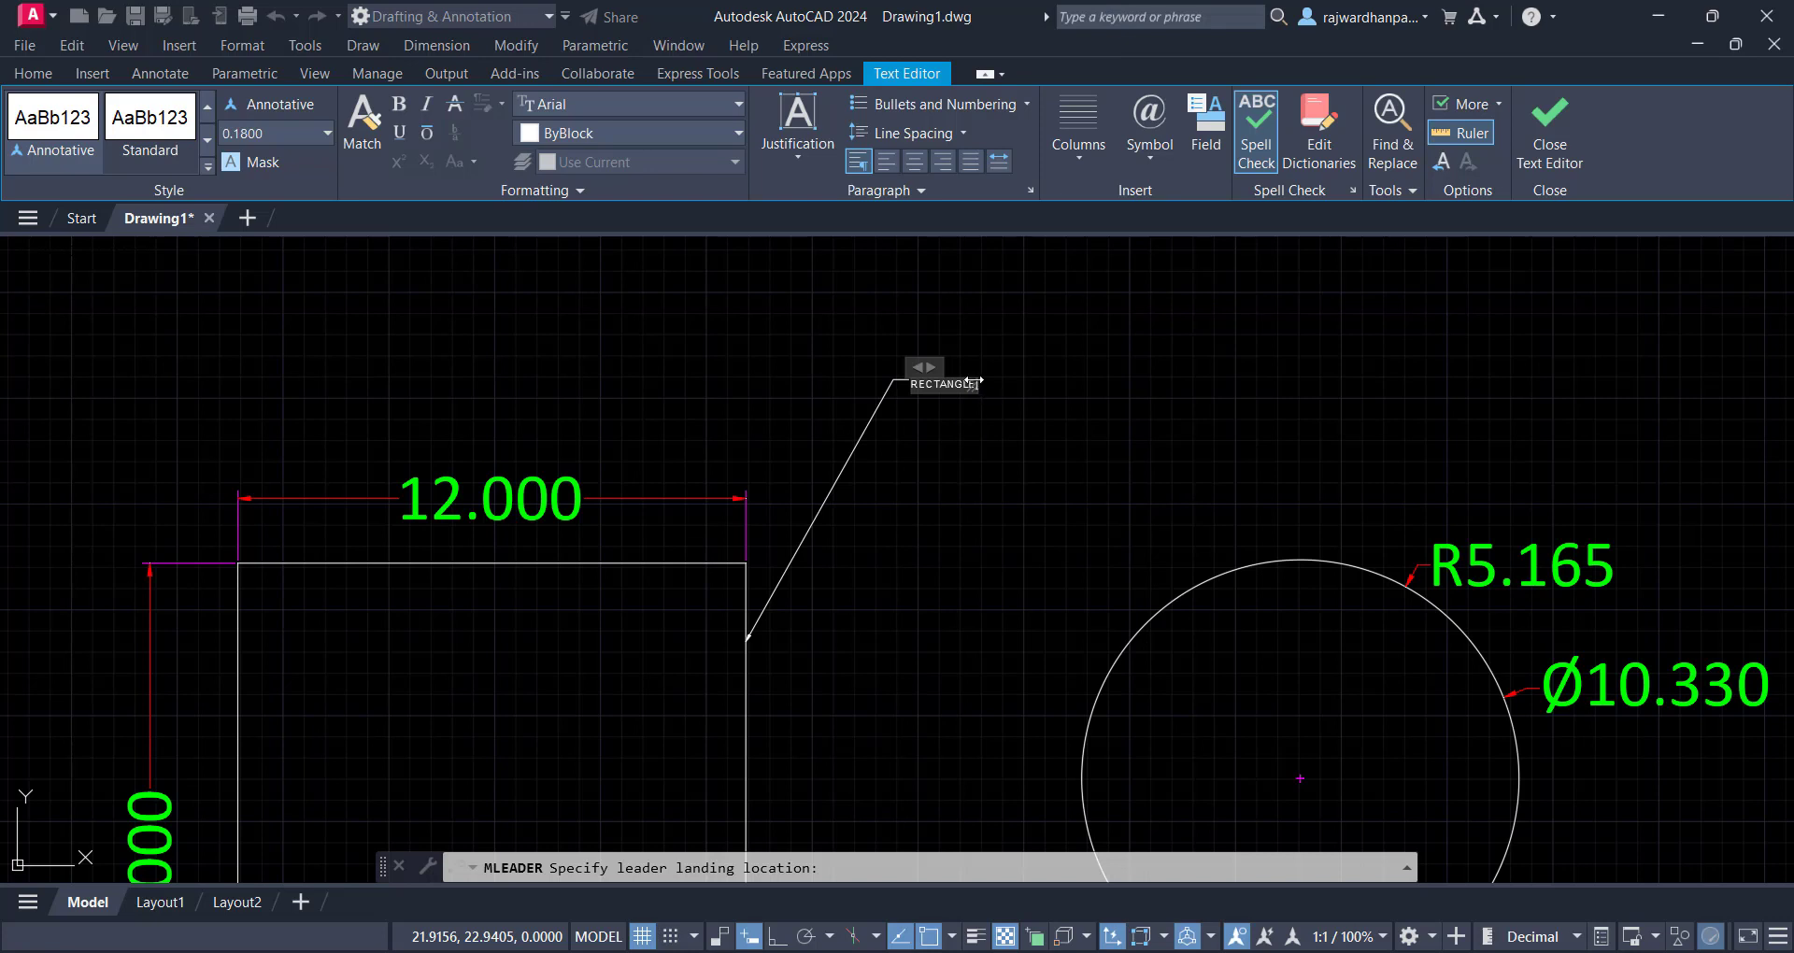
Widen the leader's text frame and set the font of the RECTANGLE label to Calibri
{"action": "left_click_drag", "start_coordinate": [979, 368], "coordinate": [1002, 369]}
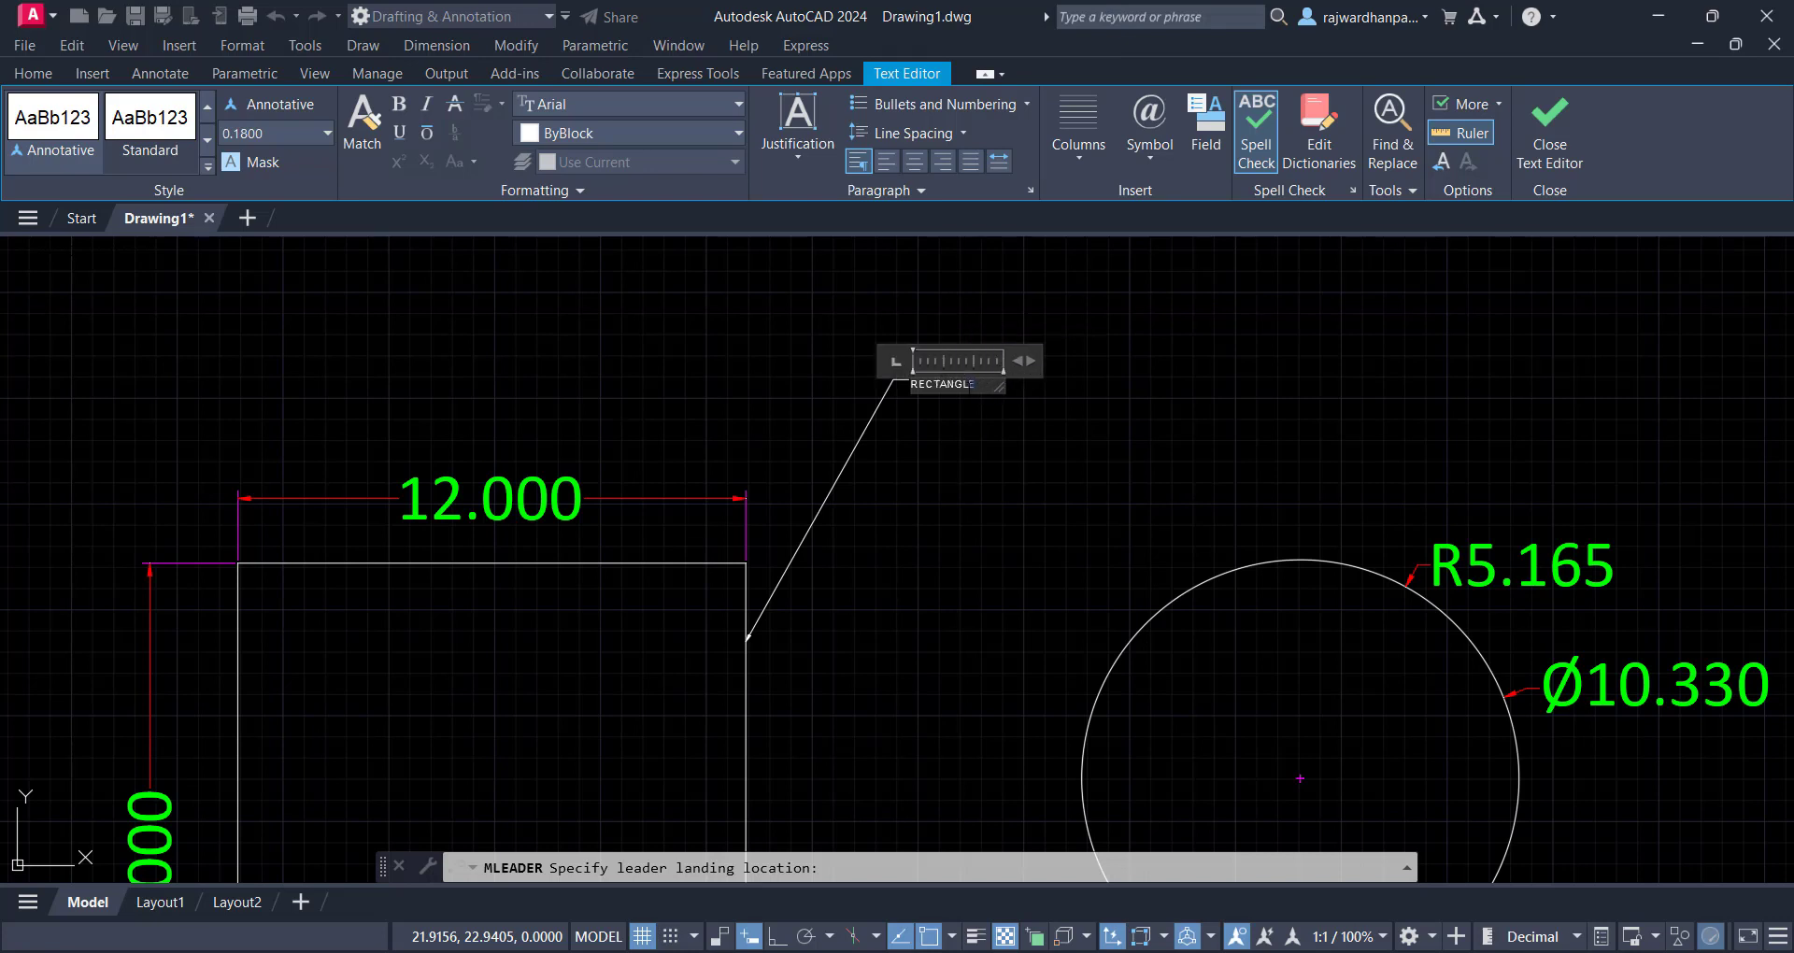
{"action": "left_click", "coordinate": [317, 129]}
{"action": "type", "text": "1"}
{"action": "key", "text": "Return"}
{"action": "left_click", "coordinate": [399, 104]}
{"action": "left_click", "coordinate": [624, 104]}
{"action": "scroll", "coordinate": [614, 379], "scroll_direction": "down", "scroll_amount": 12}
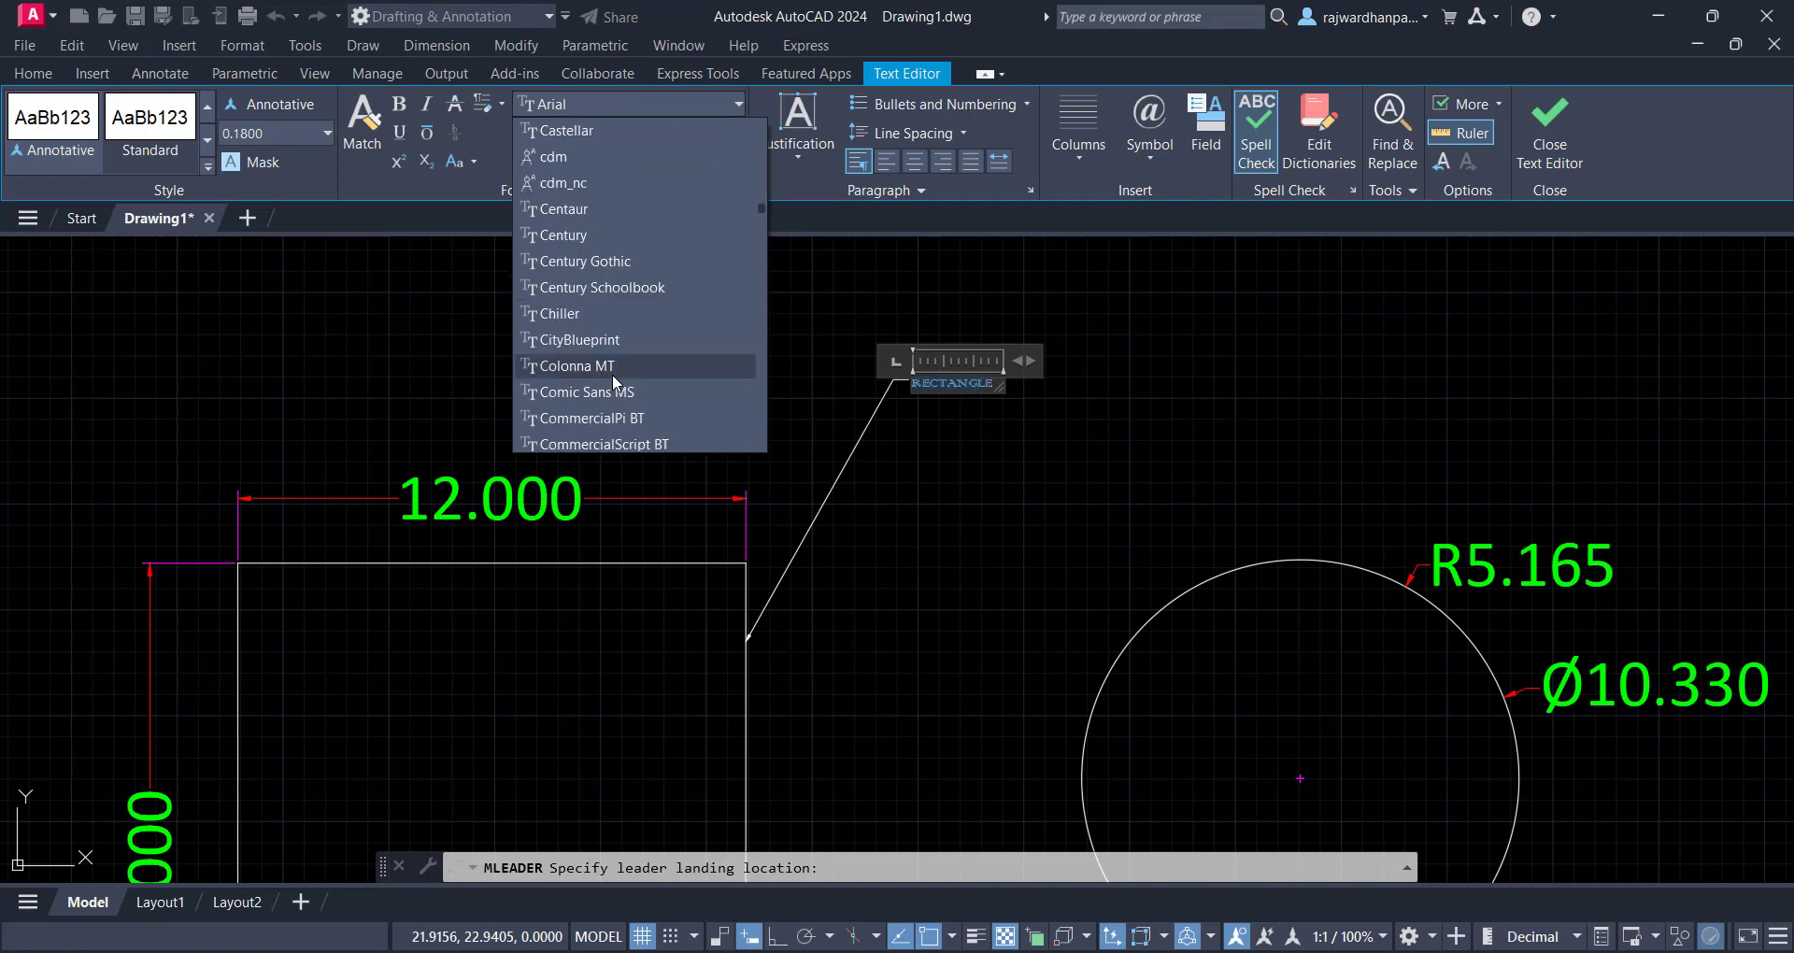
{"action": "scroll", "coordinate": [557, 193], "scroll_direction": "up", "scroll_amount": 3}
{"action": "scroll", "coordinate": [564, 185], "scroll_direction": "up", "scroll_amount": 6}
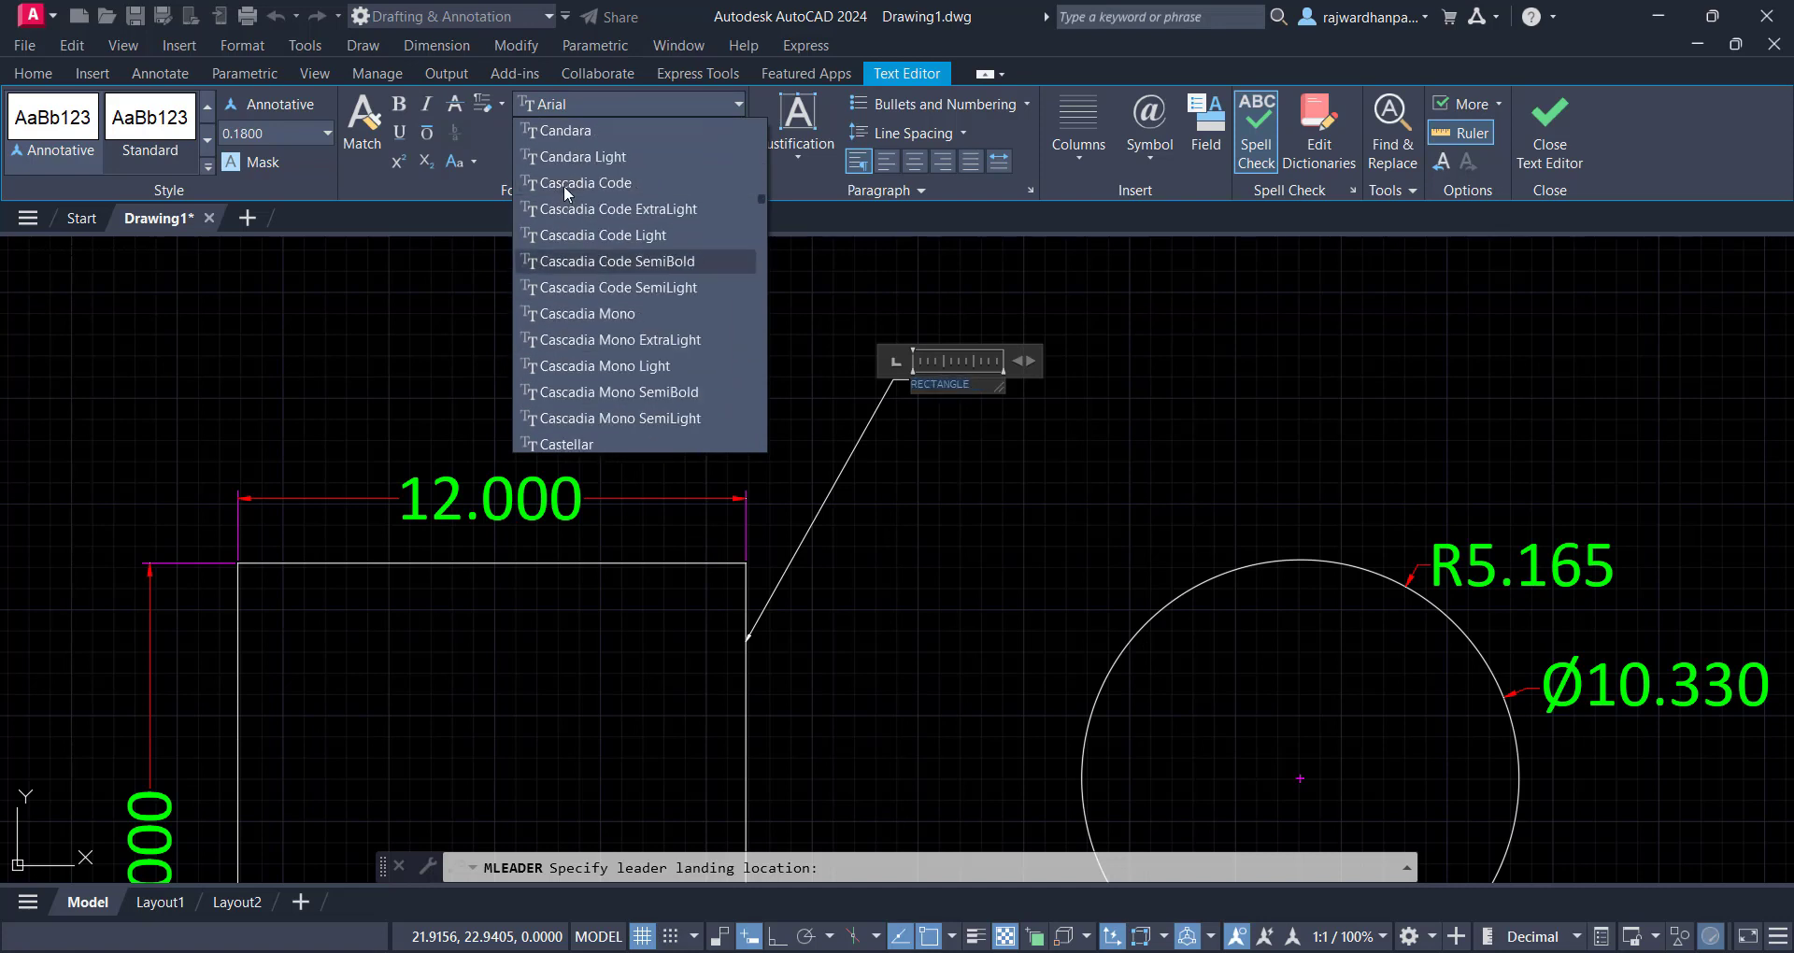
{"action": "left_click", "coordinate": [583, 288]}
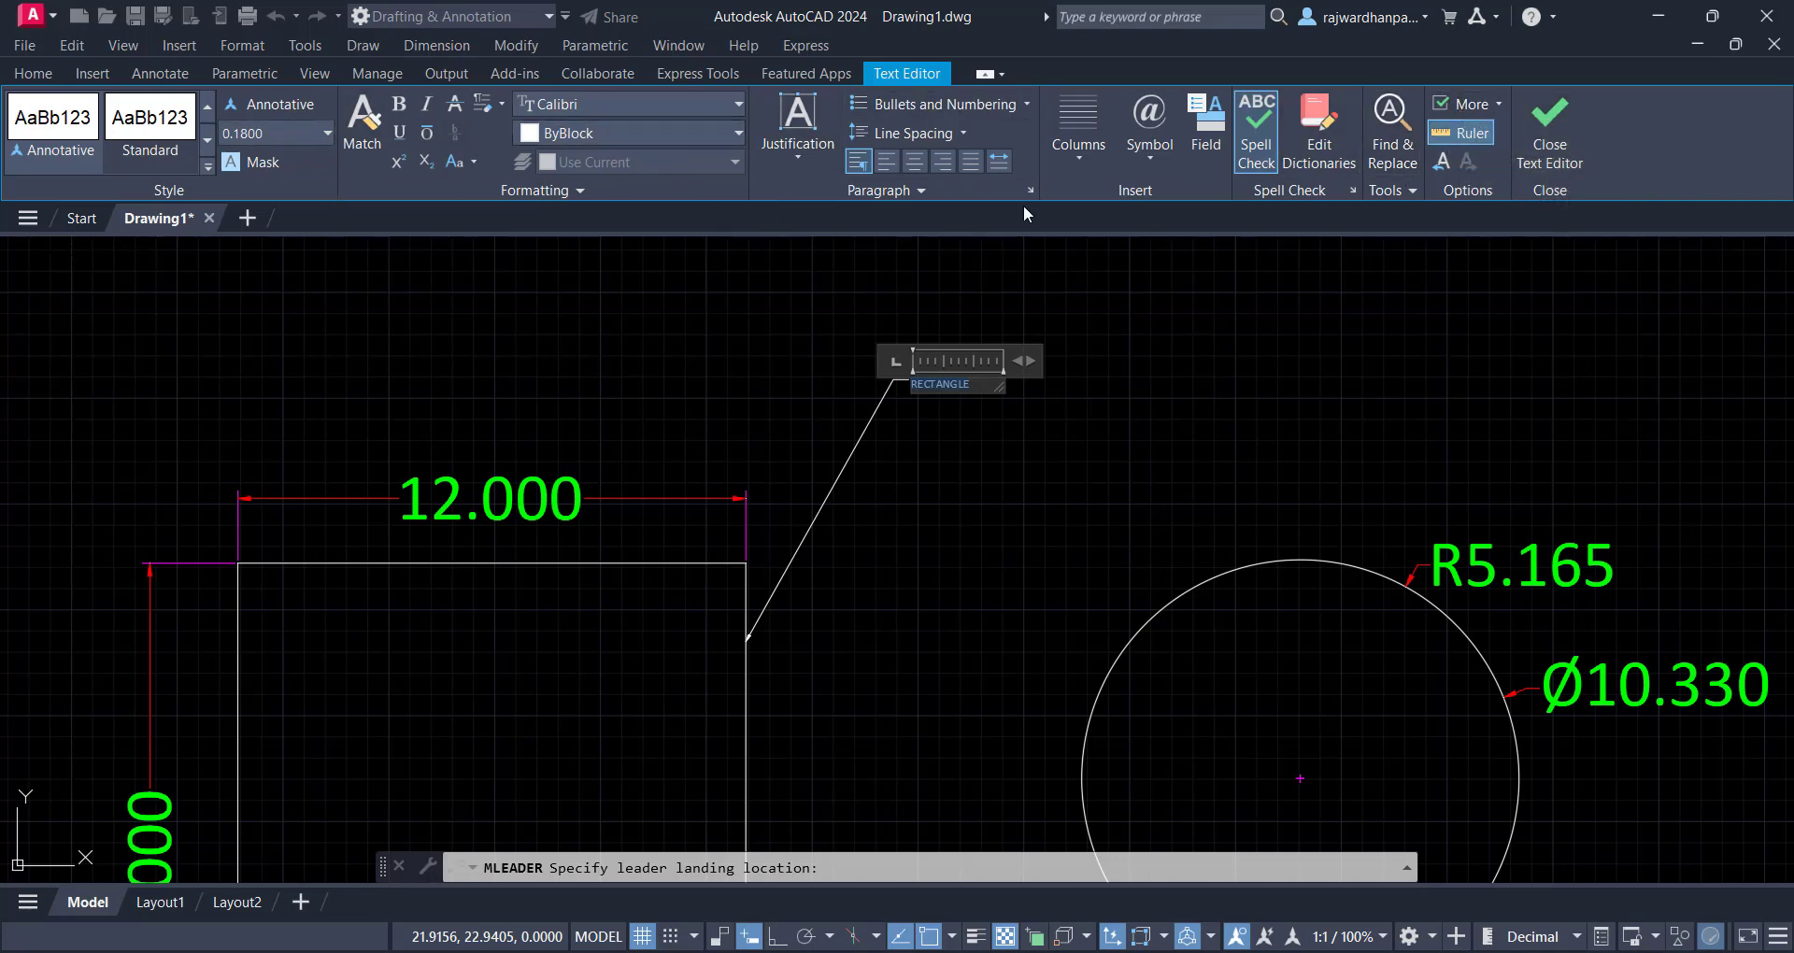
Set the RECTANGLE label's text height to 1.0000 and finish the text editing
{"action": "left_click", "coordinate": [327, 132]}
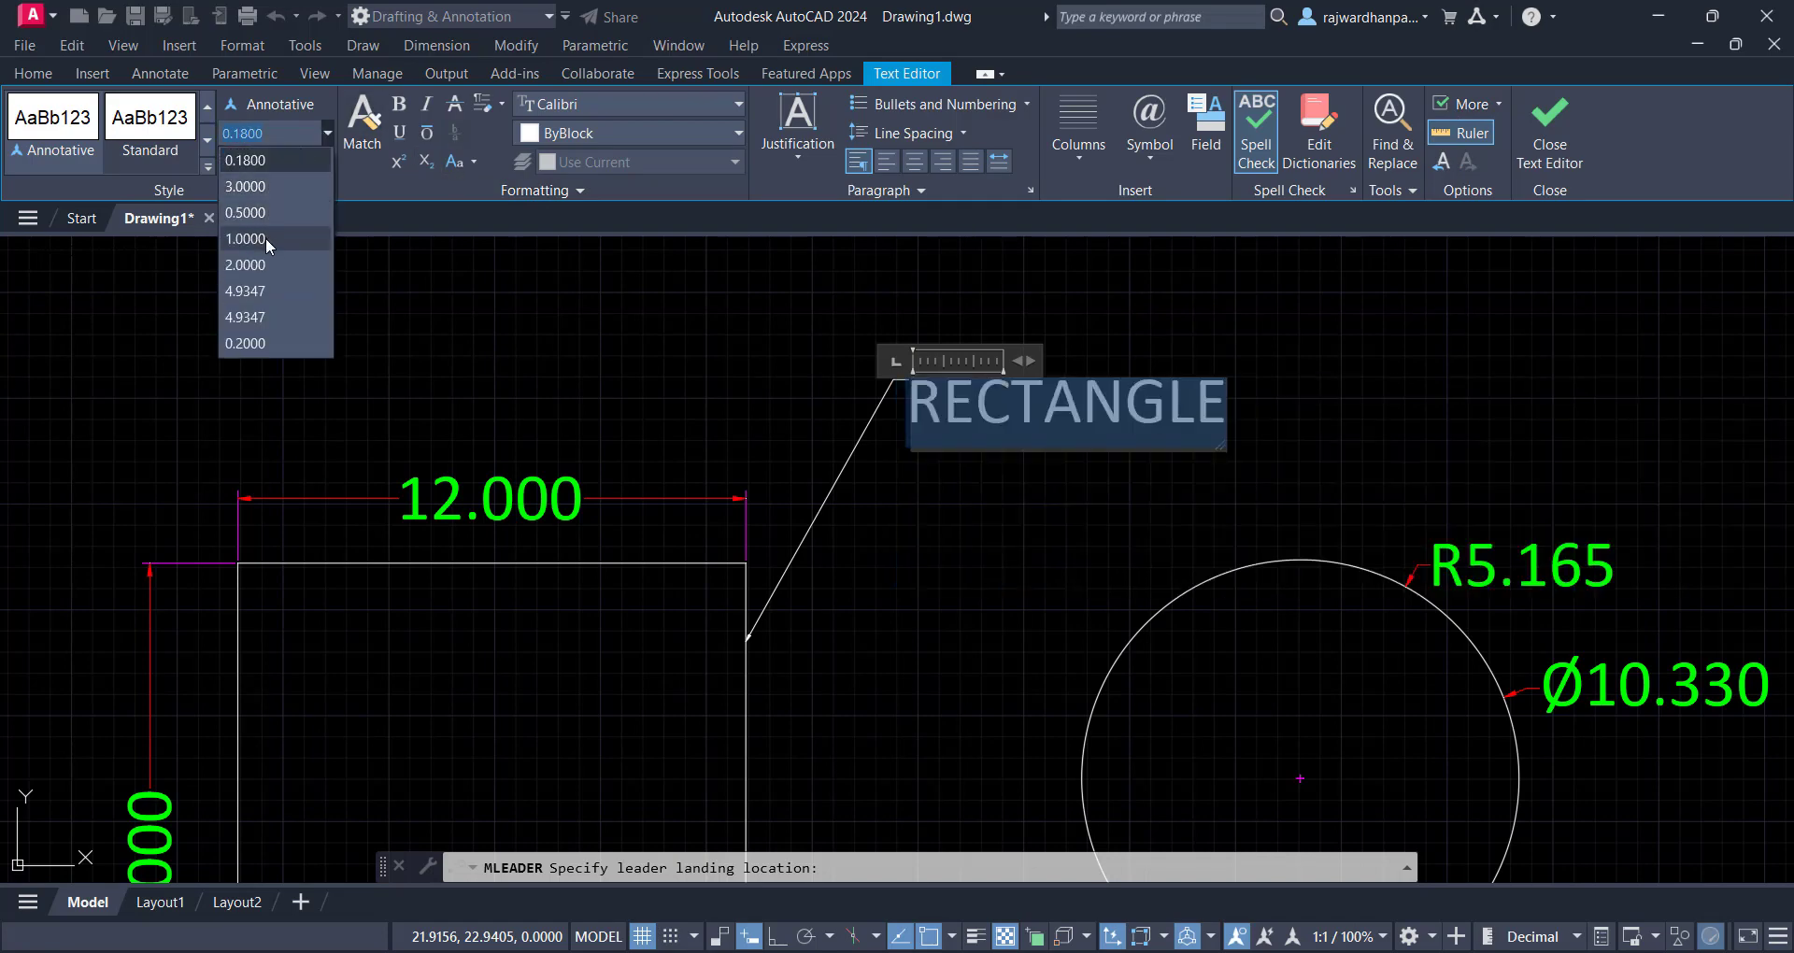
{"action": "left_click", "coordinate": [265, 238]}
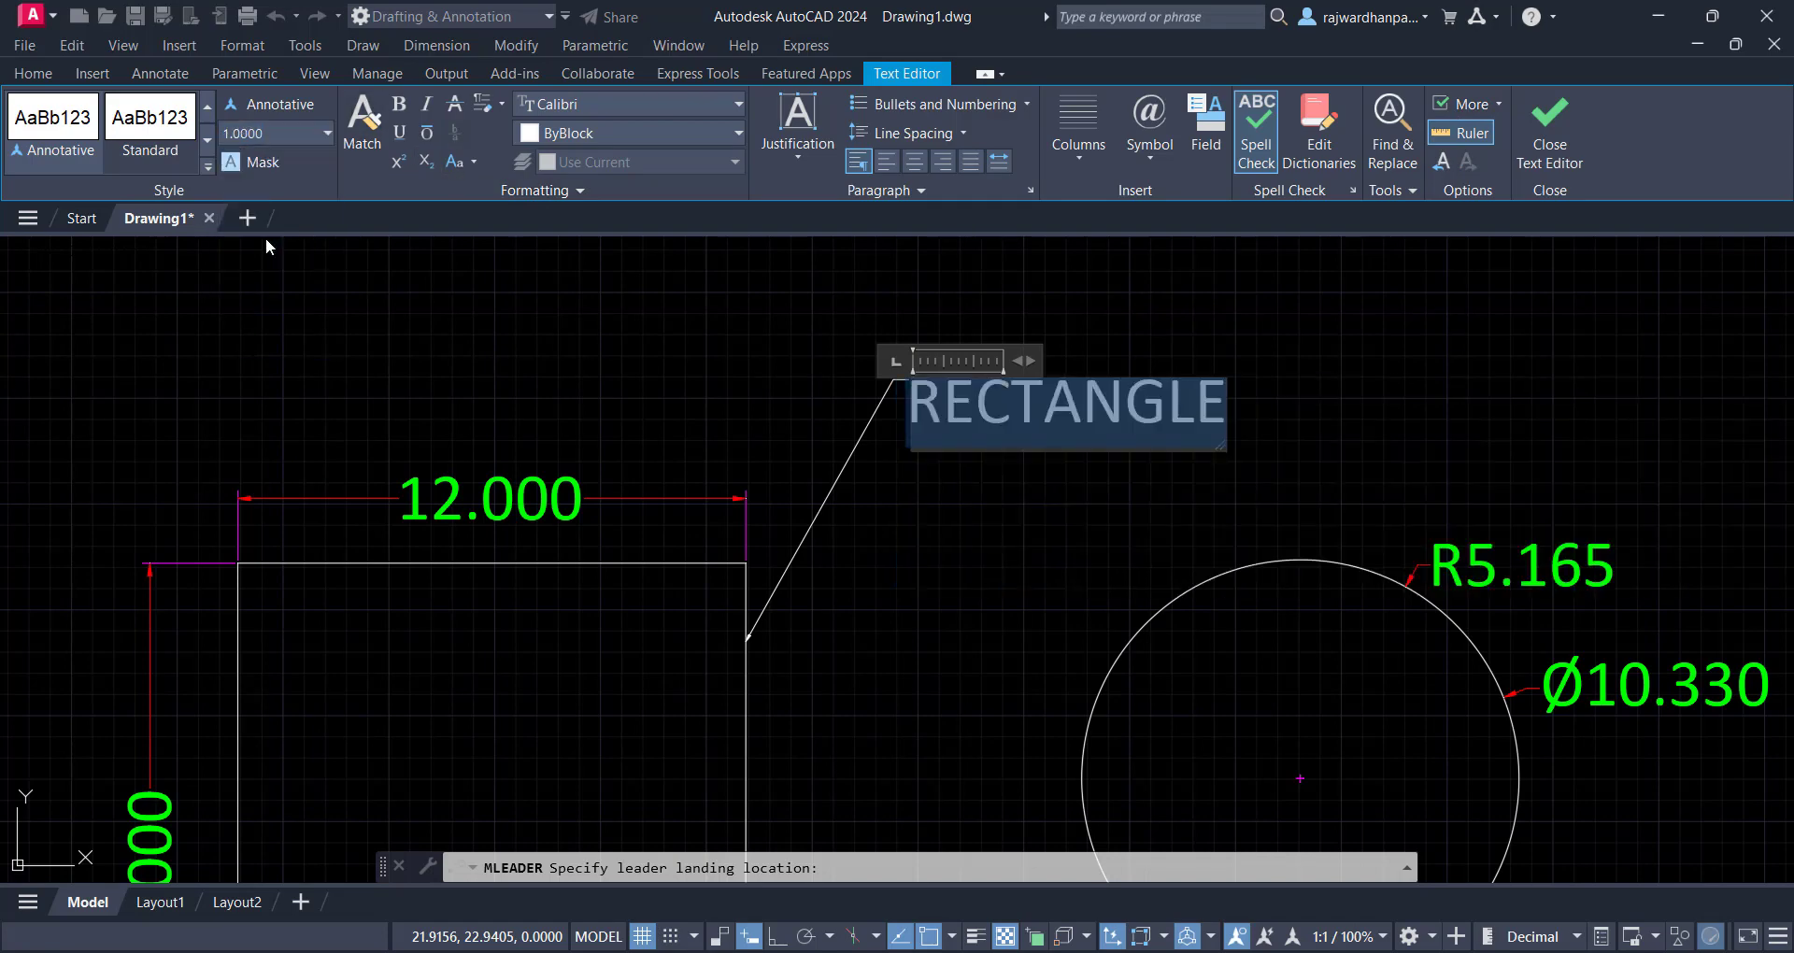
{"action": "left_click", "coordinate": [1554, 147]}
{"action": "scroll", "coordinate": [921, 496], "scroll_direction": "down", "scroll_amount": 2}
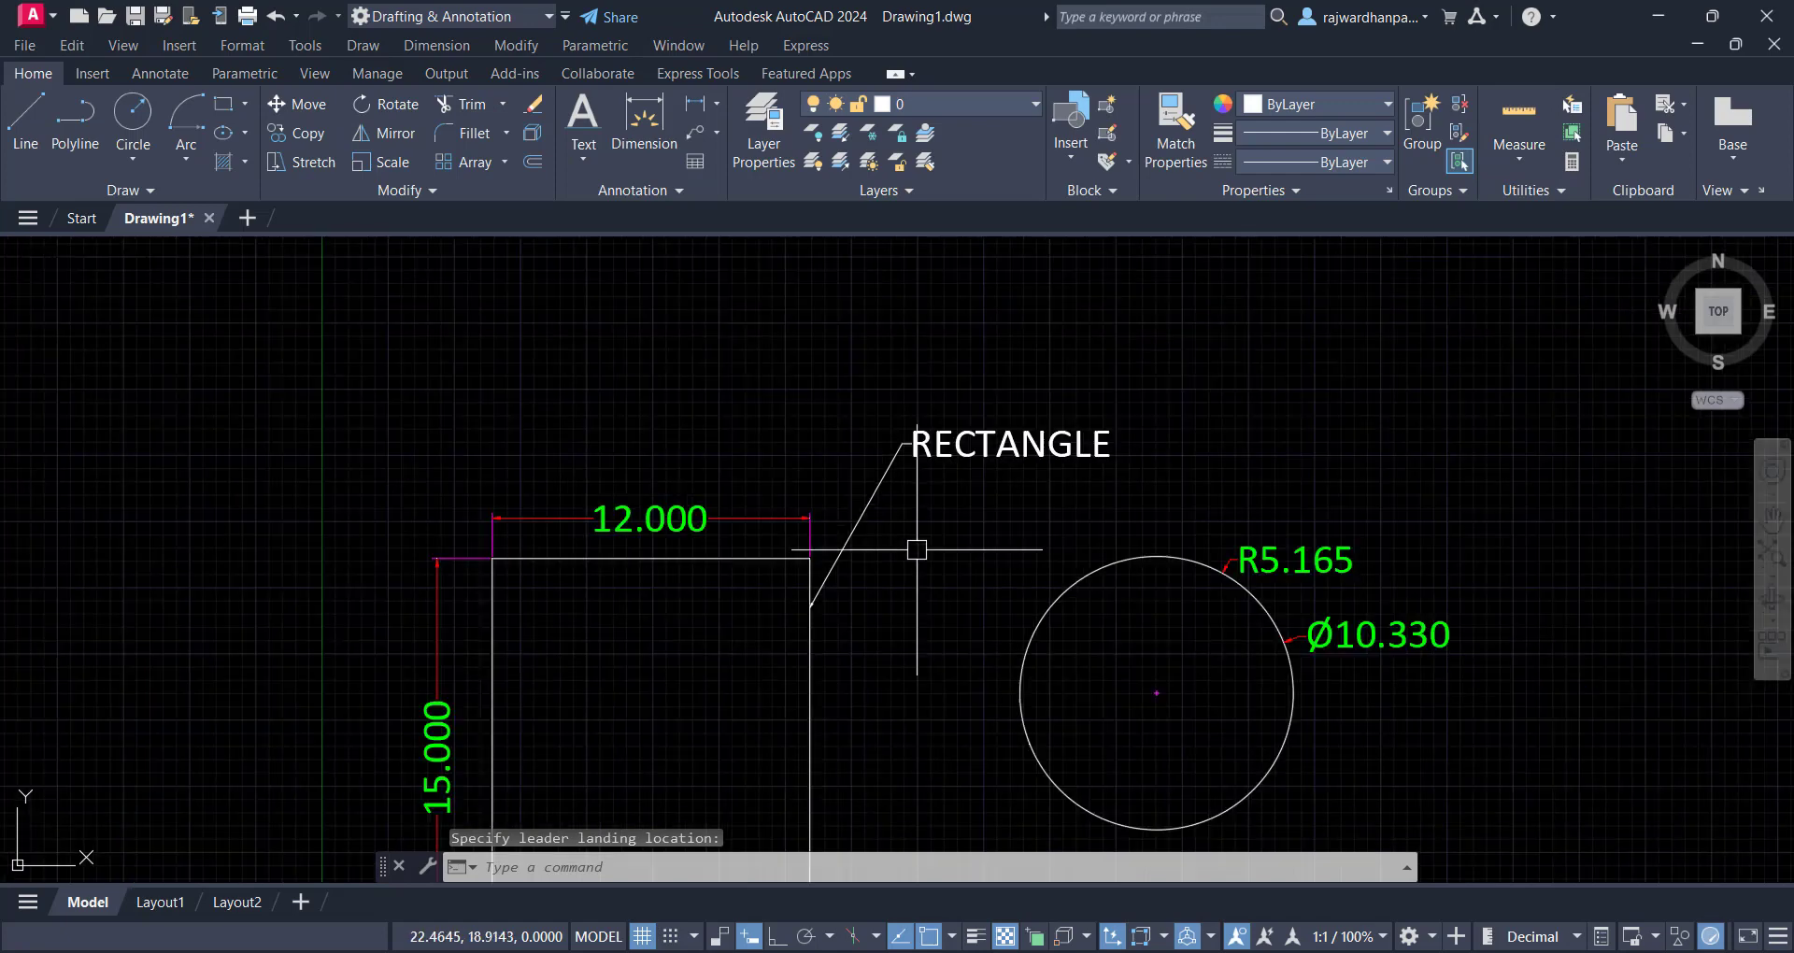
{"action": "mouse_move", "coordinate": [972, 483]}
{"action": "middle_mouse_down"}
{"action": "mouse_move", "coordinate": [1093, 520]}
{"action": "mouse_move", "coordinate": [1121, 404]}
{"action": "mouse_move", "coordinate": [1153, 456]}
{"action": "middle_mouse_up"}
{"action": "scroll", "coordinate": [1089, 496], "scroll_direction": "up", "scroll_amount": 2}
{"action": "left_click", "coordinate": [1257, 433]}
{"action": "left_click", "coordinate": [1191, 476]}
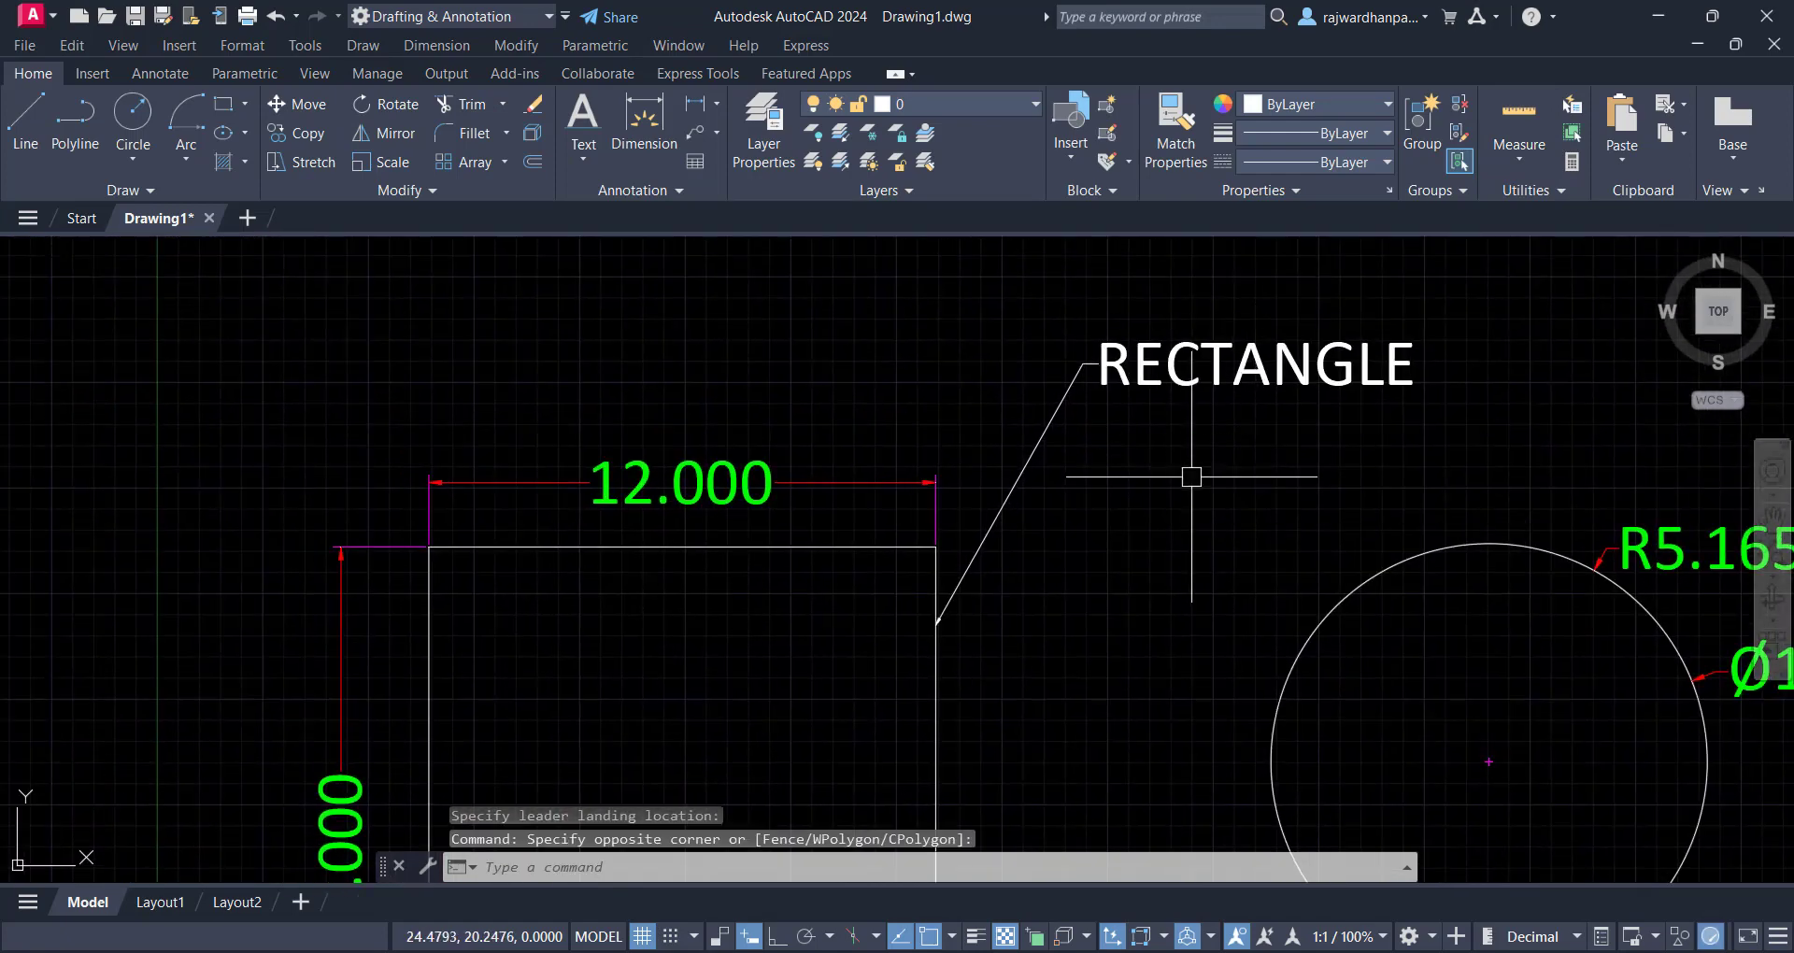
{"action": "scroll", "coordinate": [1191, 477], "scroll_direction": "down", "scroll_amount": 2}
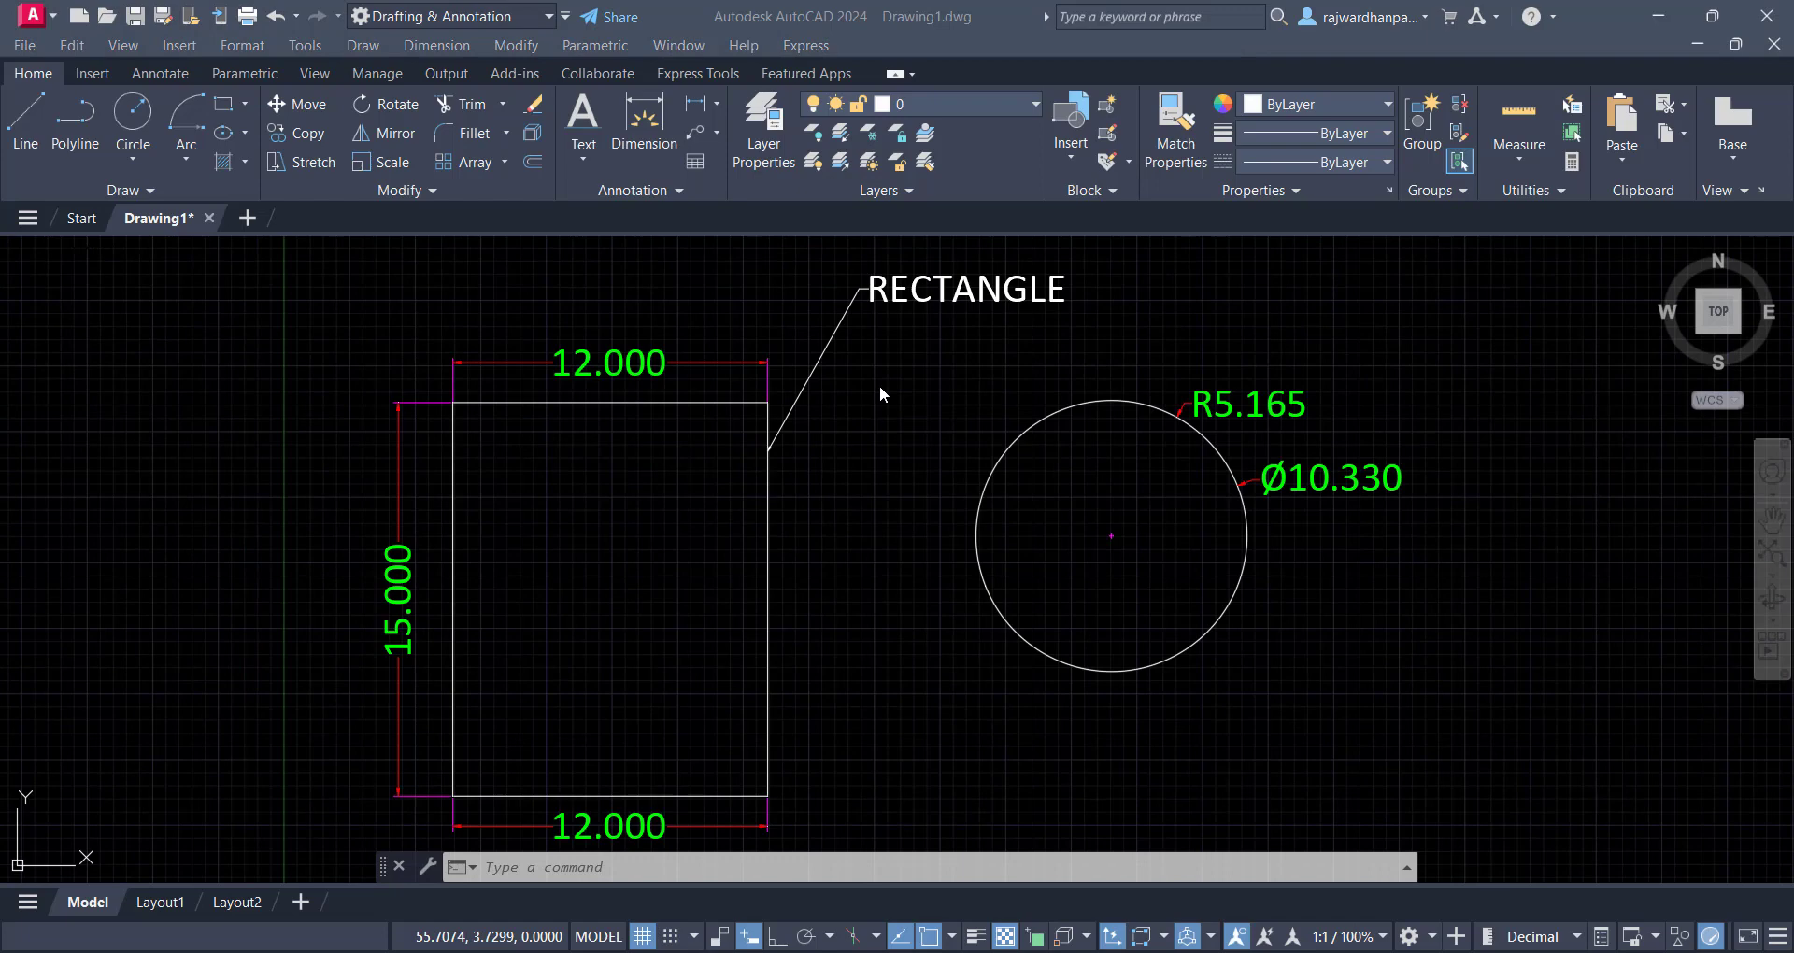
{"action": "left_click", "coordinate": [879, 386]}
{"action": "left_click", "coordinate": [864, 412]}
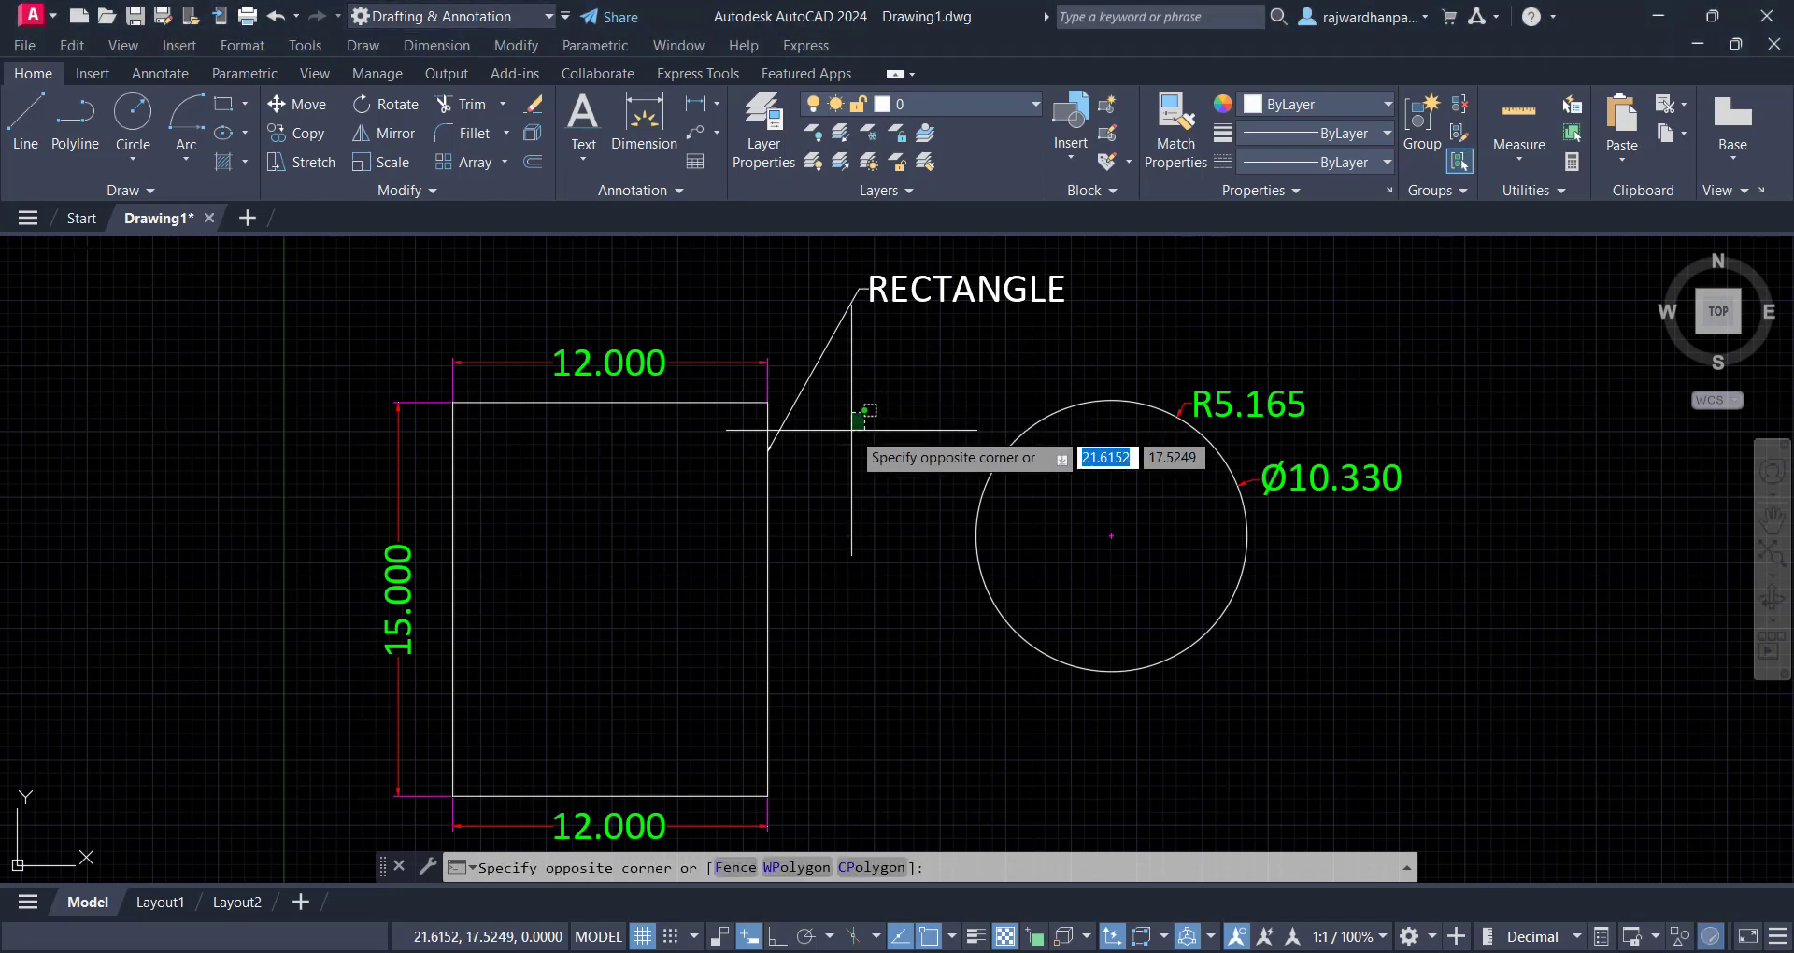
{"action": "left_click", "coordinate": [852, 431]}
Create a new multileader style named LEA based on Standard and open its settings
{"action": "left_click", "coordinate": [680, 192]}
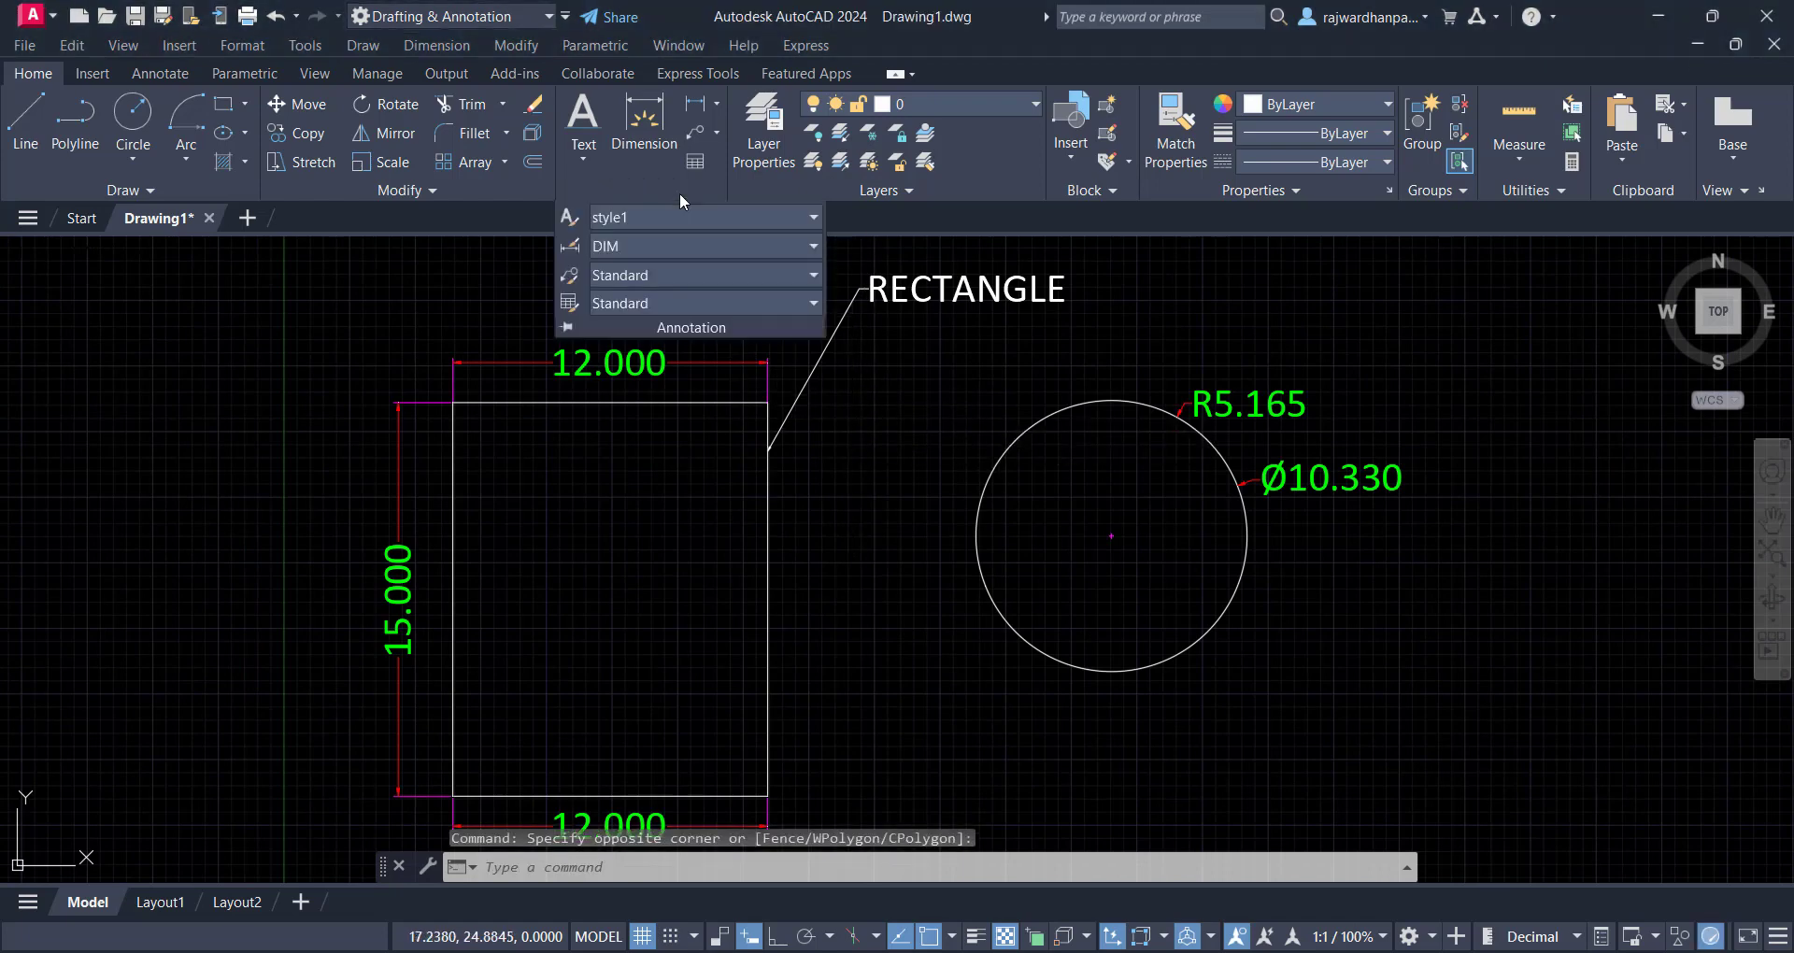
{"action": "left_click", "coordinate": [574, 274]}
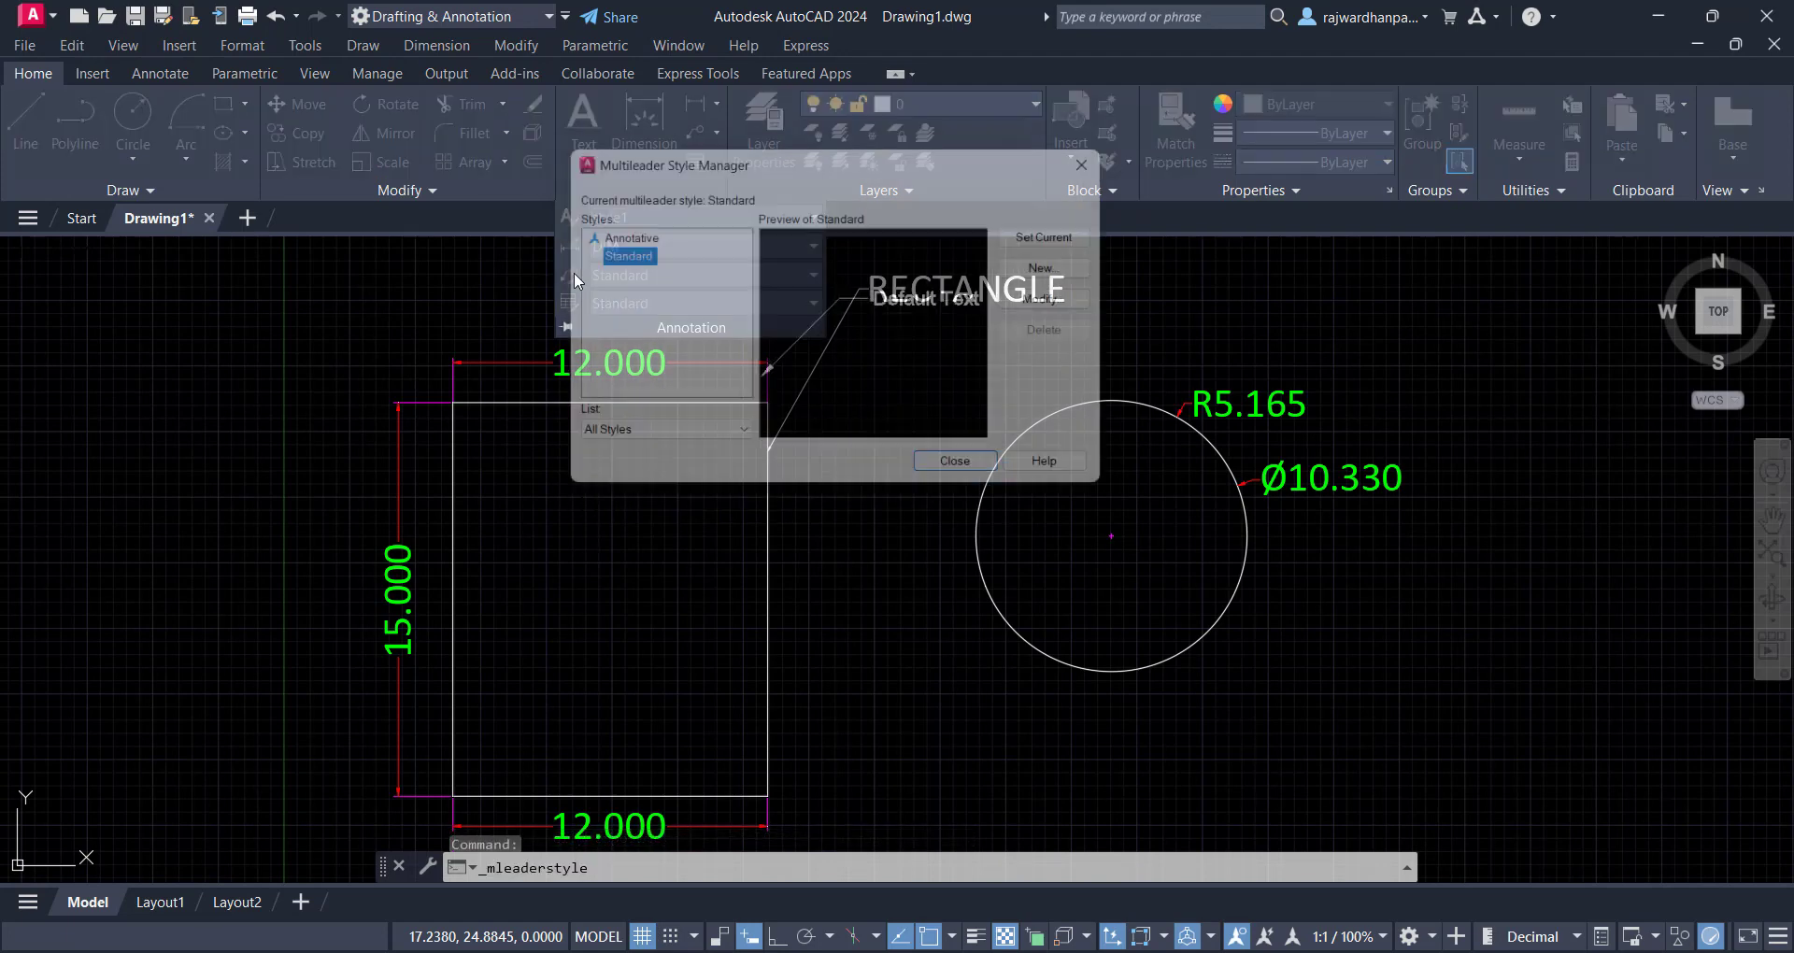
{"action": "left_click_drag", "start_coordinate": [891, 165], "coordinate": [1080, 99]}
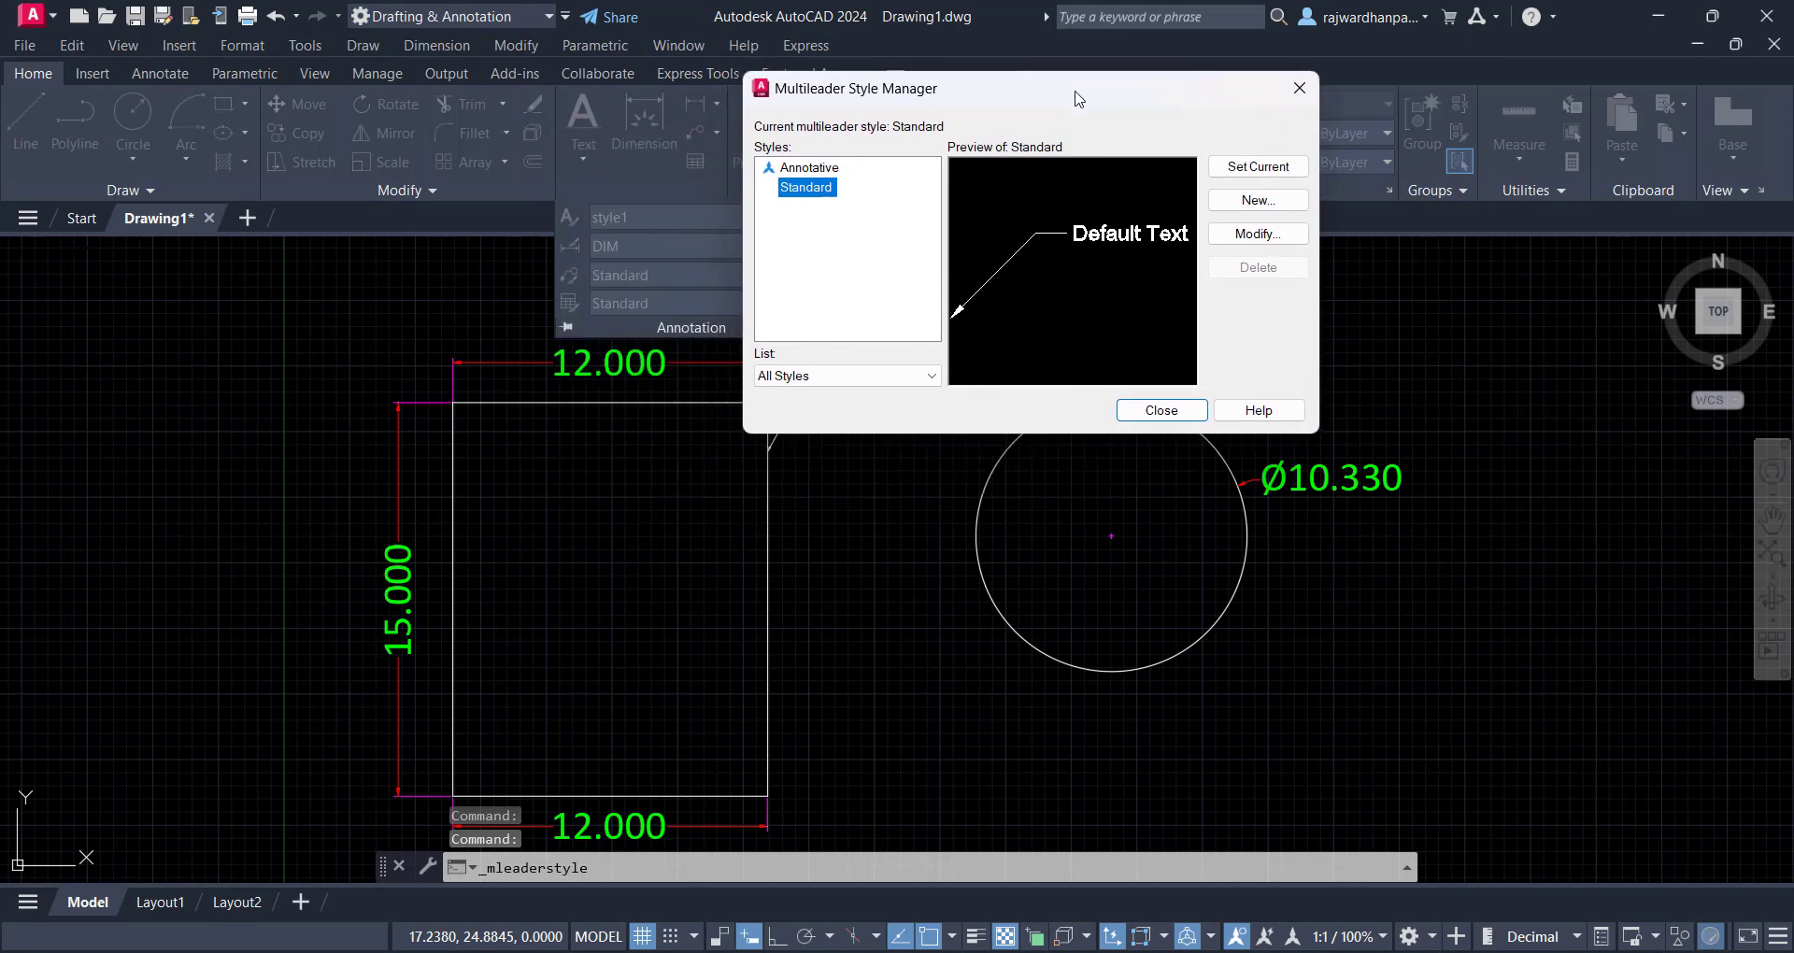
{"action": "left_click", "coordinate": [1258, 198]}
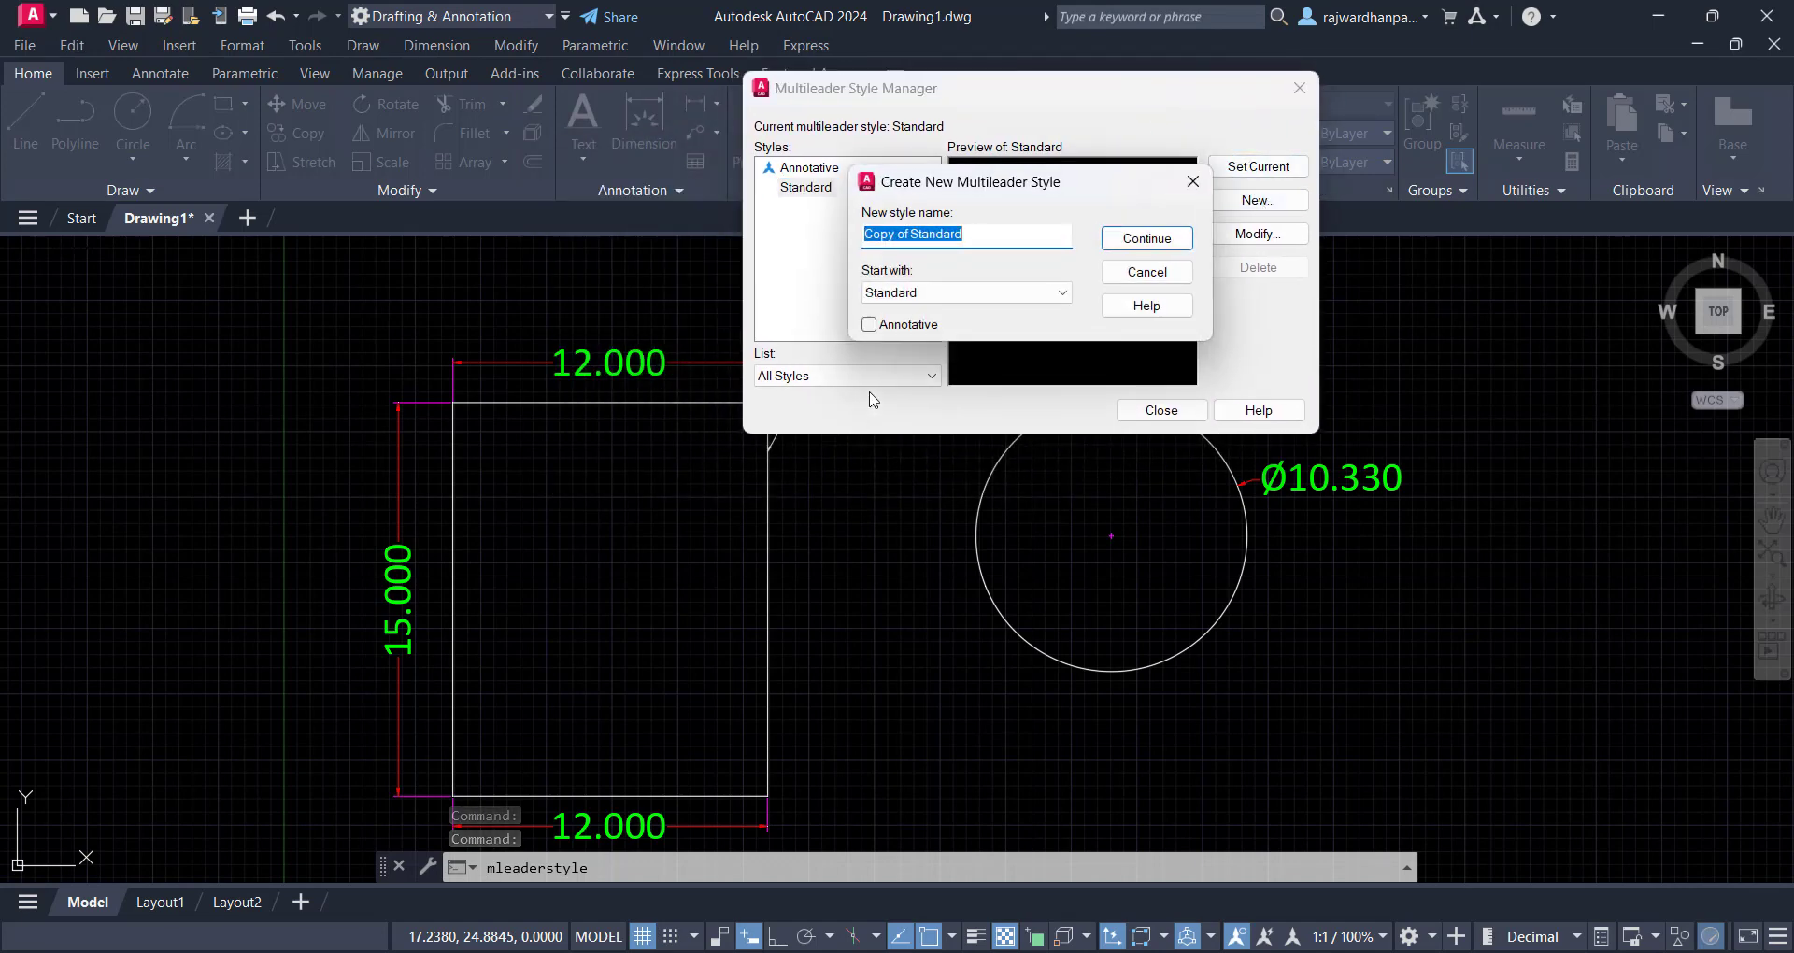
{"action": "type", "text": "LEA"}
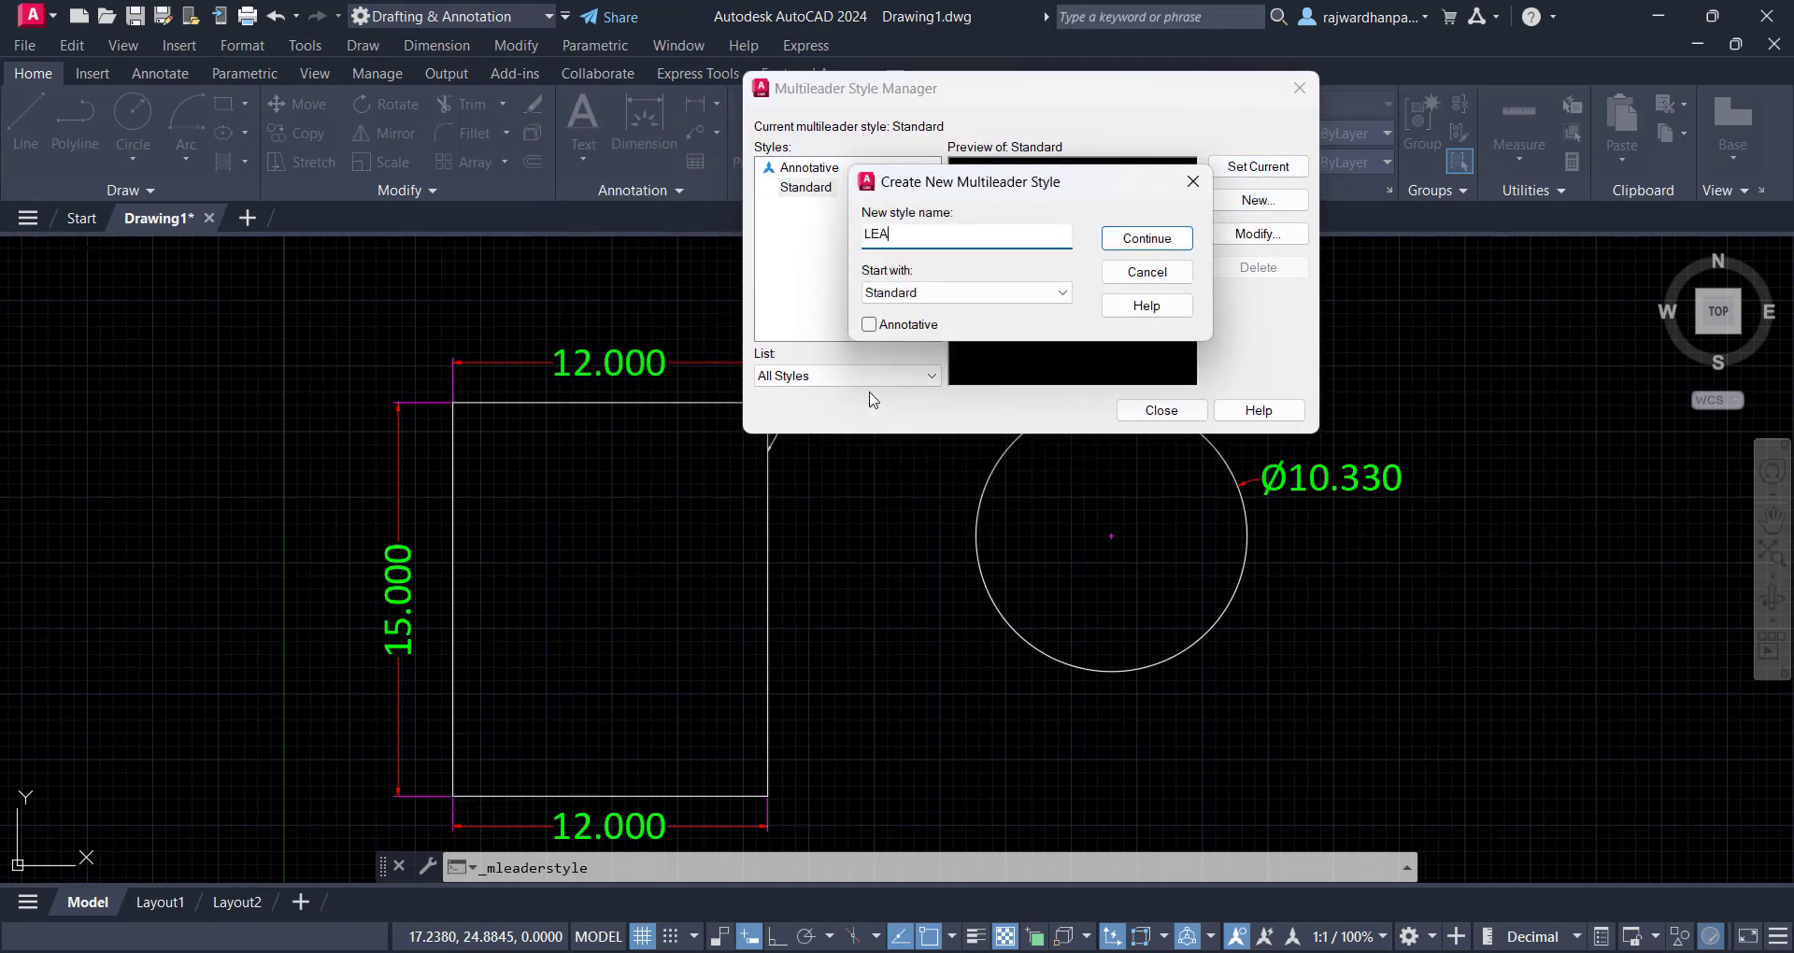
{"action": "left_click", "coordinate": [1137, 247]}
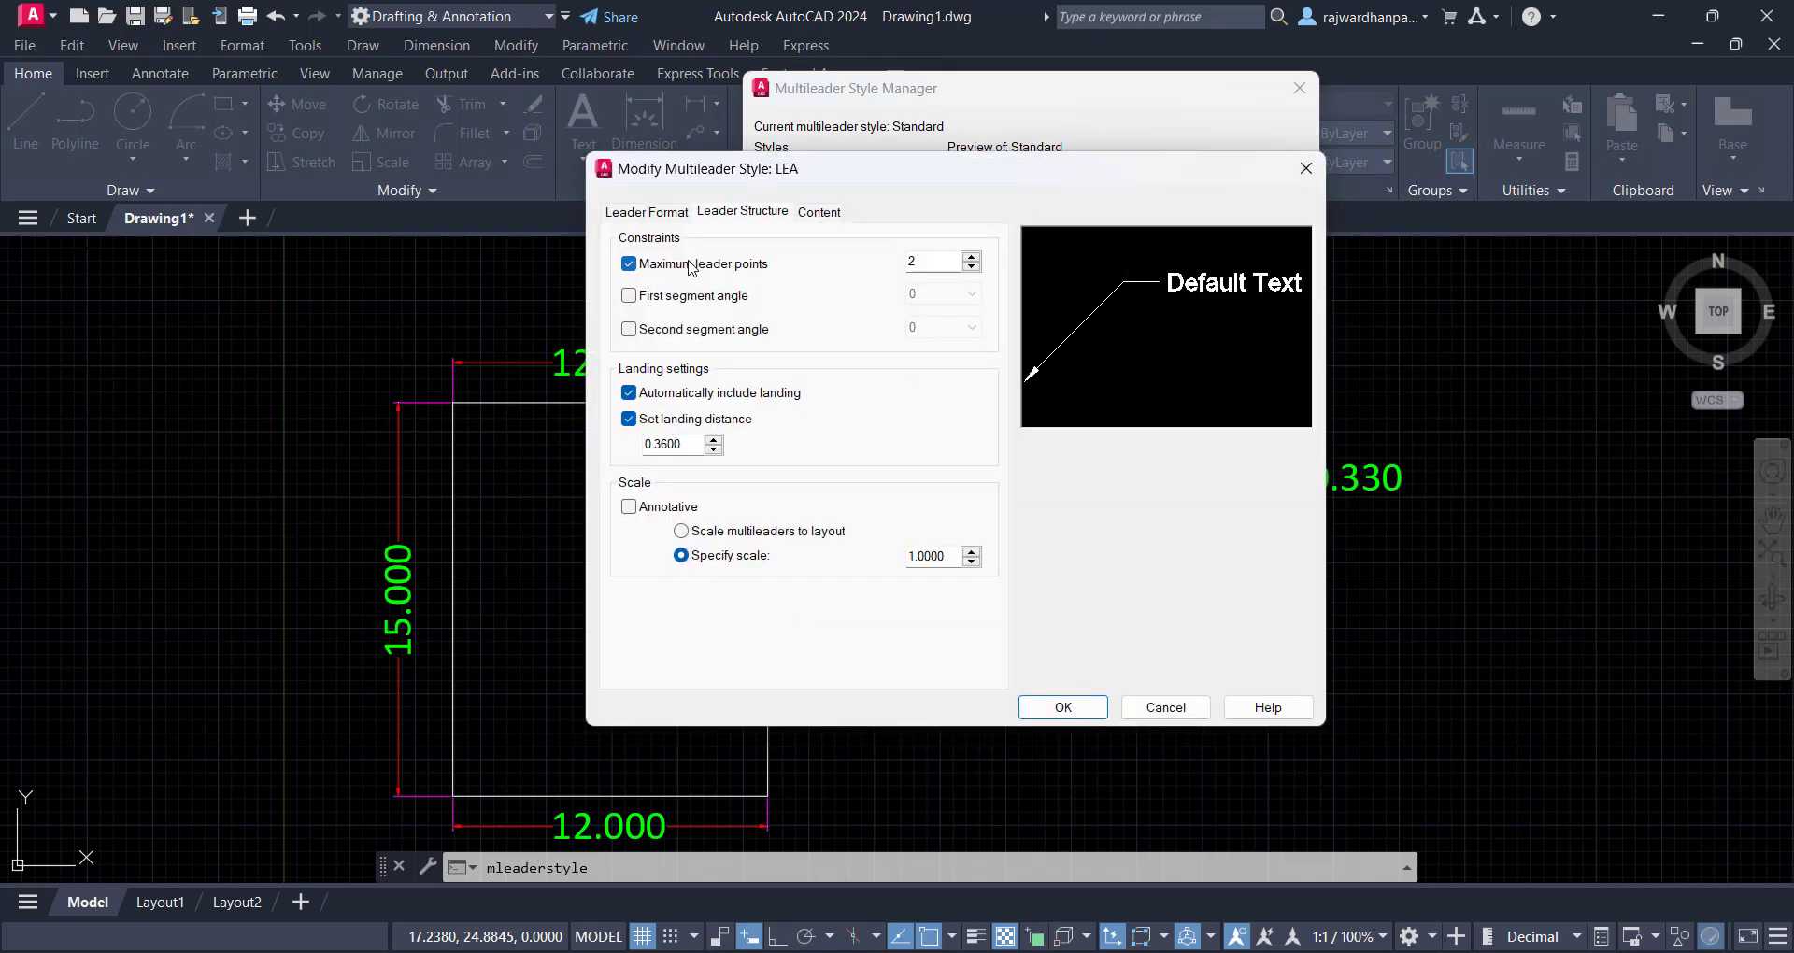
Try the Spline leader type in the LEA style's leader format and return it to Straight
{"action": "left_click", "coordinate": [654, 216]}
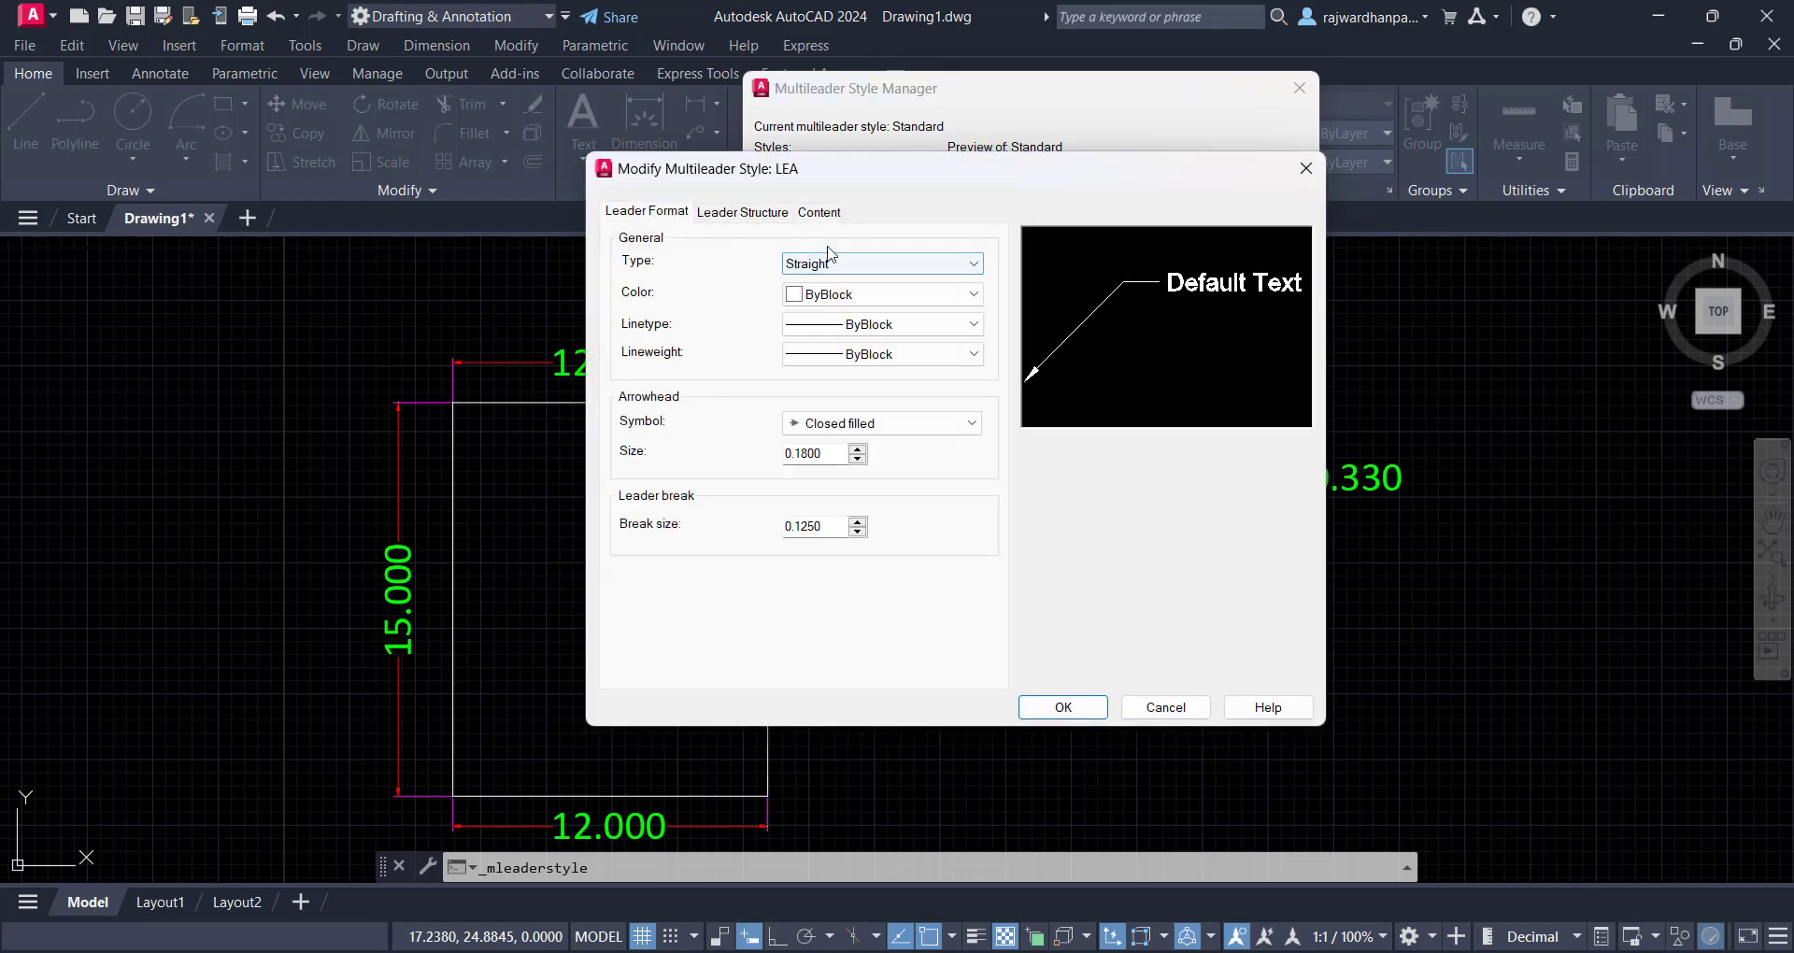
{"action": "left_click", "coordinate": [874, 266]}
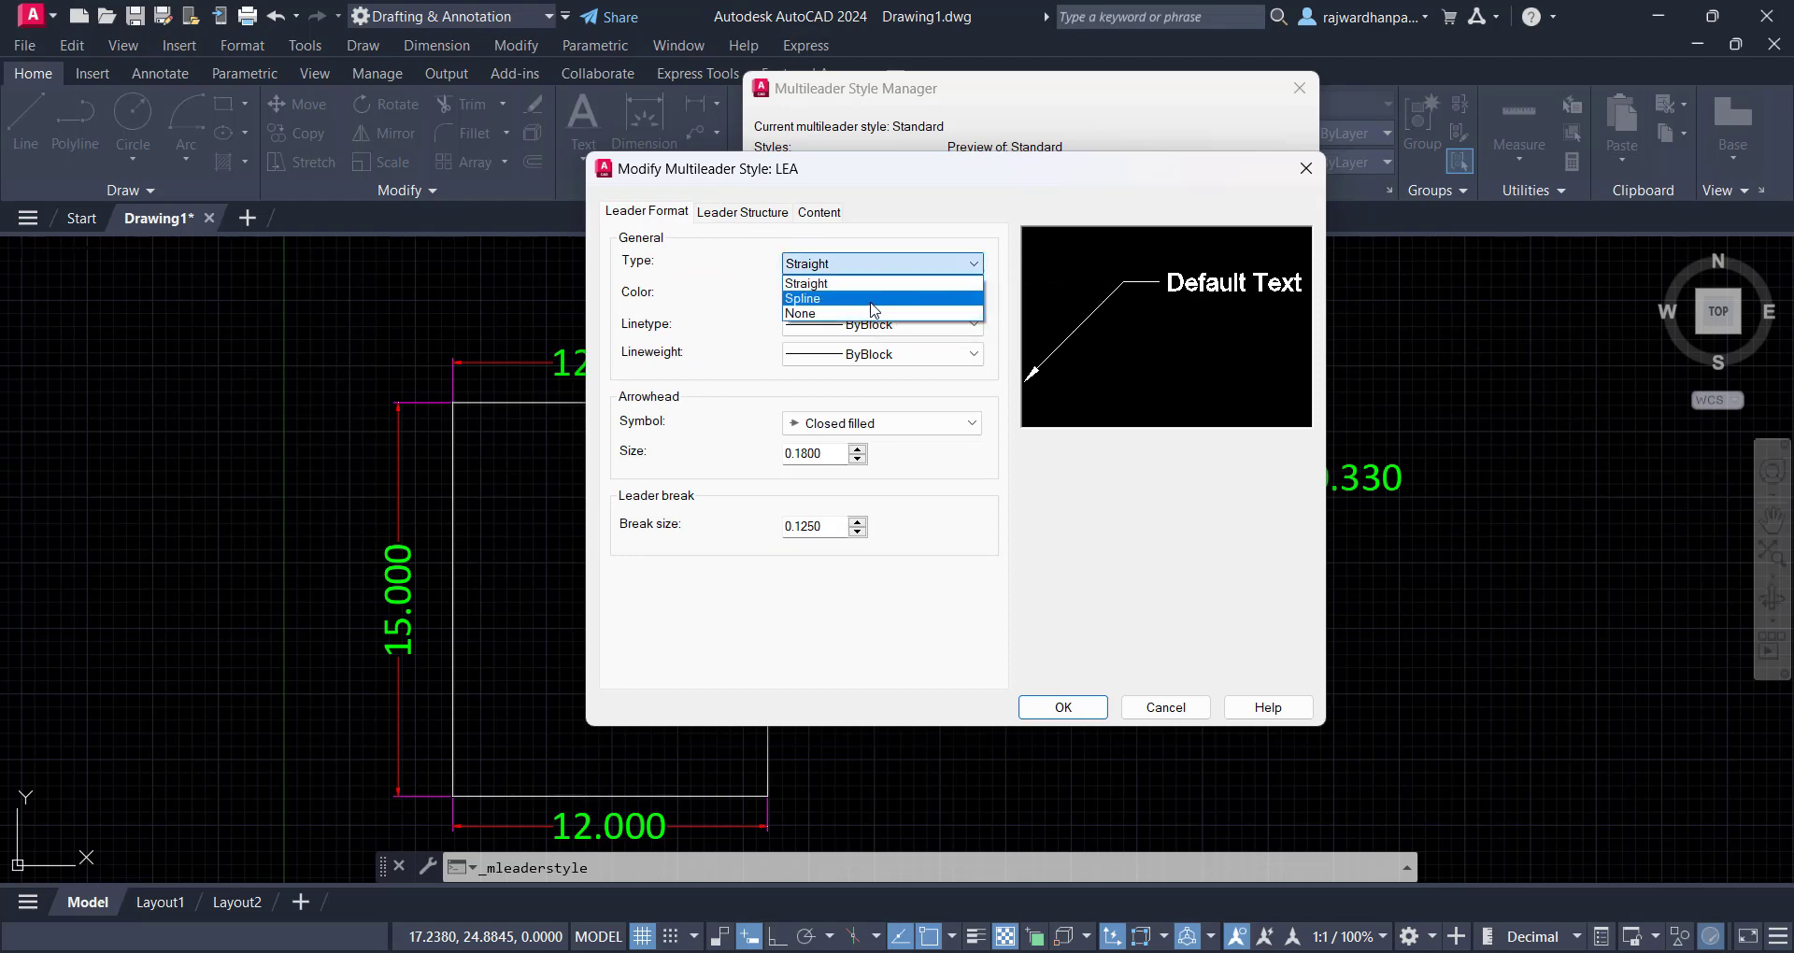
{"action": "left_click", "coordinate": [875, 291]}
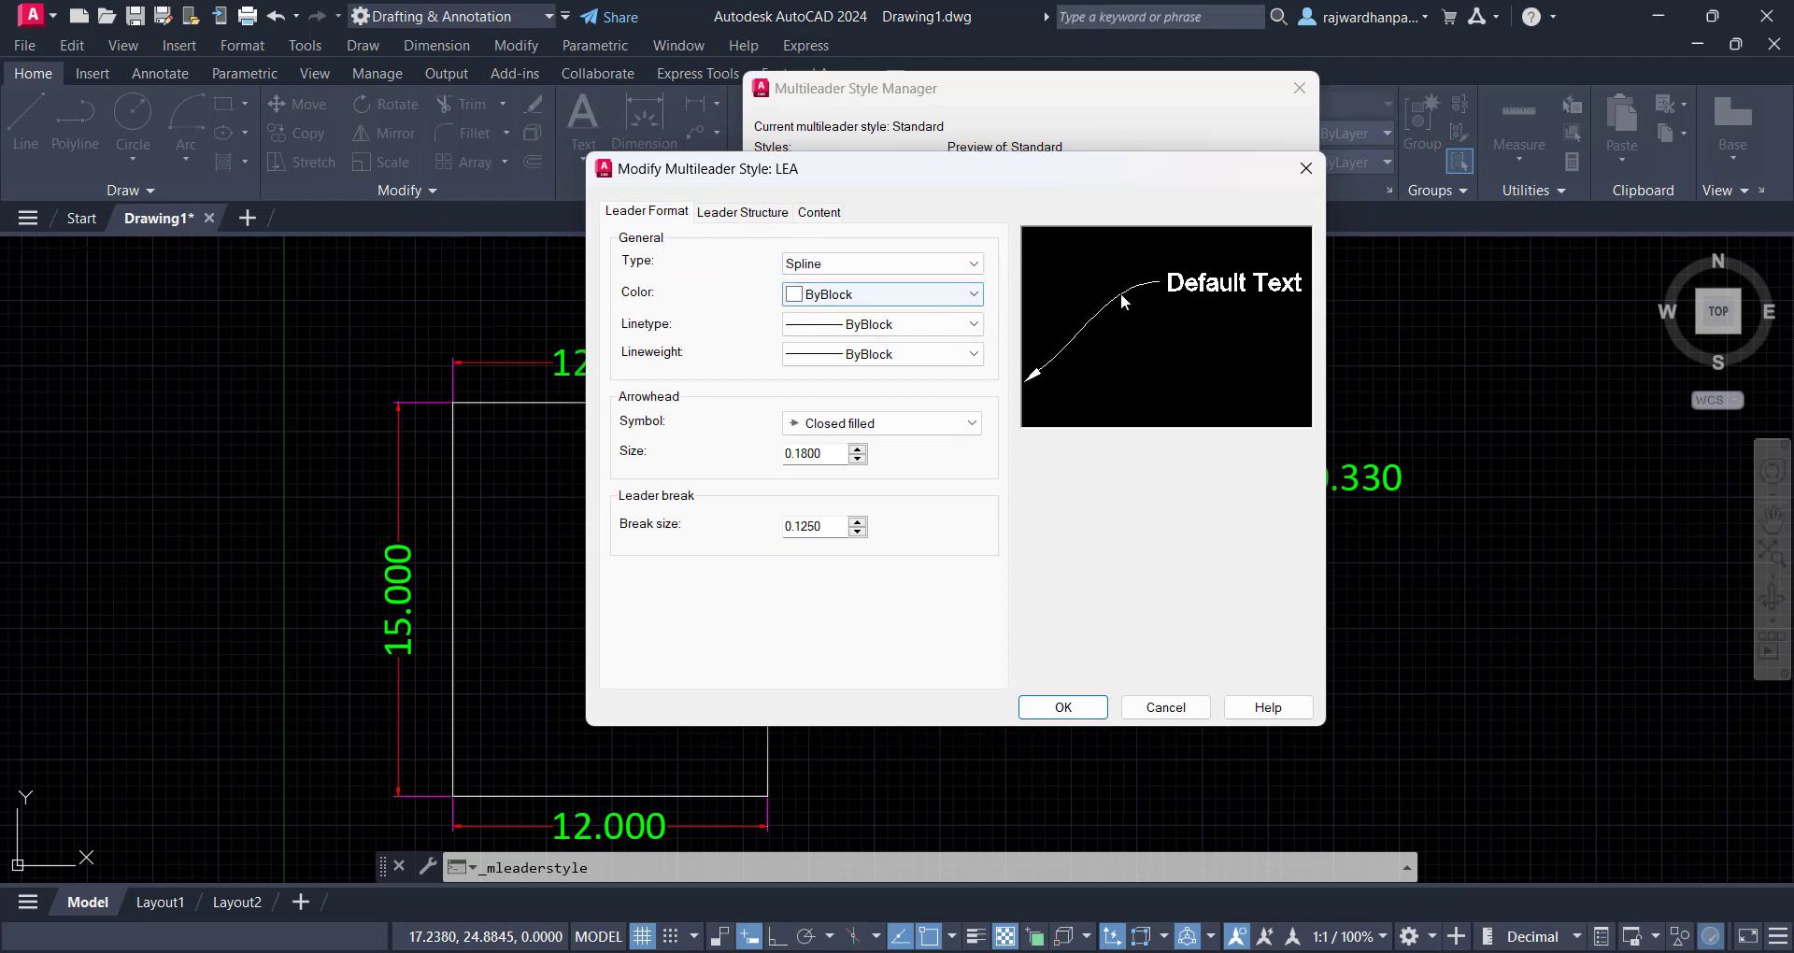
{"action": "left_click", "coordinate": [881, 266]}
{"action": "left_click", "coordinate": [838, 280]}
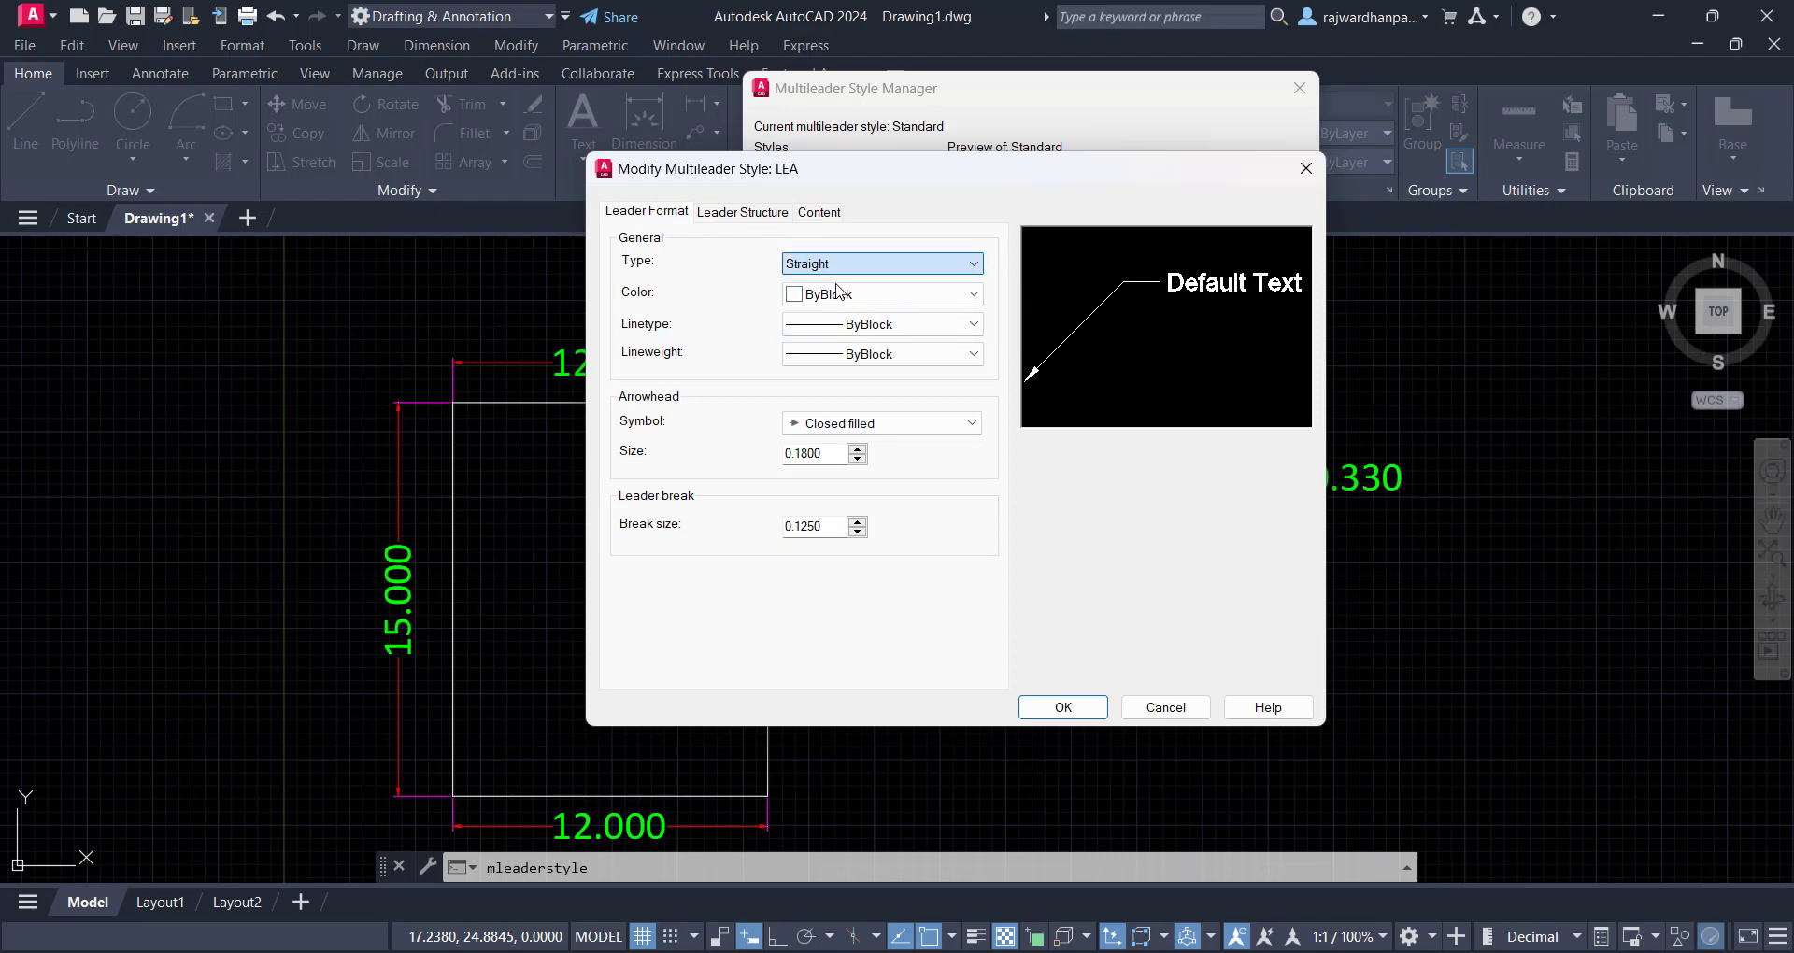
Set the LEA style's leader color to Red, keeping its linetype and lineweight at ByBlock
{"action": "left_click", "coordinate": [969, 294]}
{"action": "left_click", "coordinate": [841, 355]}
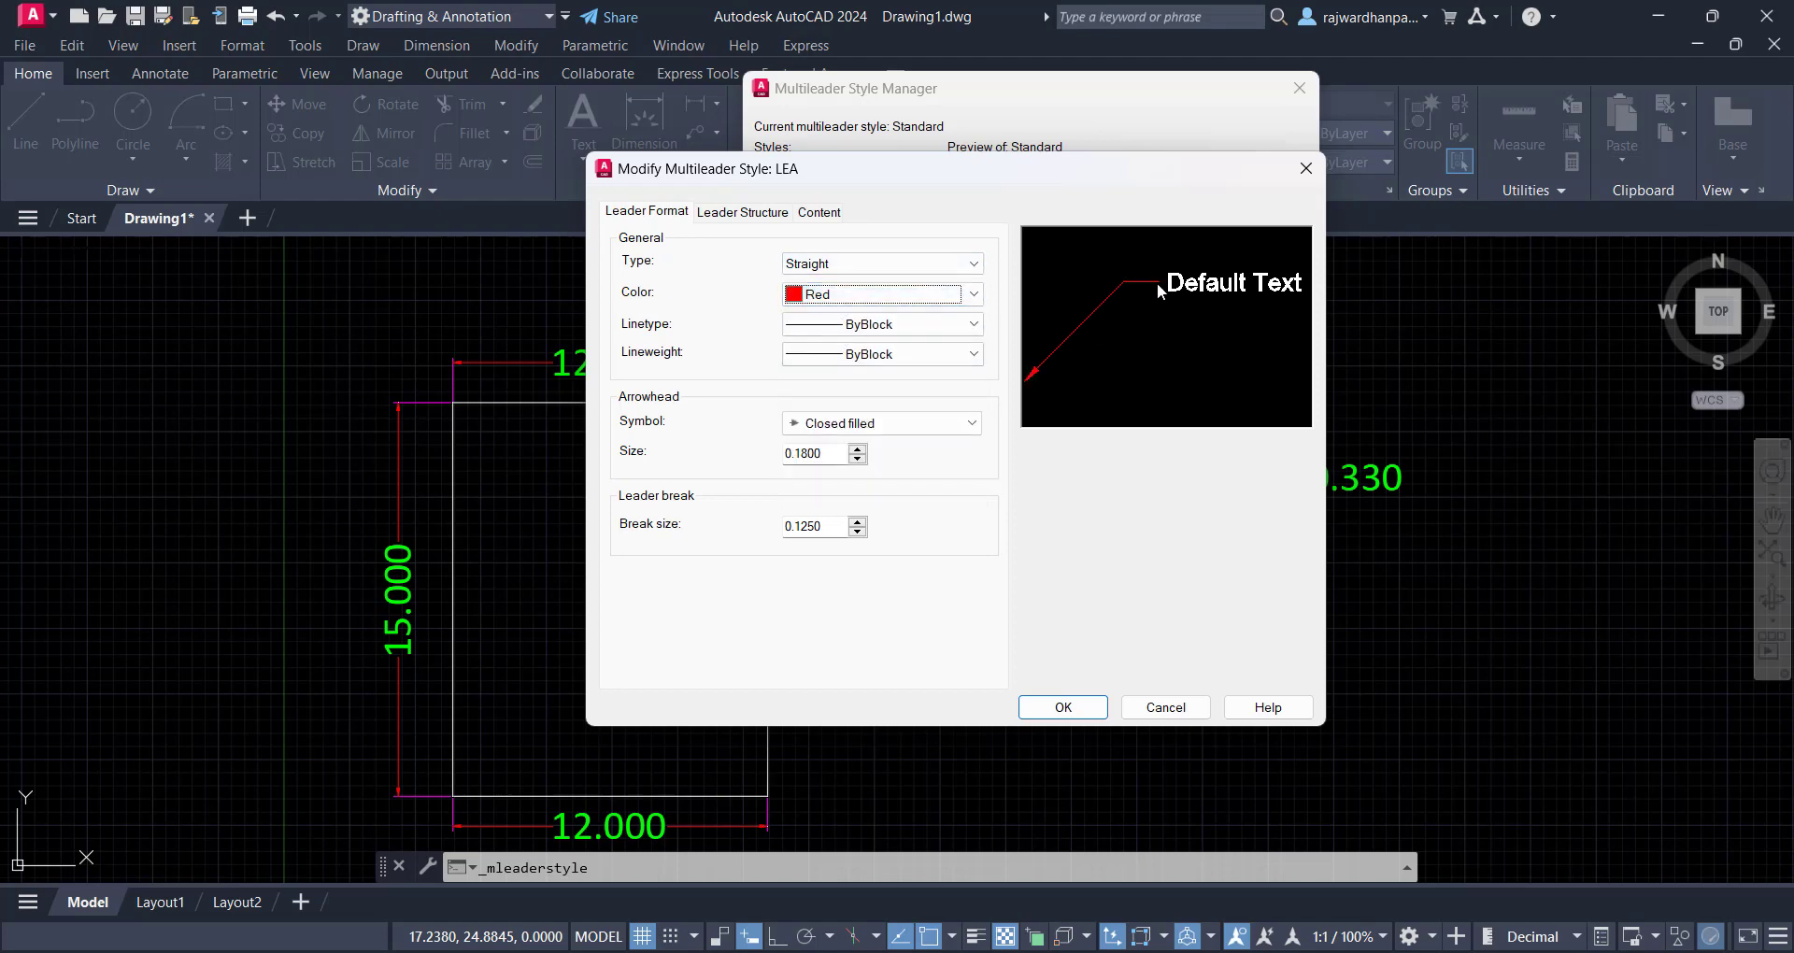
{"action": "left_click", "coordinate": [923, 325]}
{"action": "left_click", "coordinate": [923, 329]}
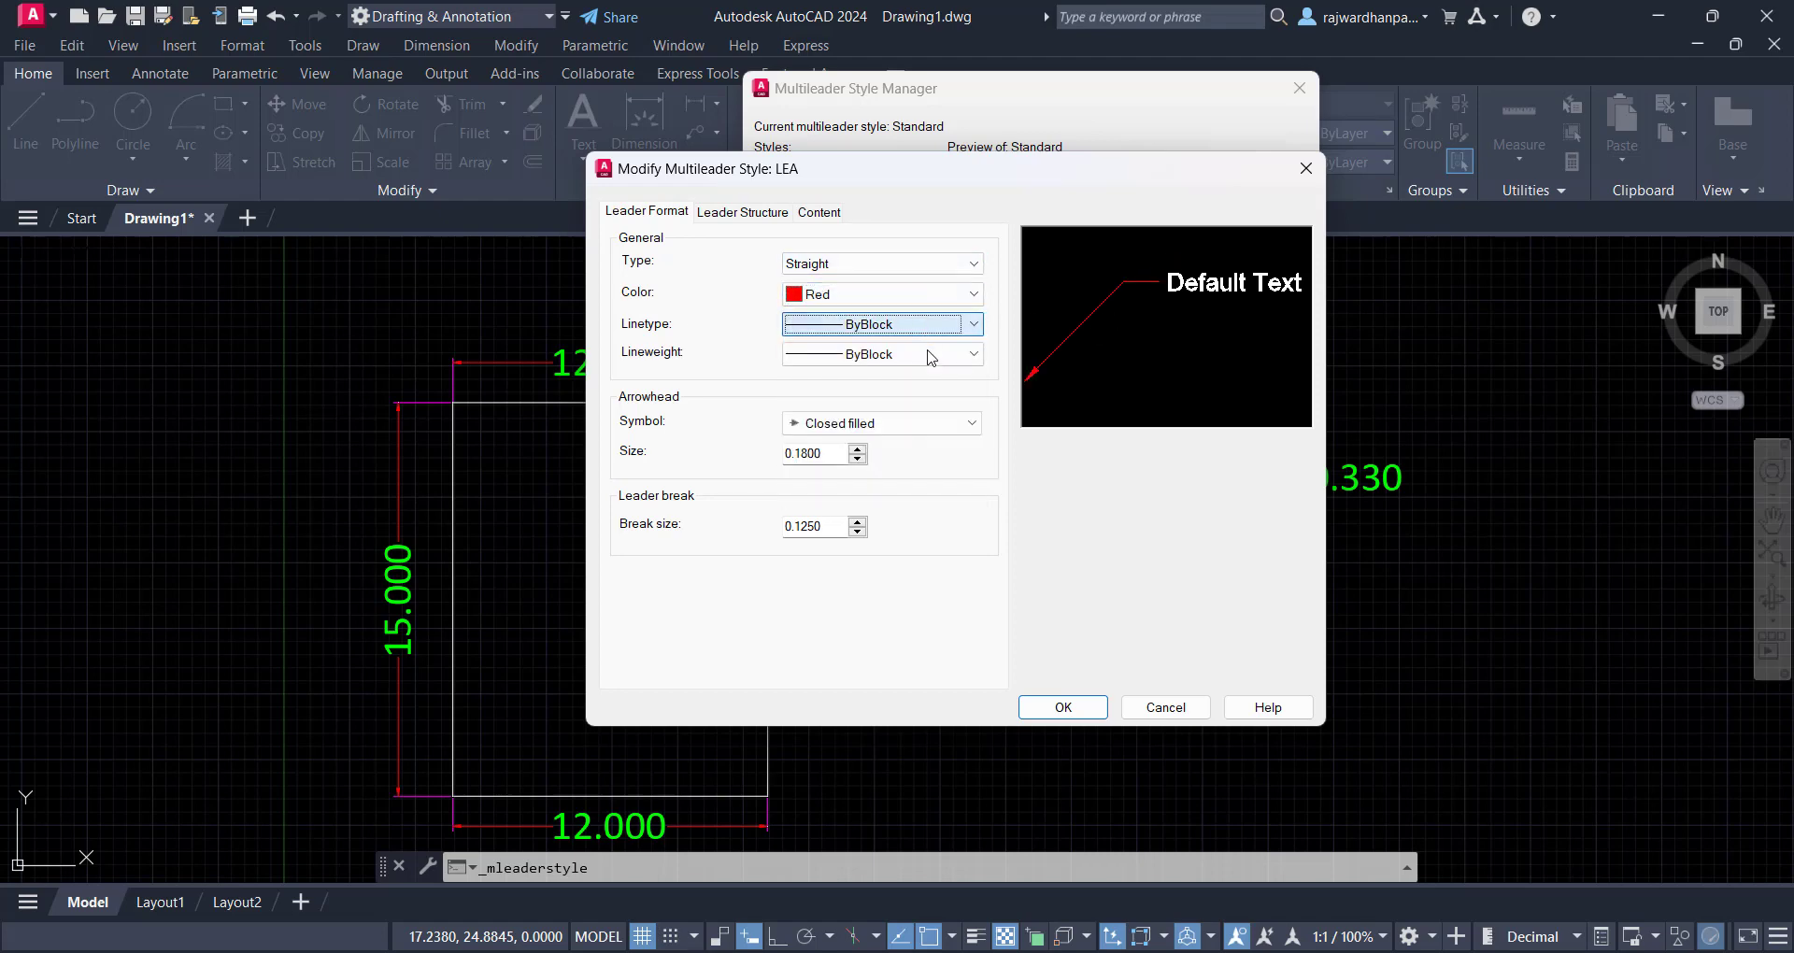
{"action": "left_click", "coordinate": [930, 355]}
{"action": "left_click", "coordinate": [929, 355]}
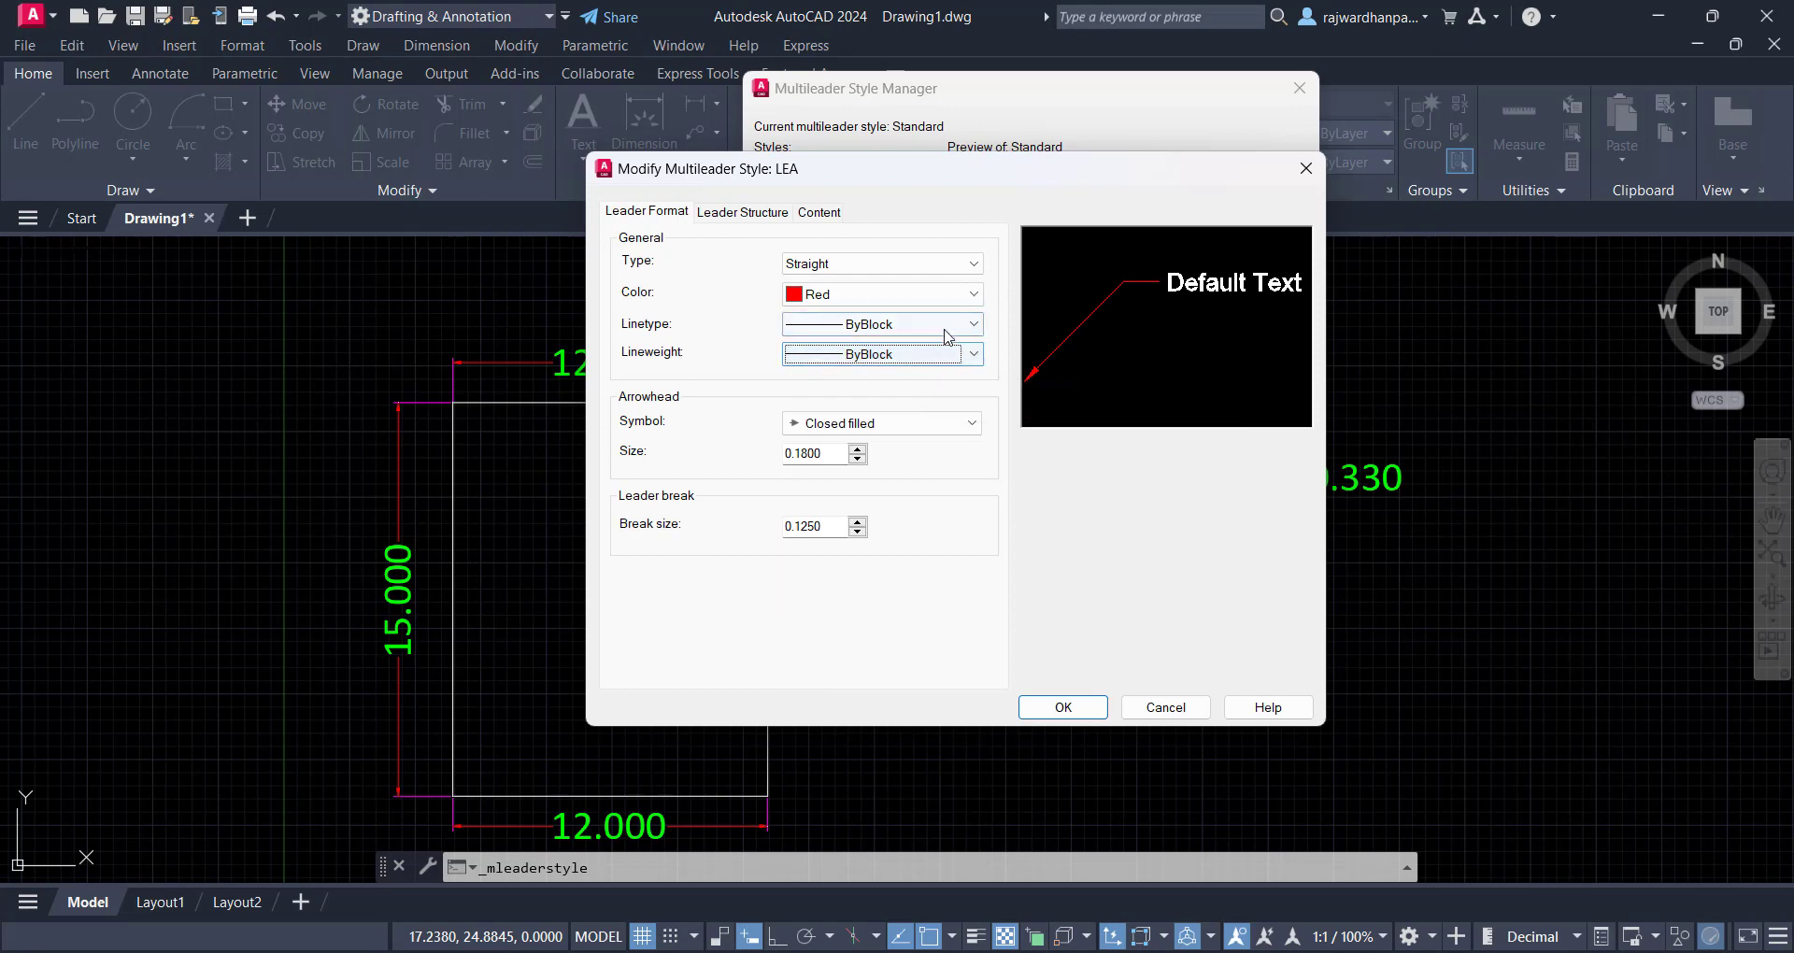
Keep the Closed filled arrowhead symbol and set the LEA style's arrowhead size to 0.5
{"action": "left_click", "coordinate": [950, 424]}
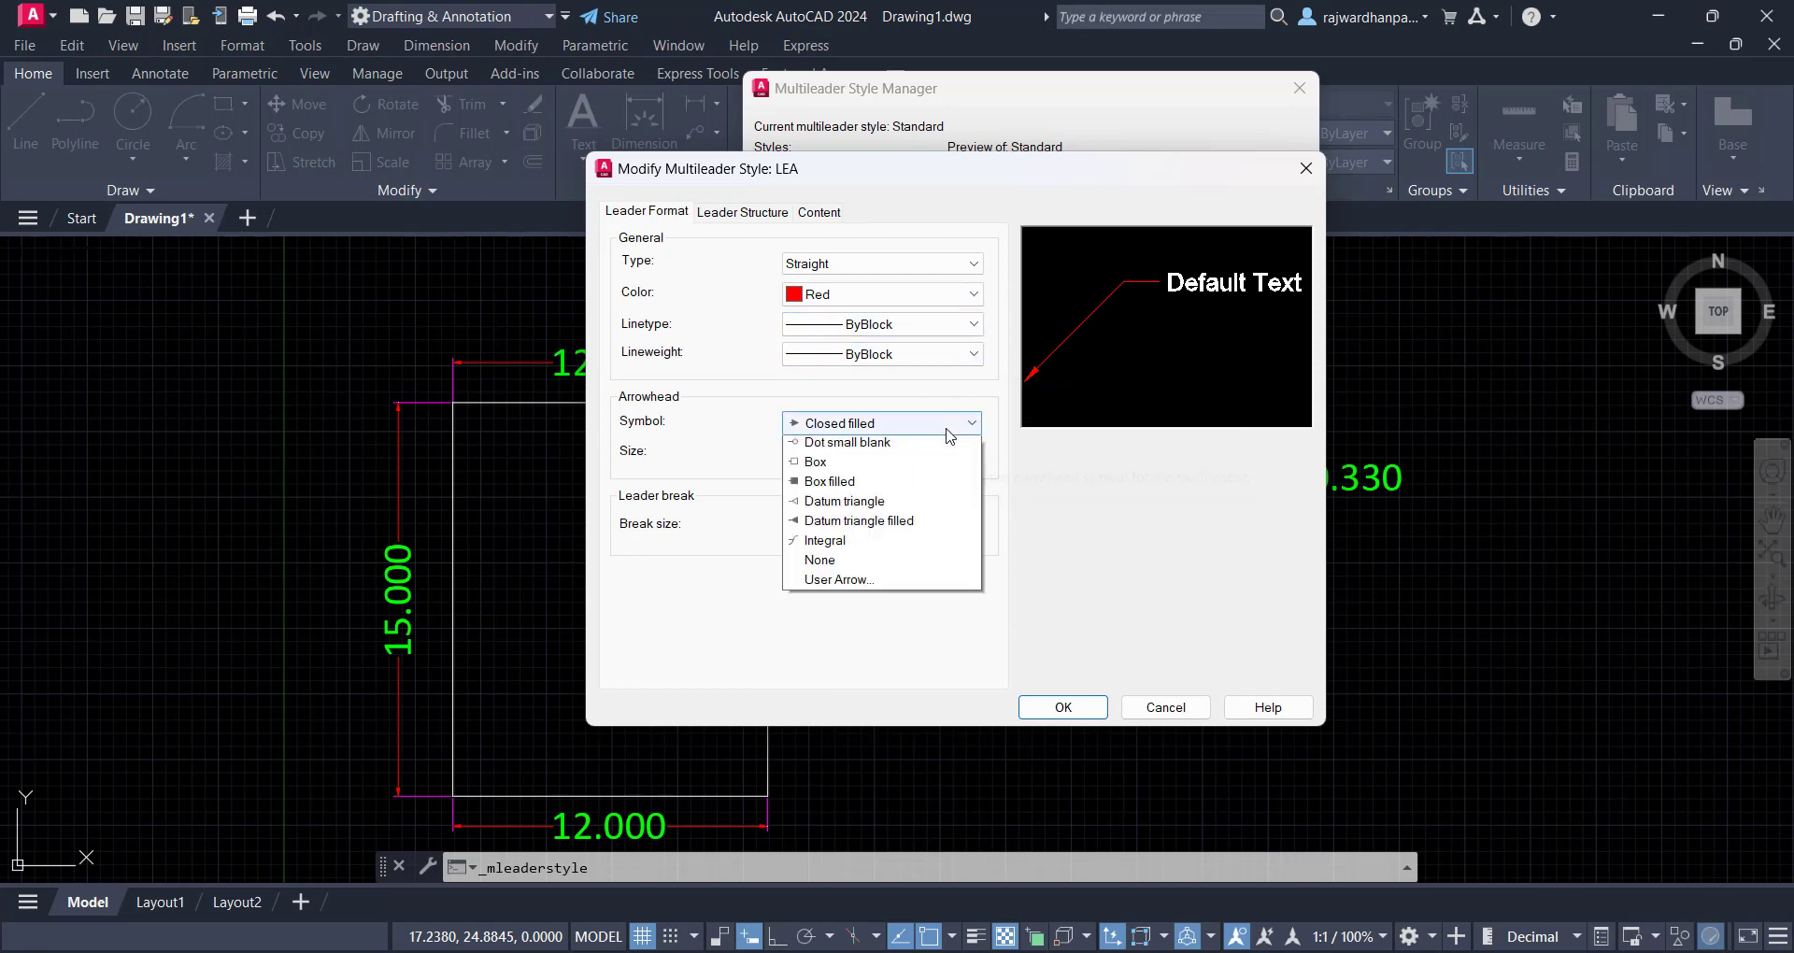
{"action": "left_click", "coordinate": [950, 428]}
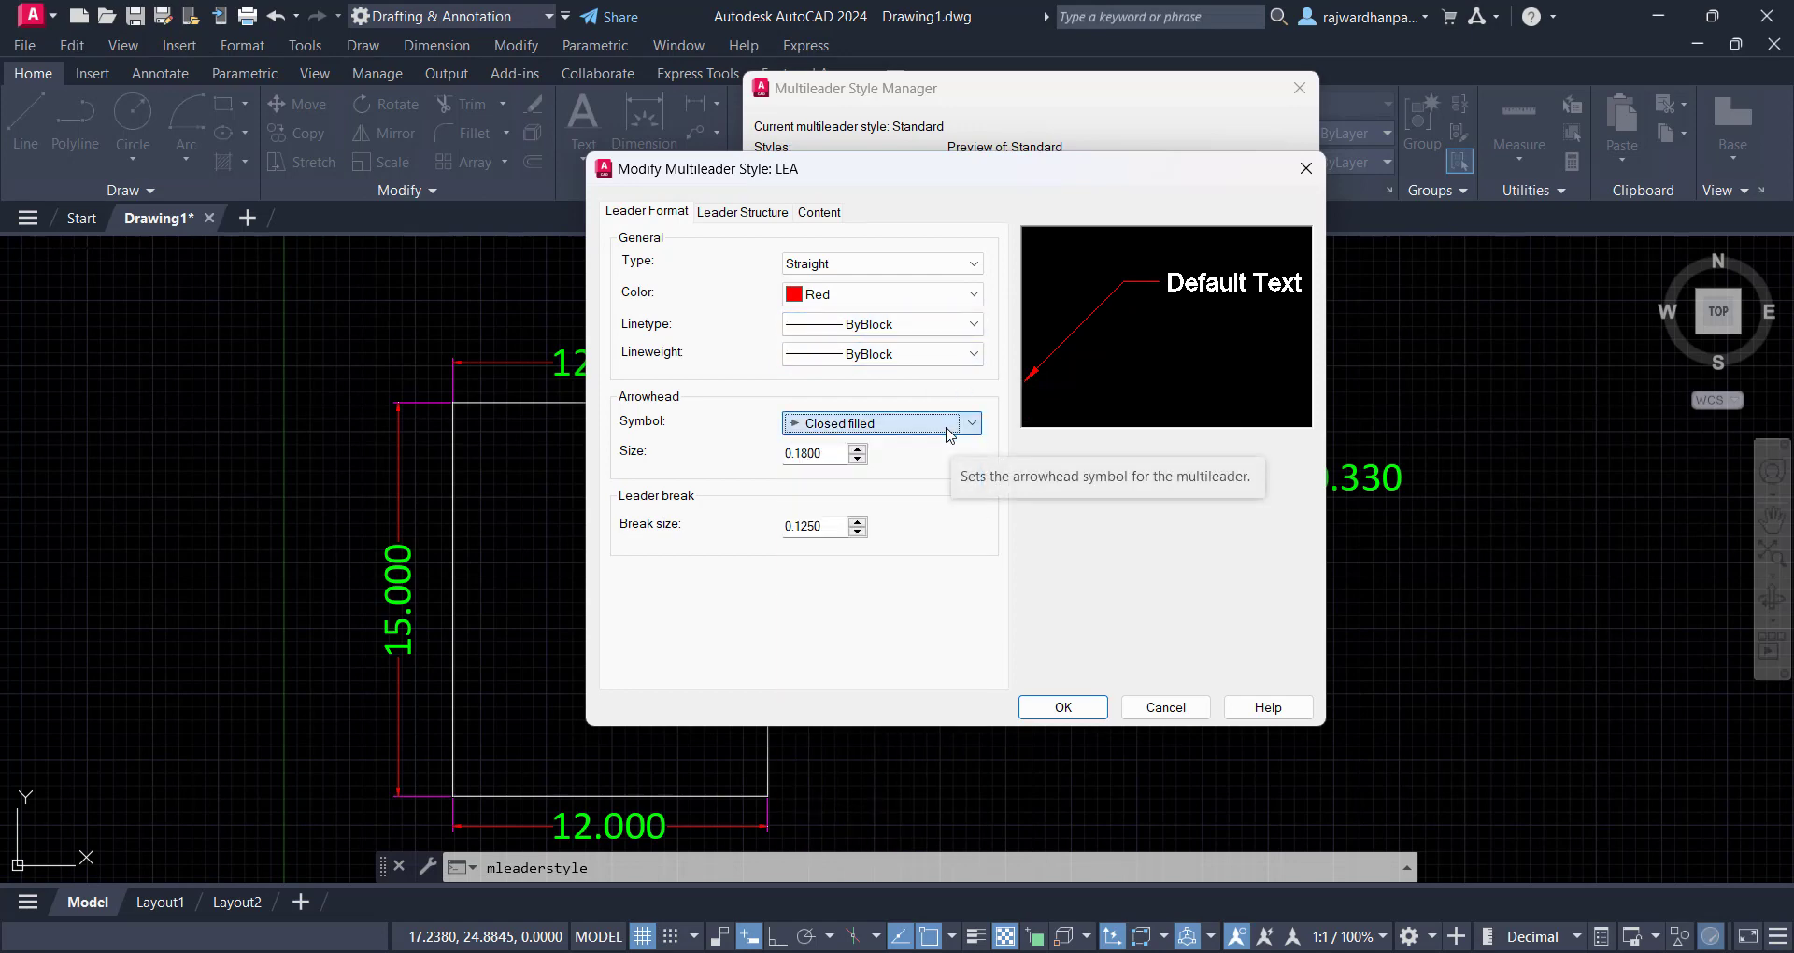
{"action": "double_click", "coordinate": [832, 454]}
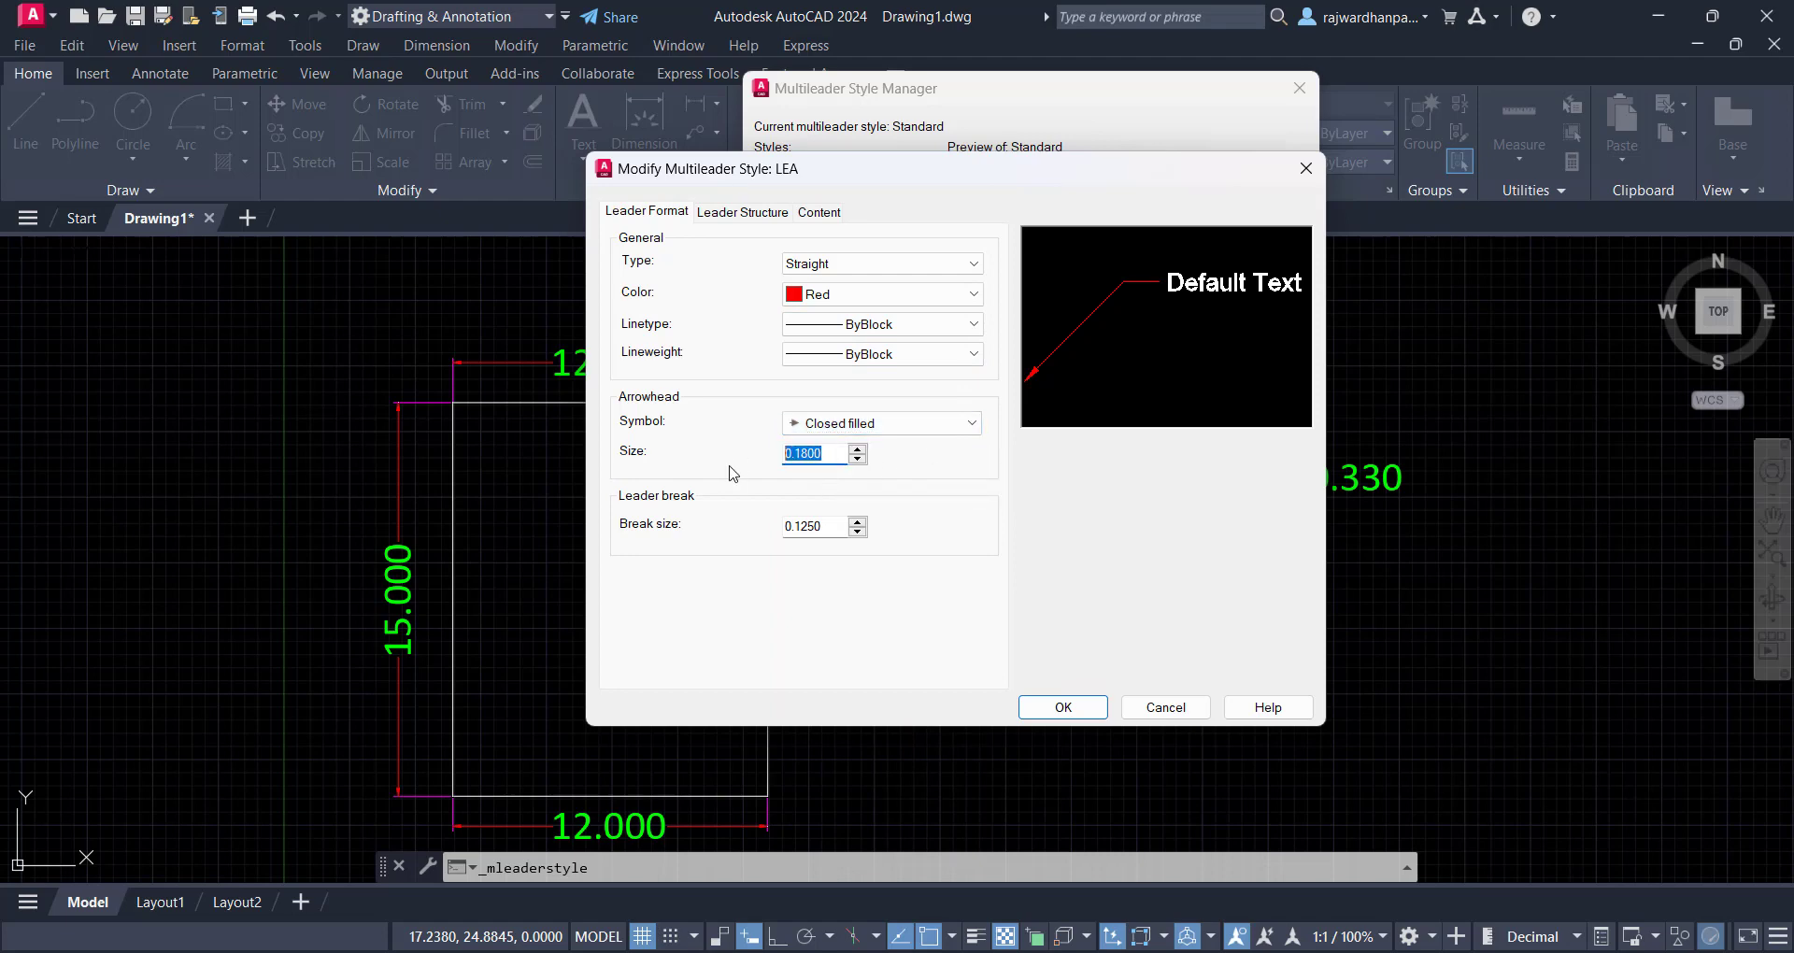
{"action": "type", "text": "0.5"}
{"action": "left_click", "coordinate": [749, 213]}
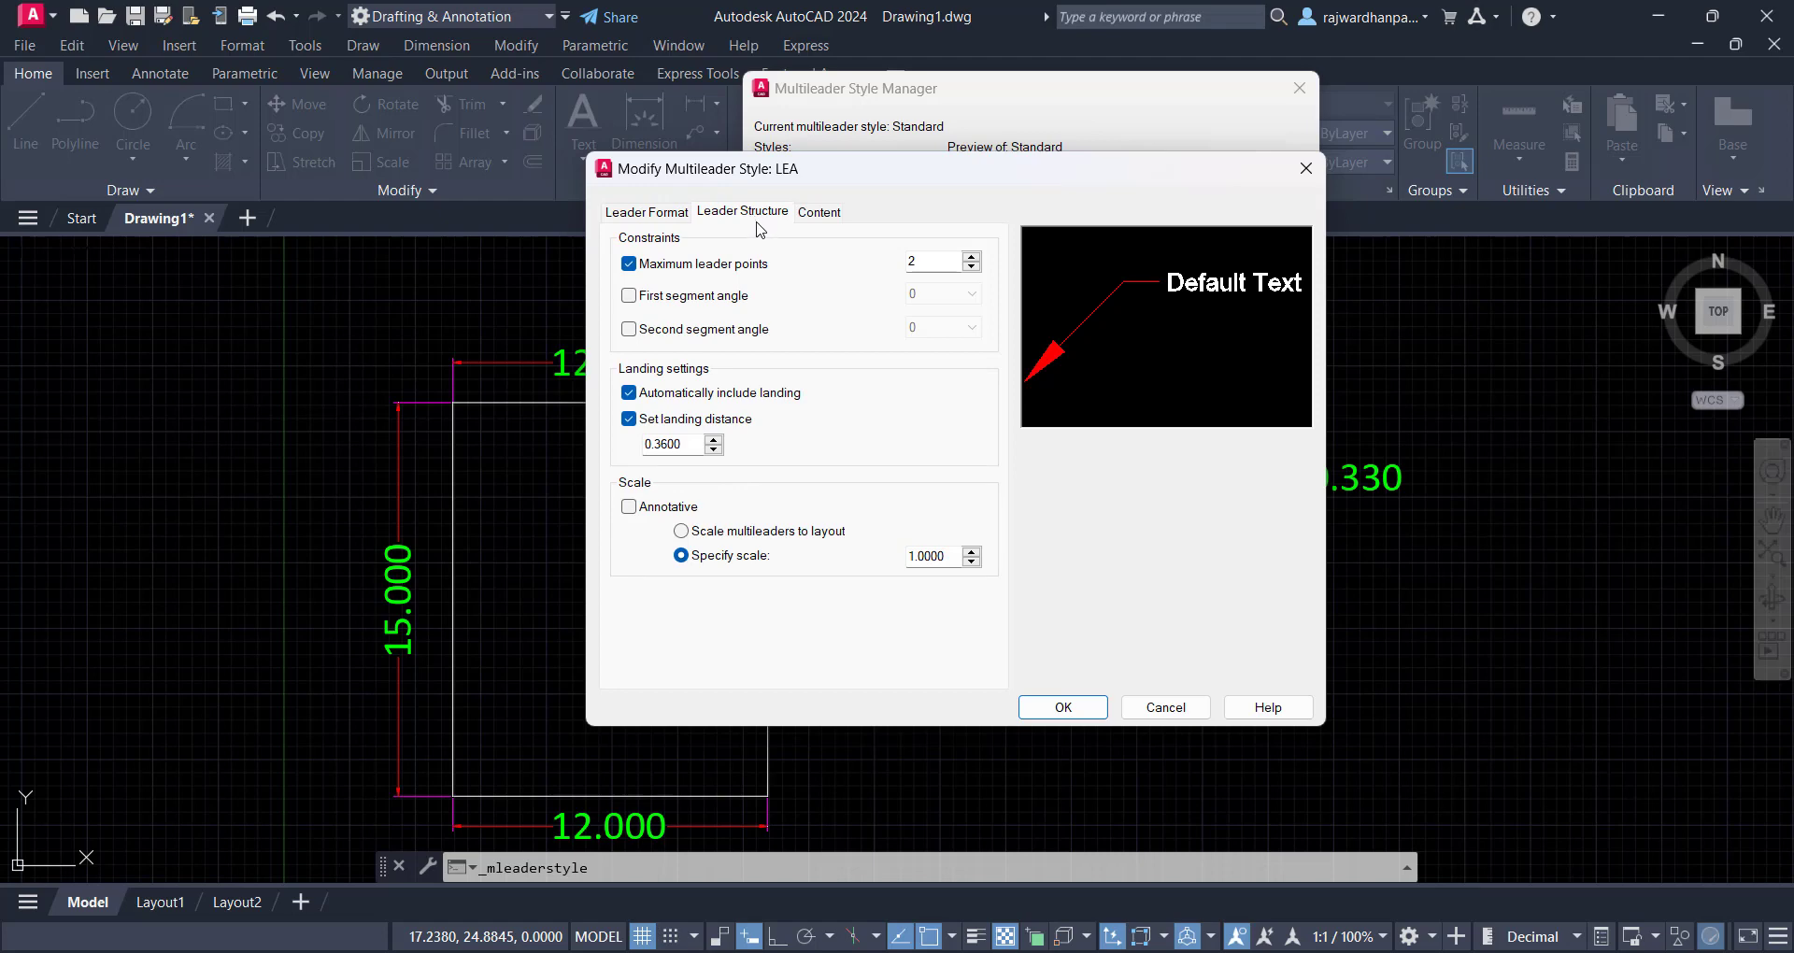
{"action": "double_click", "coordinate": [939, 262]}
Keep Mtext as the LEA style's multileader type and assign the text style style1 to its content
{"action": "left_click", "coordinate": [822, 213]}
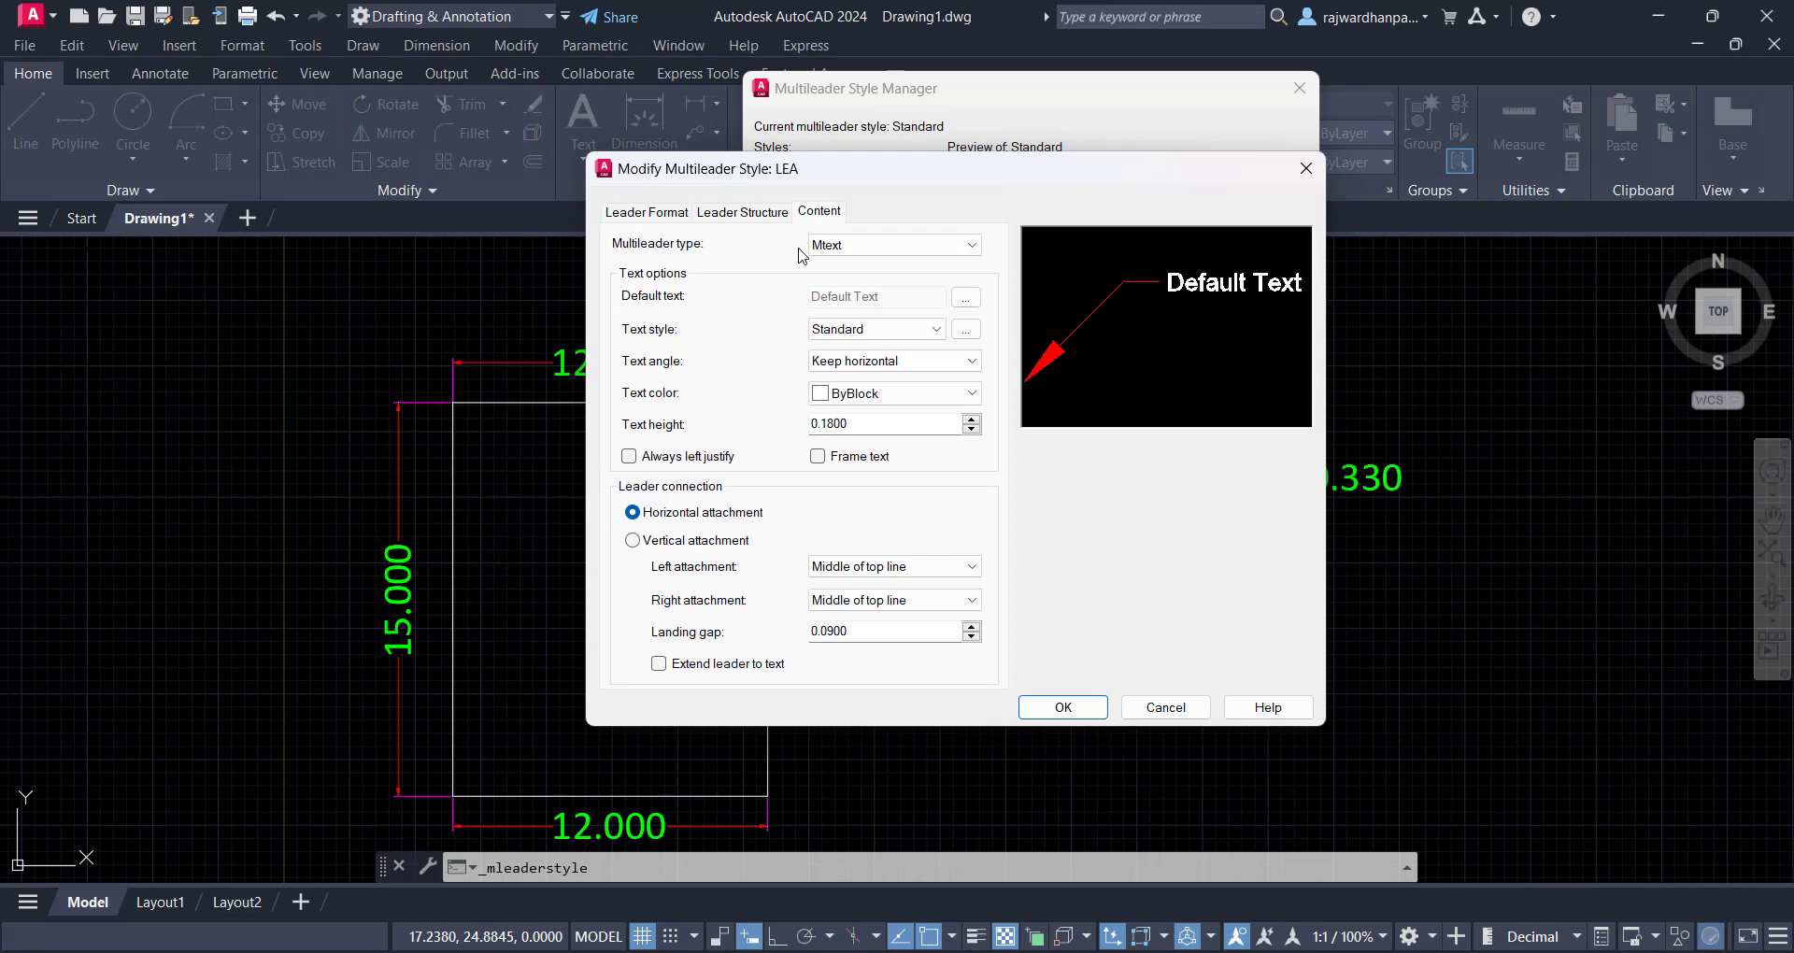
{"action": "left_click", "coordinate": [889, 245]}
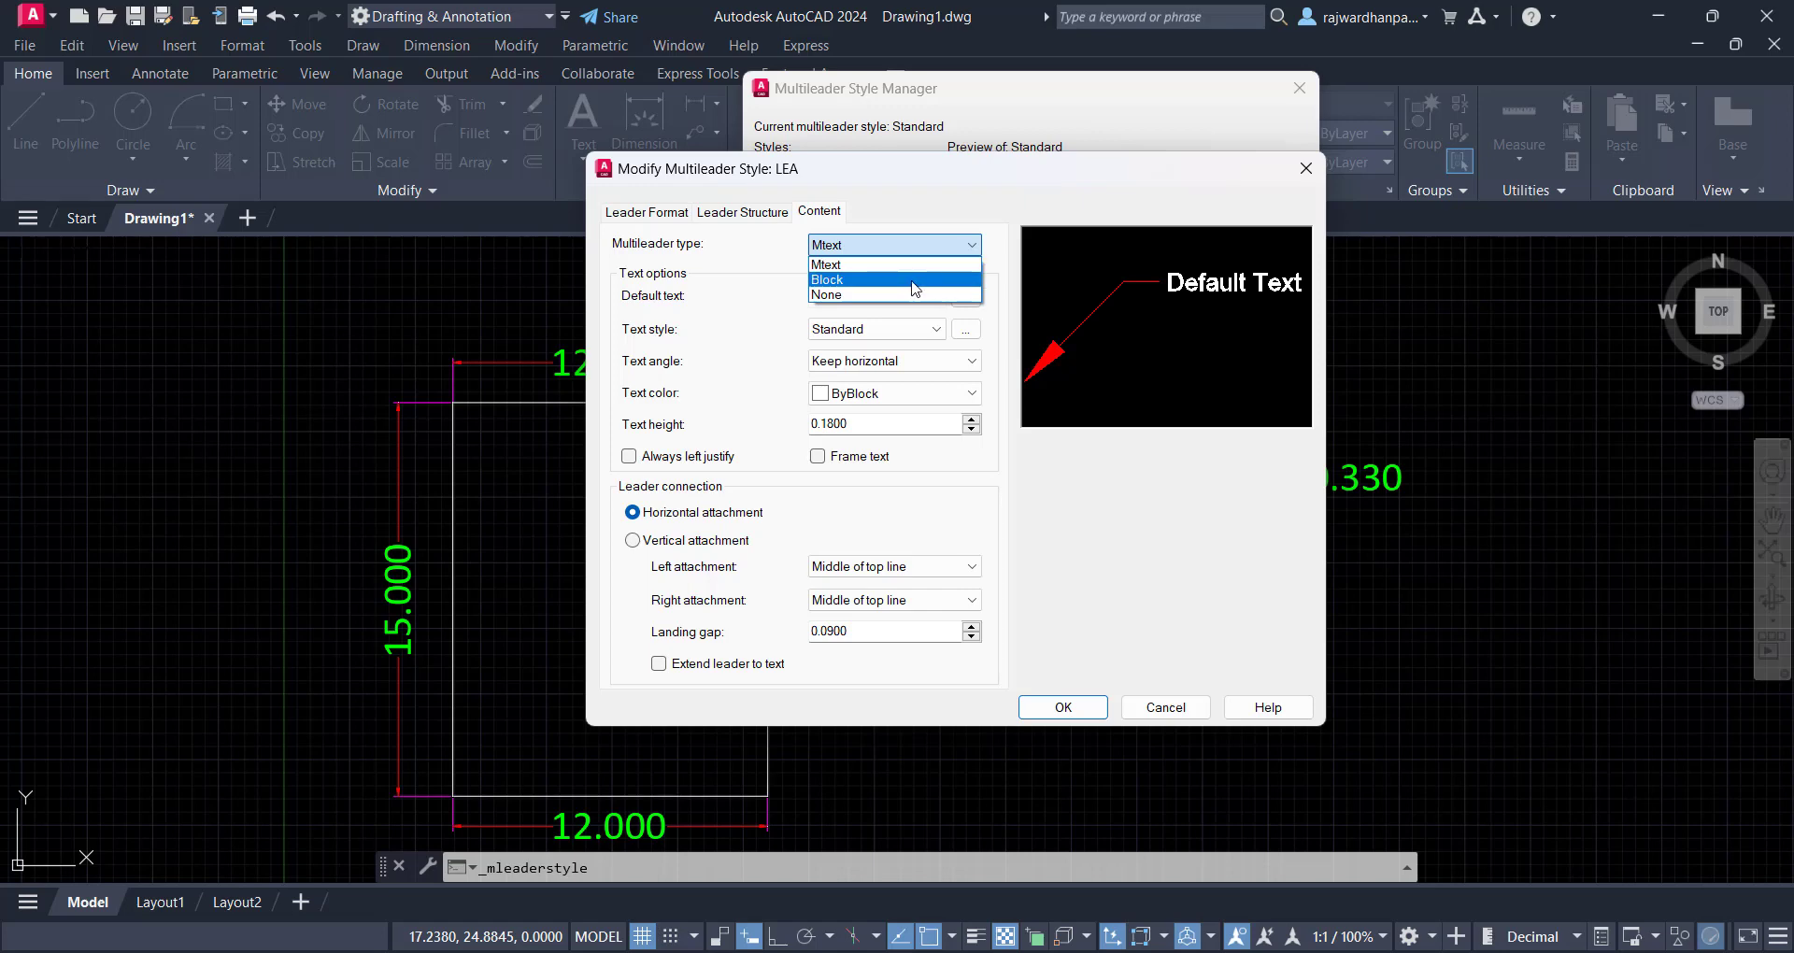
{"action": "left_click", "coordinate": [917, 265]}
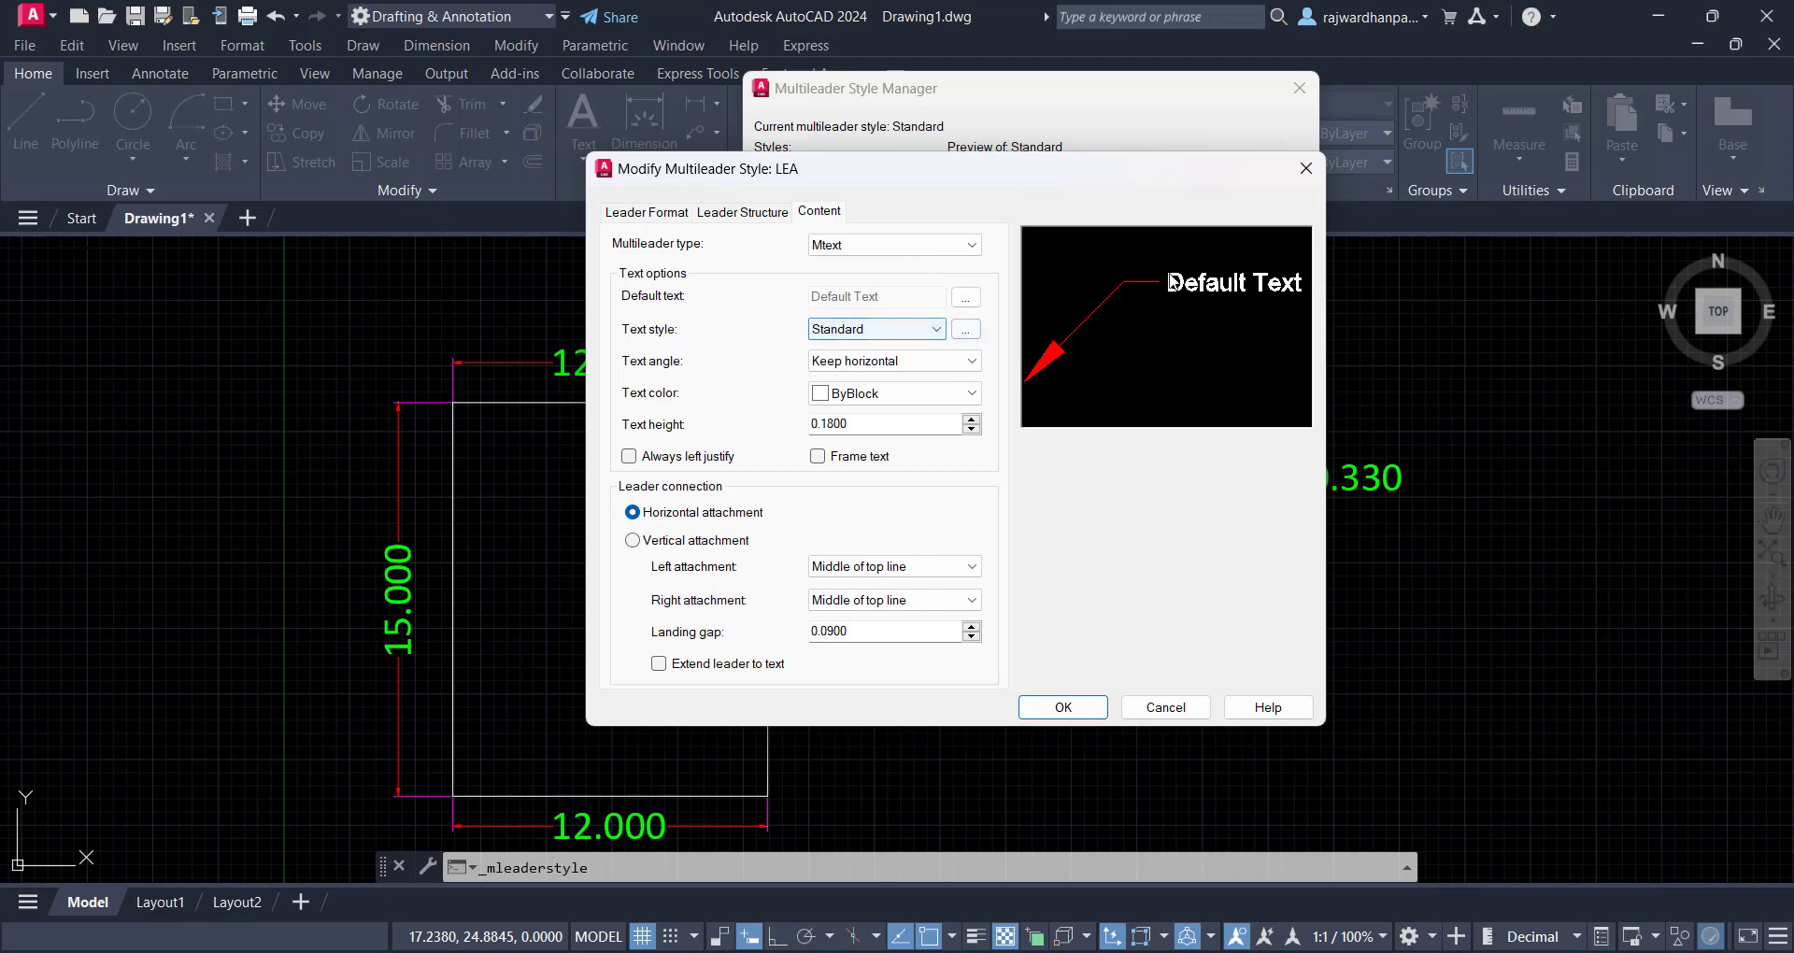
{"action": "left_click", "coordinate": [932, 330]}
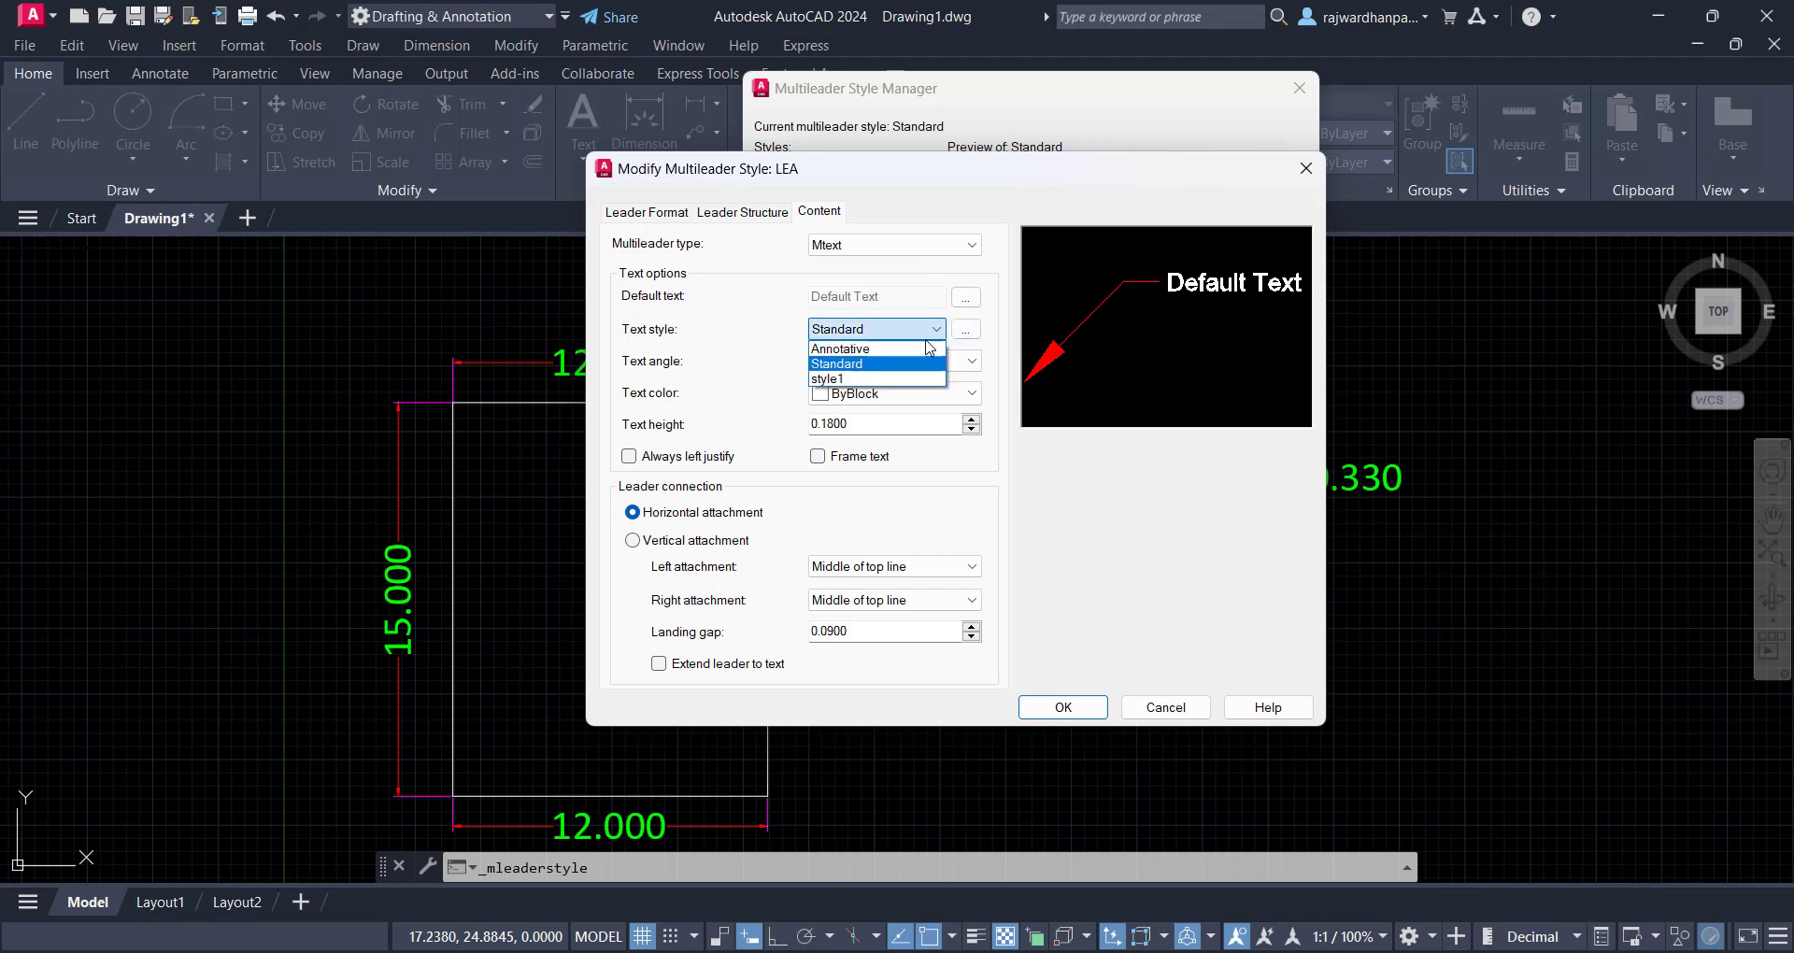
{"action": "left_click", "coordinate": [878, 333]}
{"action": "left_click", "coordinate": [968, 331]}
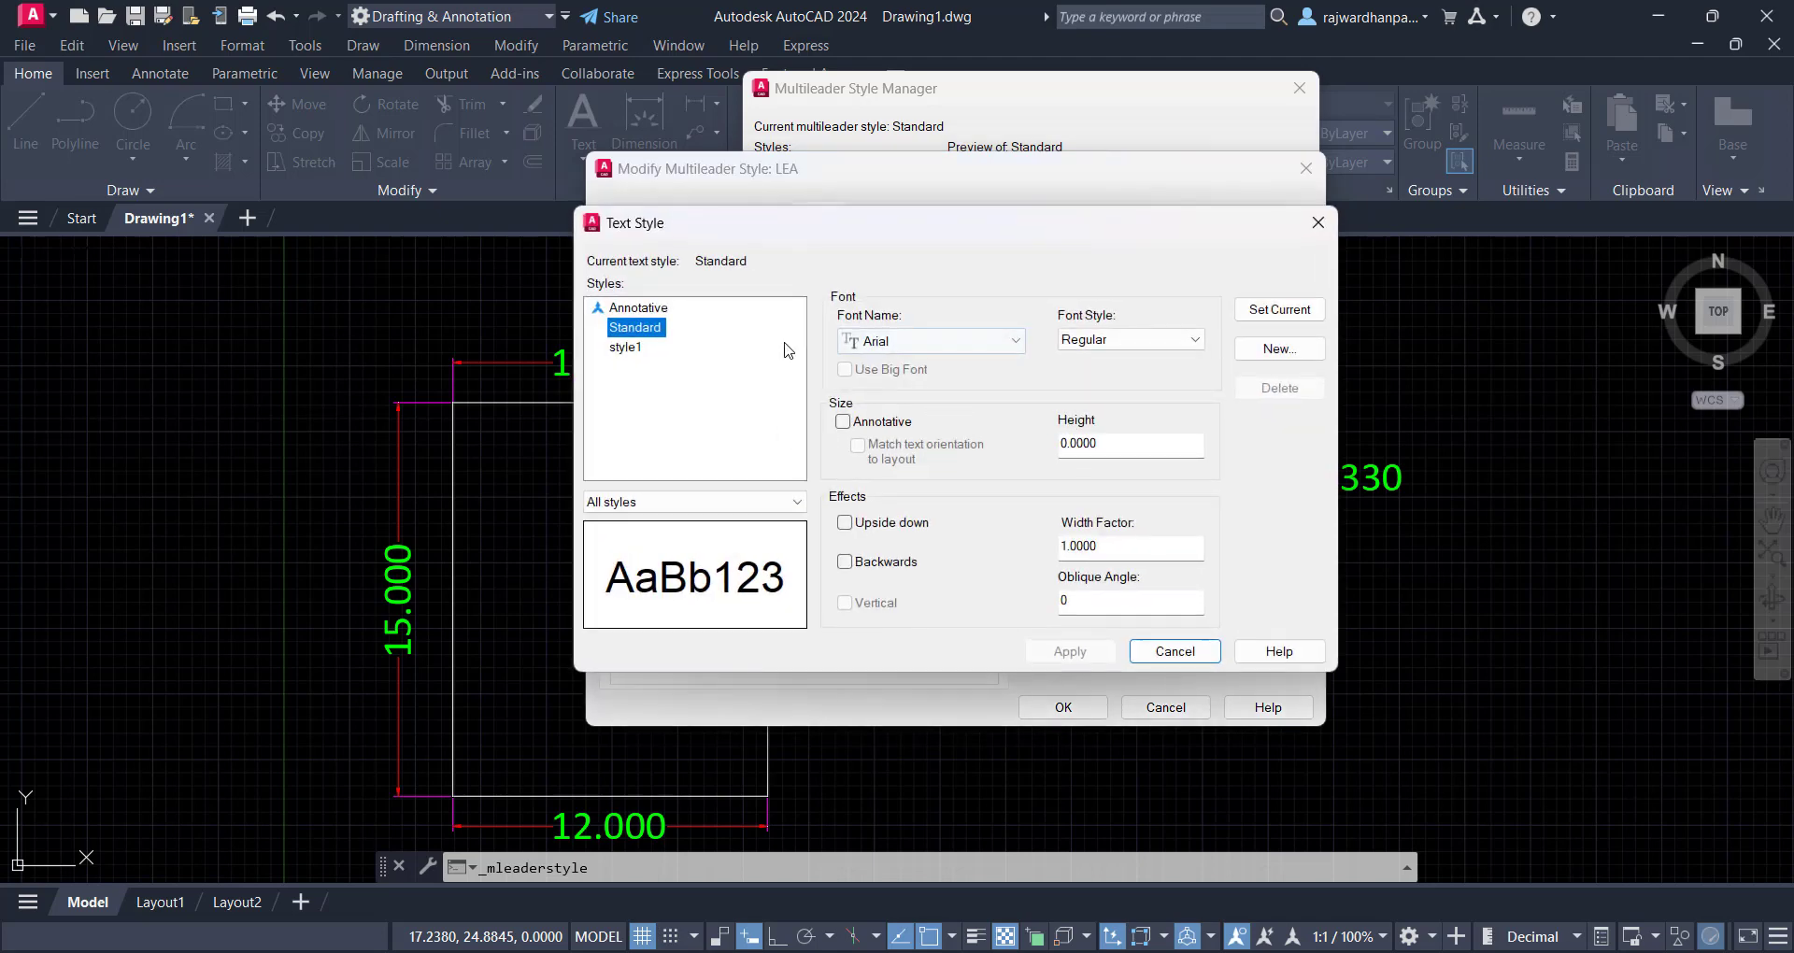
{"action": "left_click", "coordinate": [1317, 222]}
{"action": "left_click", "coordinate": [929, 330]}
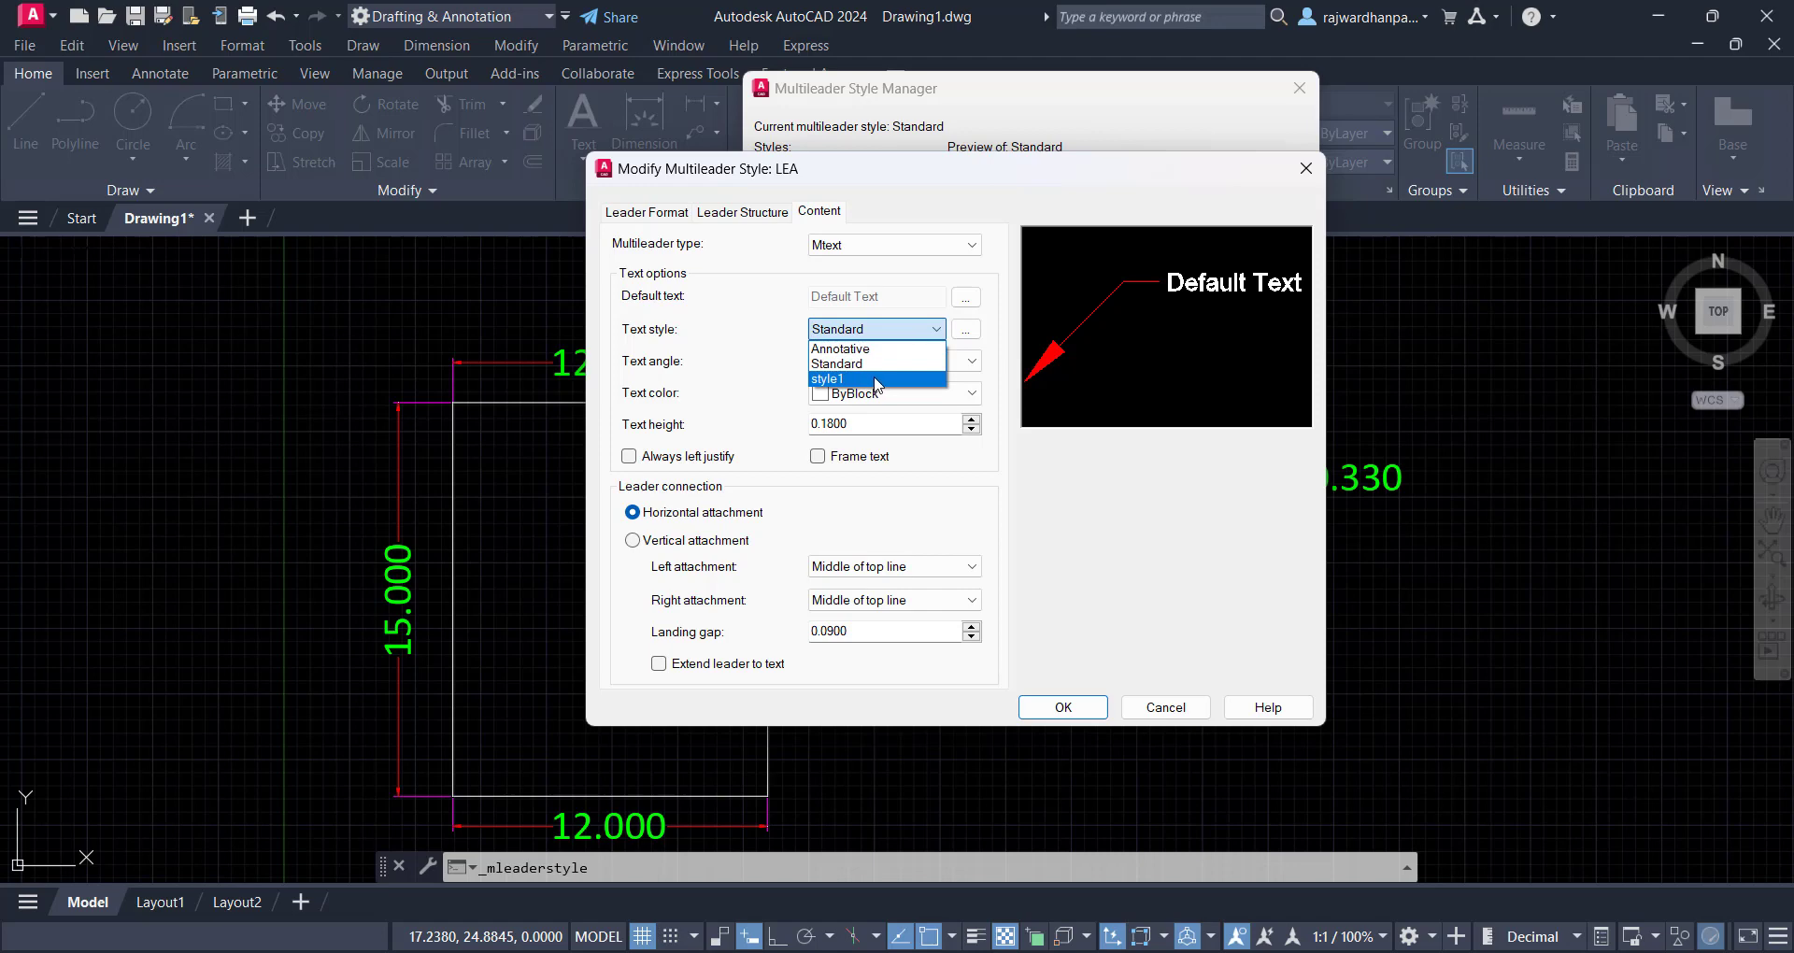
{"action": "left_click", "coordinate": [876, 380]}
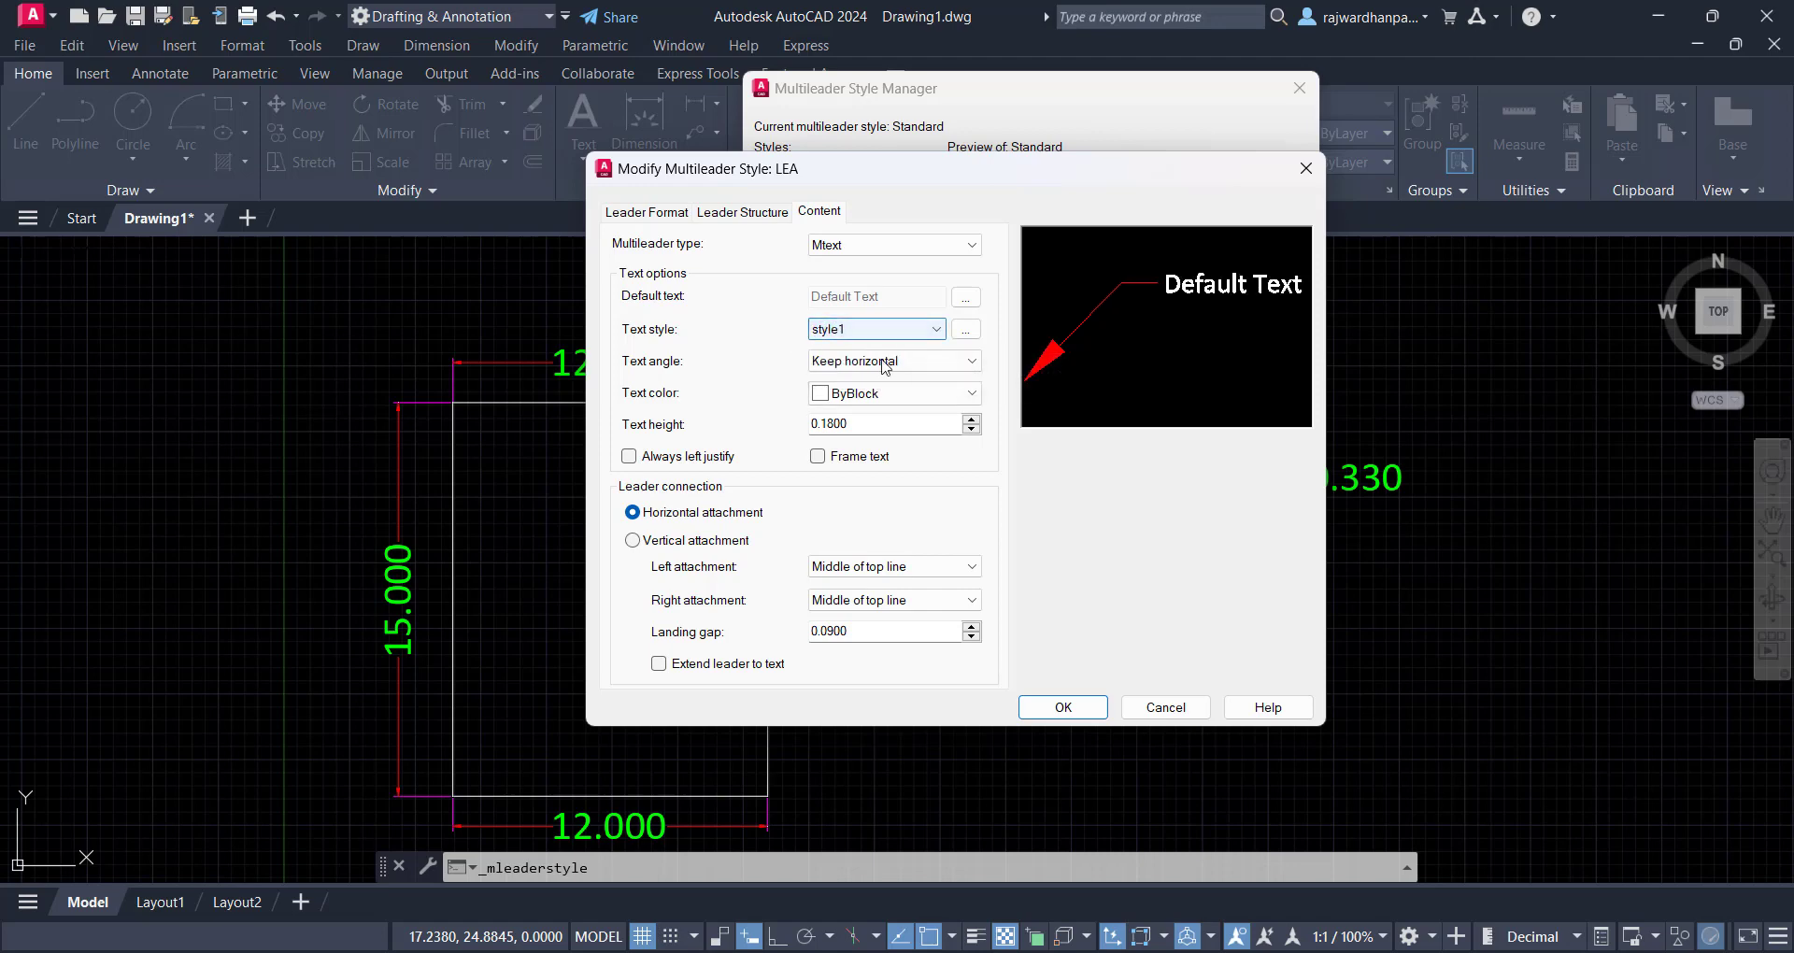
Keep the leader text angle horizontal and set the text color to Magenta
{"action": "left_click", "coordinate": [920, 362]}
{"action": "left_click", "coordinate": [920, 361]}
{"action": "left_click", "coordinate": [921, 362]}
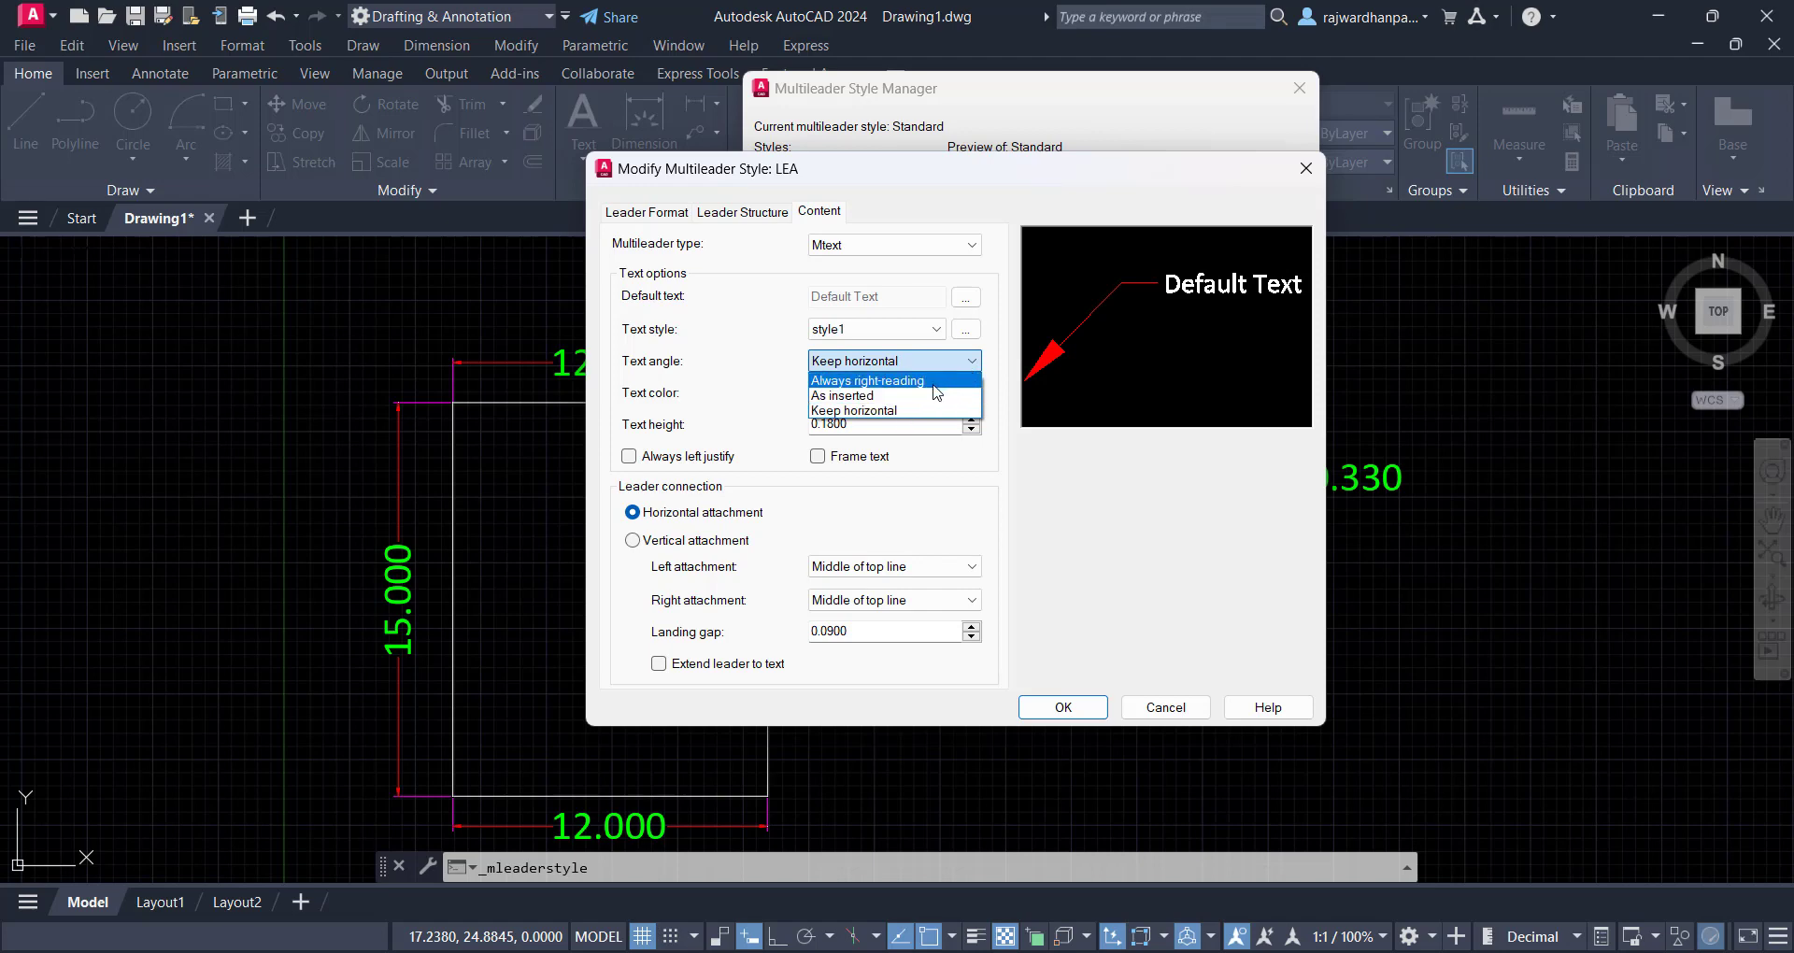
{"action": "left_click", "coordinate": [973, 363]}
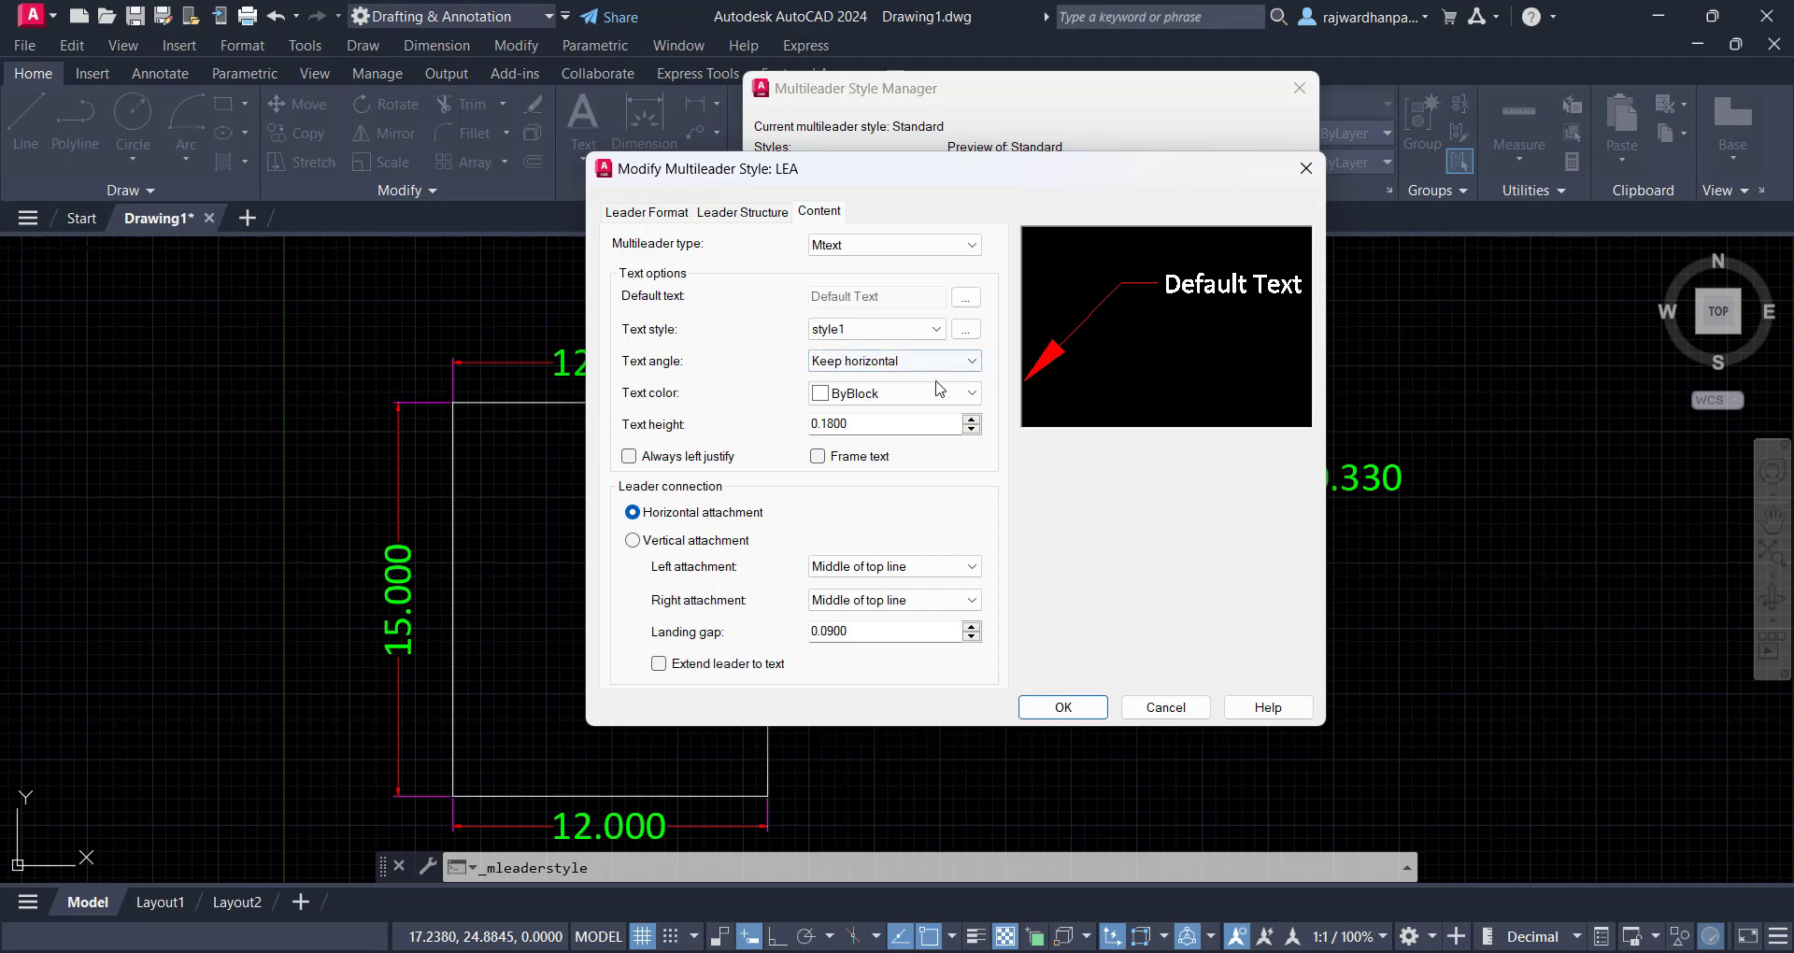
{"action": "left_click", "coordinate": [971, 393]}
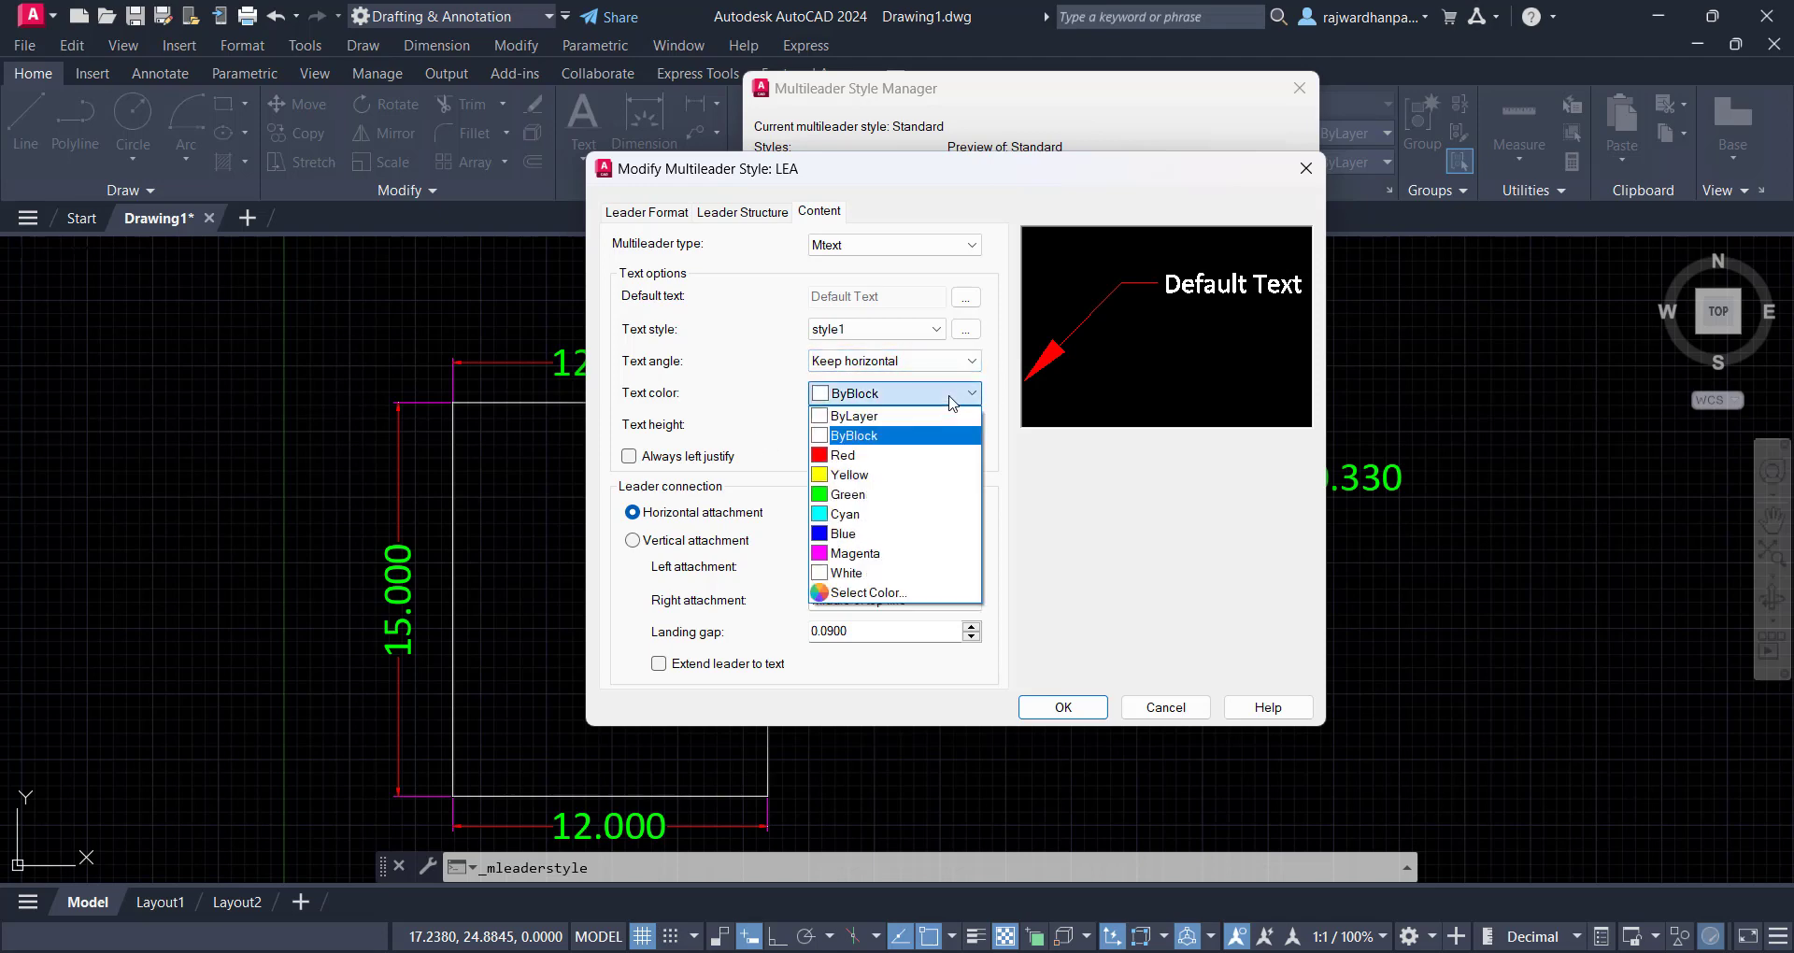
{"action": "left_click", "coordinate": [864, 553]}
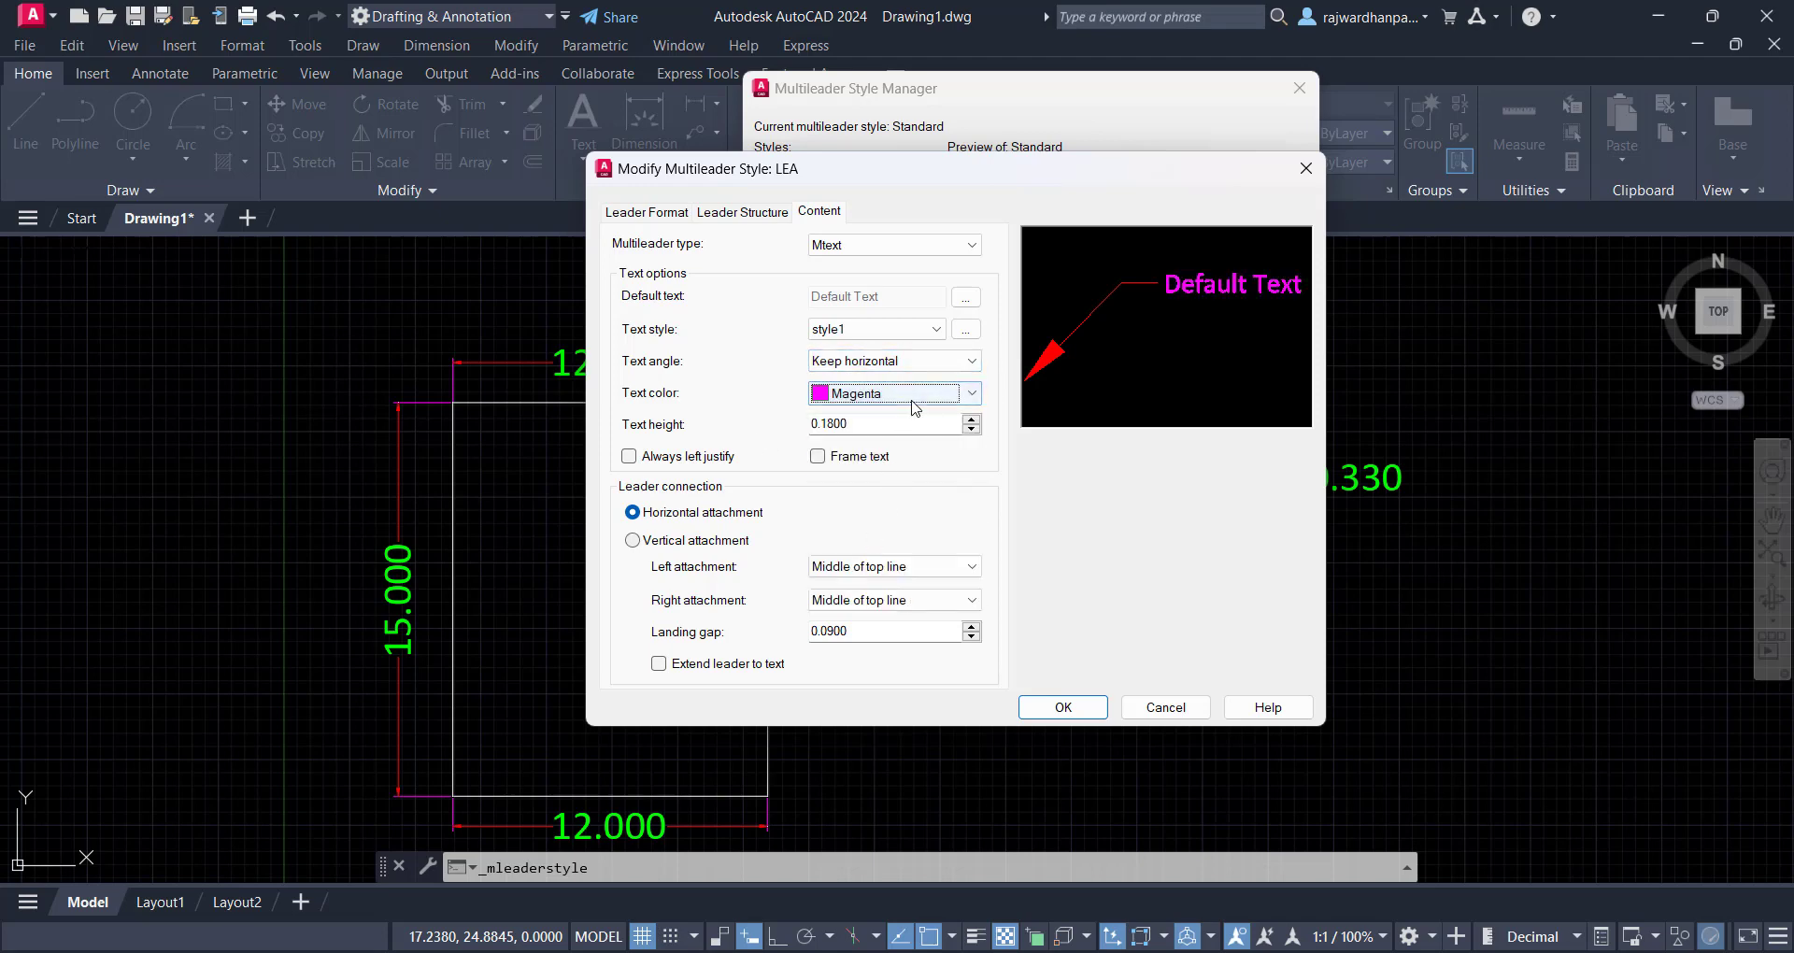
Set the leader text height to 1, save the LEA style and close the Multileader Style Manager
{"action": "left_click", "coordinate": [864, 464]}
{"action": "left_click", "coordinate": [817, 456]}
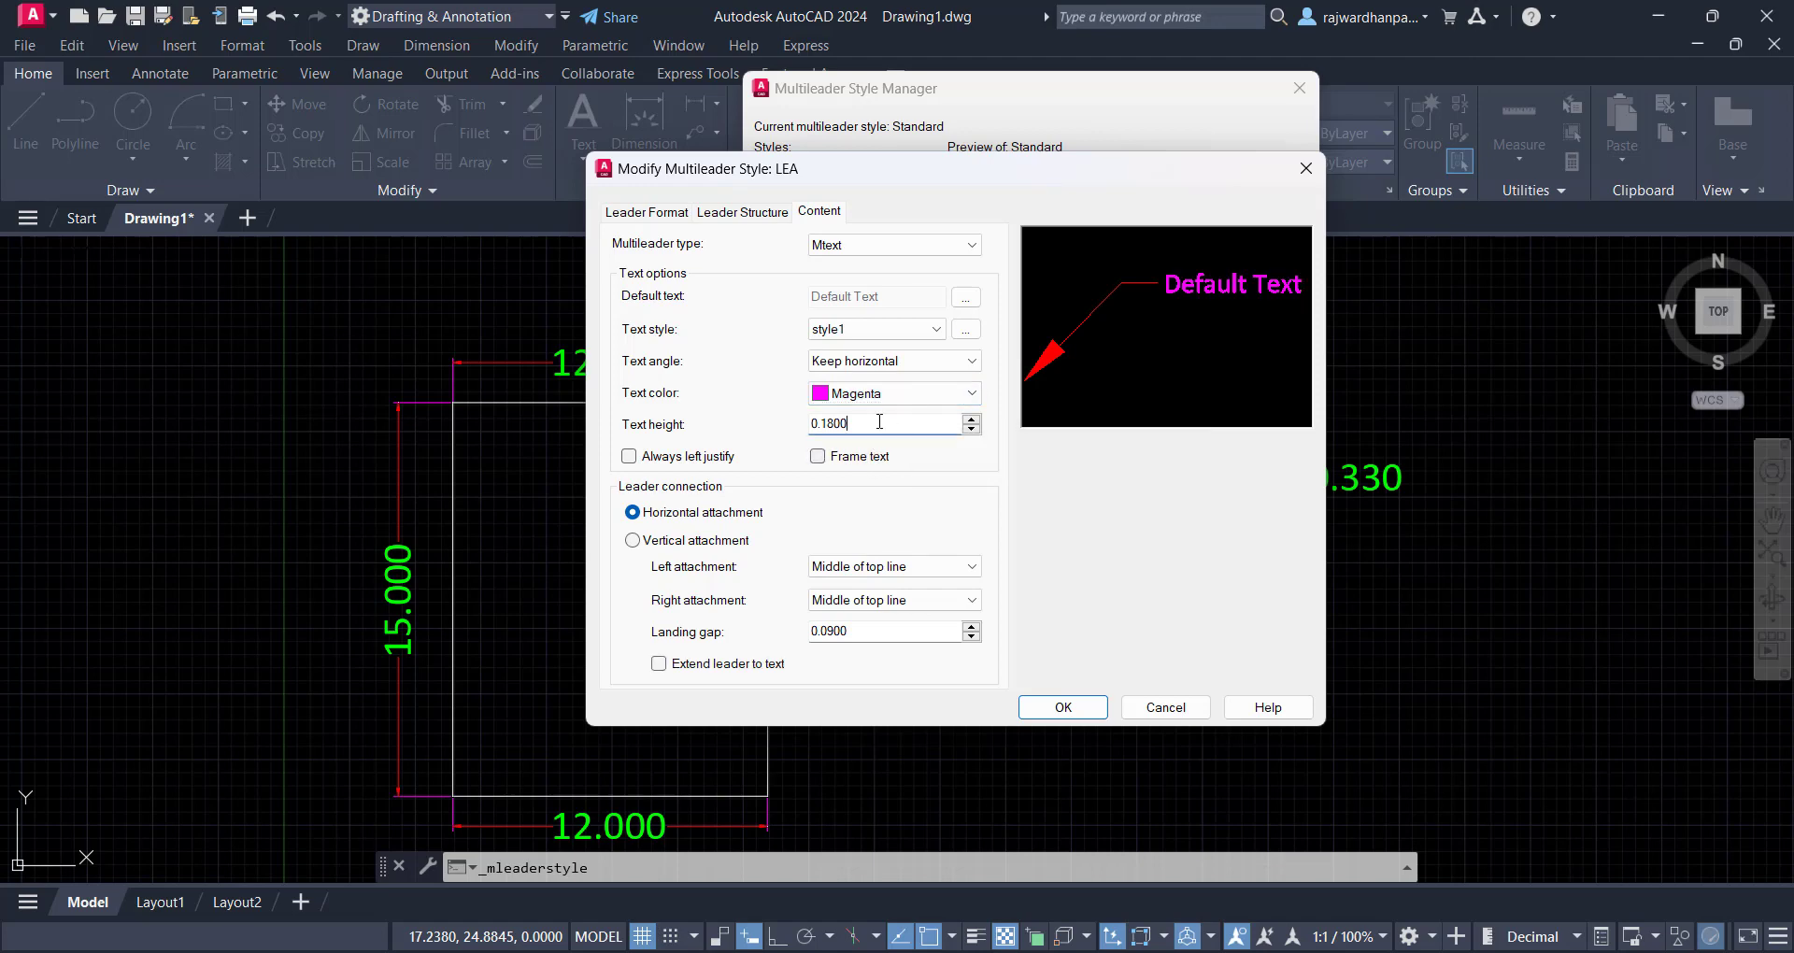
{"action": "double_click", "coordinate": [861, 426]}
{"action": "type", "text": "1"}
{"action": "left_click", "coordinate": [902, 403]}
{"action": "left_click", "coordinate": [906, 401]}
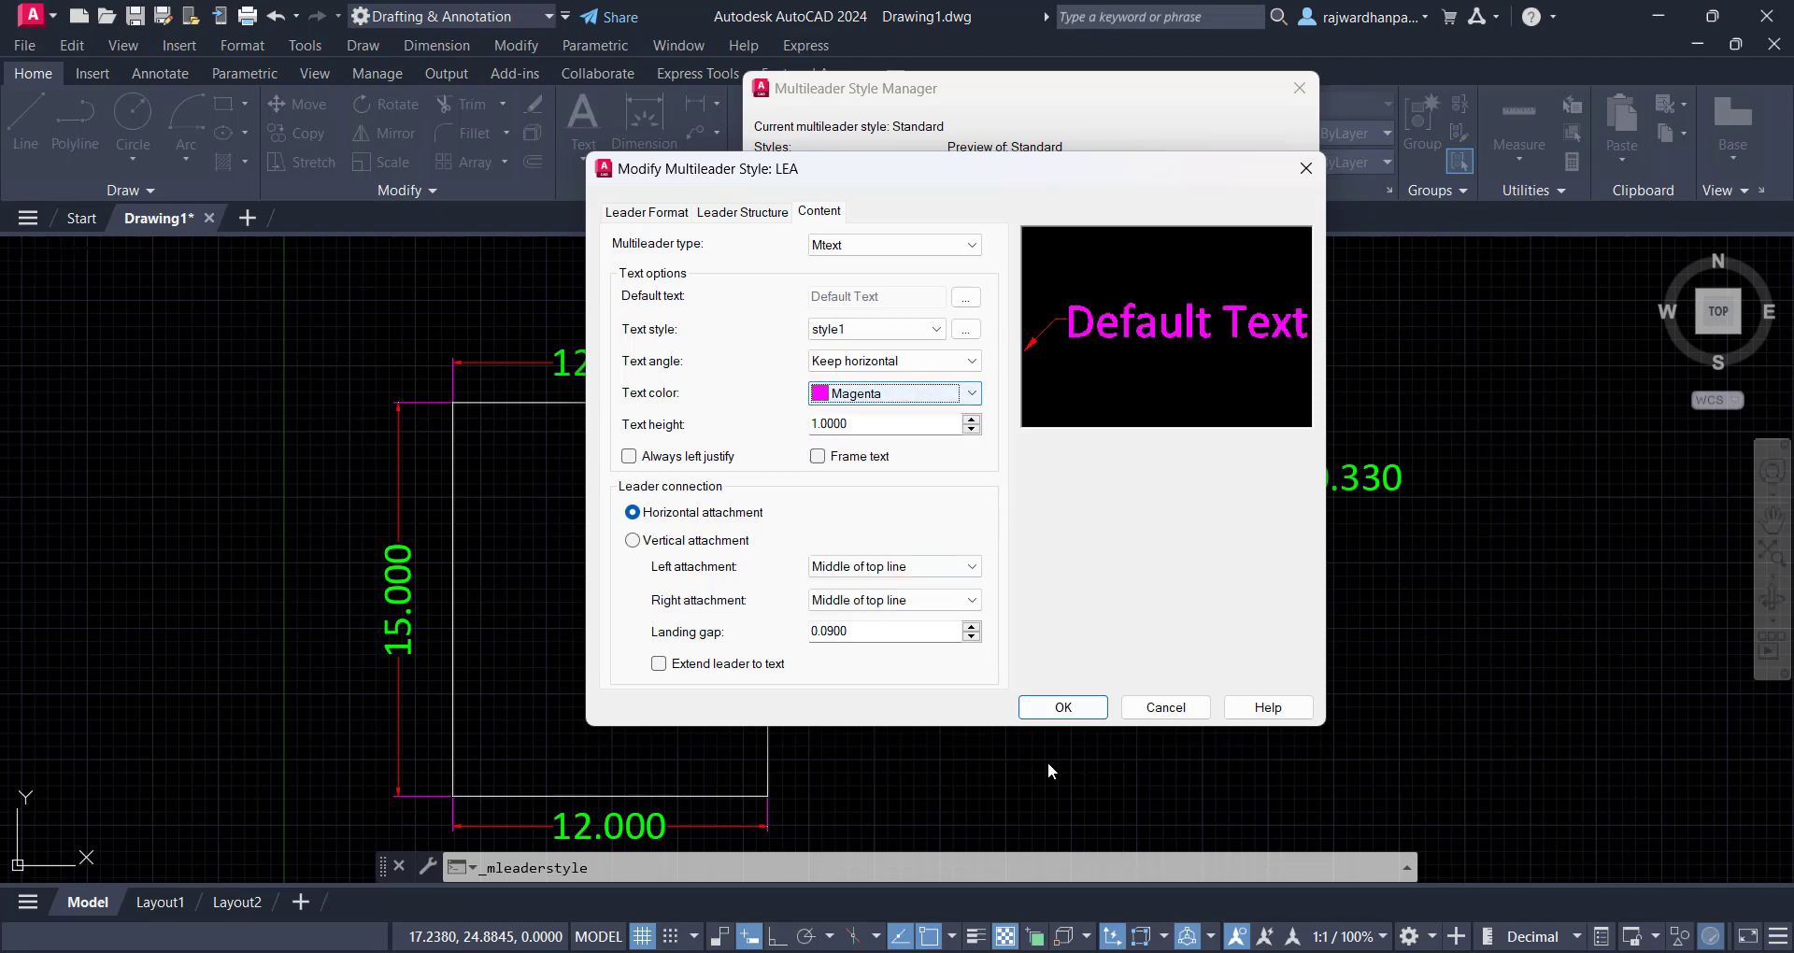
{"action": "left_click", "coordinate": [1065, 708]}
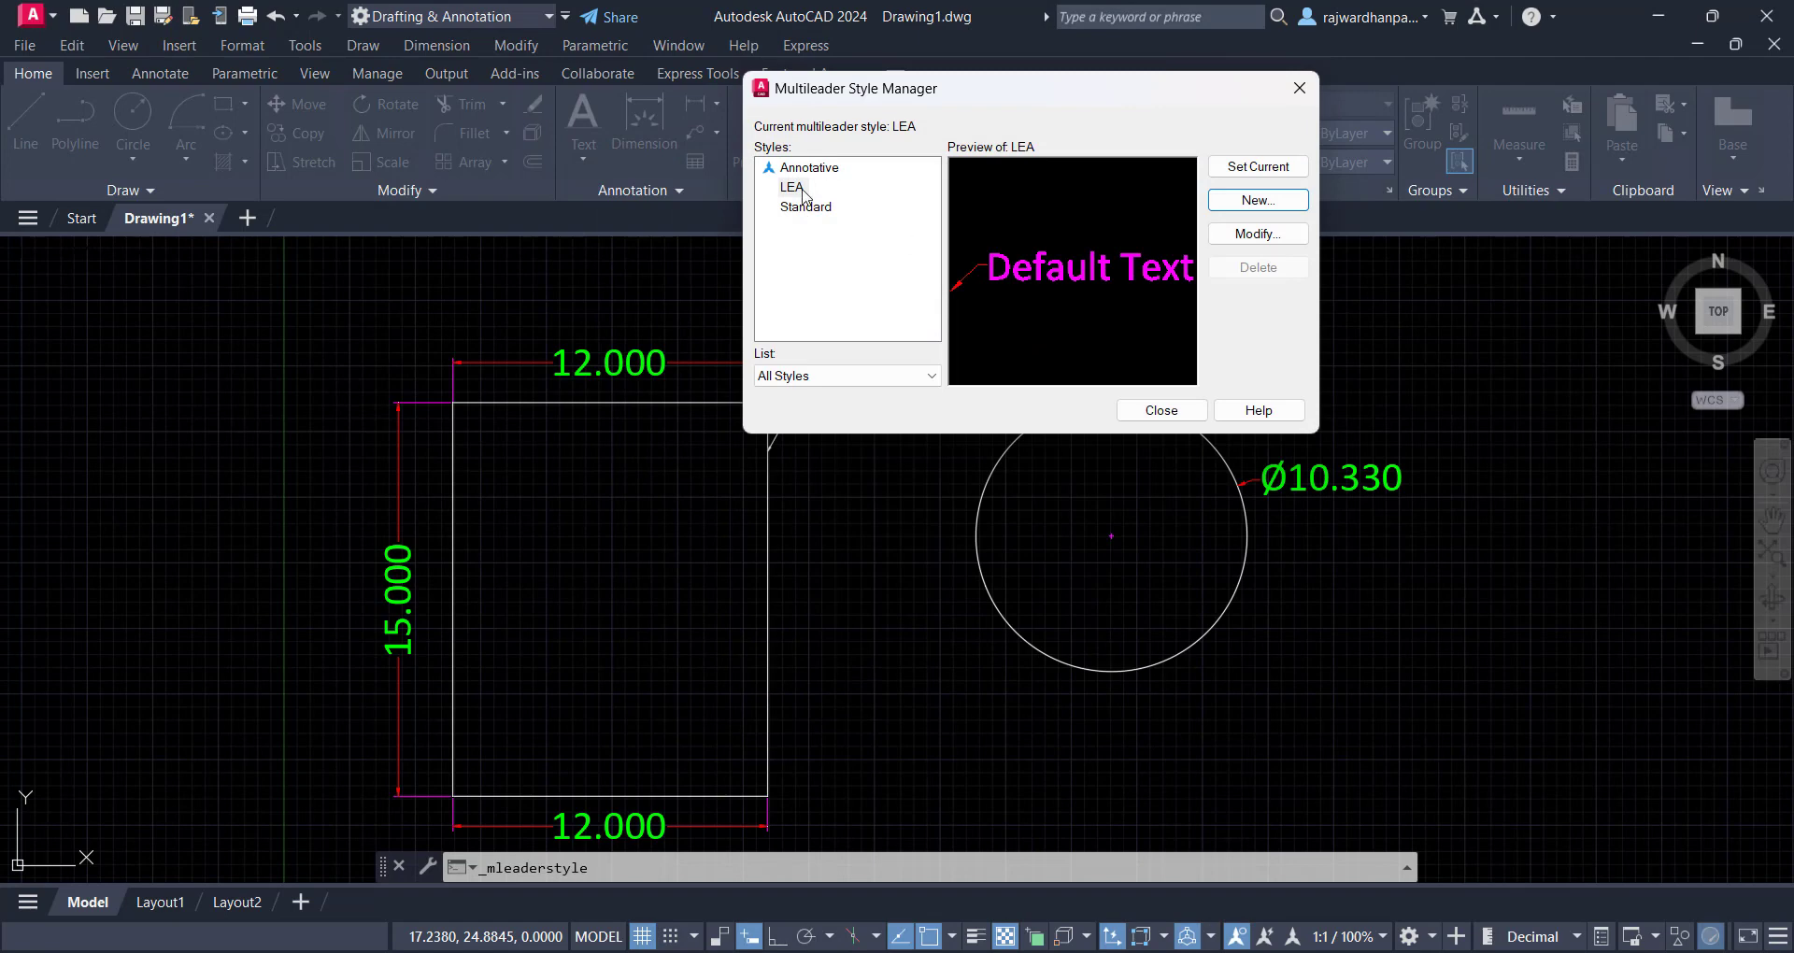
{"action": "left_click", "coordinate": [1161, 410]}
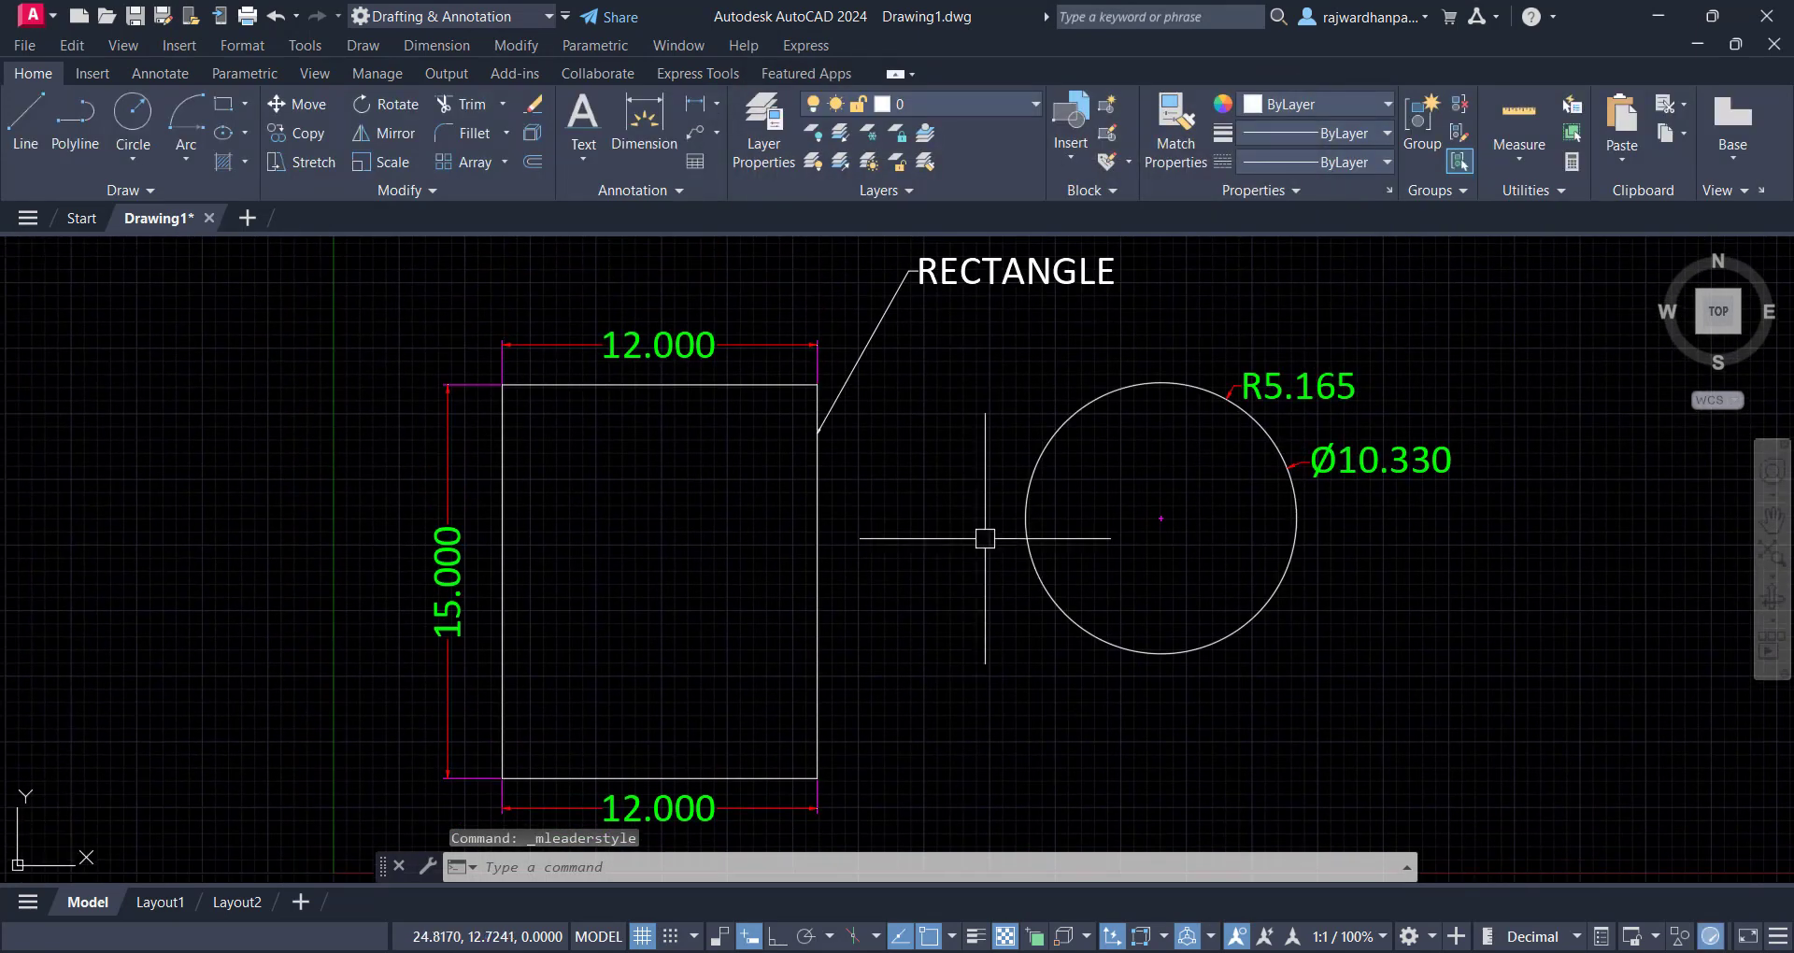
Place a LEA-style multileader from the rectangle's right edge to a landing below the circle, with the text RECTANGLE
{"action": "scroll", "coordinate": [916, 496], "scroll_direction": "down", "scroll_amount": 1}
{"action": "middle_click_drag", "start_coordinate": [916, 496], "coordinate": [914, 486]}
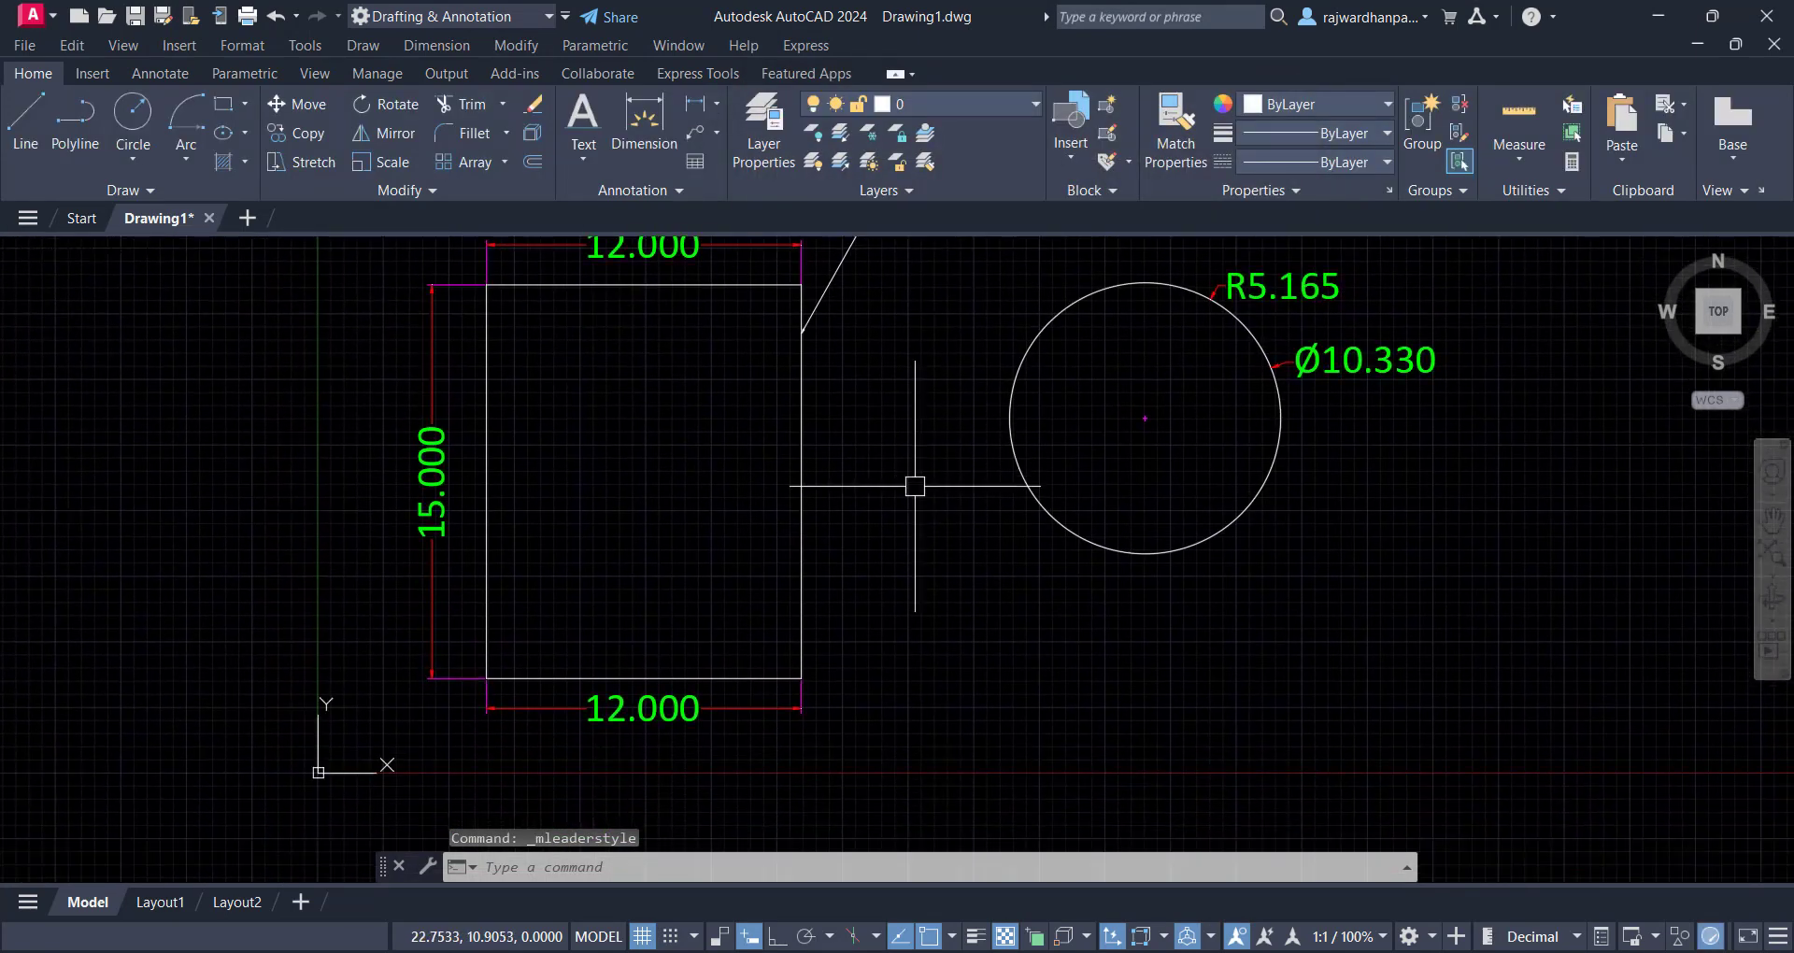
{"action": "key", "text": "Escape"}
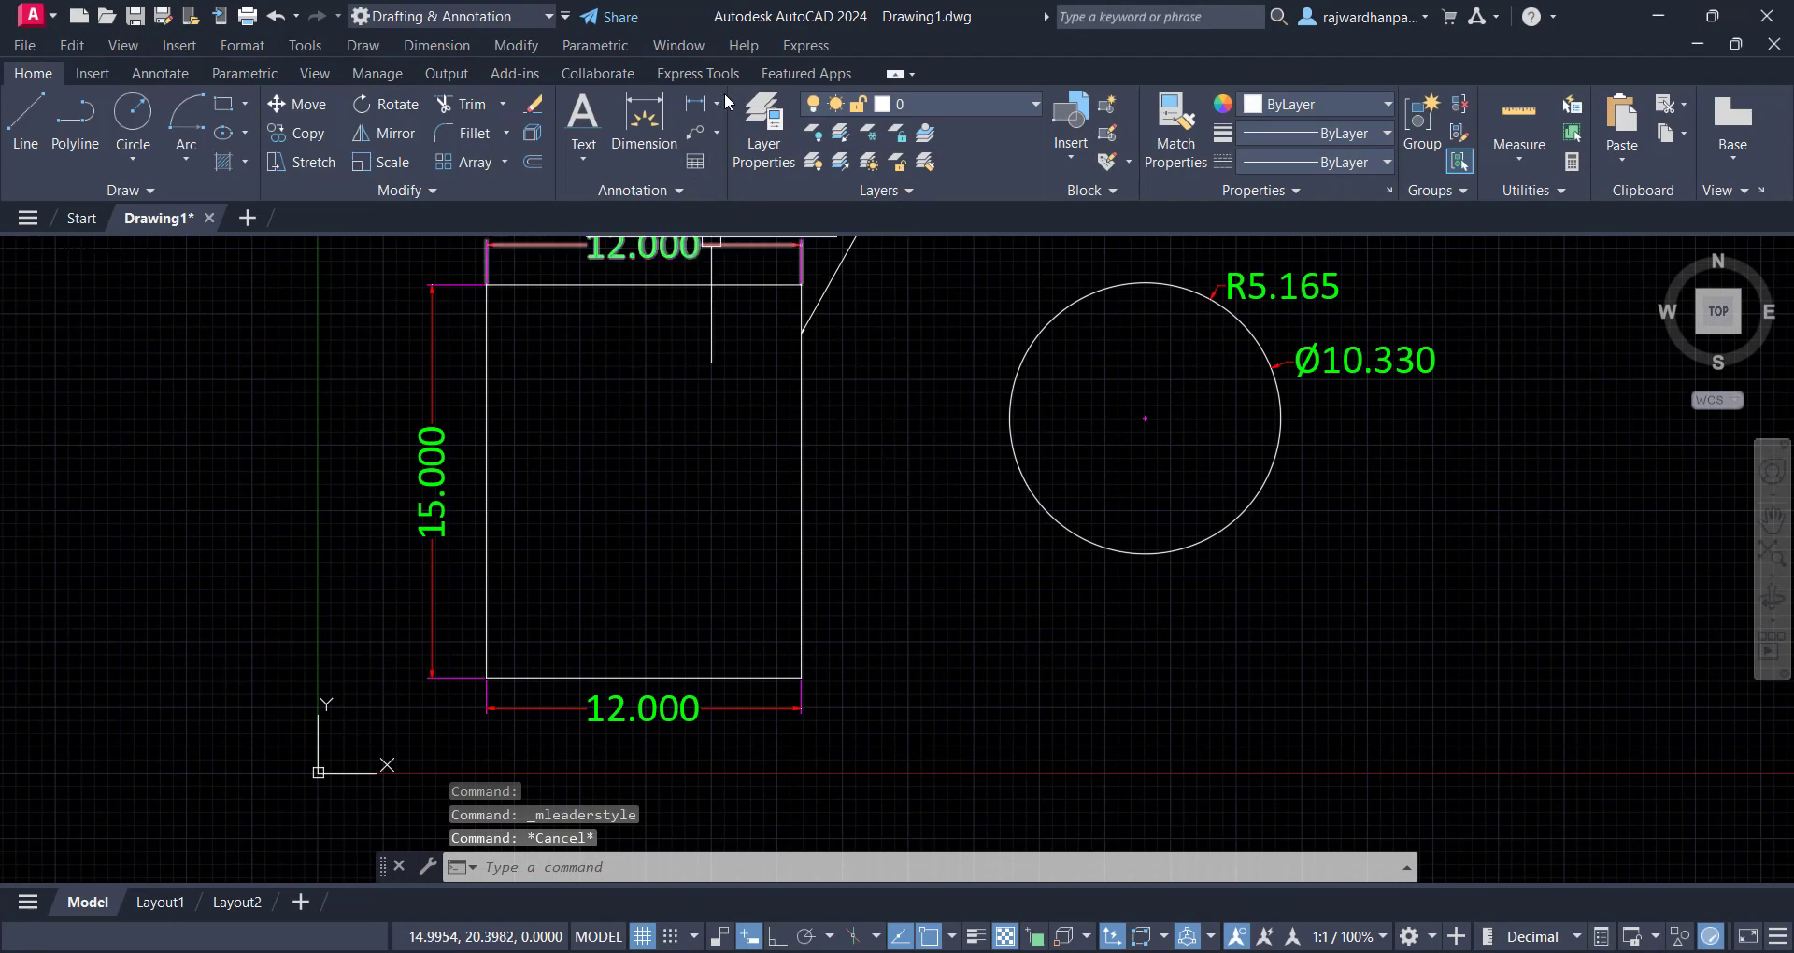
{"action": "left_click", "coordinate": [717, 135]}
{"action": "left_click", "coordinate": [748, 170]}
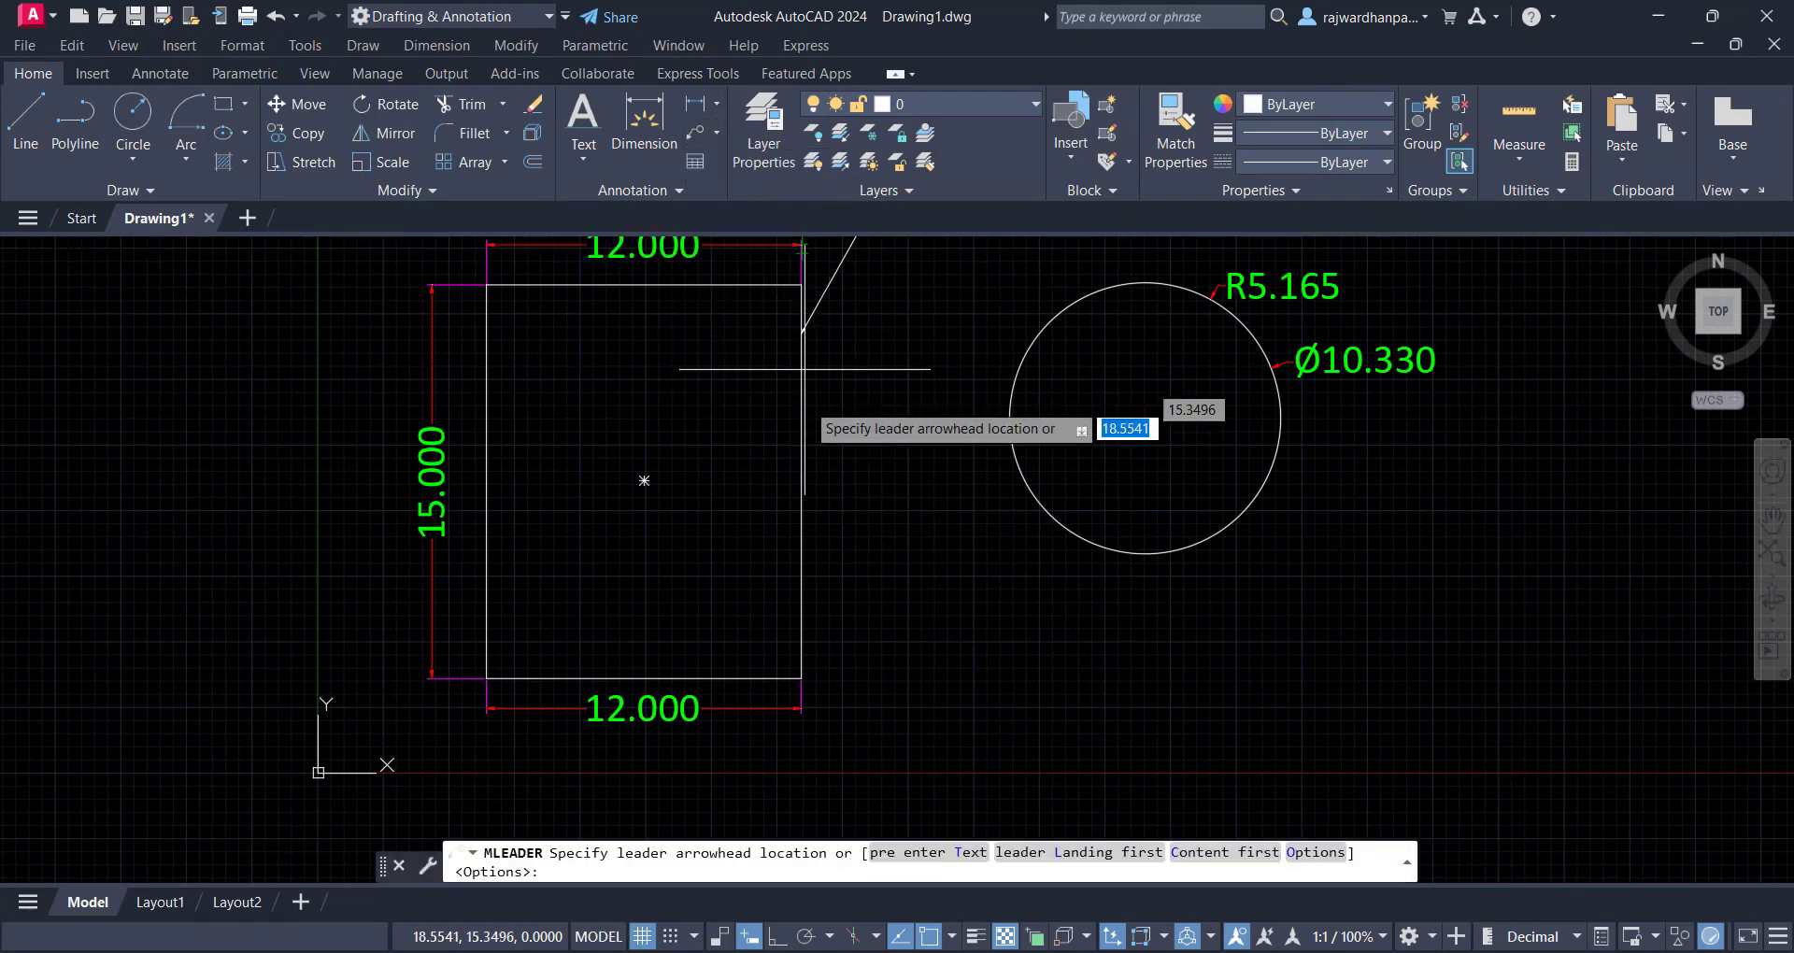
{"action": "left_click", "coordinate": [802, 526]}
{"action": "left_click", "coordinate": [1044, 703]}
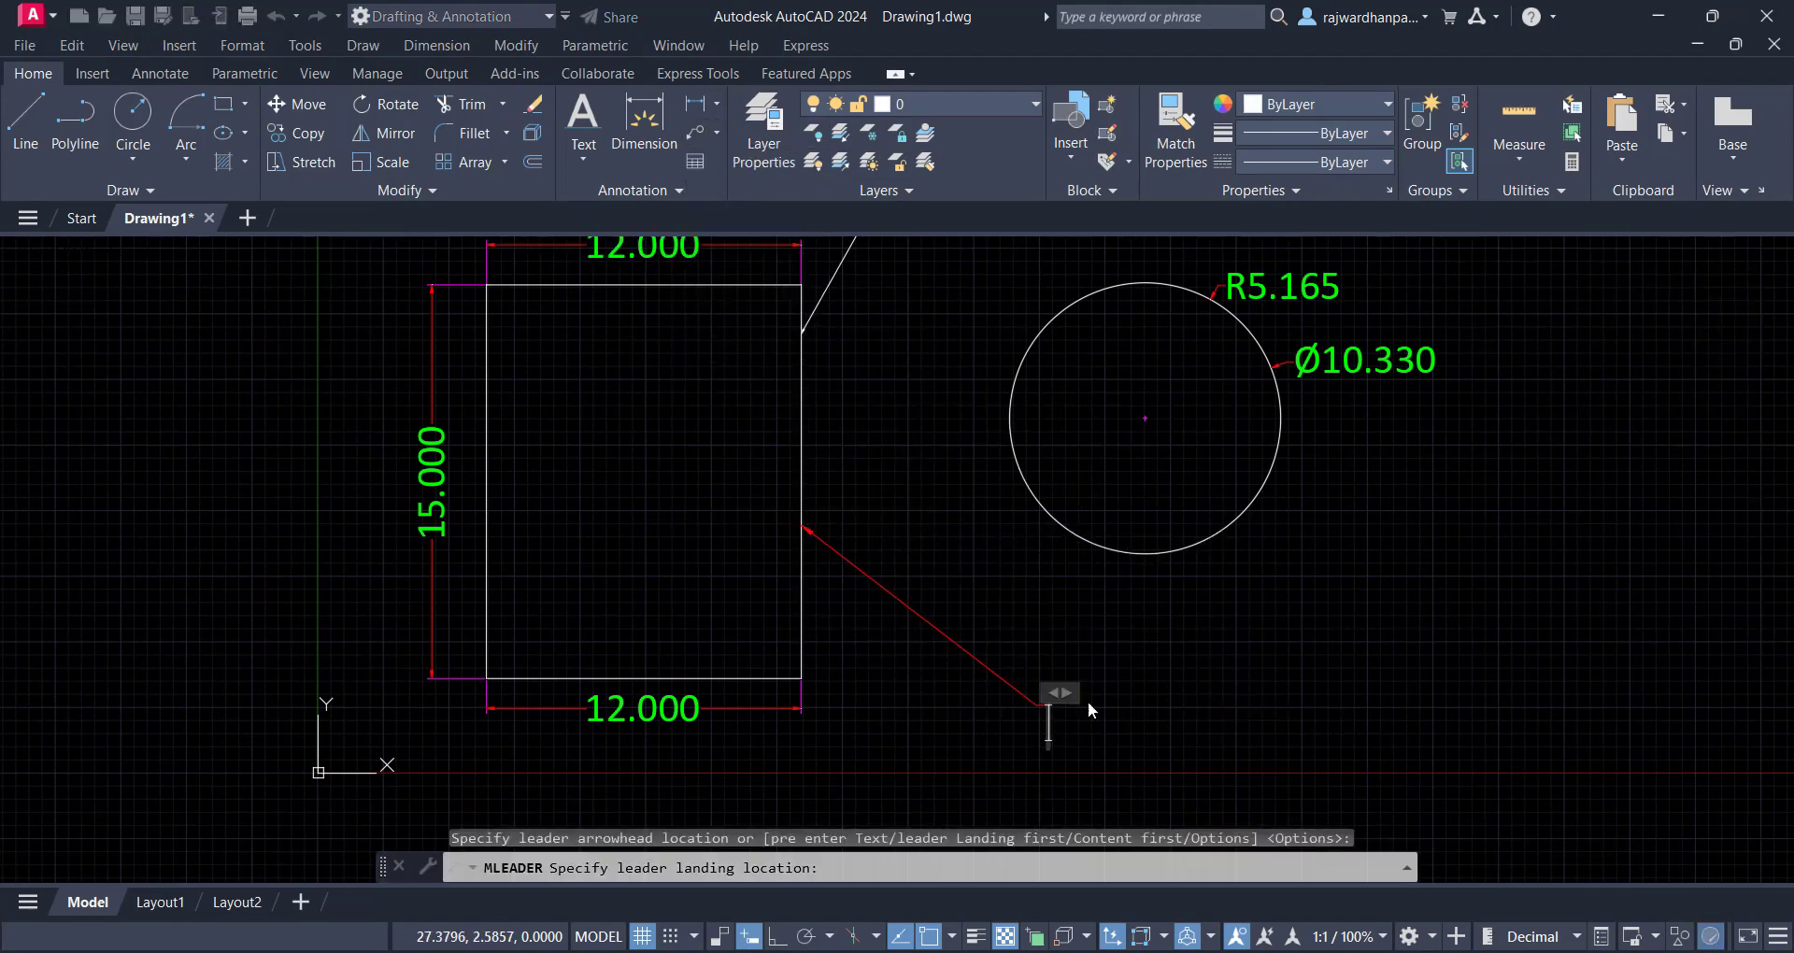
{"action": "type", "text": "R"}
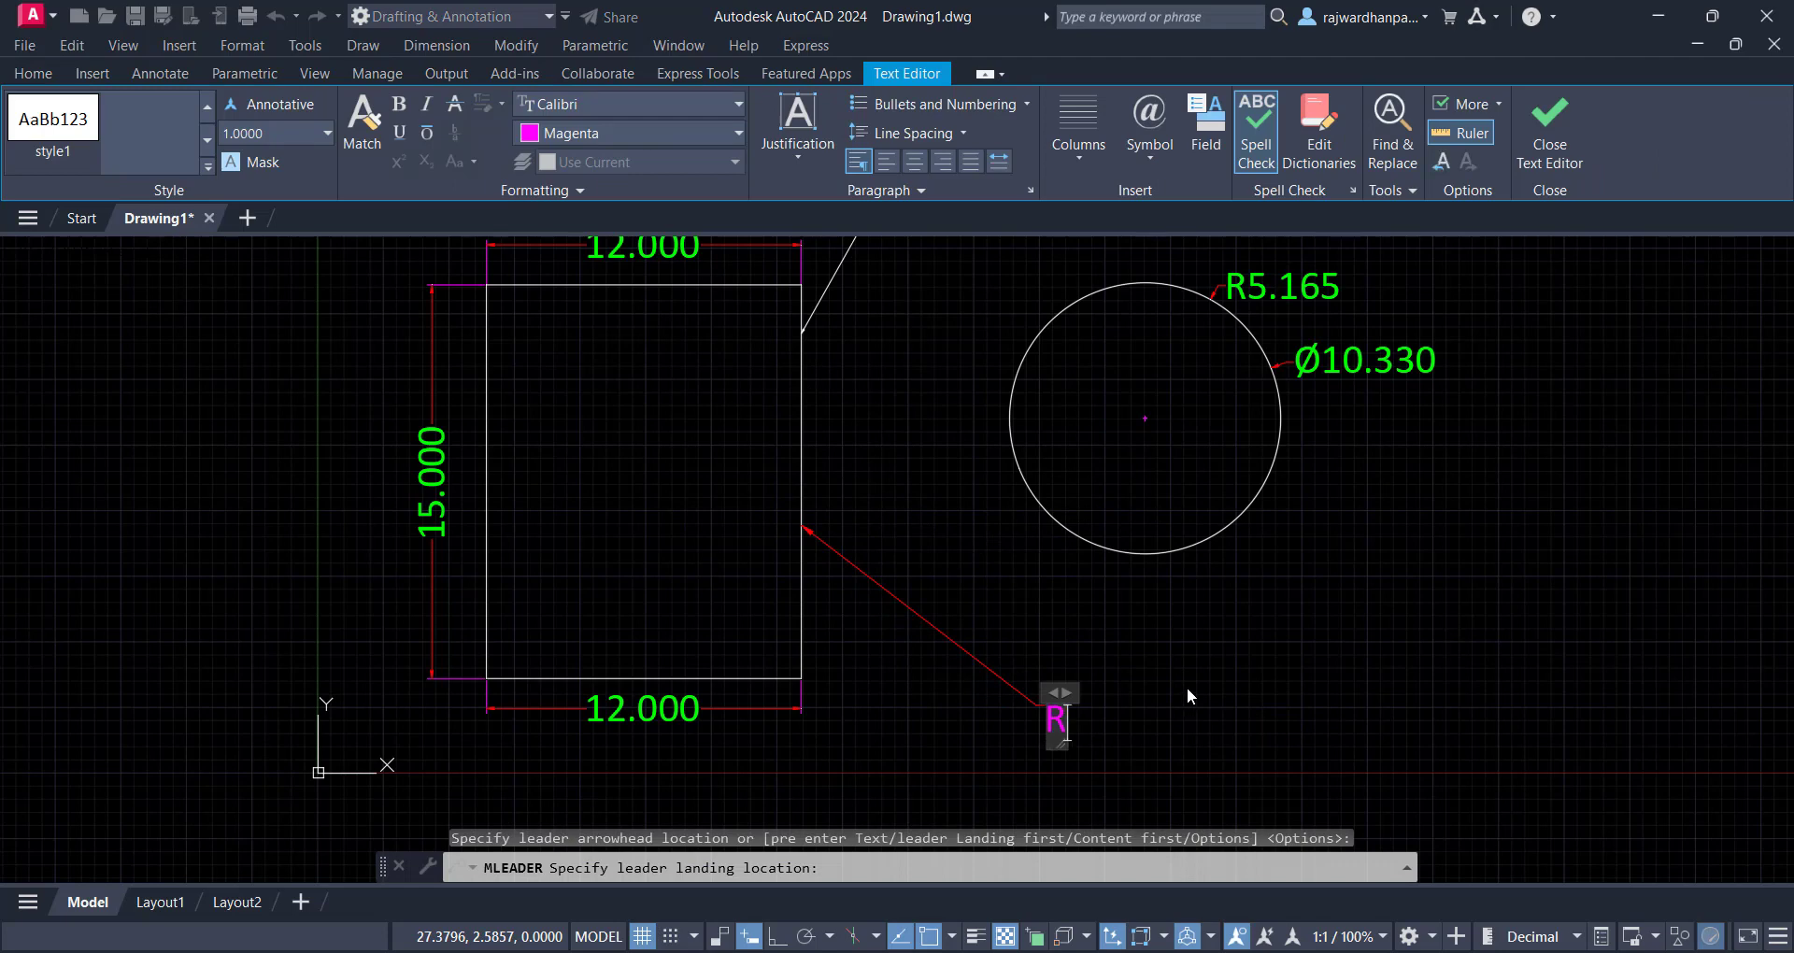
{"action": "type", "text": "ECTANGLE"}
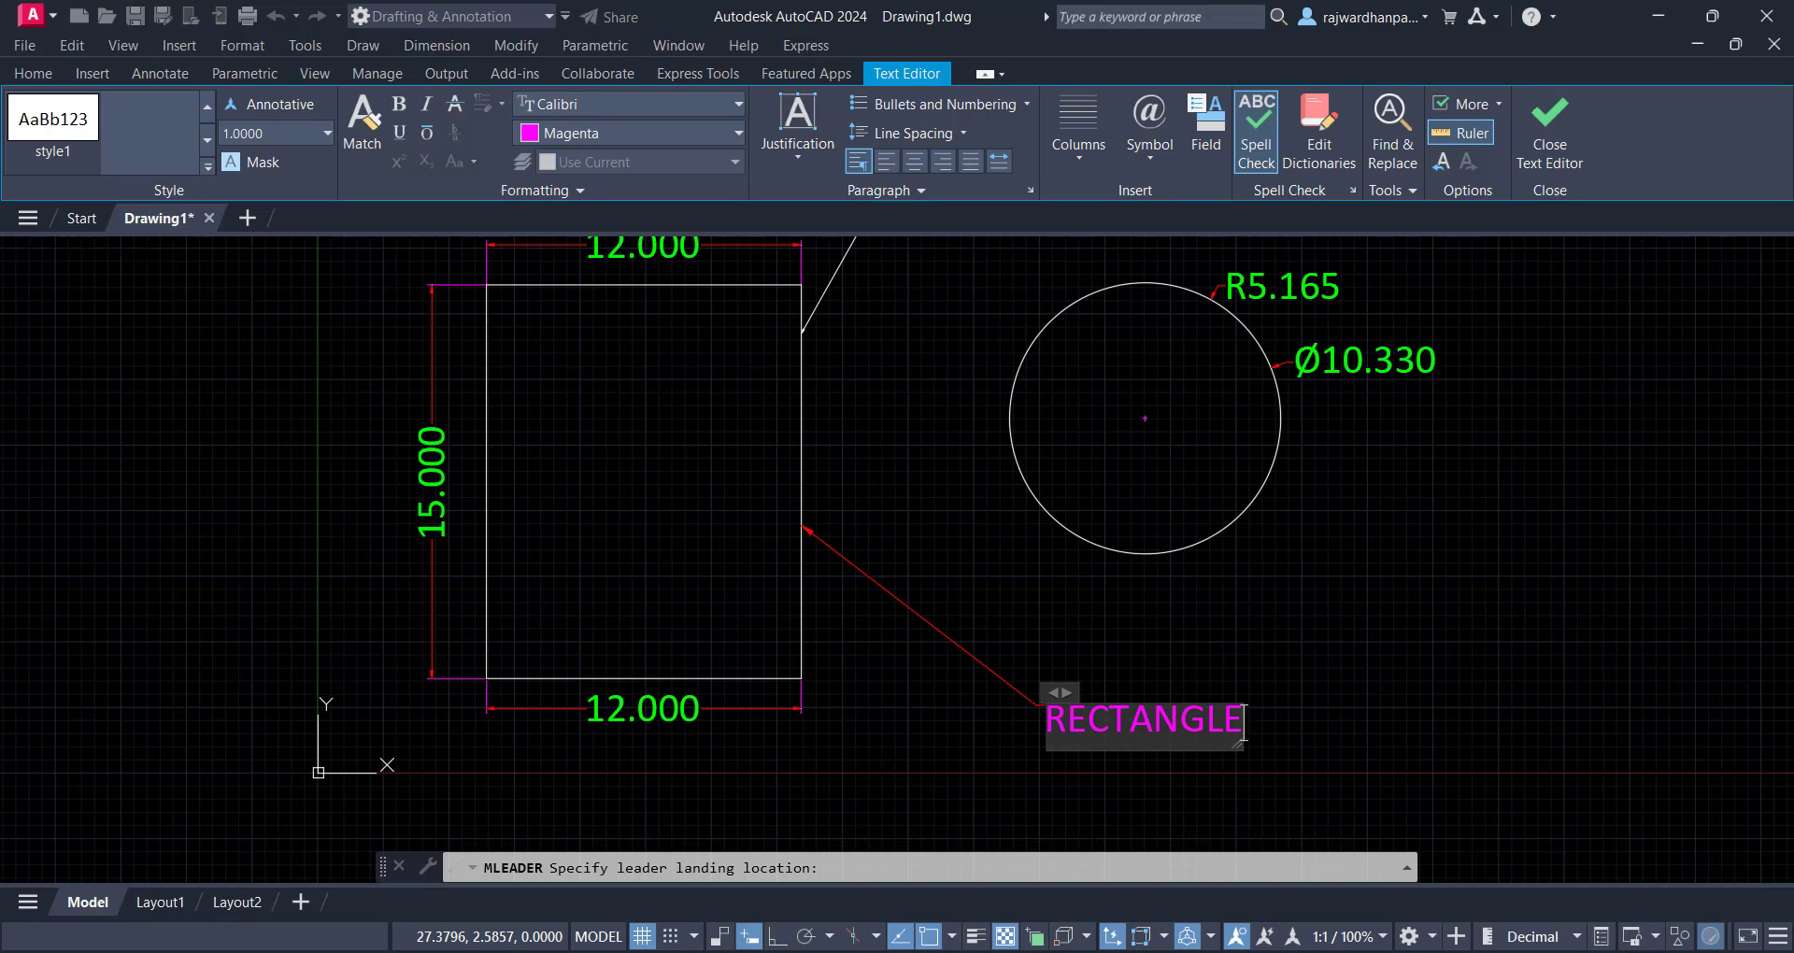
{"action": "left_click", "coordinate": [1225, 673]}
{"action": "left_click", "coordinate": [1102, 710]}
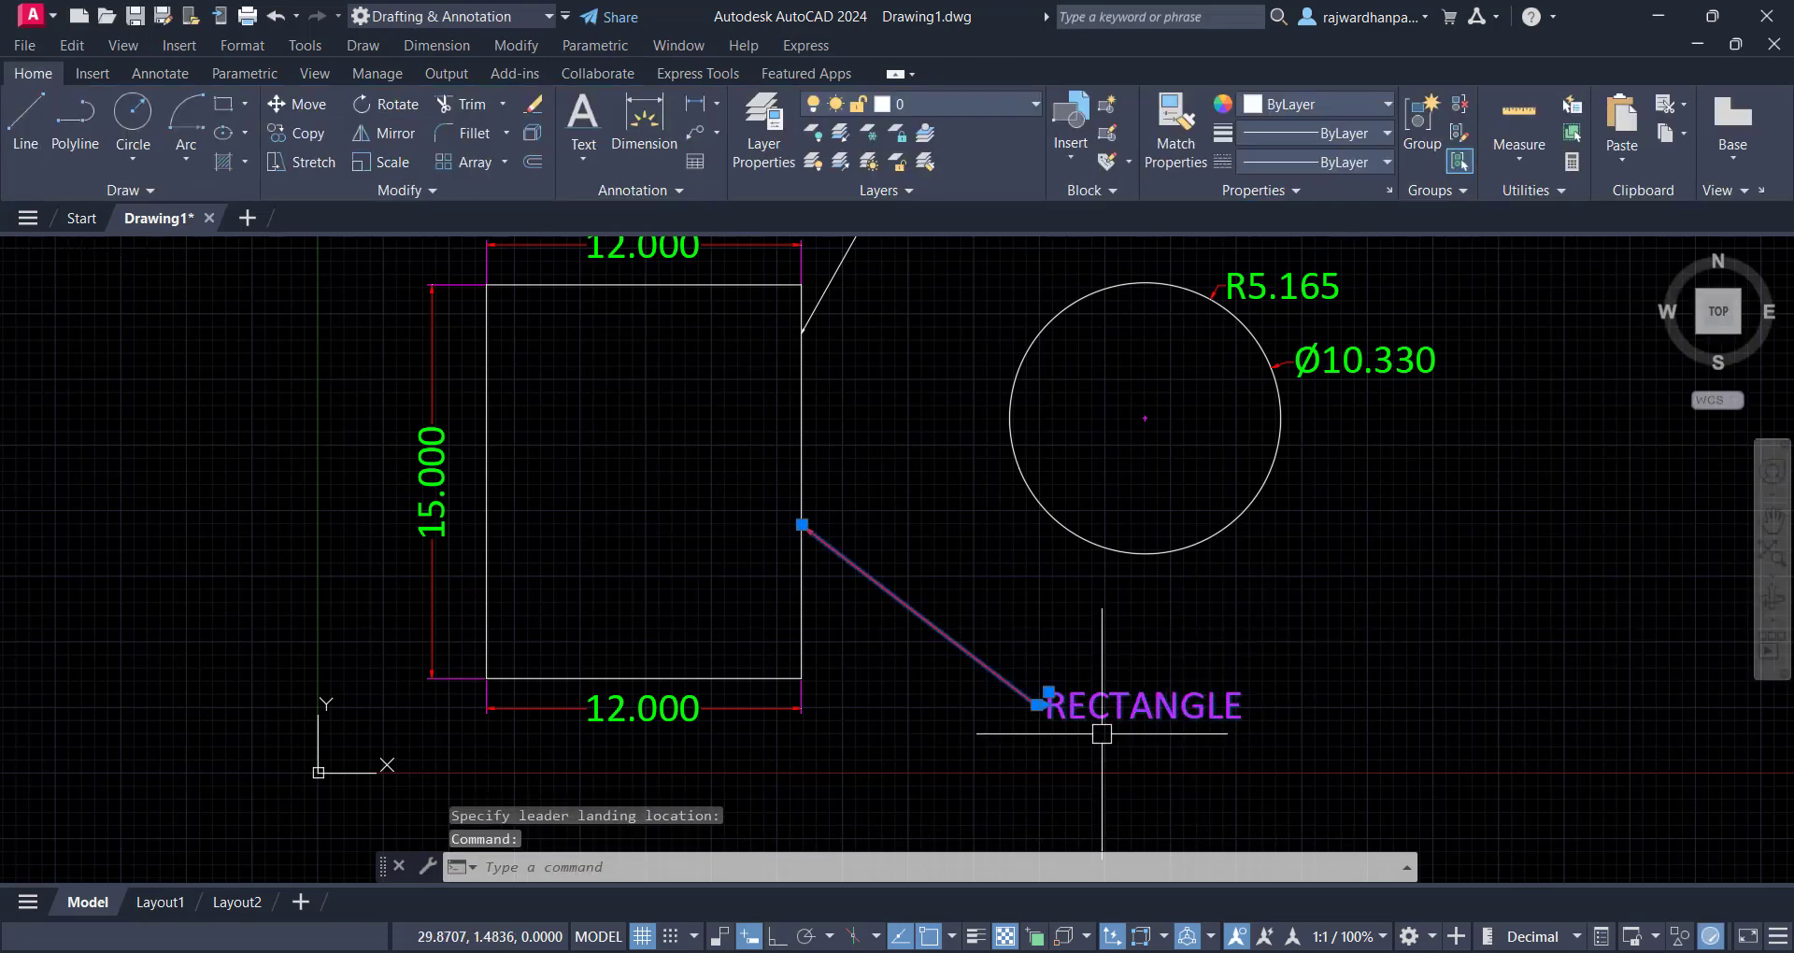
{"action": "key", "text": "Escape"}
{"action": "mouse_move", "coordinate": [1308, 636]}
{"action": "middle_mouse_down"}
{"action": "mouse_move", "coordinate": [1129, 700]}
{"action": "mouse_move", "coordinate": [1093, 629]}
{"action": "mouse_move", "coordinate": [979, 535]}
{"action": "mouse_move", "coordinate": [957, 561]}
{"action": "mouse_move", "coordinate": [1109, 613]}
{"action": "mouse_move", "coordinate": [1476, 831]}
{"action": "middle_mouse_up"}
{"action": "middle_click_drag", "start_coordinate": [885, 578], "coordinate": [1237, 664]}
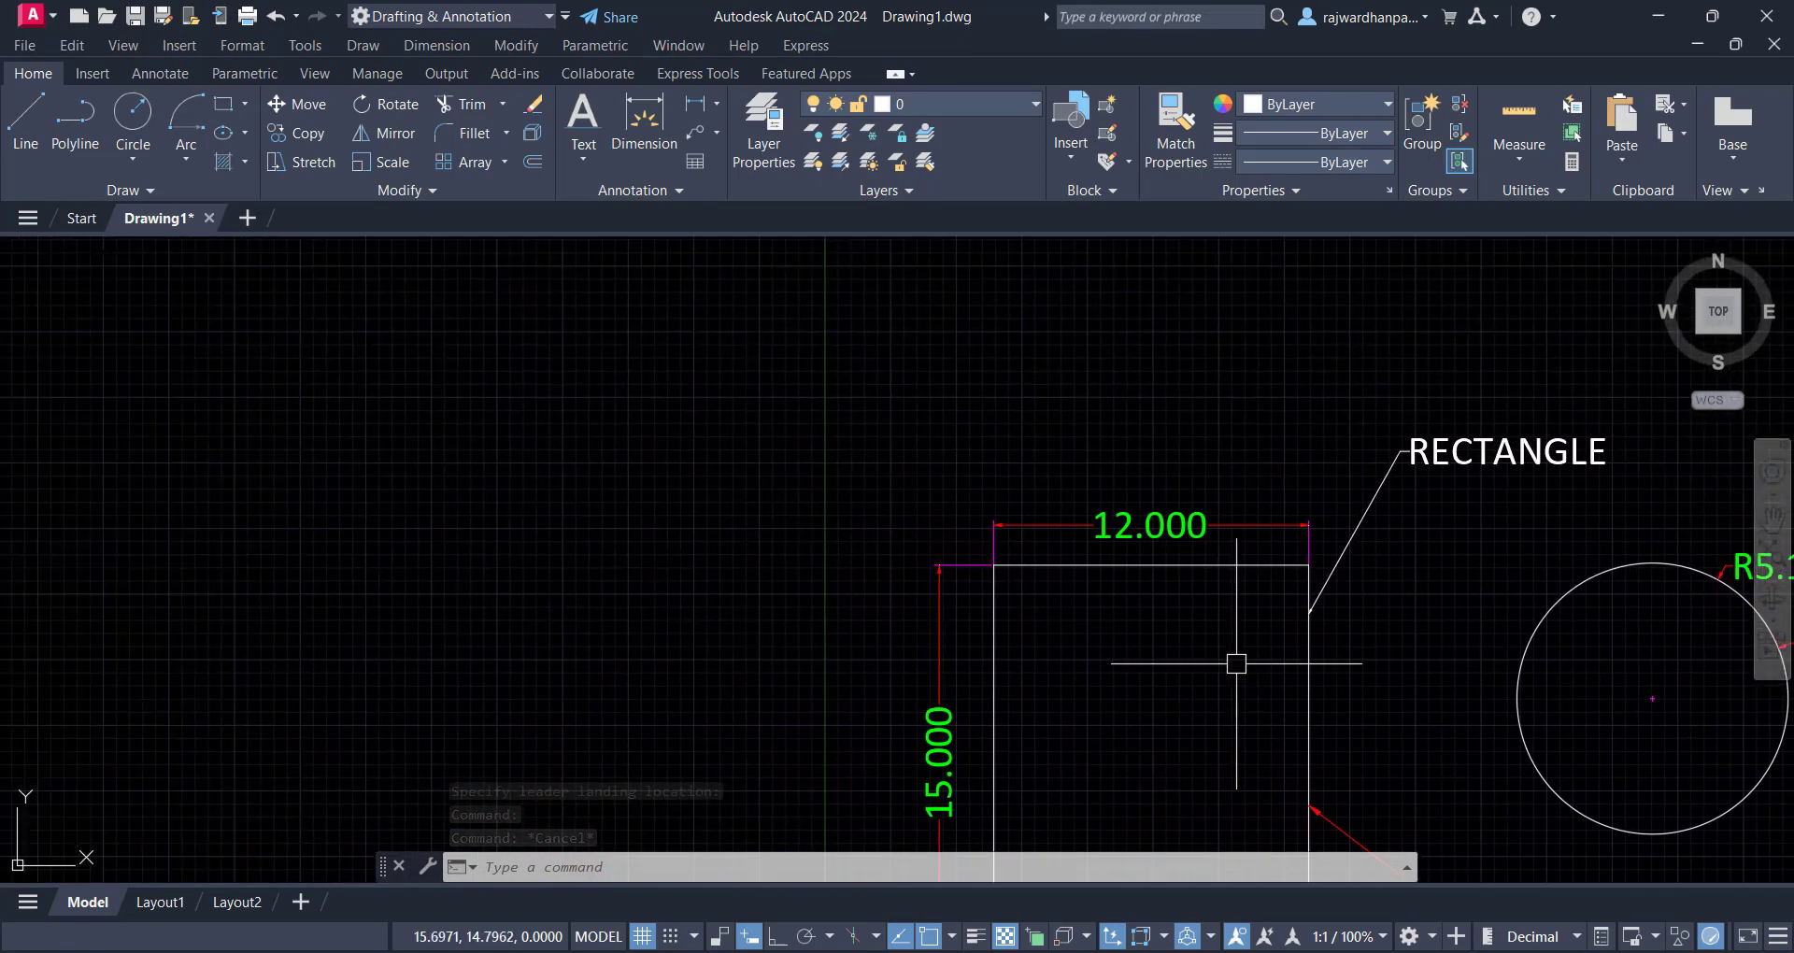
{"action": "left_click", "coordinate": [1244, 629]}
{"action": "left_click", "coordinate": [1197, 662]}
{"action": "middle_click_drag", "start_coordinate": [1132, 639], "coordinate": [1214, 600]}
{"action": "left_click", "coordinate": [1205, 575]}
{"action": "left_click", "coordinate": [1184, 595]}
{"action": "key", "text": "Escape"}
{"action": "key", "text": "Escape"}
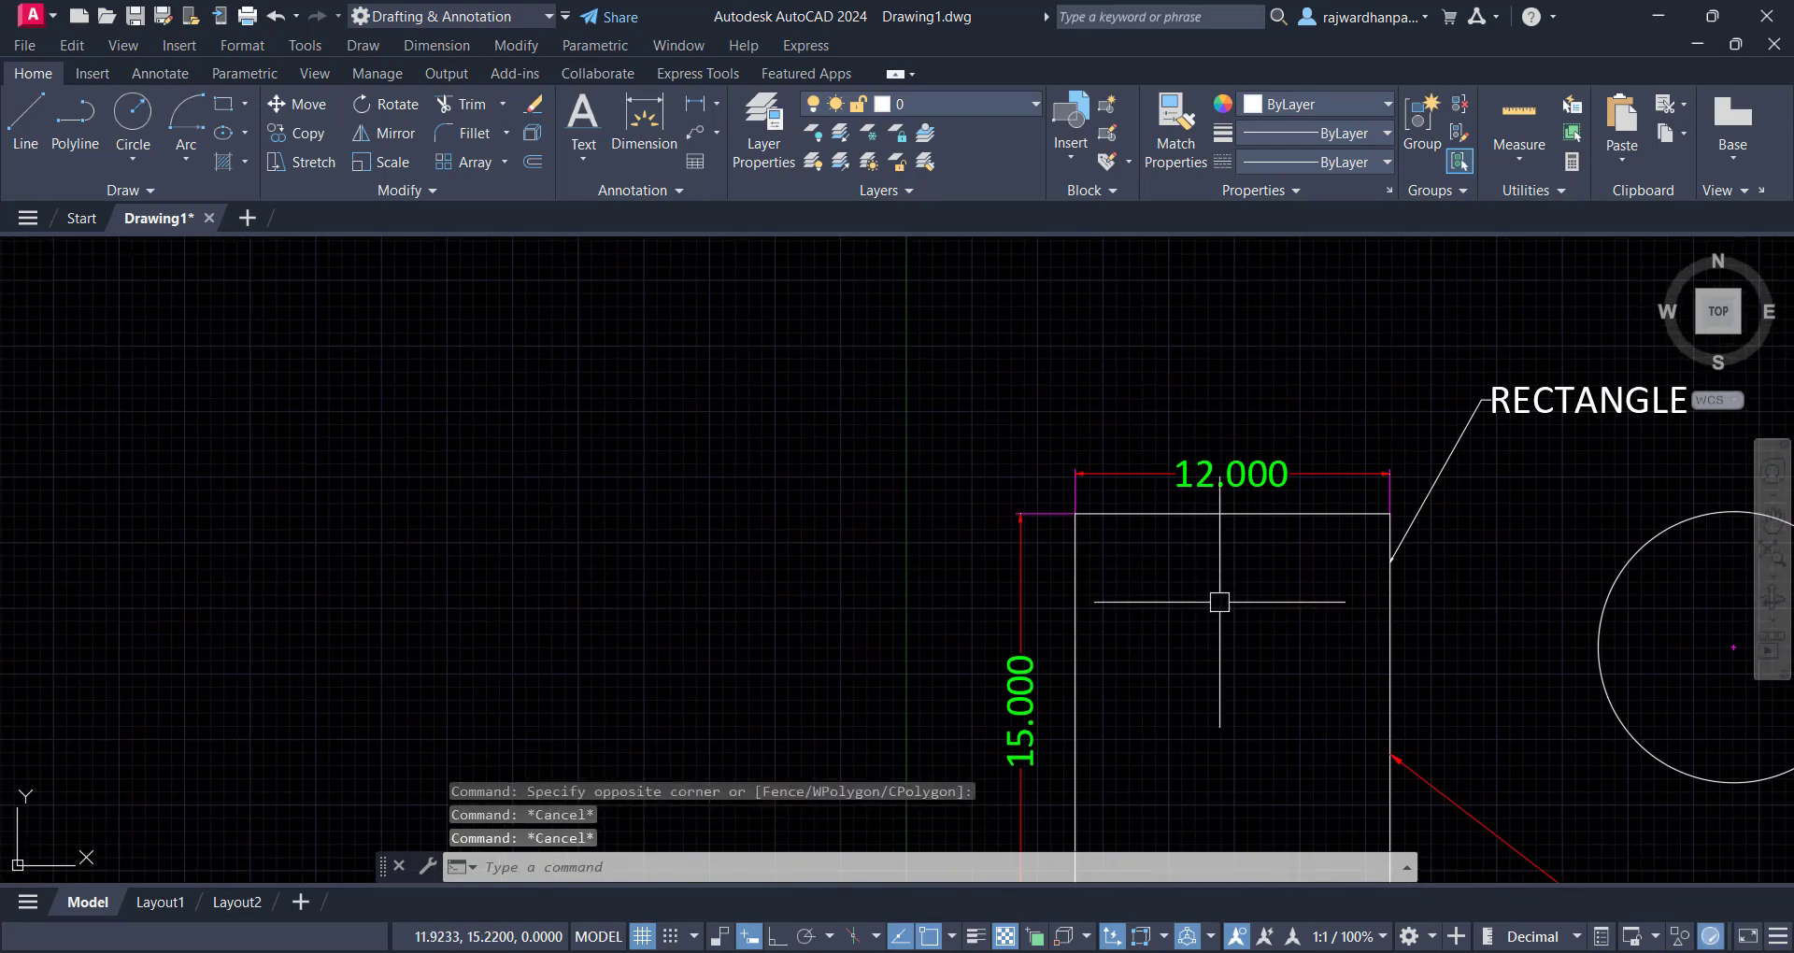
Draw a quick leader from the rectangle's upper-left corner to a point up and left, ending in a short horizontal segment with Ortho on
{"action": "type", "text": "LE"}
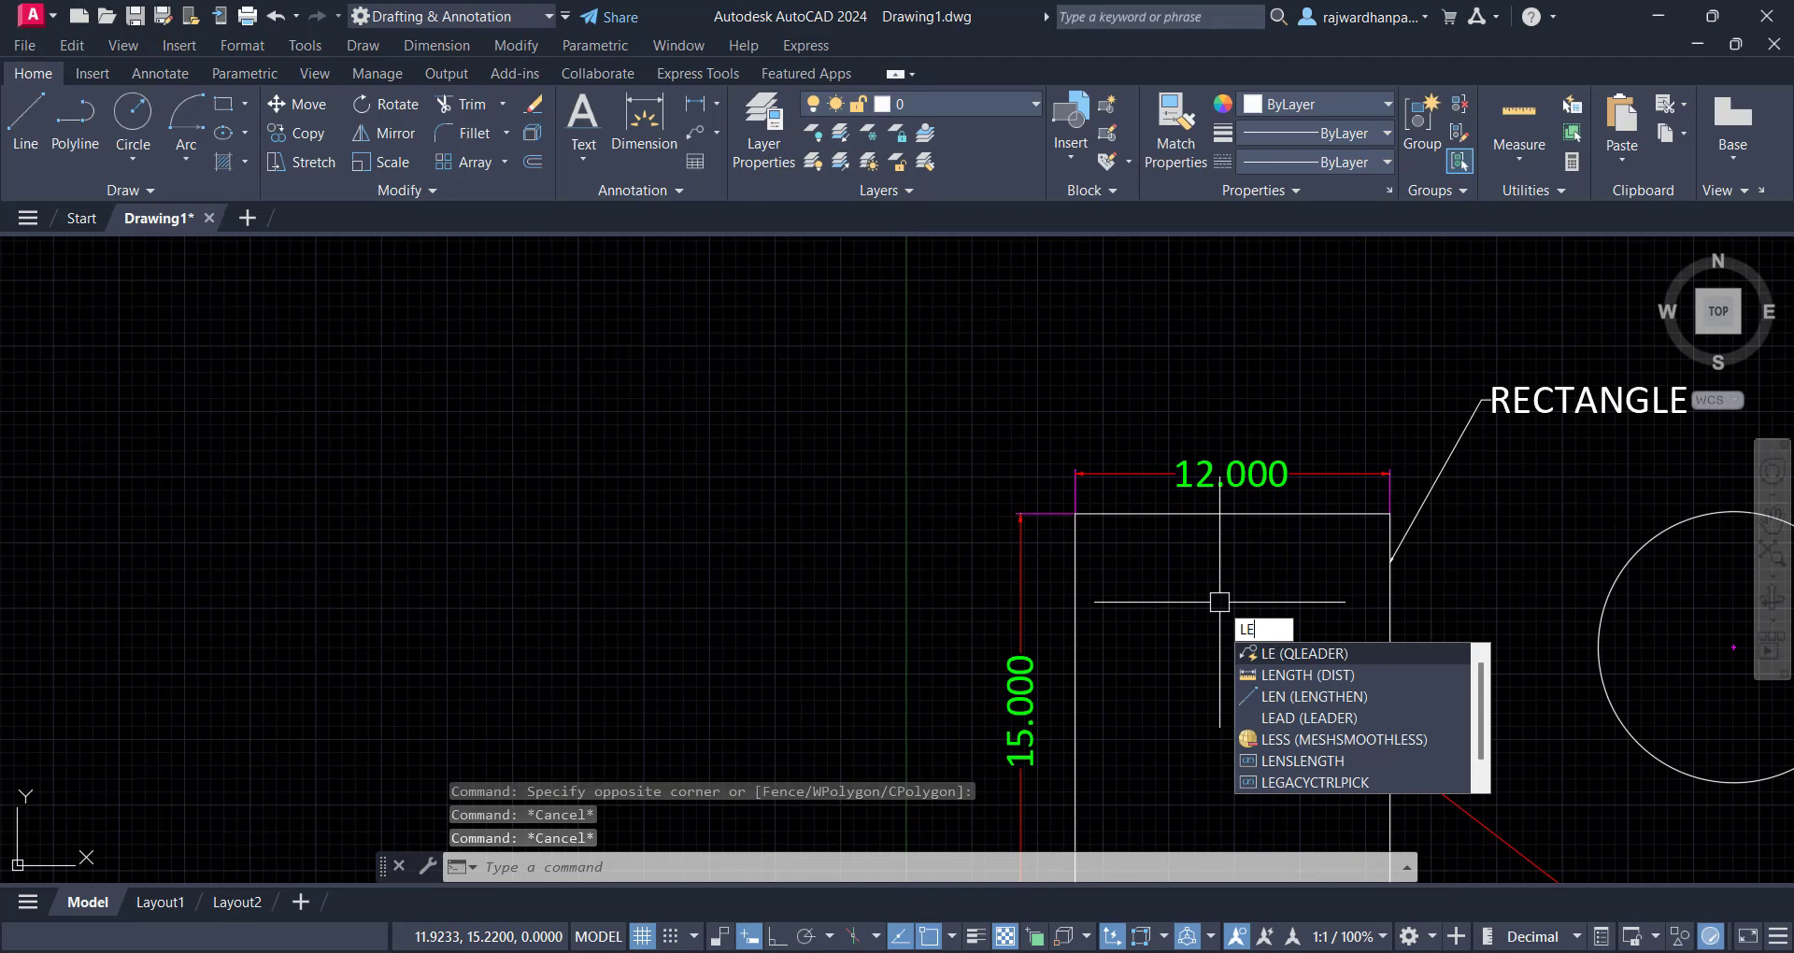
{"action": "key", "text": "Return"}
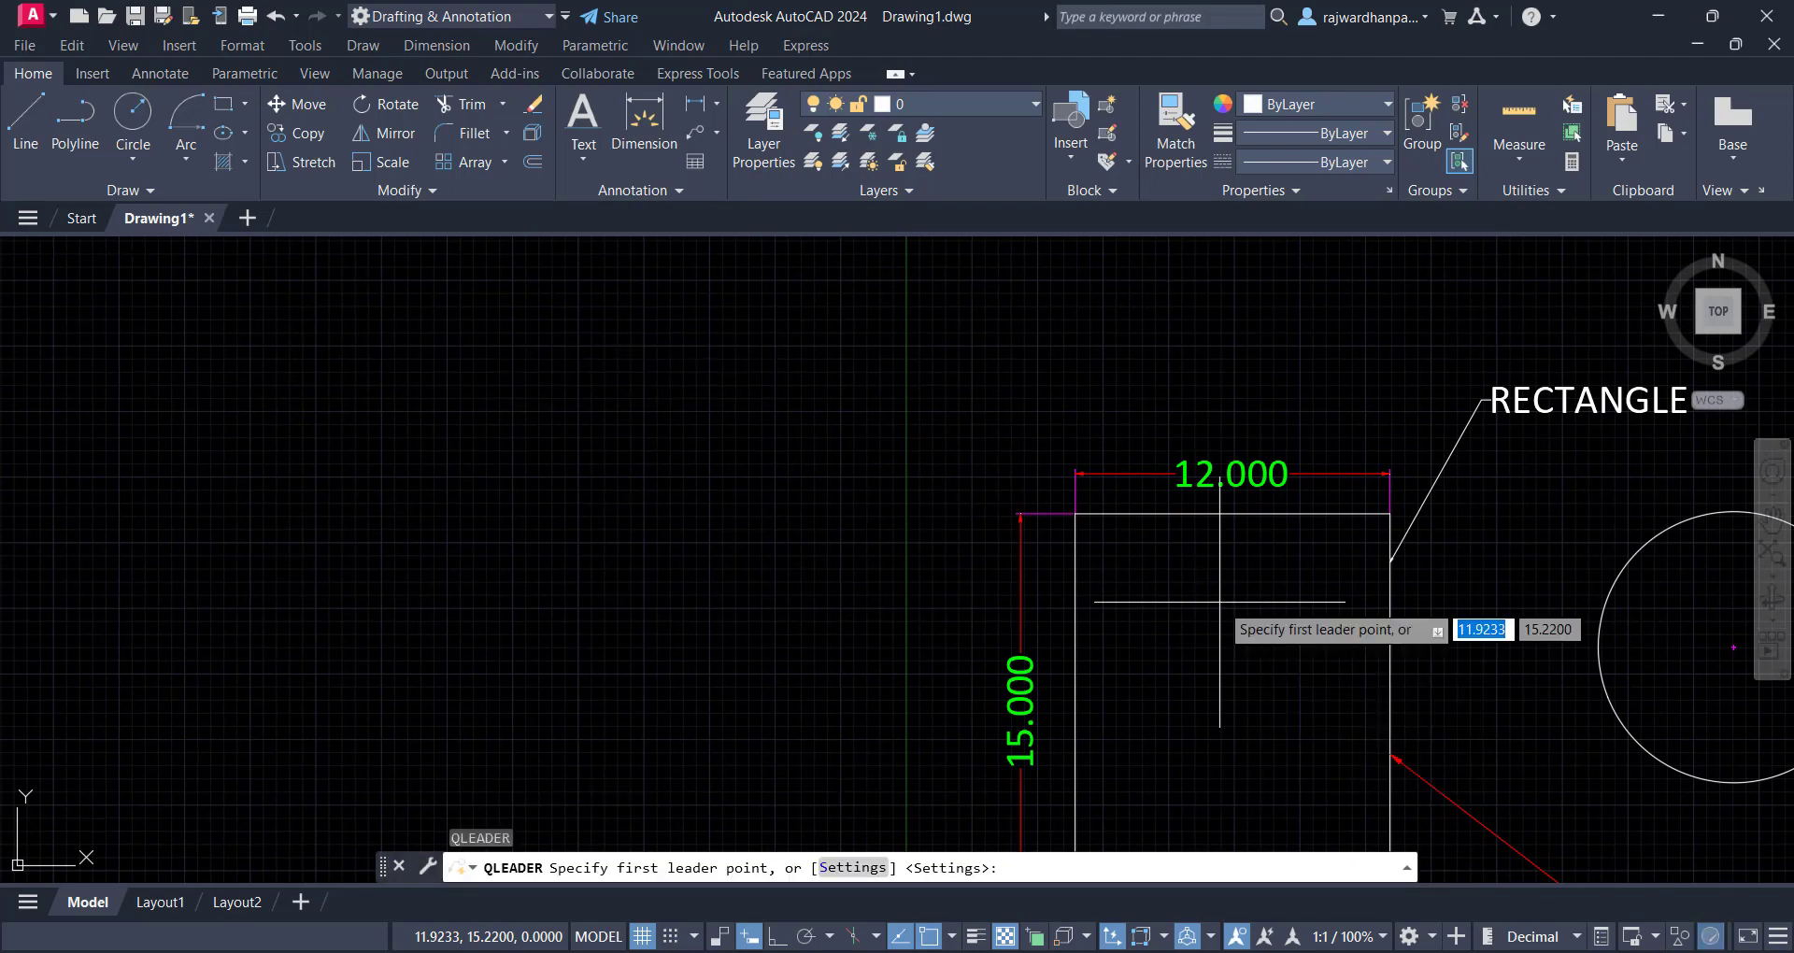
{"action": "left_click", "coordinate": [1075, 513]}
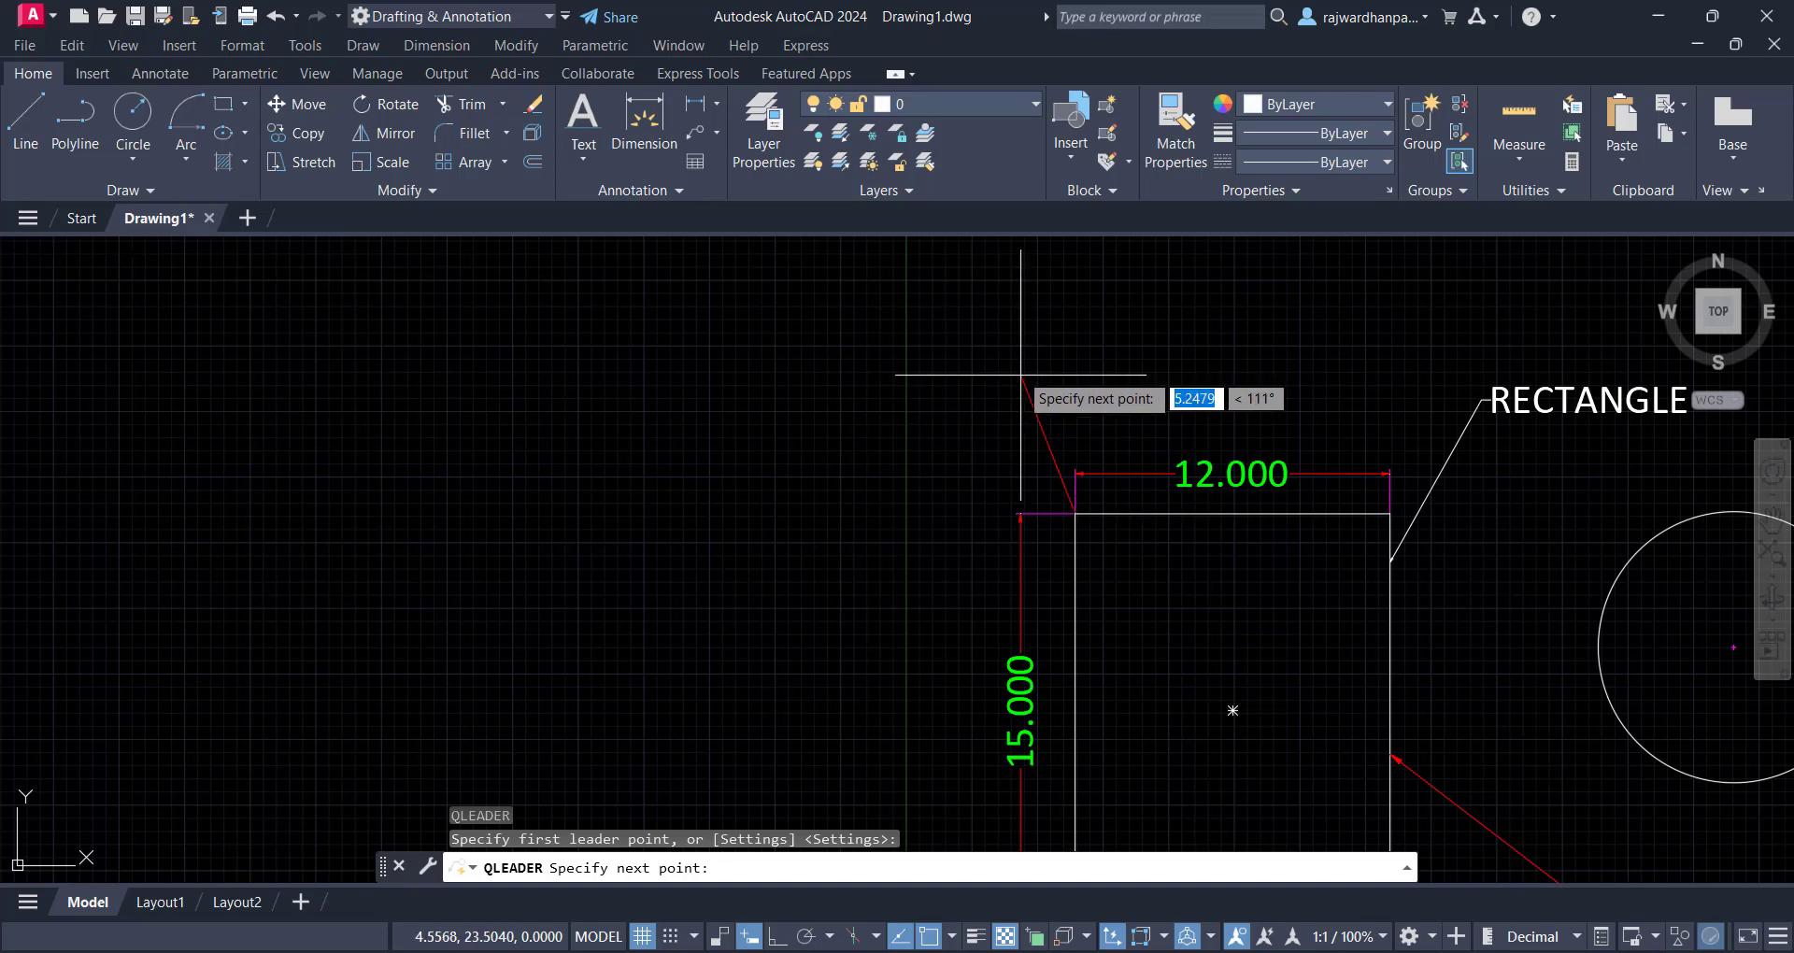
{"action": "left_click", "coordinate": [988, 324]}
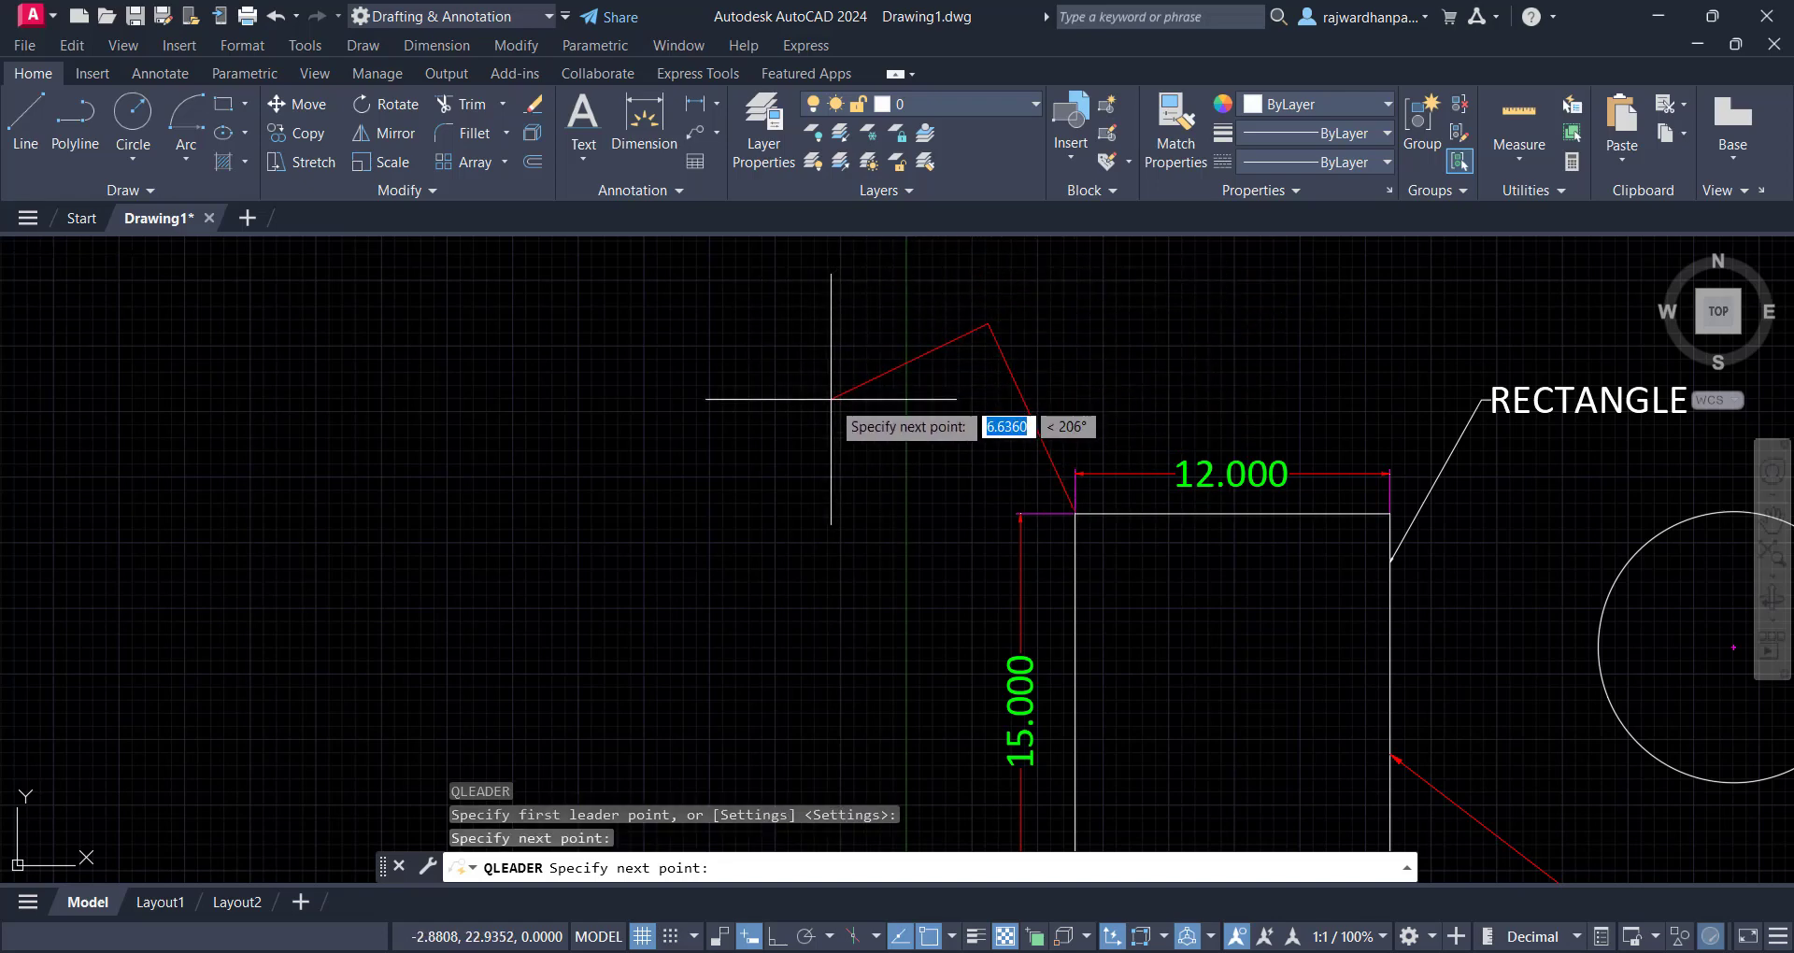
{"action": "key", "text": "F8"}
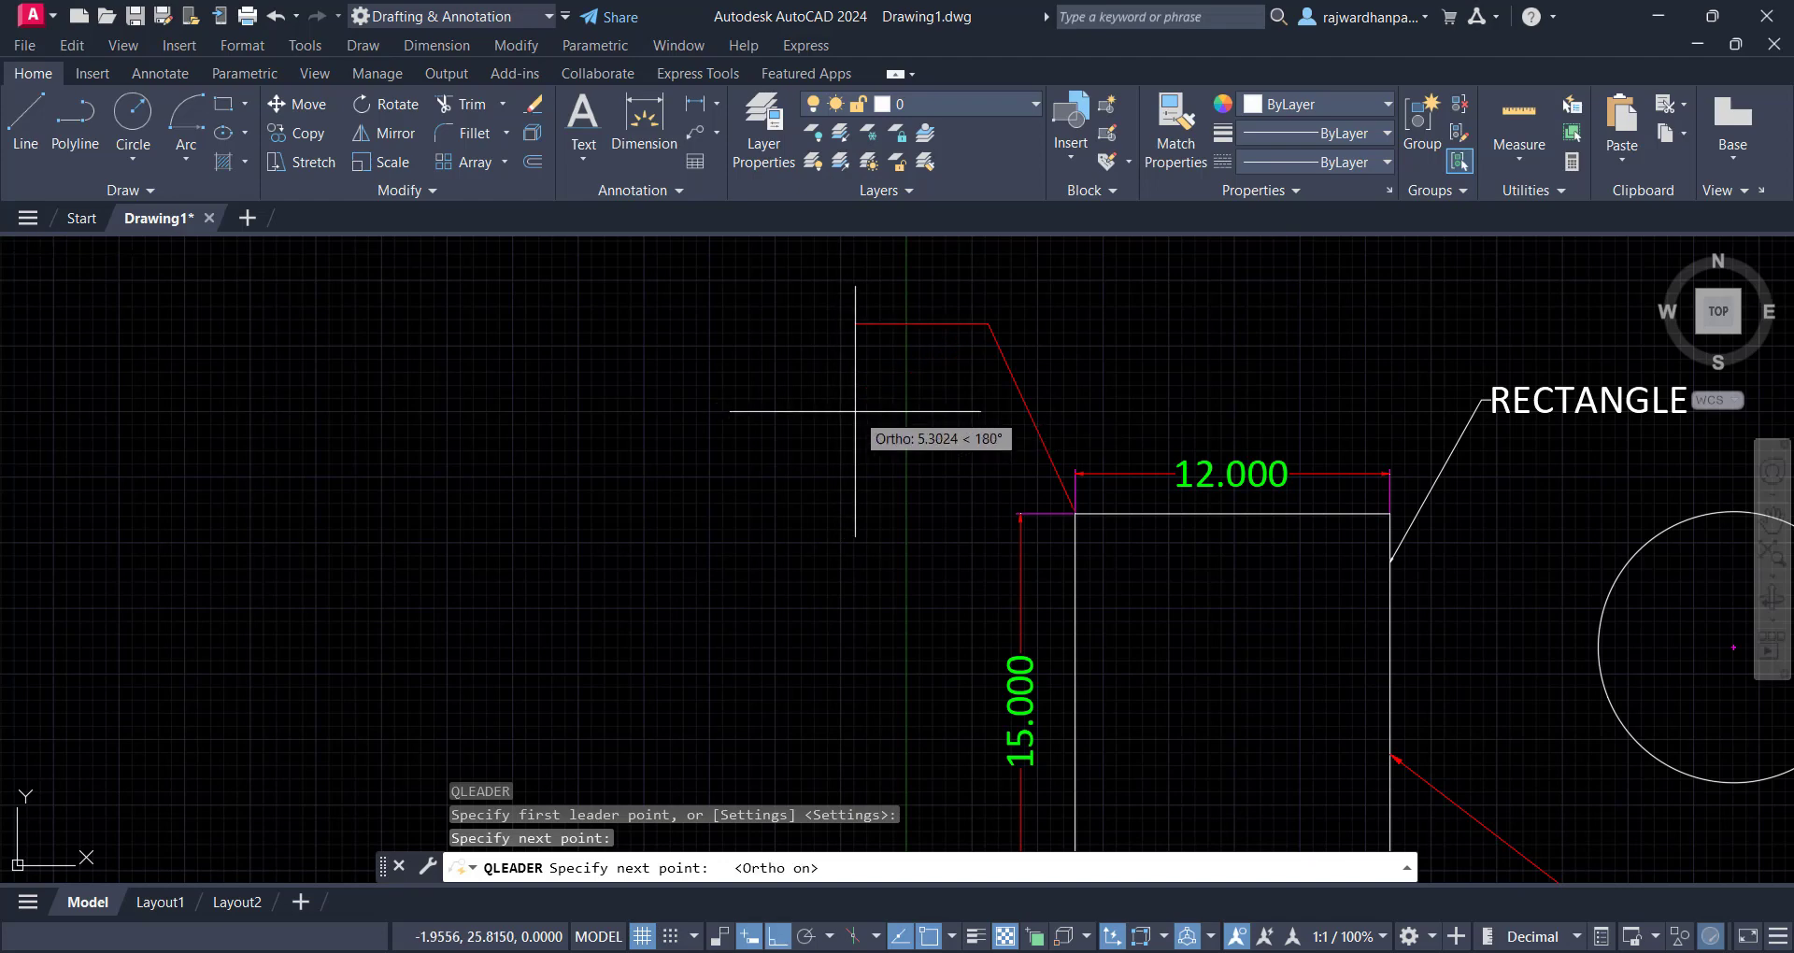
{"action": "left_click", "coordinate": [953, 345]}
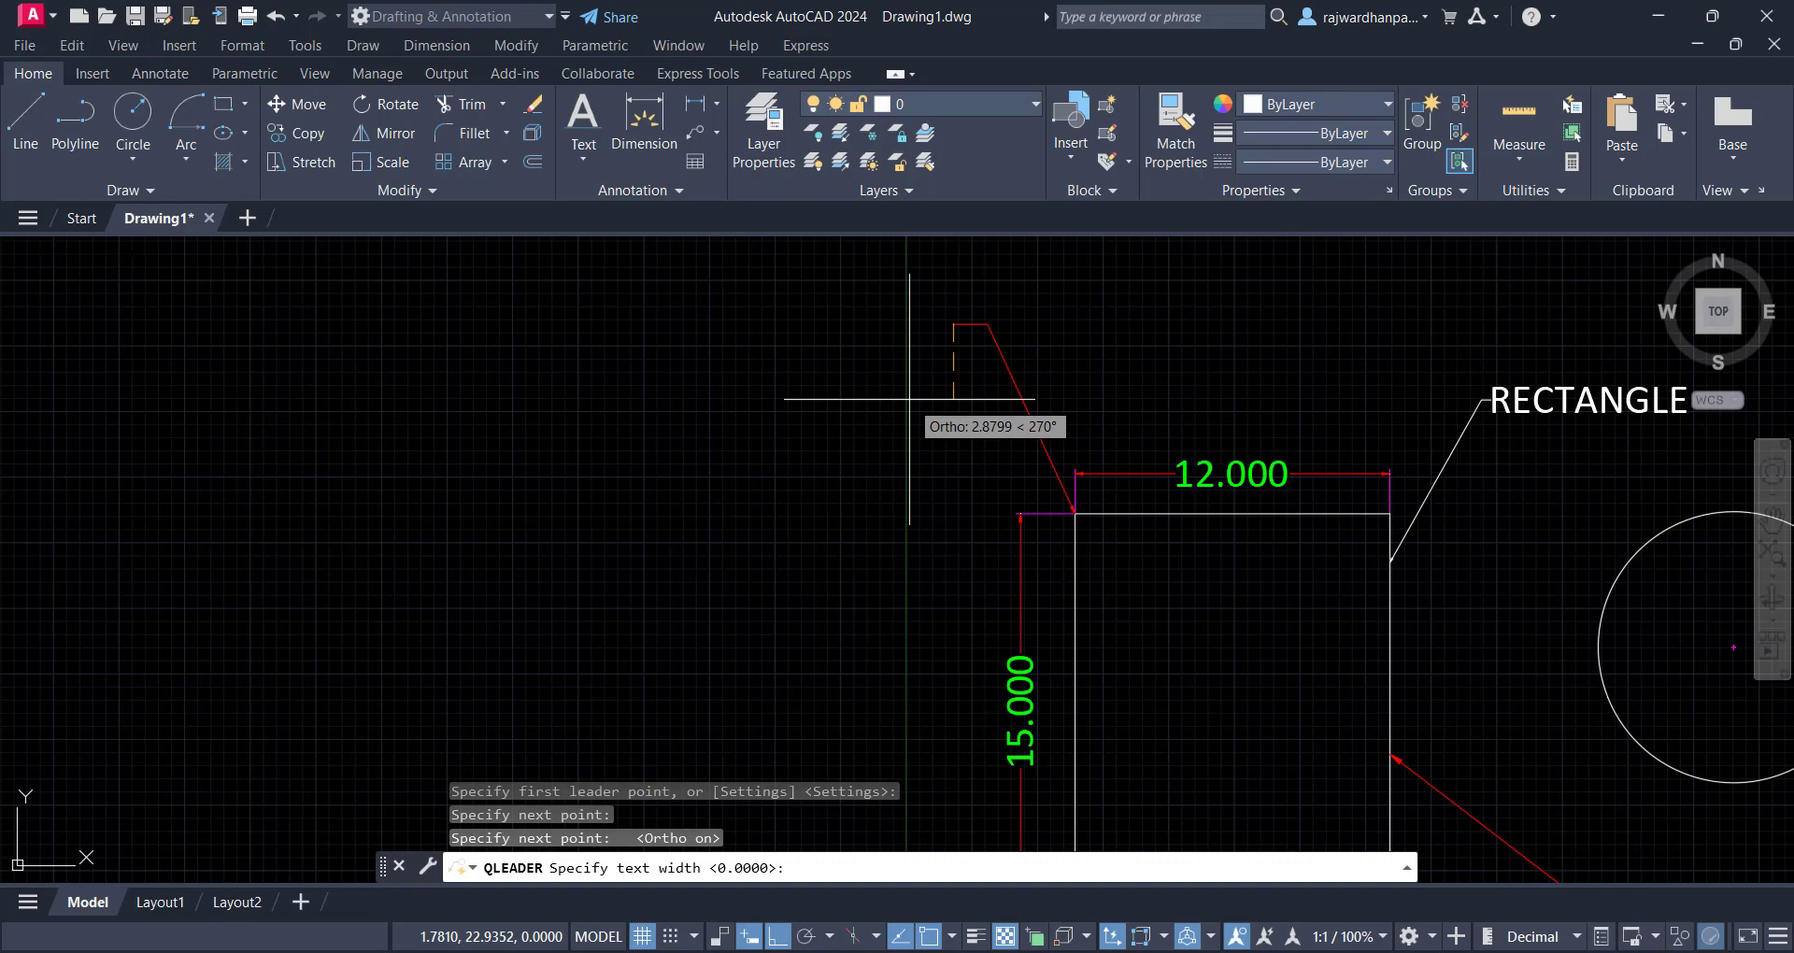
Give the quick leader a text width of 1 and the single-line annotation RECTANGLE12X15
{"action": "type", "text": "1"}
{"action": "key", "text": "Return"}
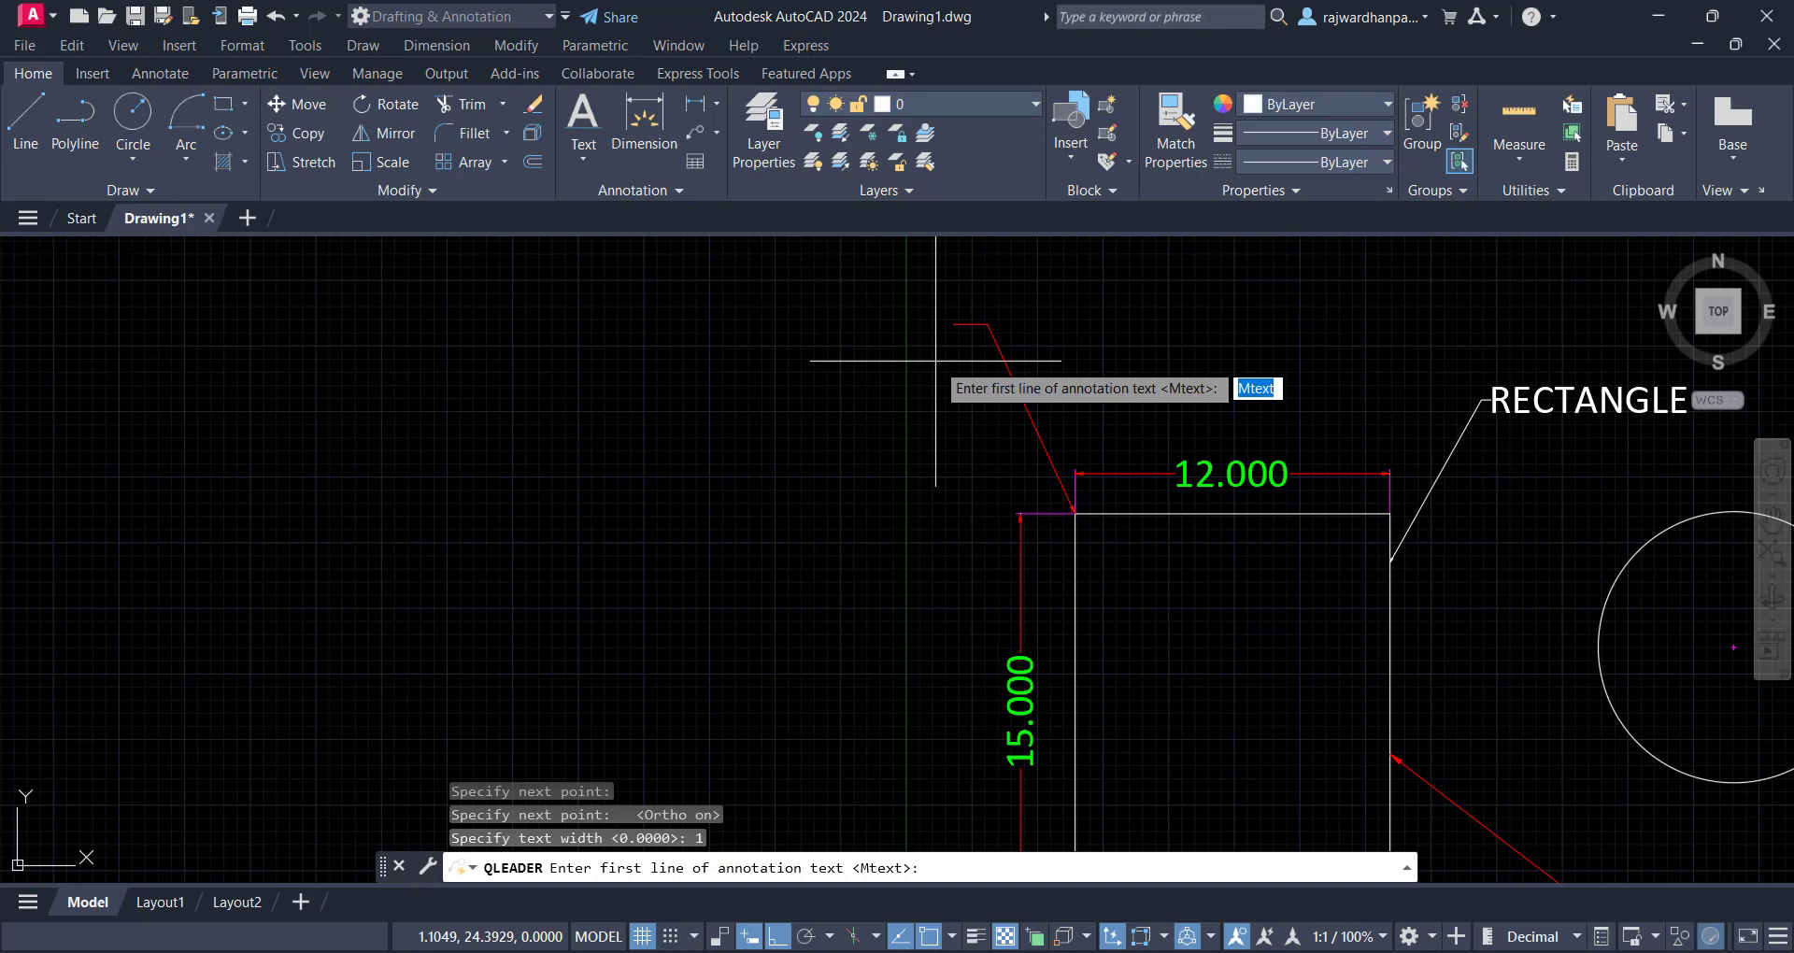
{"action": "type", "text": "RECTANGLE"}
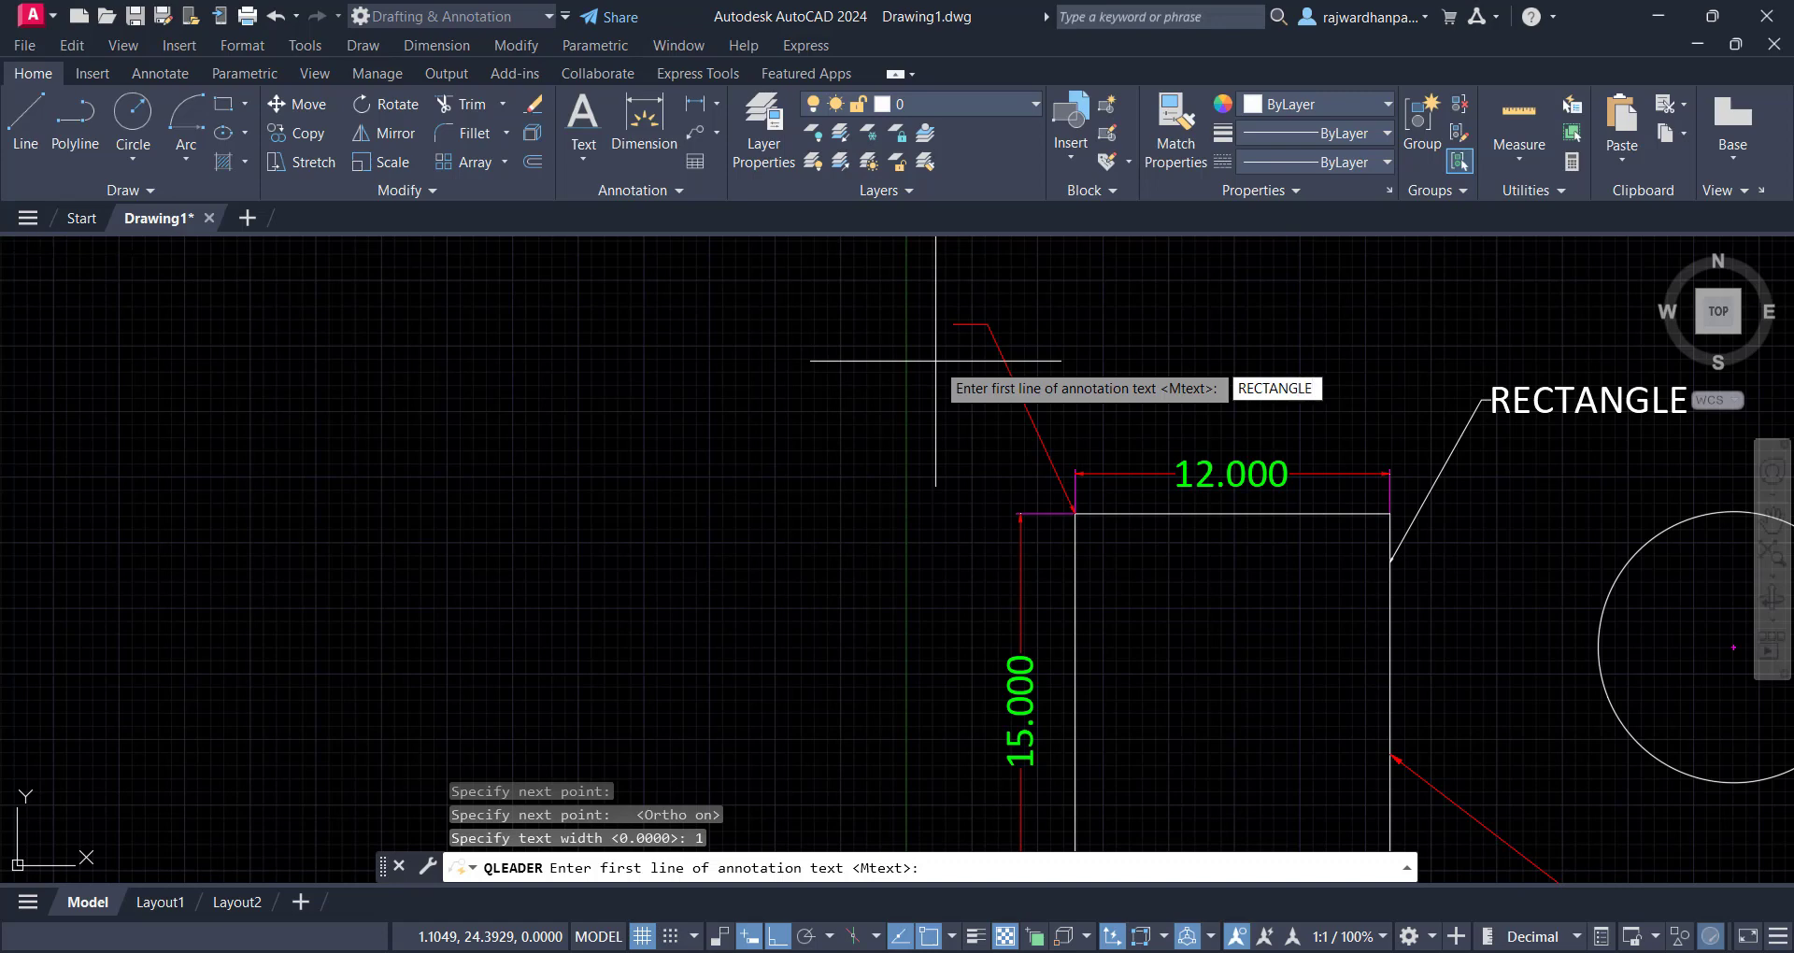
{"action": "type", "text": "12X15"}
{"action": "key", "text": "Return"}
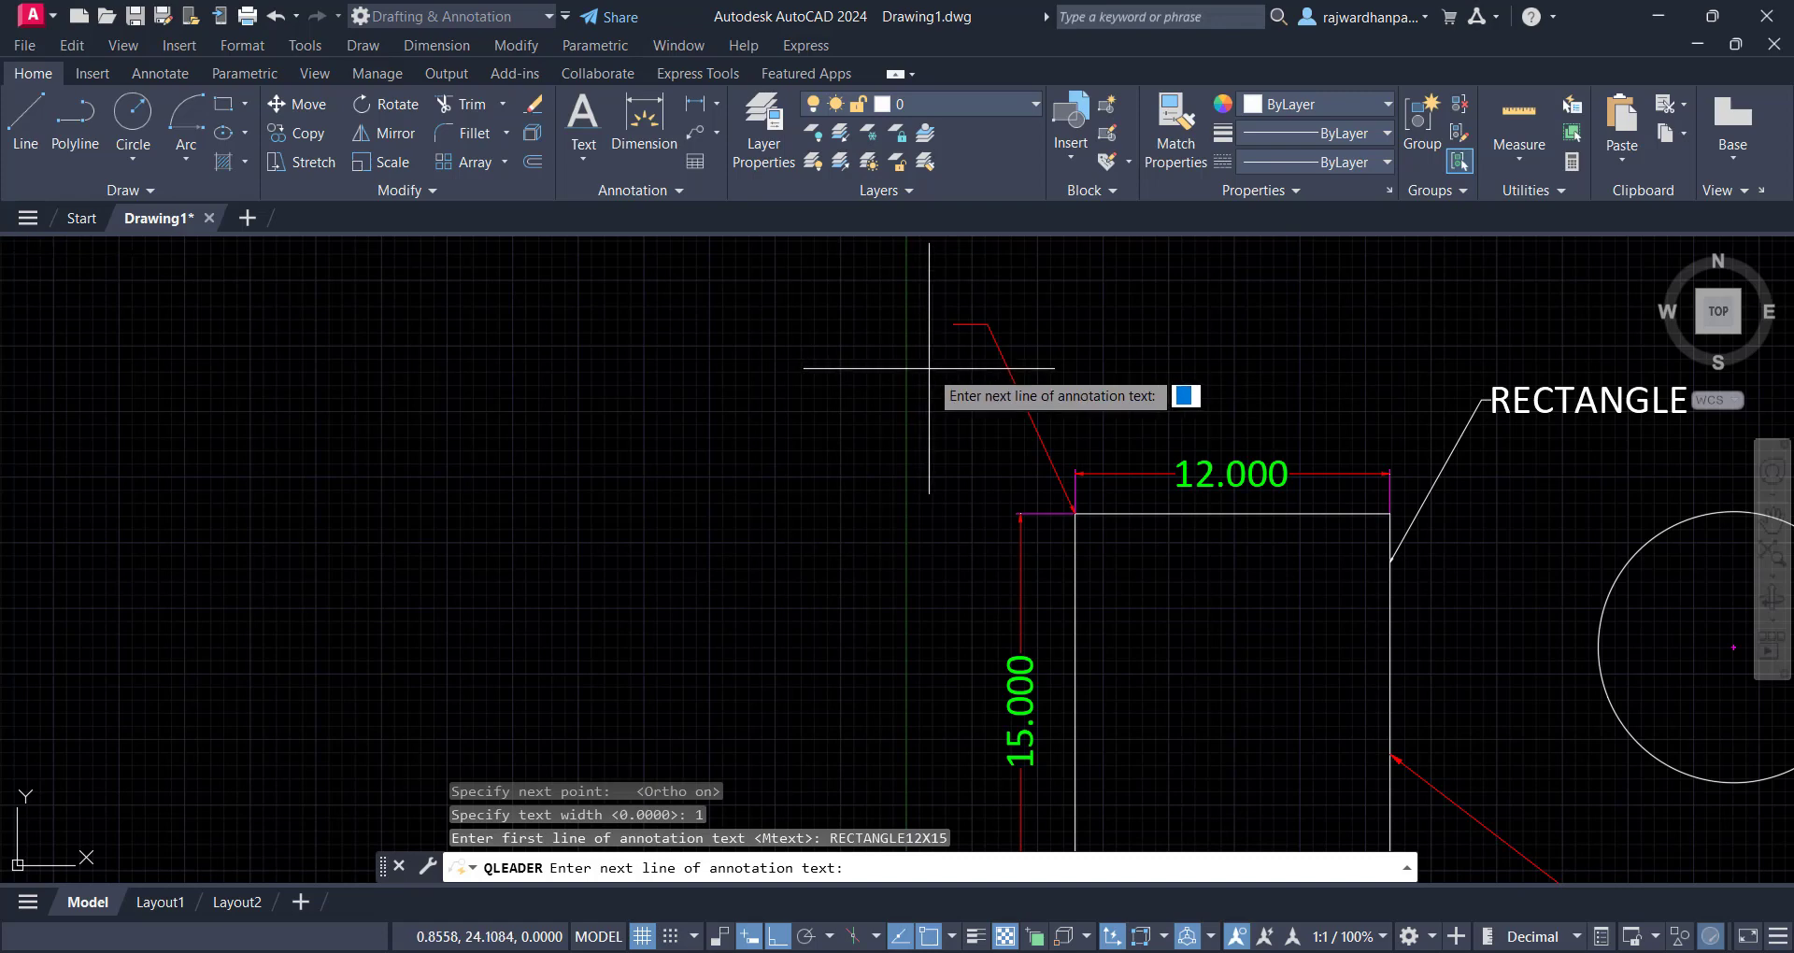
{"action": "key", "text": "Return"}
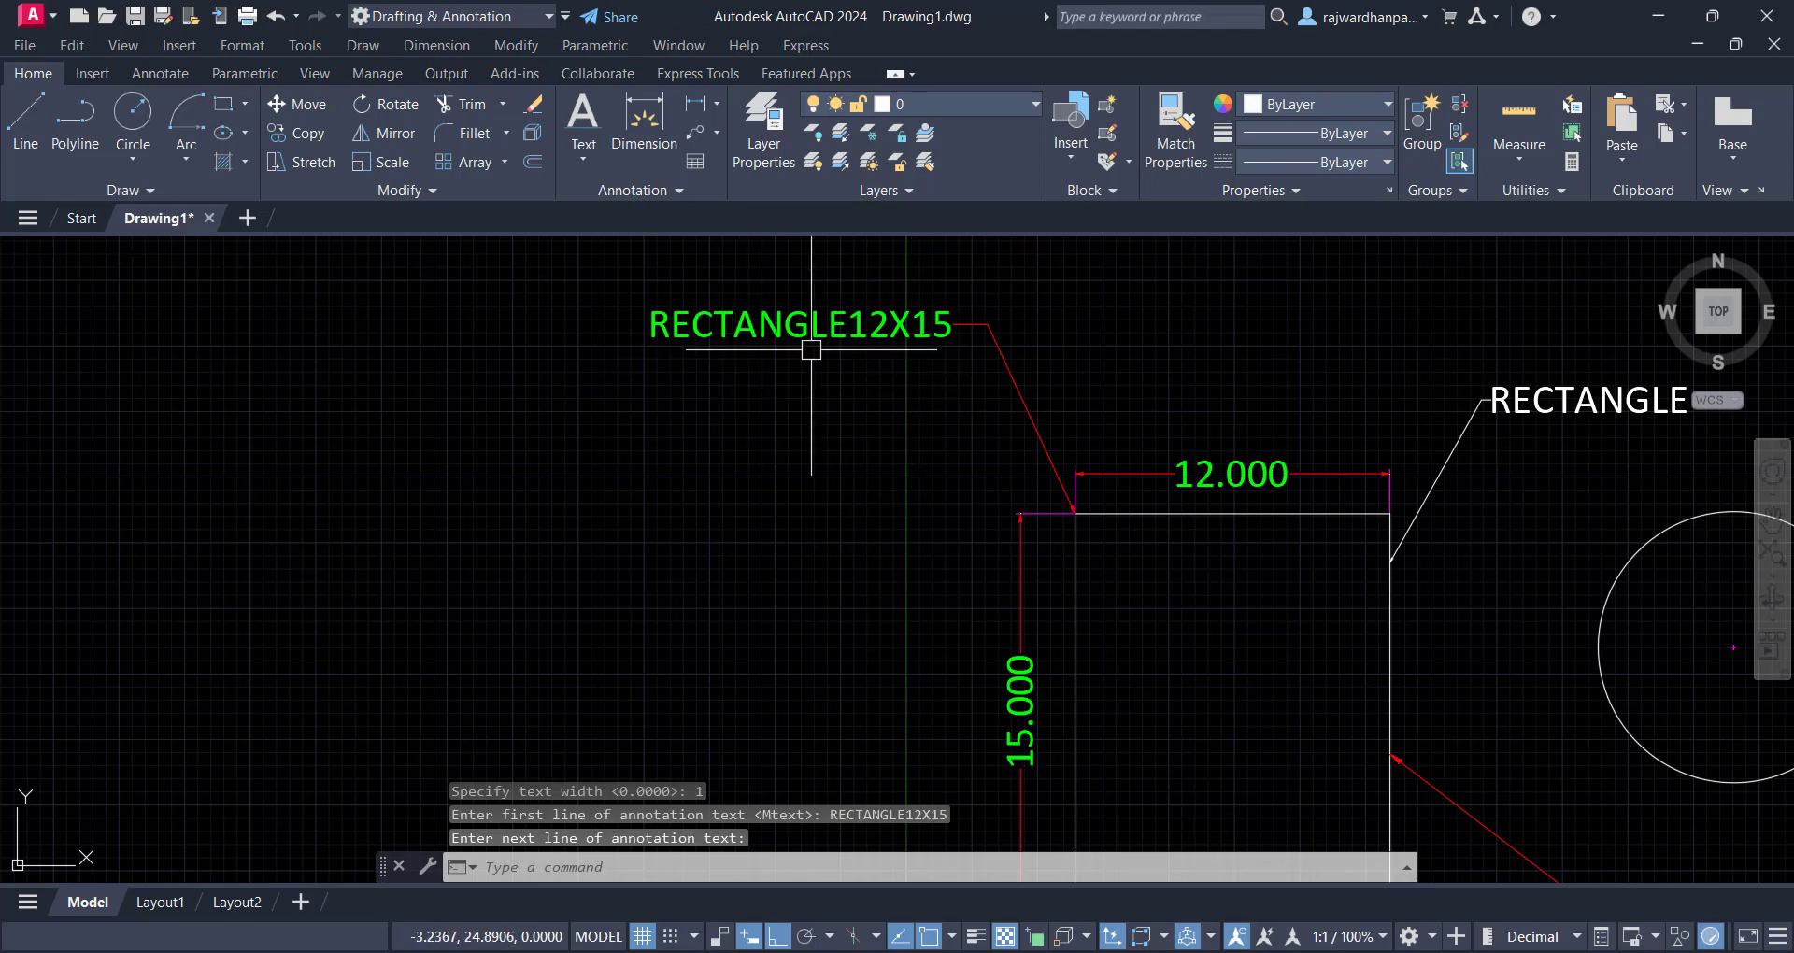
{"action": "left_click", "coordinate": [827, 335]}
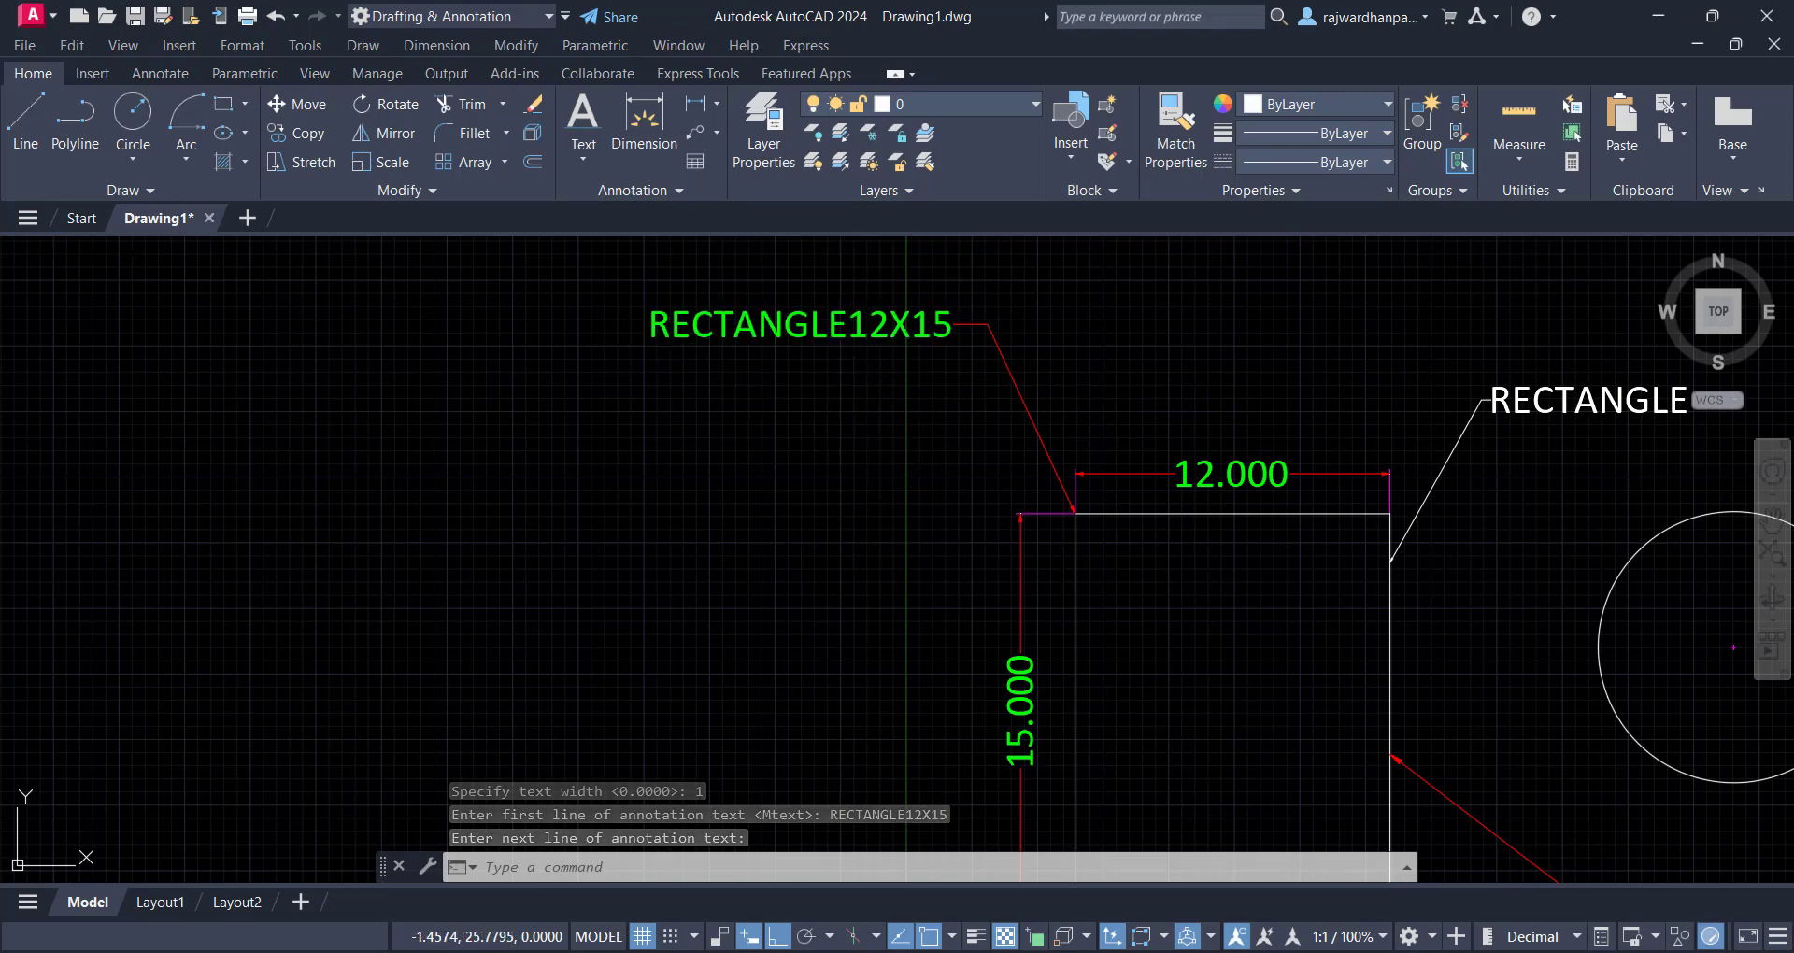
{"action": "left_click", "coordinate": [692, 412]}
{"action": "left_click", "coordinate": [620, 451]}
{"action": "key", "text": "Escape"}
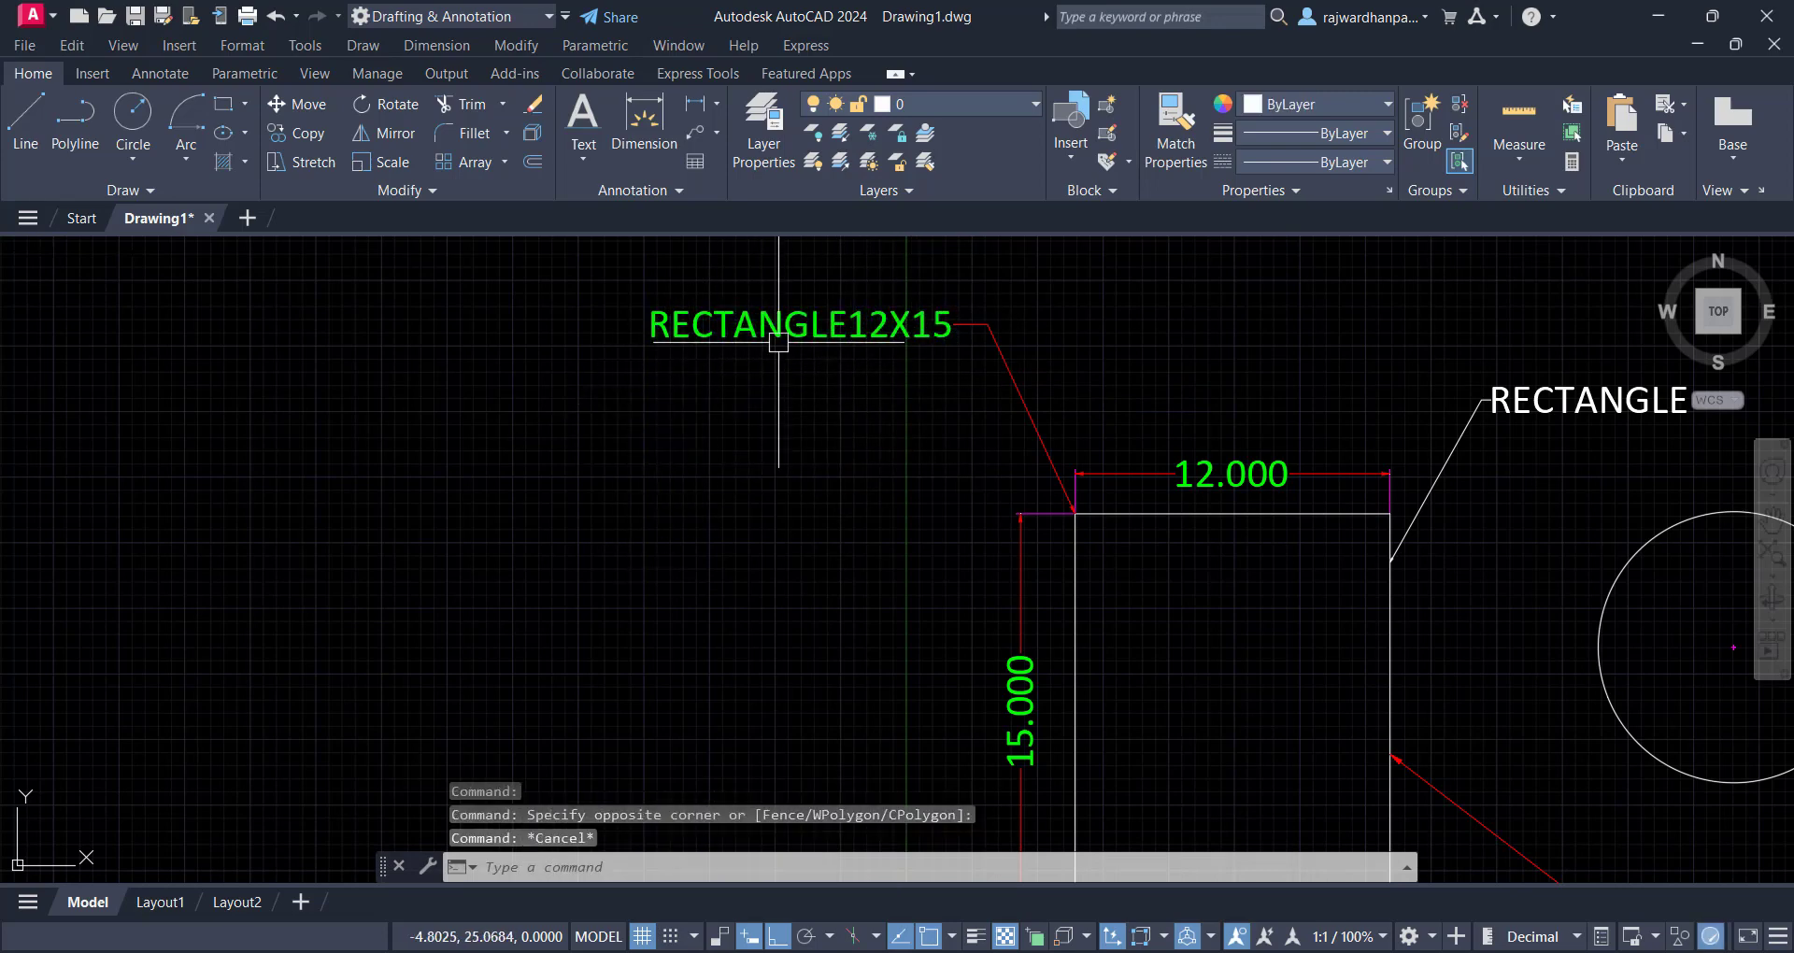
{"action": "left_click", "coordinate": [922, 399]}
{"action": "left_click", "coordinate": [799, 323]}
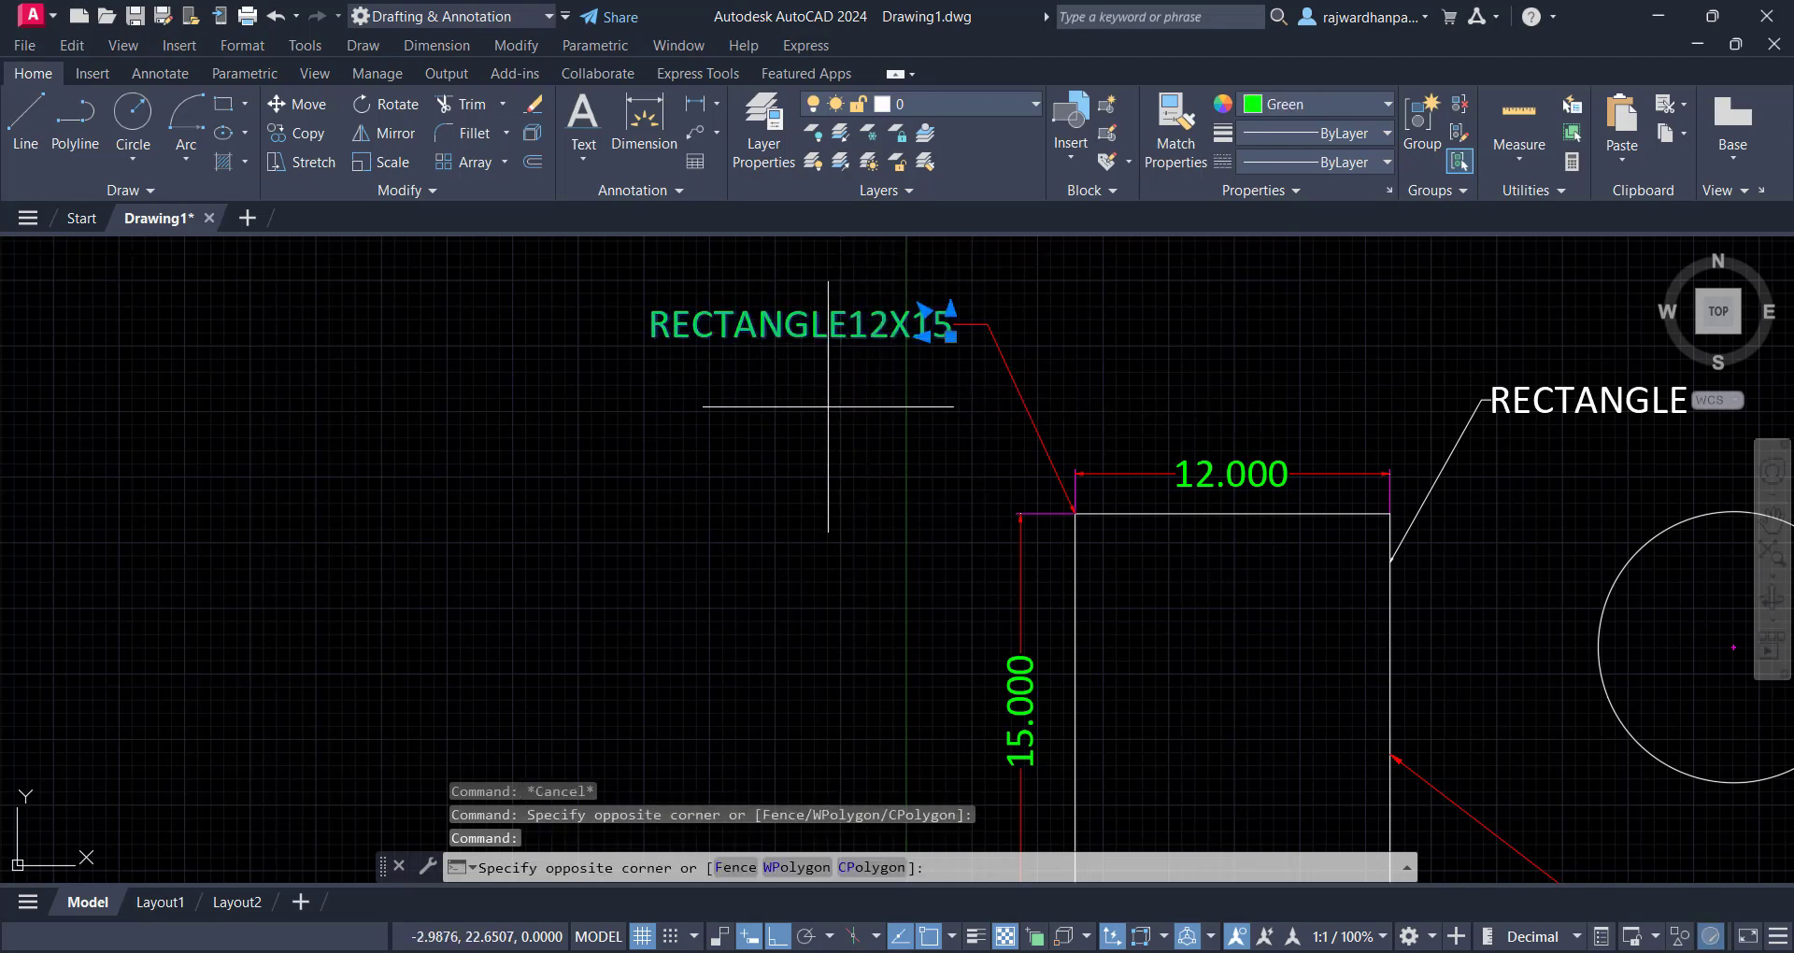
{"action": "key", "text": "Escape"}
{"action": "key", "text": "Escape"}
{"action": "mouse_move", "coordinate": [889, 389]}
{"action": "middle_mouse_down"}
{"action": "mouse_move", "coordinate": [676, 504]}
{"action": "mouse_move", "coordinate": [496, 496]}
{"action": "middle_mouse_up"}
{"action": "middle_click_drag", "start_coordinate": [958, 345], "coordinate": [993, 320]}
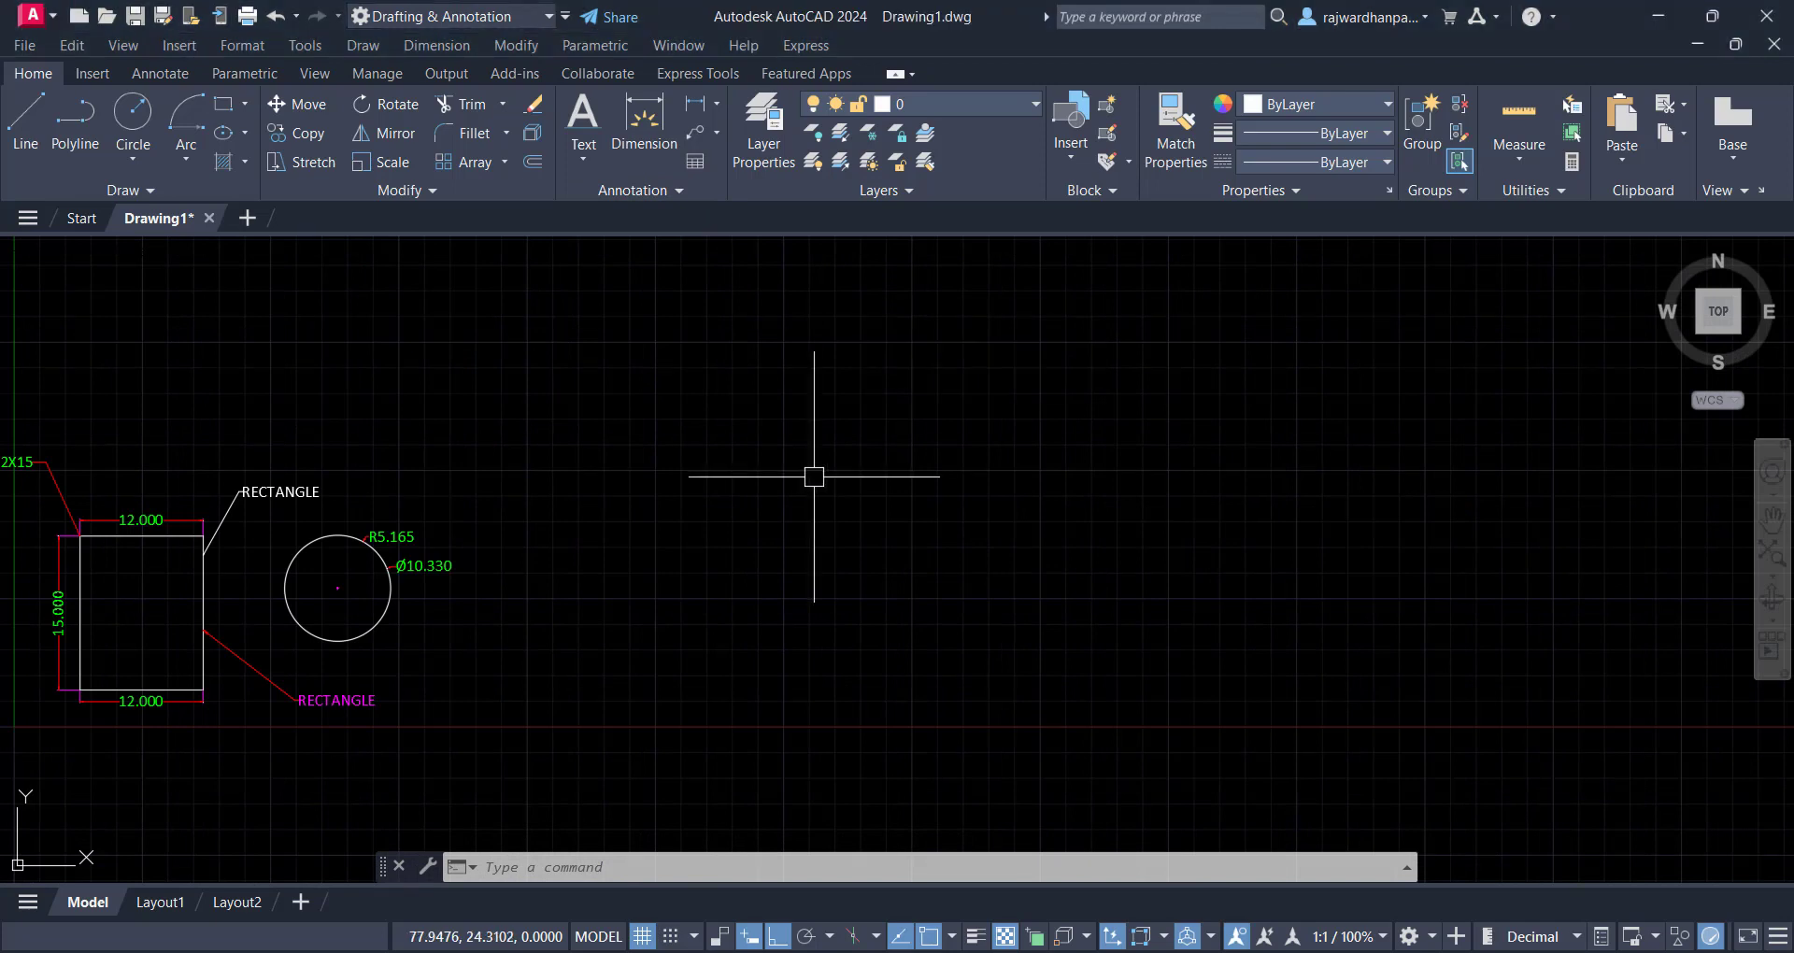
{"action": "type", "text": "TABL"}
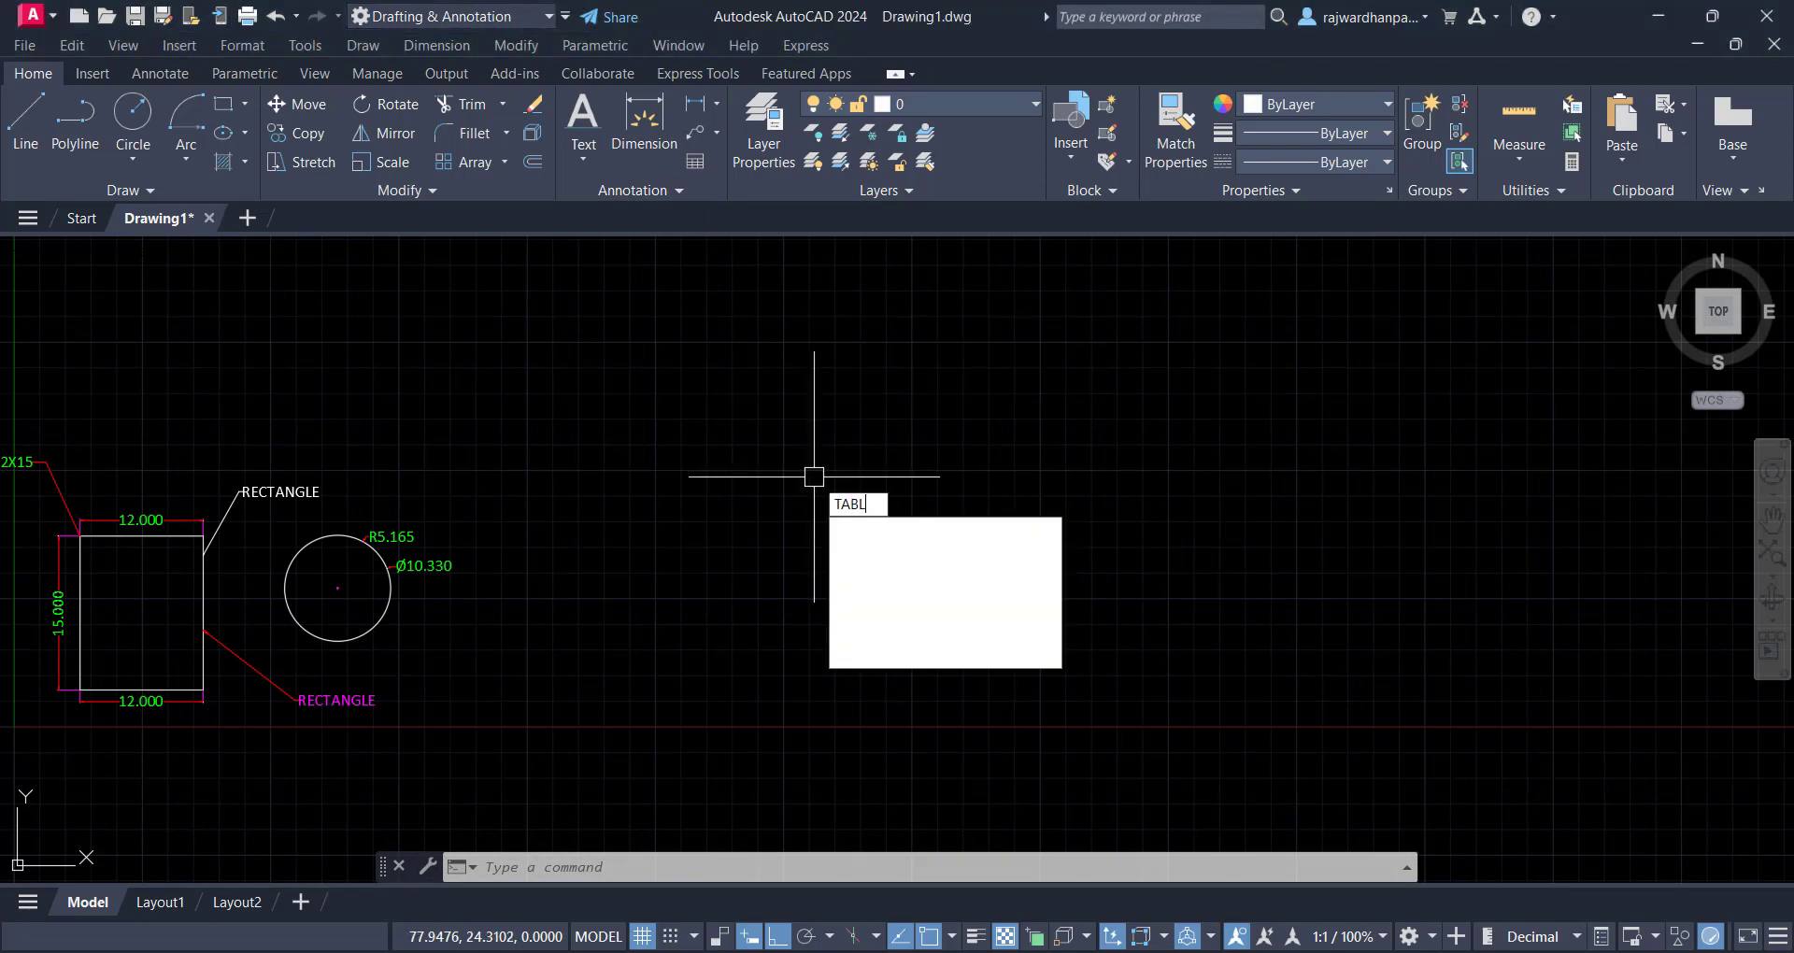
{"action": "type", "text": "E"}
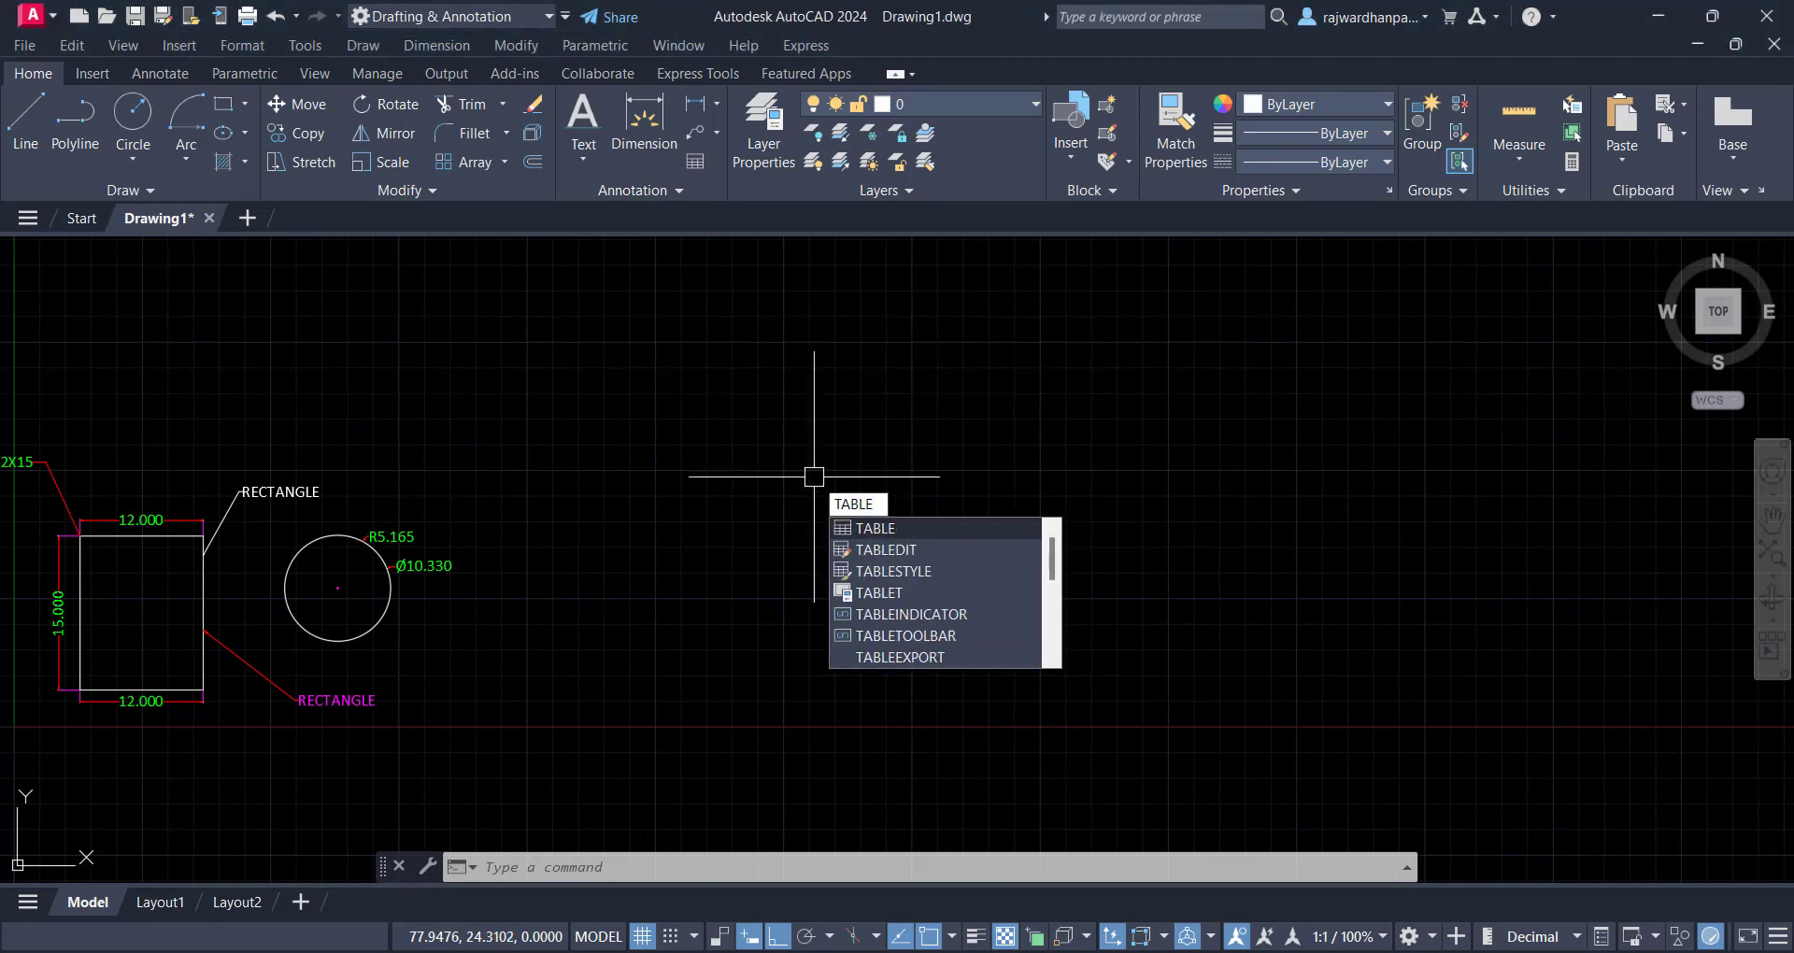
{"action": "left_click", "coordinate": [813, 477]}
{"action": "key", "text": "Escape"}
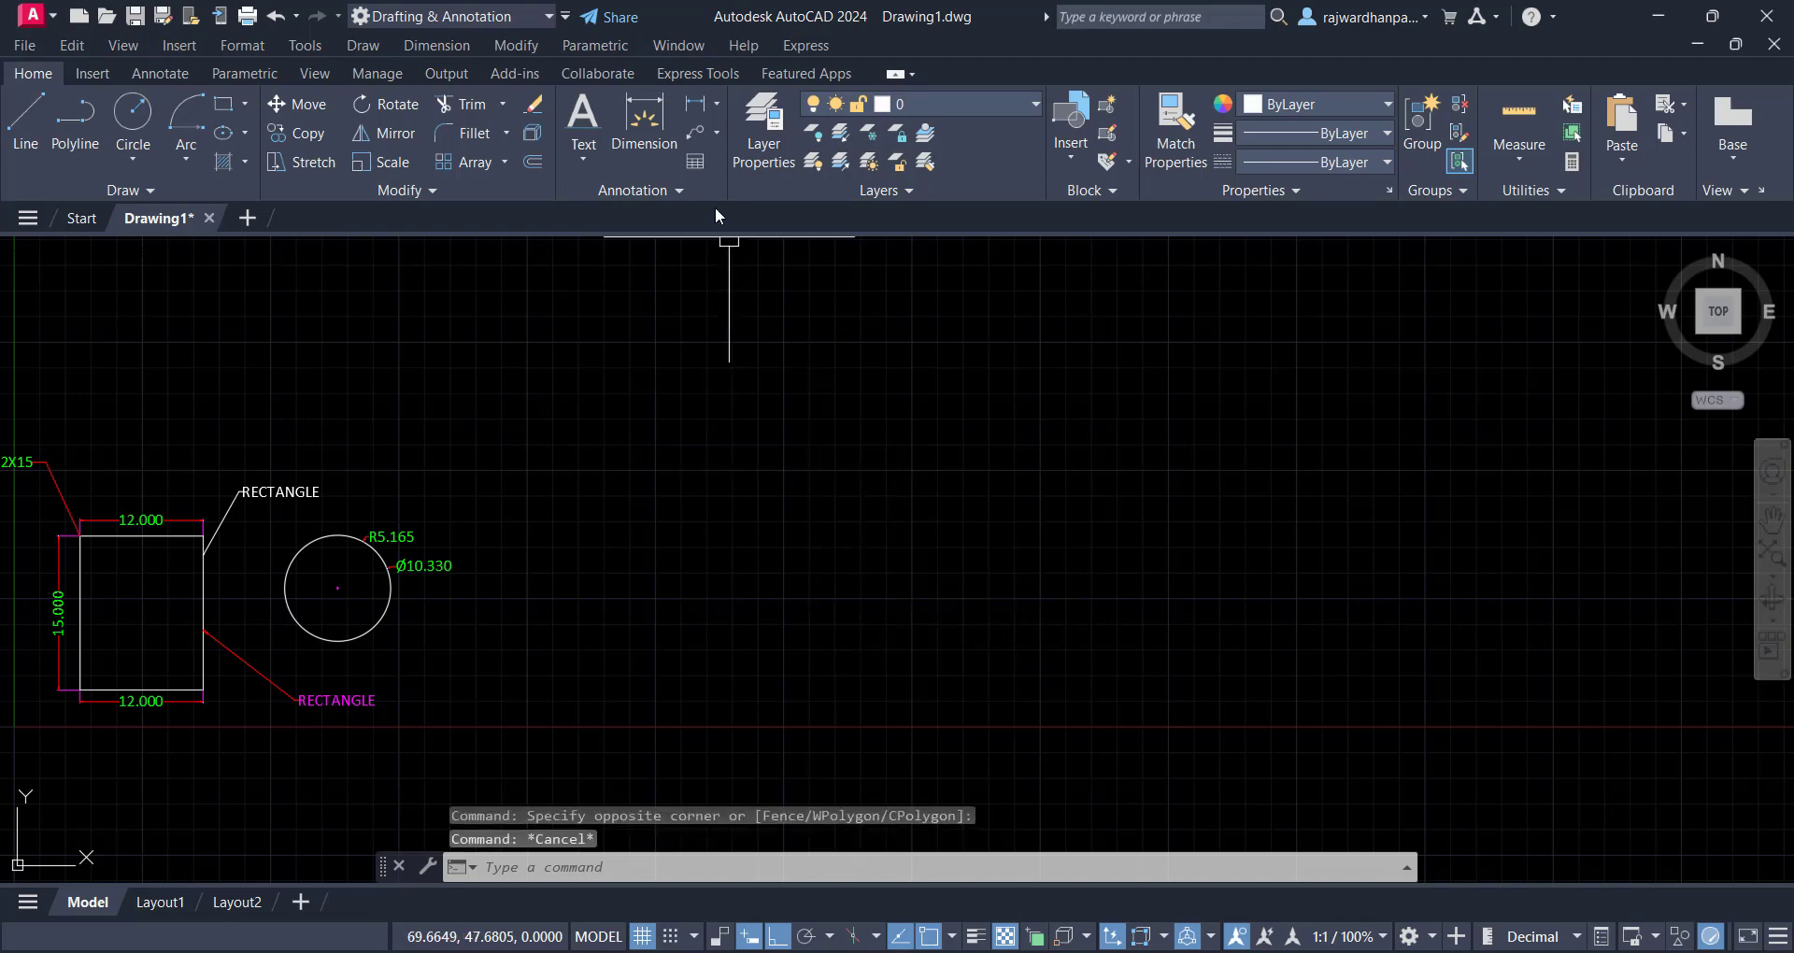
Start inserting a table and create a new table style named STYLE1 based on Standard
{"action": "left_click", "coordinate": [696, 164]}
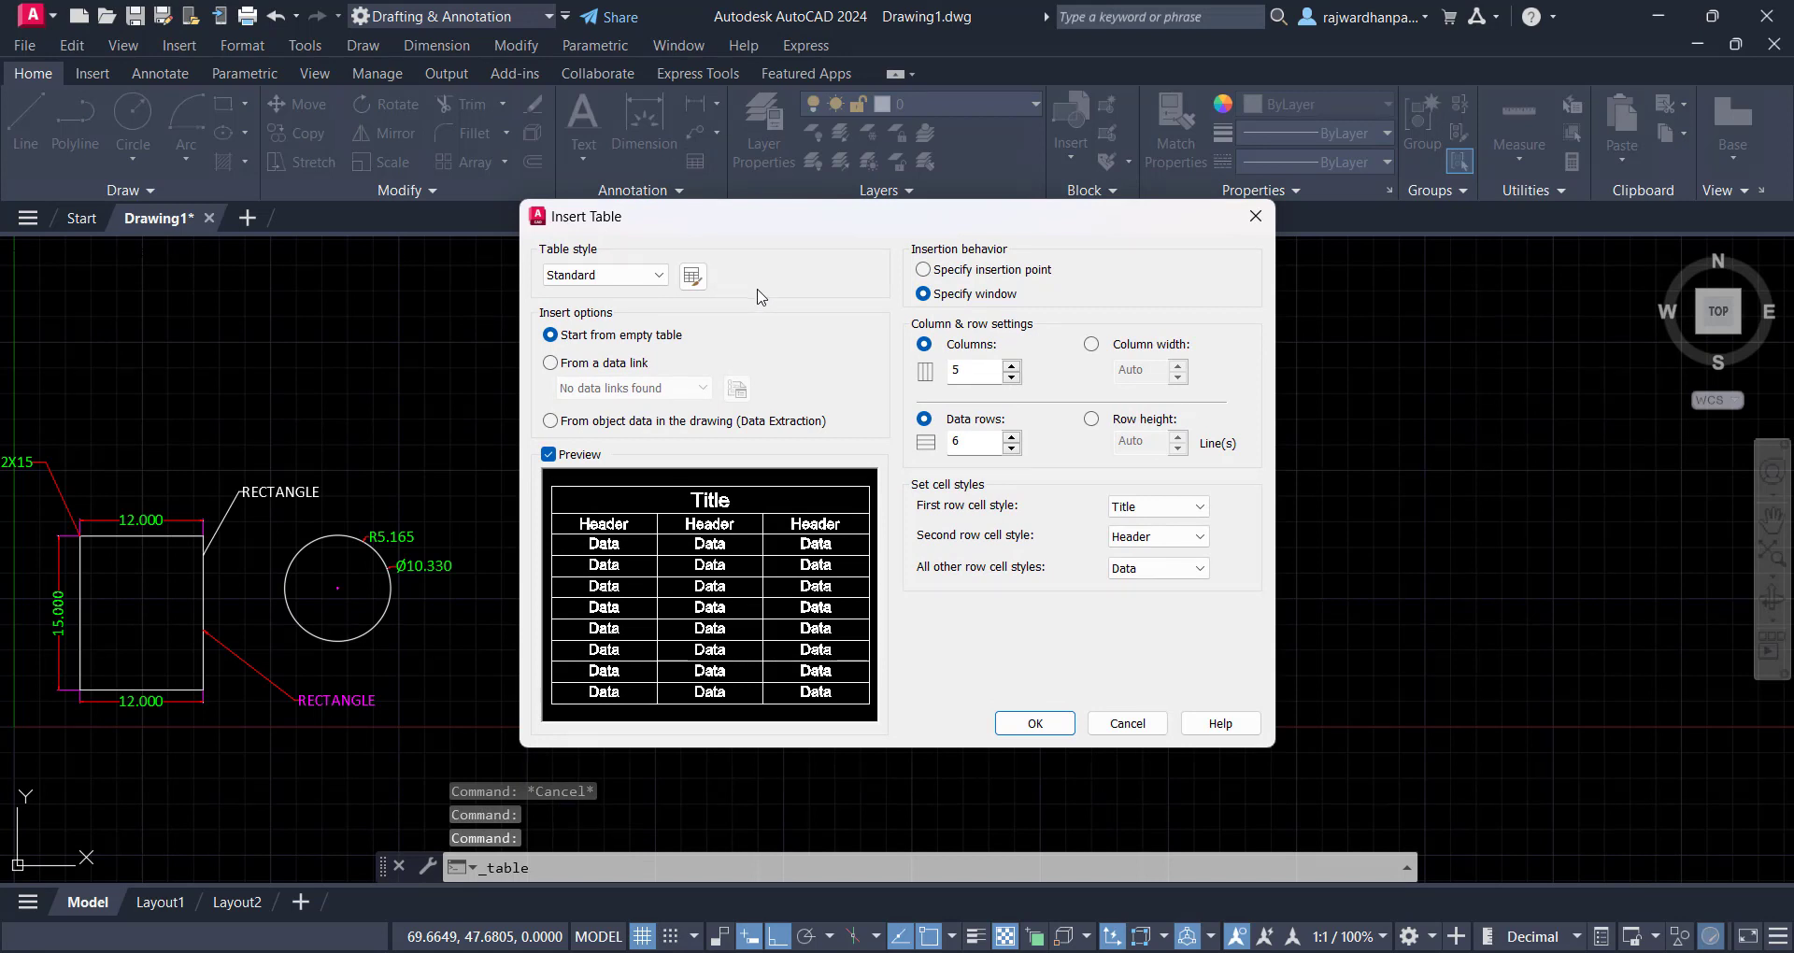
{"action": "left_click_drag", "start_coordinate": [881, 218], "coordinate": [876, 163]}
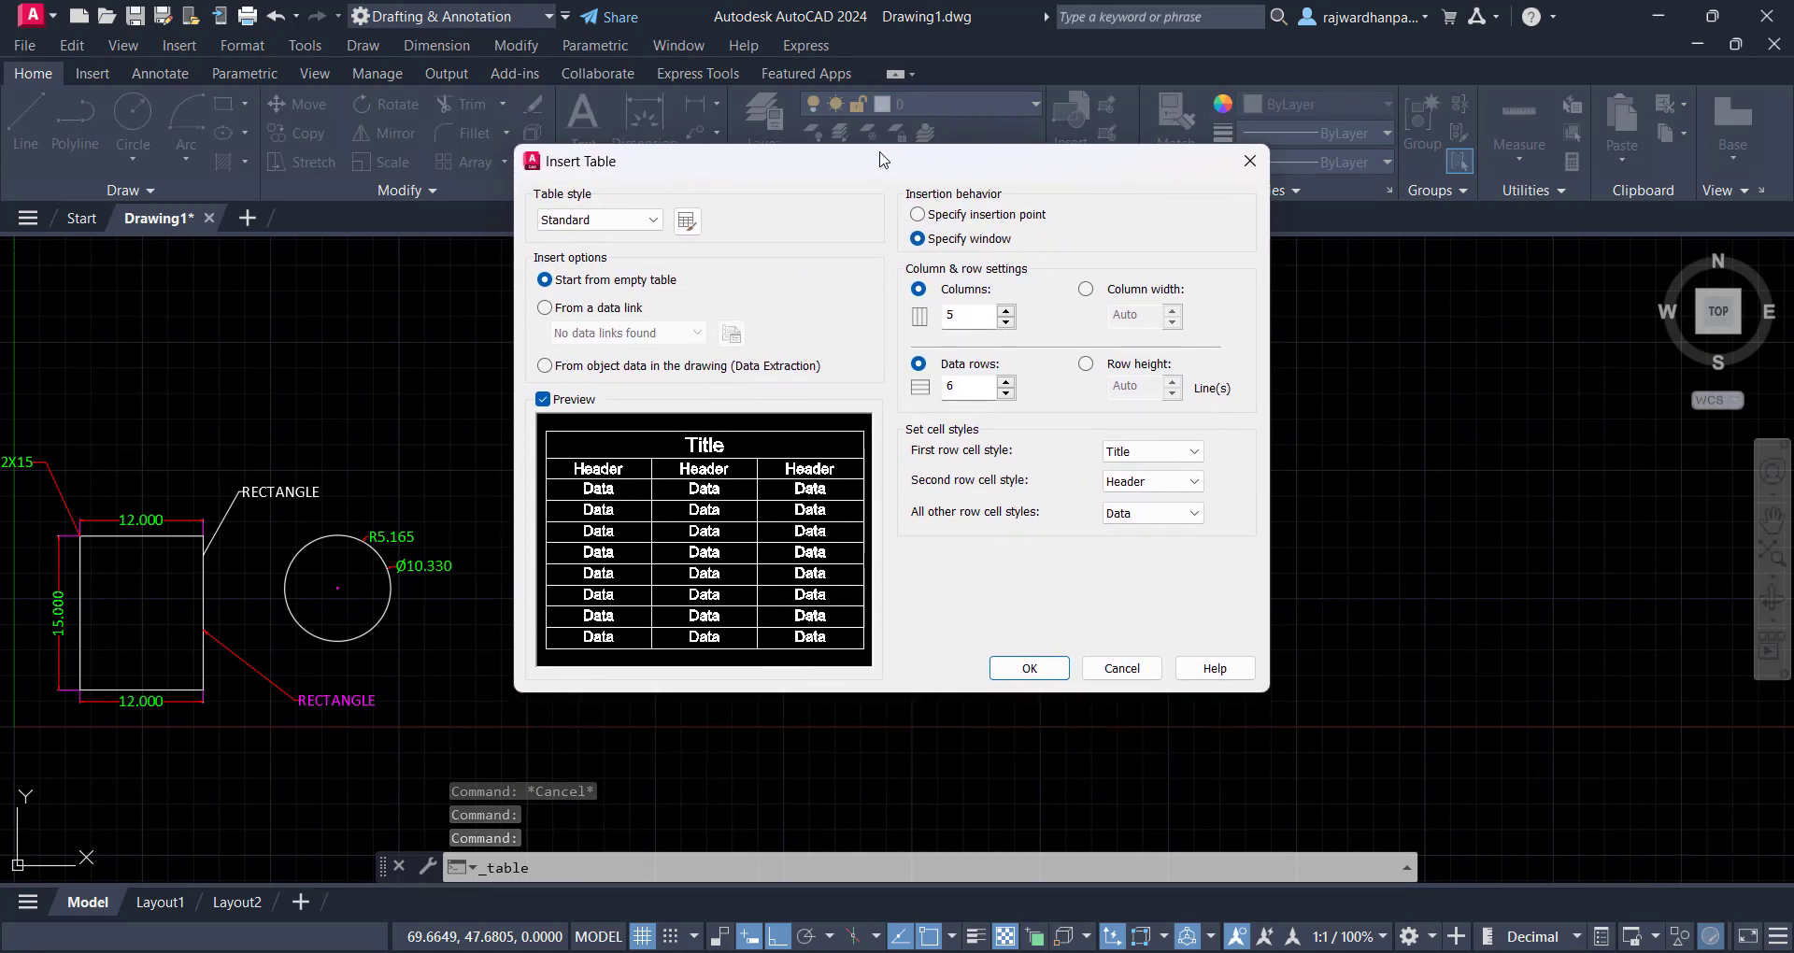
{"action": "left_click", "coordinate": [685, 223]}
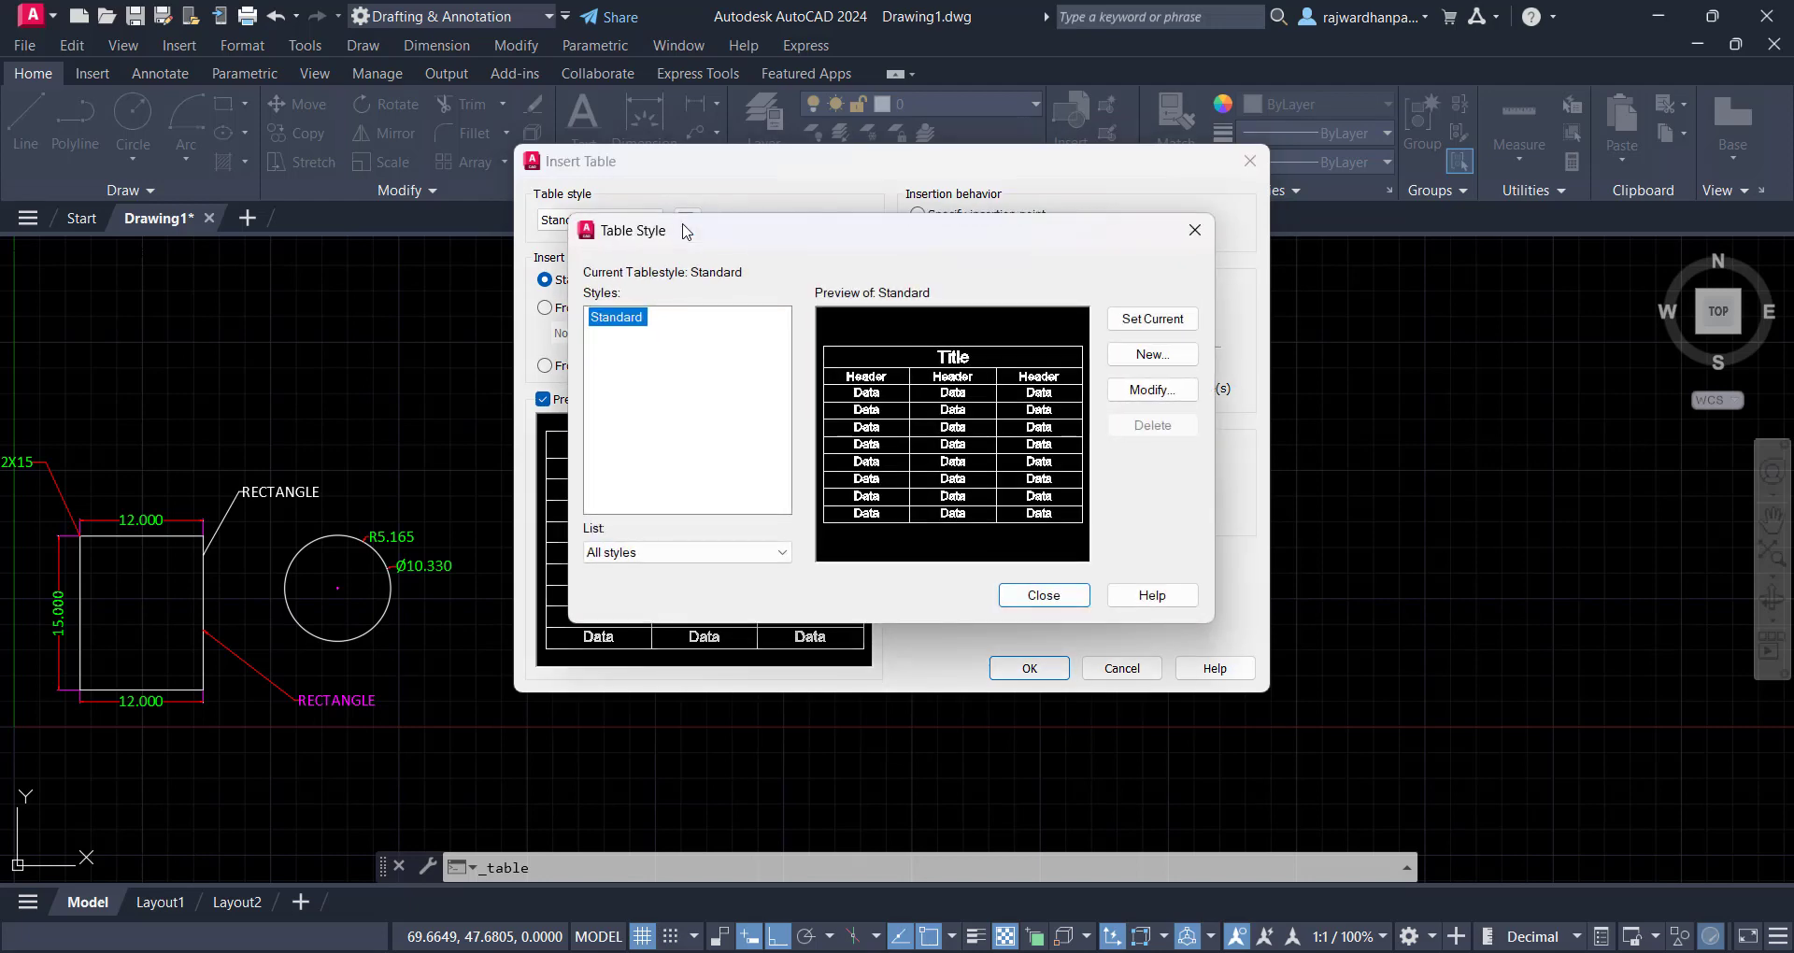
{"action": "left_click", "coordinate": [1152, 355]}
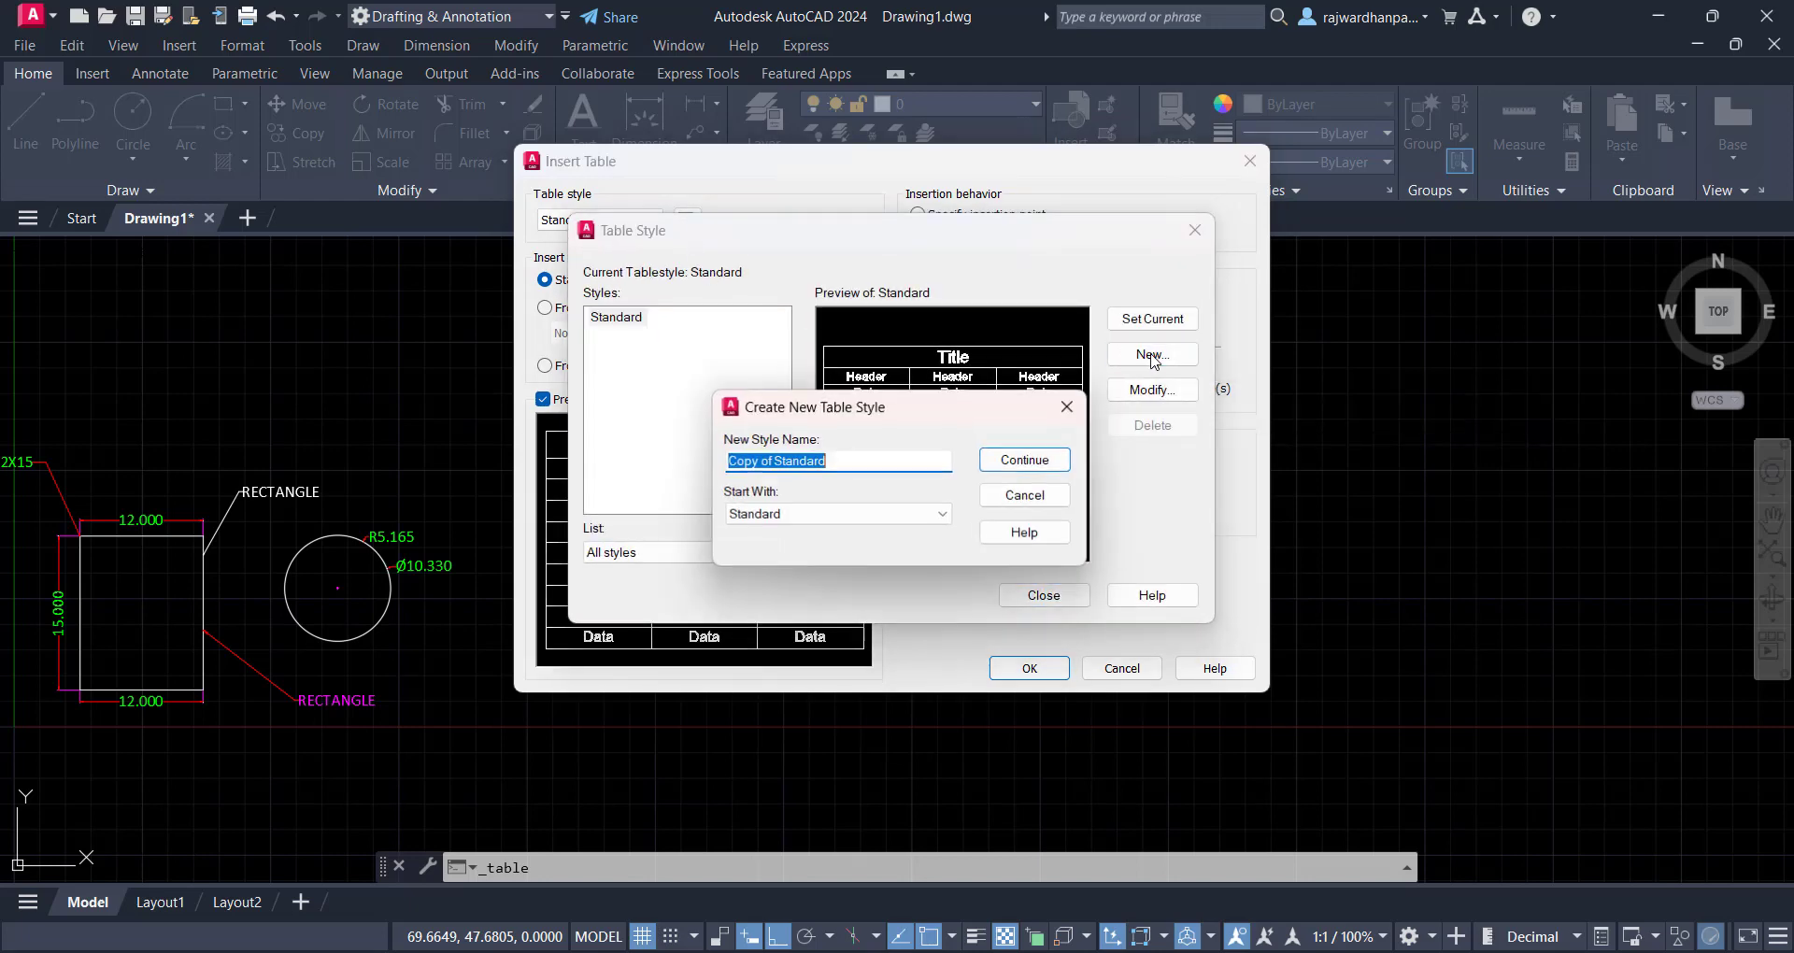
{"action": "type", "text": "STYLE1"}
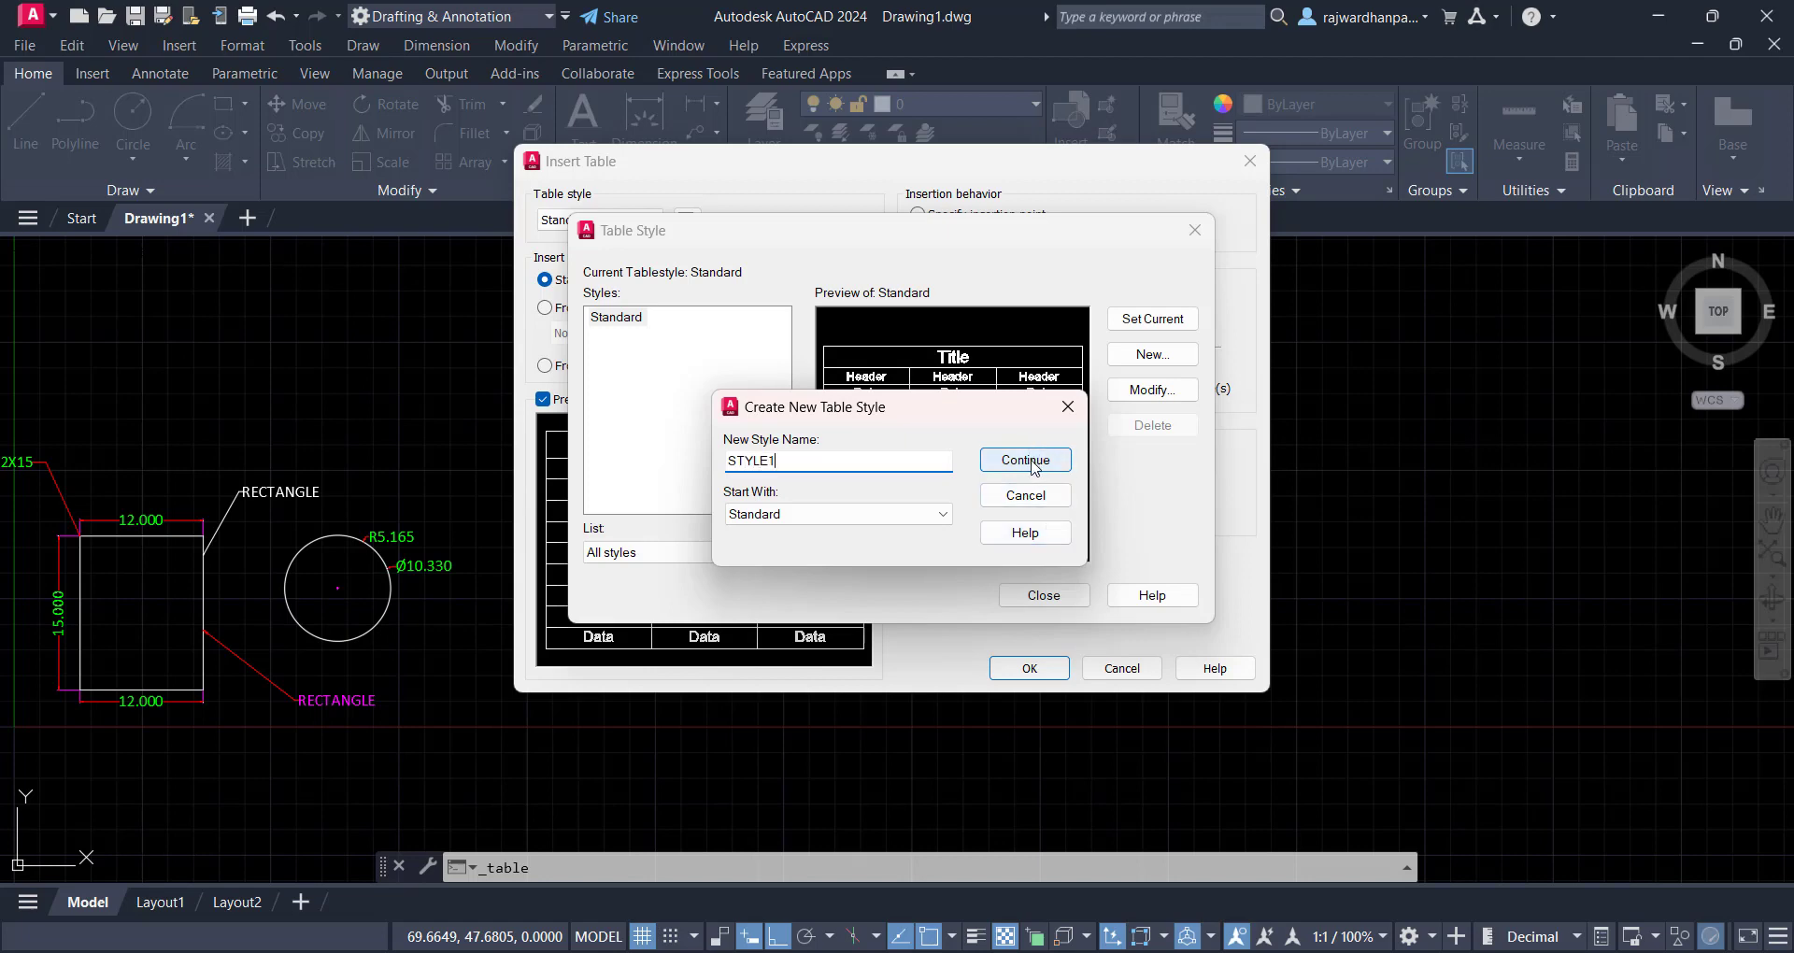
{"action": "left_click", "coordinate": [1026, 459]}
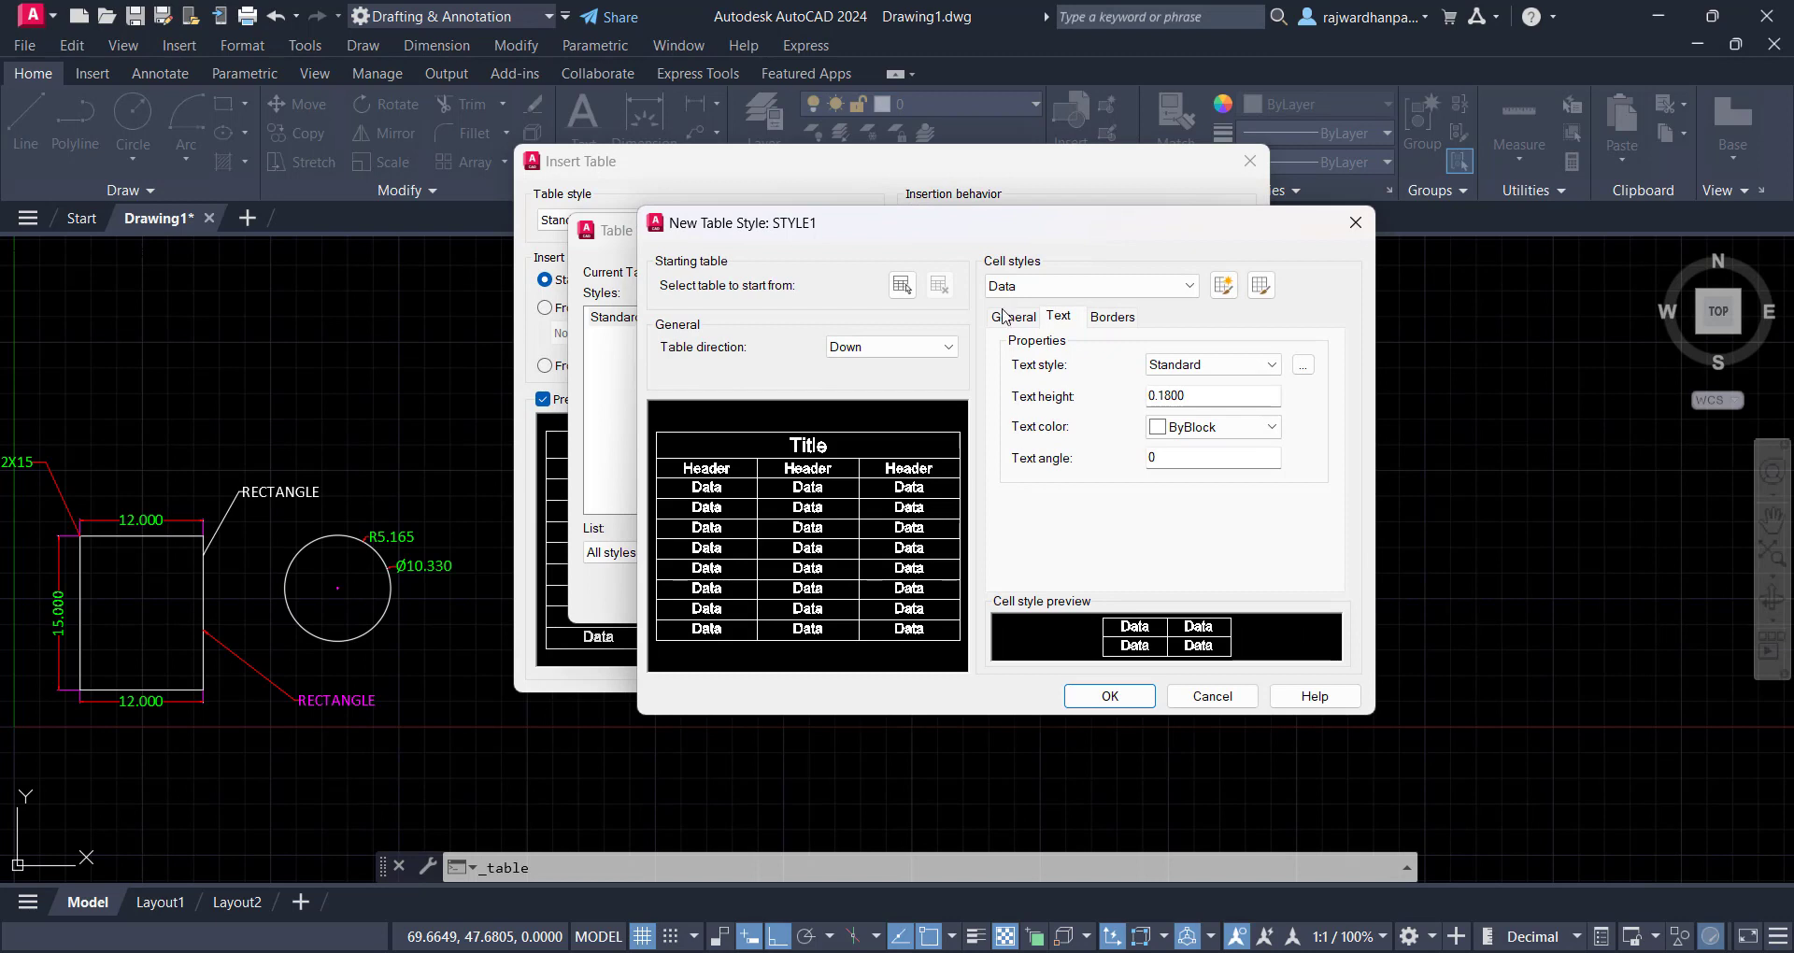
Try the Up table direction for STYLE1 and set it back to Down
{"action": "left_click_drag", "start_coordinate": [1003, 230], "coordinate": [931, 155]}
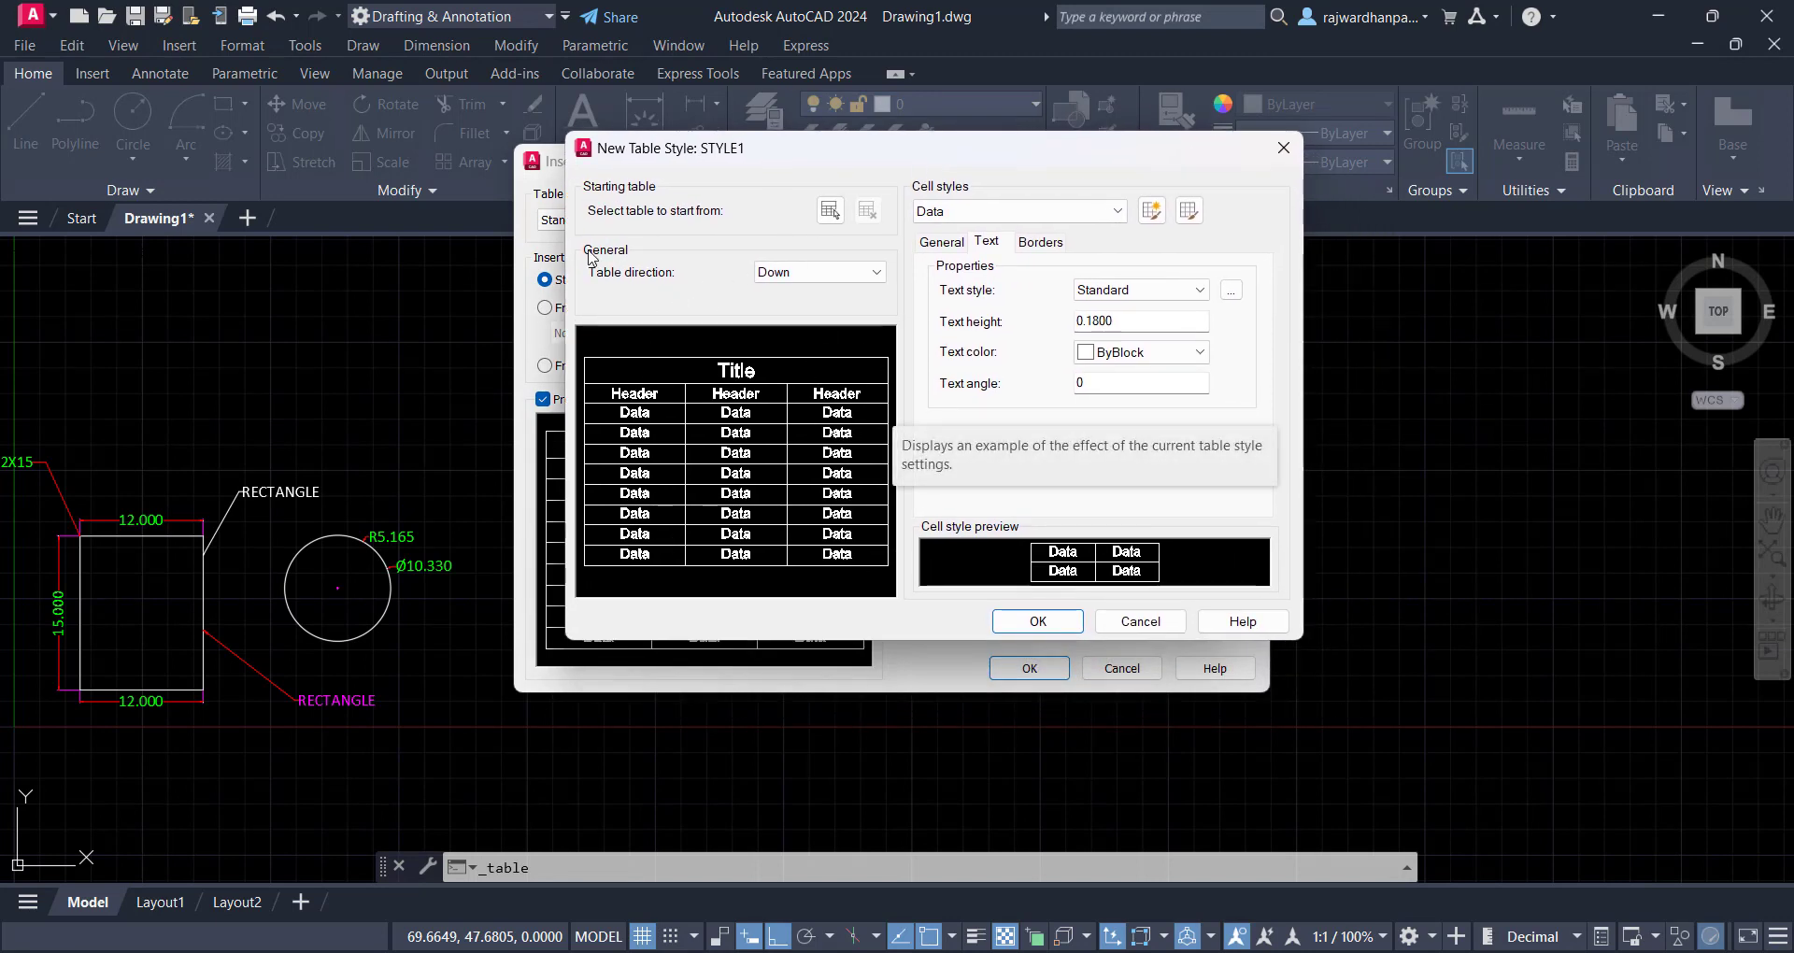
{"action": "left_click", "coordinate": [864, 273]}
{"action": "left_click", "coordinate": [857, 307]}
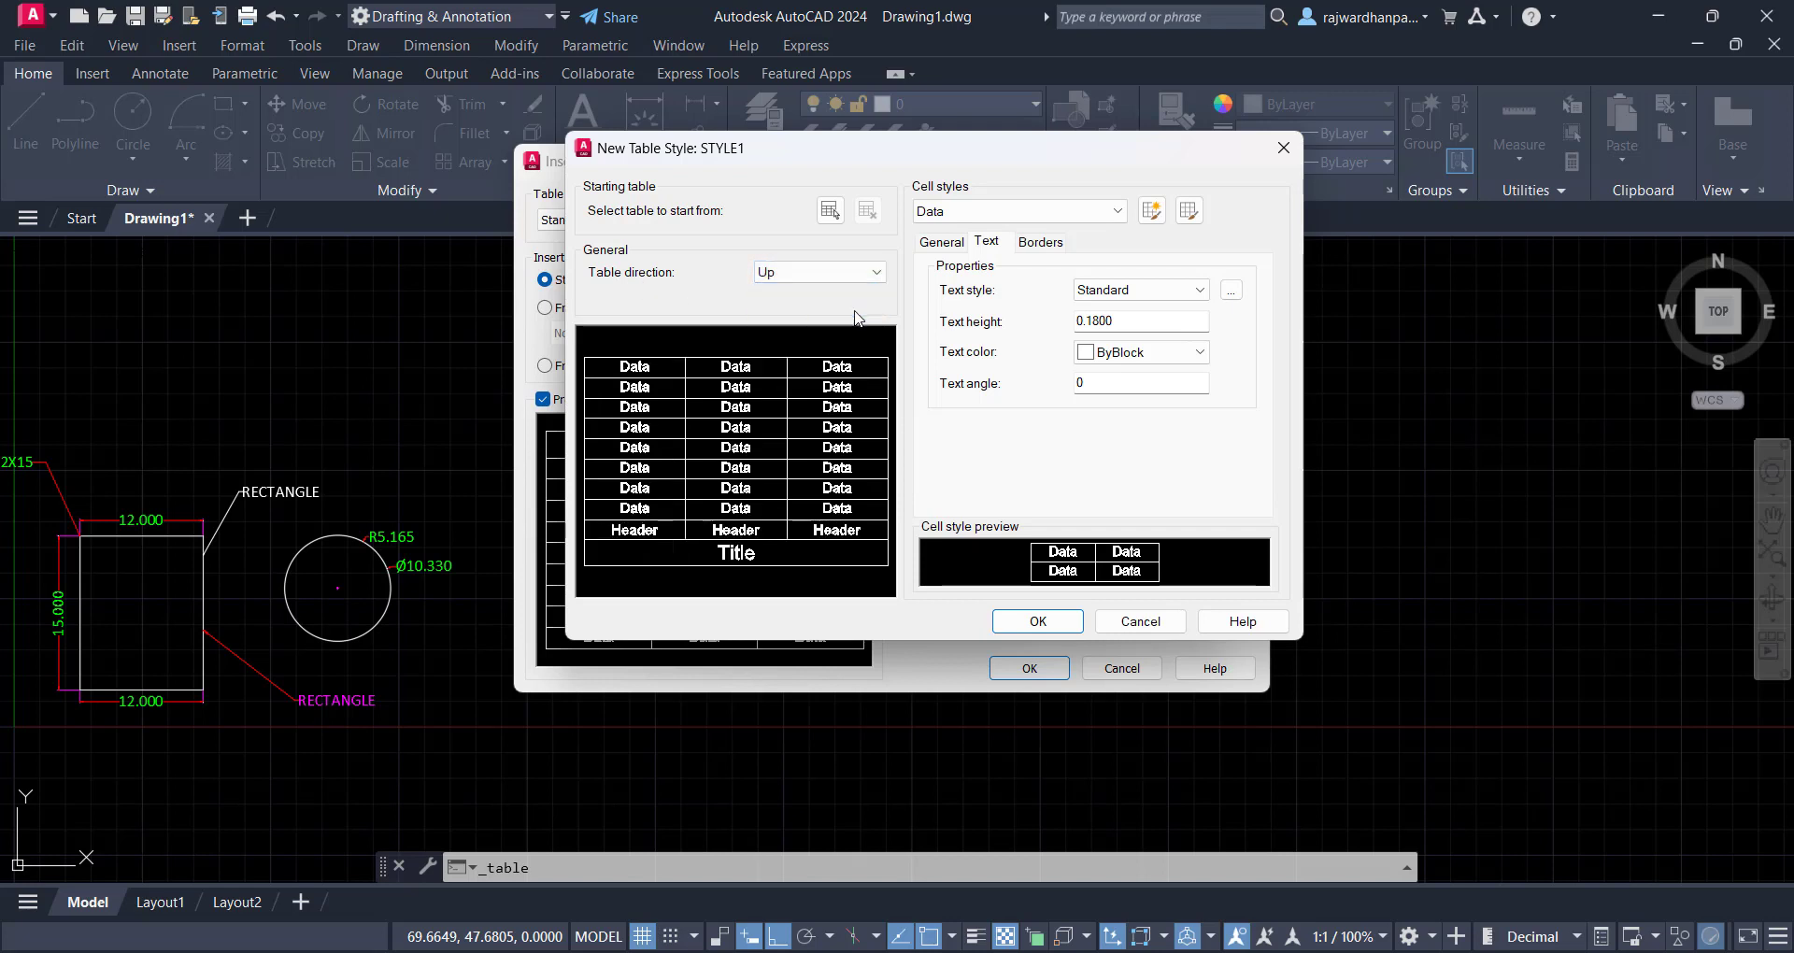
{"action": "left_click", "coordinate": [857, 273]}
{"action": "left_click", "coordinate": [857, 293]}
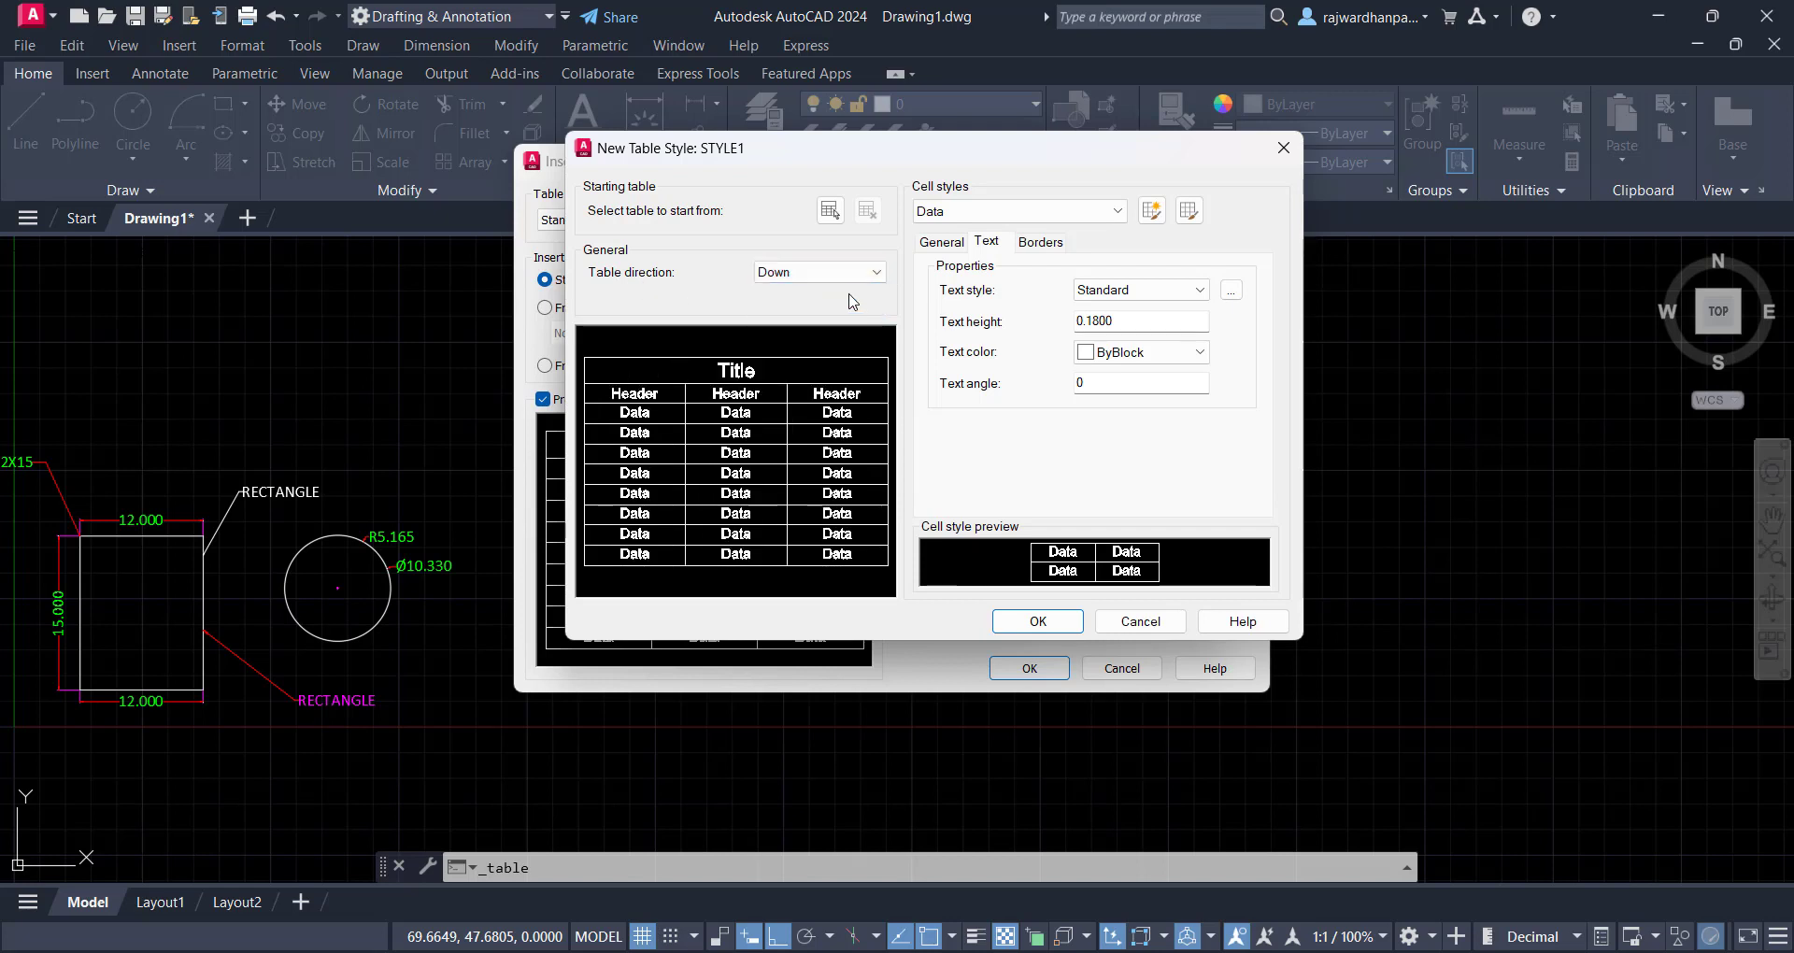
Keep Data as the cell style to edit and assign the text style style1 to it
{"action": "left_click", "coordinate": [1118, 212]}
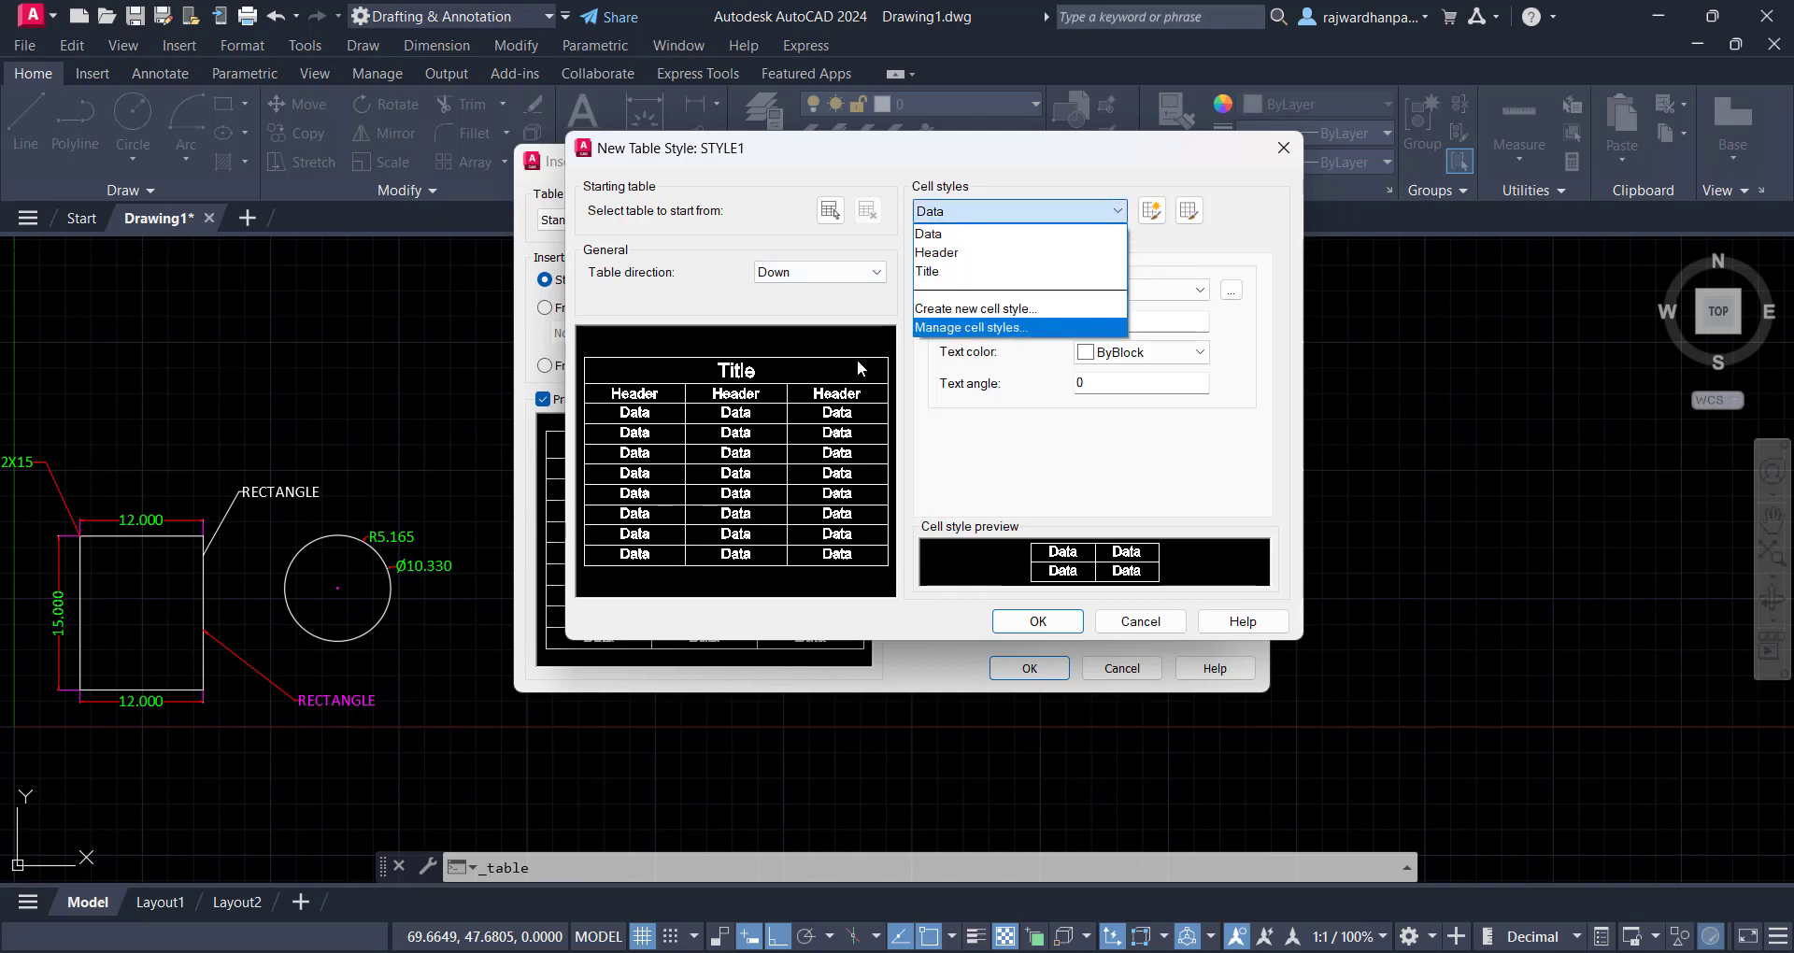
{"action": "left_click", "coordinate": [946, 235]}
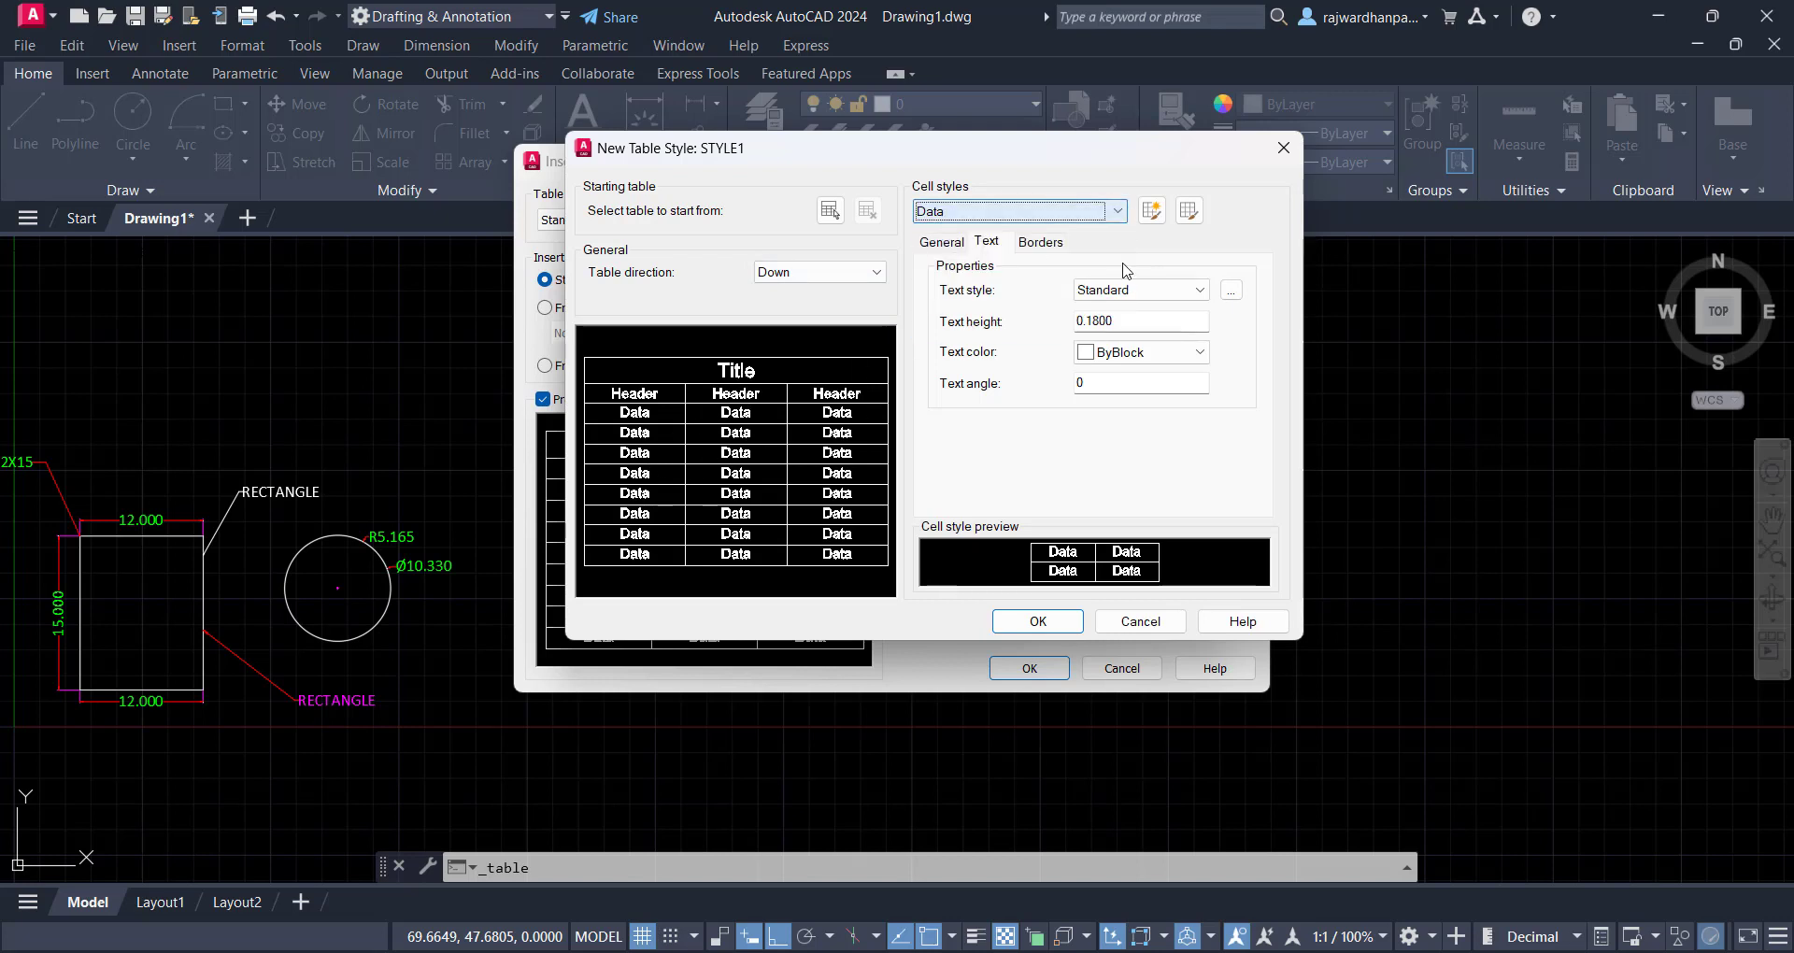
{"action": "left_click", "coordinate": [1073, 292]}
{"action": "left_click", "coordinate": [1148, 297]}
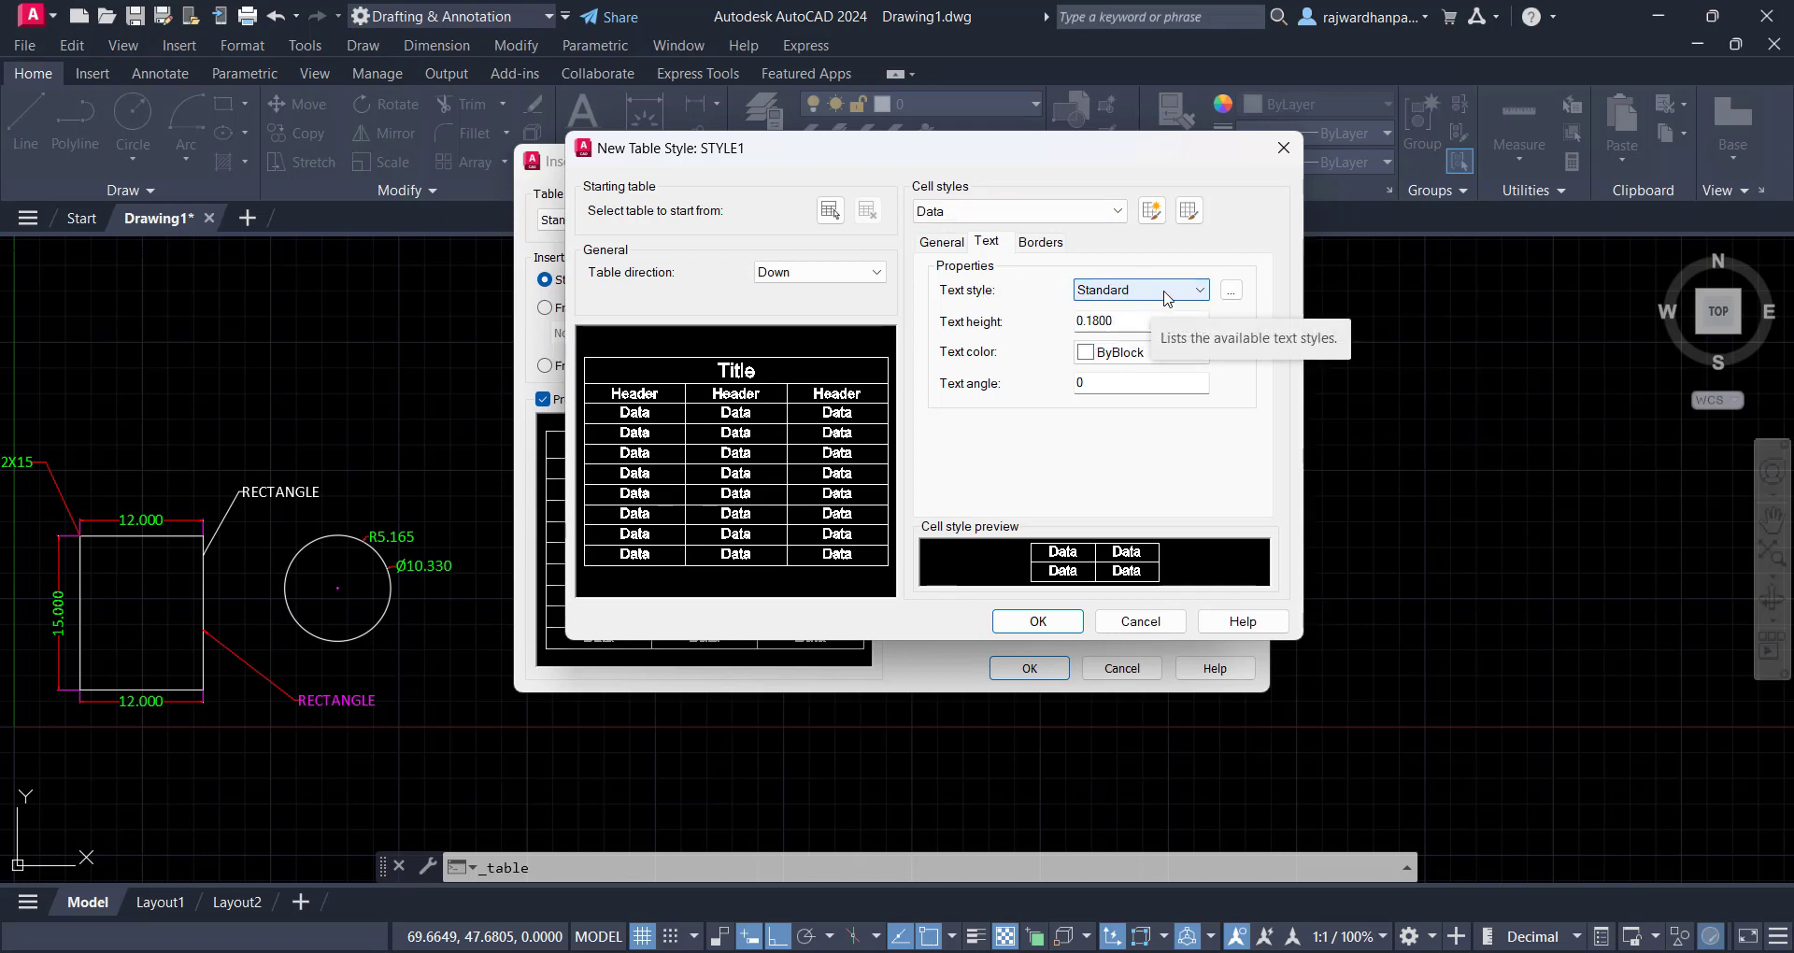
{"action": "left_click", "coordinate": [1200, 291]}
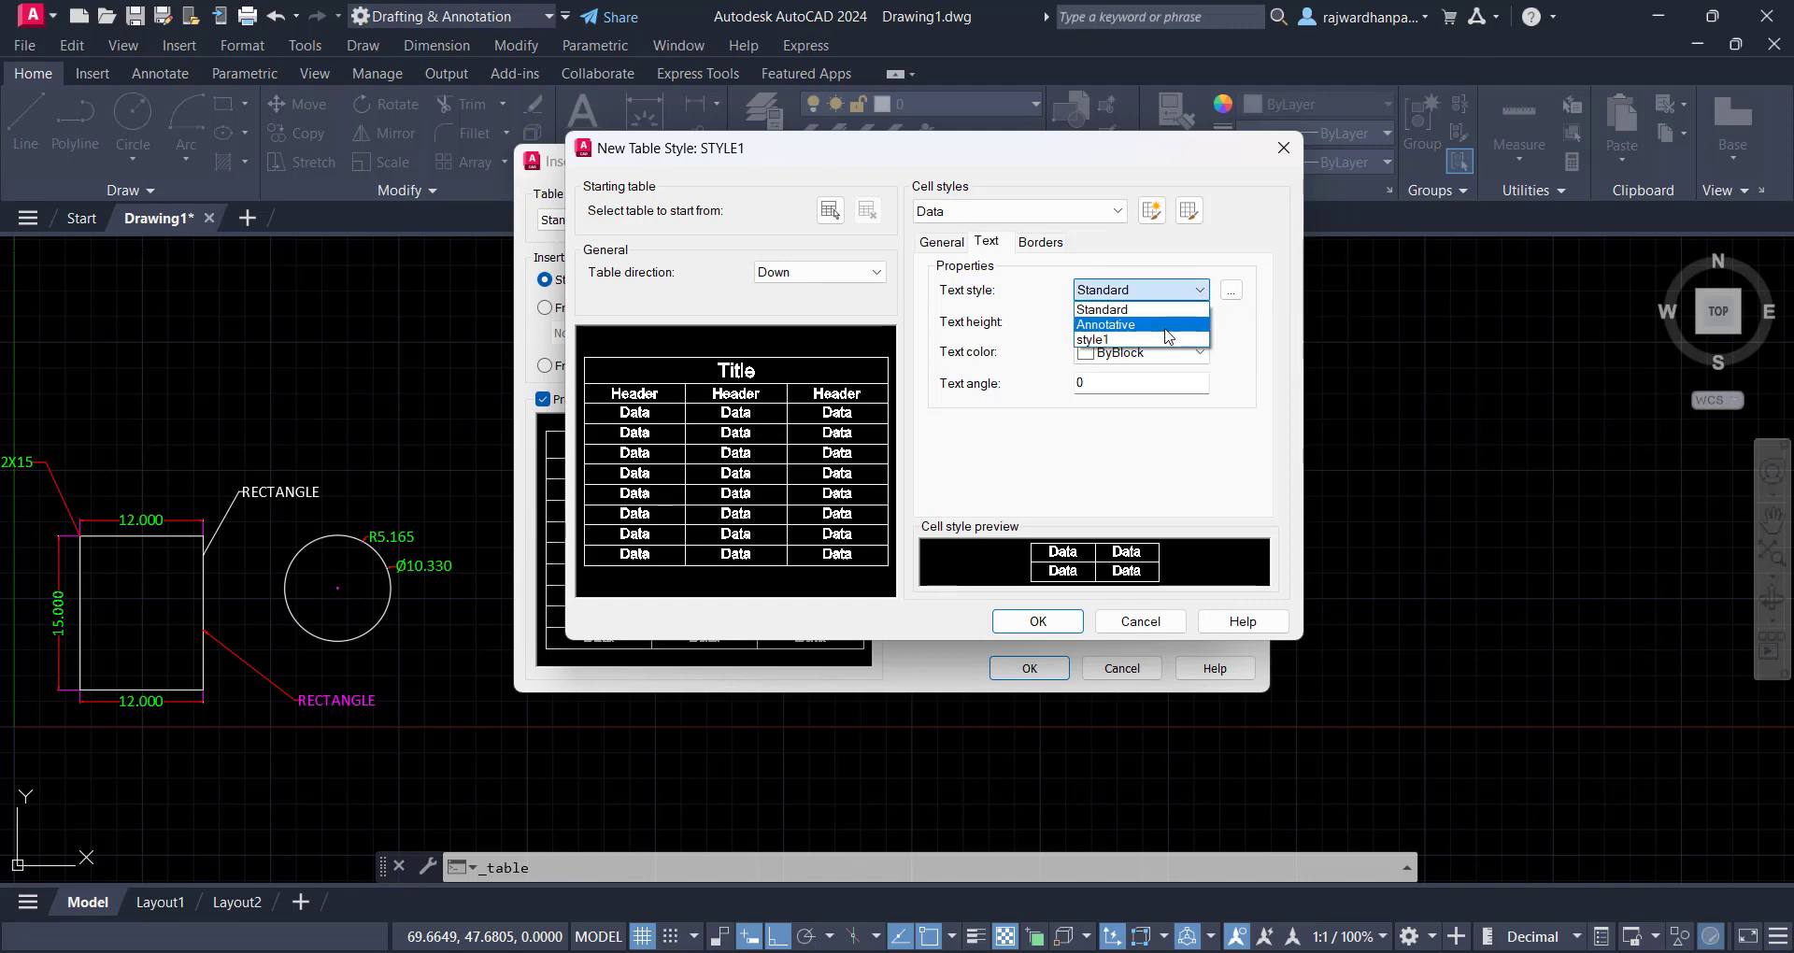
{"action": "left_click", "coordinate": [1187, 305]}
{"action": "left_click", "coordinate": [1230, 291]}
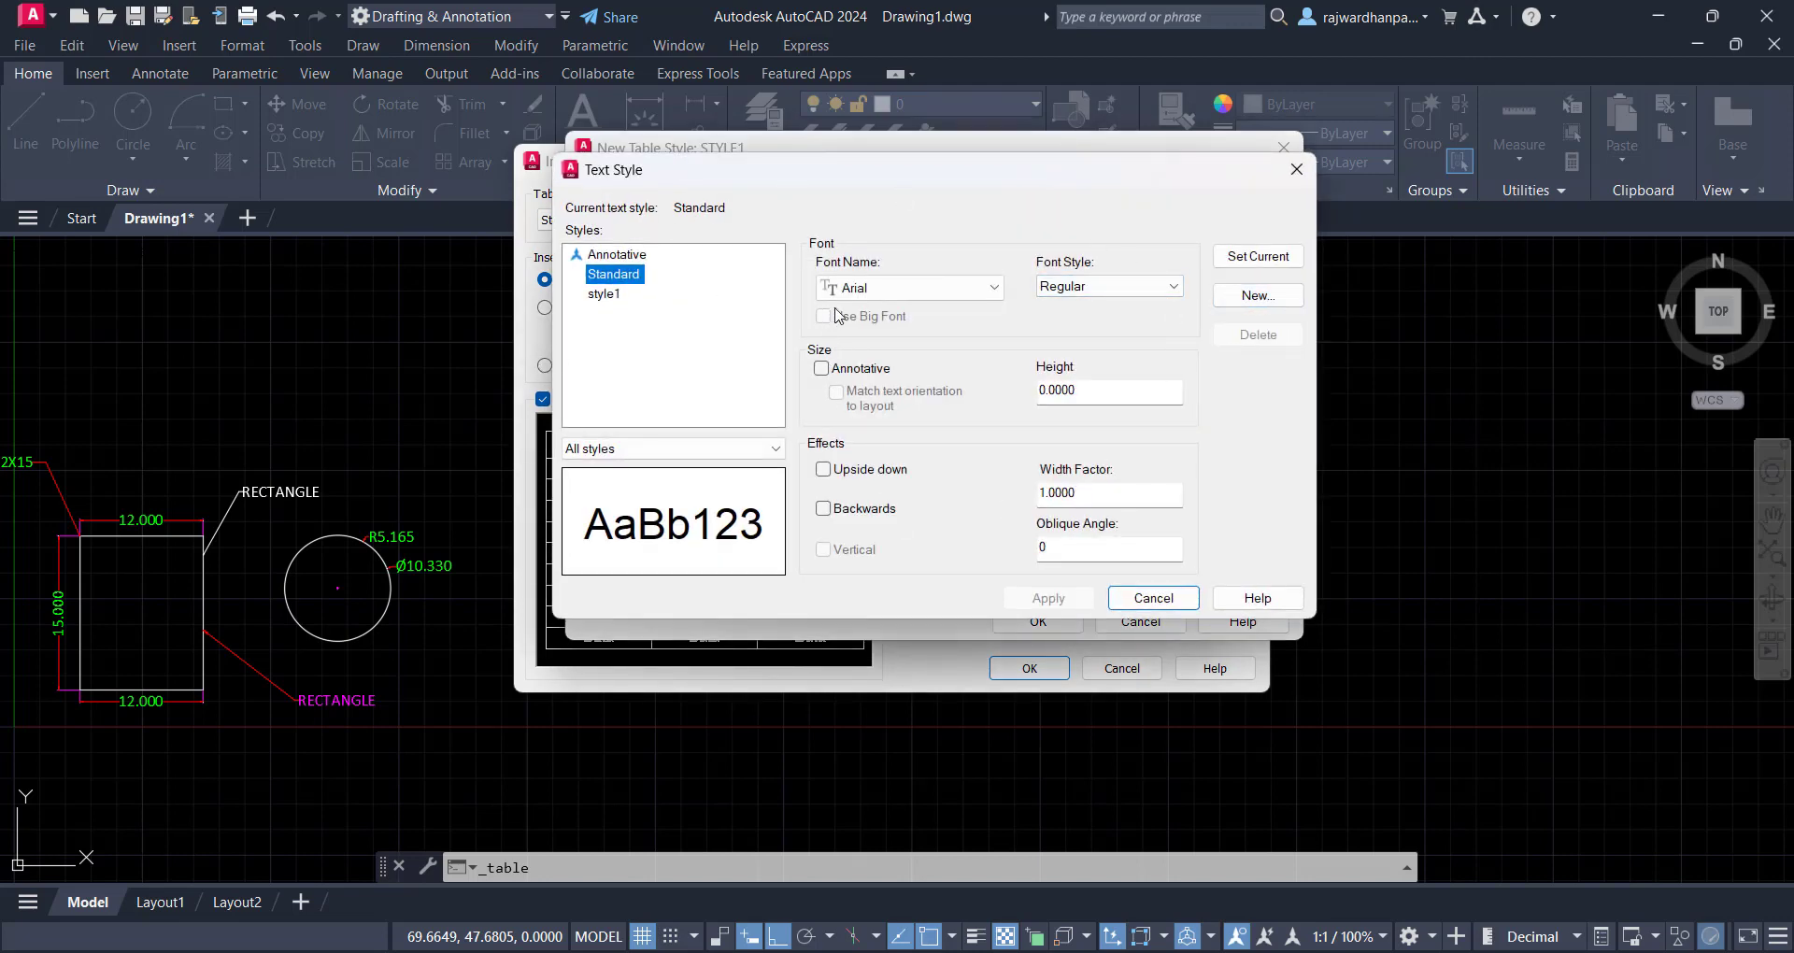
{"action": "left_click", "coordinate": [1296, 169]}
{"action": "left_click", "coordinate": [1181, 290]}
{"action": "left_click", "coordinate": [1147, 333]}
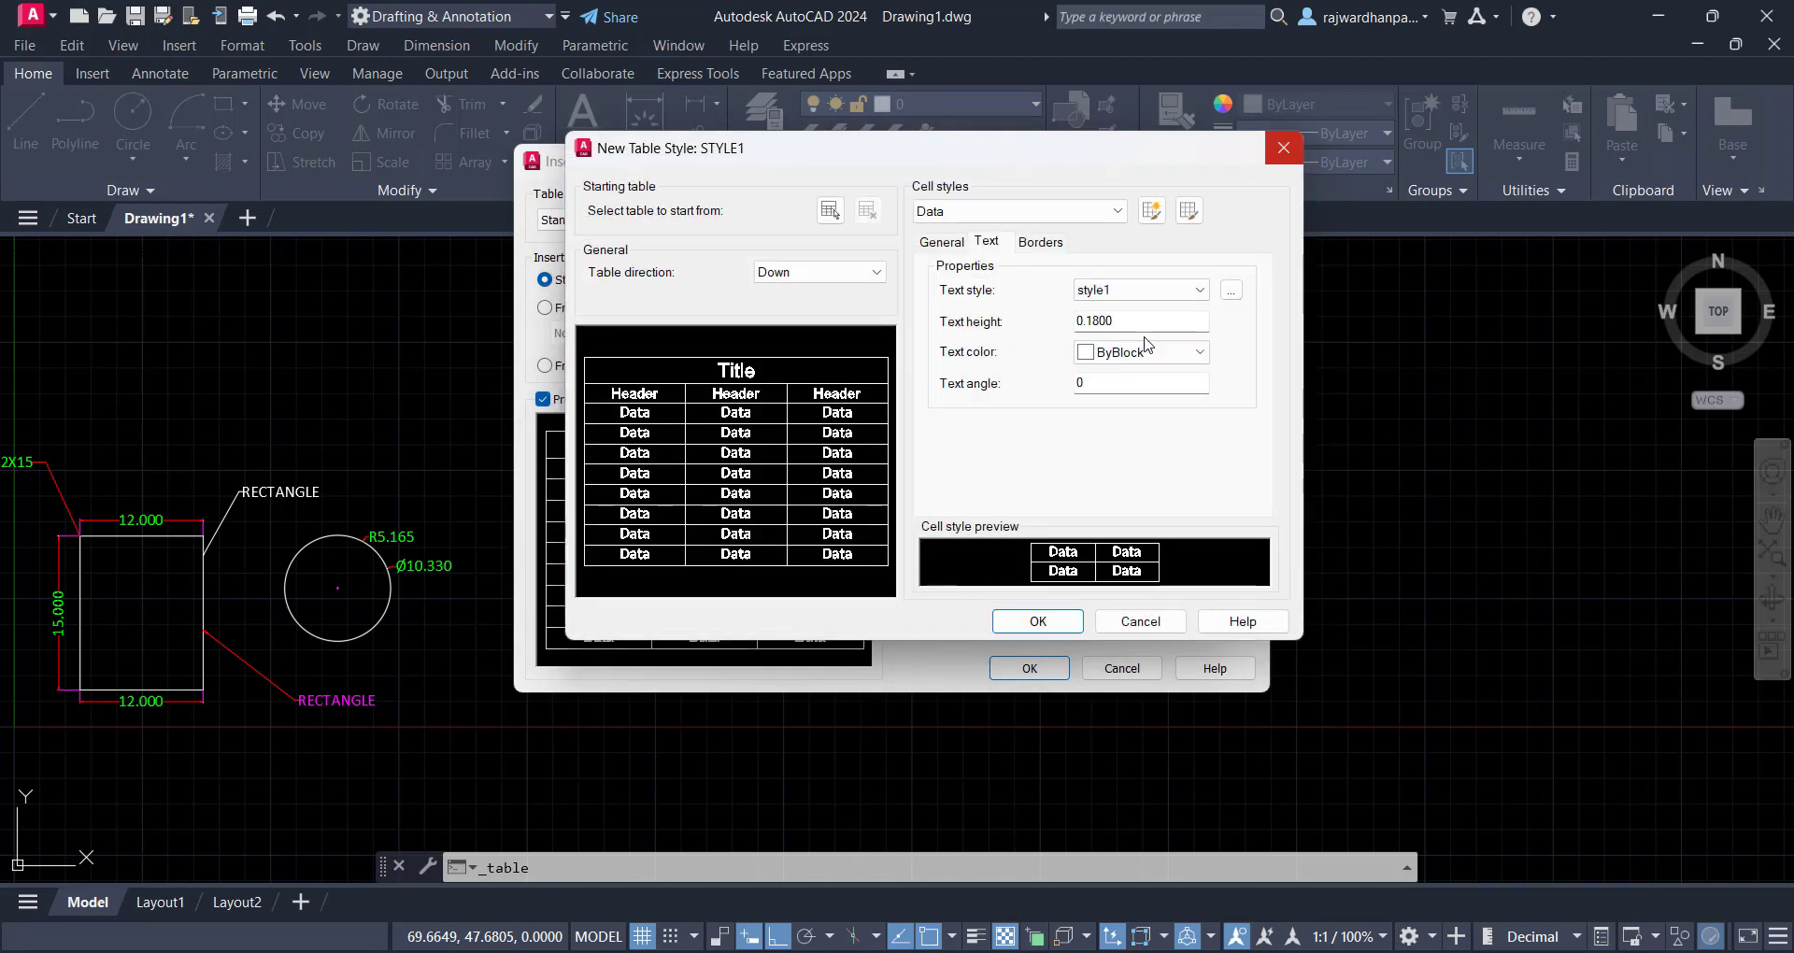
Set the Data cells' text height to 1 and text color to Yellow, and open the text angle for editing
{"action": "double_click", "coordinate": [1133, 322]}
{"action": "type", "text": "1"}
{"action": "left_click", "coordinate": [1135, 352]}
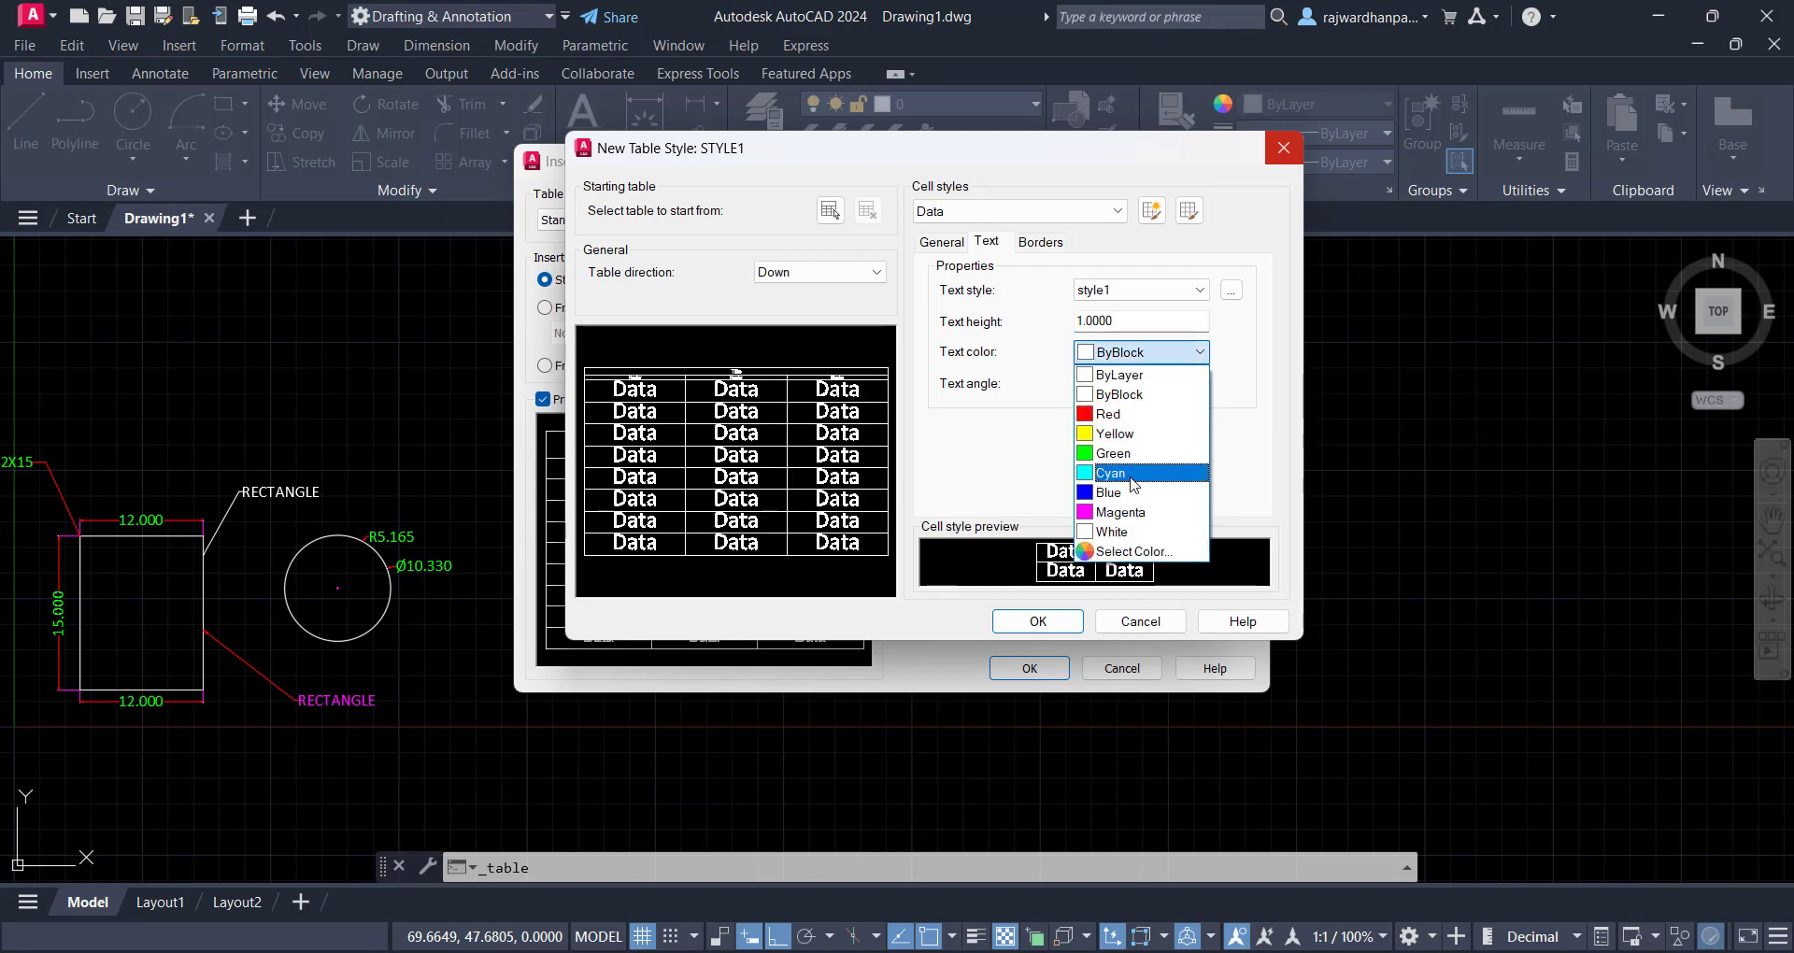
{"action": "left_click", "coordinate": [1110, 435]}
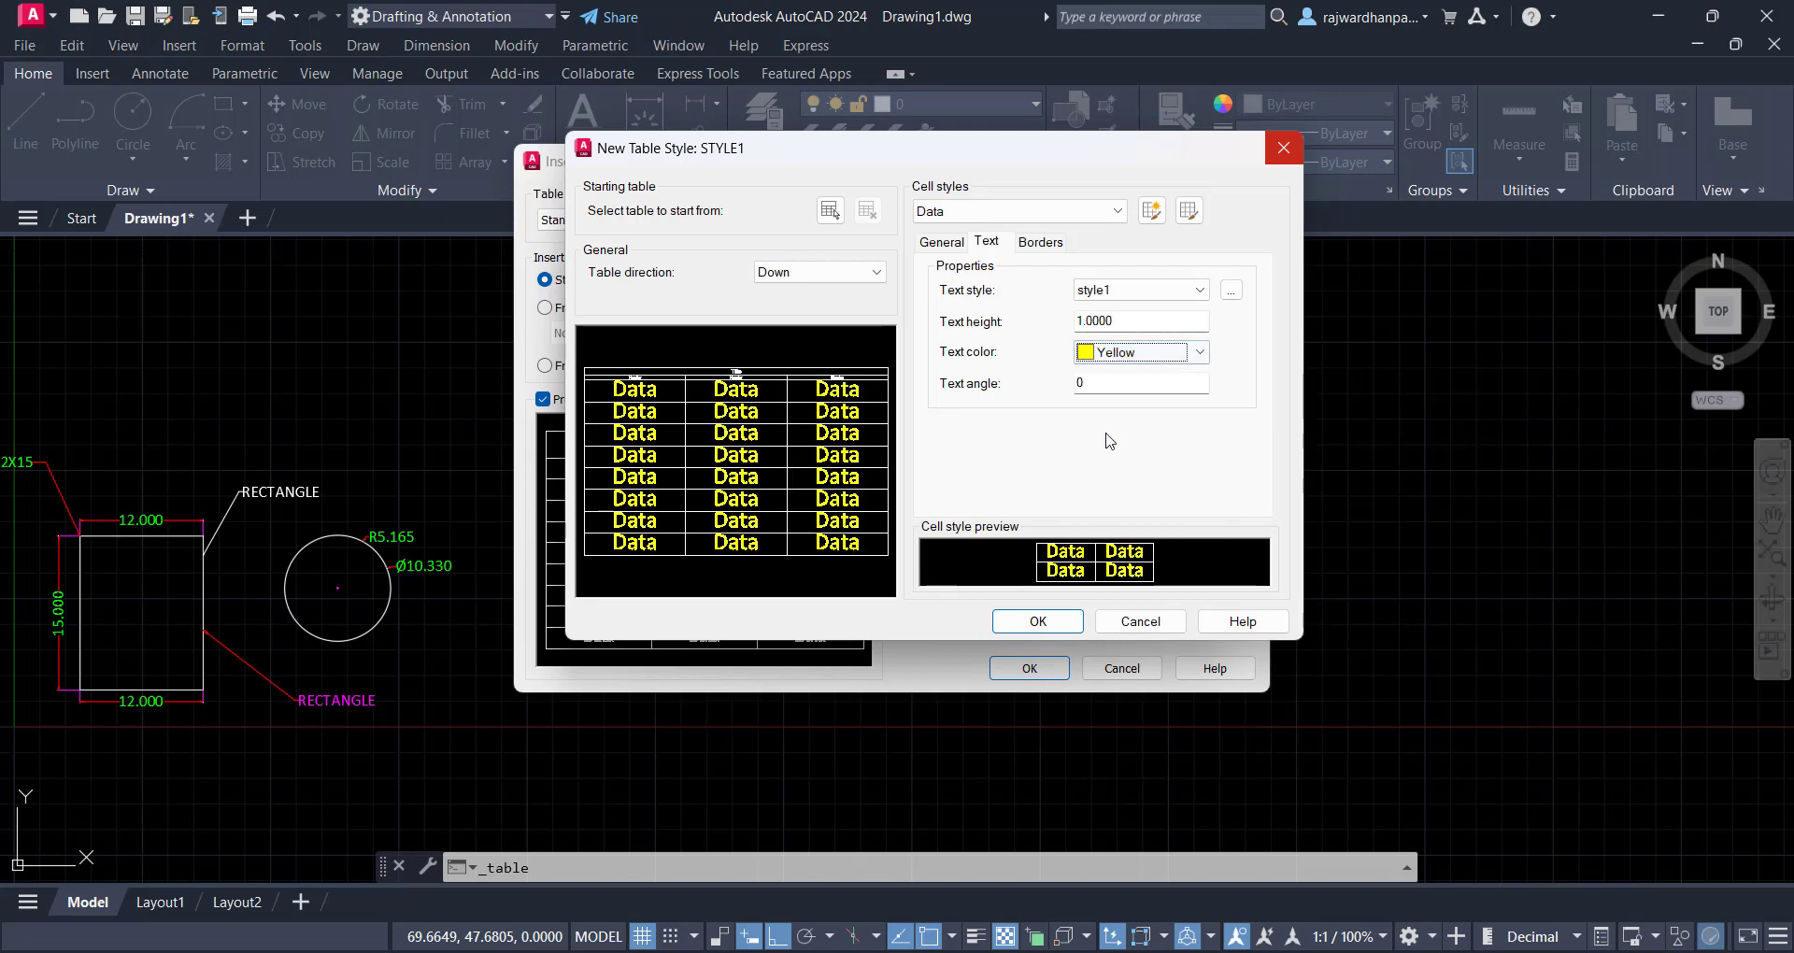
{"action": "left_click_drag", "start_coordinate": [1096, 386], "coordinate": [1061, 368]}
{"action": "left_click", "coordinate": [1114, 385]}
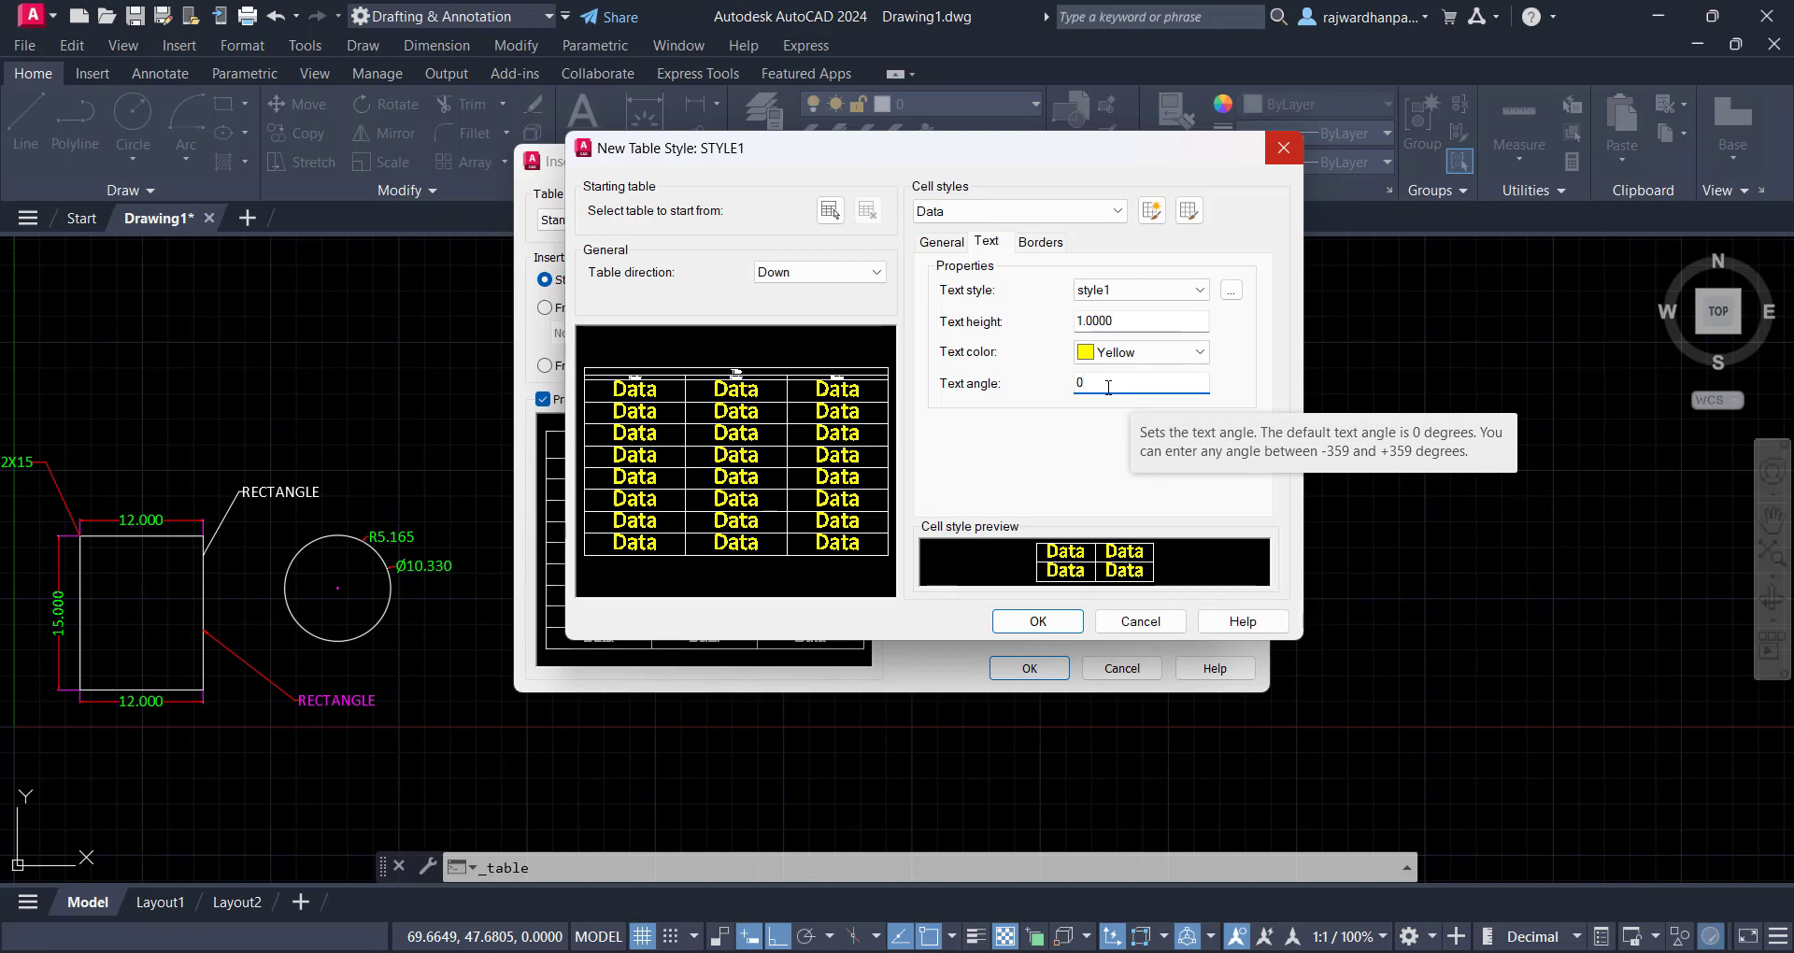
Examine the Data cells' border settings: lineweight, linetype, color, double line and the all-borders option
{"action": "left_click", "coordinate": [1025, 245]}
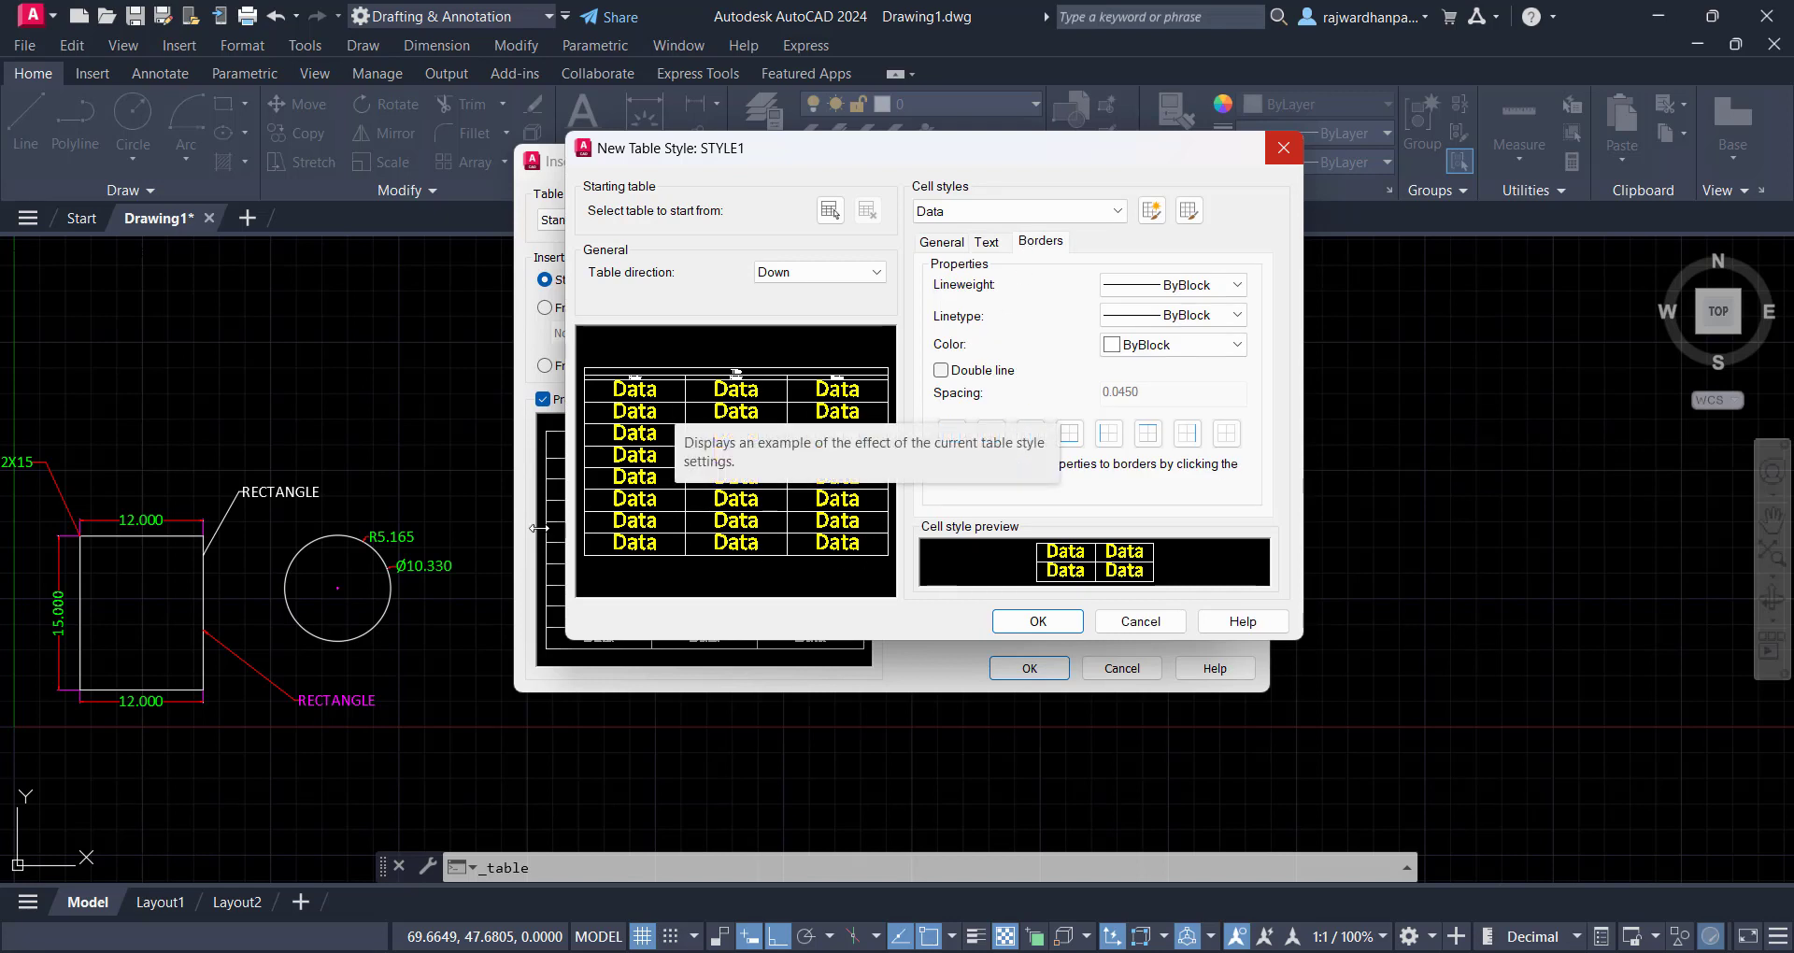
{"action": "left_click", "coordinate": [1184, 292]}
{"action": "left_click", "coordinate": [1184, 291]}
{"action": "left_click", "coordinate": [1196, 316]}
{"action": "left_click", "coordinate": [1195, 316]}
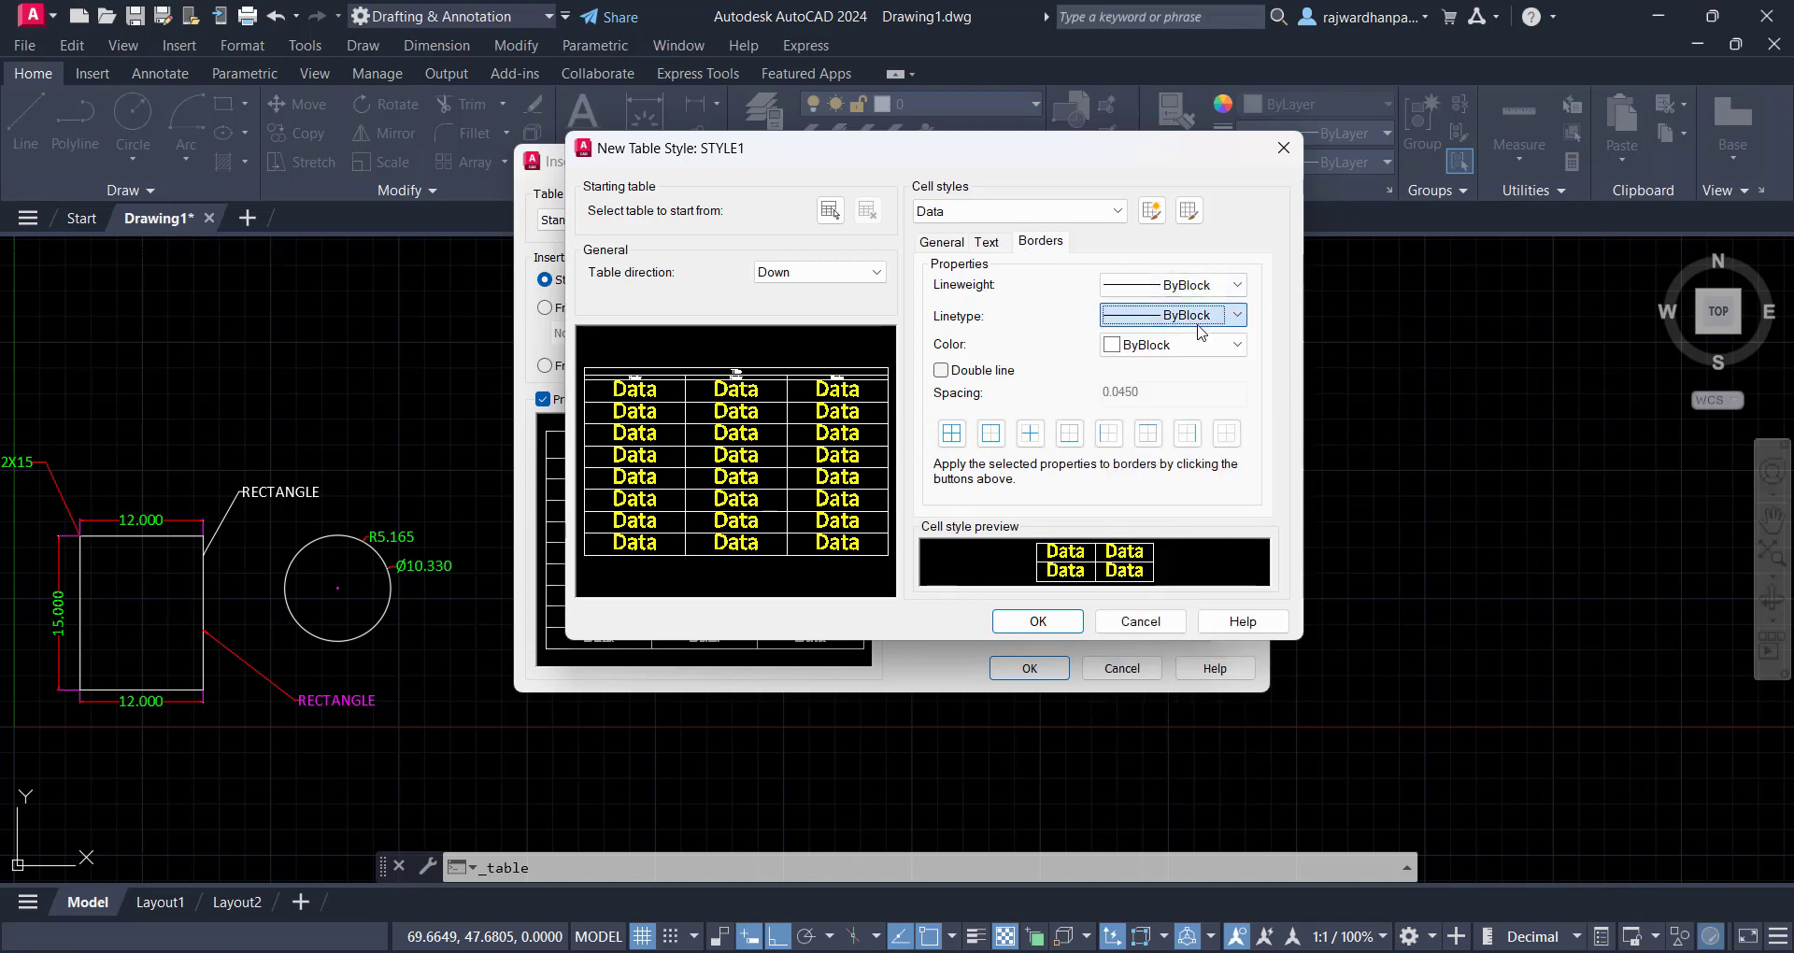
{"action": "left_click", "coordinate": [1154, 356]}
{"action": "left_click", "coordinate": [1155, 357]}
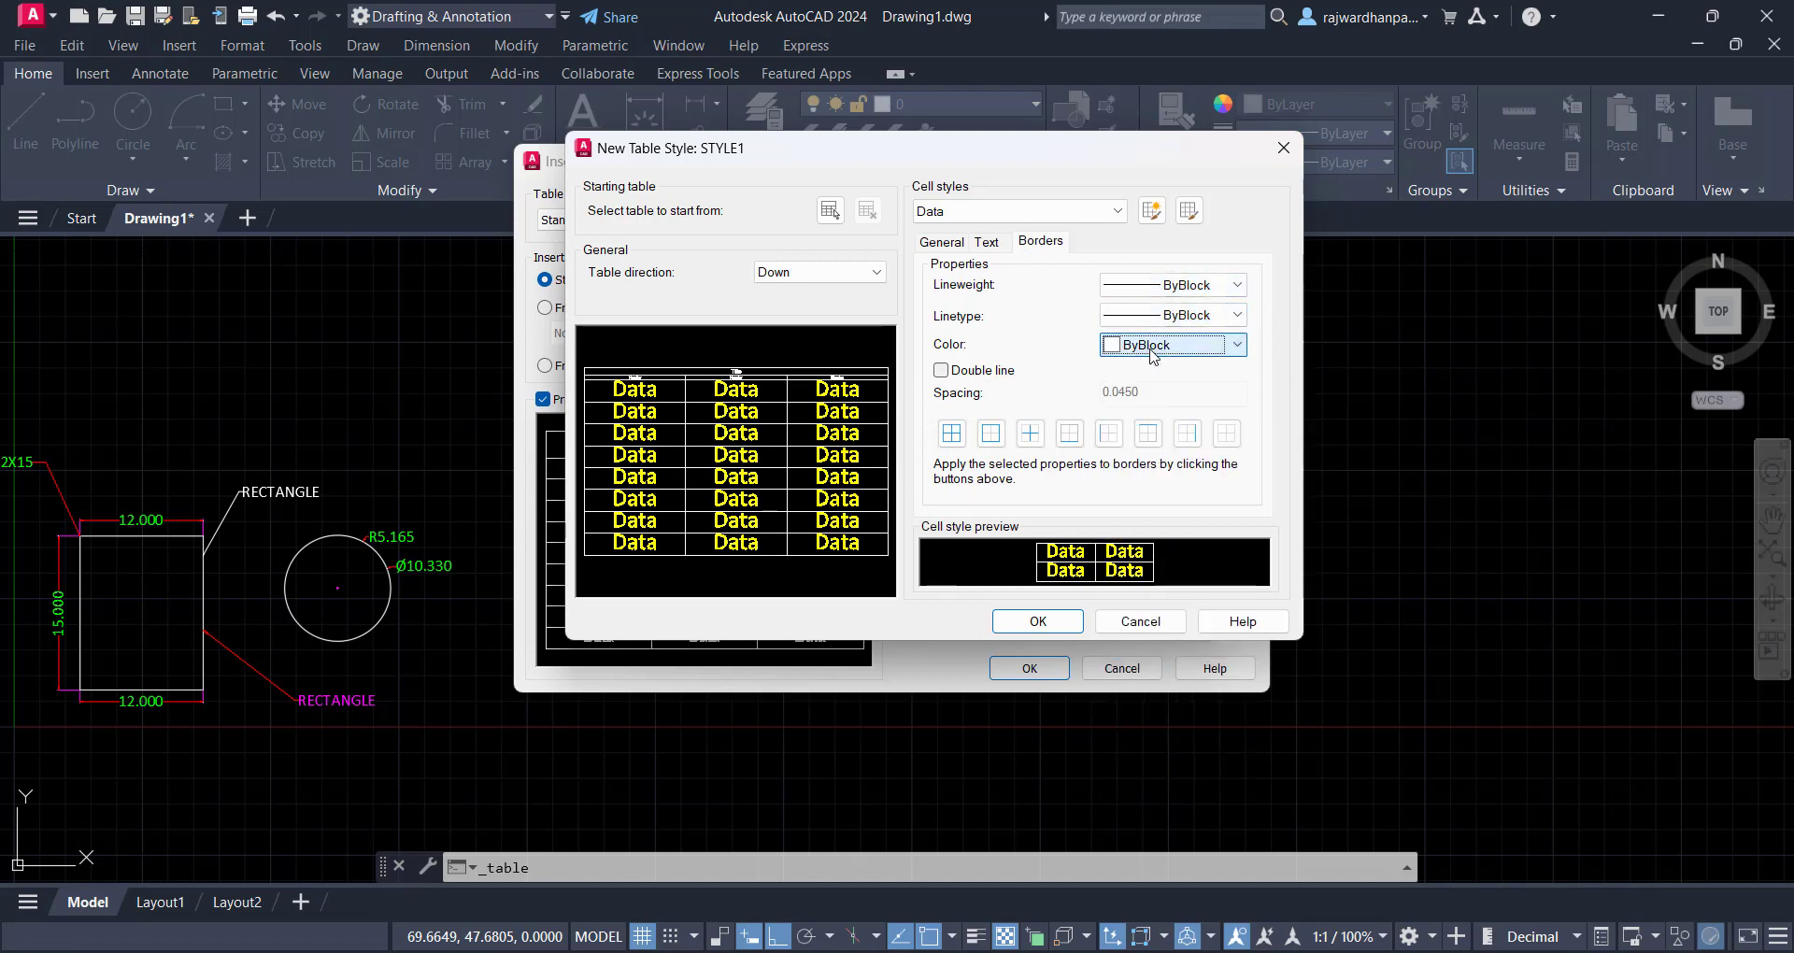
{"action": "left_click", "coordinate": [941, 370]}
{"action": "left_click", "coordinate": [941, 370]}
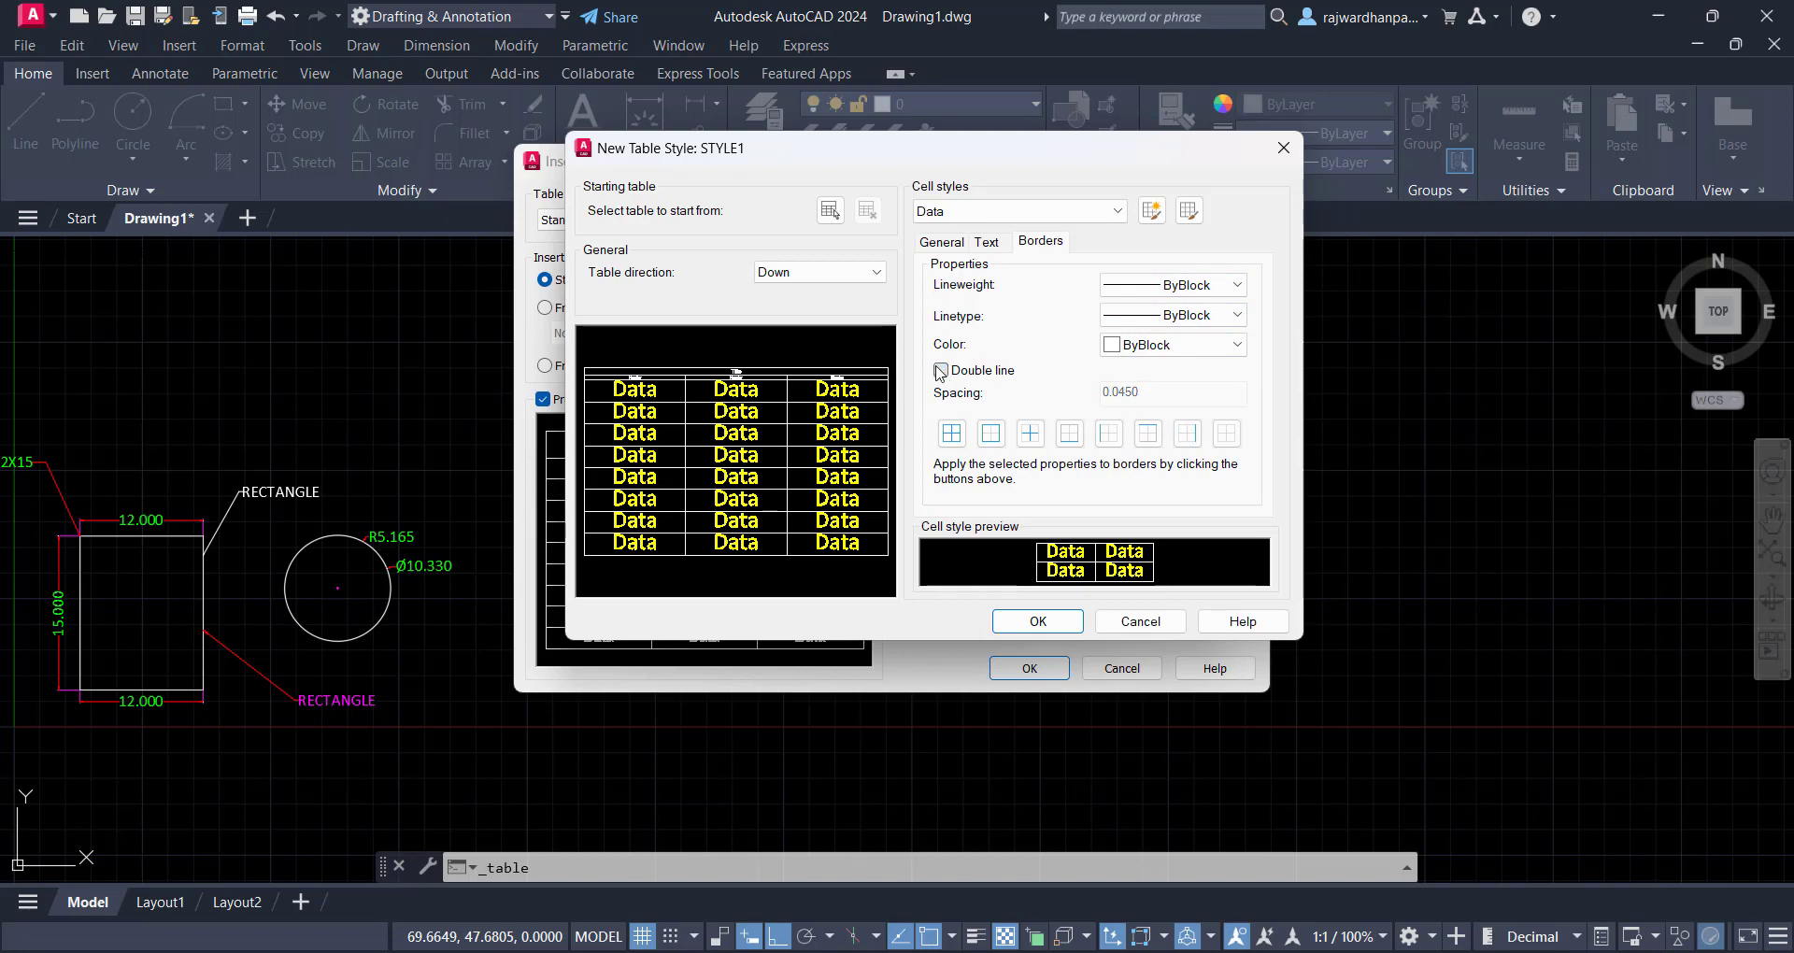
{"action": "left_click", "coordinate": [952, 434]}
Try Cyan as the Data cells' fill color and set it back to None
{"action": "left_click", "coordinate": [940, 245]}
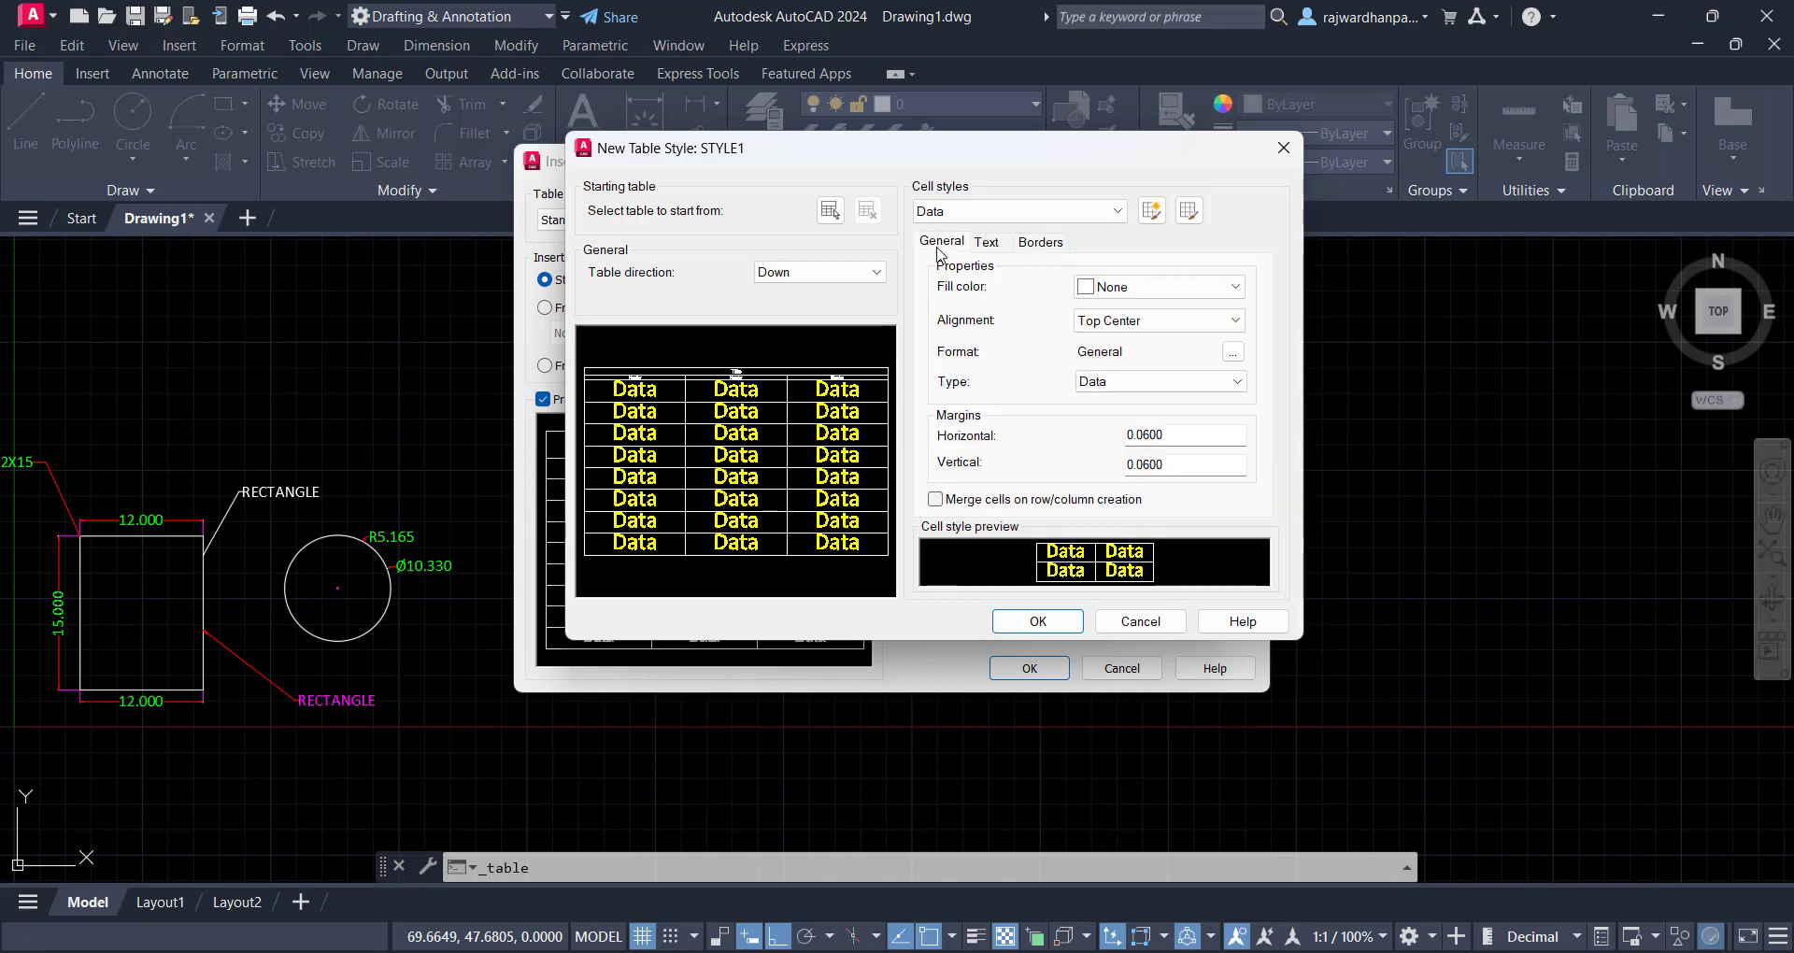
{"action": "left_click", "coordinate": [1158, 288]}
{"action": "left_click", "coordinate": [1129, 432]}
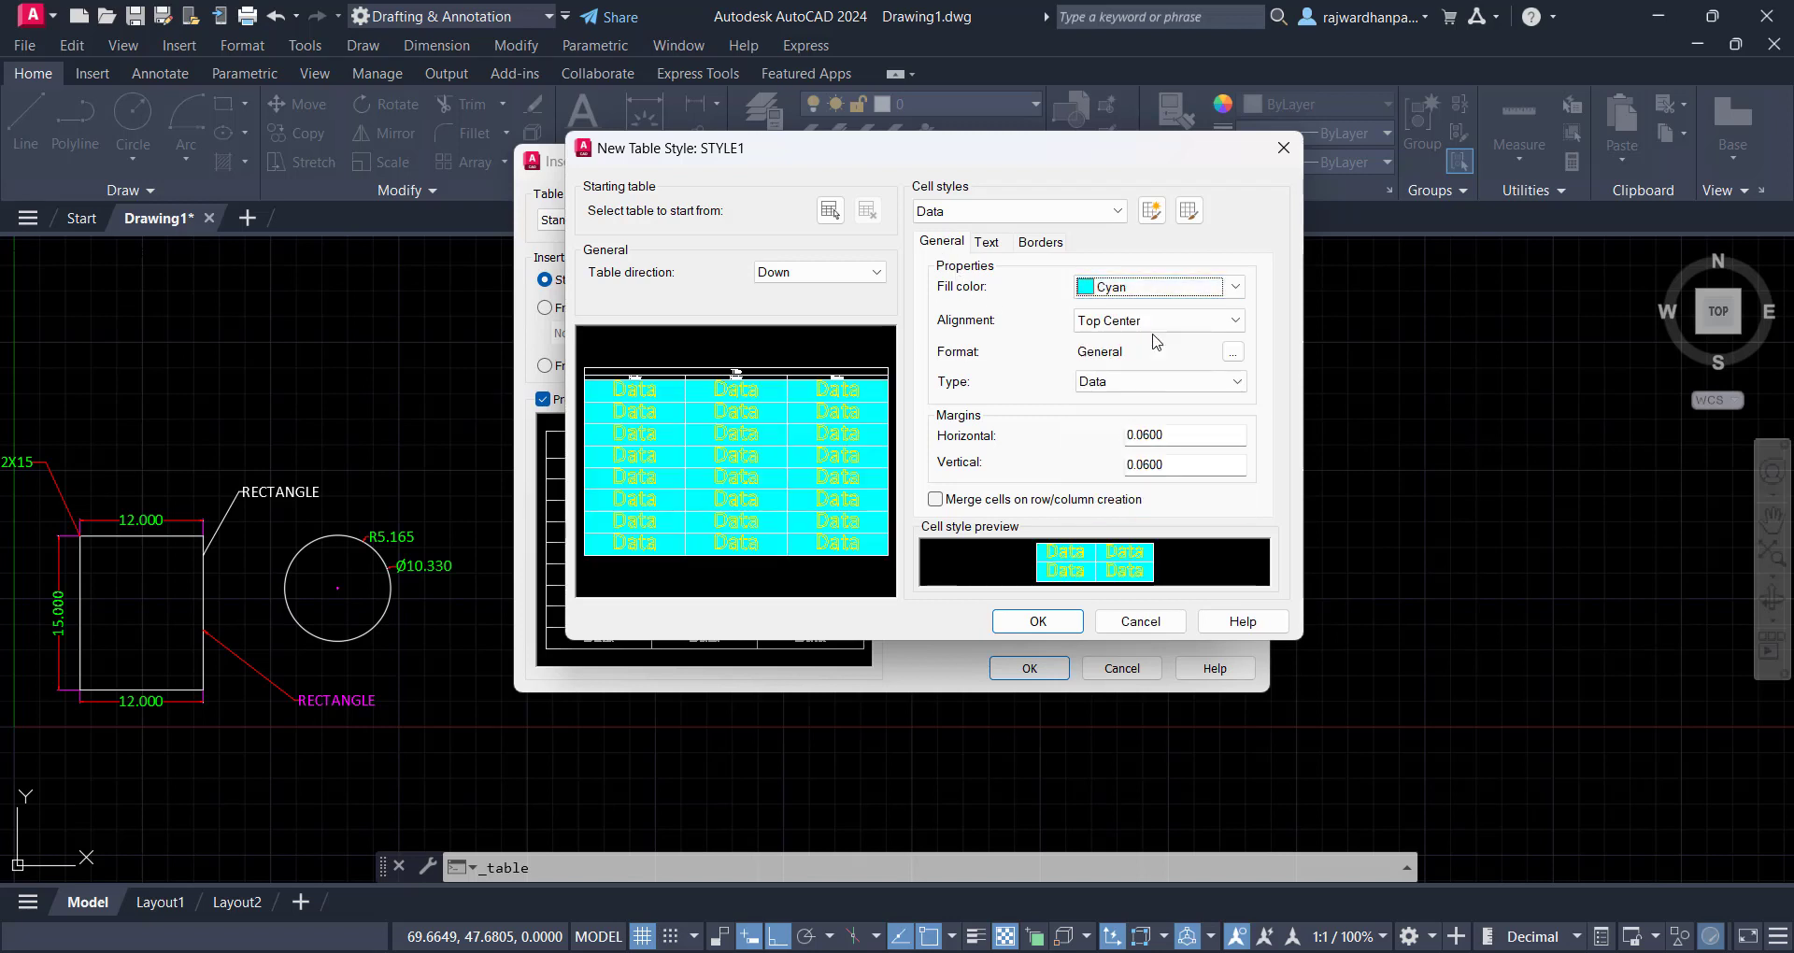
{"action": "left_click", "coordinate": [1158, 287]}
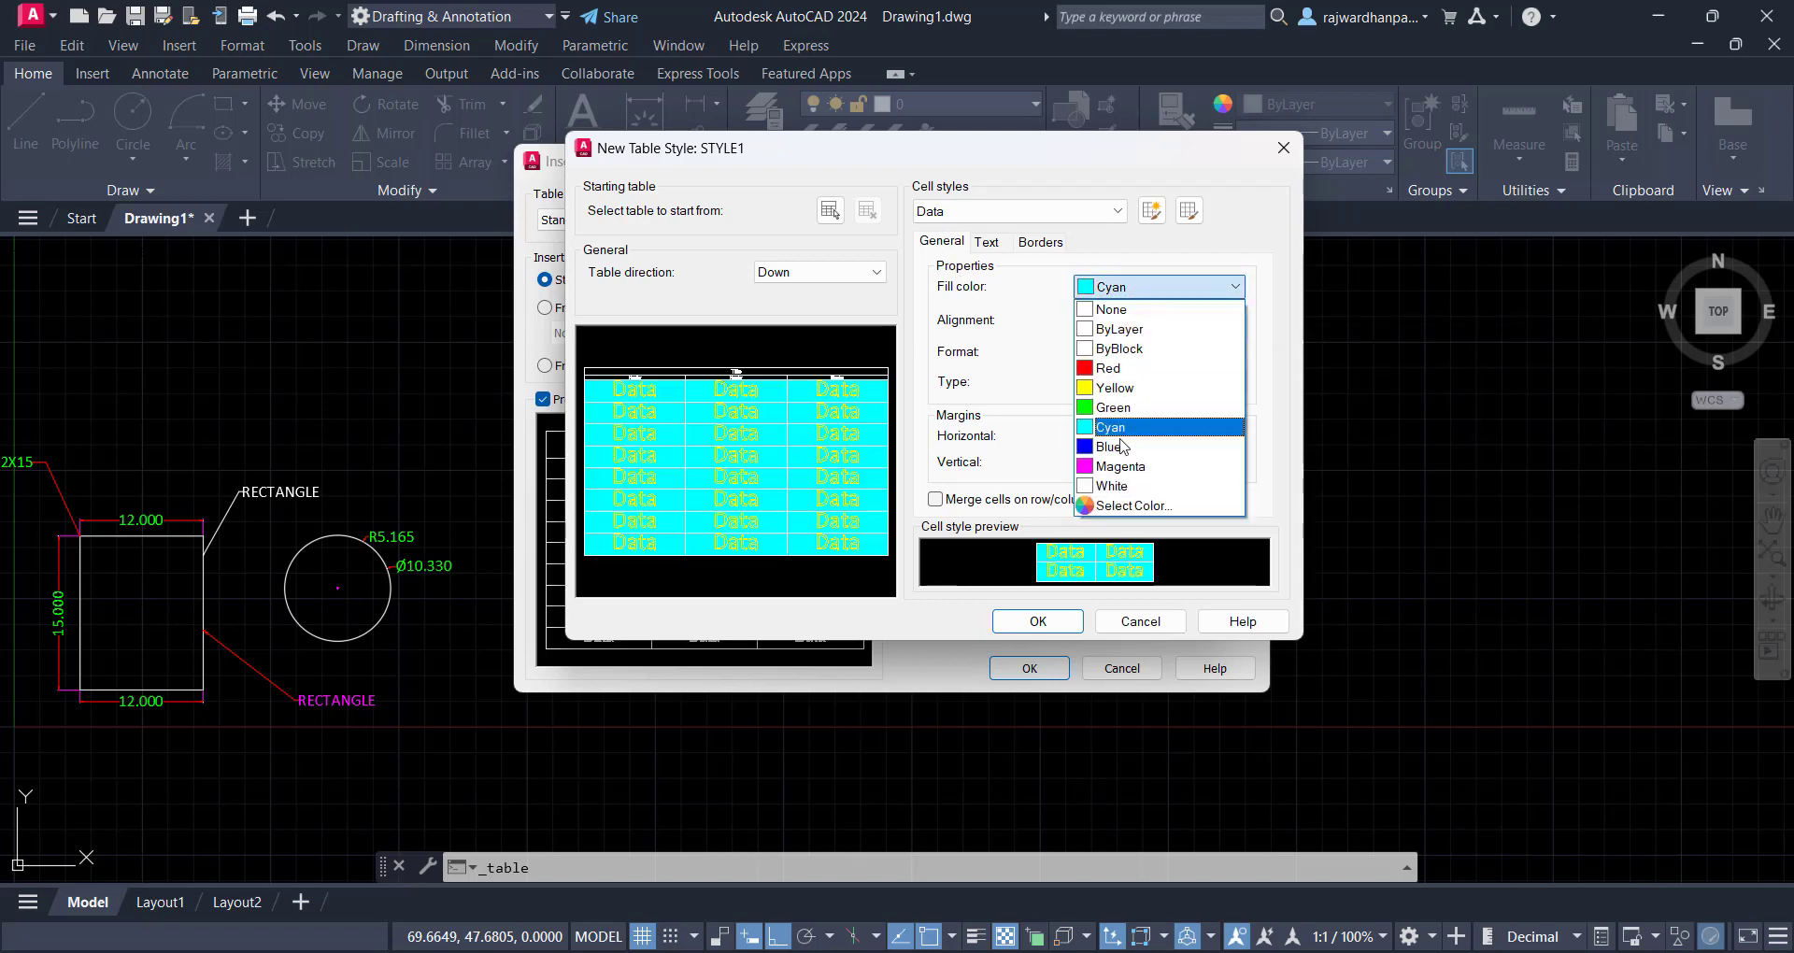
{"action": "left_click", "coordinate": [1109, 309]}
Set the Data cells' alignment to Middle Center, keeping the type as Data and the margins at 0.0600
{"action": "left_click", "coordinate": [1138, 321]}
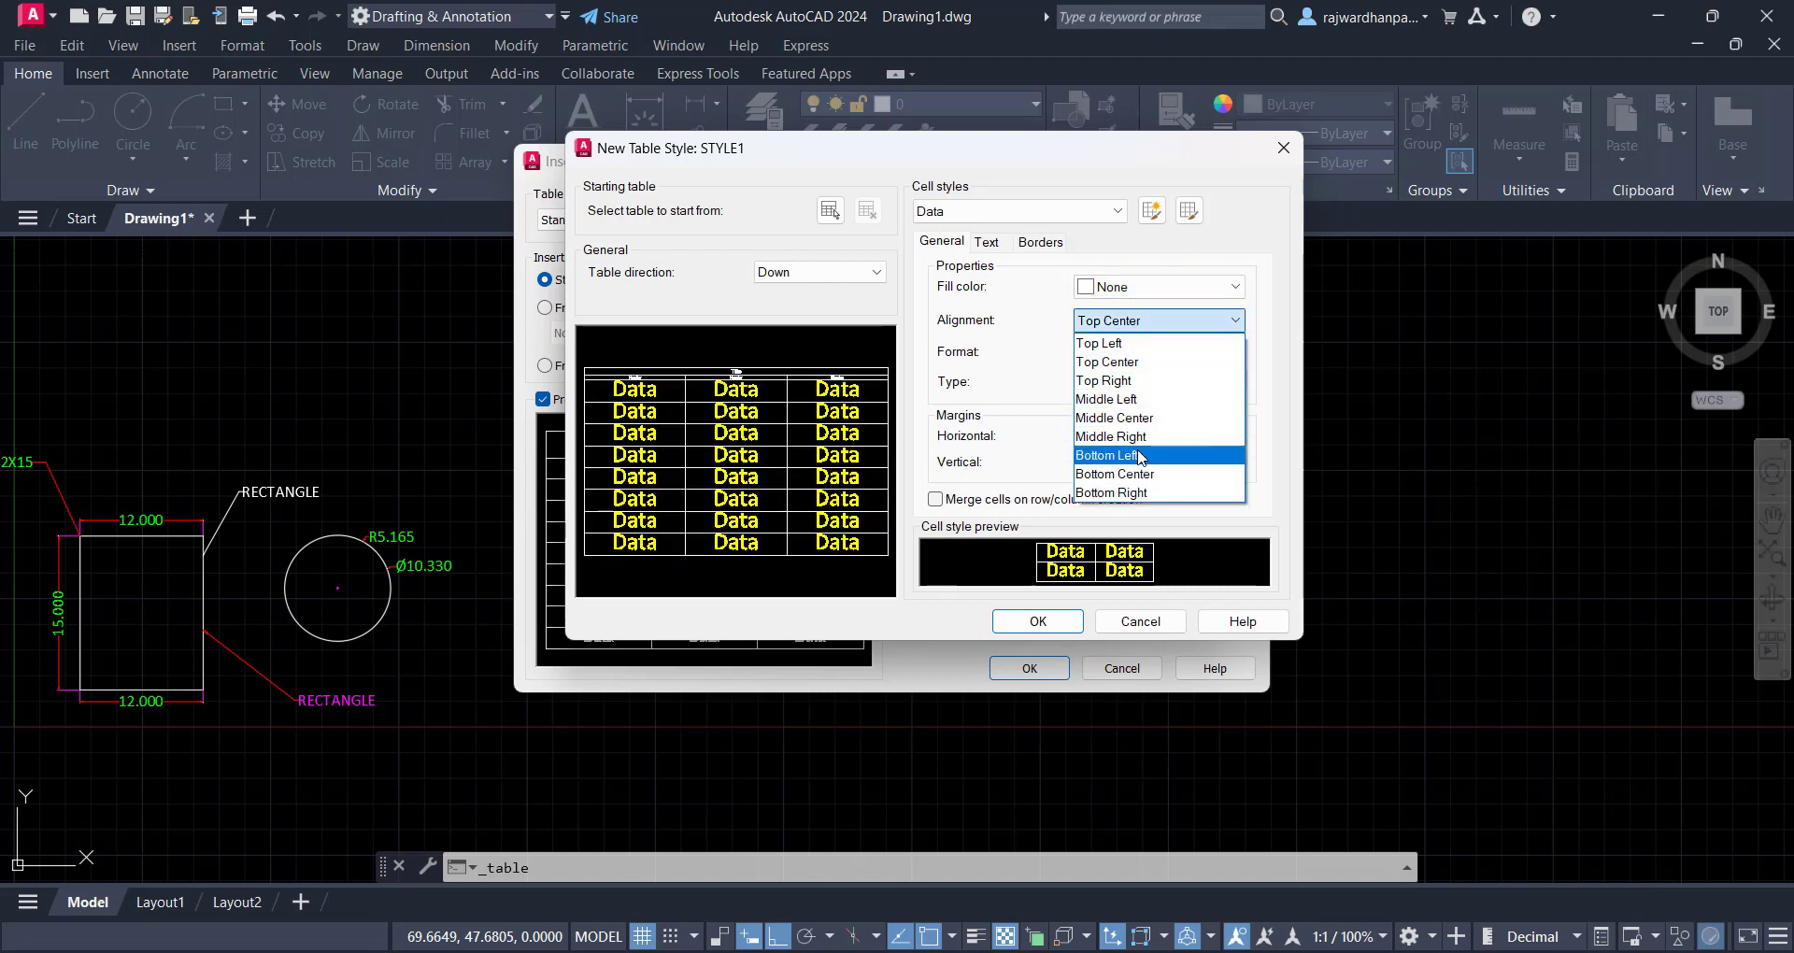
{"action": "left_click", "coordinate": [1145, 420]}
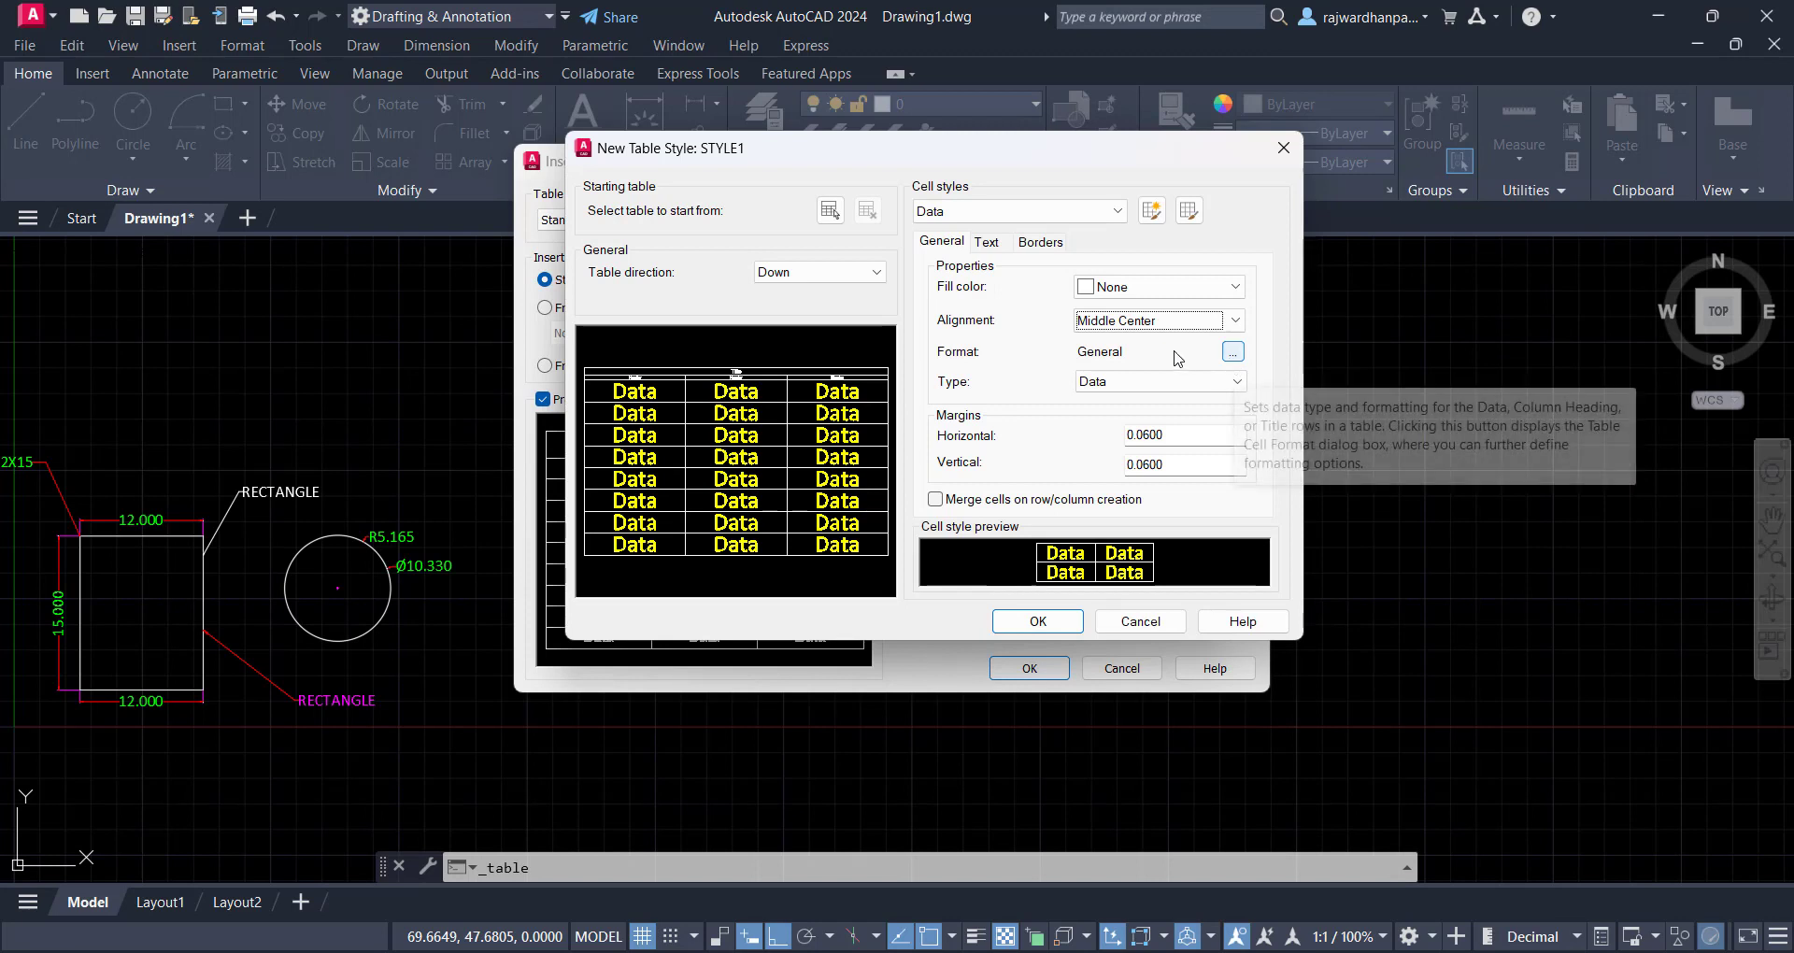
{"action": "left_click", "coordinate": [1141, 382]}
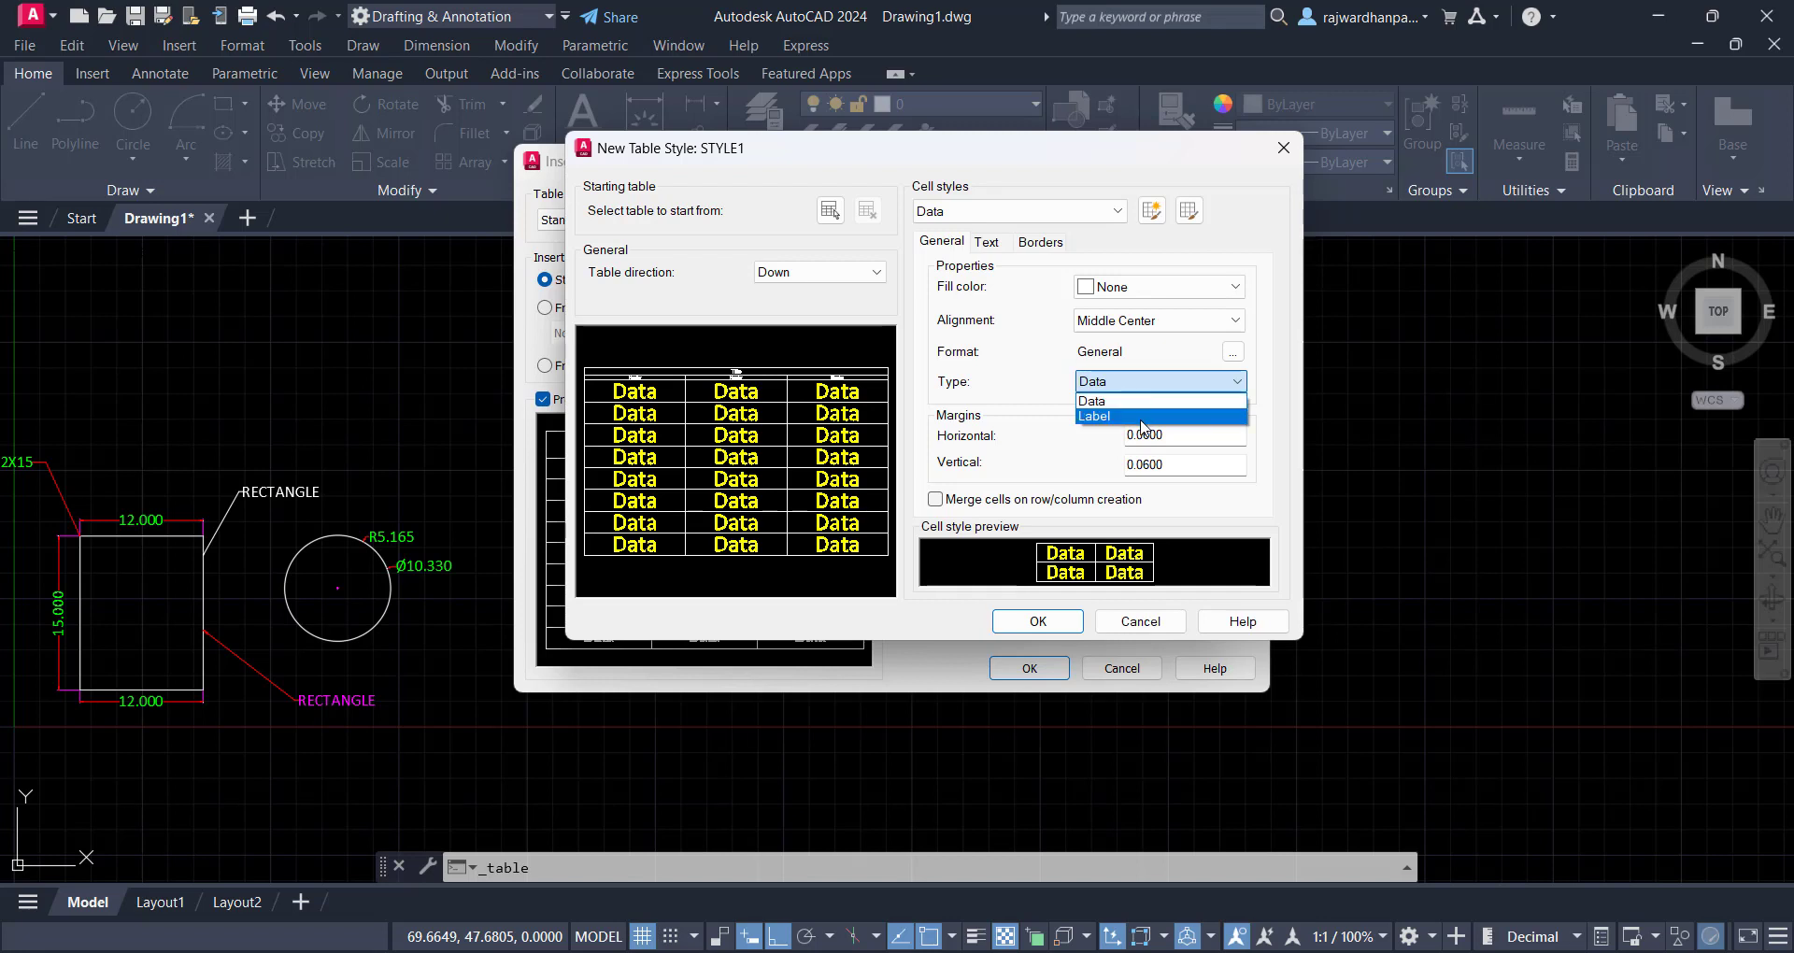
{"action": "left_click", "coordinate": [1163, 401]}
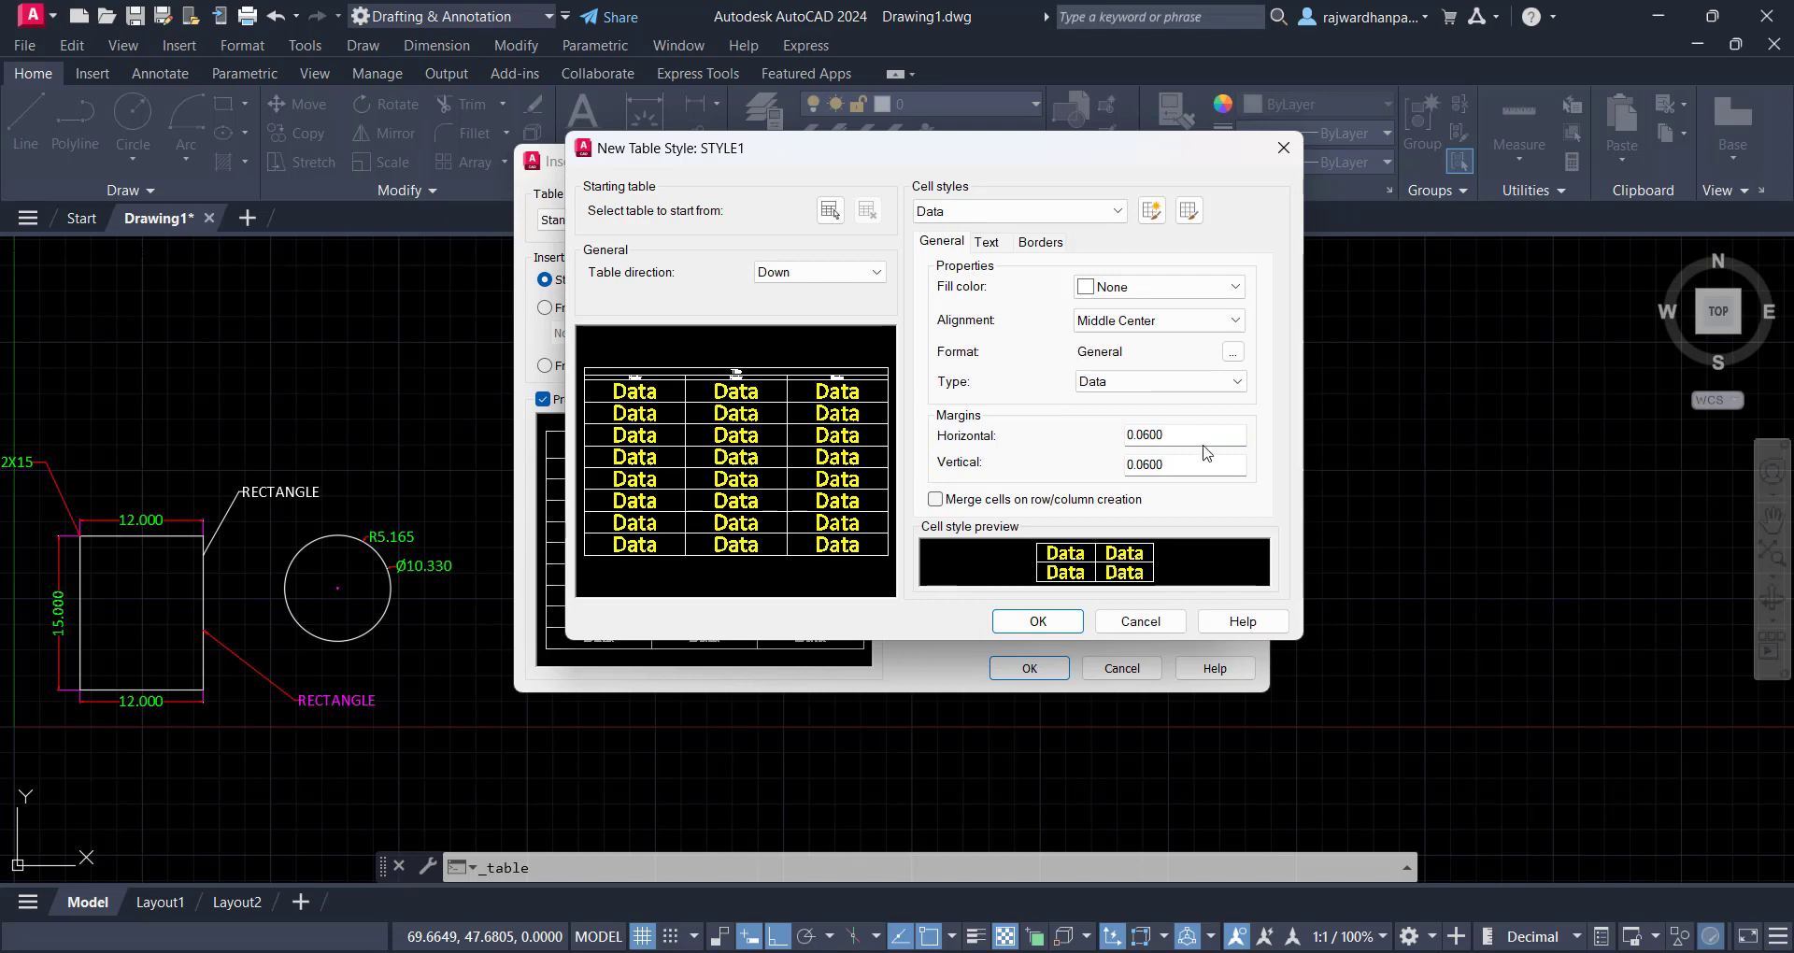
{"action": "left_click", "coordinate": [1209, 464]}
{"action": "left_click", "coordinate": [1176, 434]}
Switch to the Header cell style and assign the text style style1 to it
{"action": "left_click", "coordinate": [1010, 211]}
{"action": "left_click", "coordinate": [980, 255]}
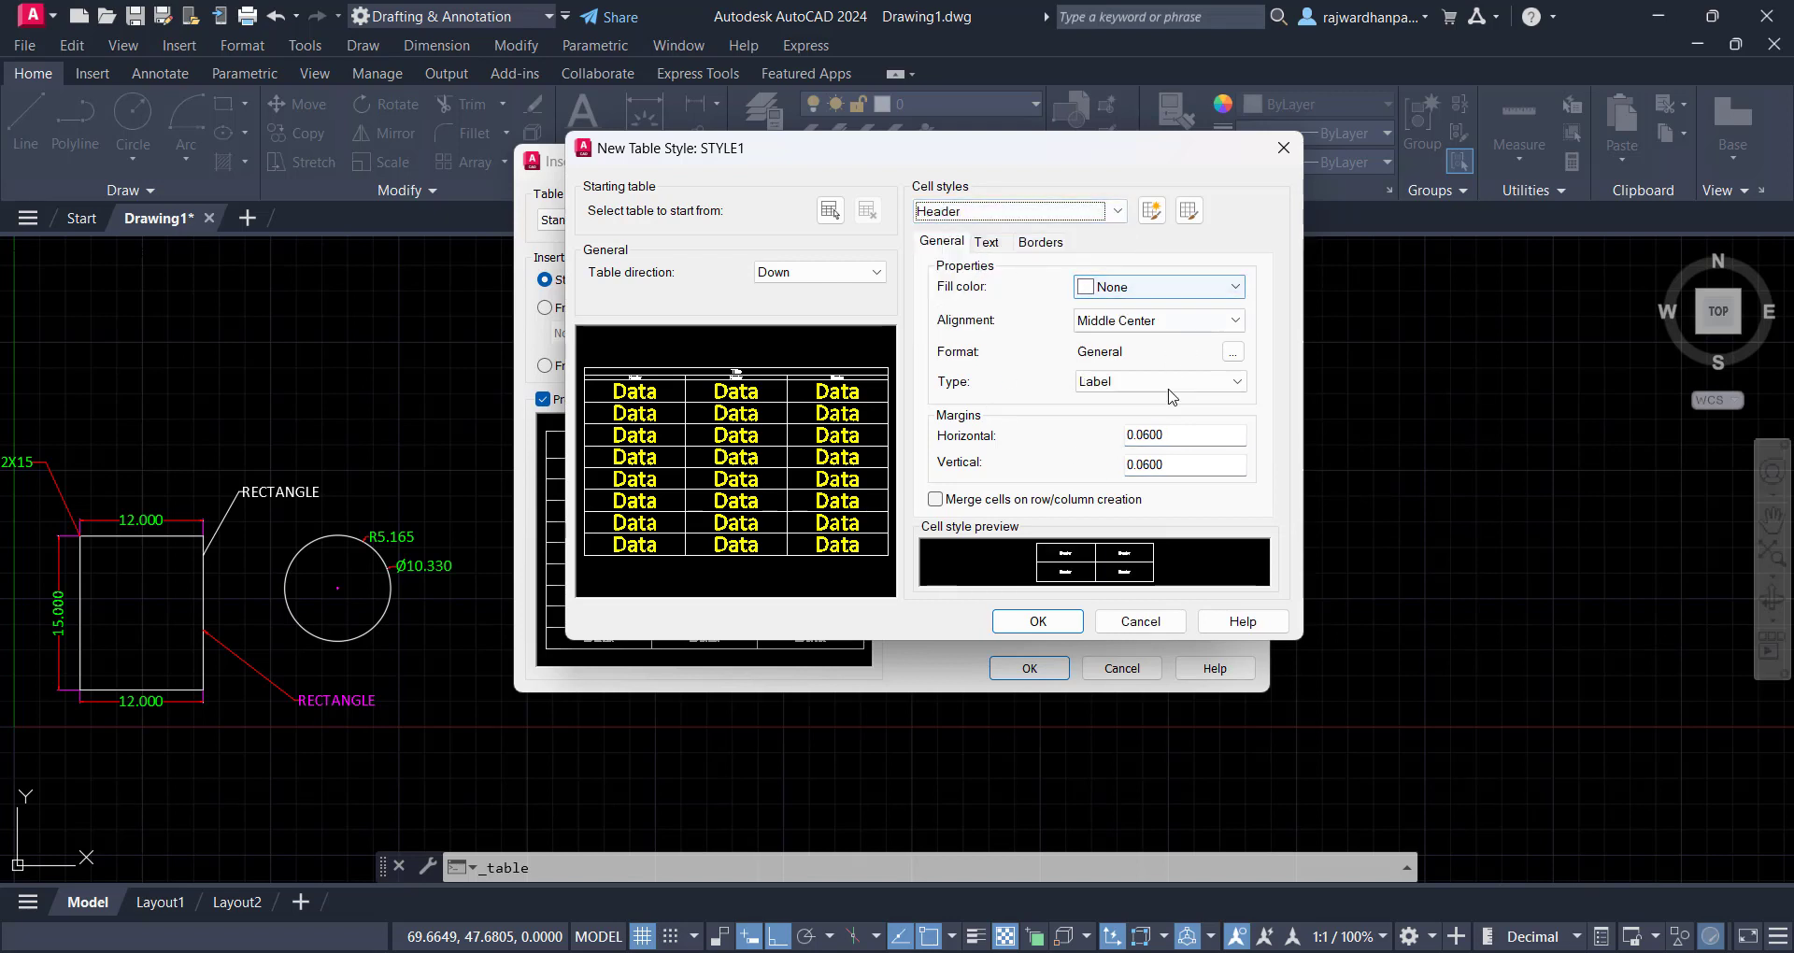
{"action": "left_click", "coordinate": [986, 242]}
{"action": "left_click", "coordinate": [1154, 301]}
{"action": "left_click", "coordinate": [1116, 336]}
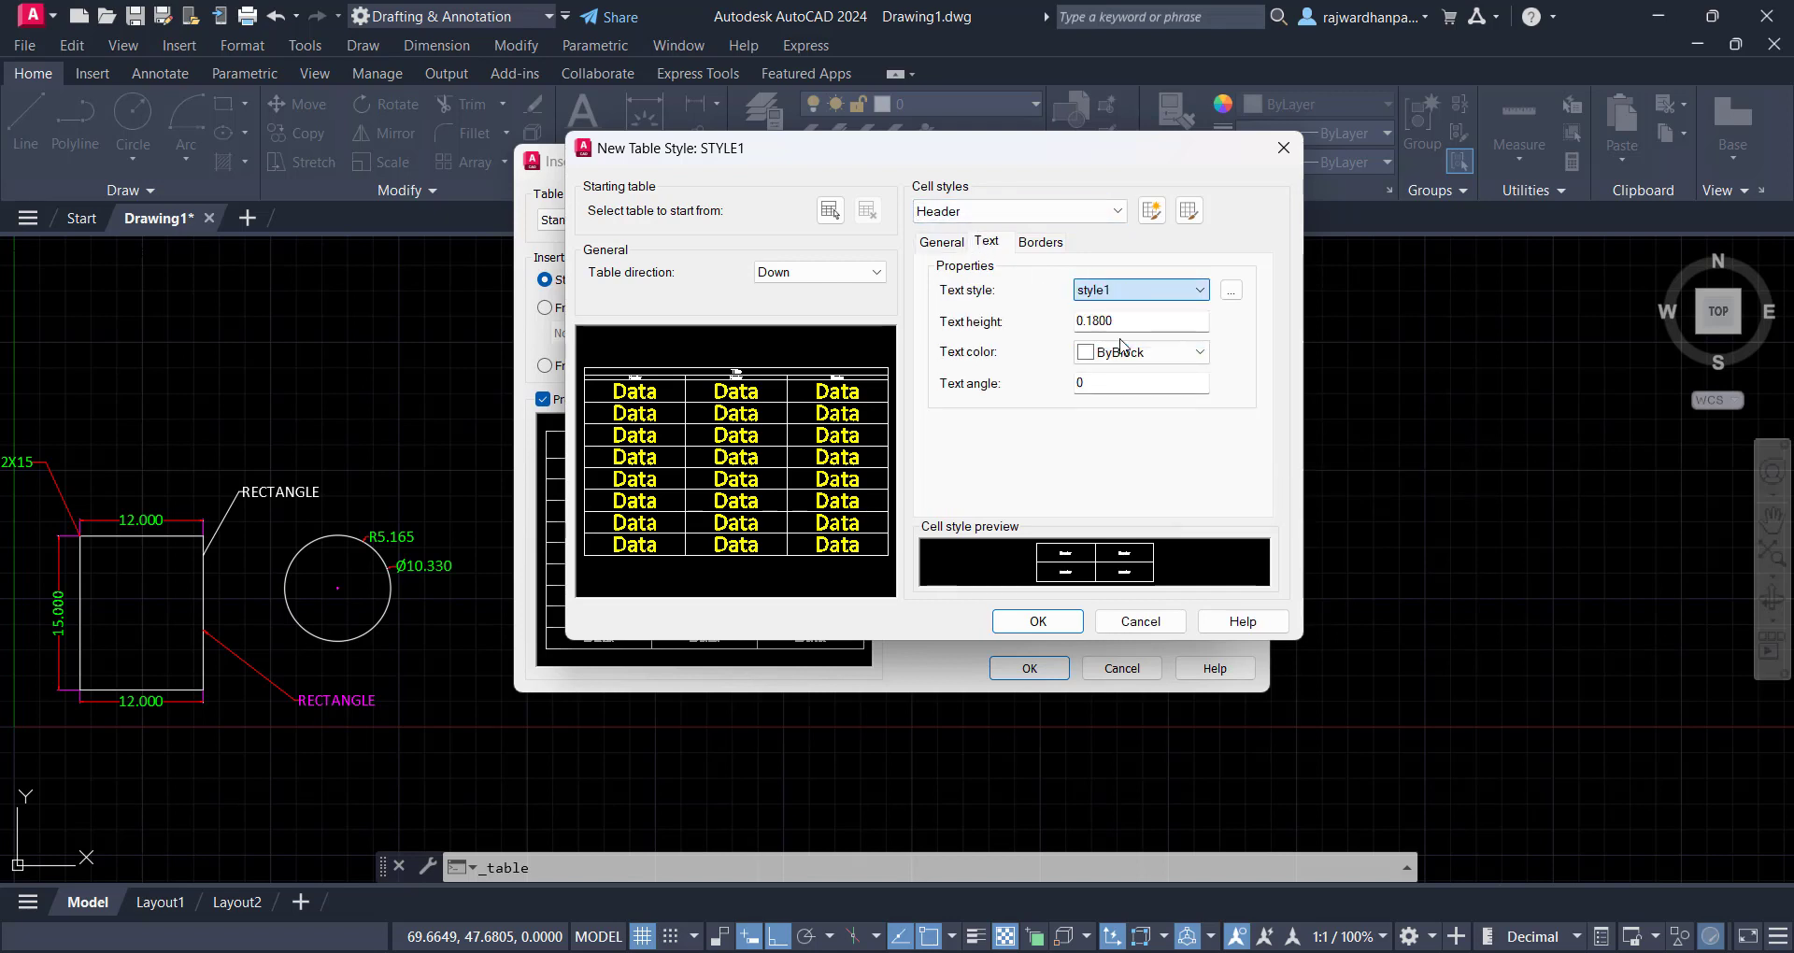
Set the Header cells' text height to 1 and text color to Green, and view their border settings
{"action": "double_click", "coordinate": [1138, 321]}
{"action": "type", "text": "1"}
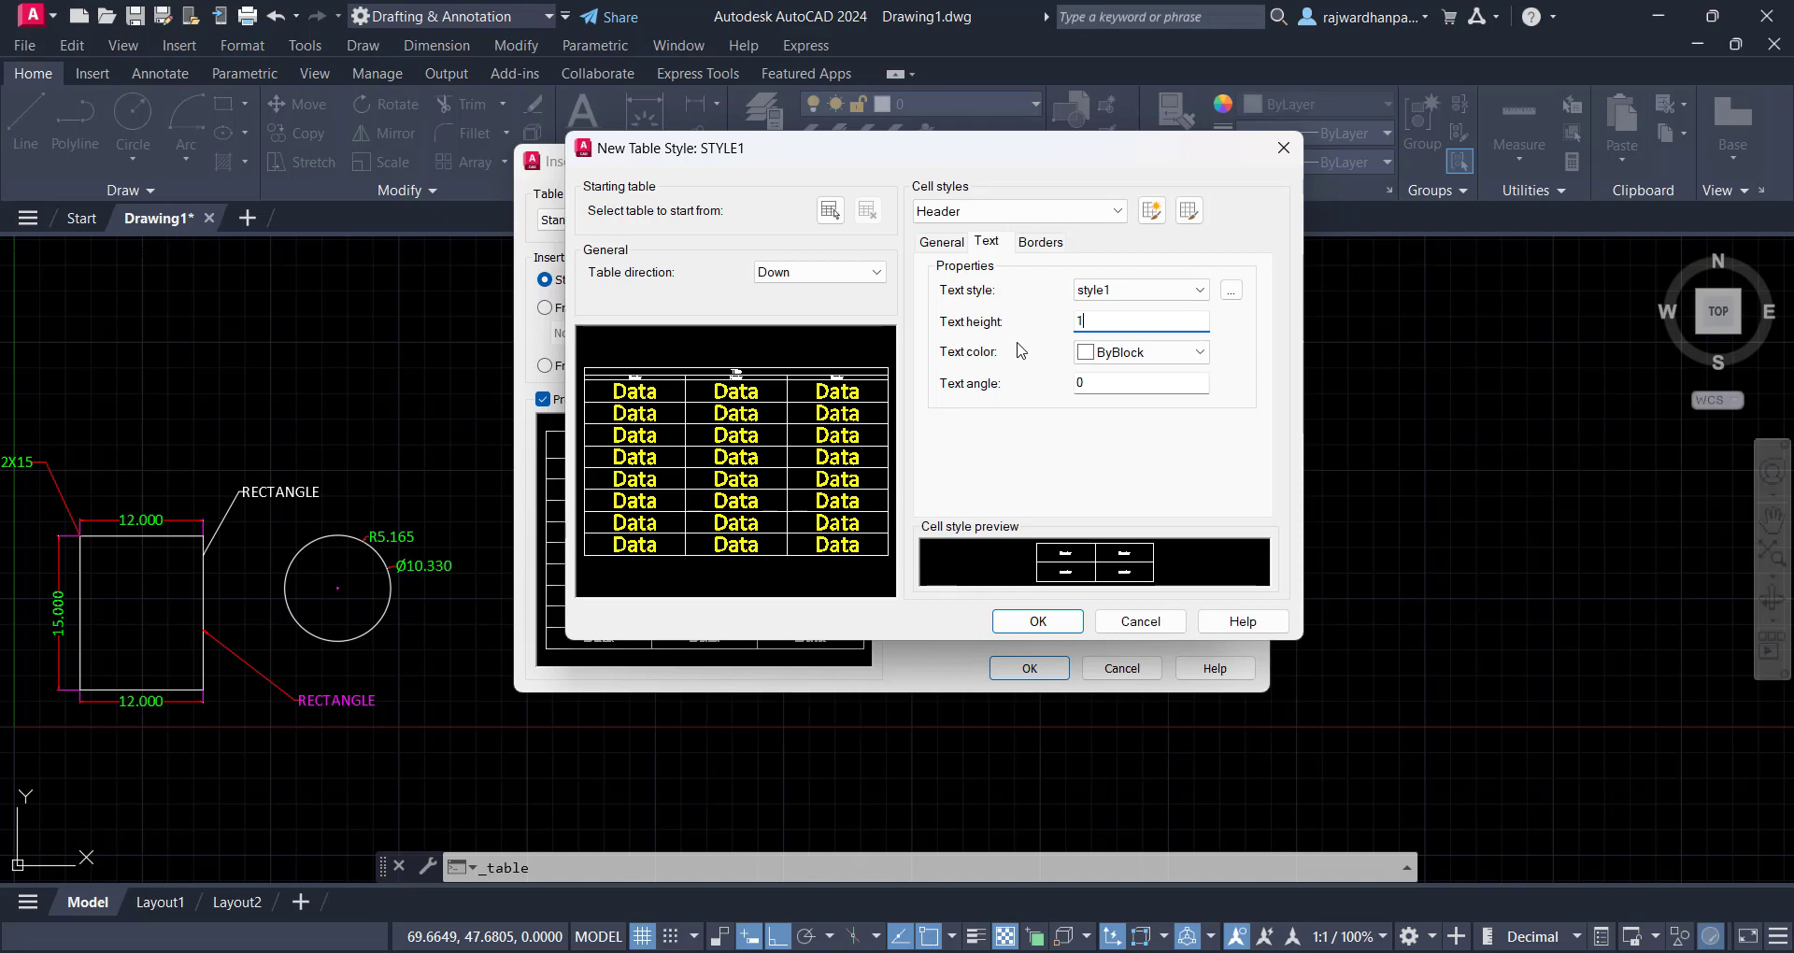
{"action": "left_click", "coordinate": [1135, 353]}
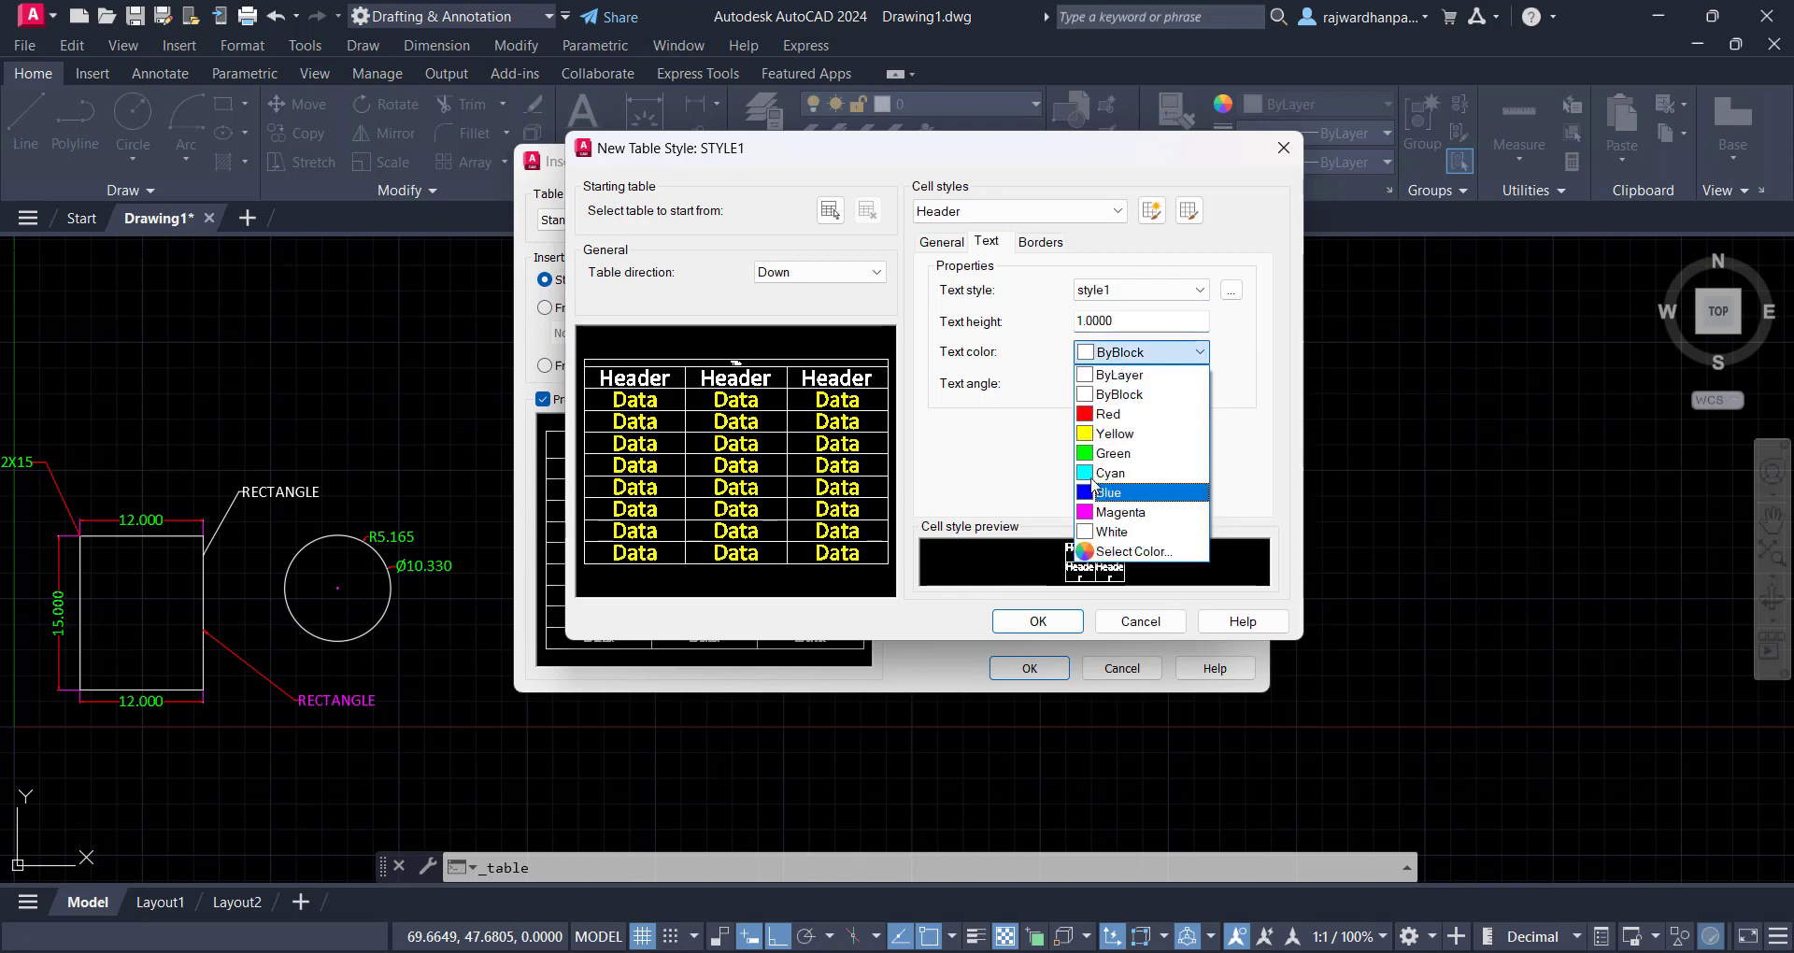
{"action": "left_click", "coordinate": [1110, 453]}
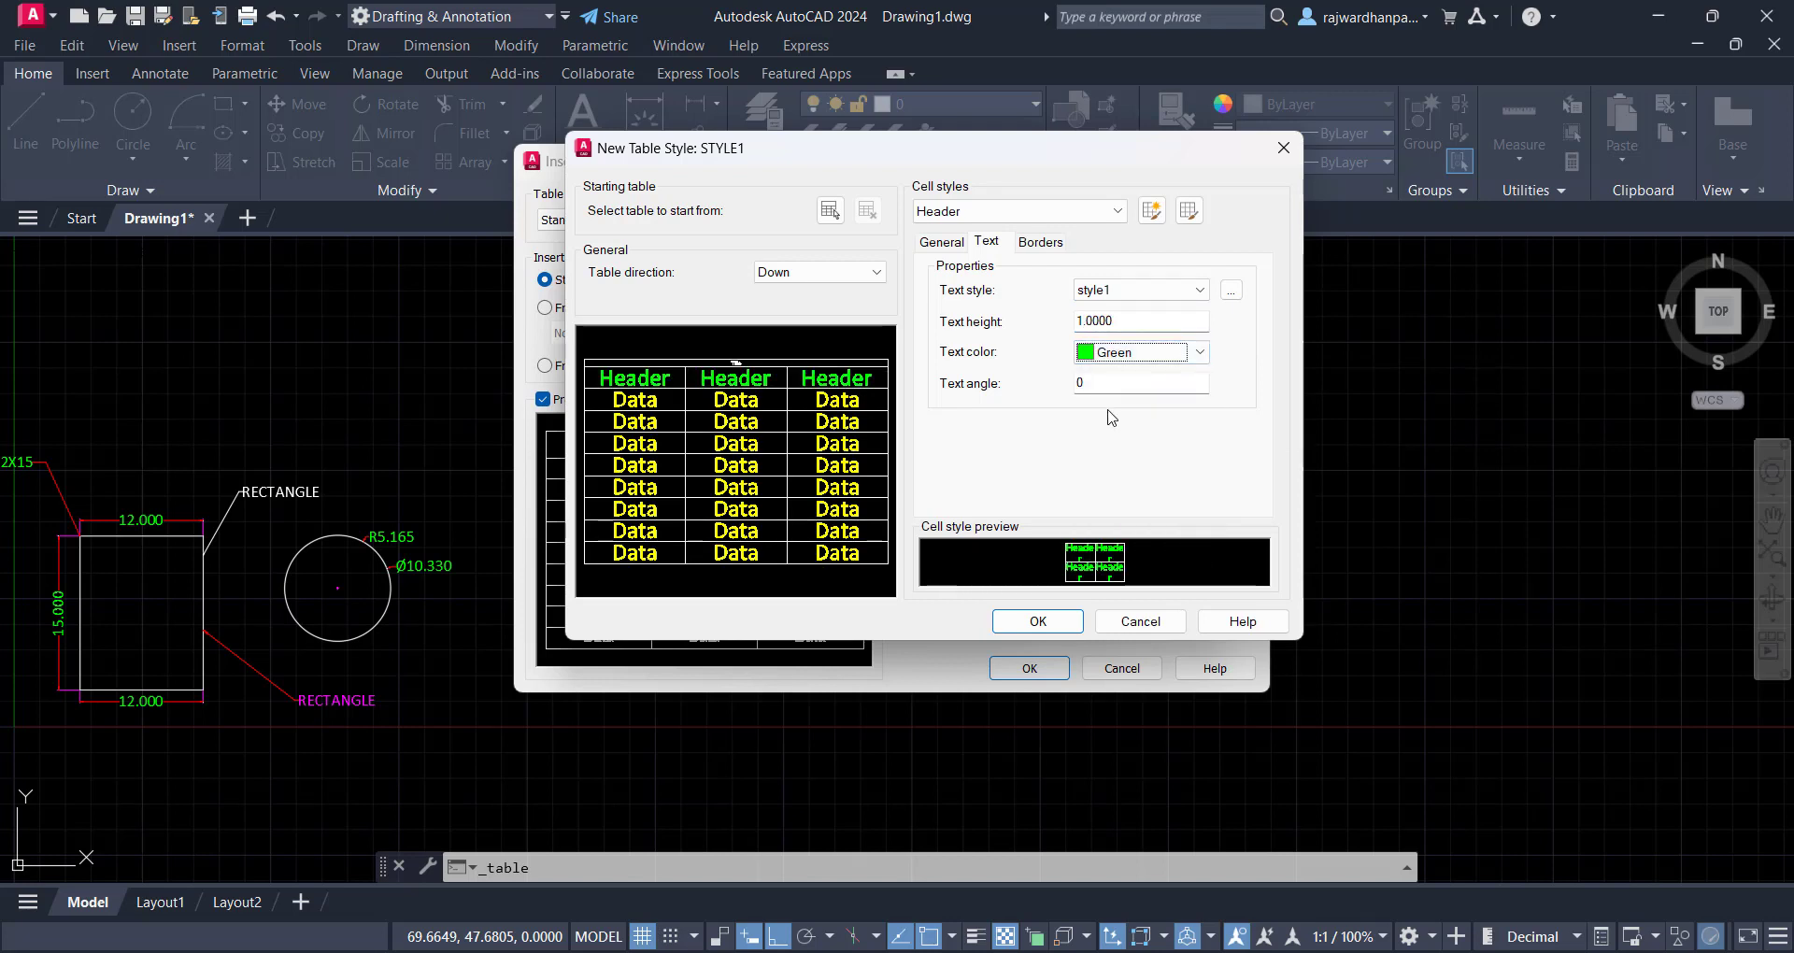
{"action": "left_click", "coordinate": [1051, 243]}
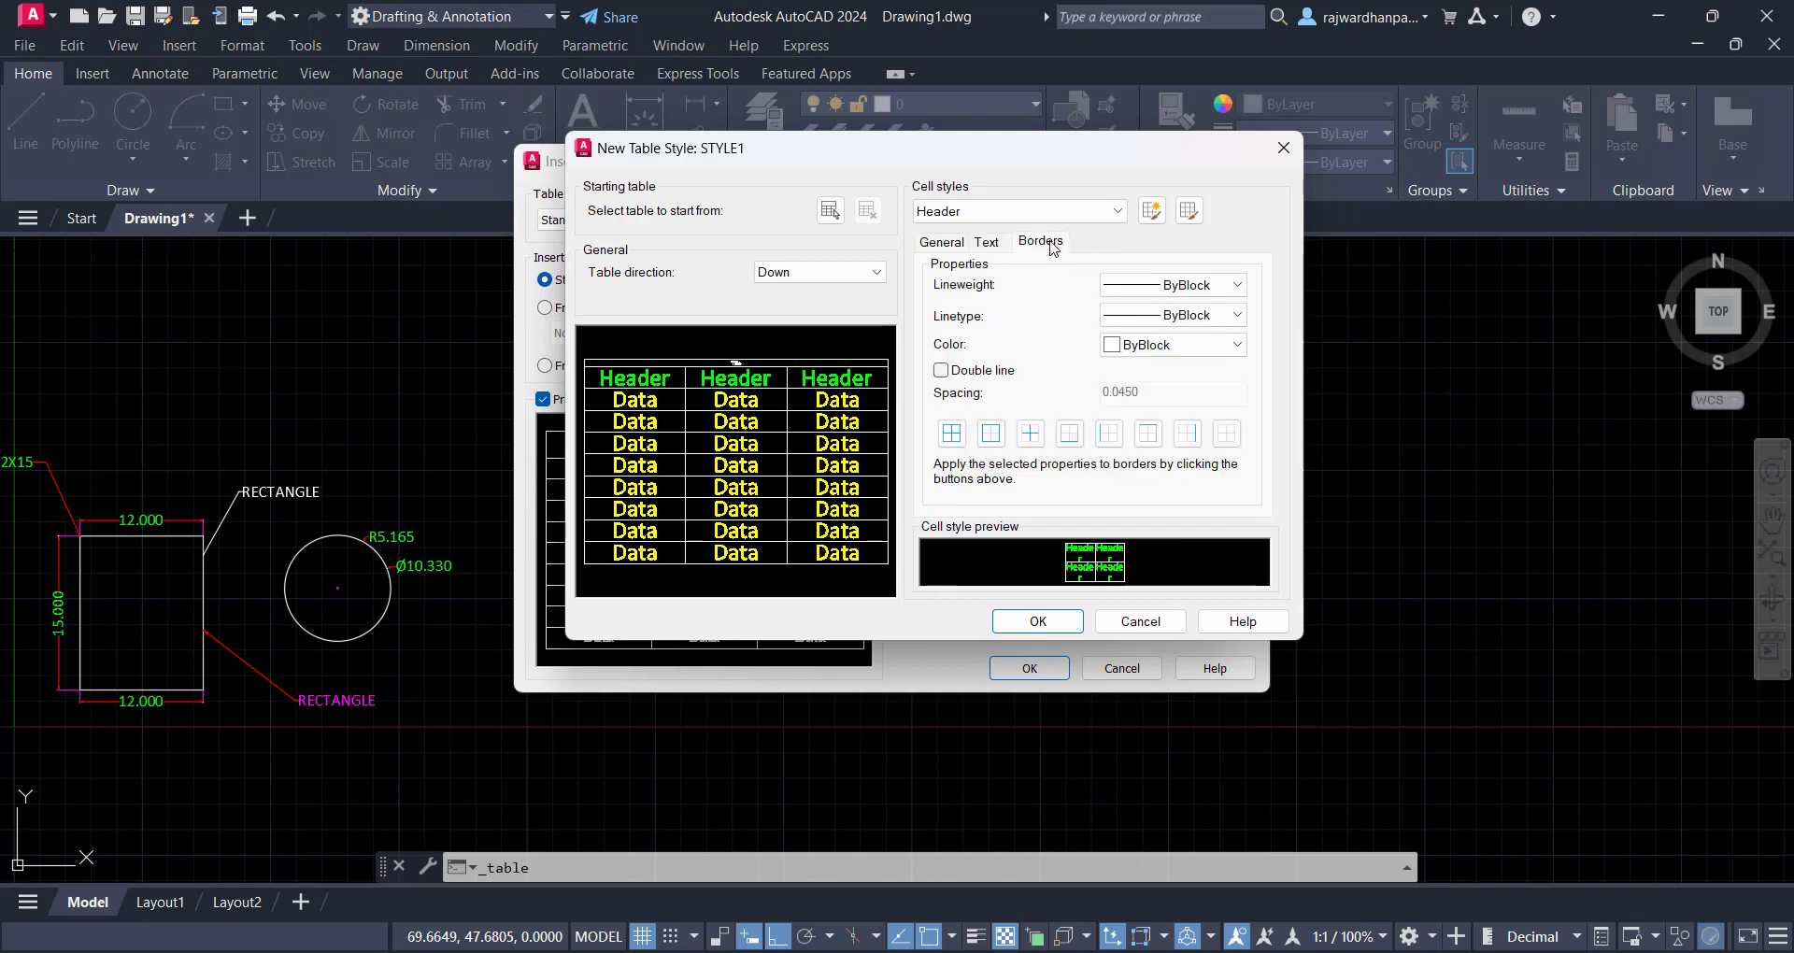
Switch to the Title cell style and assign the text style style1 to it
{"action": "left_click", "coordinate": [1013, 211]}
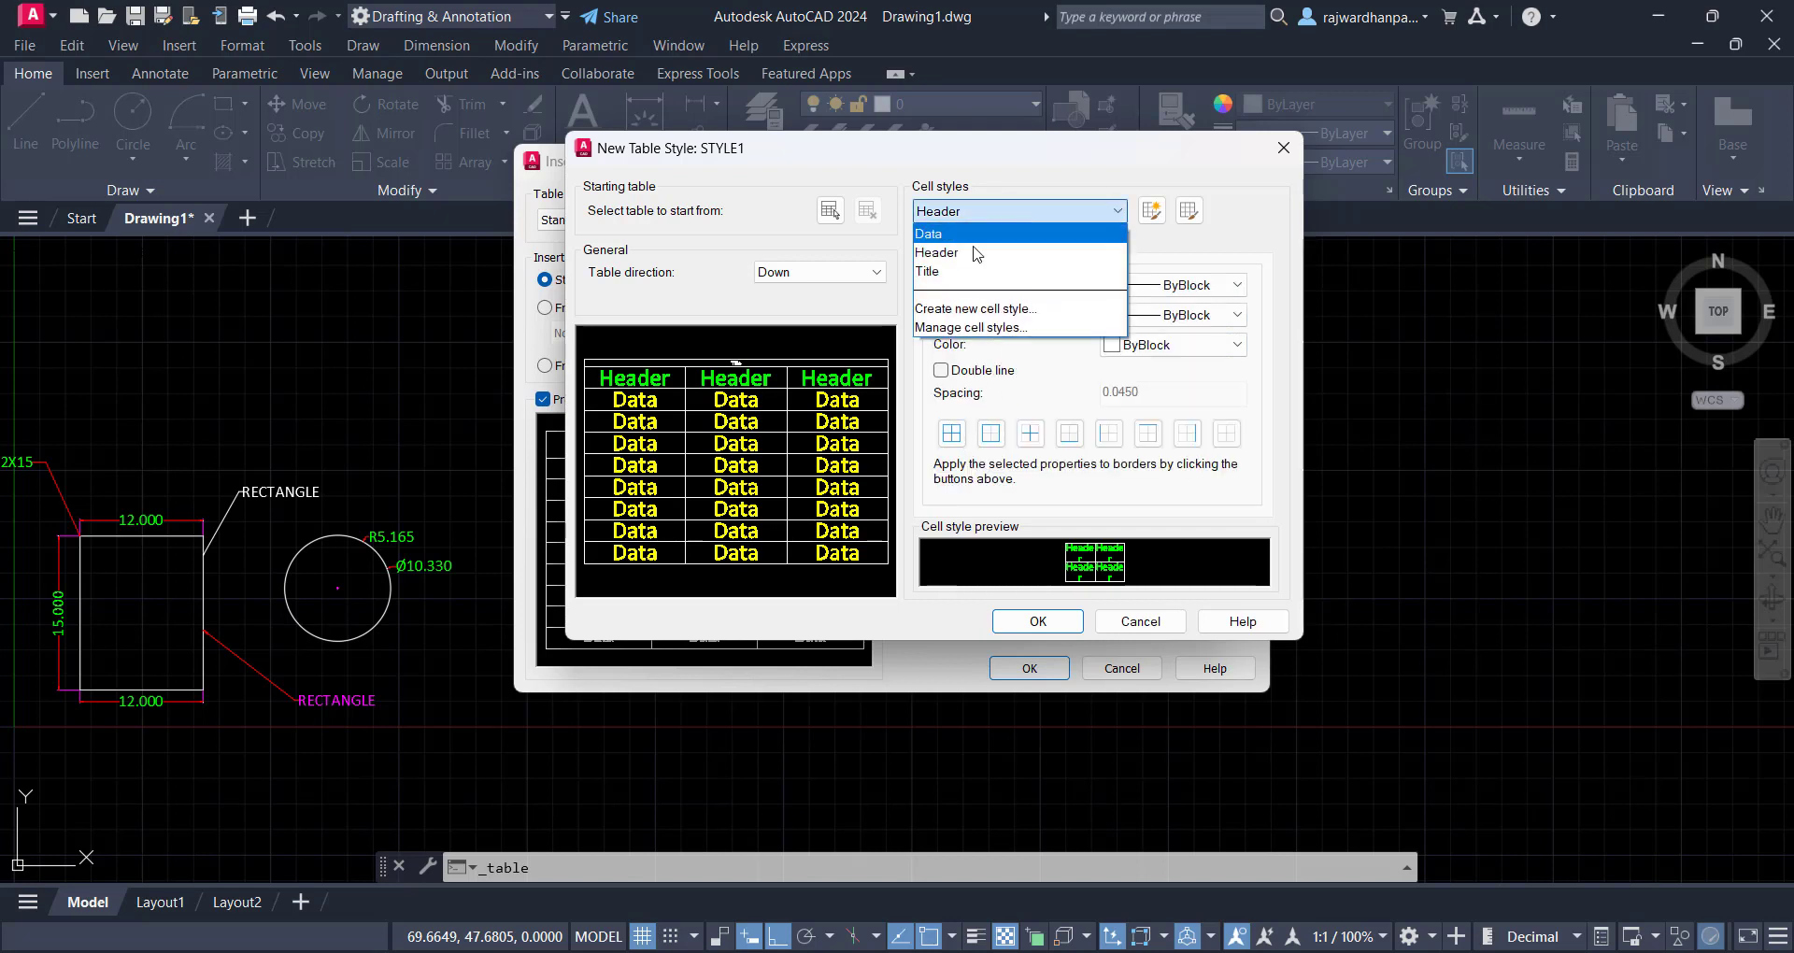
{"action": "left_click", "coordinate": [960, 271]}
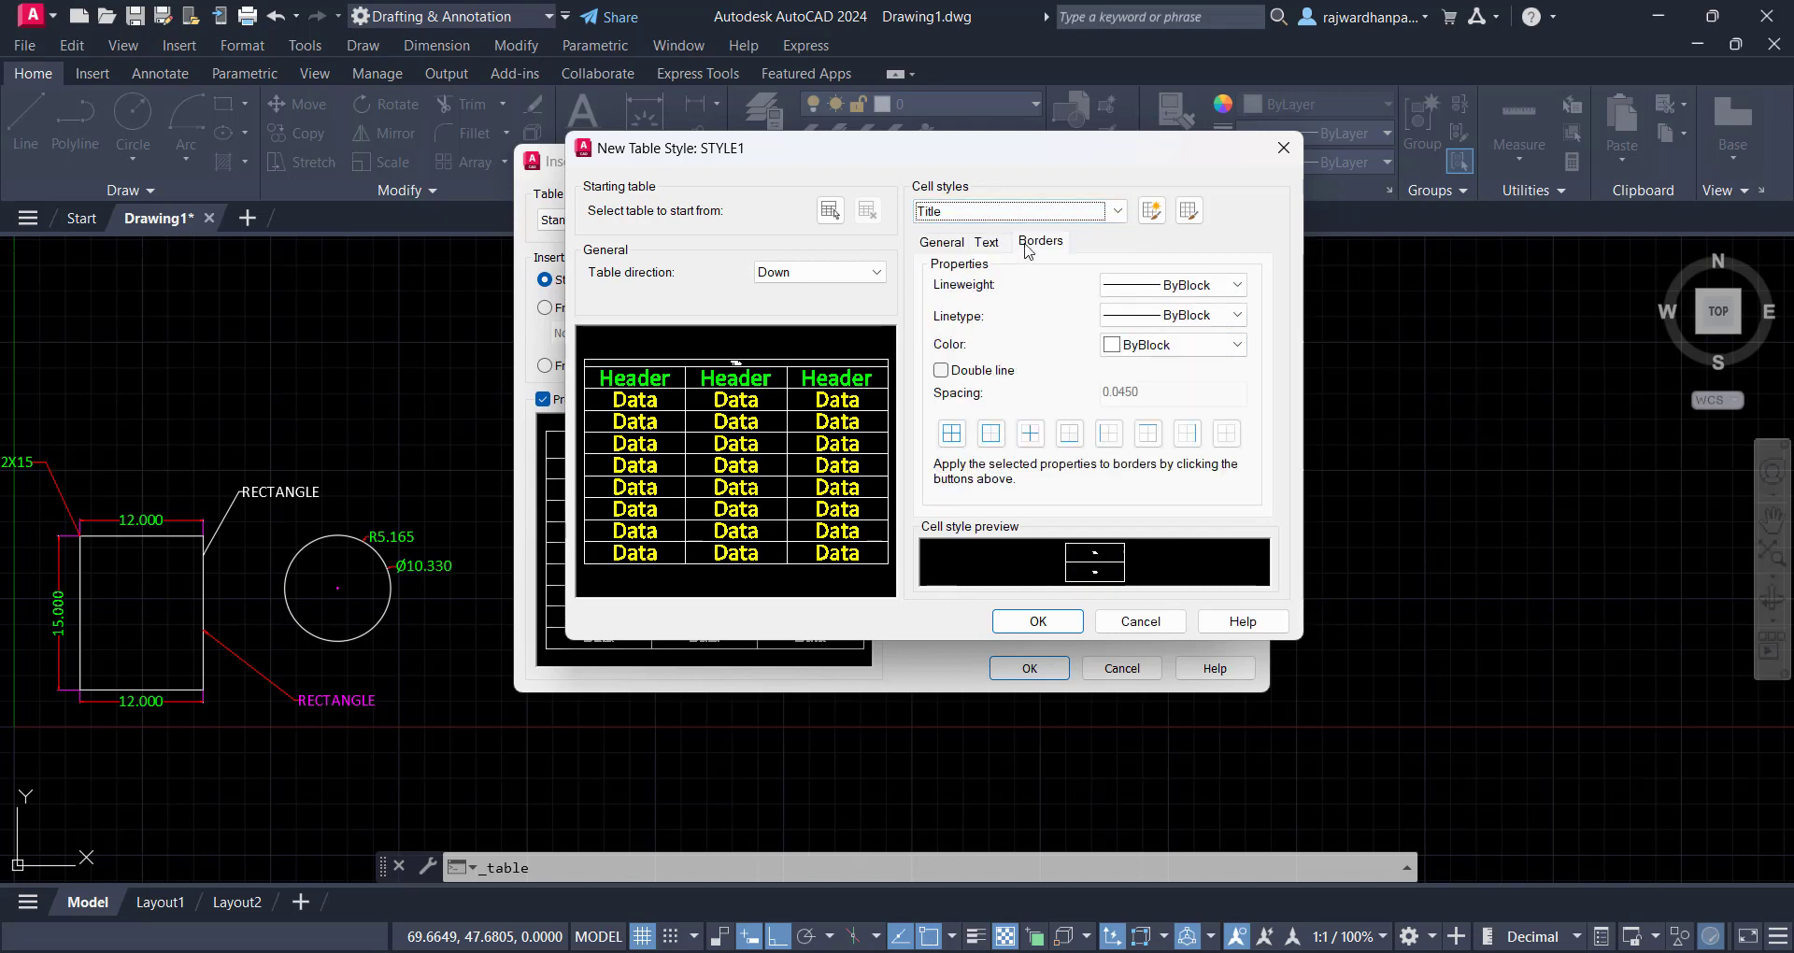
{"action": "left_click", "coordinate": [986, 242]}
{"action": "left_click", "coordinate": [1168, 289]}
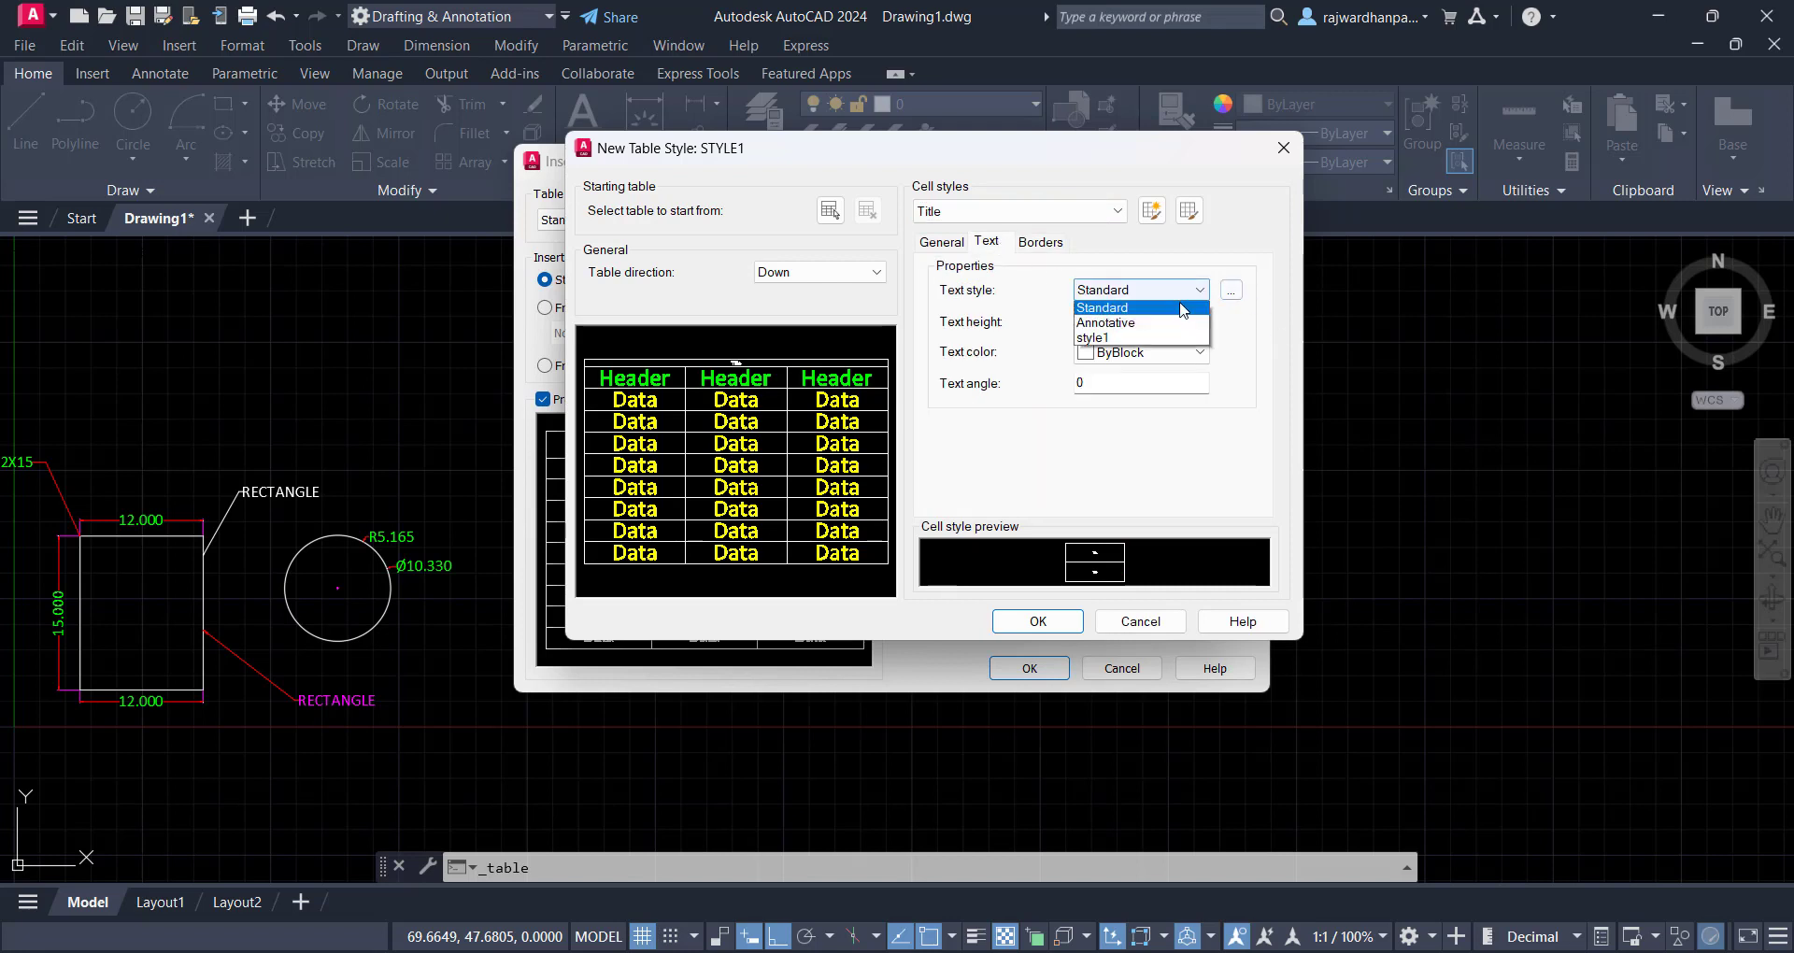
{"action": "left_click", "coordinate": [1135, 342]}
Set the Title cells' text height to 2, try Magenta as the text color, and settle on Red
{"action": "left_click", "coordinate": [1150, 318]}
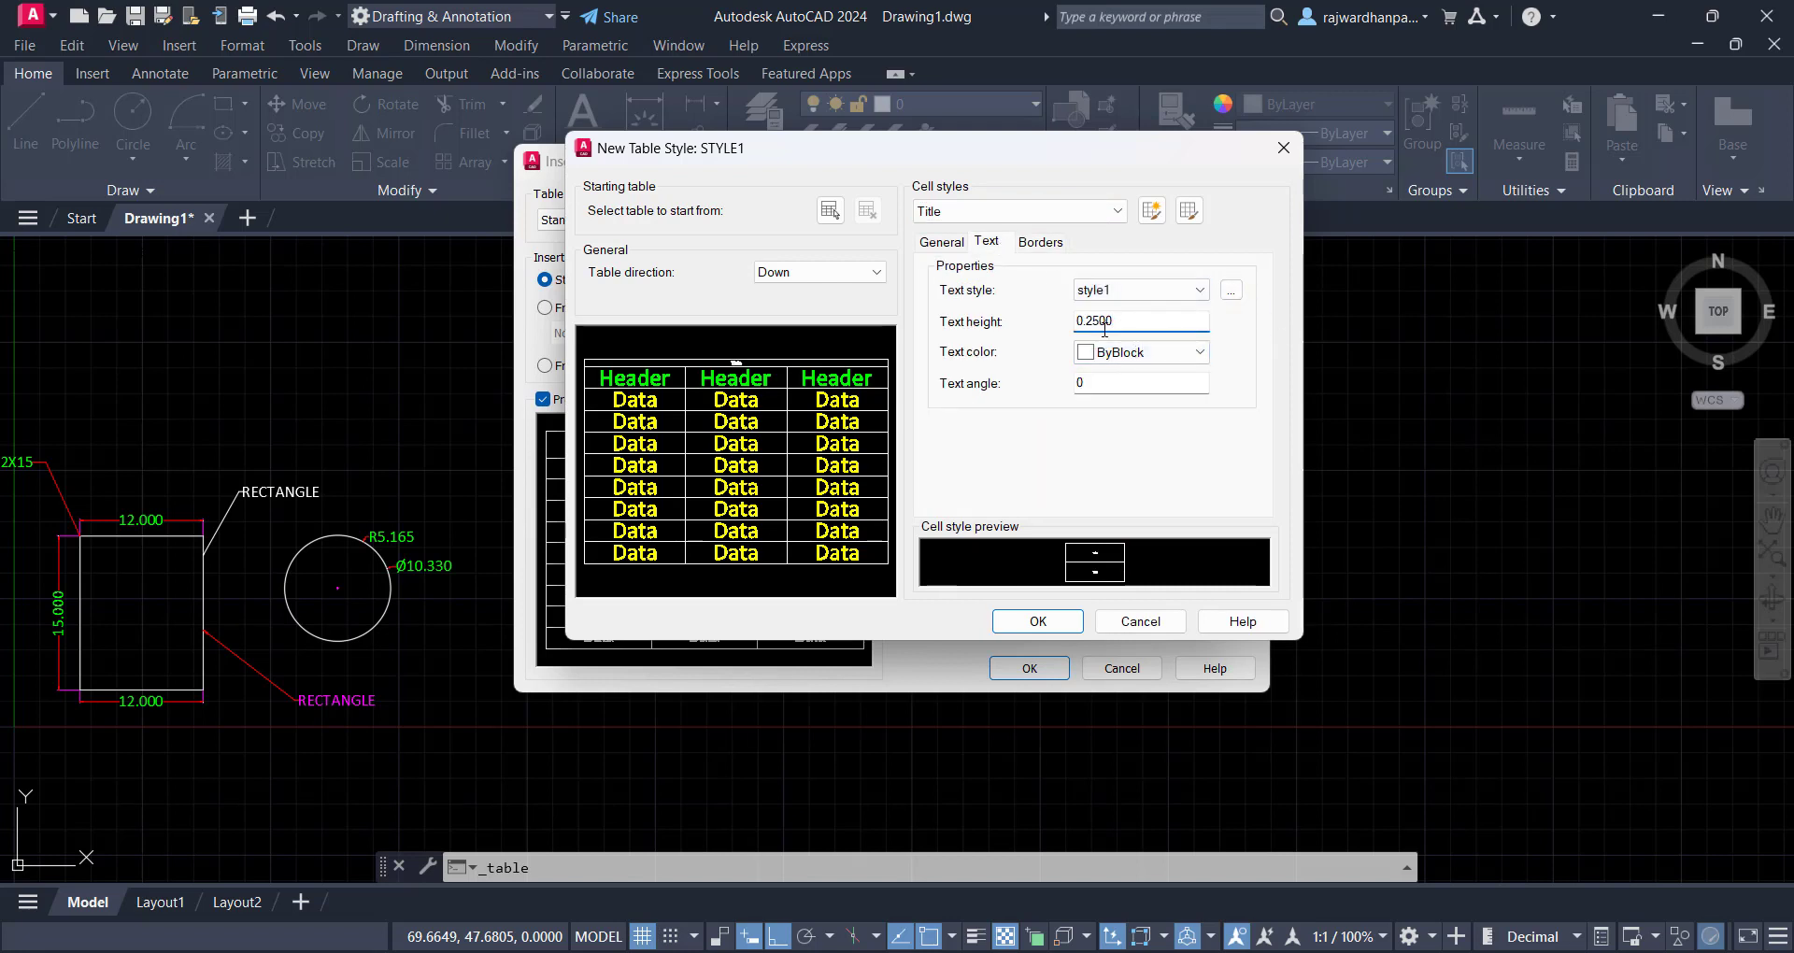
{"action": "double_click", "coordinate": [1105, 322]}
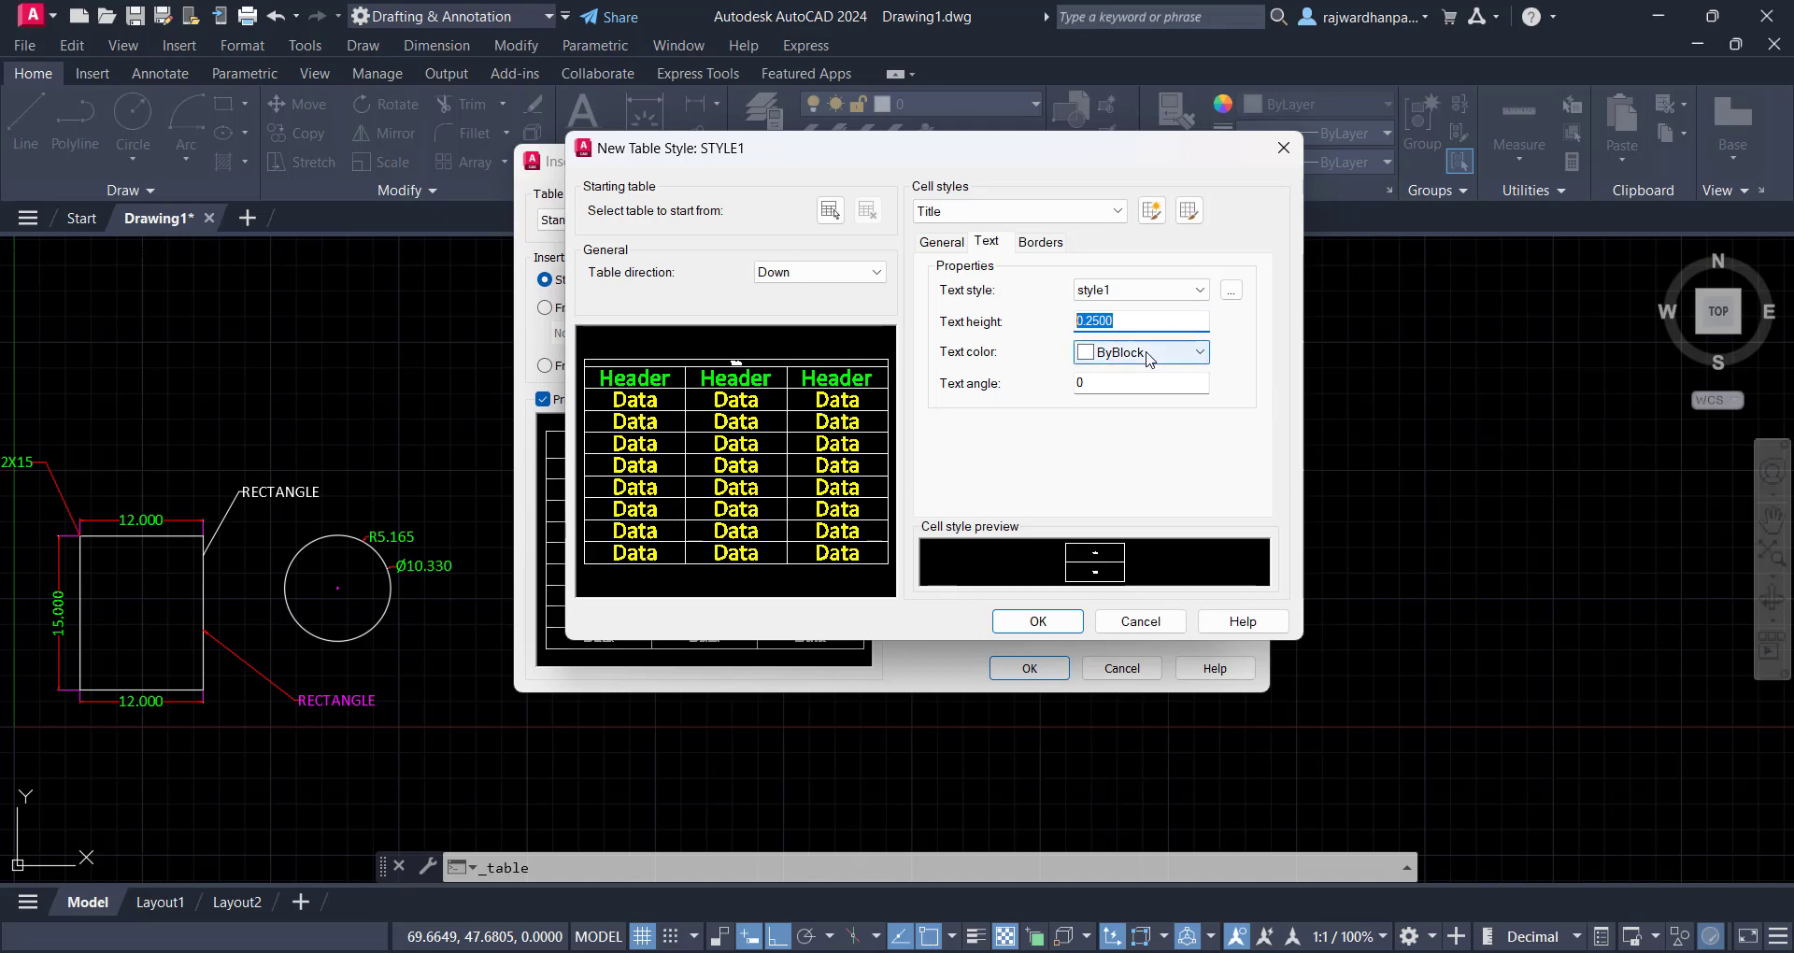
{"action": "type", "text": "2"}
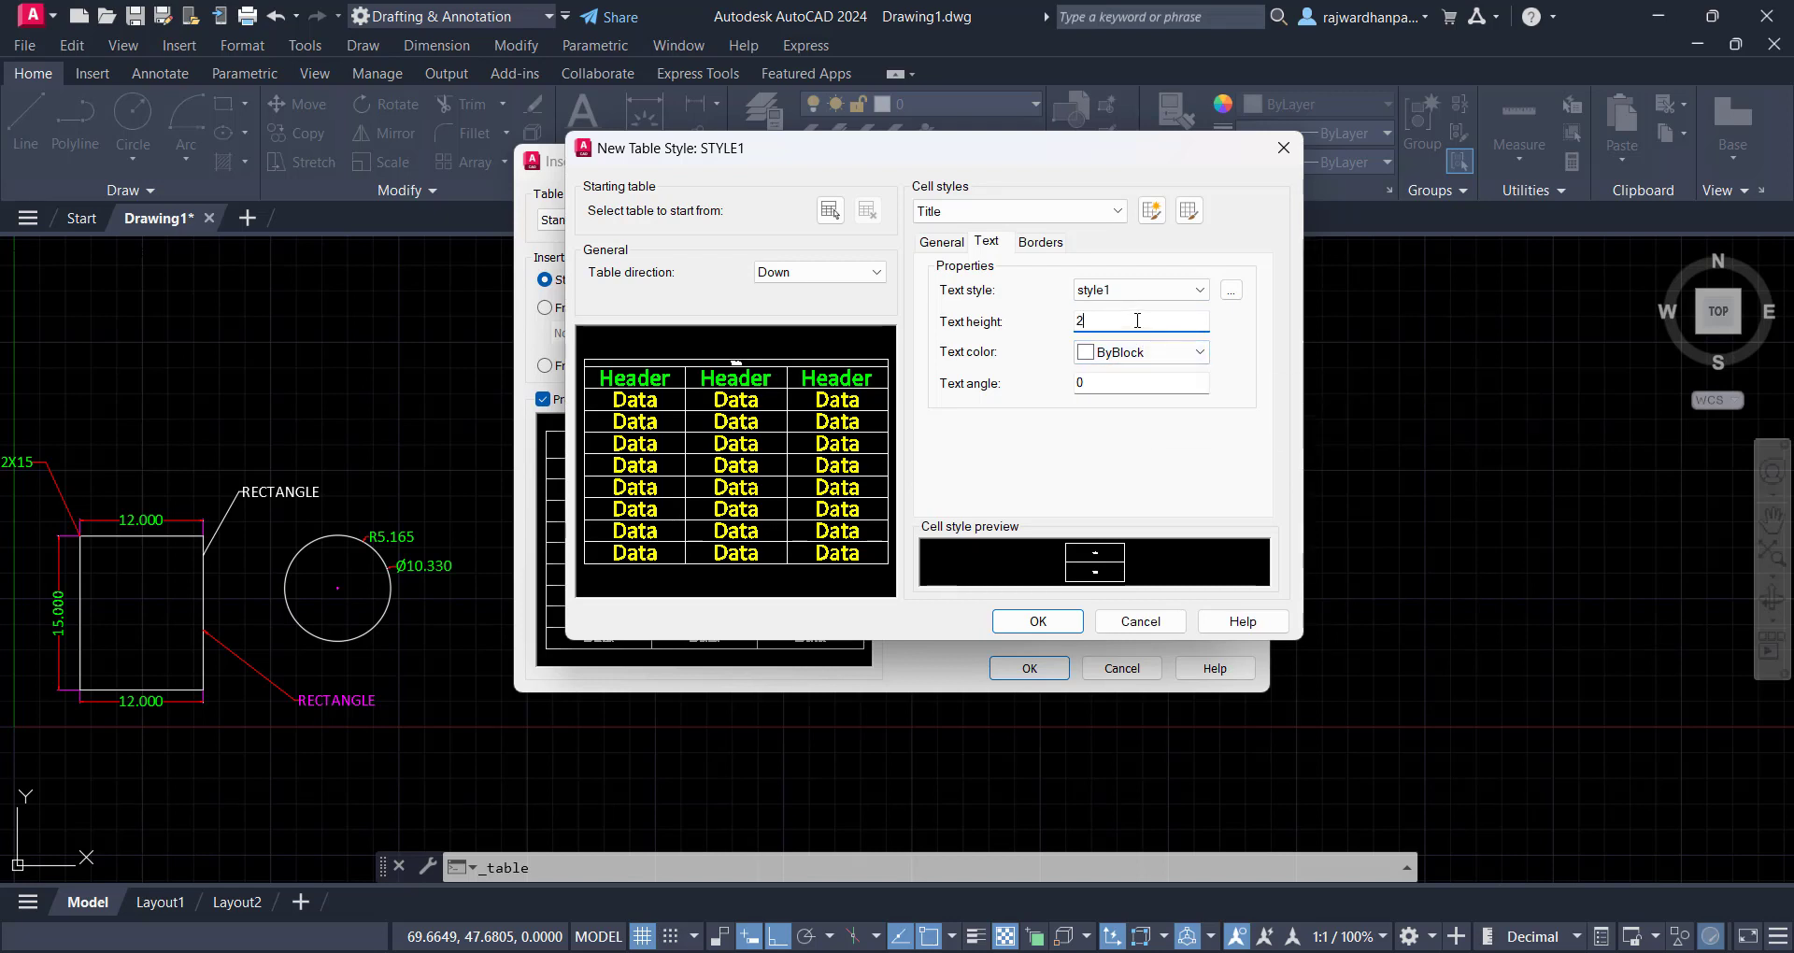
{"action": "left_click", "coordinate": [1140, 352]}
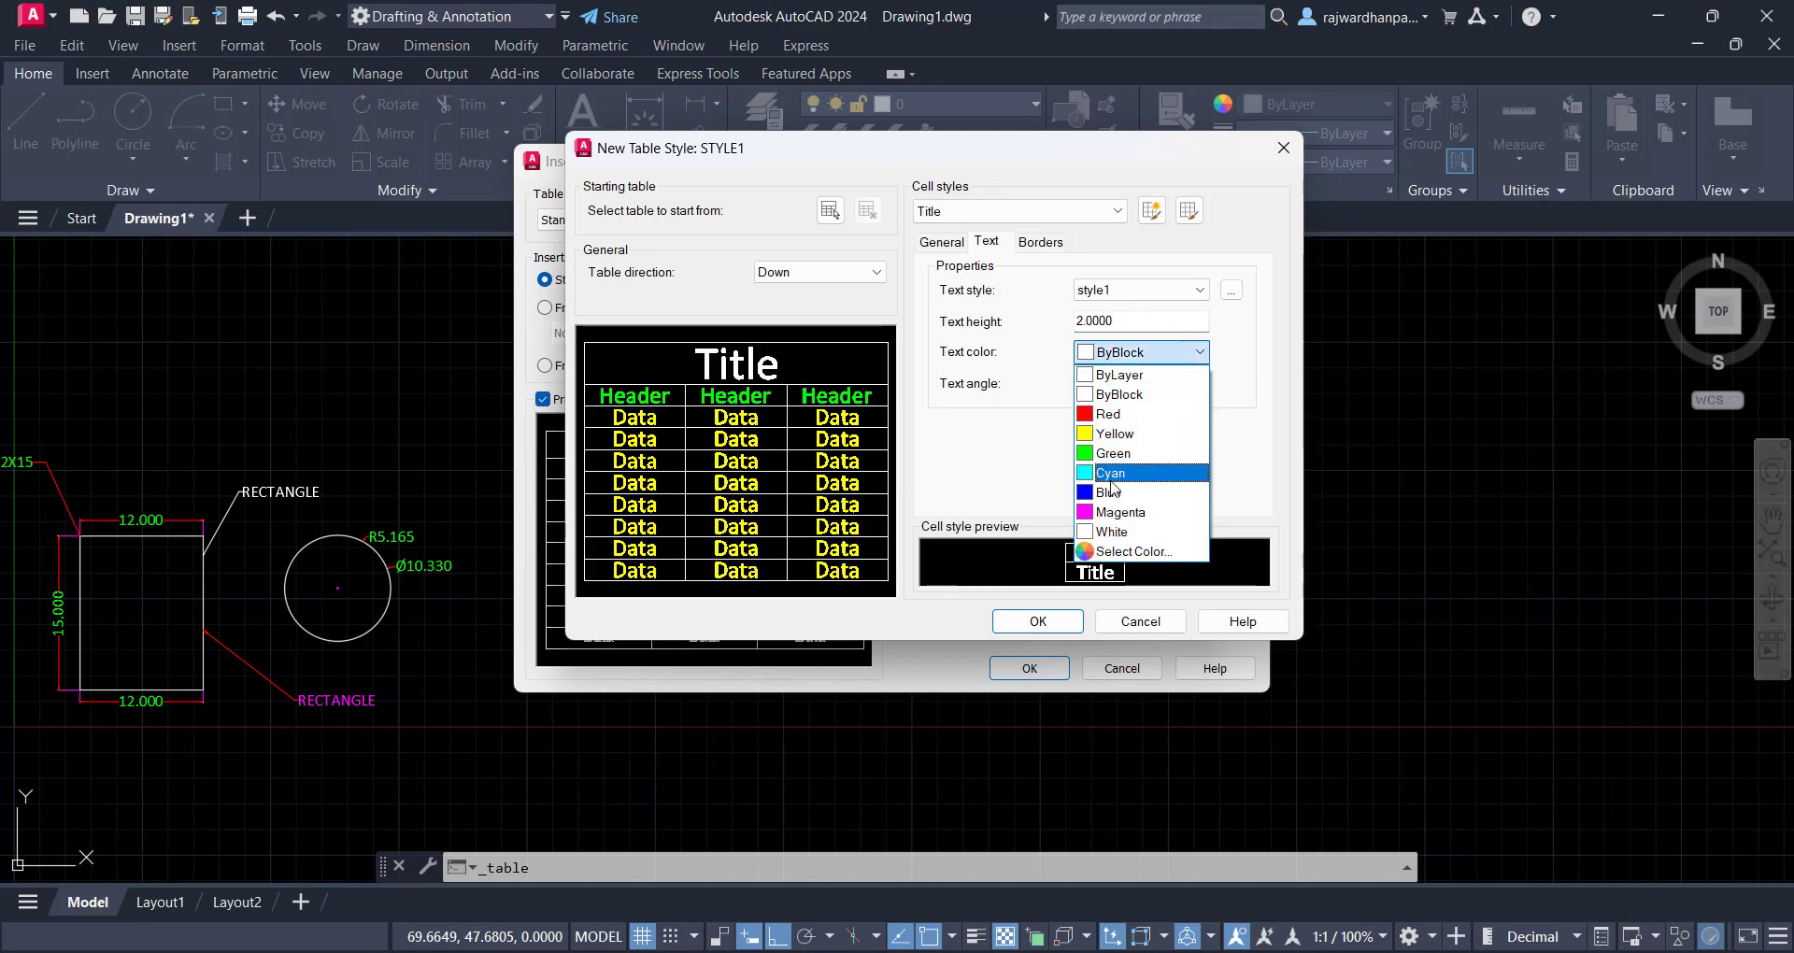
{"action": "left_click", "coordinate": [1118, 512]}
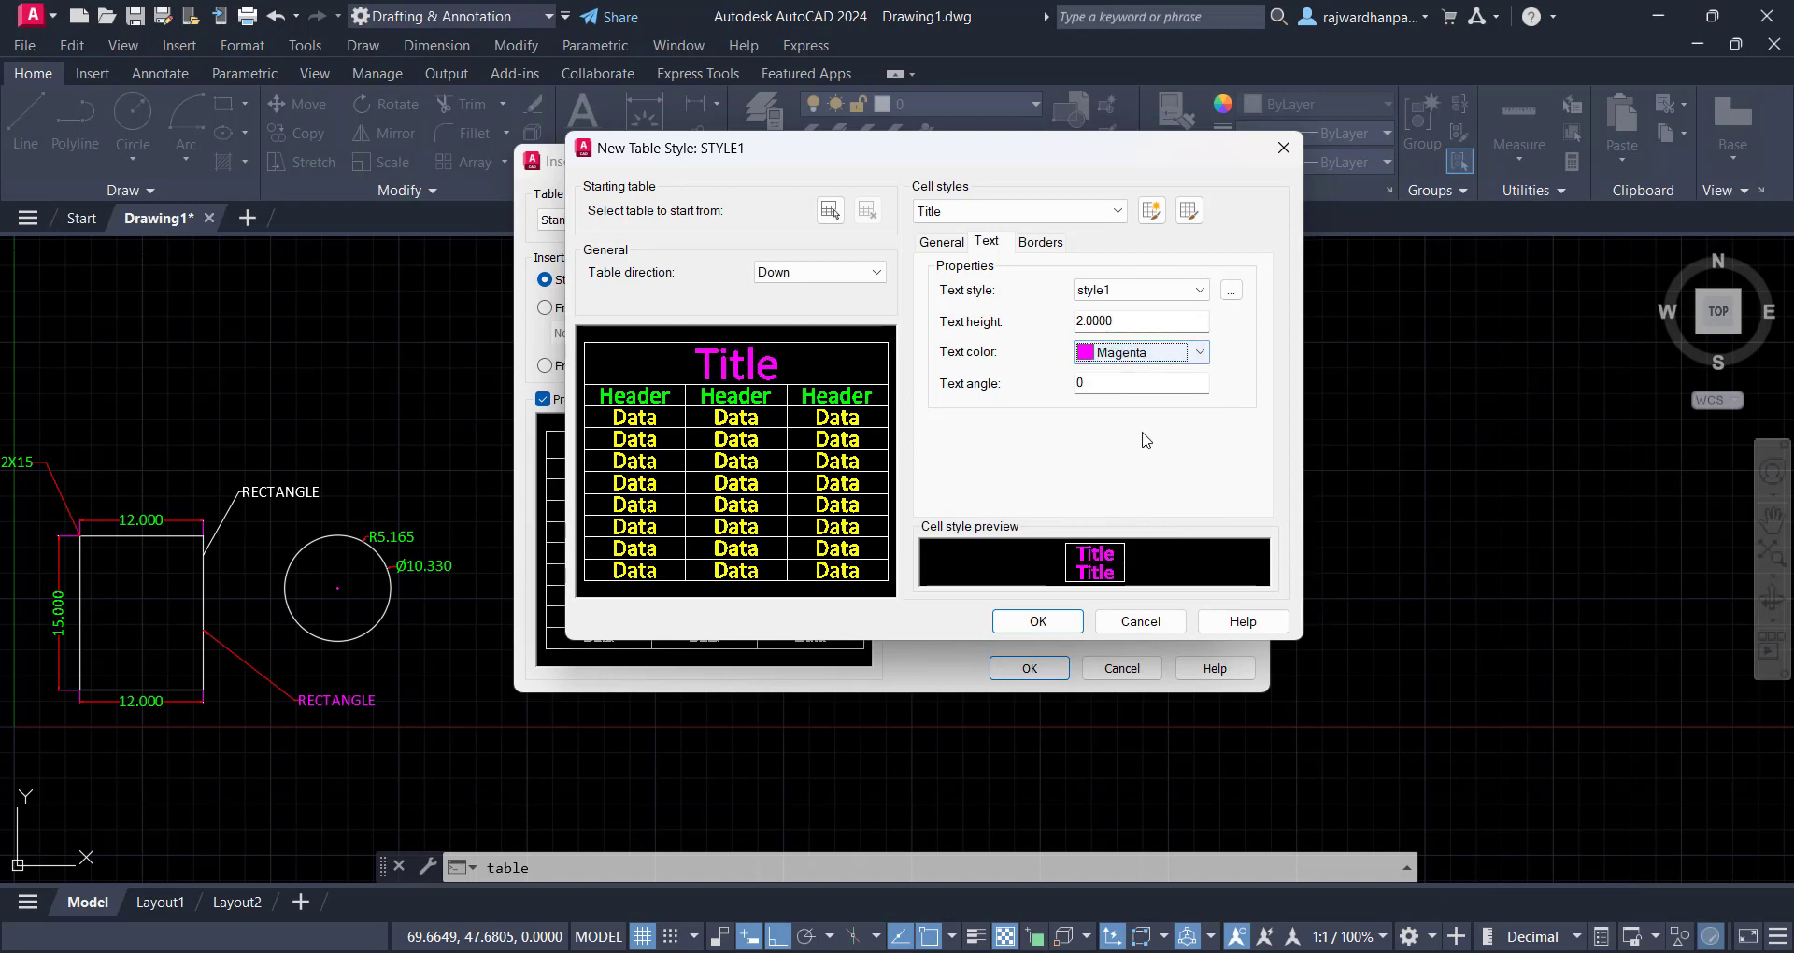
{"action": "left_click", "coordinate": [1144, 352]}
{"action": "left_click", "coordinate": [1108, 414]}
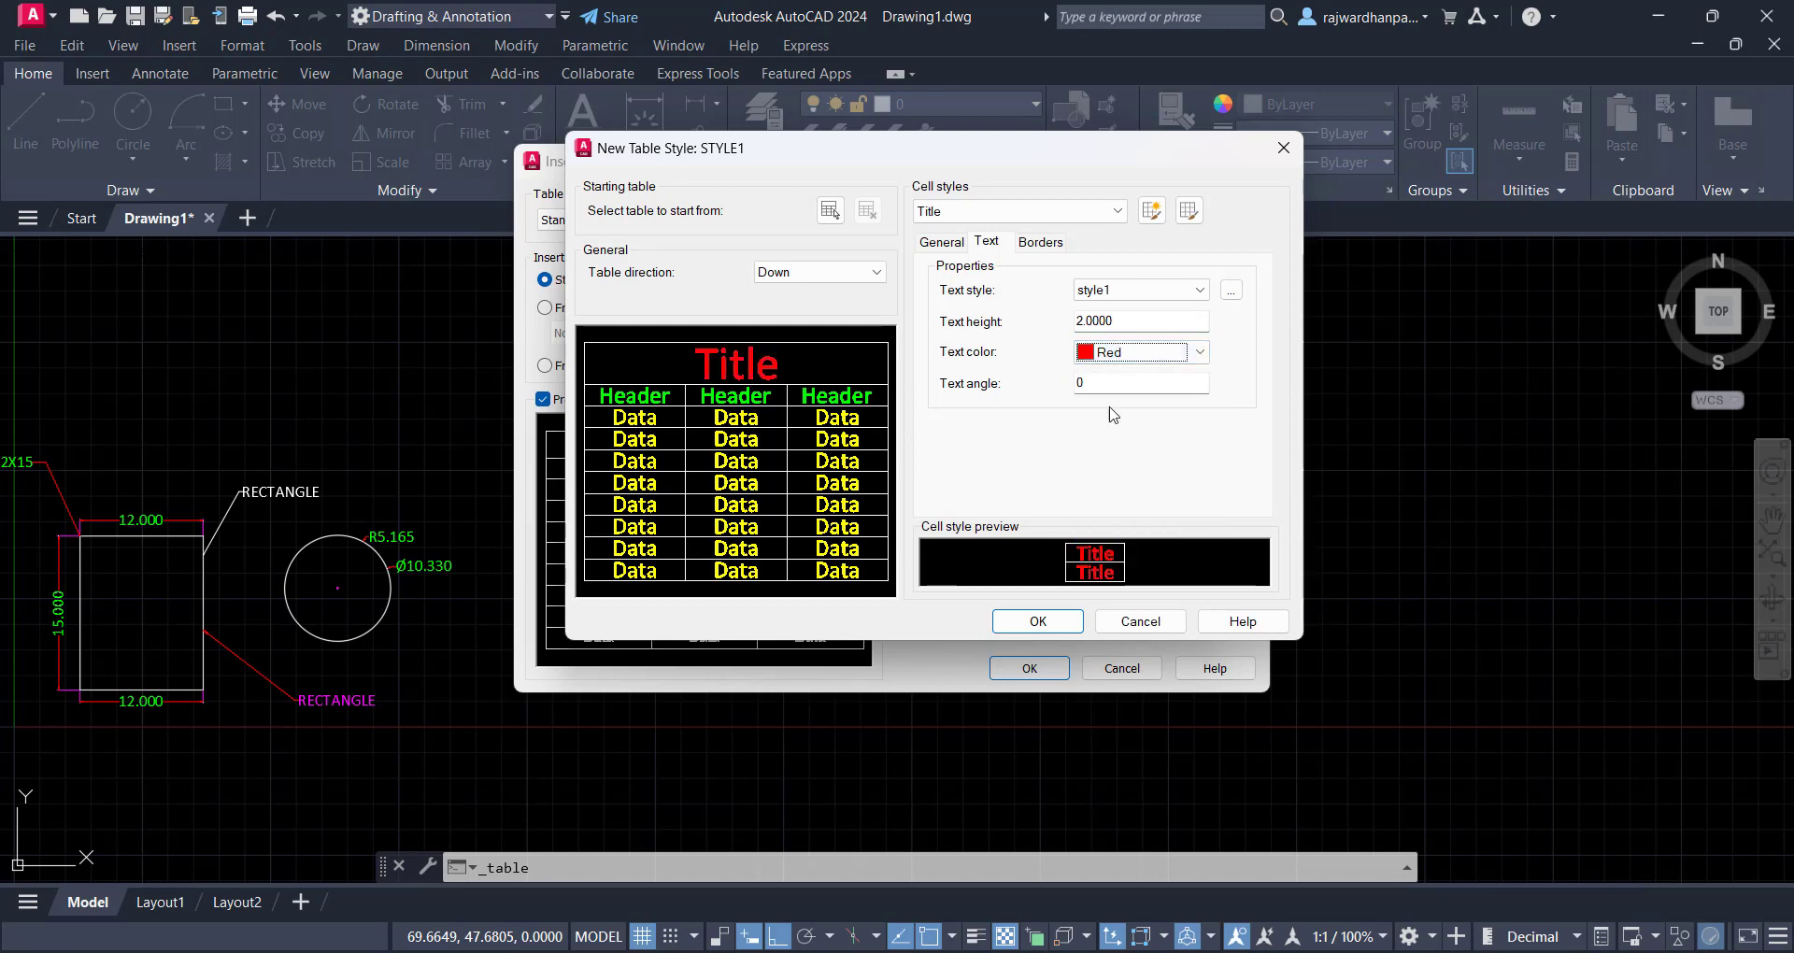
Save the STYLE1 table style, make it current, and return to the table insertion settings
{"action": "left_click", "coordinate": [1037, 621]}
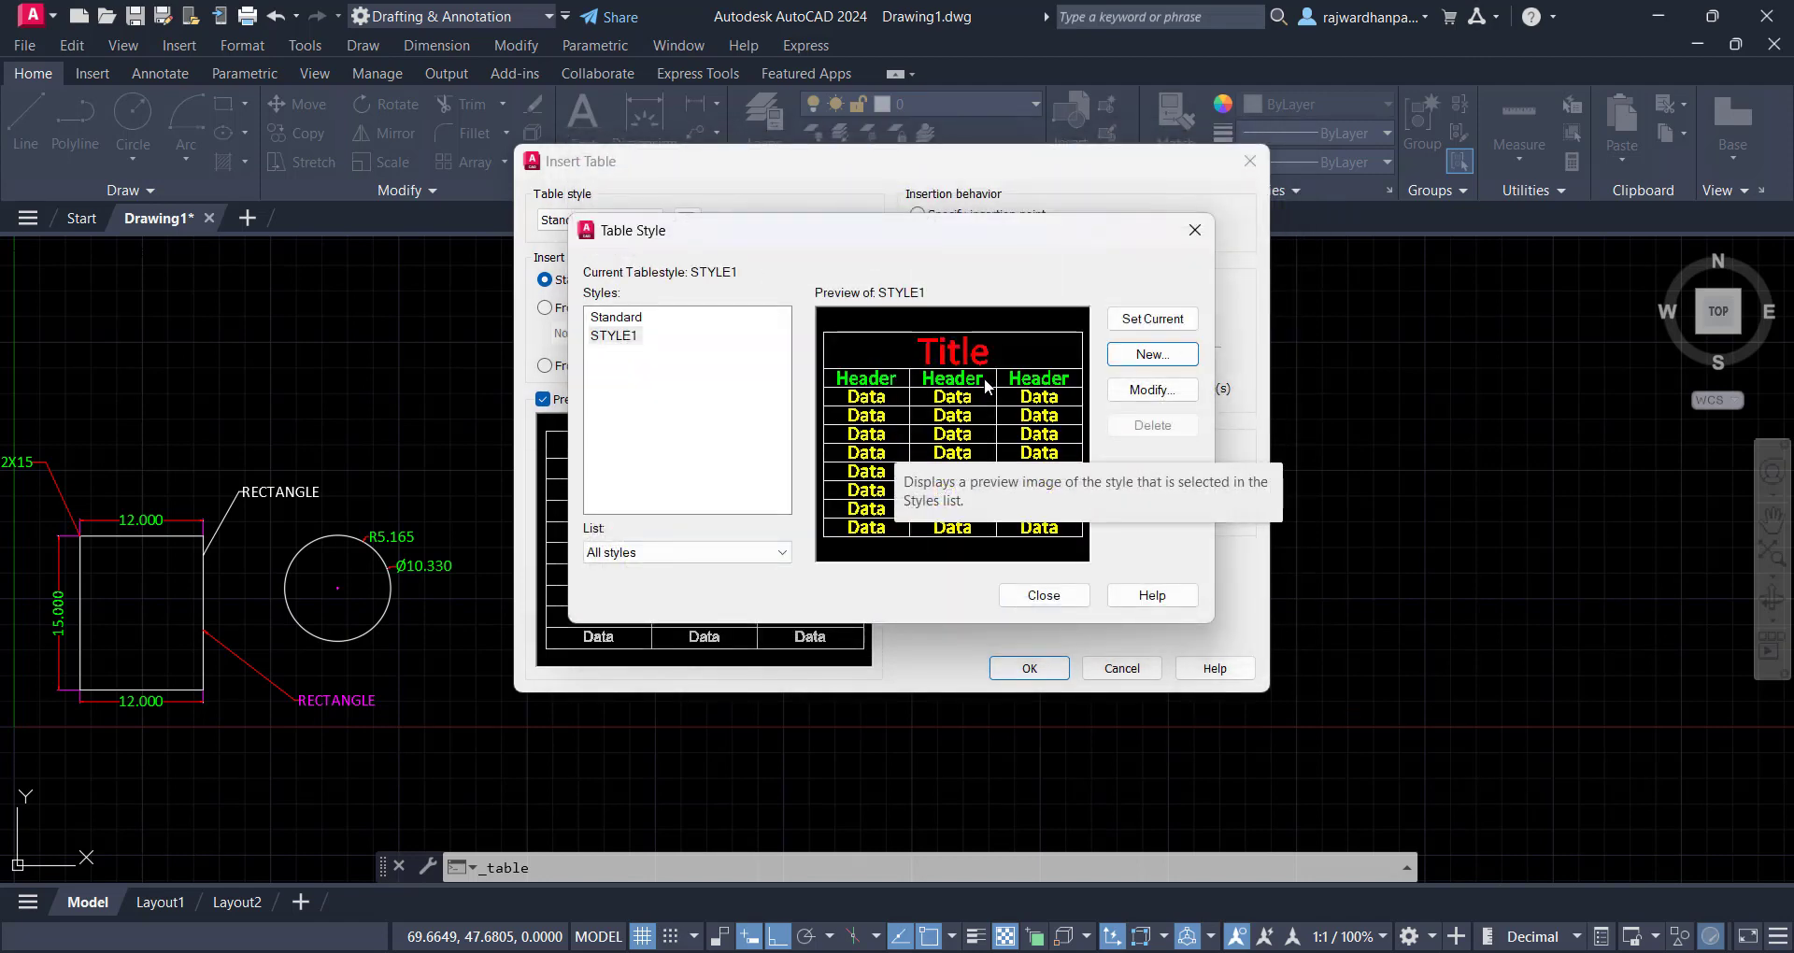
{"action": "left_click", "coordinate": [1142, 321]}
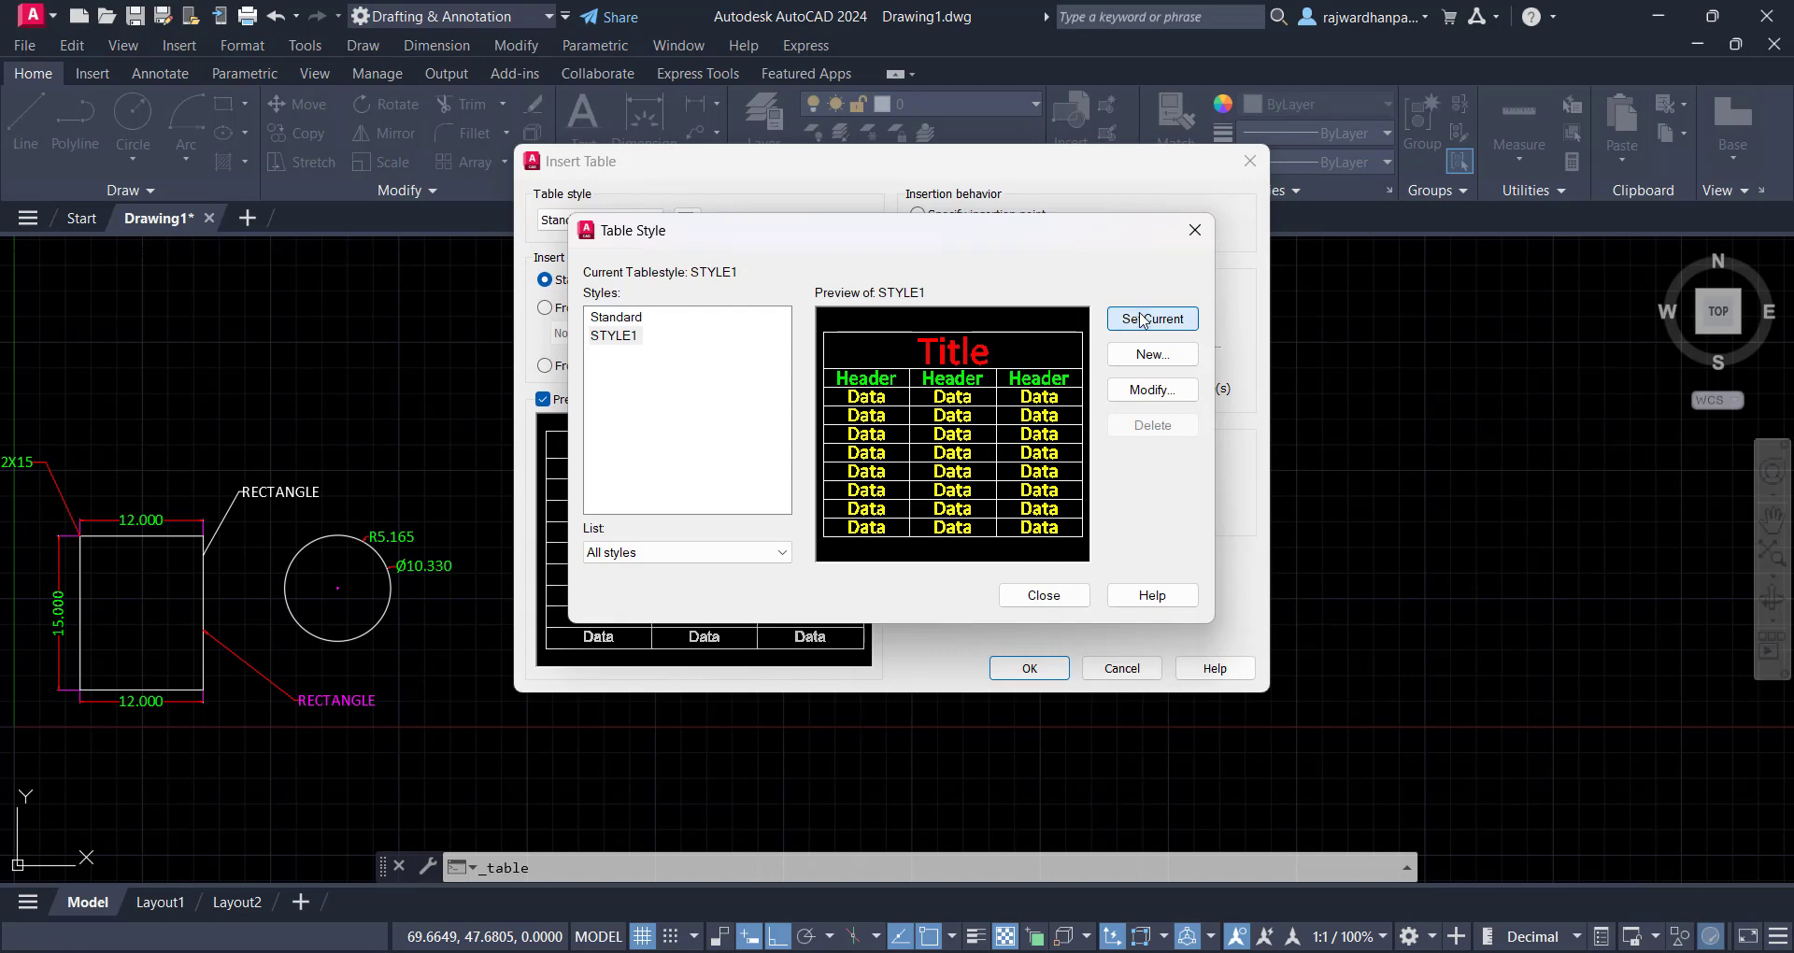
{"action": "left_click", "coordinate": [1046, 598]}
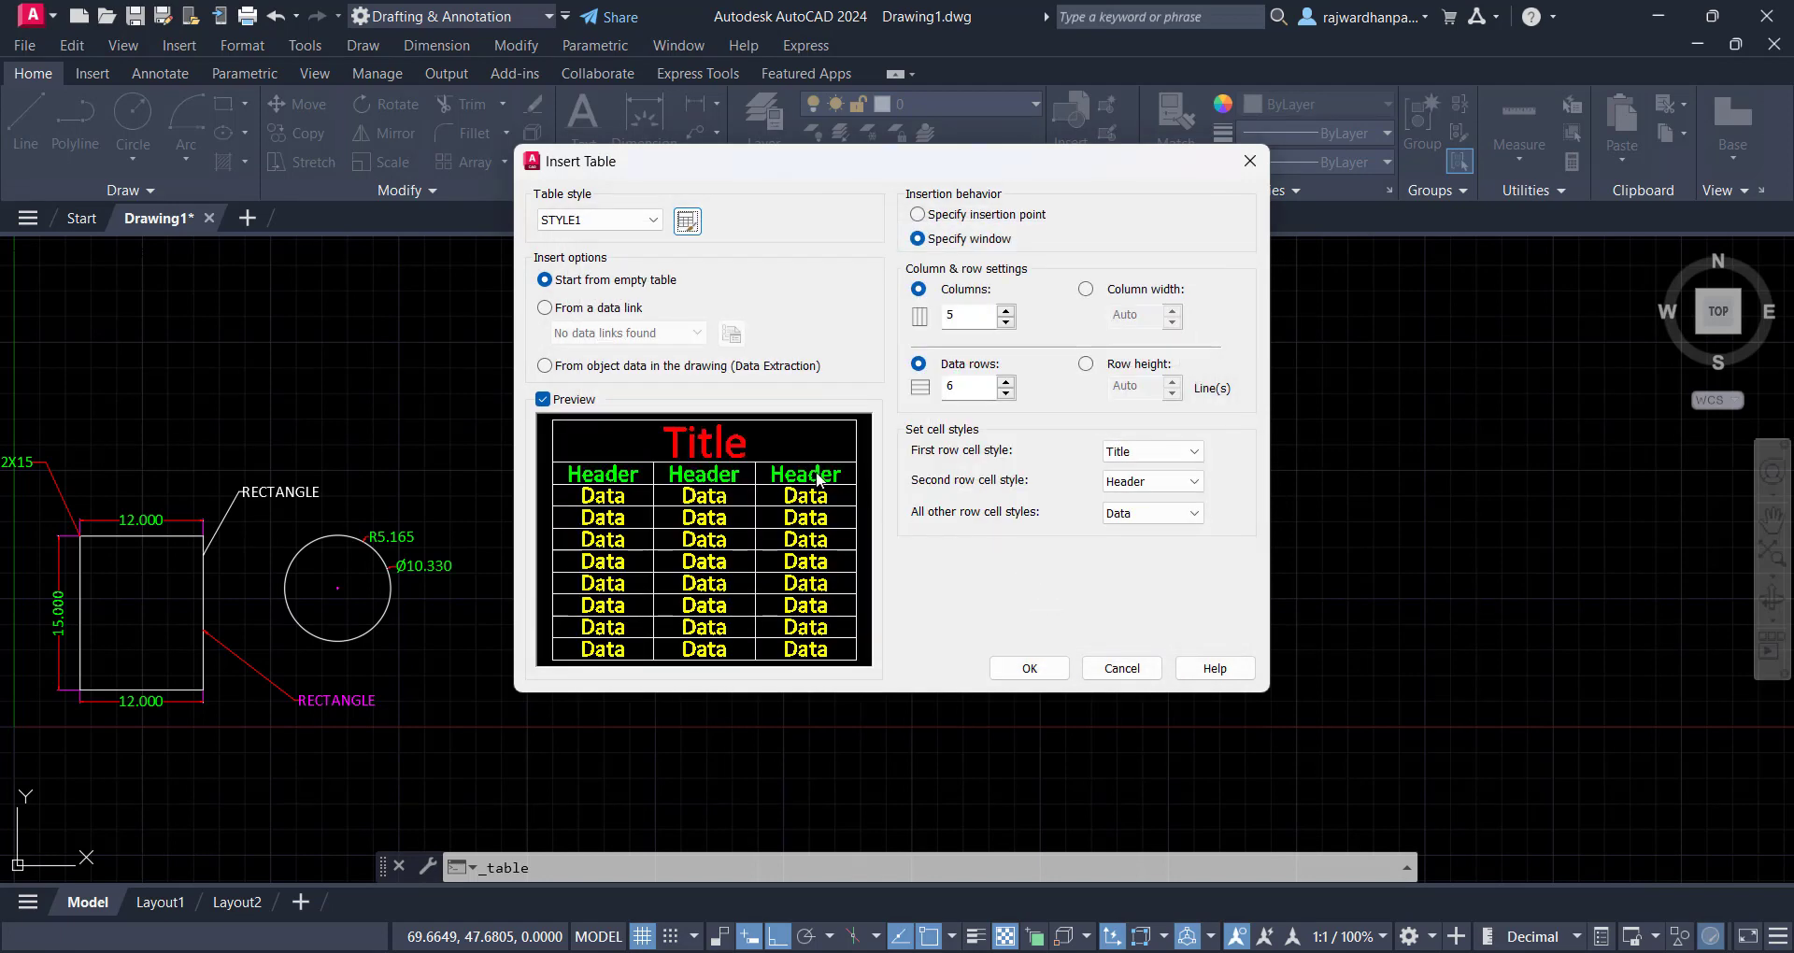
Try the Specify insertion point behavior against Specify window, and open the row height for editing
{"action": "left_click", "coordinate": [963, 216]}
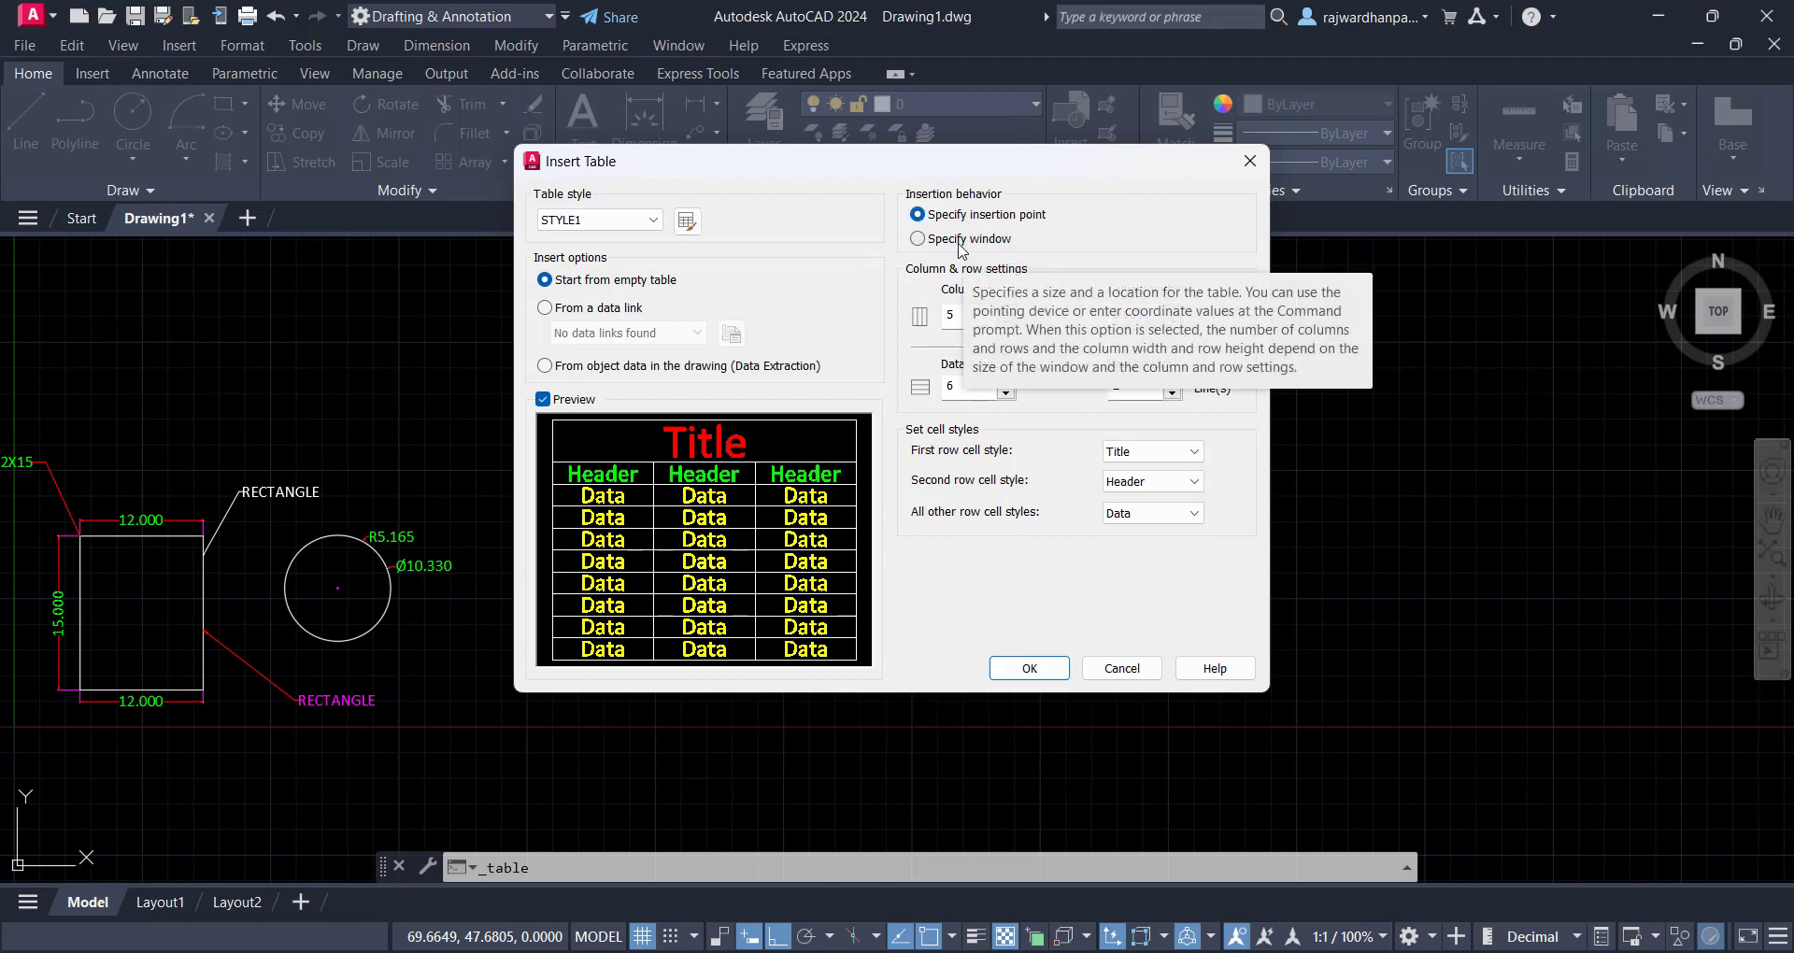
{"action": "left_click", "coordinate": [958, 245]}
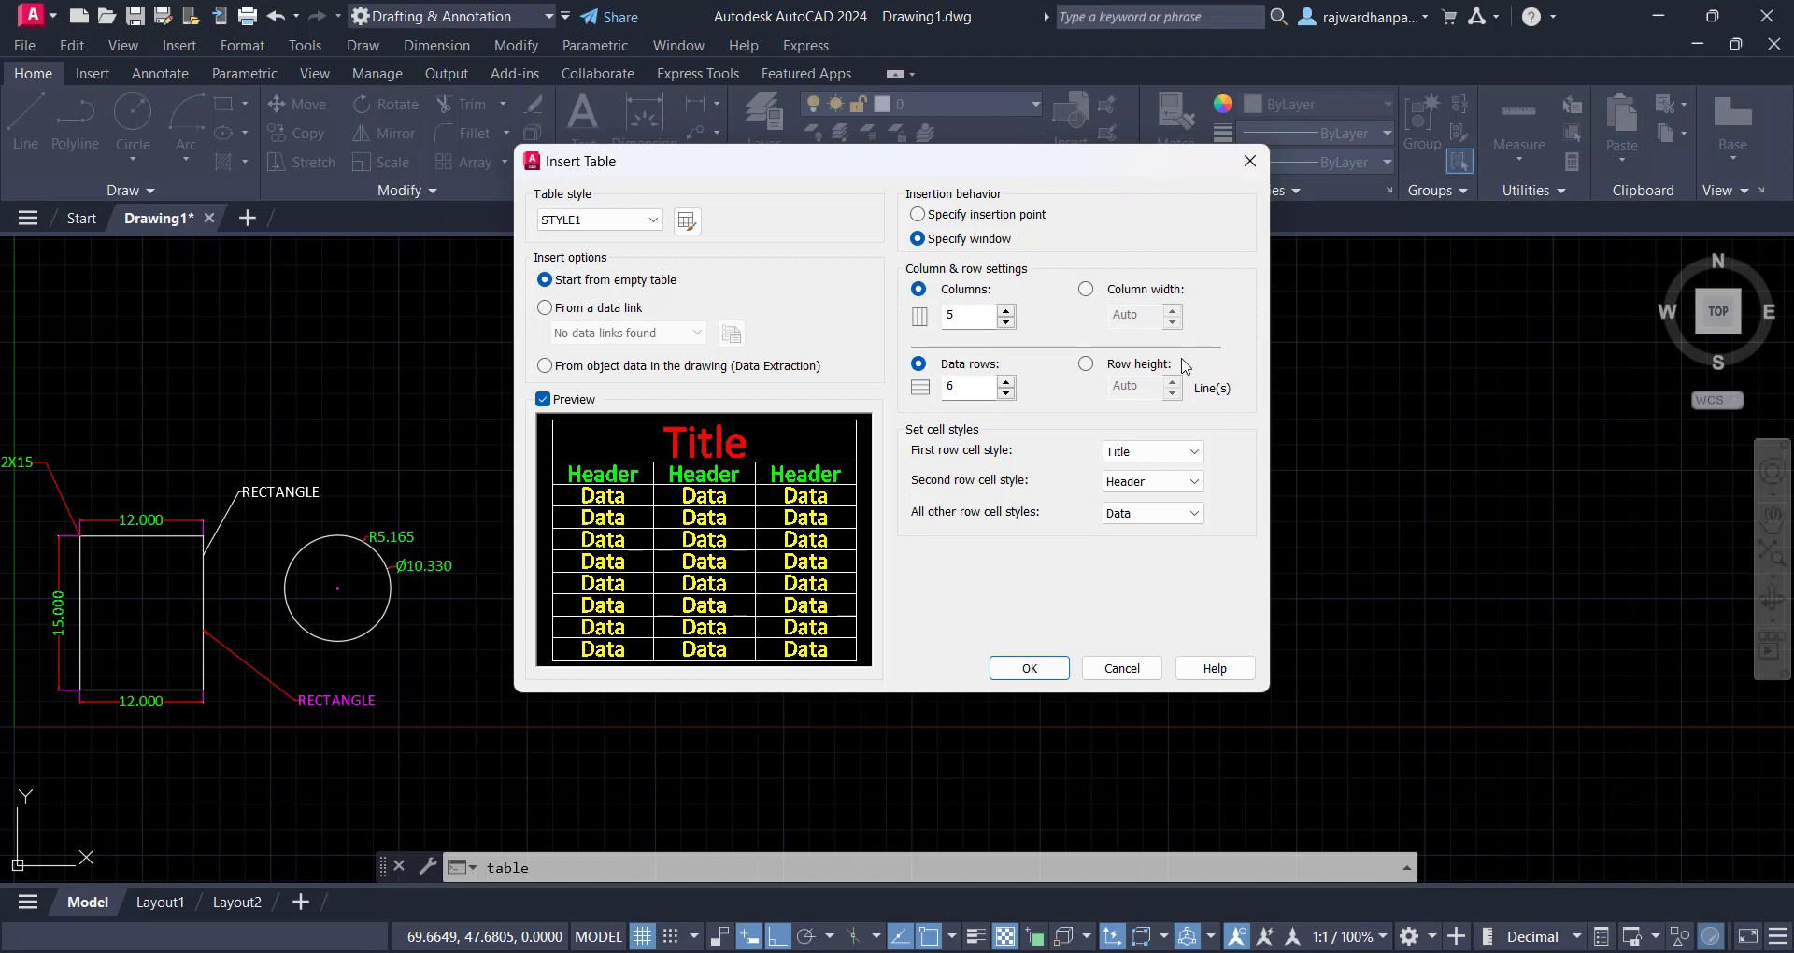
{"action": "left_click", "coordinate": [1036, 219]}
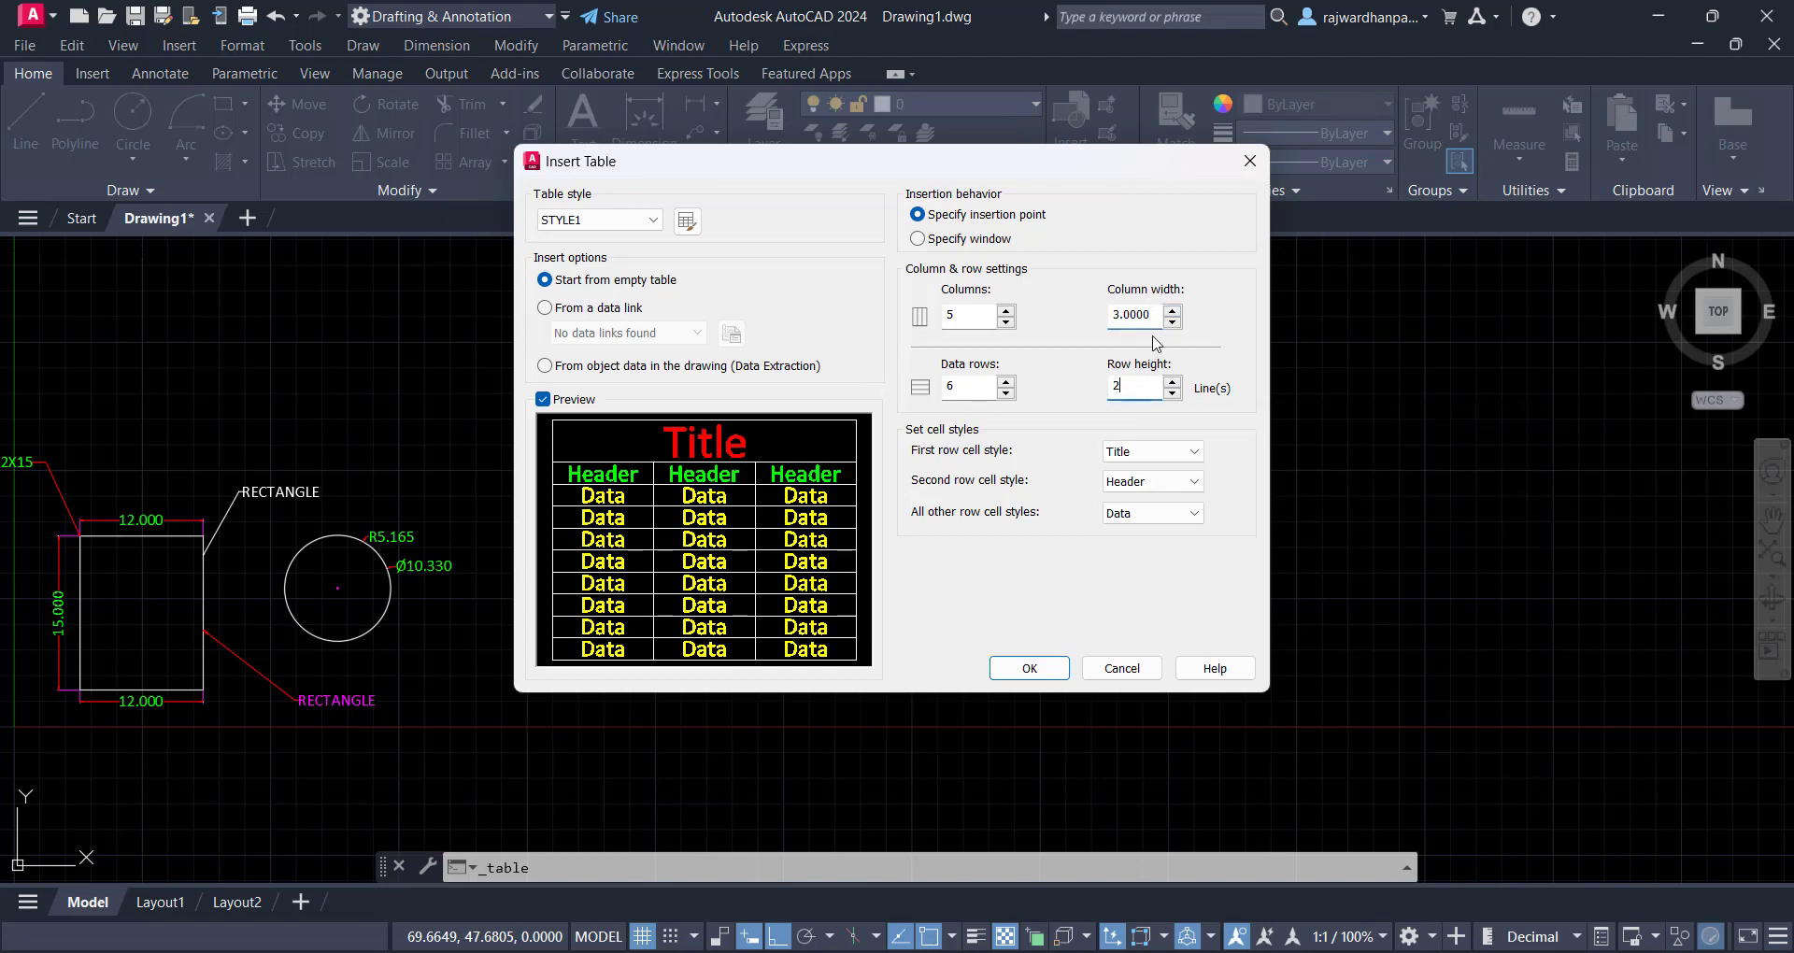
{"action": "left_click", "coordinate": [1137, 379]}
Choose Specify window insertion with 5 columns and 6 data rows, and start placing the table
{"action": "left_click", "coordinate": [928, 239]}
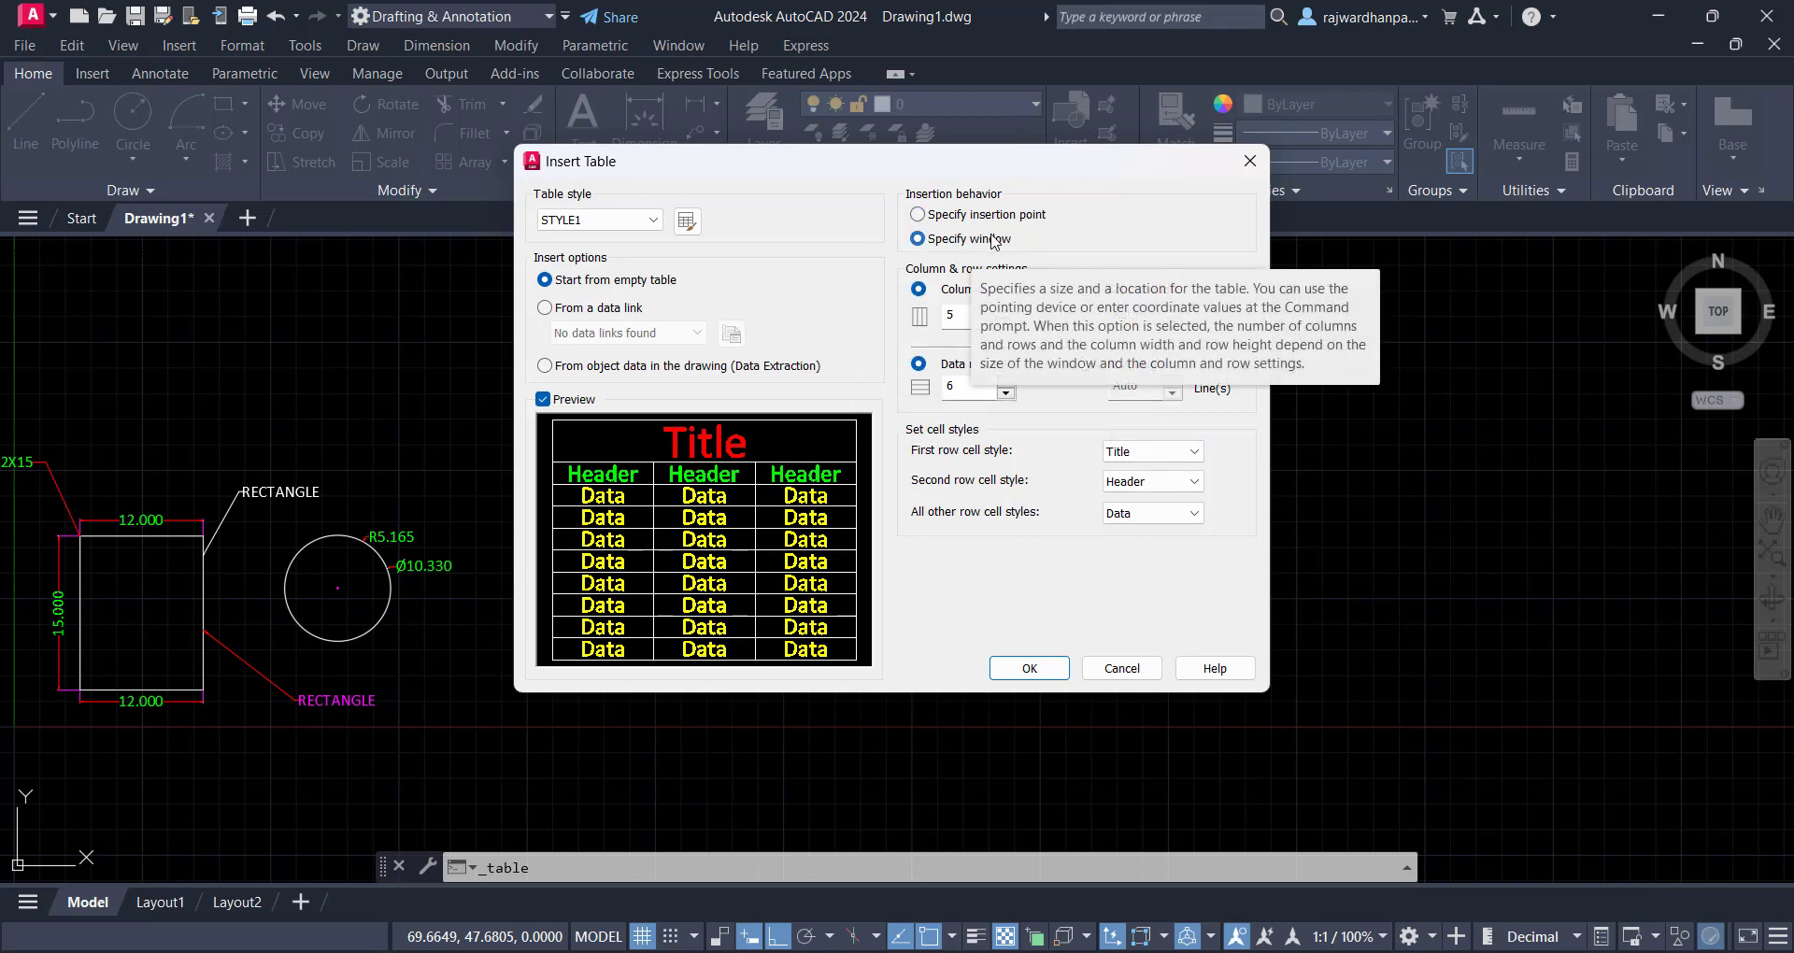
{"action": "left_click", "coordinate": [965, 315]}
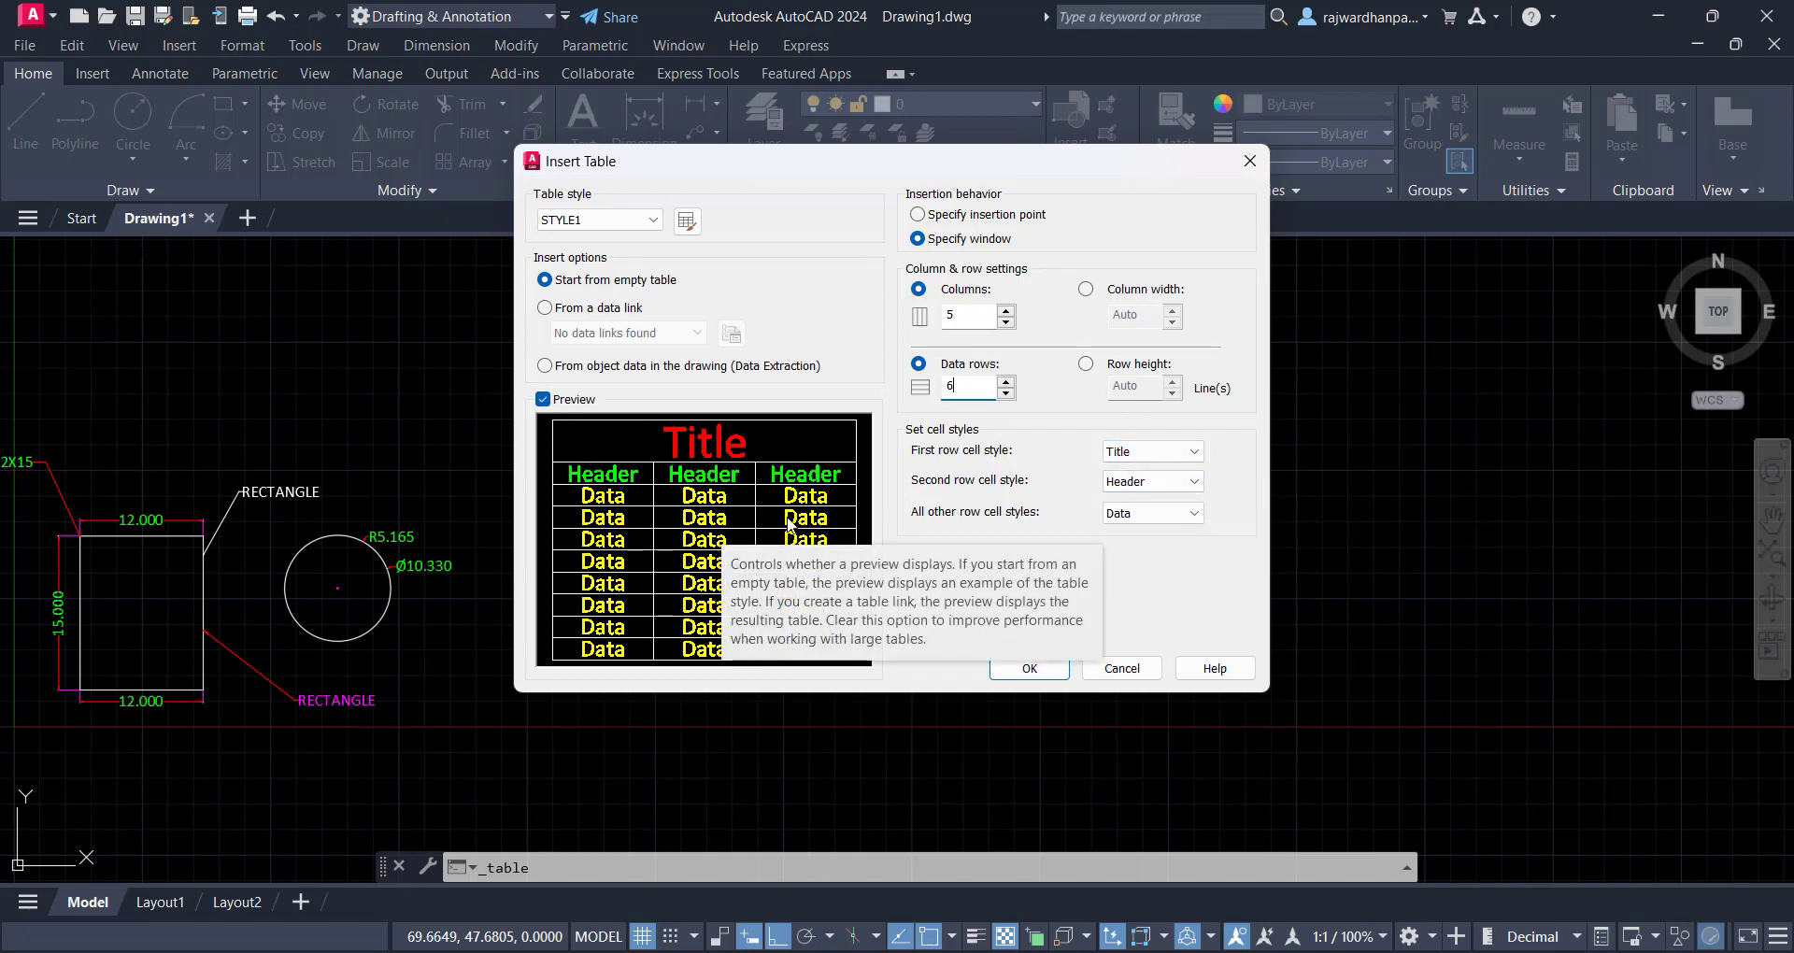
{"action": "left_click", "coordinate": [1023, 667]}
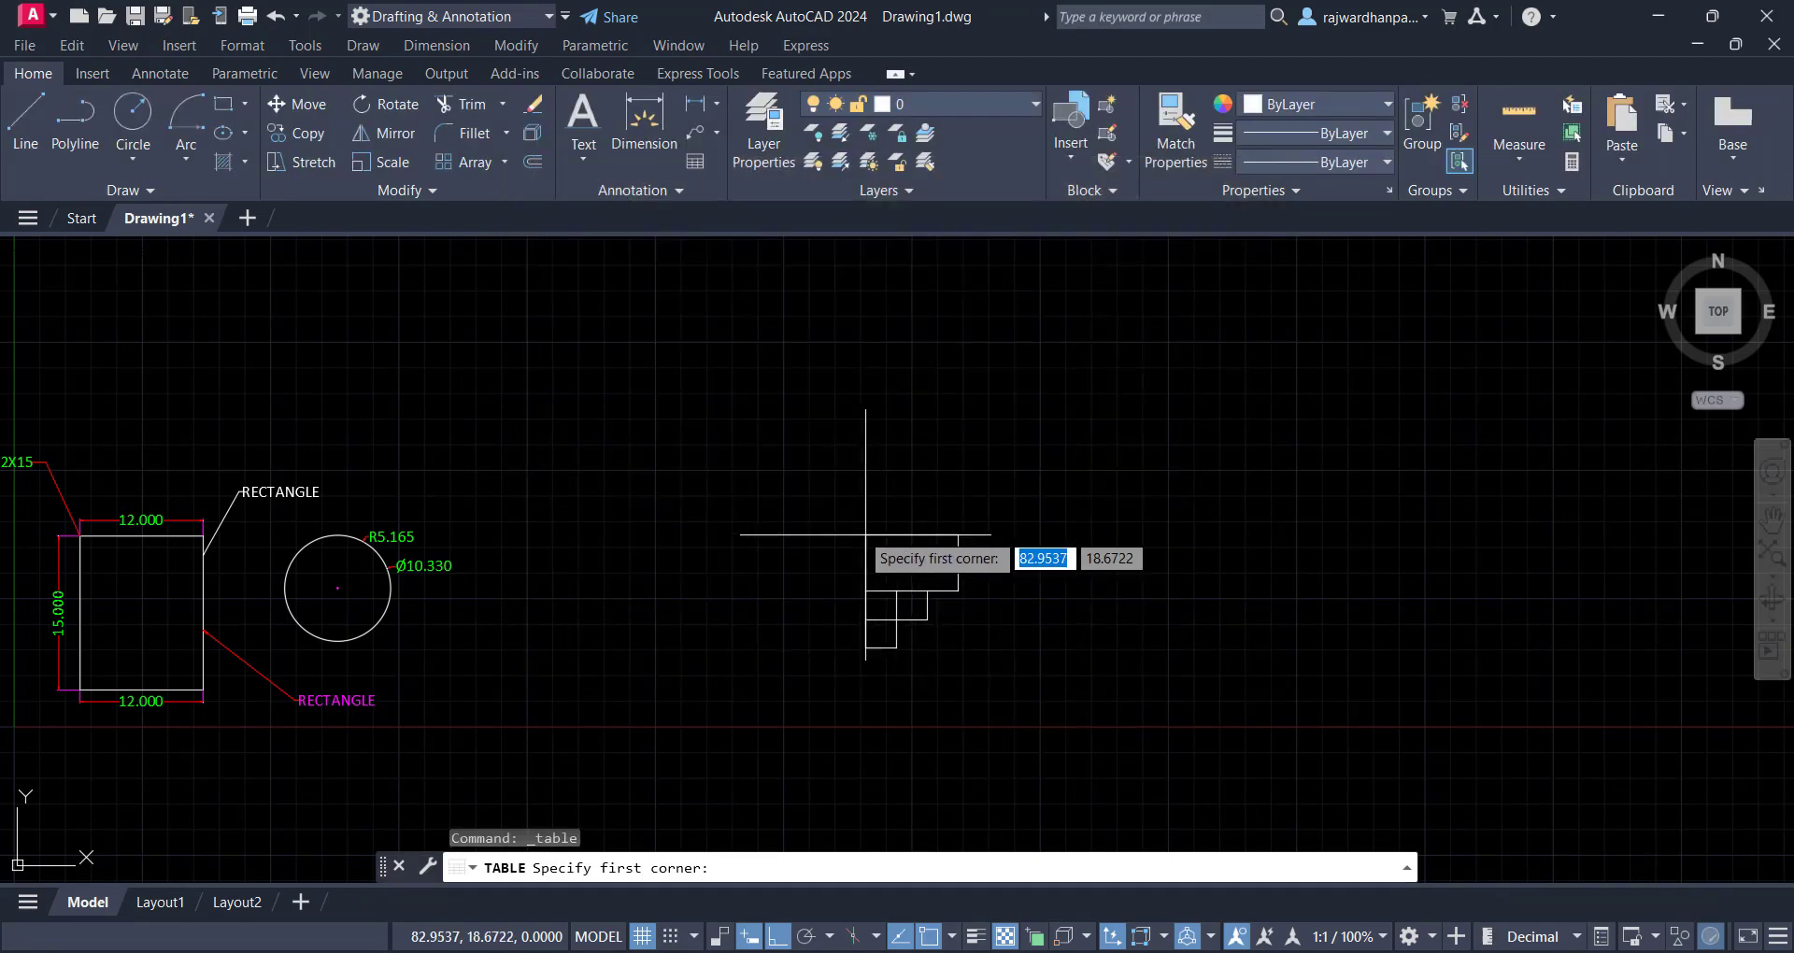
Place the table by window in the empty area beside the circle and enter AutoCAD as its title
{"action": "left_click", "coordinate": [757, 460]}
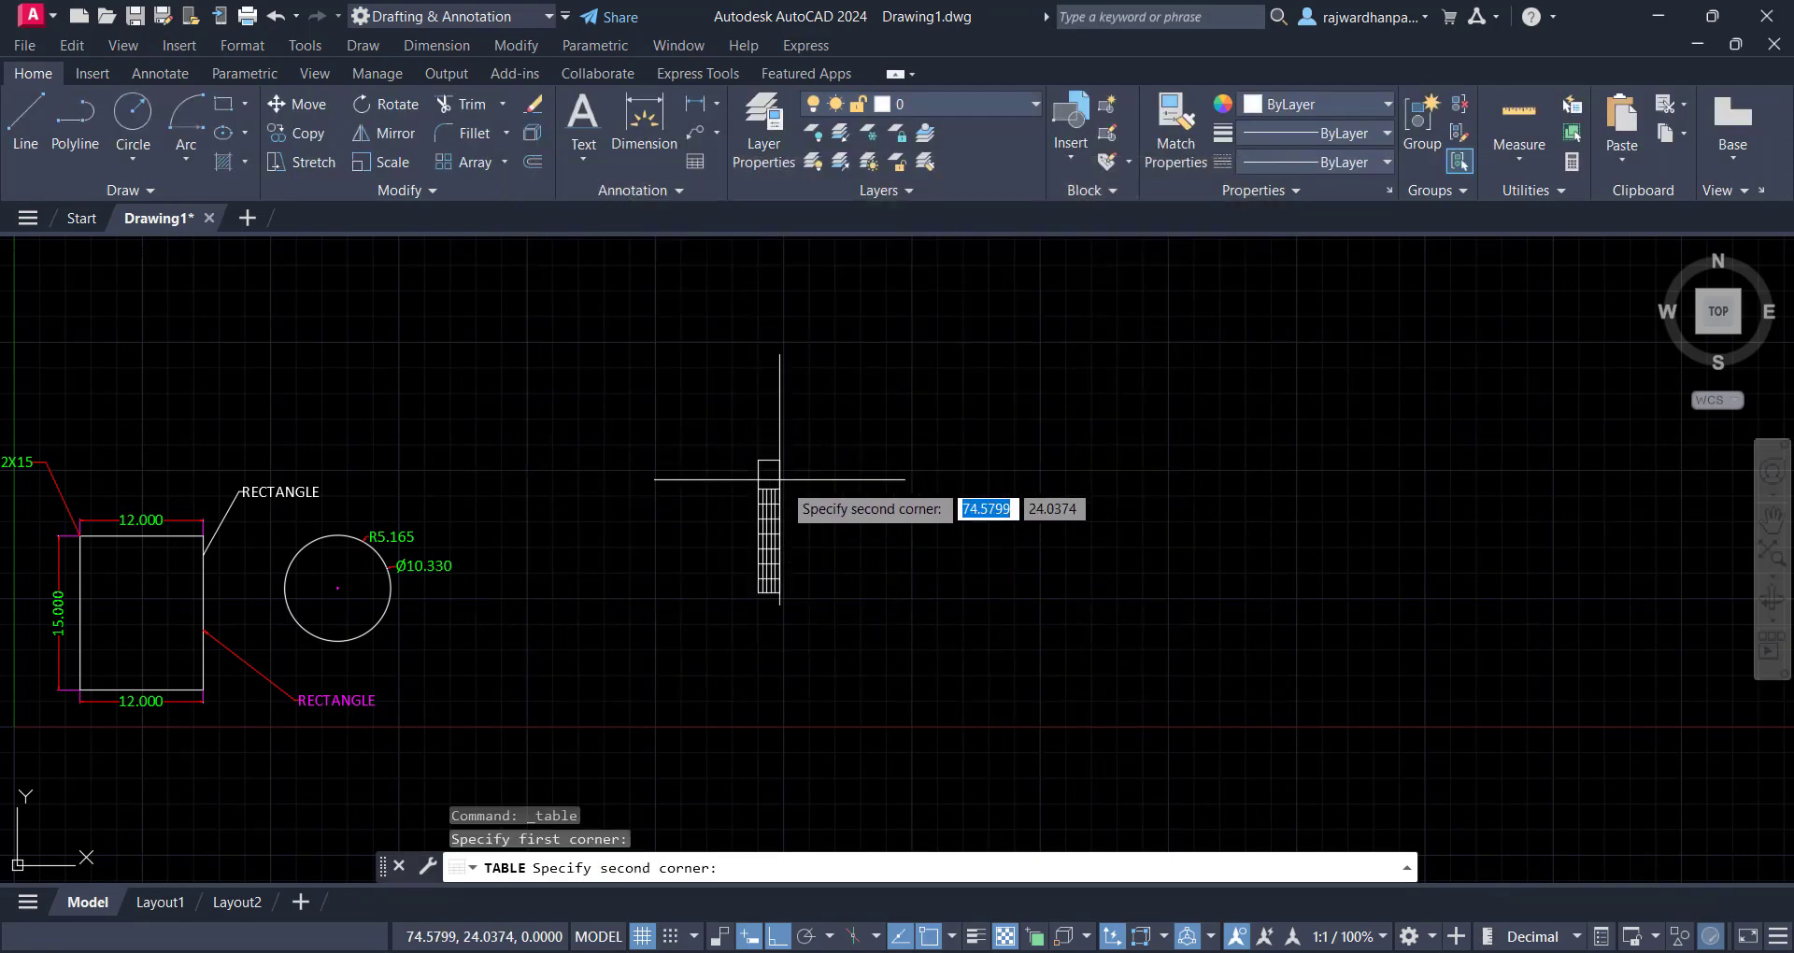
{"action": "left_click", "coordinate": [1035, 549]}
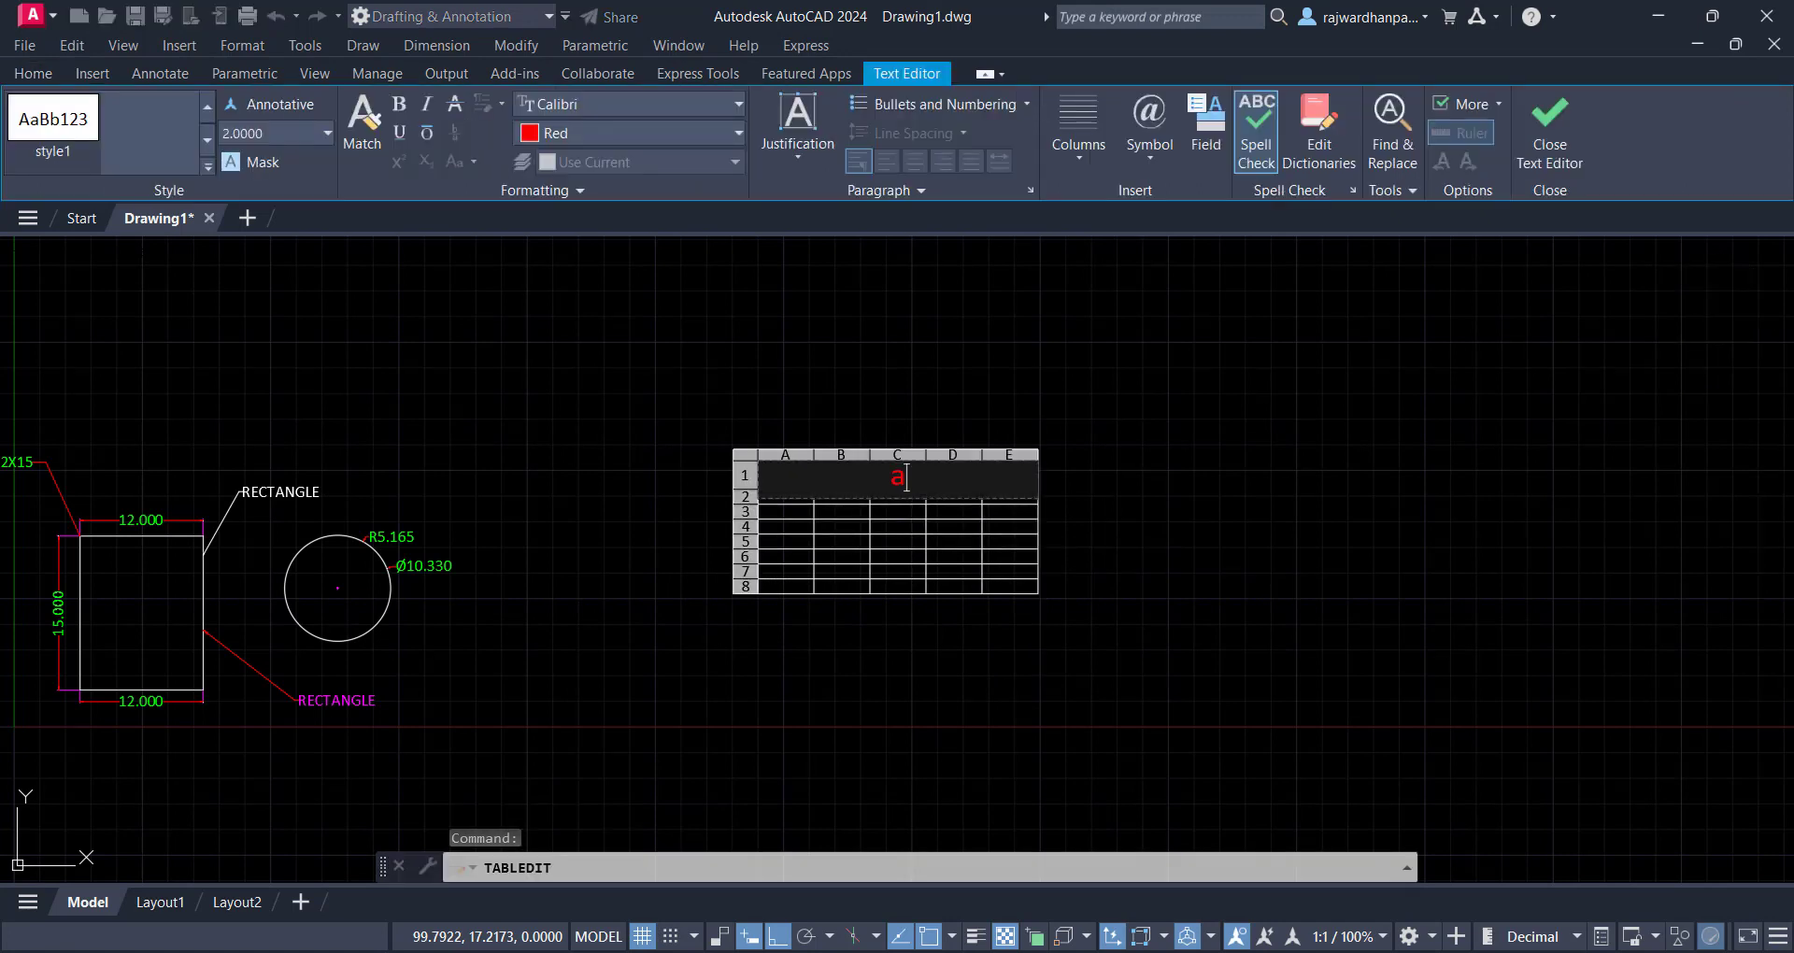
{"action": "type", "text": "A"}
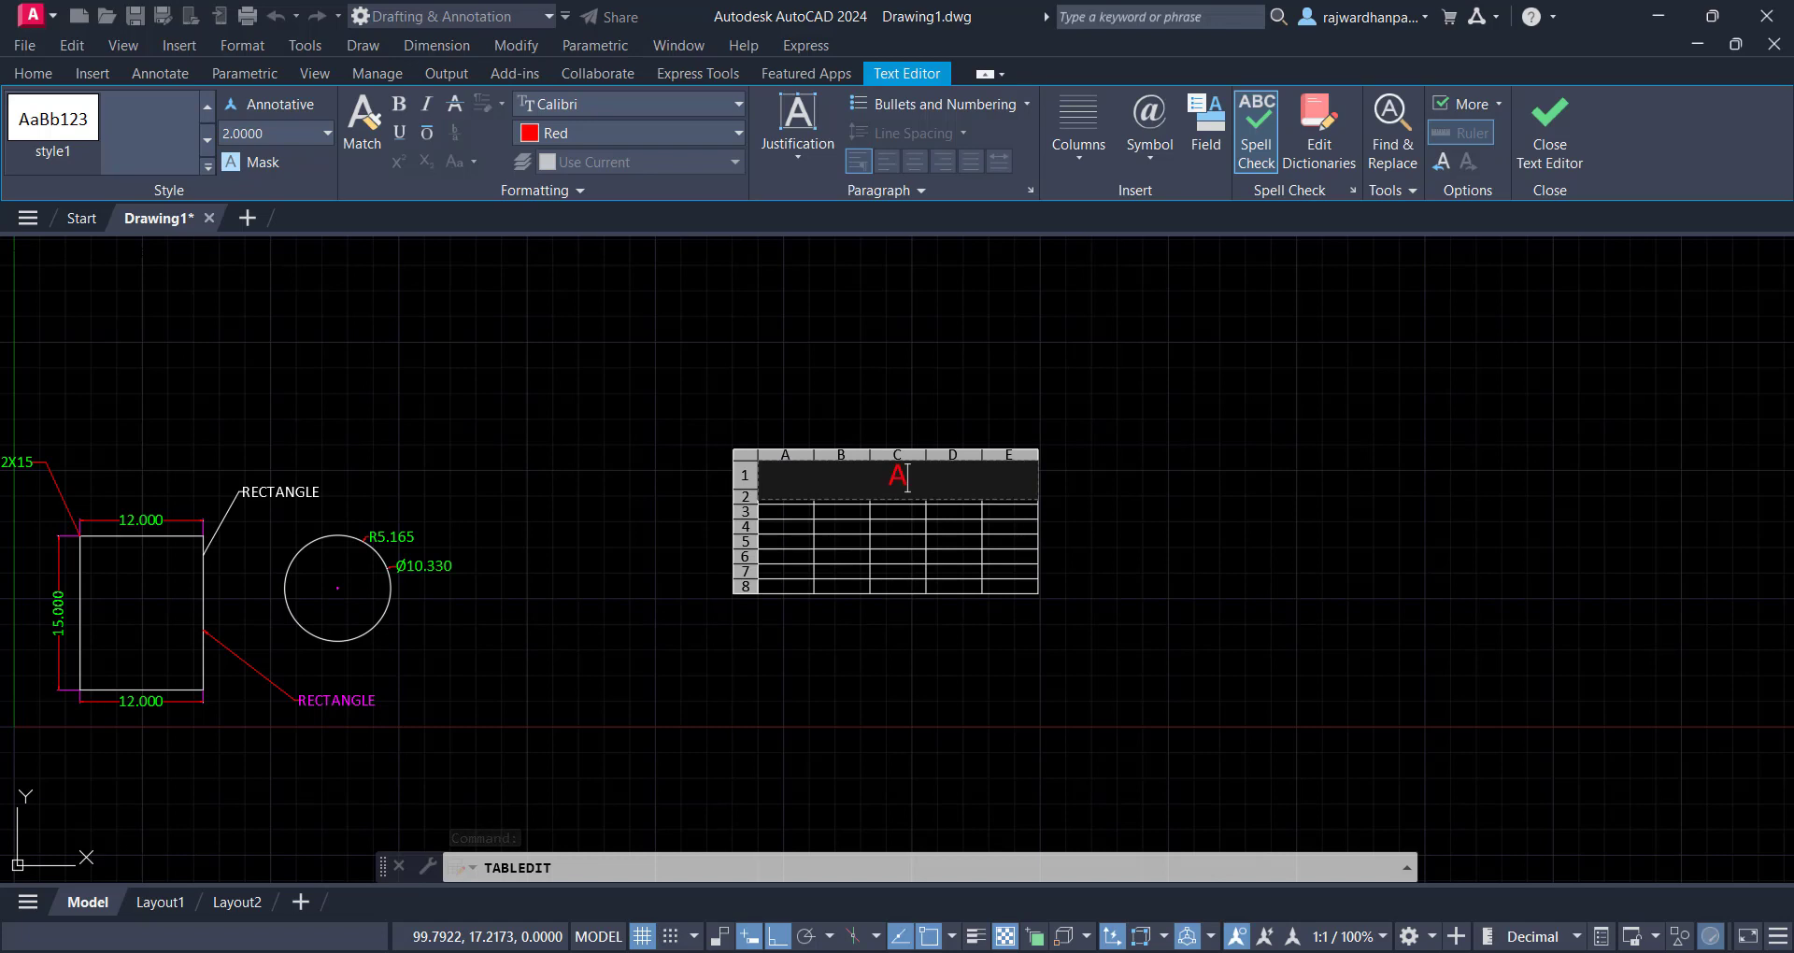
{"action": "key", "text": "Caps_Lock"}
{"action": "type", "text": "uto"}
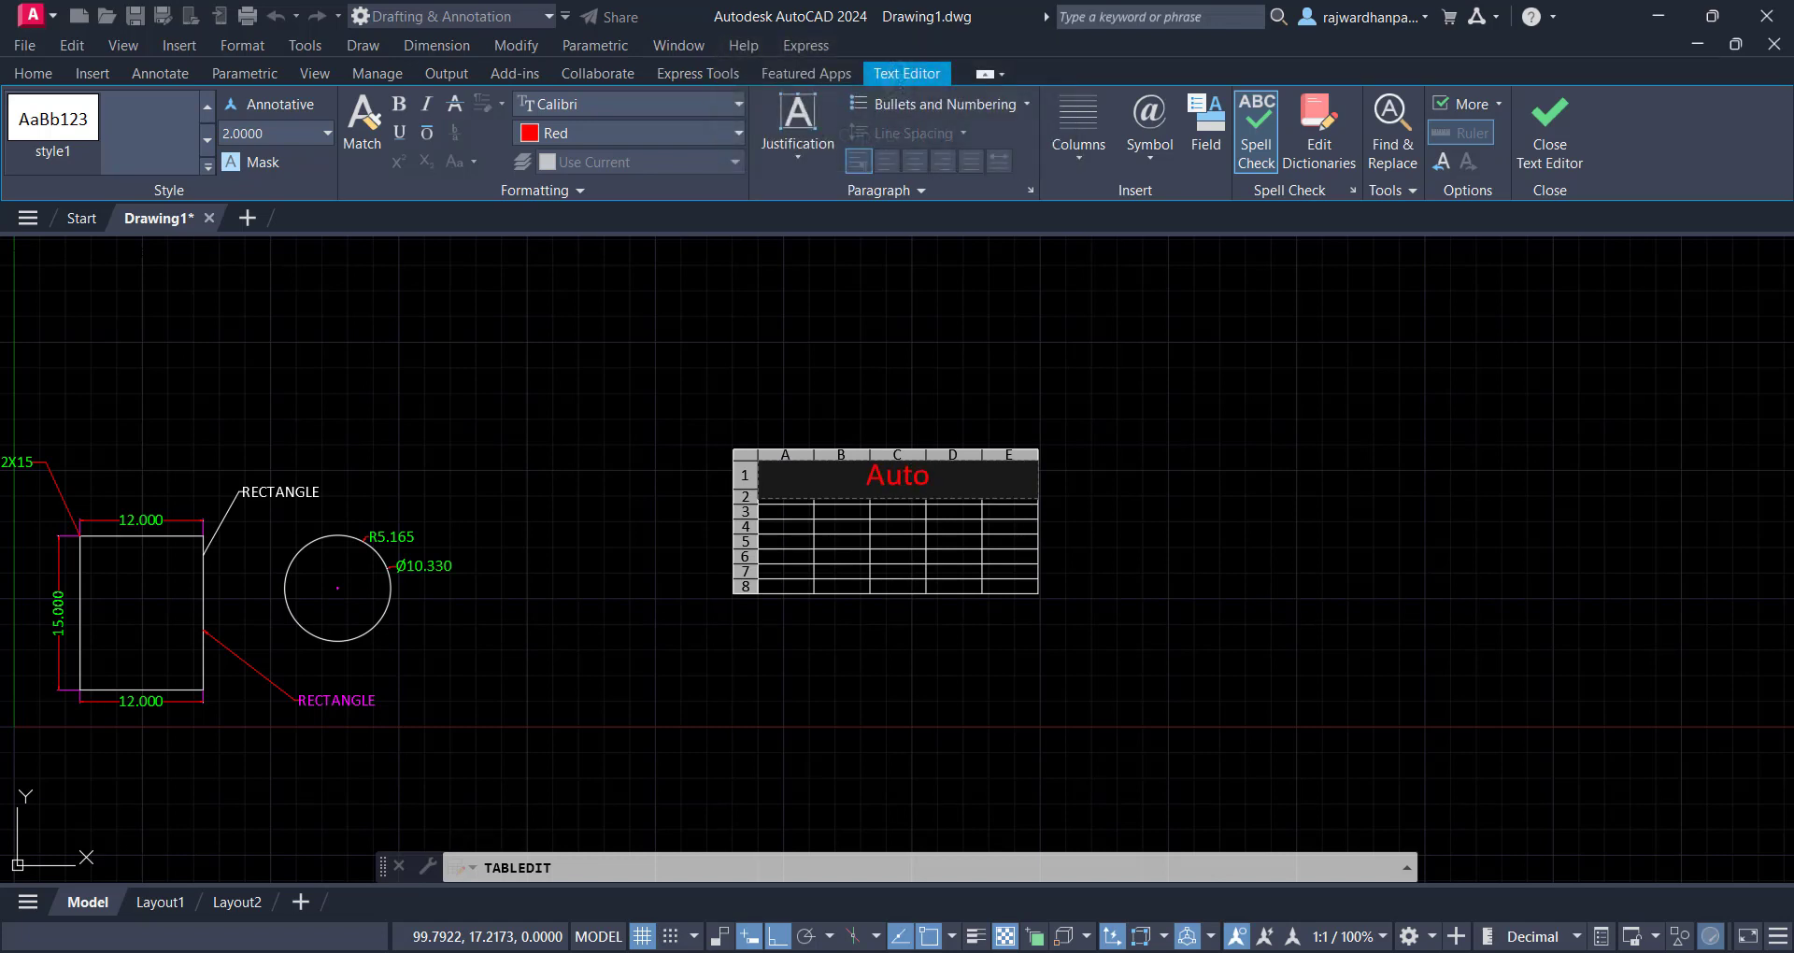
{"action": "key", "text": "Caps_Lock"}
{"action": "type", "text": "CAD"}
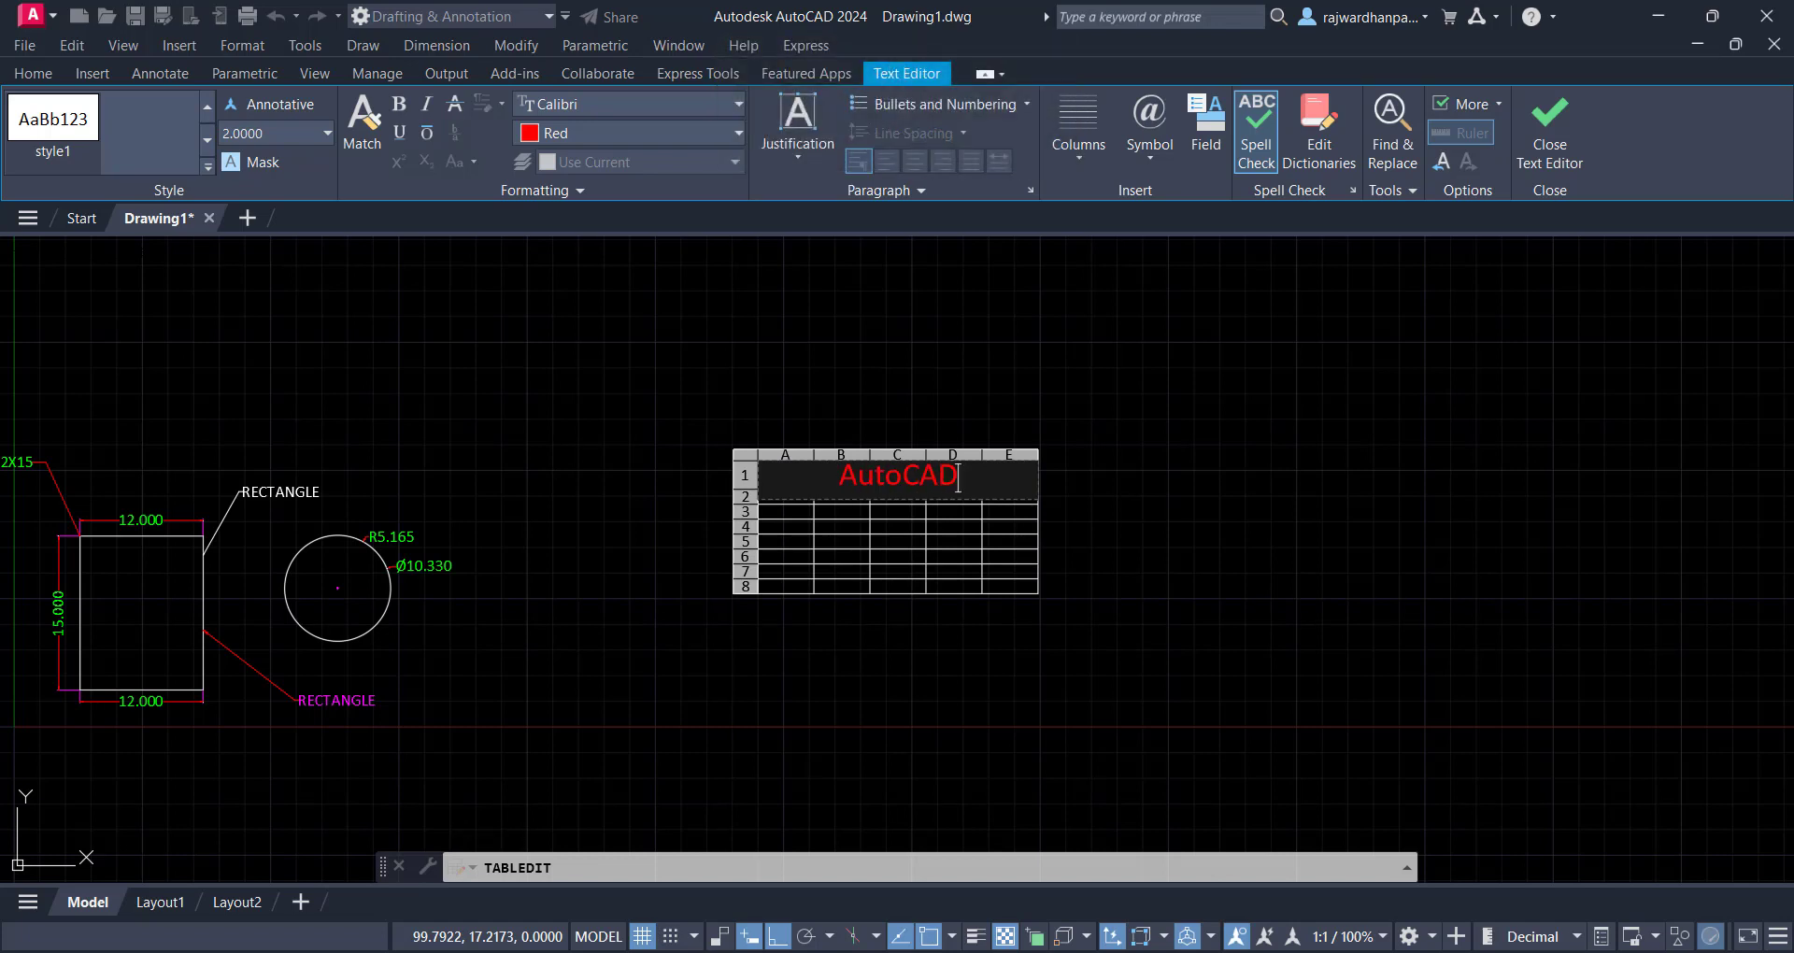
{"action": "key", "text": "Return"}
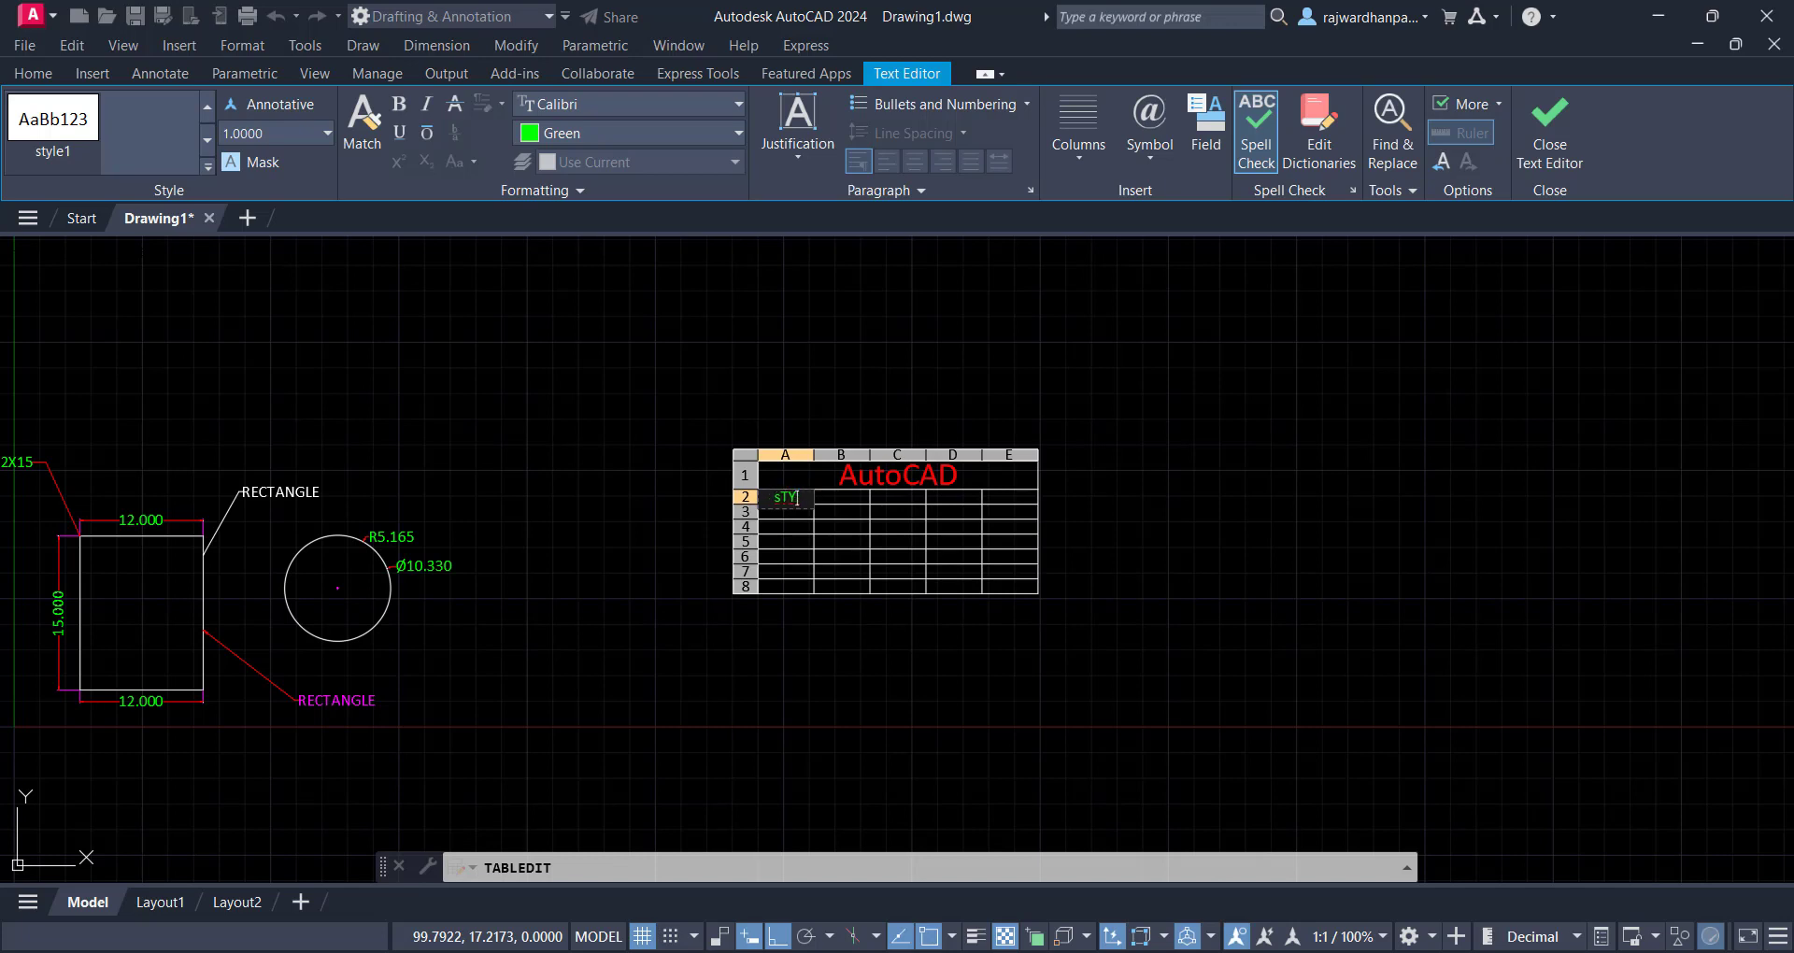
Fill column A with the header STYLES and the entries "Dimension style" and "font style" below it, and finish cell editing
{"action": "type", "text": "YLES"}
{"action": "key", "text": "Return"}
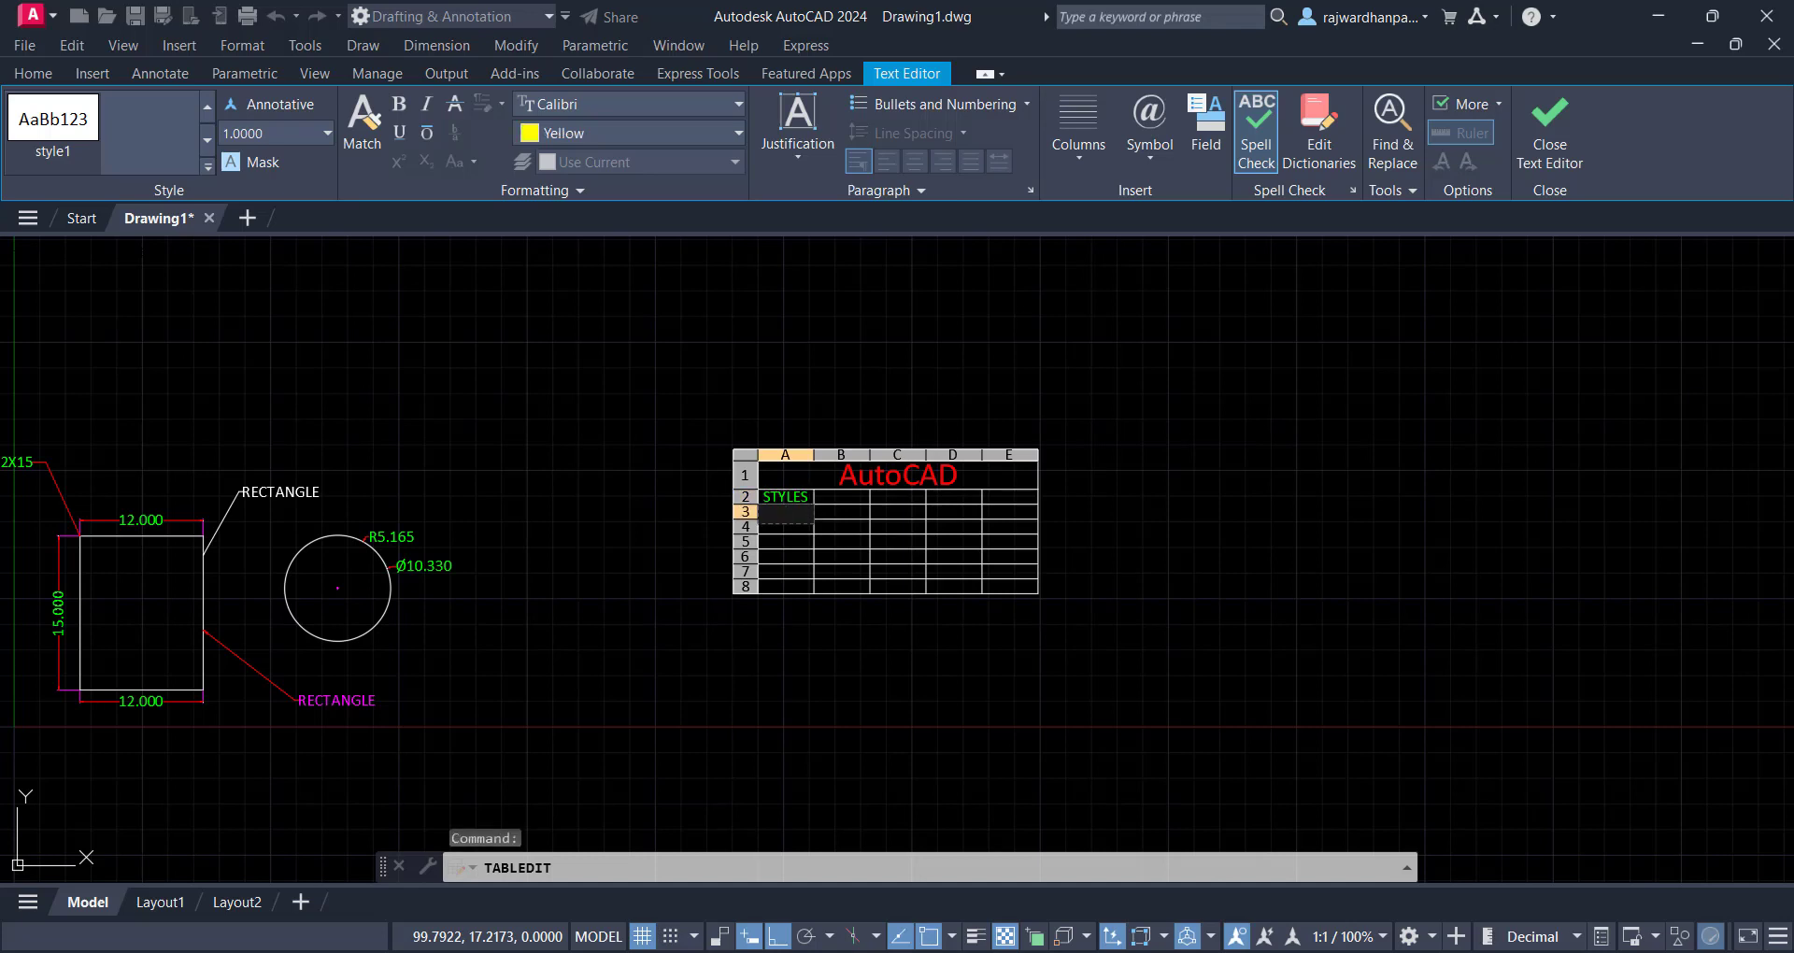
{"action": "key", "text": "Caps_Lock"}
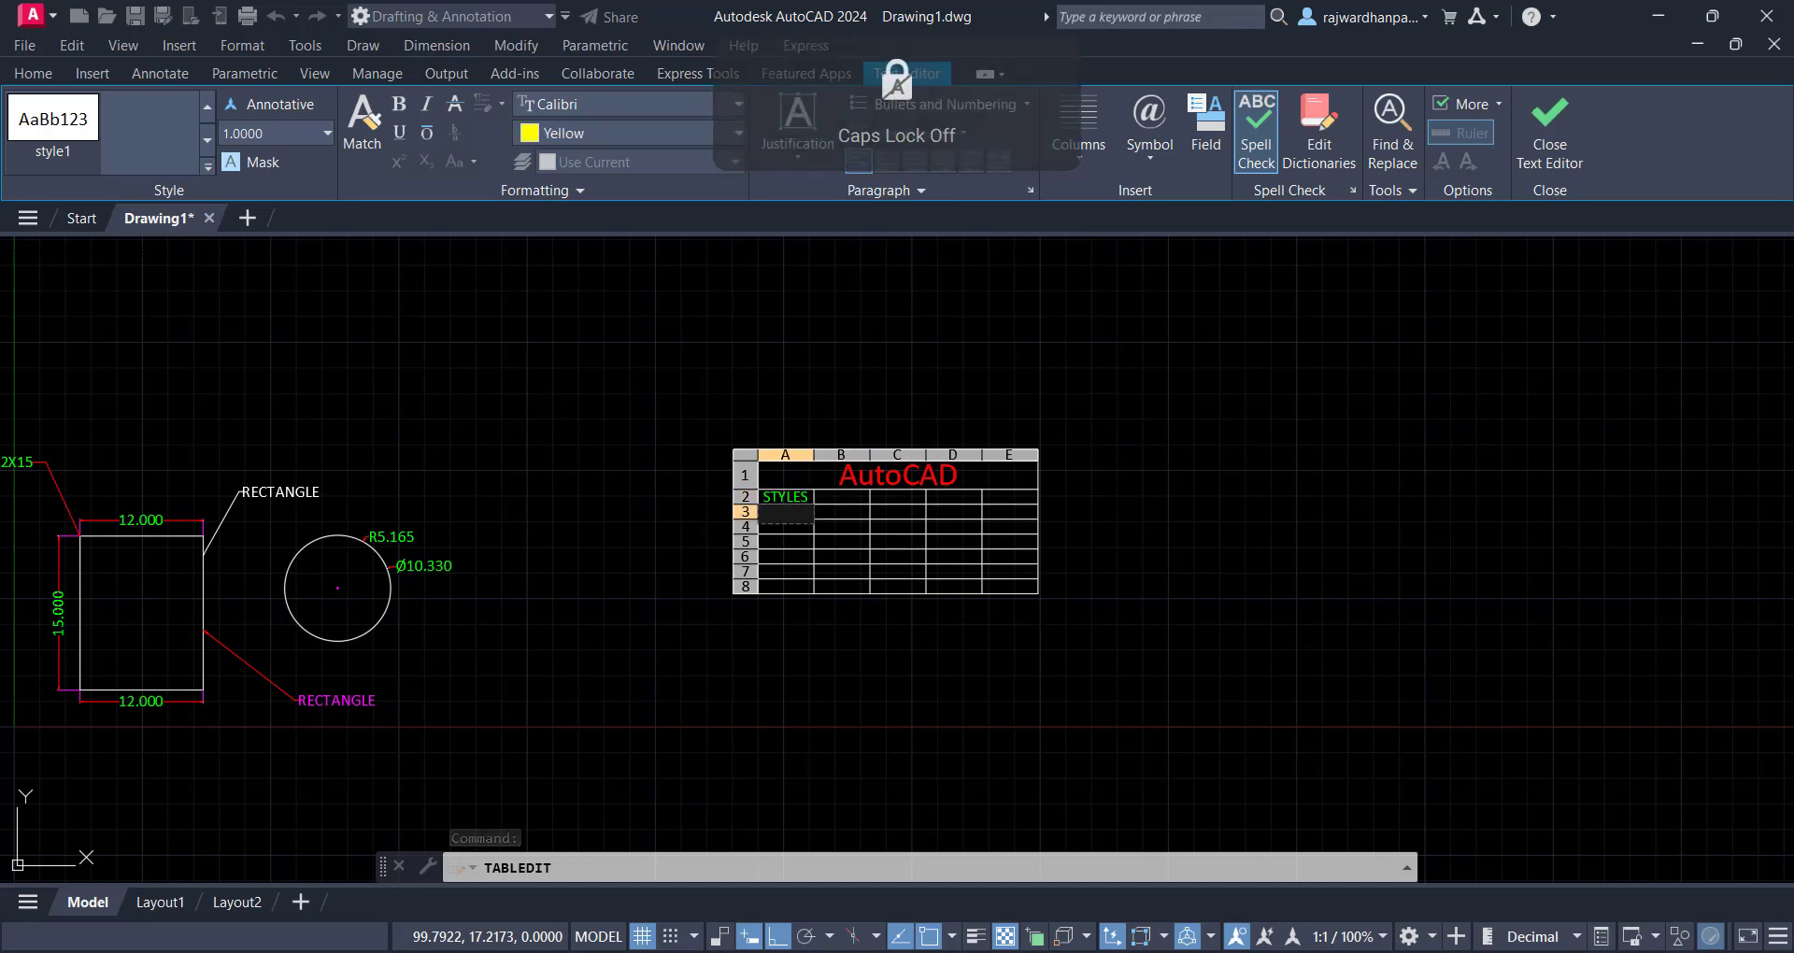
{"action": "type", "text": "Dimen"}
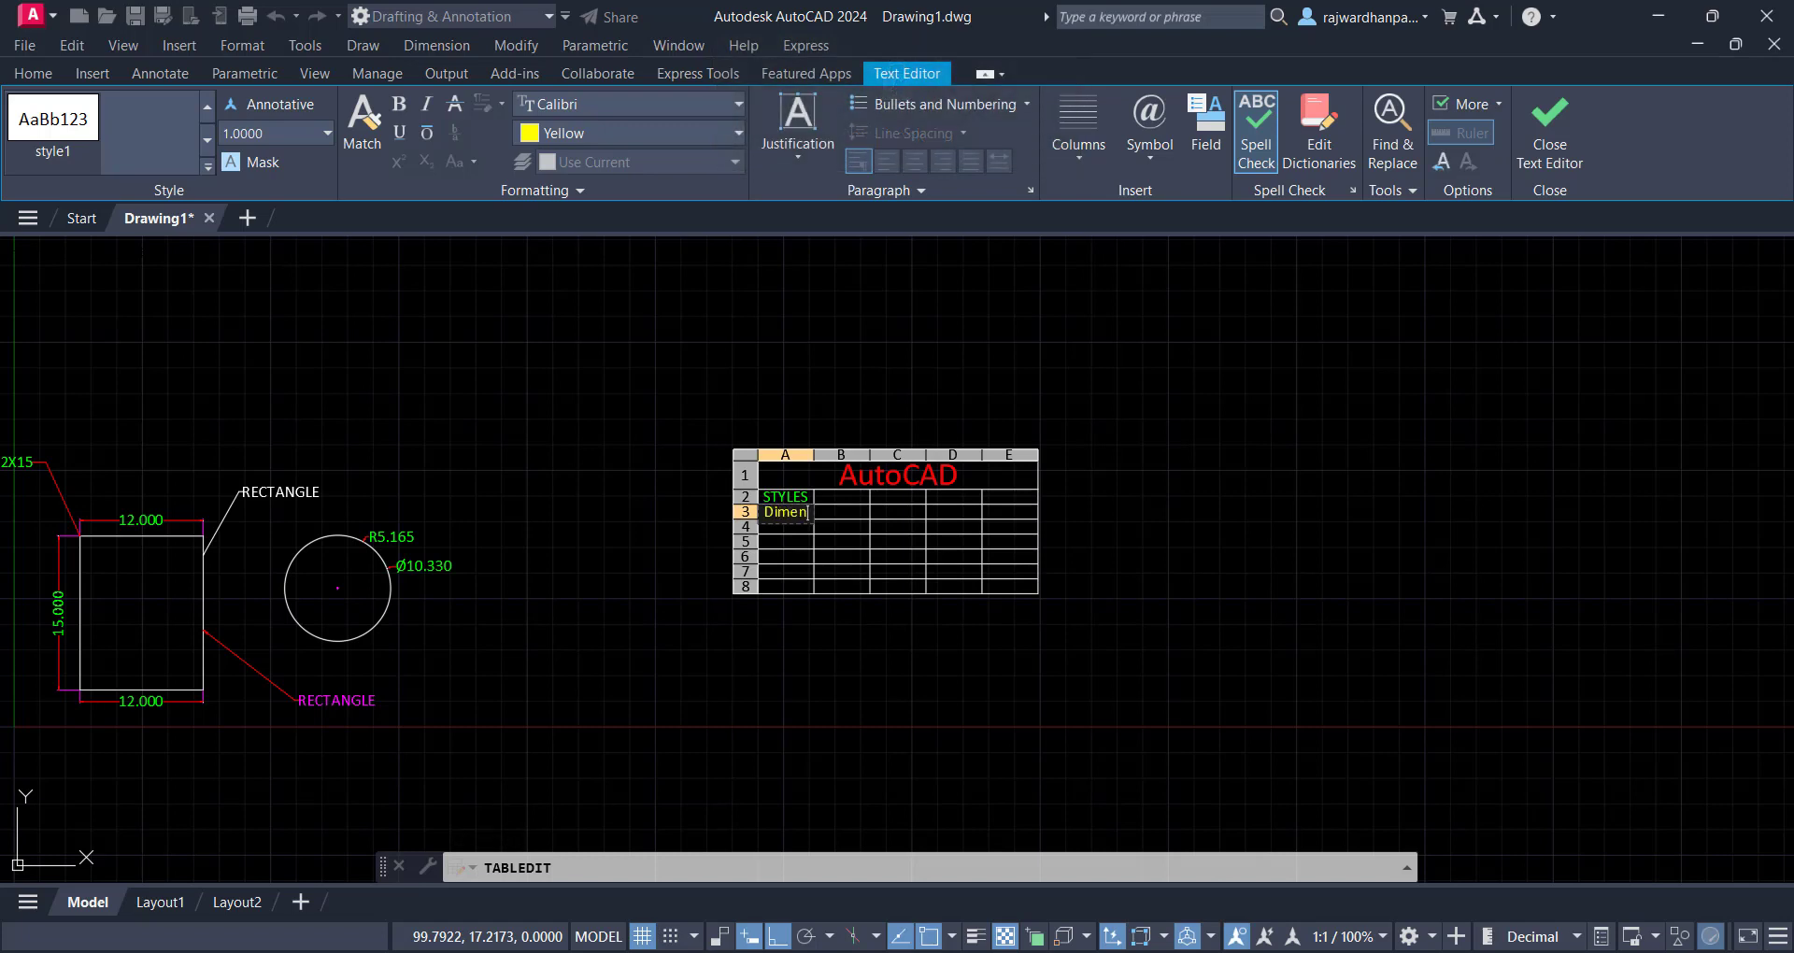
{"action": "type", "text": "sion style"}
{"action": "key", "text": "Return"}
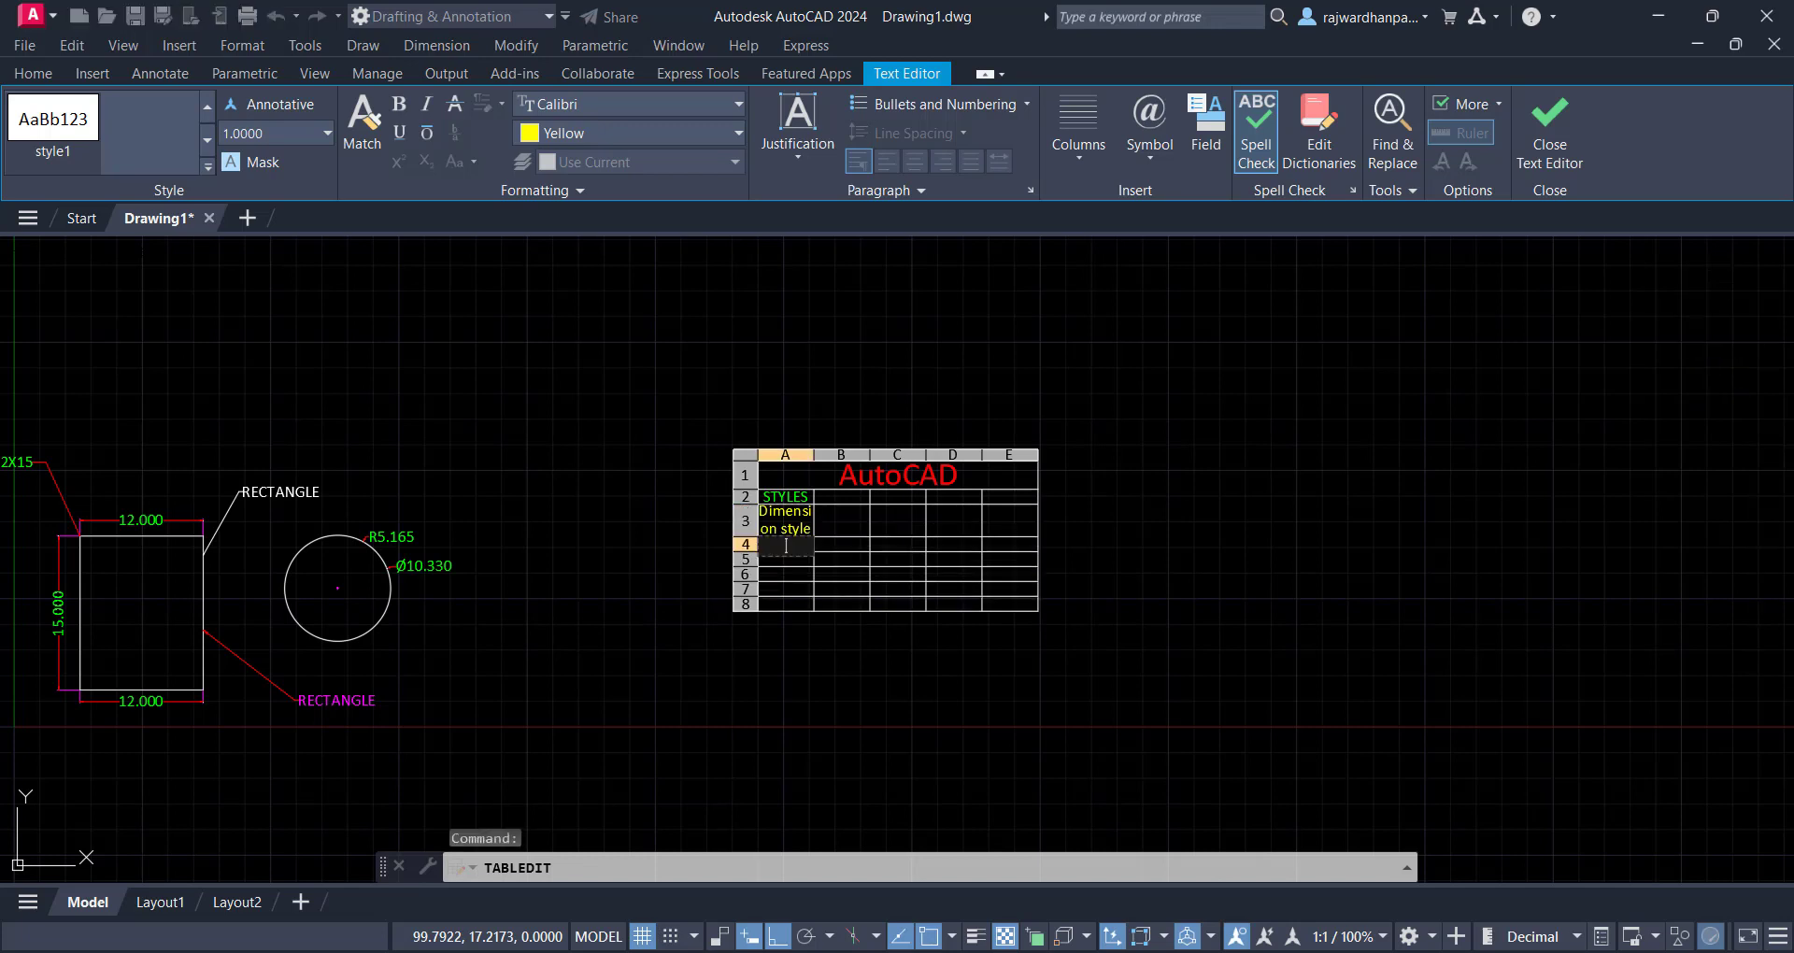
{"action": "type", "text": "font style"}
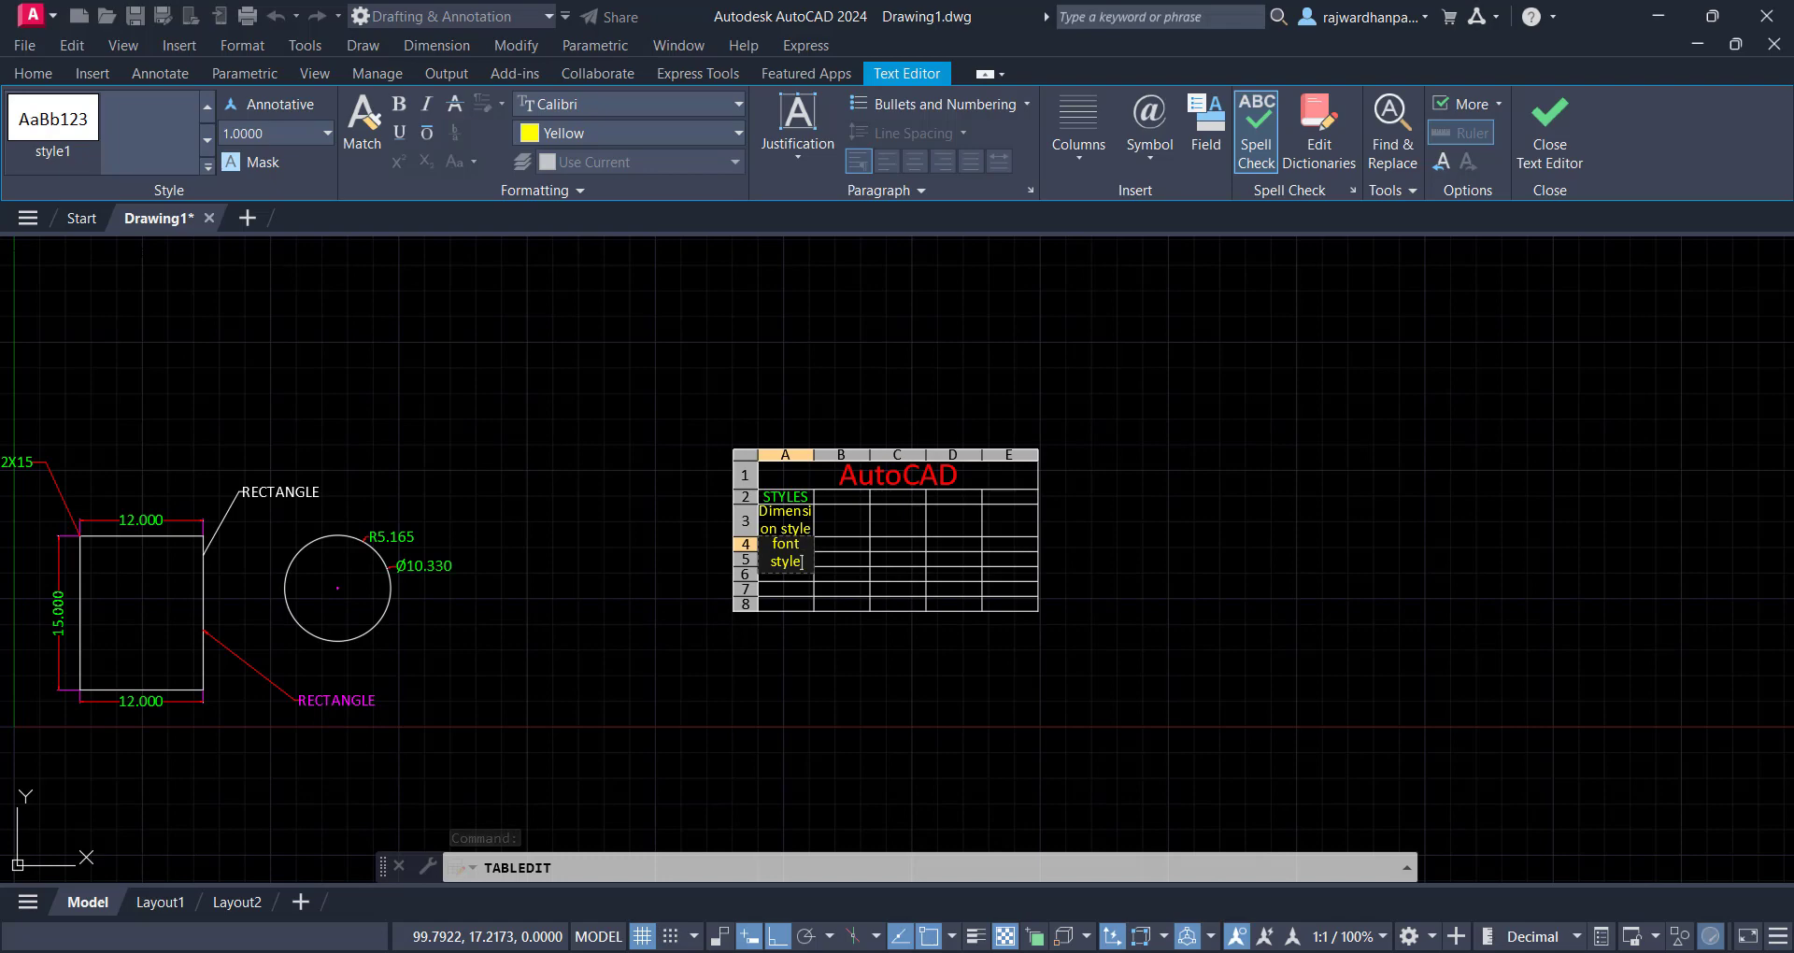
{"action": "left_click", "coordinate": [1040, 557]}
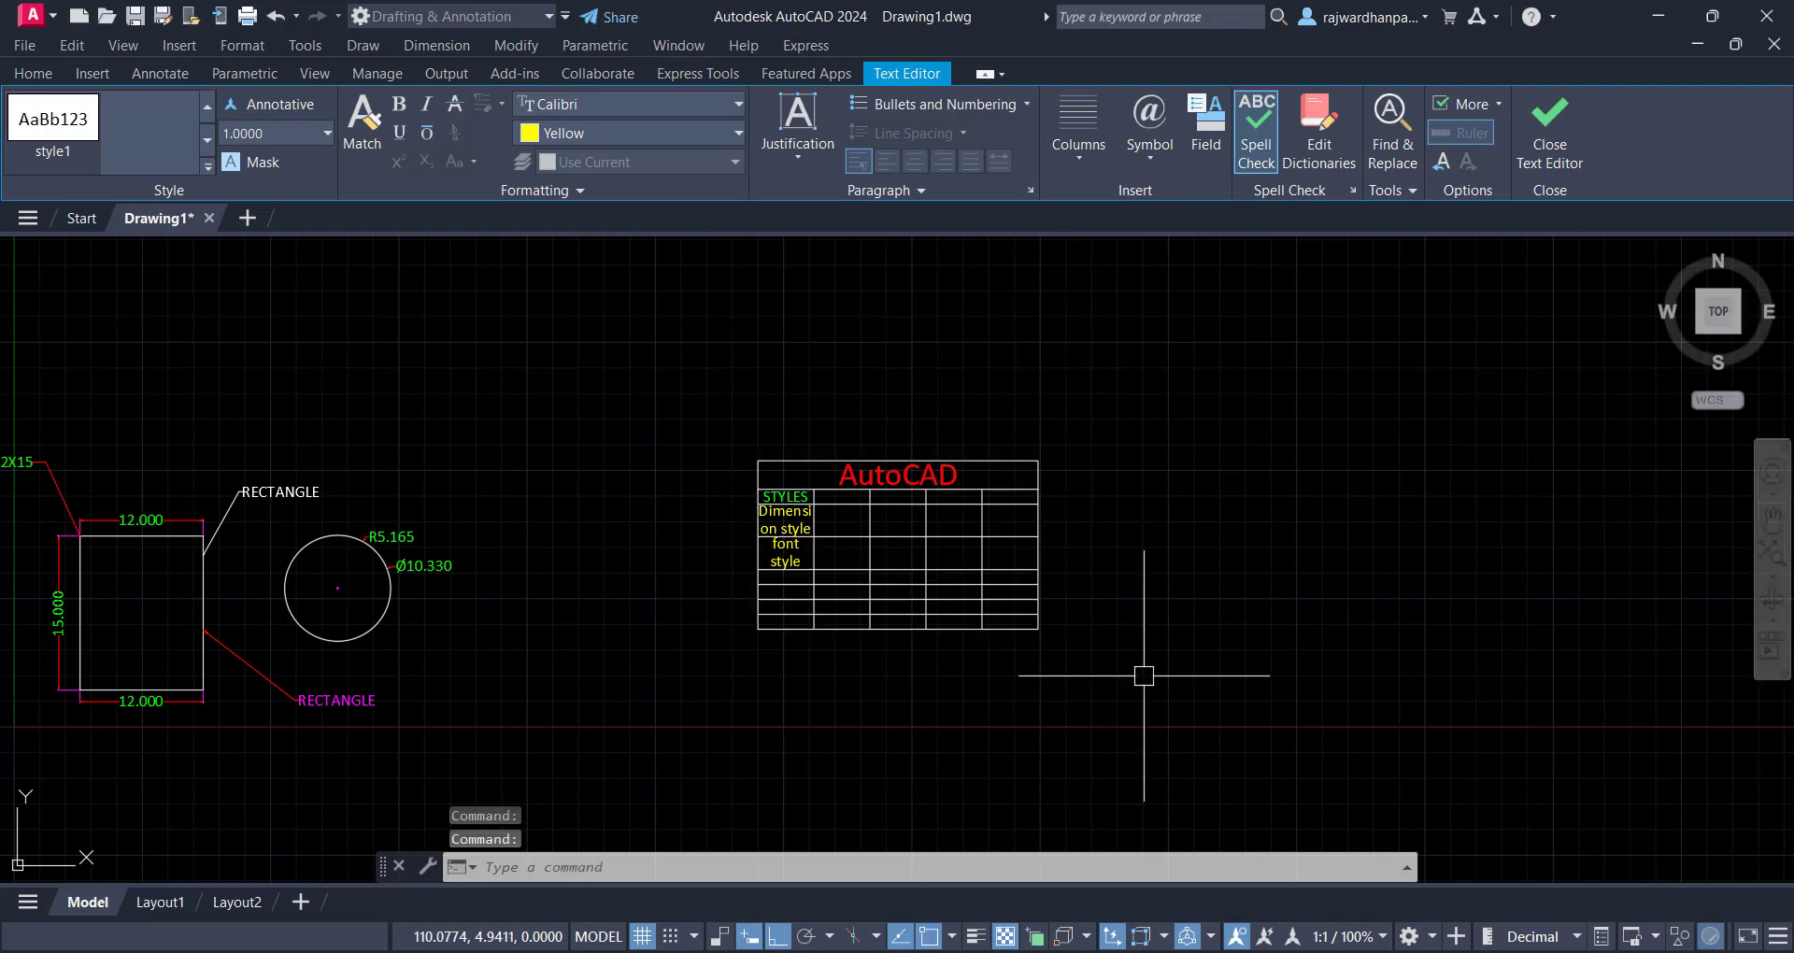
Uniformly stretch the table's width to the right until "font style" fits on one line, and deselect the table
{"action": "scroll", "coordinate": [934, 588], "scroll_direction": "up", "scroll_amount": 3}
{"action": "middle_click_drag", "start_coordinate": [688, 589], "coordinate": [673, 654]}
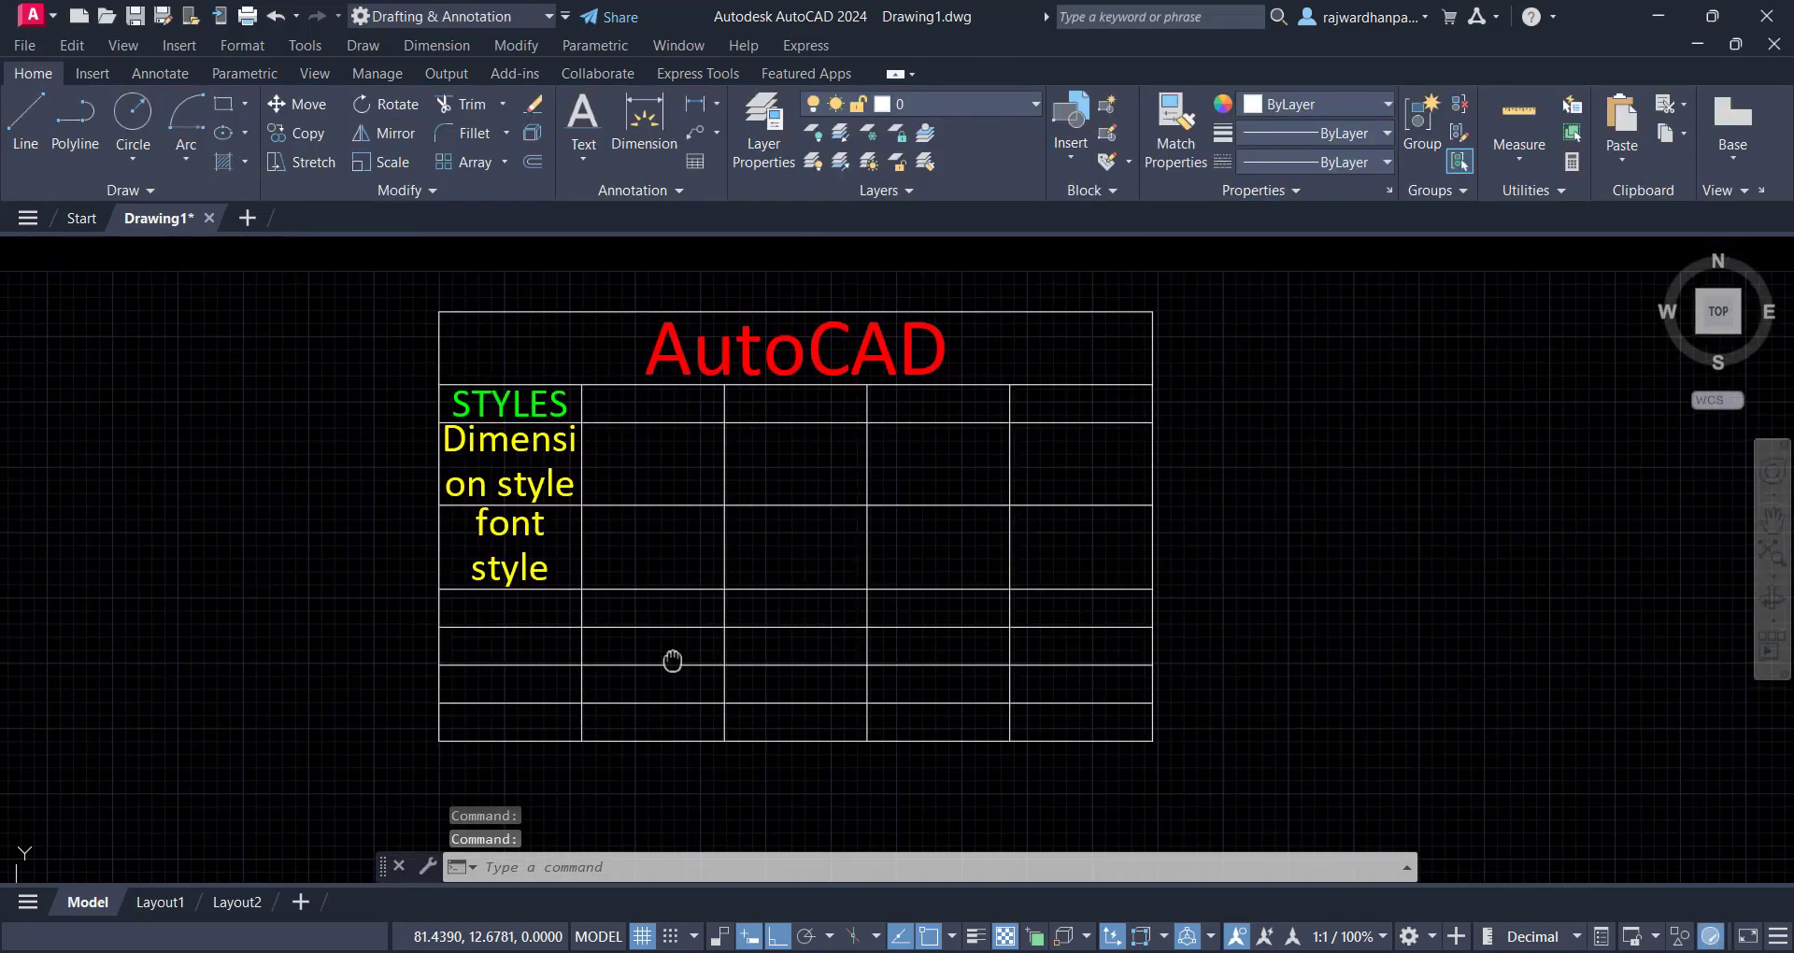
{"action": "double_click", "coordinate": [1375, 526]}
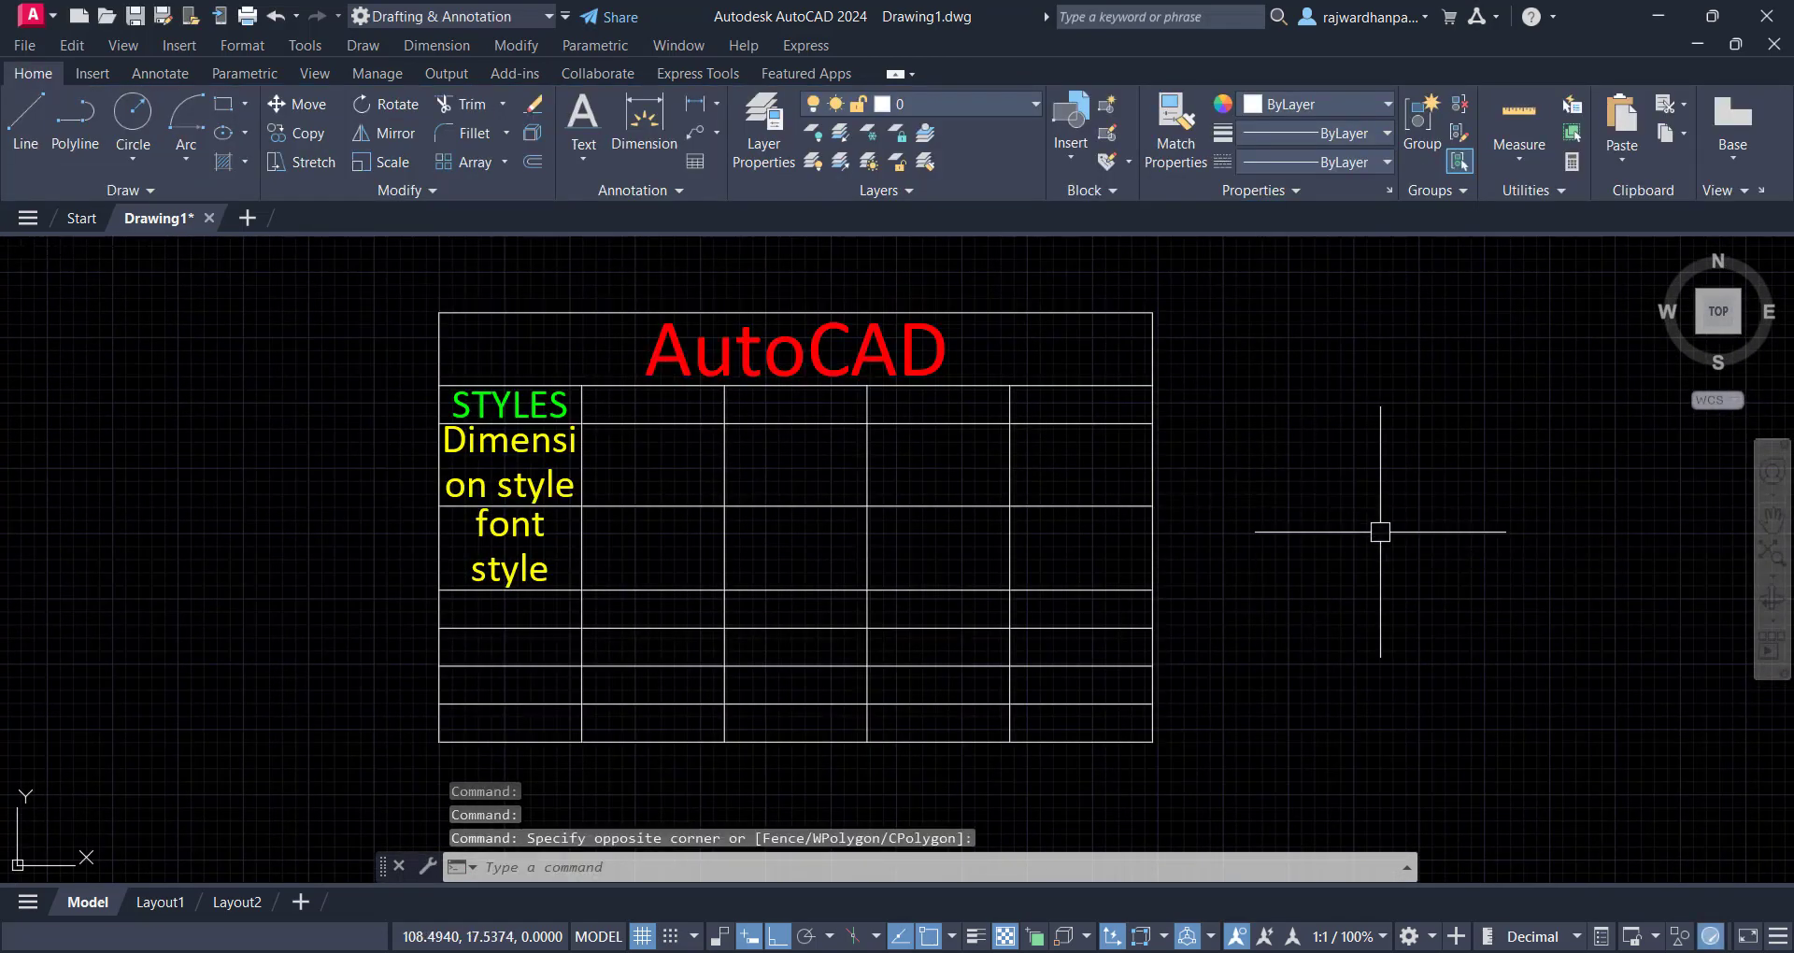
{"action": "left_click", "coordinate": [1095, 712]}
{"action": "scroll", "coordinate": [1081, 696], "scroll_direction": "down", "scroll_amount": 2}
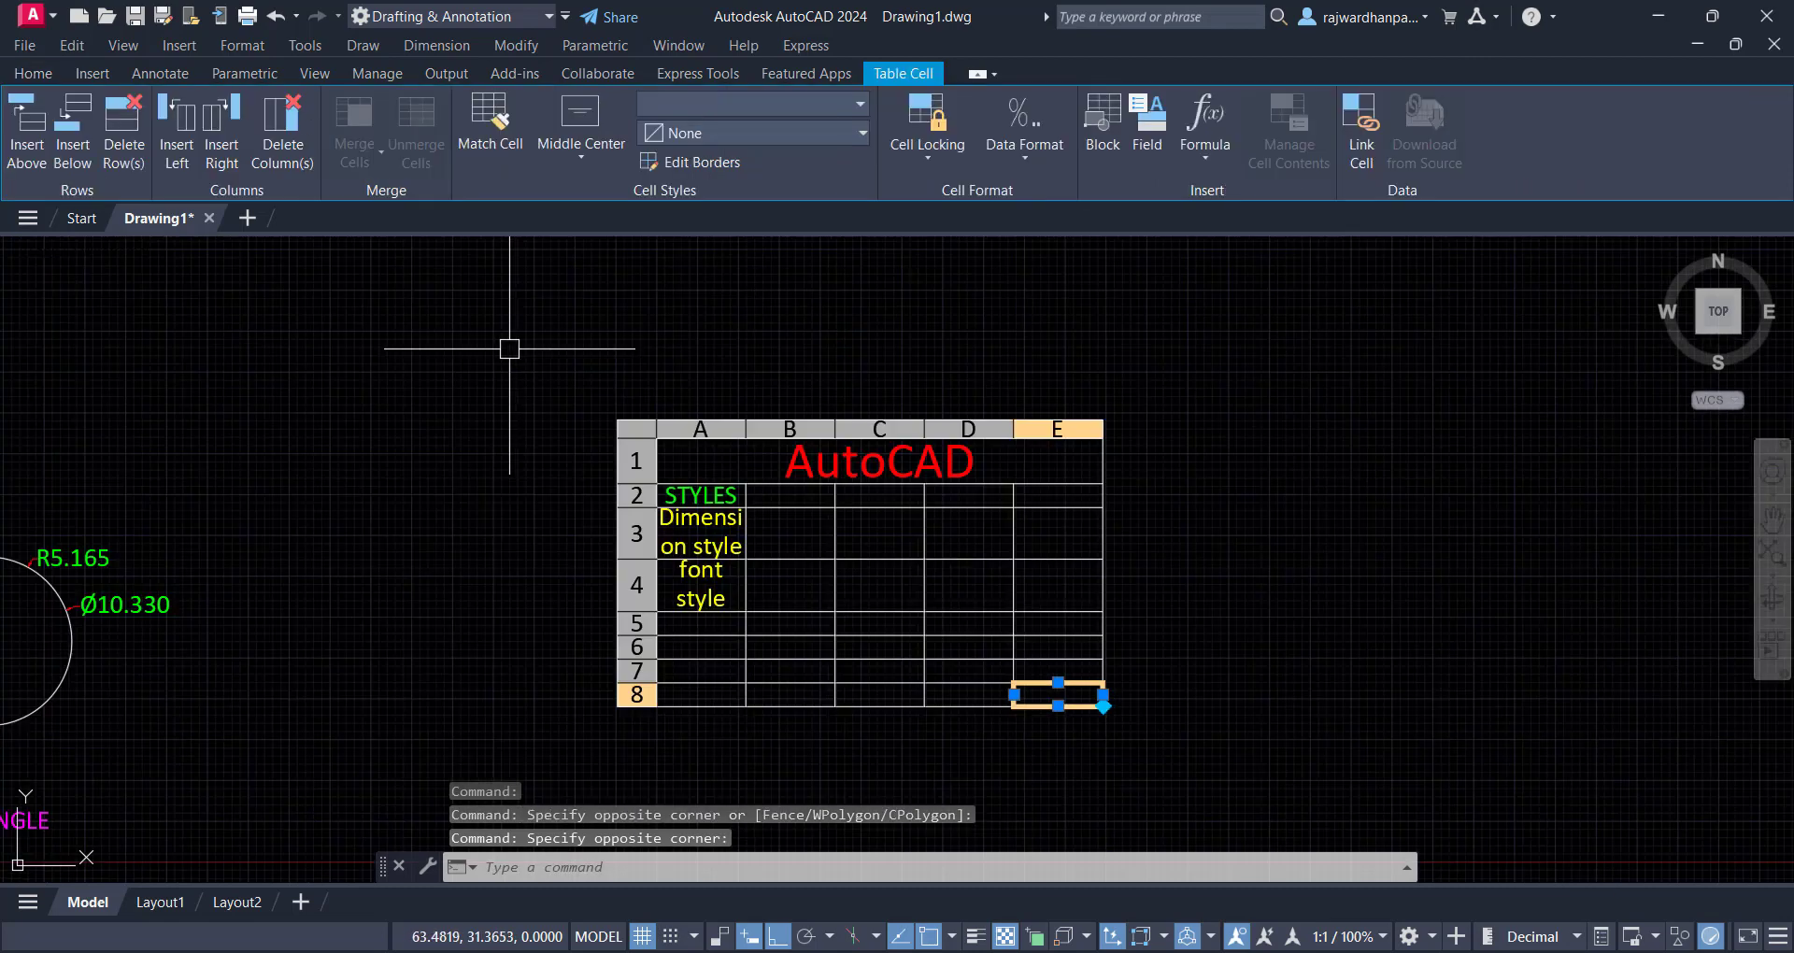
{"action": "left_click", "coordinate": [1372, 411]}
{"action": "left_click", "coordinate": [1081, 502]}
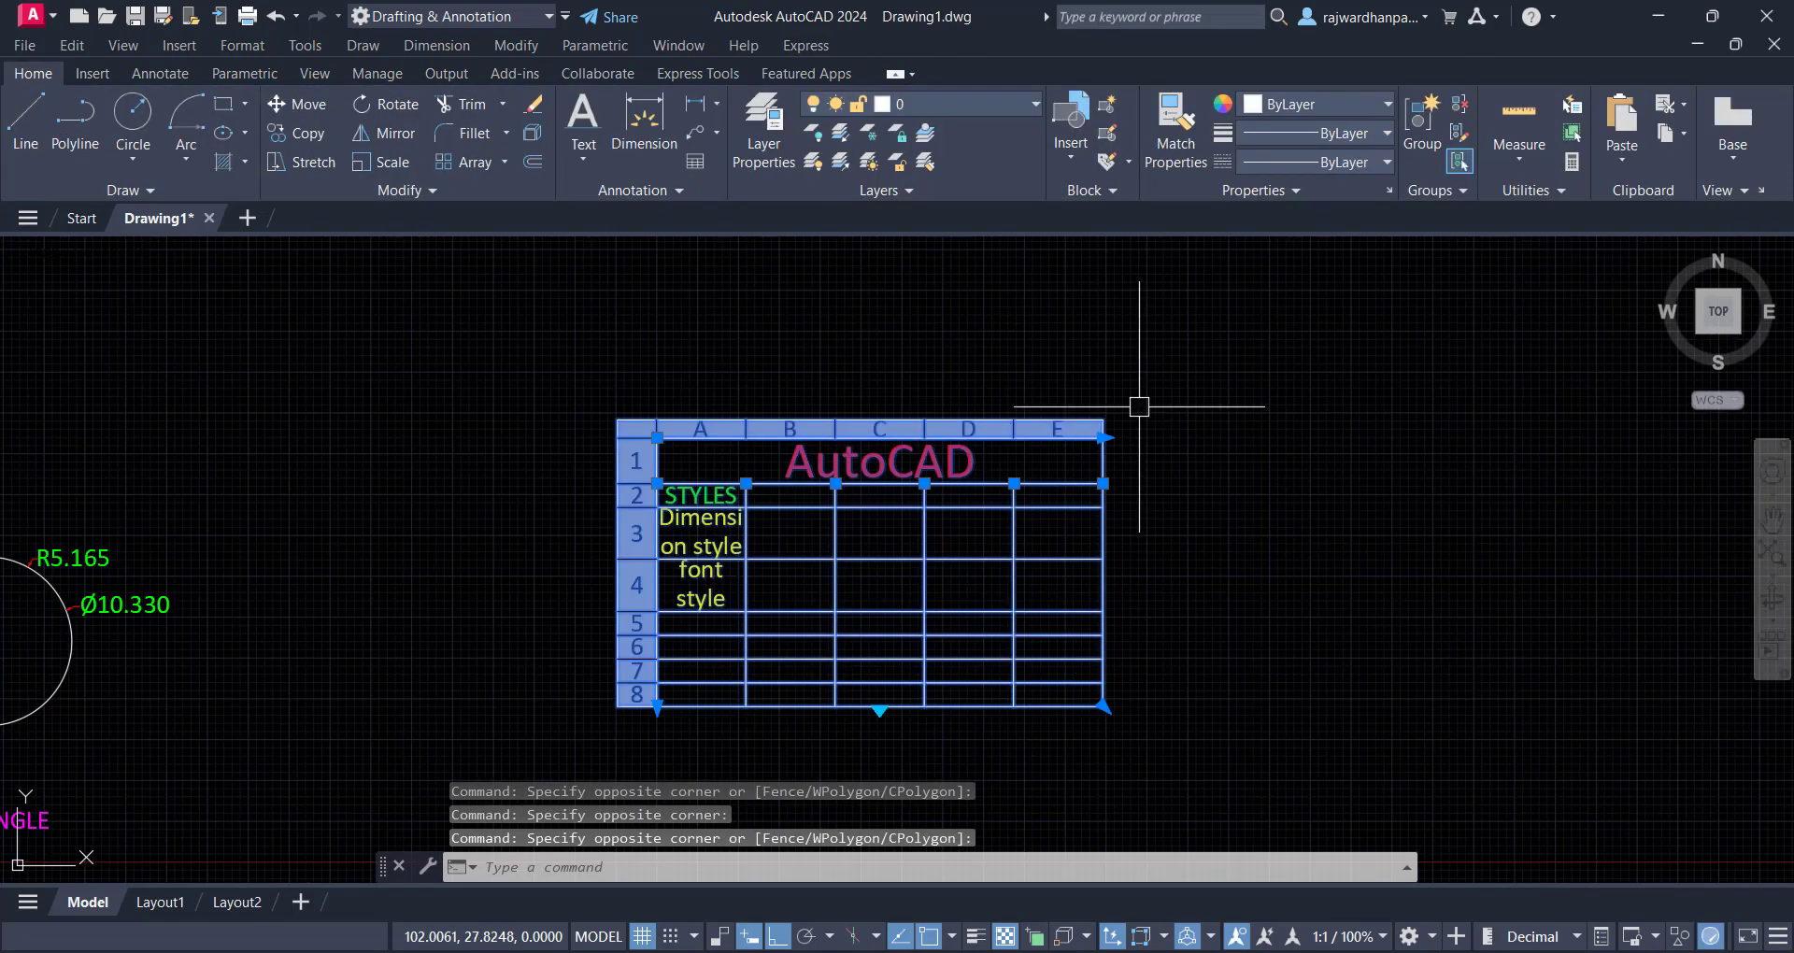
{"action": "left_click", "coordinate": [1103, 437]}
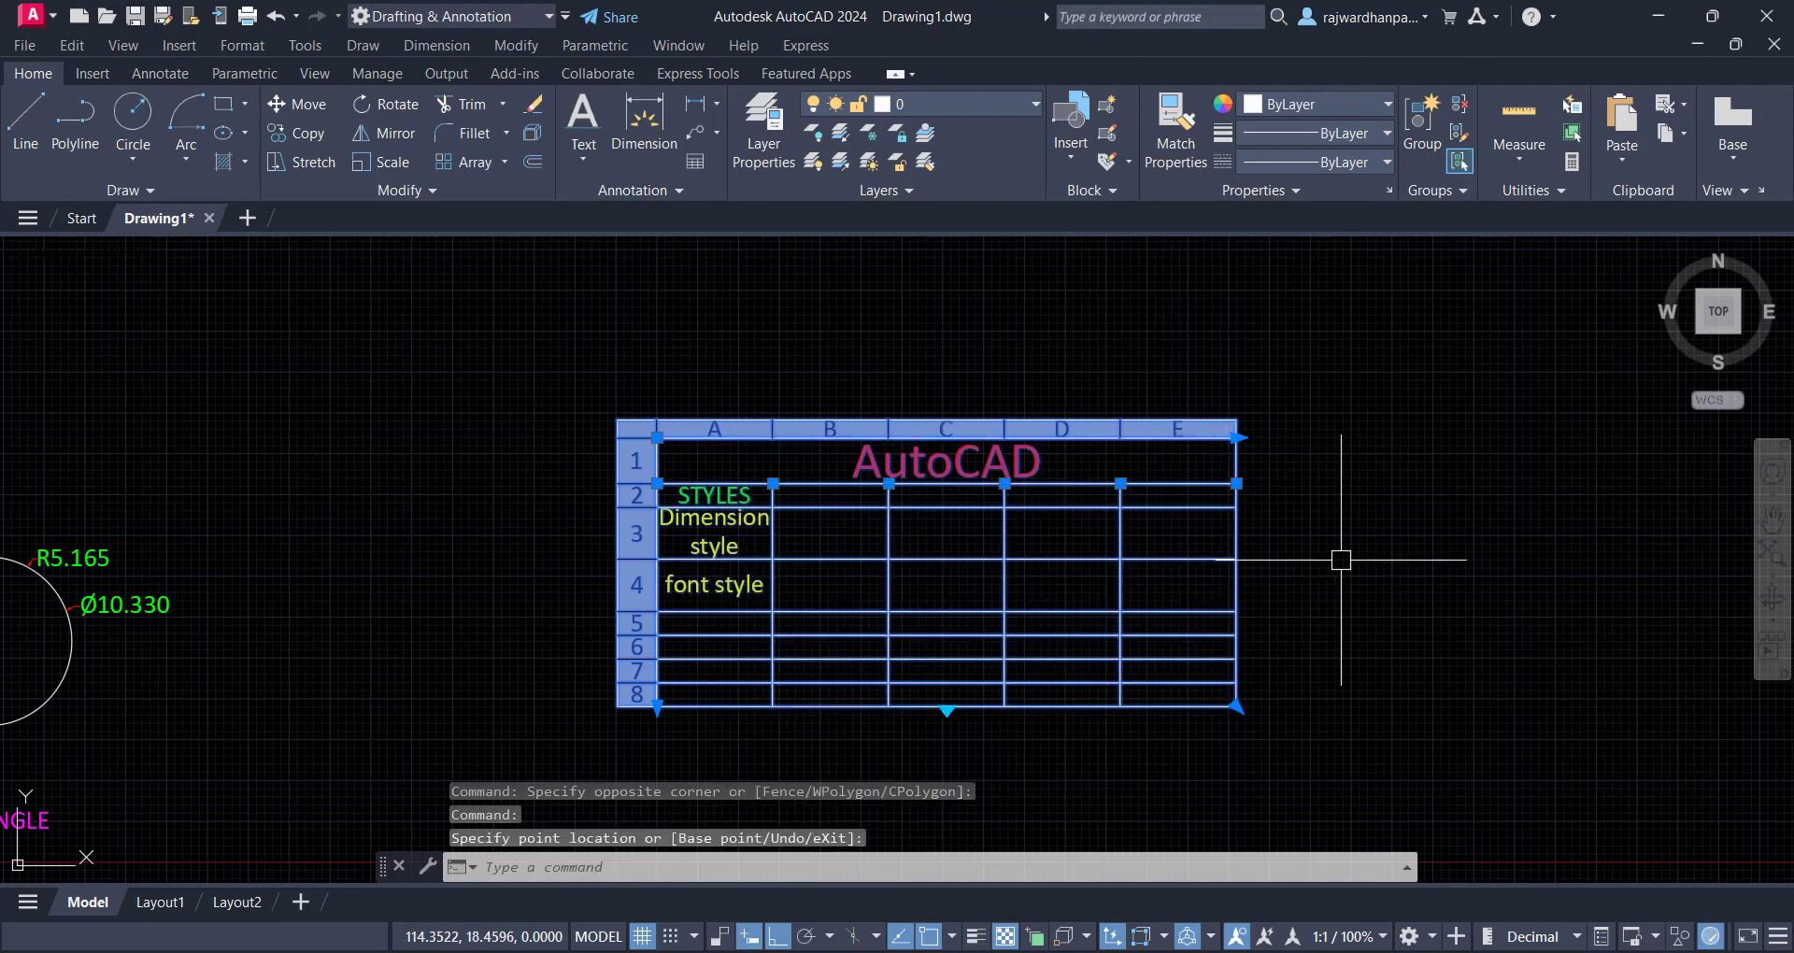
{"action": "key", "text": "Escape"}
{"action": "key", "text": "Escape"}
Uniformly stretch the table's height downward from its lower-left corner to make all rows taller, and deselect the table
{"action": "middle_click_drag", "start_coordinate": [1340, 580], "coordinate": [1300, 442]}
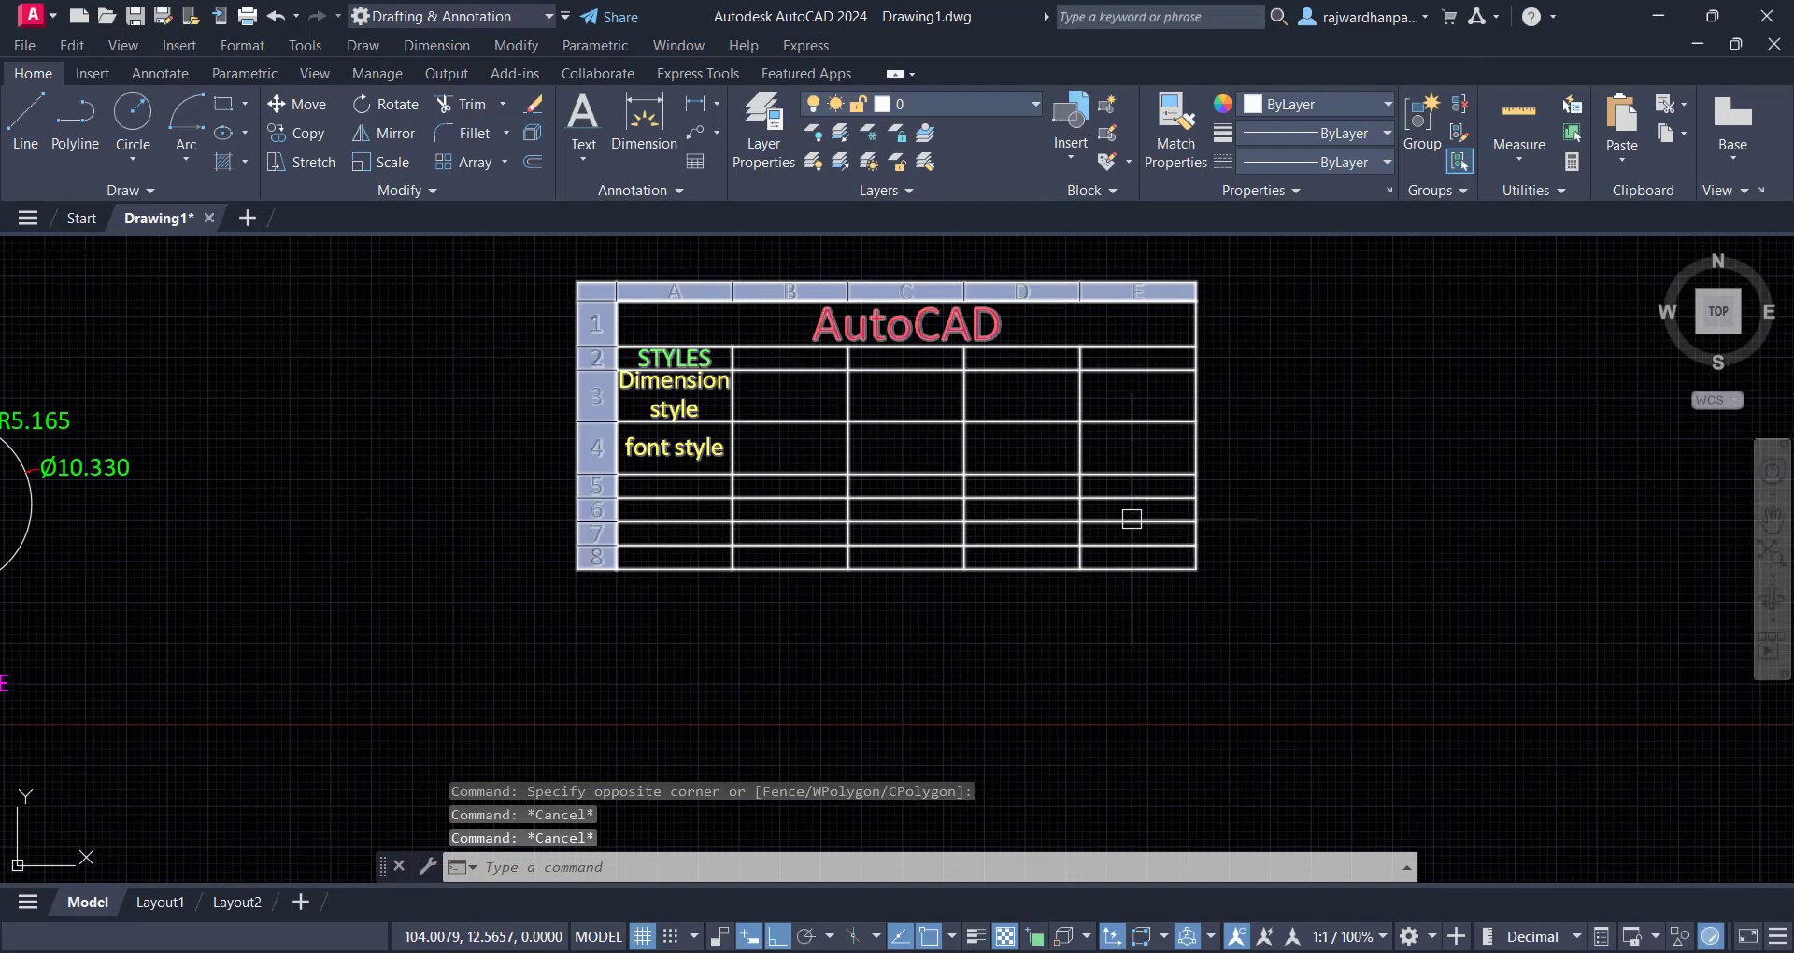
{"action": "left_click", "coordinate": [1133, 518]}
{"action": "left_click", "coordinate": [616, 568]}
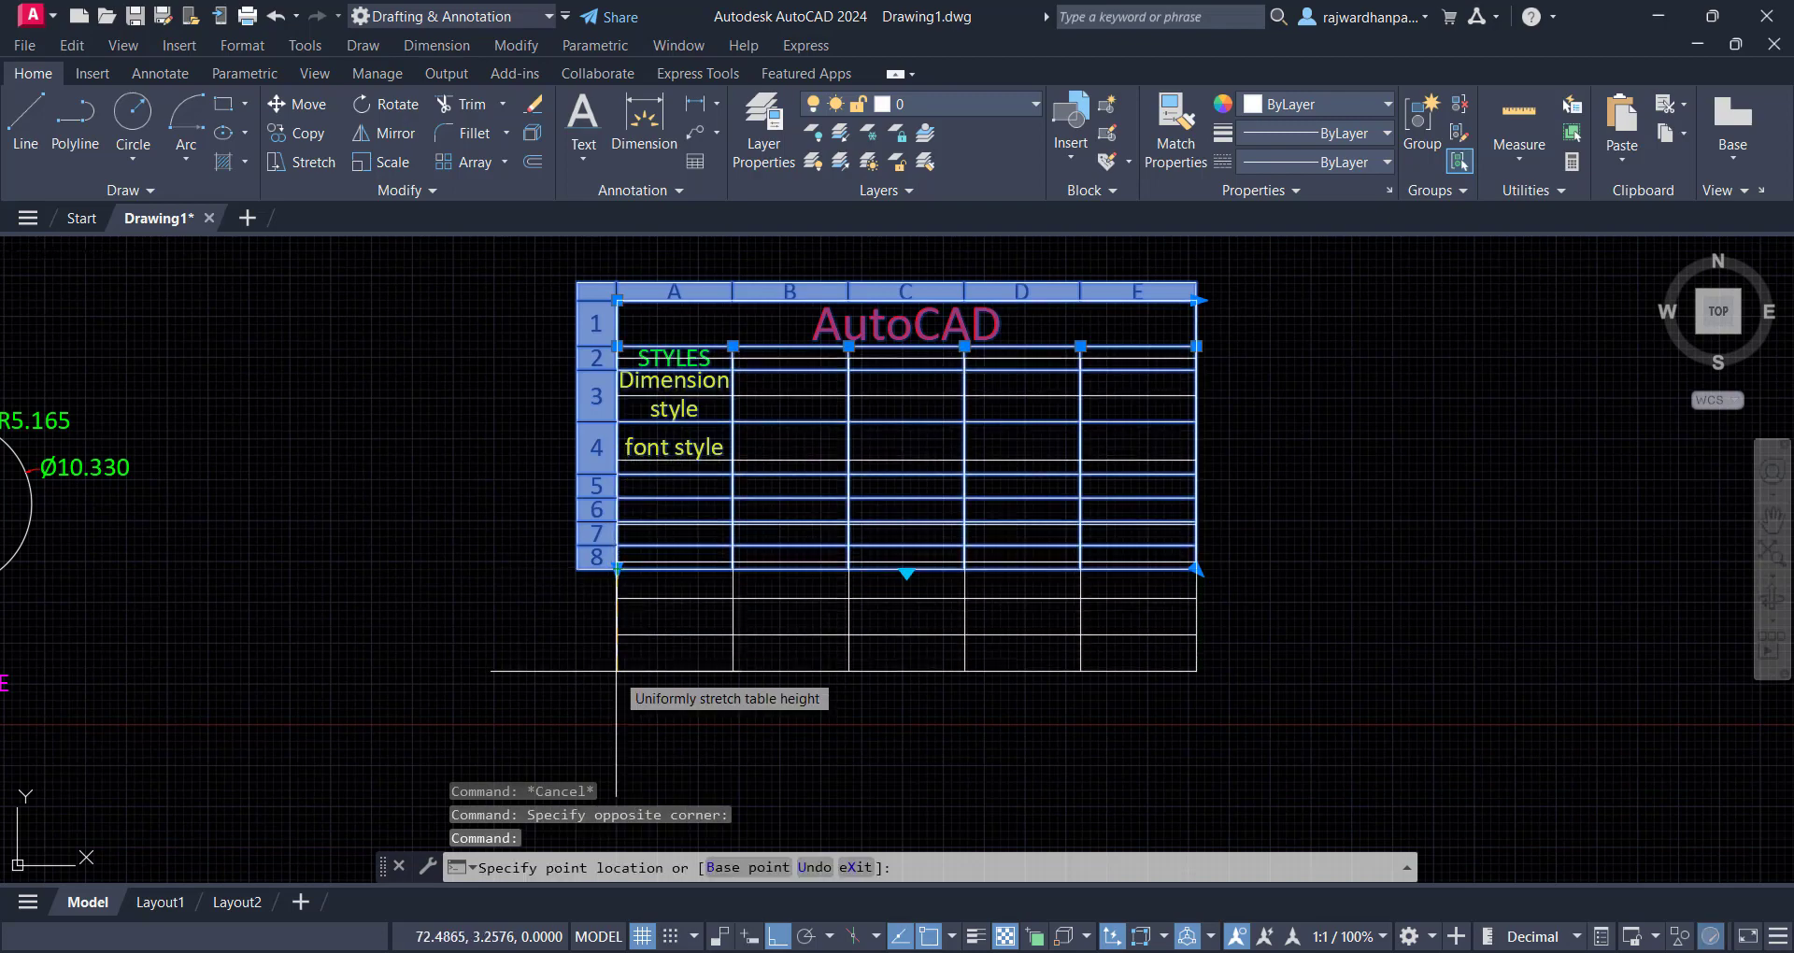
{"action": "middle_click_drag", "start_coordinate": [1354, 589], "coordinate": [1316, 574]}
{"action": "key", "text": "Escape"}
{"action": "key", "text": "Escape"}
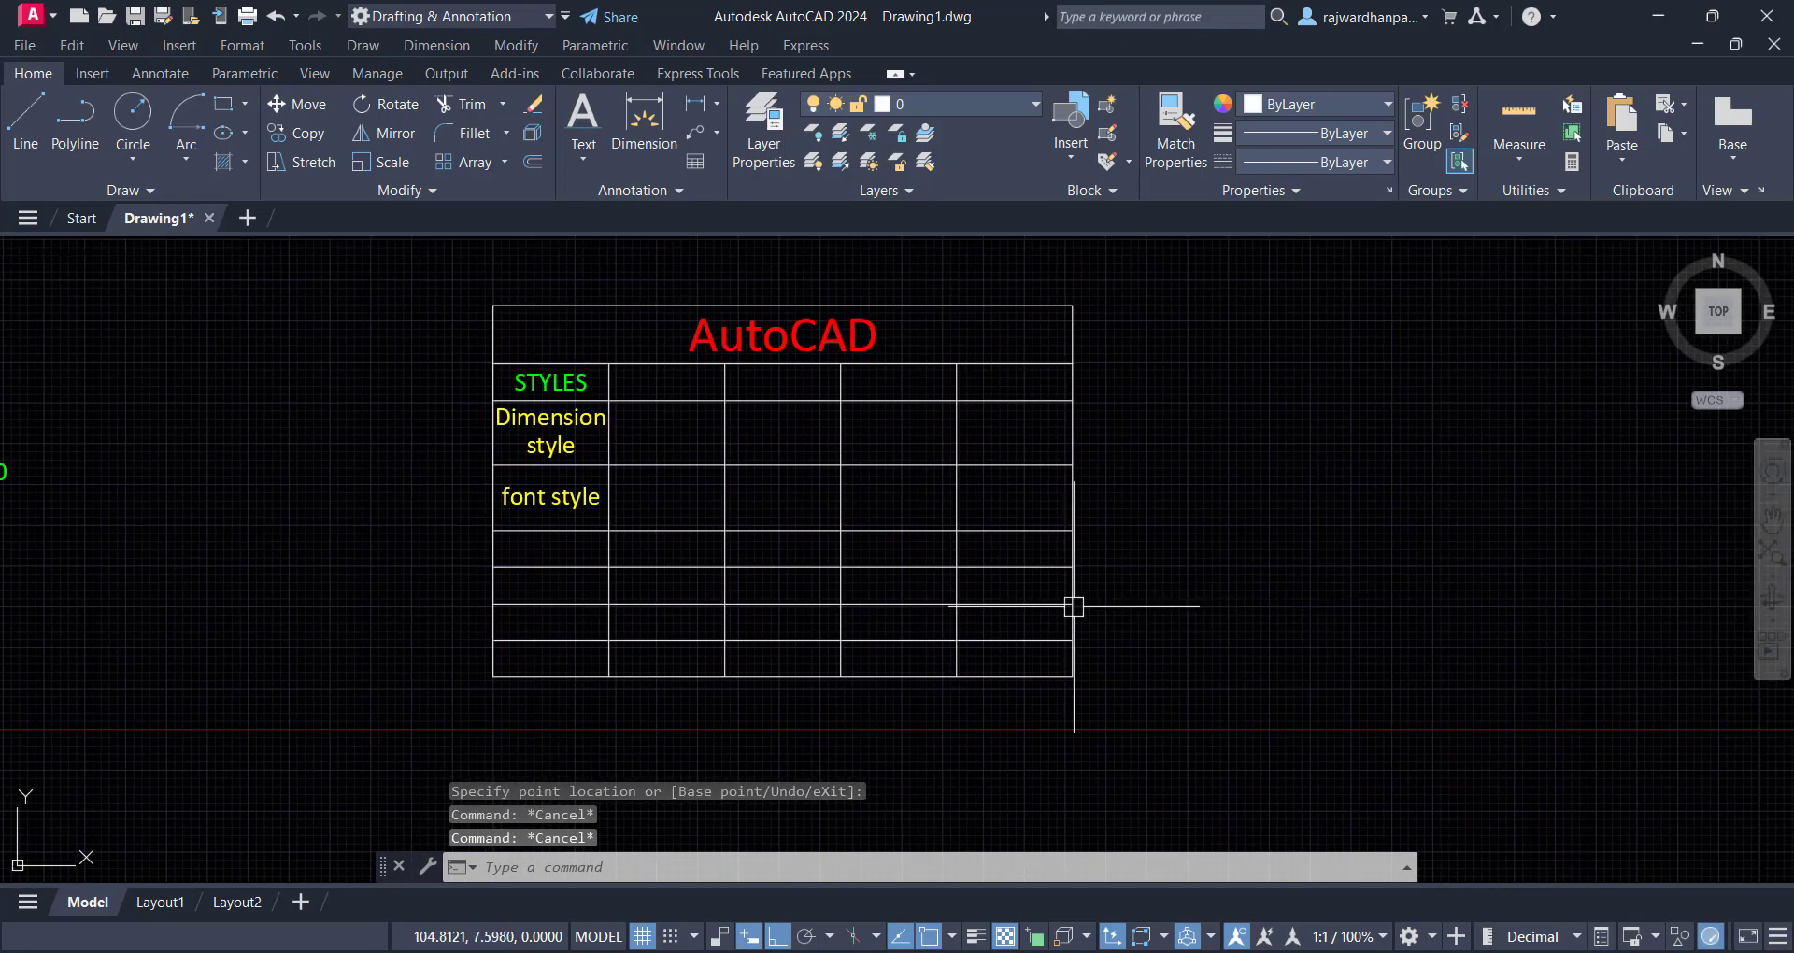
Switch to the PowerPoint slide show and go to the Table slide to examine the door and window schedules
{"action": "left_click", "coordinate": [1246, 549]}
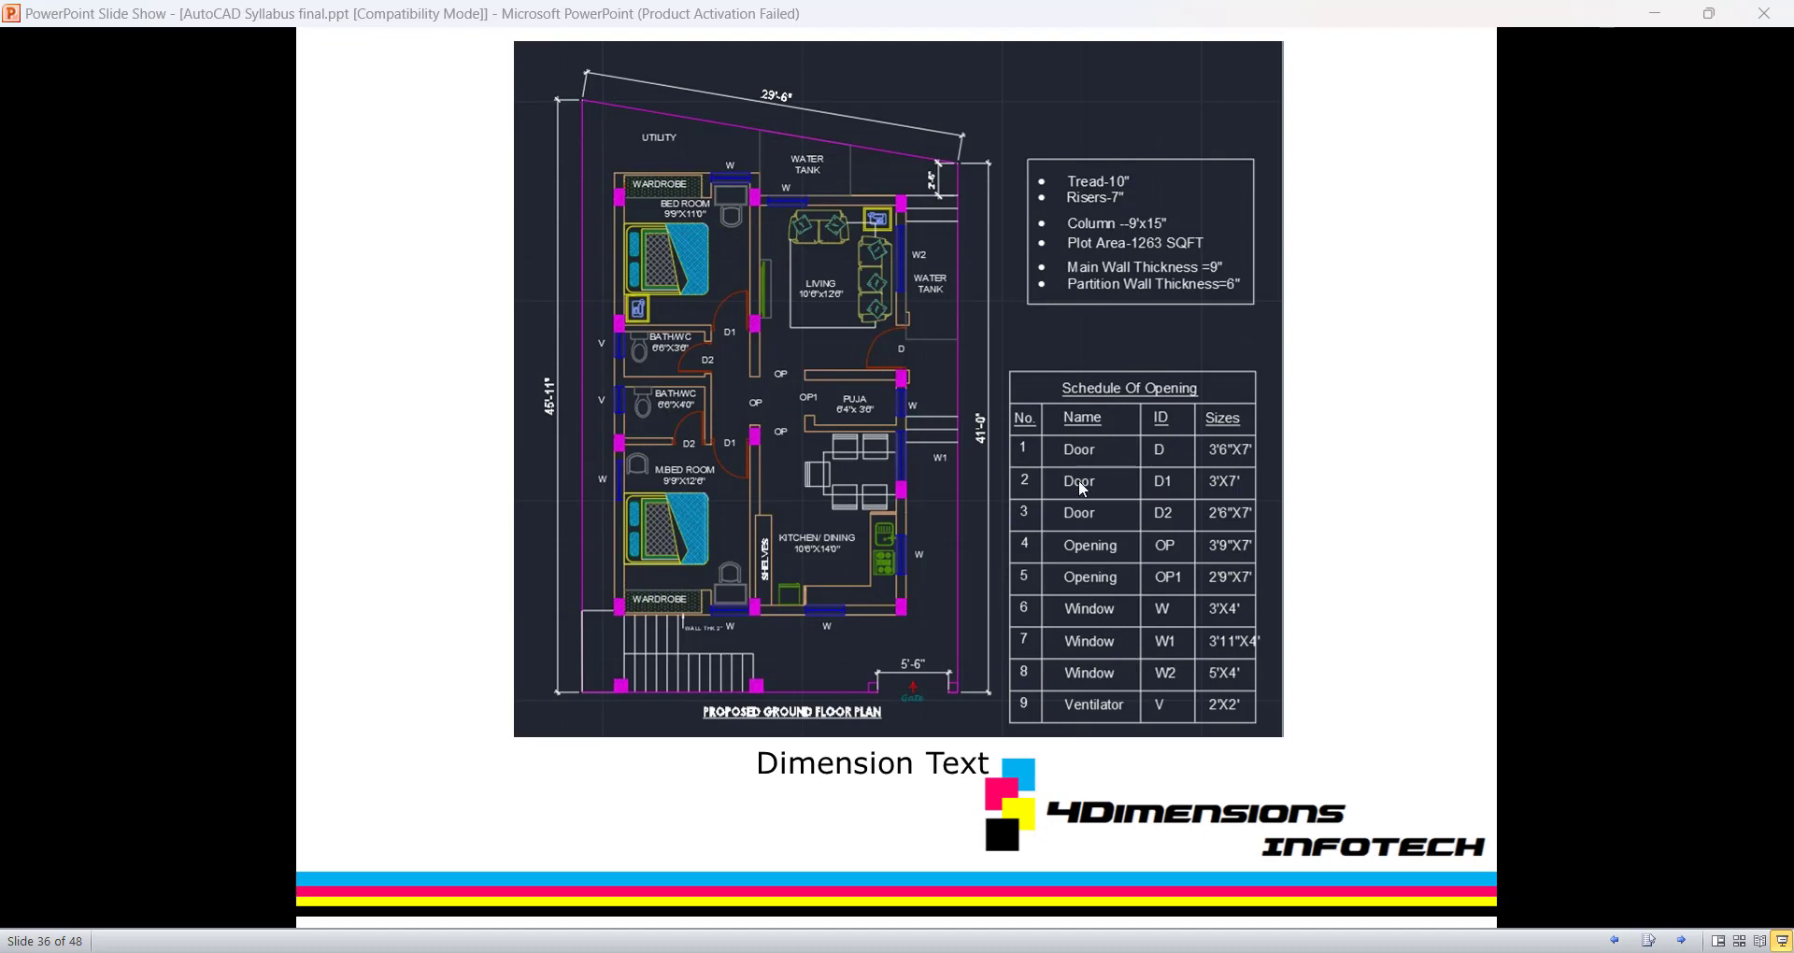
{"action": "left_click", "coordinate": [1113, 609]}
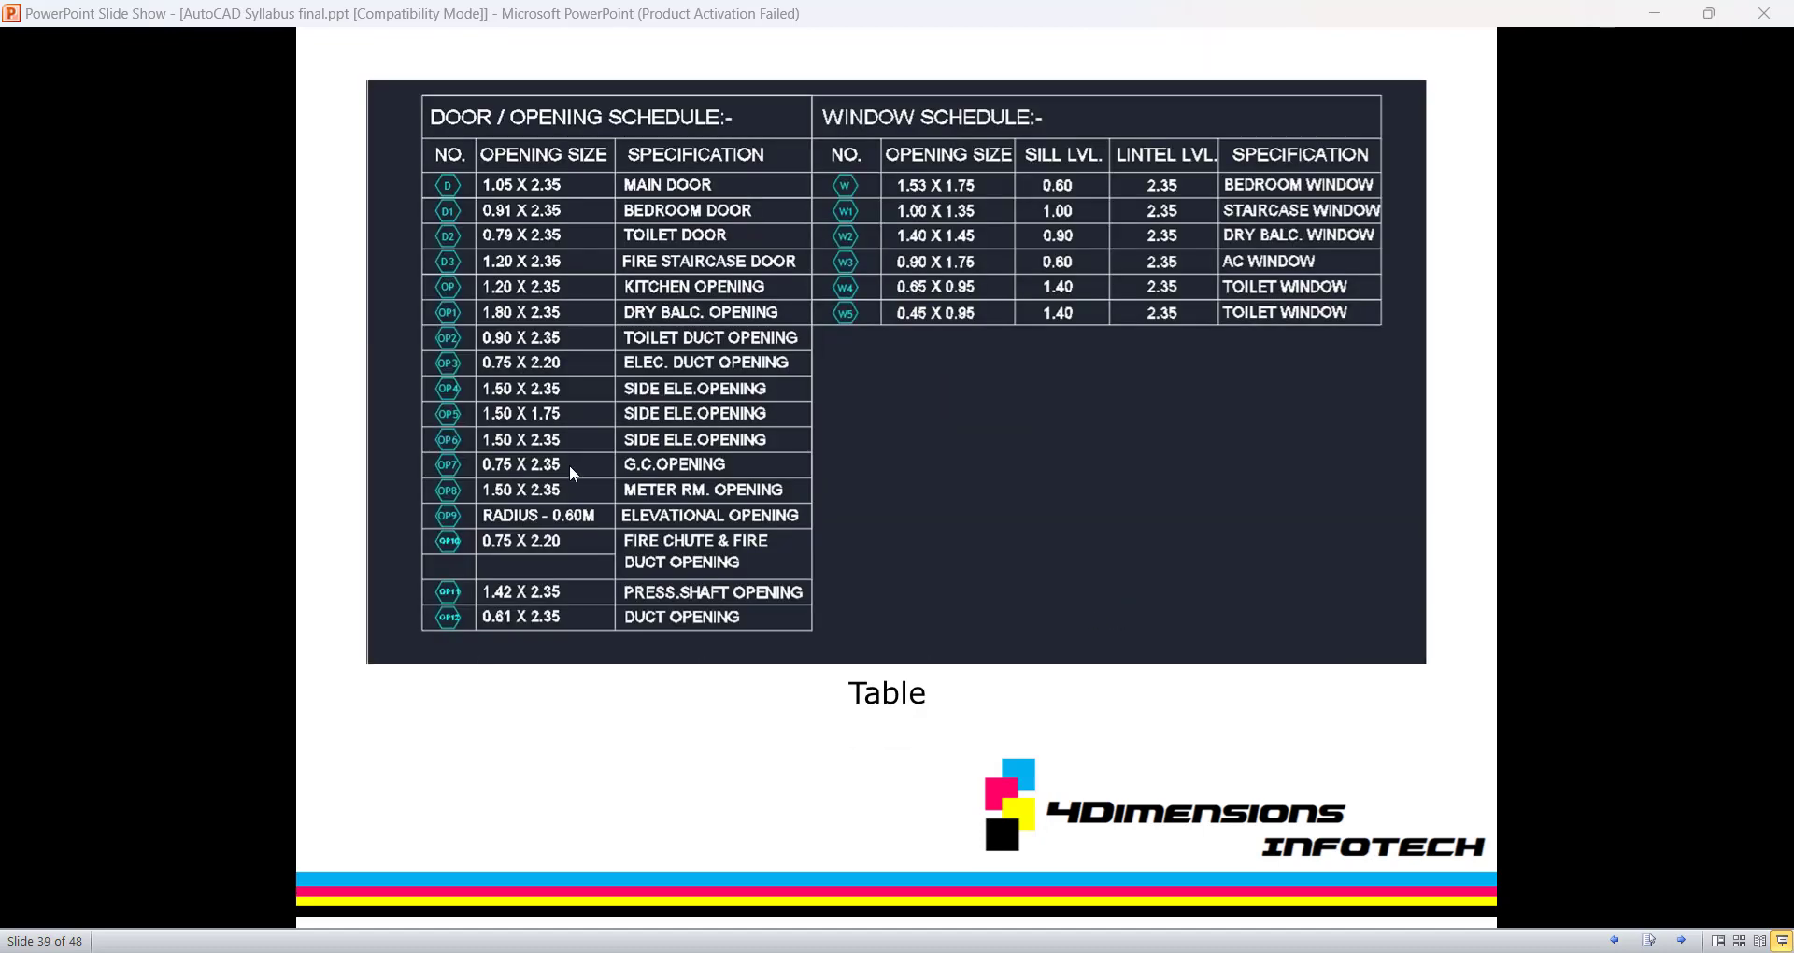